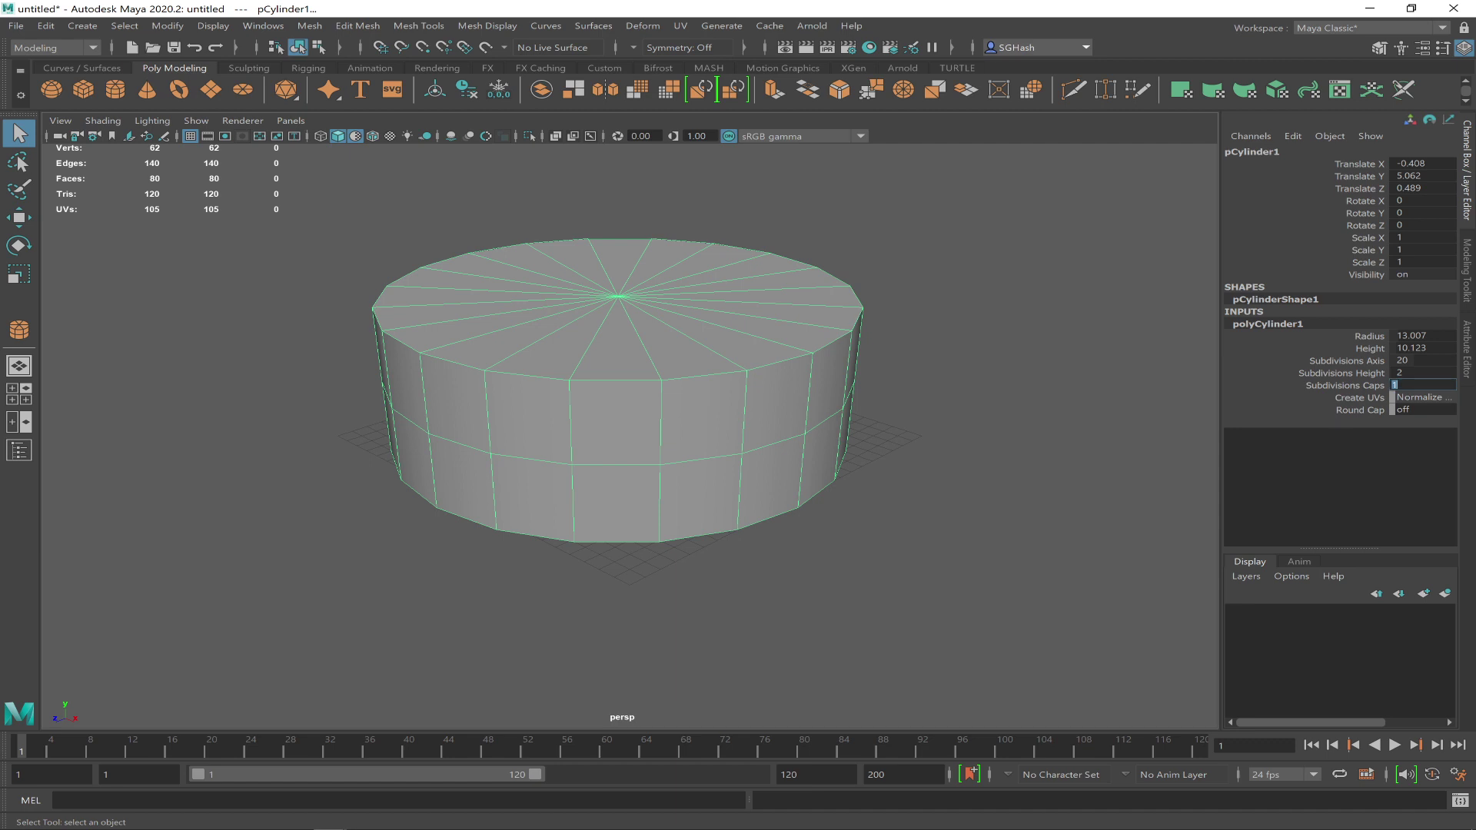
# Set the cylinder's subdivisions to 2 on the caps, 4 along the height and 8 around the axis
pyautogui.write('2')
pyautogui.press('Return')
pyautogui.doubleClick(1408, 374)
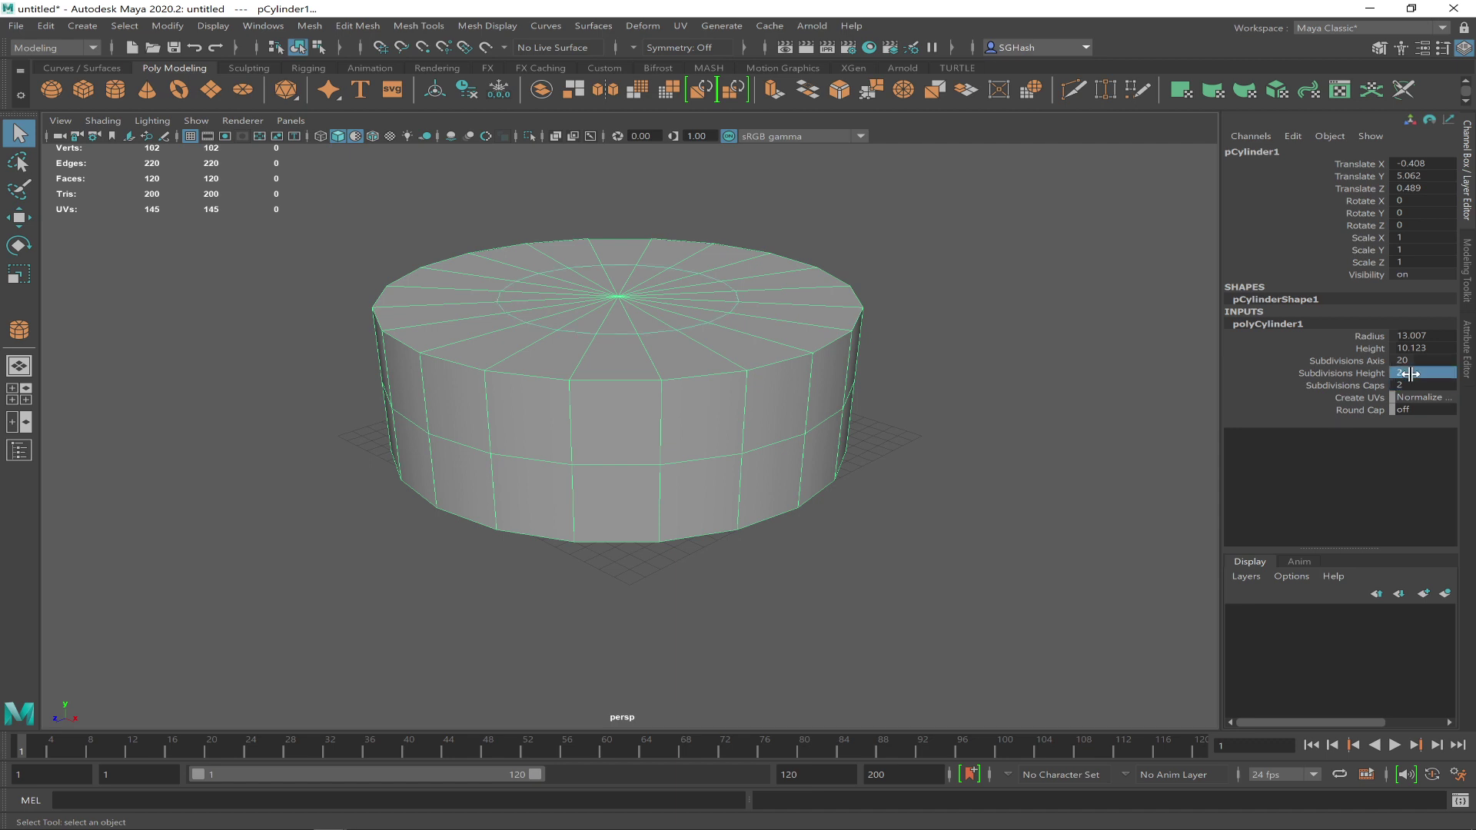
pyautogui.write('4')
pyautogui.press('Return')
pyautogui.keyDown('alt'); pyautogui.moveTo(1122, 511); pyautogui.dragTo(902, 489, button='right'); pyautogui.keyUp('alt')
pyautogui.keyDown('alt'); pyautogui.moveTo(715, 432); pyautogui.dragTo(708, 451); pyautogui.keyUp('alt')
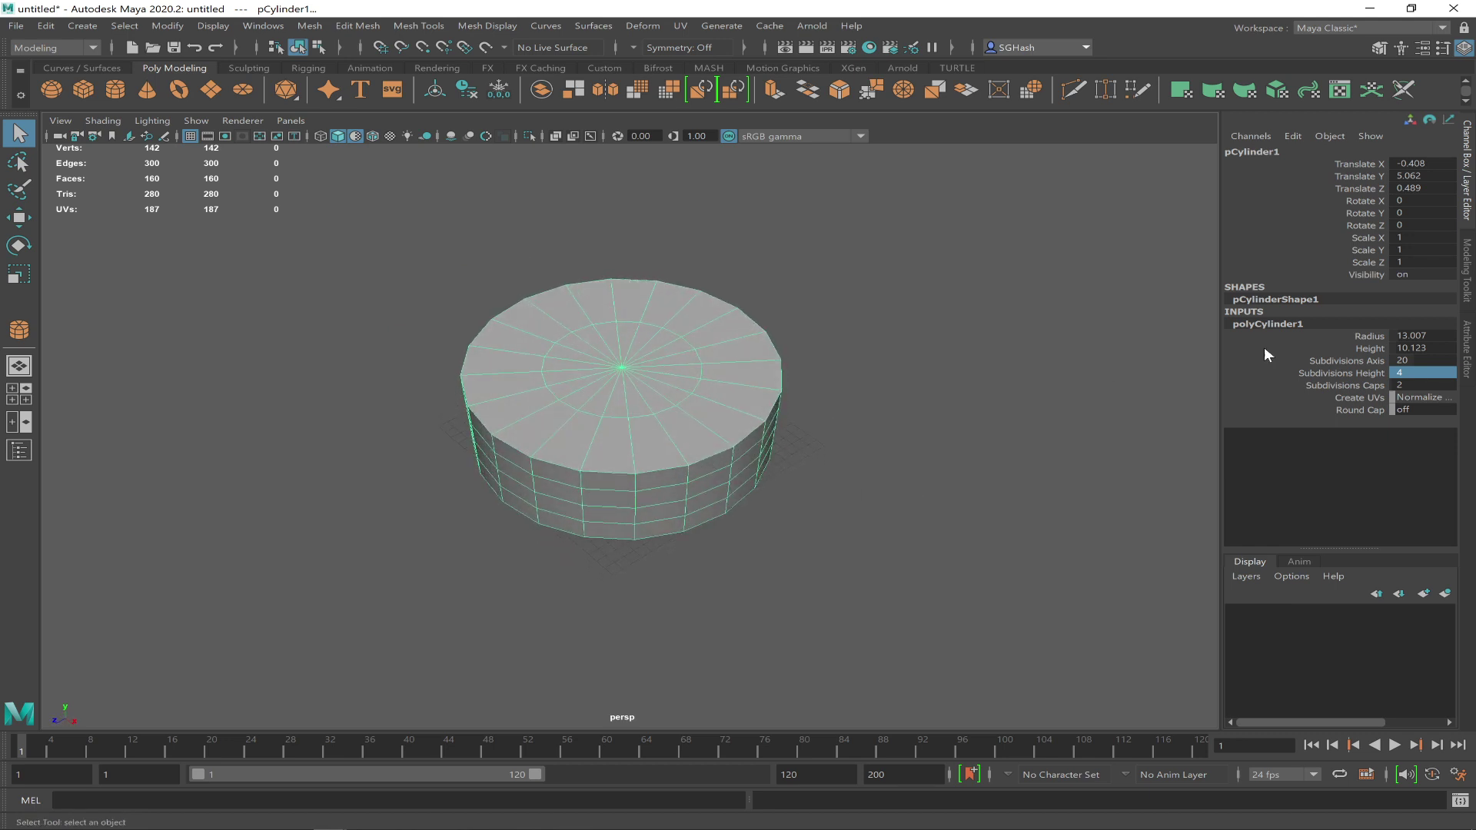
pyautogui.click(1435, 363)
pyautogui.press('Return')
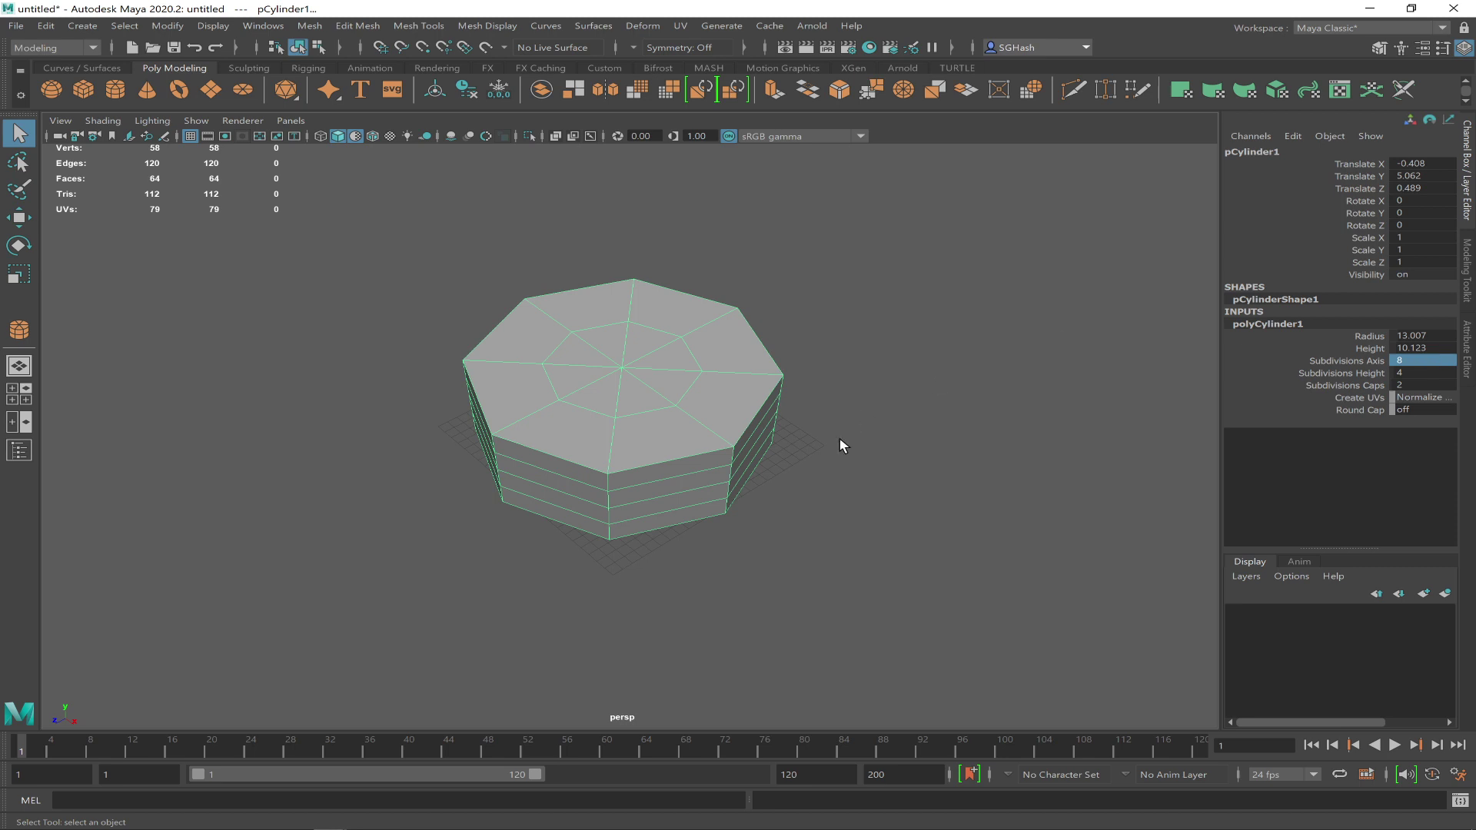
# Select all the faces on one half of the cylinder in component mode and delete them
pyautogui.keyDown('alt'); pyautogui.moveTo(890, 488); pyautogui.dragTo(844, 514); pyautogui.keyUp('alt')
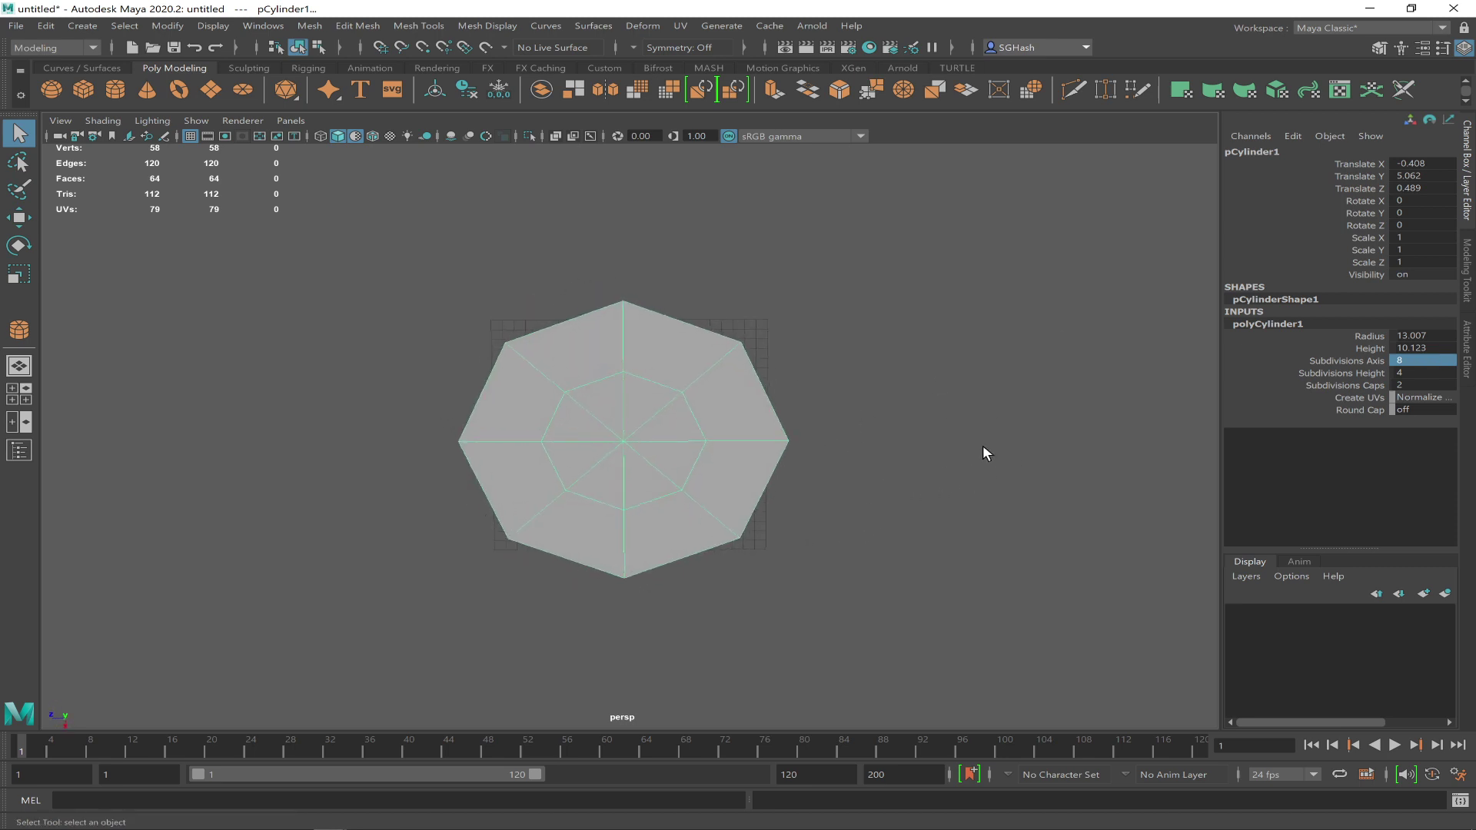
pyautogui.keyDown('alt'); pyautogui.moveTo(971, 508); pyautogui.dragTo(916, 506); pyautogui.keyUp('alt')
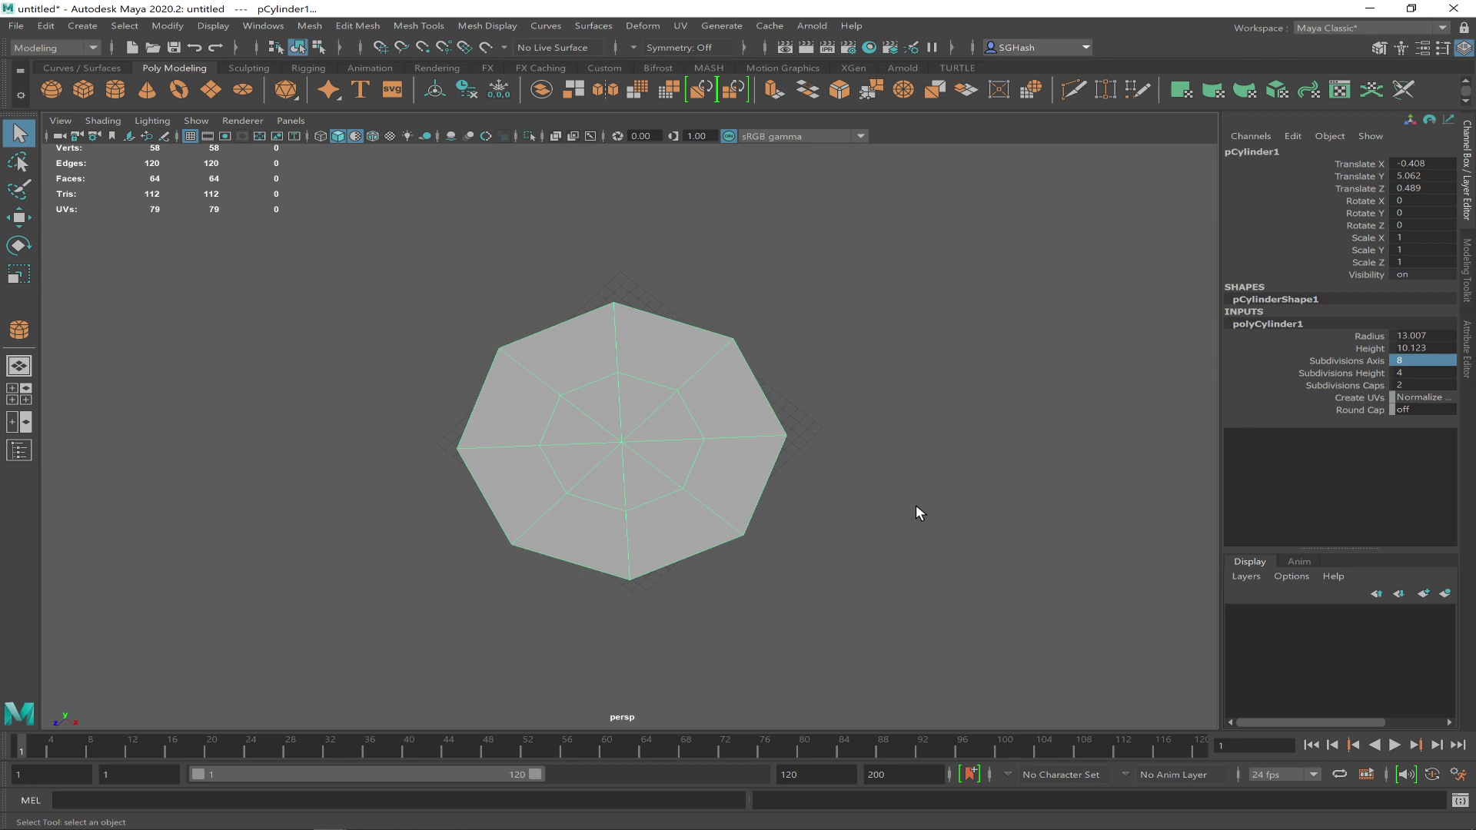
pyautogui.press('F8')
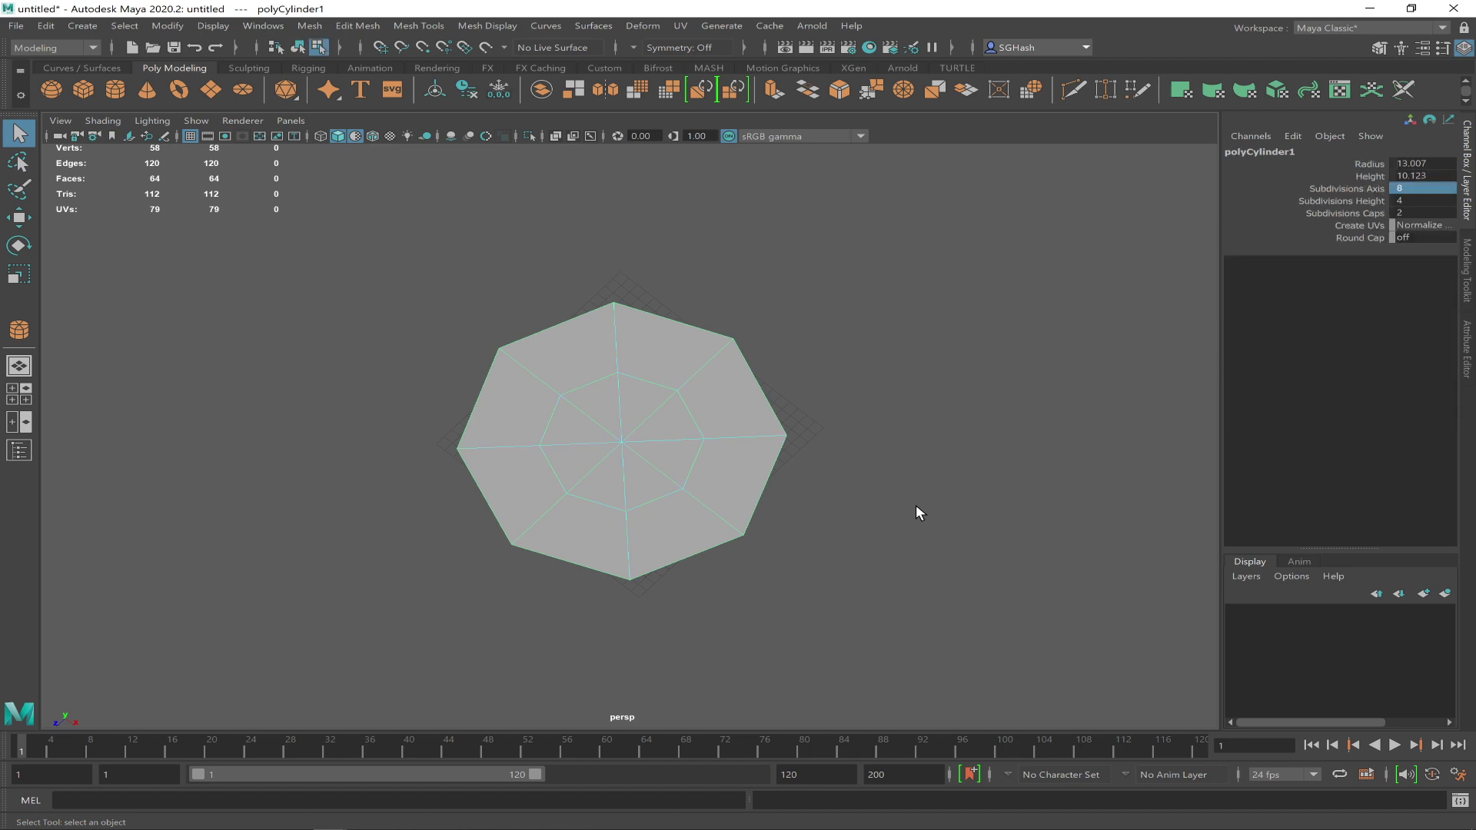
pyautogui.moveTo(799, 627); pyautogui.dragTo(461, 468)
pyautogui.press('Delete')
# Delete the top cap faces of the half cylinder, keeping the curved wall and the floor
pyautogui.keyDown('alt'); pyautogui.moveTo(567, 583); pyautogui.dragTo(561, 517); pyautogui.keyUp('alt')
pyautogui.keyDown('alt'); pyautogui.moveTo(561, 517); pyautogui.dragTo(804, 543, button='right'); pyautogui.keyUp('alt')
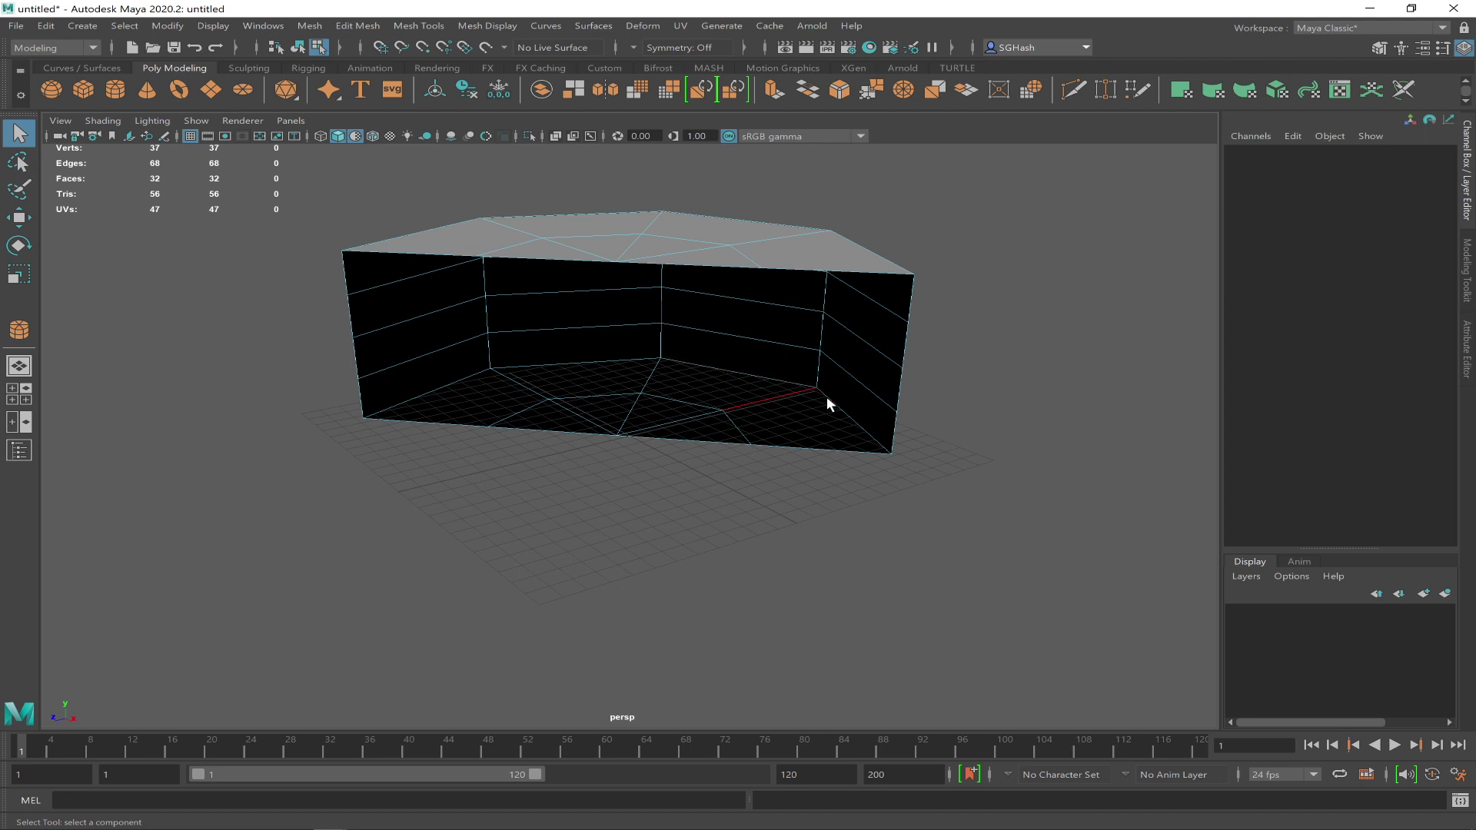
pyautogui.click(836, 415)
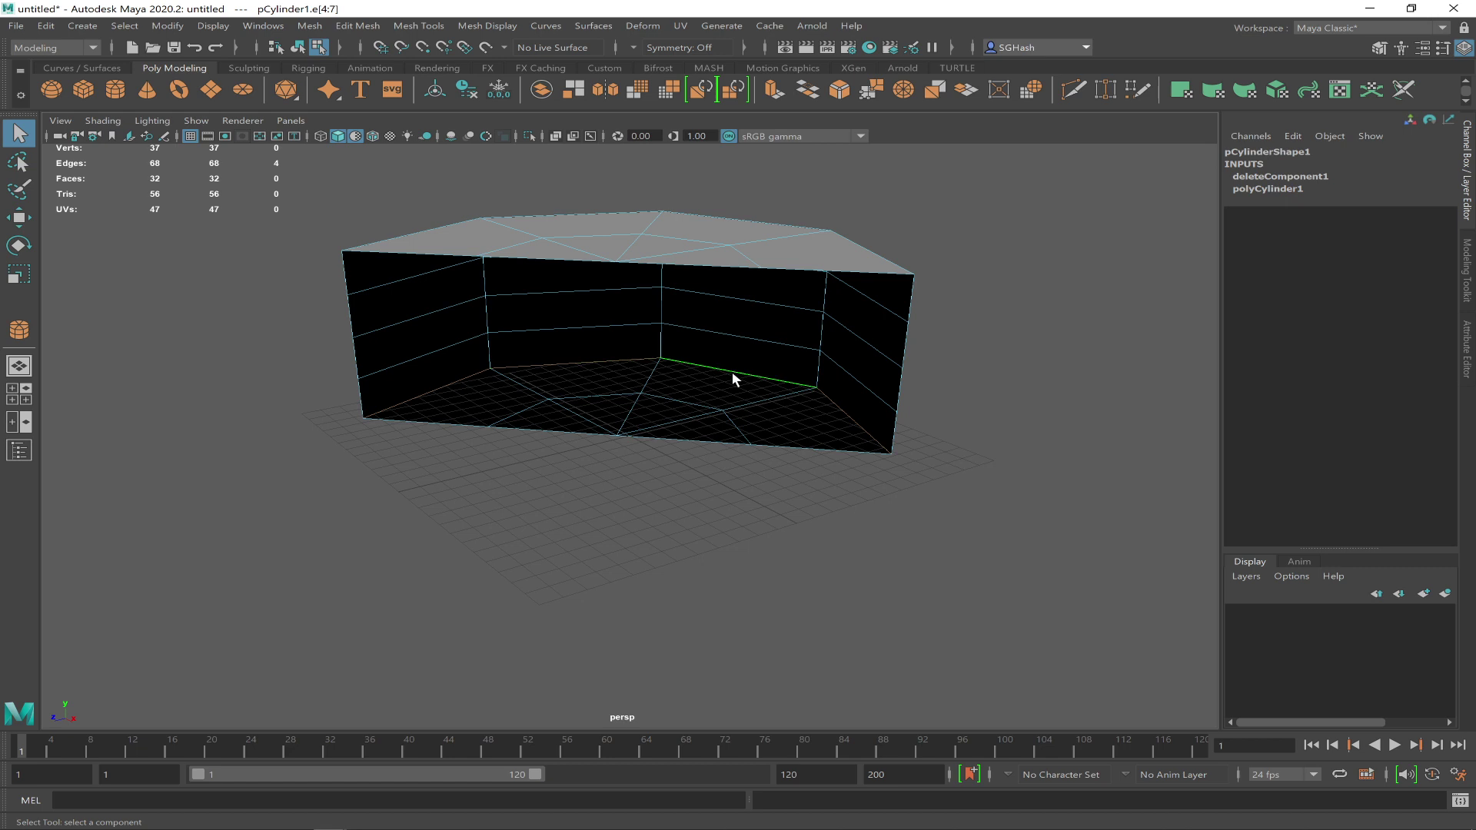
pyautogui.click(493, 577)
pyautogui.keyDown('alt'); pyautogui.moveTo(602, 531); pyautogui.dragTo(593, 493); pyautogui.keyUp('alt')
pyautogui.moveTo(573, 257); pyautogui.dragTo(612, 272)
pyautogui.moveTo(498, 238); pyautogui.dragTo(839, 330)
pyautogui.press('Delete')
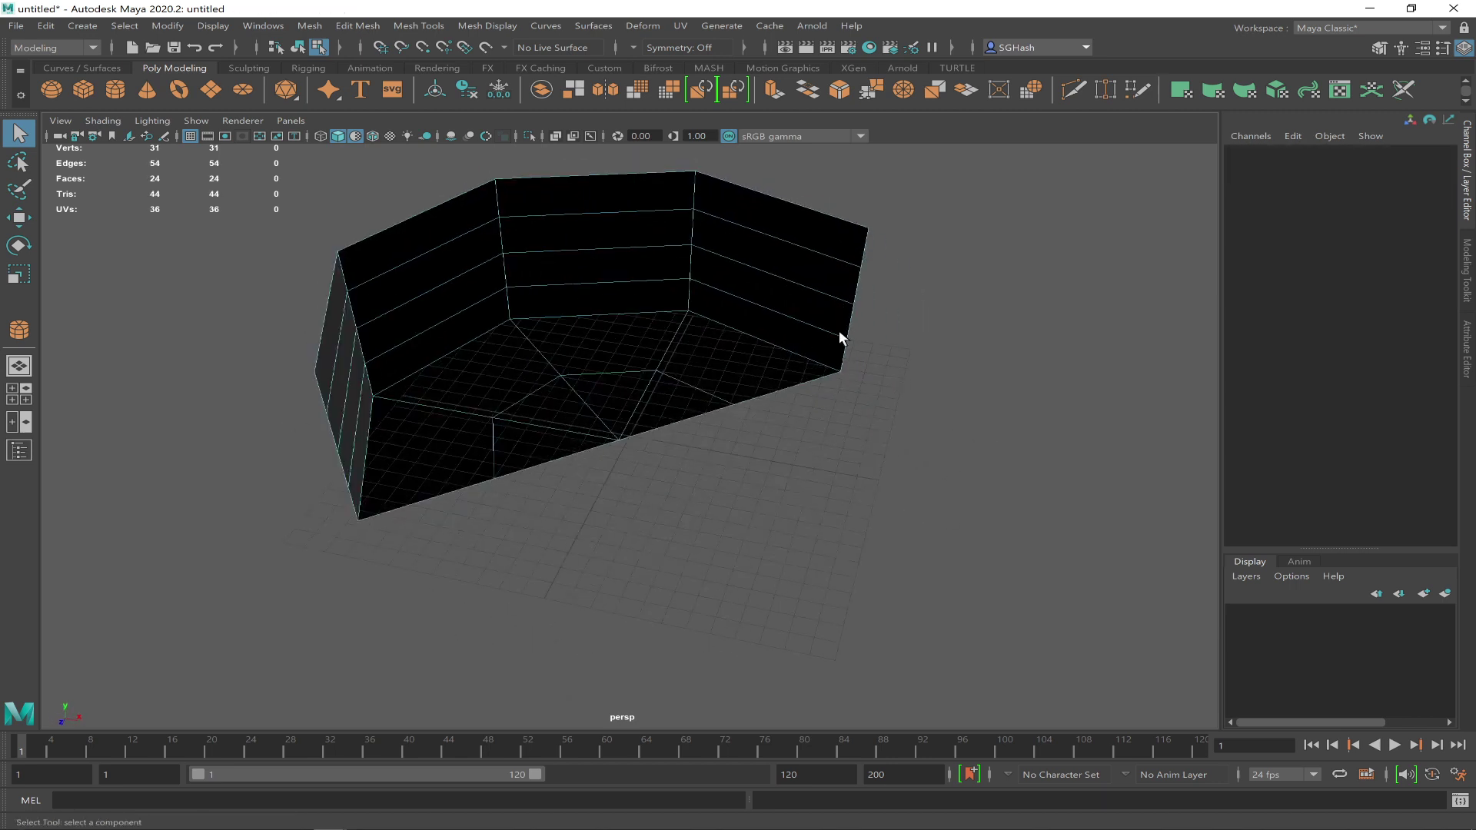
# Reverse the normals of the half-cylinder mesh so its inner side faces outward to the view
pyautogui.keyDown('alt'); pyautogui.moveTo(867, 346); pyautogui.dragTo(728, 358, button='right'); pyautogui.keyUp('alt')
pyautogui.keyDown('alt'); pyautogui.moveTo(768, 390); pyautogui.dragTo(698, 388); pyautogui.keyUp('alt')
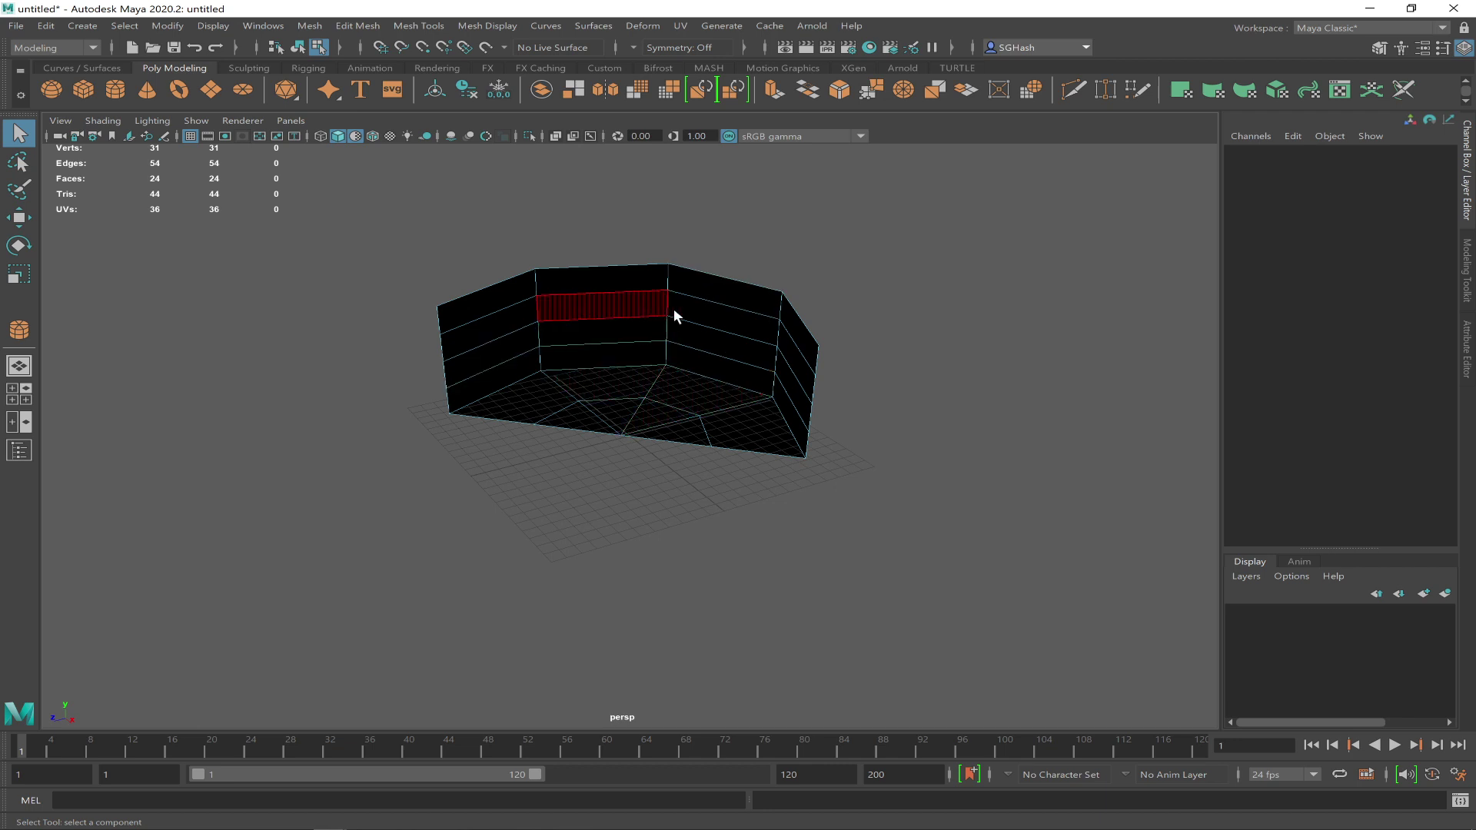
pyautogui.keyDown('alt'); pyautogui.moveTo(893, 356); pyautogui.dragTo(666, 333); pyautogui.keyUp('alt')
pyautogui.keyDown('alt'); pyautogui.moveTo(561, 421); pyautogui.dragTo(853, 402); pyautogui.keyUp('alt')
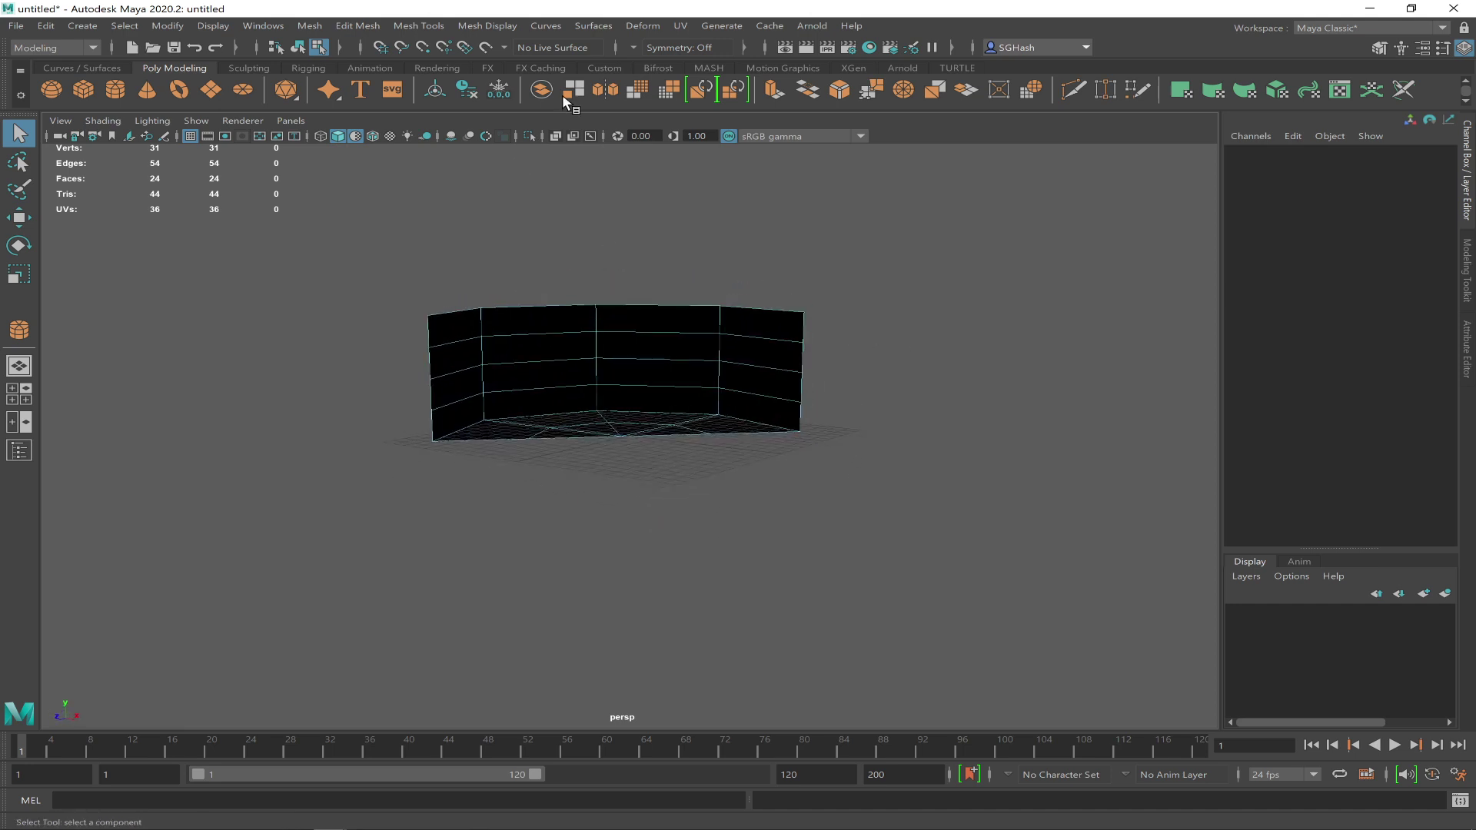
pyautogui.click(485, 23)
pyautogui.click(598, 94)
pyautogui.press('F8')
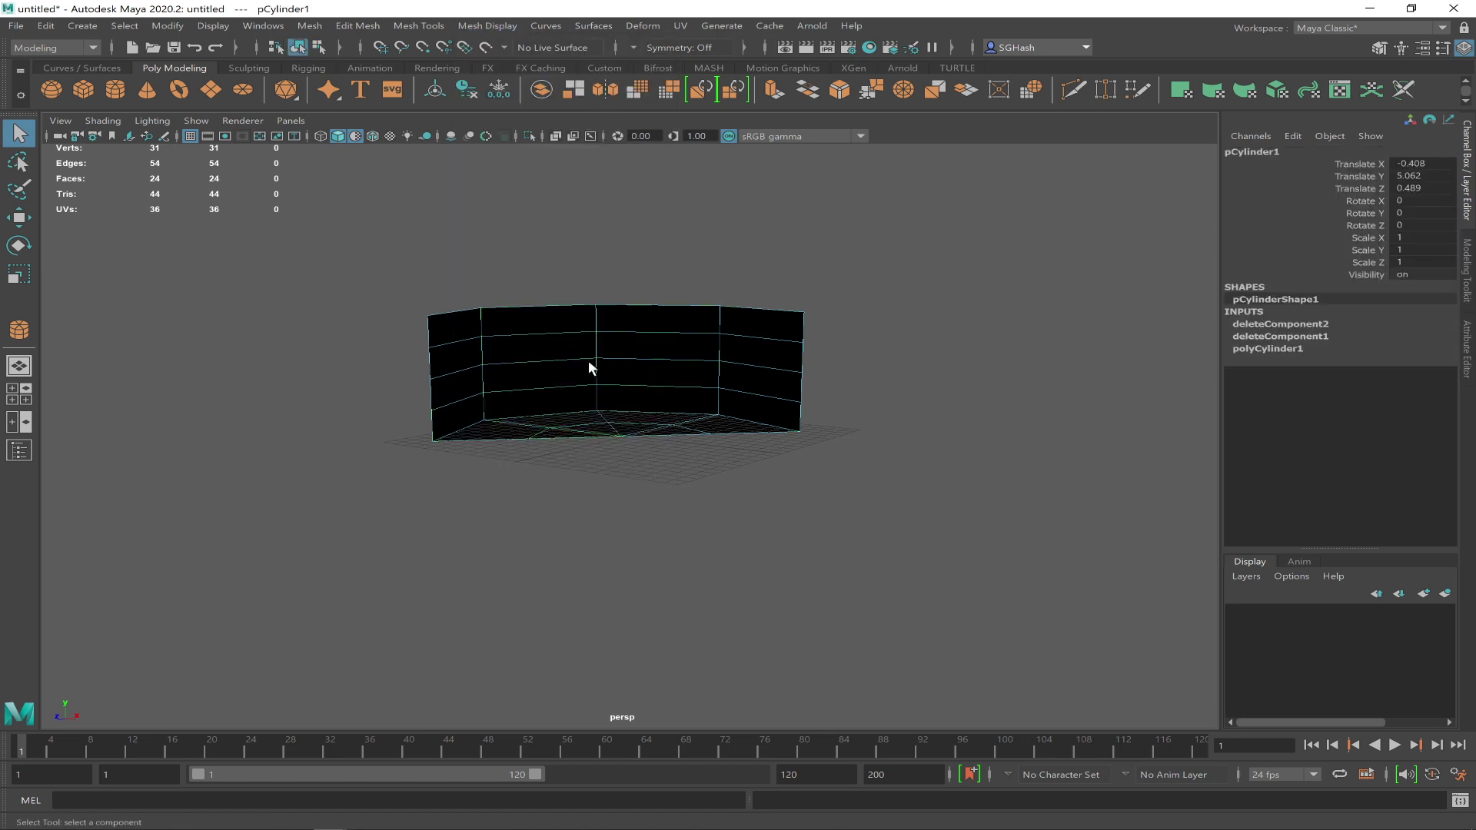
pyautogui.click(486, 28)
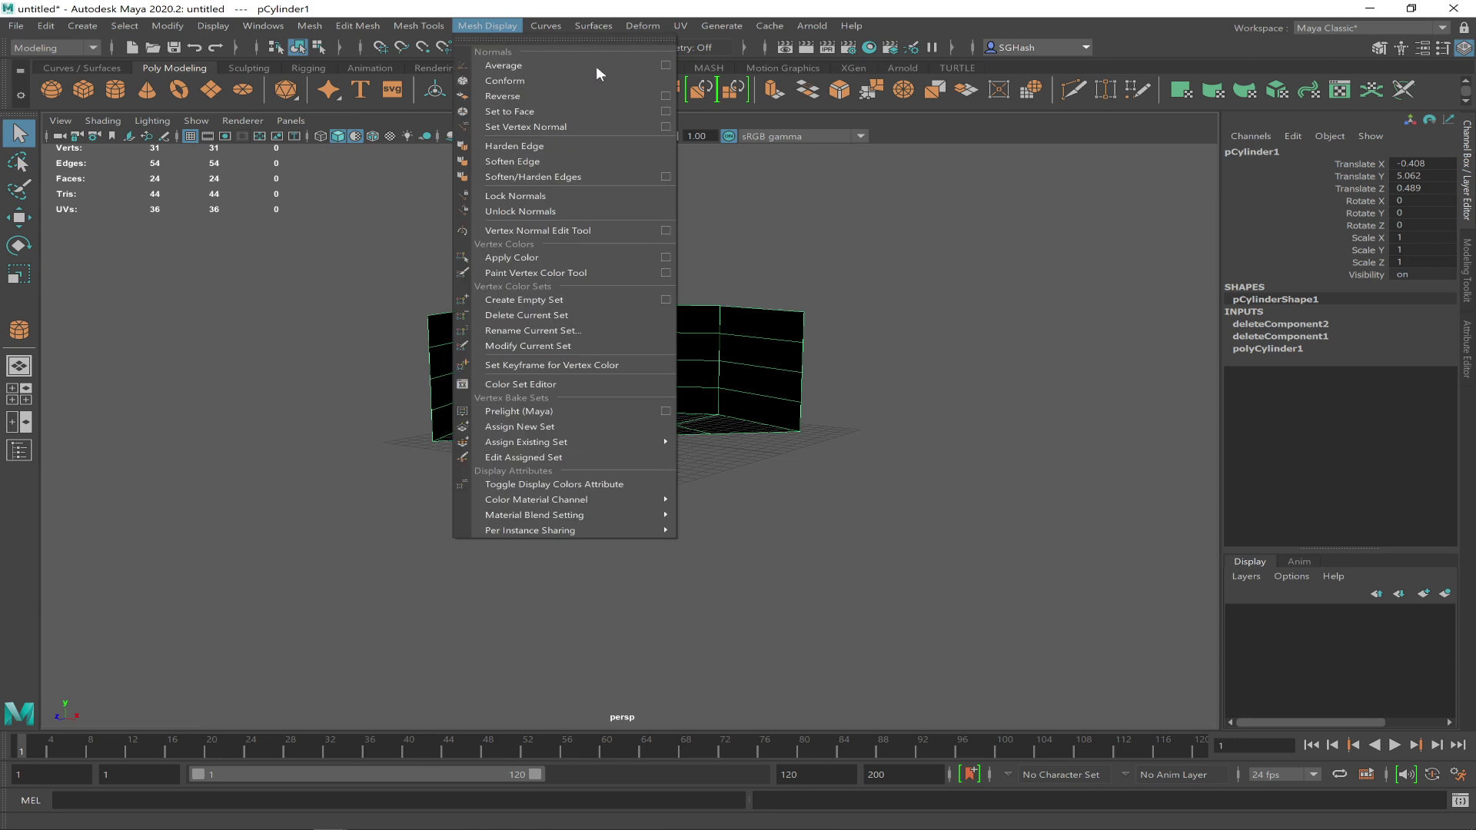
pyautogui.click(555, 88)
pyautogui.click(617, 496)
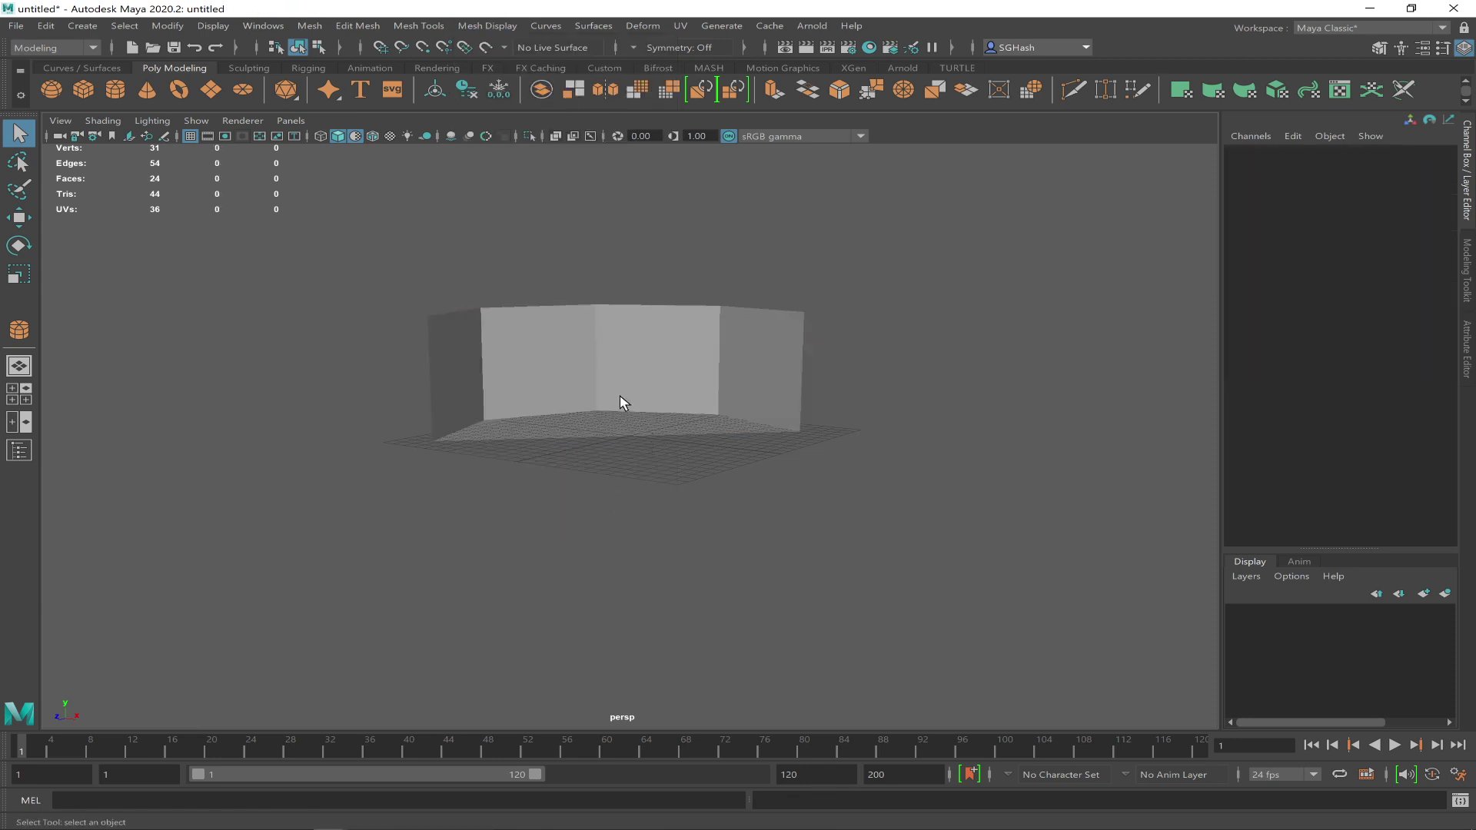
# Move the half cylinder's pivot to the floor's center vertex using vertex snapping
pyautogui.click(620, 397)
pyautogui.press('r')
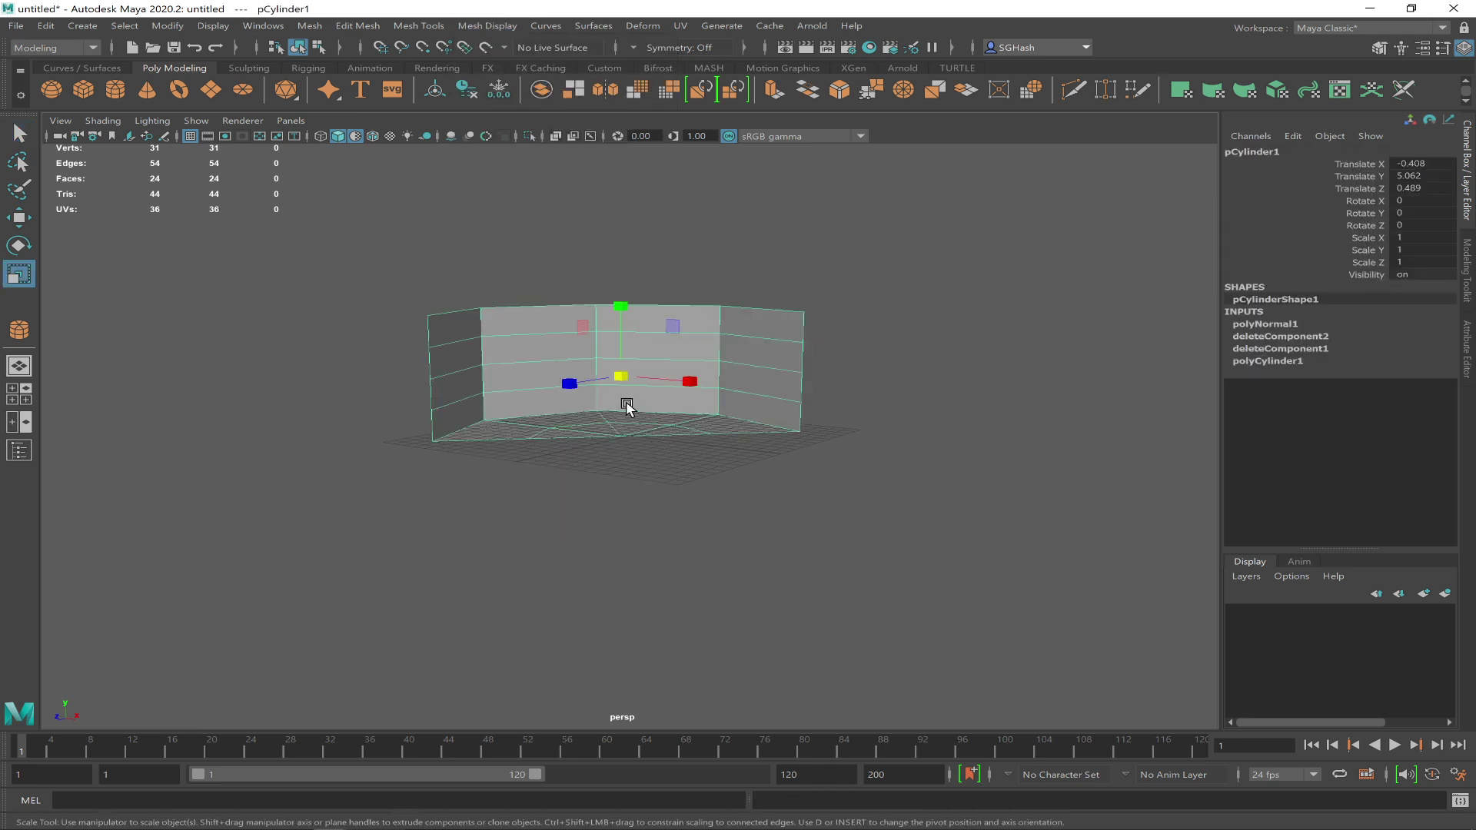
pyautogui.press('w')
pyautogui.press('d')
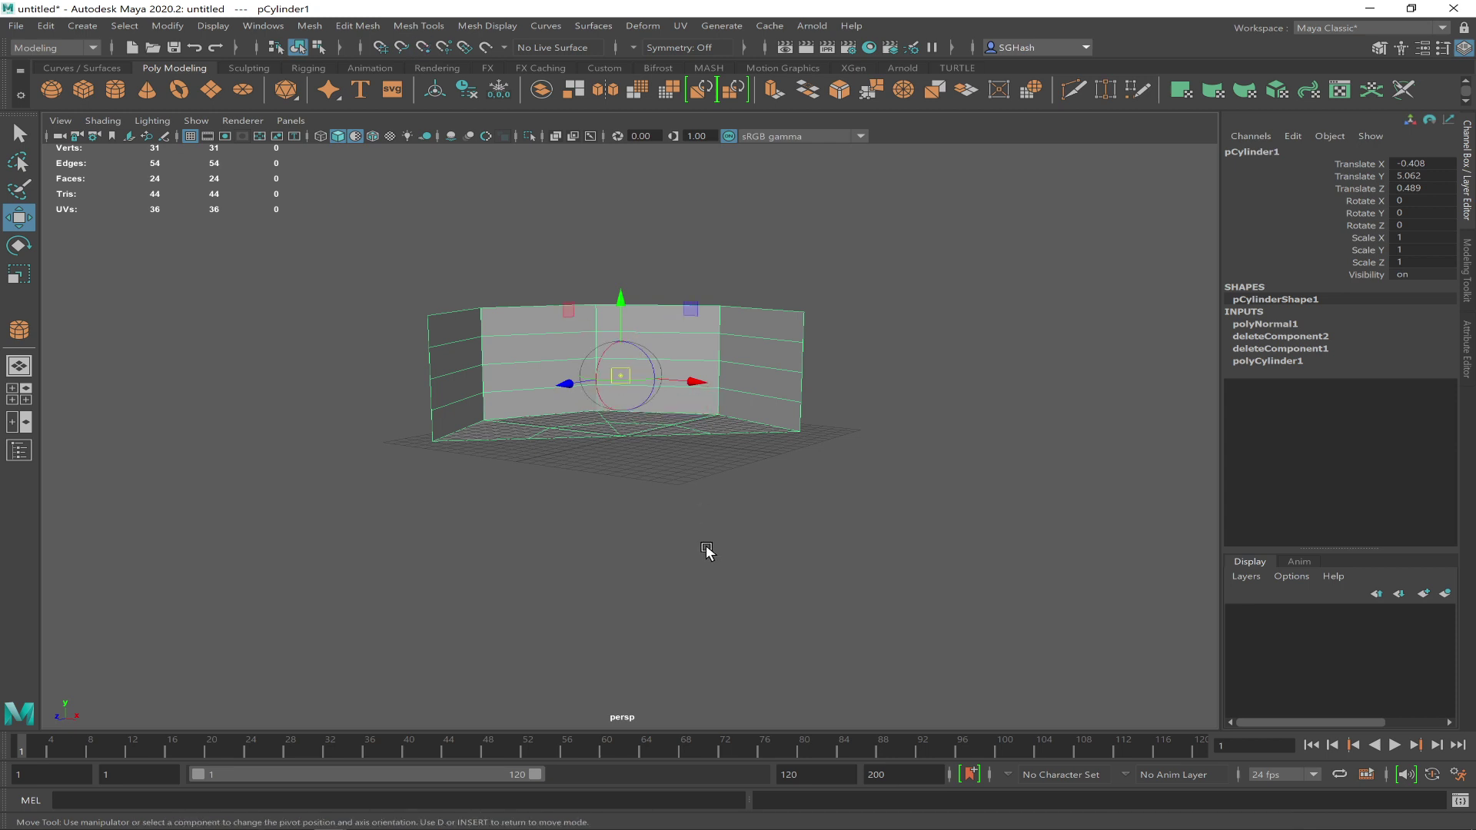
pyautogui.press('v')
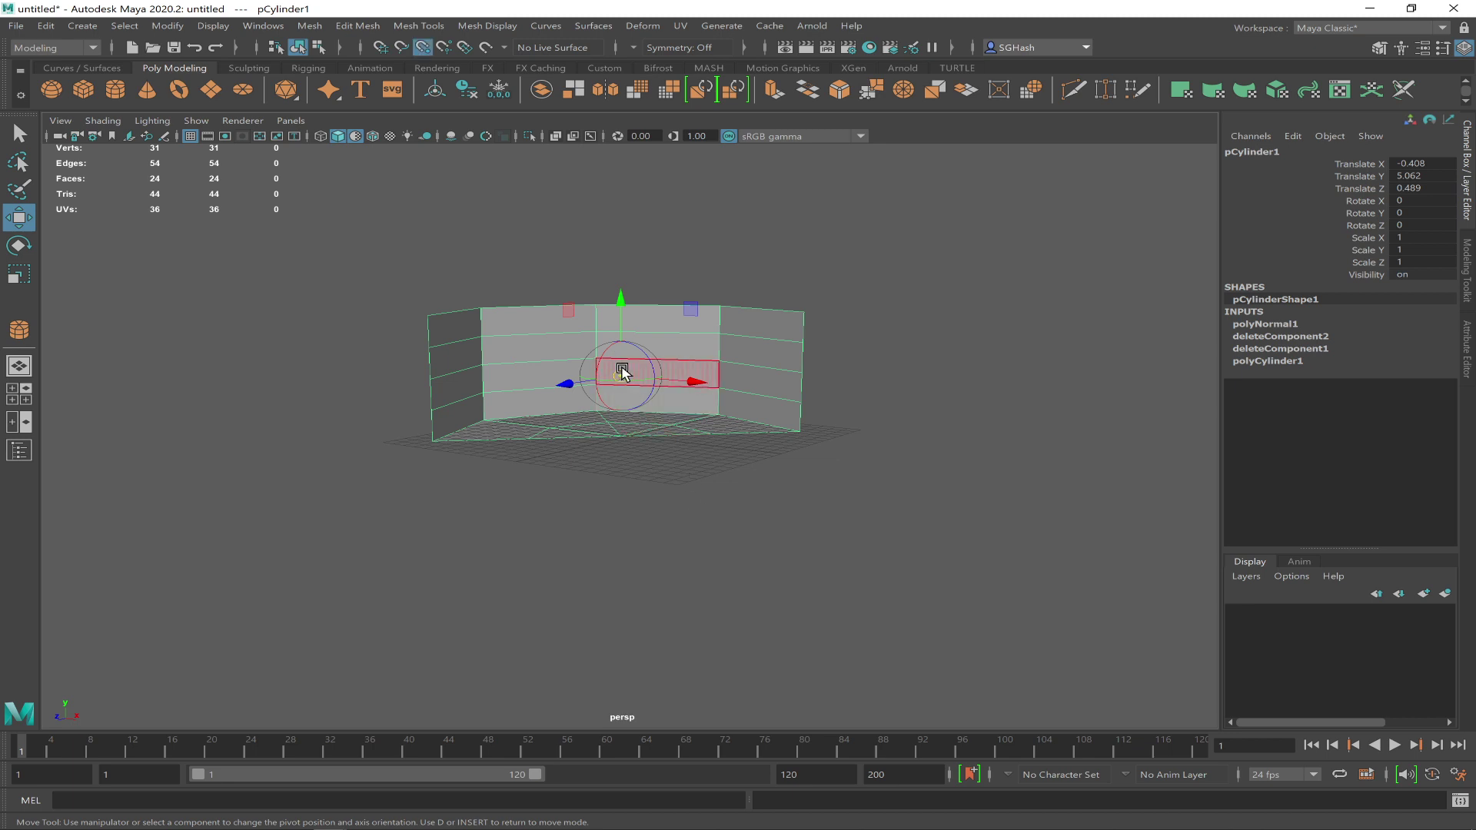
pyautogui.moveTo(622, 372); pyautogui.dragTo(621, 435)
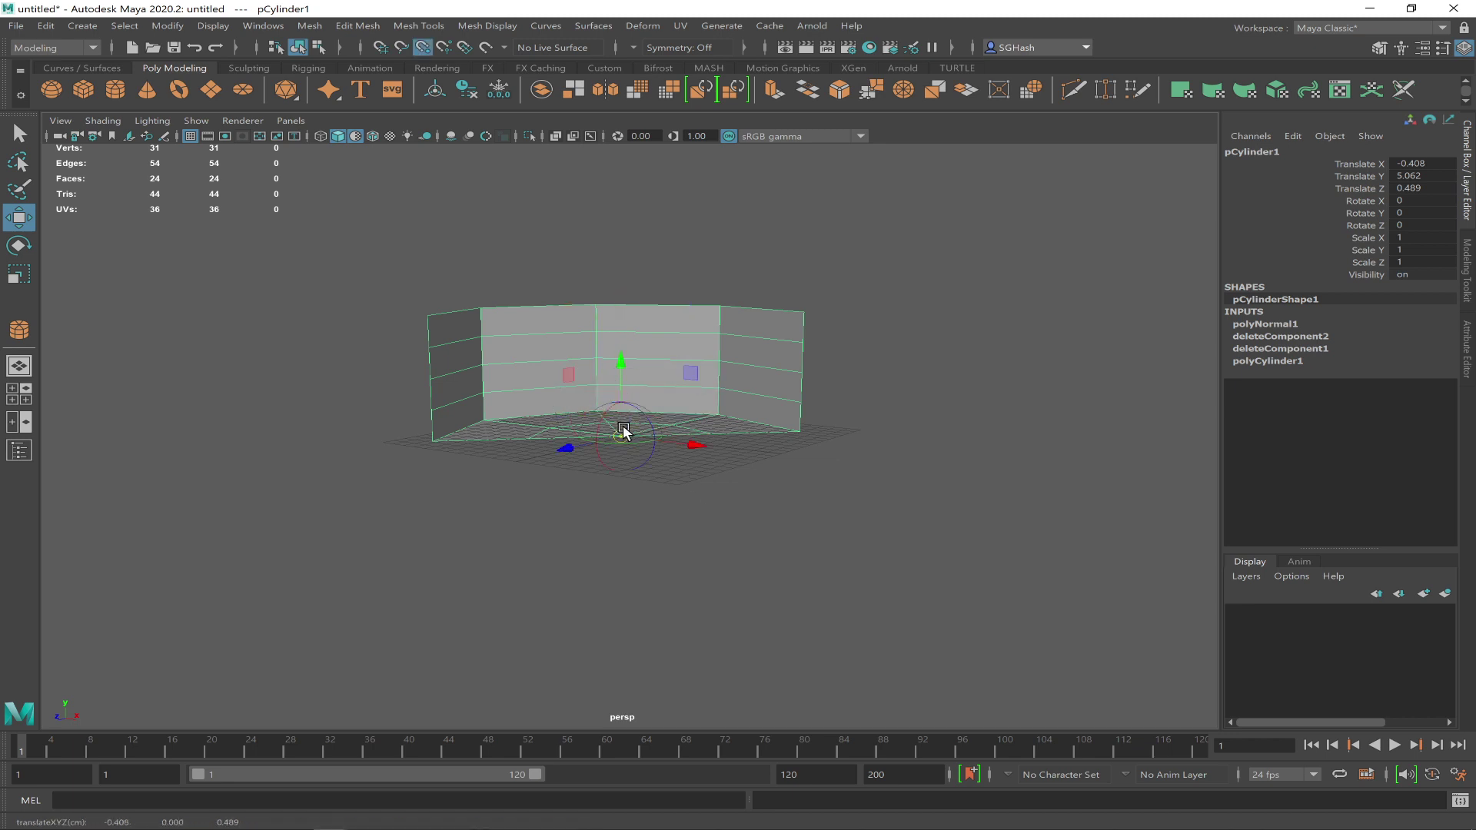
# Scale the half cylinder uniformly from its floor pivot to about 2.87
pyautogui.press('r')
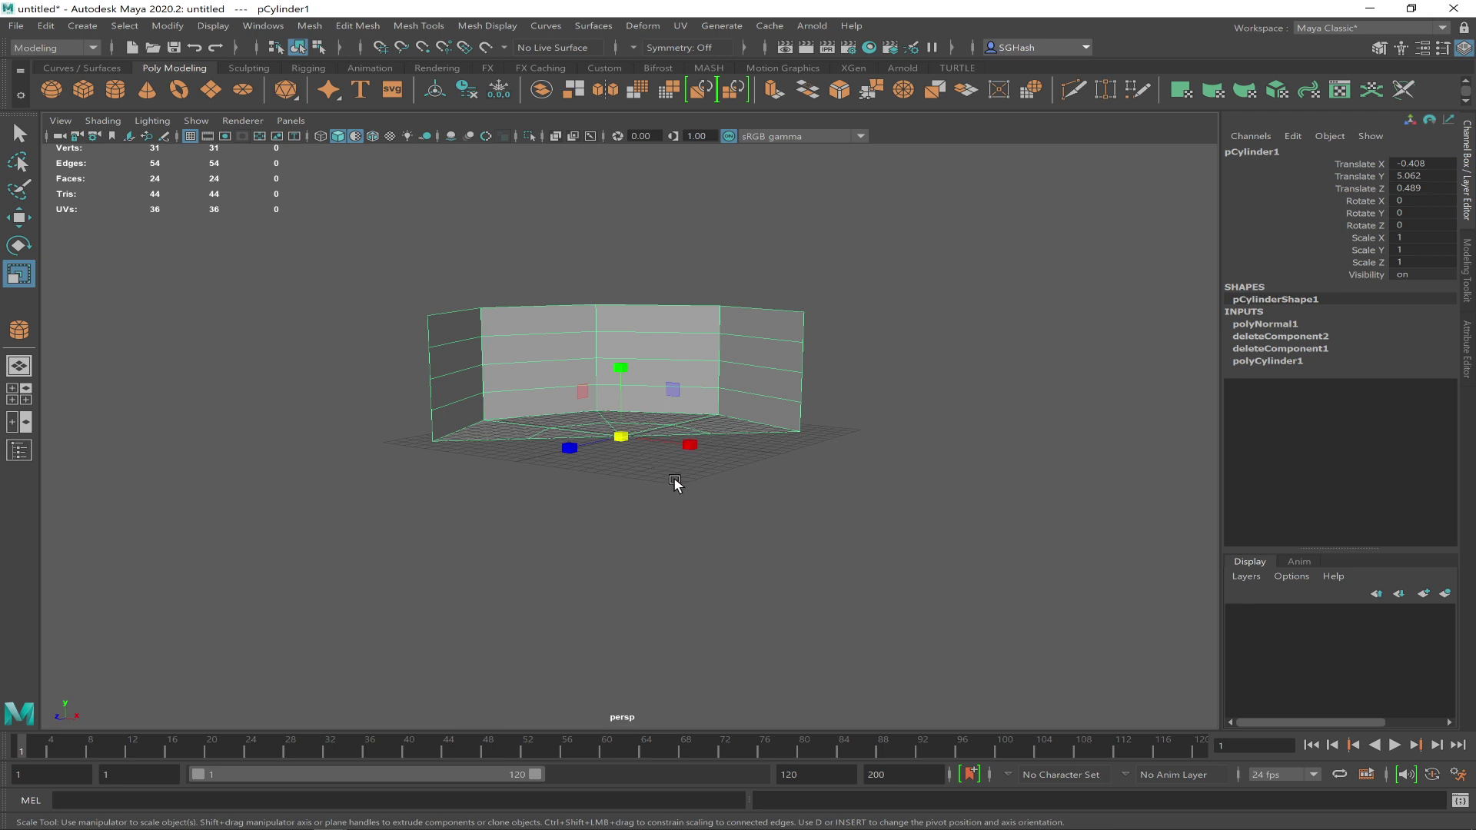
pyautogui.keyDown('alt'); pyautogui.moveTo(673, 476); pyautogui.dragTo(647, 474); pyautogui.keyUp('alt')
pyautogui.keyDown('alt'); pyautogui.moveTo(647, 525); pyautogui.dragTo(1111, 487); pyautogui.keyUp('alt')
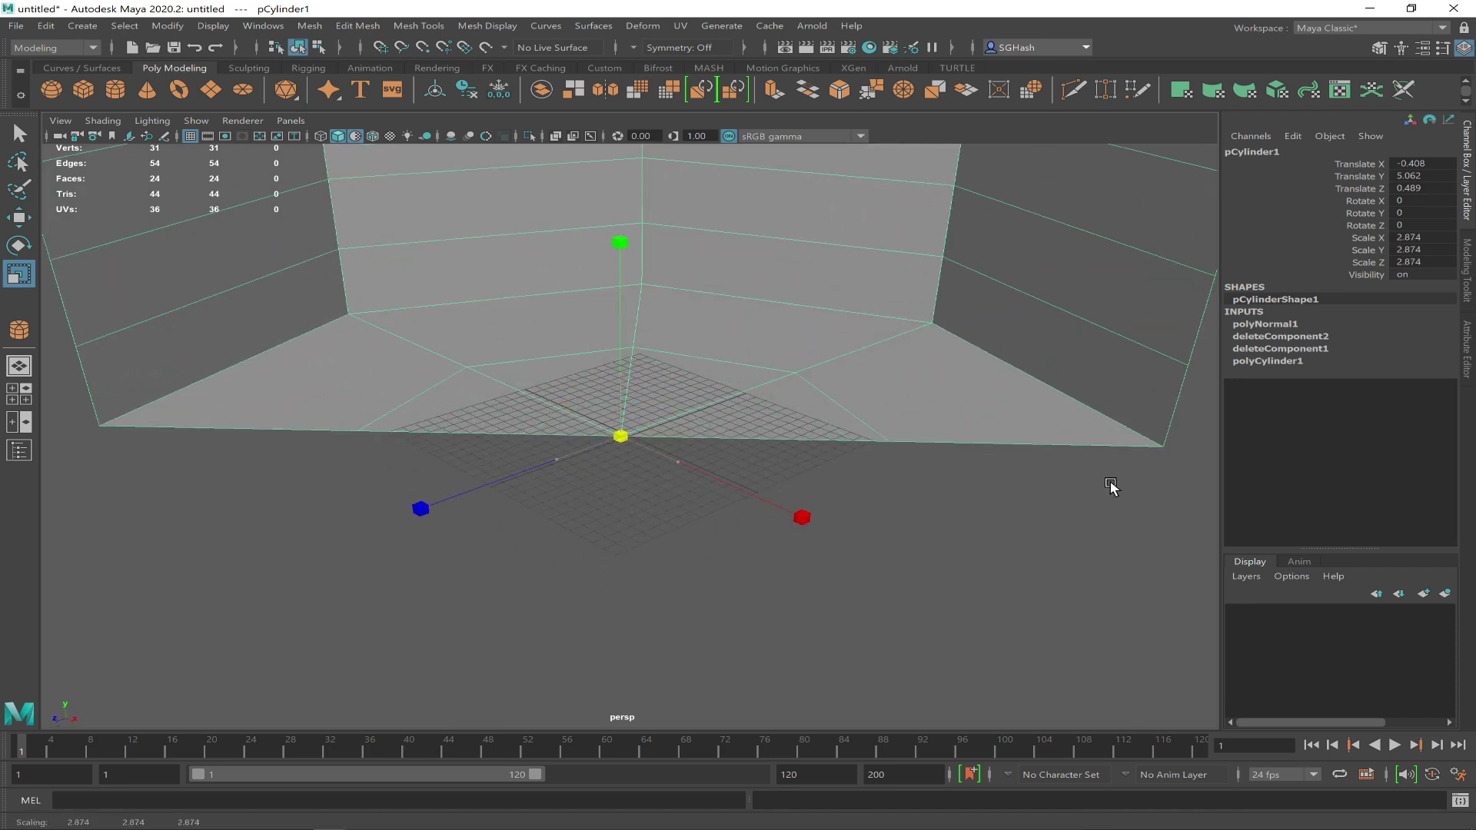
# Switch to the browser to check the Twitch stream chat, and return to Maya
pyautogui.hotkey('alt', 'Tab')
pyautogui.hotkey('alt', 'Tab')
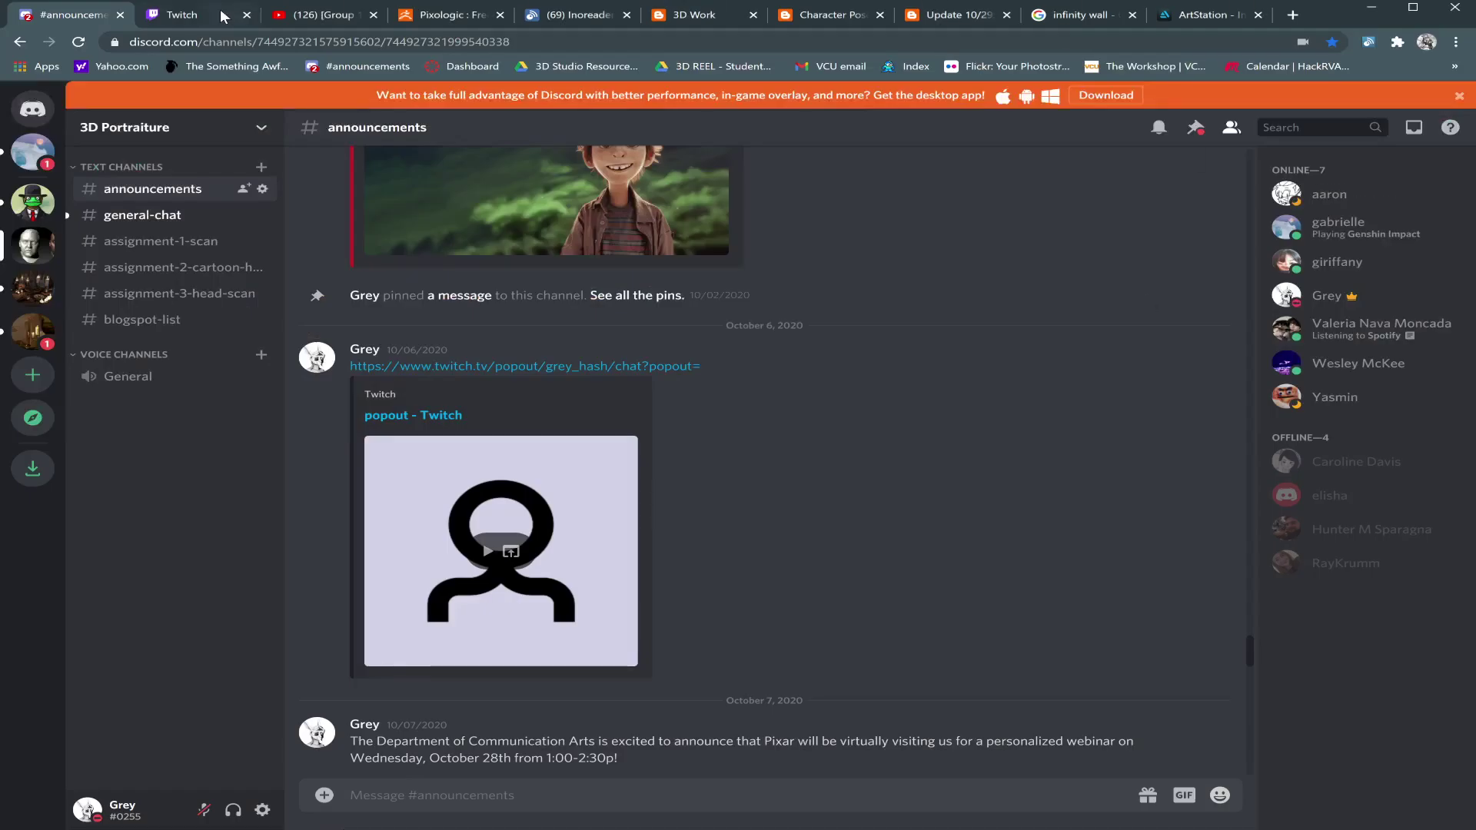
pyautogui.click(185, 15)
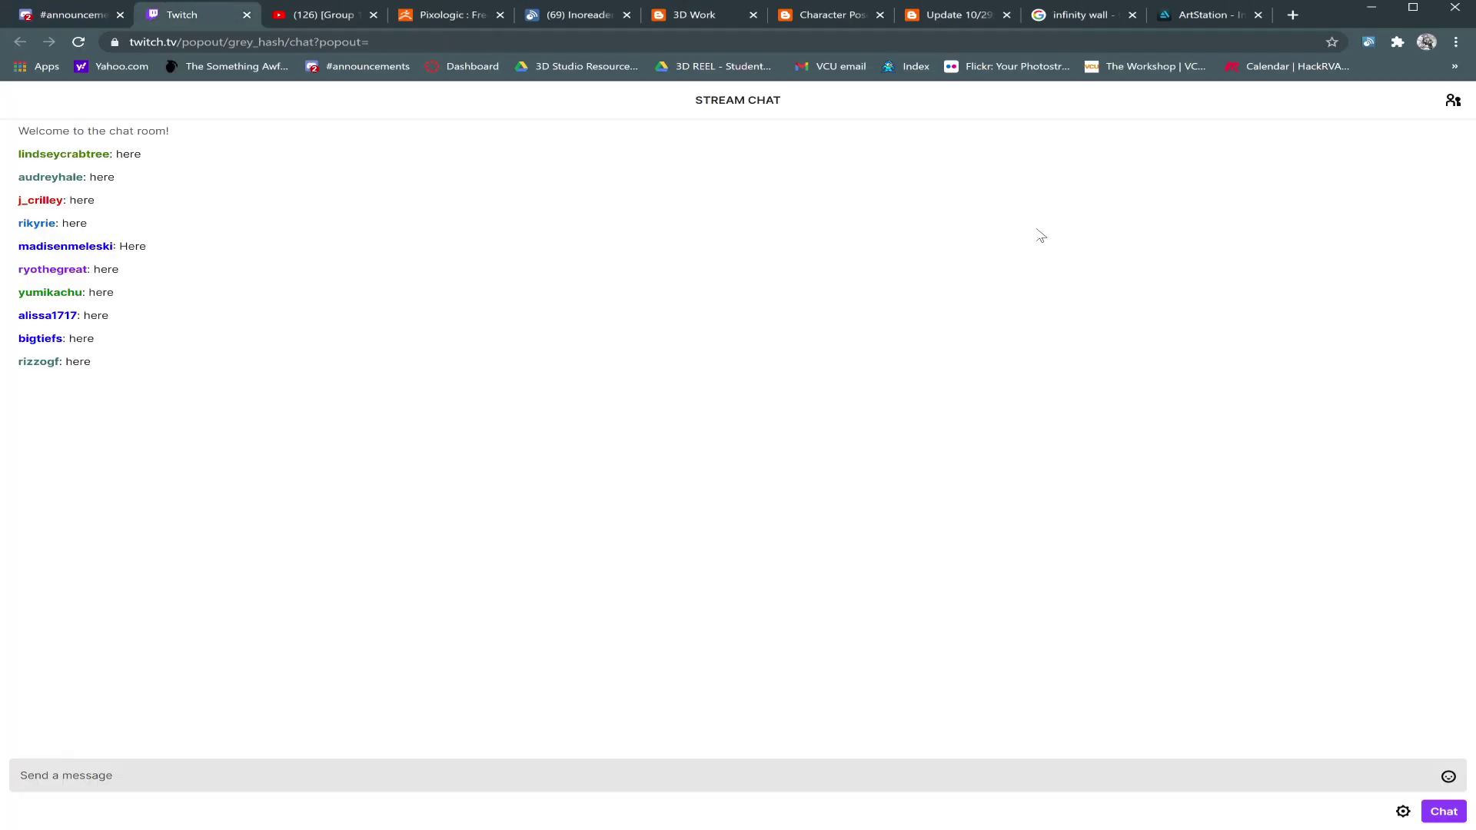
pyautogui.click(1372, 9)
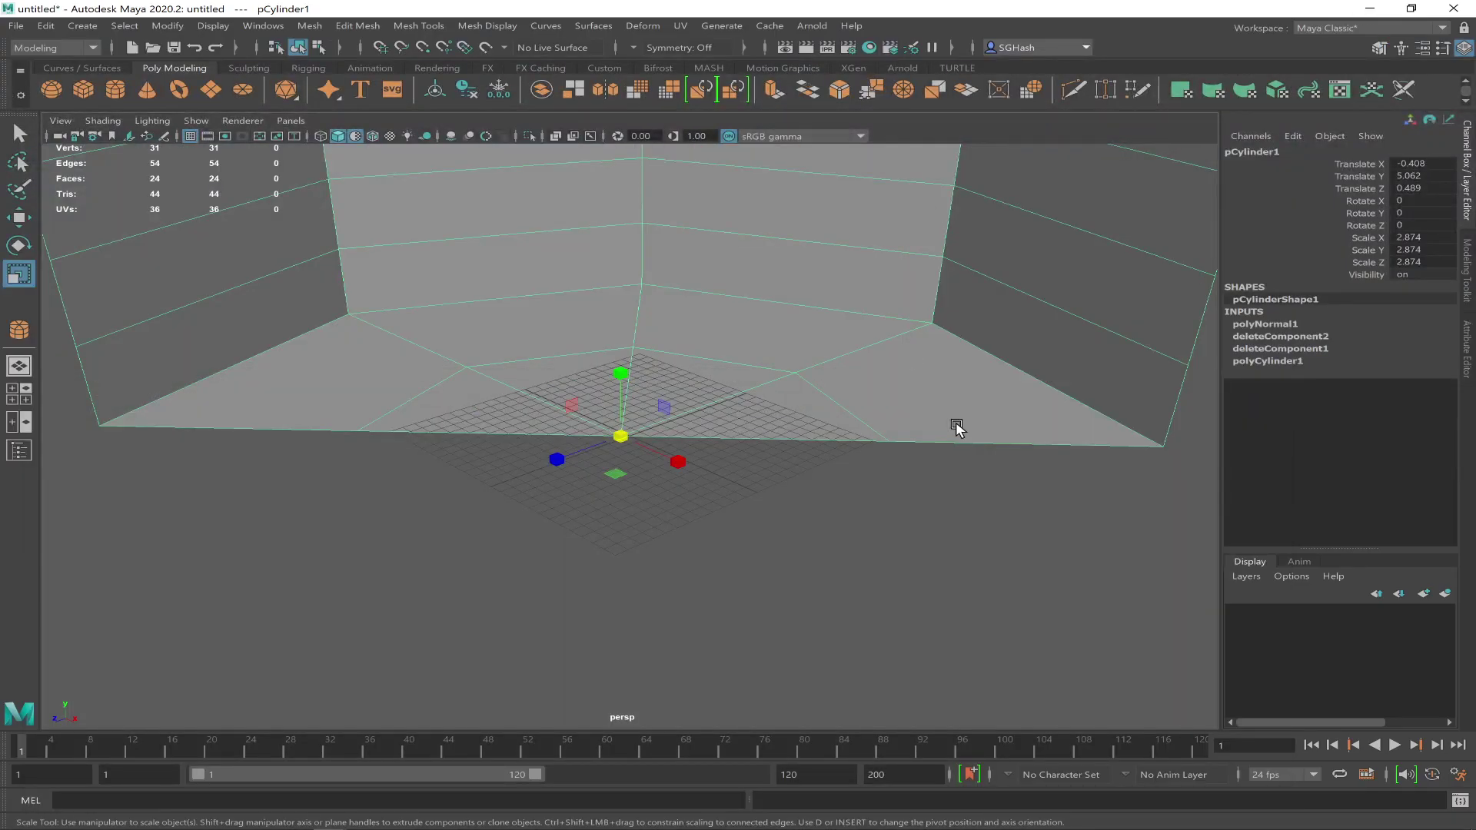
# Scale the half cylinder uniformly to about 6.56 and rotate it about -45.7 degrees around Y
pyautogui.keyDown('alt'); pyautogui.moveTo(956, 425); pyautogui.dragTo(493, 334, button='right'); pyautogui.keyUp('alt')
pyautogui.scroll(-1, 493, 333)
pyautogui.moveTo(625, 437); pyautogui.dragTo(883, 418)
pyautogui.press('e')
pyautogui.moveTo(674, 457); pyautogui.dragTo(578, 473)
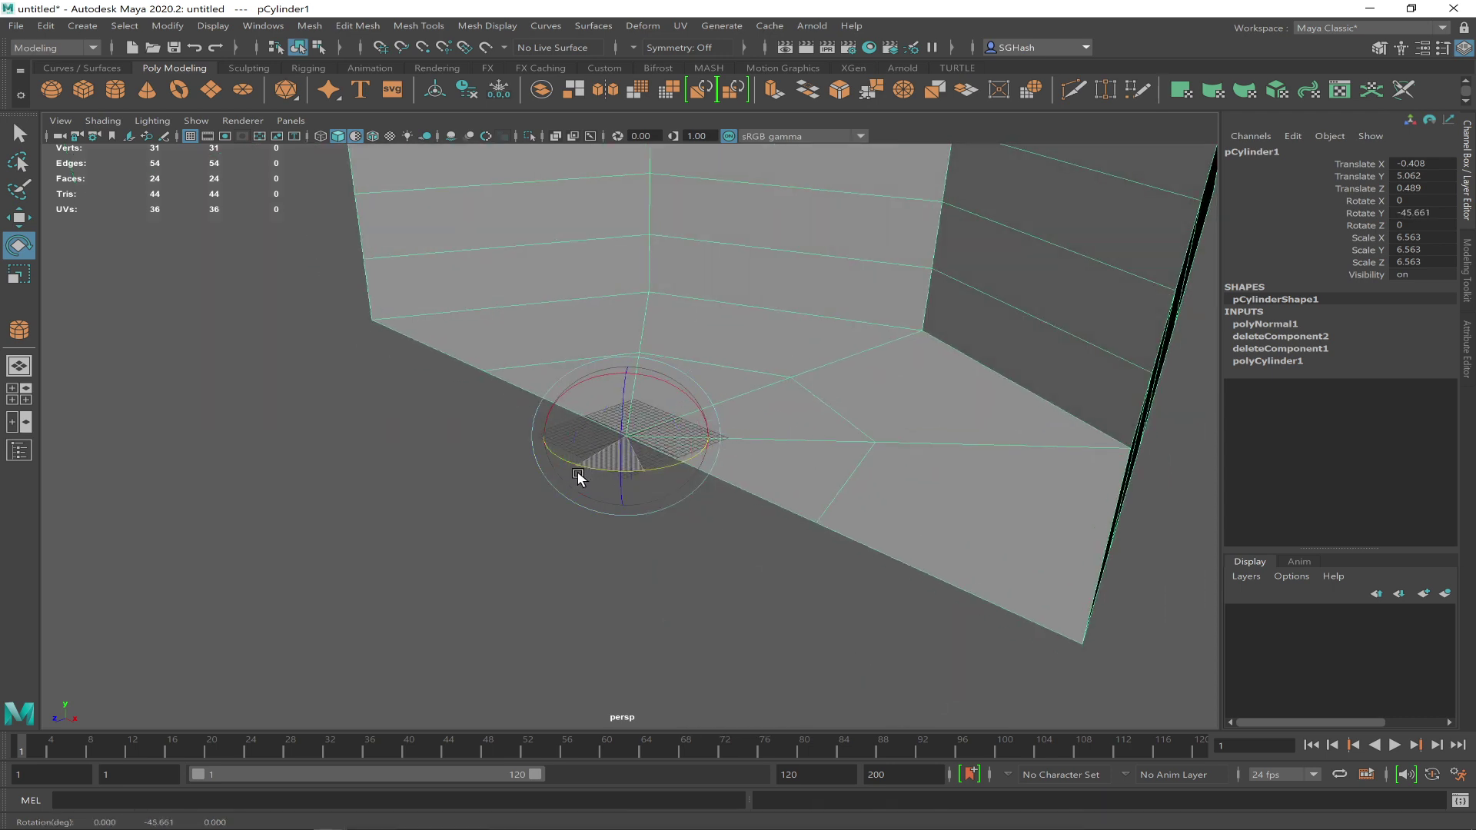
# Enlarge the rotated half cylinder uniformly to a scale of about 13.07
pyautogui.keyDown('alt'); pyautogui.moveTo(793, 539); pyautogui.dragTo(491, 477, button='right'); pyautogui.keyUp('alt')
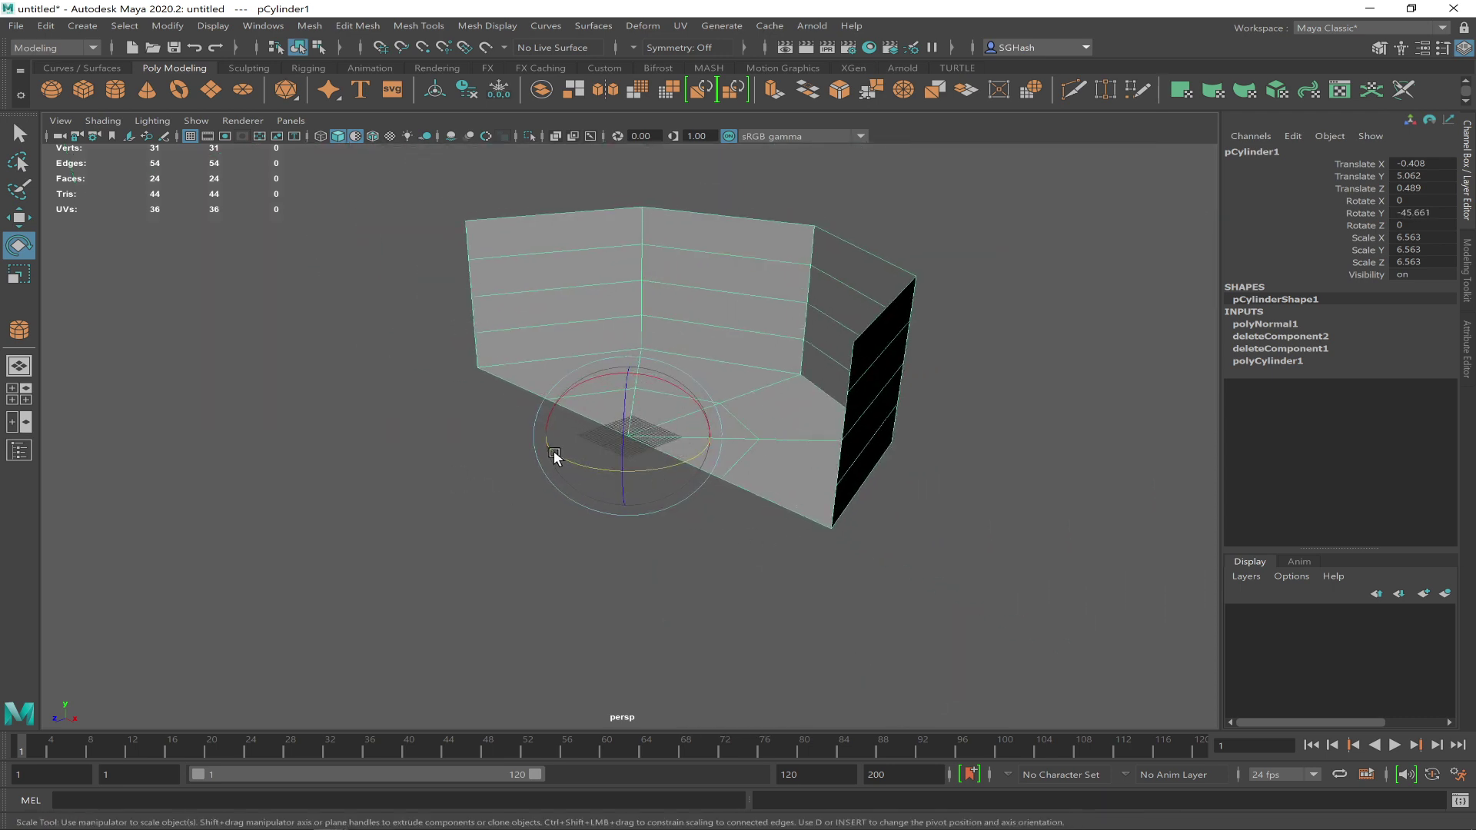
pyautogui.press('r')
pyautogui.moveTo(627, 436); pyautogui.dragTo(1108, 414)
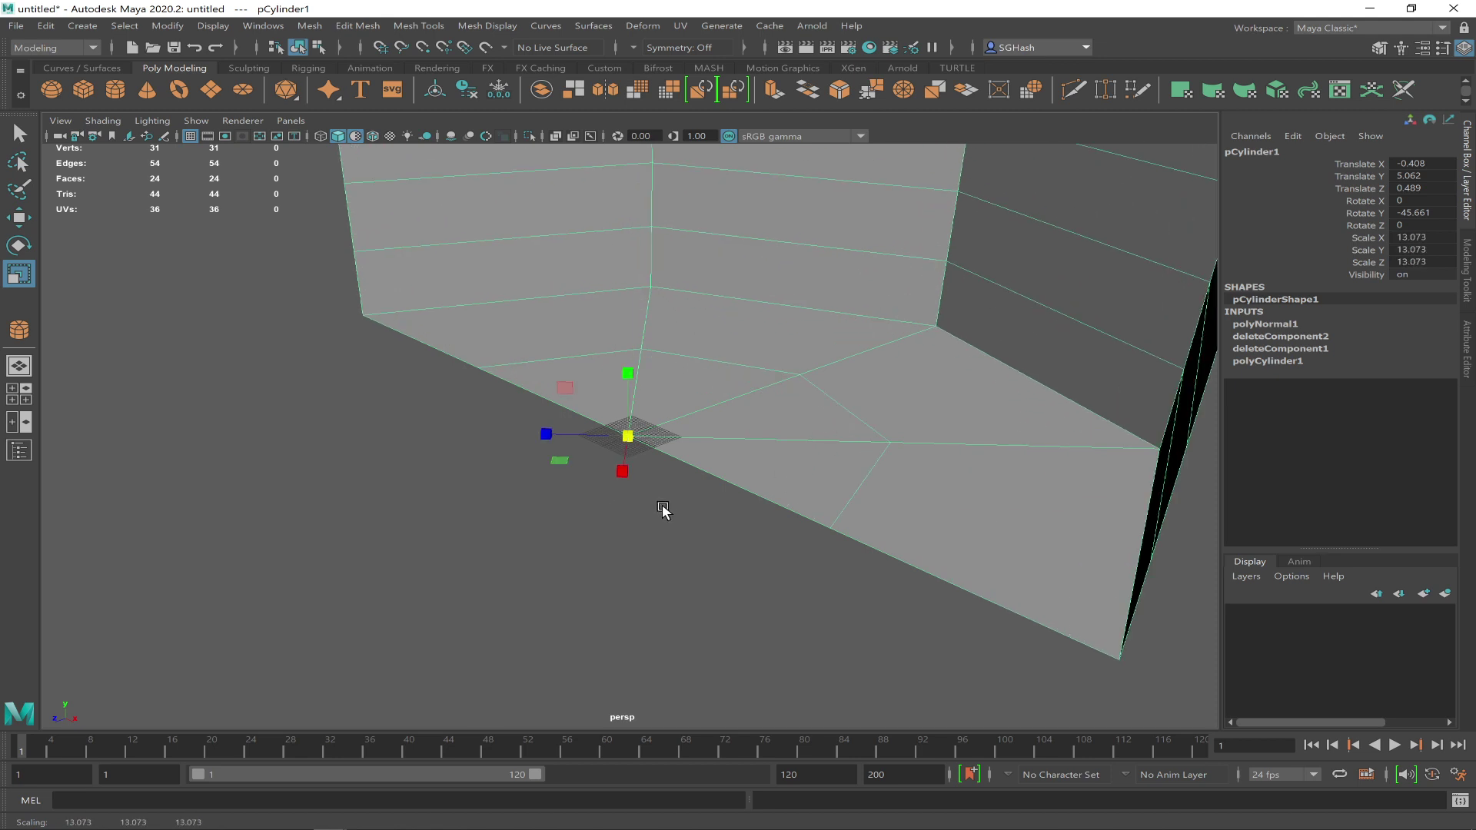
# Turn on smooth mesh preview for the half cylinder and inspect its rounded wall and floor transition
pyautogui.press('3')
pyautogui.keyDown('alt'); pyautogui.moveTo(815, 523); pyautogui.dragTo(879, 511); pyautogui.keyUp('alt')
pyautogui.scroll(-6, 646, 449)
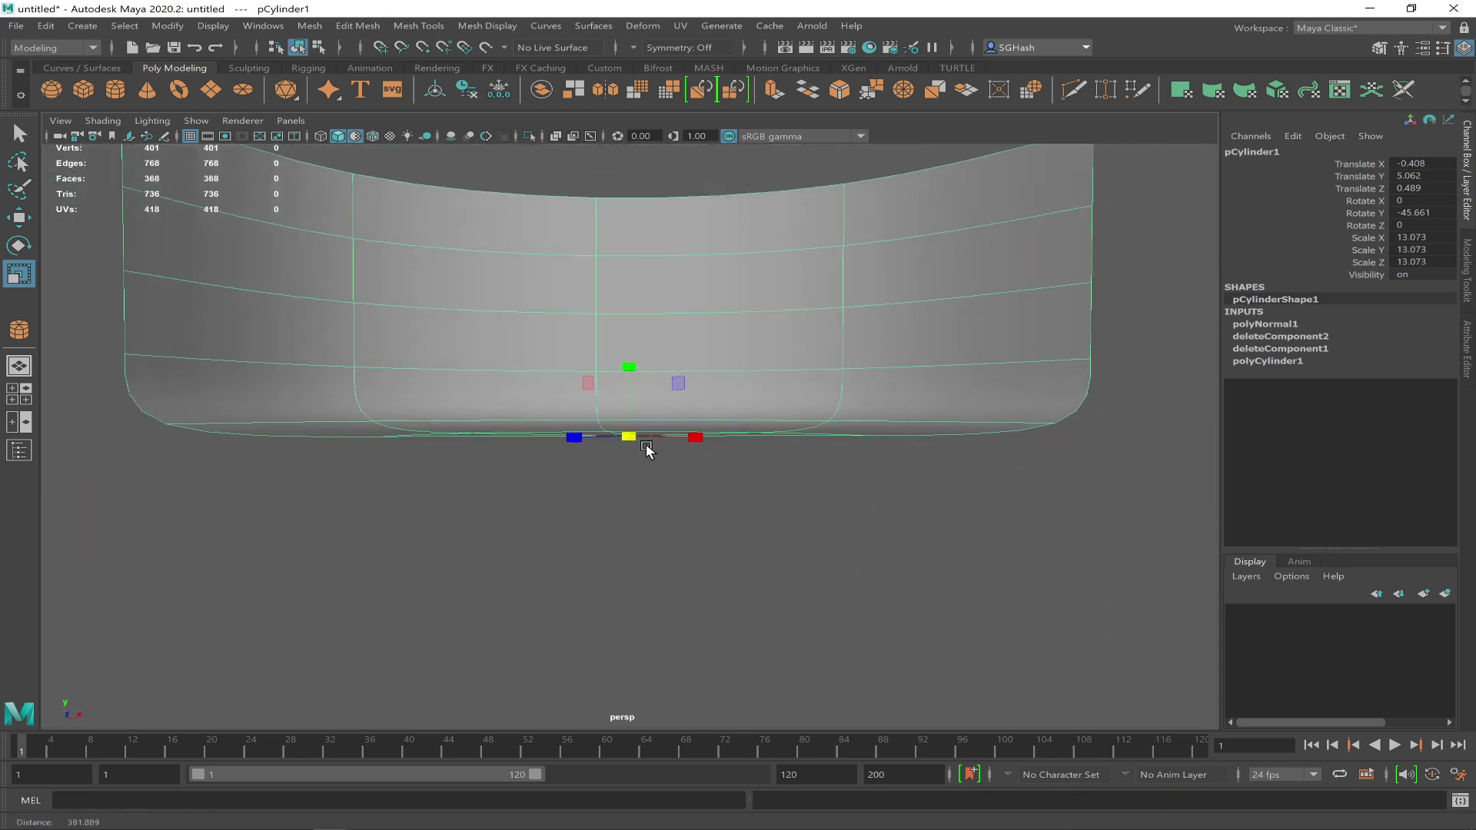
pyautogui.keyDown('alt'); pyautogui.moveTo(758, 468); pyautogui.dragTo(713, 483); pyautogui.keyUp('alt')
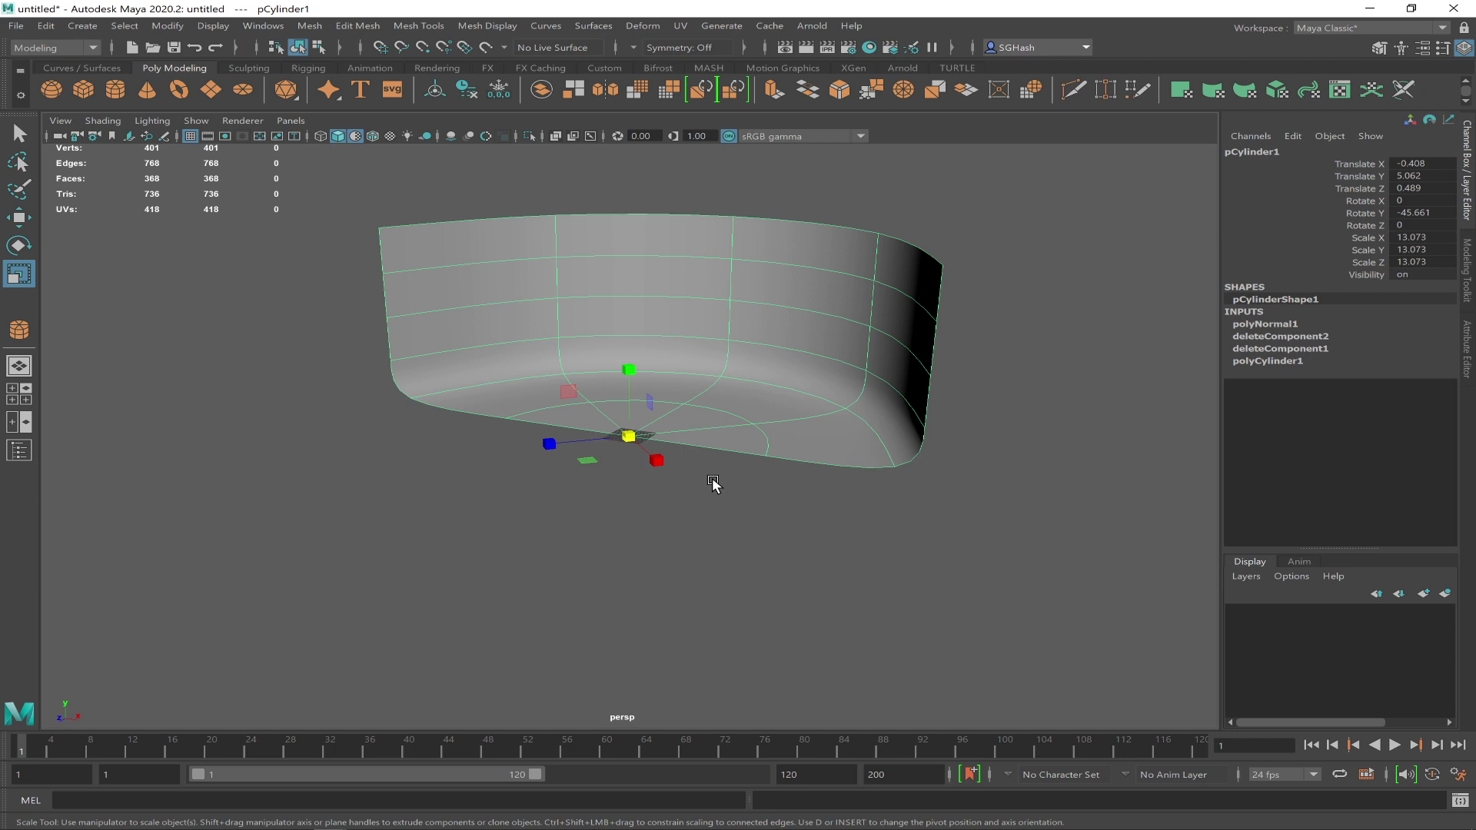
# Stretch the backdrop vertically to a Y scale of about 23.17 and frame it in the view
pyautogui.keyDown('alt'); pyautogui.moveTo(722, 369); pyautogui.dragTo(628, 321); pyautogui.keyUp('alt')
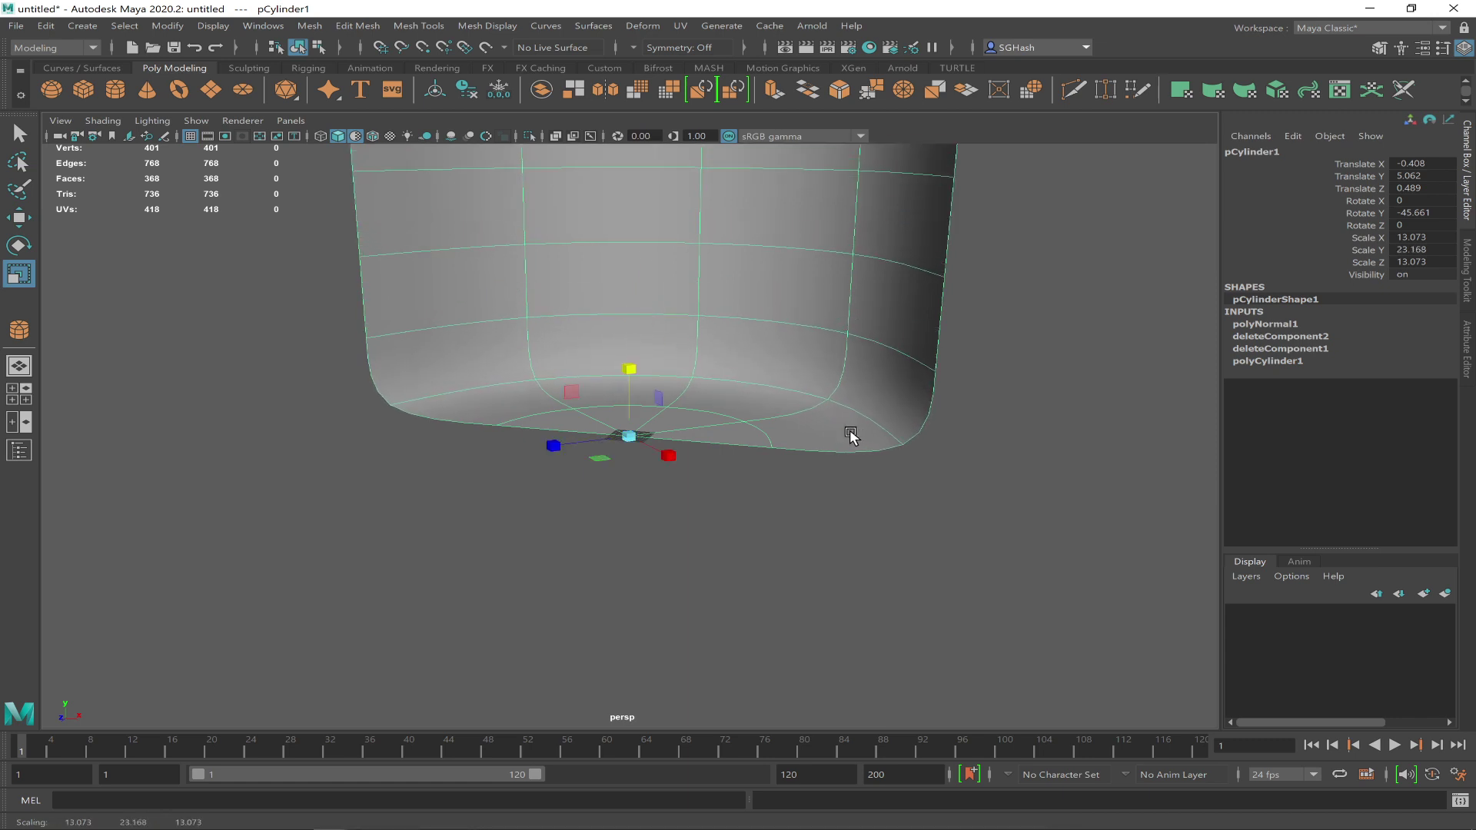
pyautogui.keyDown('alt'); pyautogui.moveTo(657, 395); pyautogui.dragTo(687, 386); pyautogui.keyUp('alt')
pyautogui.press('f')
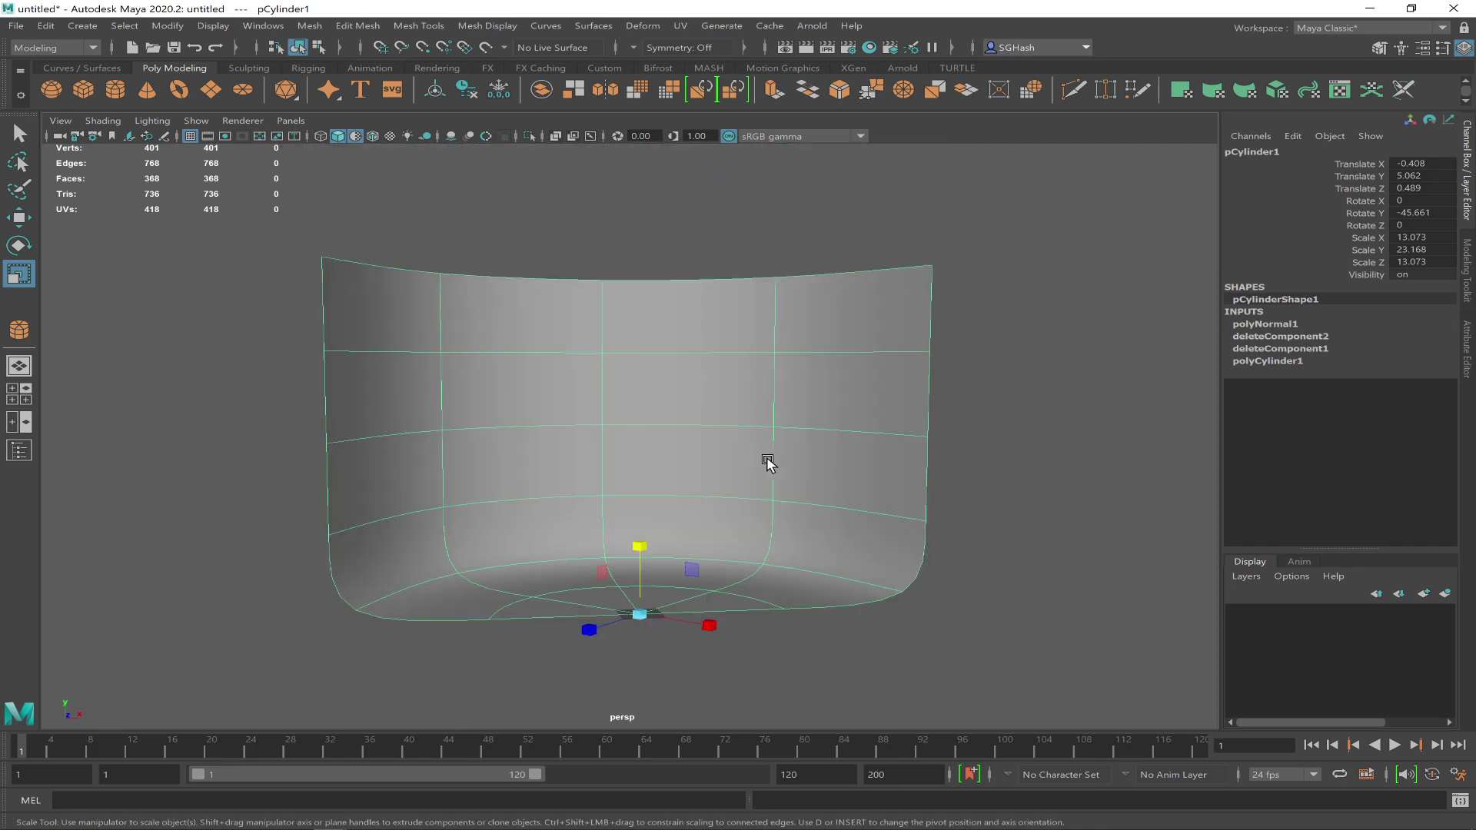
pyautogui.keyDown('alt'); pyautogui.moveTo(715, 471); pyautogui.dragTo(707, 470); pyautogui.keyUp('alt')
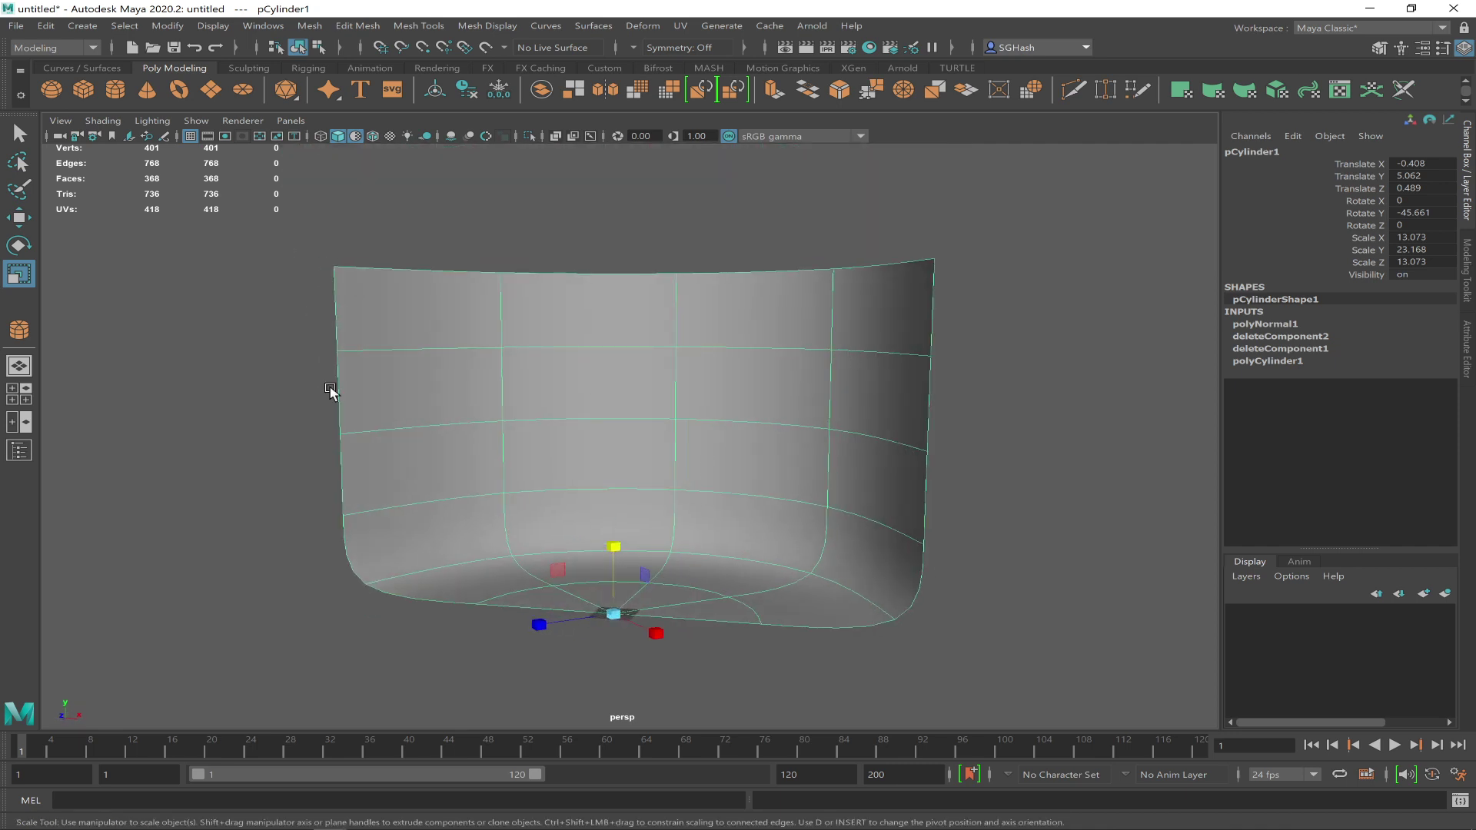
# Create a polygon sphere of radius about 14.5 and a box about 28 × 12.9 × 31.5 on the backdrop floor
pyautogui.click(242, 322)
pyautogui.click(507, 413)
pyautogui.click(52, 92)
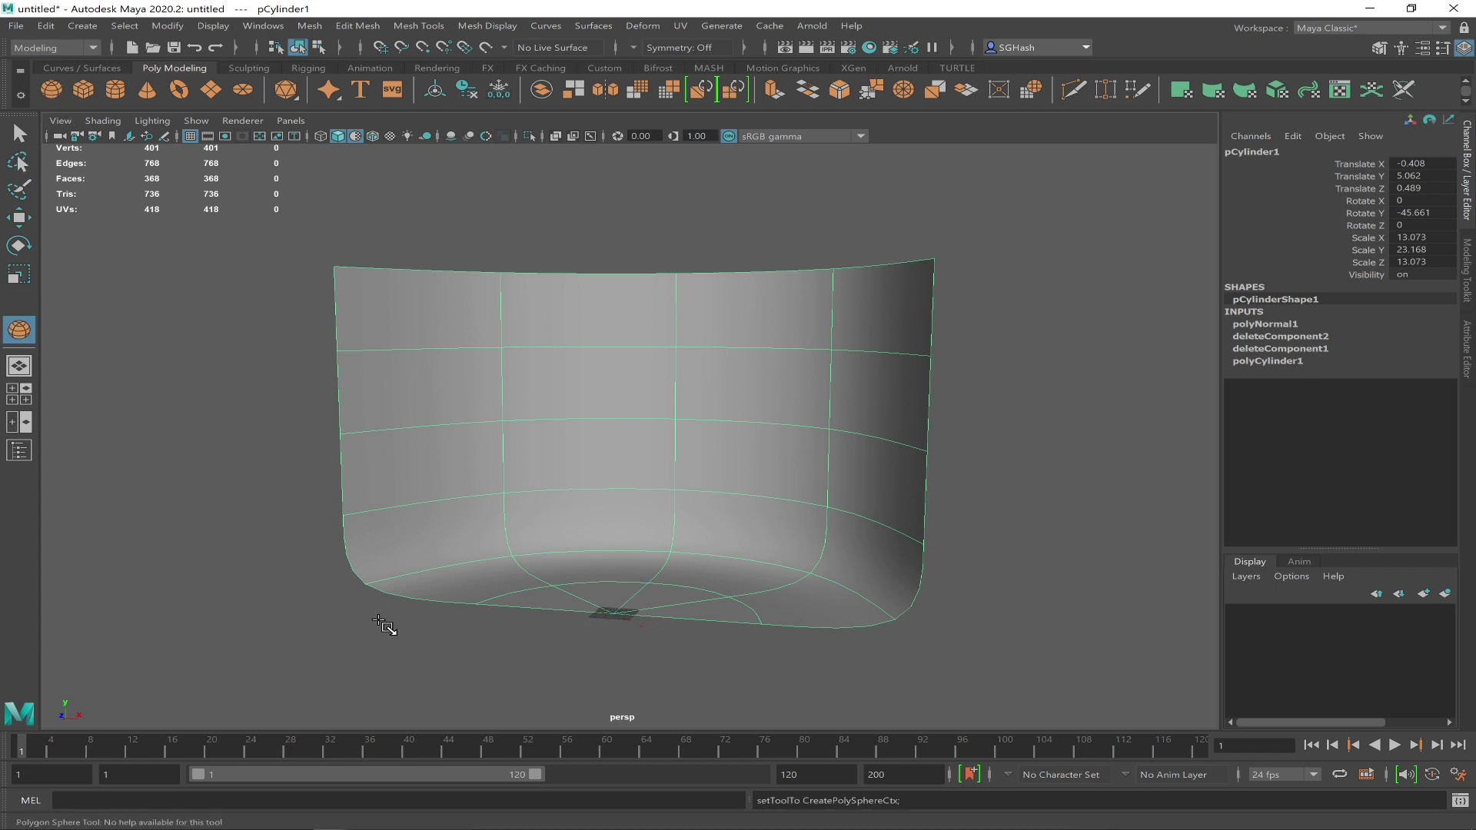
pyautogui.keyDown('alt'); pyautogui.moveTo(643, 574); pyautogui.dragTo(593, 571); pyautogui.keyUp('alt')
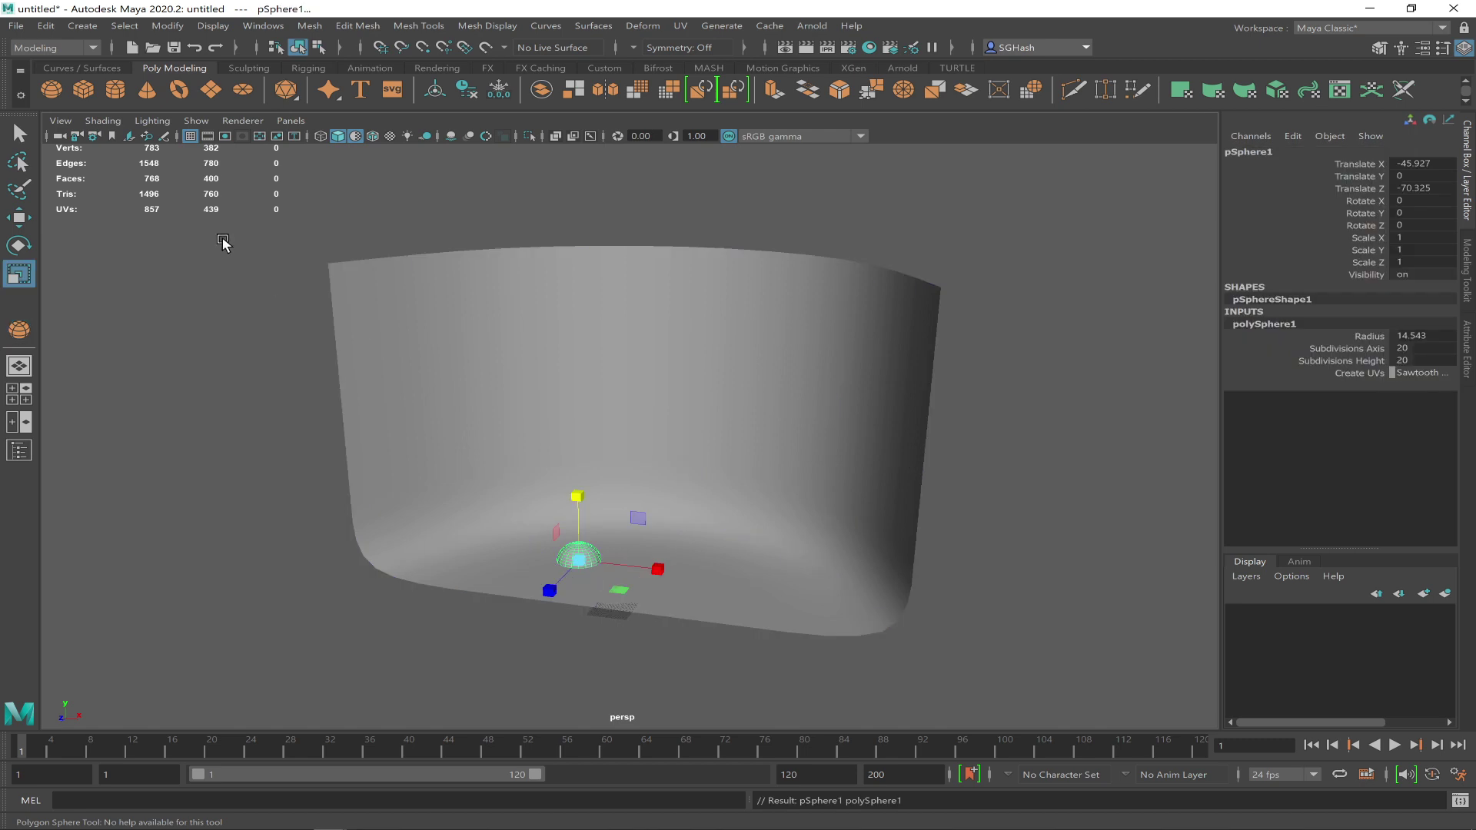
pyautogui.click(83, 89)
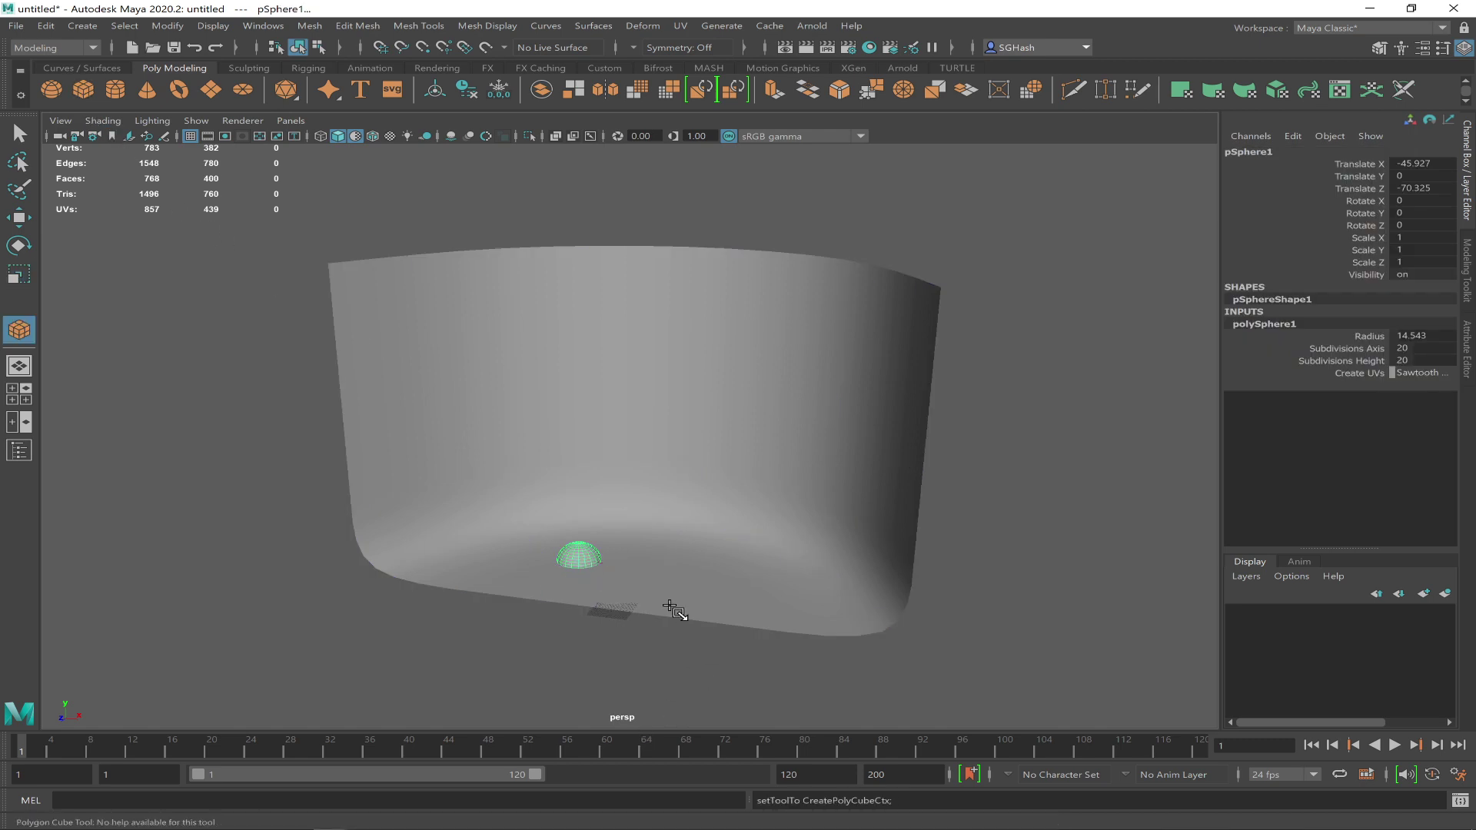
pyautogui.moveTo(647, 570)
pyautogui.mouseDown()
pyautogui.moveTo(677, 593)
pyautogui.moveTo(659, 567)
pyautogui.mouseUp()
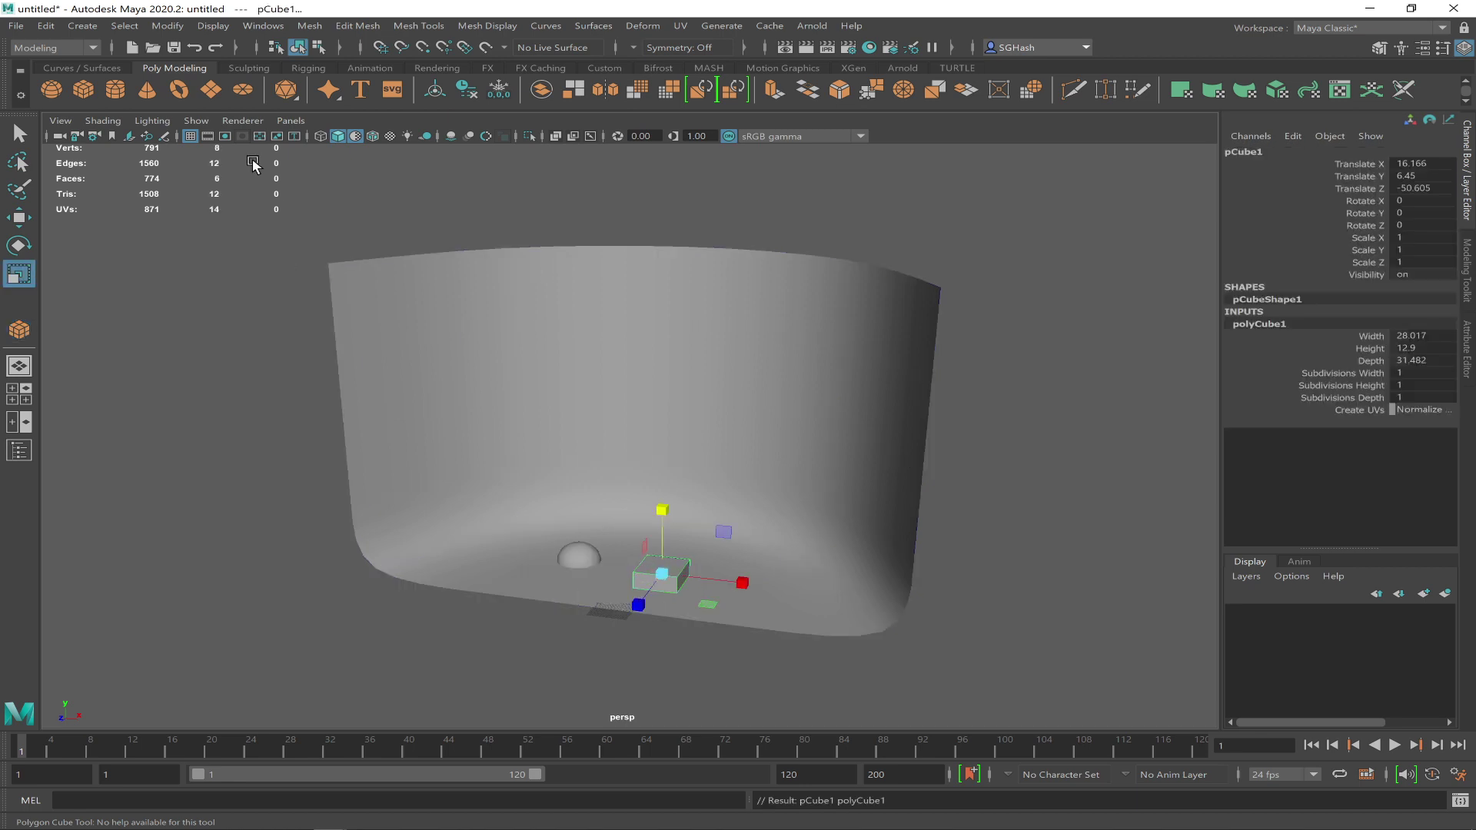
pyautogui.click(147, 89)
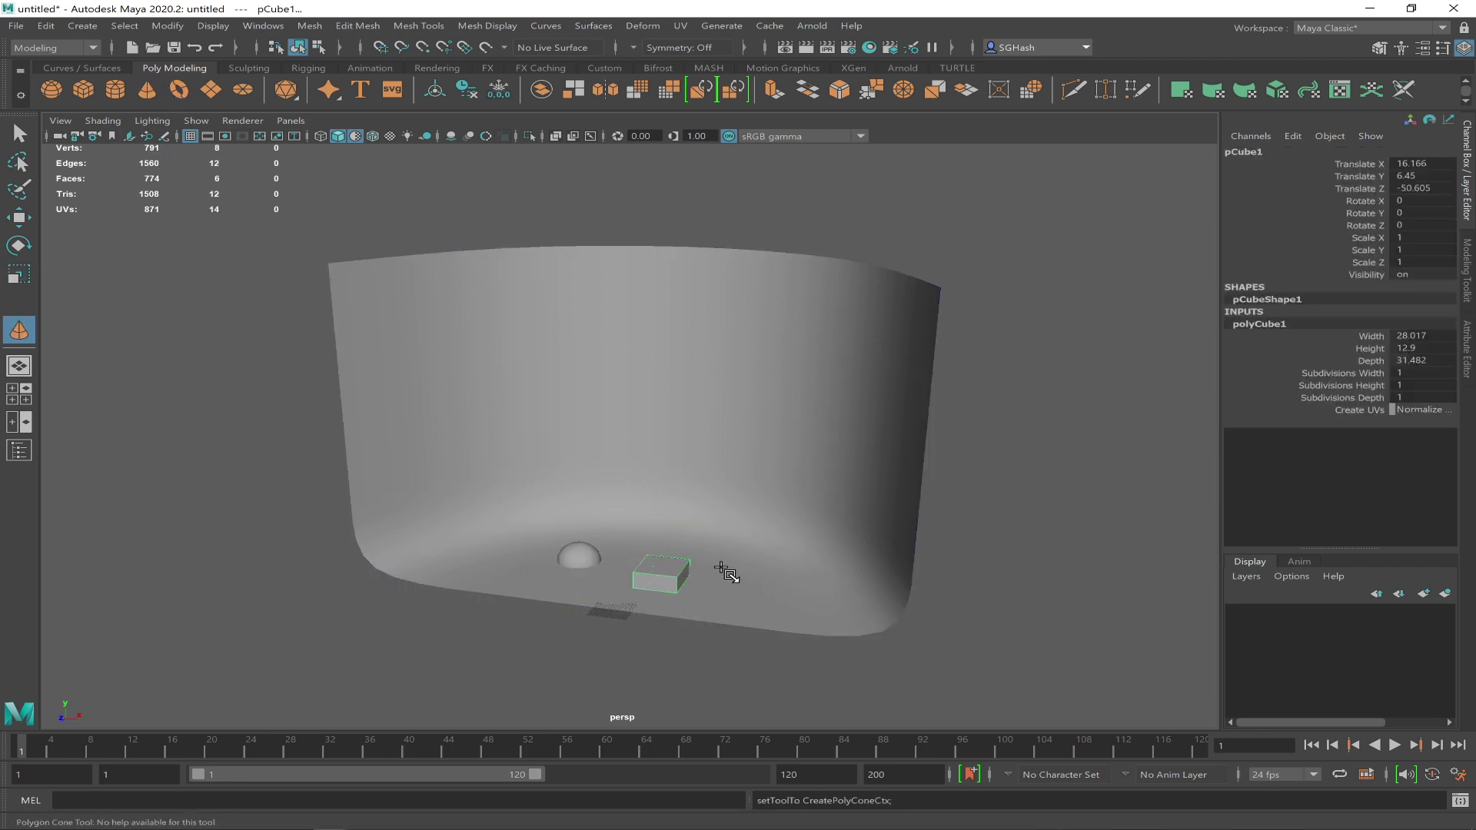
pyautogui.moveTo(627, 534); pyautogui.dragTo(652, 558)
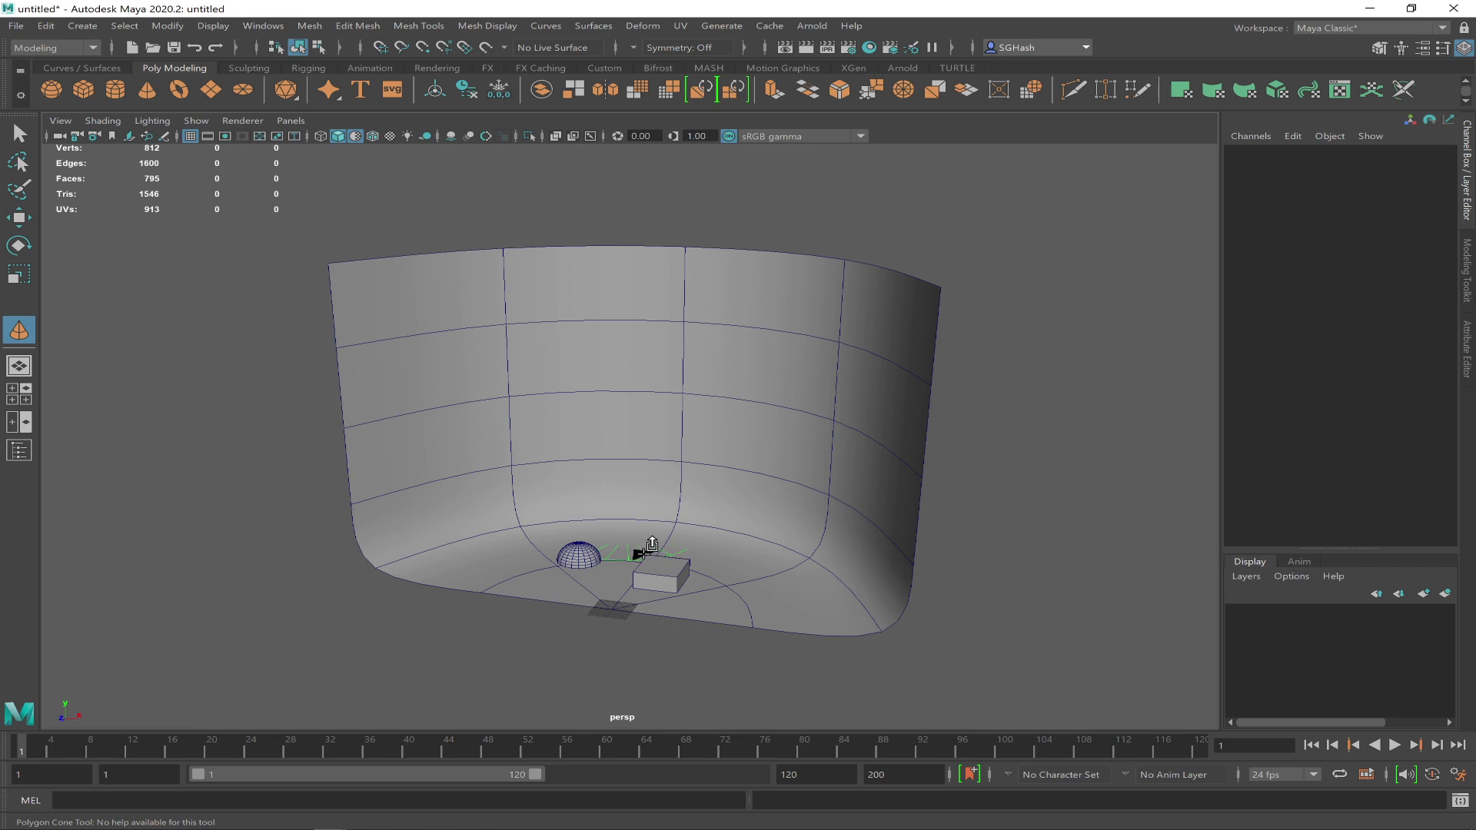
pyautogui.click(643, 554)
pyautogui.press('q')
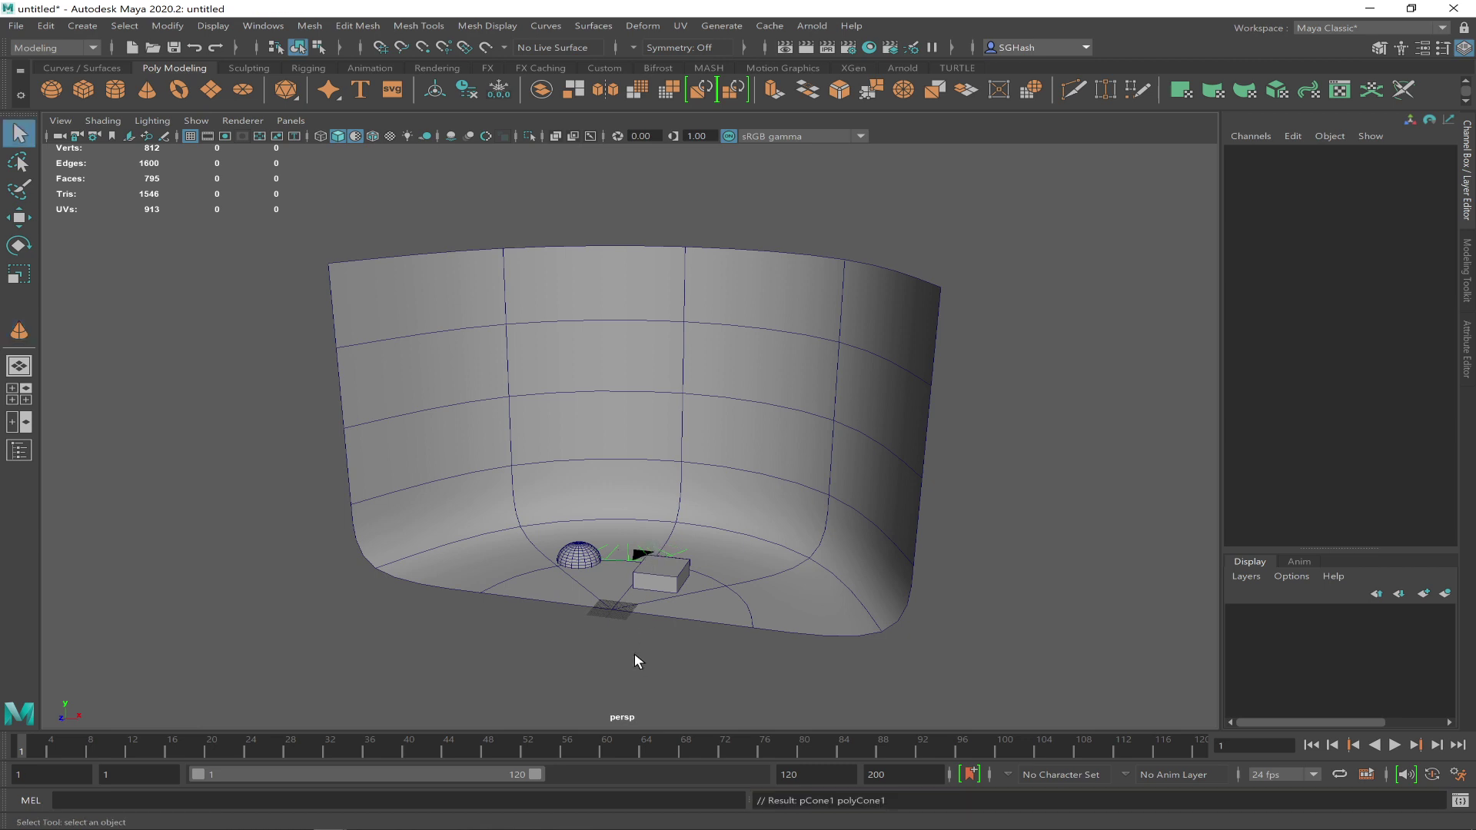
pyautogui.click(623, 657)
pyautogui.hotkey('ctrl', 'z')
pyautogui.hotkey('ctrl', 'z')
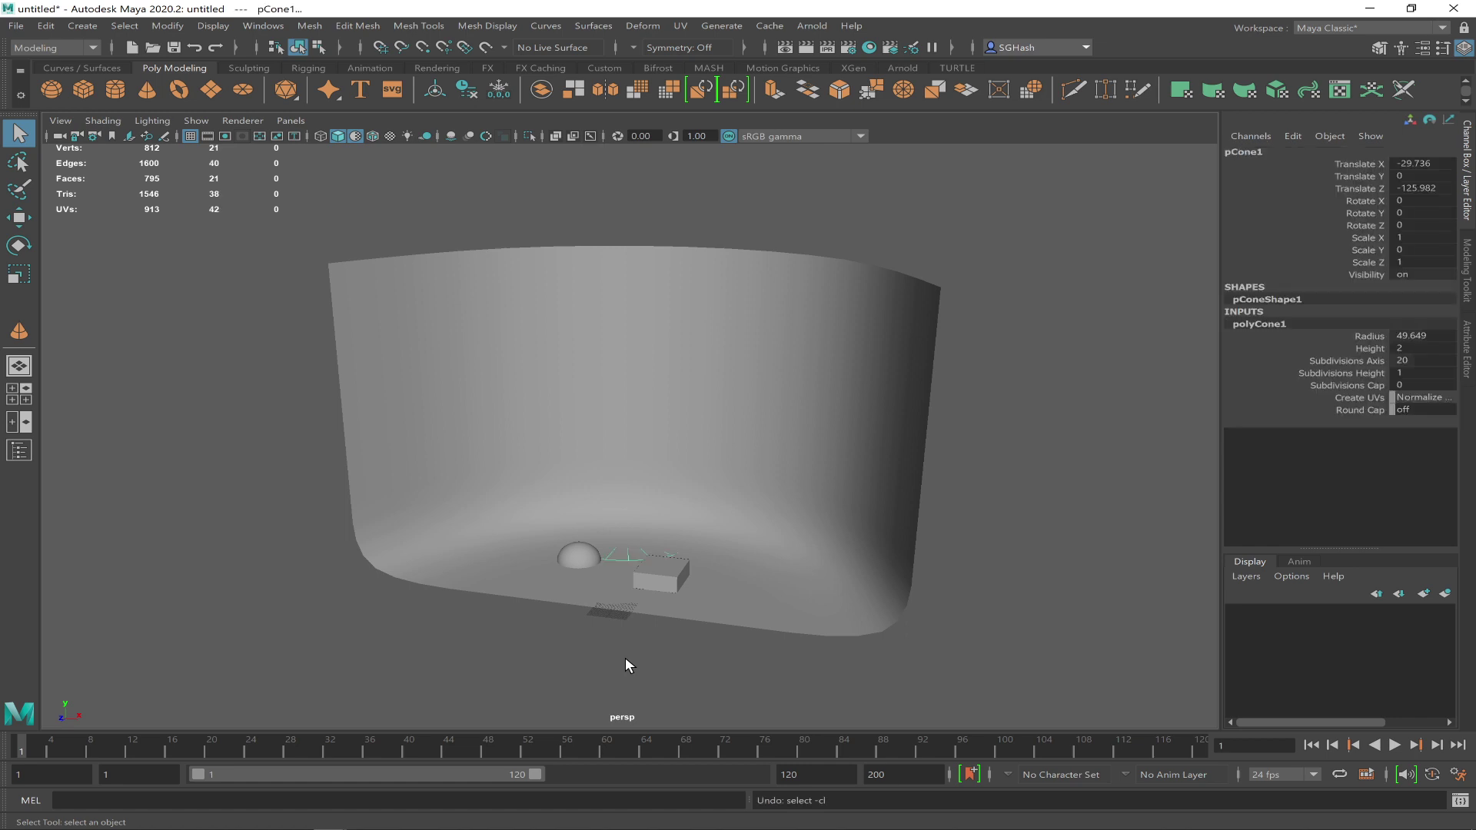
# Create a polygon cone of radius about 19.5 and height about 50.3 beside the box, and raise the sphere to Y about 13.1
pyautogui.press('y')
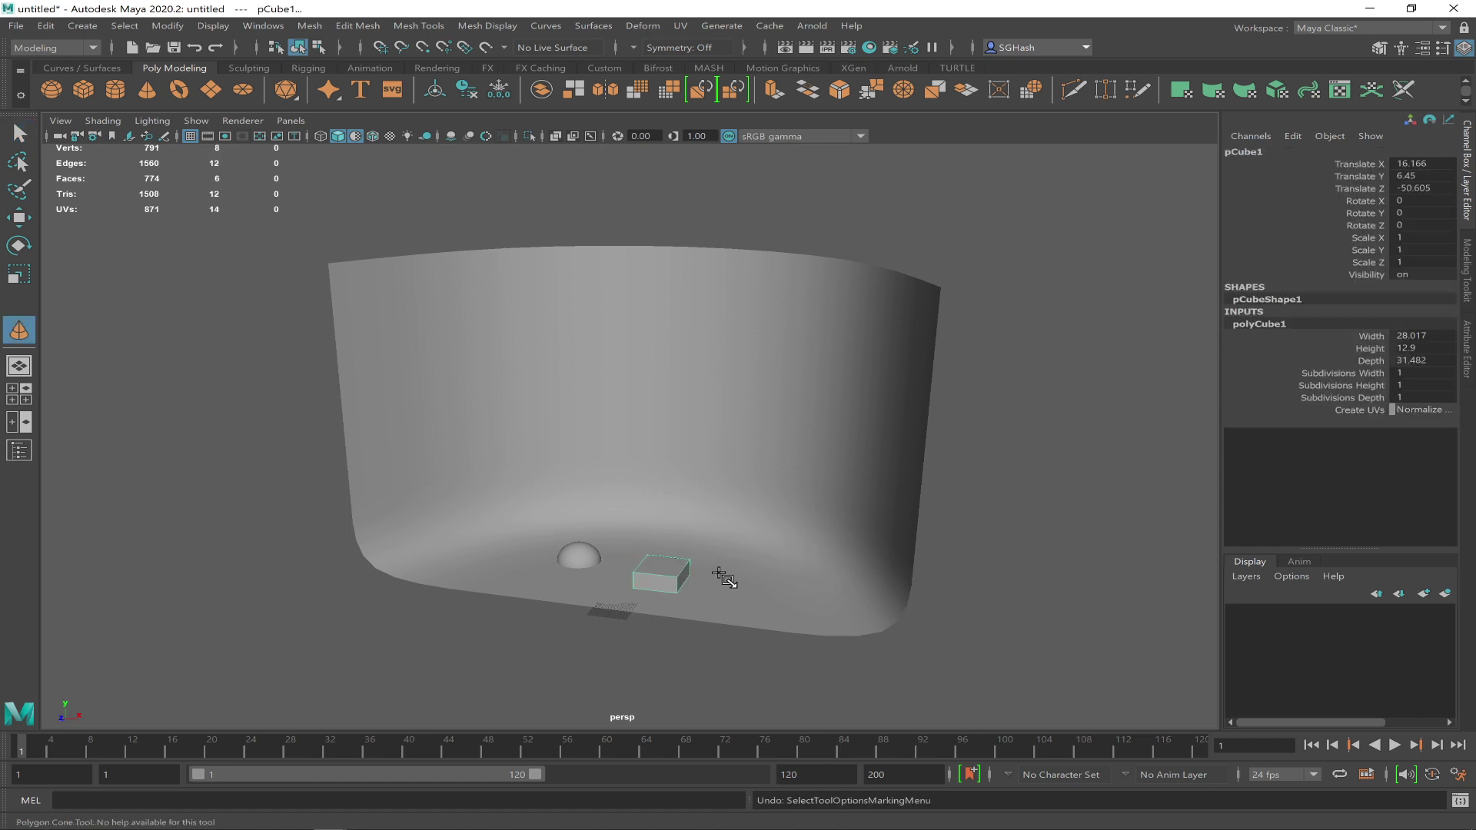
pyautogui.moveTo(720, 589); pyautogui.dragTo(705, 526)
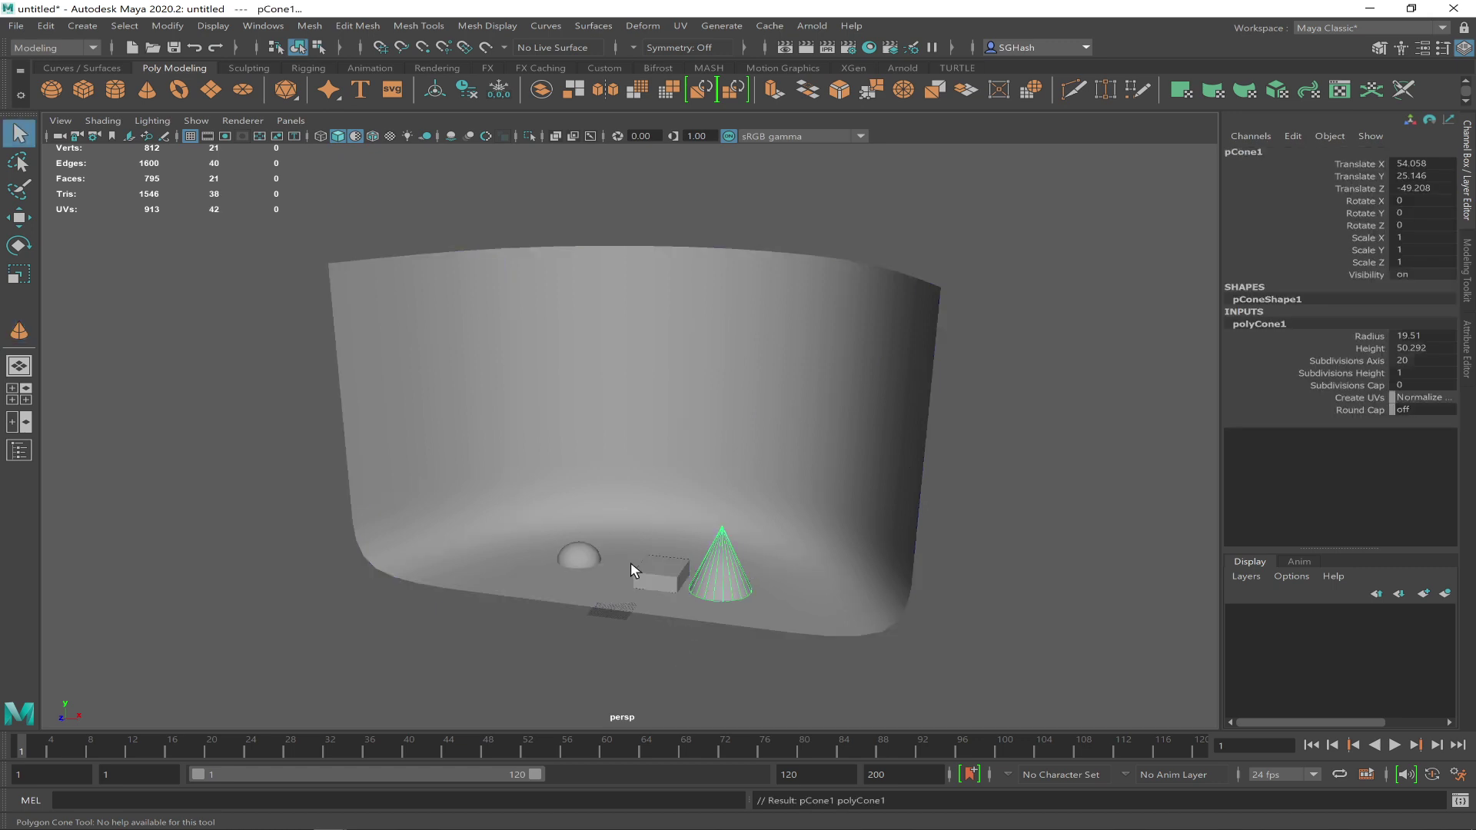
pyautogui.click(592, 558)
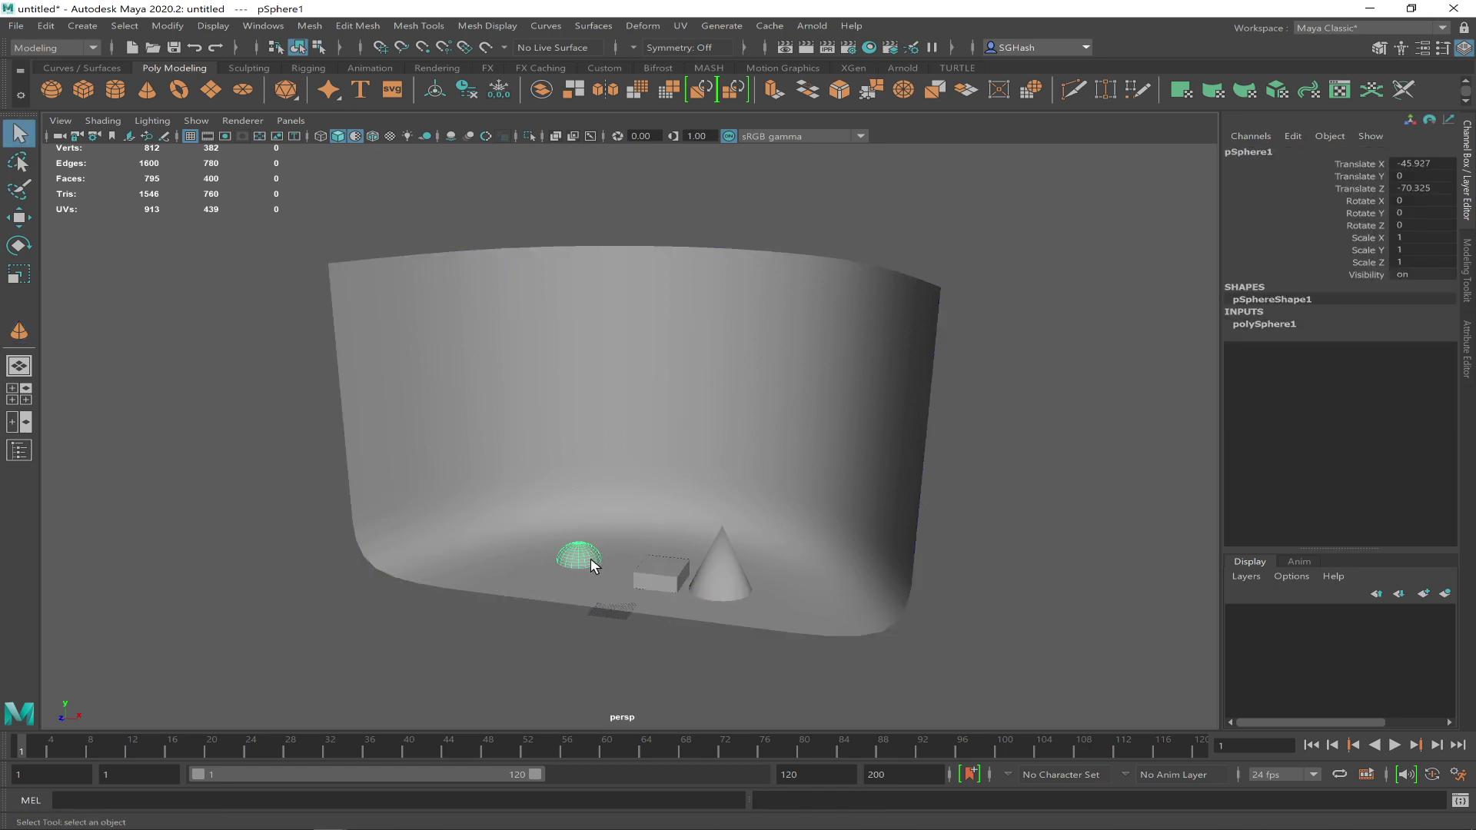
pyautogui.press('w')
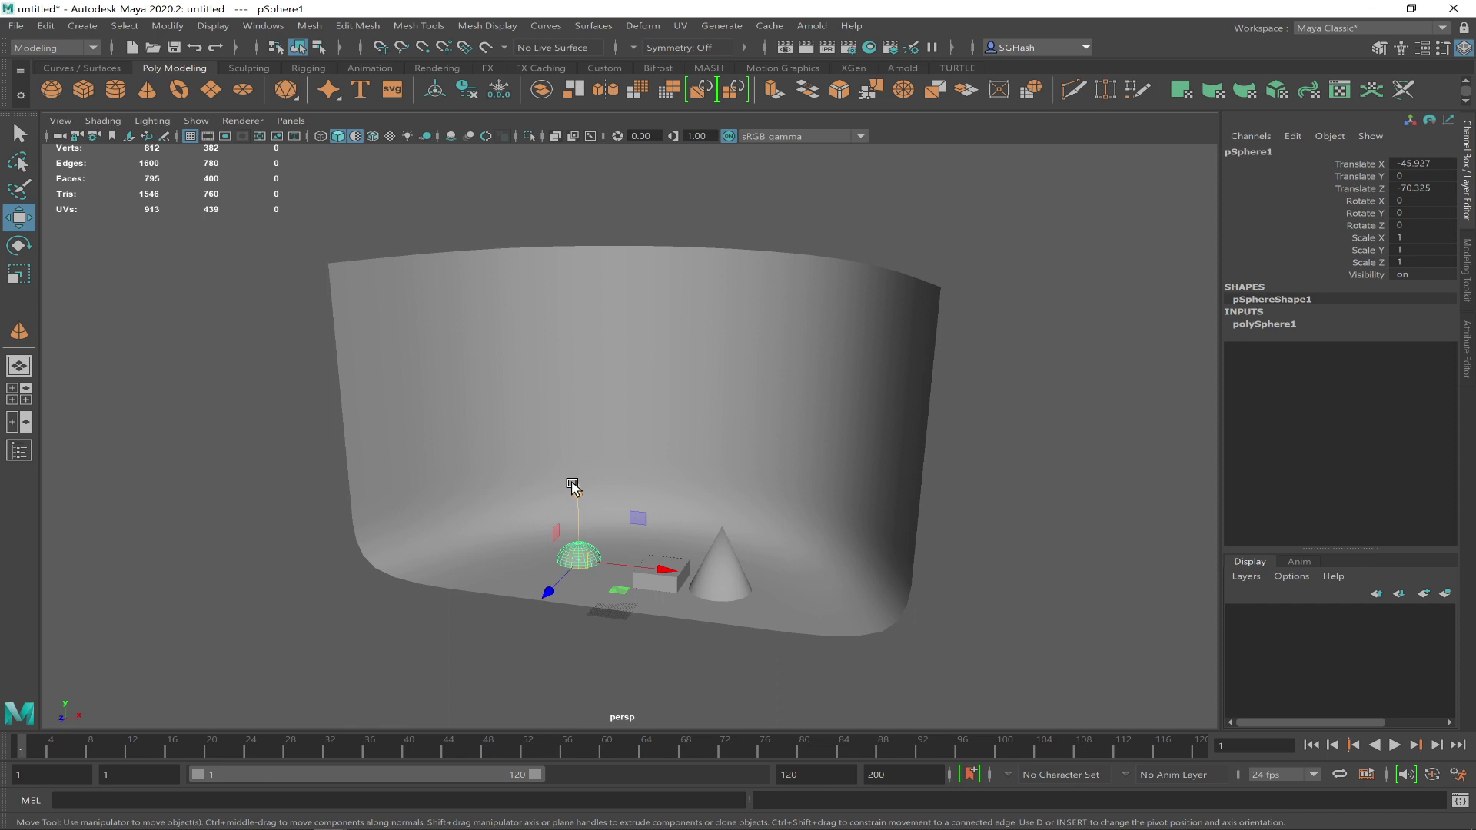
pyautogui.moveTo(576, 484); pyautogui.dragTo(576, 470)
# Scale the backdrop uniformly to about 21.87 in X and Z and 38.76 in Y, and move it forward to Z about 57
pyautogui.click(711, 510)
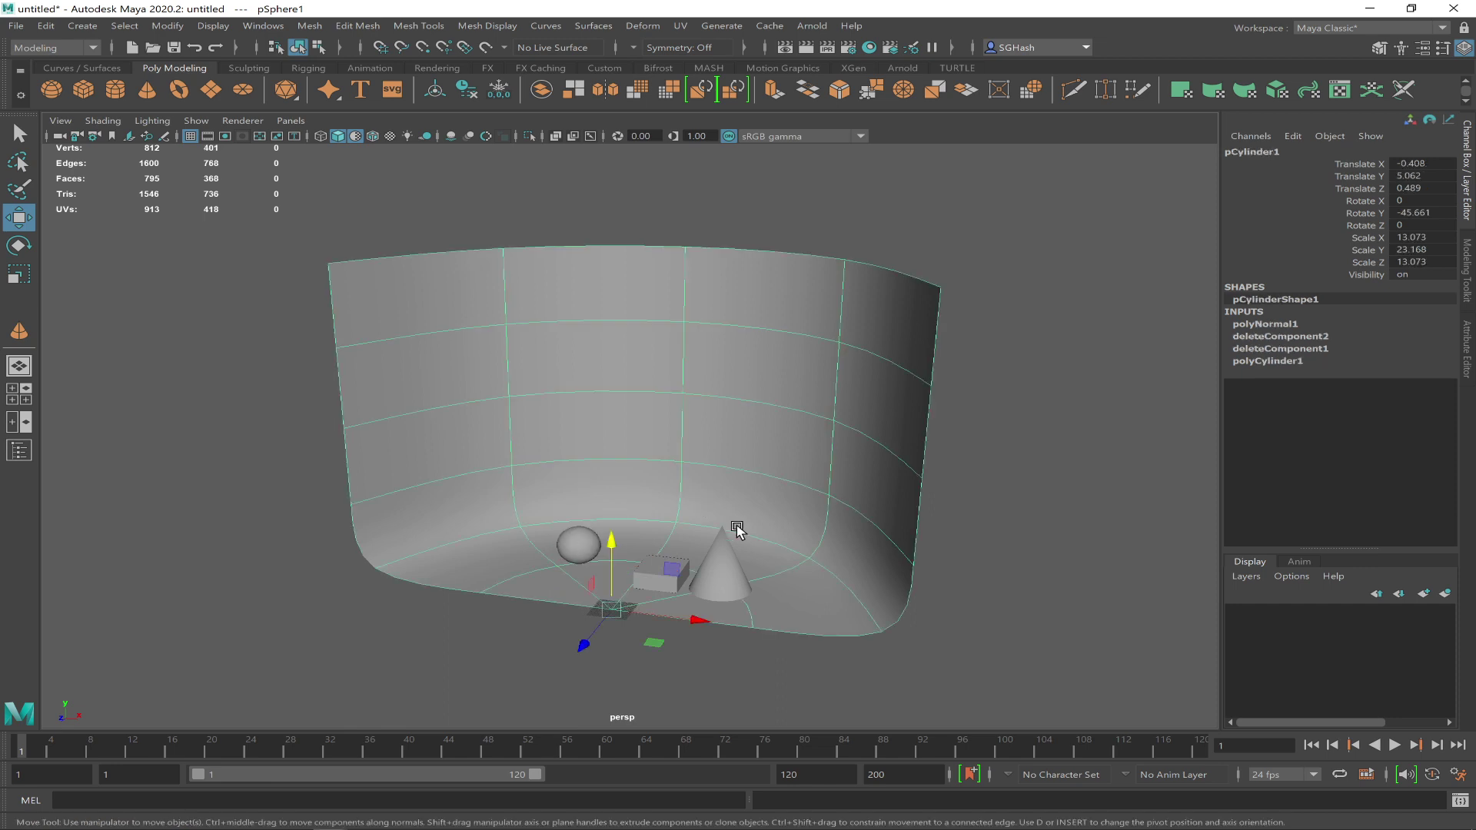
pyautogui.press('r')
pyautogui.moveTo(611, 610); pyautogui.dragTo(1014, 607)
pyautogui.keyDown('alt'); pyautogui.moveTo(779, 648); pyautogui.dragTo(800, 680); pyautogui.keyUp('alt')
pyautogui.press('w')
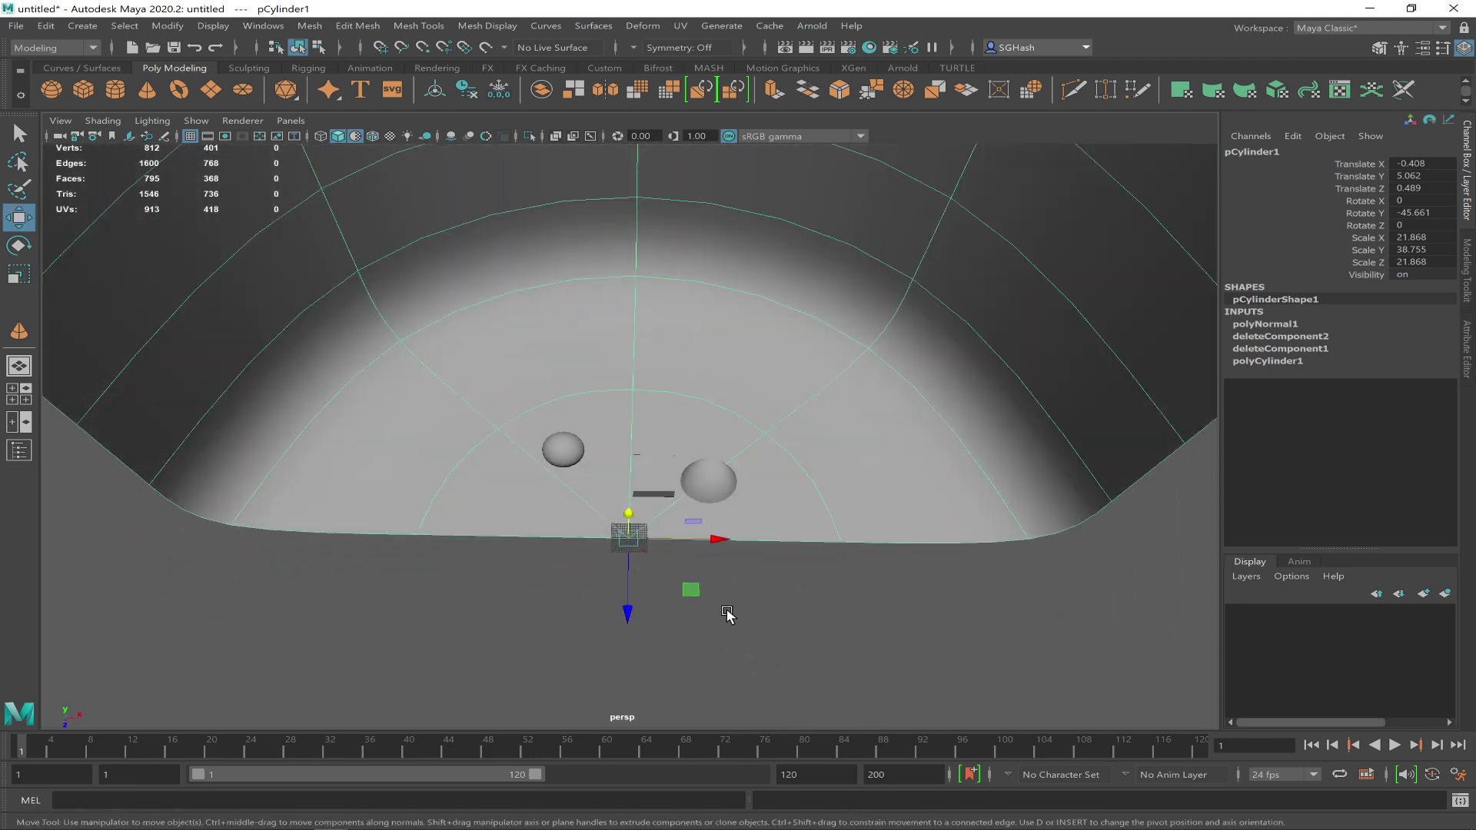
pyautogui.moveTo(628, 611); pyautogui.dragTo(652, 685)
pyautogui.keyDown('alt'); pyautogui.moveTo(788, 636); pyautogui.dragTo(769, 592); pyautogui.keyUp('alt')
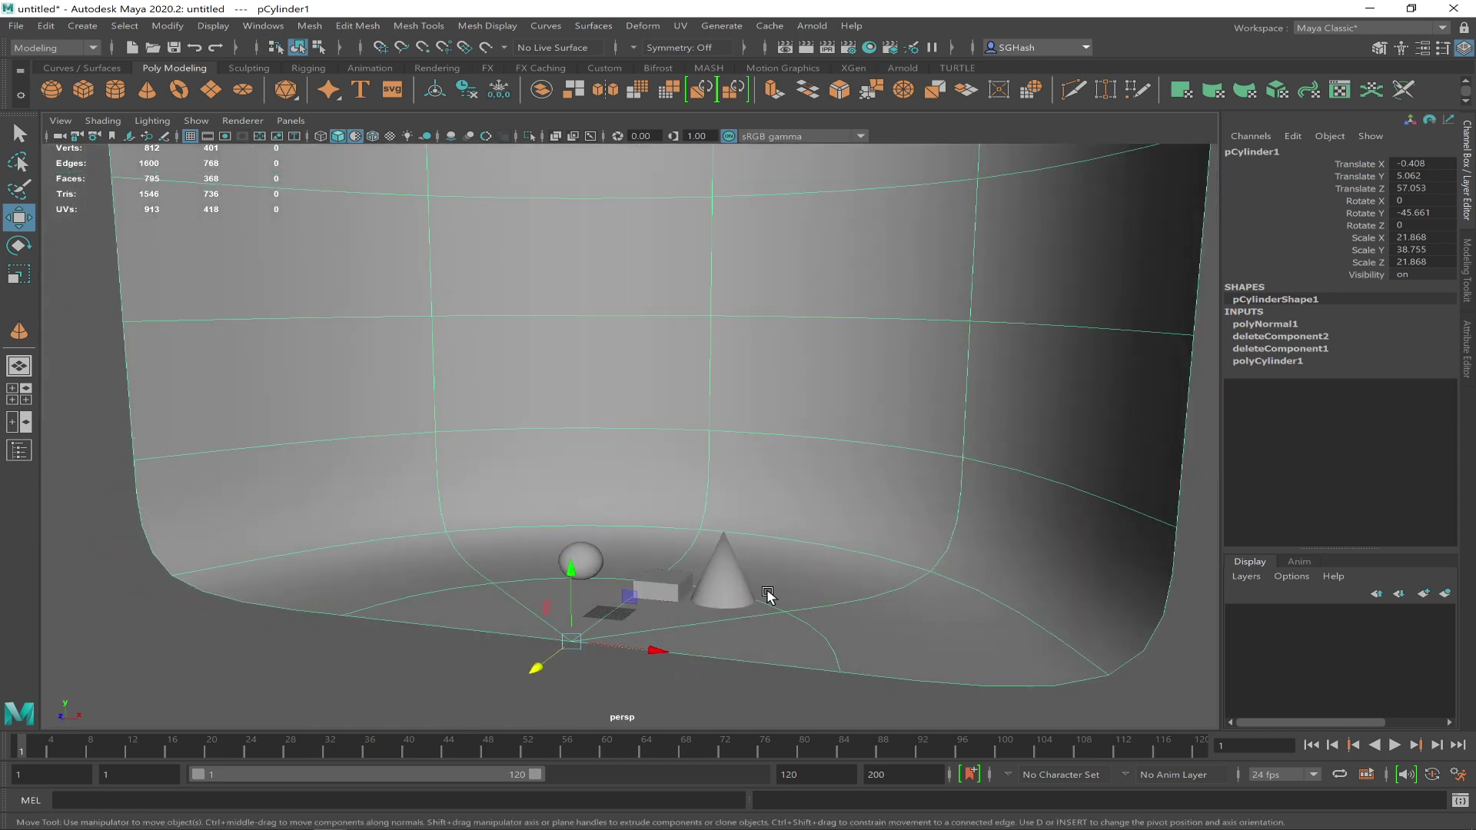
# Raise the cone to Y about 34.4 and move it away from the box to X about 83
pyautogui.click(725, 571)
pyautogui.moveTo(728, 498); pyautogui.dragTo(723, 481)
pyautogui.moveTo(811, 560); pyautogui.dragTo(863, 575)
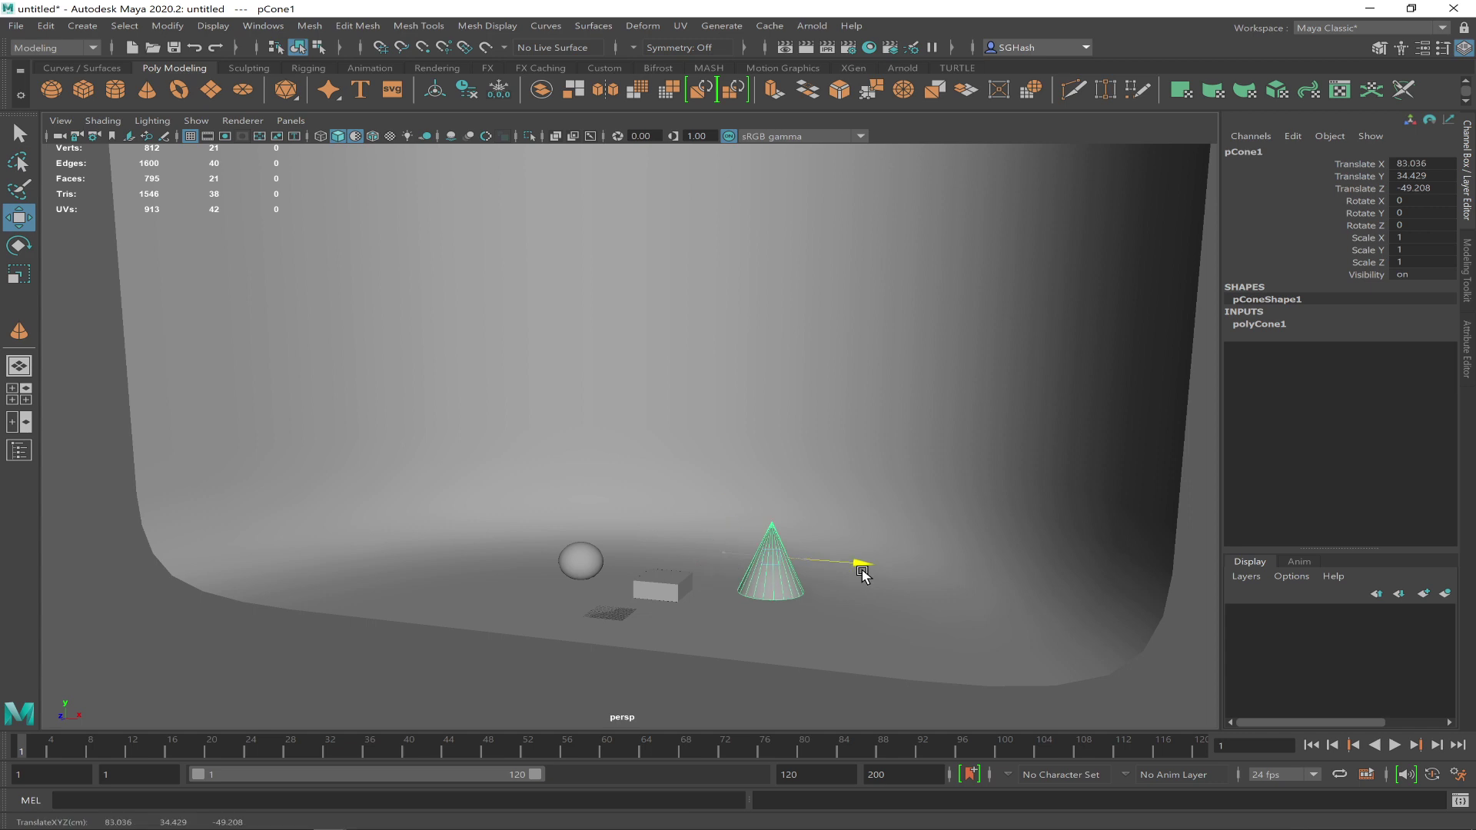
pyautogui.keyDown('alt'); pyautogui.moveTo(708, 532); pyautogui.dragTo(751, 538); pyautogui.keyUp('alt')
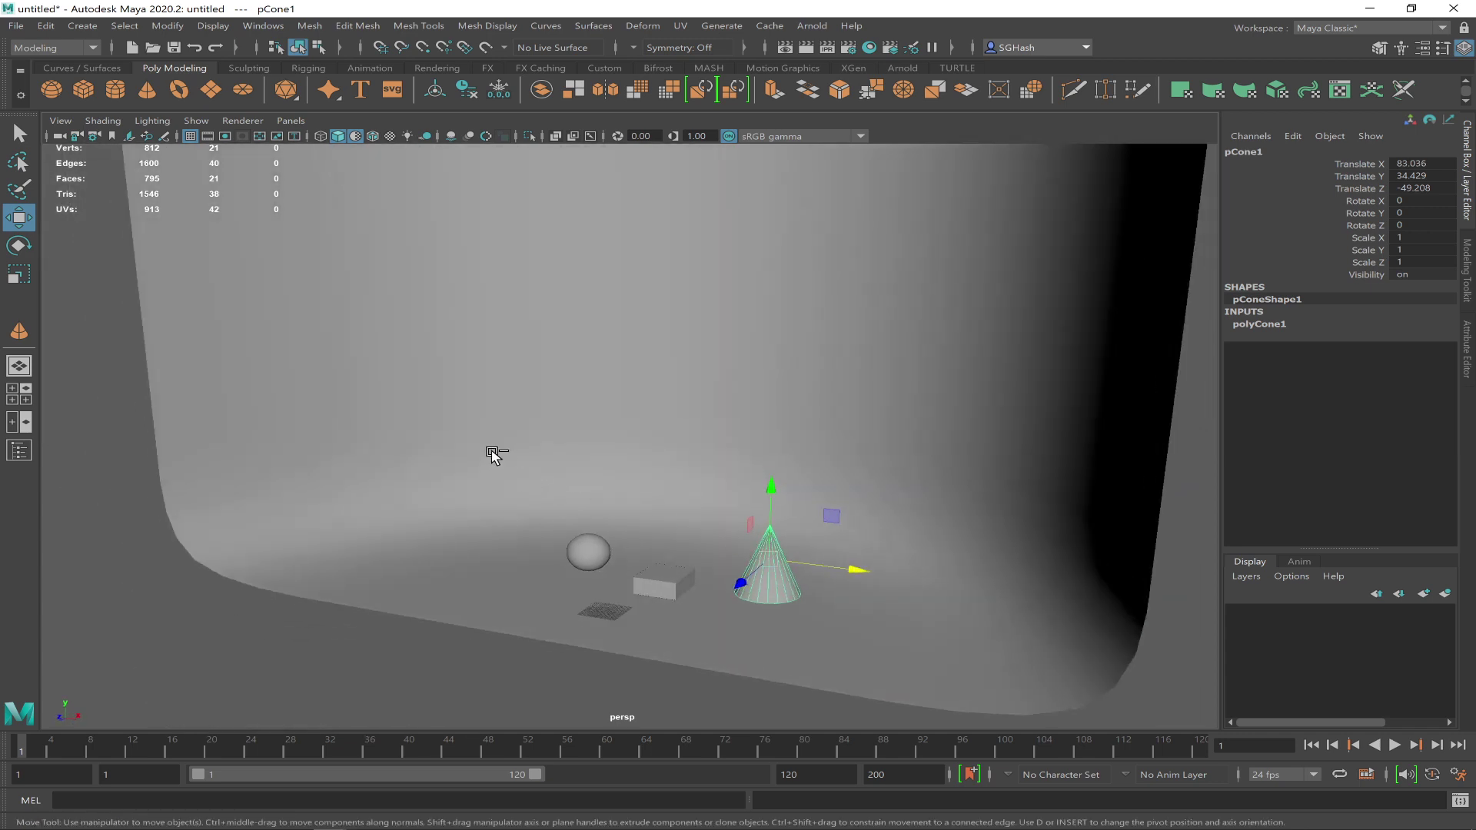
pyautogui.scroll(3, 930, 667)
pyautogui.scroll(-1, 760, 579)
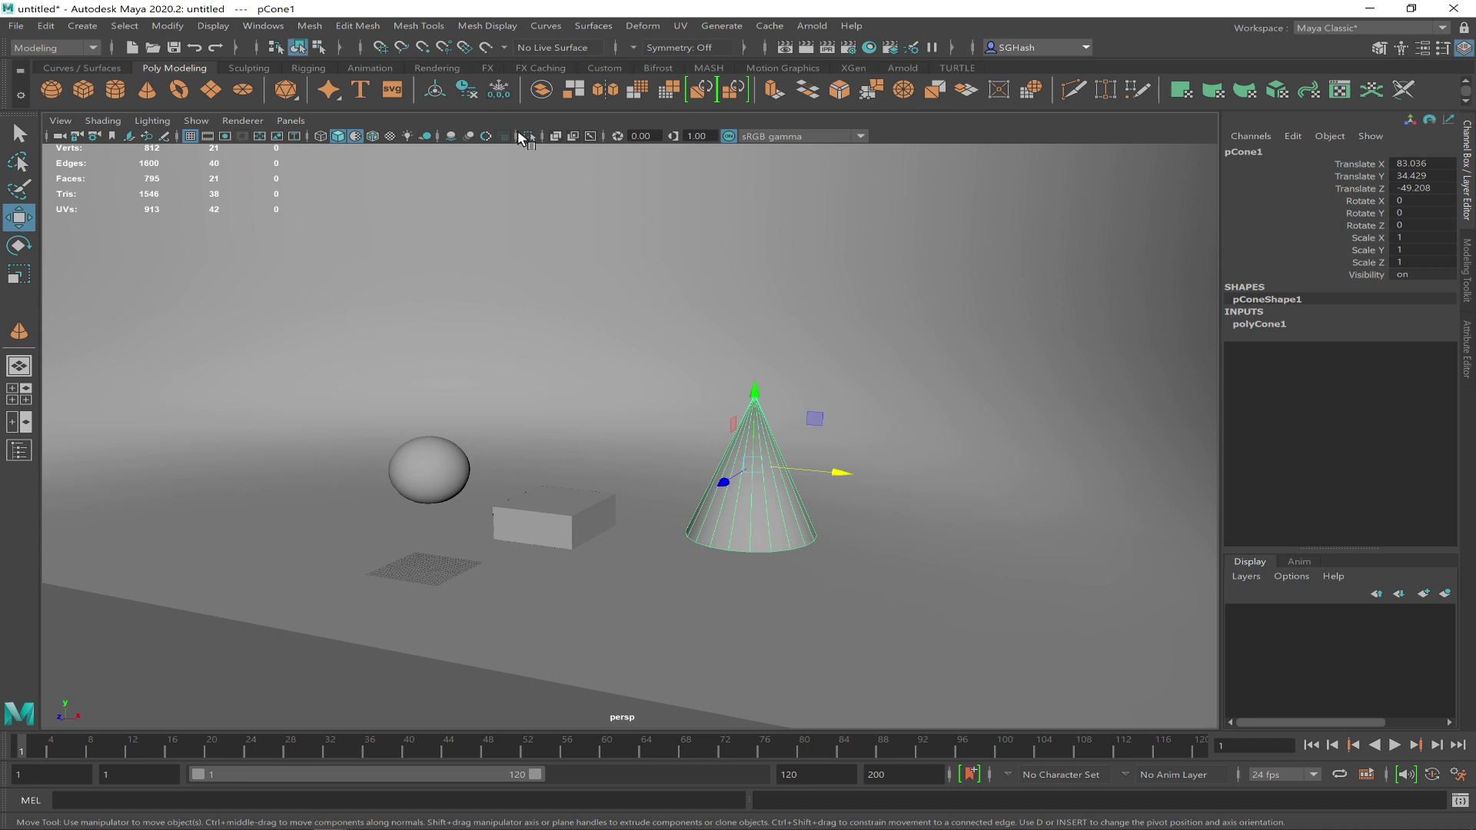
# Create a new camera and look through it in the viewport
pyautogui.click(296, 121)
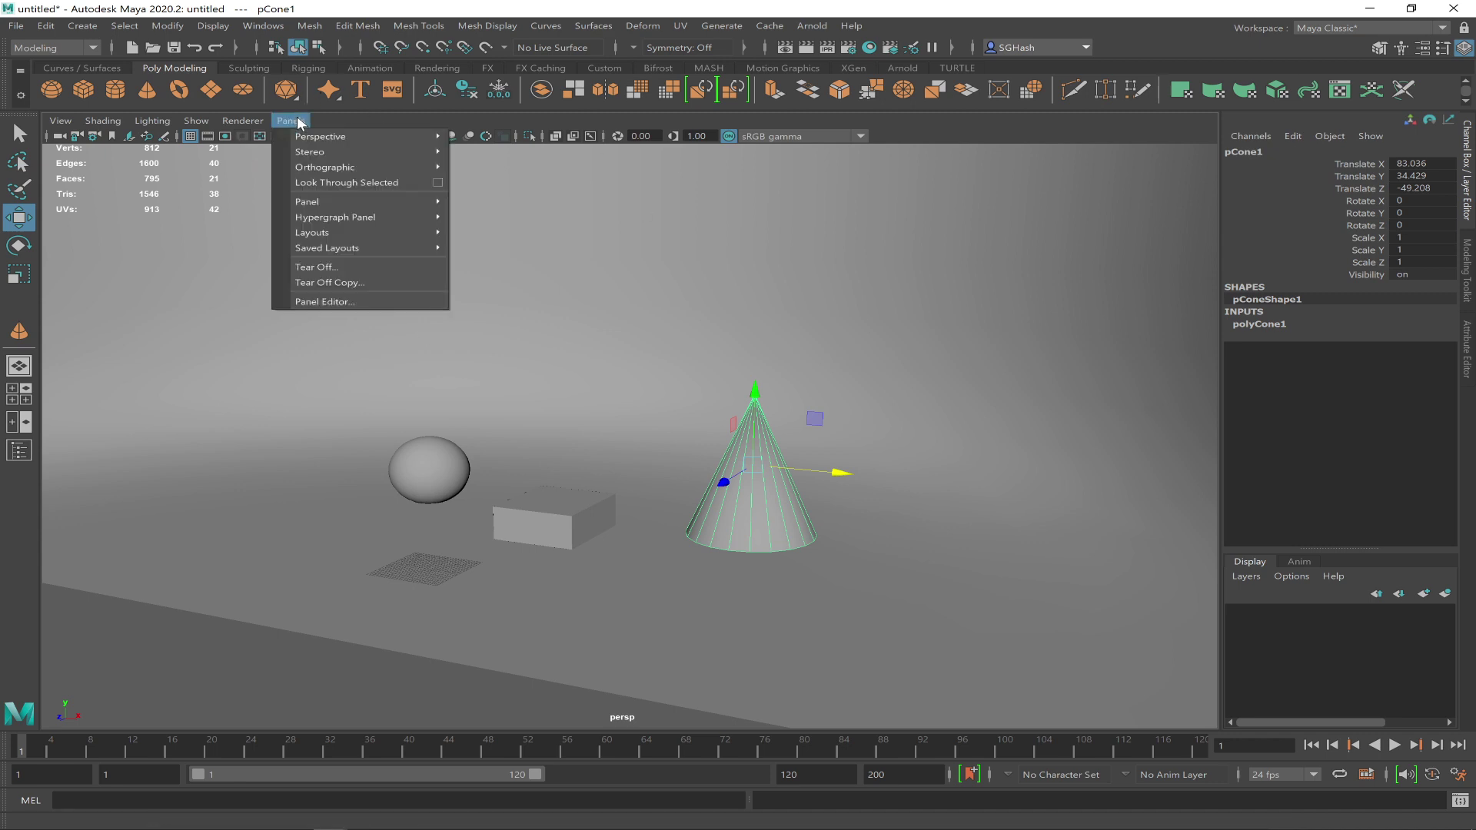
pyautogui.click(83, 25)
pyautogui.moveTo(234, 123)
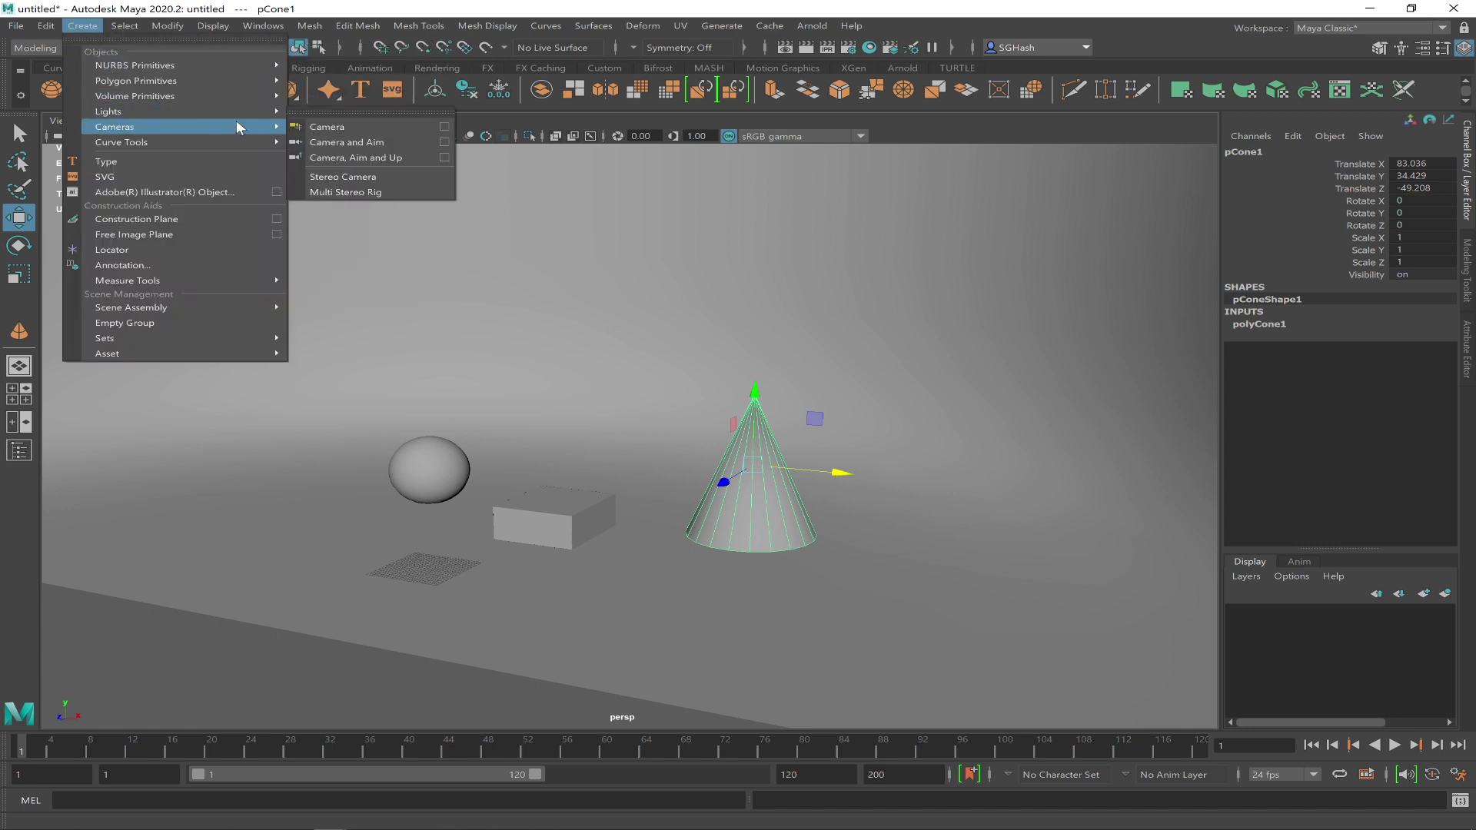
pyautogui.click(335, 126)
pyautogui.click(296, 122)
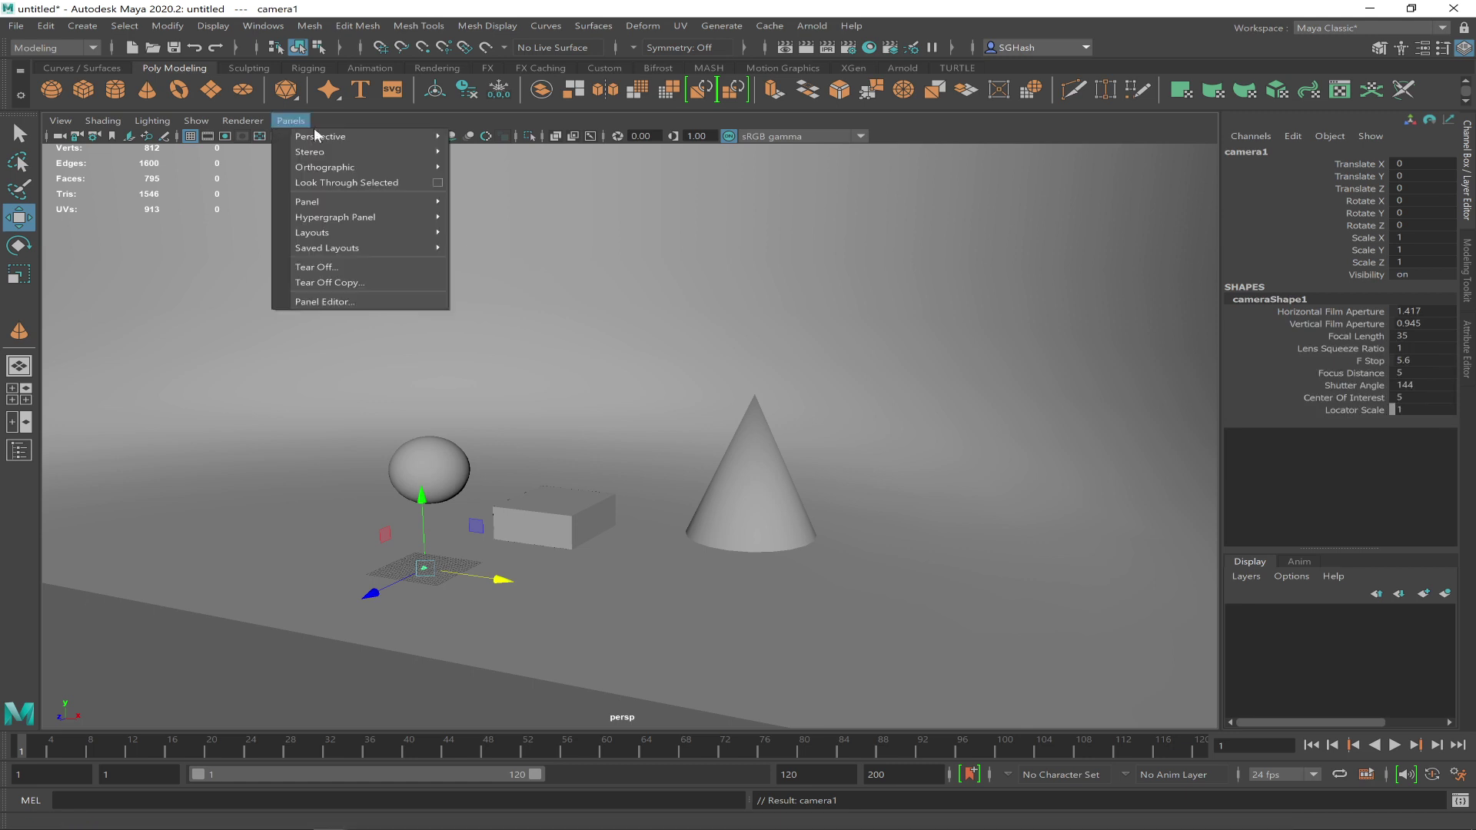
pyautogui.click(394, 183)
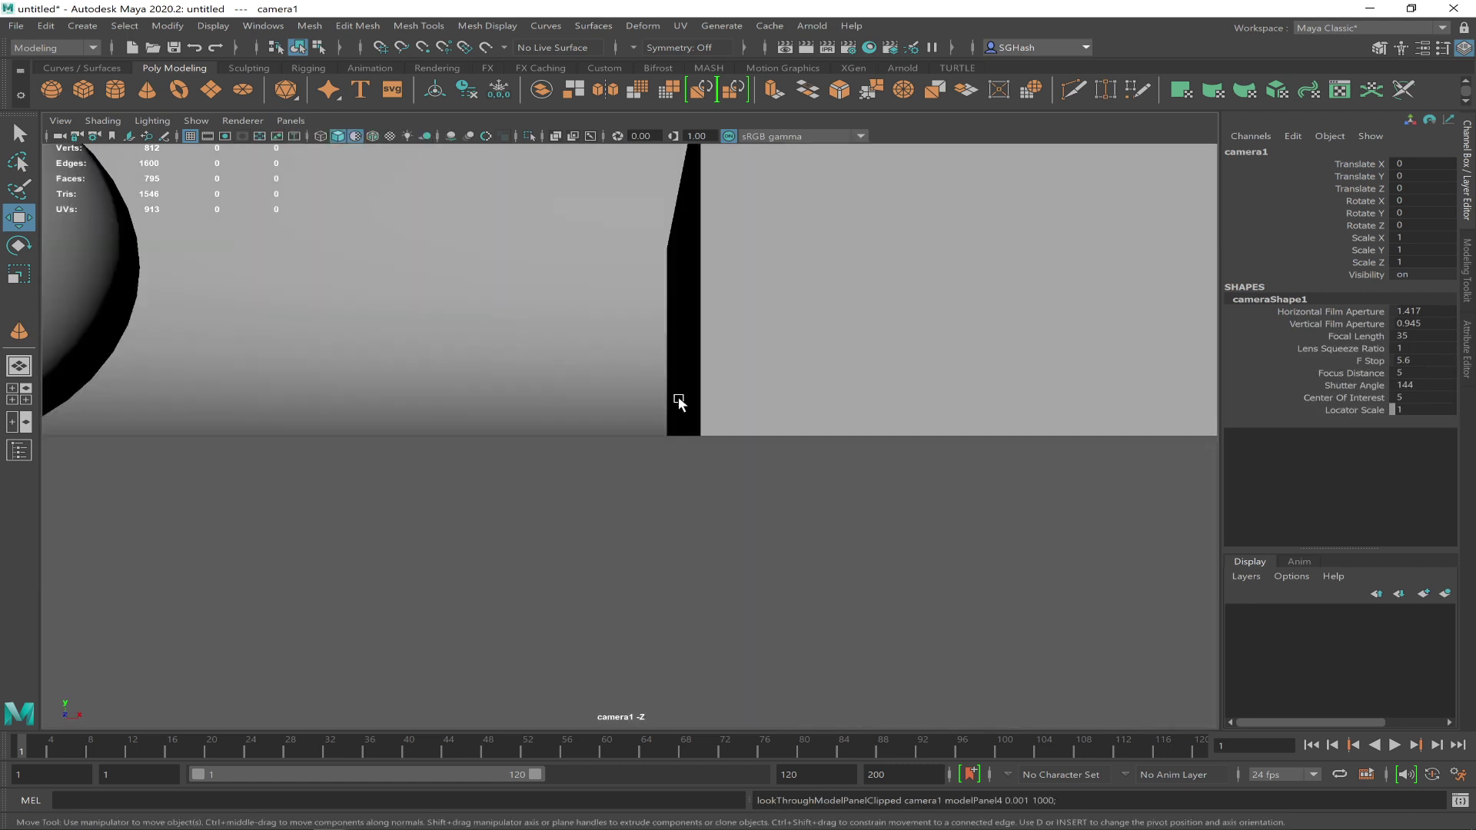
# Frame the sphere, box and cone through the new camera, placing it at about 75.3, 66.4, 139 with rotation X -9.6 and Y 14
pyautogui.keyDown('alt'); pyautogui.moveTo(680, 403); pyautogui.dragTo(277, 296, button='right'); pyautogui.keyUp('alt')
pyautogui.keyDown('alt'); pyautogui.moveTo(530, 345); pyautogui.dragTo(33, 326, button='right'); pyautogui.keyUp('alt')
pyautogui.keyDown('alt'); pyautogui.moveTo(398, 366); pyautogui.dragTo(510, 353); pyautogui.keyUp('alt')
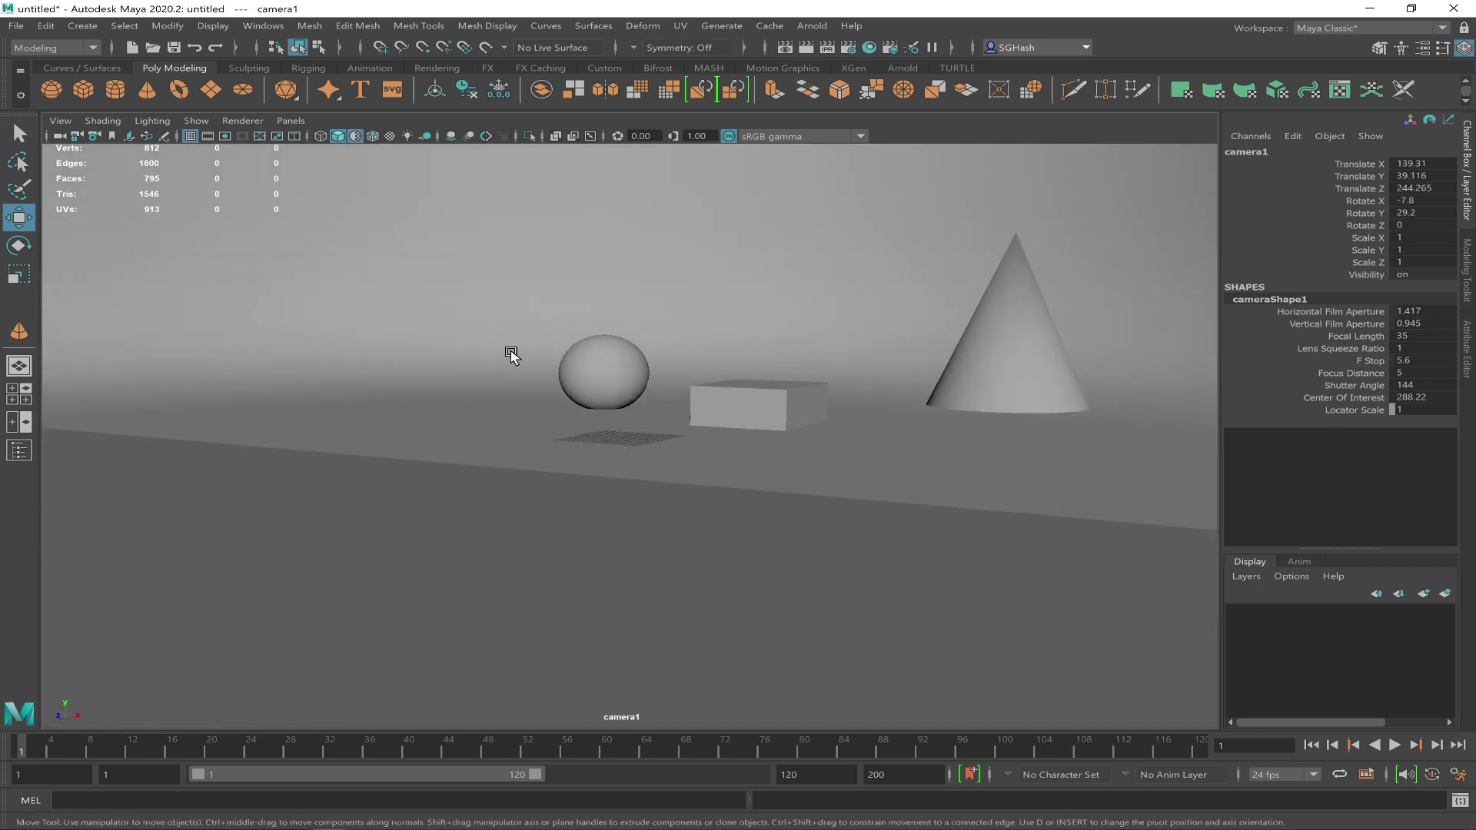
pyautogui.click(621, 369)
pyautogui.press('f')
pyautogui.keyDown('alt'); pyautogui.moveTo(269, 266); pyautogui.dragTo(61, 269, button='right'); pyautogui.keyUp('alt')
pyautogui.keyDown('alt'); pyautogui.moveTo(455, 289); pyautogui.dragTo(250, 297, button='right'); pyautogui.keyUp('alt')
pyautogui.moveTo(251, 299)
pyautogui.keyDown('alt'); pyautogui.mouseDown()
pyautogui.moveTo(230, 303)
pyautogui.moveTo(300, 323)
pyautogui.moveTo(256, 313)
pyautogui.mouseUp(); pyautogui.keyUp('alt')
pyautogui.keyDown('ctrl'); pyautogui.keyDown('alt'); pyautogui.moveTo(498, 263); pyautogui.dragTo(1094, 540); pyautogui.keyUp('alt'); pyautogui.keyUp('ctrl')
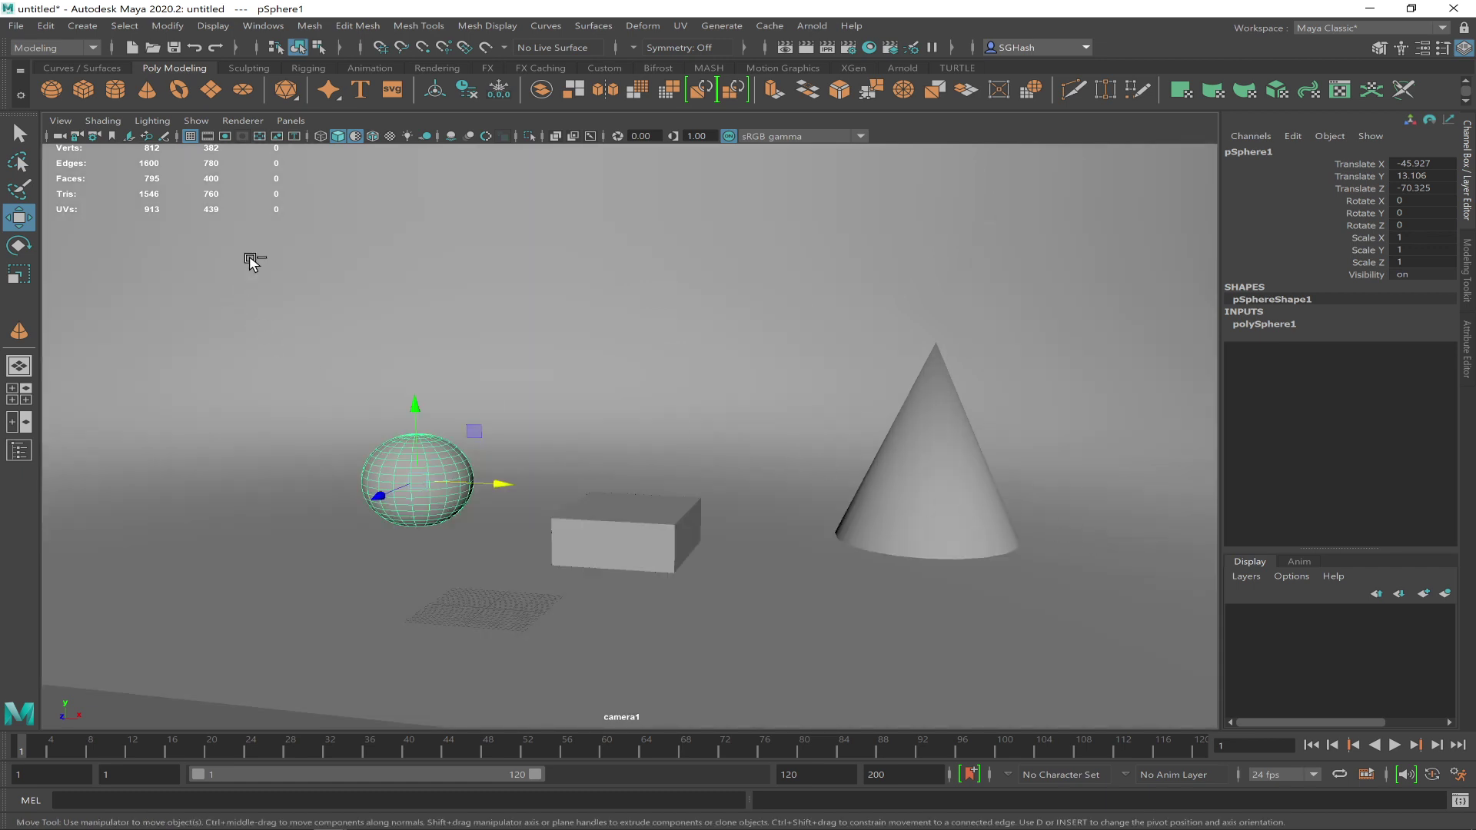
pyautogui.keyDown('ctrl'); pyautogui.keyDown('alt'); pyautogui.moveTo(303, 251); pyautogui.dragTo(1096, 612); pyautogui.keyUp('alt'); pyautogui.keyUp('ctrl')
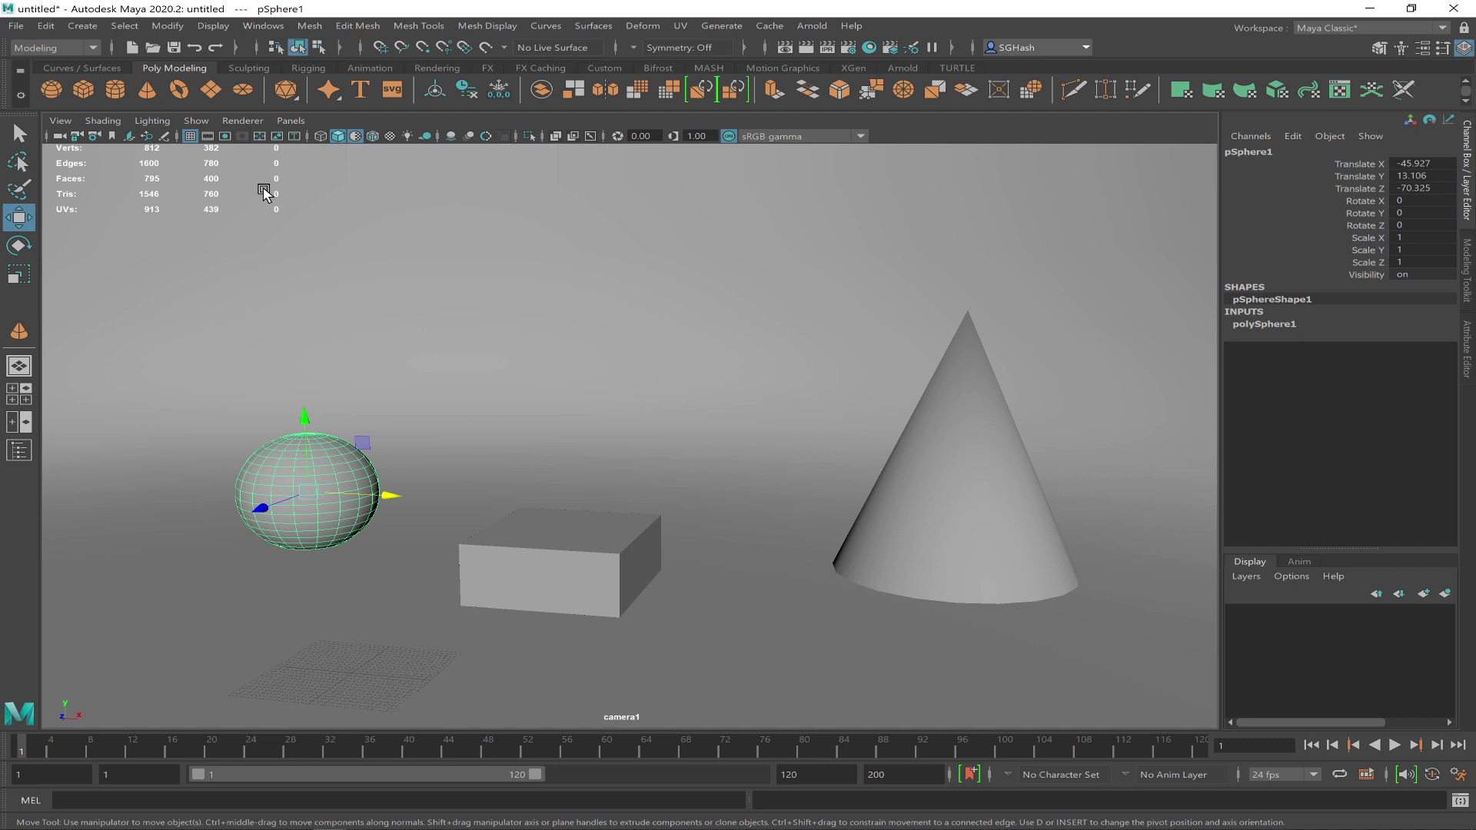
# Select the current view's camera and rename it Rendercam
pyautogui.click(60, 121)
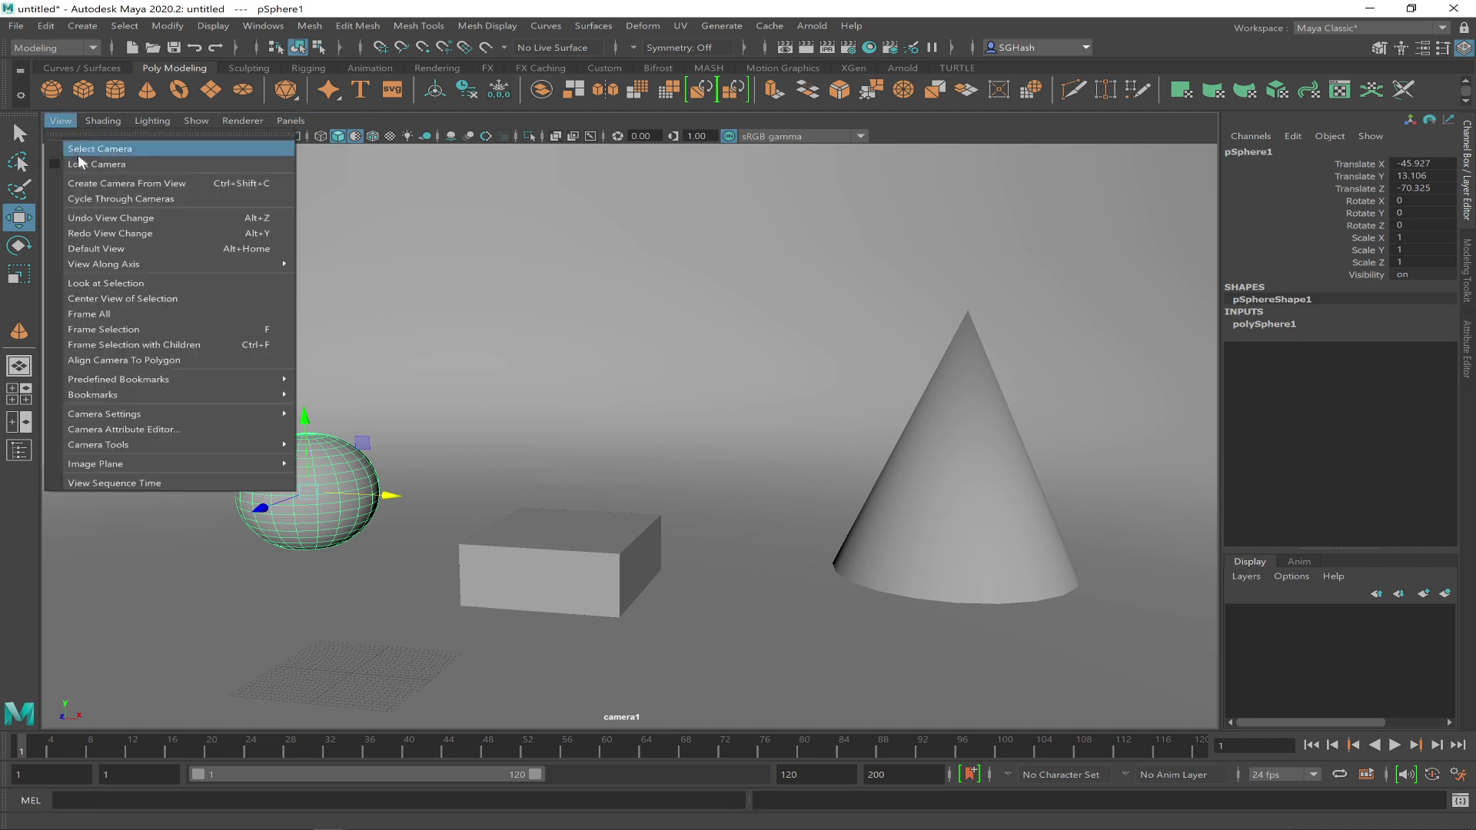
pyautogui.click(82, 149)
pyautogui.doubleClick(1245, 152)
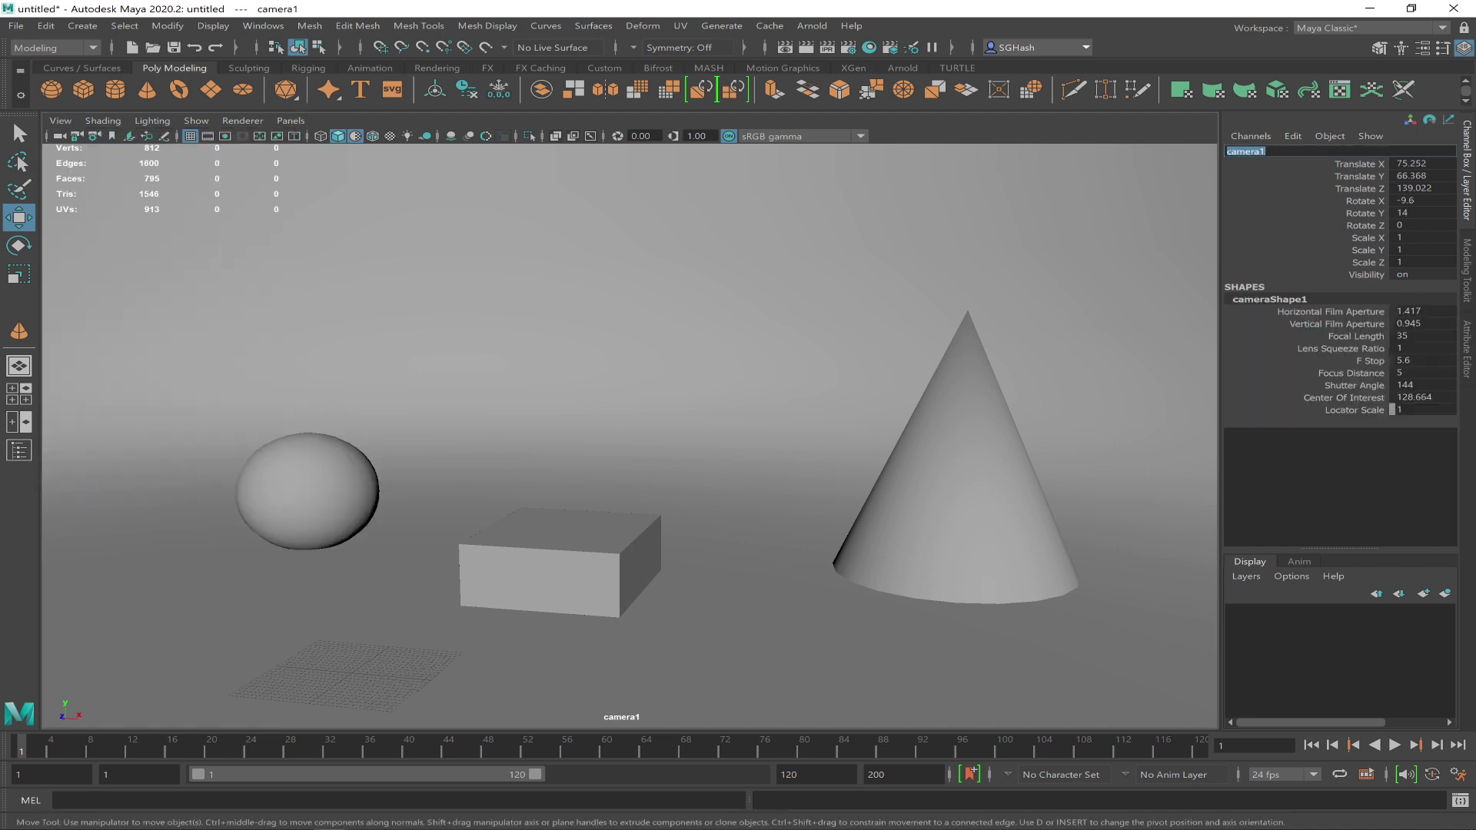
pyautogui.write('Rendercam')
pyautogui.press('Return')
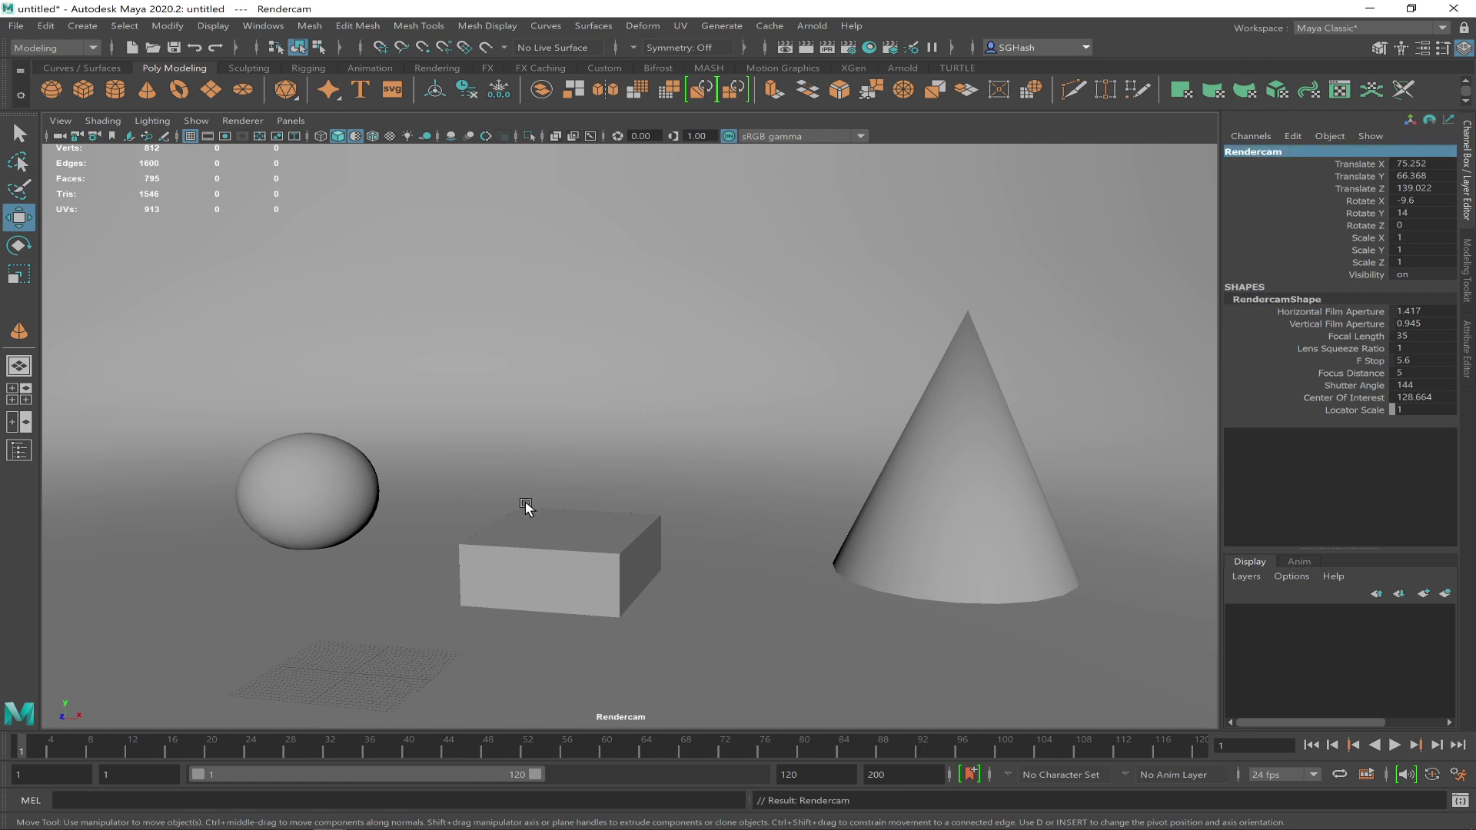
# Lock the Rendercam view and lock its translate, rotate and scale channels
pyautogui.click(72, 125)
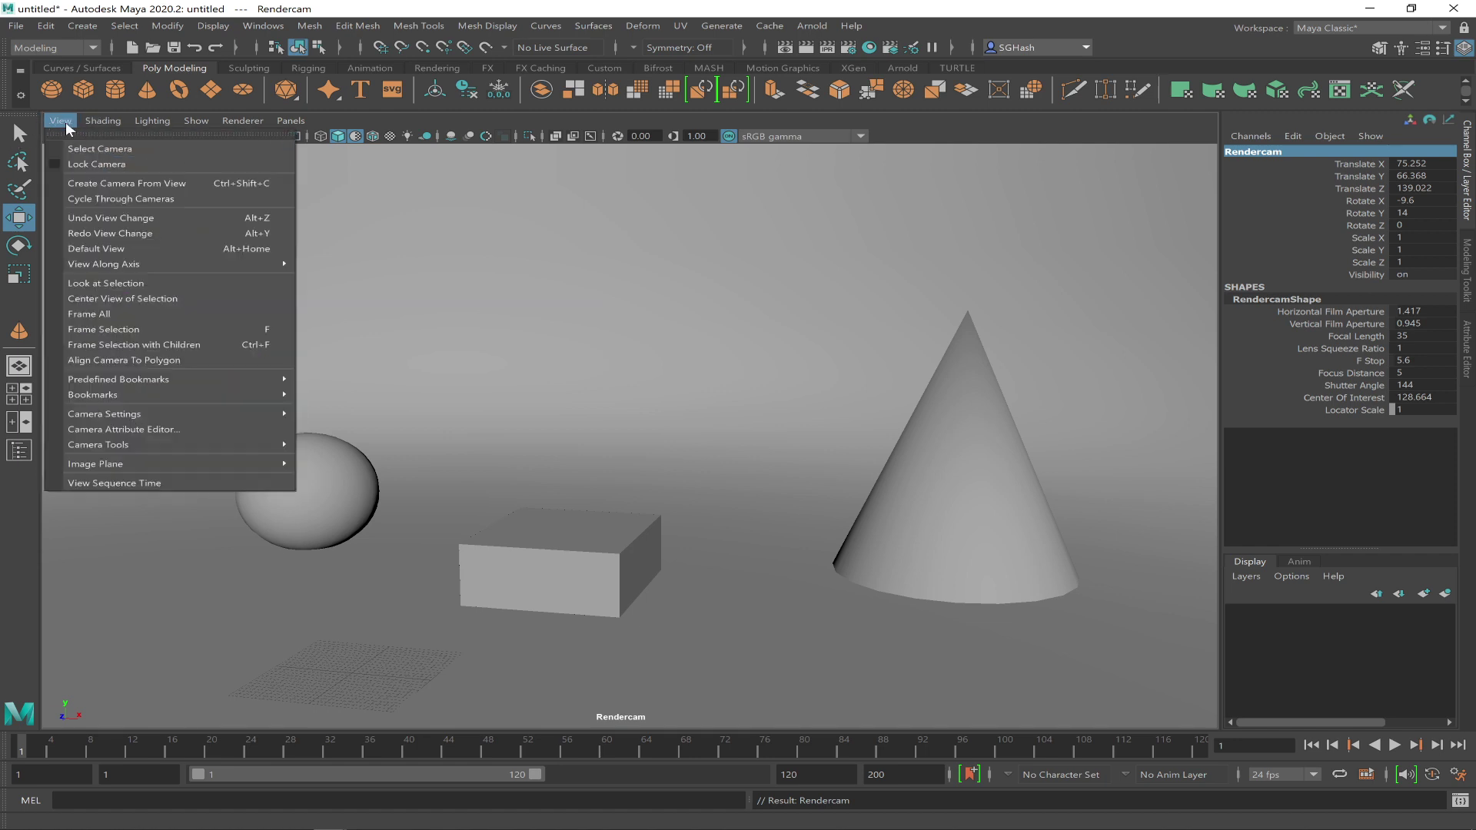
pyautogui.click(50, 164)
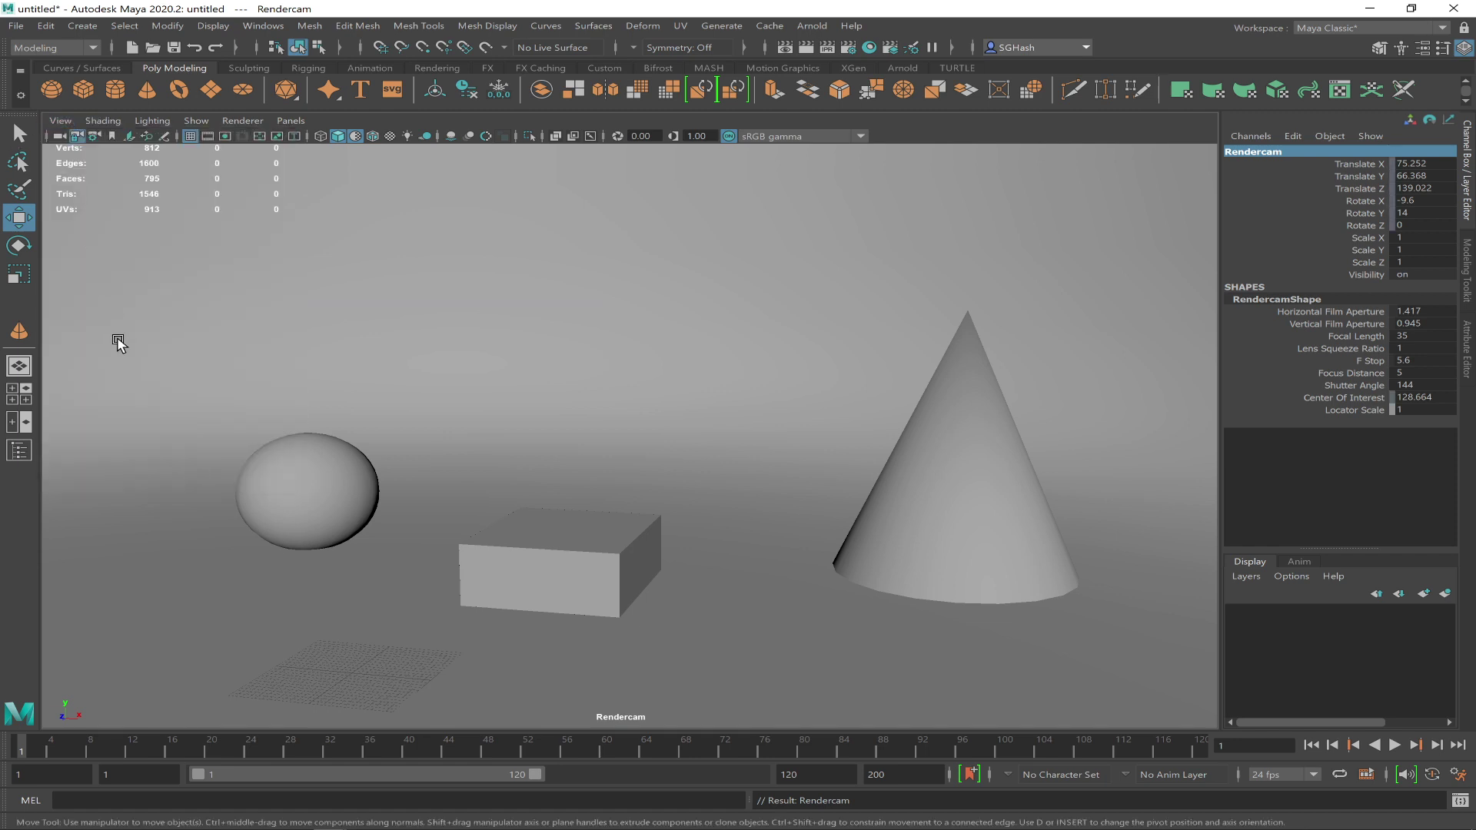
pyautogui.moveTo(1356, 165); pyautogui.dragTo(1345, 255)
pyautogui.rightClick(1345, 255)
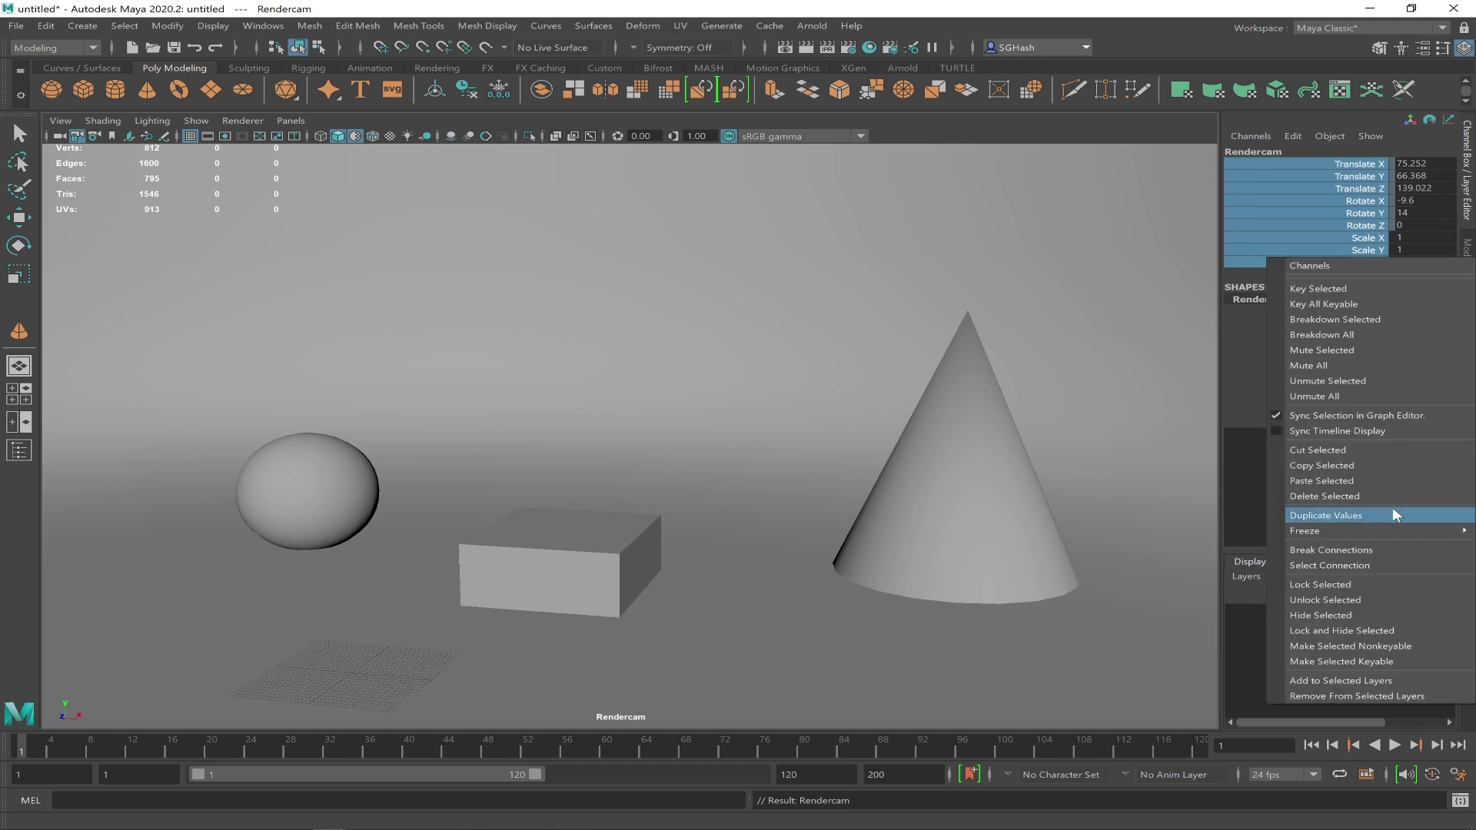
pyautogui.click(1316, 584)
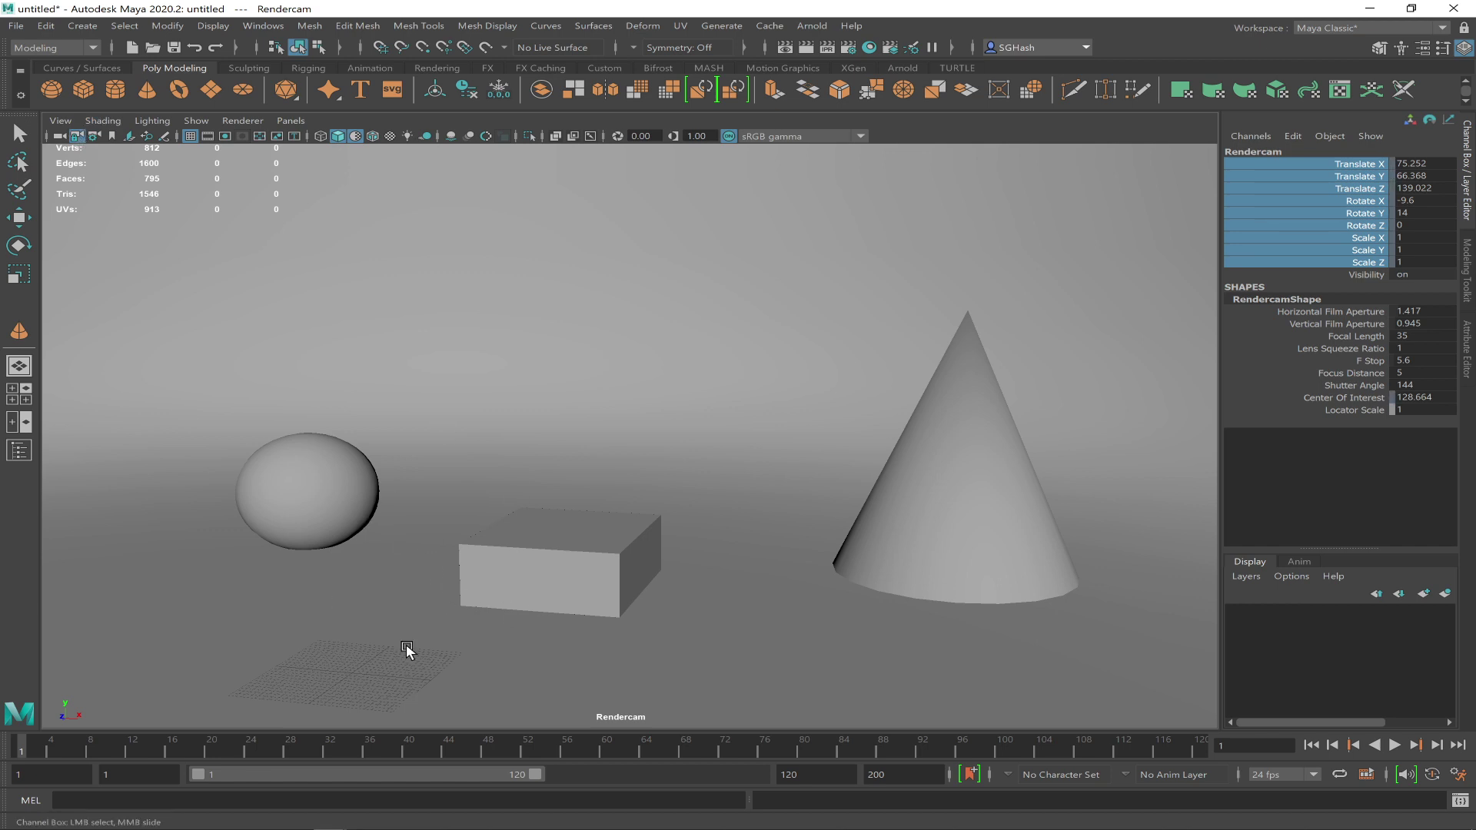
# Try smooth mesh preview on the cone and restore its unsmoothed display
pyautogui.click(342, 467)
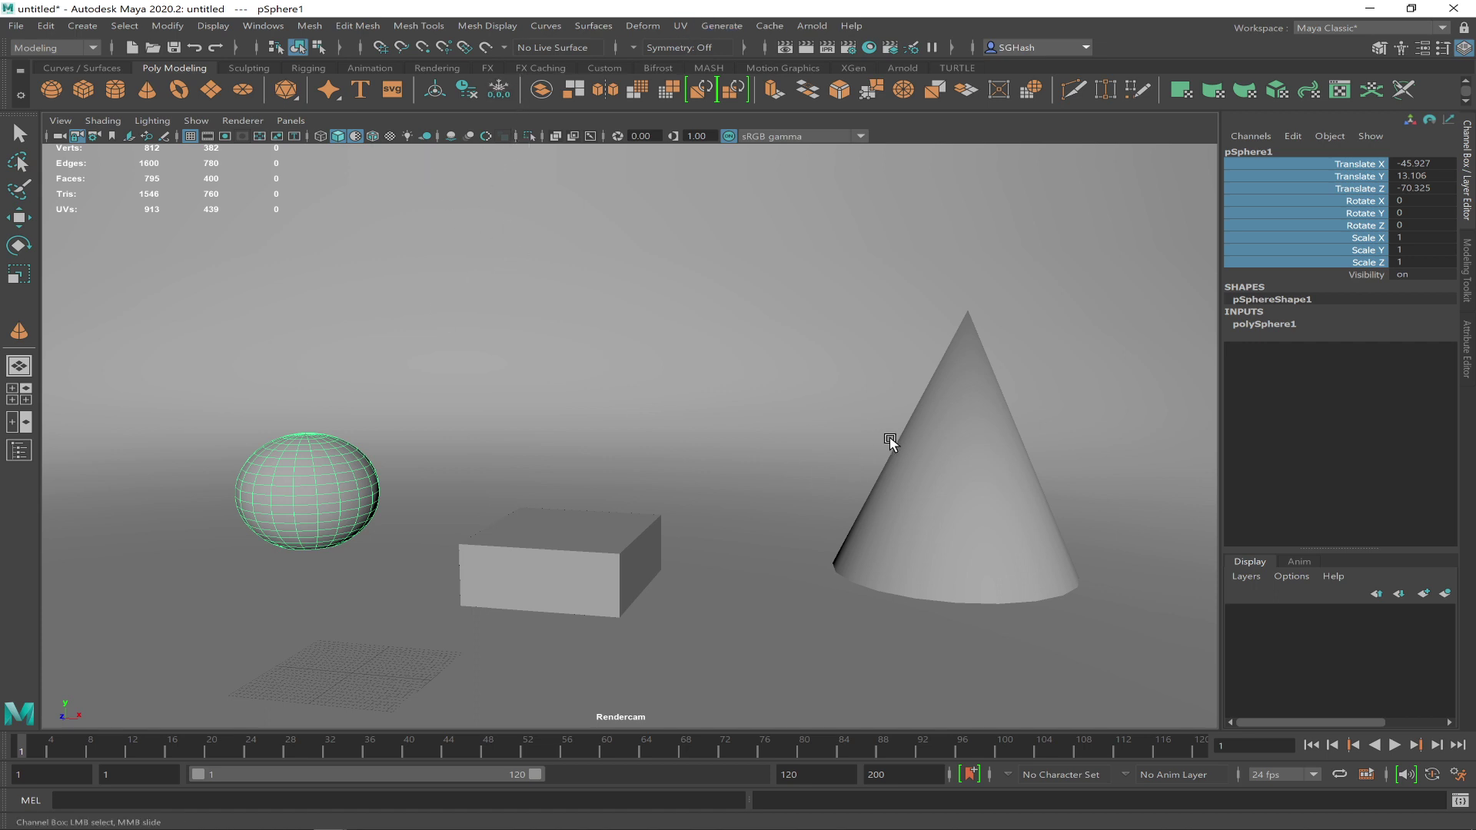
pyautogui.click(911, 443)
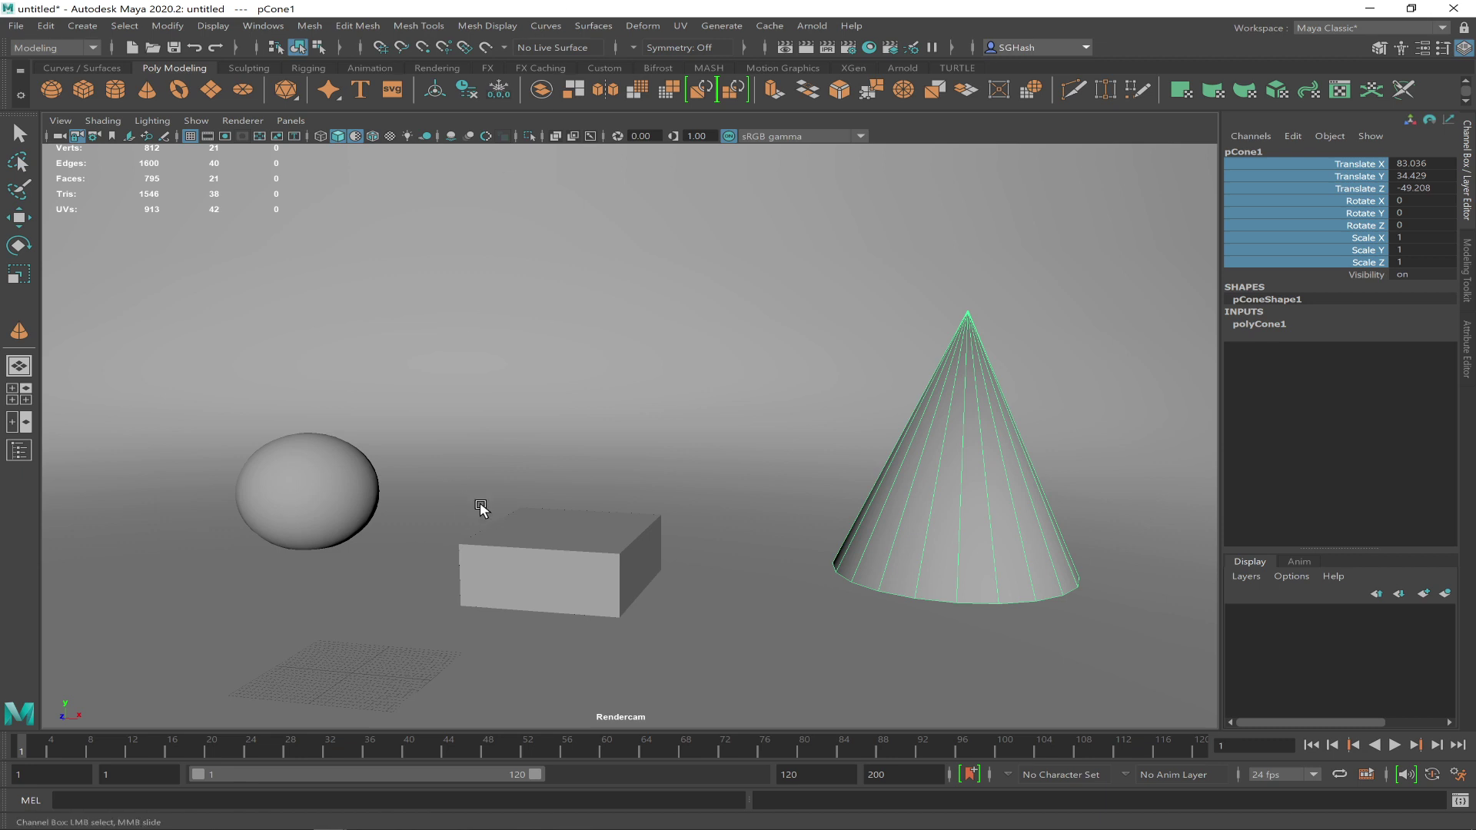
pyautogui.press('3')
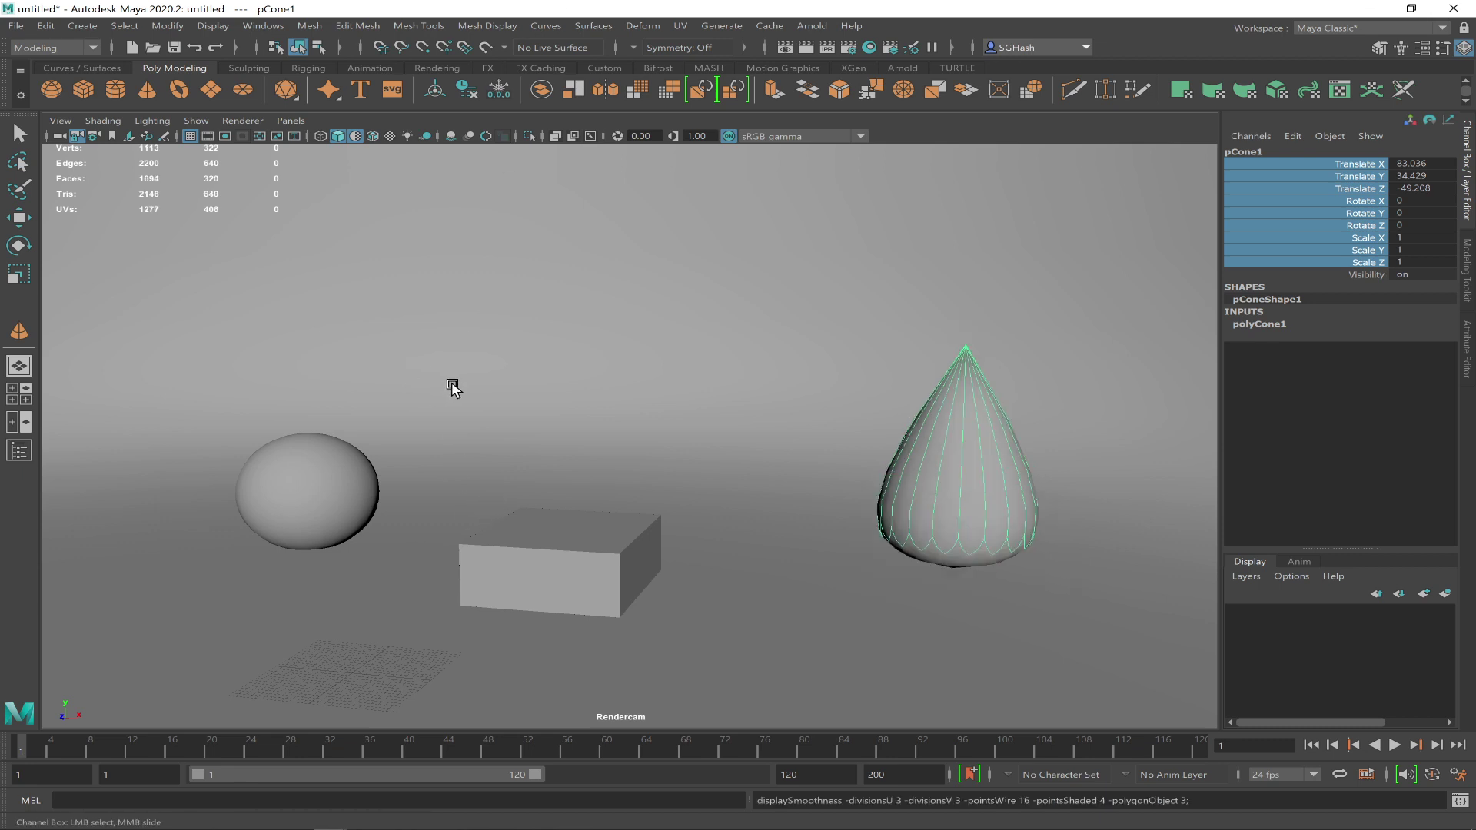
pyautogui.press('1')
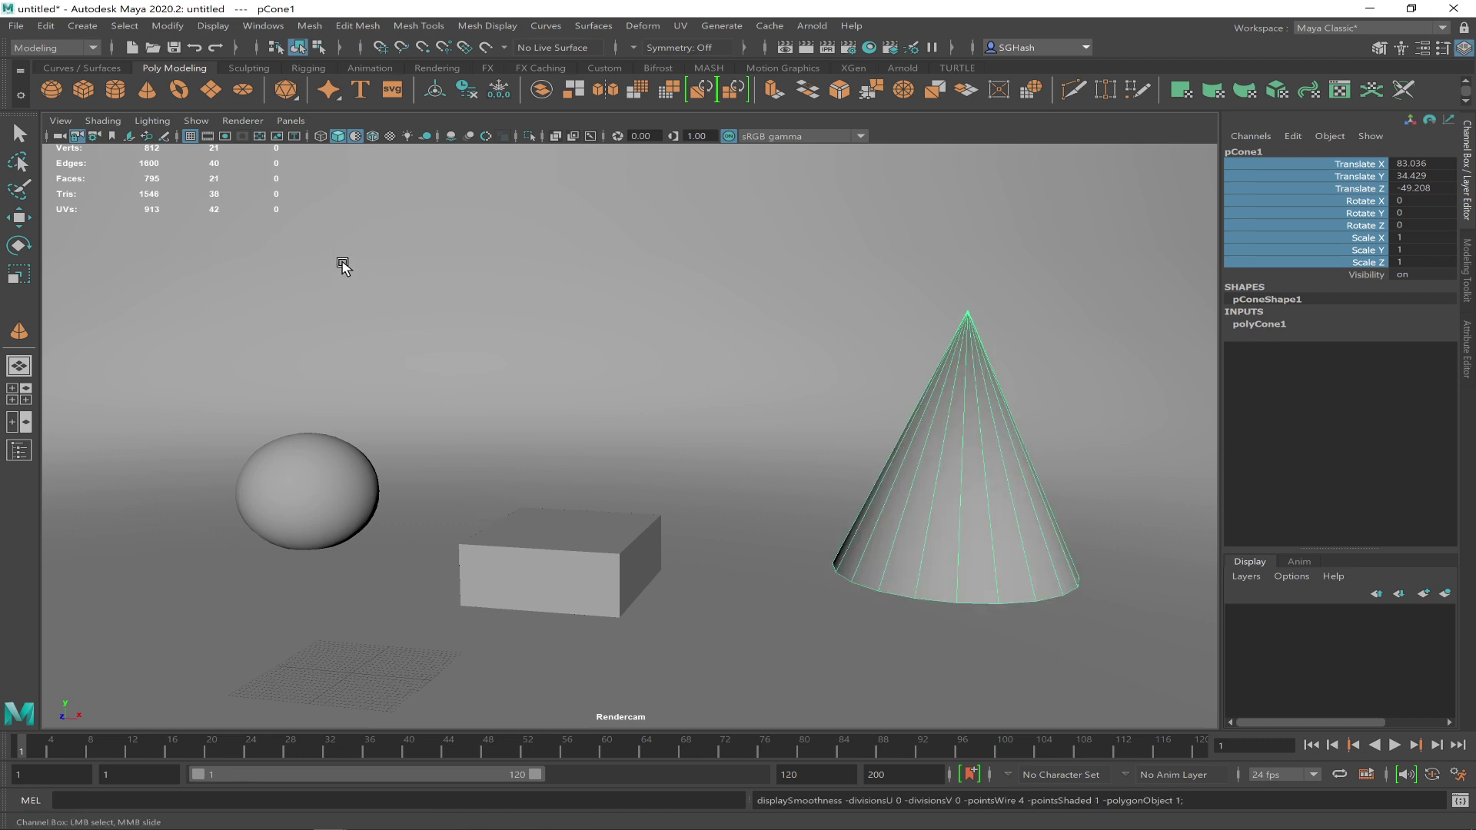
# Open the Hypershade editor and maximize its window
pyautogui.click(263, 26)
pyautogui.moveTo(389, 126)
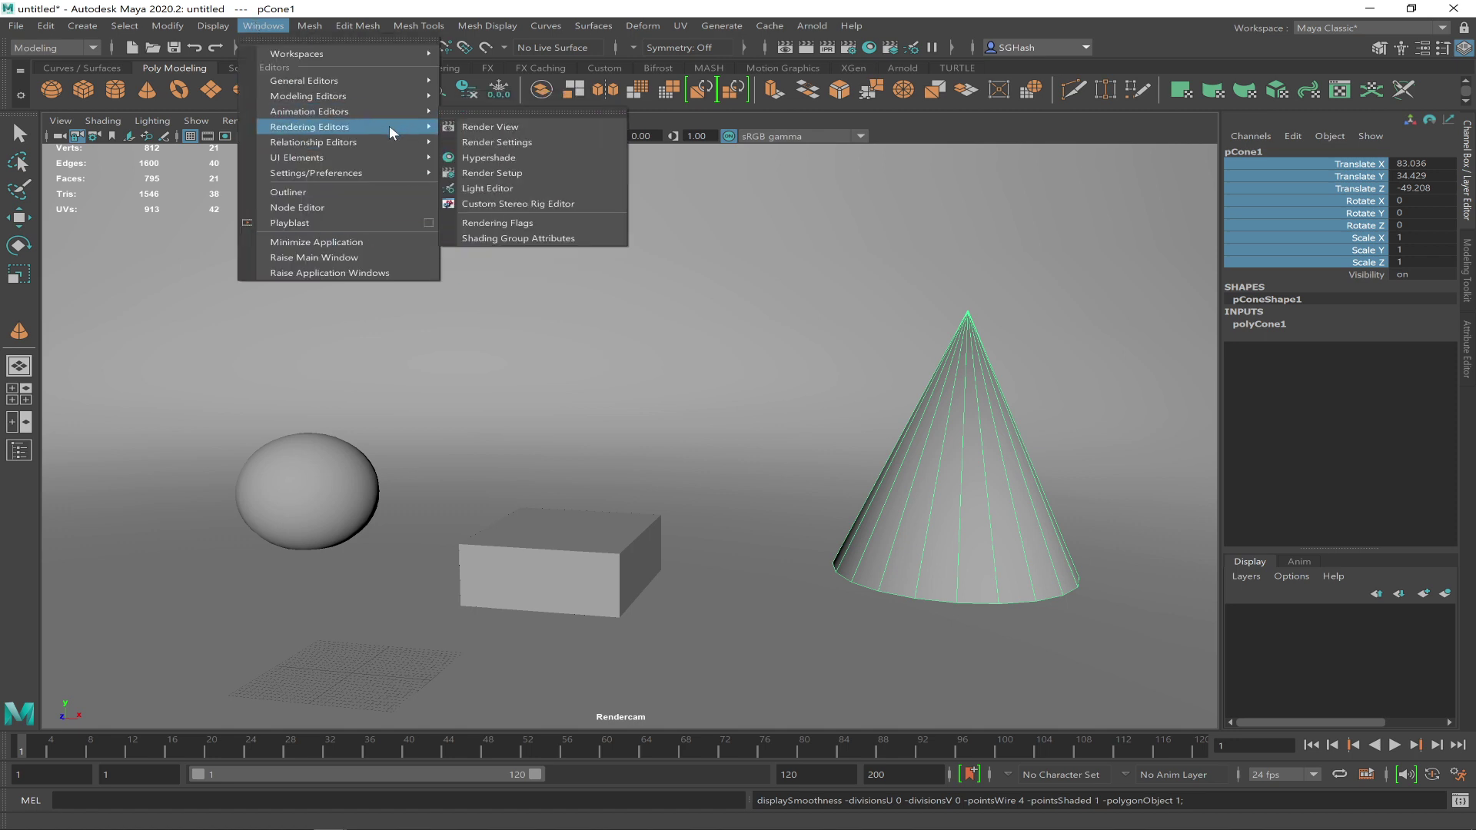
pyautogui.click(498, 157)
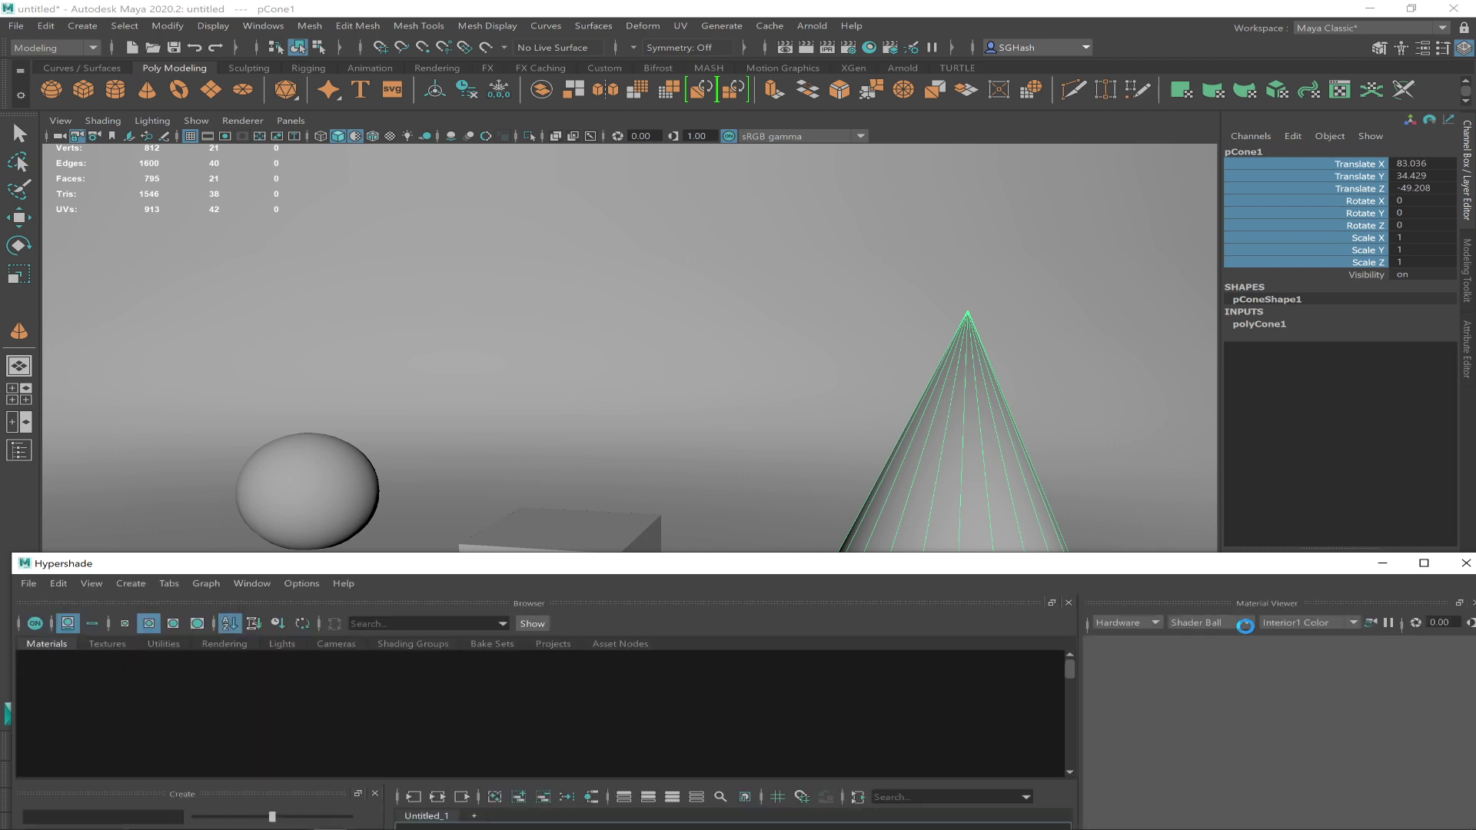
pyautogui.click(1423, 563)
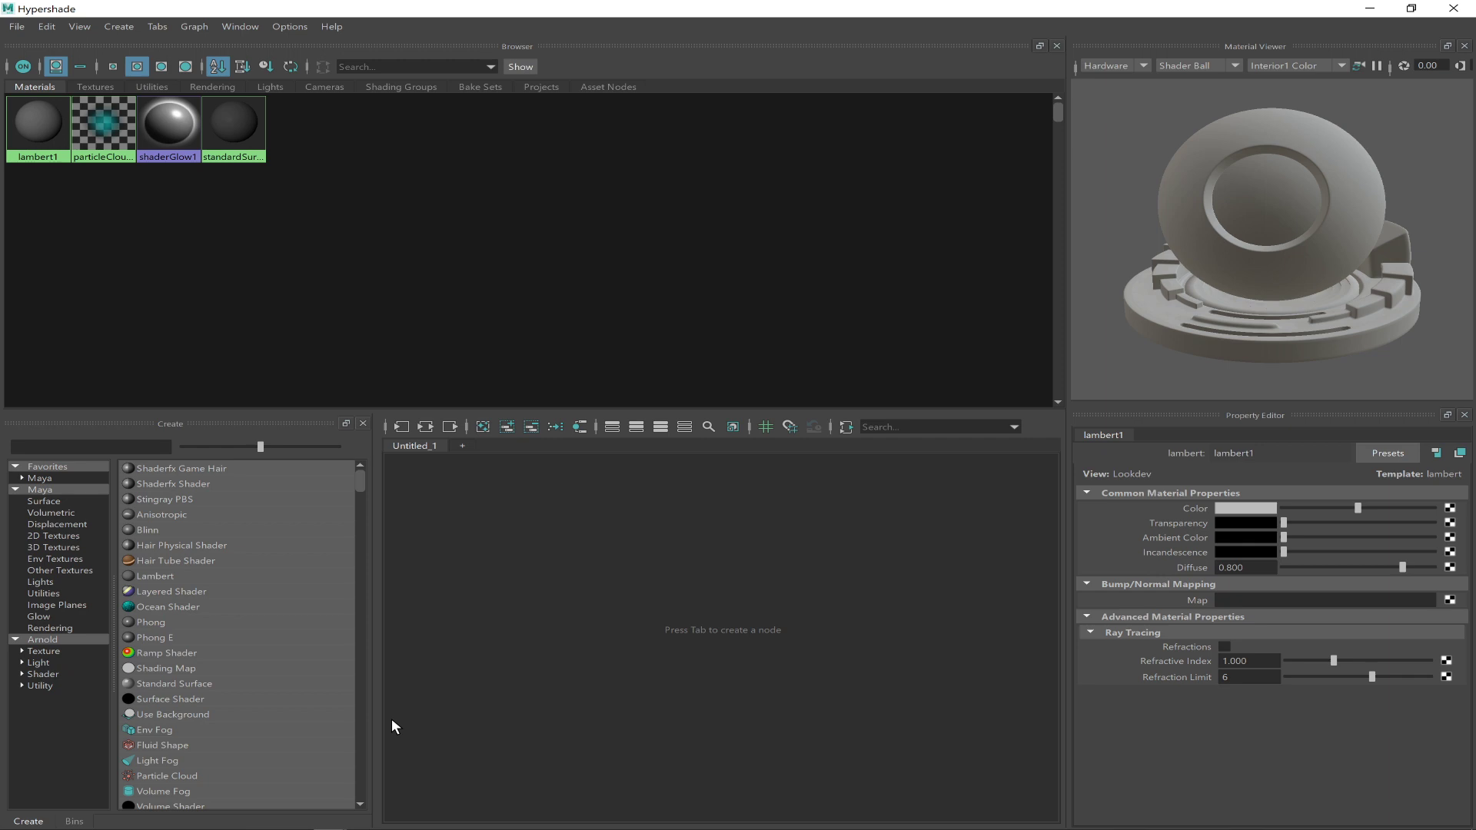
# Create a Surface Shader and map a Ramp texture to its Out Color
pyautogui.click(186, 696)
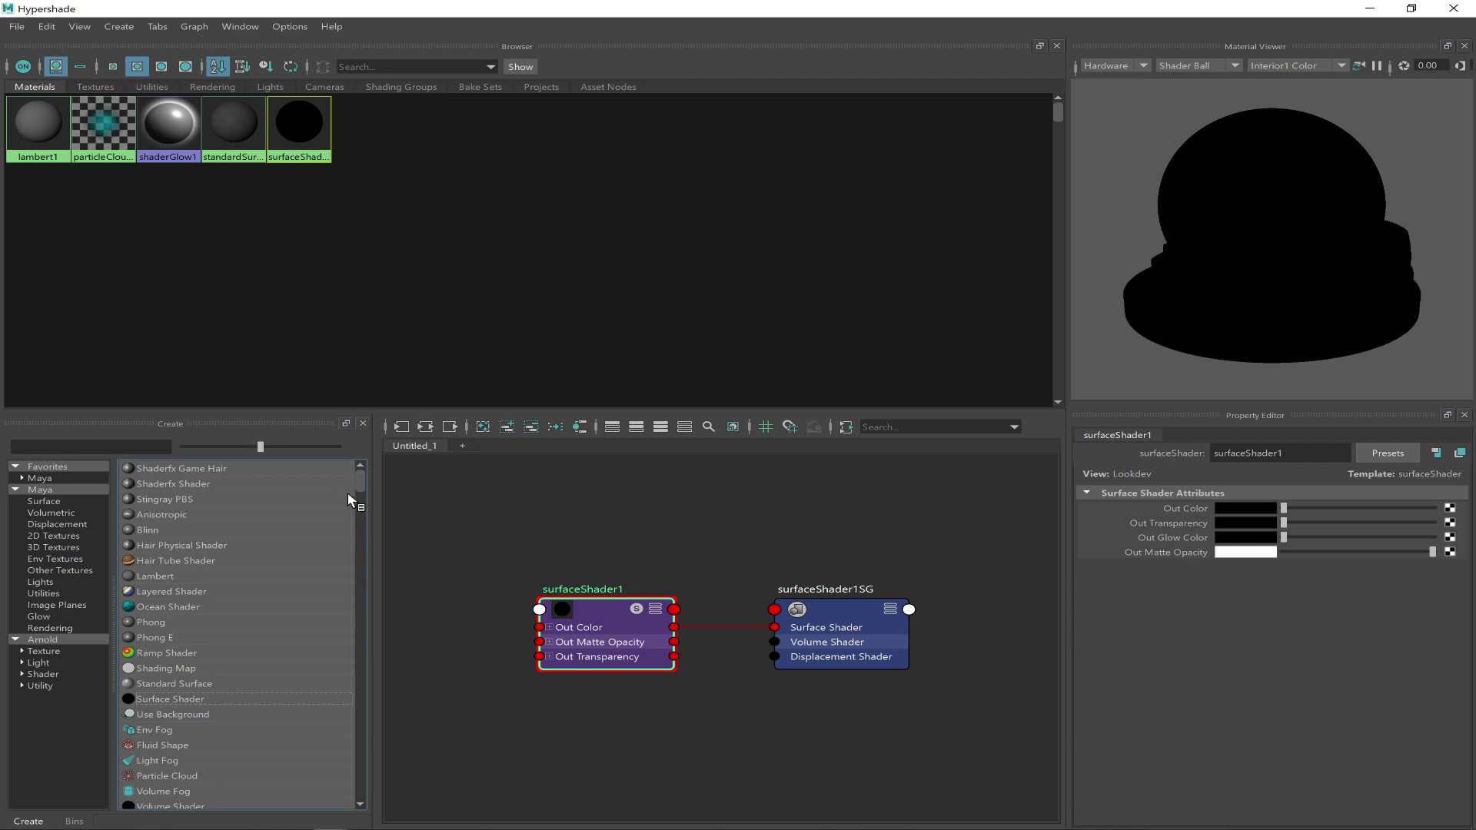
pyautogui.moveTo(359, 486); pyautogui.dragTo(371, 445)
pyautogui.moveTo(1282, 510); pyautogui.dragTo(1250, 525)
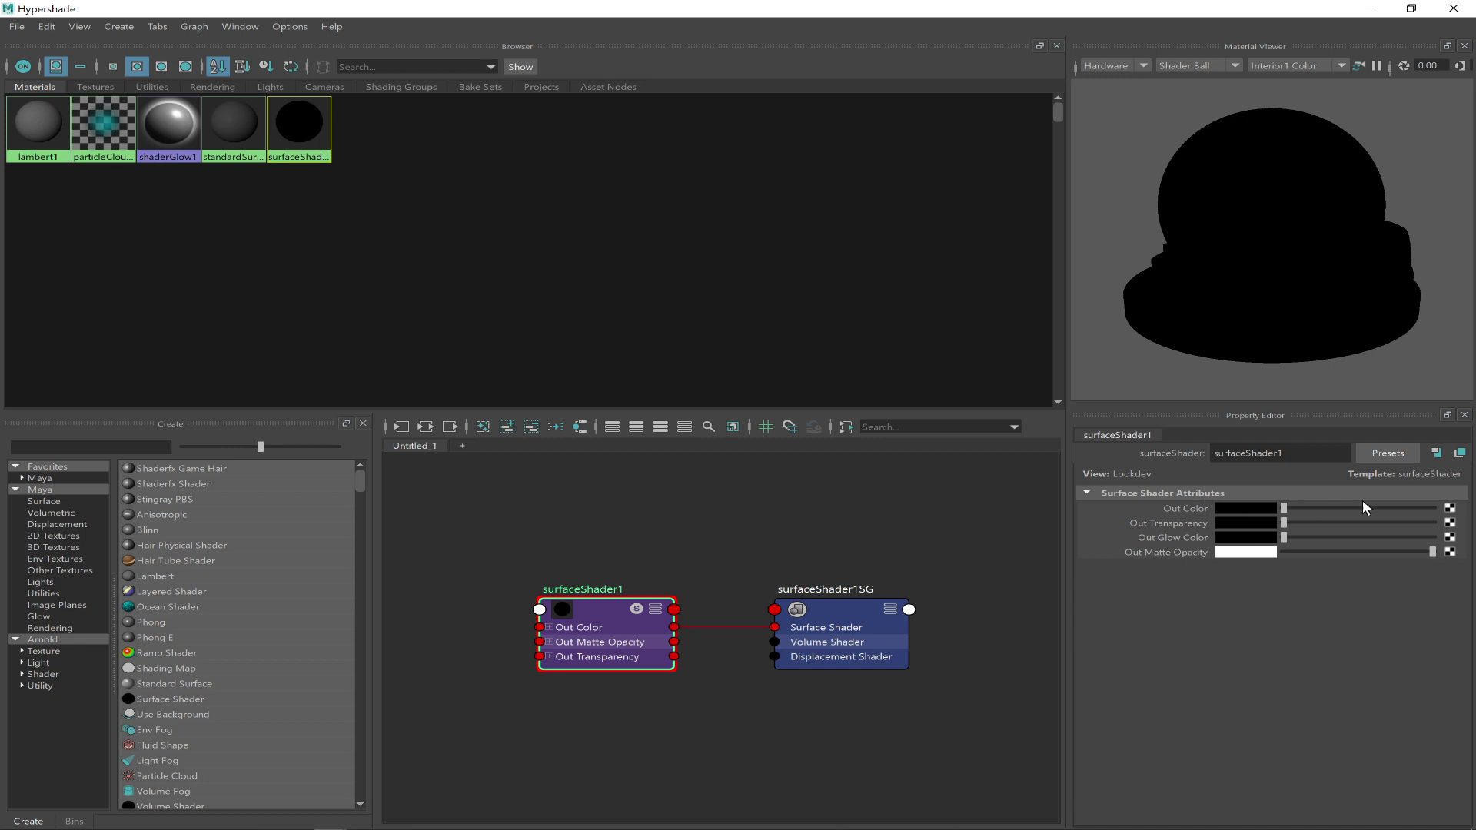
pyautogui.click(1450, 508)
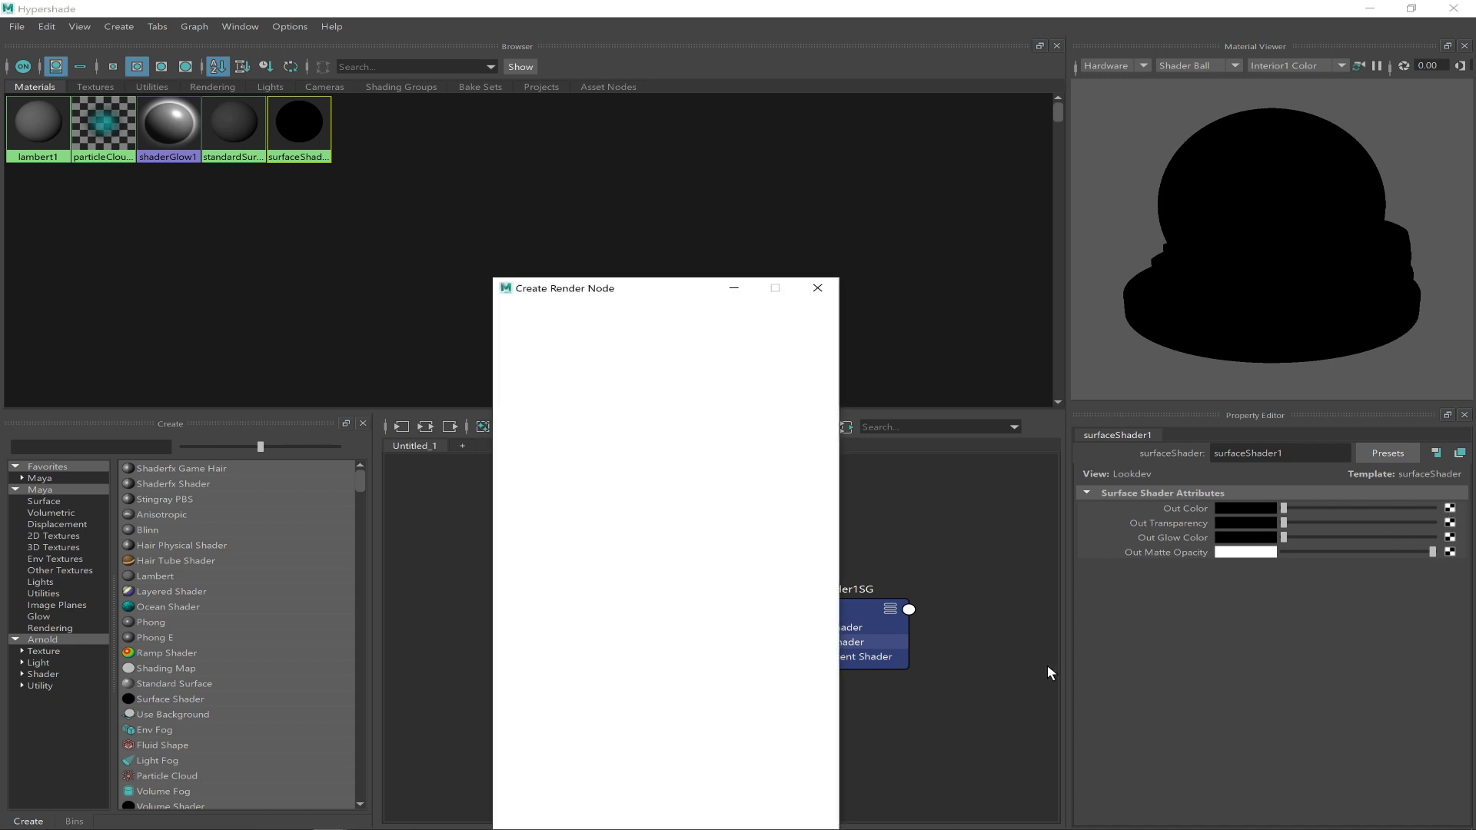
pyautogui.moveTo(661, 291); pyautogui.dragTo(403, 164)
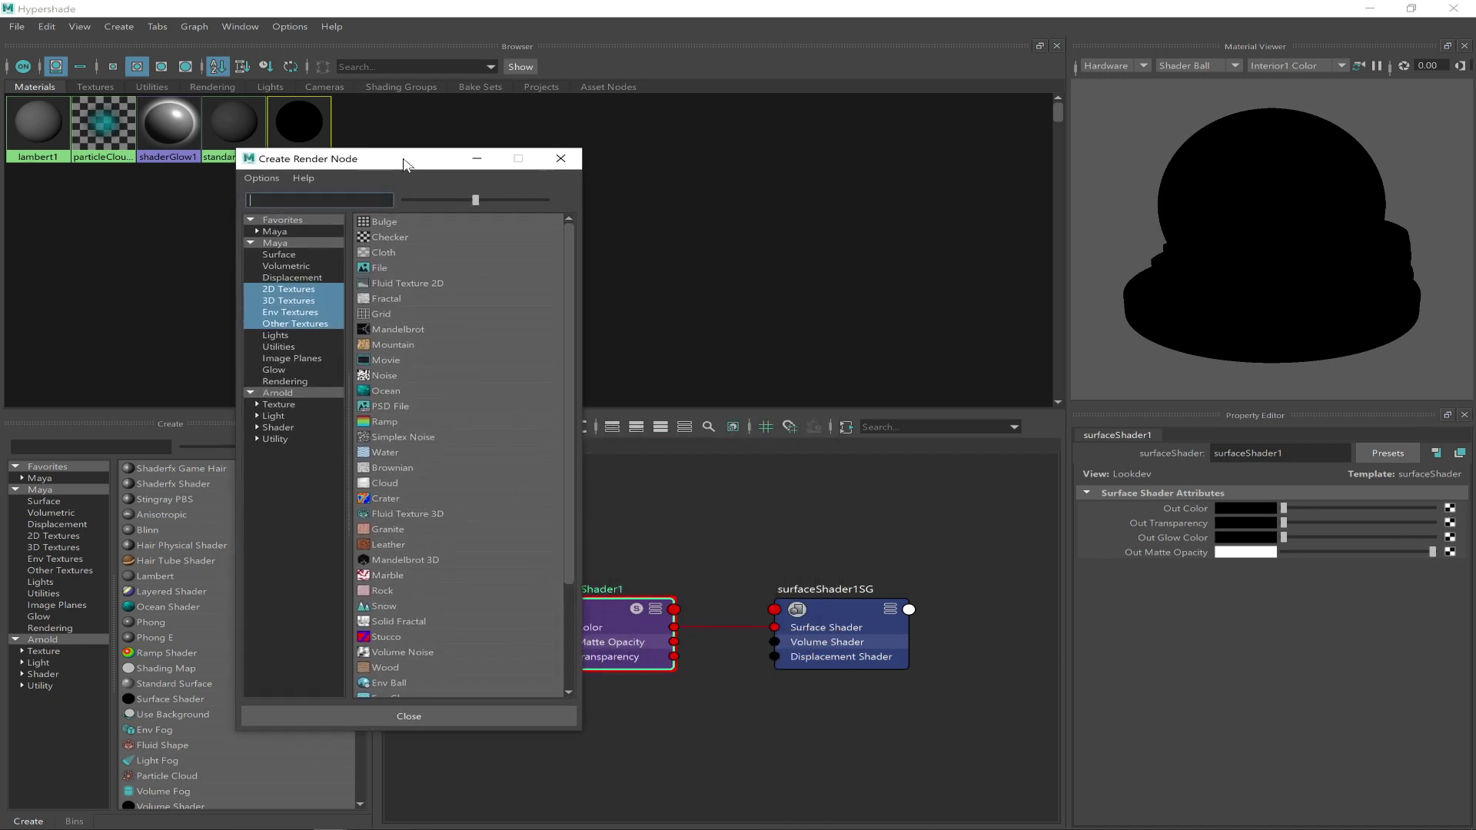
pyautogui.click(381, 422)
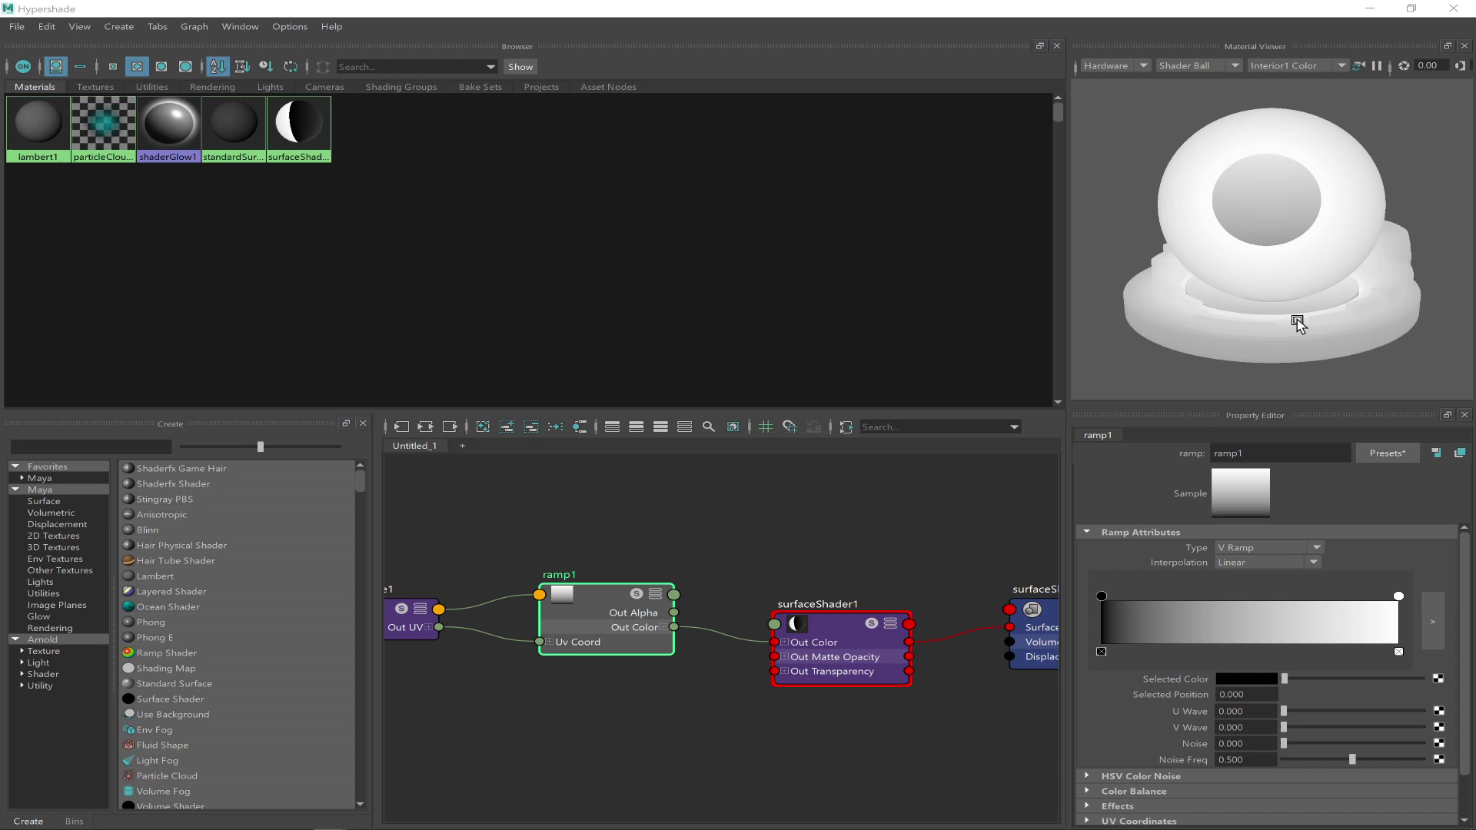
# Try moving the ramp's black colour stop to position 0.461 and return it to the start
pyautogui.moveTo(1101, 594); pyautogui.dragTo(1237, 602)
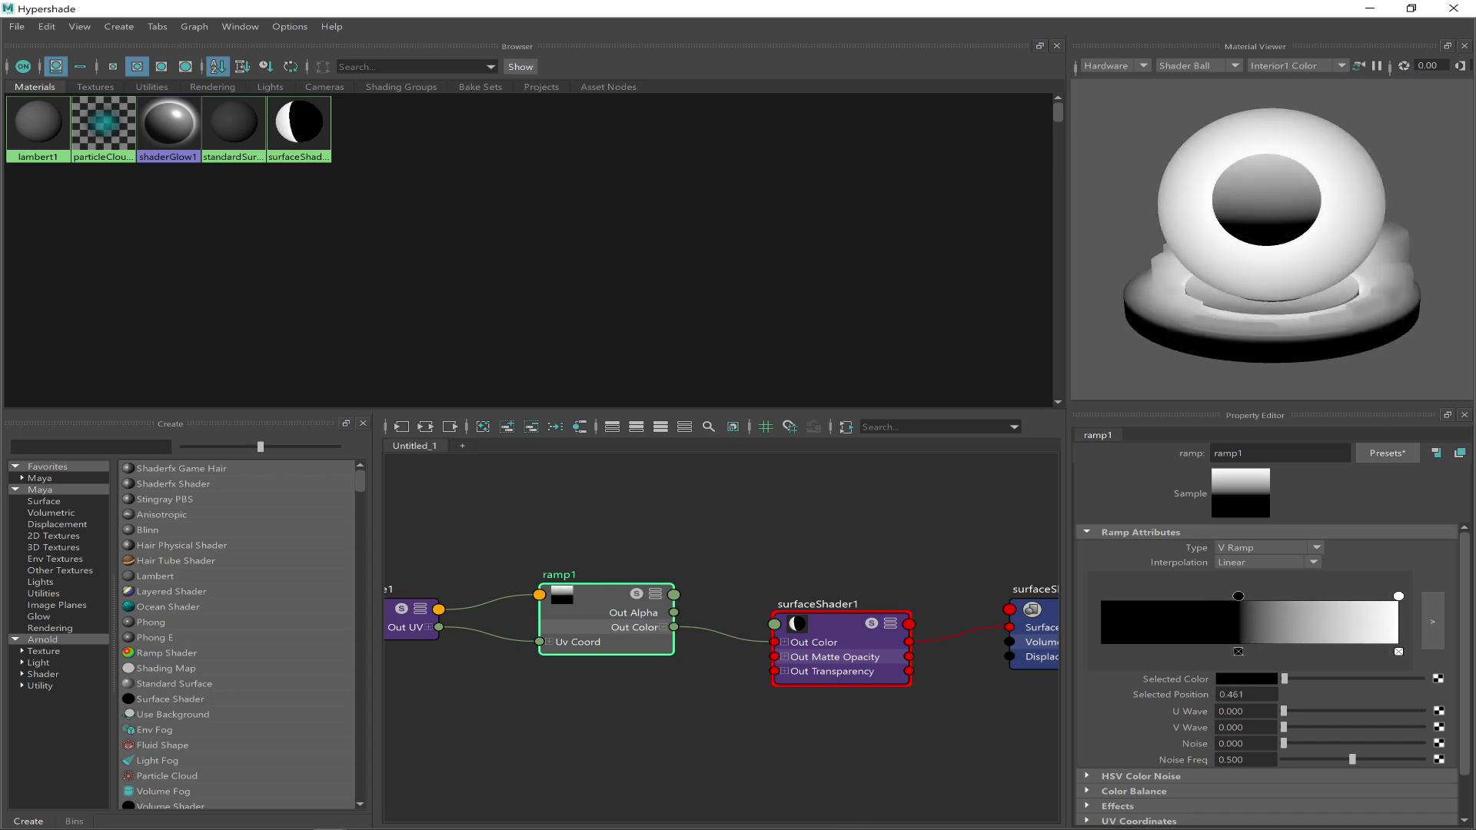
pyautogui.moveTo(1237, 597); pyautogui.dragTo(1044, 607)
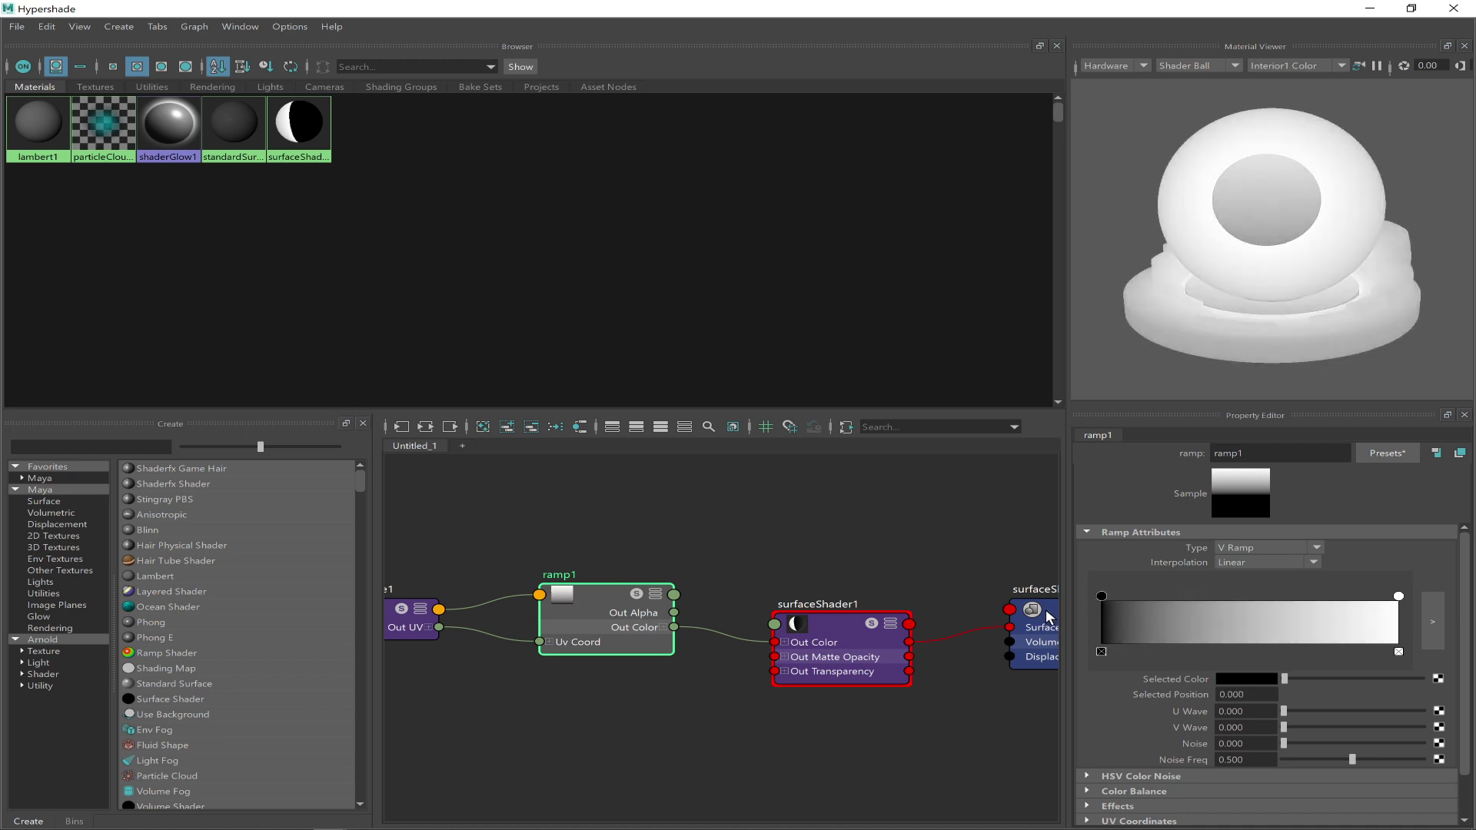
pyautogui.click(1044, 607)
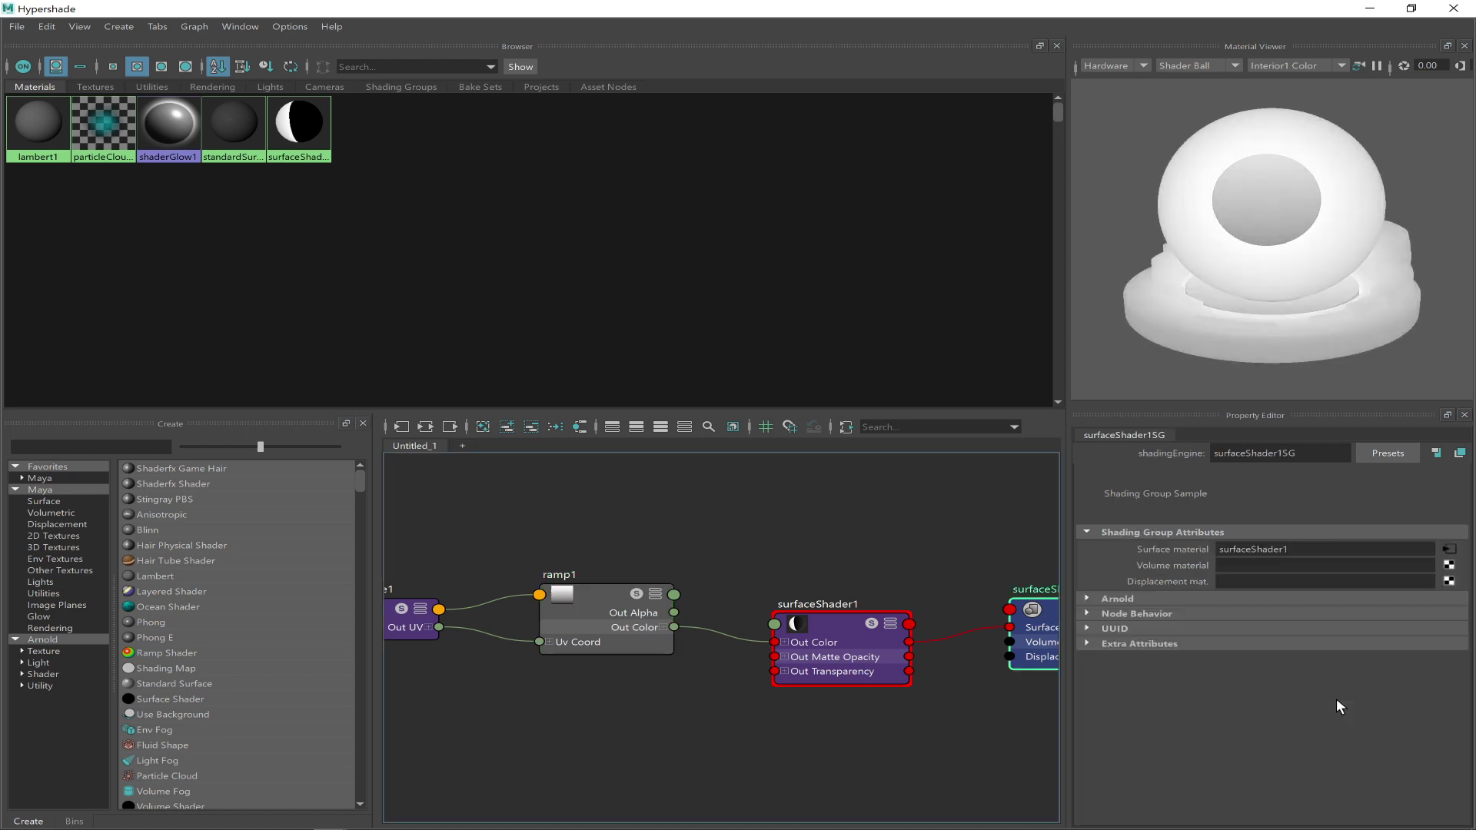
# Select surfaceShader1 and open the ramp attributes through its Out Color connection
pyautogui.click(839, 619)
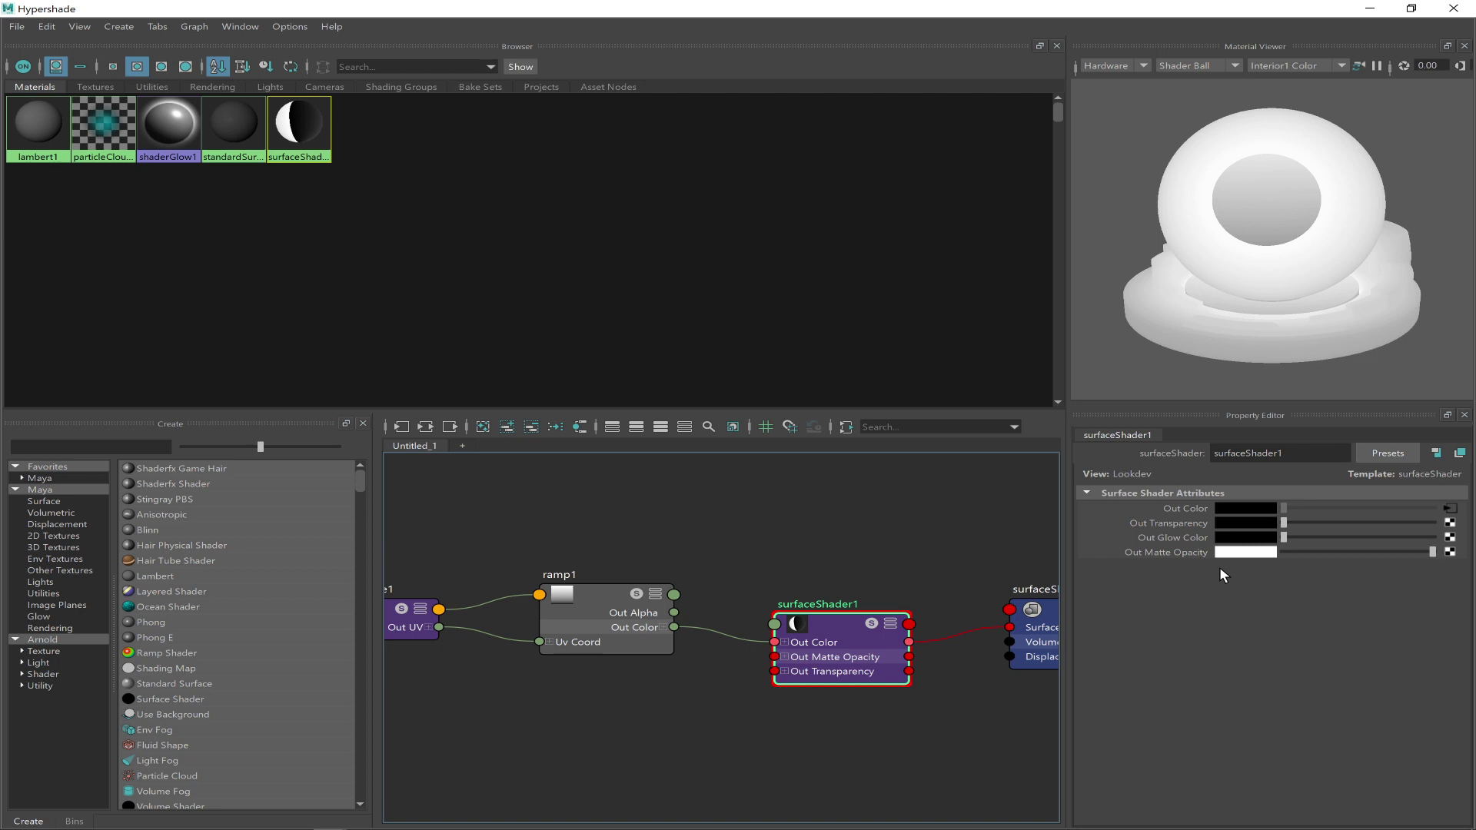
pyautogui.click(1451, 510)
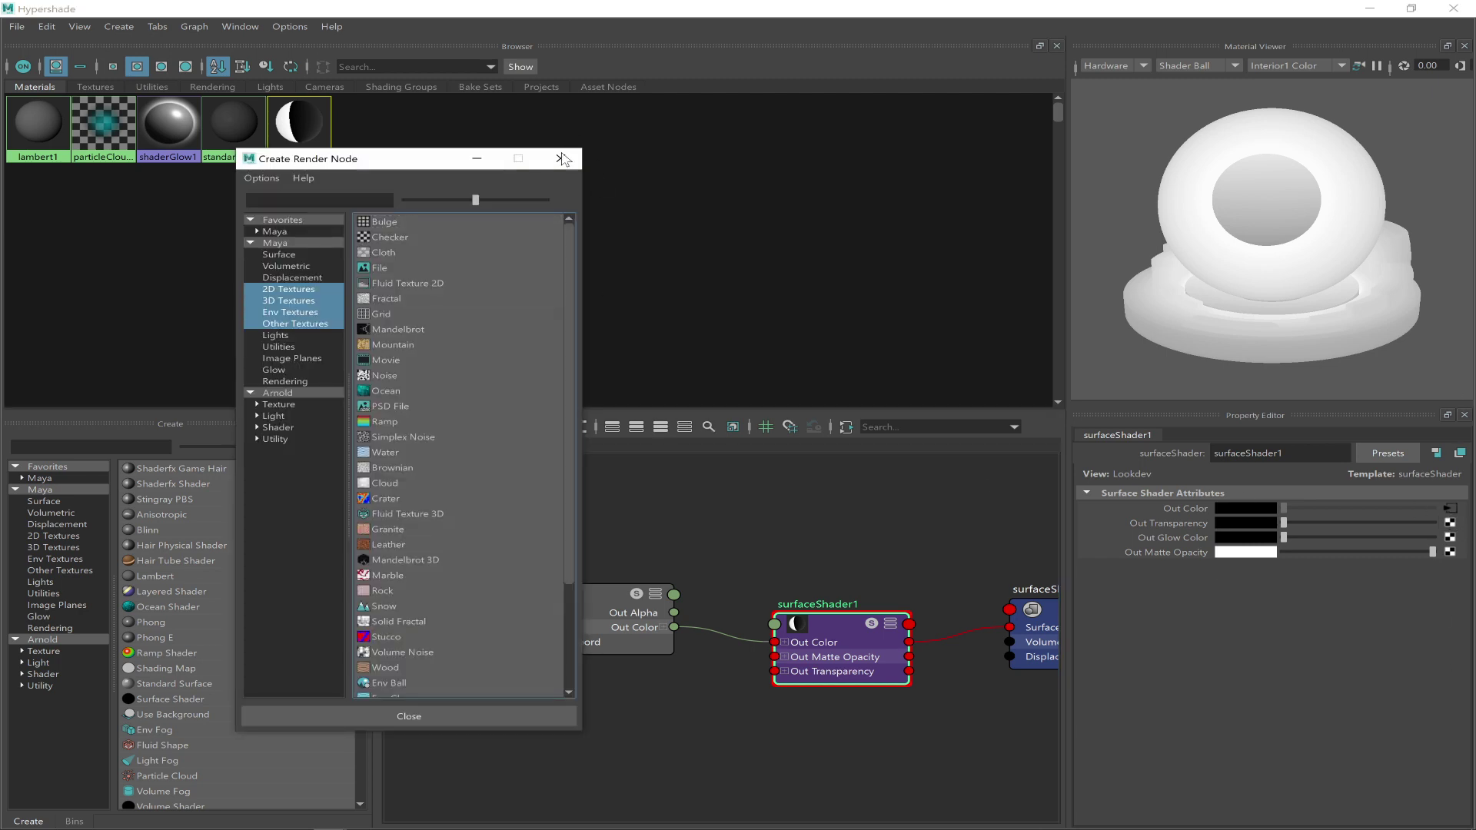
pyautogui.click(562, 158)
pyautogui.click(1451, 508)
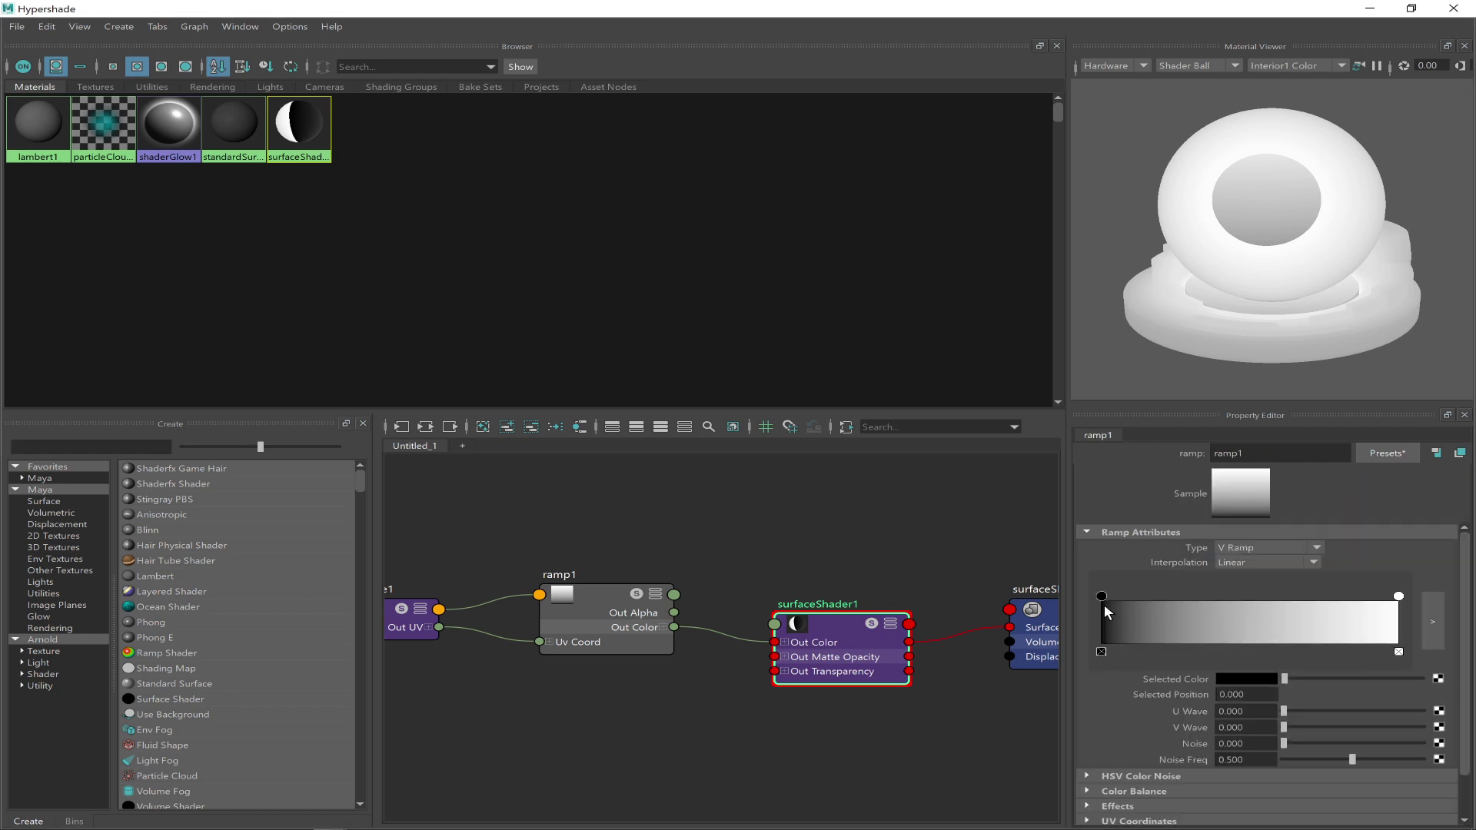
# Set the ramp's first colour stop to blue and its last colour stop to red
pyautogui.click(1249, 677)
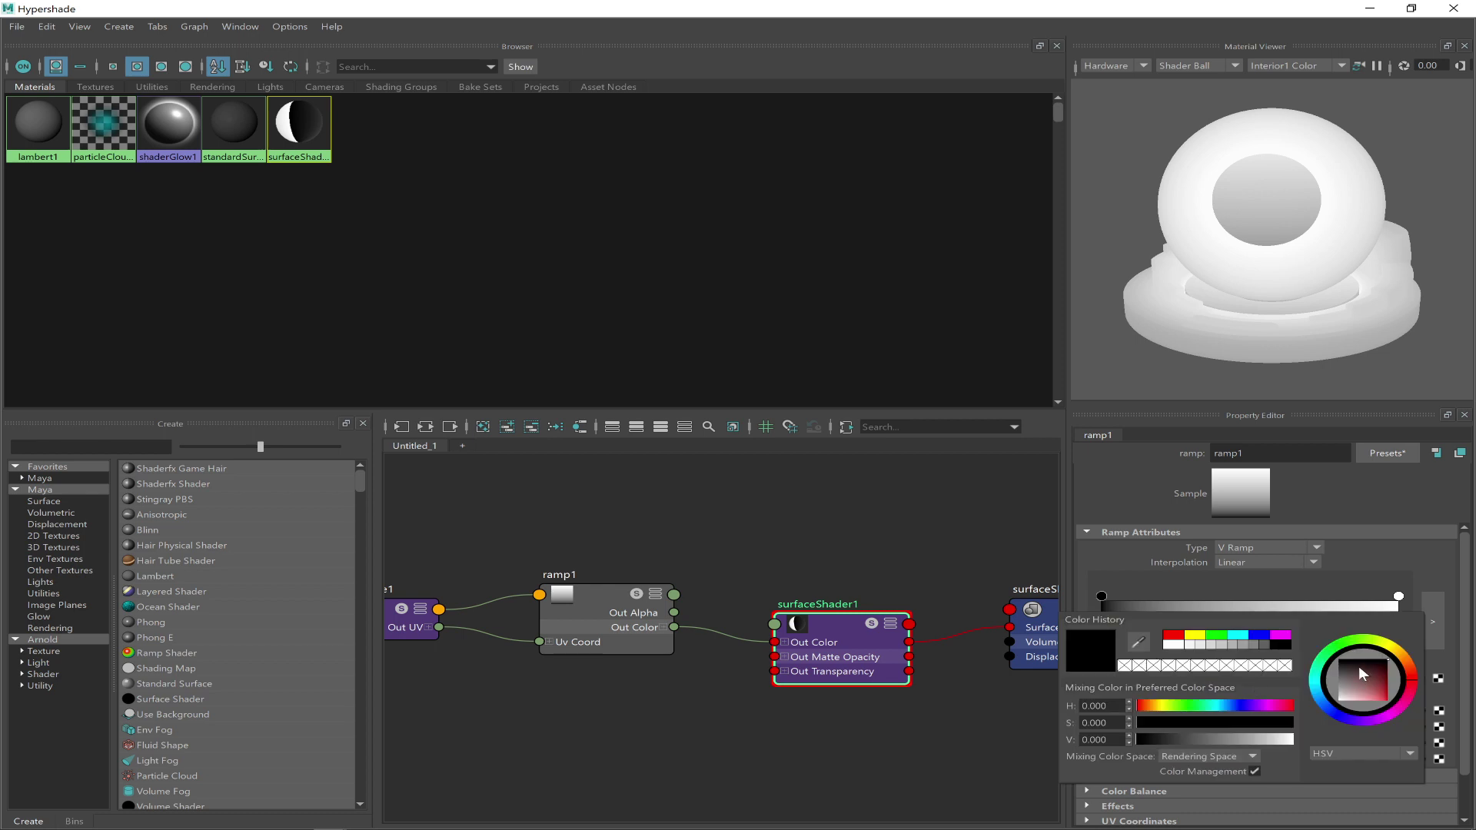
pyautogui.click(1259, 633)
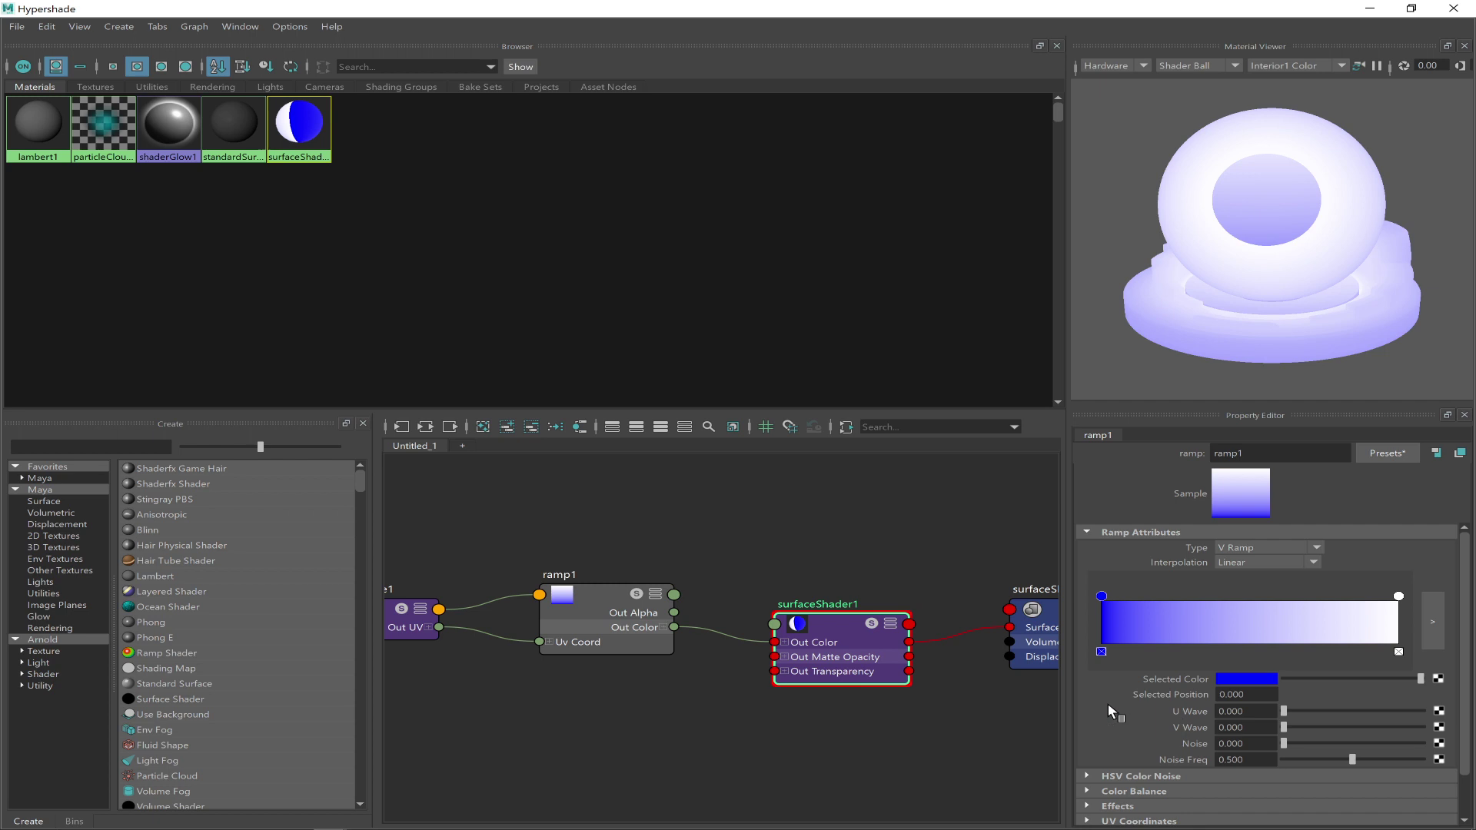
pyautogui.click(1400, 595)
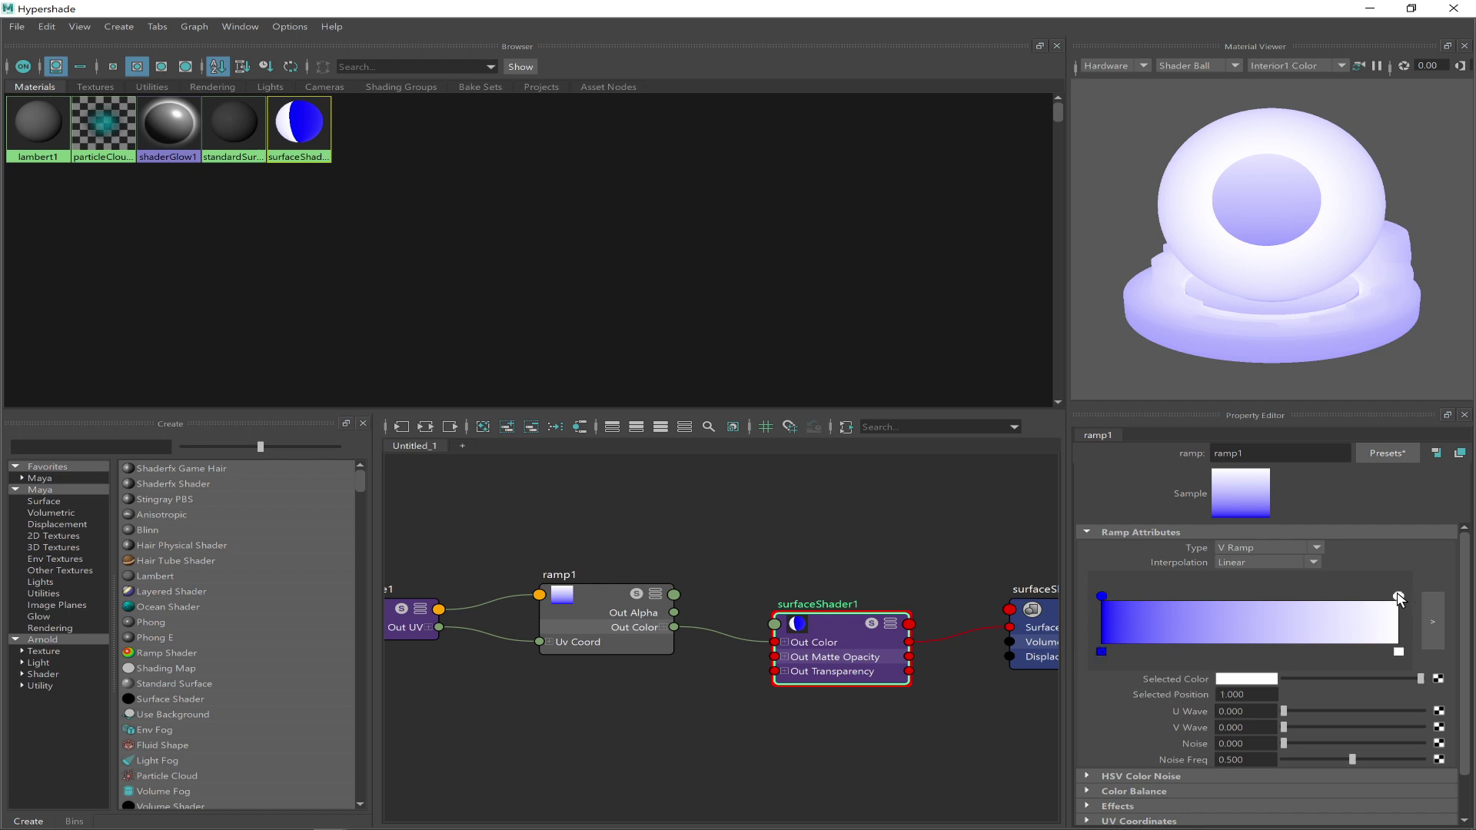
pyautogui.click(1249, 680)
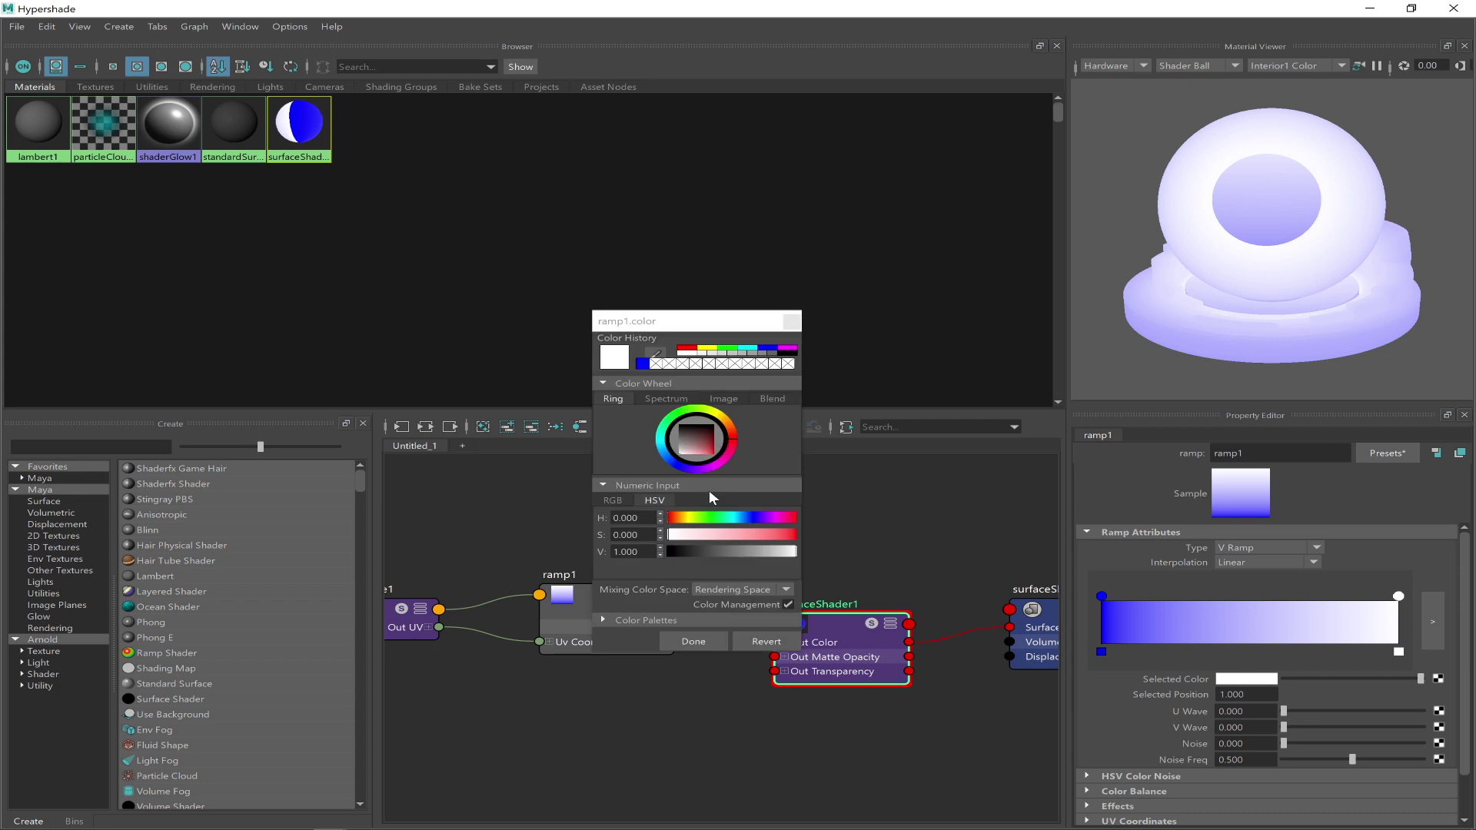
pyautogui.click(682, 349)
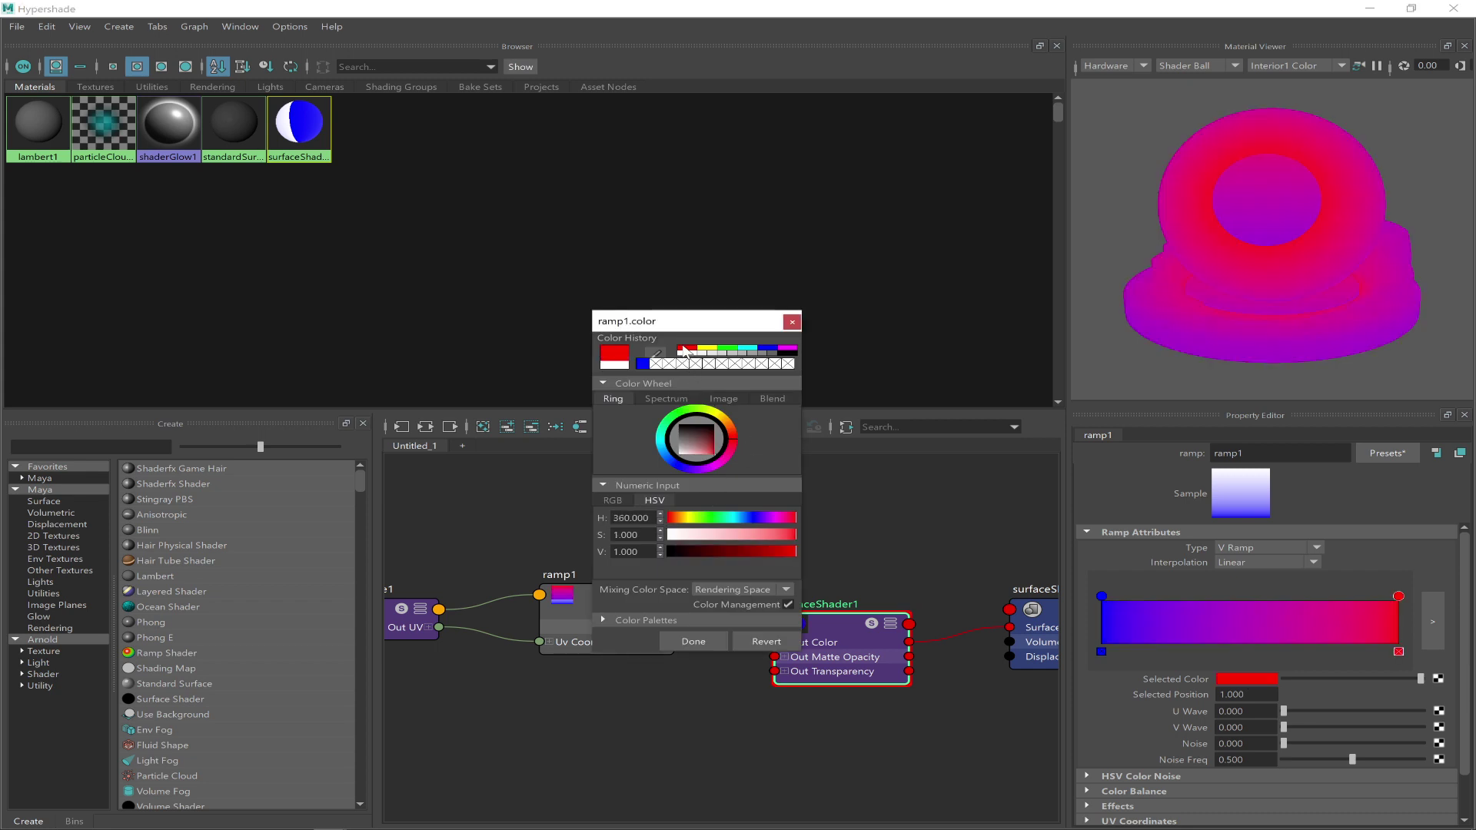
pyautogui.click(694, 641)
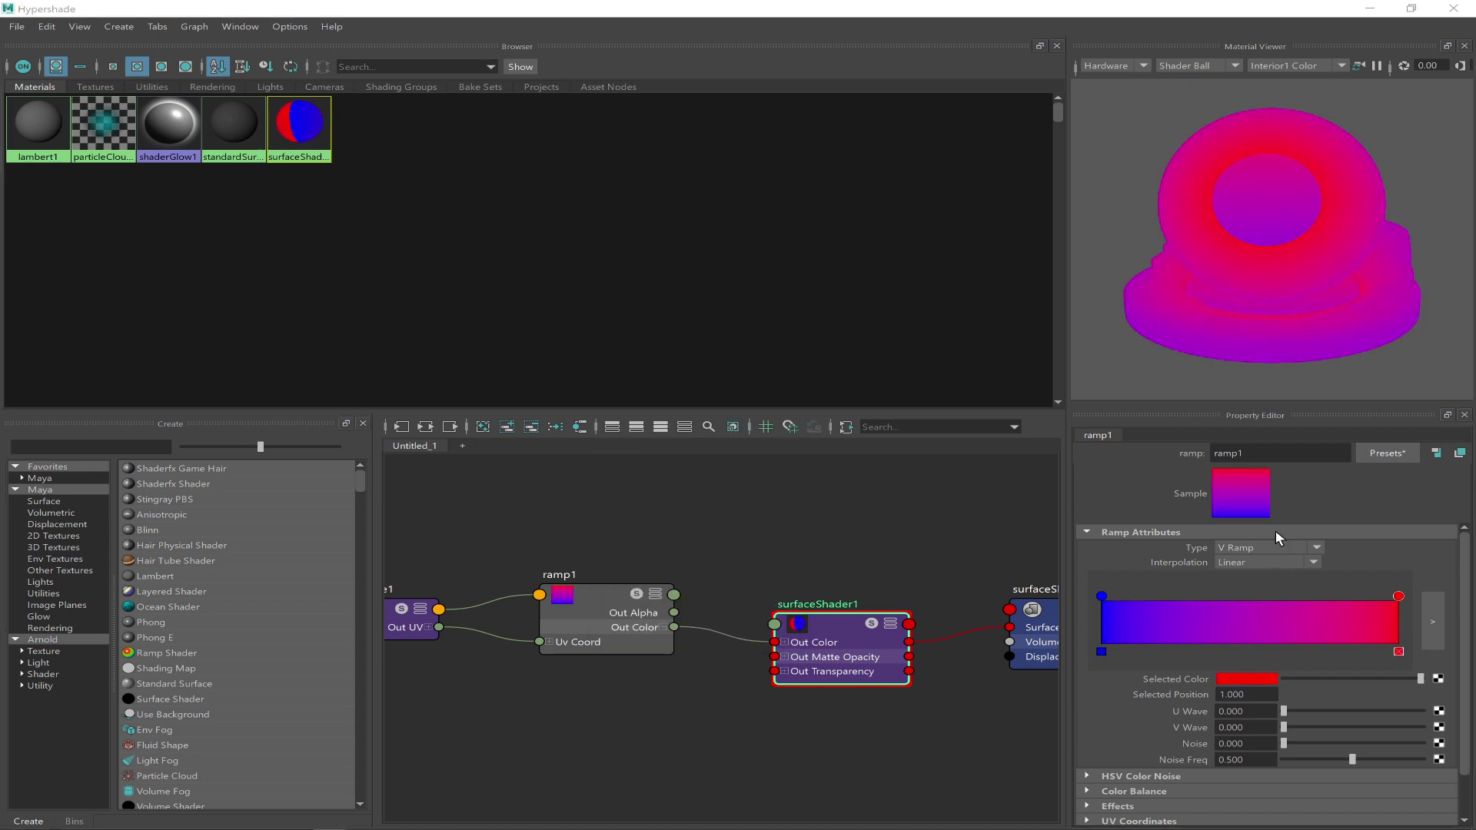
# Move the ramp's blue stop to about 0.338 and add a cyan stop at about 0.646
pyautogui.moveTo(1100, 598); pyautogui.dragTo(1201, 576)
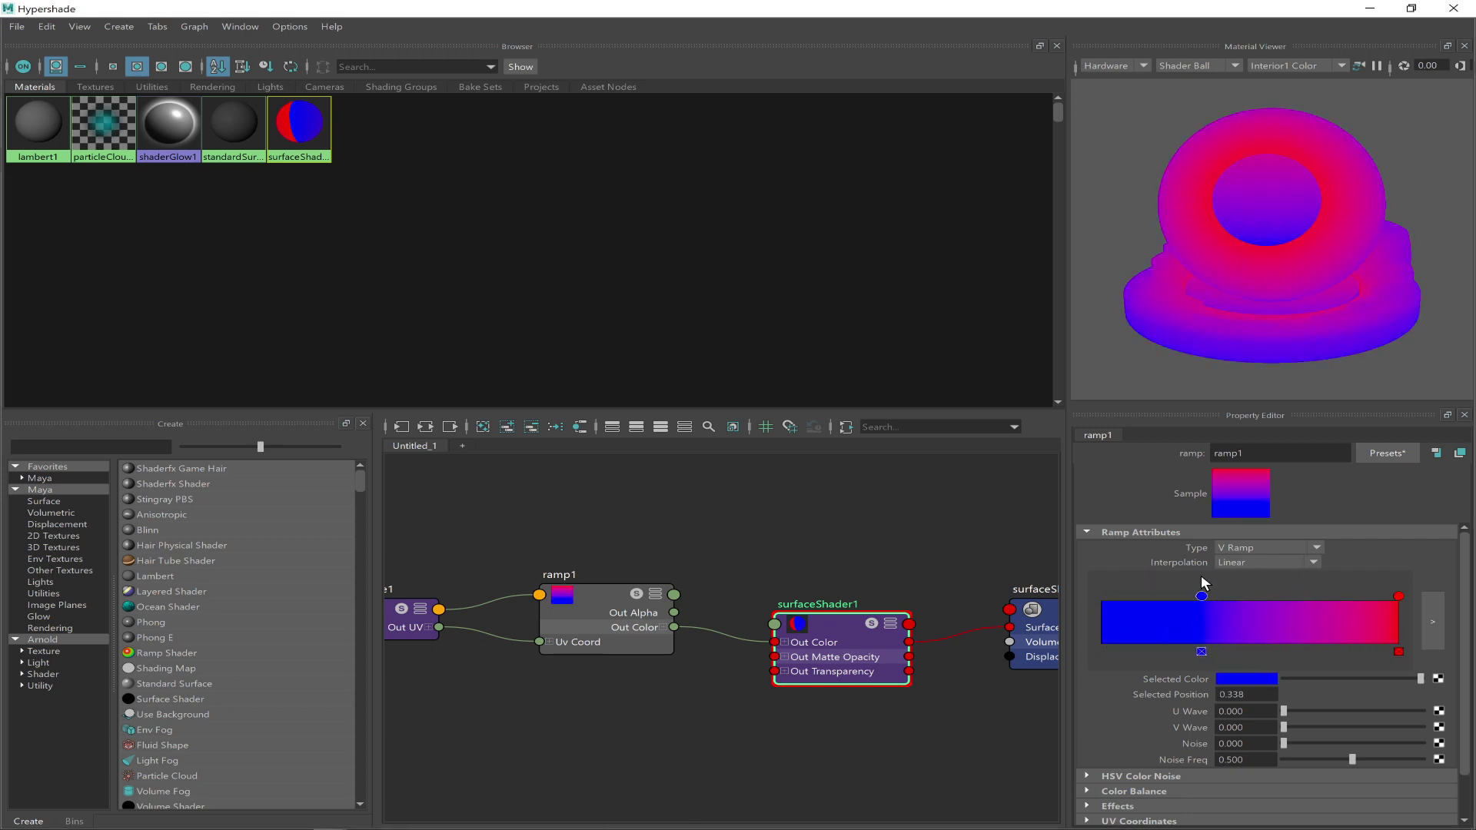
pyautogui.click(1294, 621)
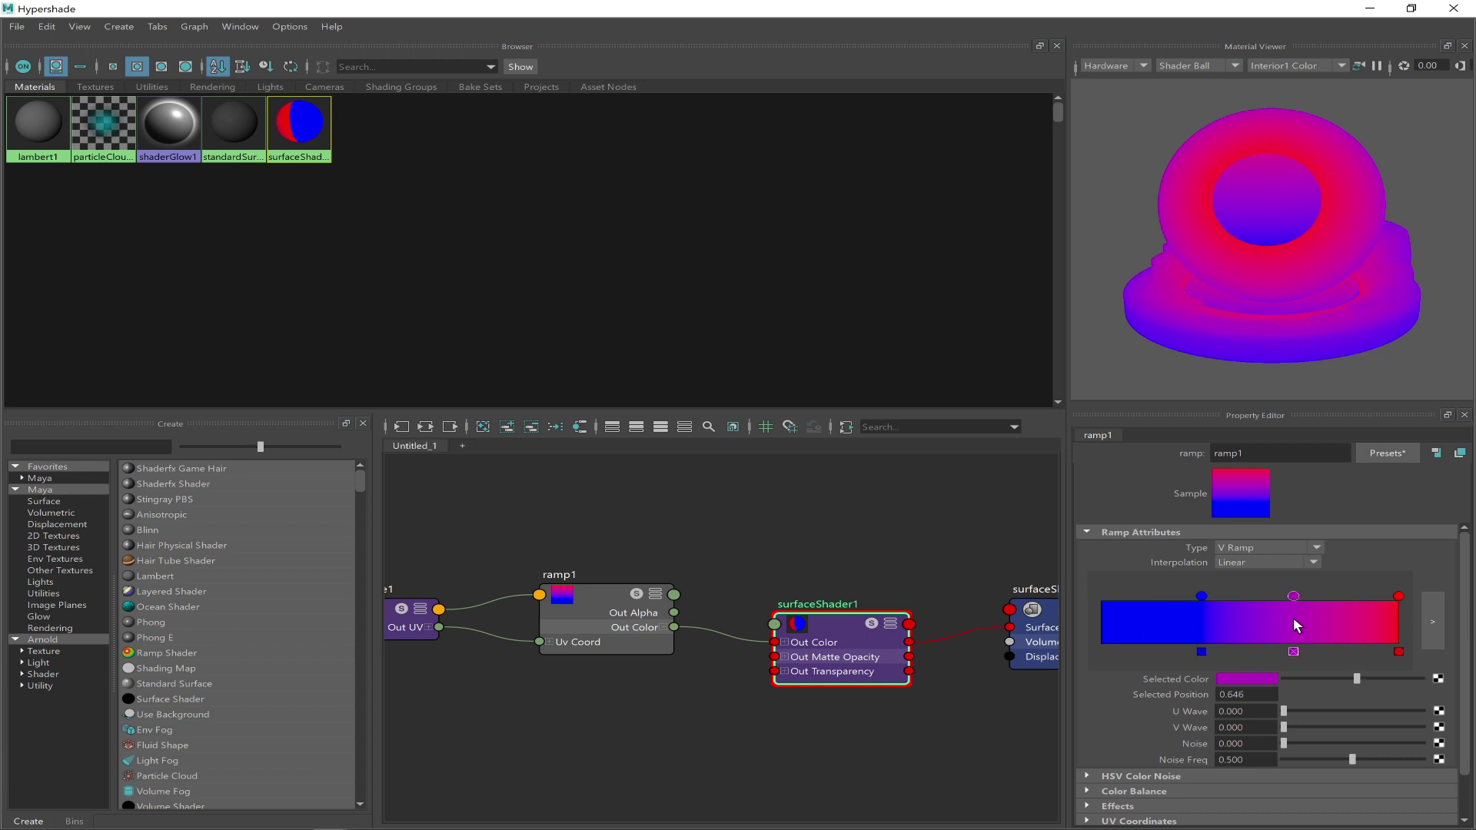
pyautogui.click(1243, 677)
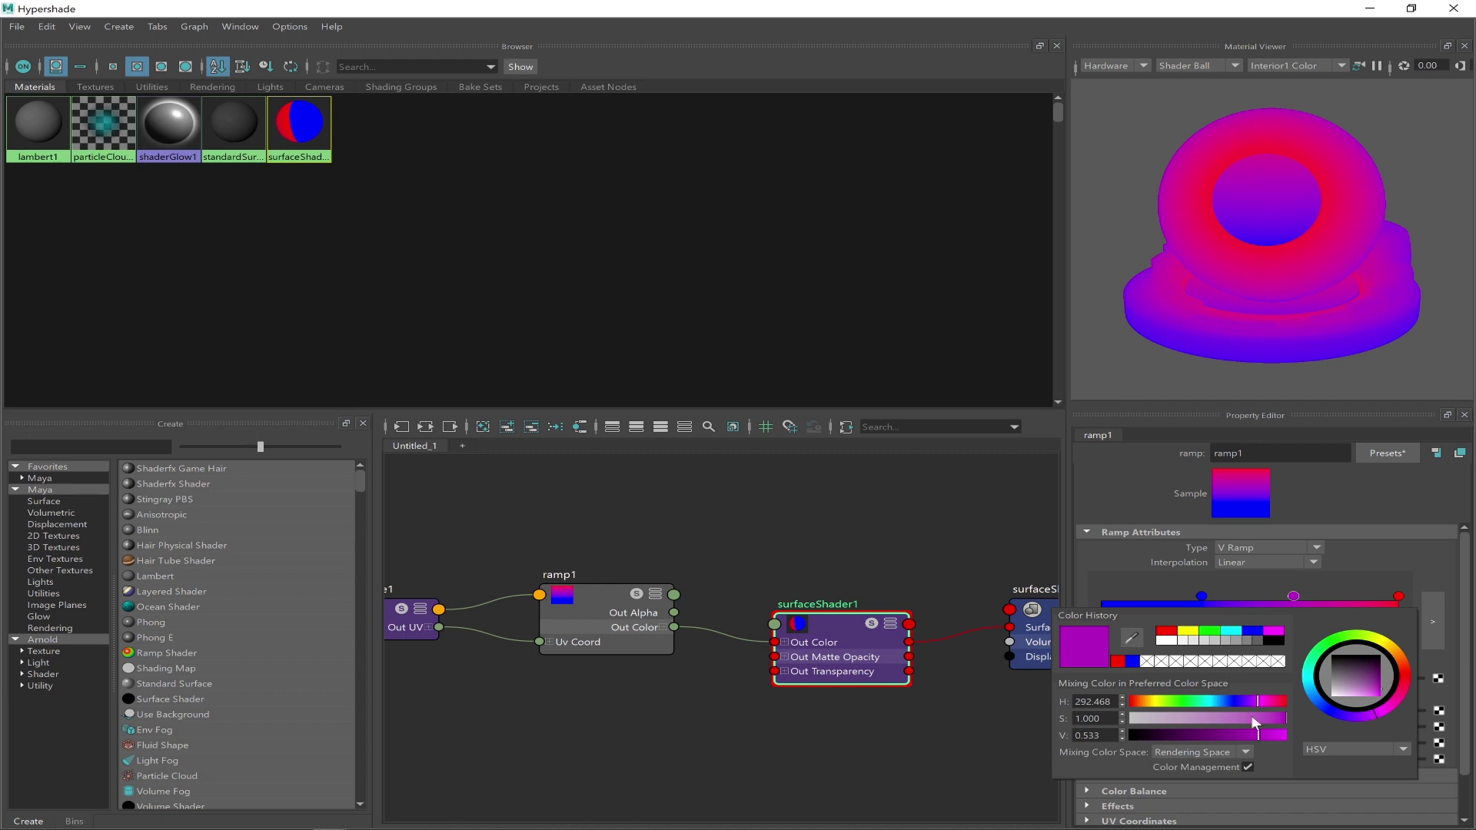
pyautogui.click(1189, 702)
pyautogui.moveTo(1216, 698); pyautogui.dragTo(1216, 701)
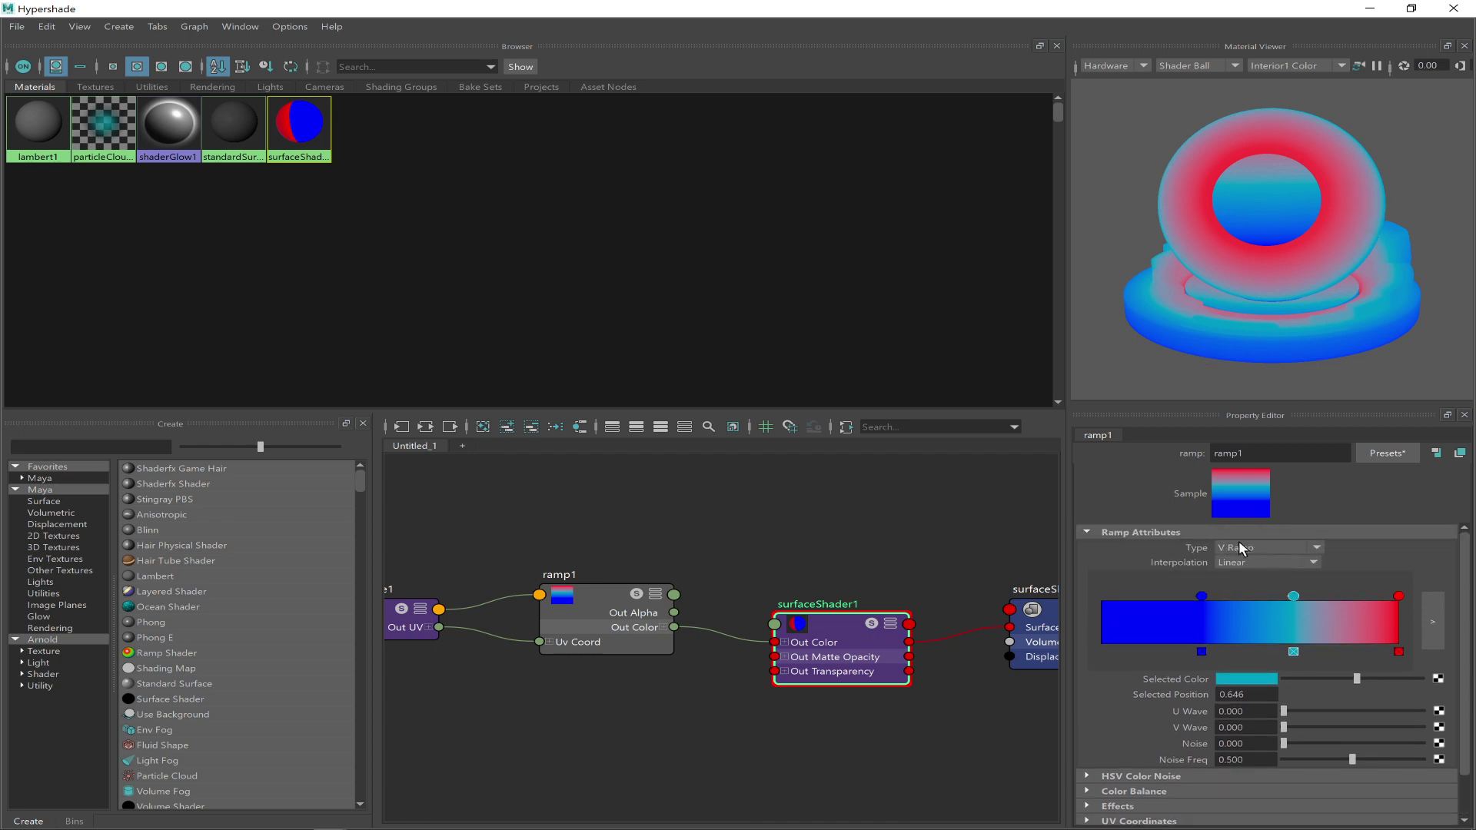
# Try the U, Diagonal, Radial, UV and Tartan ramp types, and set the type back to V Ramp
pyautogui.click(1280, 547)
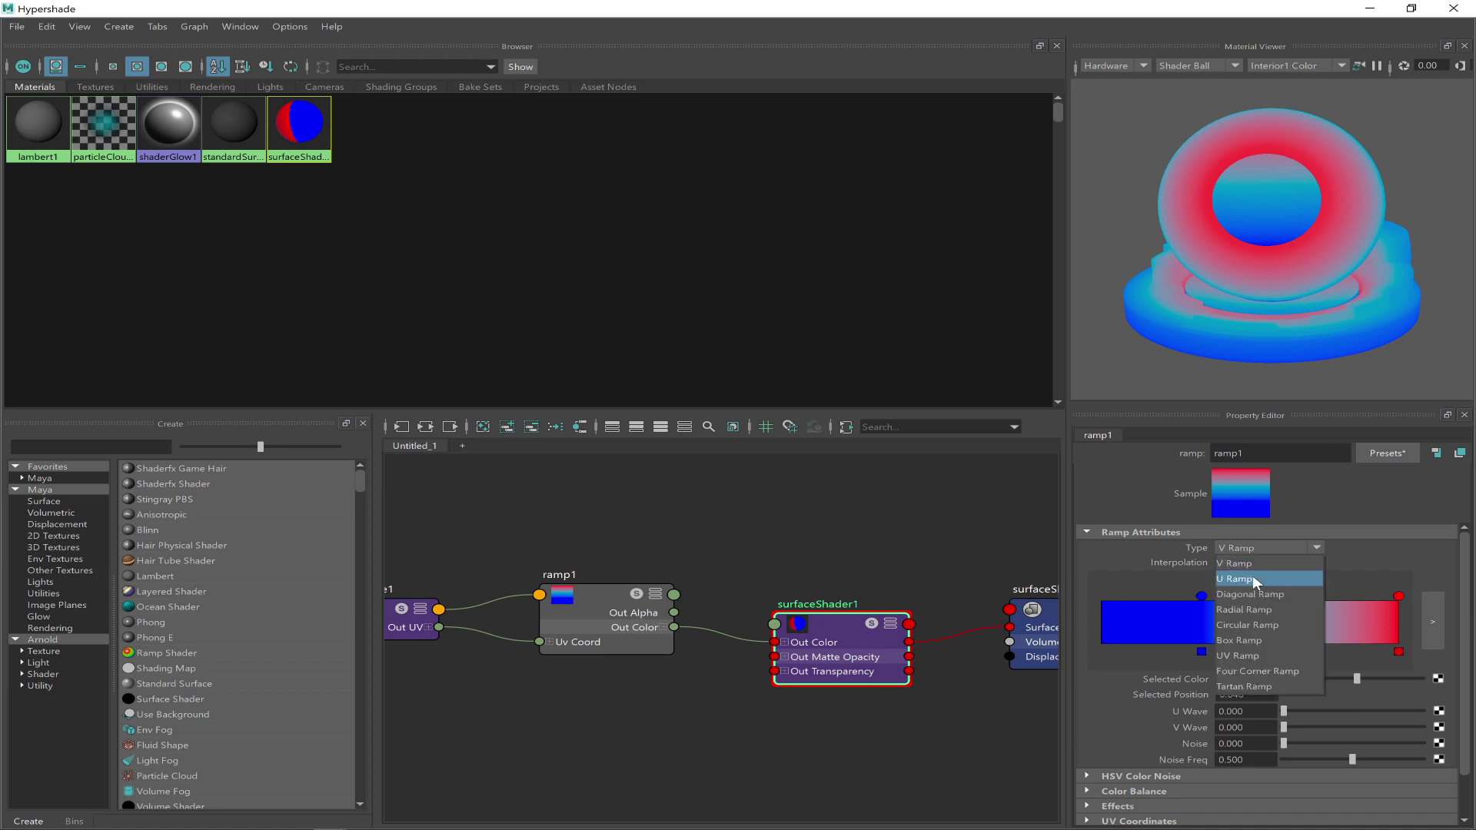
pyautogui.click(1252, 579)
pyautogui.click(1249, 547)
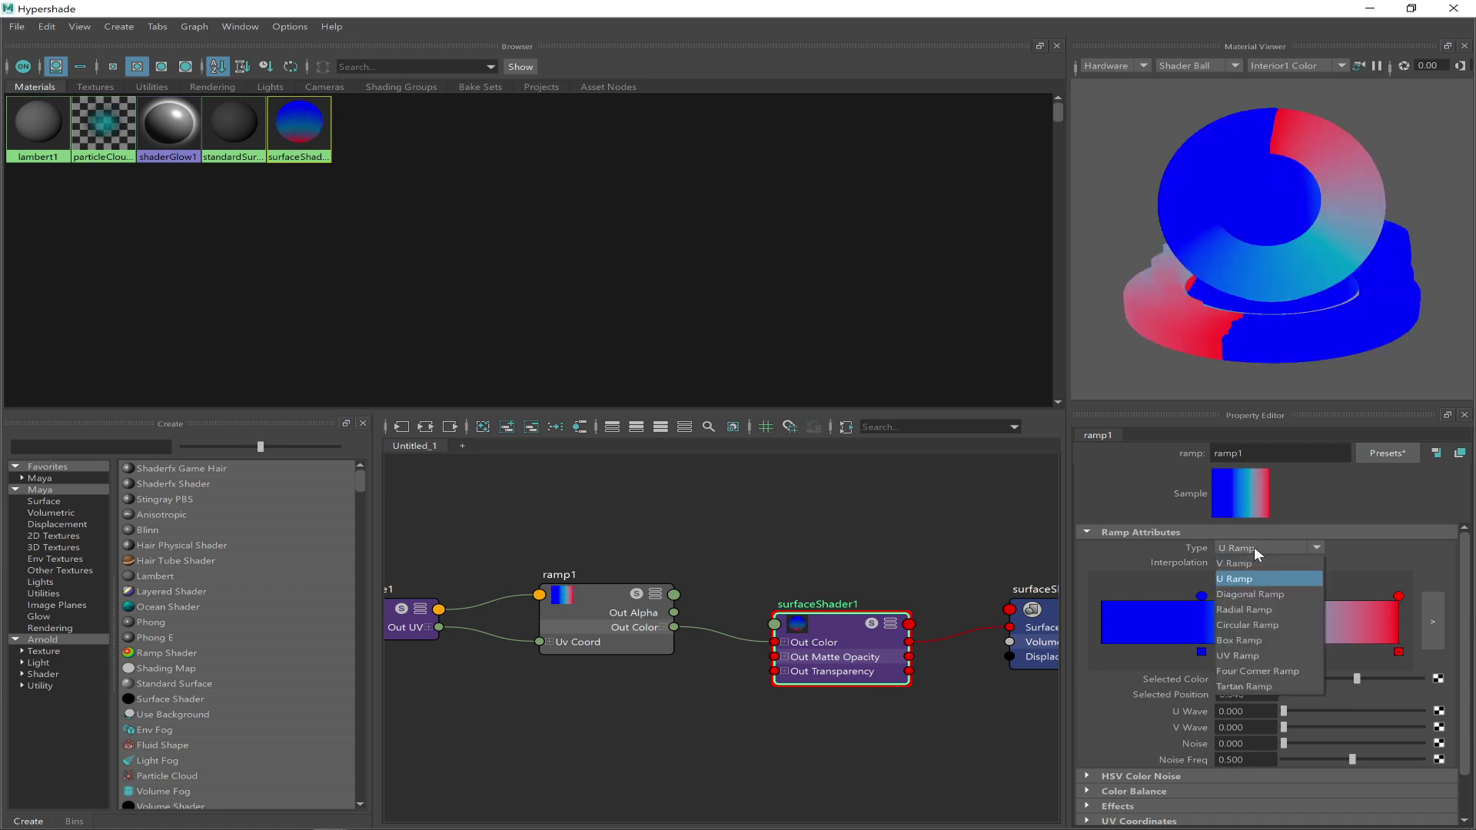
pyautogui.click(1266, 594)
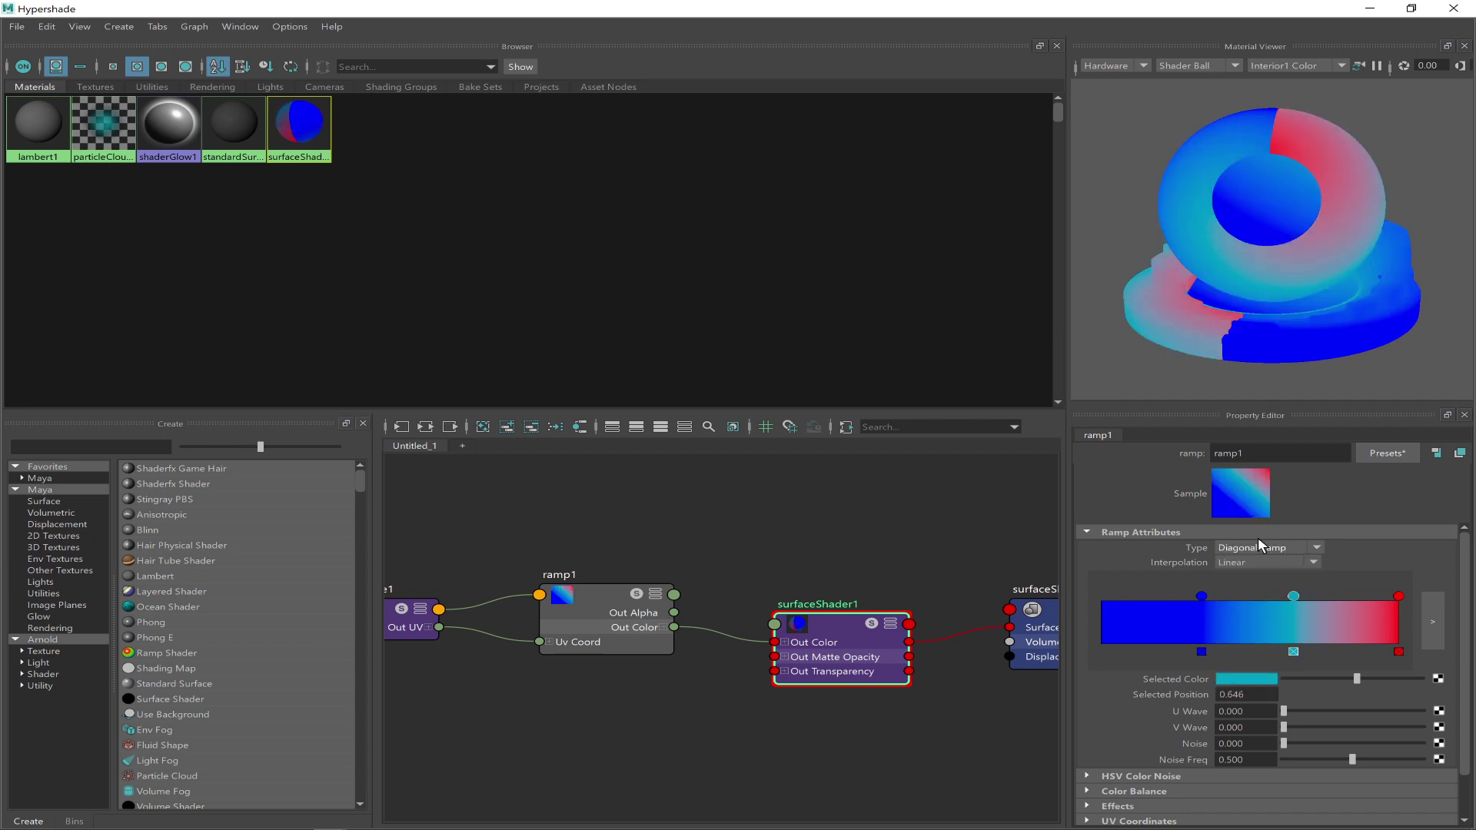
pyautogui.click(1259, 547)
pyautogui.click(1260, 605)
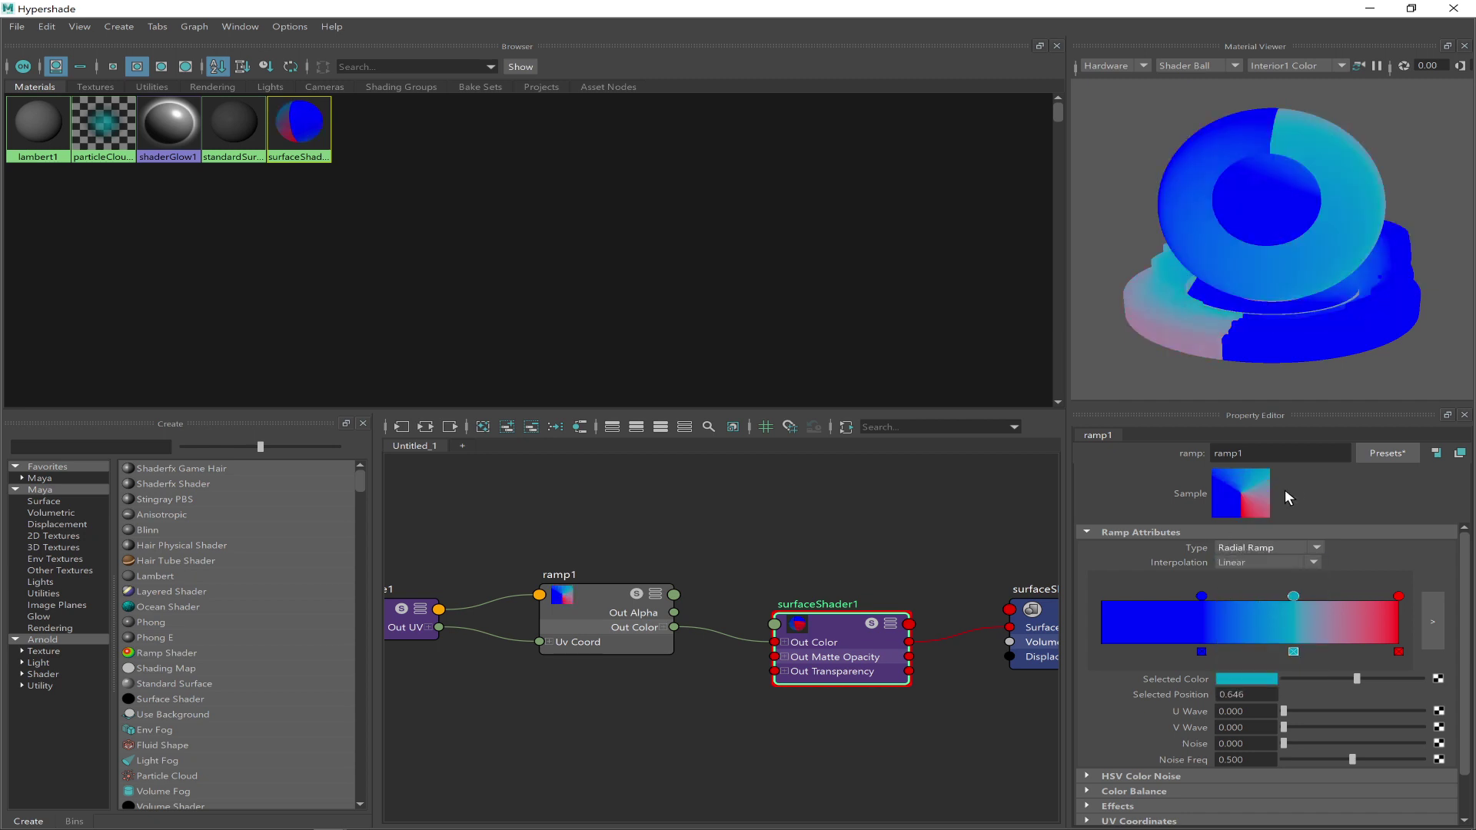
pyautogui.click(1241, 548)
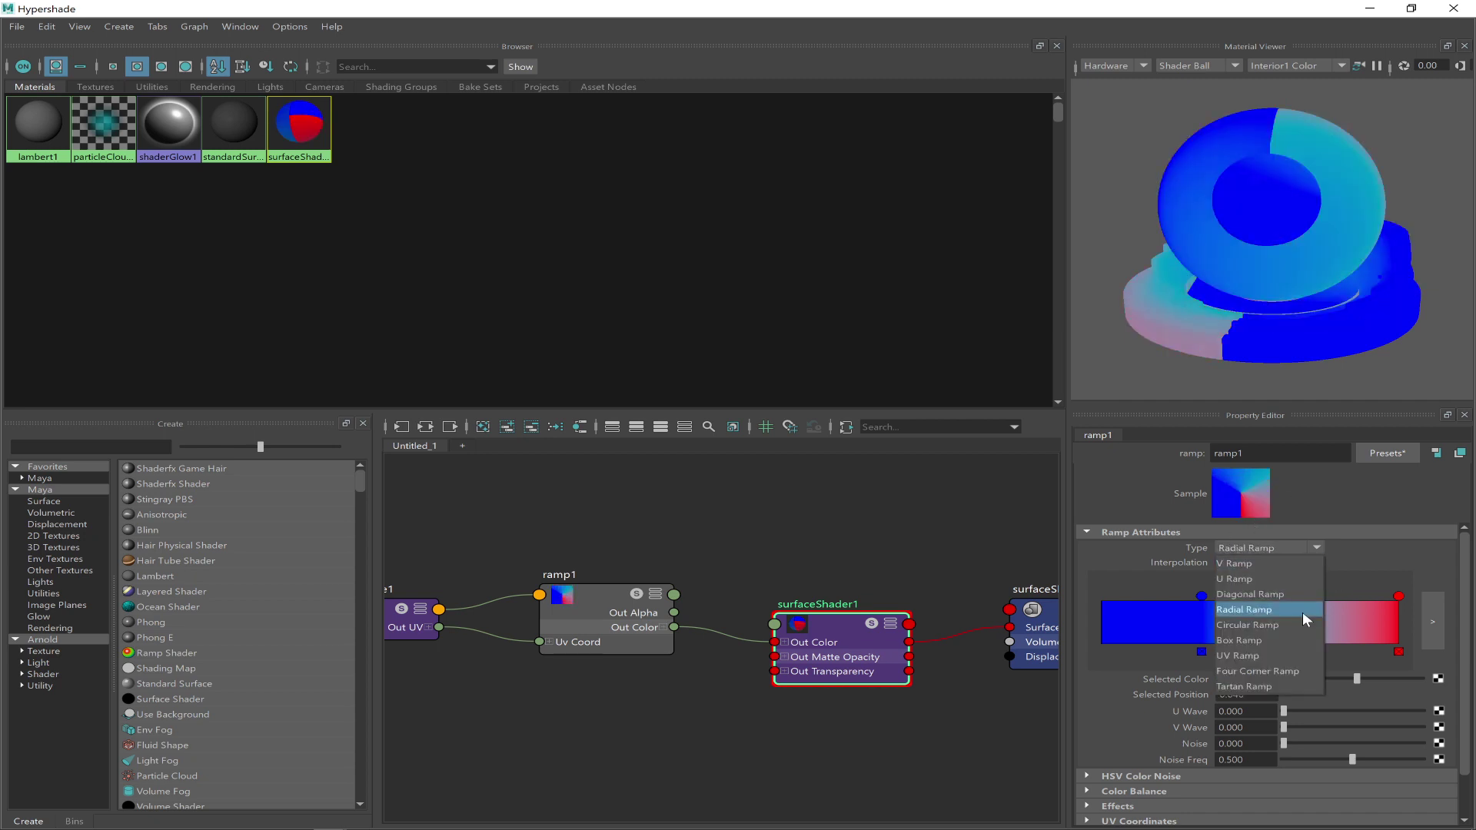
pyautogui.click(1260, 655)
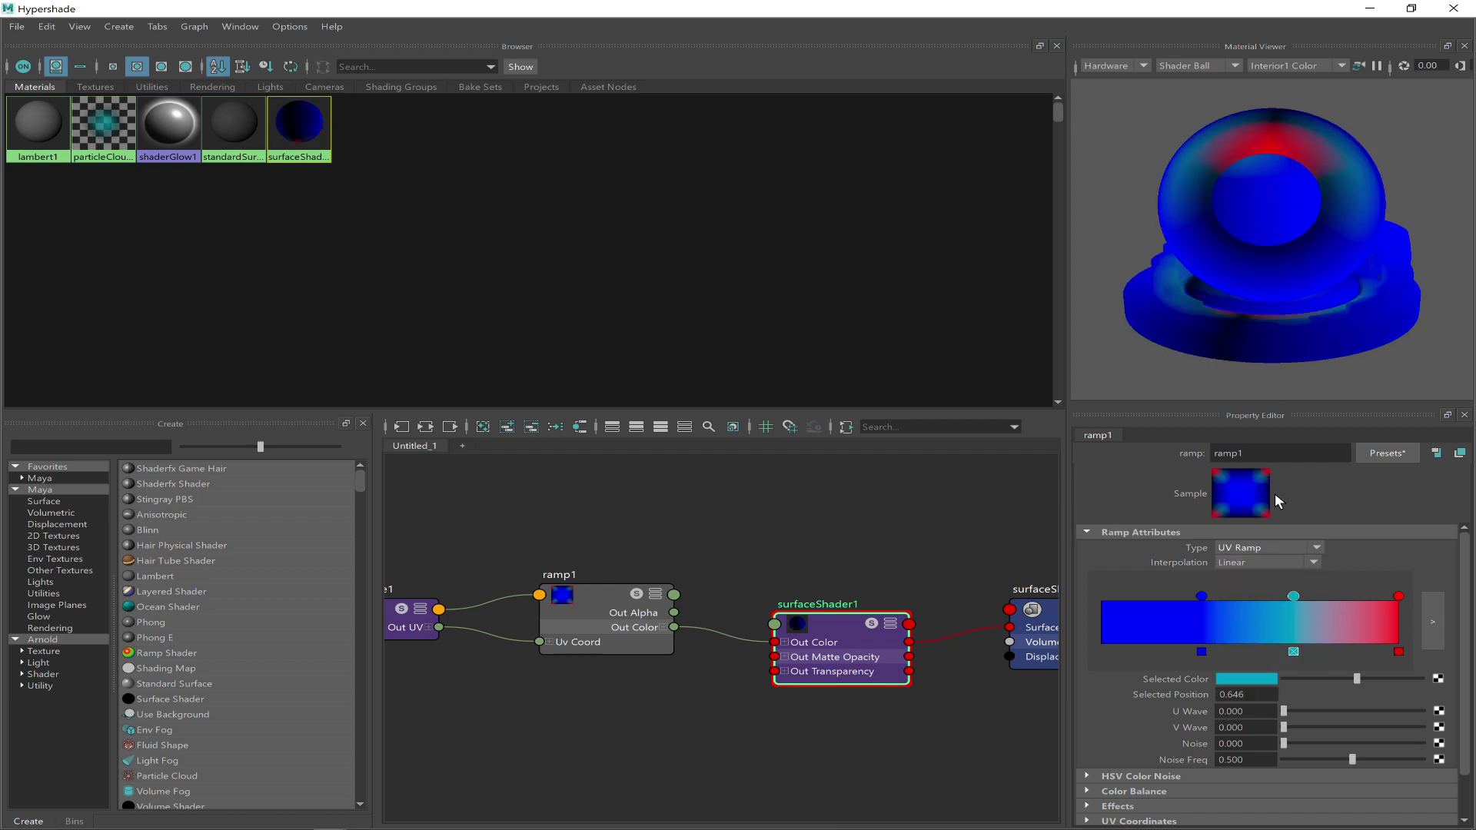
pyautogui.click(1256, 545)
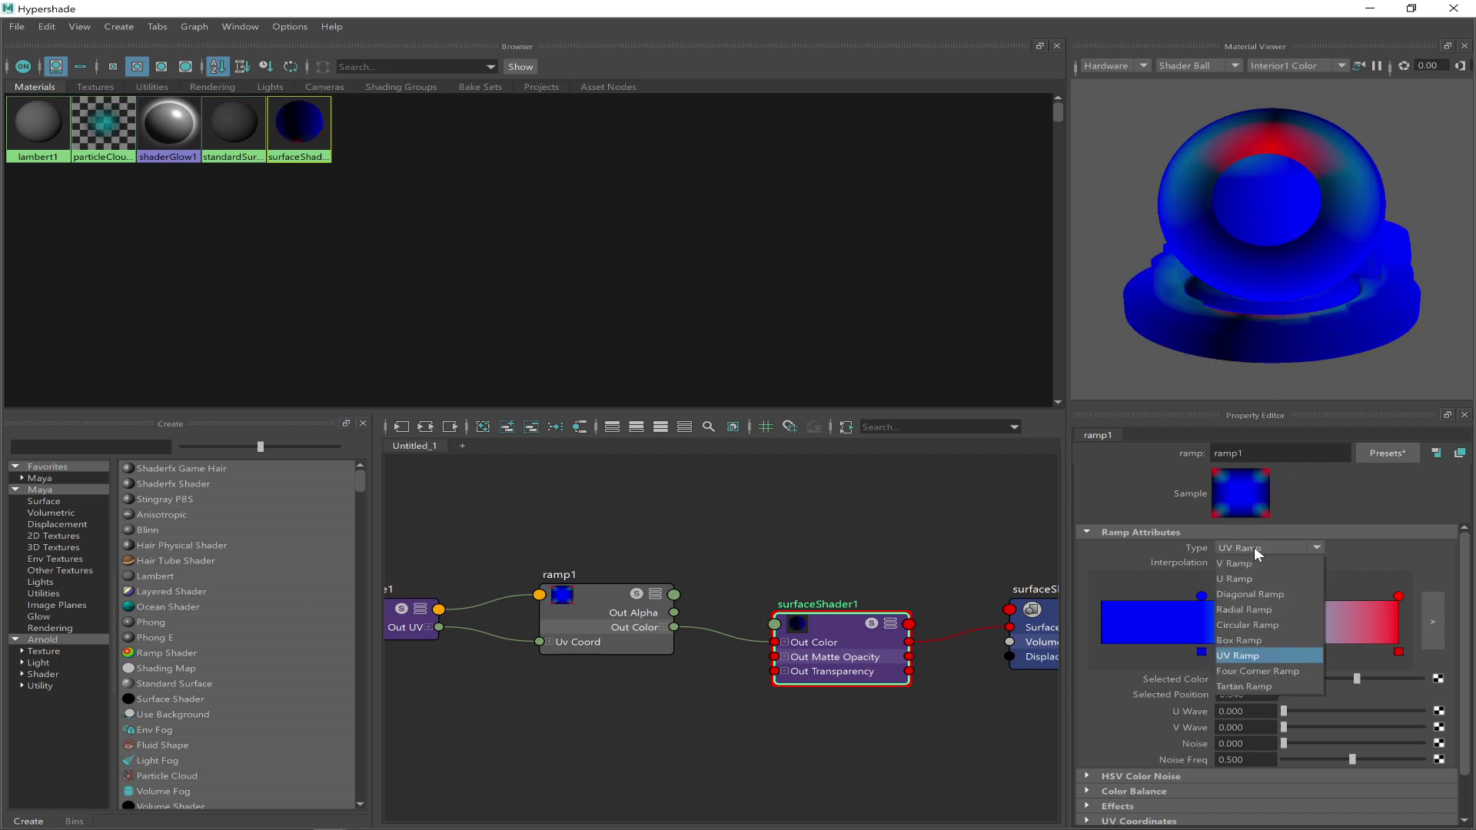
pyautogui.click(1267, 687)
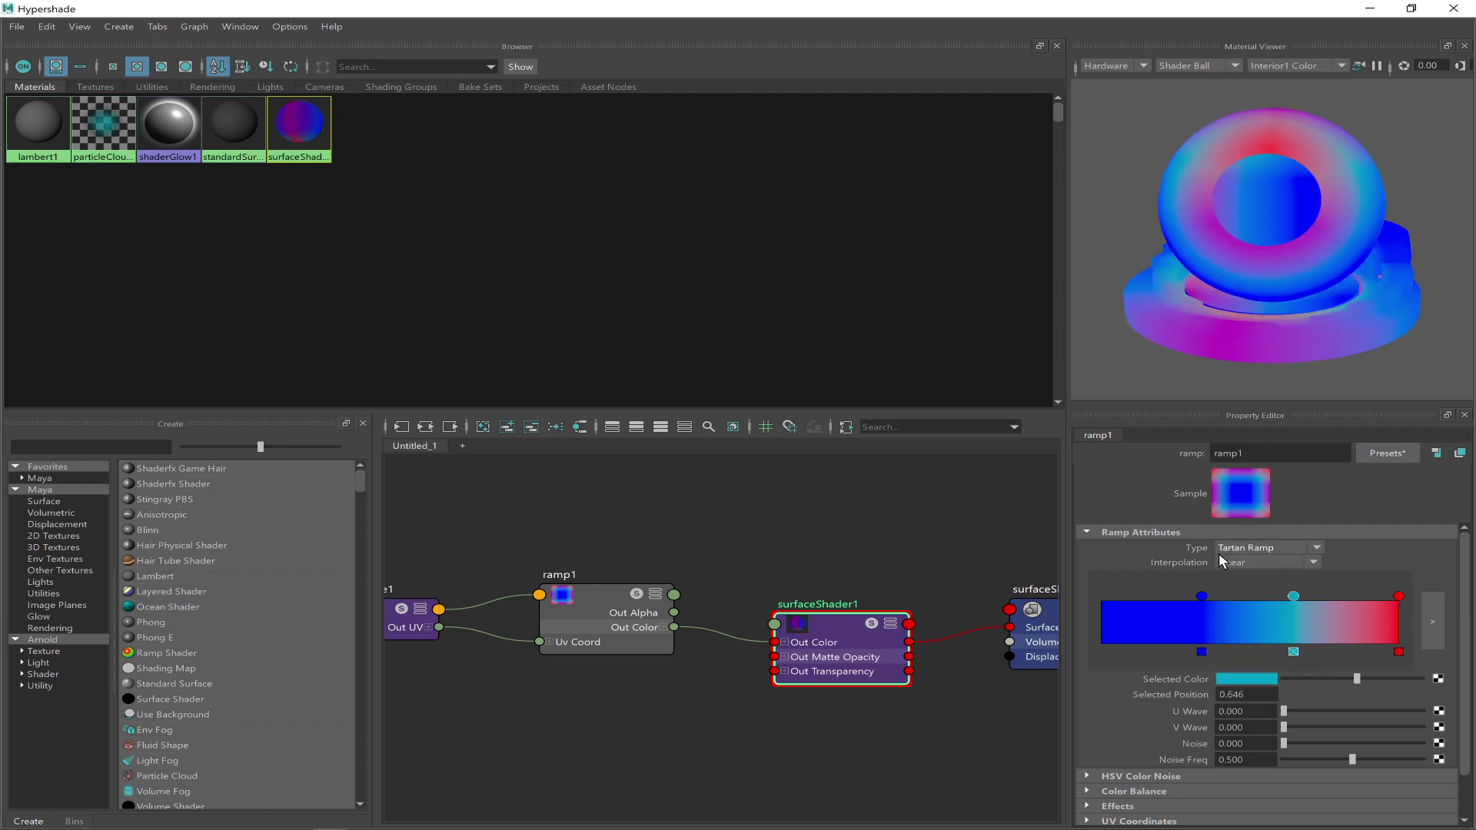
pyautogui.click(1304, 546)
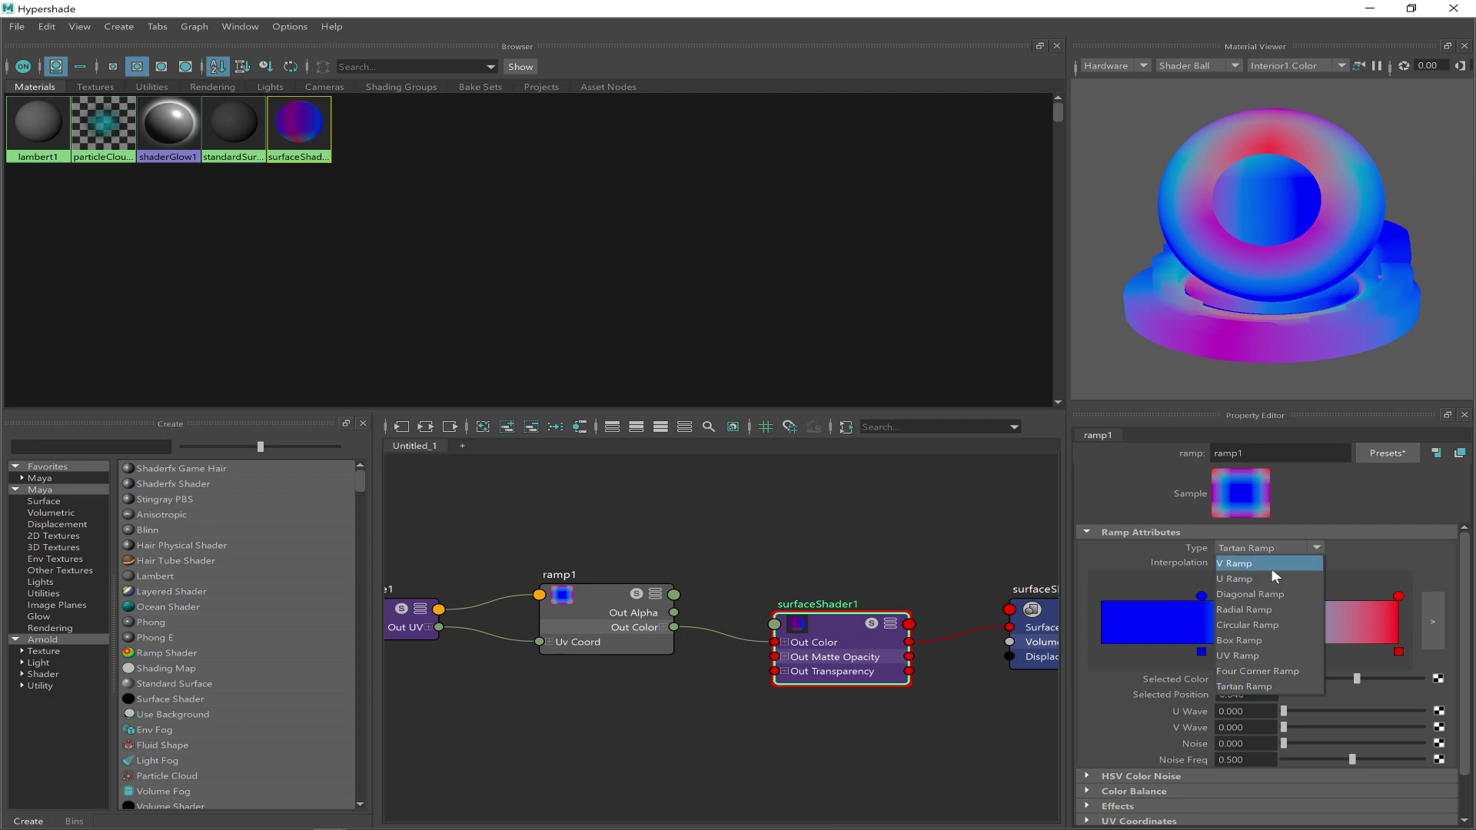
pyautogui.click(1264, 596)
pyautogui.click(1267, 547)
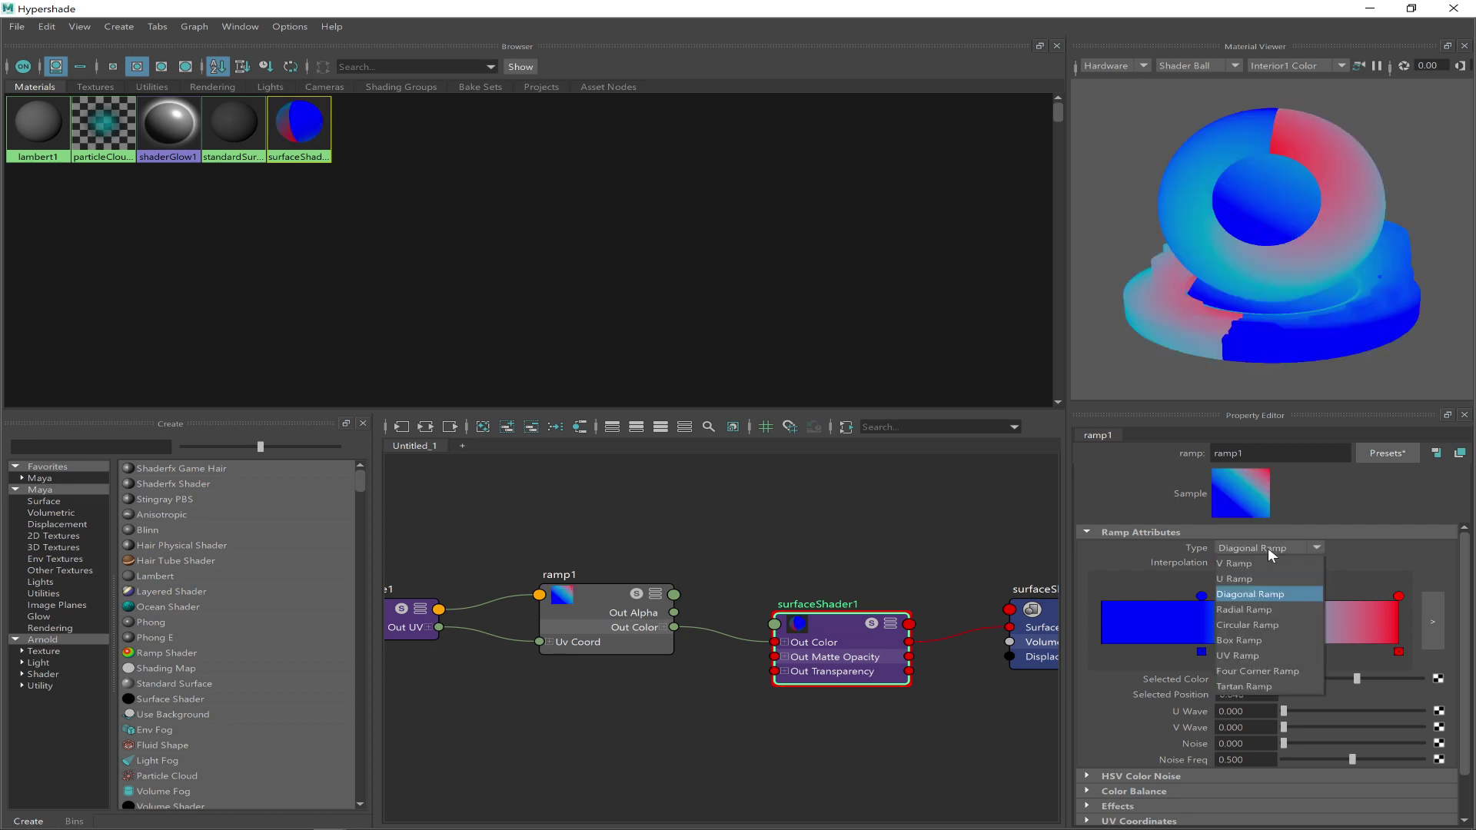
pyautogui.click(1264, 563)
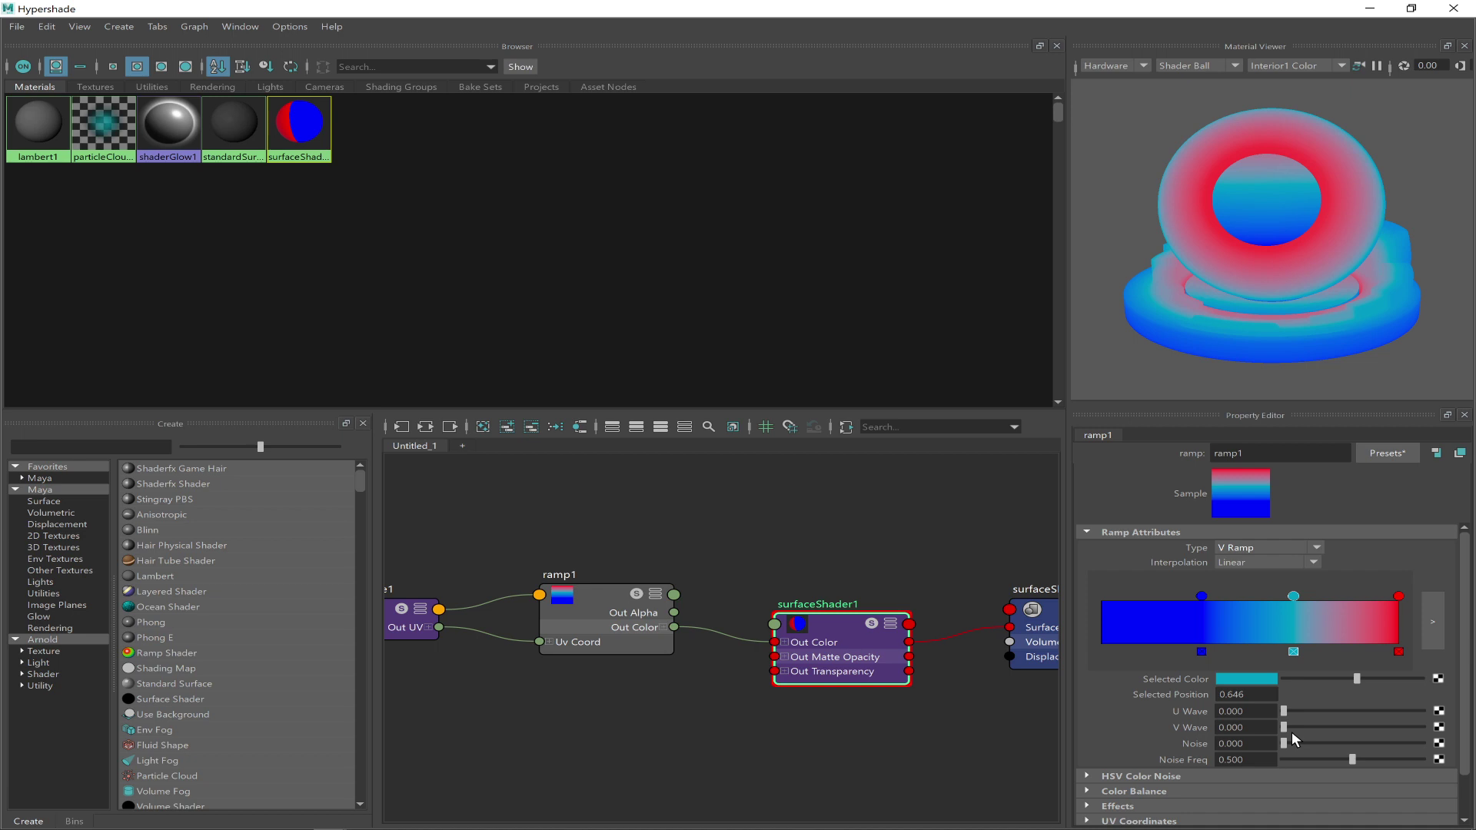
# Compare the None and Linear interpolation modes on the ramp and leave the interpolation set to None
pyautogui.click(1313, 565)
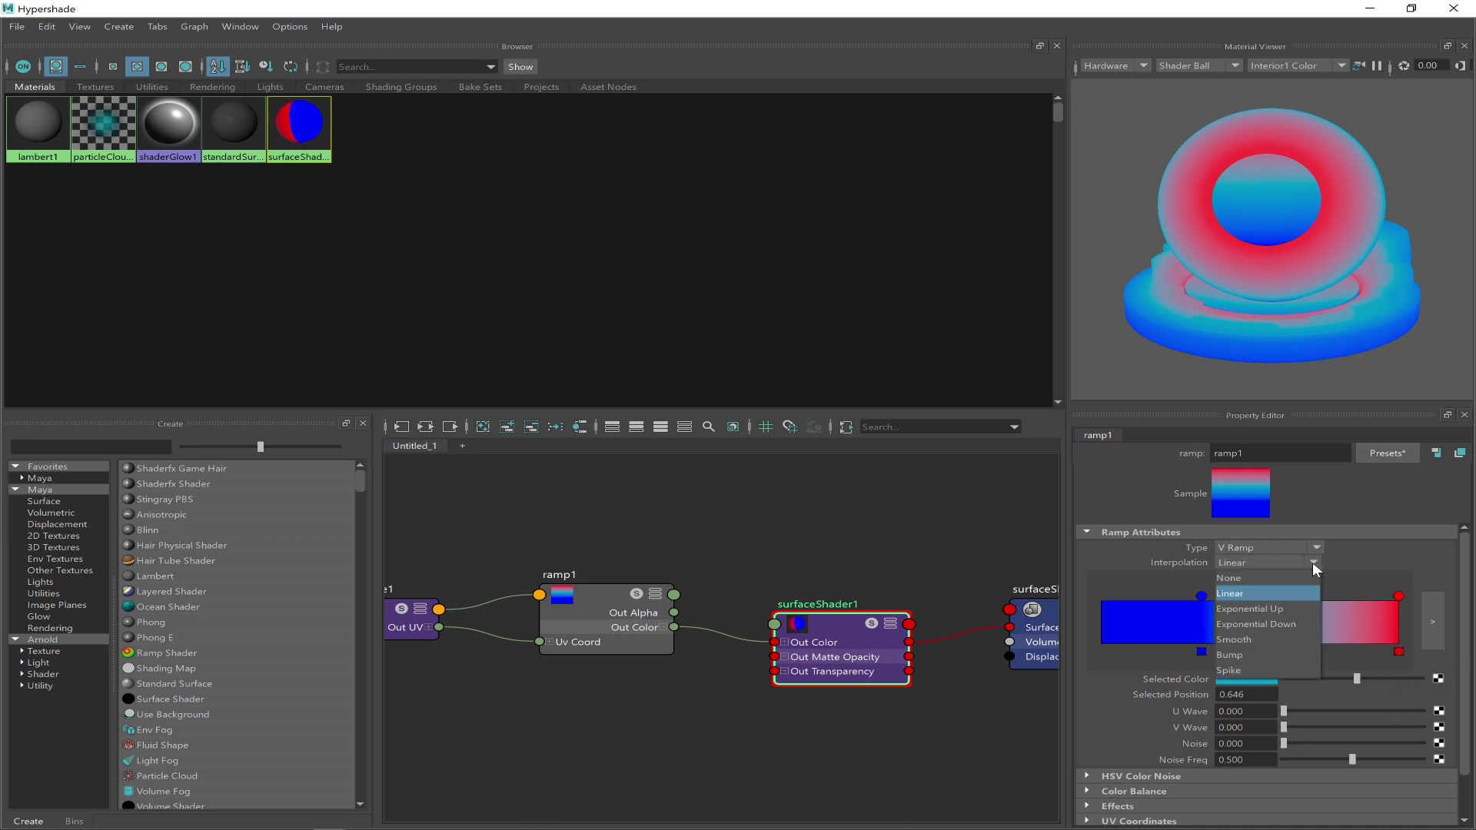
pyautogui.click(1241, 578)
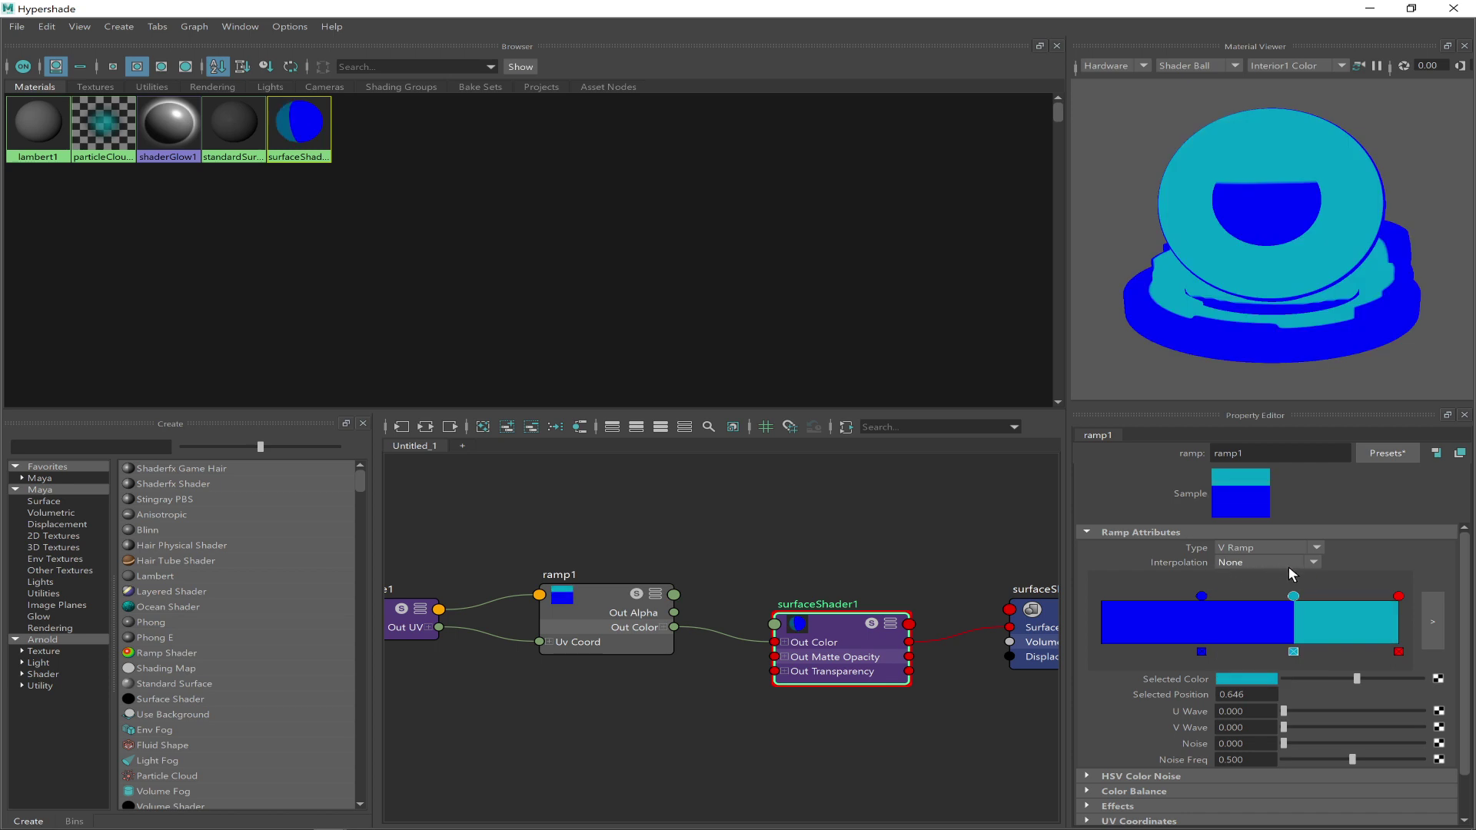
pyautogui.click(1261, 561)
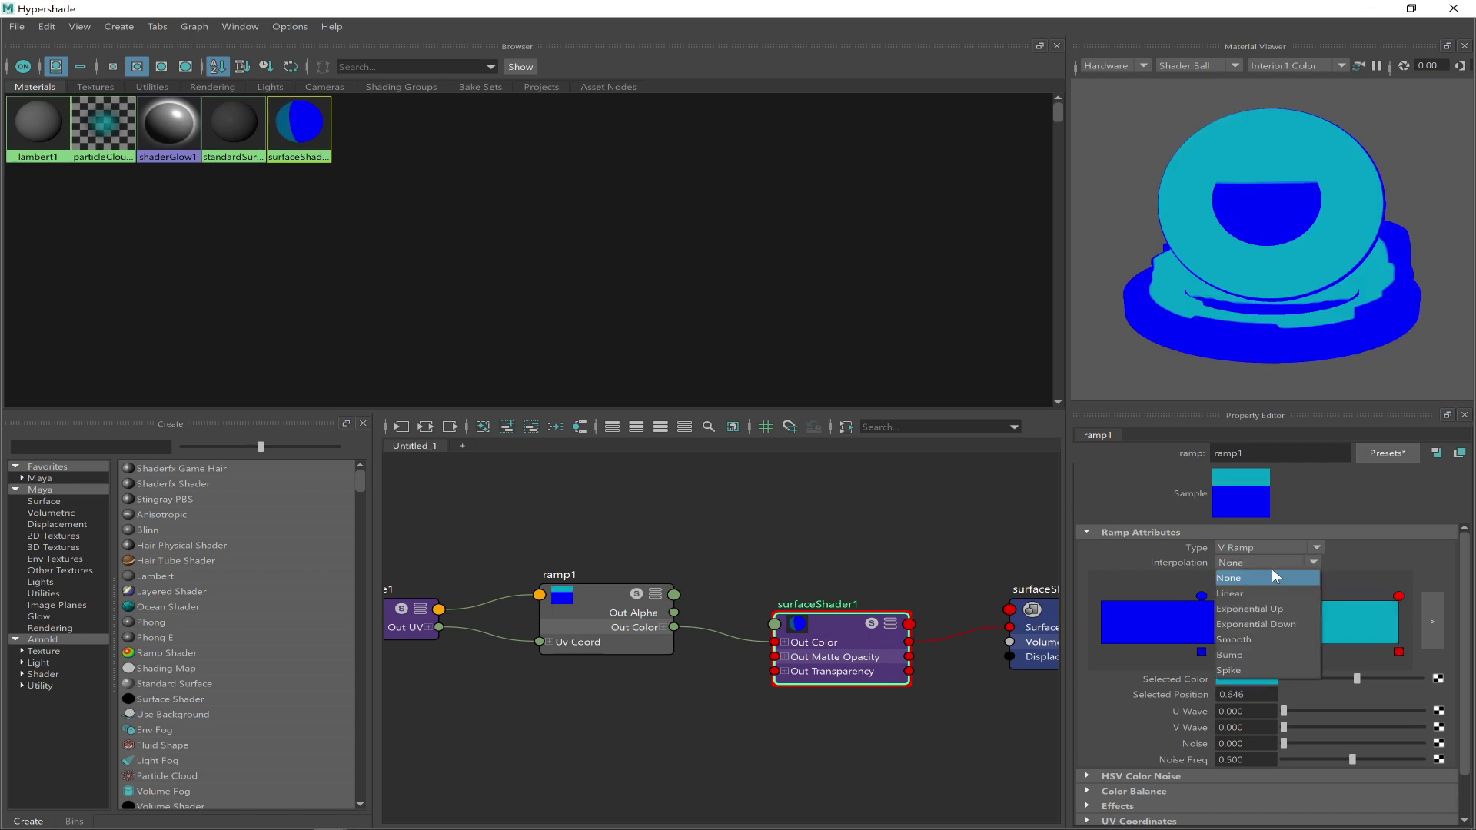
pyautogui.click(1250, 587)
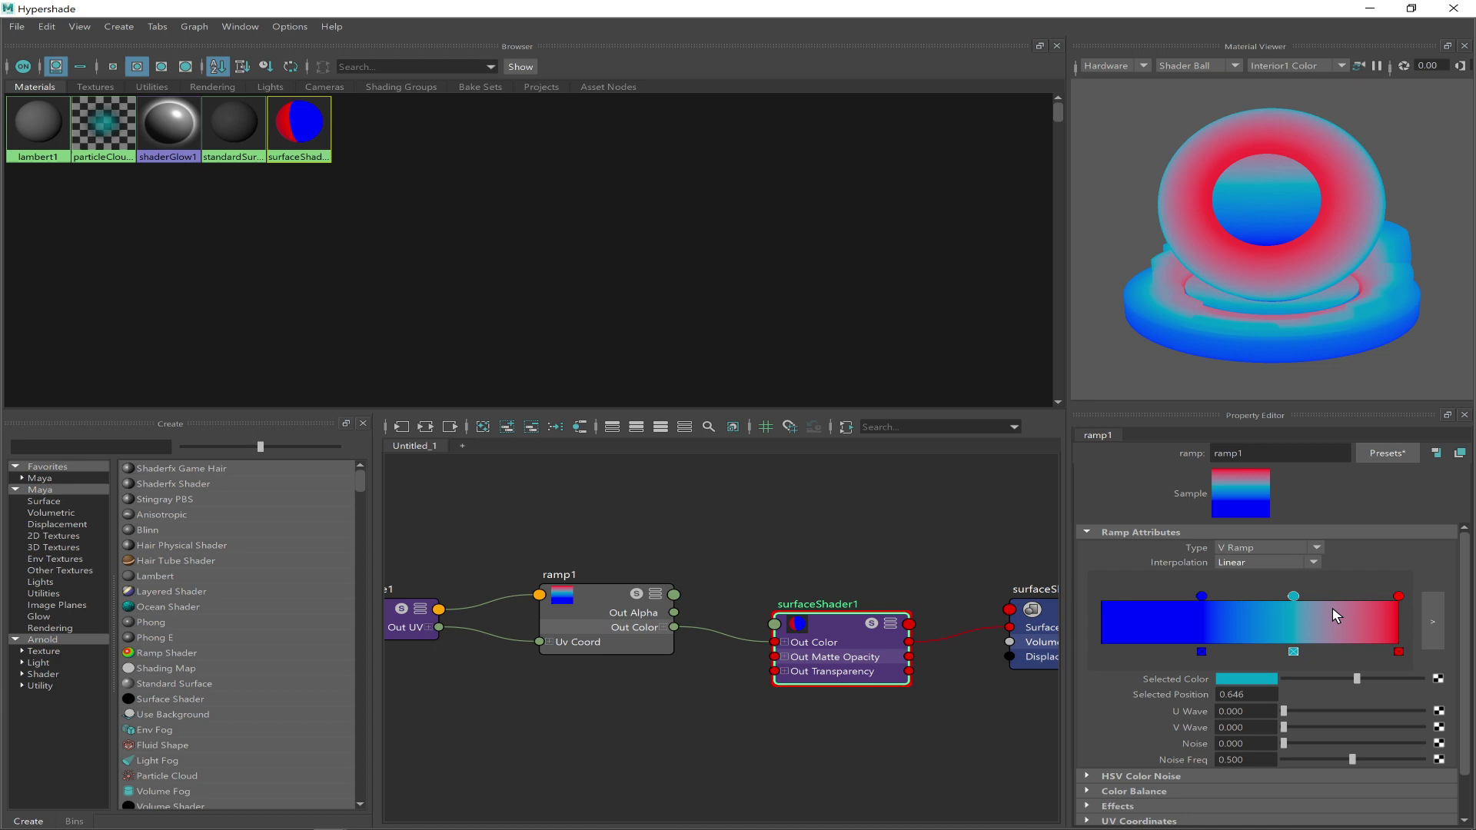
pyautogui.click(1247, 567)
pyautogui.click(1230, 577)
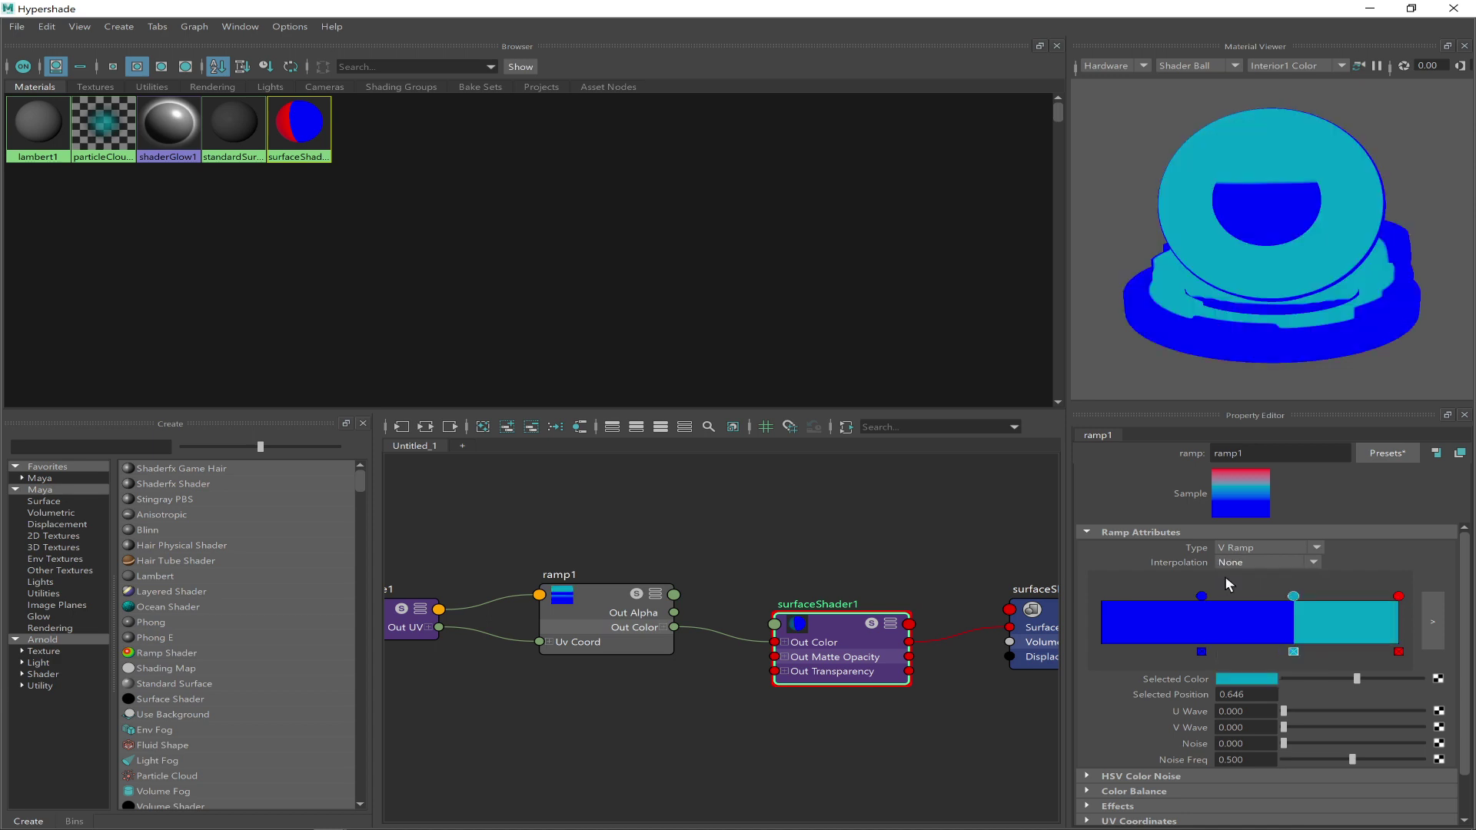
# Move the ramp's blue stop to about 0.110, the cyan stop to about 0.440 and the red stop to roughly three quarters along
pyautogui.moveTo(1203, 595); pyautogui.dragTo(1135, 595)
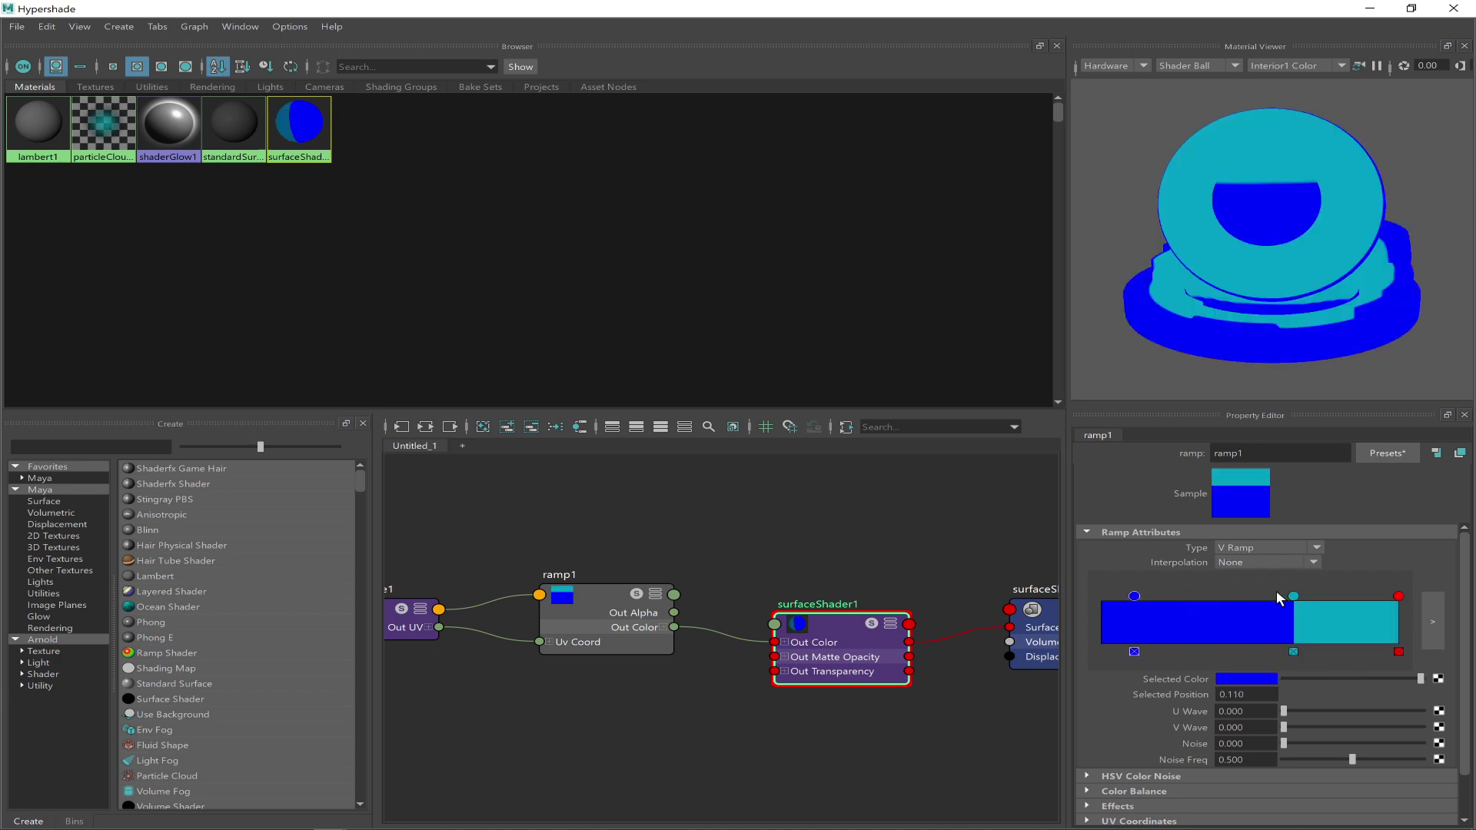
pyautogui.moveTo(1294, 596); pyautogui.dragTo(1264, 596)
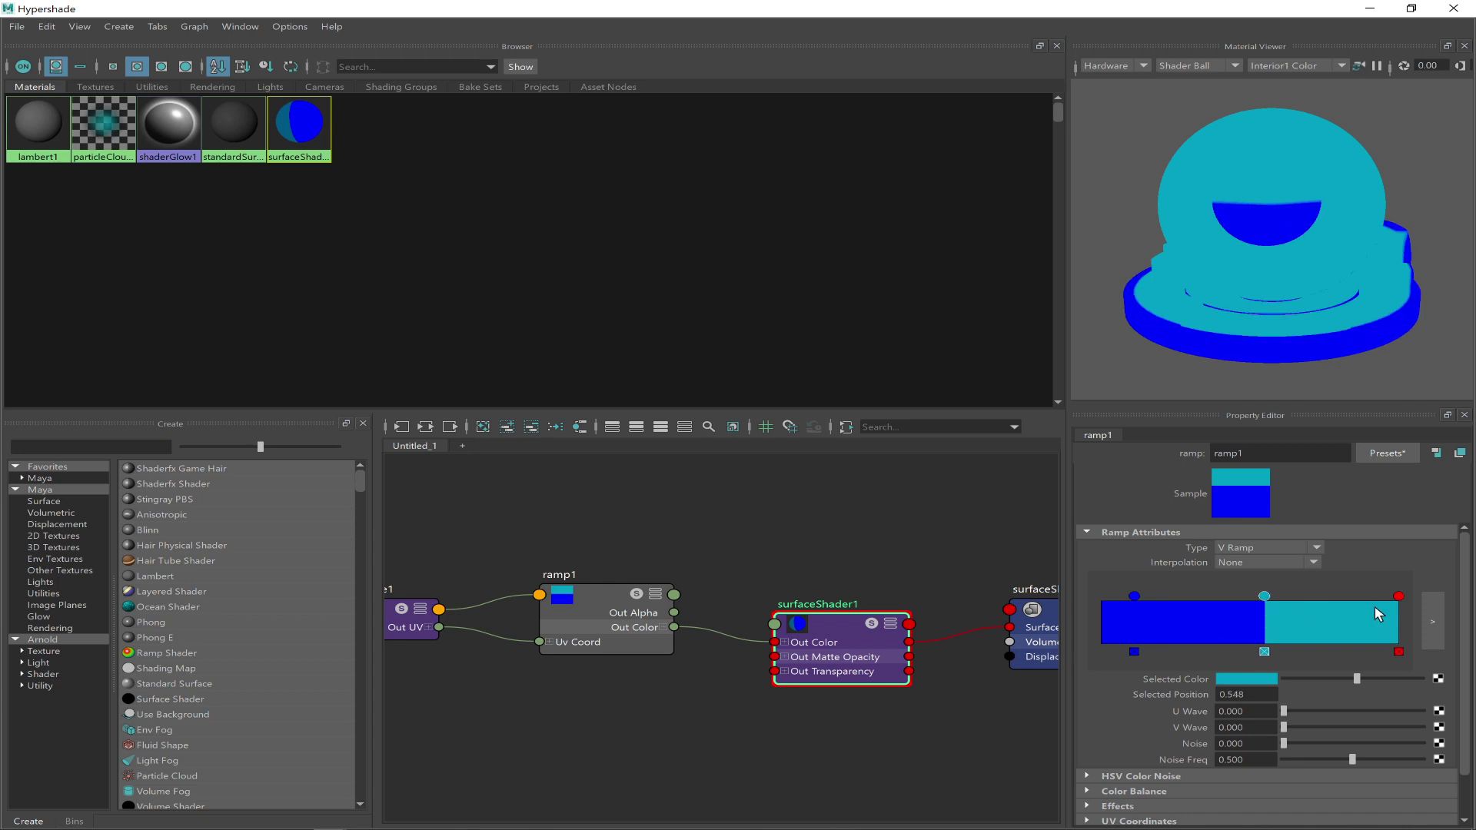
pyautogui.moveTo(1399, 597); pyautogui.dragTo(1232, 599)
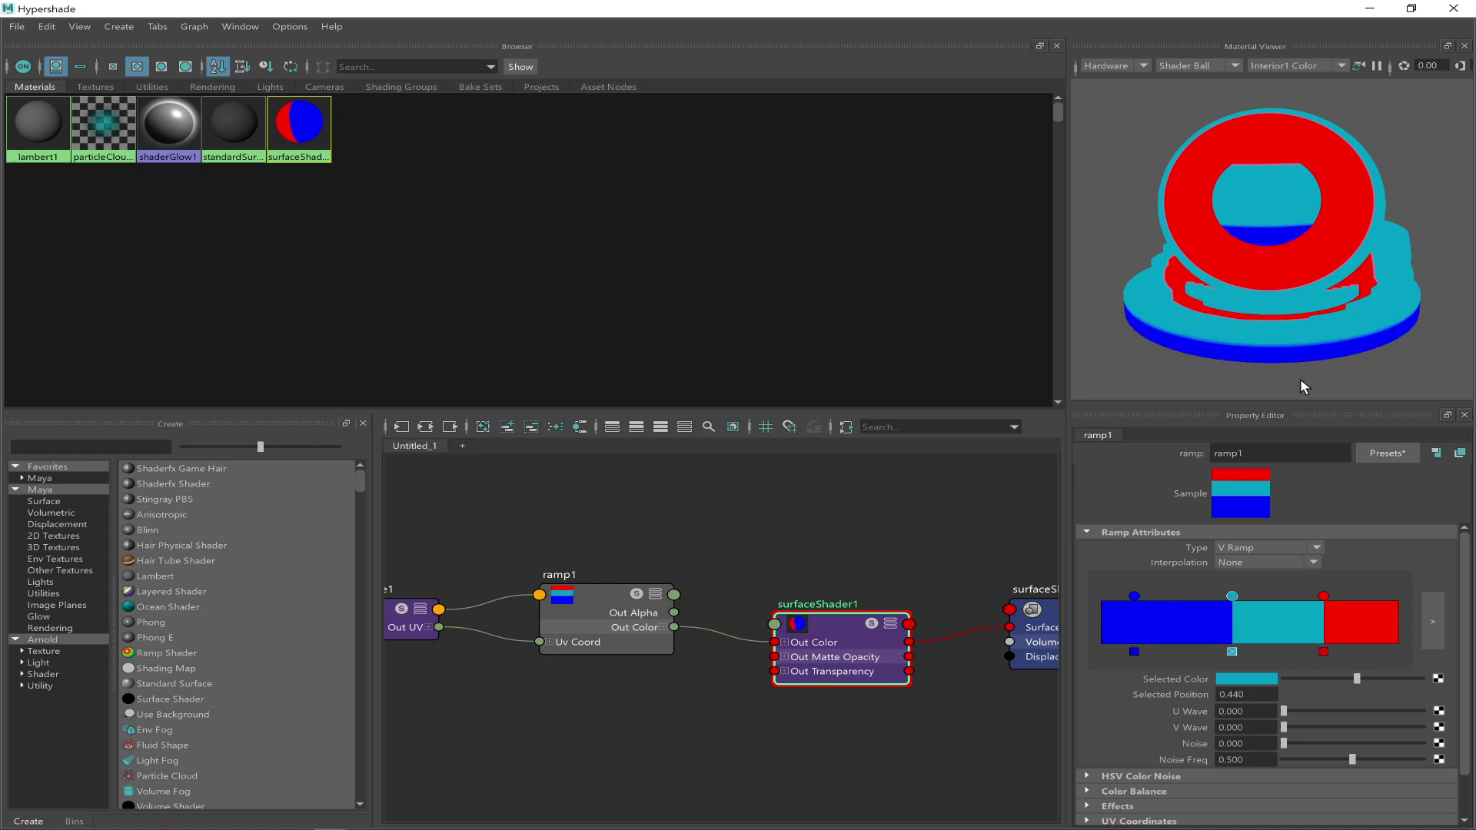
# Uncover the scene, assign surfaceShader1 to the sphere and minimise the Hypershade window
pyautogui.moveTo(1134, 10); pyautogui.dragTo(1269, 534)
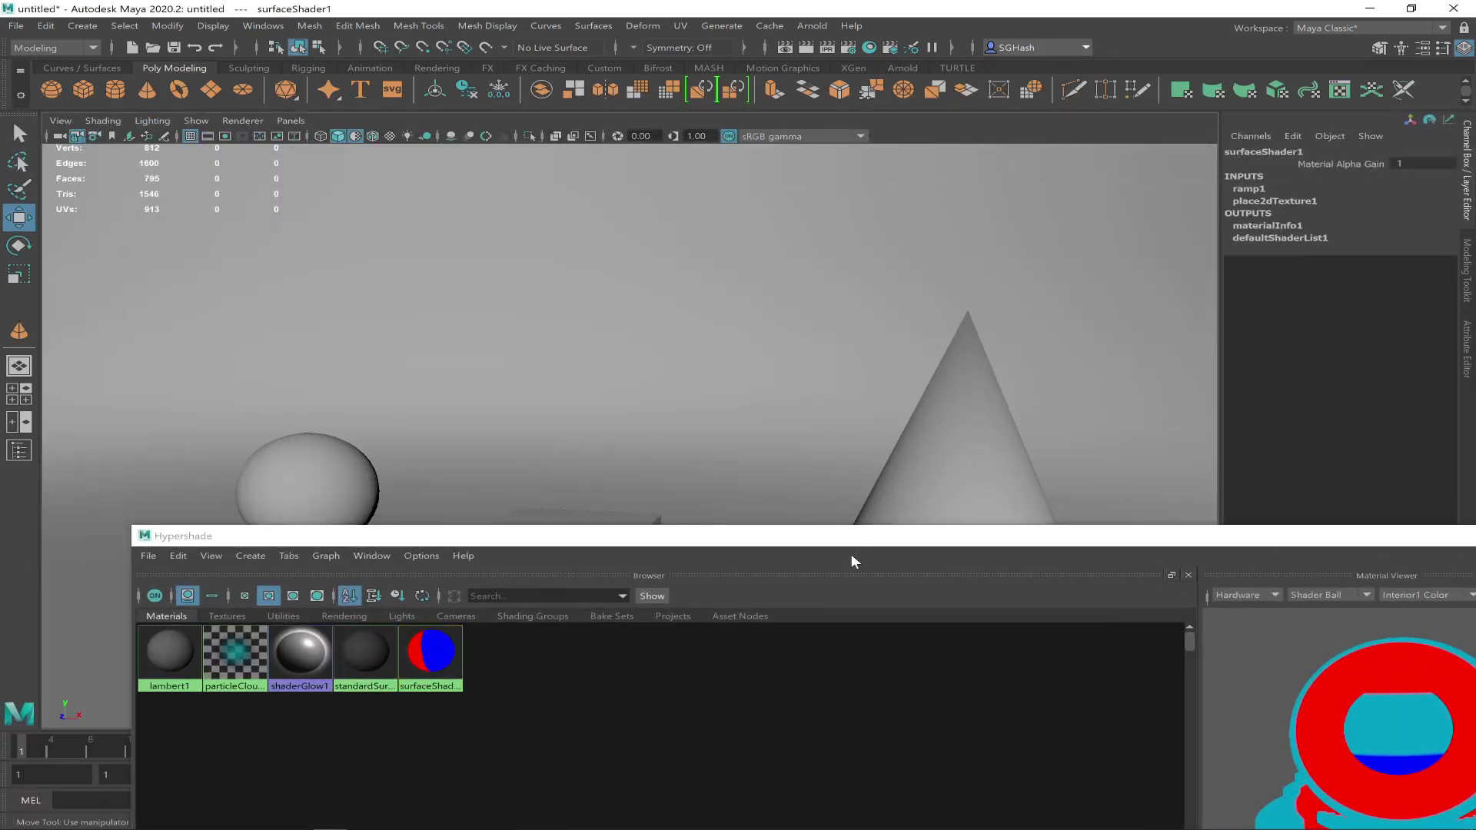
pyautogui.click(915, 492)
pyautogui.click(326, 515)
pyautogui.rightClick(429, 640)
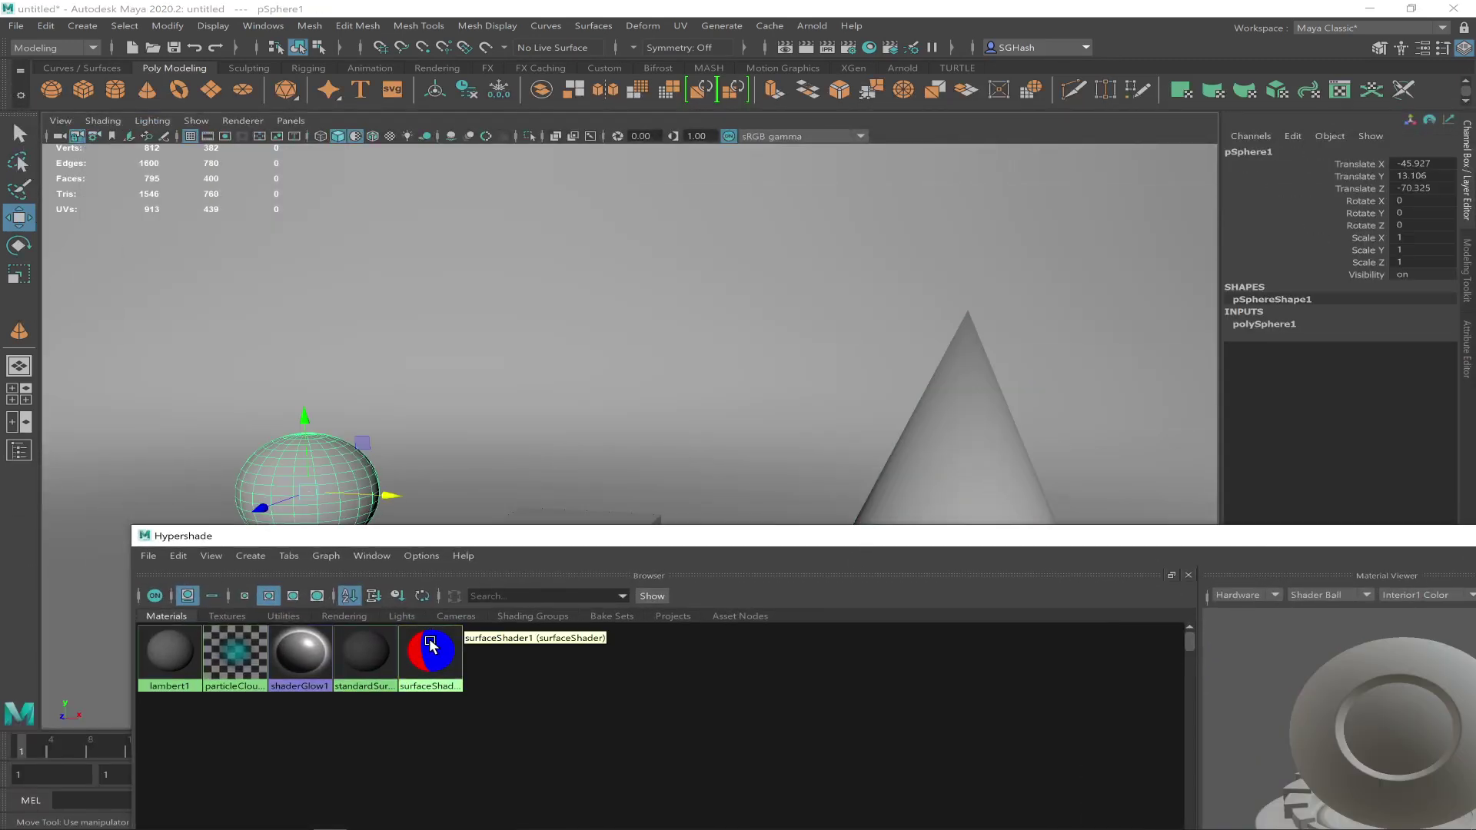
pyautogui.moveTo(430, 629); pyautogui.dragTo(423, 583, button='right')
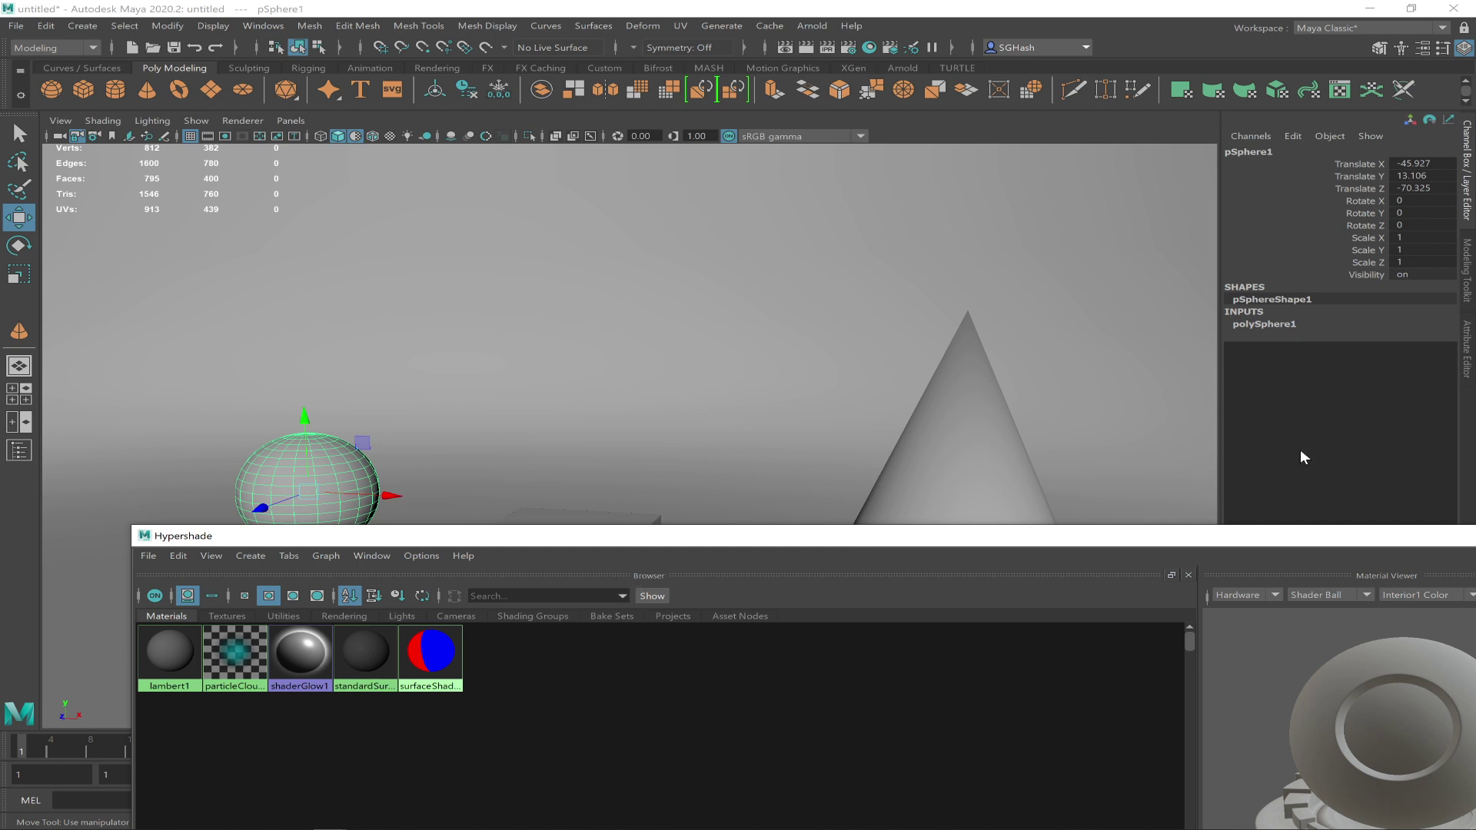
pyautogui.moveTo(1234, 542); pyautogui.dragTo(1015, 520)
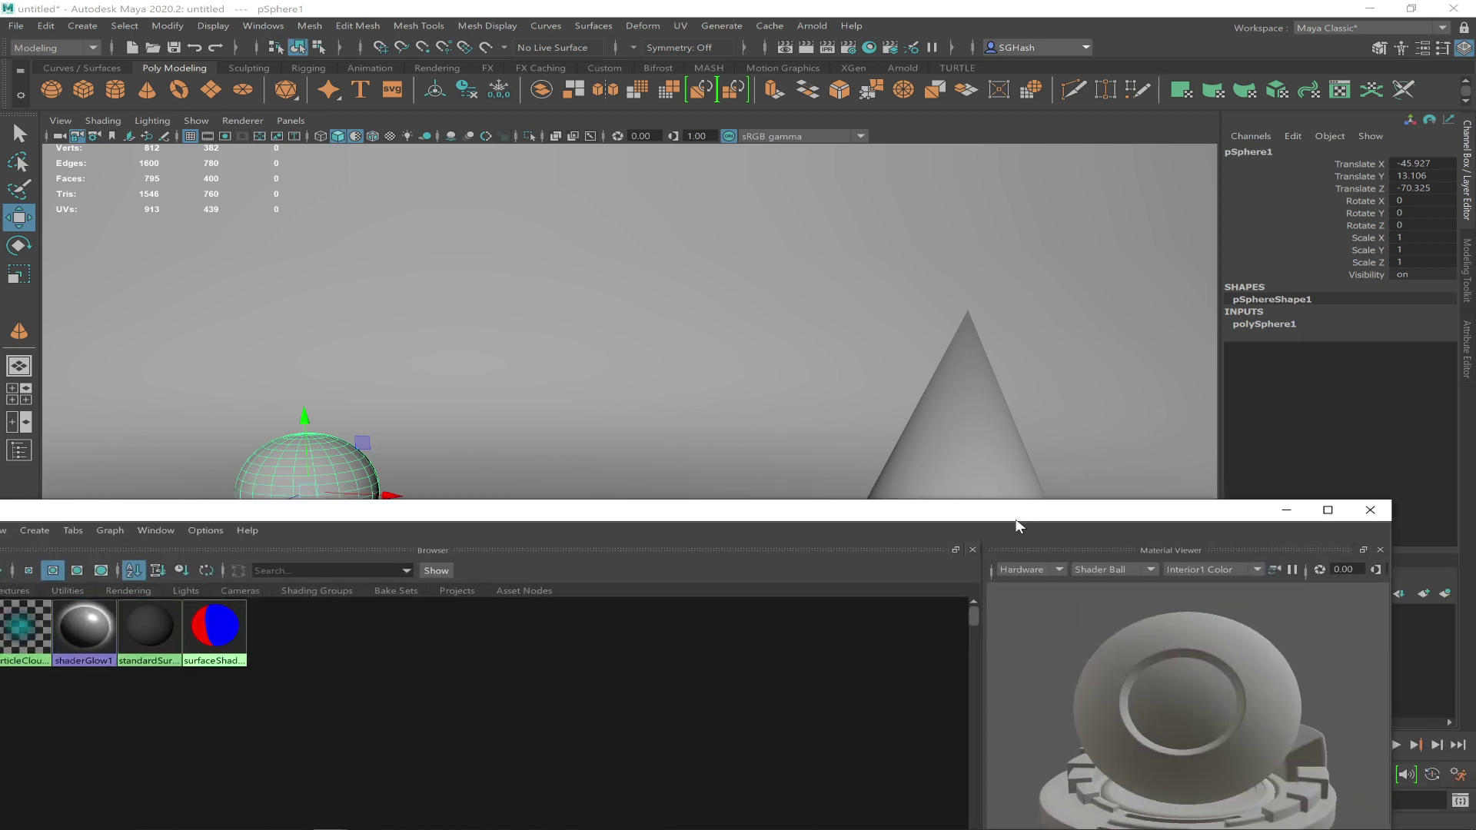
pyautogui.click(1286, 512)
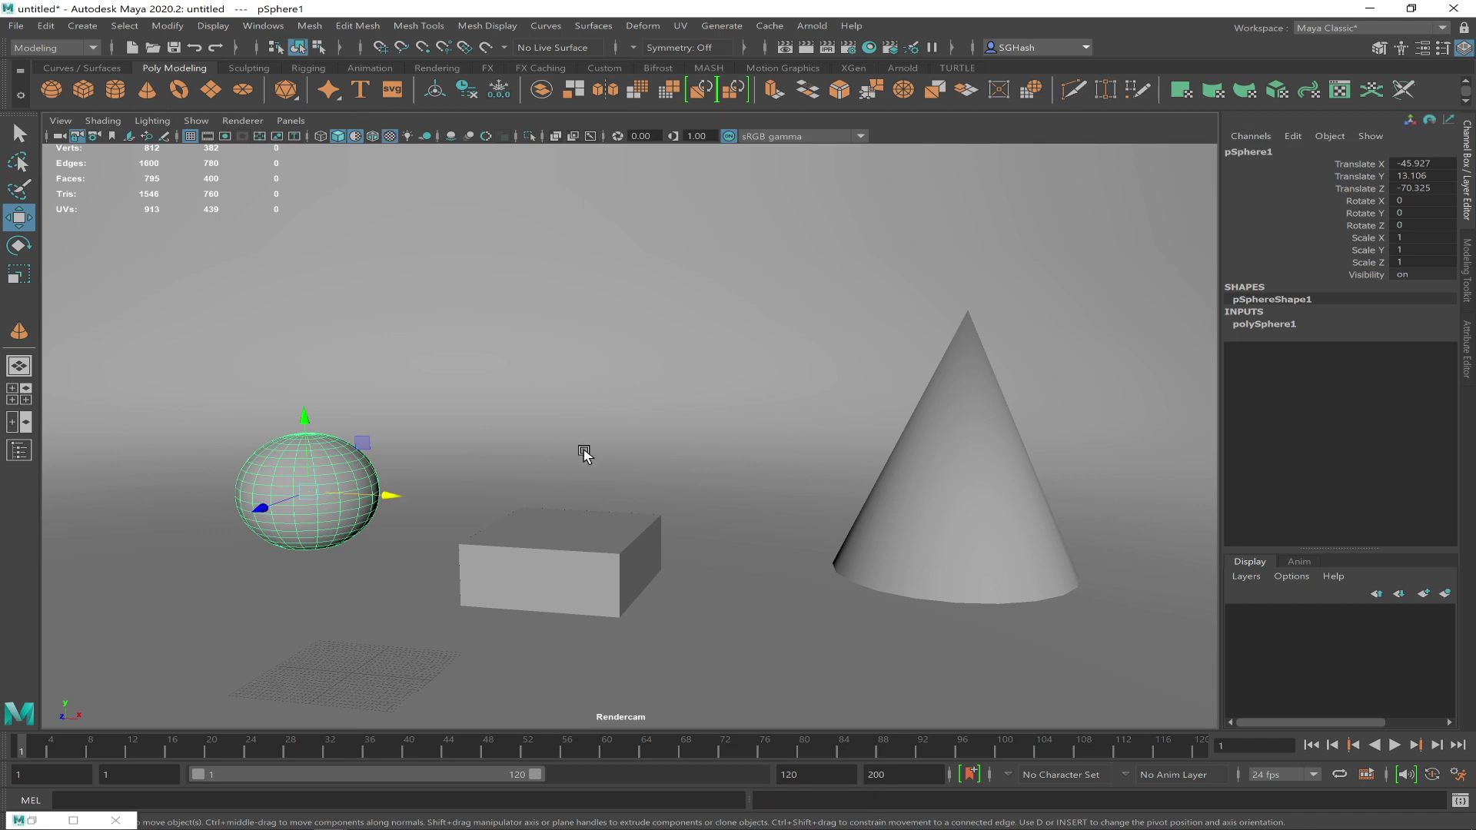
# Switch to the browser's stream chat to check it, and return to Maya
pyautogui.click(296, 484)
pyautogui.hotkey('alt', 'Tab')
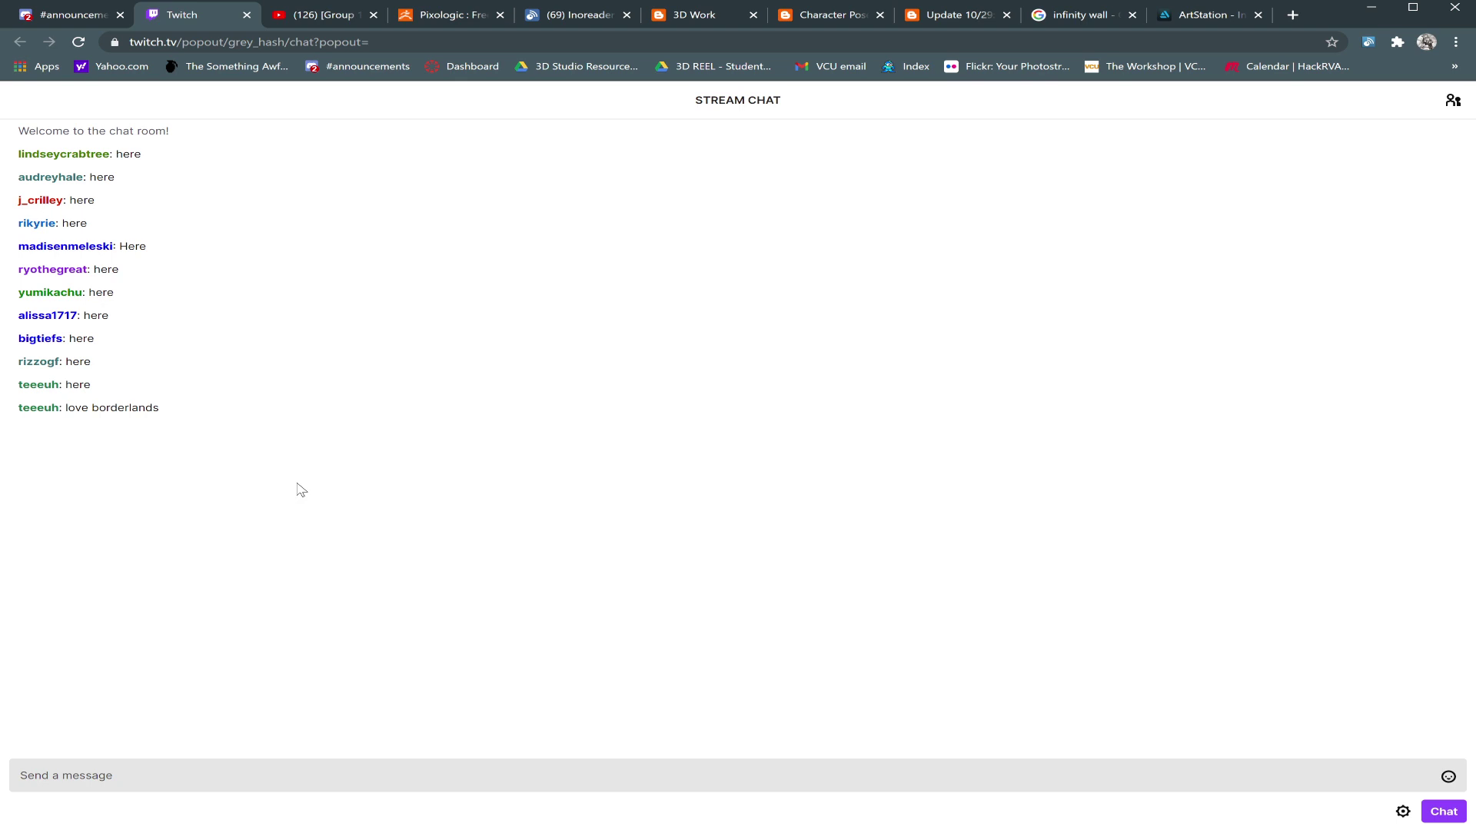
pyautogui.click(1372, 9)
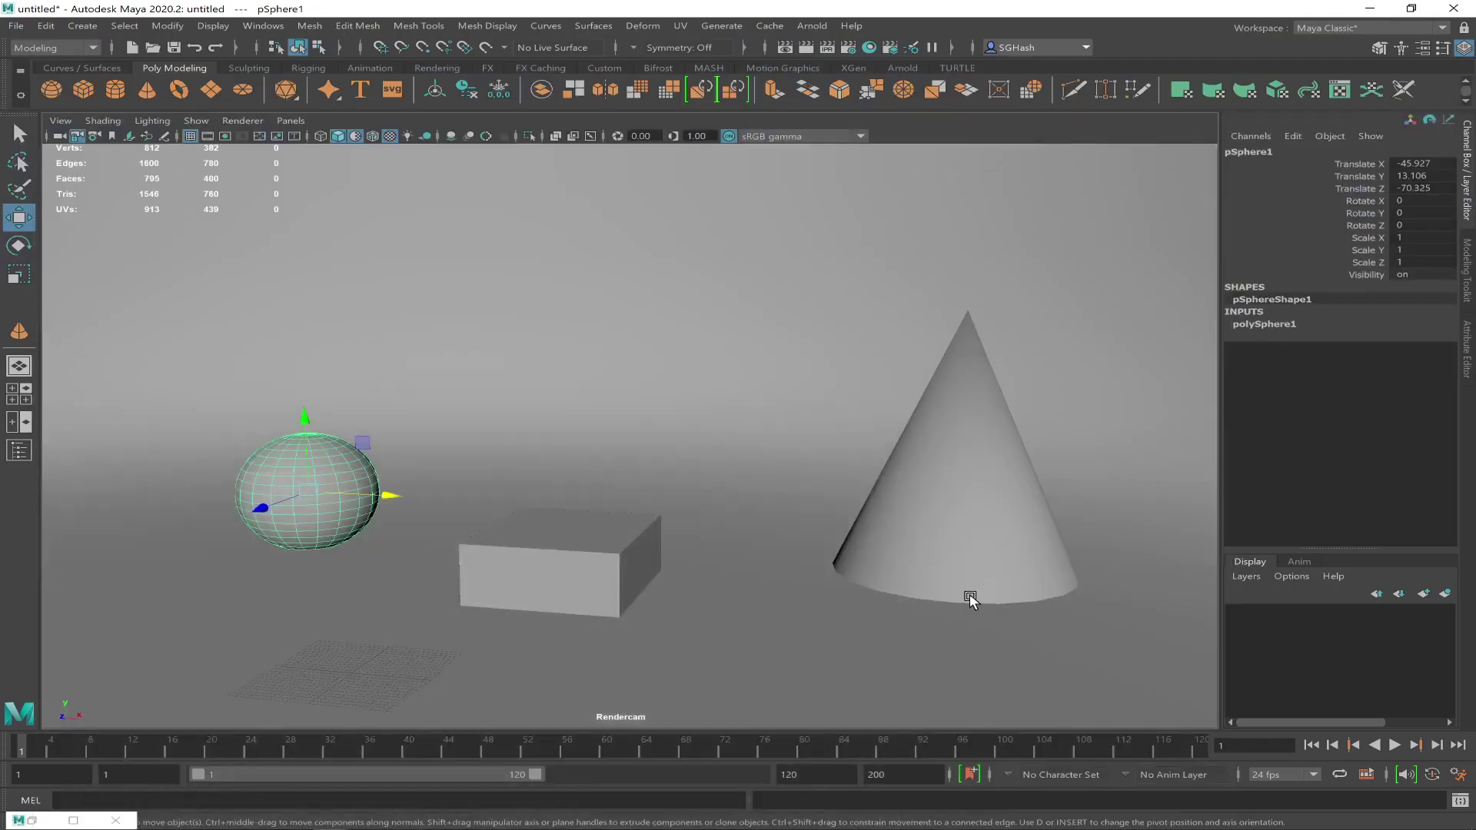
# Restore the Hypershade, place it beside the sphere and apply surfaceShader1 to the sphere again
pyautogui.click(33, 819)
pyautogui.moveTo(666, 515); pyautogui.dragTo(1105, 191)
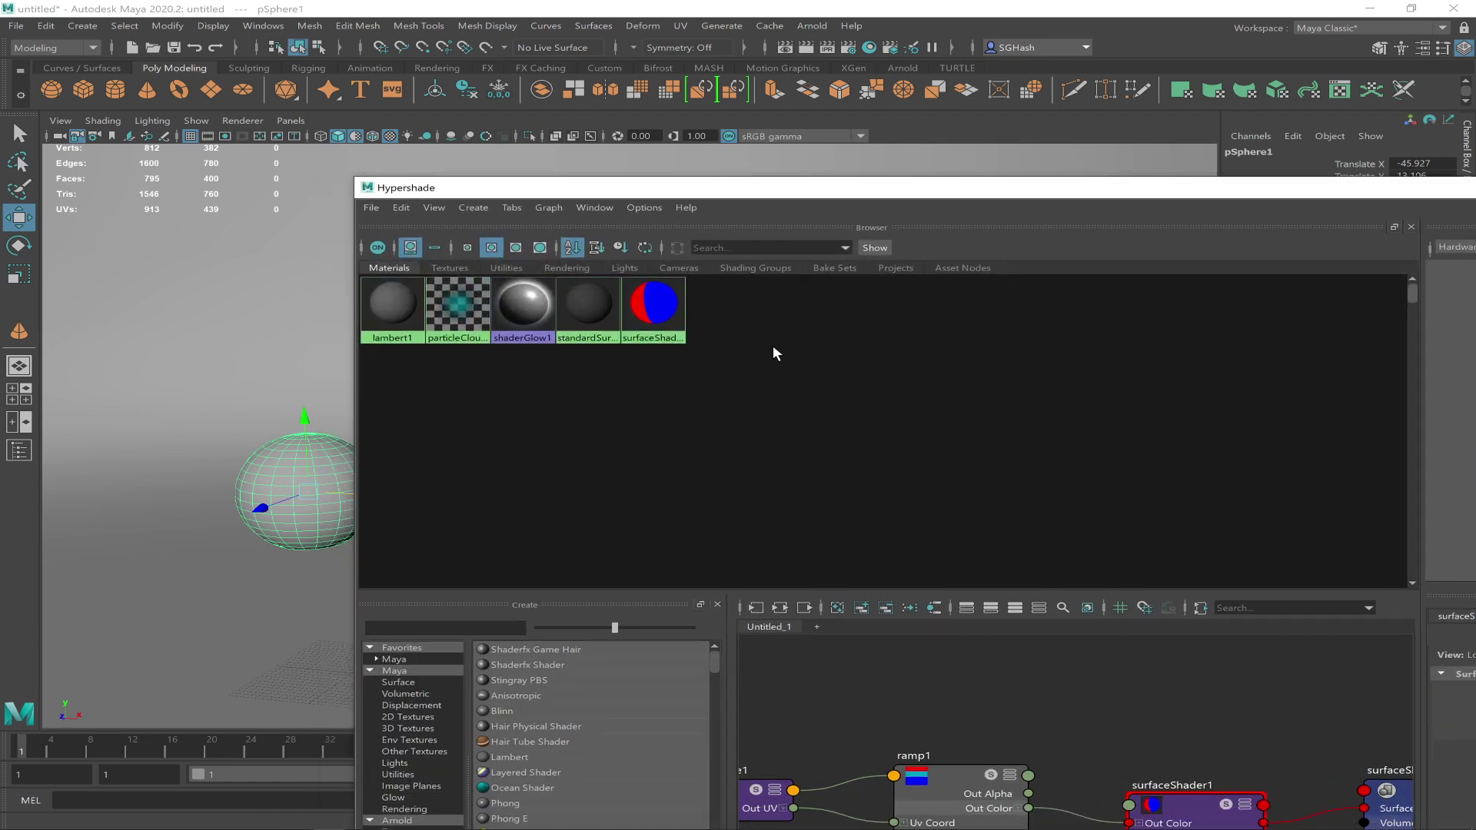
pyautogui.click(677, 315)
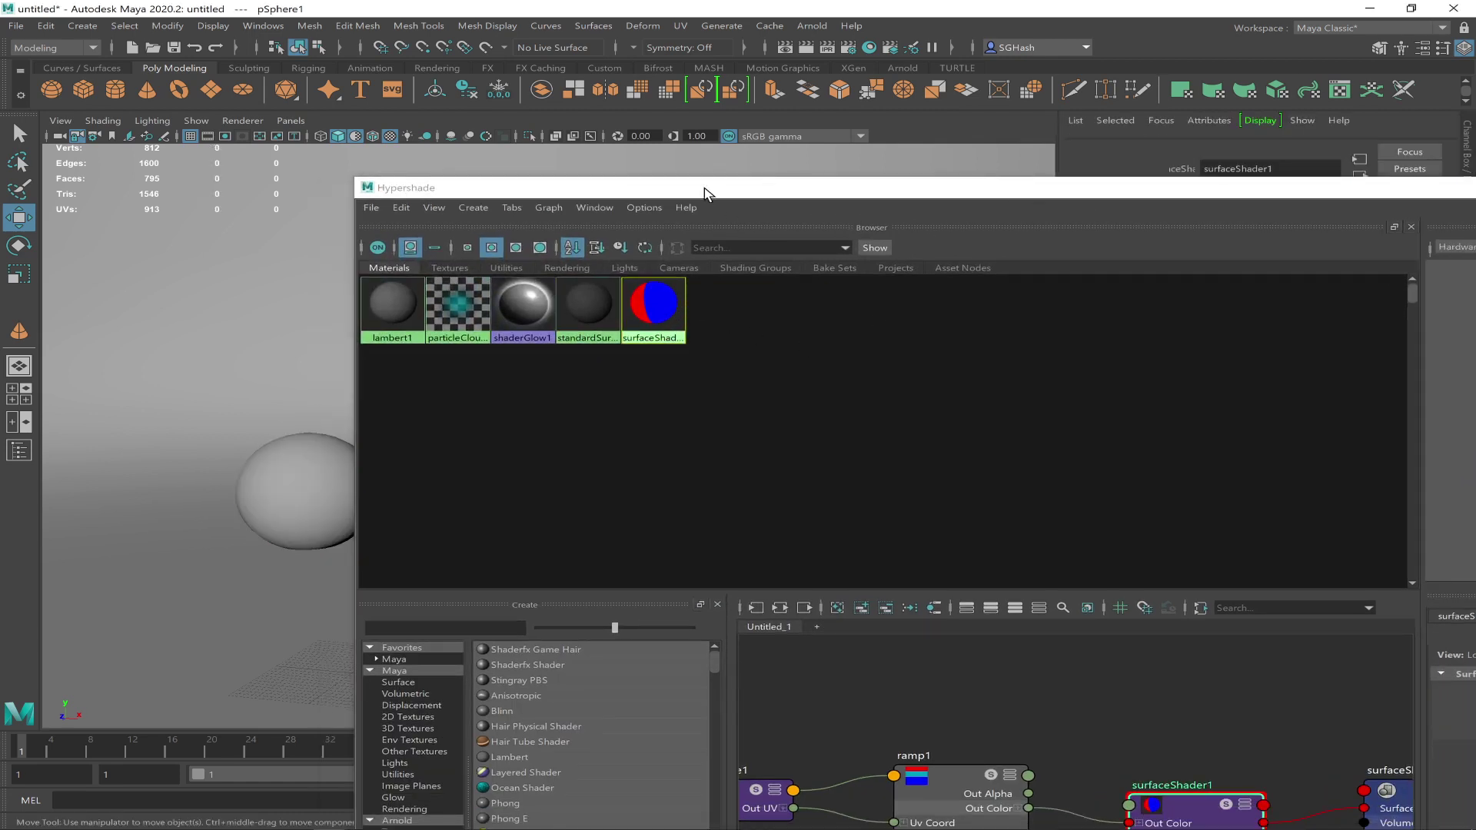
pyautogui.moveTo(711, 188); pyautogui.dragTo(893, 220)
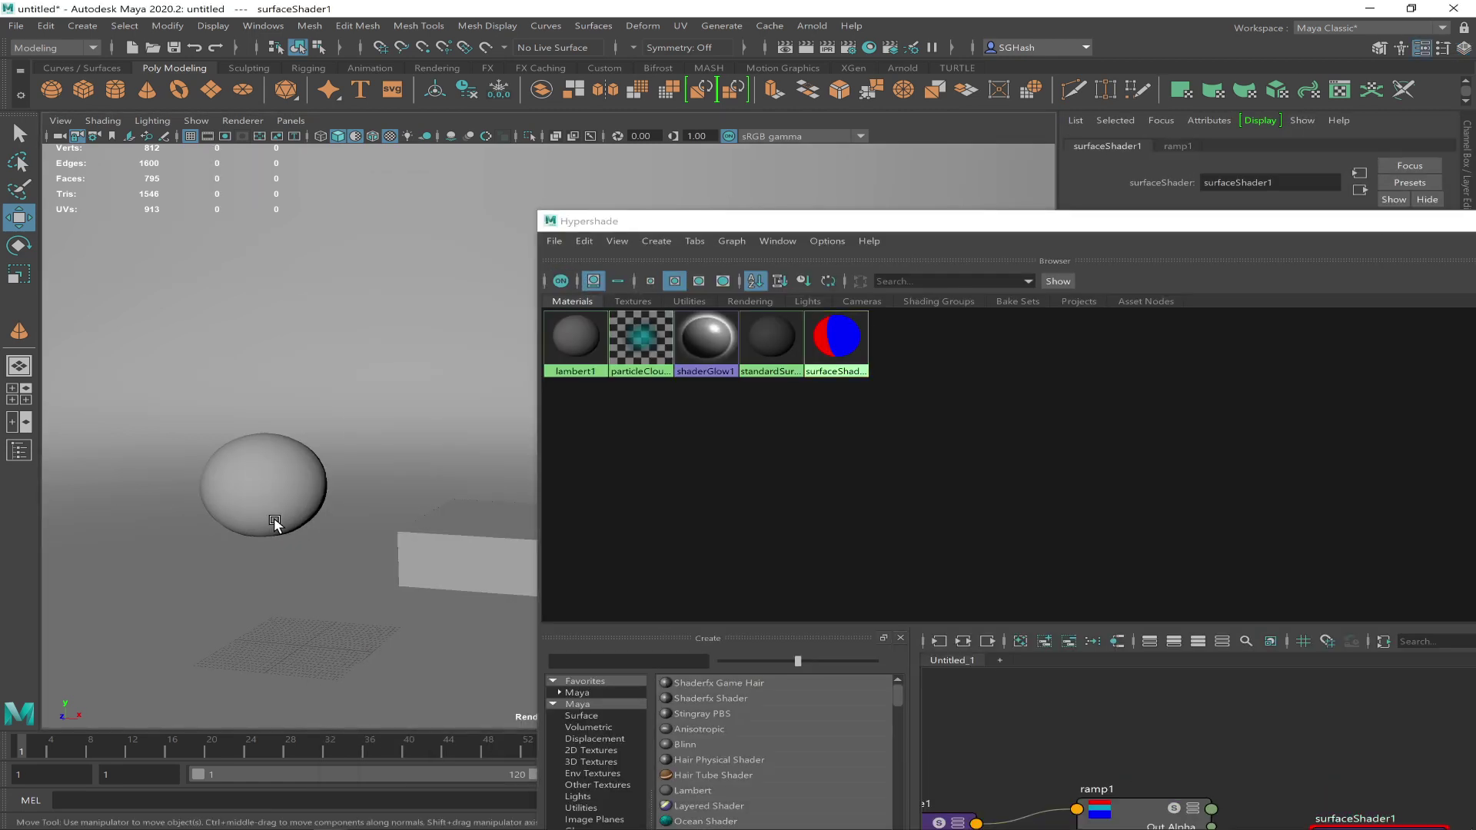
pyautogui.click(231, 511)
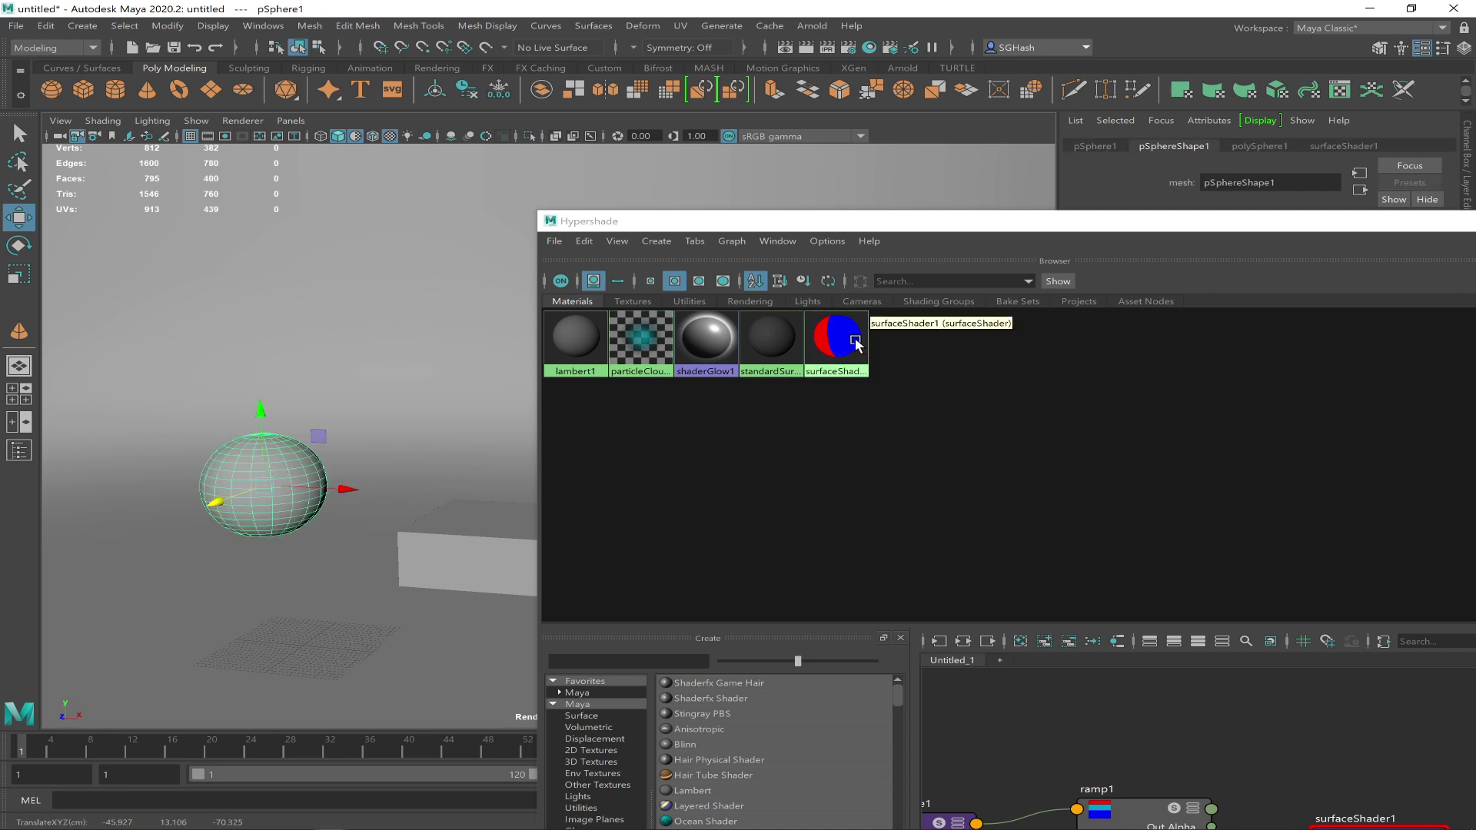
pyautogui.moveTo(856, 341); pyautogui.dragTo(820, 297, button='right')
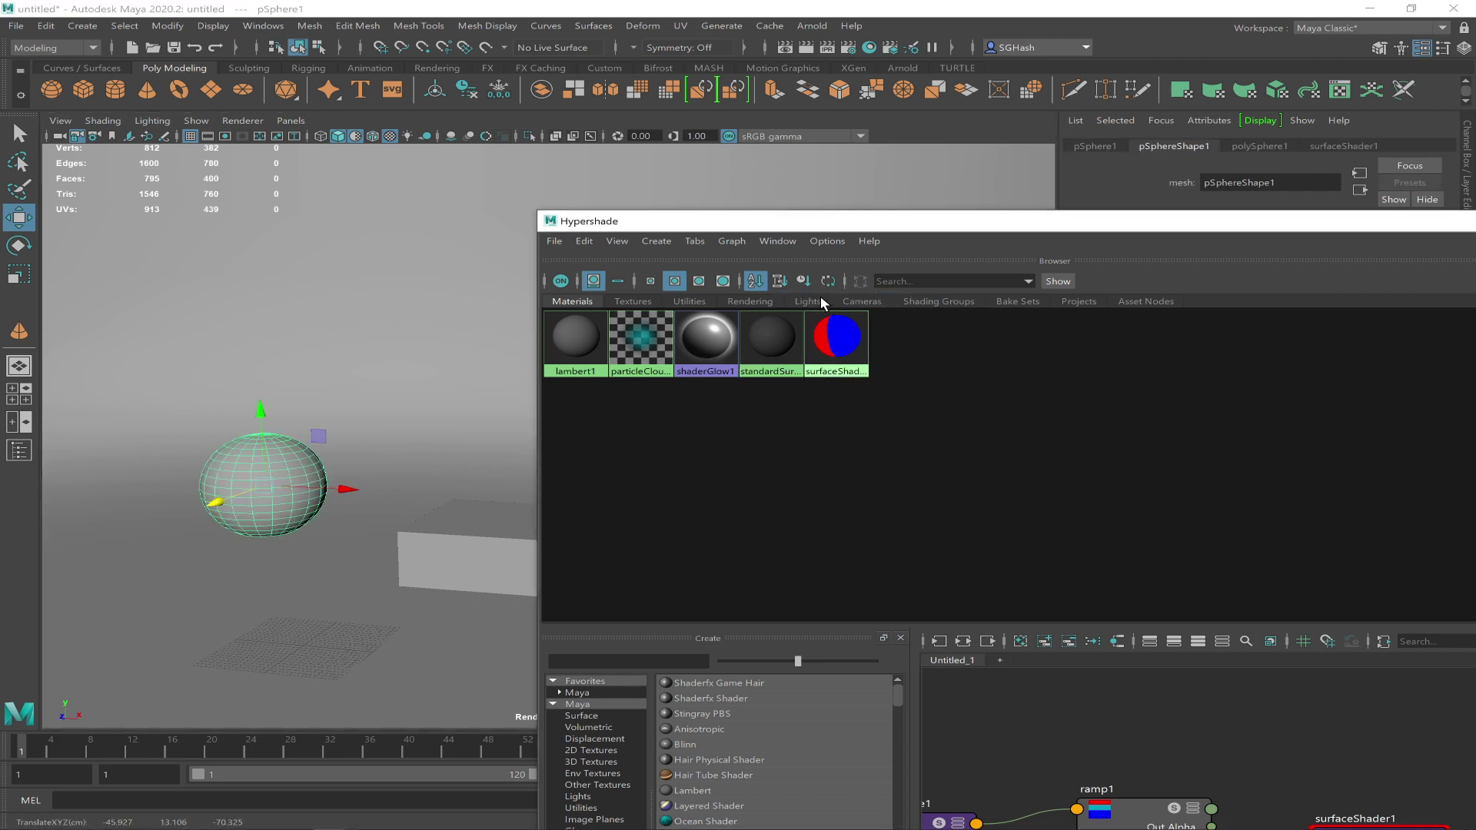
pyautogui.click(455, 561)
pyautogui.click(263, 477)
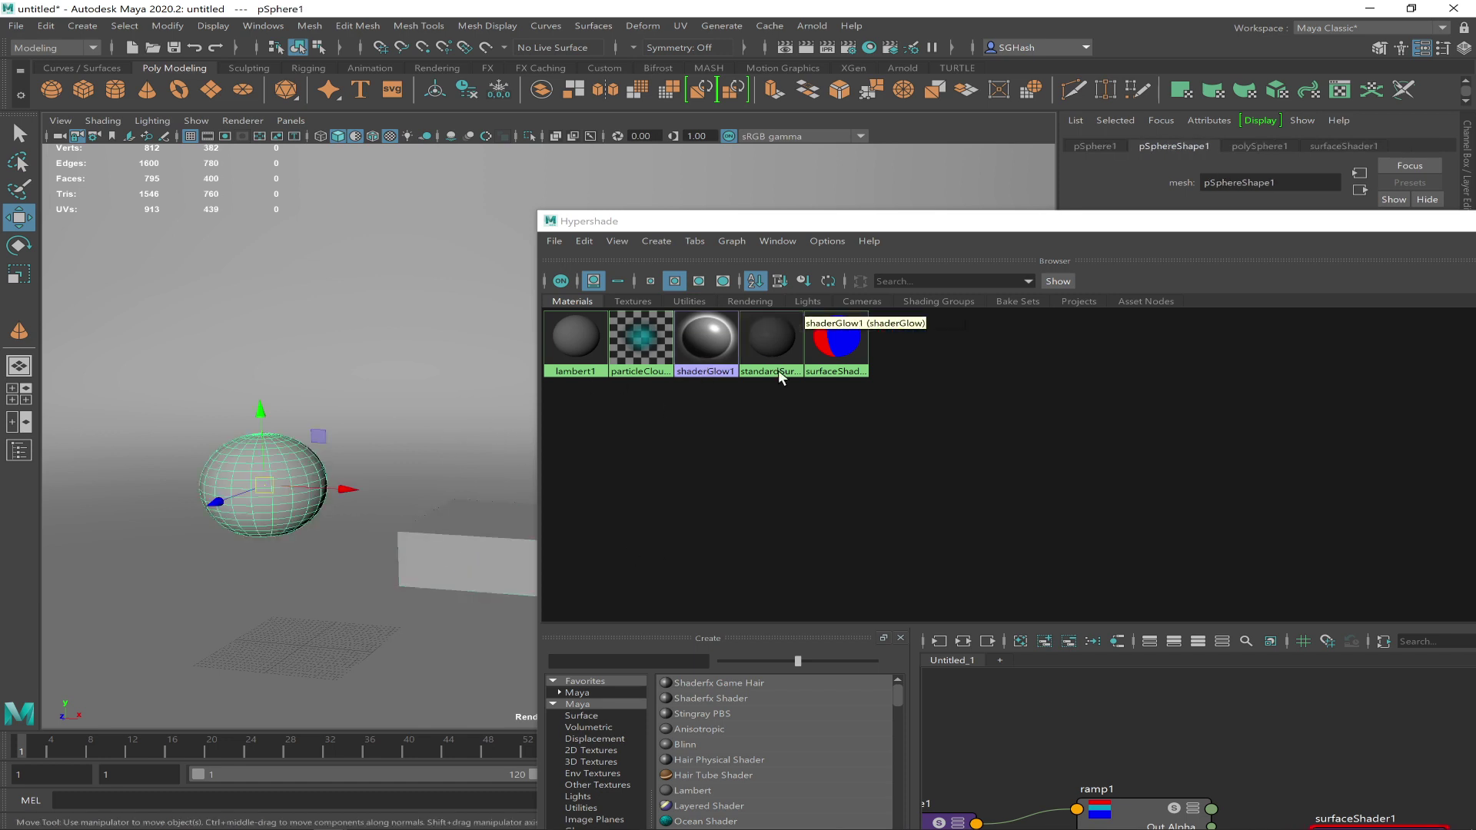
pyautogui.moveTo(829, 362); pyautogui.dragTo(806, 322, button='right')
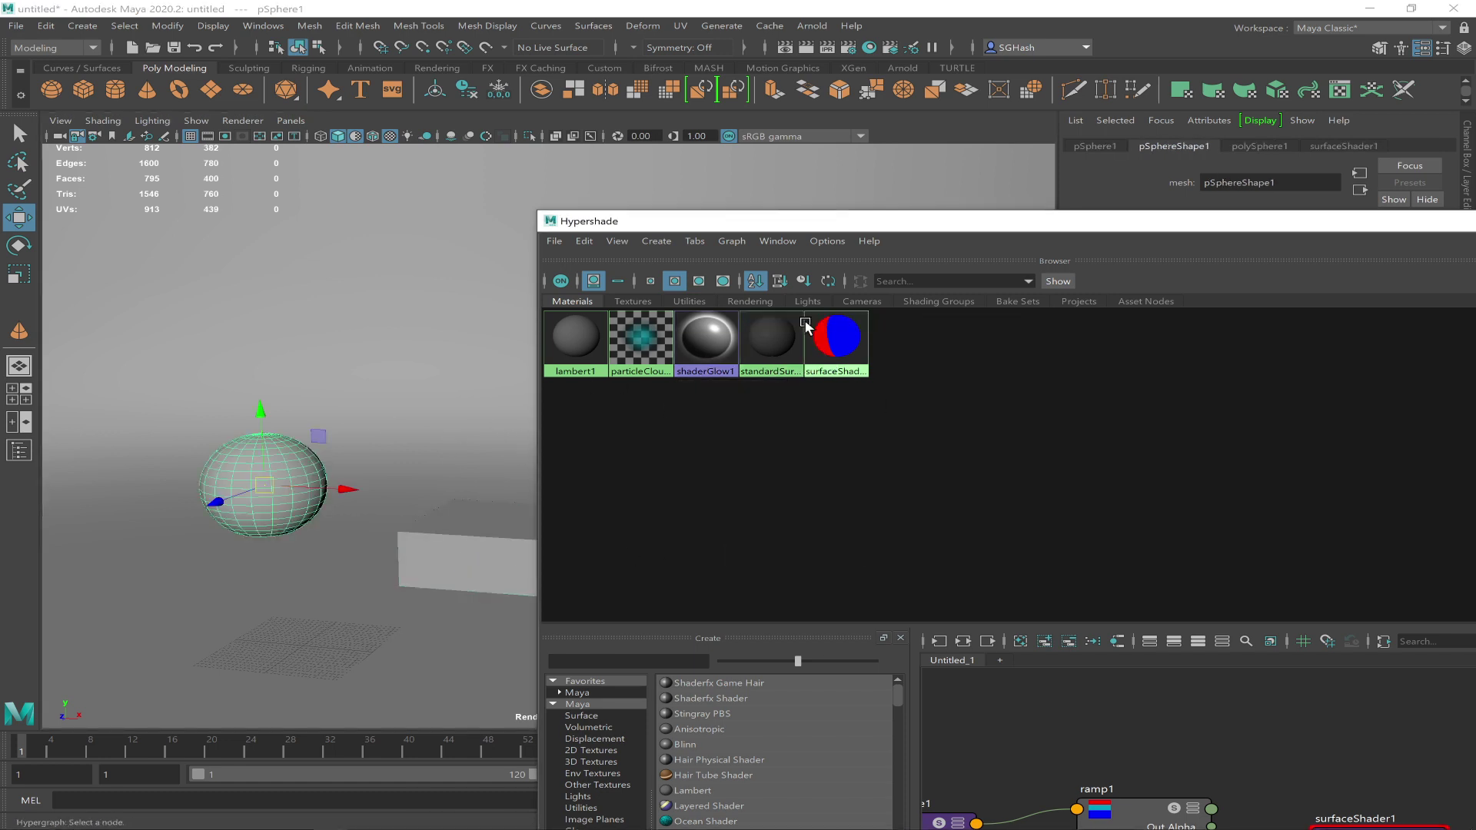
# Turn on textured shaded display in the viewport and reselect the sphere after checking the cube
pyautogui.click(242, 514)
pyautogui.press('6')
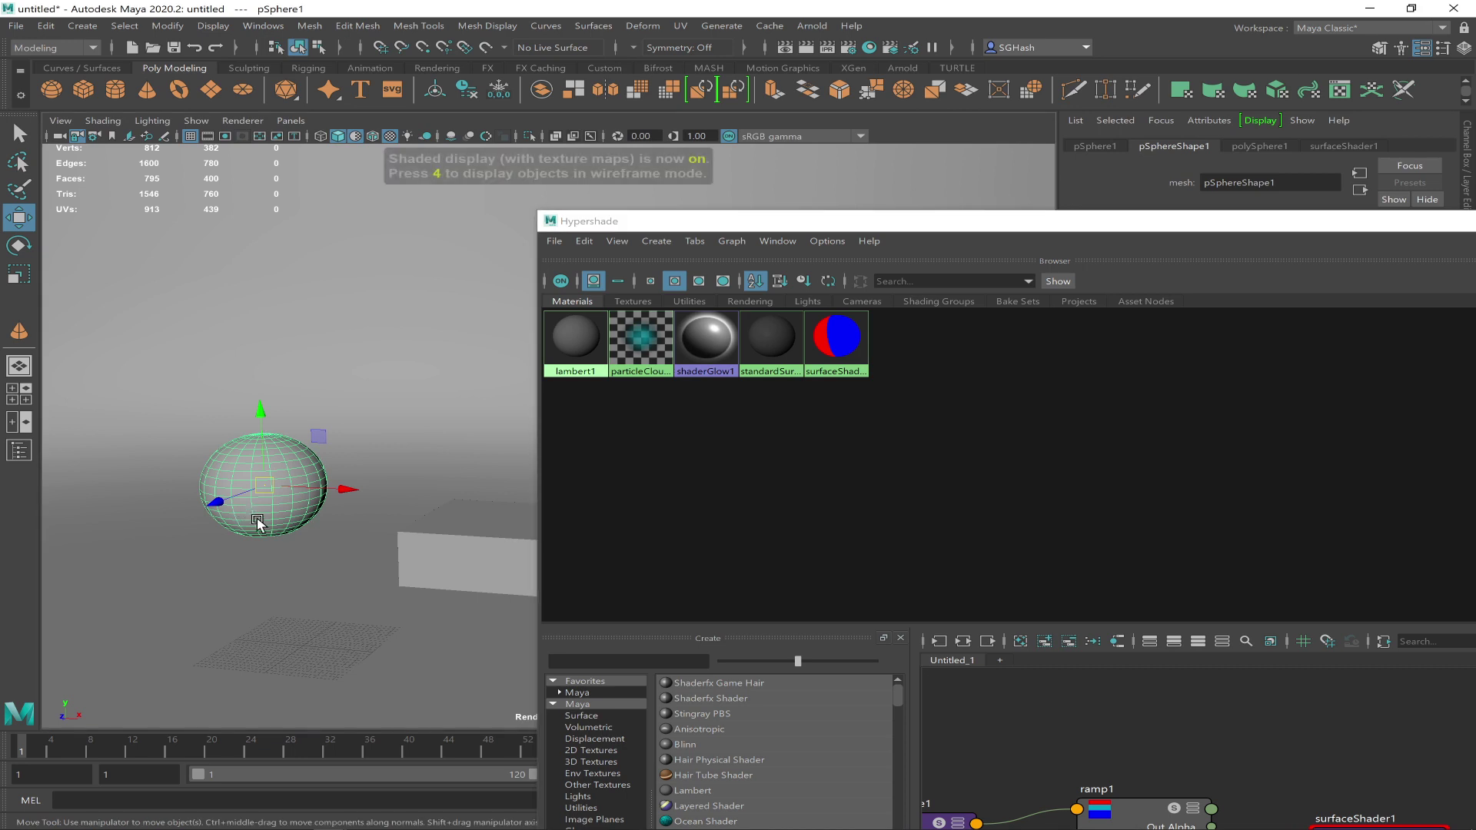
pyautogui.click(418, 553)
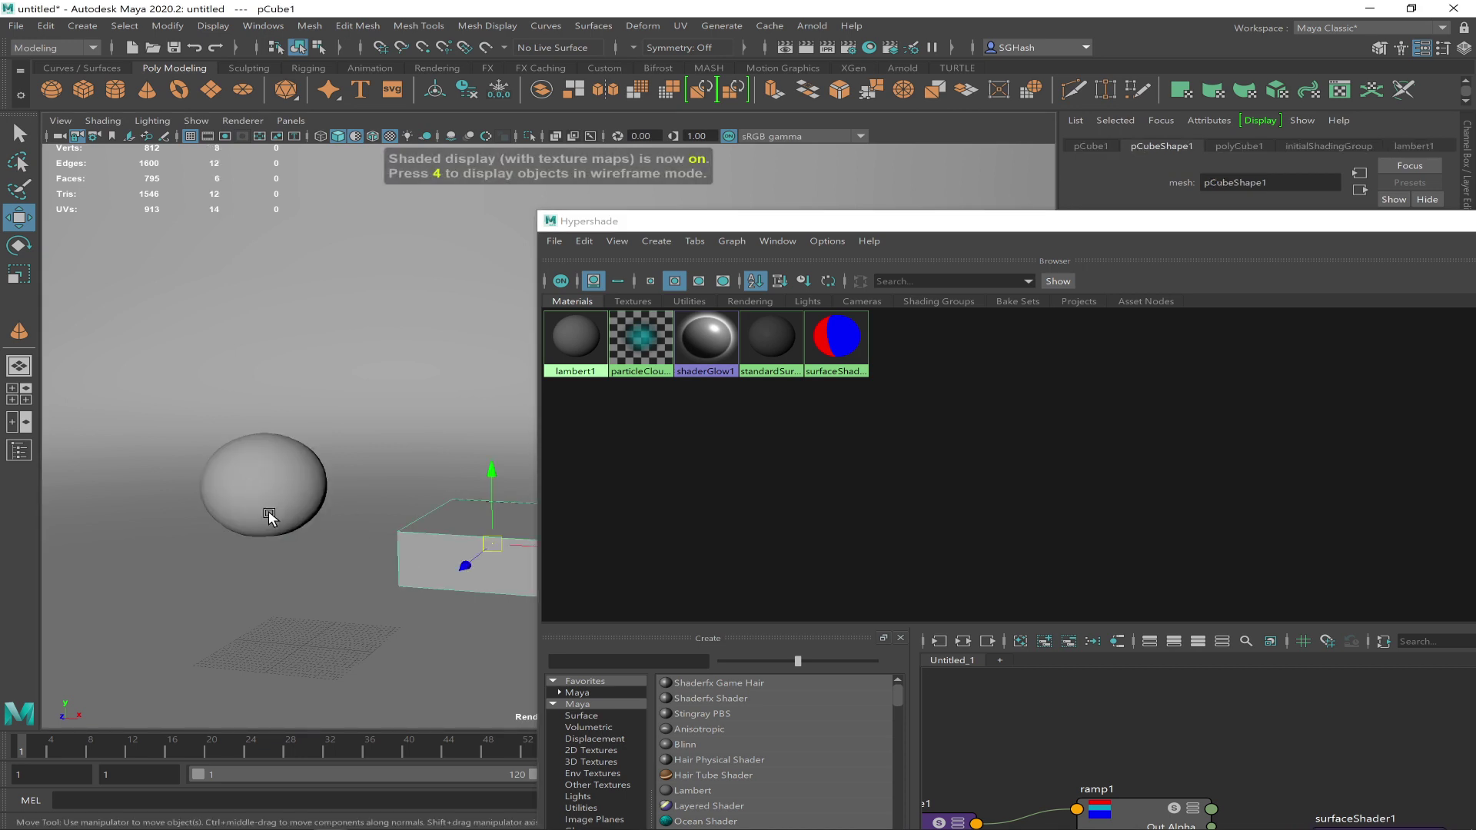
pyautogui.click(269, 516)
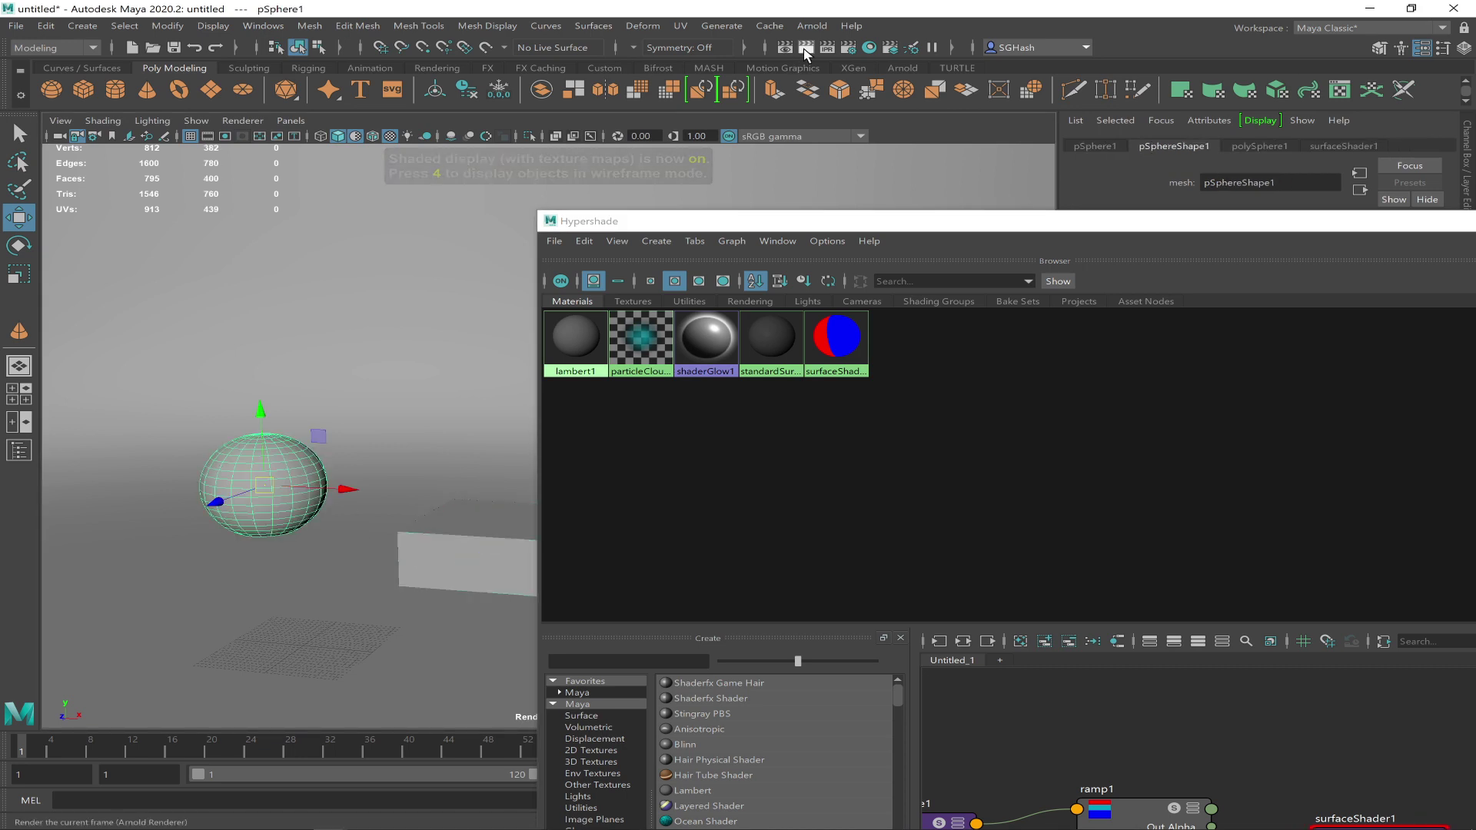
# Render the current frame with the Arnold Renderer, switch the renderer to Maya Software and render the frame again
pyautogui.click(806, 49)
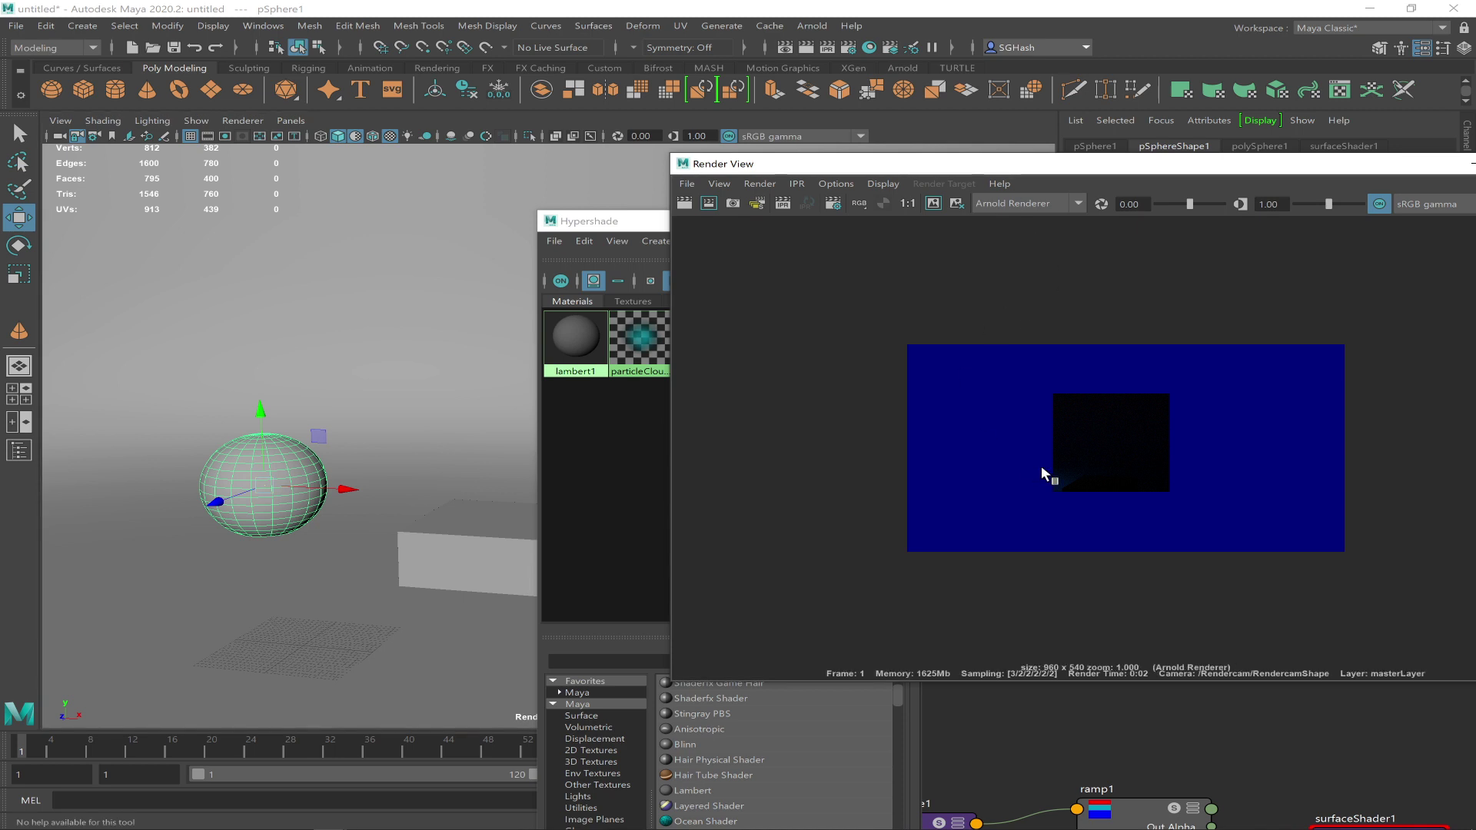
pyautogui.click(1011, 203)
pyautogui.click(1034, 219)
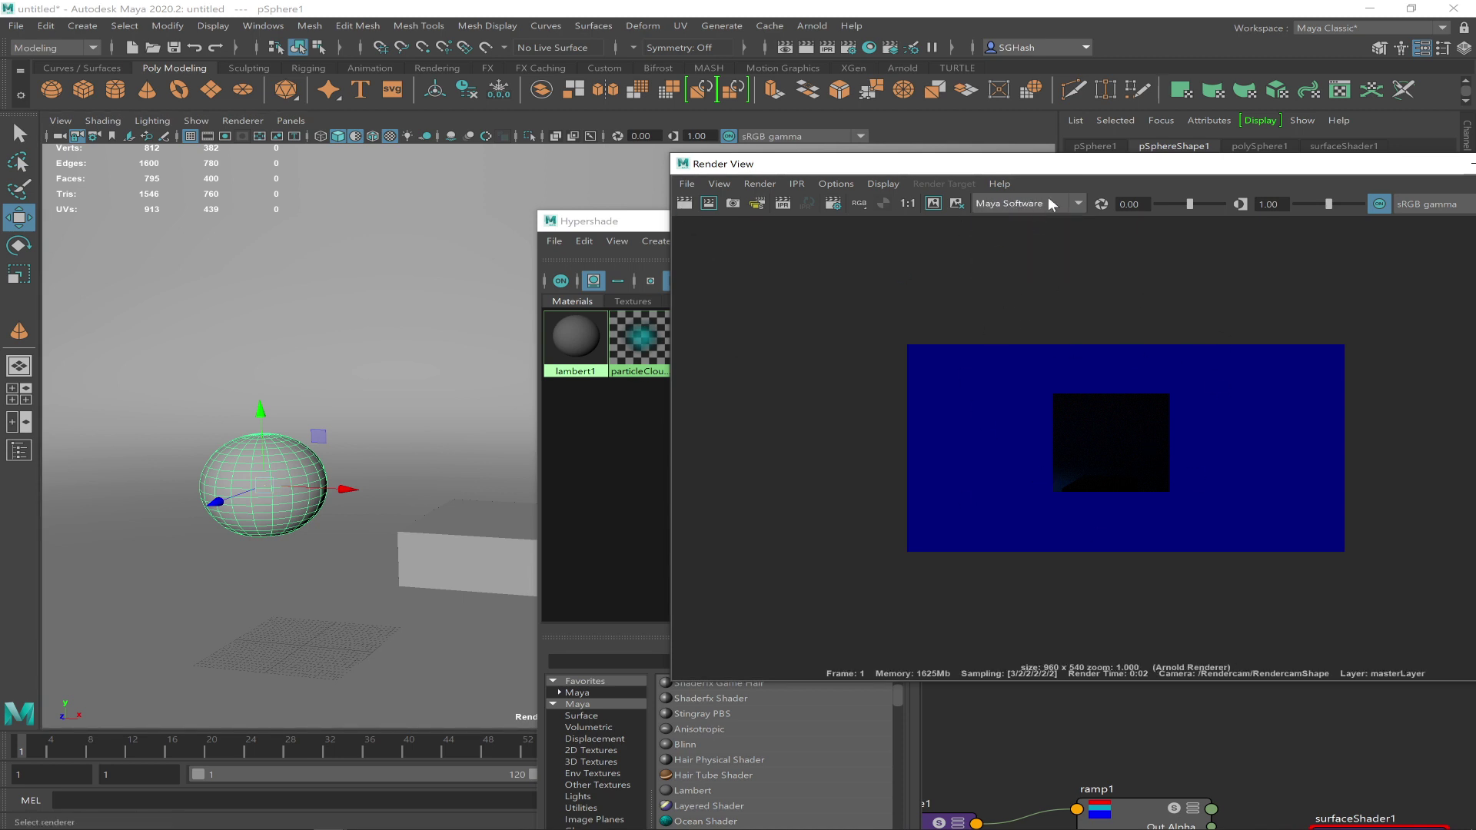
pyautogui.click(684, 203)
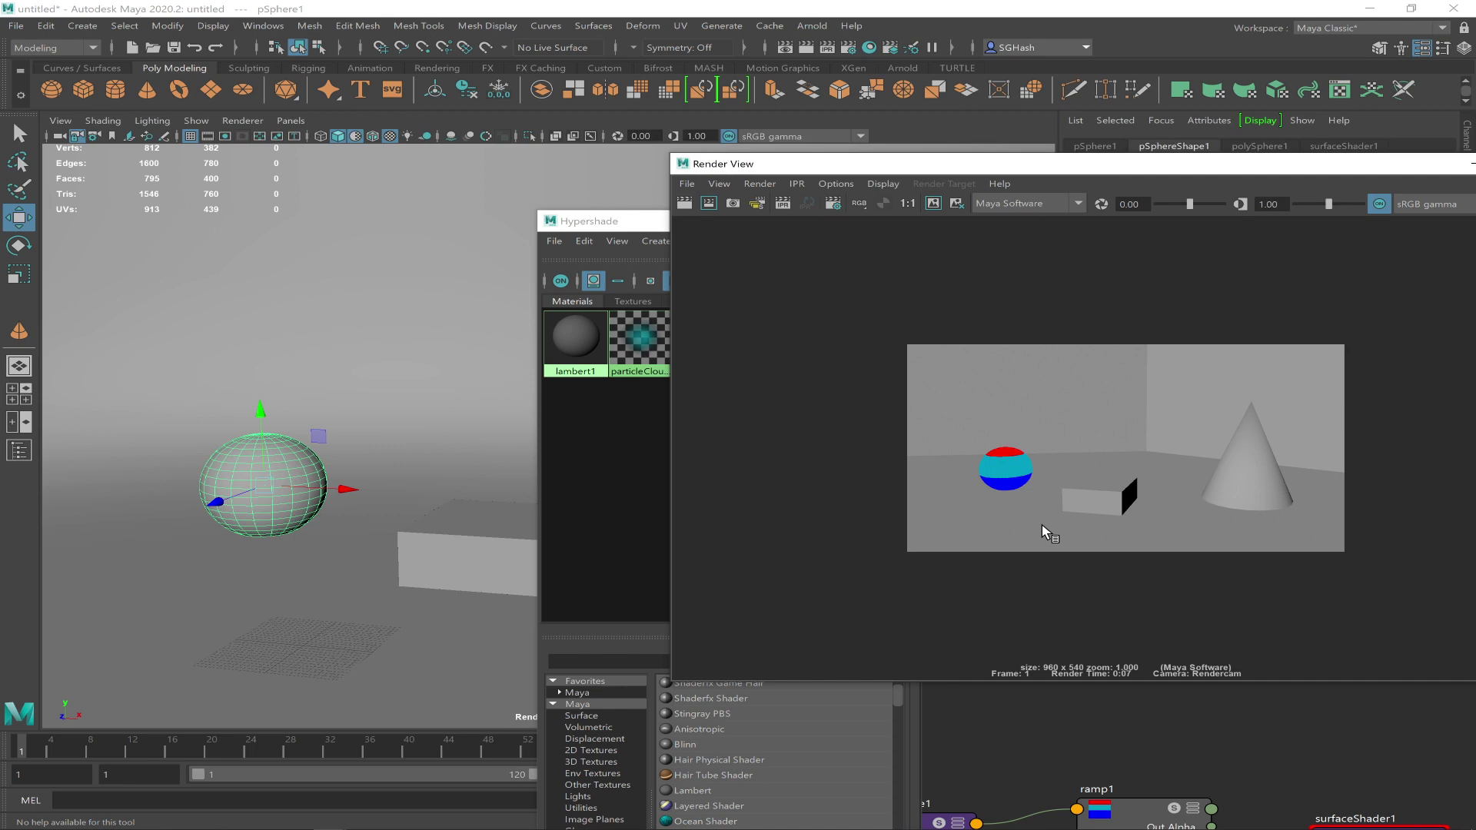
pyautogui.click(1009, 212)
pyautogui.click(1006, 222)
# Shrink and reposition the Hypershade window so the scene is uncovered, and close the Render View
pyautogui.moveTo(1247, 170); pyautogui.dragTo(602, 189)
pyautogui.moveTo(1149, 221); pyautogui.dragTo(1138, 311)
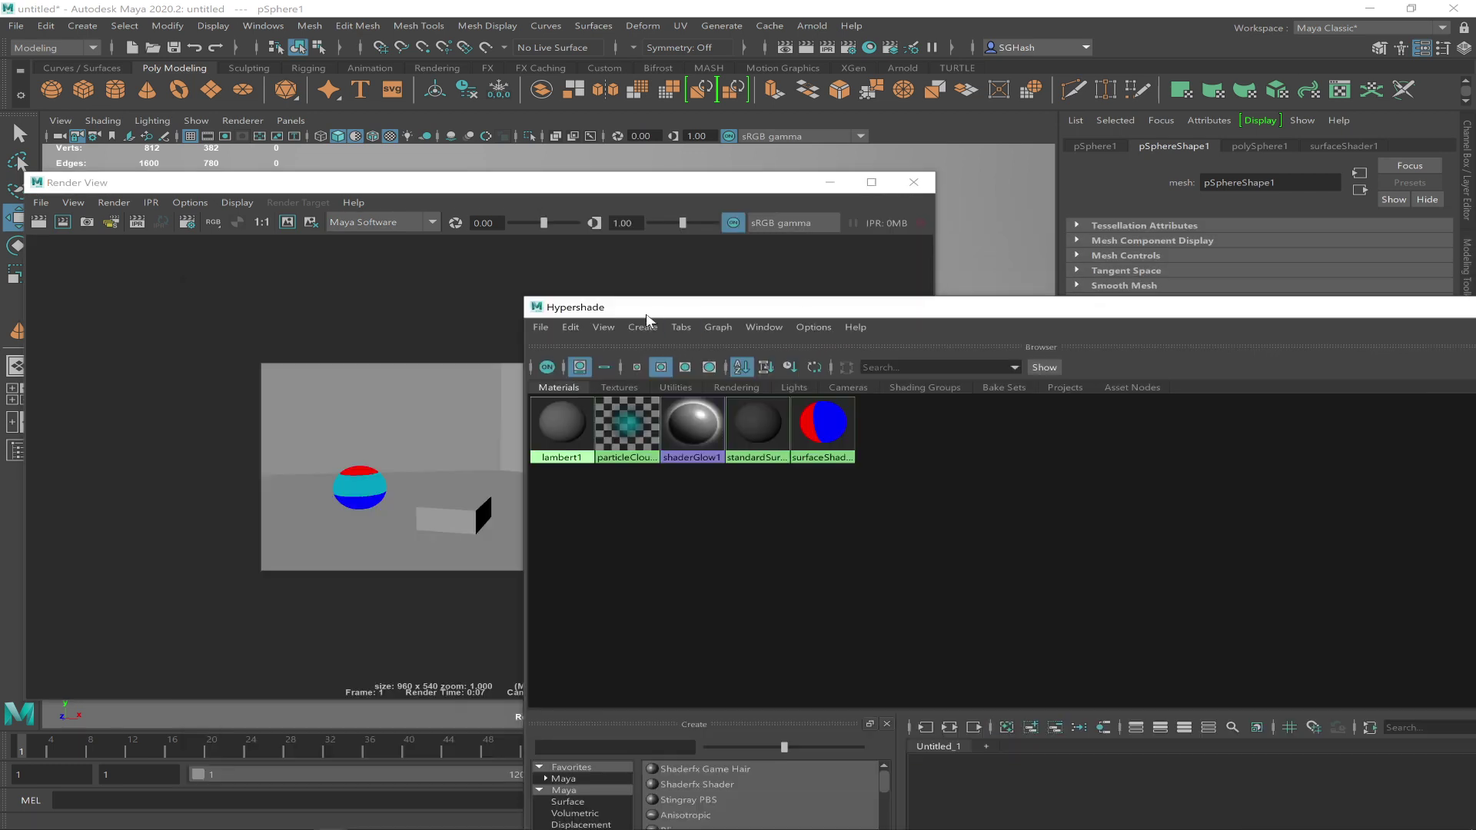
pyautogui.moveTo(524, 298); pyautogui.dragTo(1064, 433)
pyautogui.moveTo(1230, 456); pyautogui.dragTo(778, 360)
pyautogui.click(913, 182)
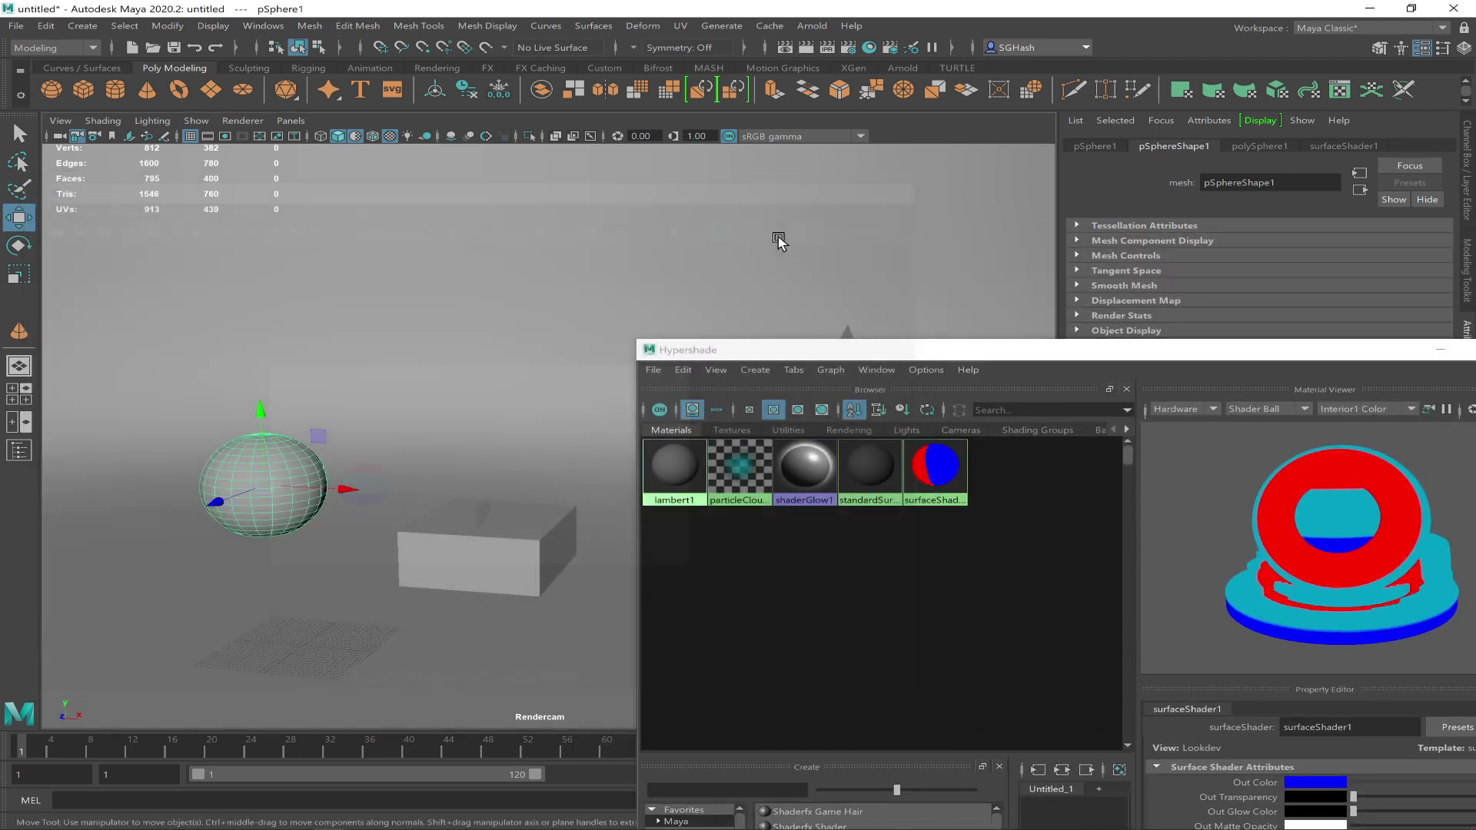
# Open the Arnold RenderView to render the scene and move its window aside
pyautogui.click(903, 68)
pyautogui.click(606, 89)
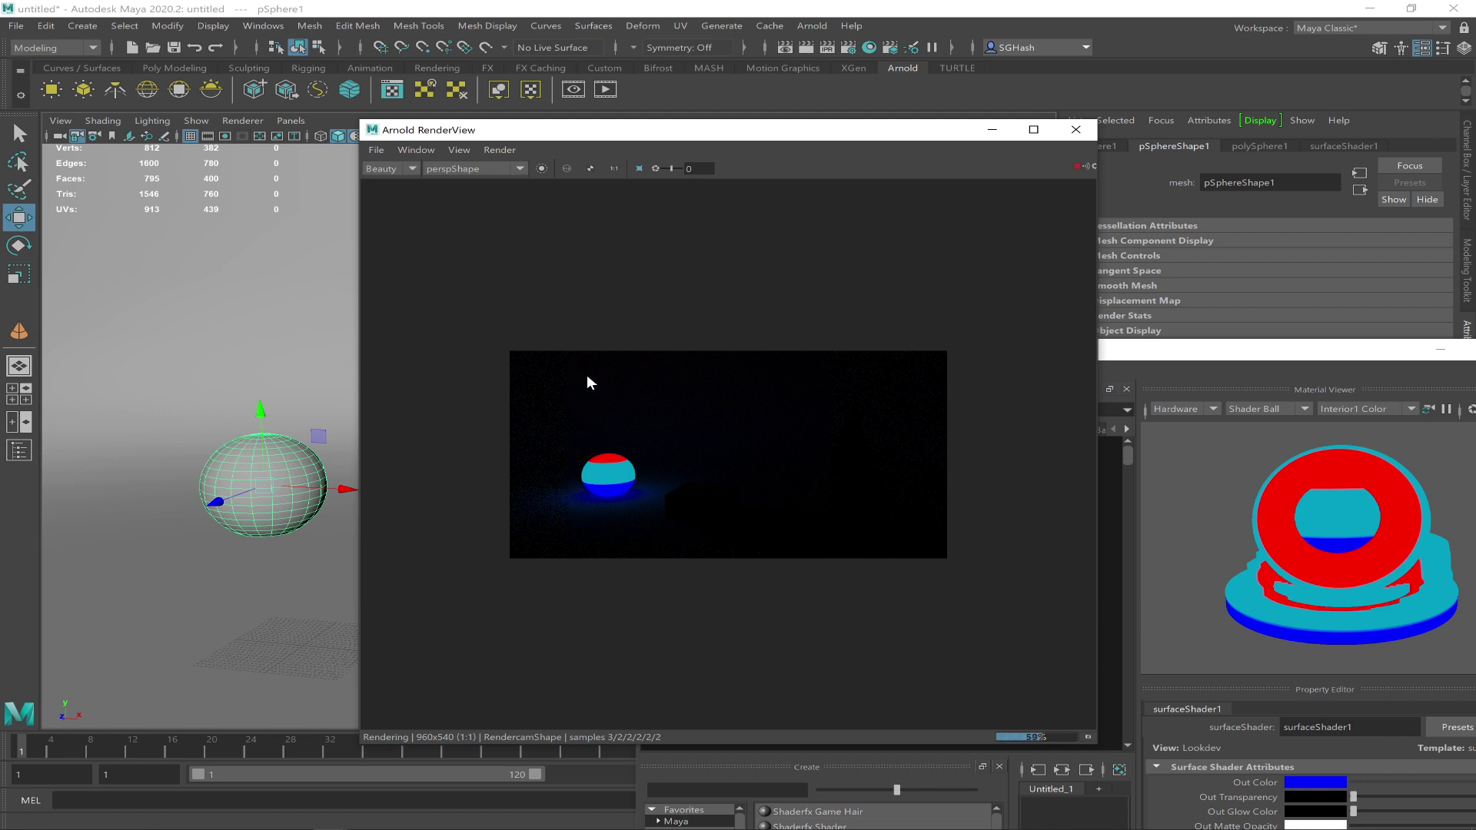
pyautogui.moveTo(595, 132); pyautogui.dragTo(313, 154)
# Open the ramp behind surfaceShader1's Out Color and move its cyan stop slightly closer to the blue stop
pyautogui.moveTo(979, 353); pyautogui.dragTo(826, 260)
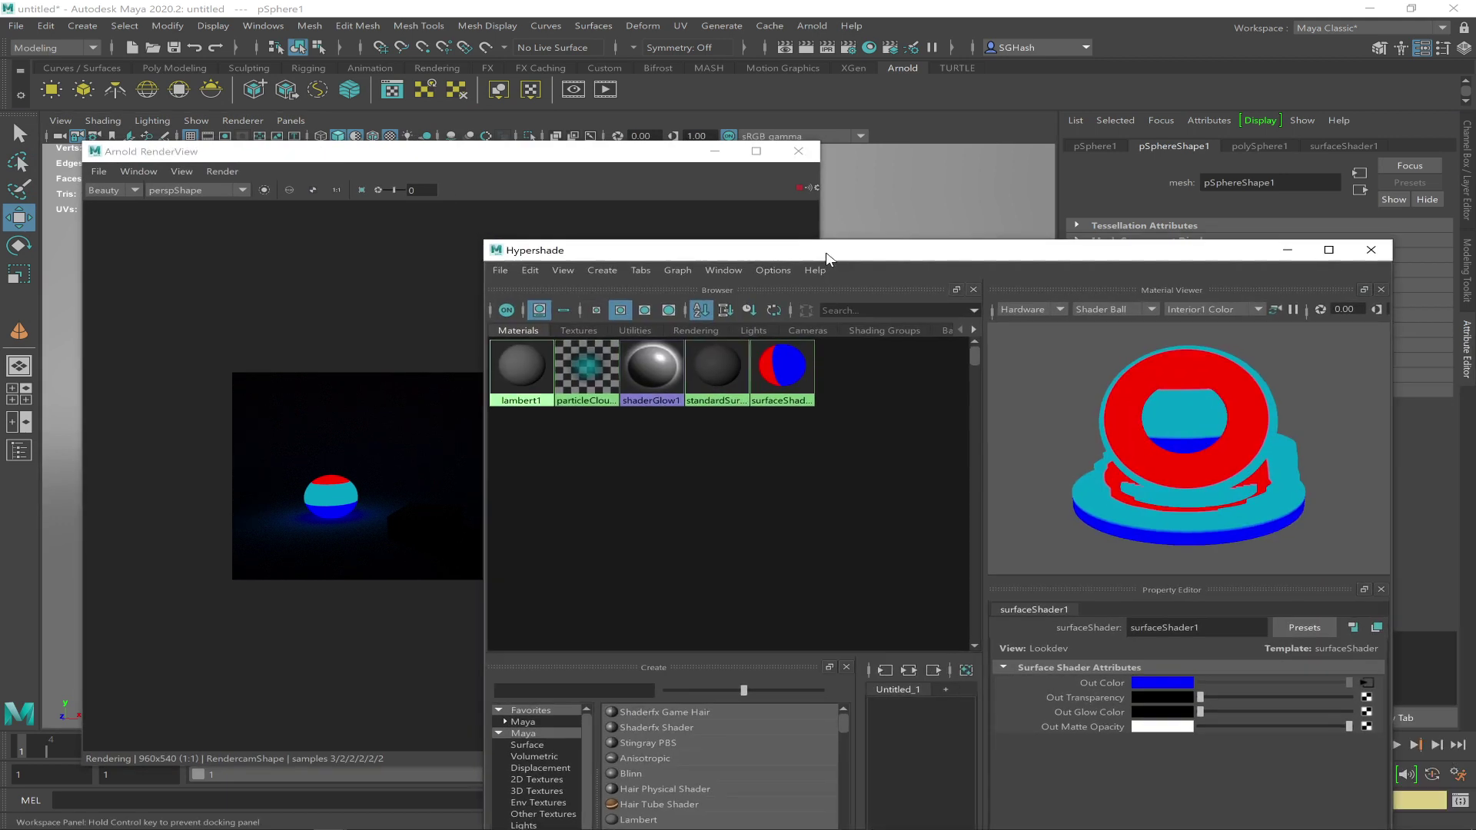
pyautogui.click(1367, 683)
pyautogui.moveTo(1148, 770)
pyautogui.mouseDown()
pyautogui.moveTo(1095, 769)
pyautogui.moveTo(1155, 771)
pyautogui.moveTo(1130, 770)
pyautogui.mouseUp()
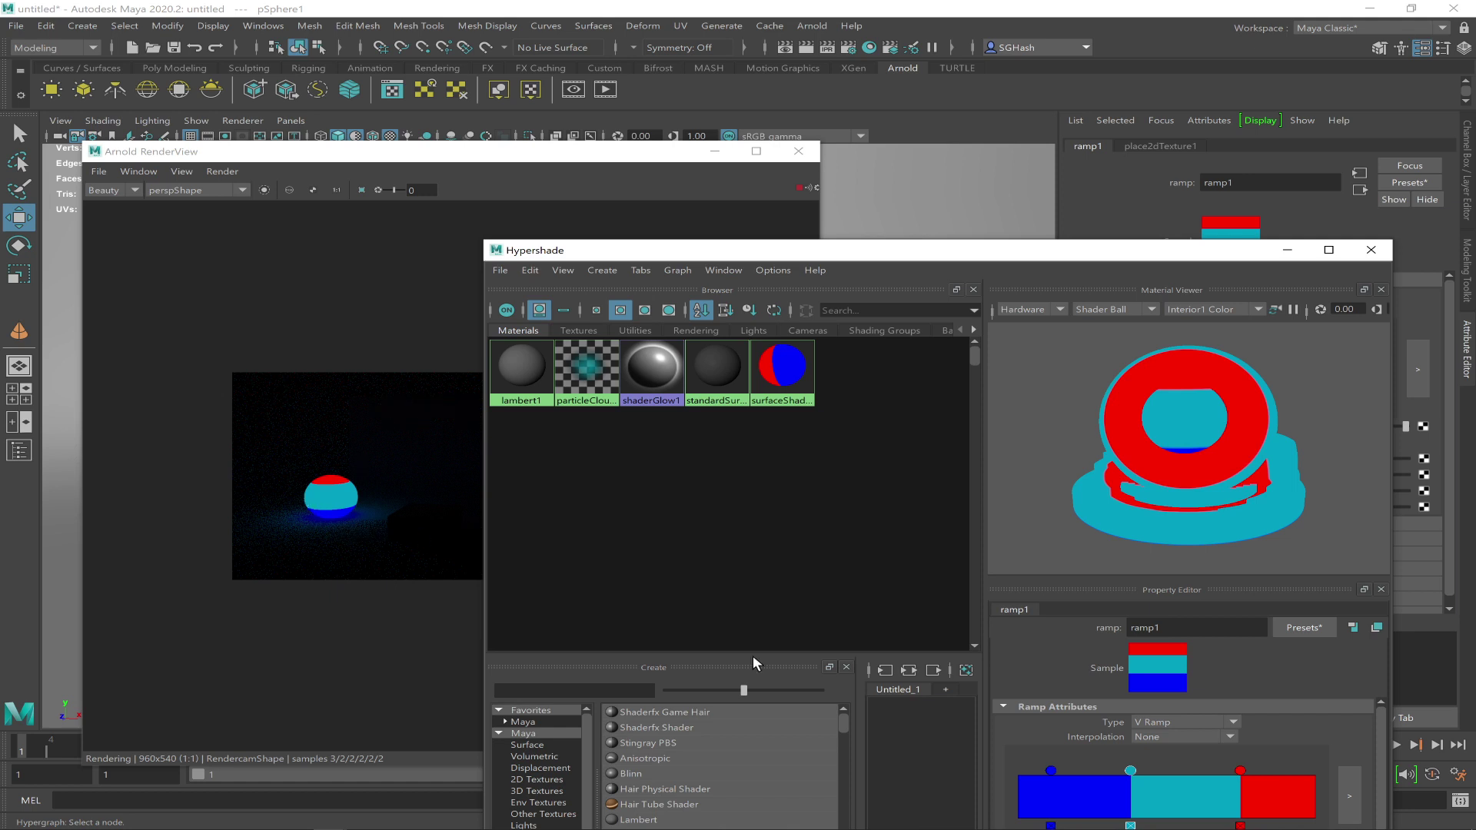
# Move the Arnold RenderView clear of the sphere and raise the sphere slightly along its vertical axis
pyautogui.moveTo(647, 159); pyautogui.dragTo(1042, 186)
pyautogui.moveTo(259, 421); pyautogui.dragTo(247, 389)
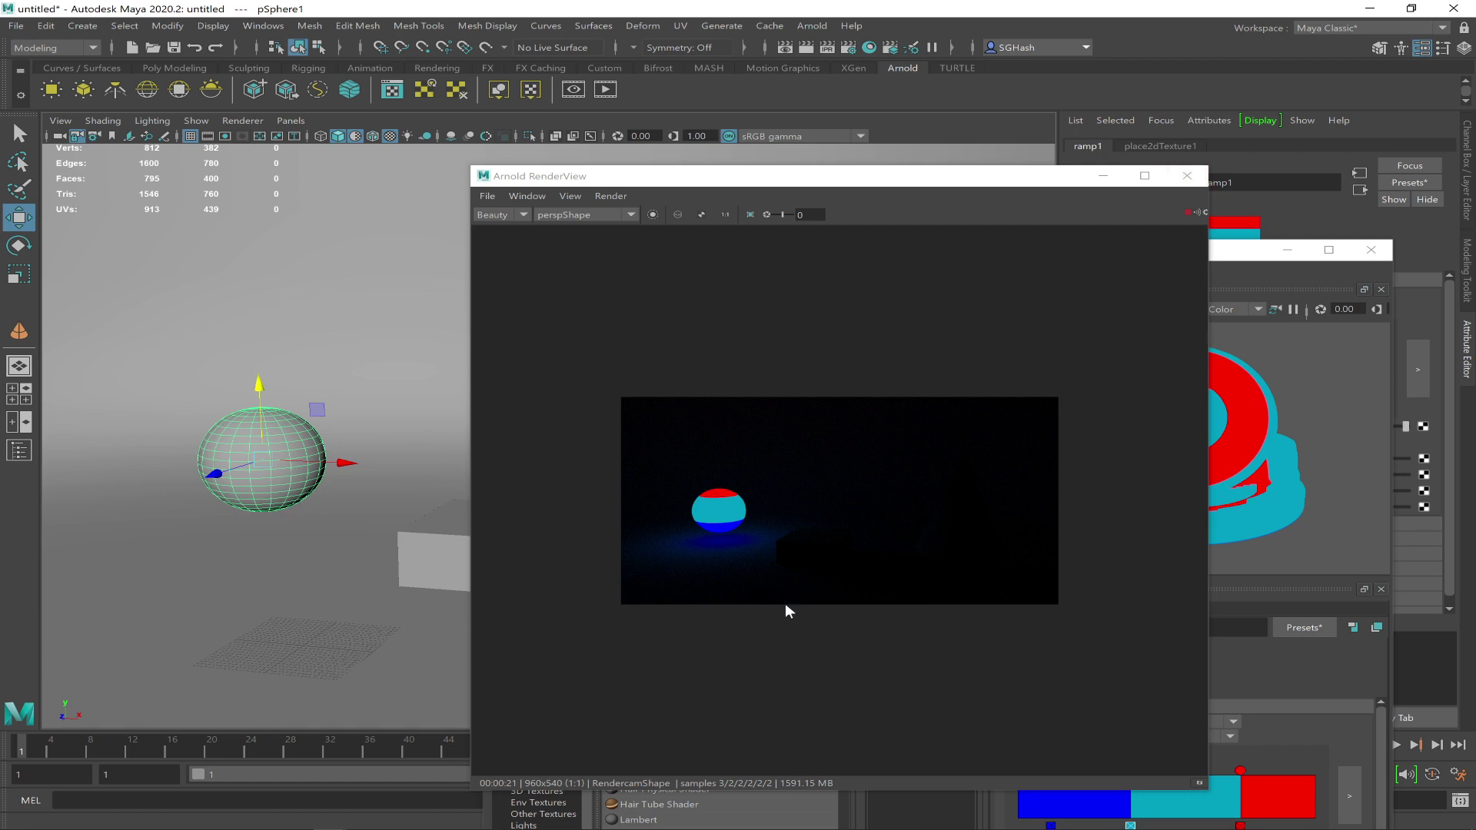
# Close the Arnold RenderView and open the standard Render View
pyautogui.click(1187, 175)
pyautogui.click(781, 47)
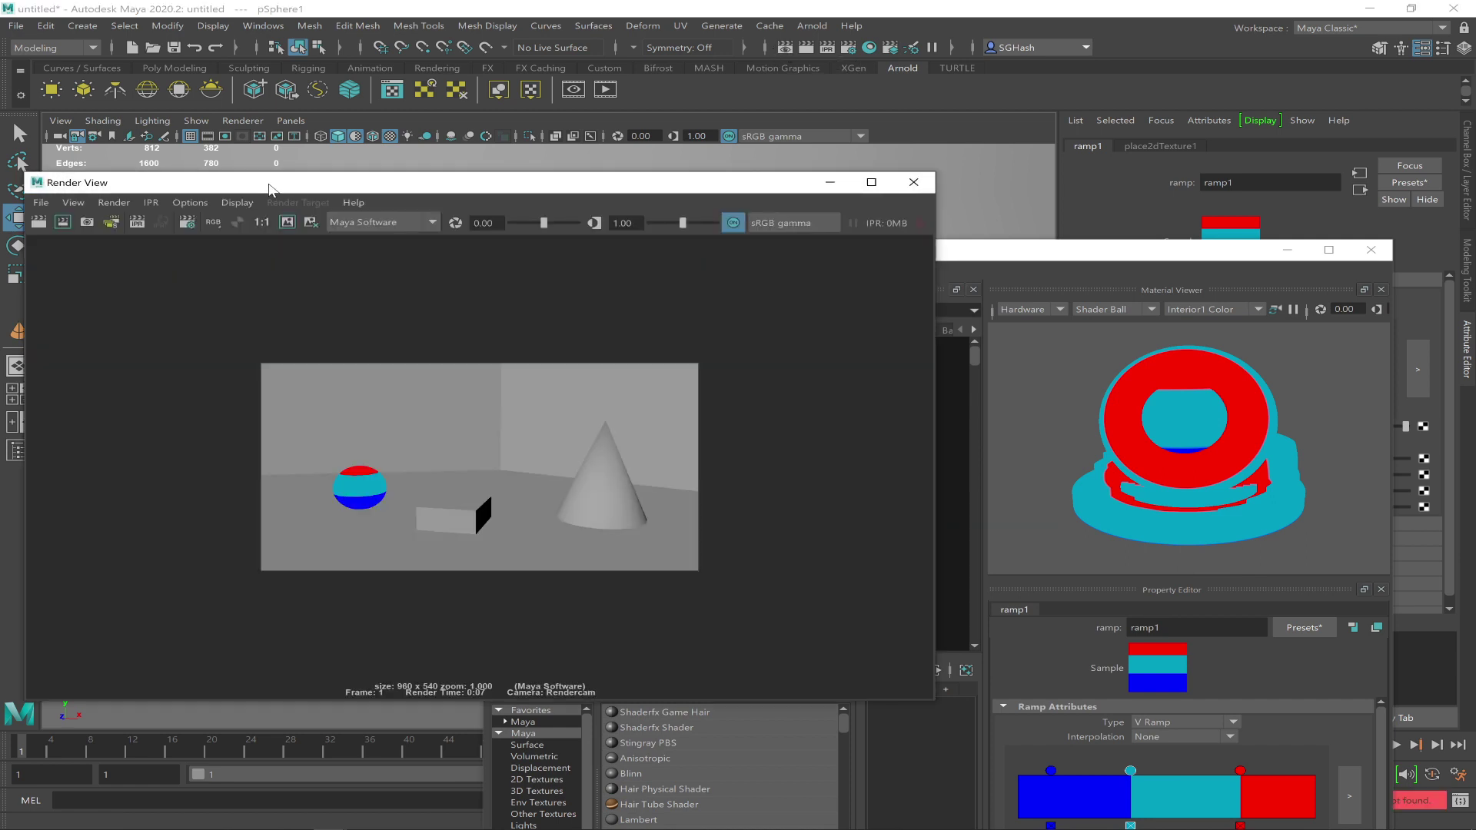
# Move the Render View clear of the sphere, start an IPR render and mark a tuning region around the rendered sphere
pyautogui.moveTo(271, 185); pyautogui.dragTo(521, 215)
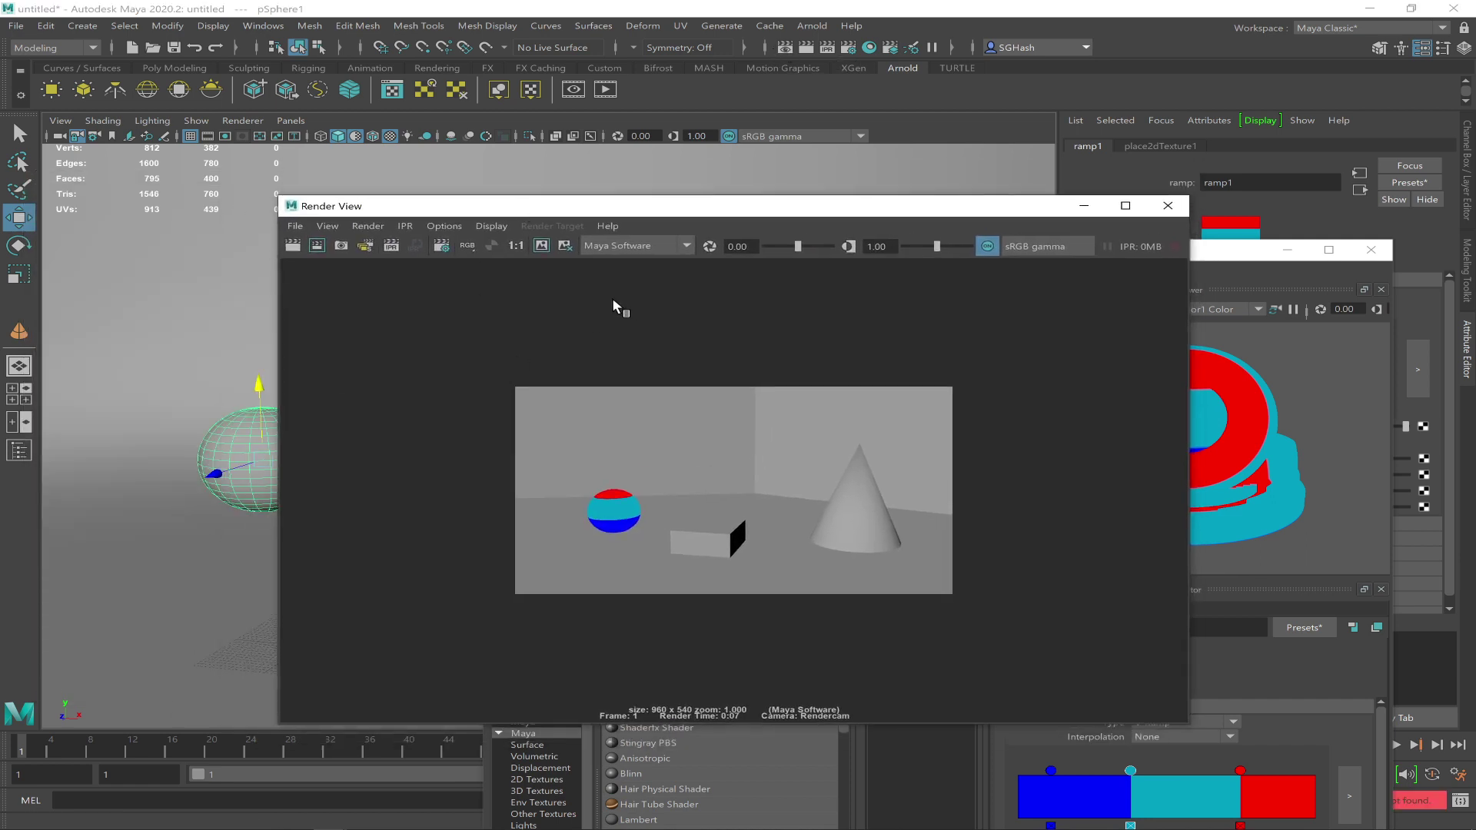
pyautogui.moveTo(670, 228)
pyautogui.mouseDown()
pyautogui.moveTo(707, 231)
pyautogui.moveTo(649, 217)
pyautogui.moveTo(676, 234)
pyautogui.moveTo(663, 212)
pyautogui.mouseUp()
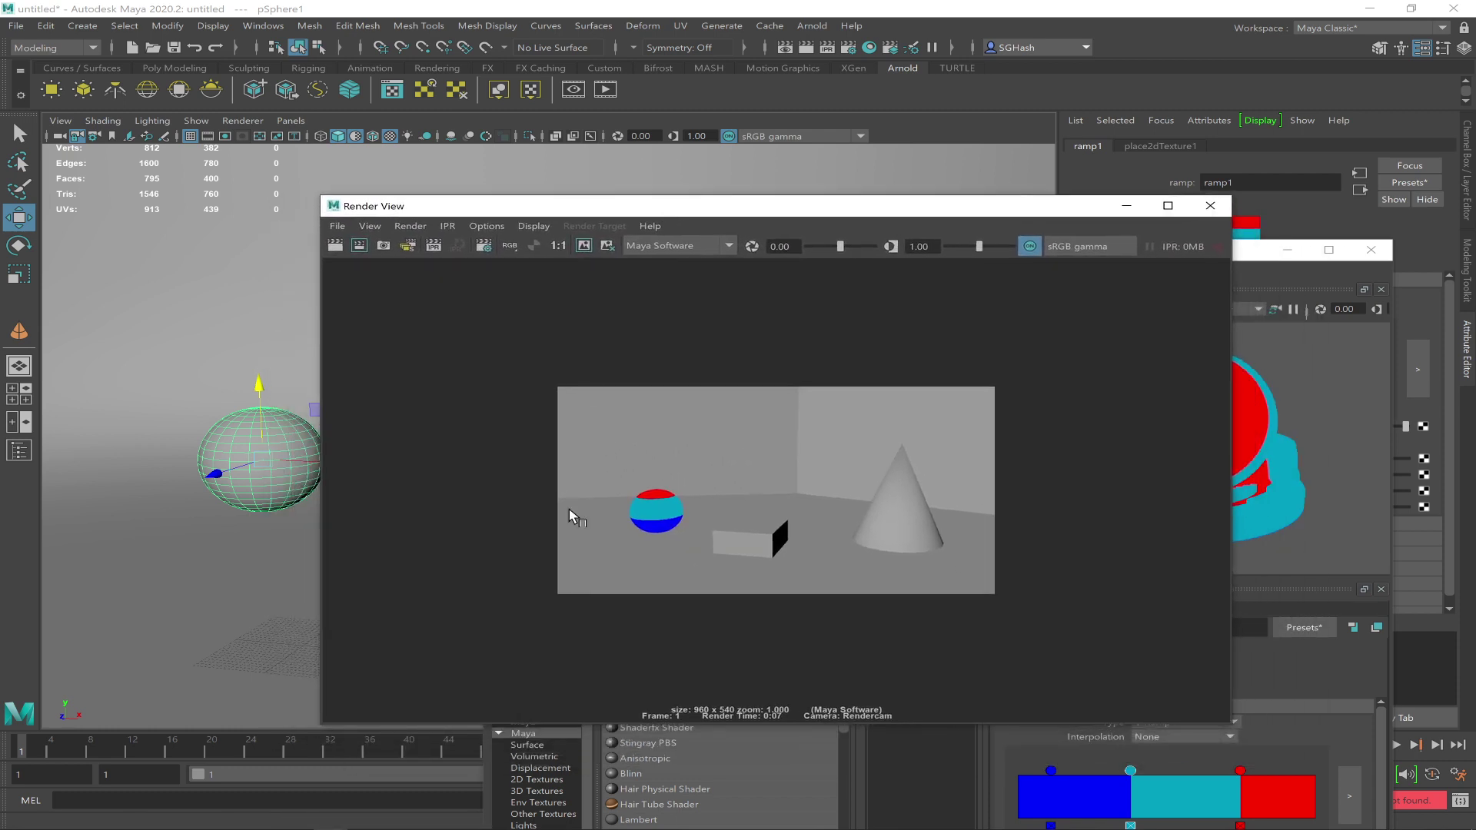
pyautogui.click(436, 246)
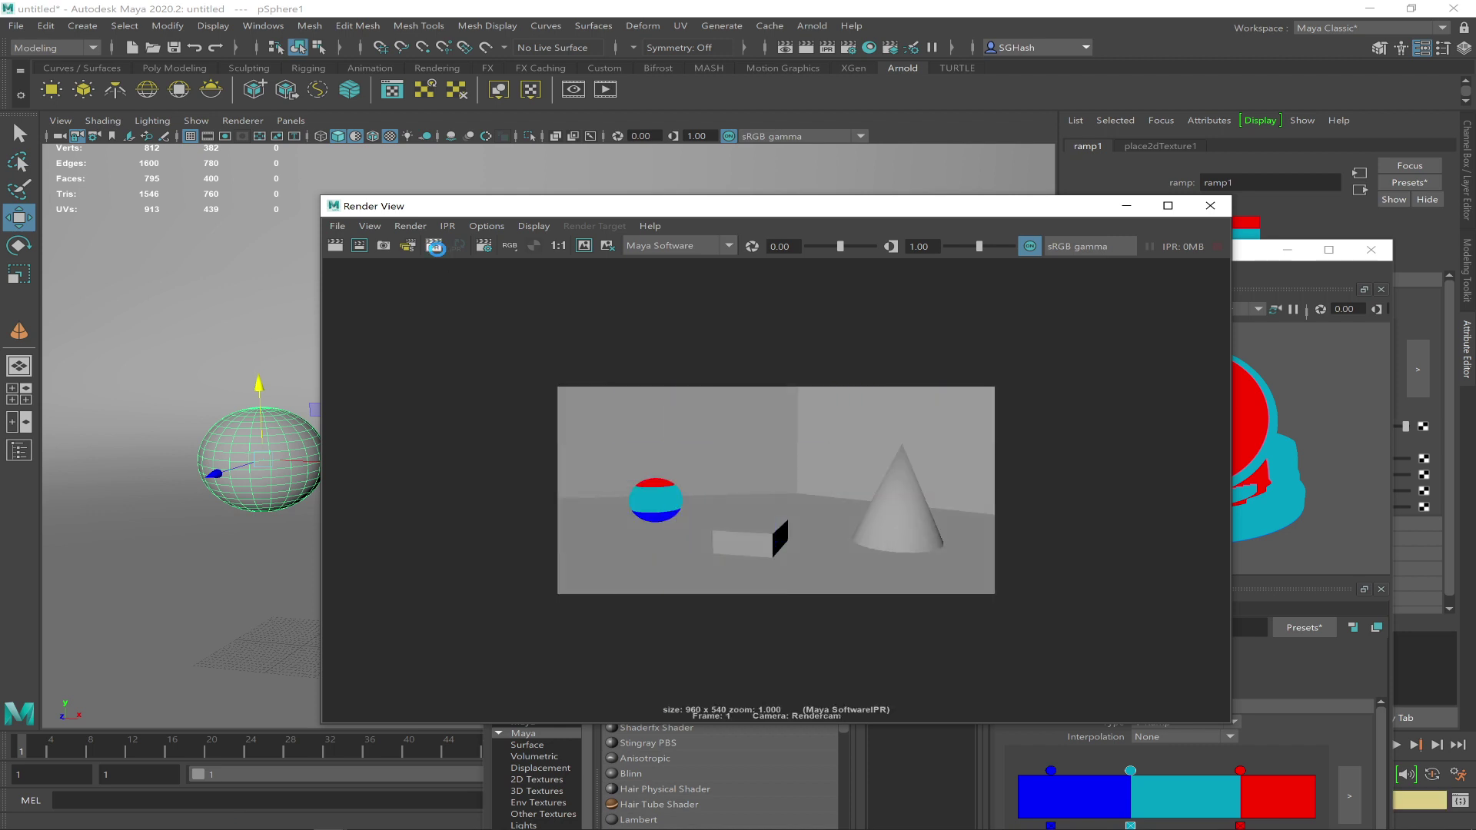
pyautogui.moveTo(589, 441); pyautogui.dragTo(736, 566)
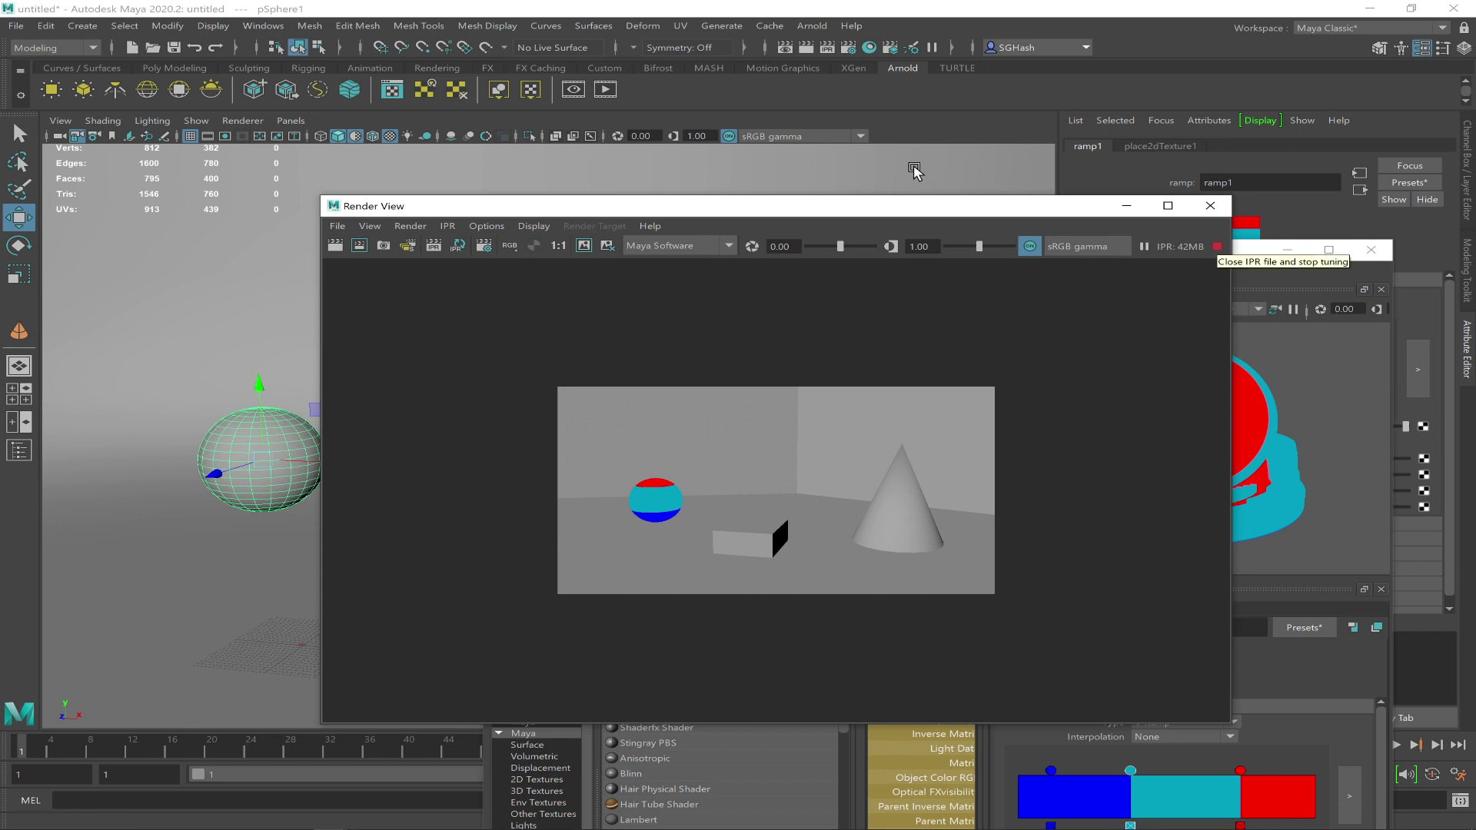
# Move the Render View aside, restart the IPR render and mark a tuning region around the rendered sphere
pyautogui.moveTo(816, 208); pyautogui.dragTo(574, 197)
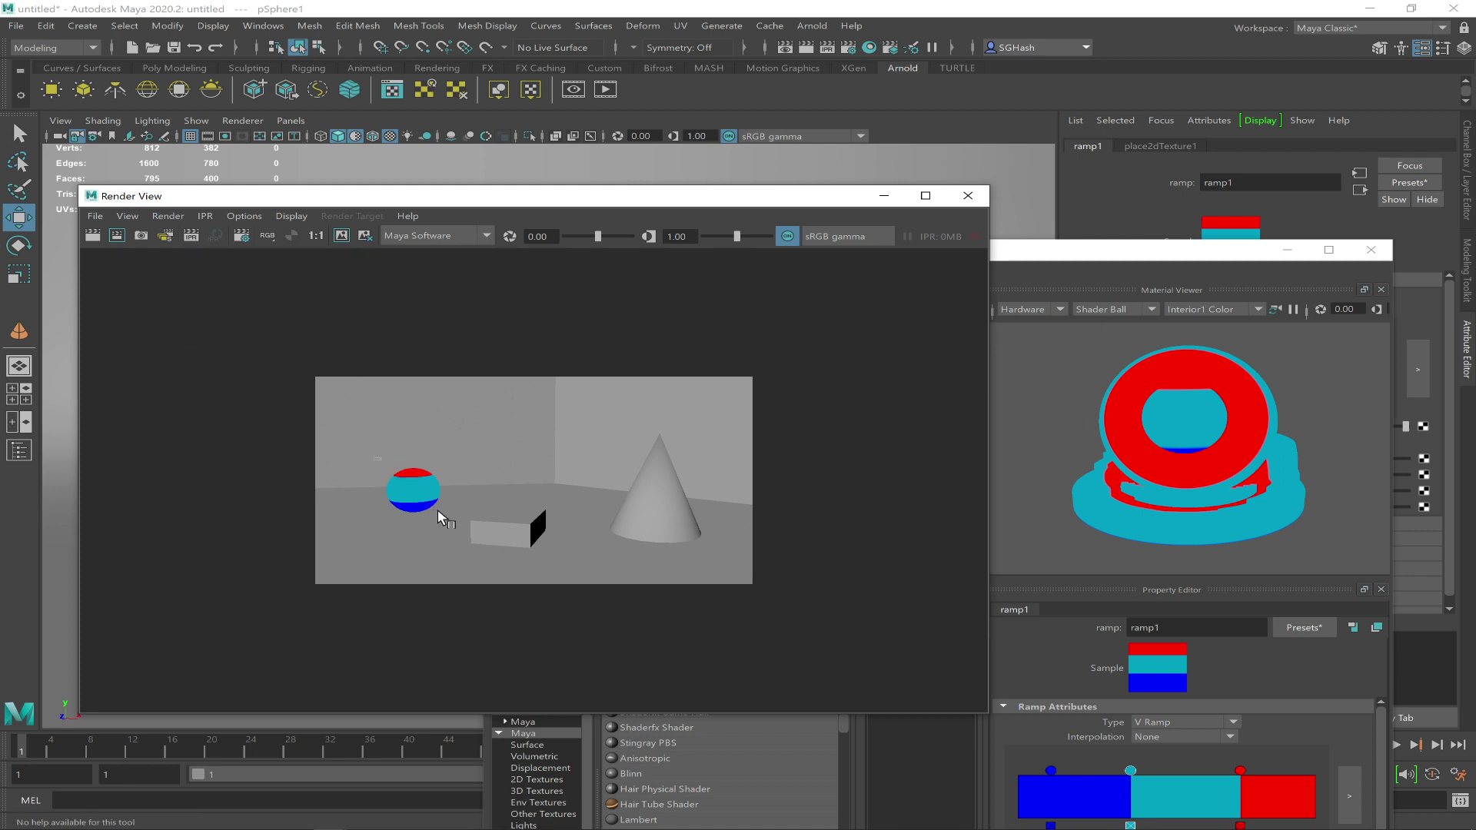
pyautogui.moveTo(400, 465); pyautogui.dragTo(466, 524)
pyautogui.moveTo(356, 436); pyautogui.dragTo(480, 537)
pyautogui.click(191, 240)
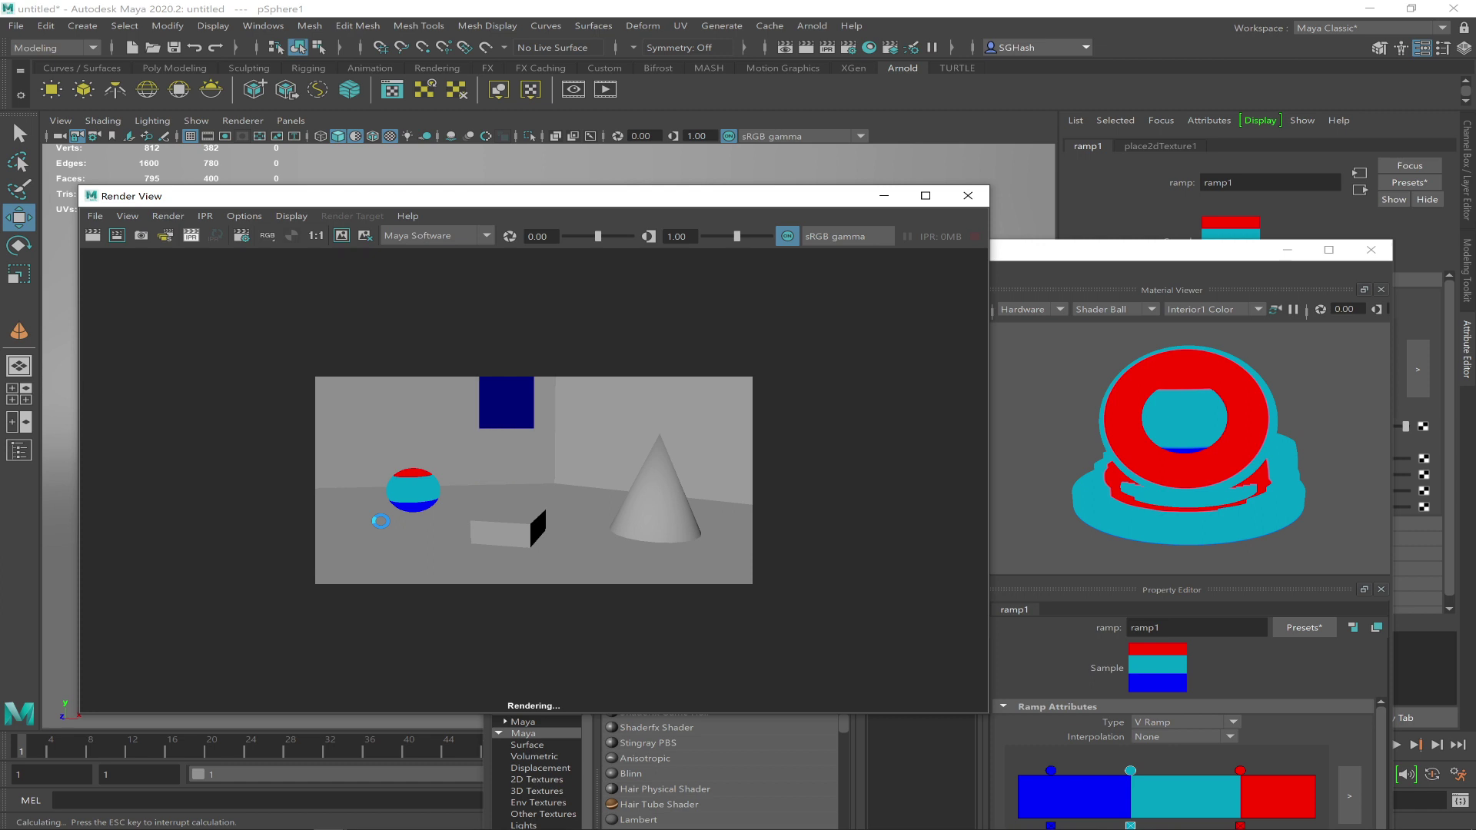
pyautogui.moveTo(369, 450); pyautogui.dragTo(465, 526)
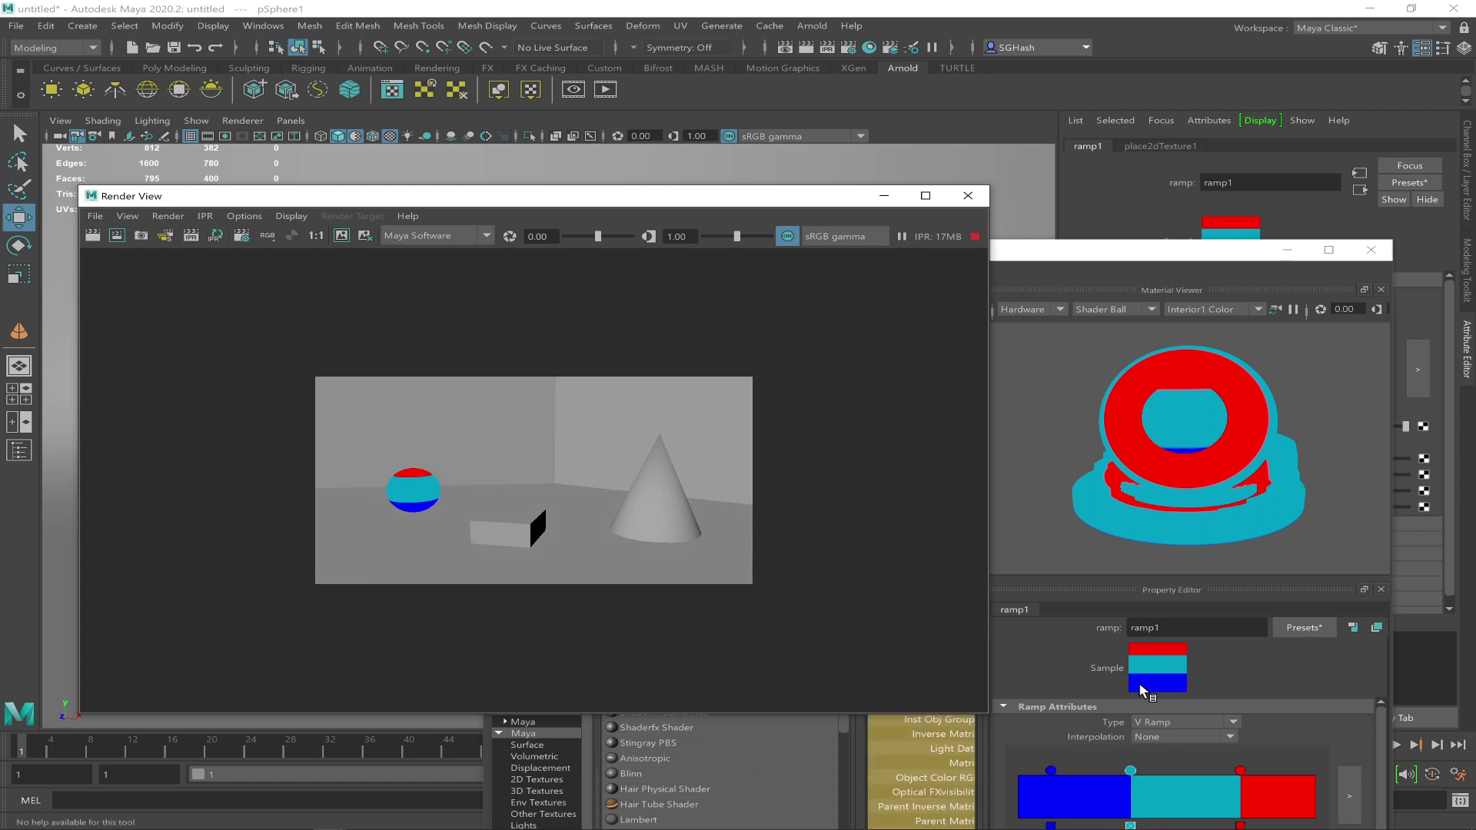
# Shift ramp1's cyan stop towards blue and back towards red, and bring the Render View to the front to check the IPR update
pyautogui.click(1131, 769)
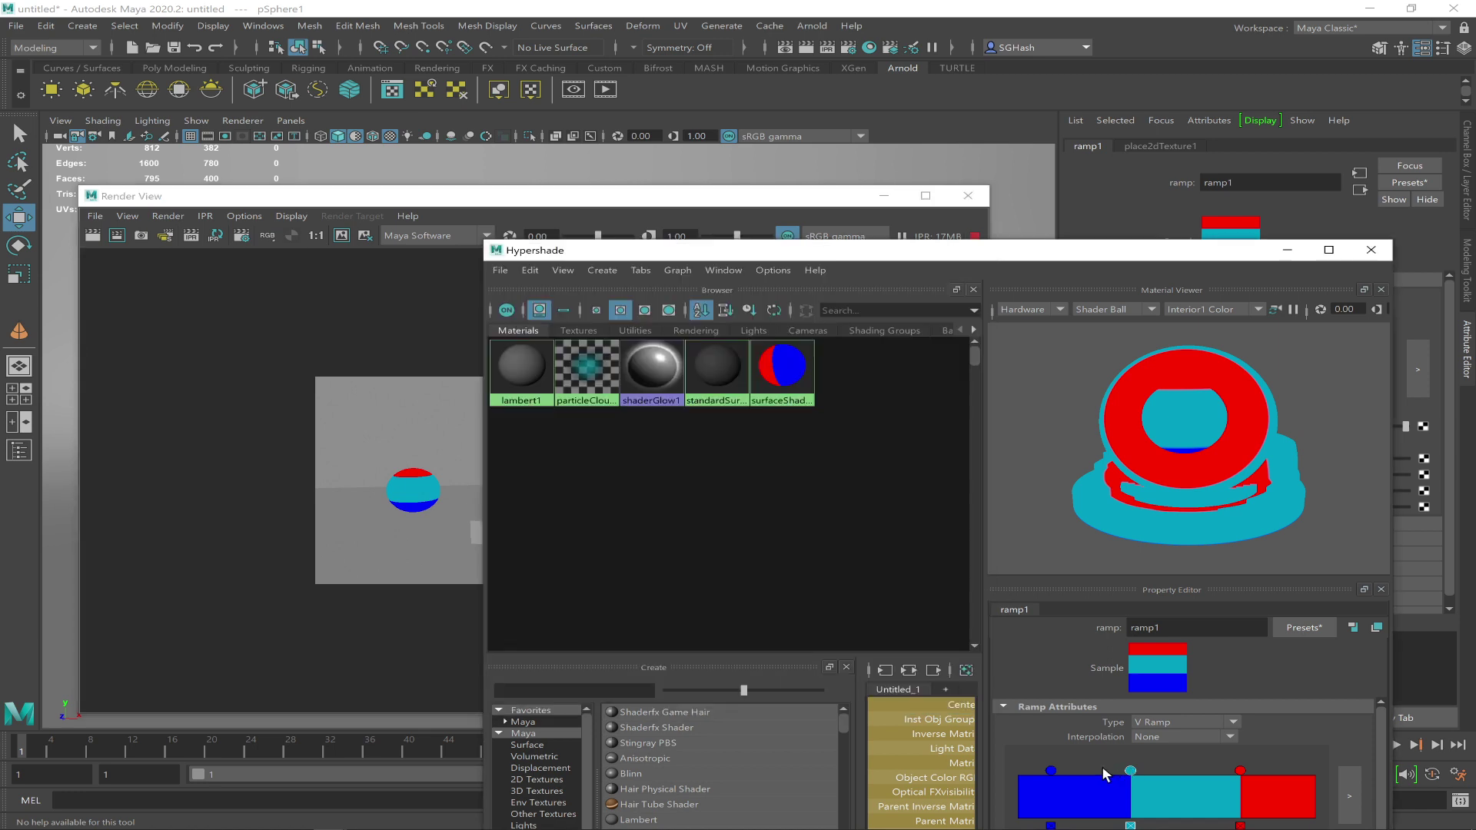
pyautogui.moveTo(1130, 771); pyautogui.dragTo(1093, 772)
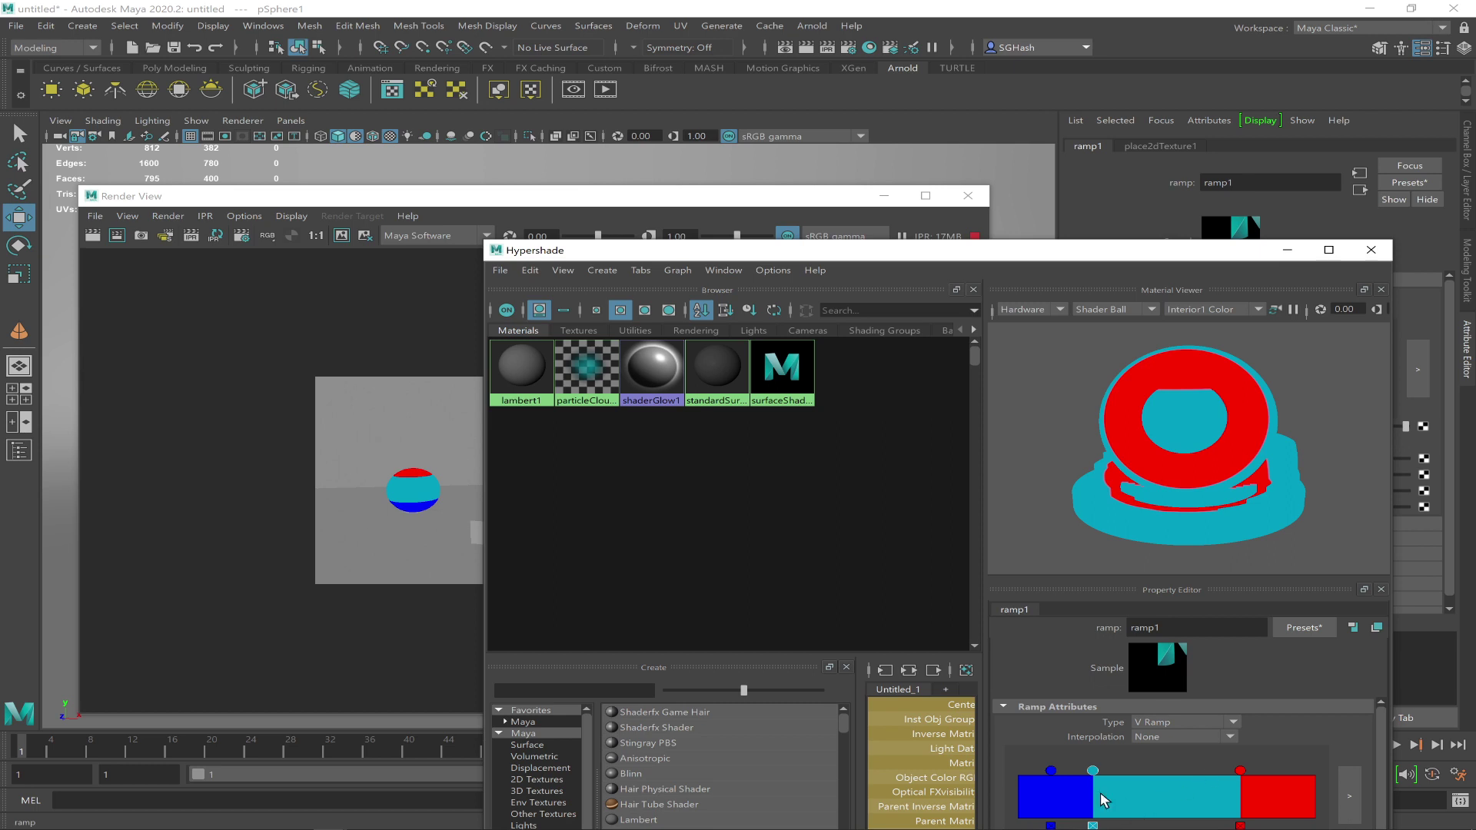
pyautogui.moveTo(1090, 771); pyautogui.dragTo(1160, 771)
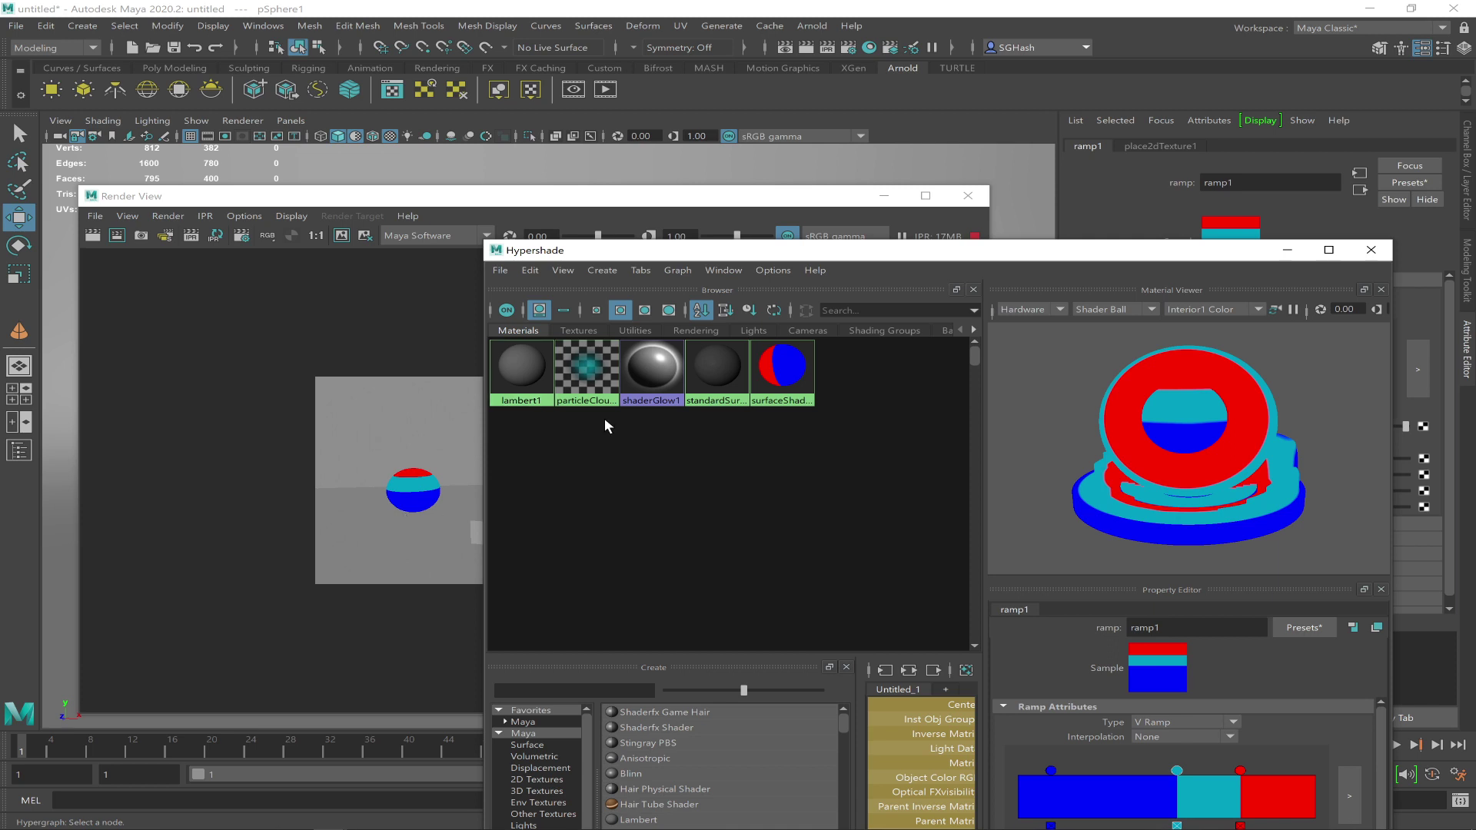
pyautogui.click(765, 199)
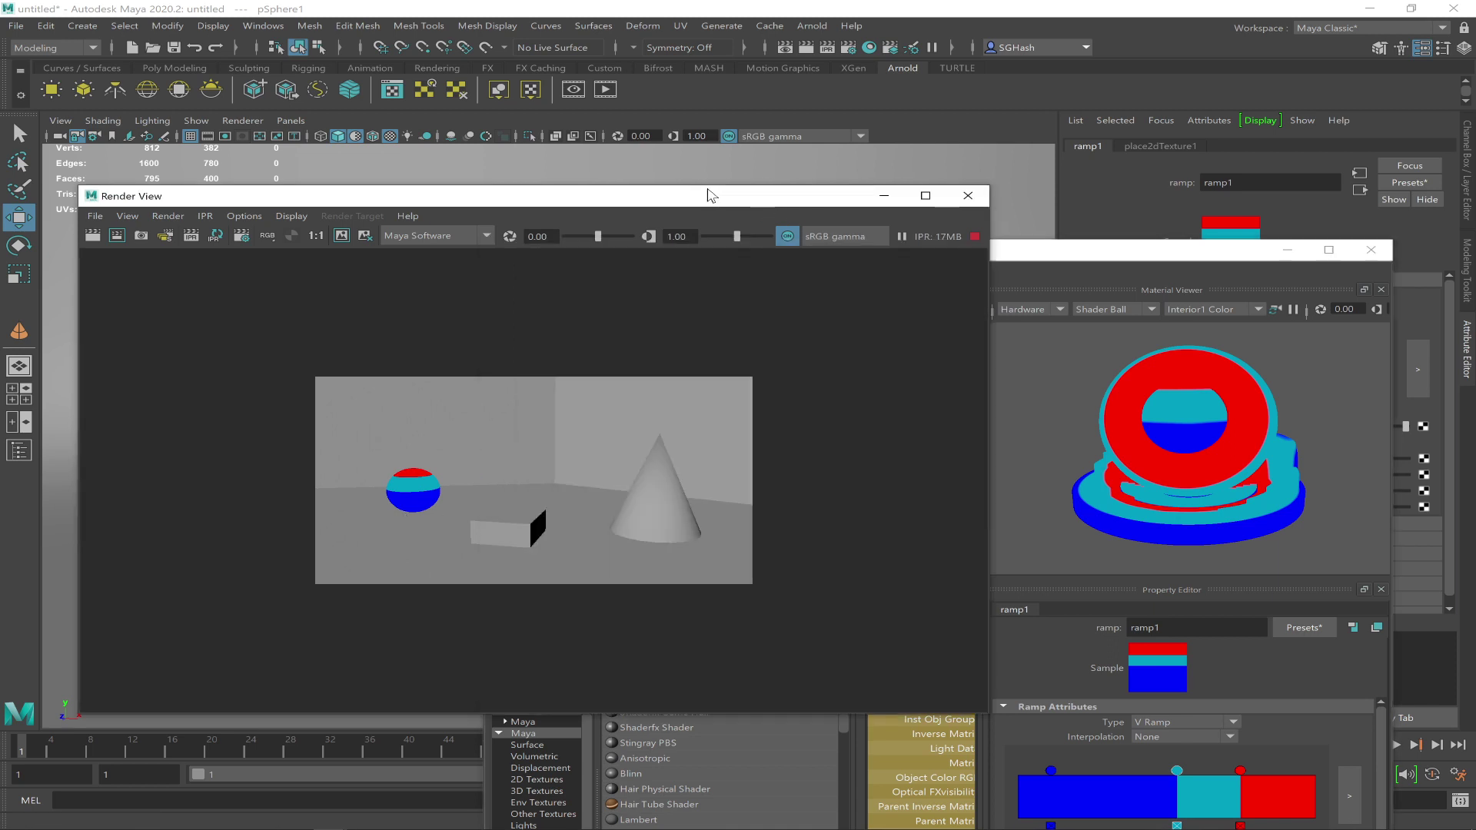
pyautogui.moveTo(726, 192); pyautogui.dragTo(685, 180)
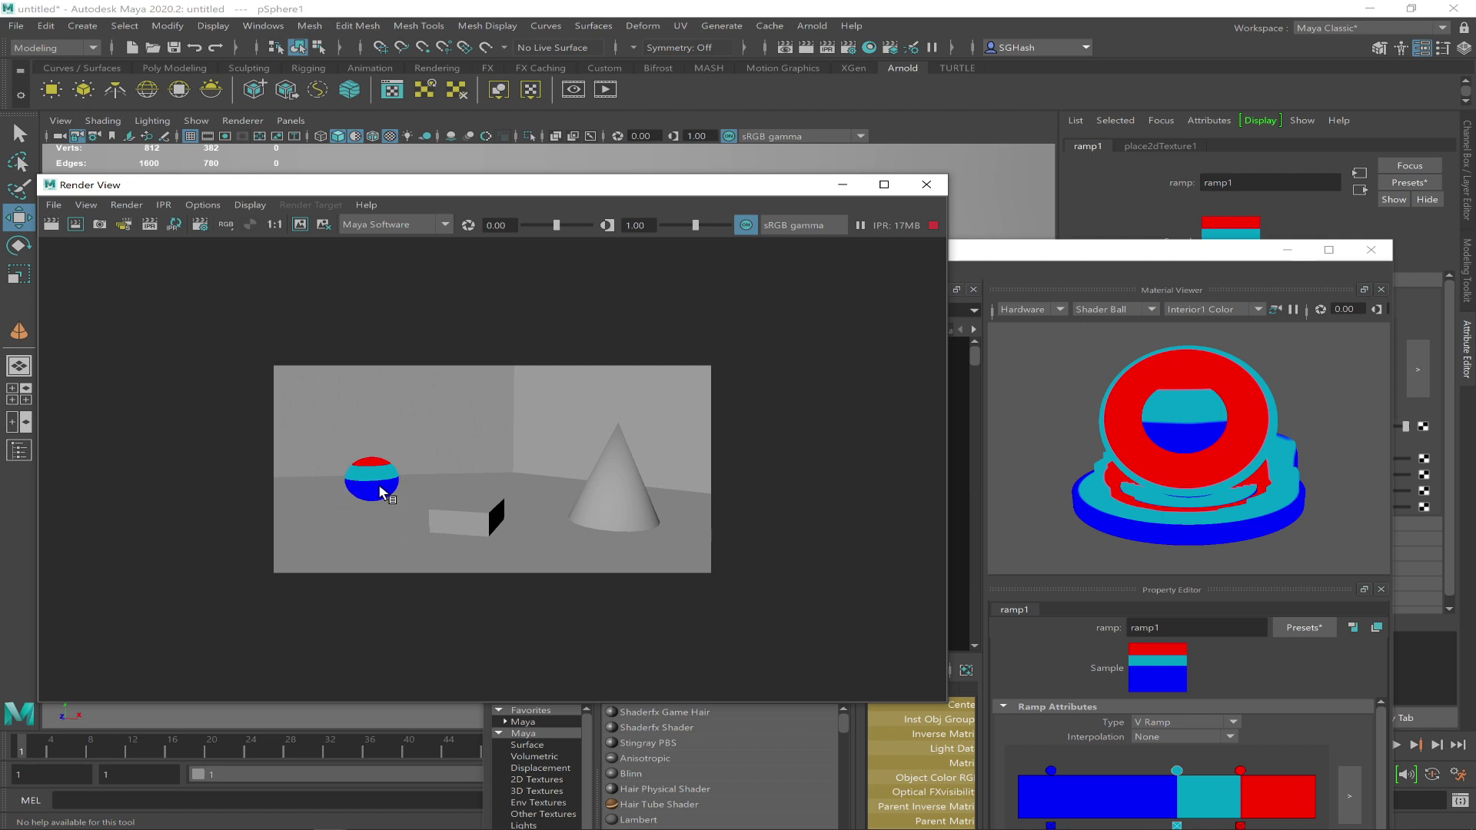
# Select the infinity wall and turn off its smooth preview, clearing the Hypershade and Render View out of the viewport
pyautogui.moveTo(504, 186); pyautogui.dragTo(807, 259)
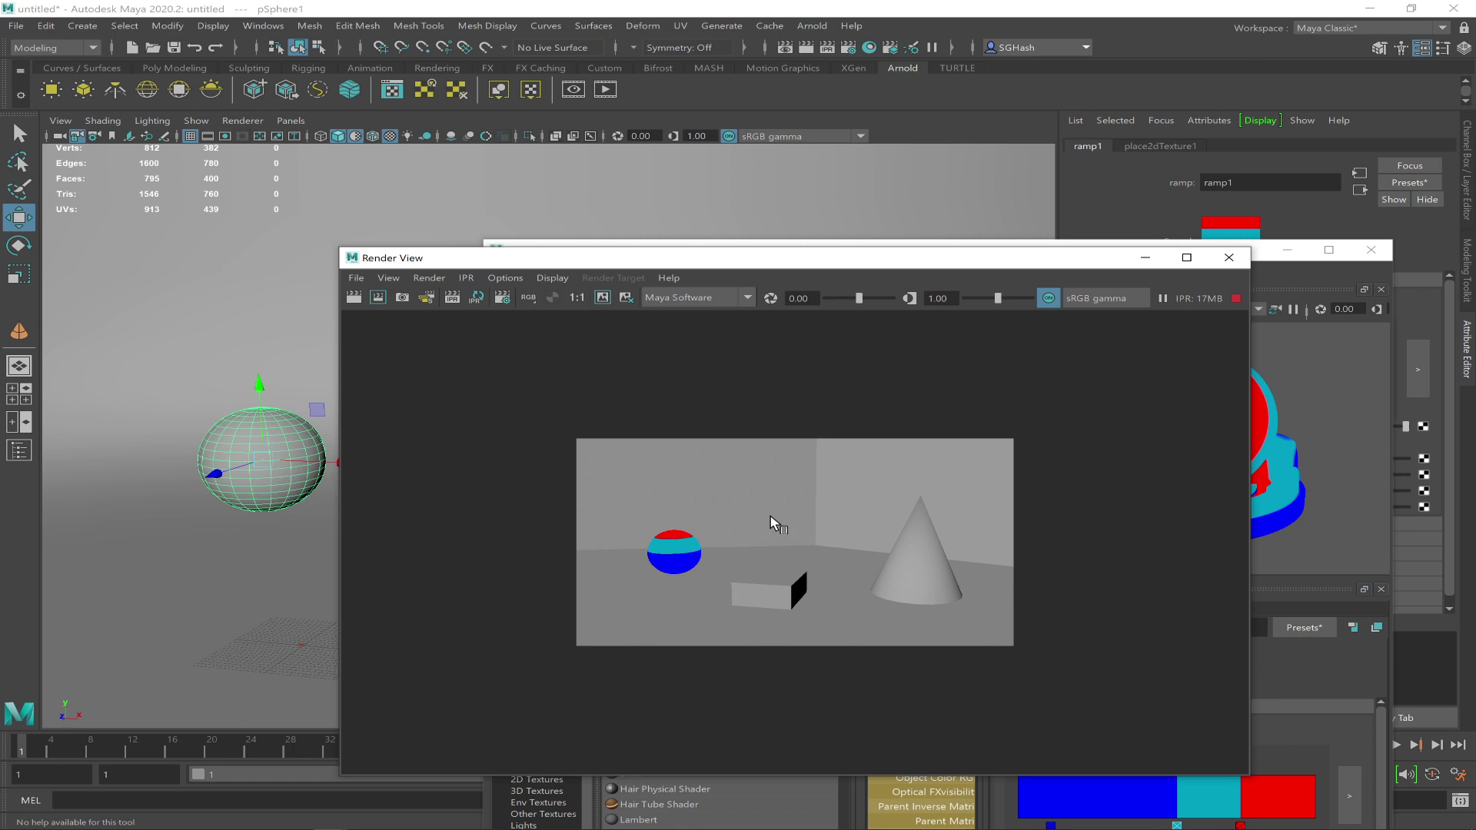
pyautogui.click(125, 444)
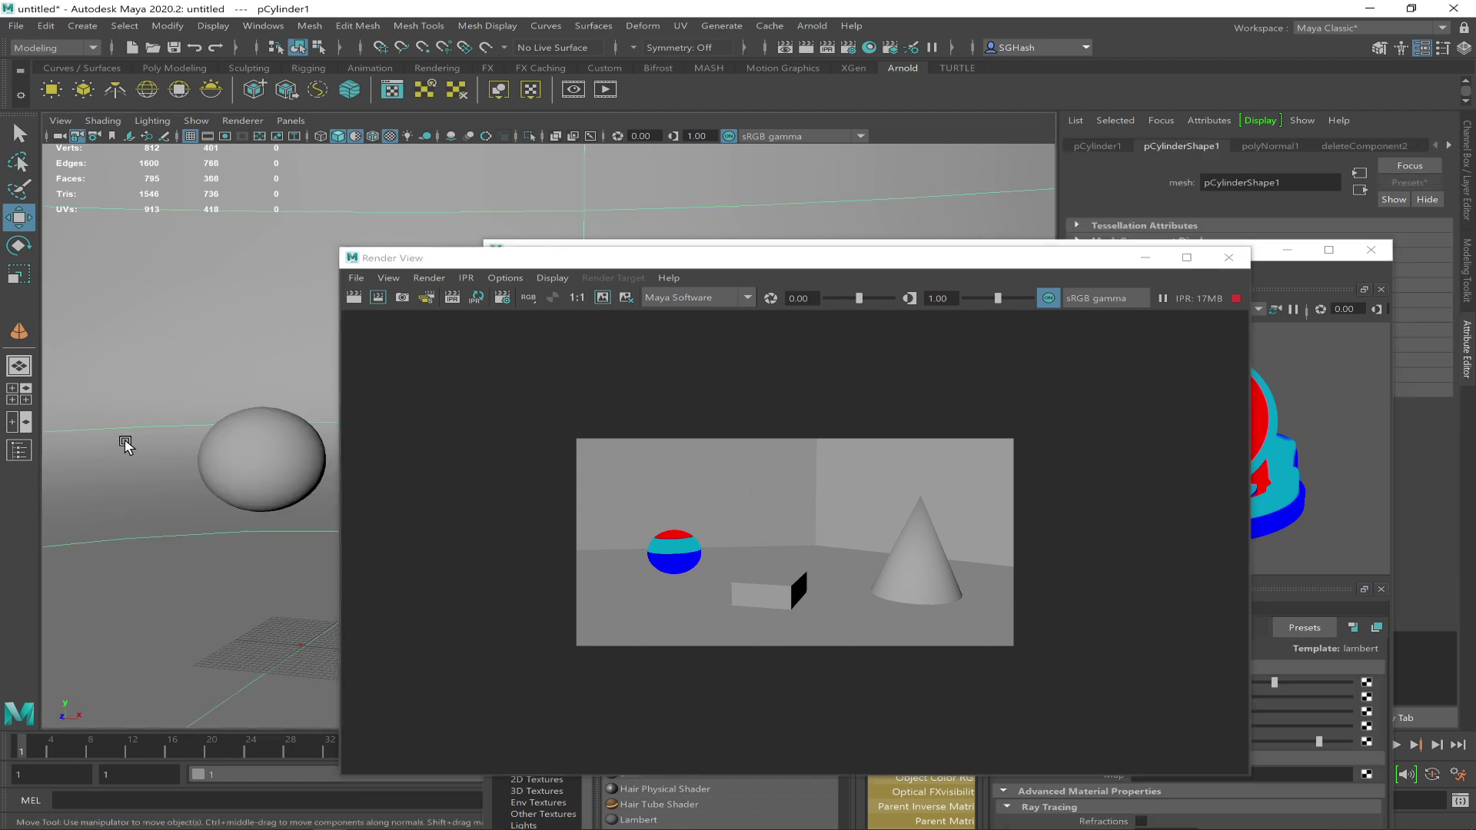
pyautogui.press('1')
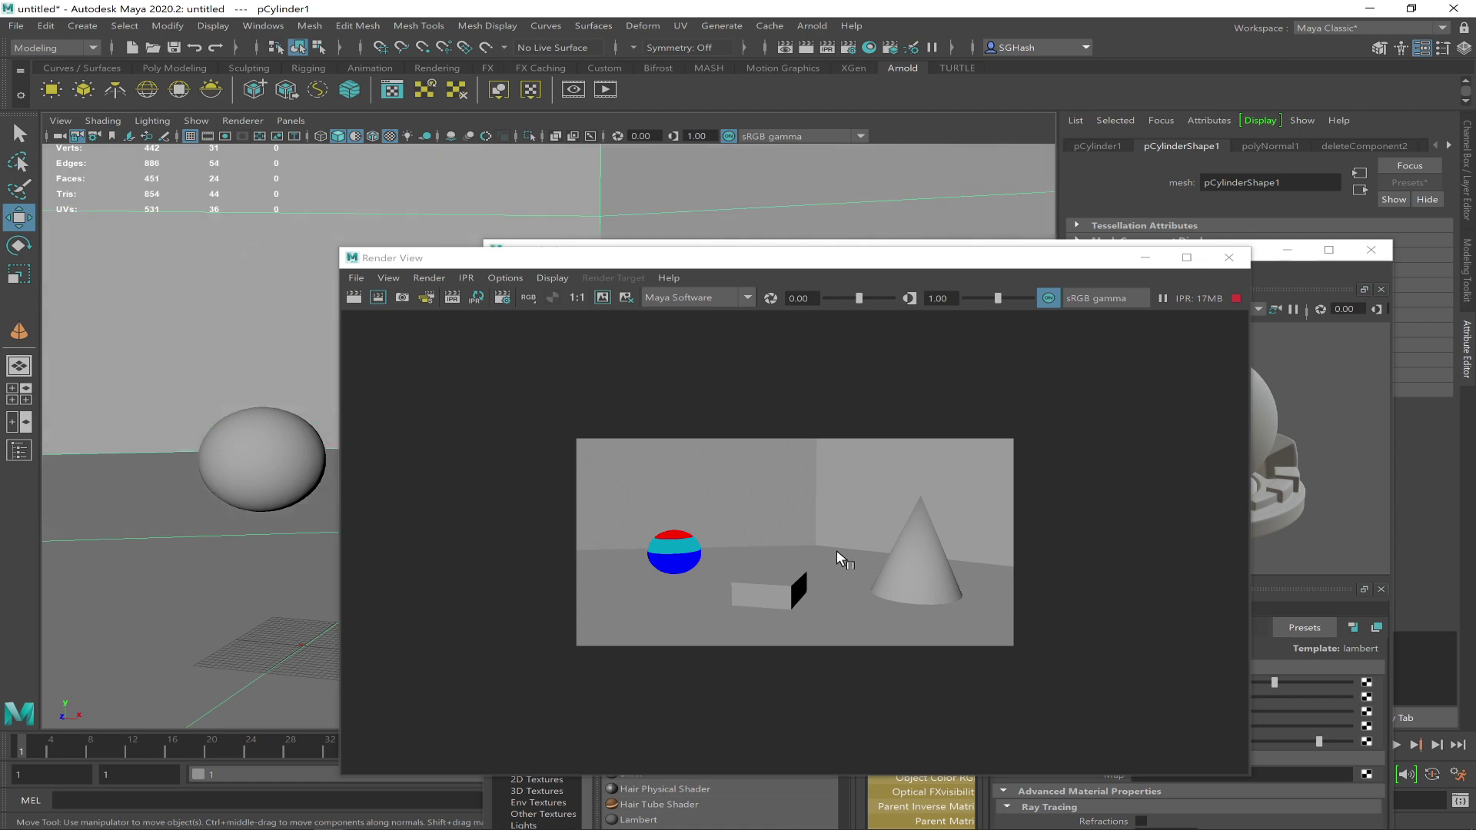
pyautogui.click(1276, 252)
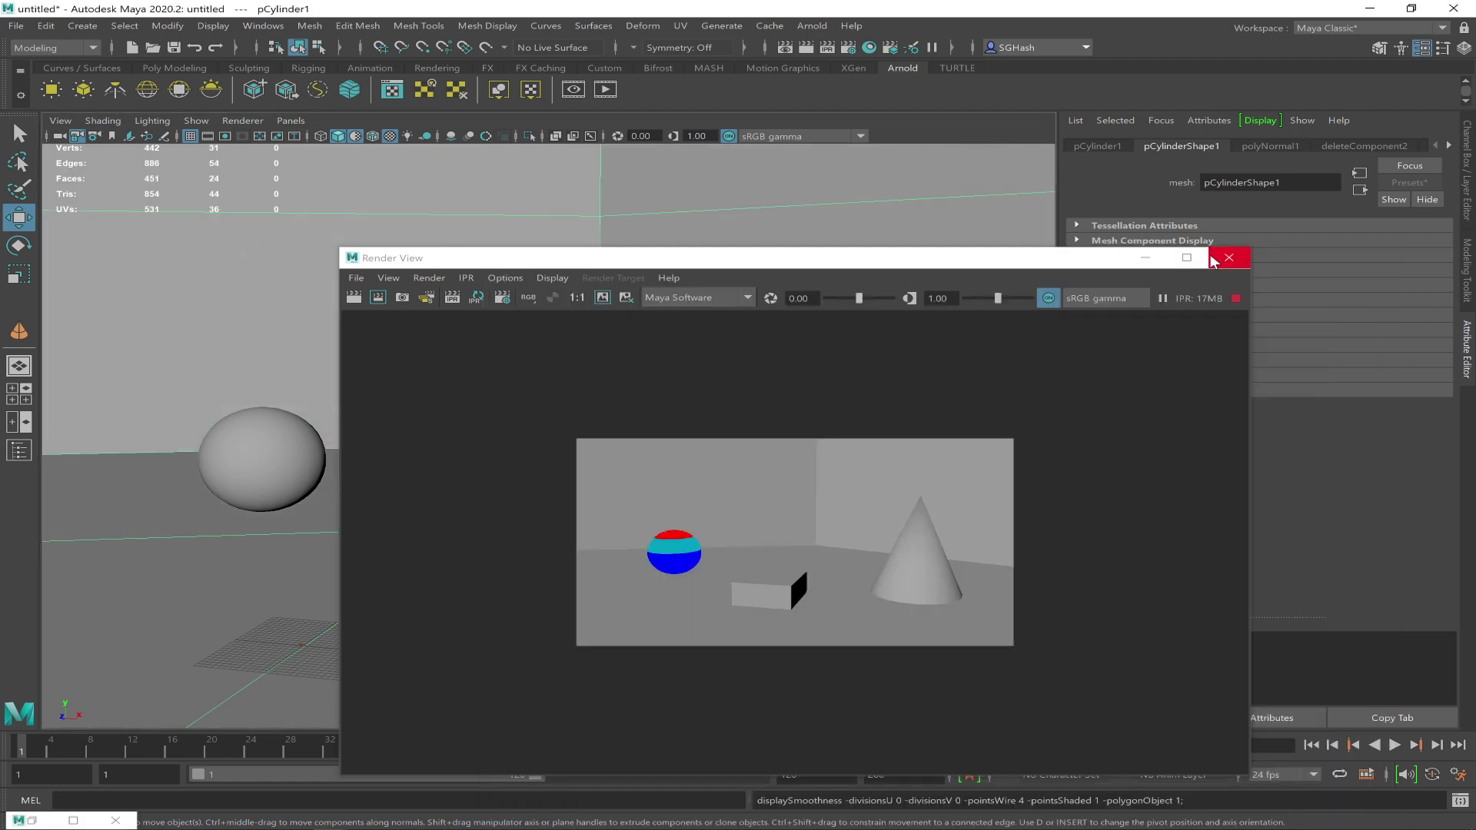
pyautogui.moveTo(1026, 268); pyautogui.dragTo(1239, 265)
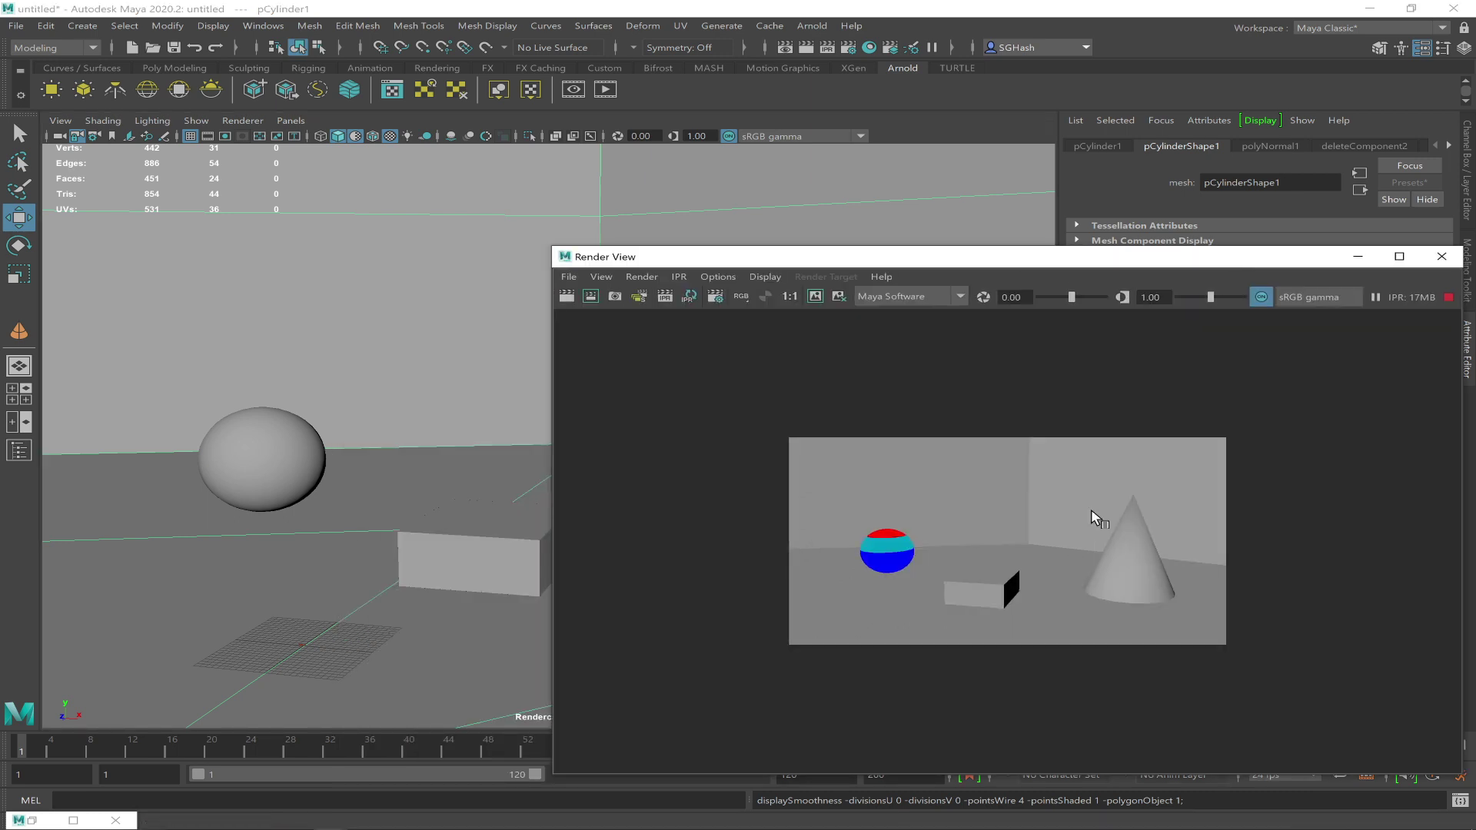
# Apply Smooth to the infinity wall with 3 divisions and re-render the scene in Maya Software
pyautogui.click(188, 69)
pyautogui.click(643, 93)
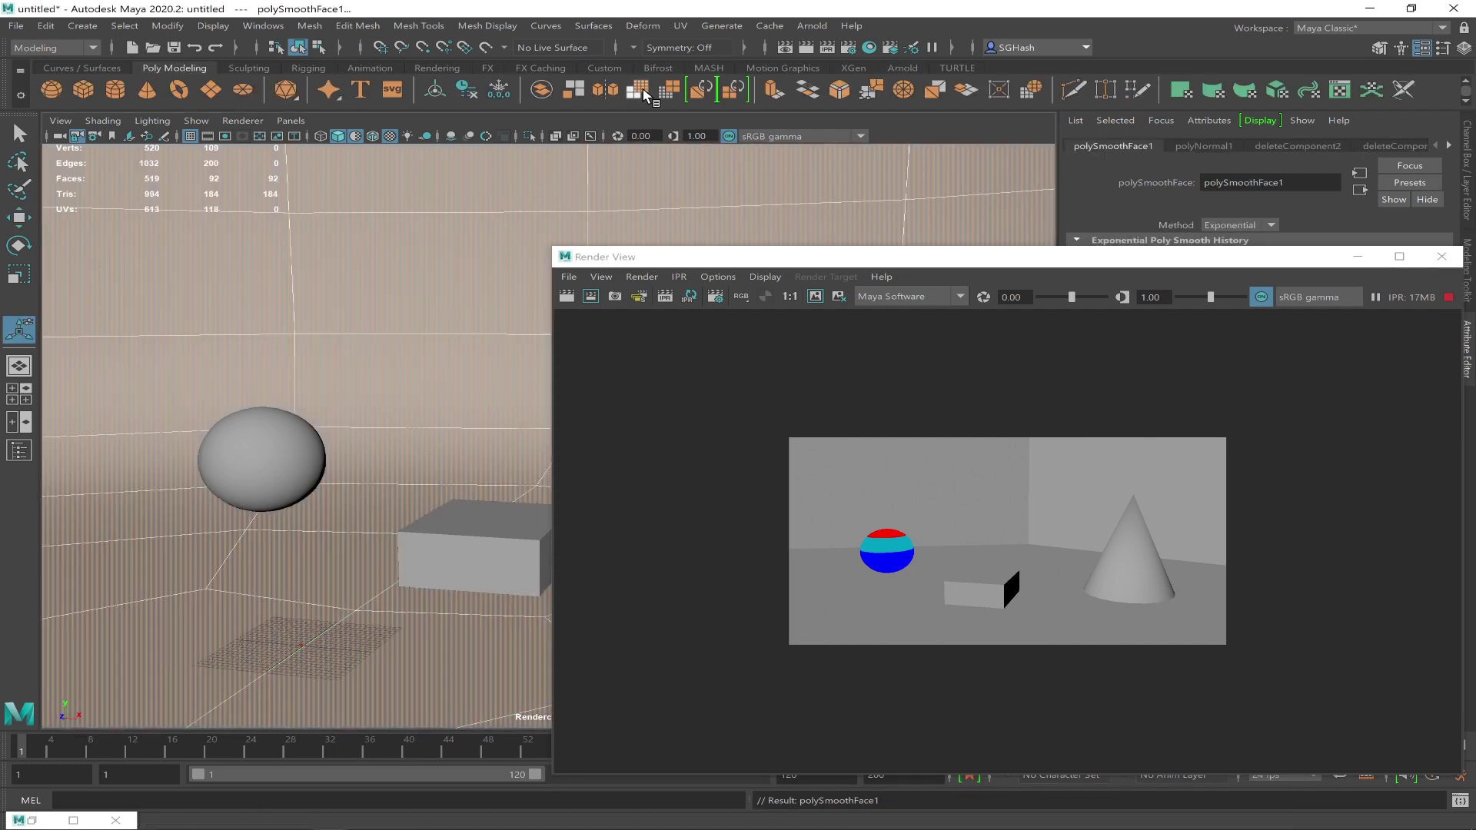
pyautogui.moveTo(1012, 262); pyautogui.dragTo(1015, 538)
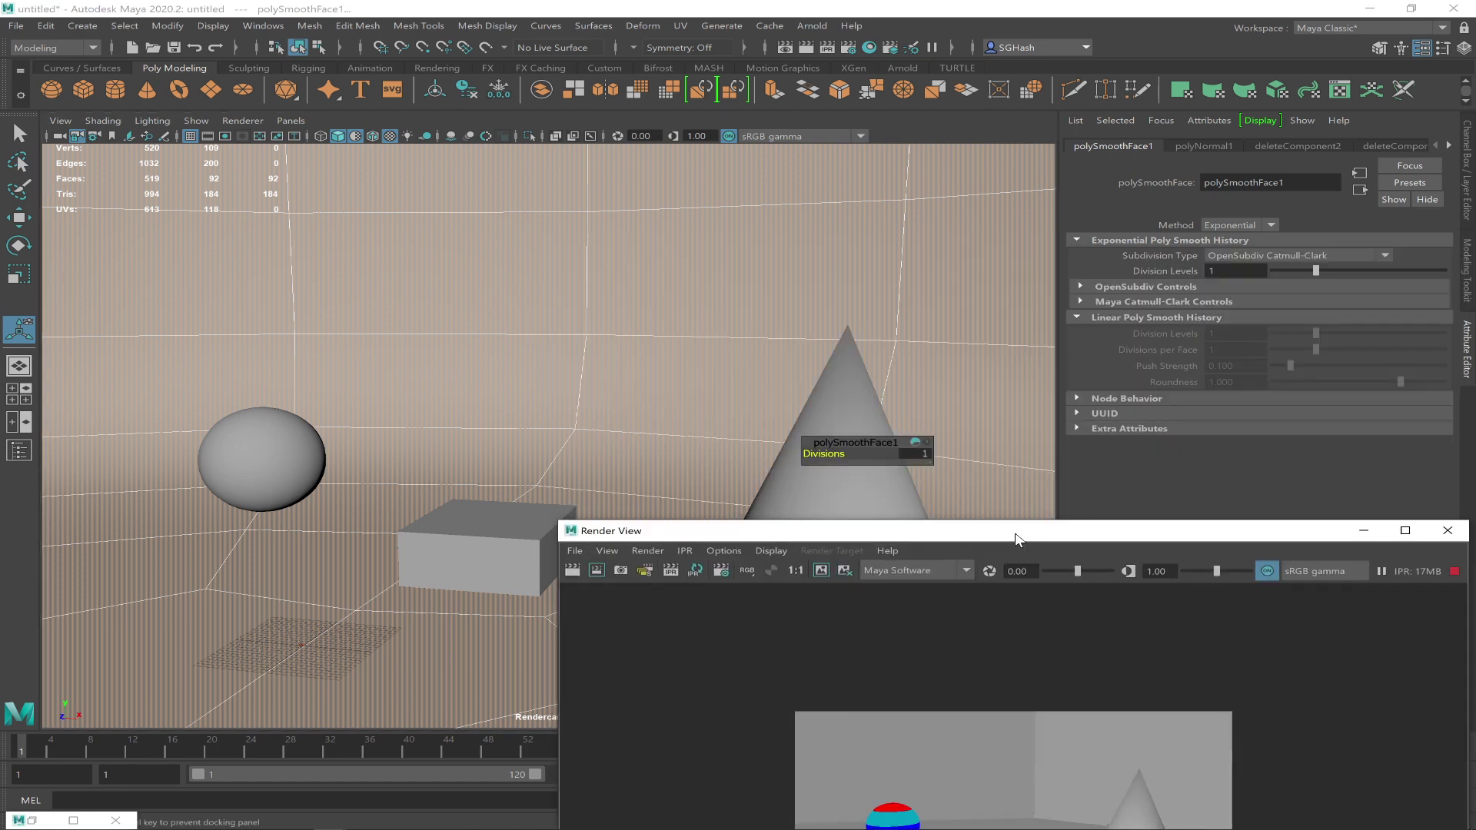
pyautogui.click(924, 456)
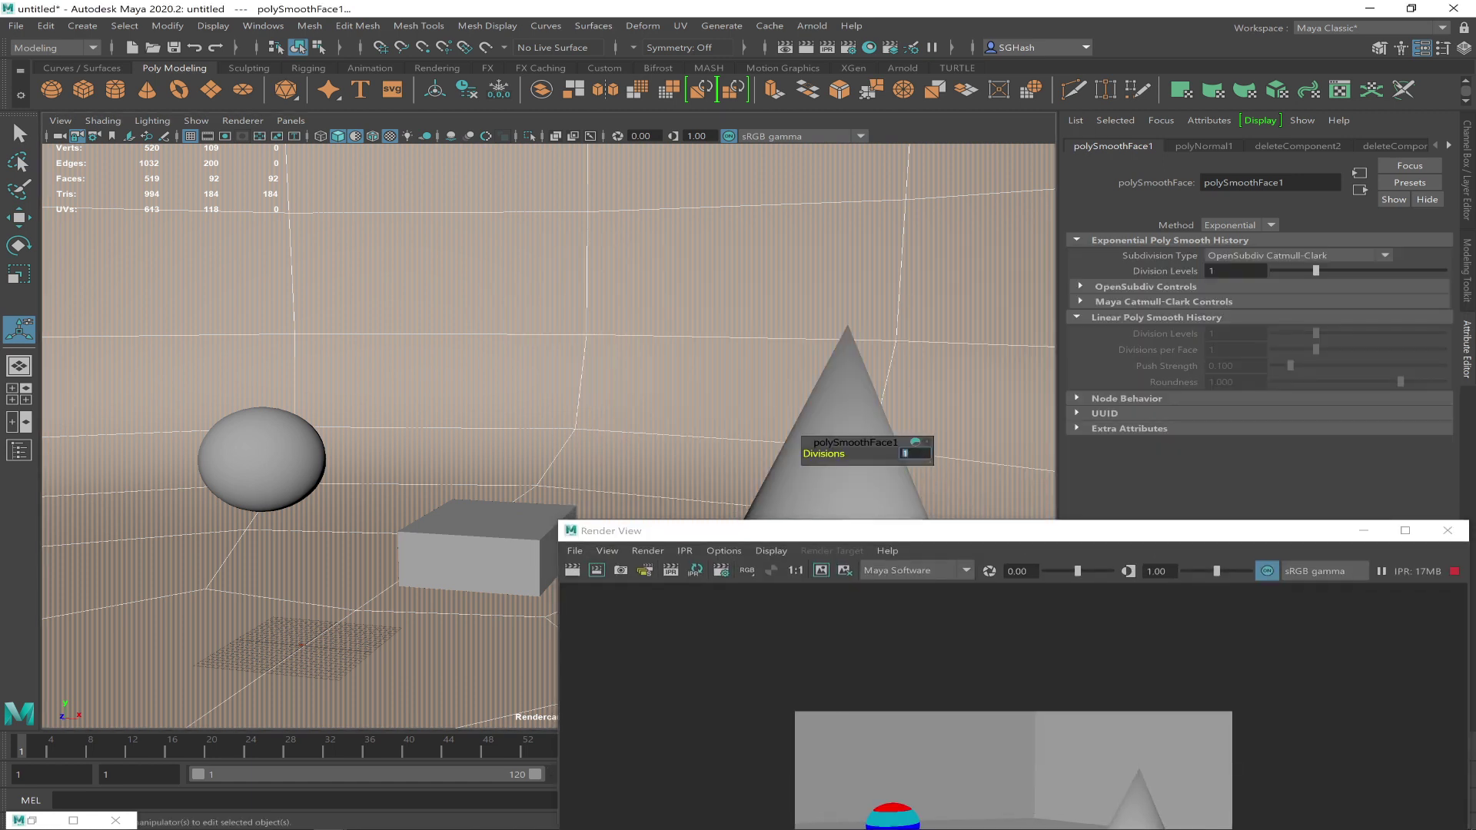
pyautogui.write('2')
pyautogui.press('Return')
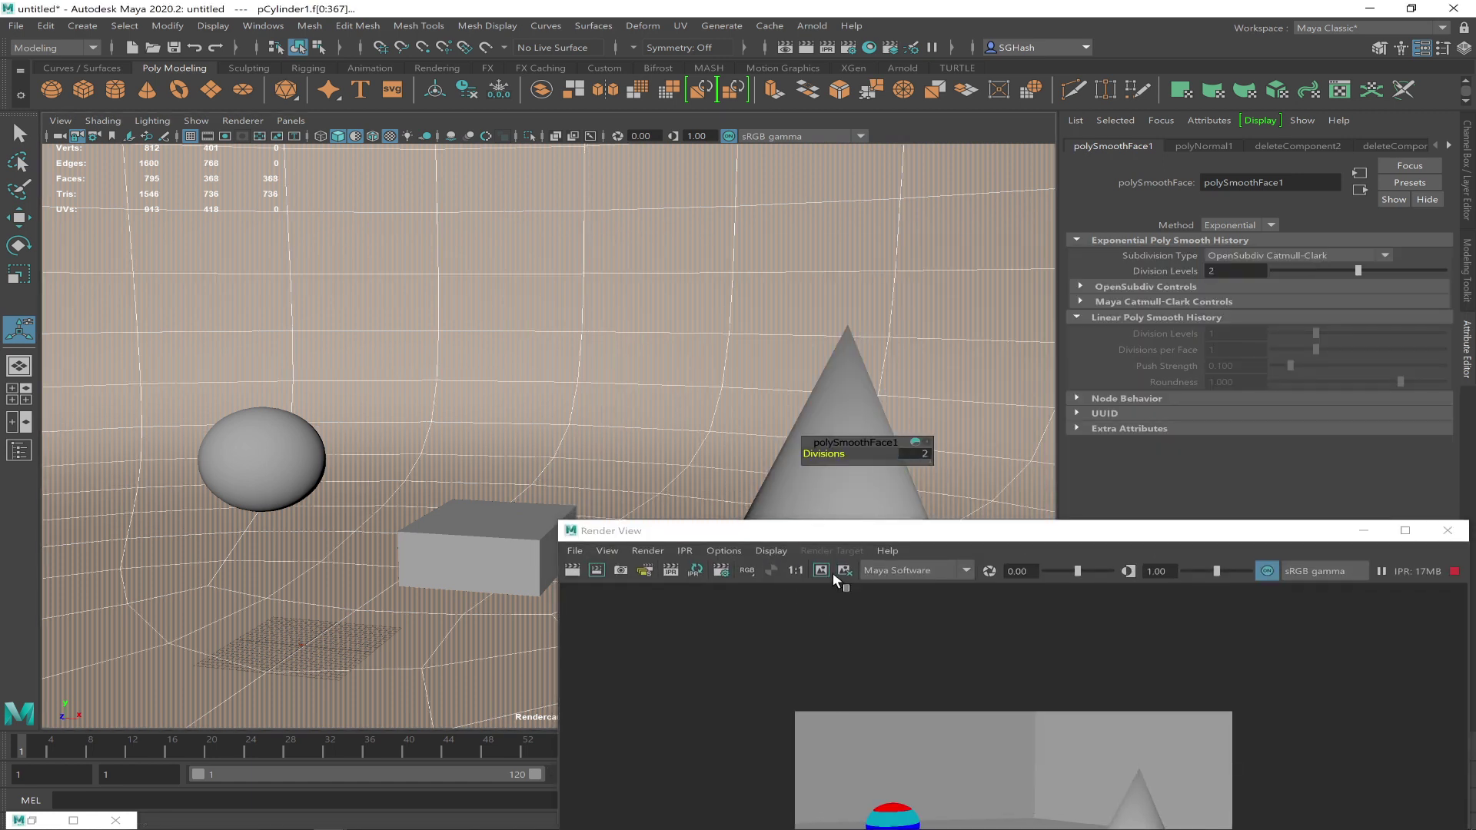
pyautogui.click(923, 455)
pyautogui.press('Return')
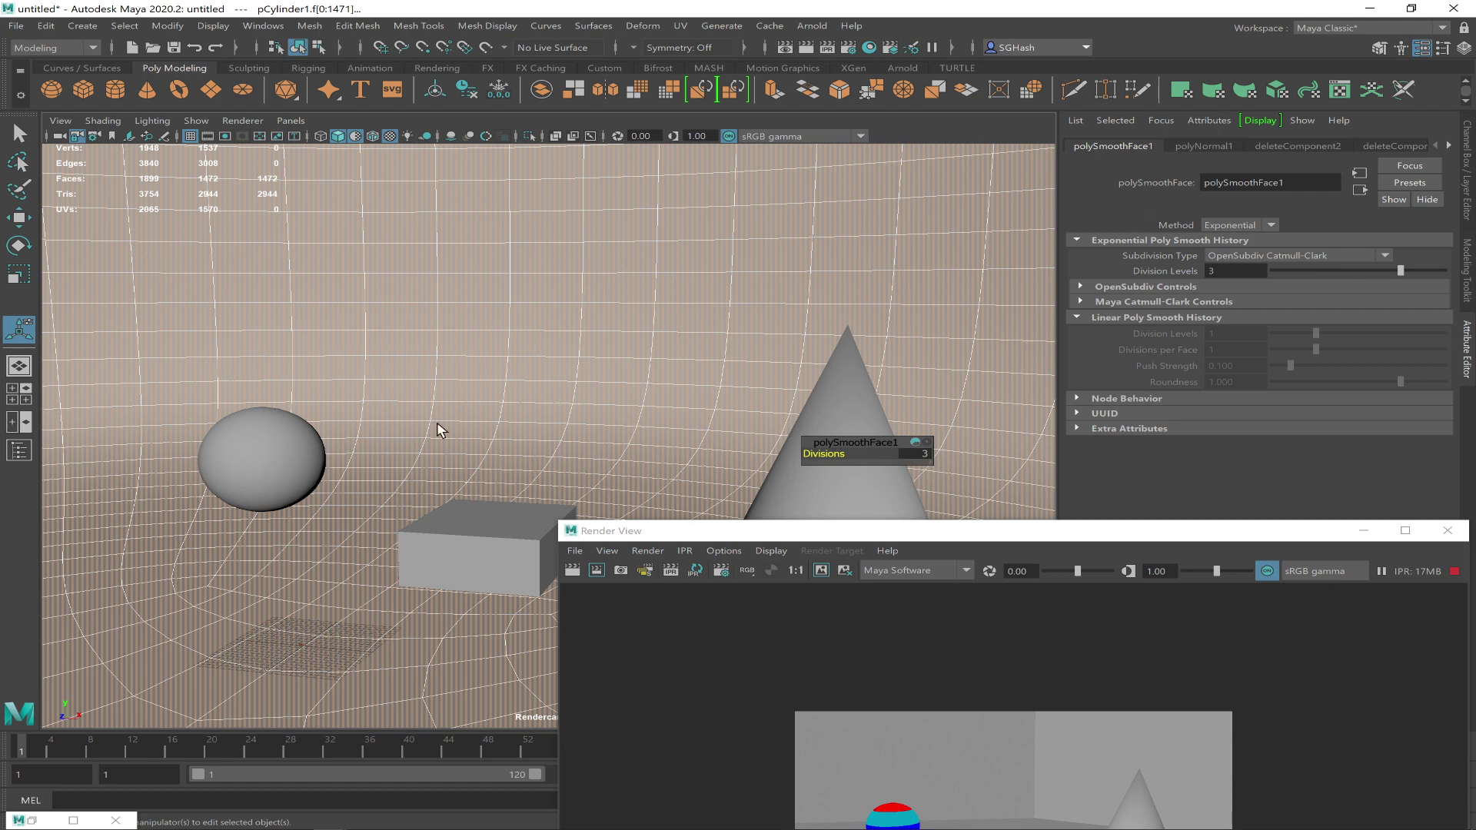
pyautogui.moveTo(781, 530); pyautogui.dragTo(678, 314)
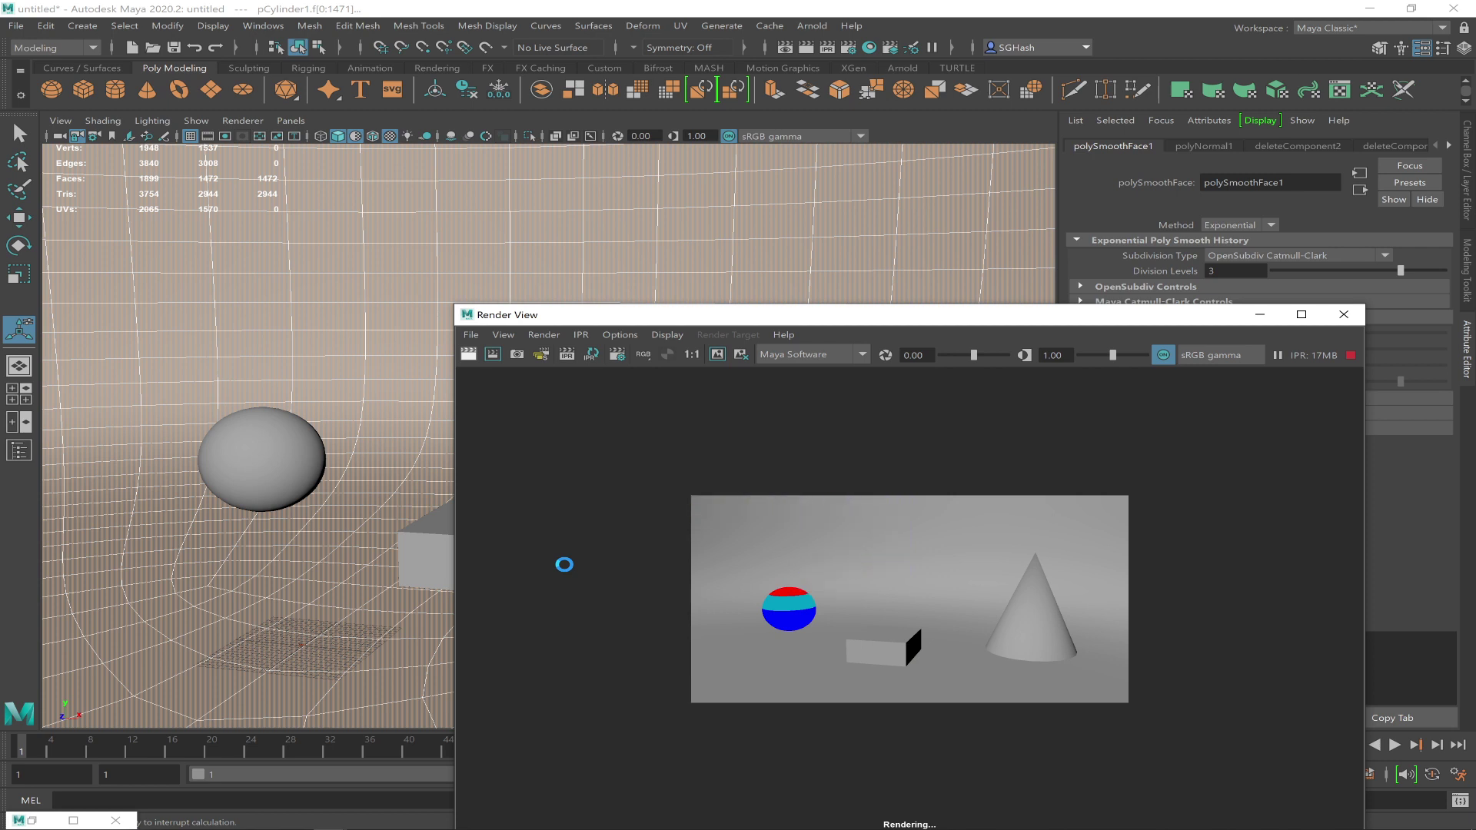
pyautogui.moveTo(864, 313); pyautogui.dragTo(922, 189)
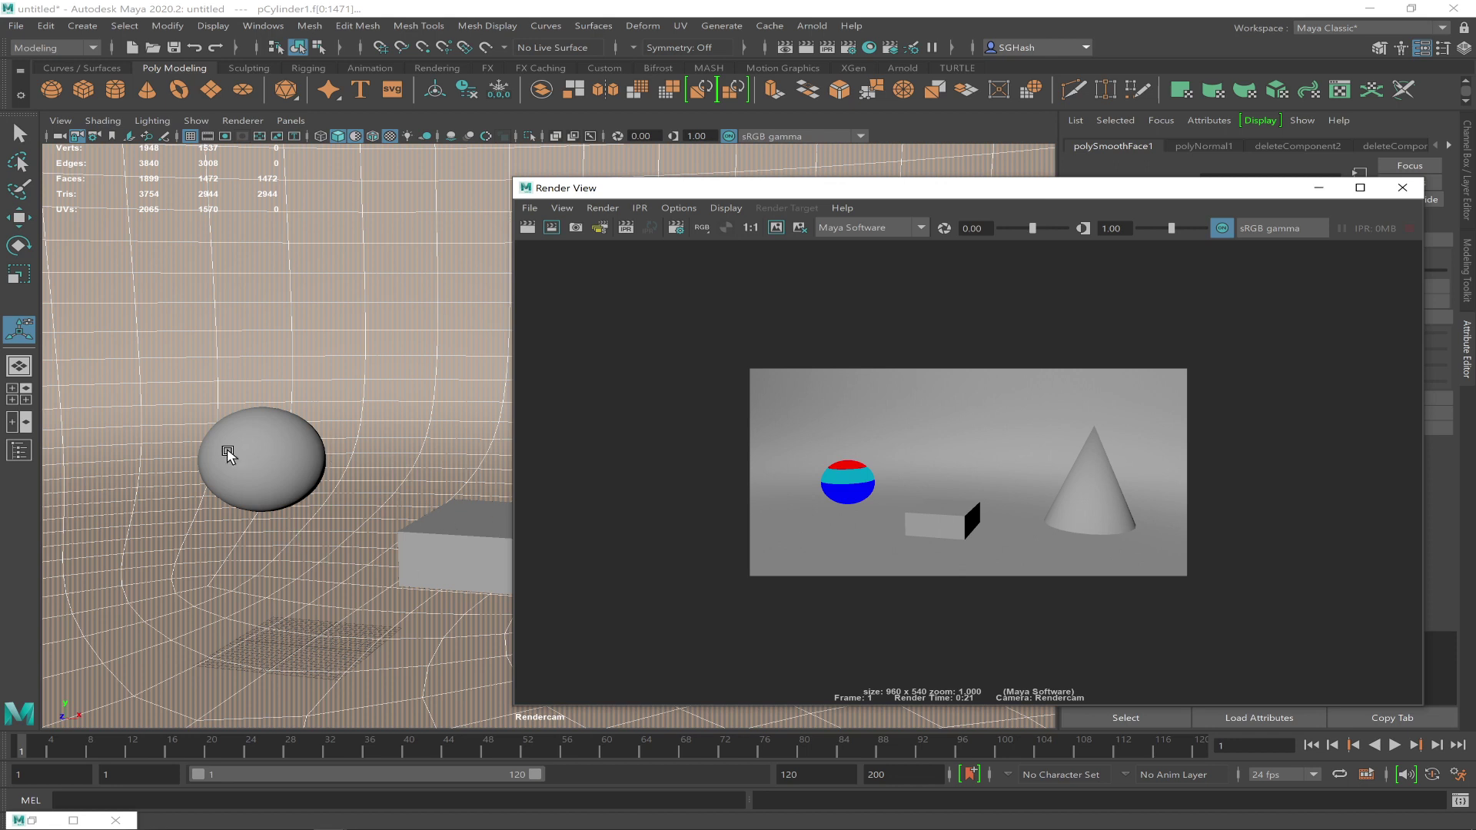
# Select the sphere and switch from the modeling to the rendering command set
pyautogui.click(266, 440)
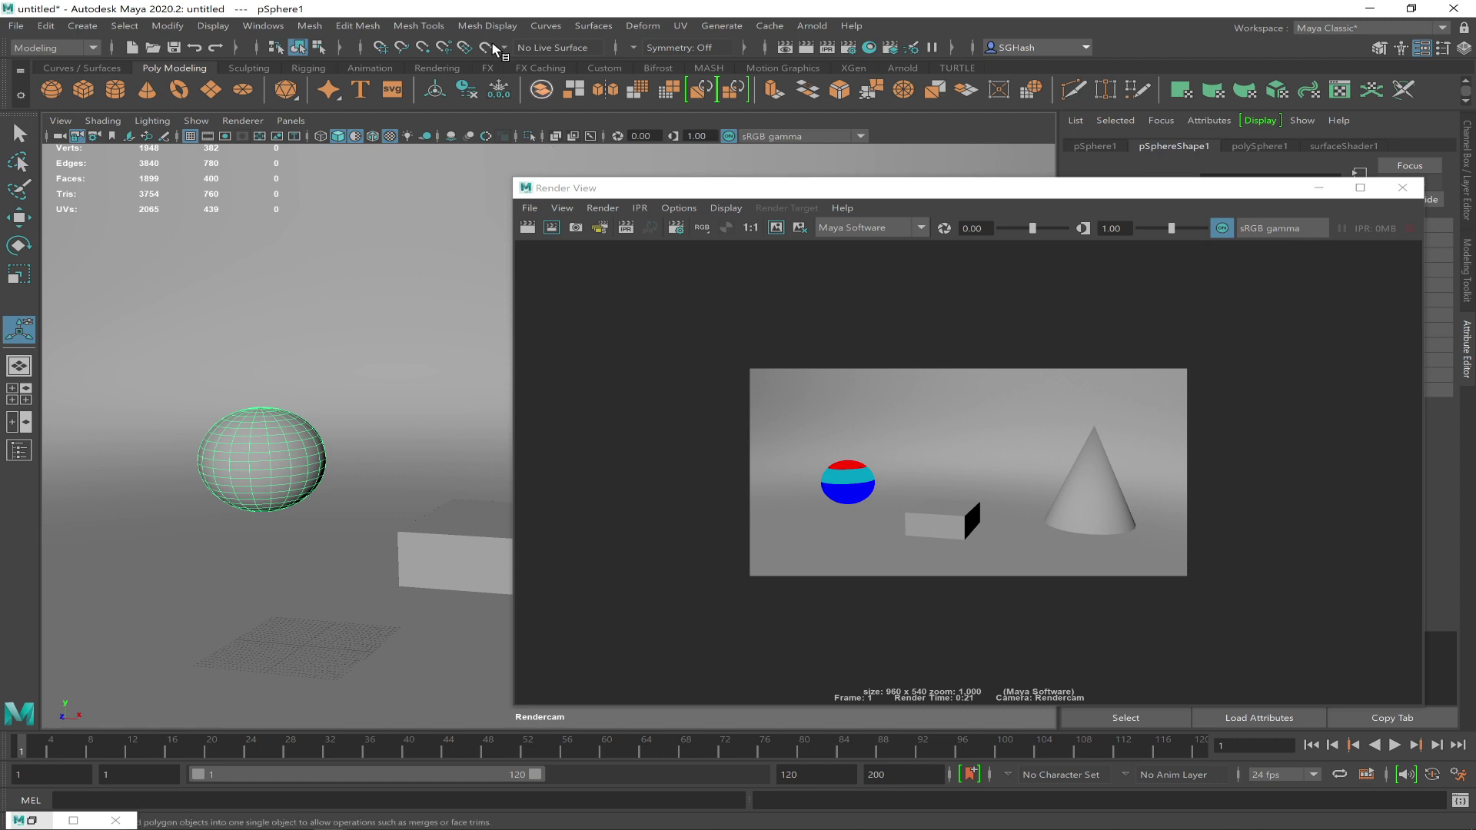
pyautogui.click(425, 68)
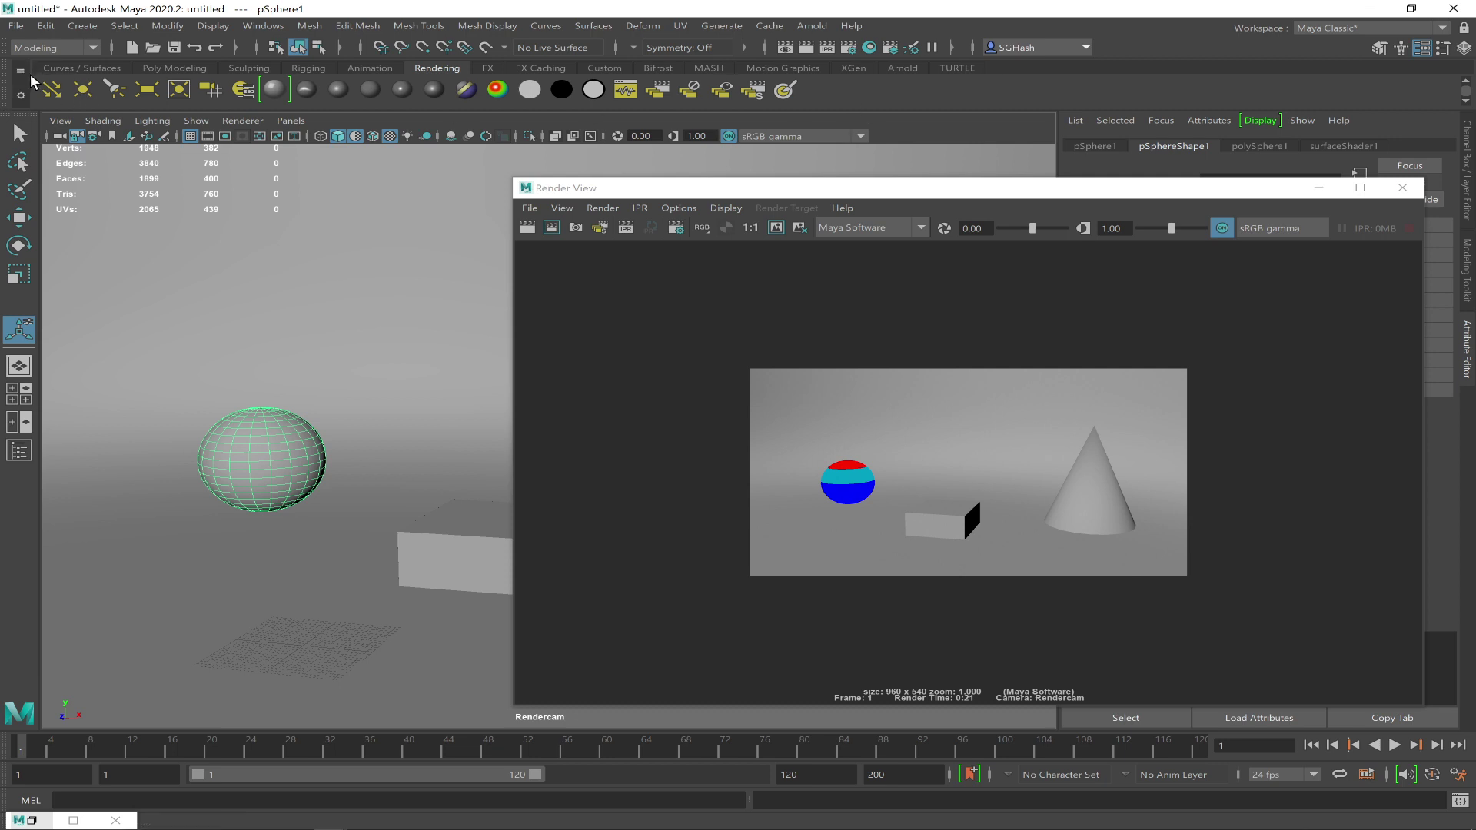
pyautogui.click(46, 49)
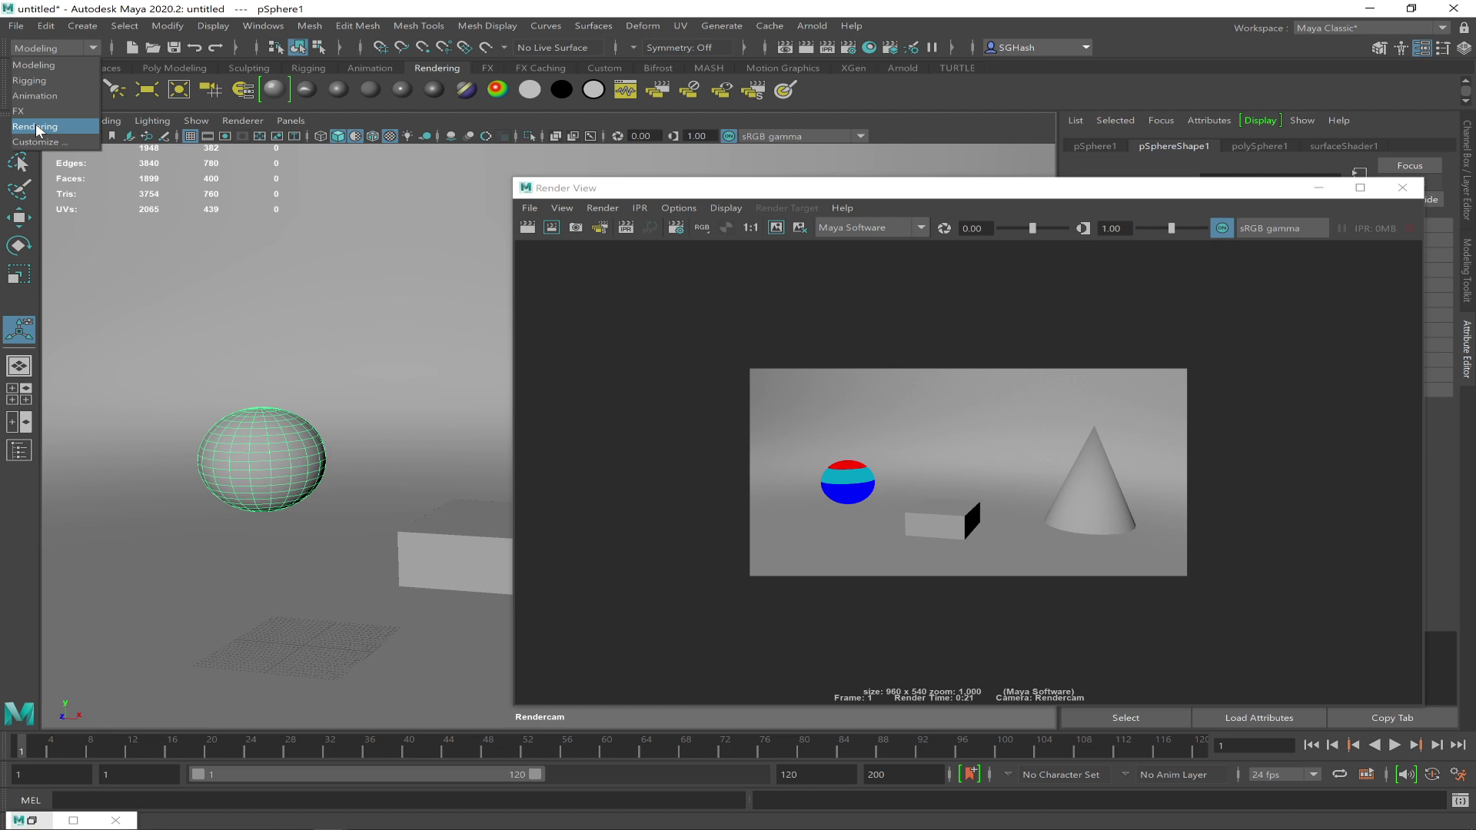
pyautogui.click(37, 128)
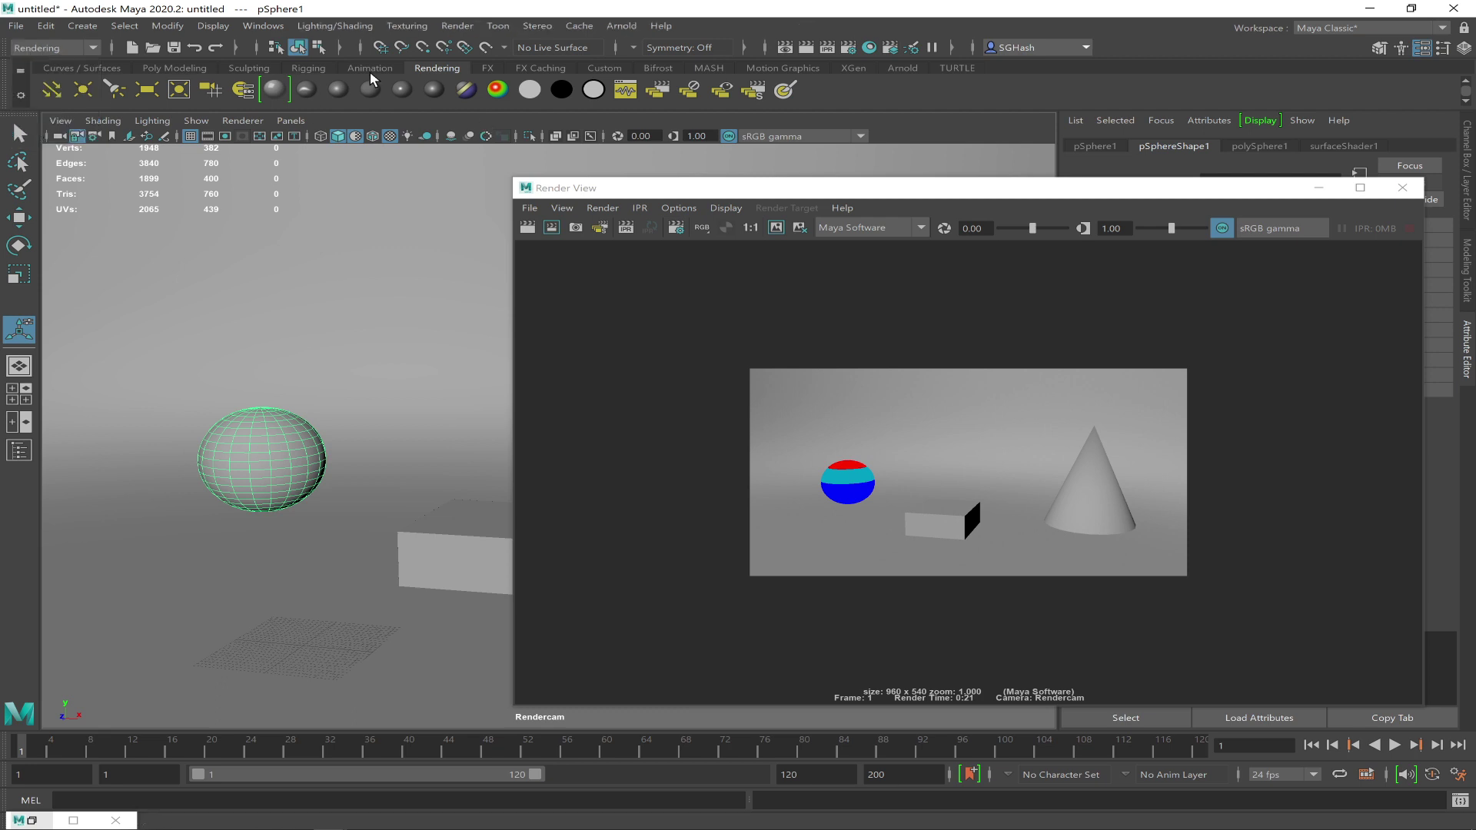
# Detach the Toon commands as a floating window and place it just above the sphere
pyautogui.click(497, 27)
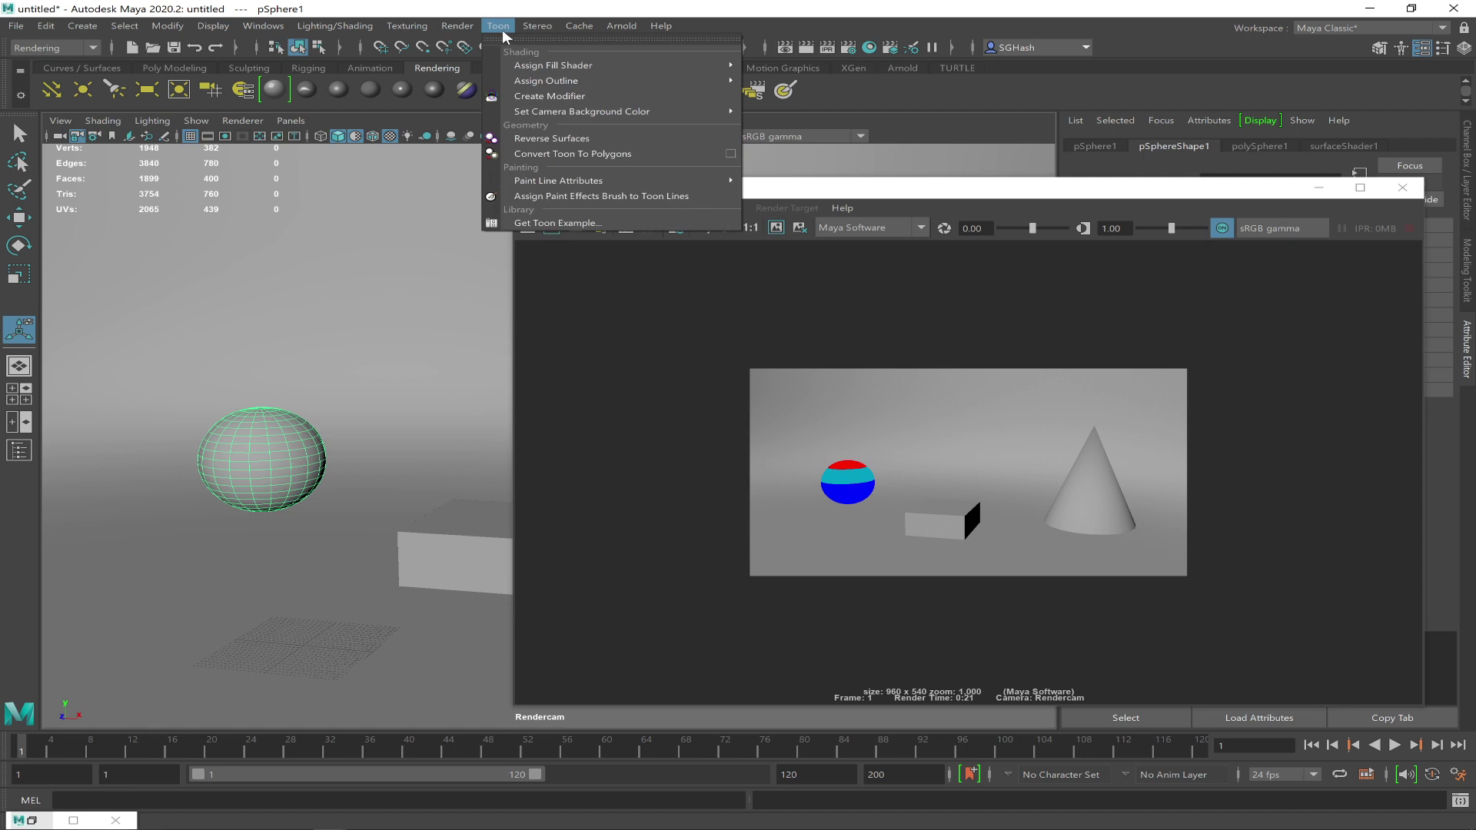
pyautogui.moveTo(496, 29)
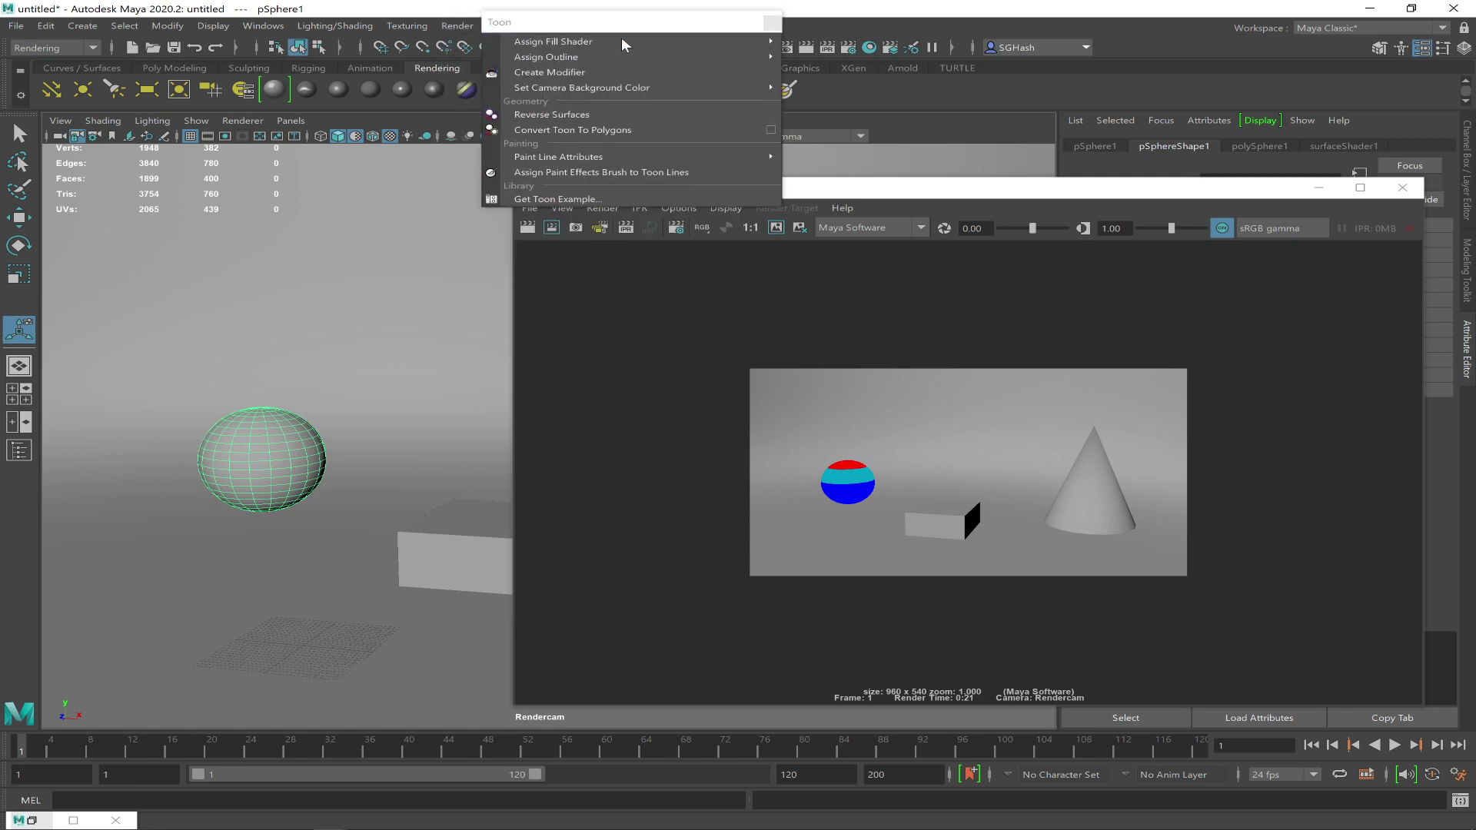
pyautogui.click(625, 40)
pyautogui.moveTo(365, 388); pyautogui.dragTo(144, 203)
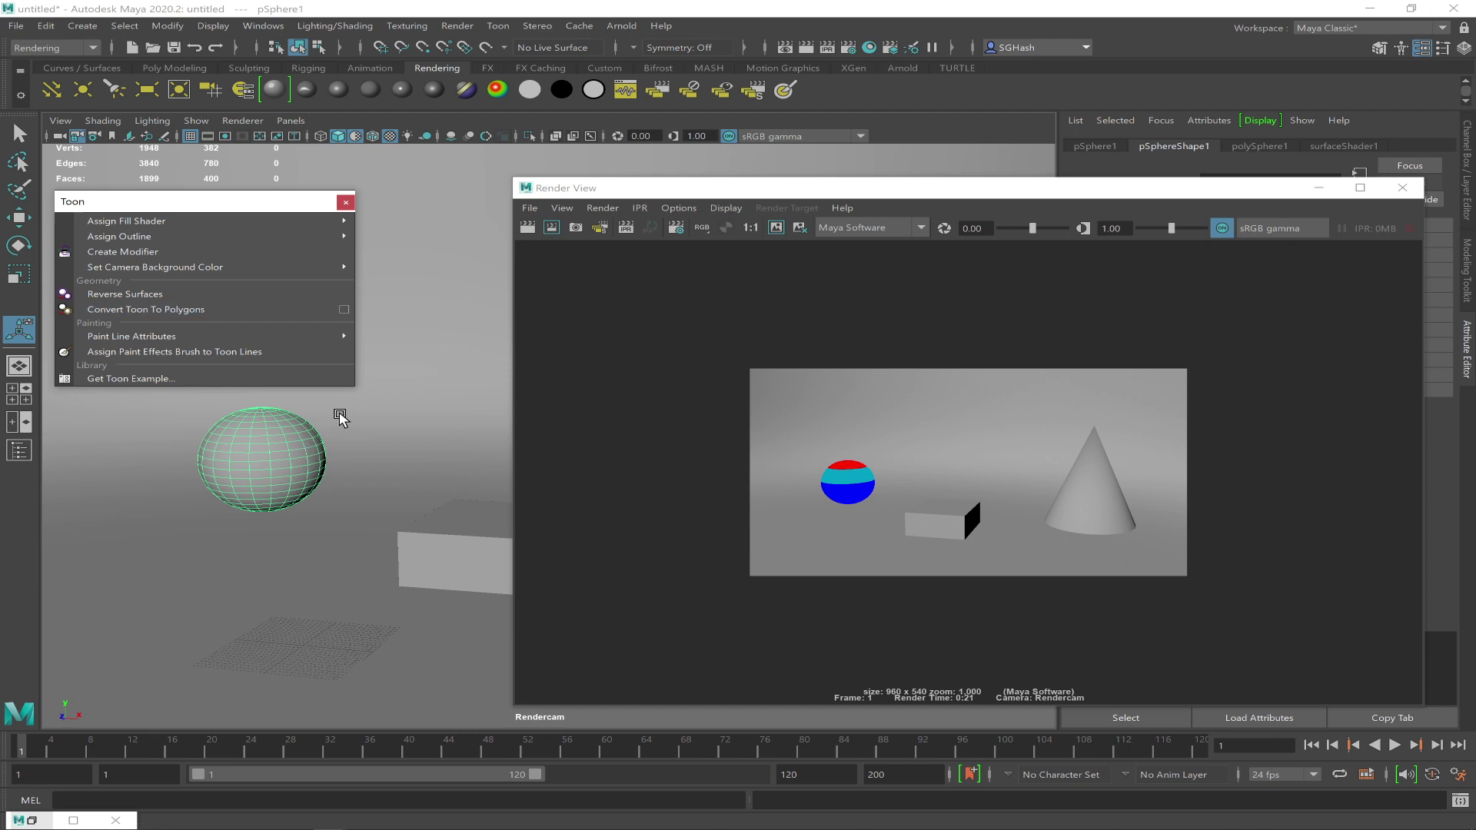
# Assign a Solid Color toon fill shader to the sphere, then reselect the sphere and assign it again
pyautogui.moveTo(258, 218)
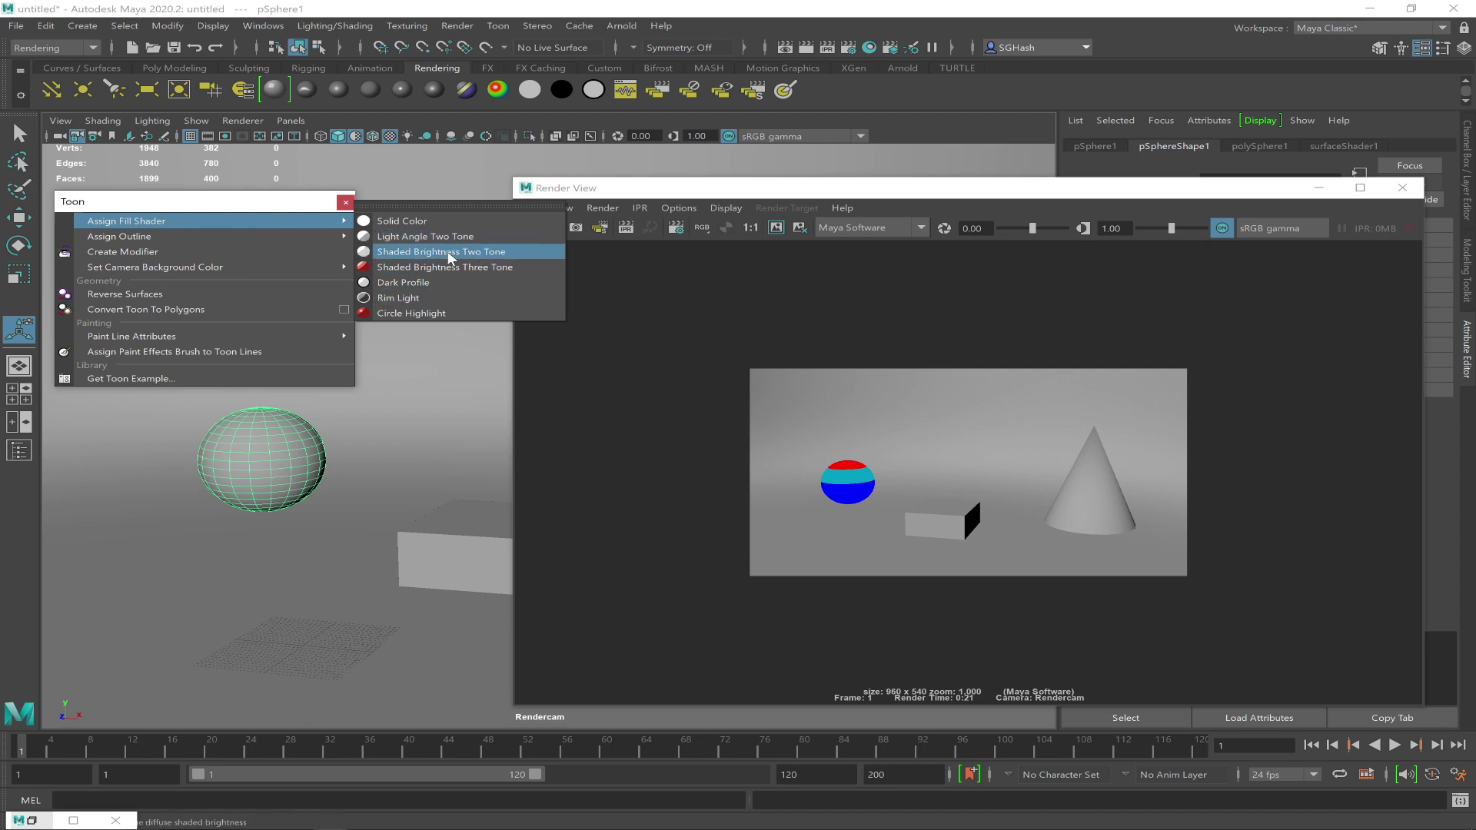
pyautogui.click(406, 221)
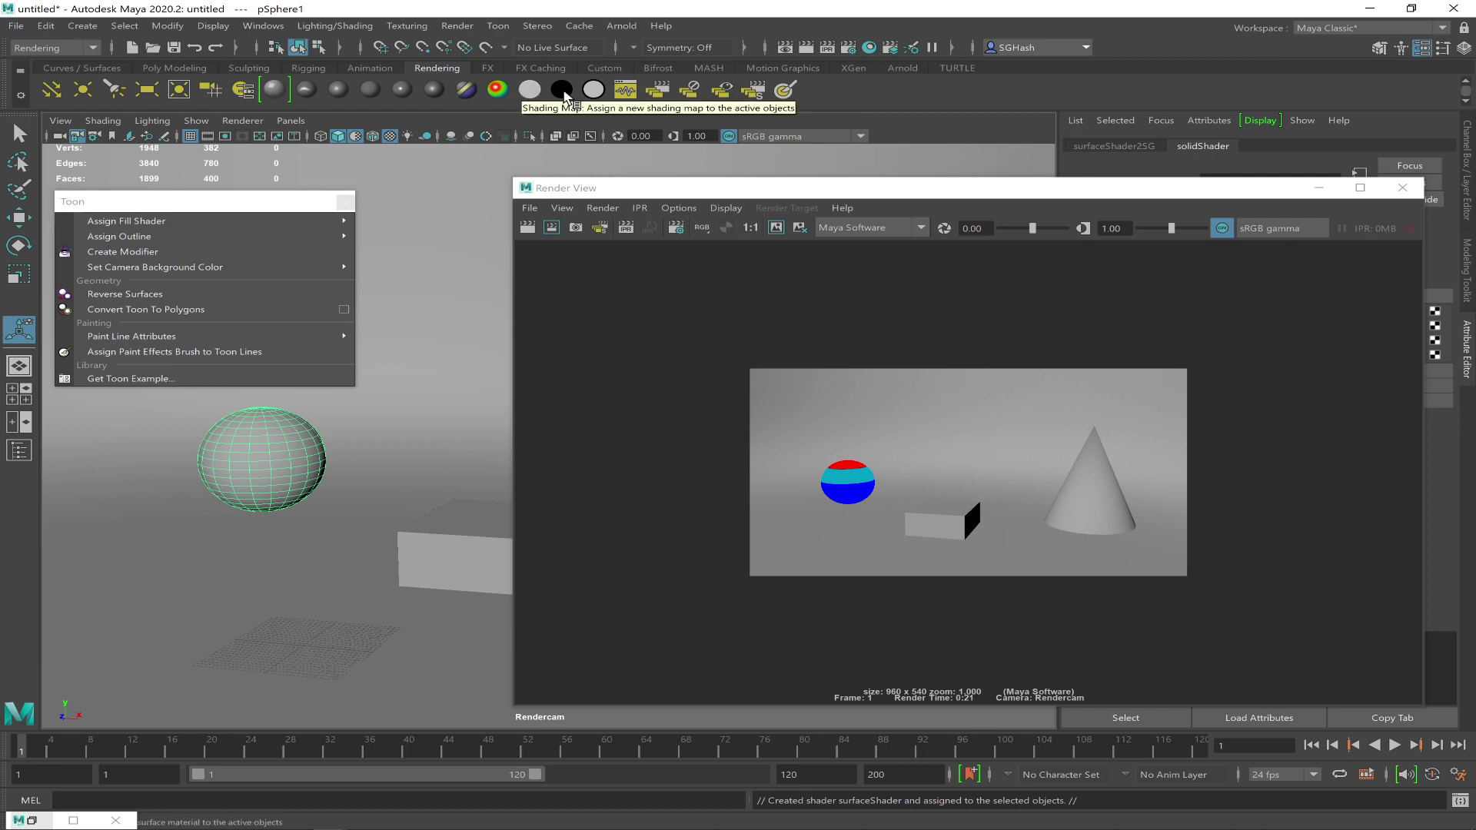
pyautogui.click(242, 470)
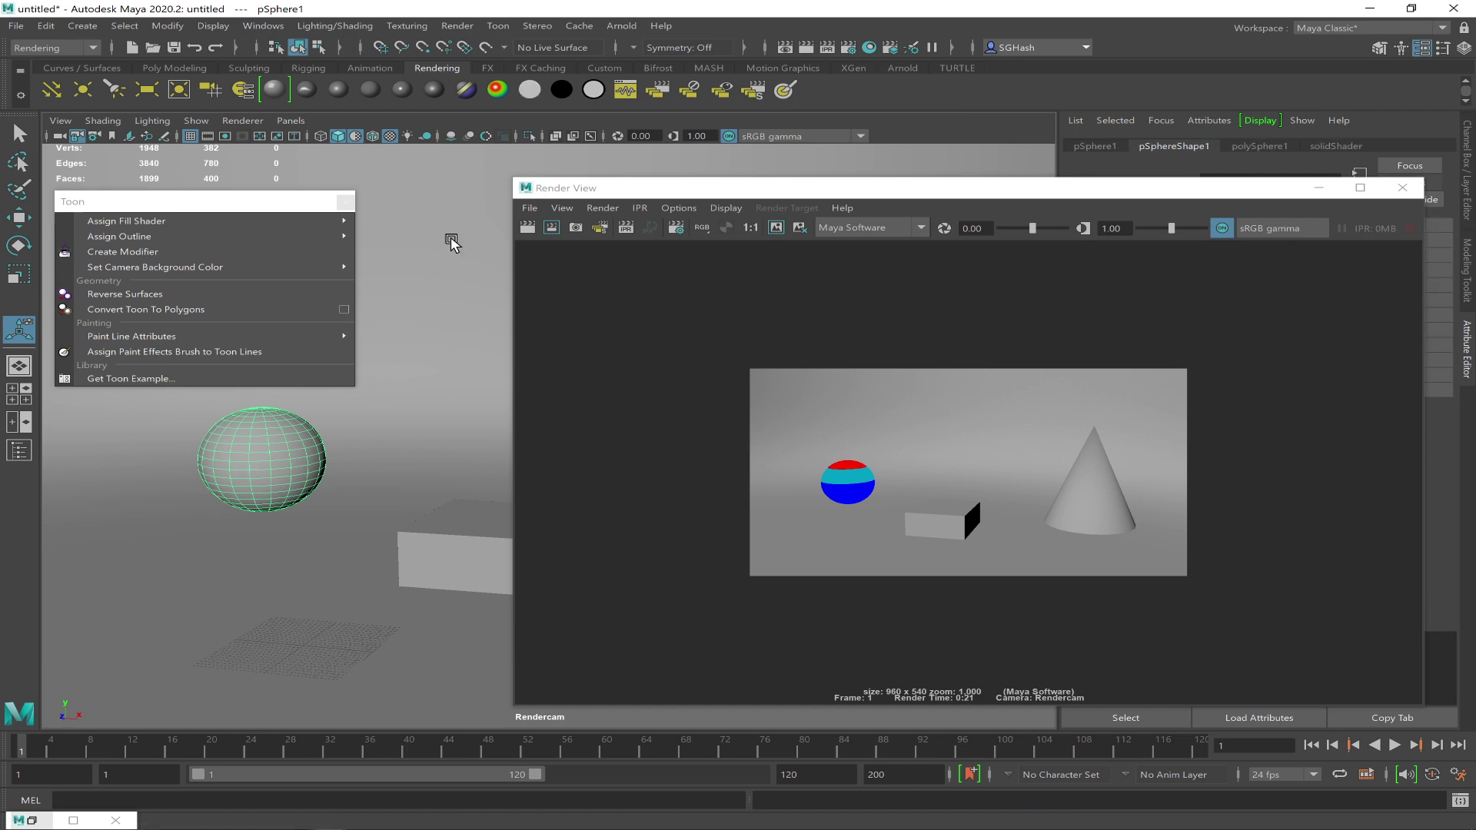
pyautogui.moveTo(337, 224)
pyautogui.click(412, 223)
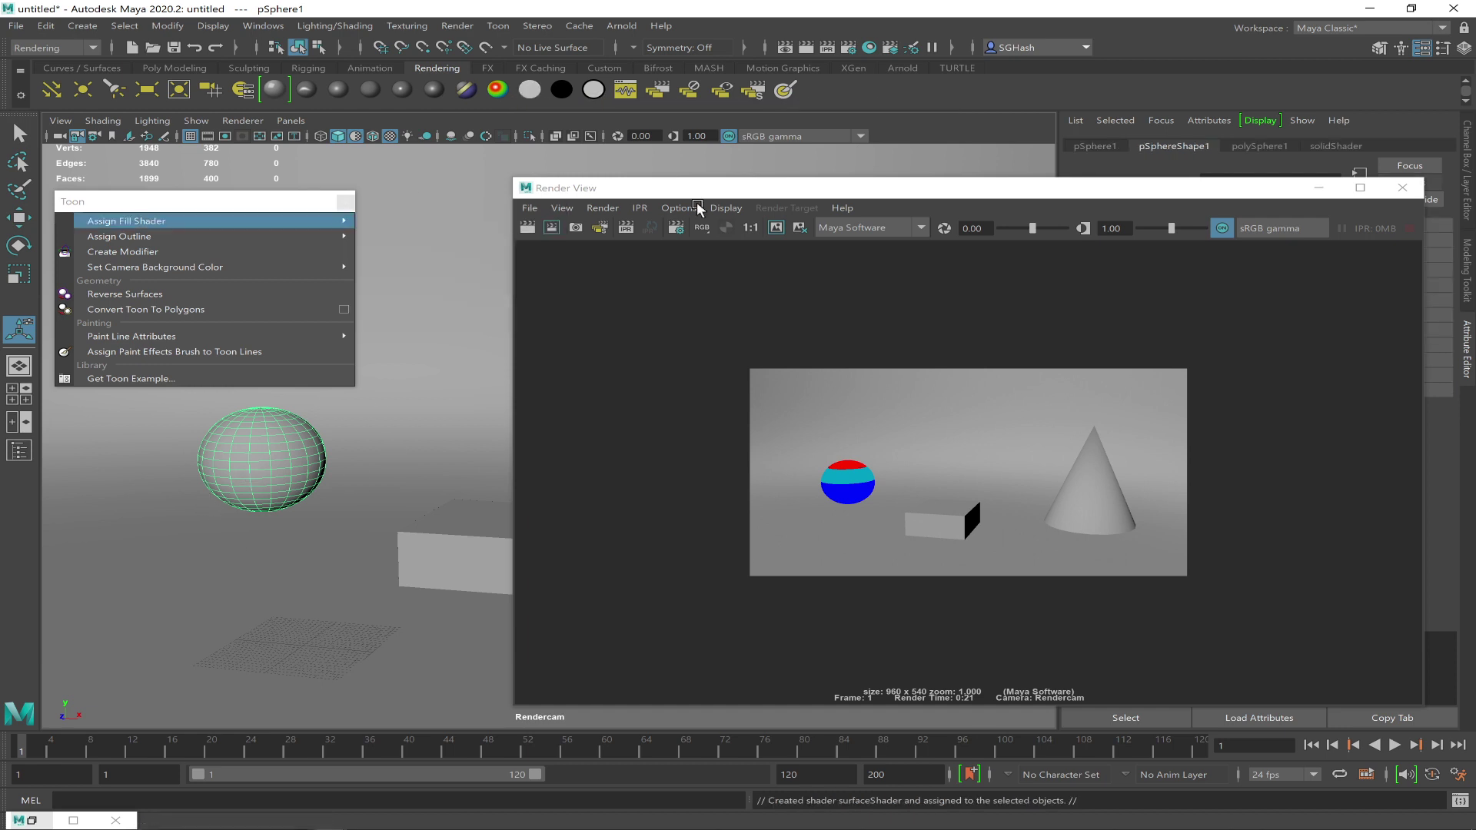
# Assign a Light Angle Two Tone toon fill shader to the sphere and open the shader's attributes
pyautogui.moveTo(933, 194); pyautogui.dragTo(726, 445)
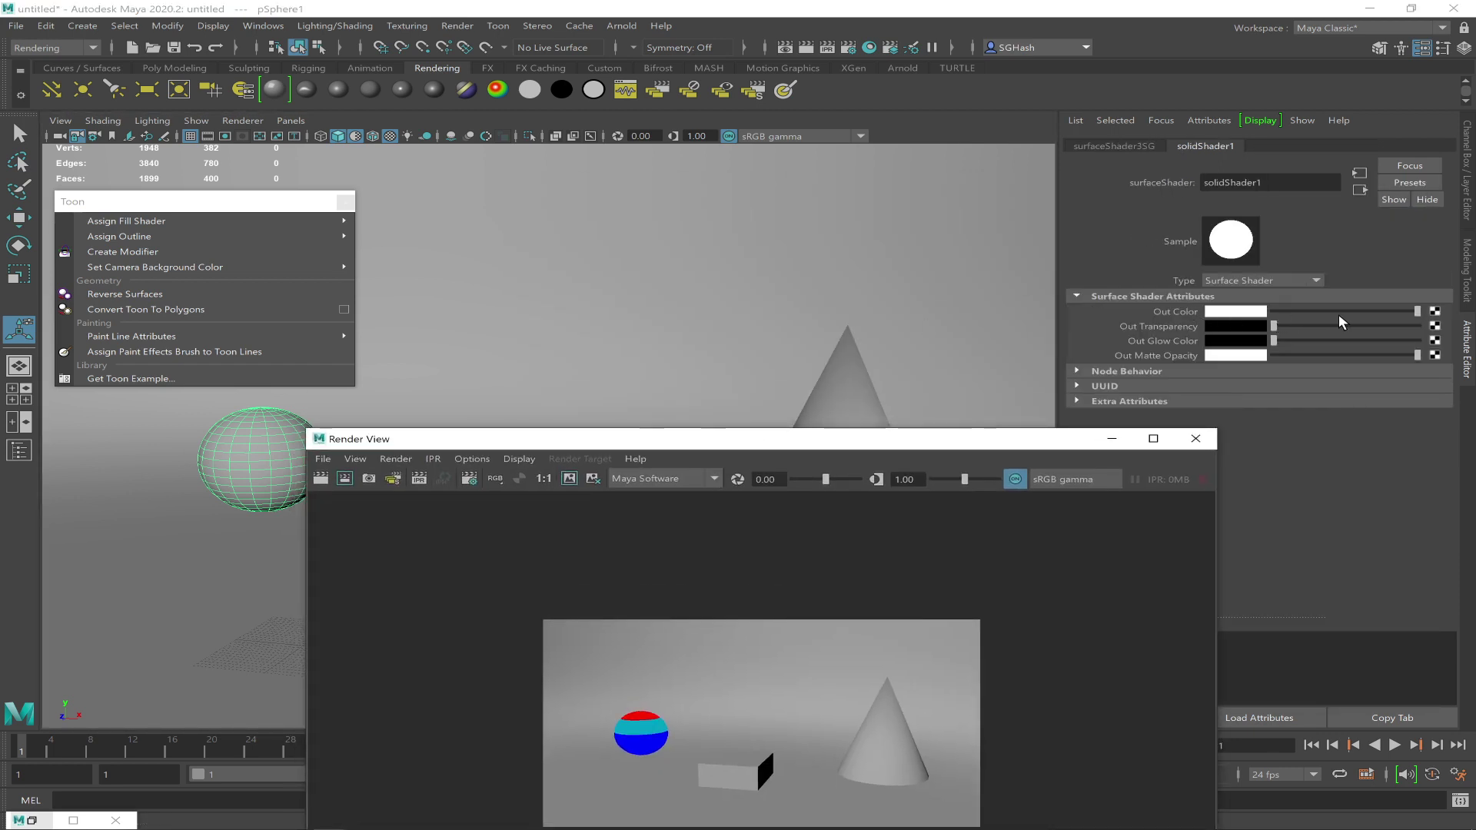
pyautogui.moveTo(1417, 312); pyautogui.dragTo(1470, 314)
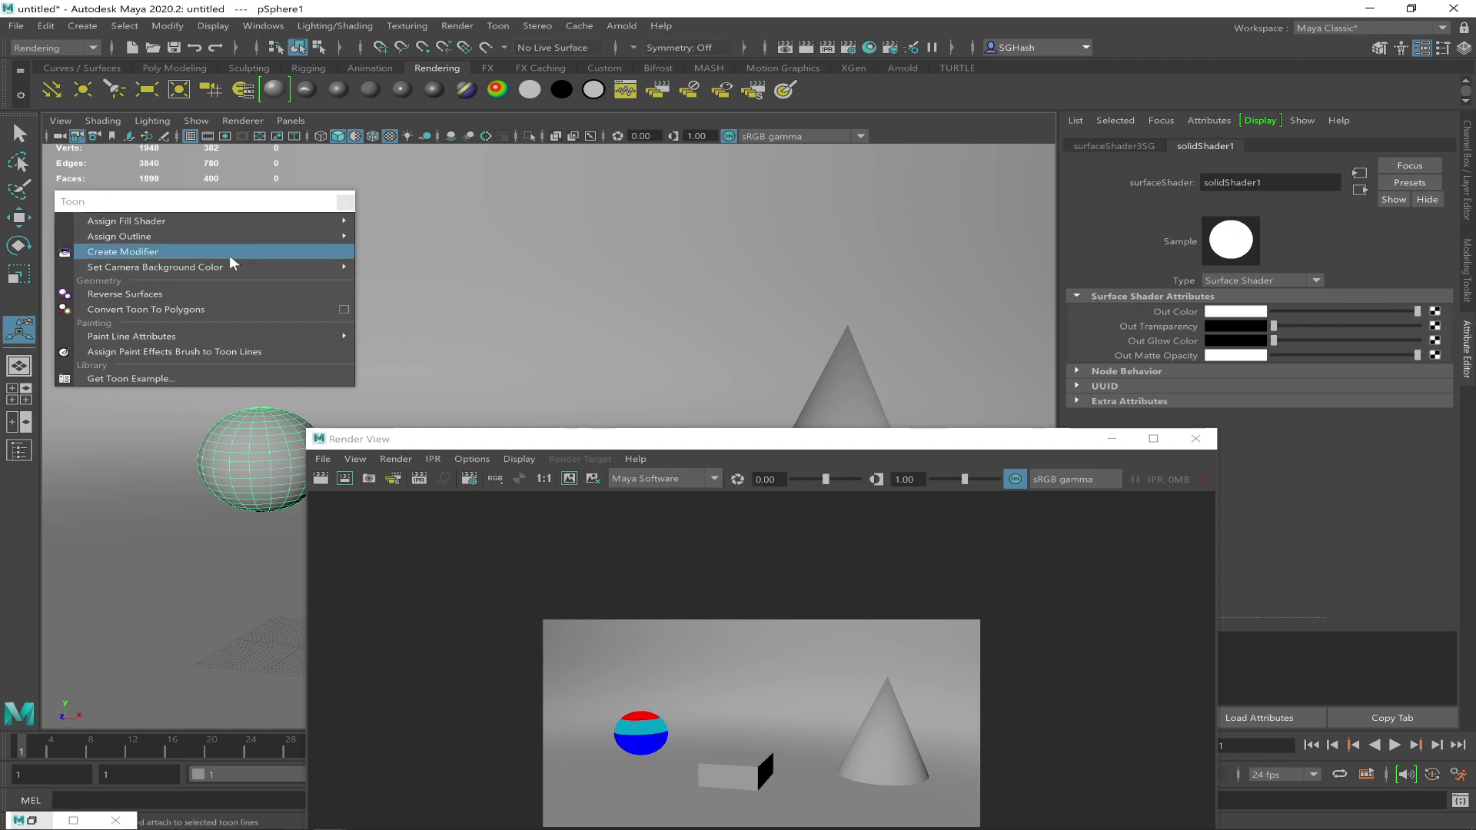
pyautogui.moveTo(243, 223)
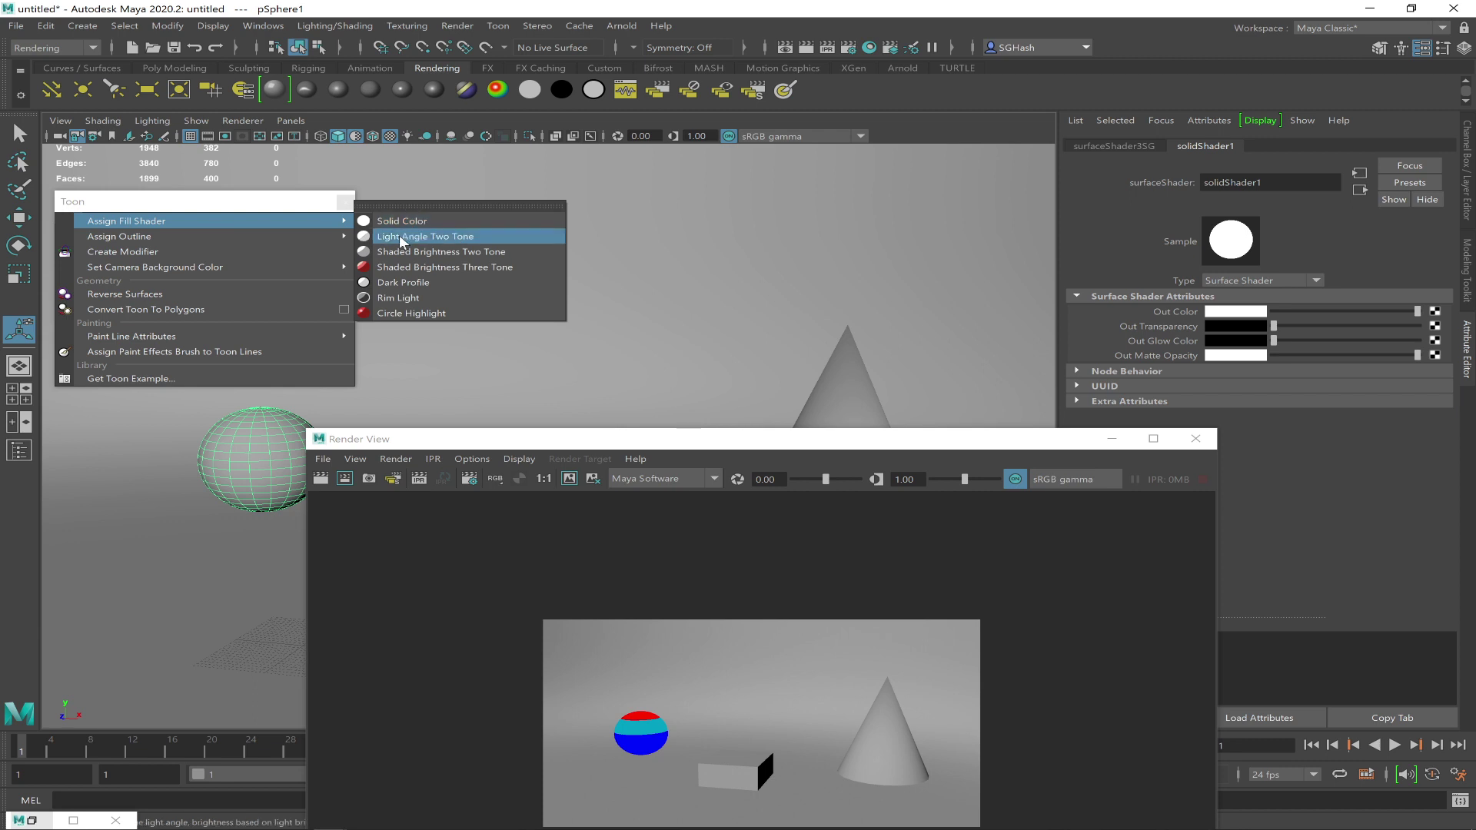
pyautogui.click(465, 238)
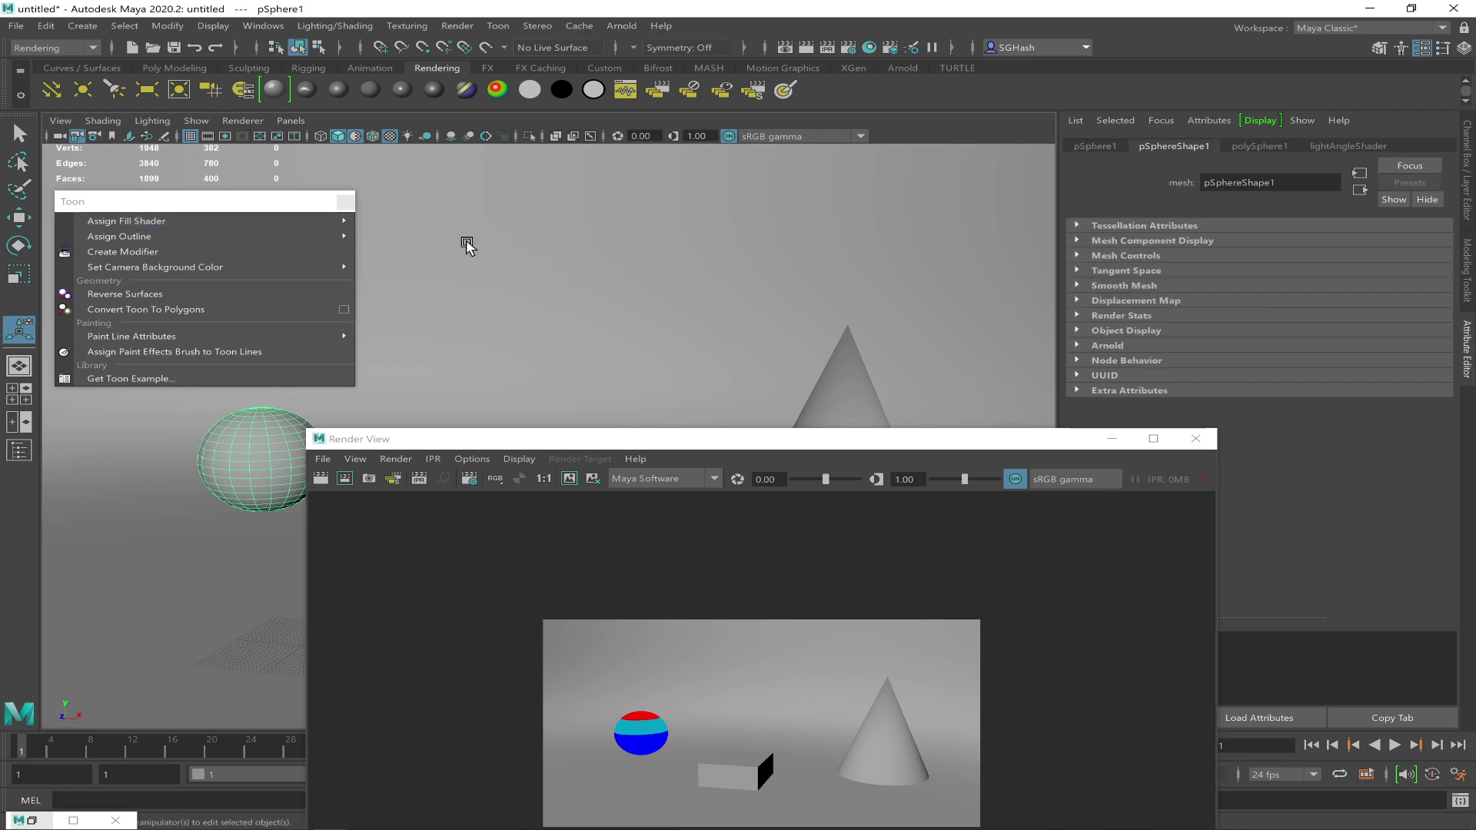
pyautogui.click(1327, 145)
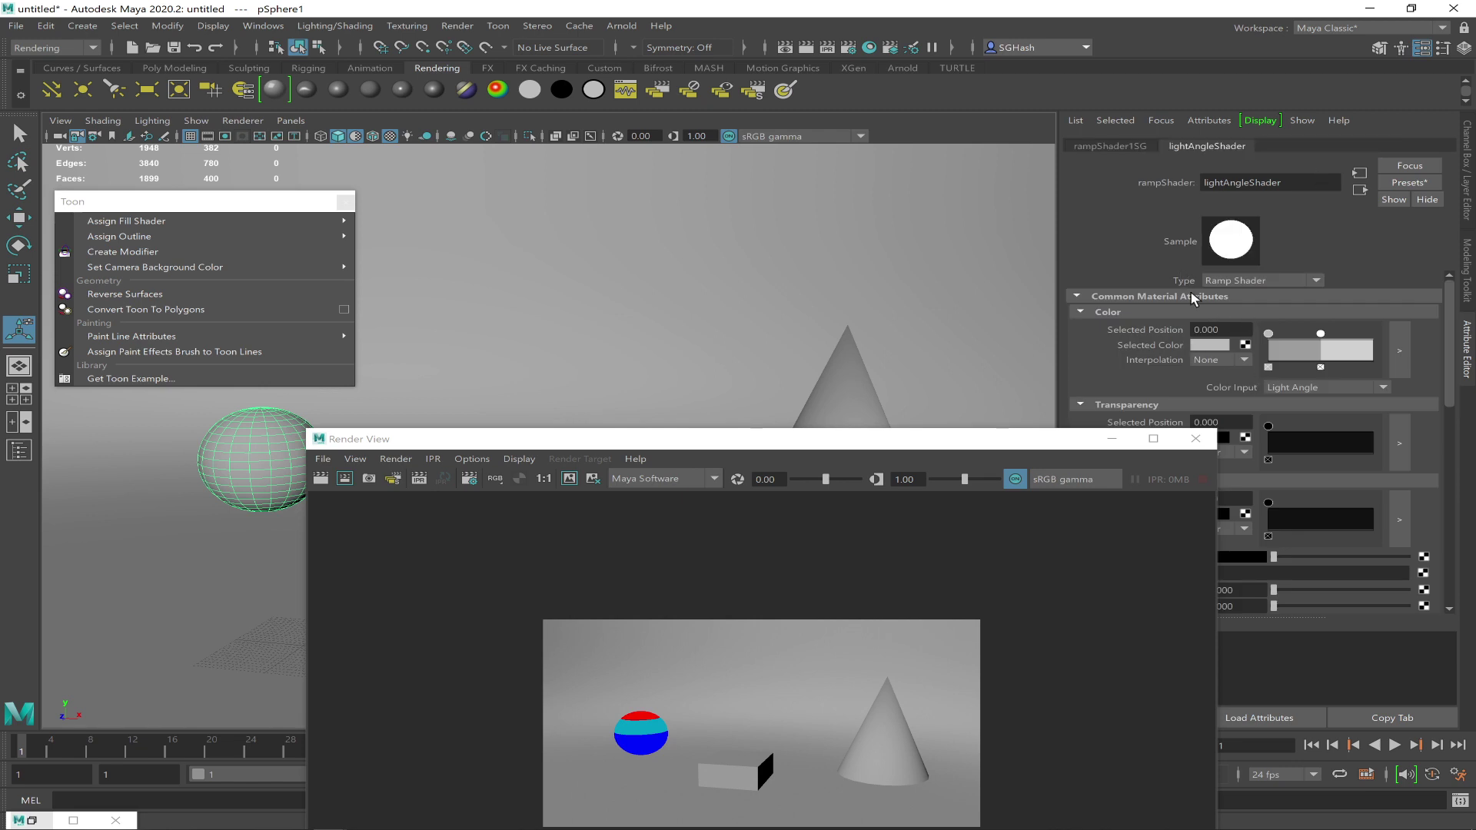
# Start an IPR render limited to the sphere's region and move the light tone's ramp marker to about 0.526
pyautogui.click(1322, 335)
pyautogui.keyDown('alt'); pyautogui.moveTo(604, 736); pyautogui.dragTo(613, 709, button='right'); pyautogui.keyUp('alt')
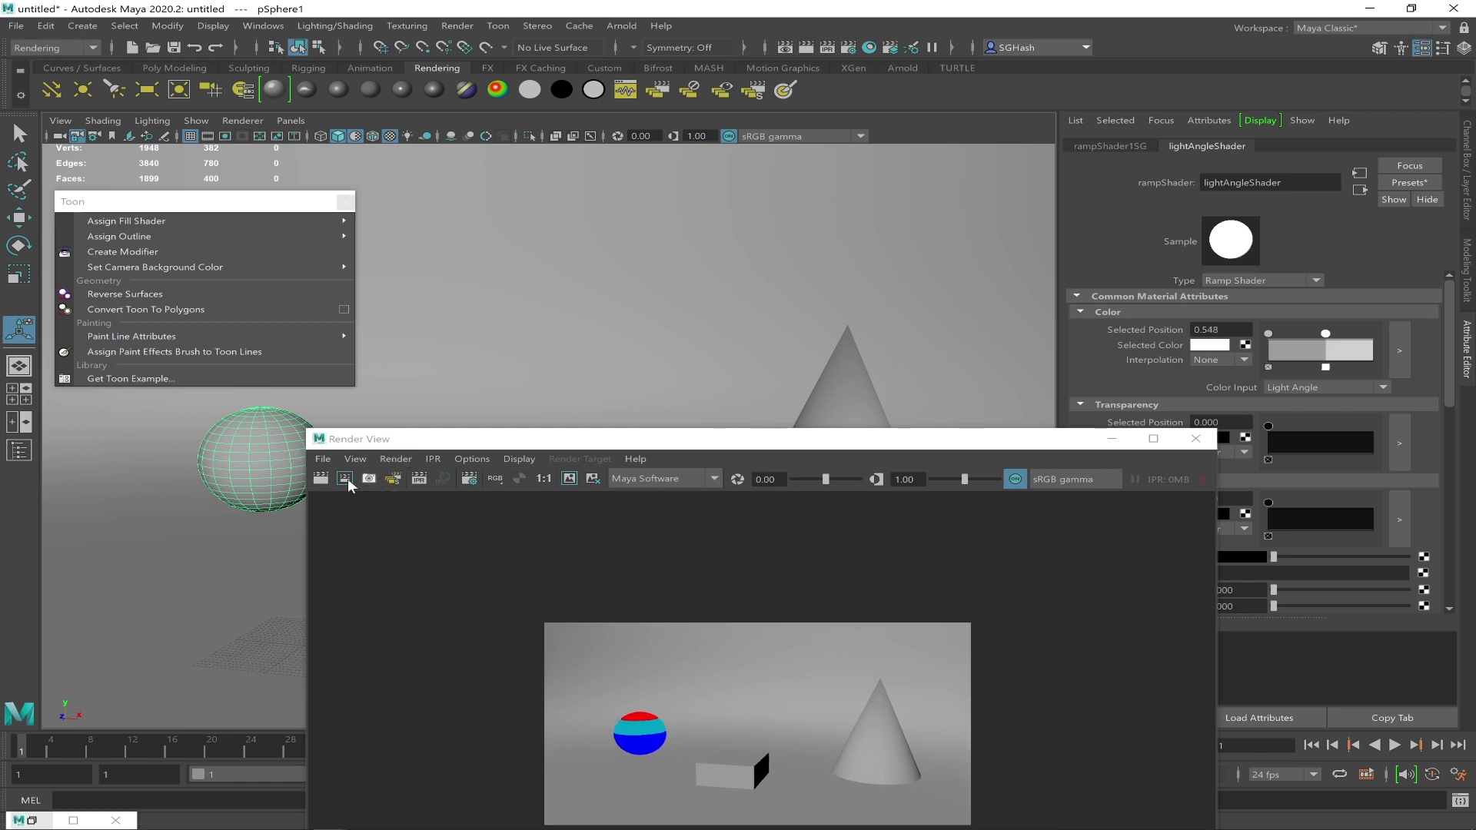
pyautogui.click(421, 480)
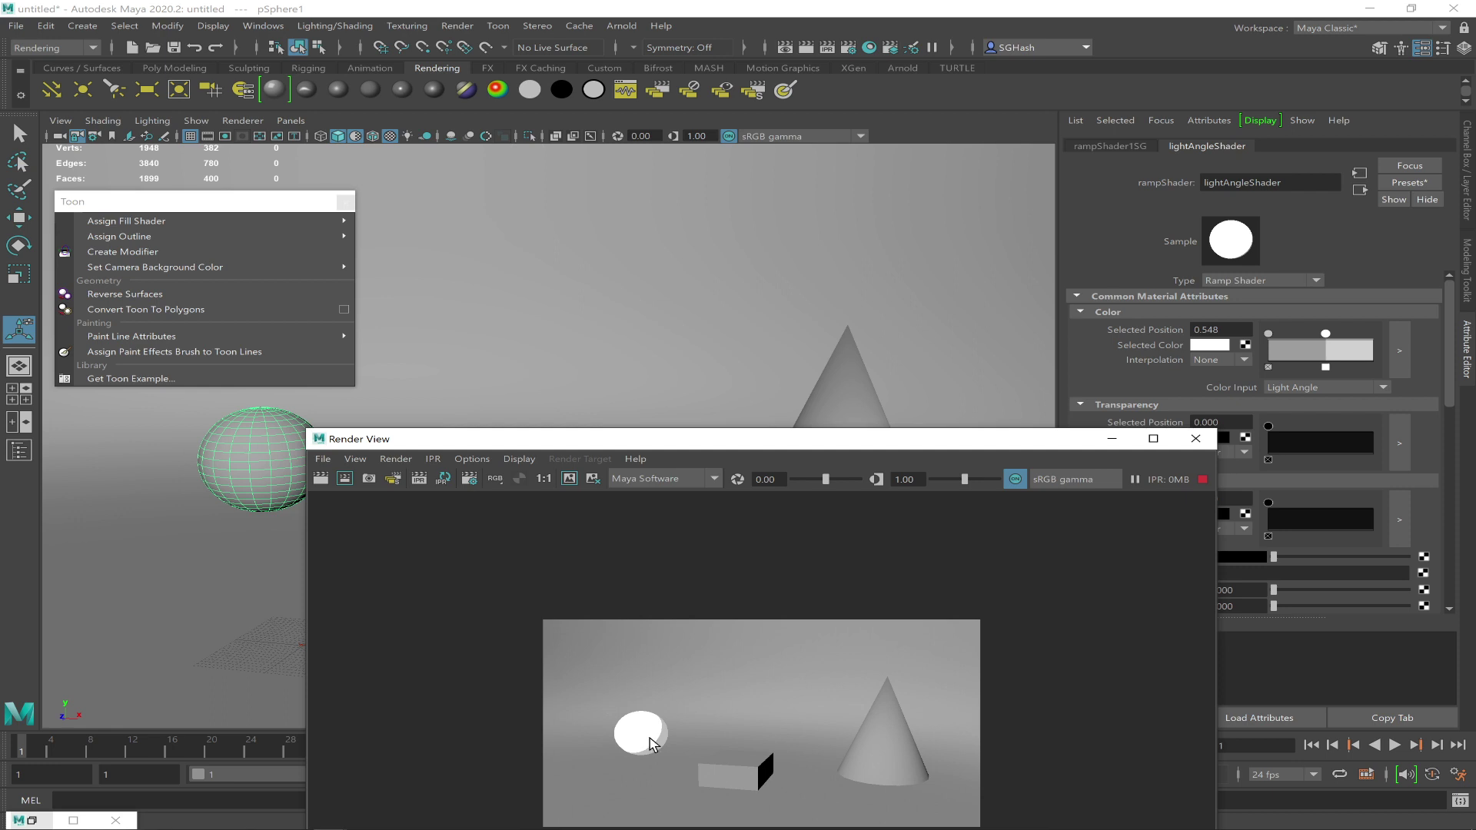
pyautogui.moveTo(690, 764); pyautogui.dragTo(691, 766)
pyautogui.moveTo(1325, 334); pyautogui.dragTo(1323, 334)
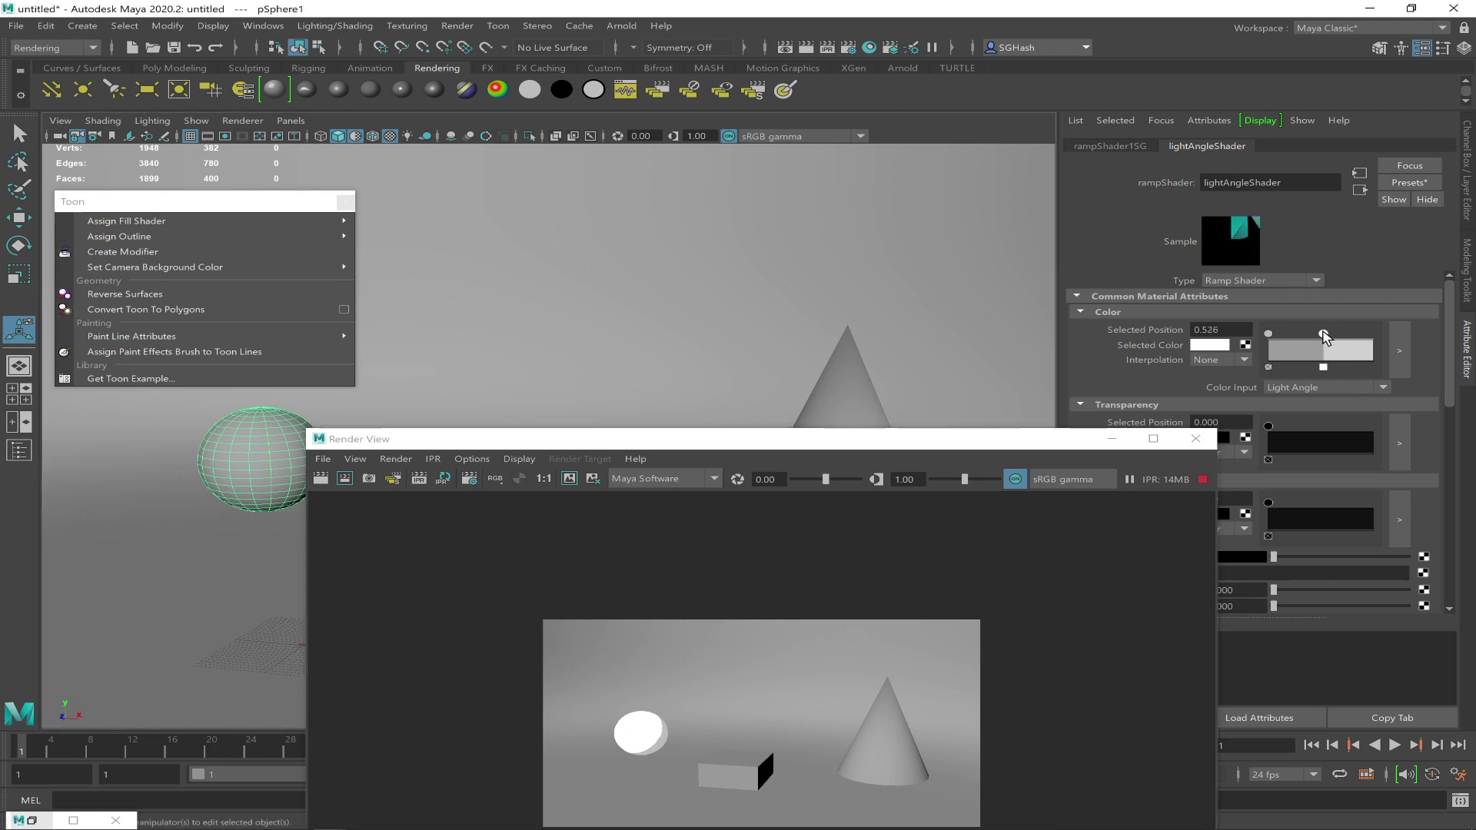
# Colour the light tone yellow and the dark tone green, placing their ramp markers at about 0.813 and 0.317
pyautogui.click(1210, 347)
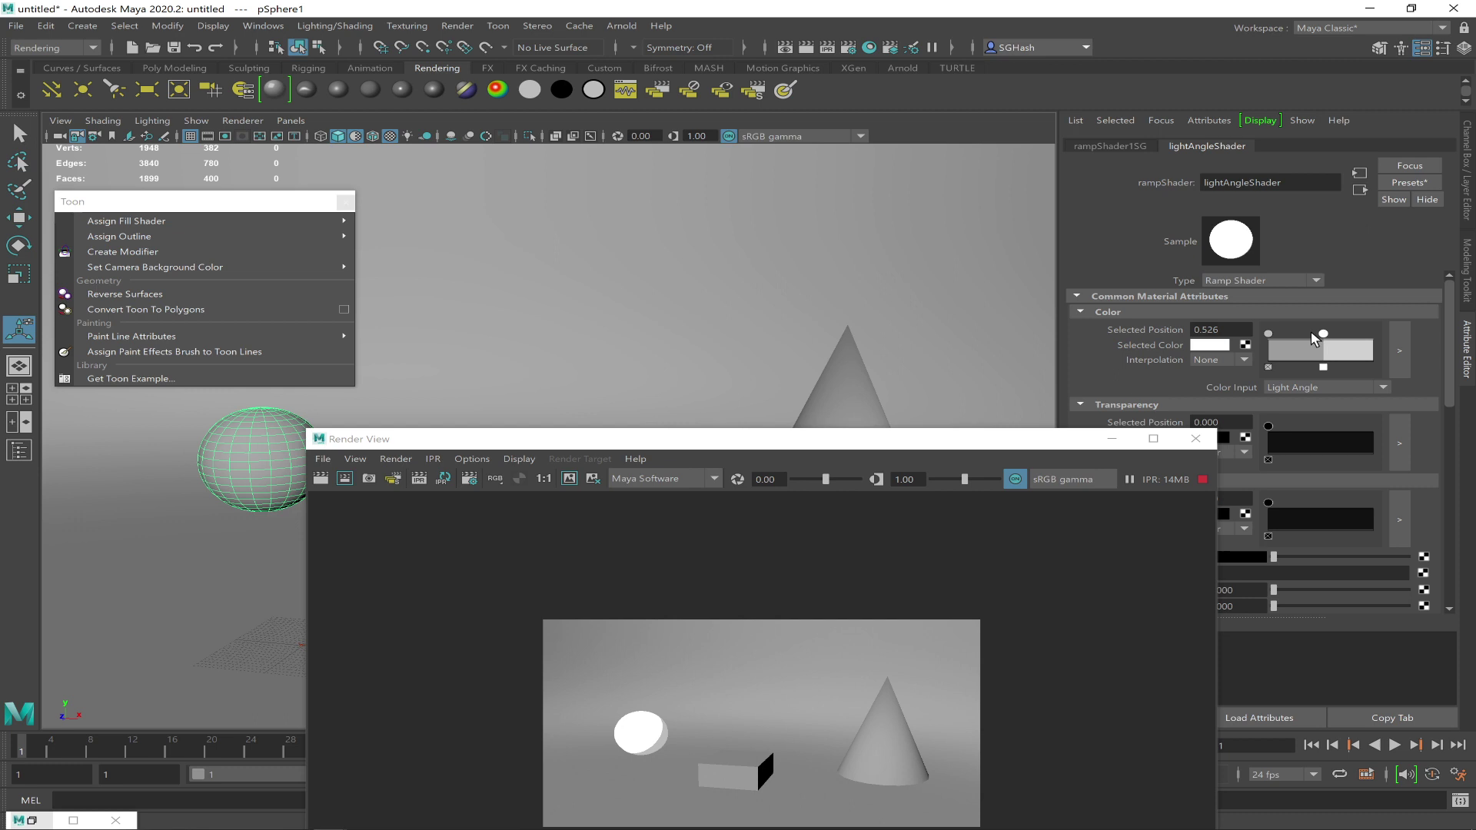
pyautogui.click(1212, 346)
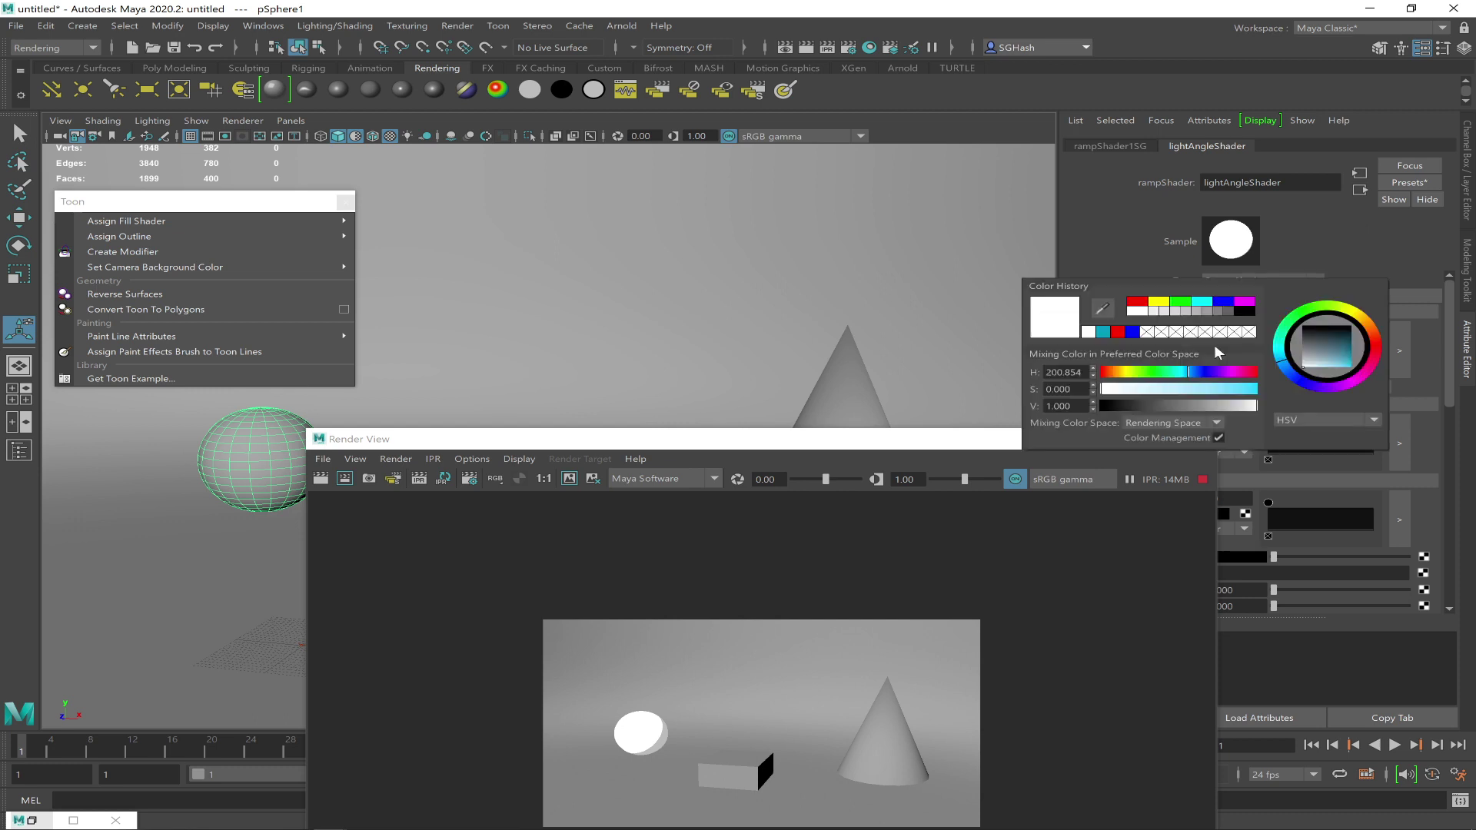
pyautogui.click(1158, 302)
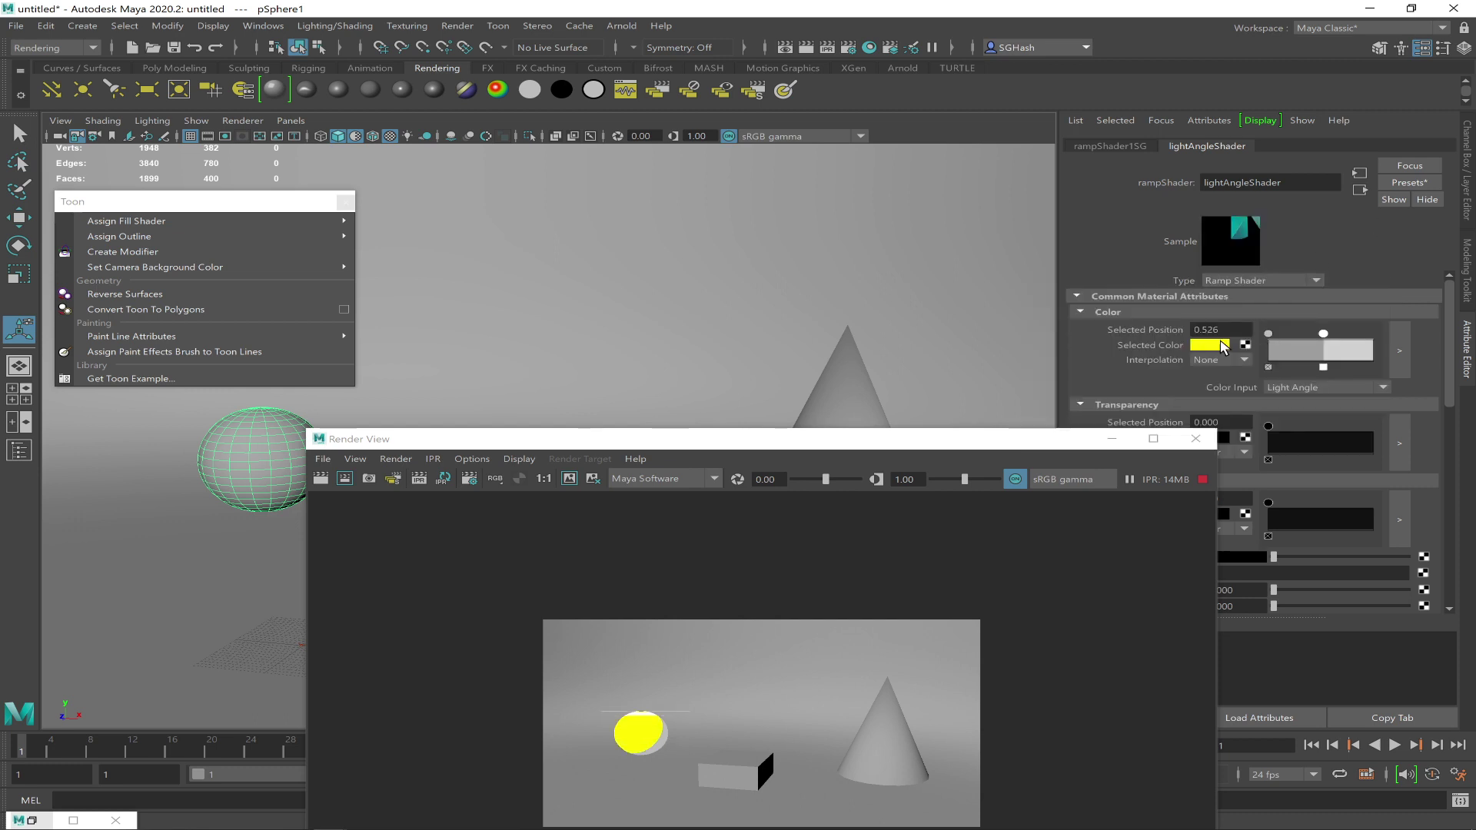
pyautogui.click(1268, 334)
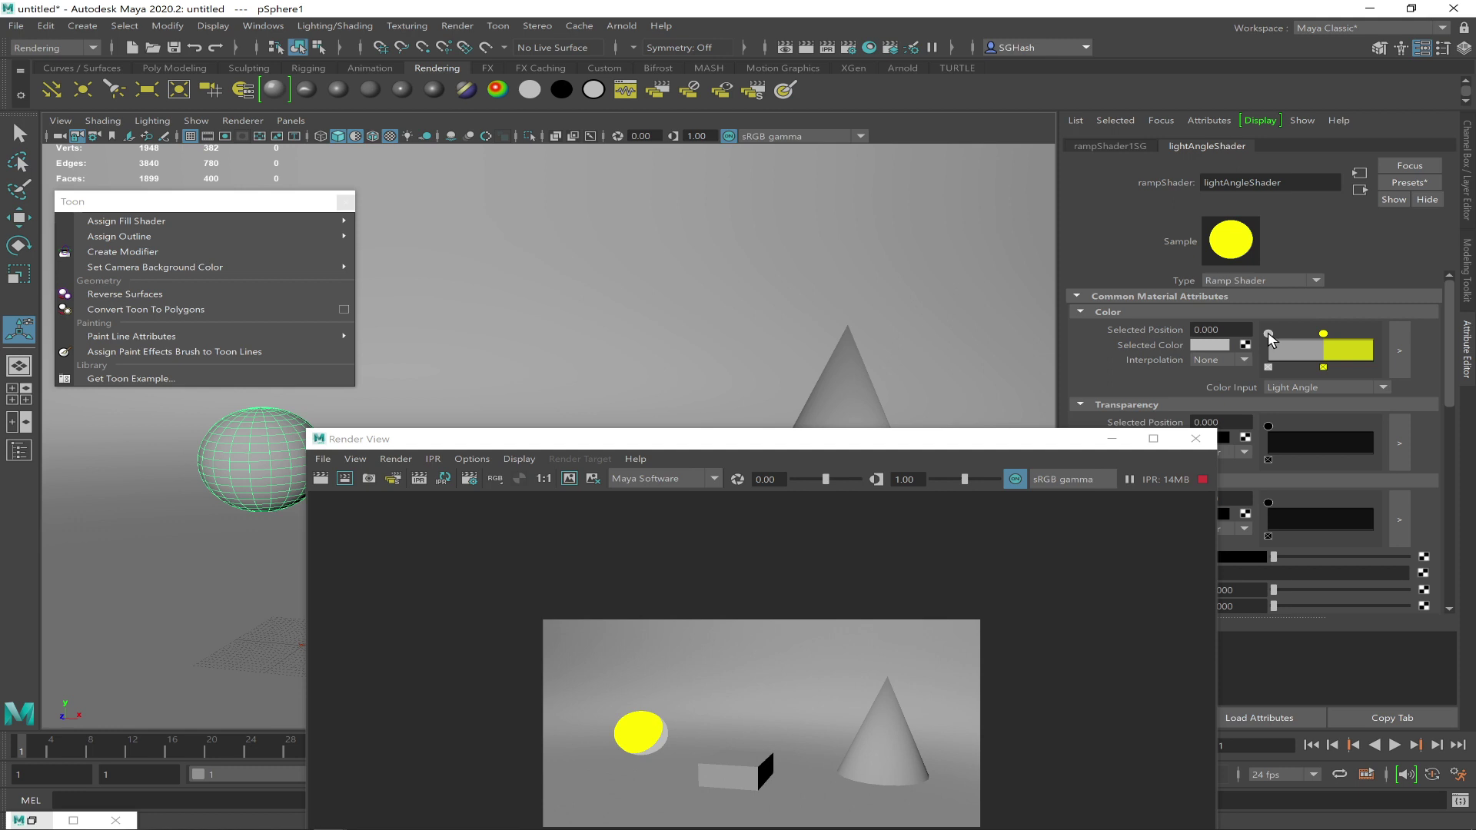
pyautogui.click(1211, 345)
pyautogui.click(1194, 308)
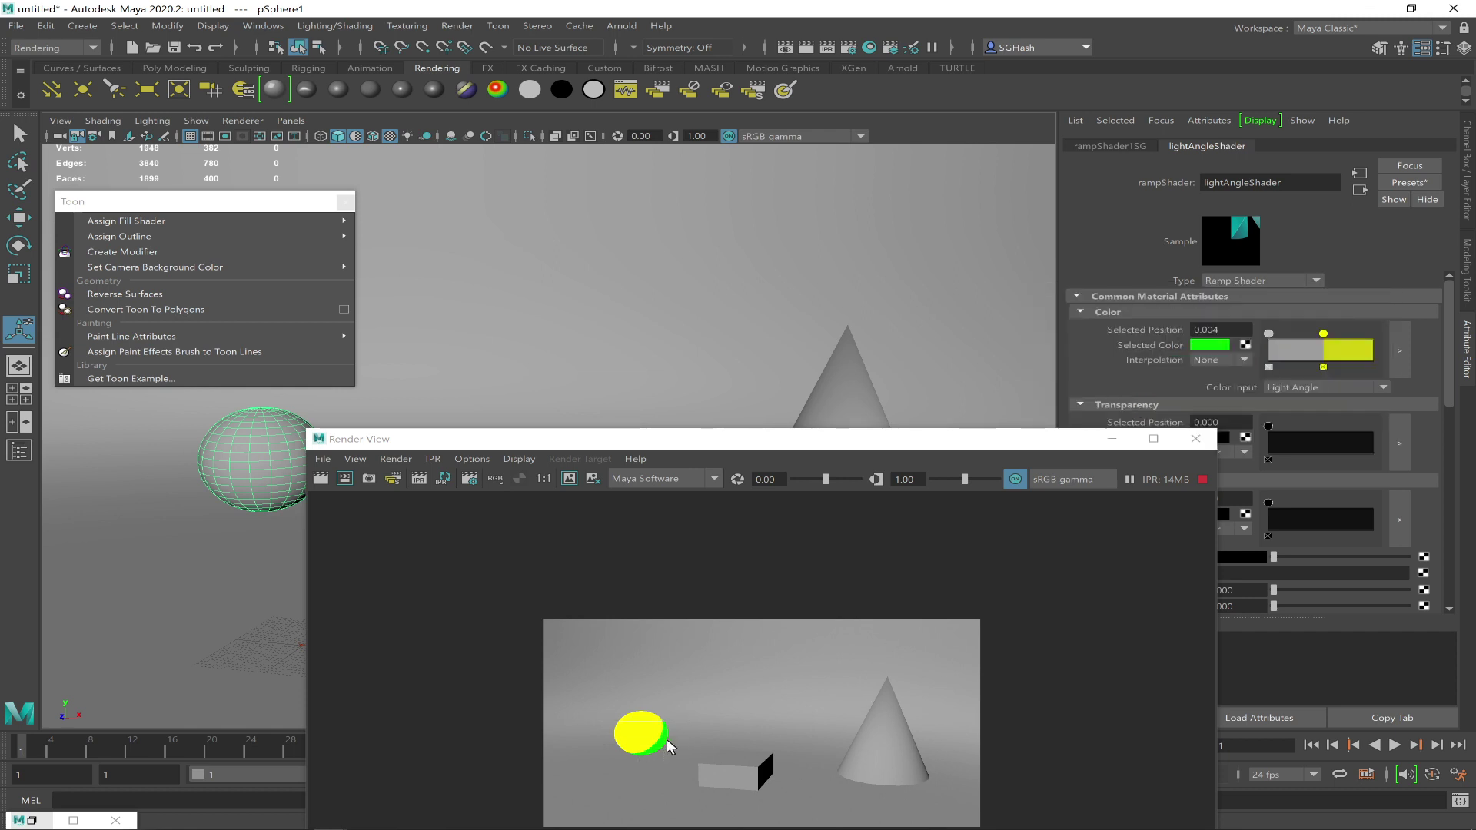
pyautogui.moveTo(1266, 335); pyautogui.dragTo(1301, 338)
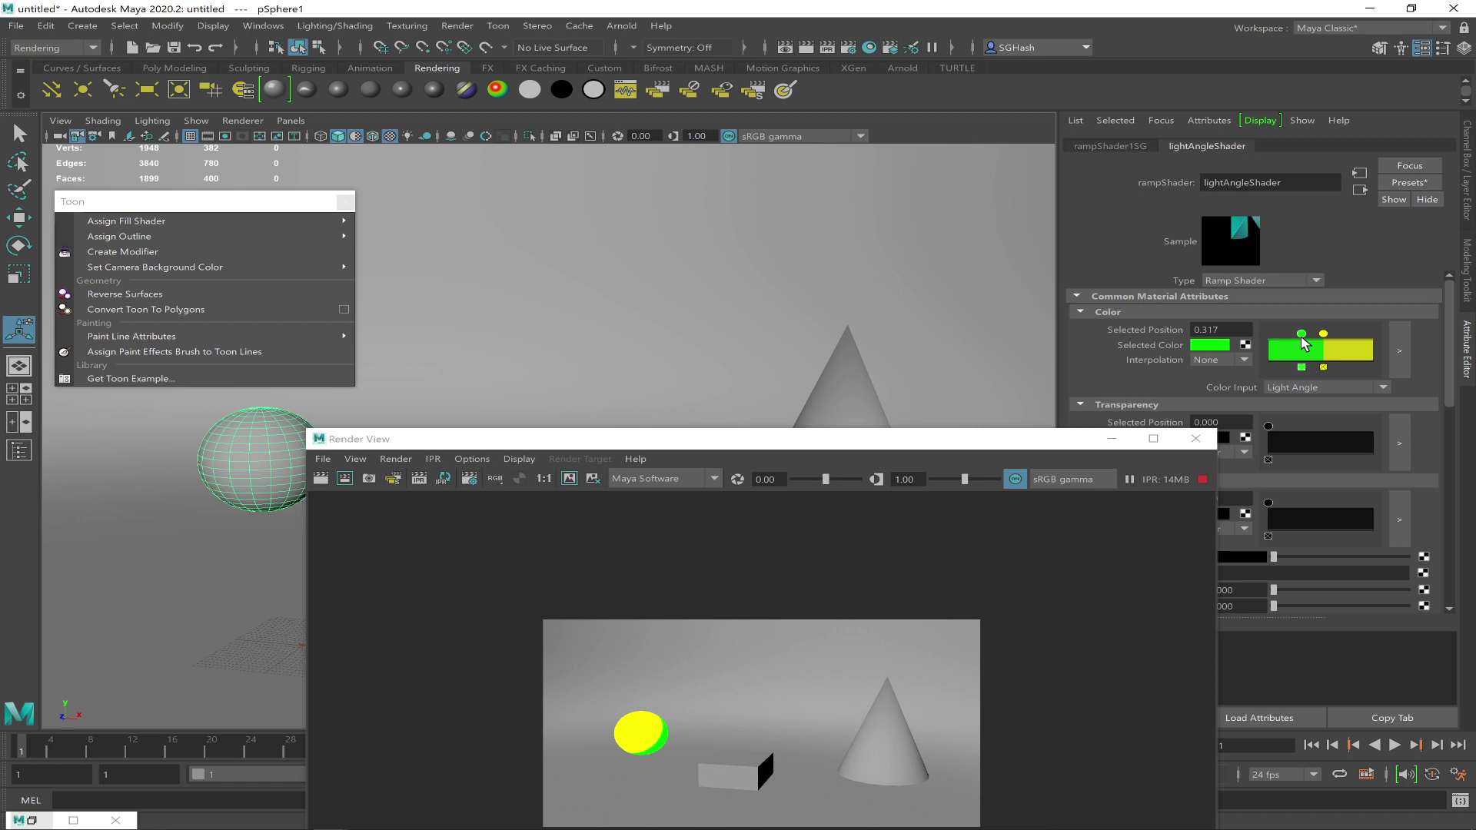
pyautogui.moveTo(1346, 336); pyautogui.dragTo(1354, 336)
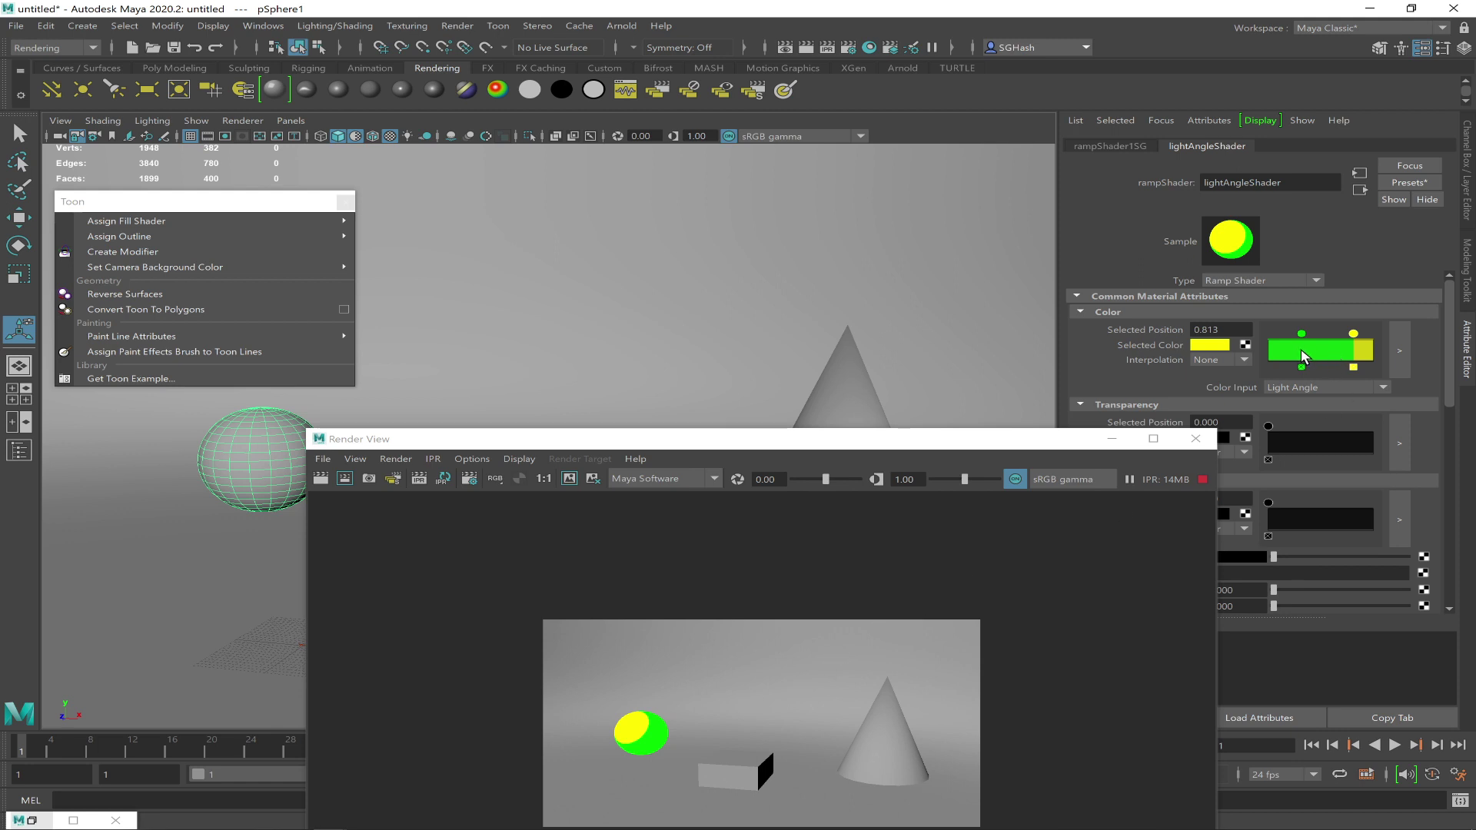
# Add a teal colour marker at about 0.574 between the green and yellow ramp bands
pyautogui.click(1329, 355)
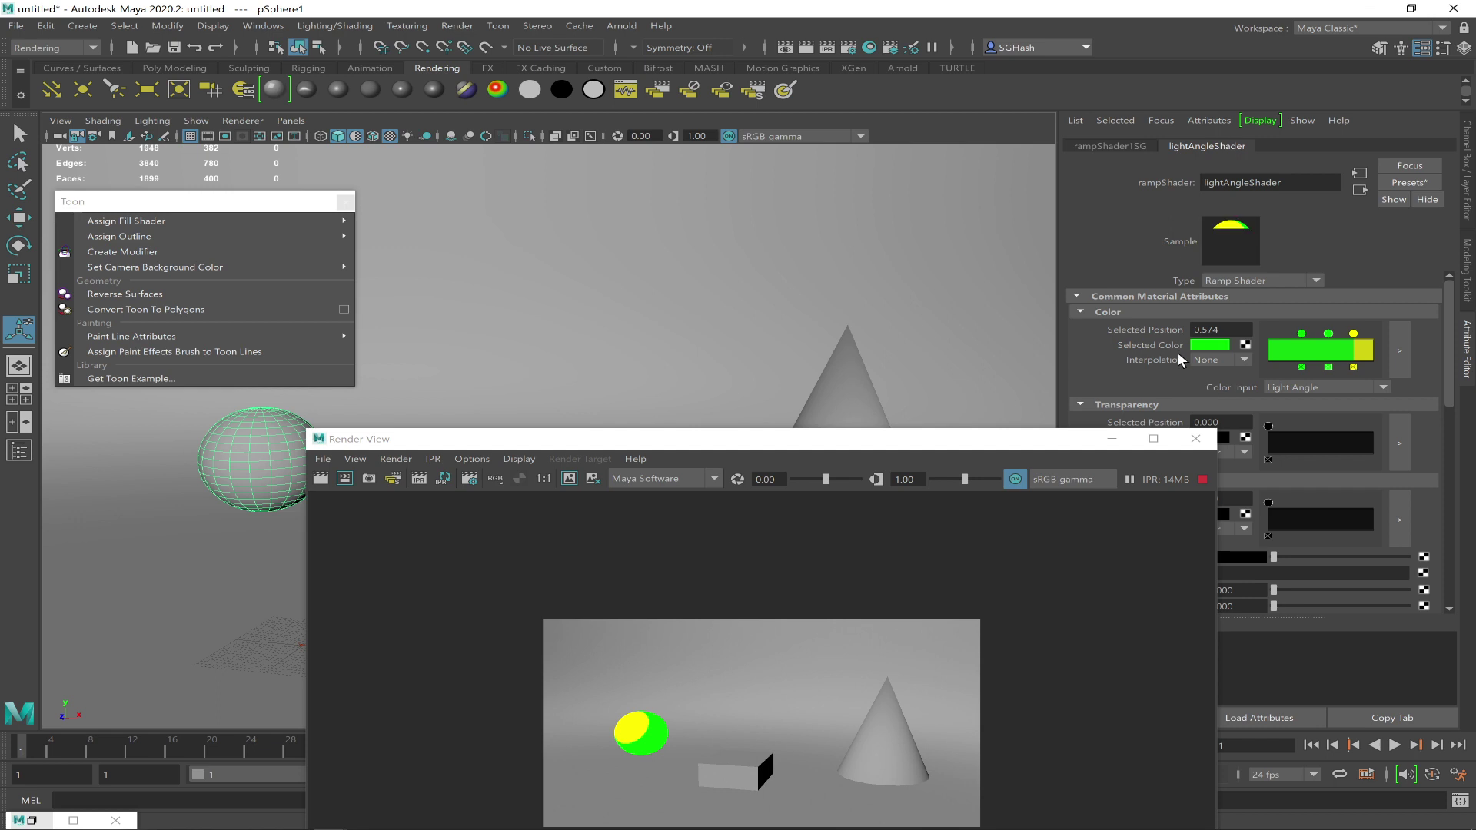
pyautogui.click(1210, 345)
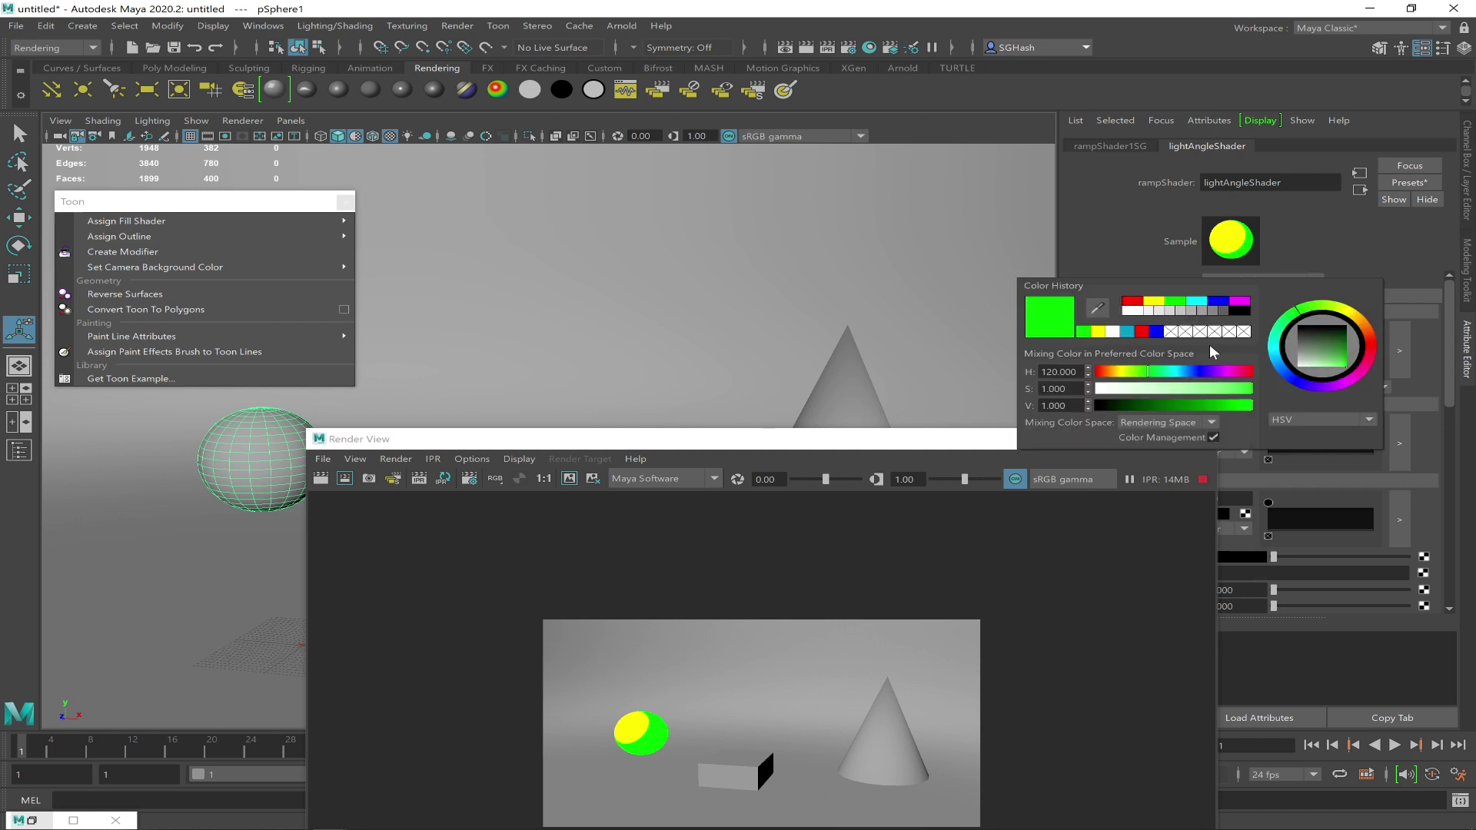
pyautogui.click(1129, 332)
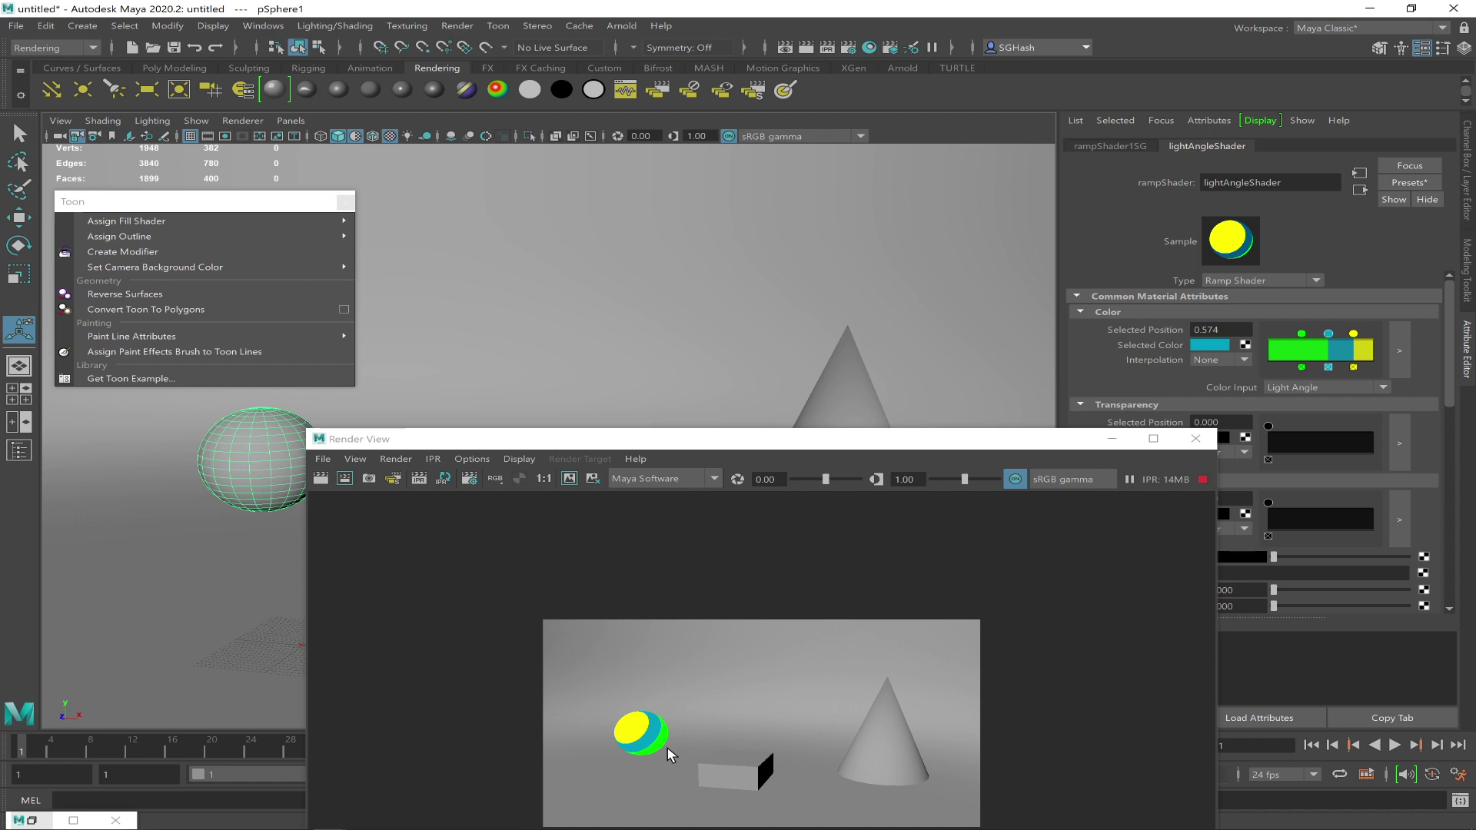
# Look through the light angle shader's remaining attributes, and delete the teal marker from its colour ramp
pyautogui.moveTo(783, 448); pyautogui.dragTo(987, 332)
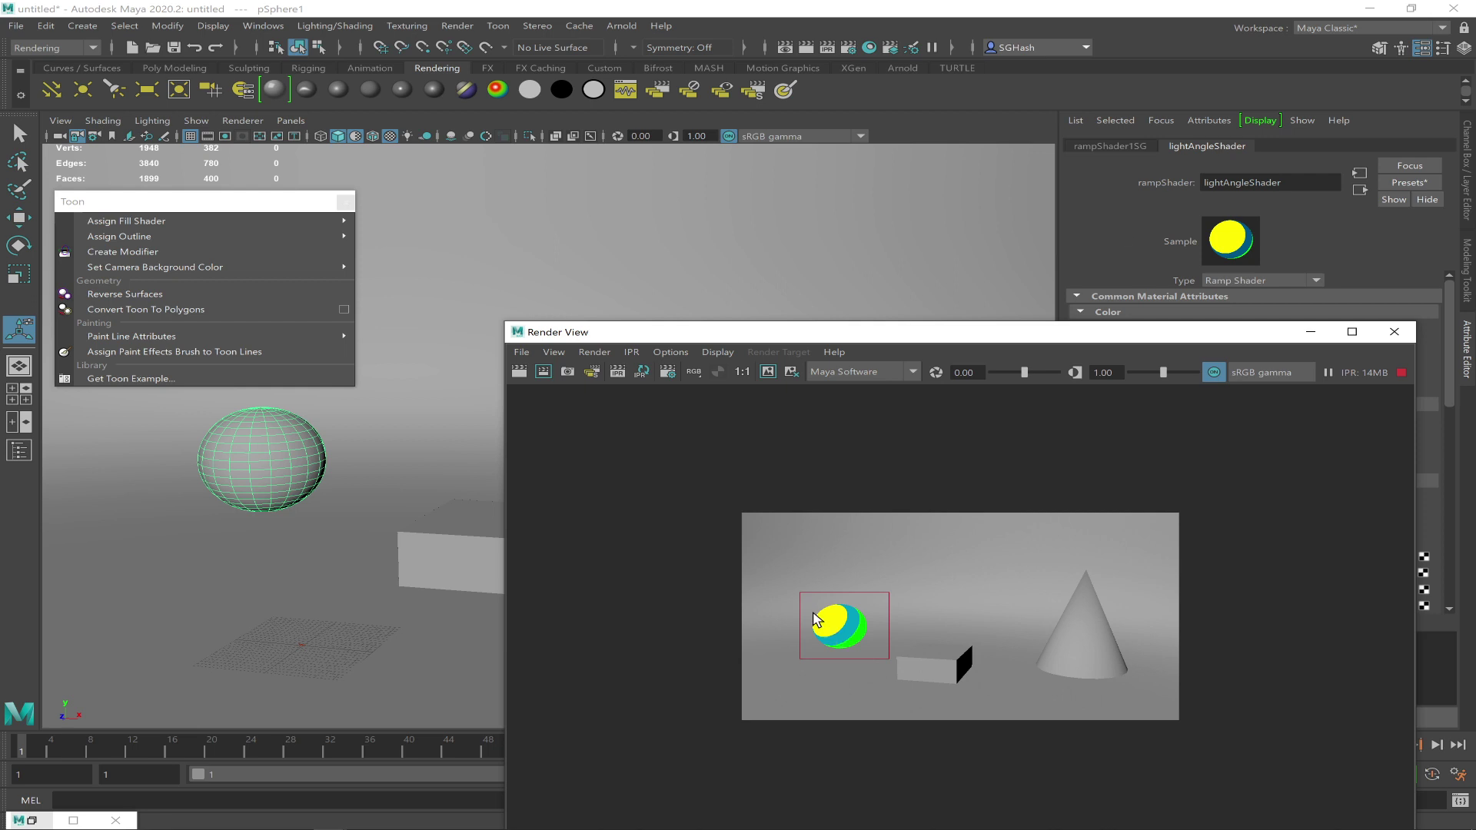
pyautogui.moveTo(913, 331); pyautogui.dragTo(649, 344)
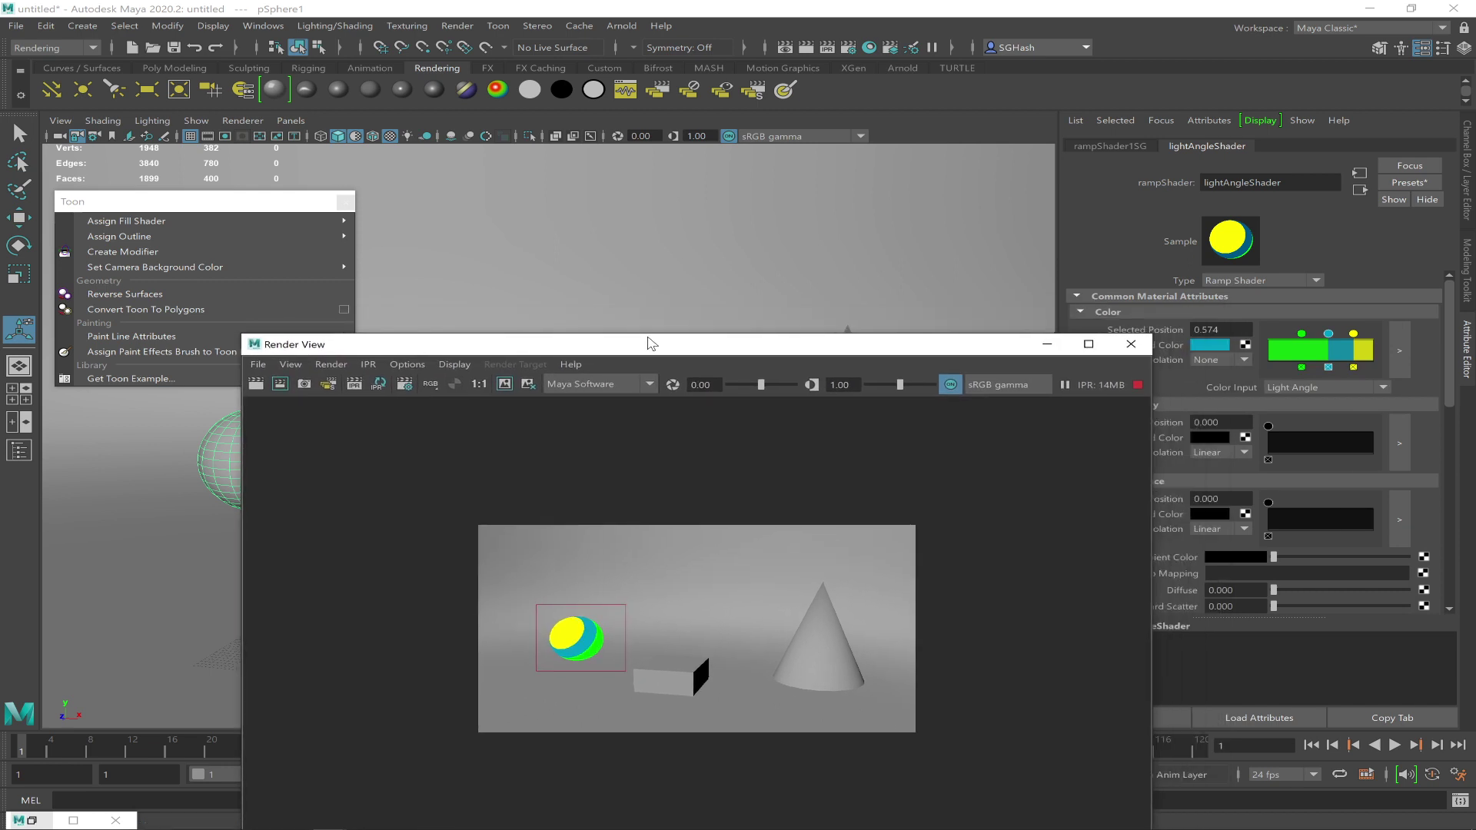
pyautogui.moveTo(694, 353); pyautogui.dragTo(572, 343)
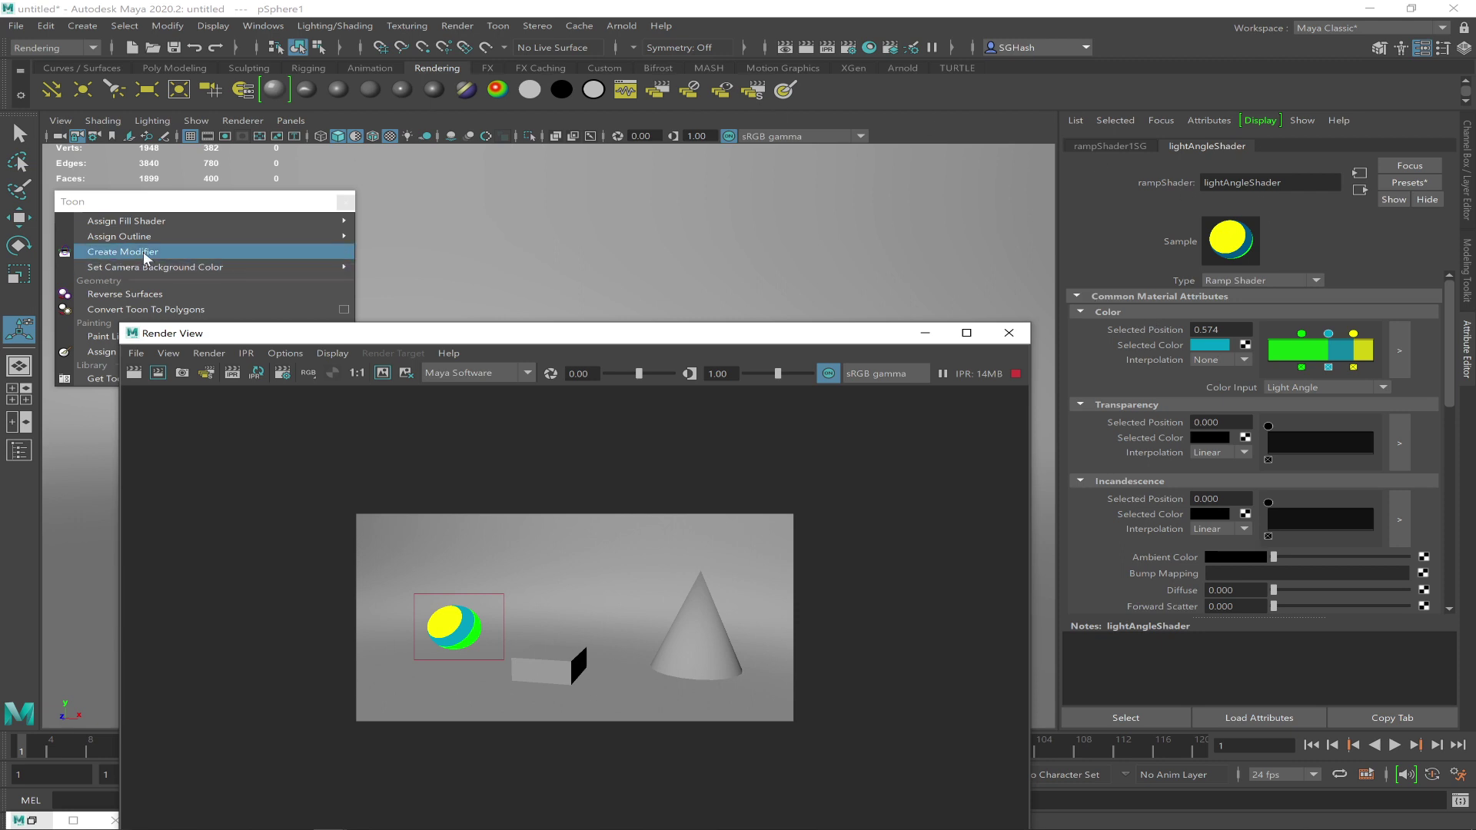
pyautogui.moveTo(315, 219)
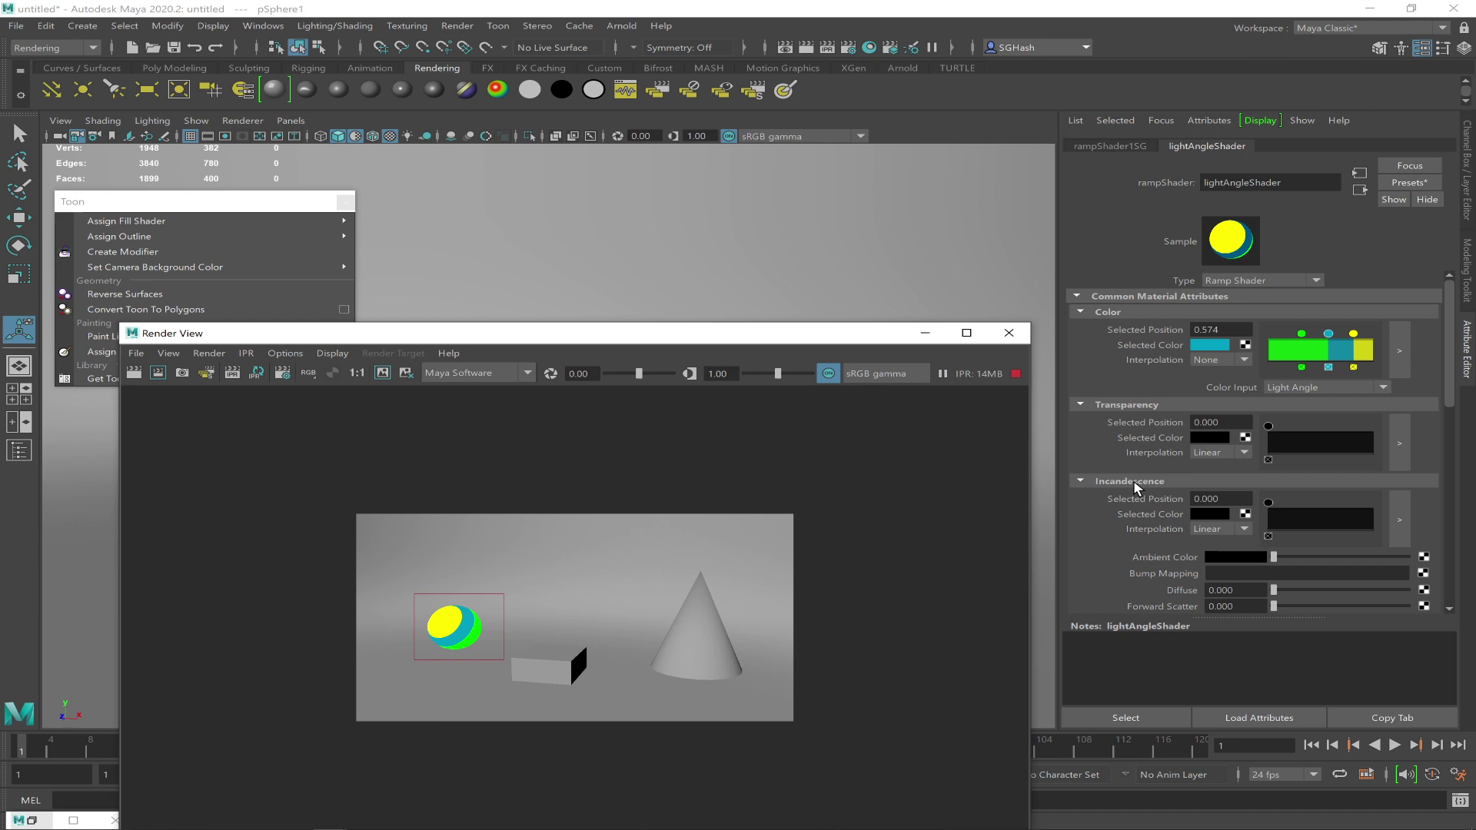
pyautogui.moveTo(1450, 355)
pyautogui.mouseDown()
pyautogui.moveTo(1450, 517)
pyautogui.moveTo(1442, 496)
pyautogui.mouseUp()
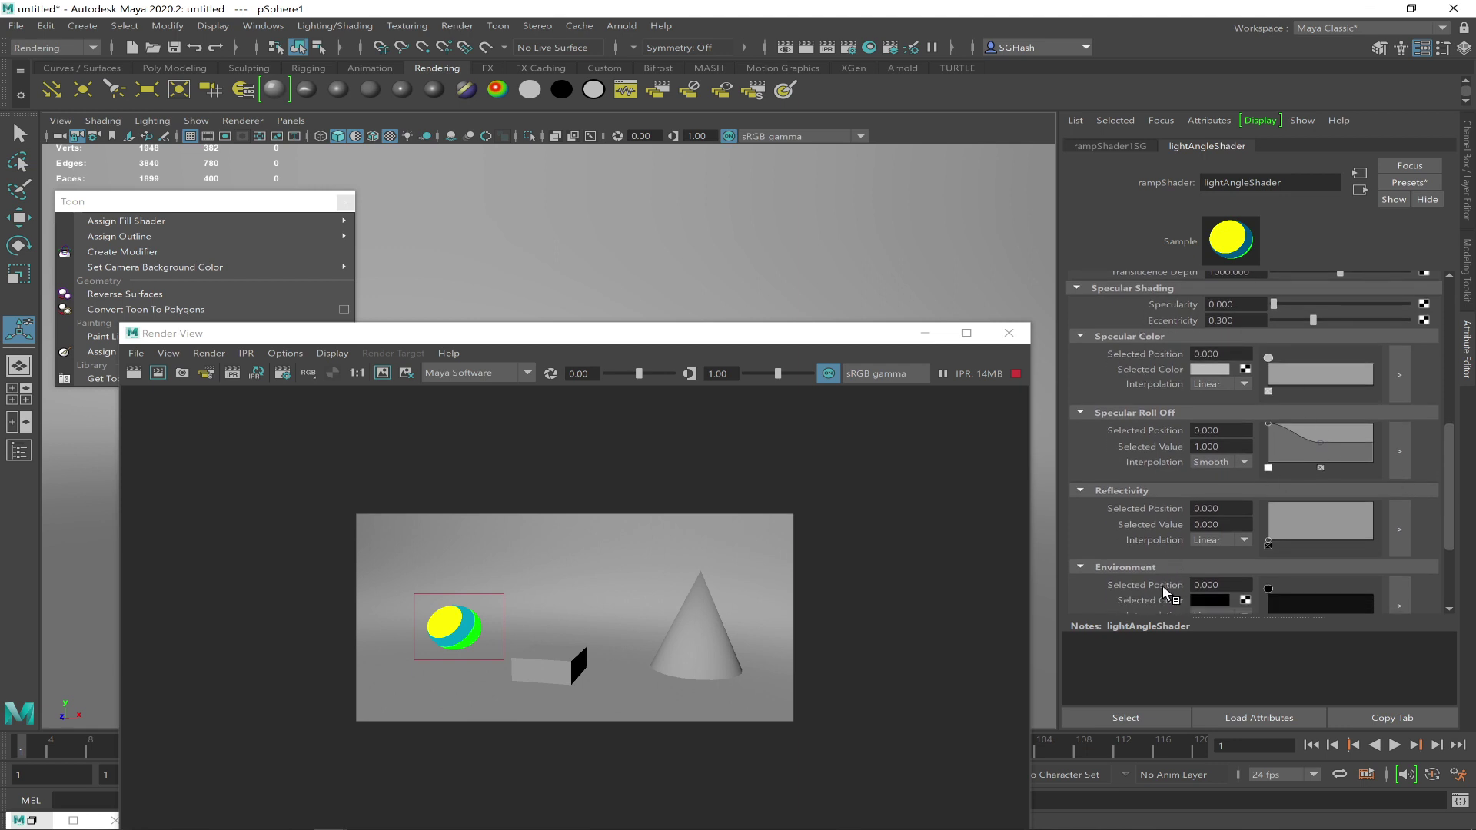
pyautogui.moveTo(1449, 454); pyautogui.dragTo(1427, 284)
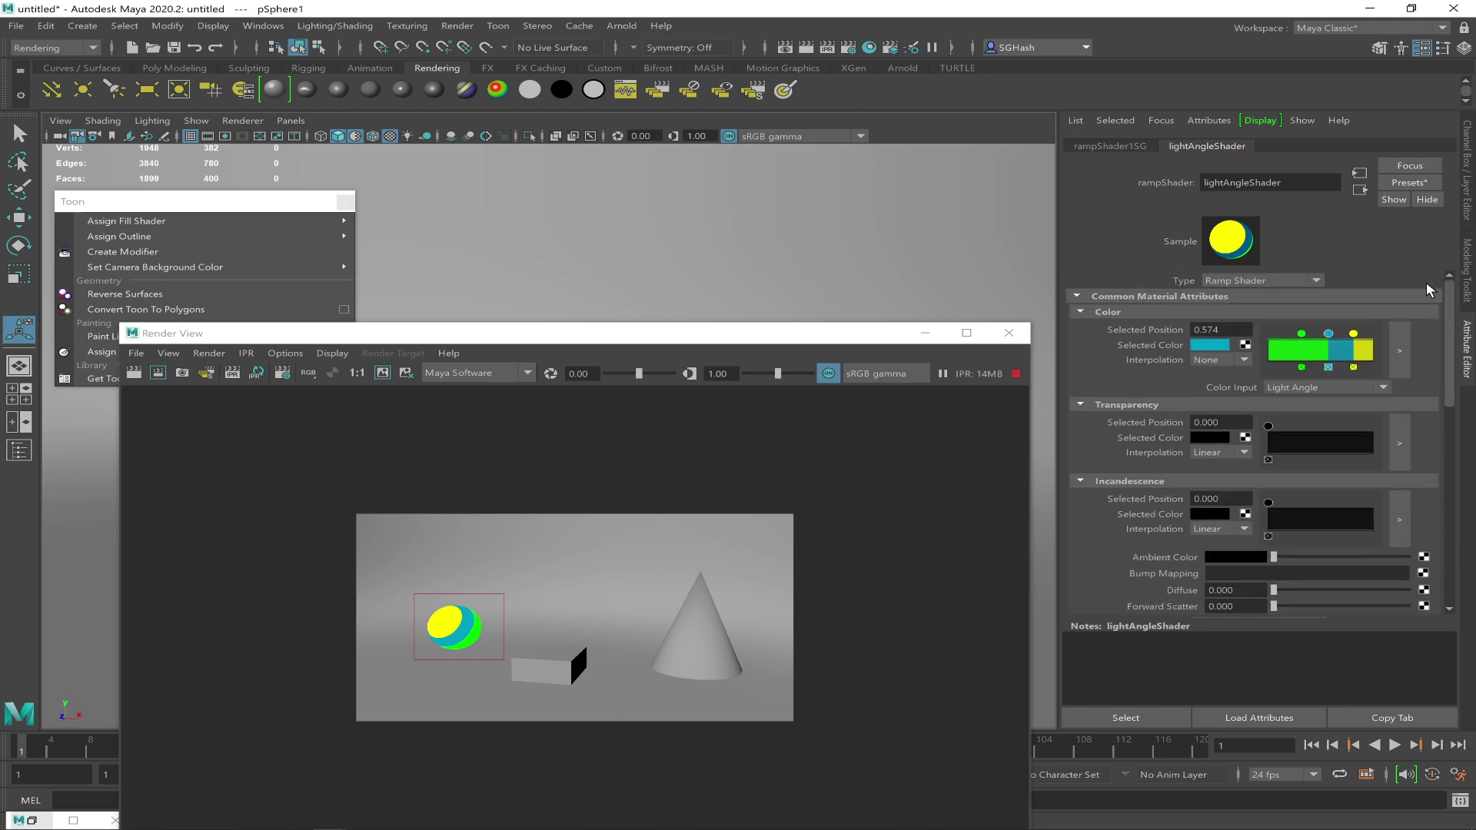
pyautogui.click(1328, 368)
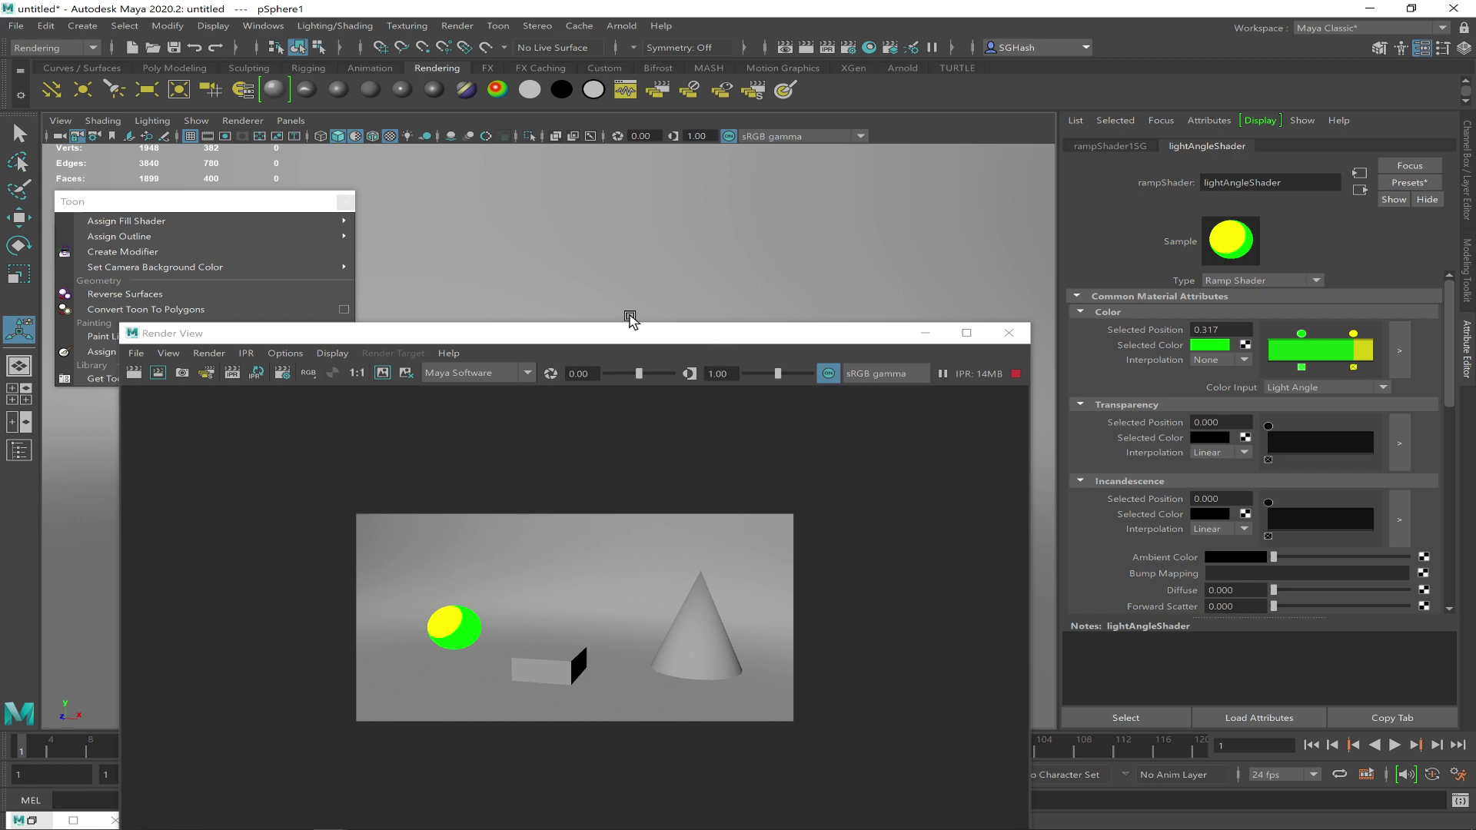
# Move the Render View clear of the sphere, select the sphere and assign it a Shaded Brightness Three Tone toon fill shader
pyautogui.moveTo(633, 342); pyautogui.dragTo(991, 276)
pyautogui.click(264, 435)
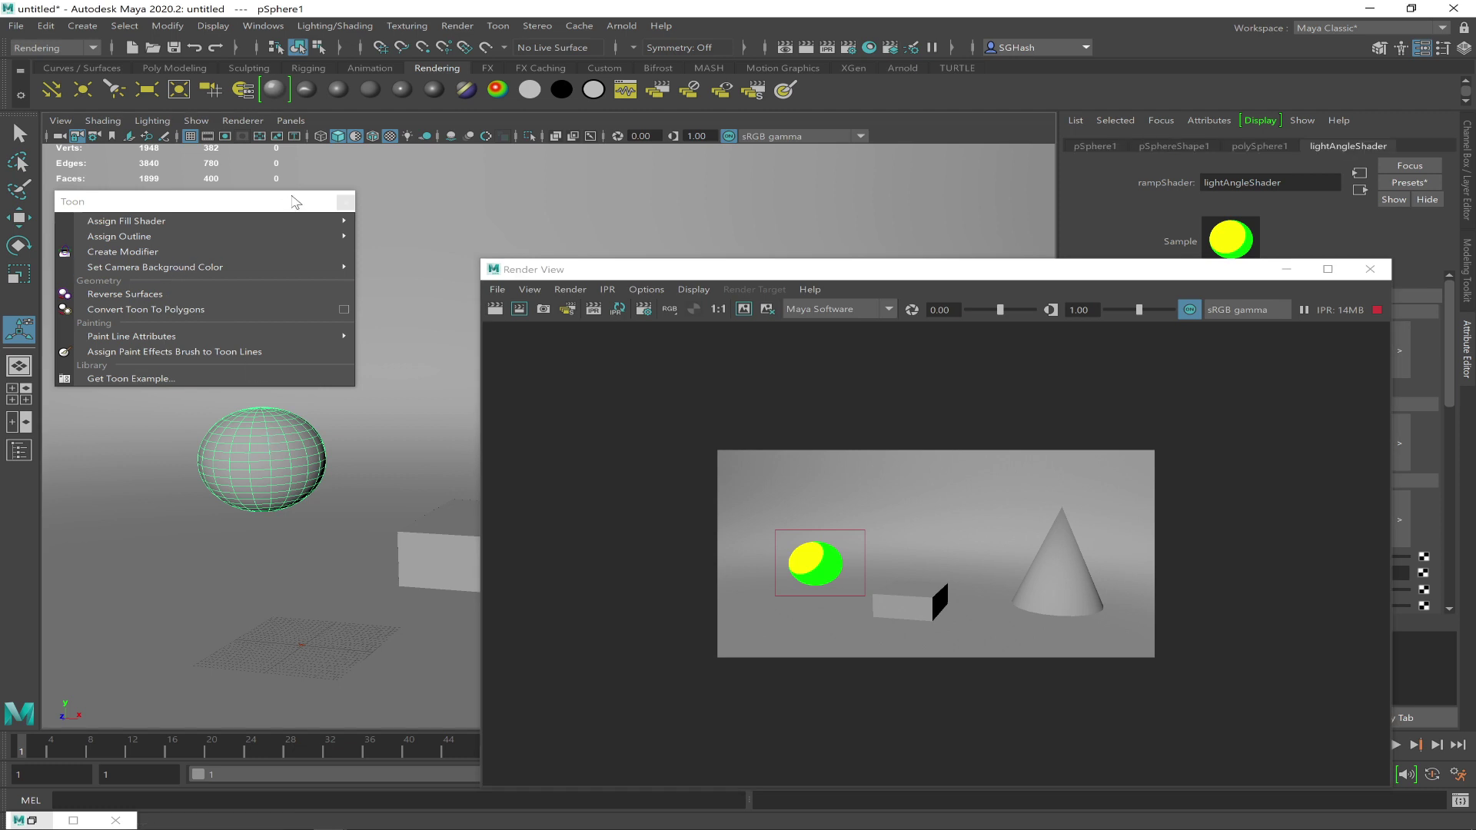
pyautogui.moveTo(247, 218)
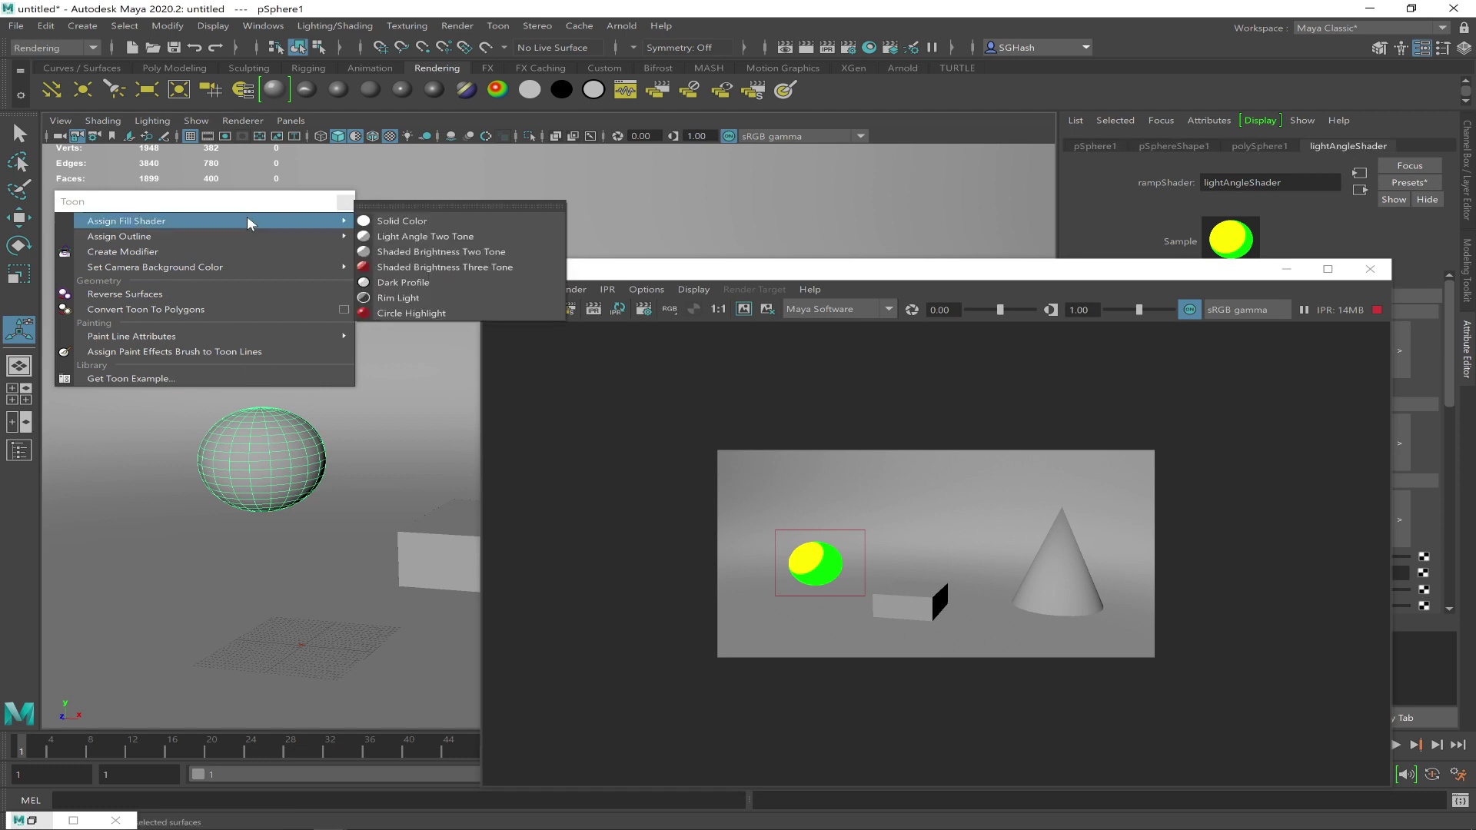
pyautogui.click(422, 268)
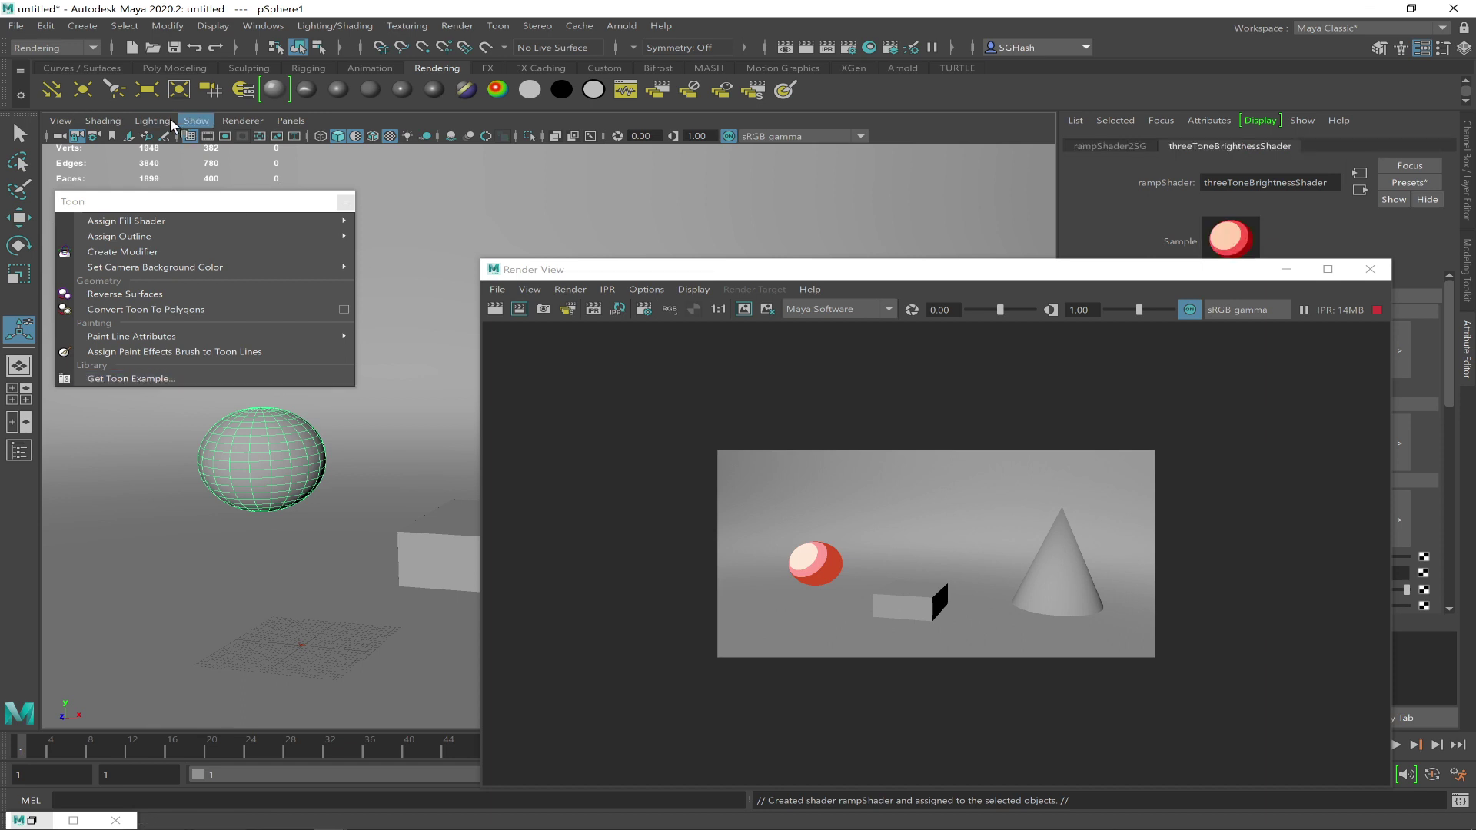
# Create a directional light and move its origin up beside the sphere, keeping it aimed at the grid's centre
pyautogui.click(345, 203)
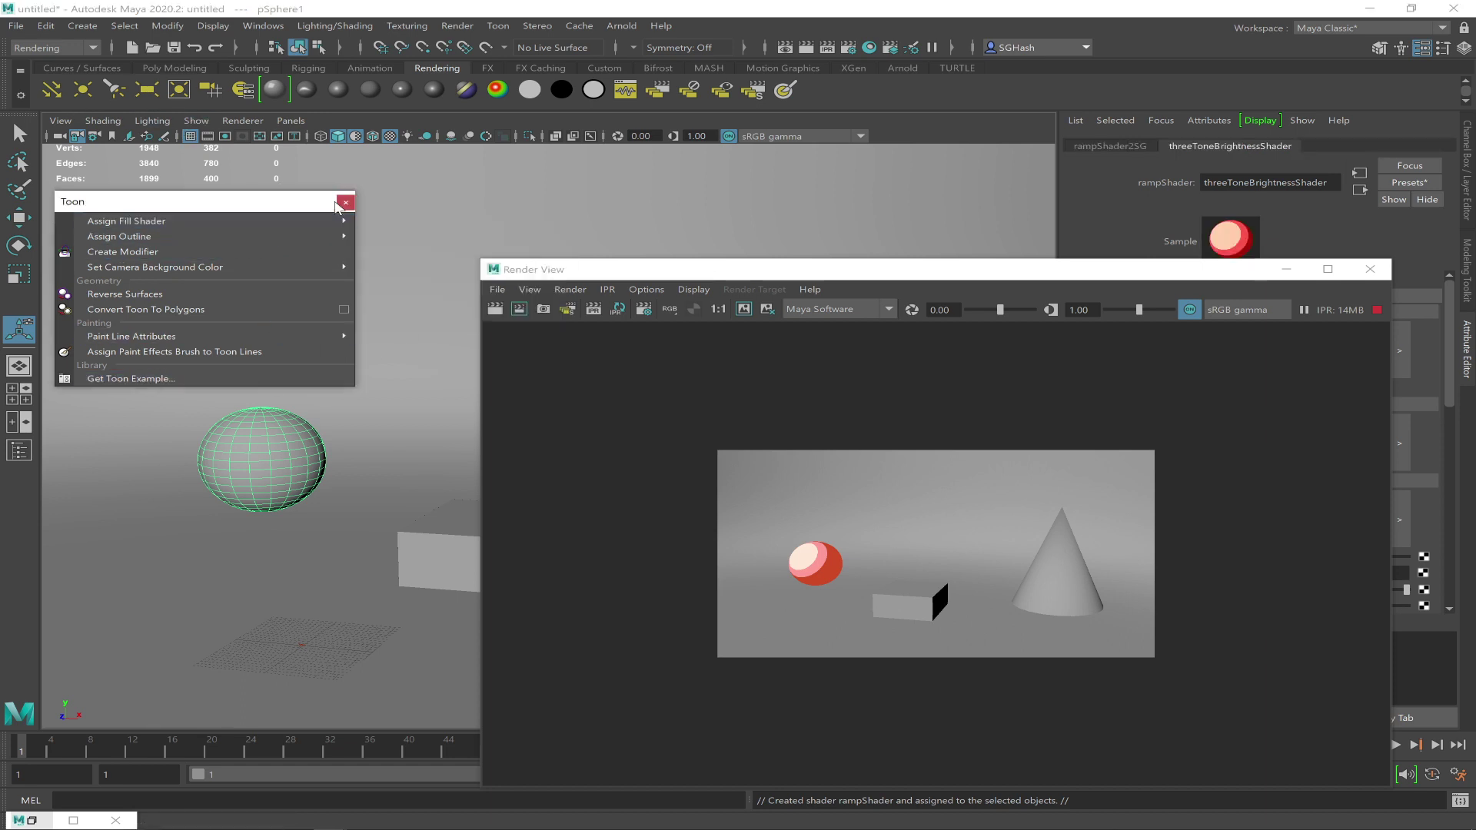
pyautogui.click(346, 204)
pyautogui.click(177, 160)
pyautogui.click(50, 95)
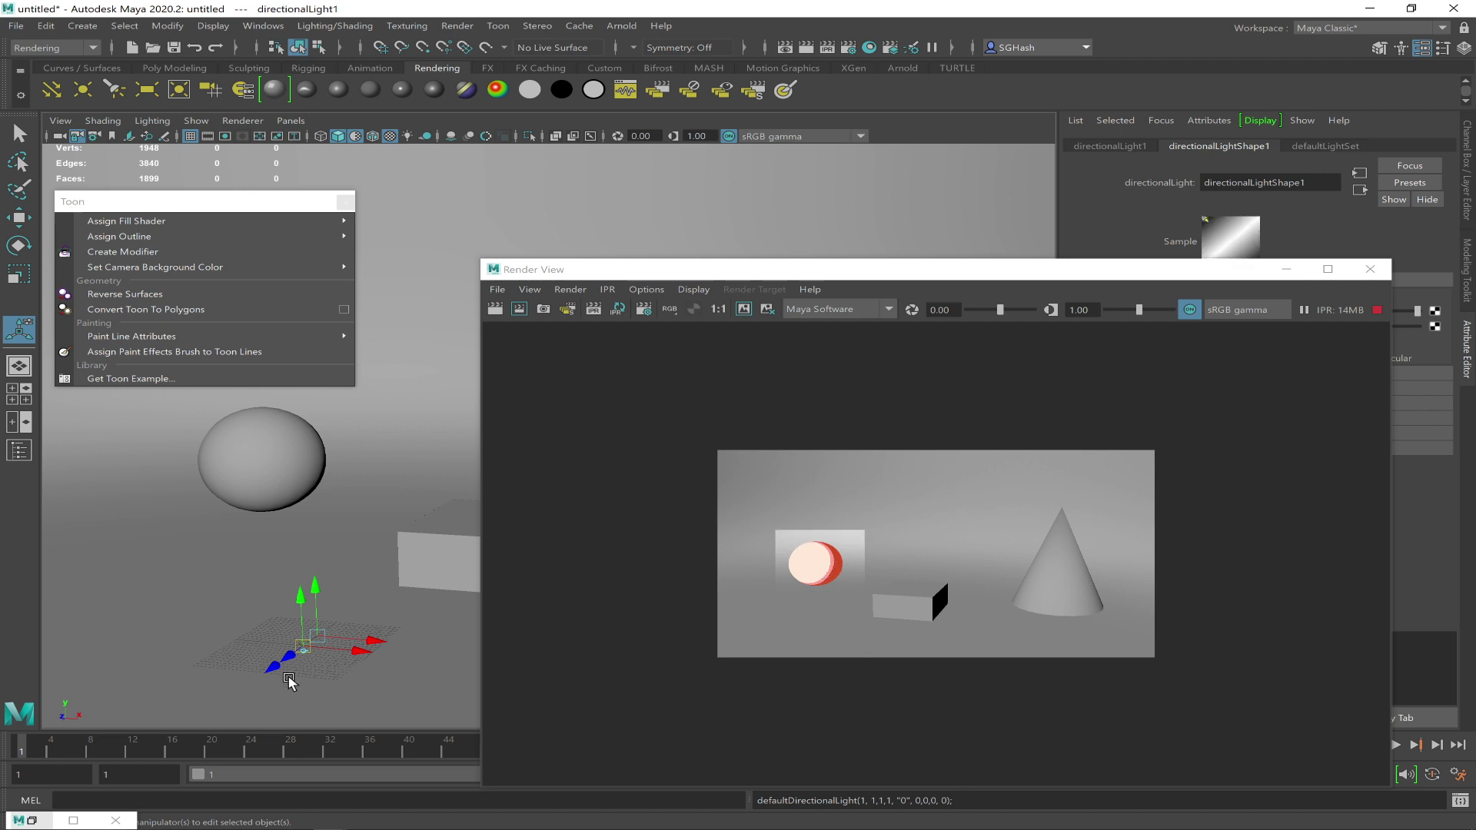
pyautogui.moveTo(301, 648); pyautogui.dragTo(123, 511)
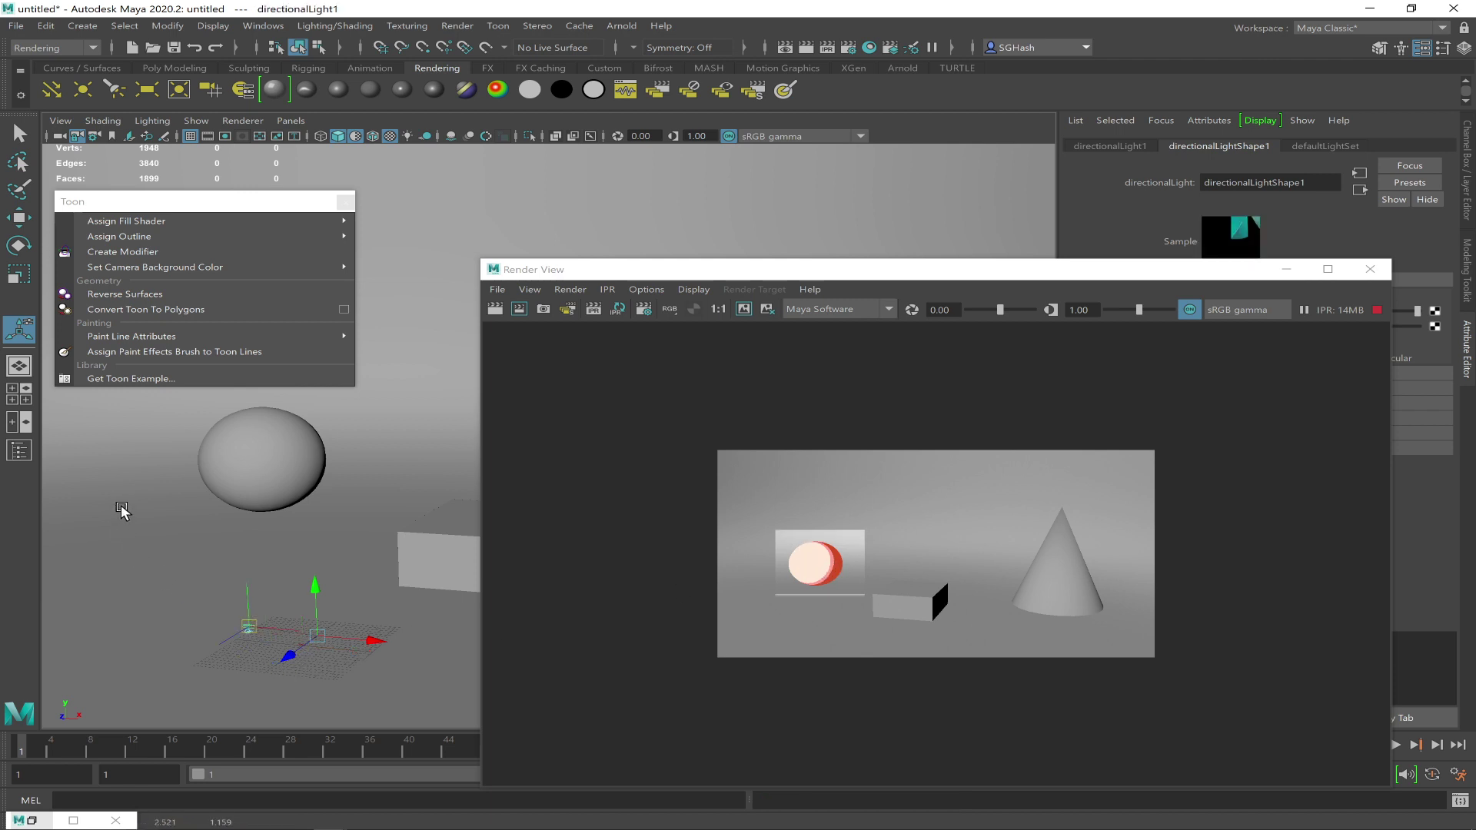
pyautogui.moveTo(225, 652); pyautogui.dragTo(372, 632)
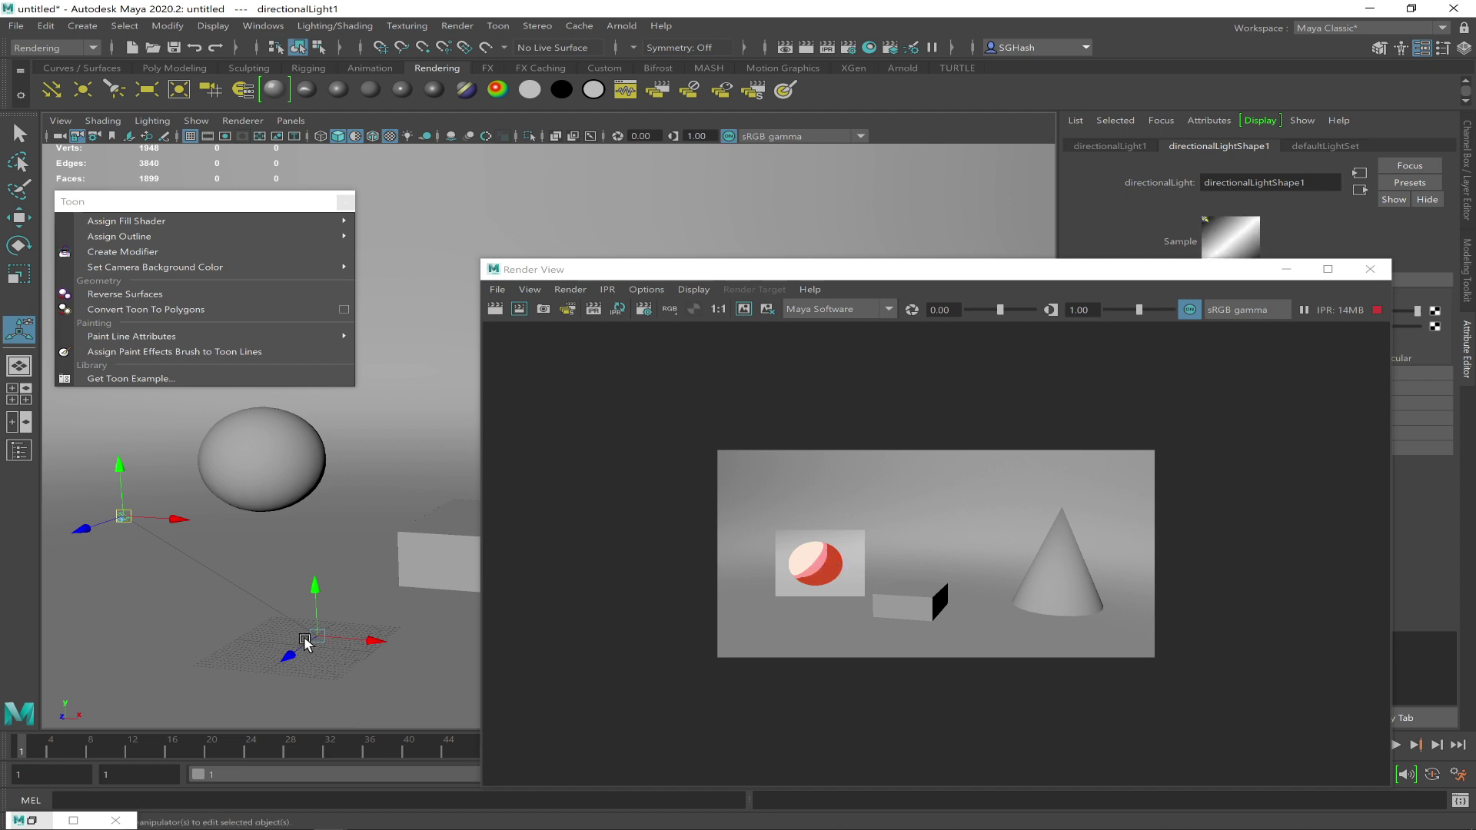
# Scale the directional light's icon up uniformly to about 13.7
pyautogui.press('q')
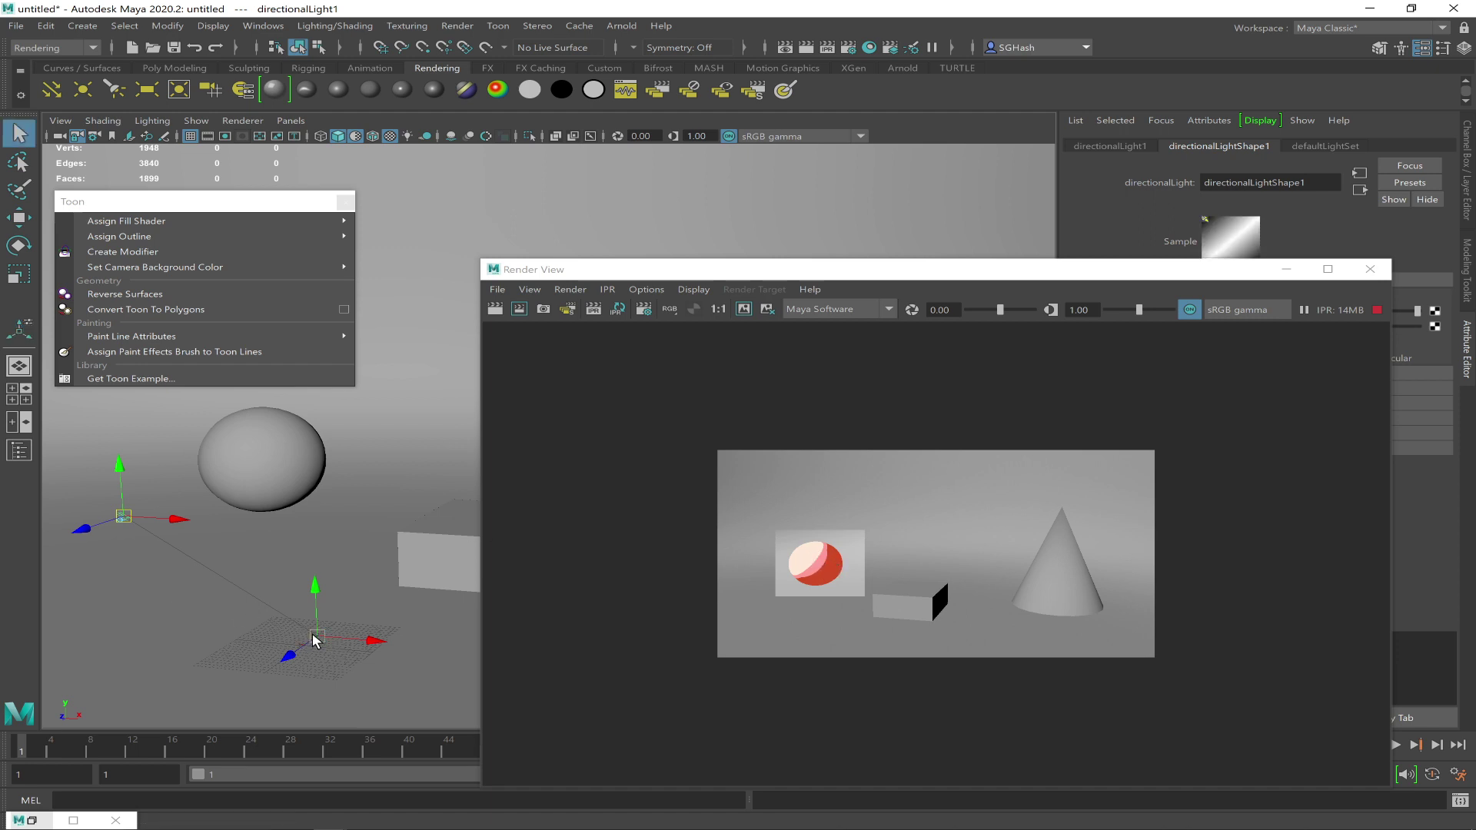
pyautogui.press('r')
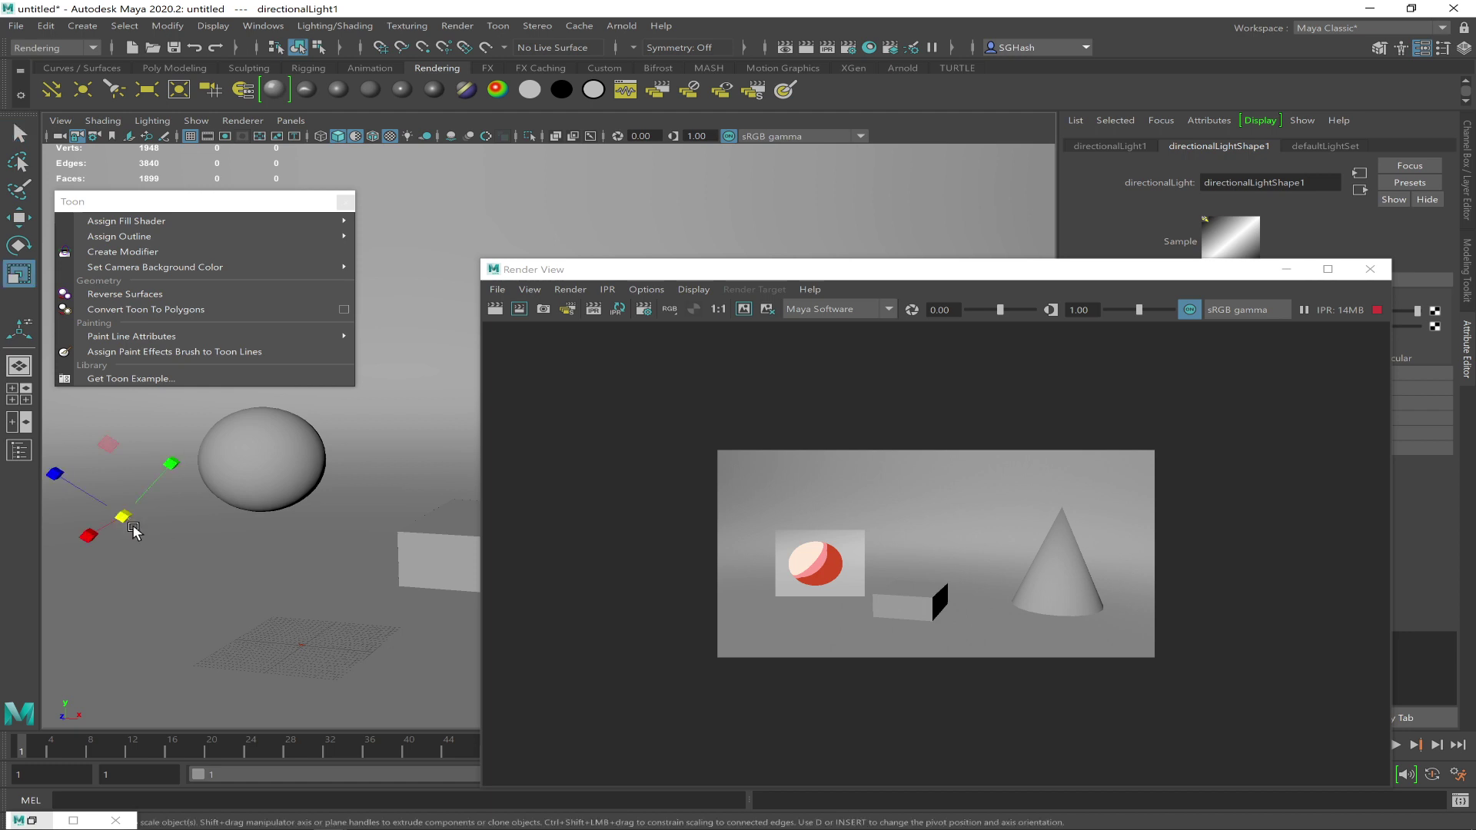
pyautogui.moveTo(123, 517); pyautogui.dragTo(246, 545)
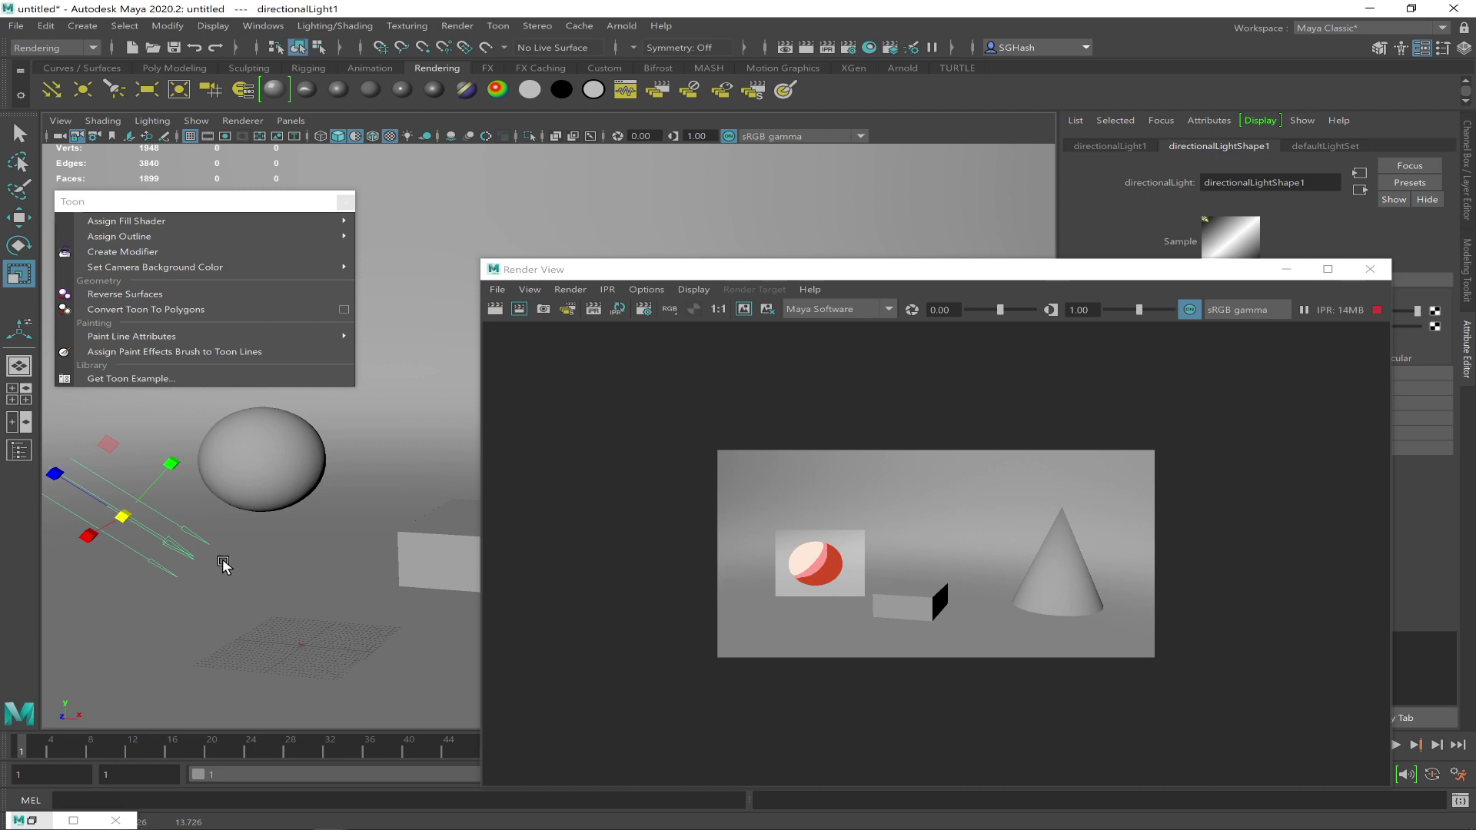
# Rotate the directional light toward the sphere, to about -23.9° in Y and -6.7° in Z
pyautogui.press('e')
pyautogui.moveTo(206, 516); pyautogui.dragTo(186, 485)
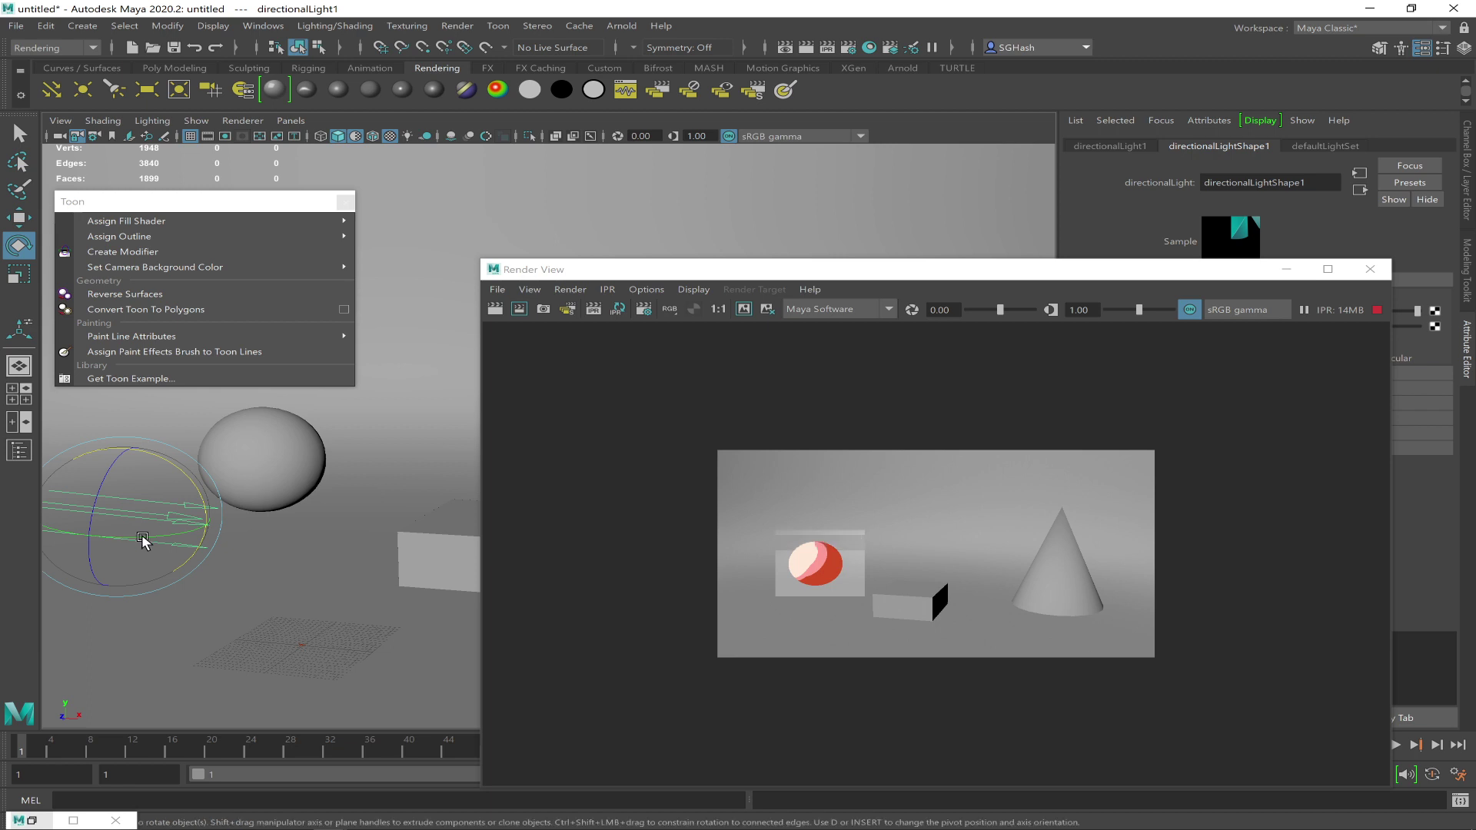
pyautogui.moveTo(139, 540); pyautogui.dragTo(195, 539)
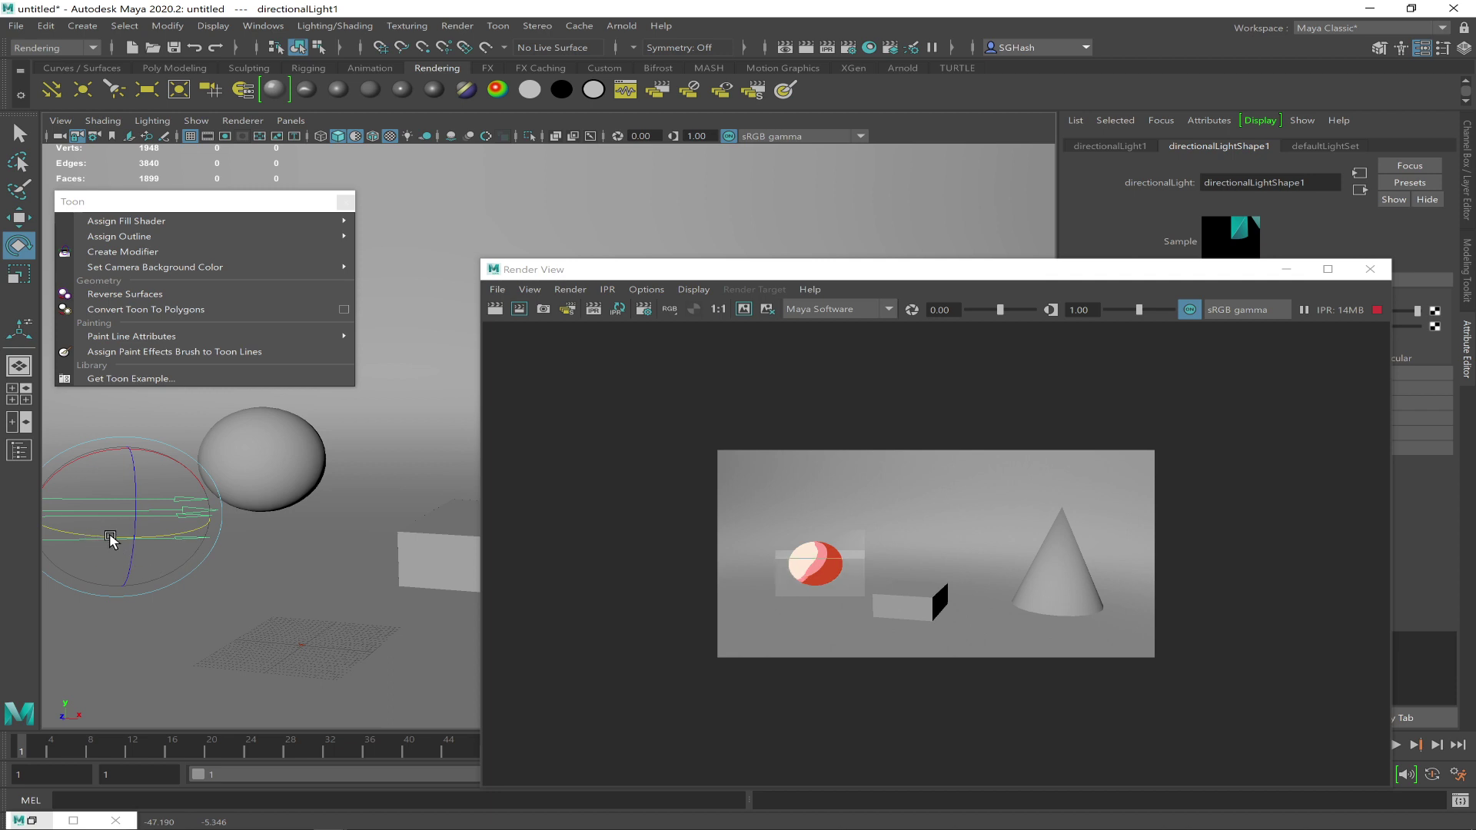
pyautogui.moveTo(122, 537); pyautogui.dragTo(186, 532)
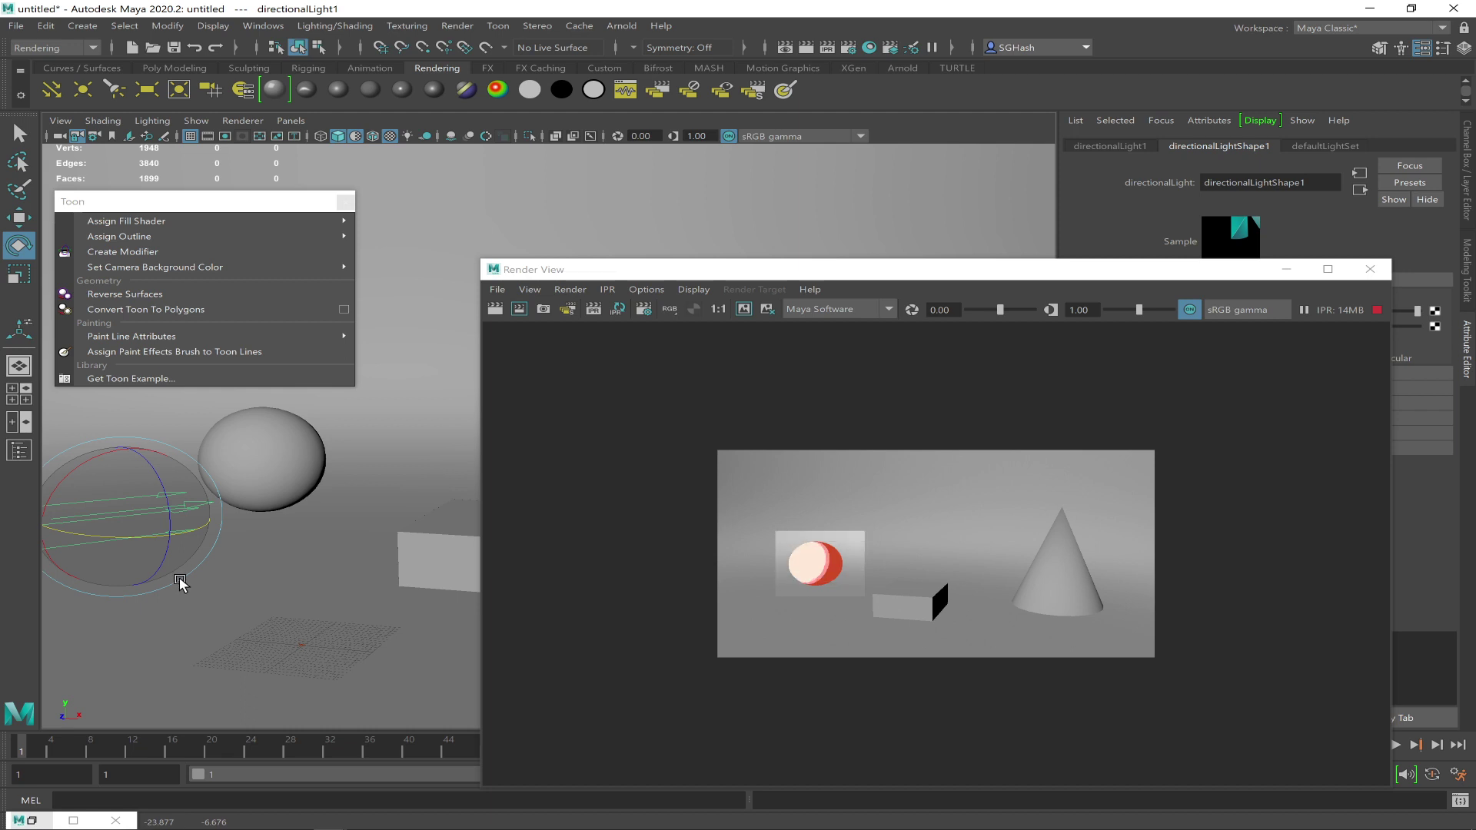
# Select the sphere and move the pink middle marker of its three-tone brightness shader's colour ramp to position 0.191
pyautogui.moveTo(931, 275); pyautogui.dragTo(658, 272)
pyautogui.moveTo(515, 273); pyautogui.dragTo(791, 279)
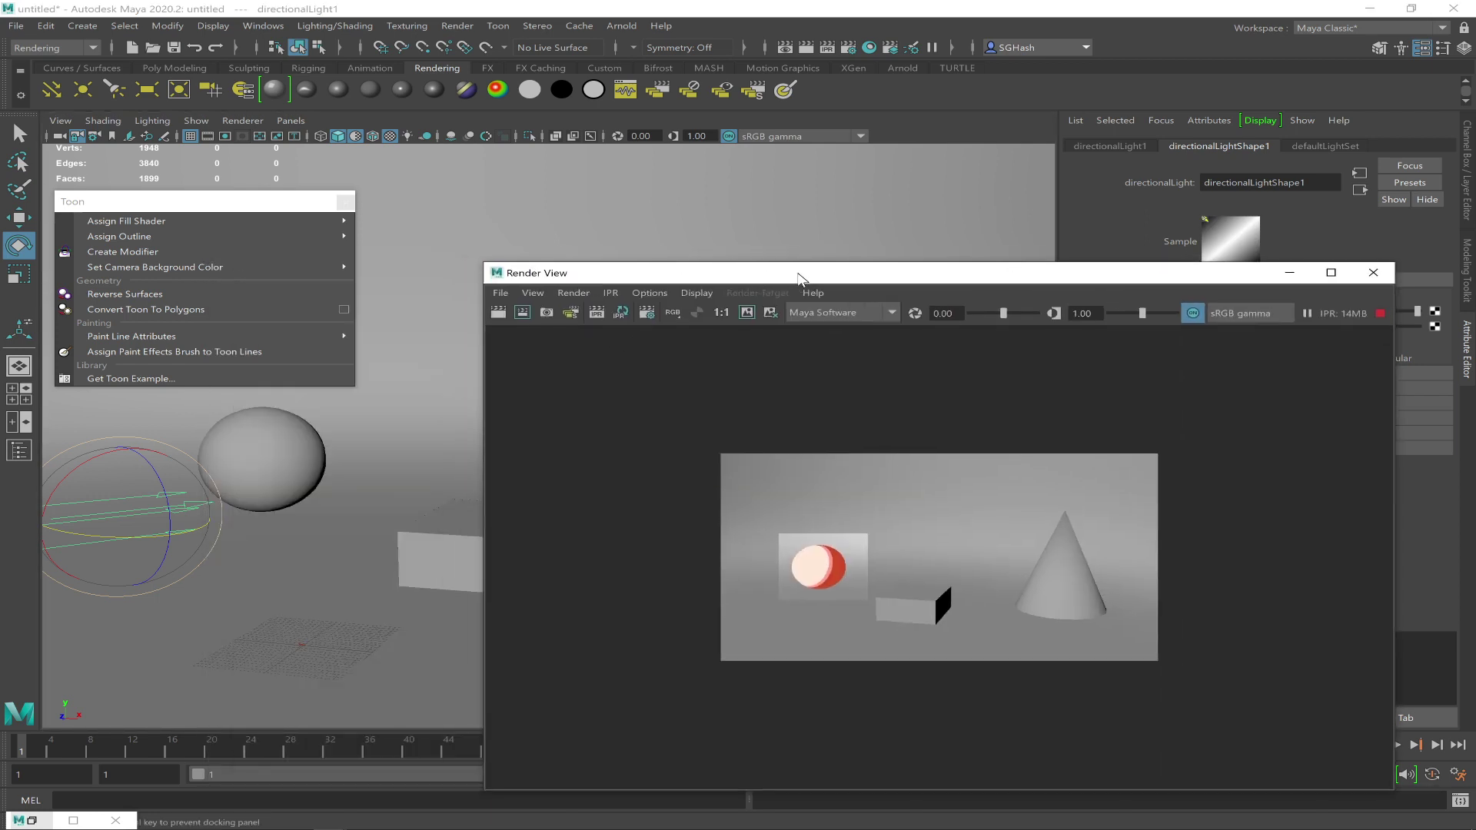
pyautogui.click(254, 481)
pyautogui.moveTo(954, 278); pyautogui.dragTo(692, 202)
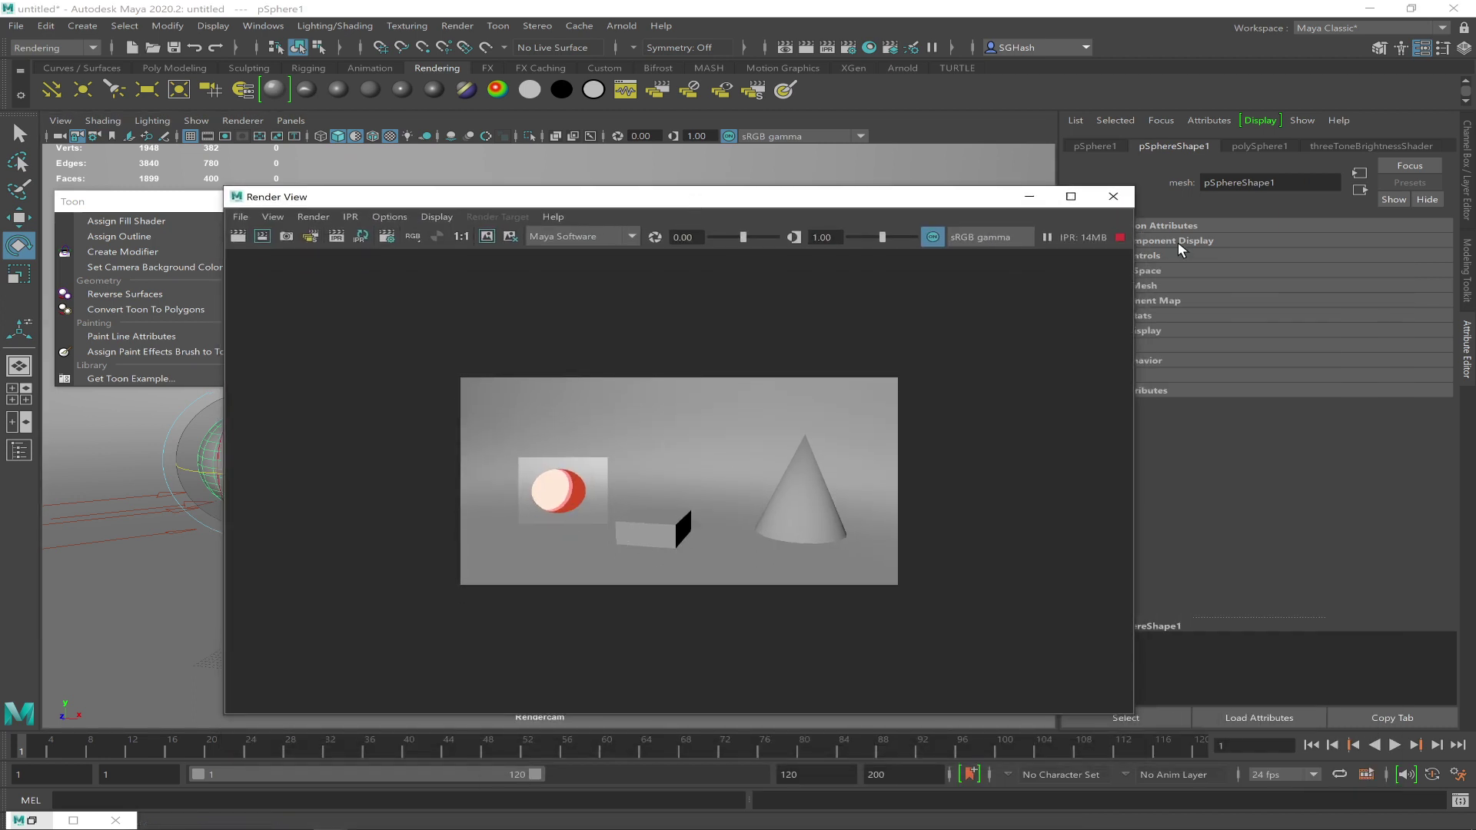
pyautogui.click(1344, 147)
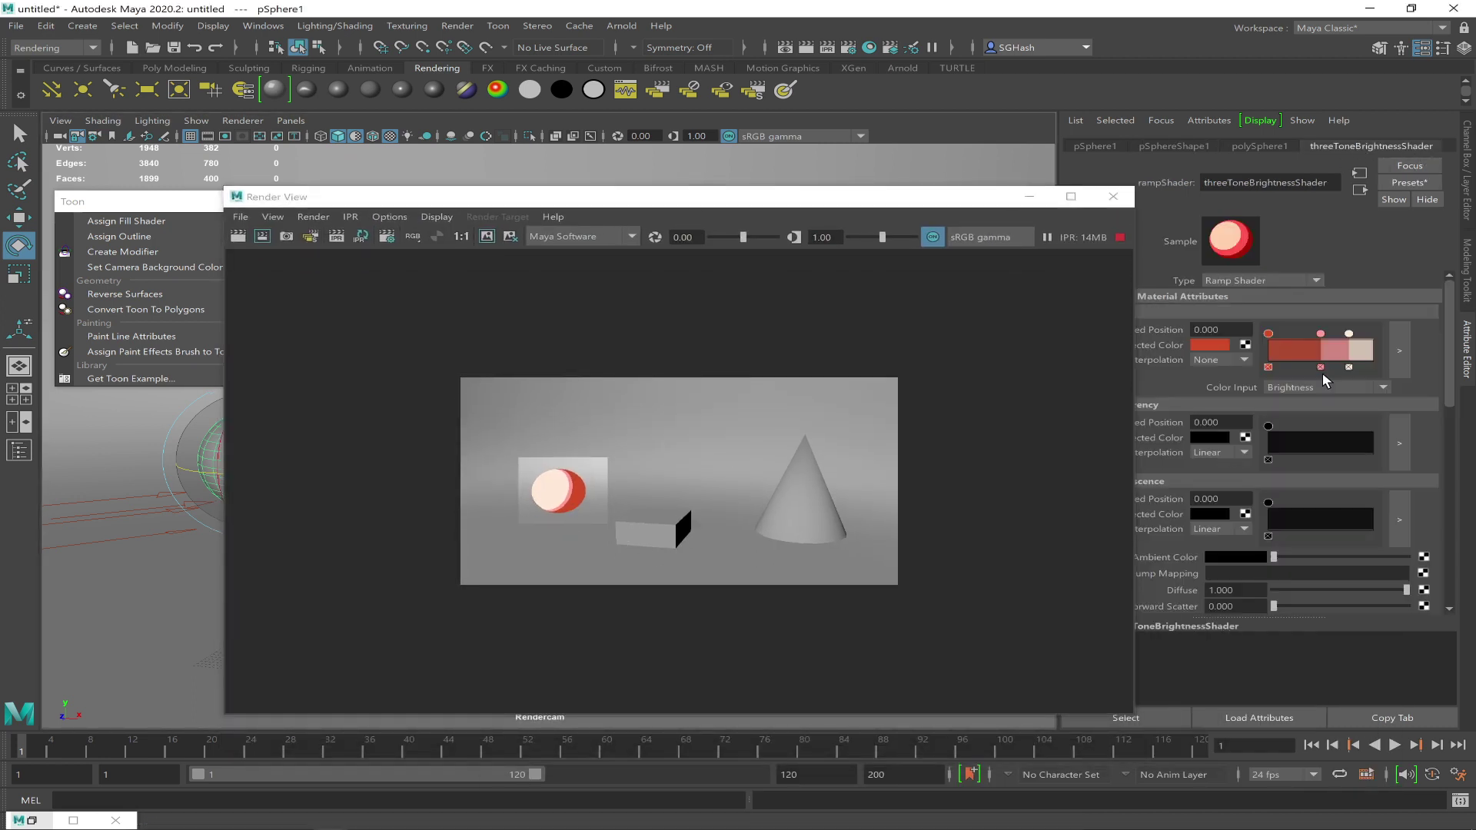
pyautogui.click(1321, 333)
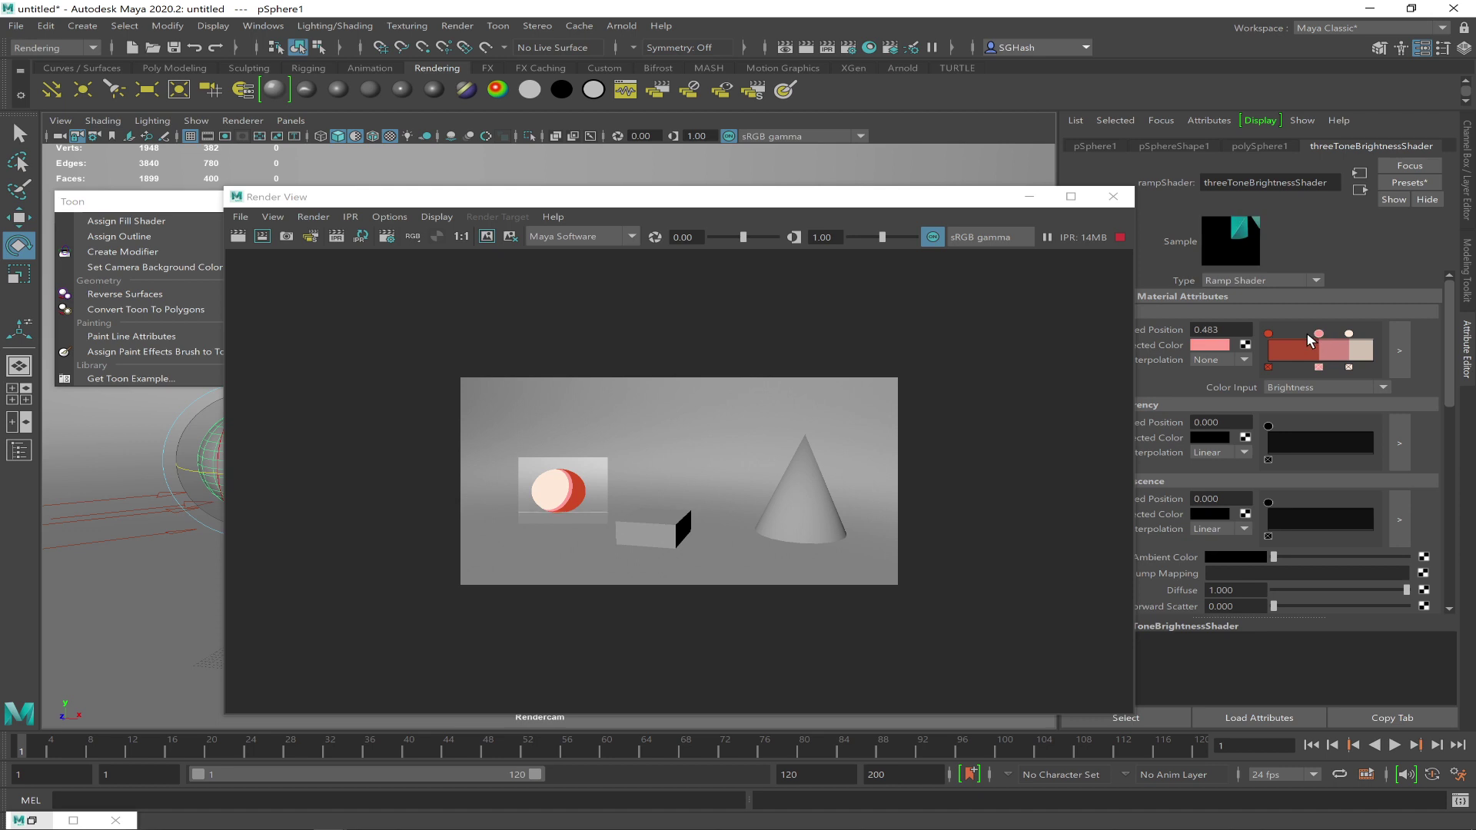
pyautogui.moveTo(1296, 335); pyautogui.dragTo(1297, 336)
pyautogui.moveTo(1298, 340); pyautogui.dragTo(1290, 341)
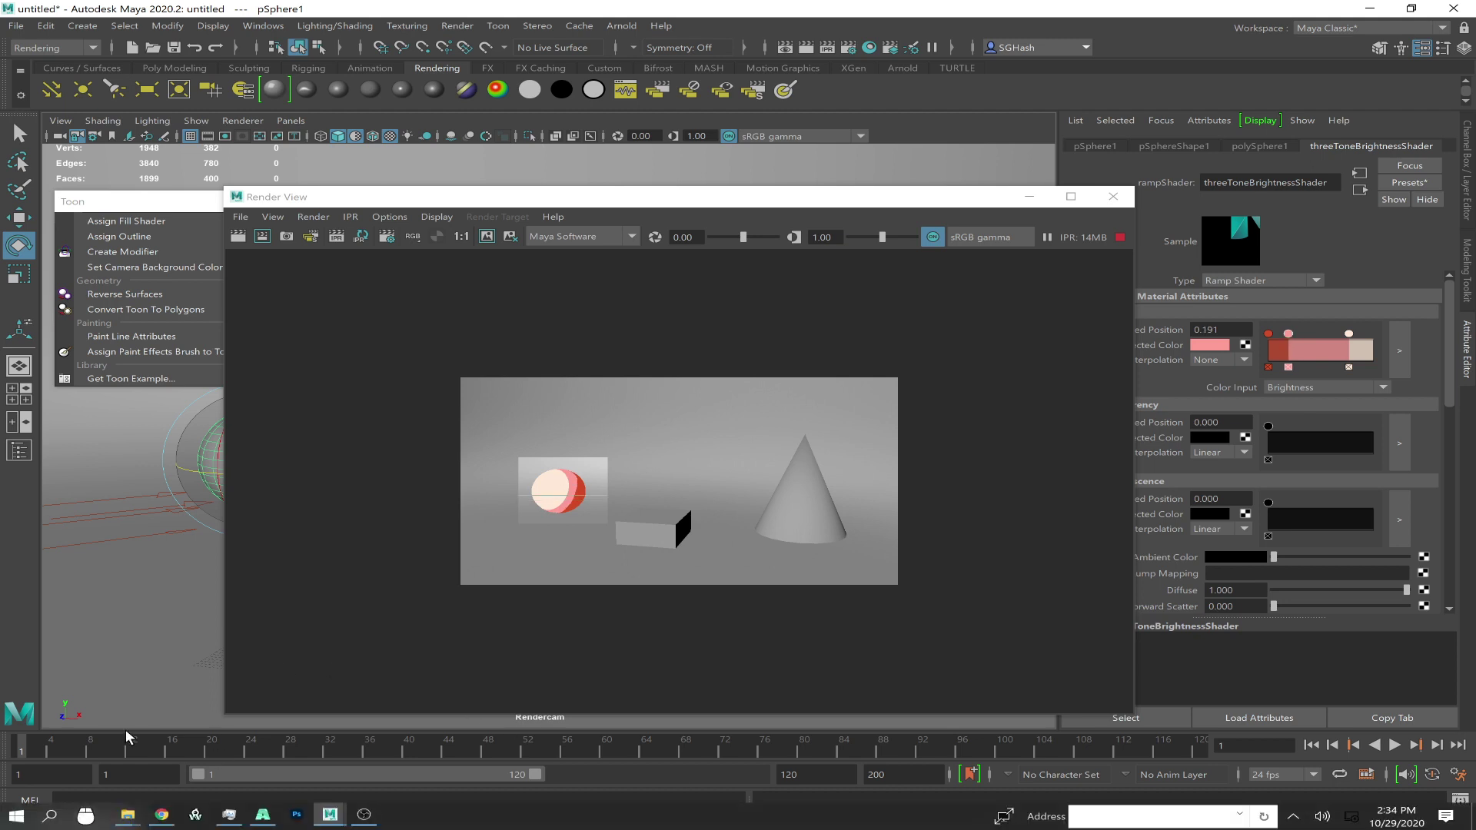
# Bring up the Hypershade and check the file types offered for exporting the three-tone brightness shader's network, including Maya ASCII
pyautogui.click(33, 820)
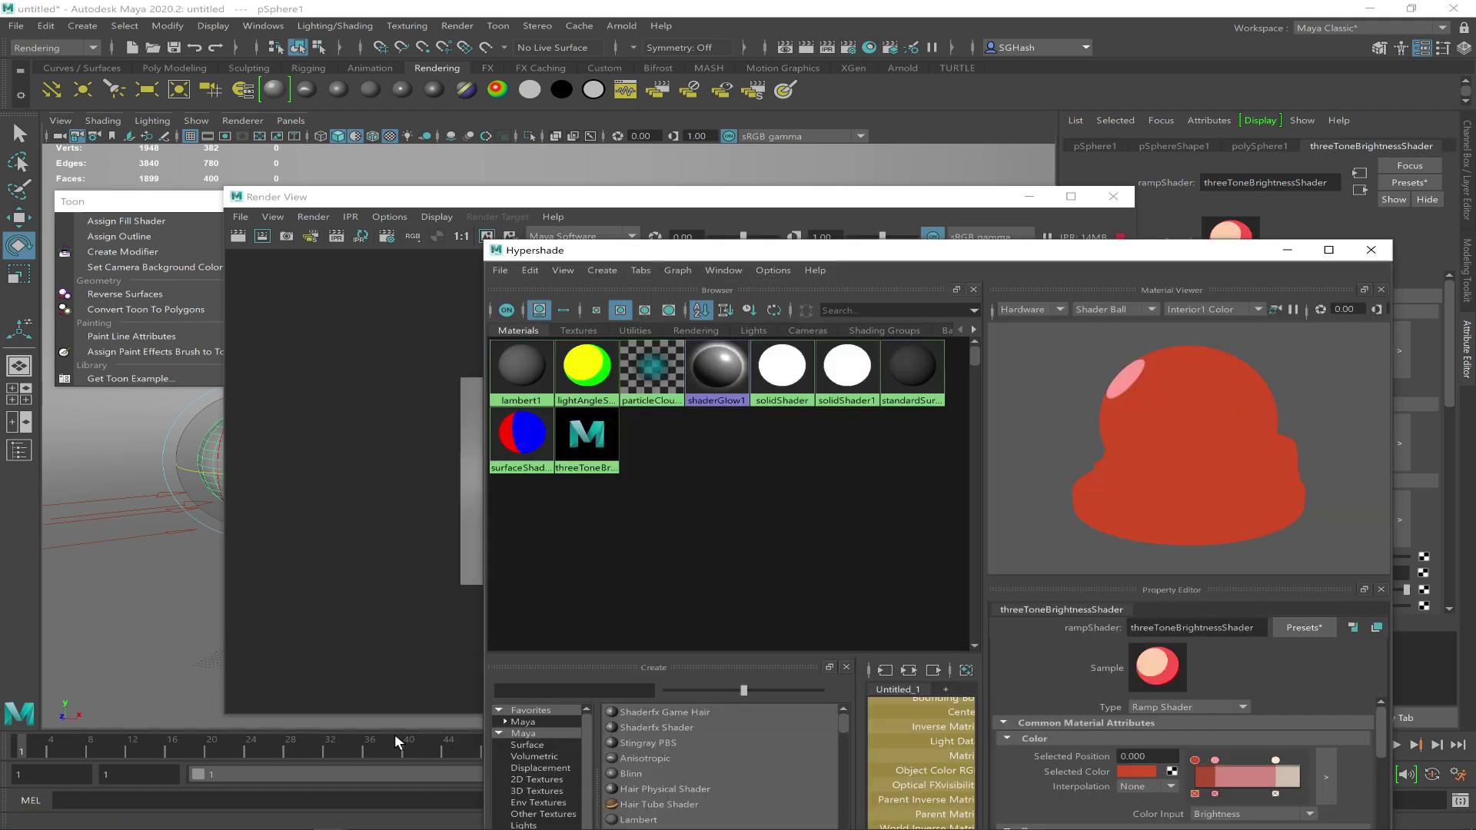
pyautogui.click(590, 437)
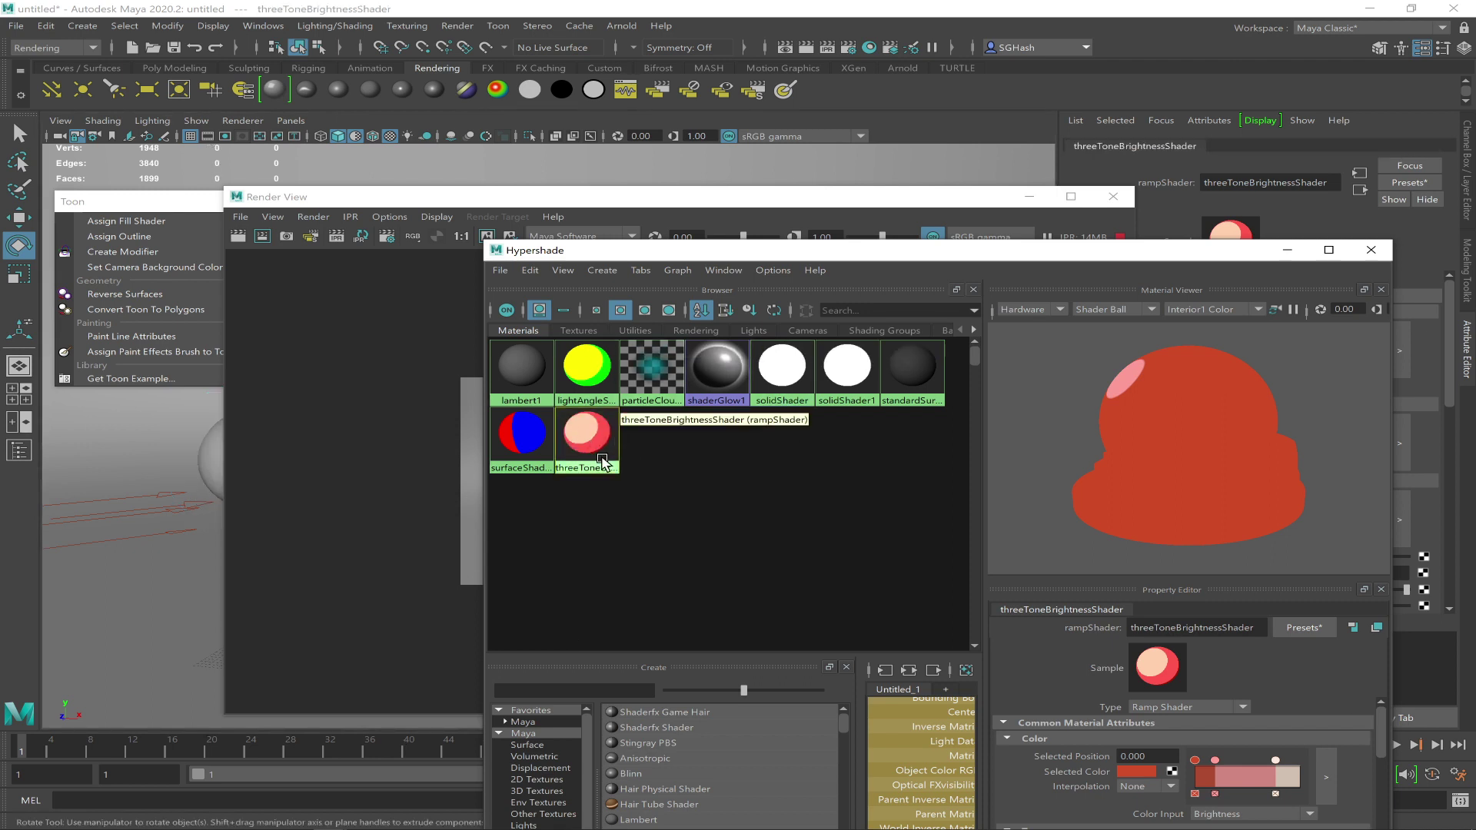
pyautogui.click(499, 270)
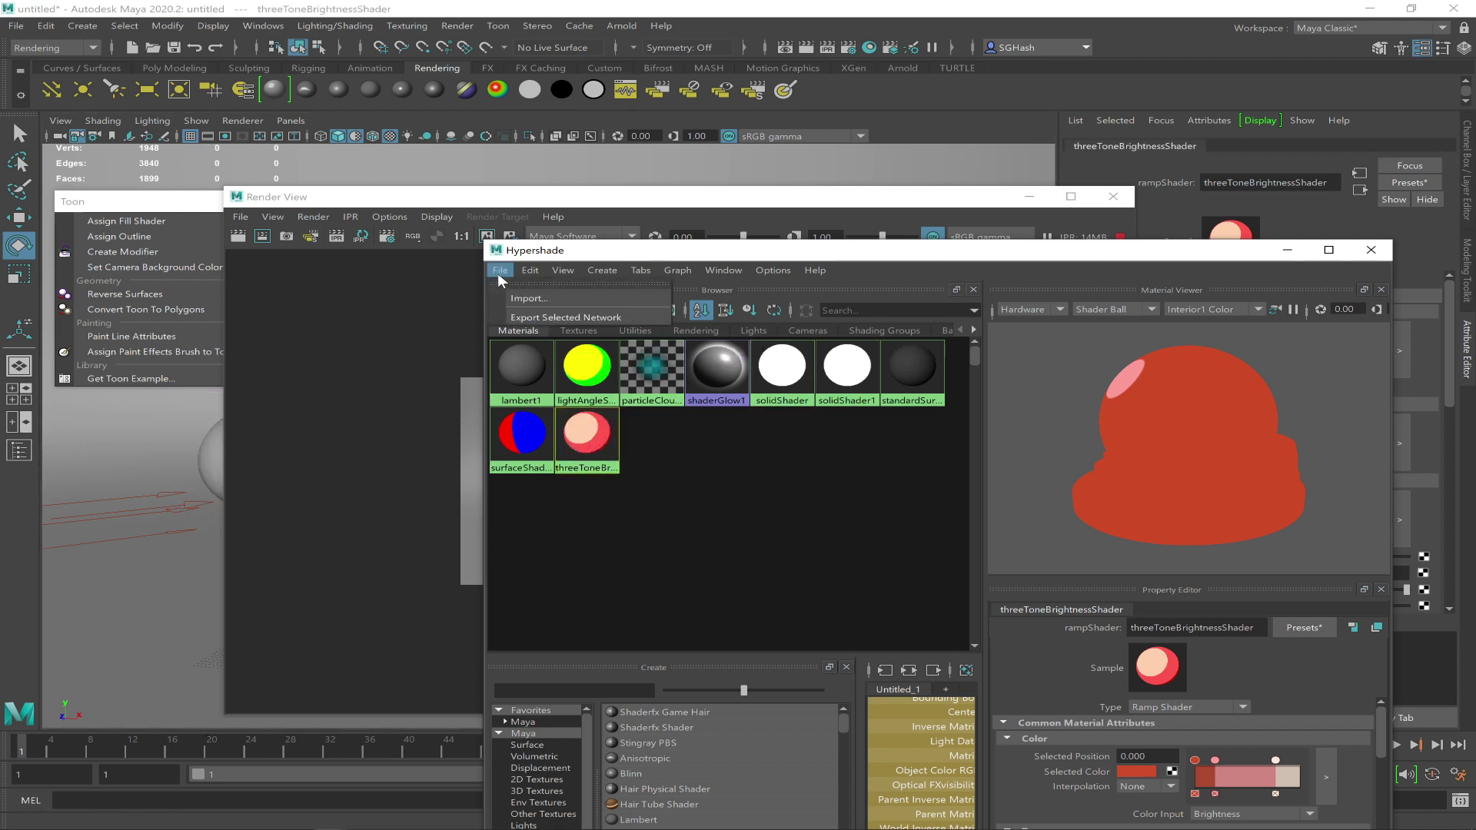
pyautogui.click(570, 317)
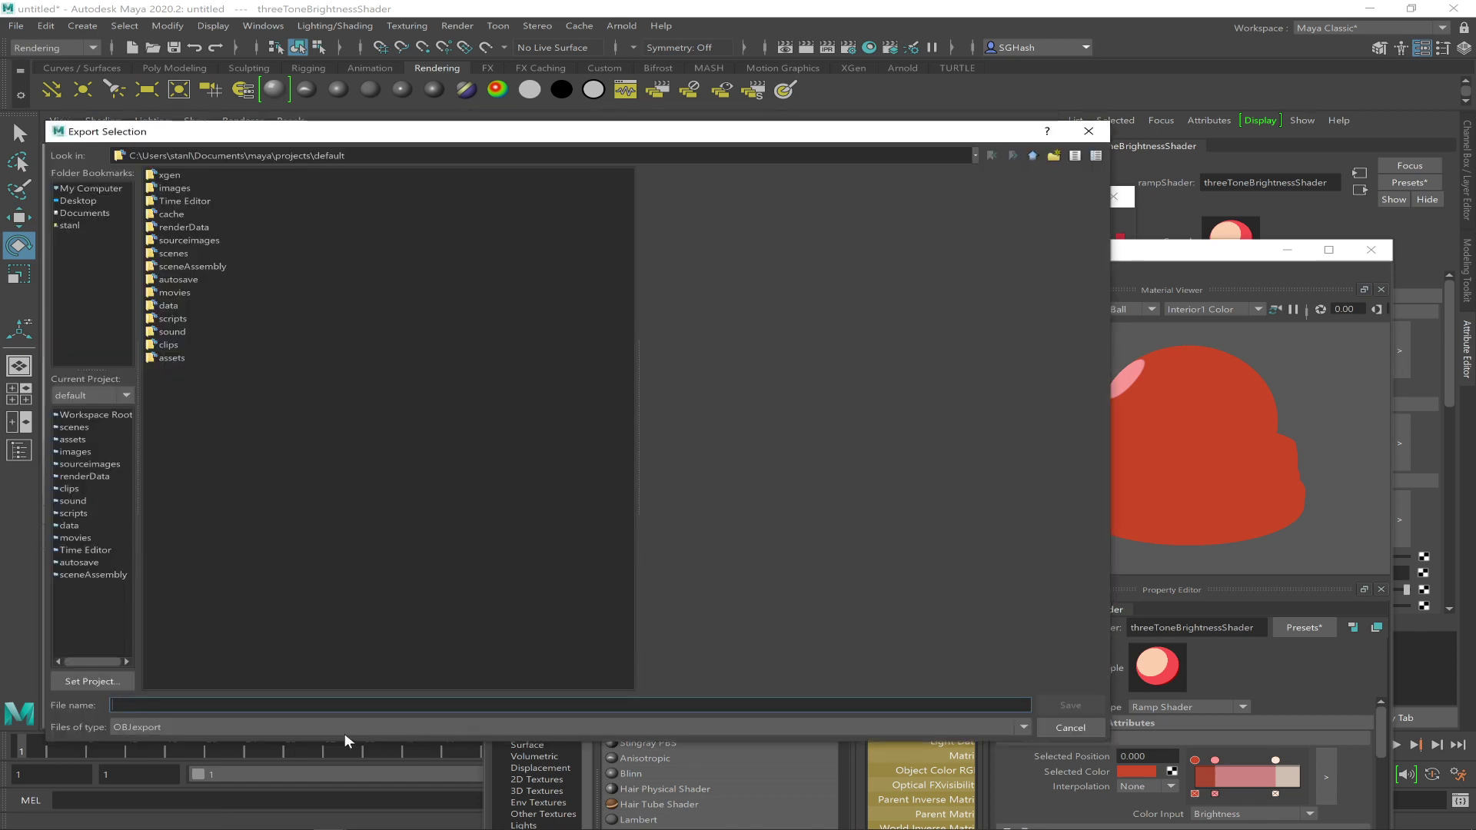
pyautogui.click(265, 732)
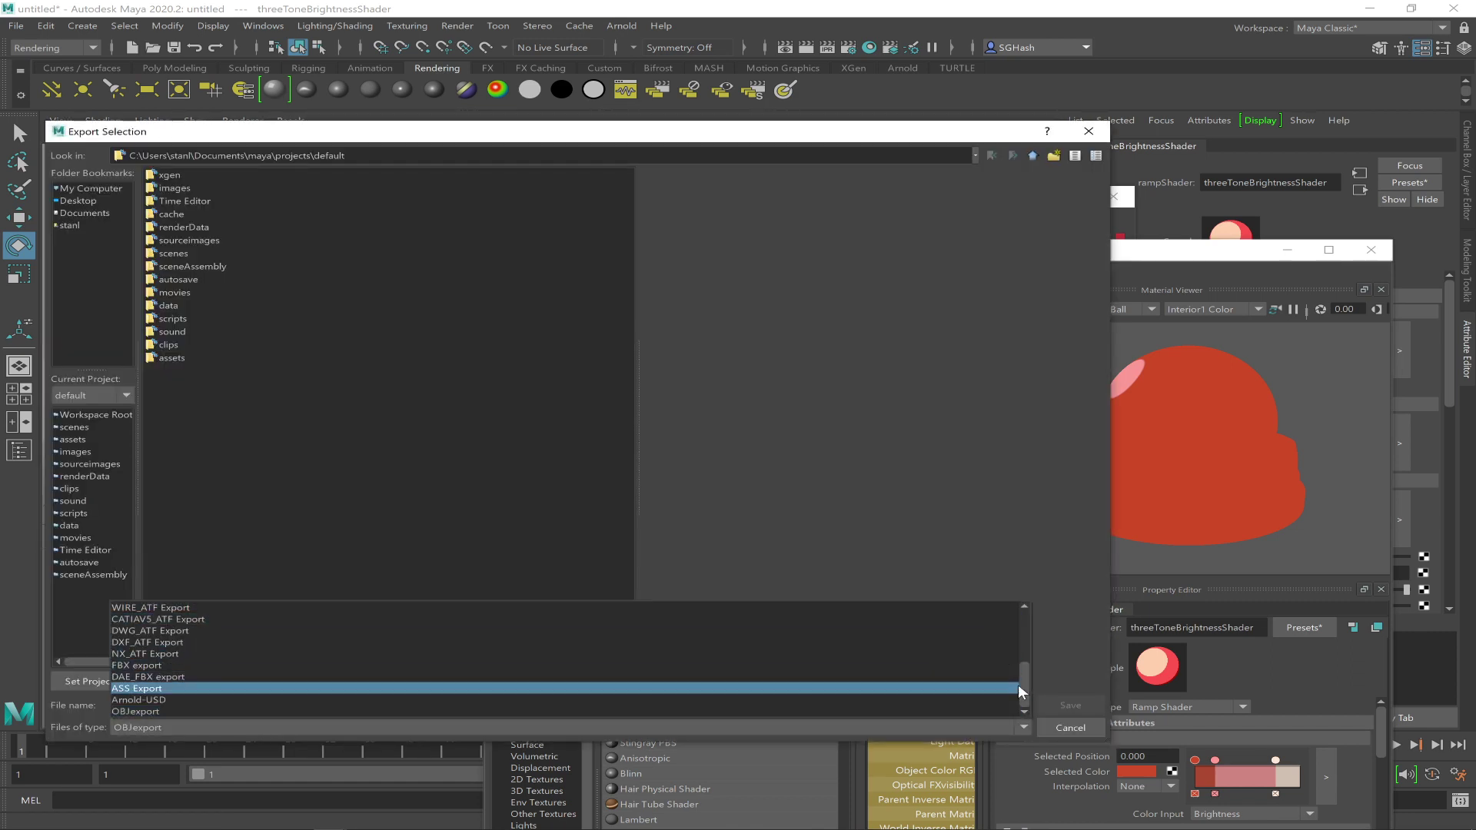
pyautogui.moveTo(1025, 684); pyautogui.dragTo(1041, 625)
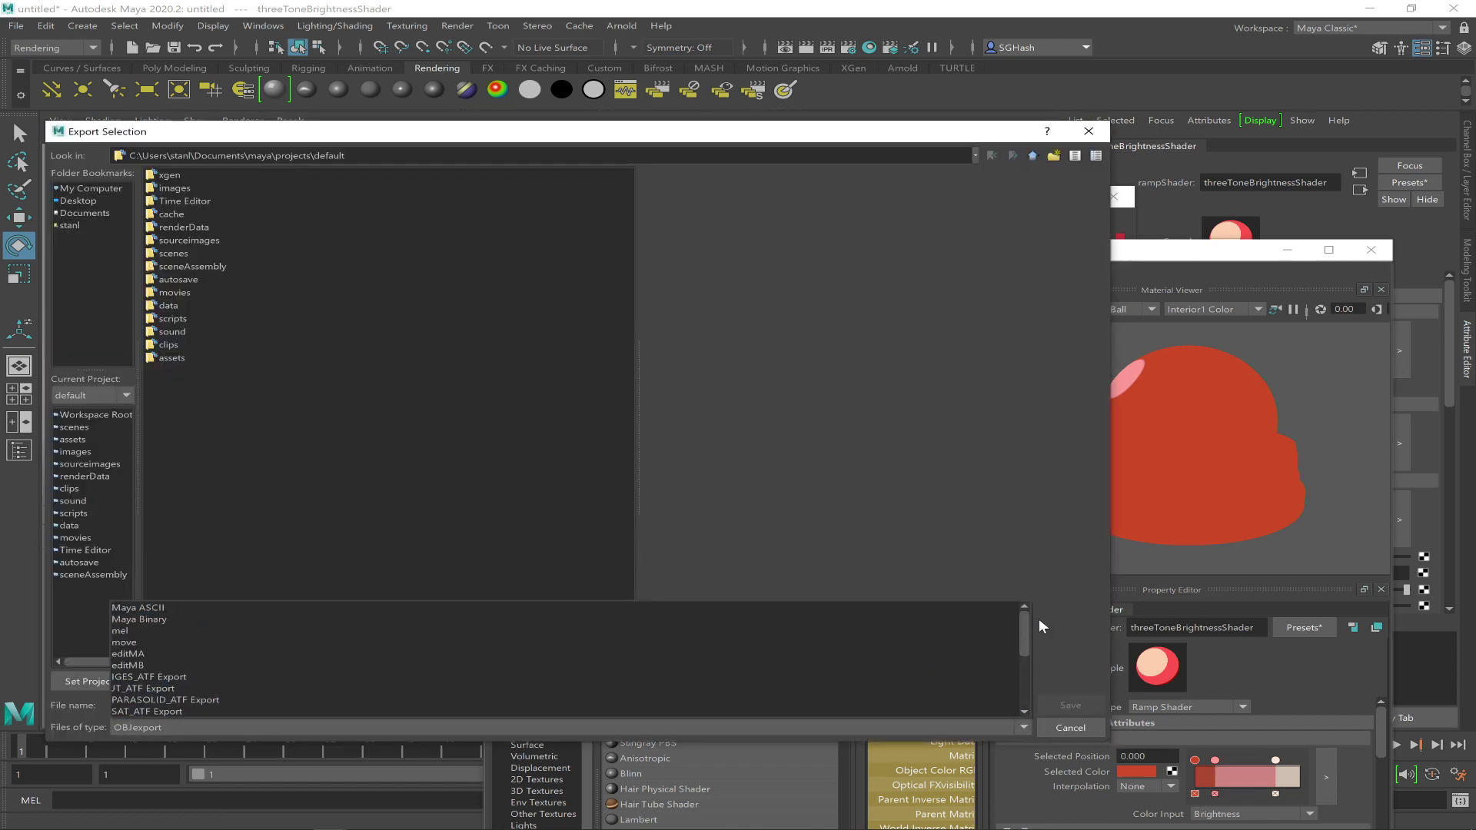
pyautogui.click(320, 629)
pyautogui.click(291, 727)
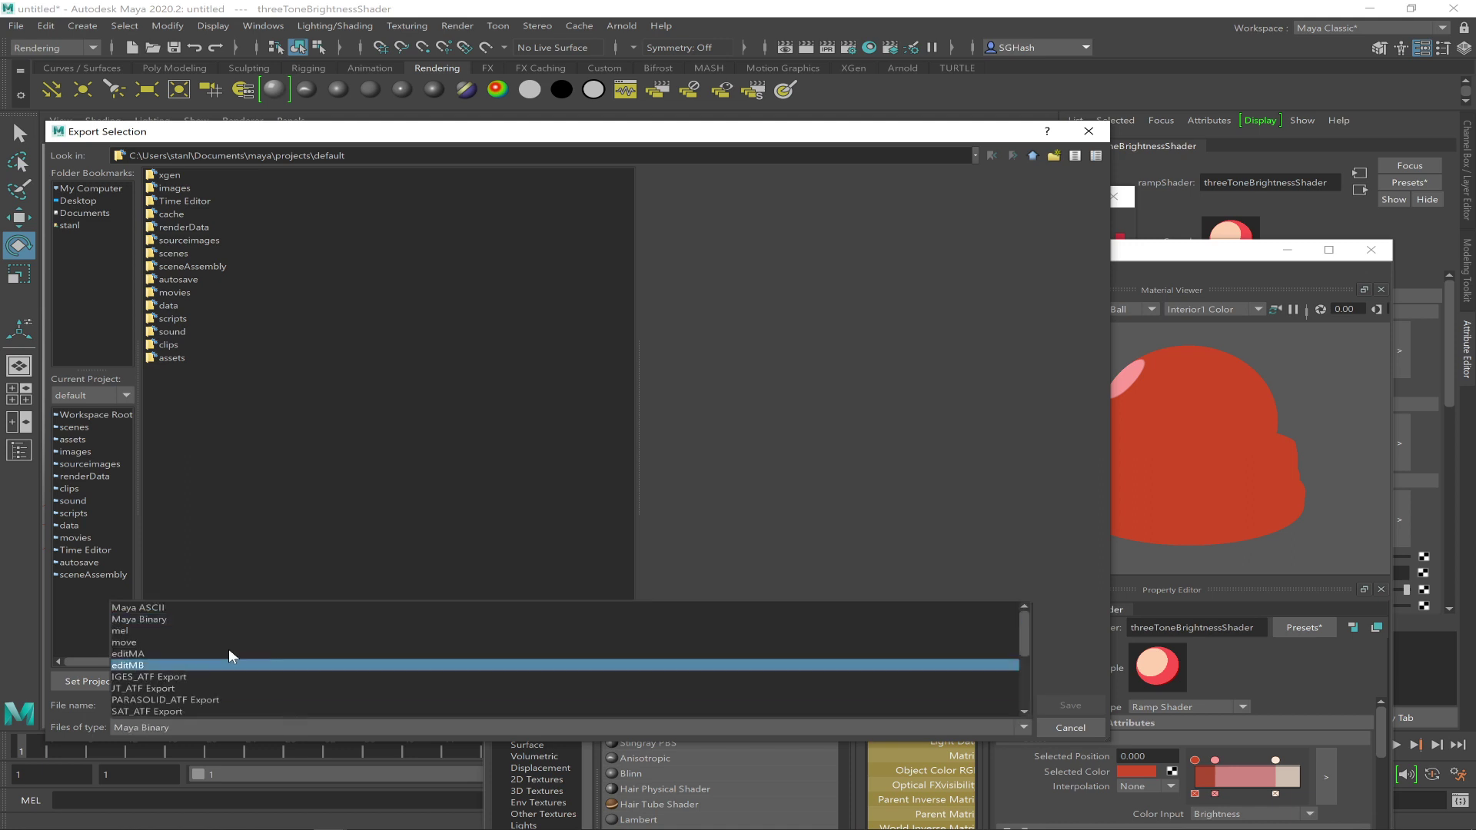
pyautogui.click(243, 613)
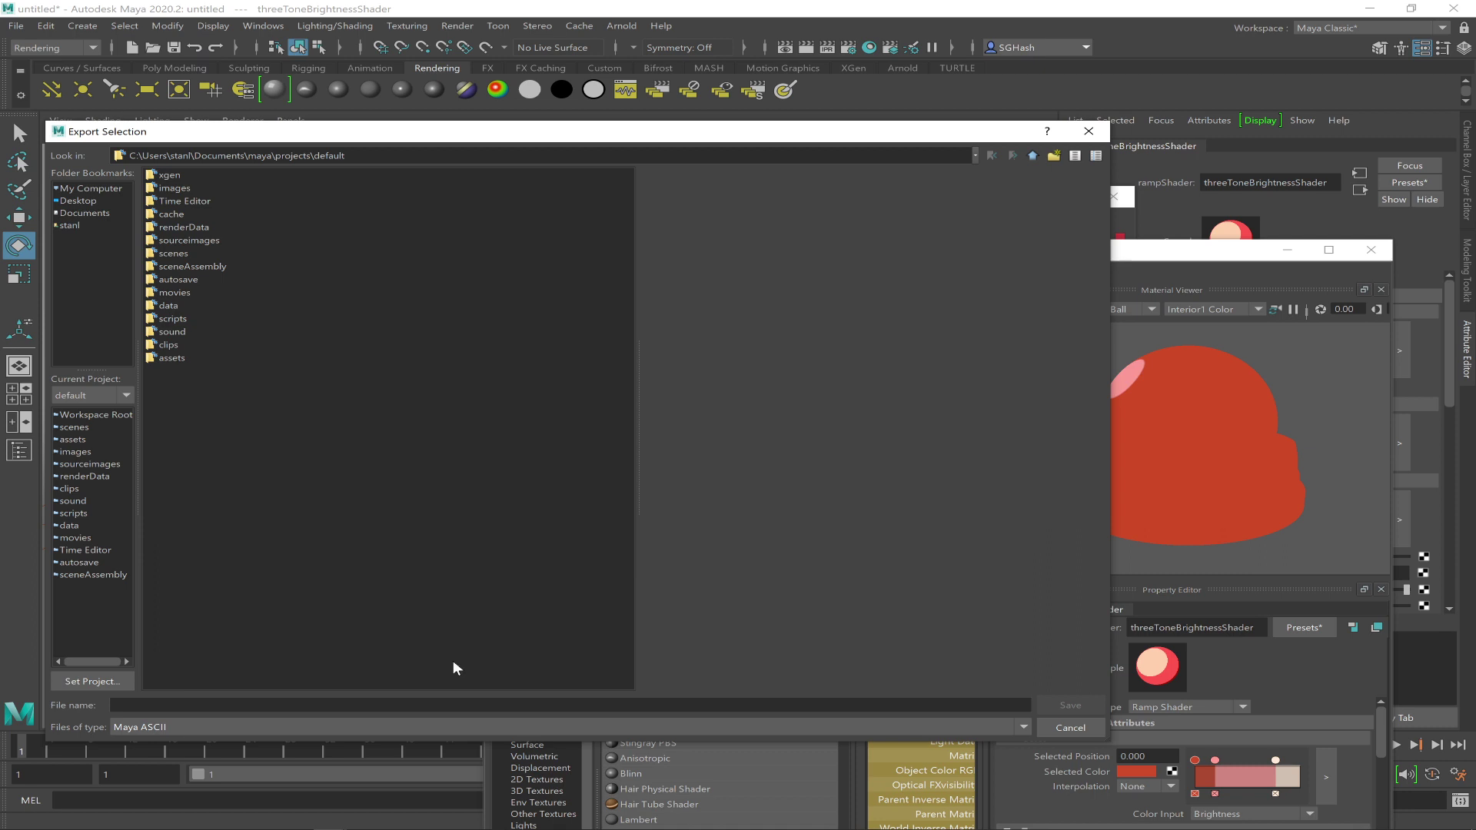
pyautogui.click(1070, 727)
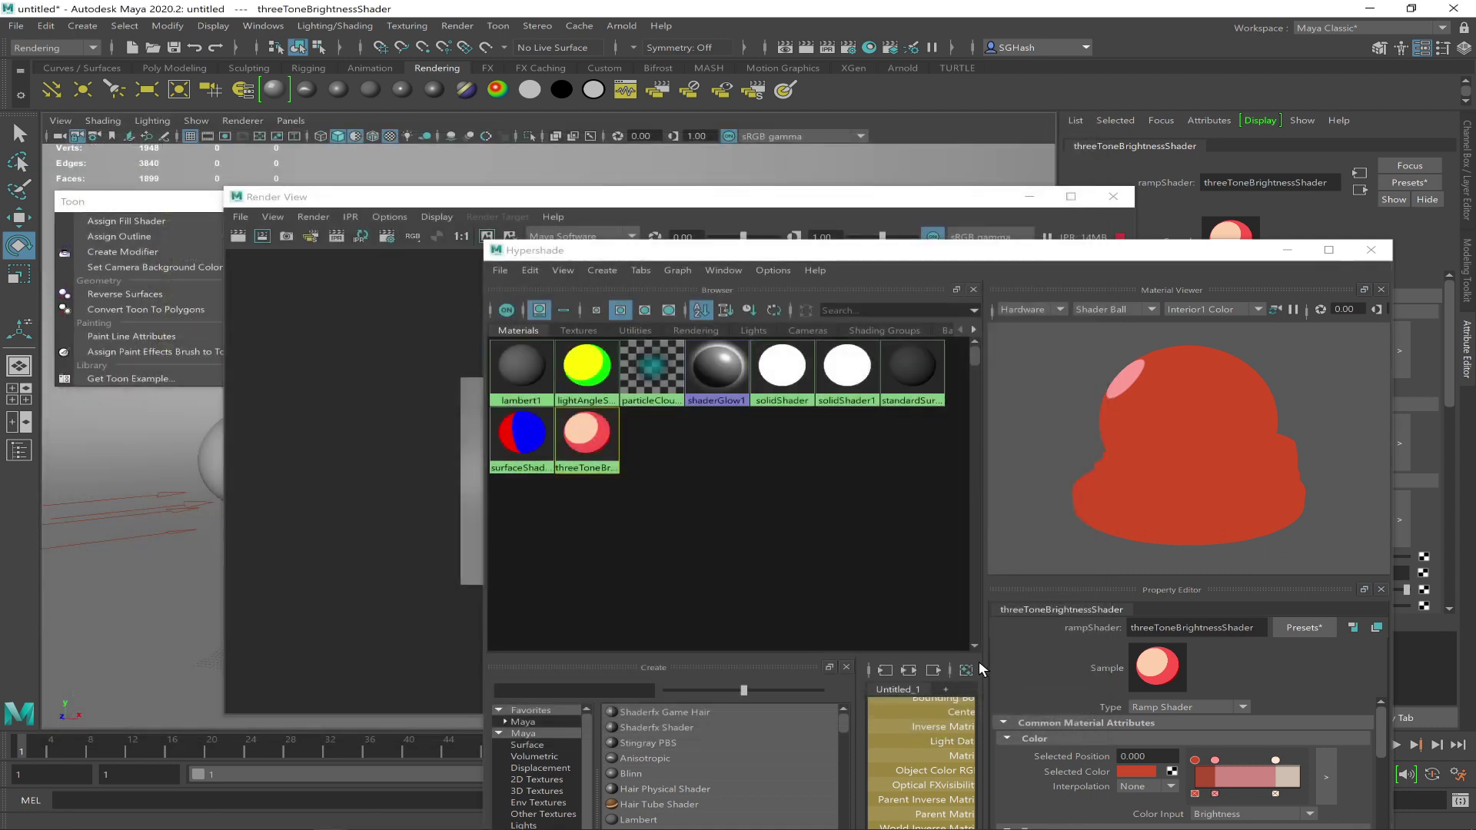
# Check the stream chat in the browser, return to Maya and place the Render View in front, clear of the sphere and light
pyautogui.hotkey('alt', 'Tab')
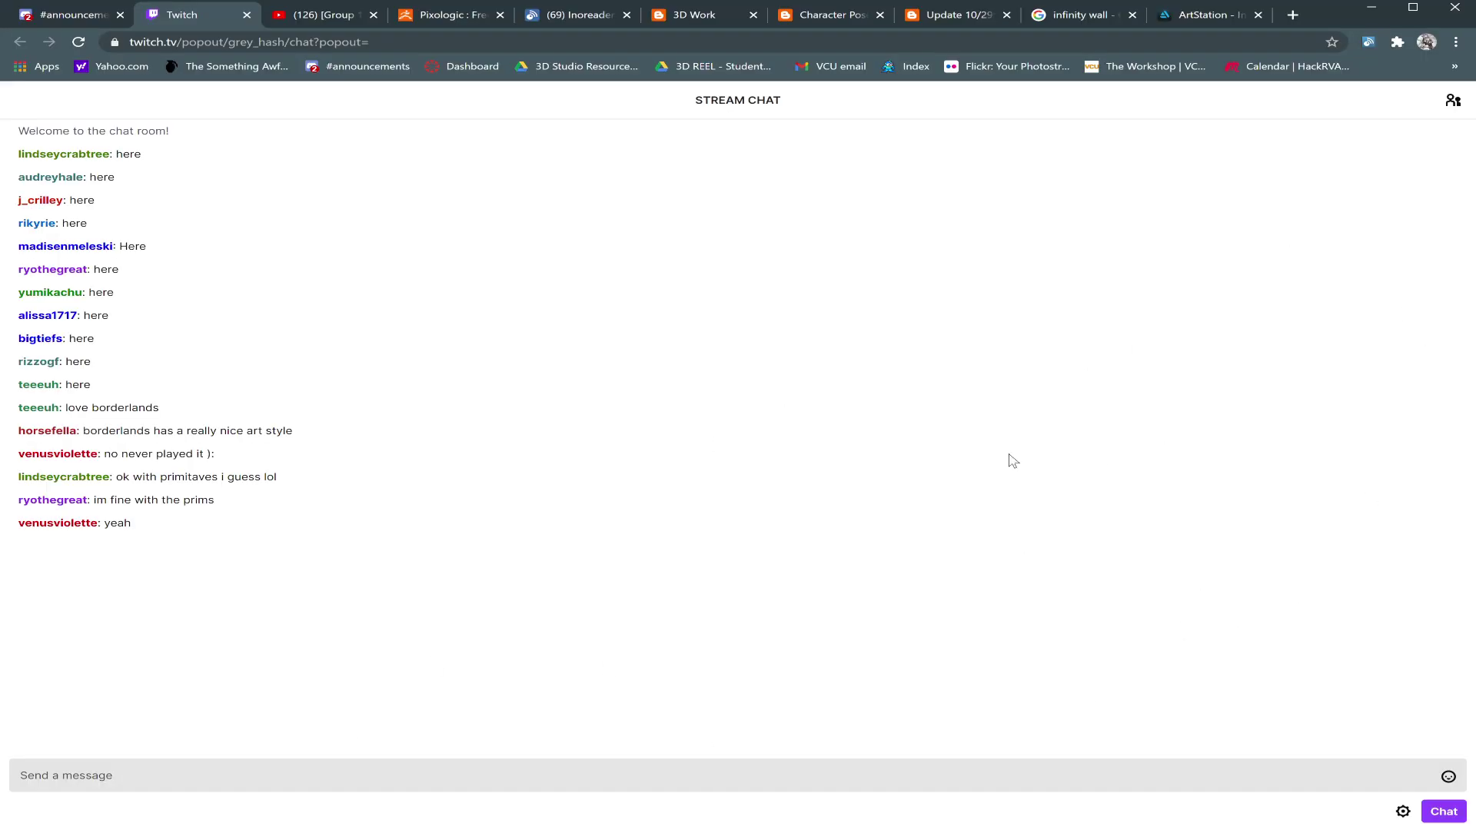
pyautogui.click(1371, 7)
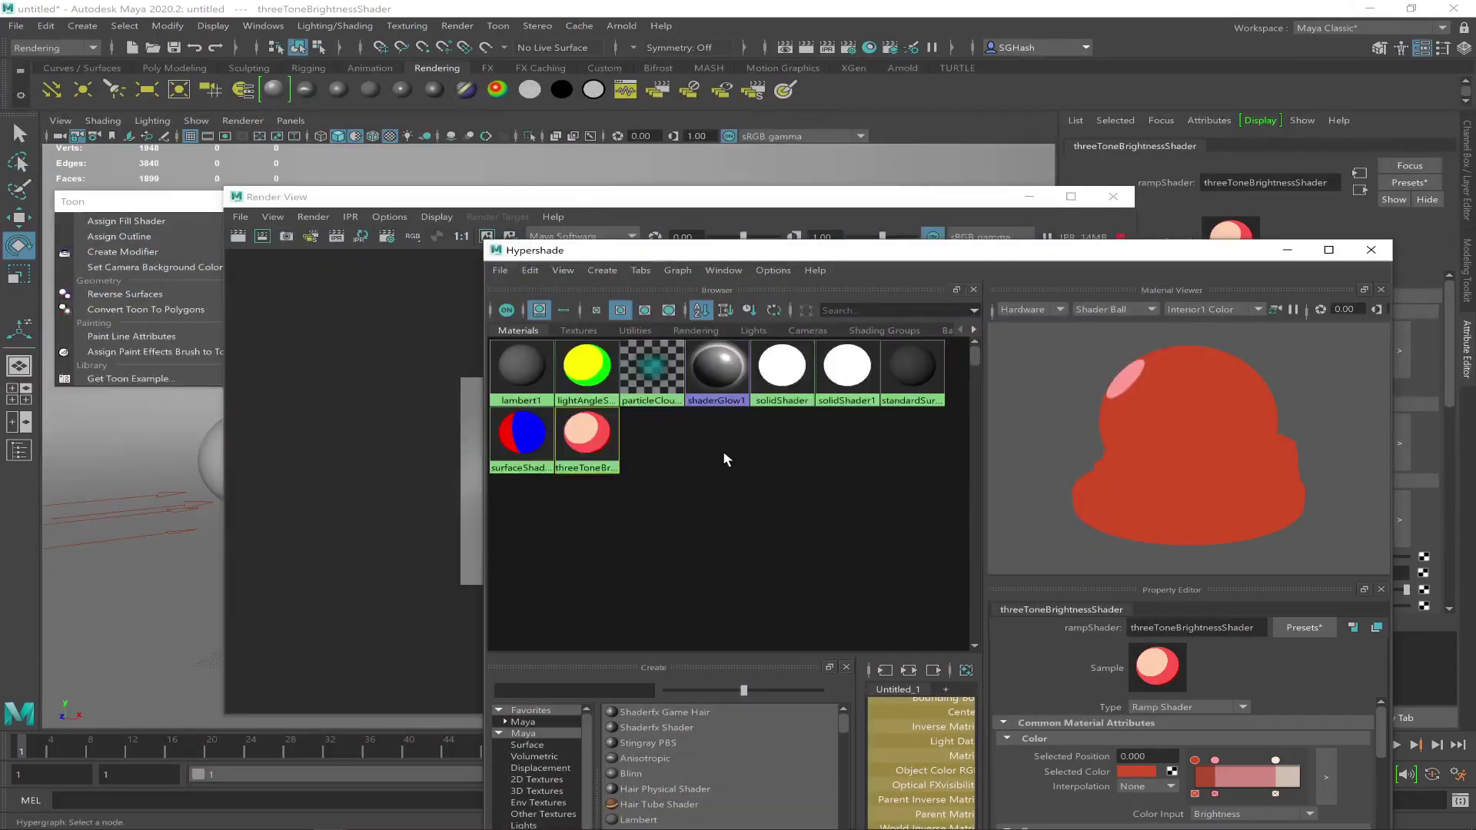
pyautogui.moveTo(926, 201); pyautogui.dragTo(821, 163)
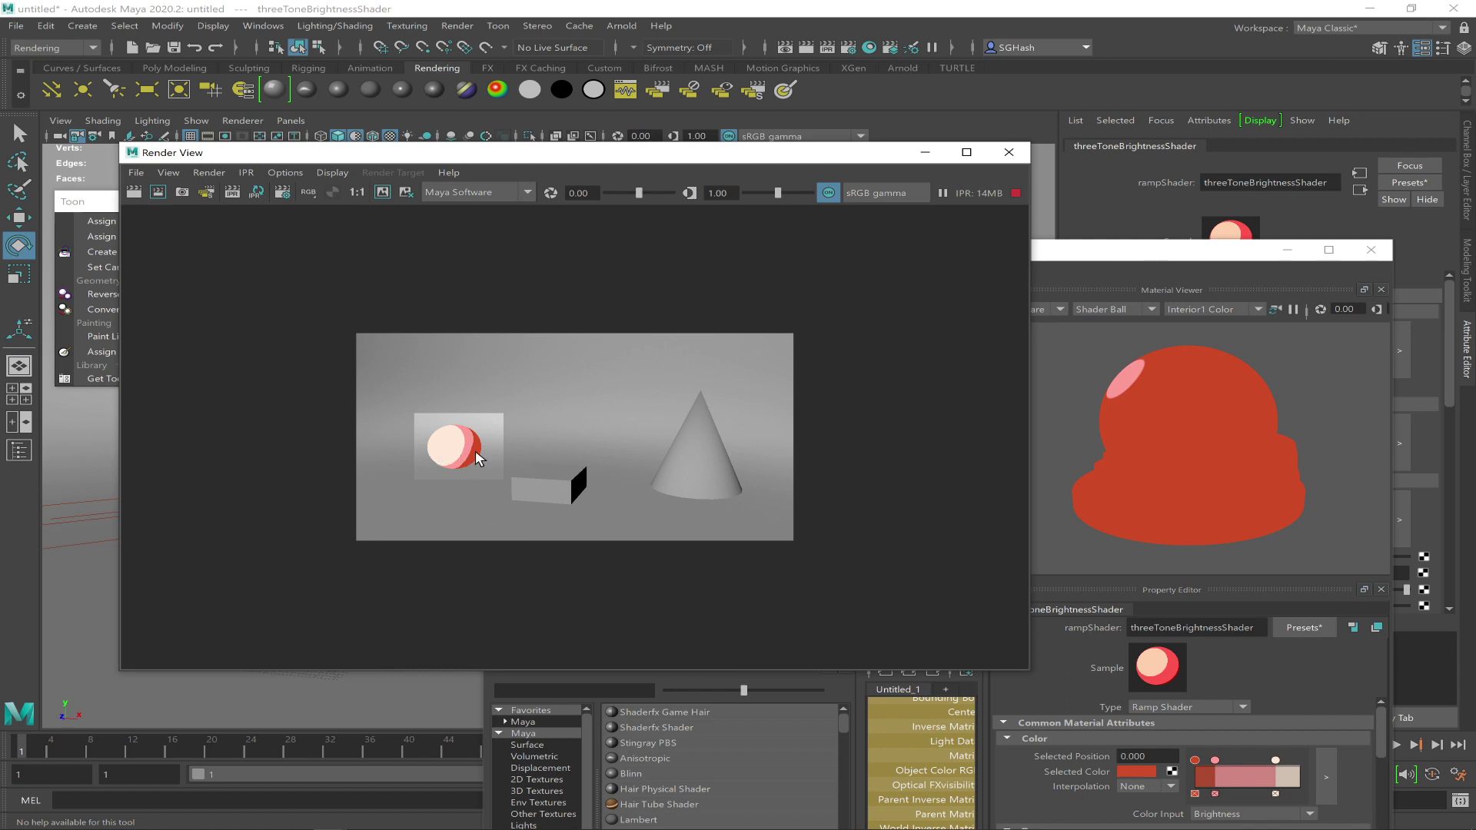
pyautogui.moveTo(615, 158); pyautogui.dragTo(885, 204)
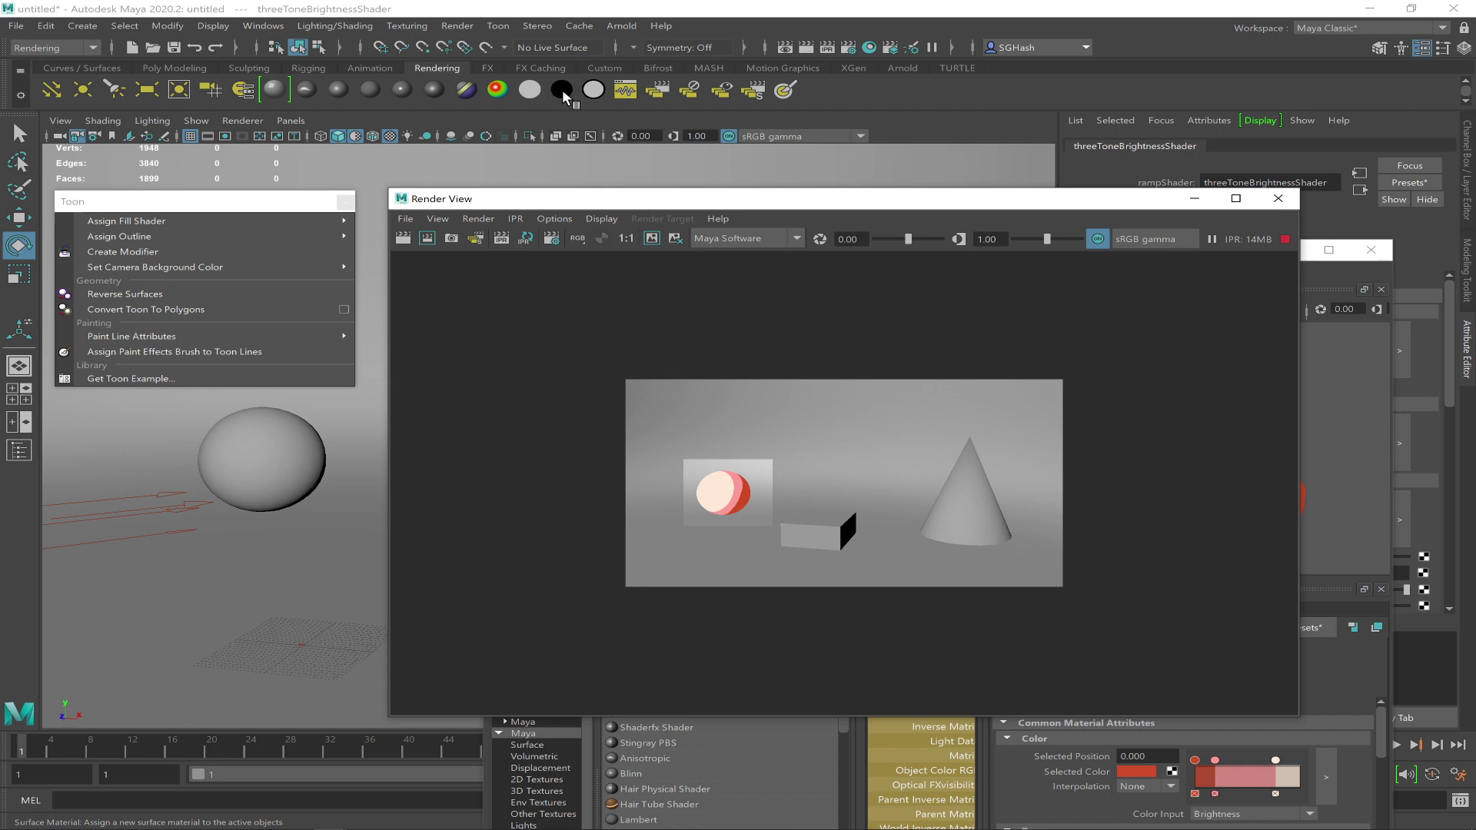
# Select the directional light and tilt it downward to about -51.4° in X
pyautogui.click(185, 506)
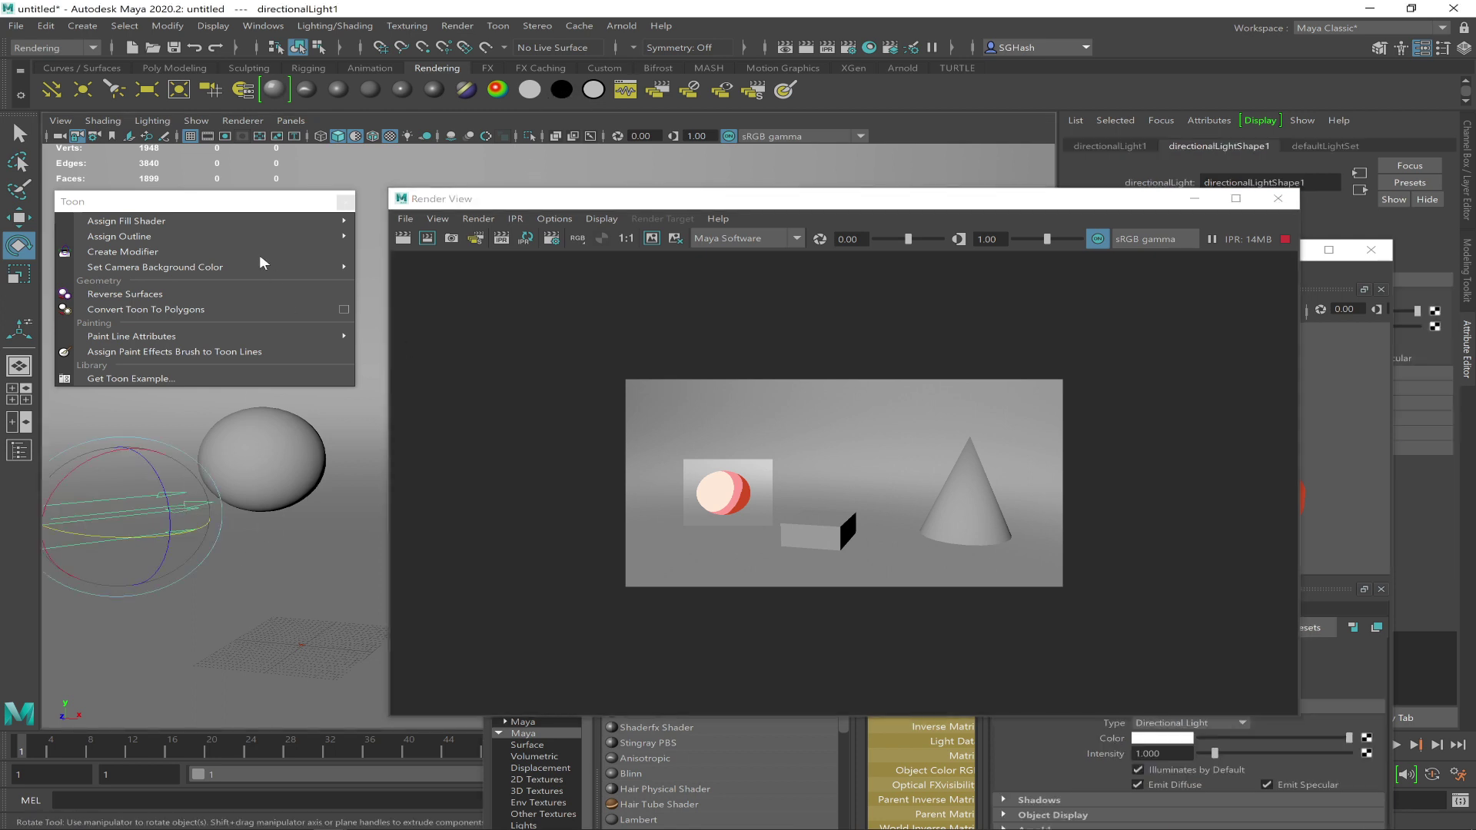
pyautogui.moveTo(101, 224)
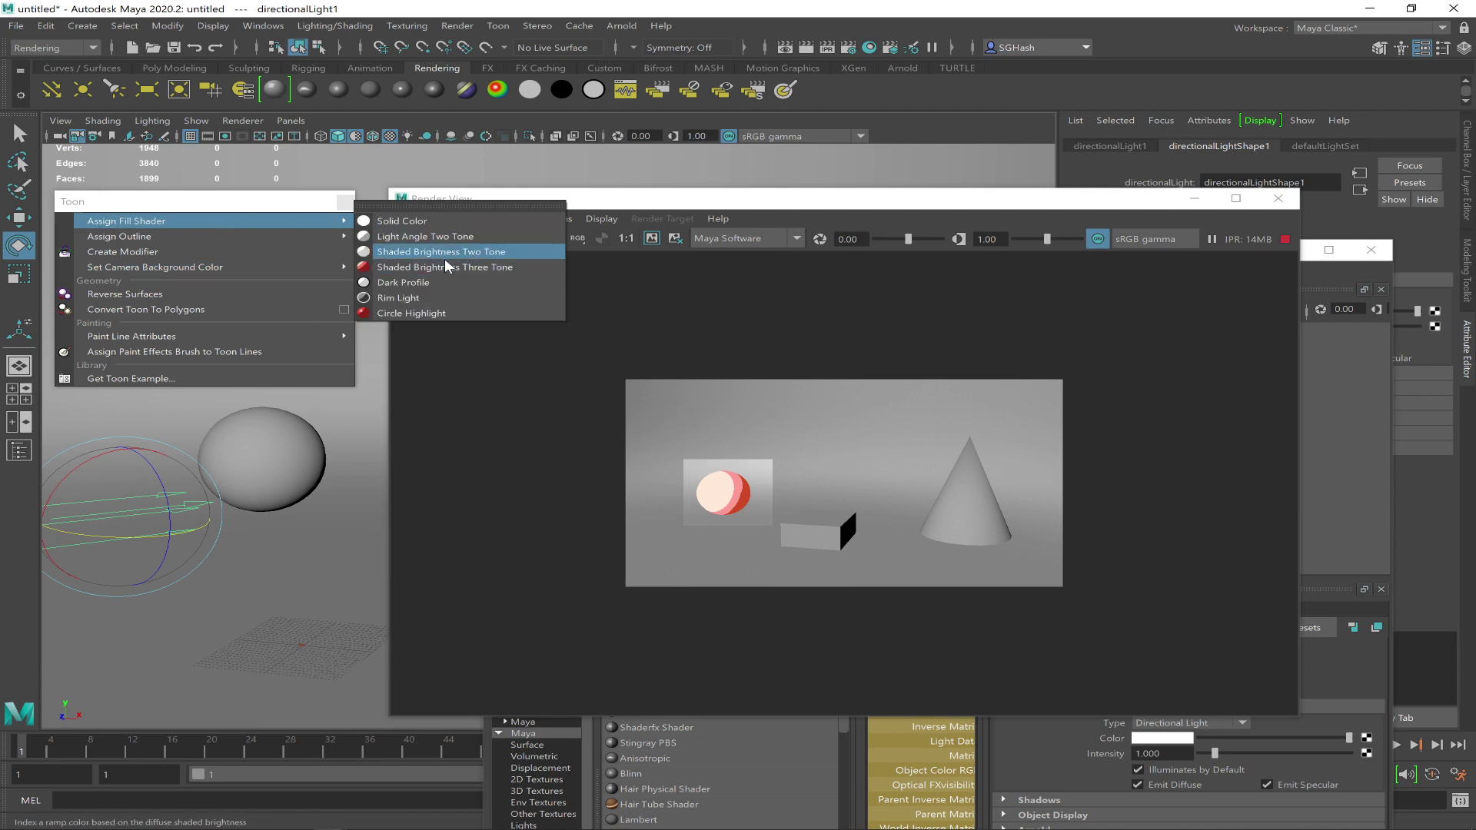
pyautogui.moveTo(67, 472); pyautogui.dragTo(95, 571)
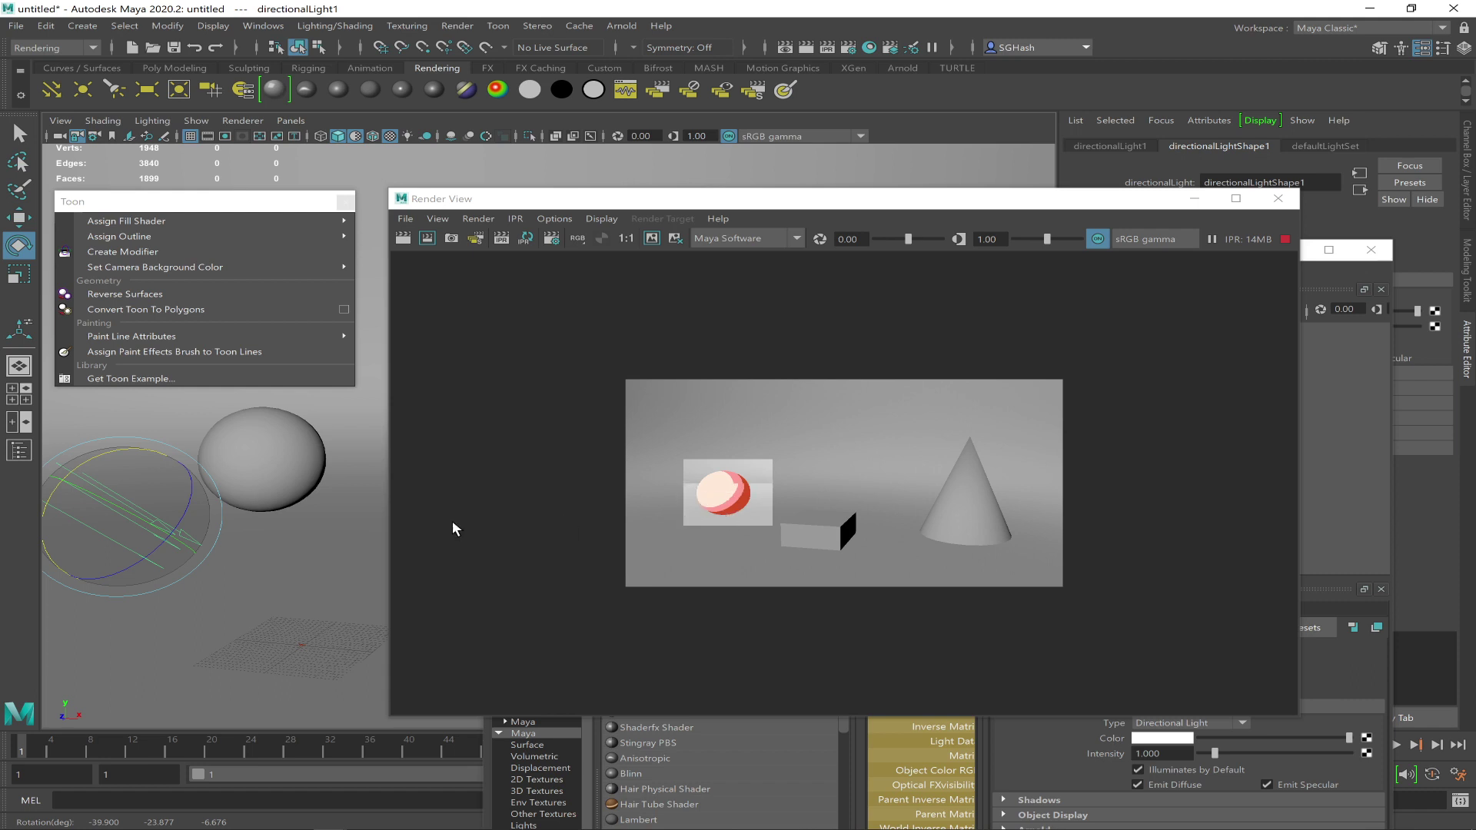
pyautogui.moveTo(88, 465); pyautogui.dragTo(100, 500)
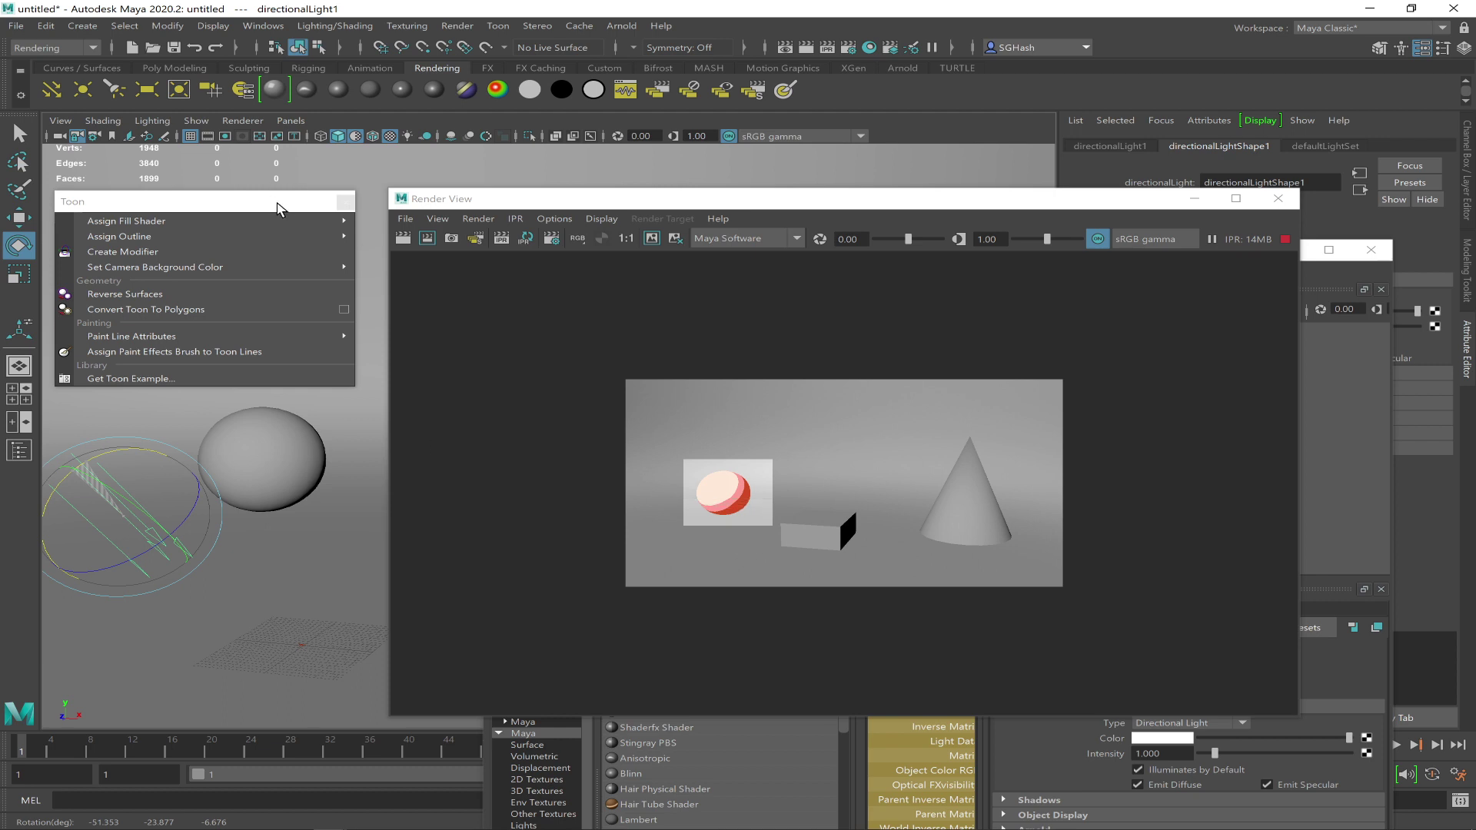
# Assign the cone a Rim Light toon fill shader and render the region around it in the Render View
pyautogui.click(173, 221)
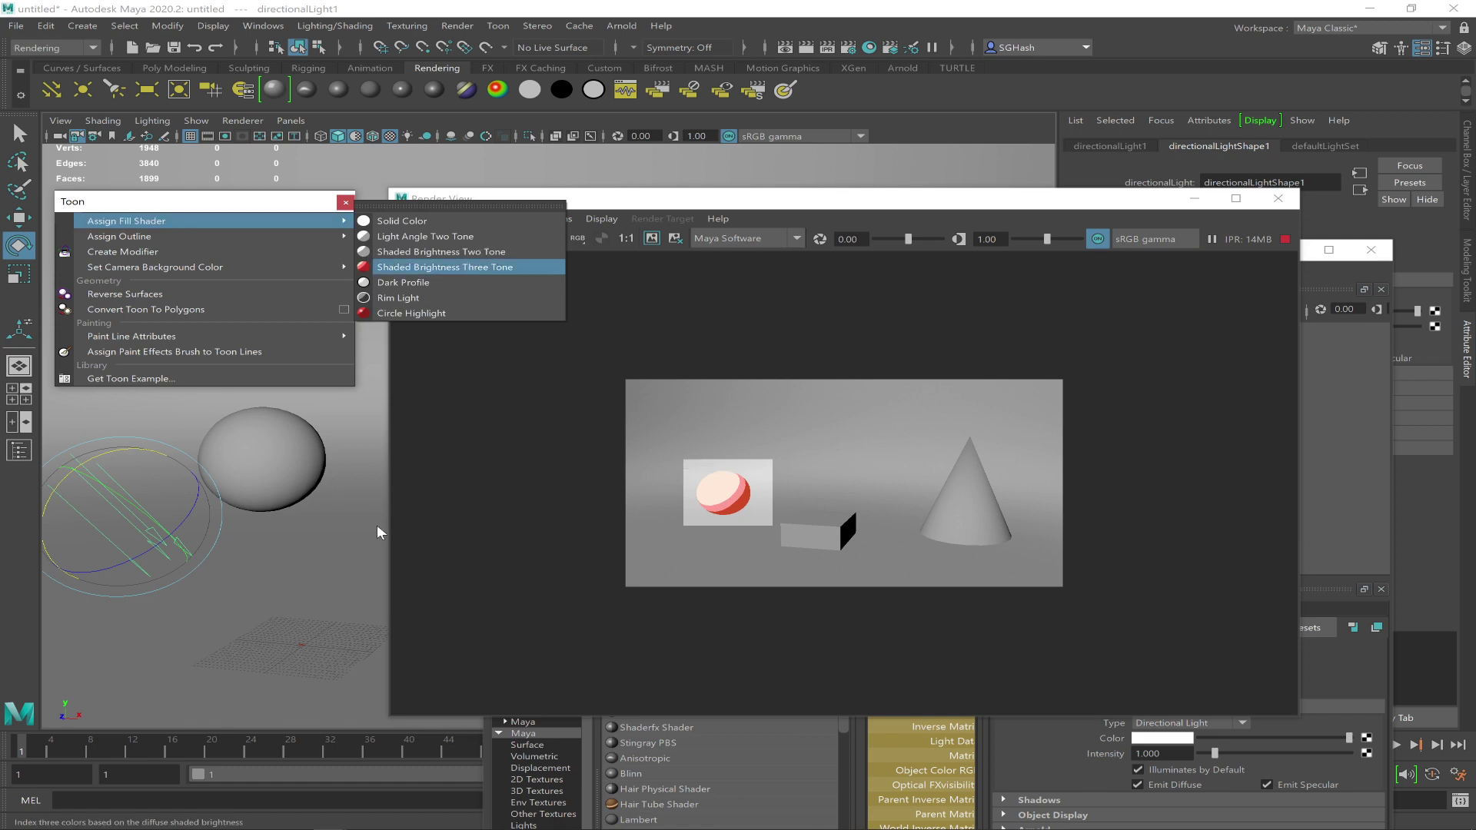
pyautogui.click(731, 201)
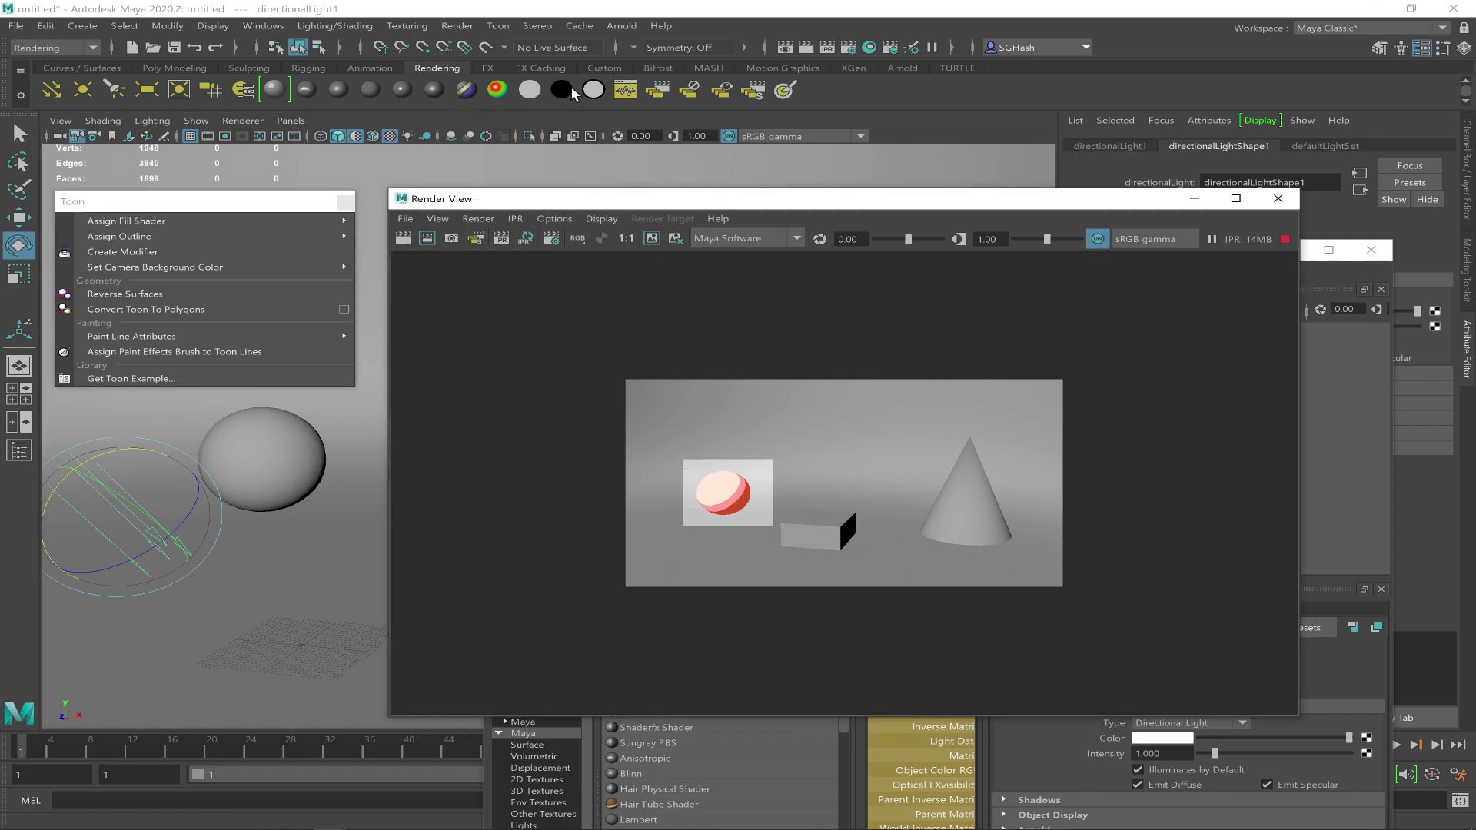
pyautogui.click(298, 219)
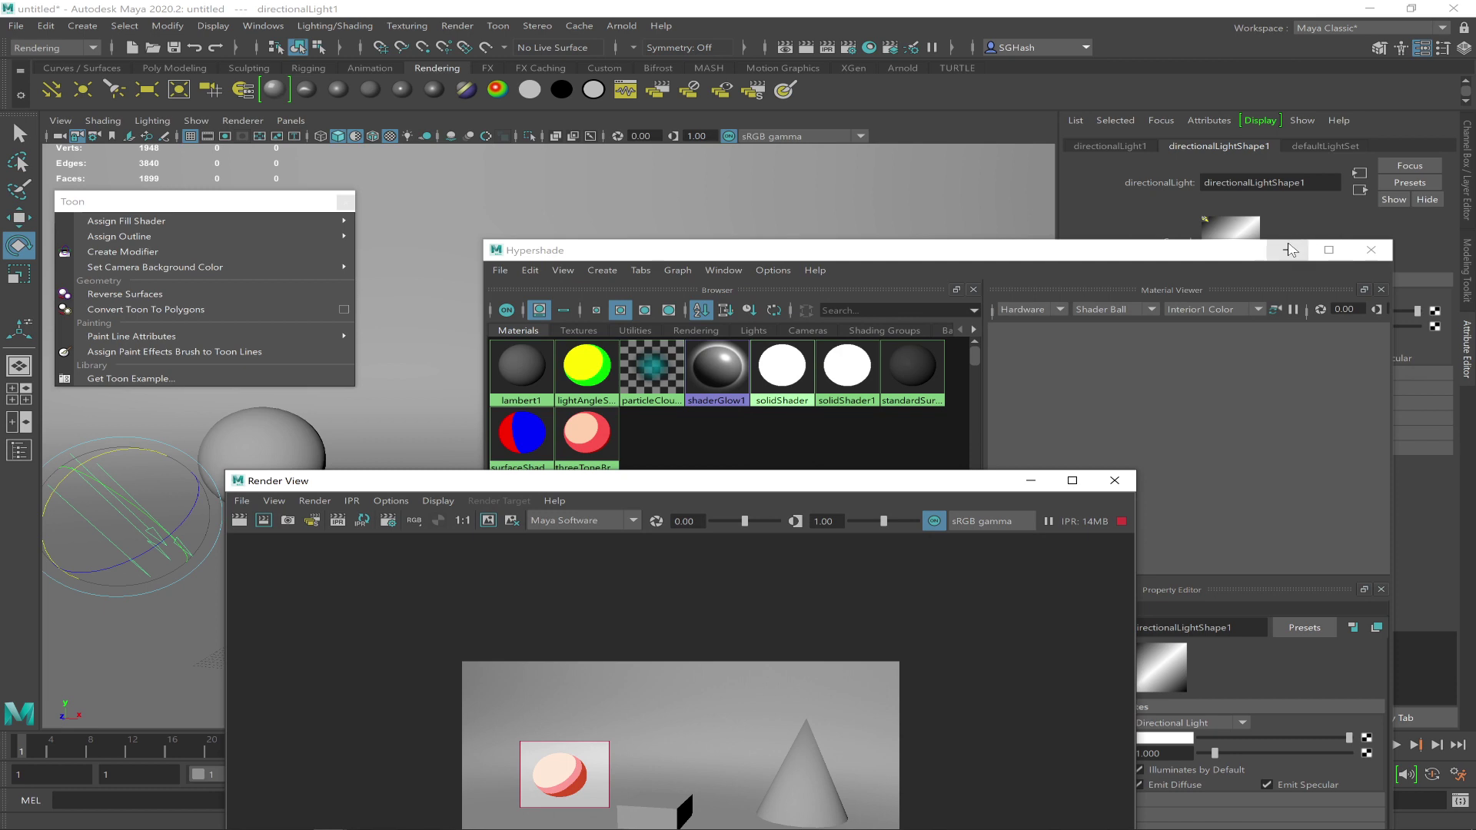
pyautogui.click(1291, 248)
pyautogui.click(823, 412)
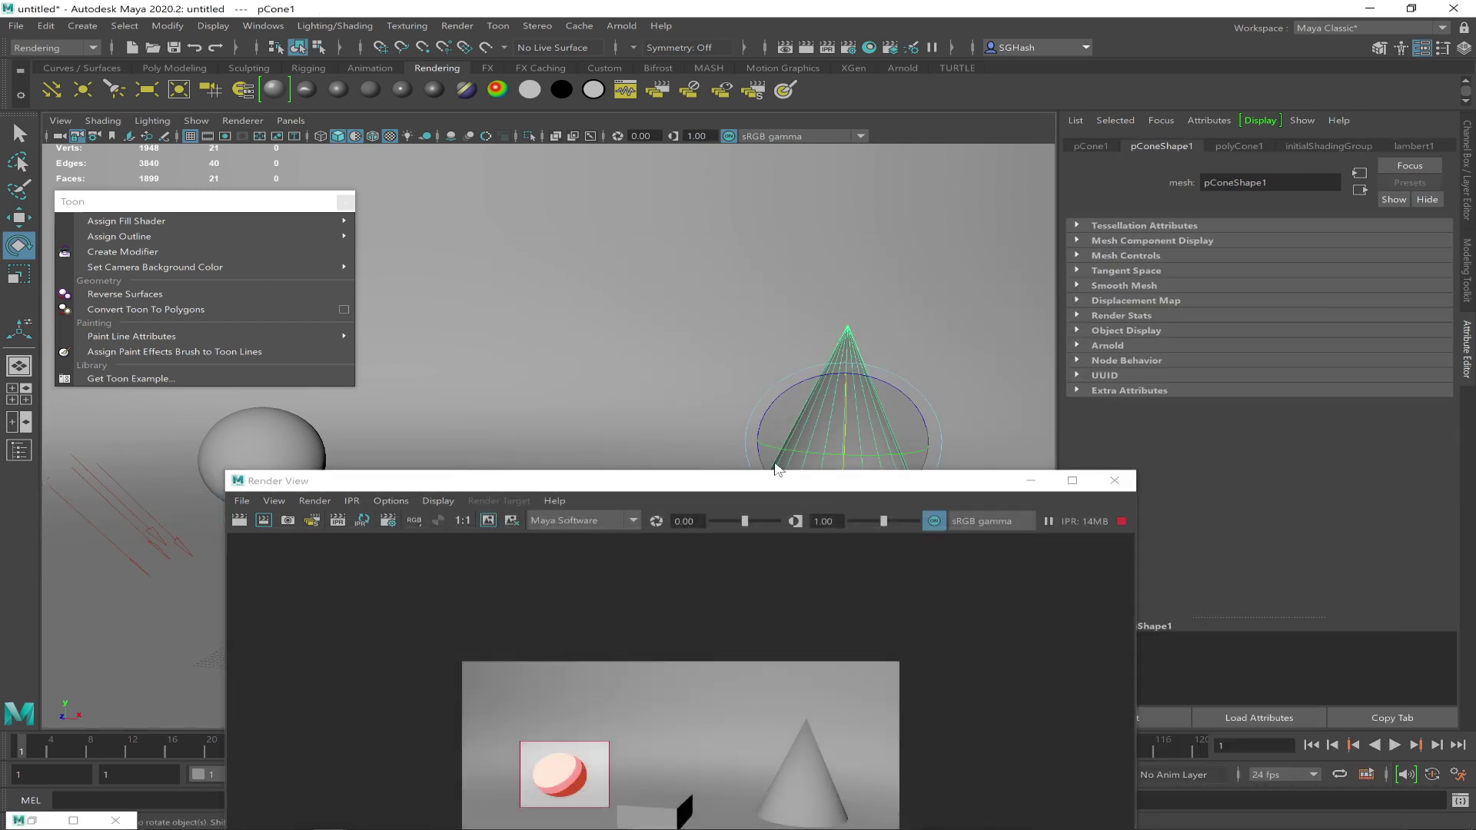
pyautogui.moveTo(275, 221)
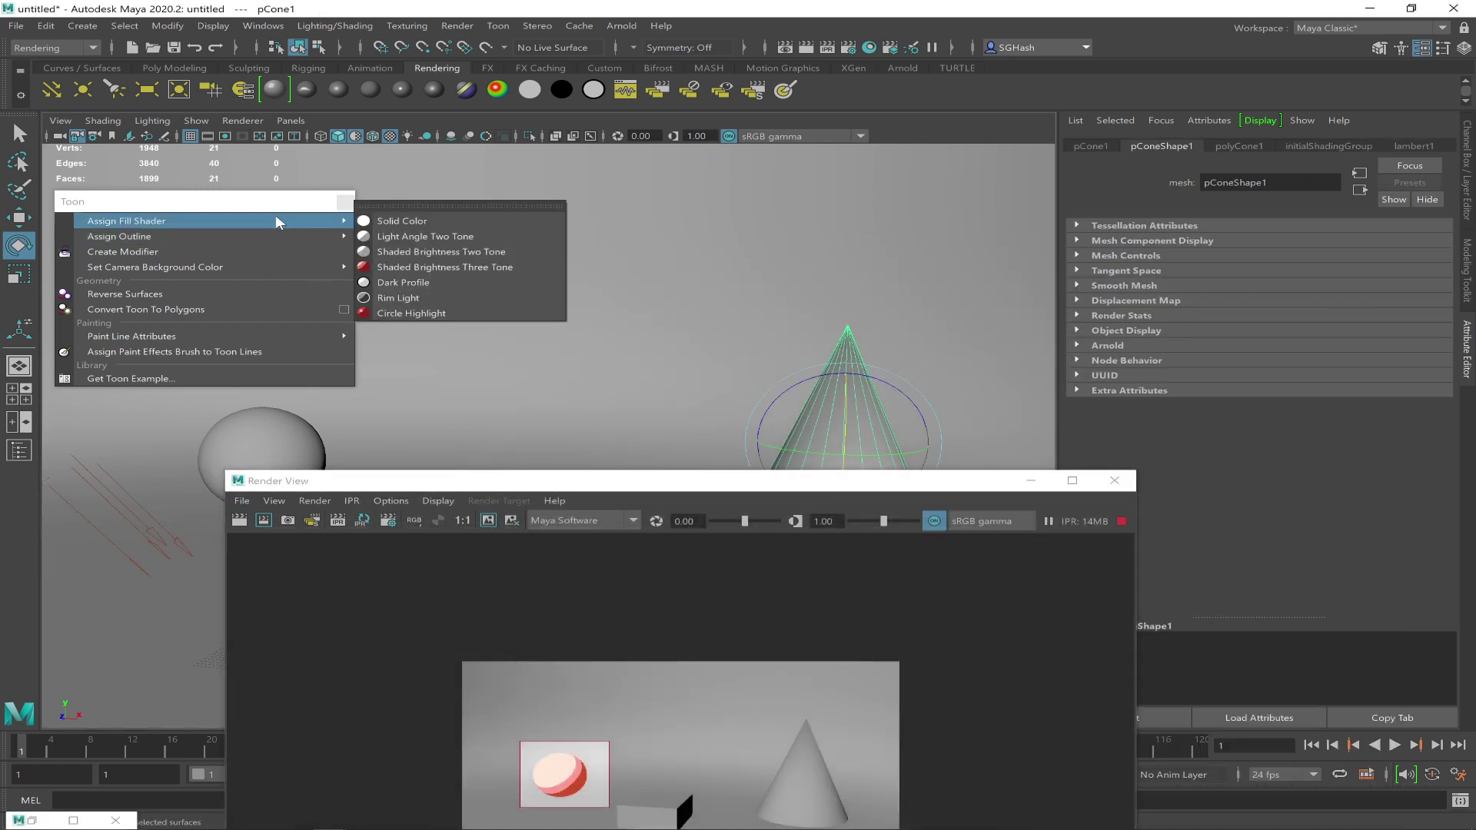
pyautogui.click(415, 298)
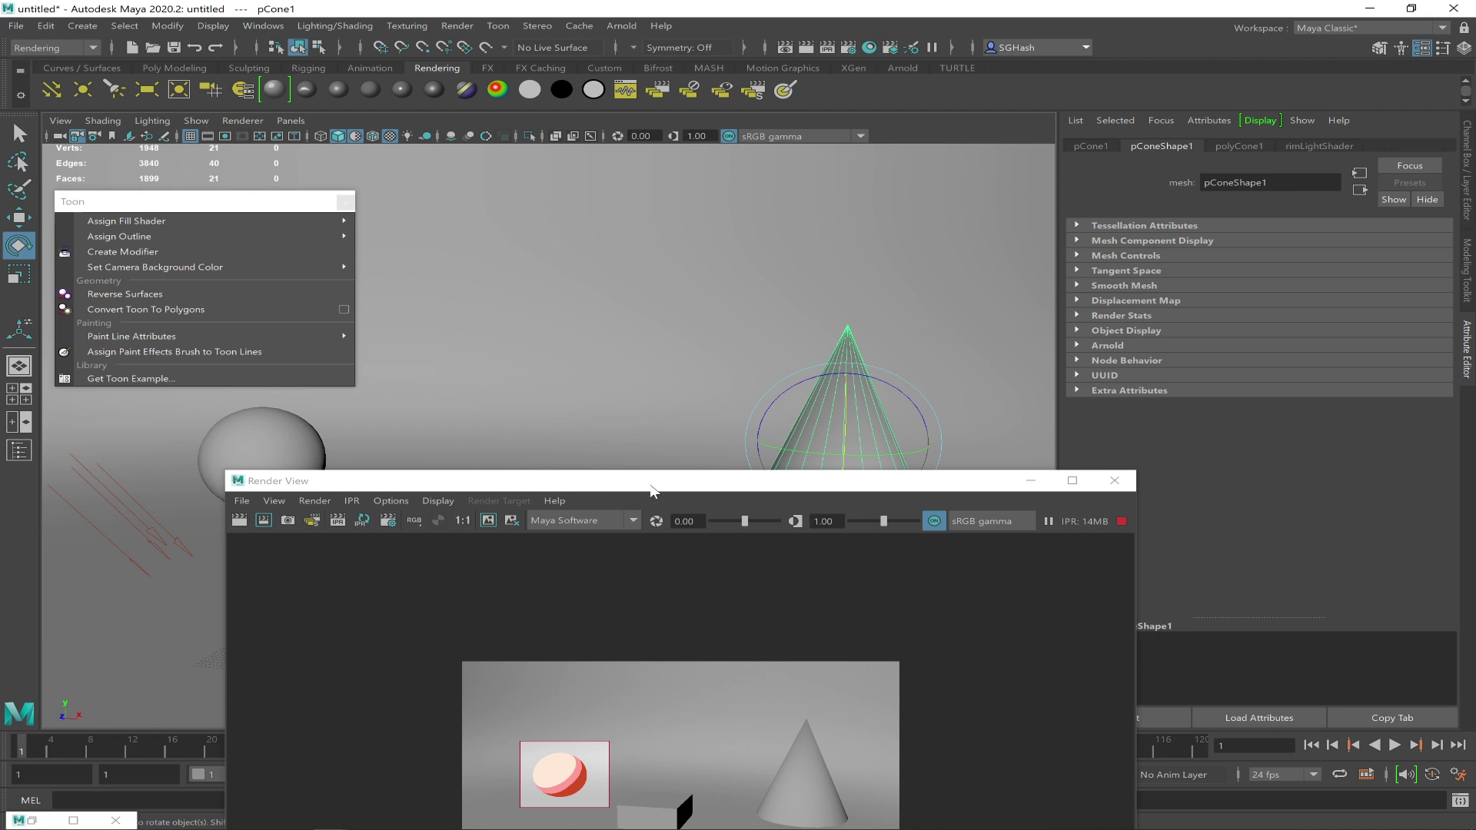
pyautogui.moveTo(651, 492); pyautogui.dragTo(276, 227)
pyautogui.moveTo(372, 443)
pyautogui.mouseDown()
pyautogui.moveTo(465, 517)
pyautogui.moveTo(472, 560)
pyautogui.mouseUp()
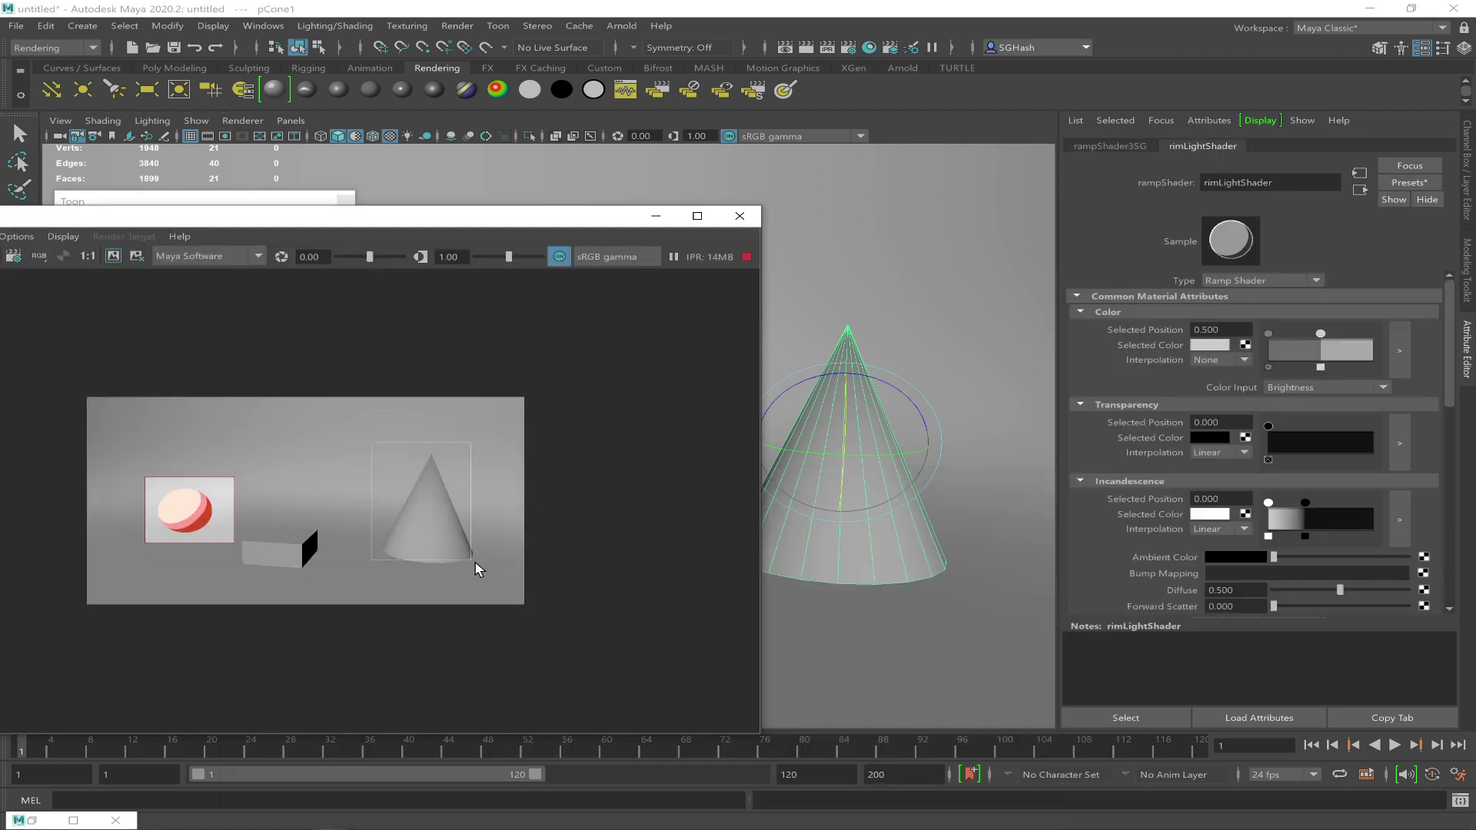
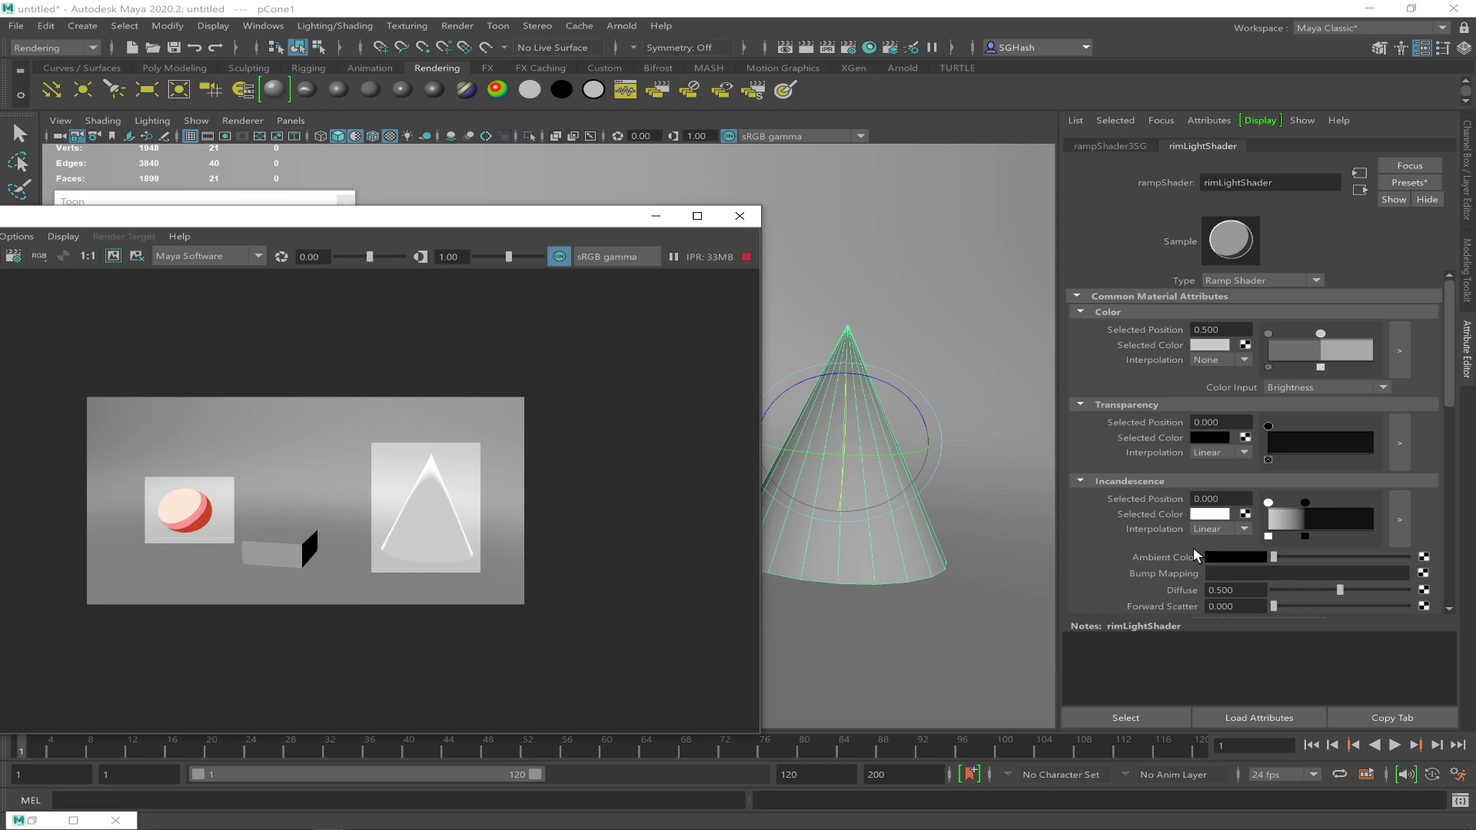
# Change the first Incandescence ramp color of the cone's rim light shader from white to a light blue
pyautogui.click(1204, 515)
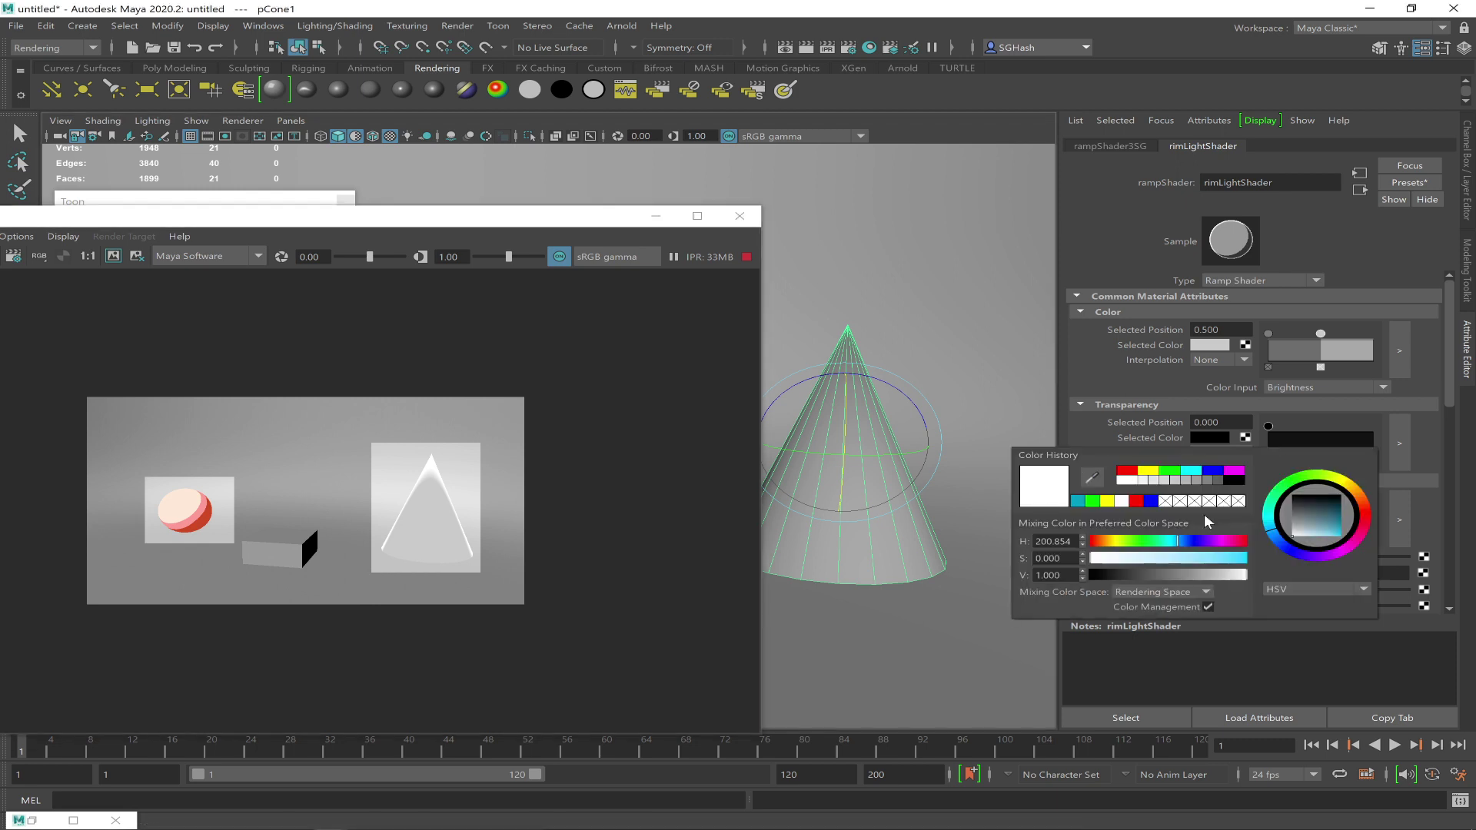
pyautogui.click(1209, 514)
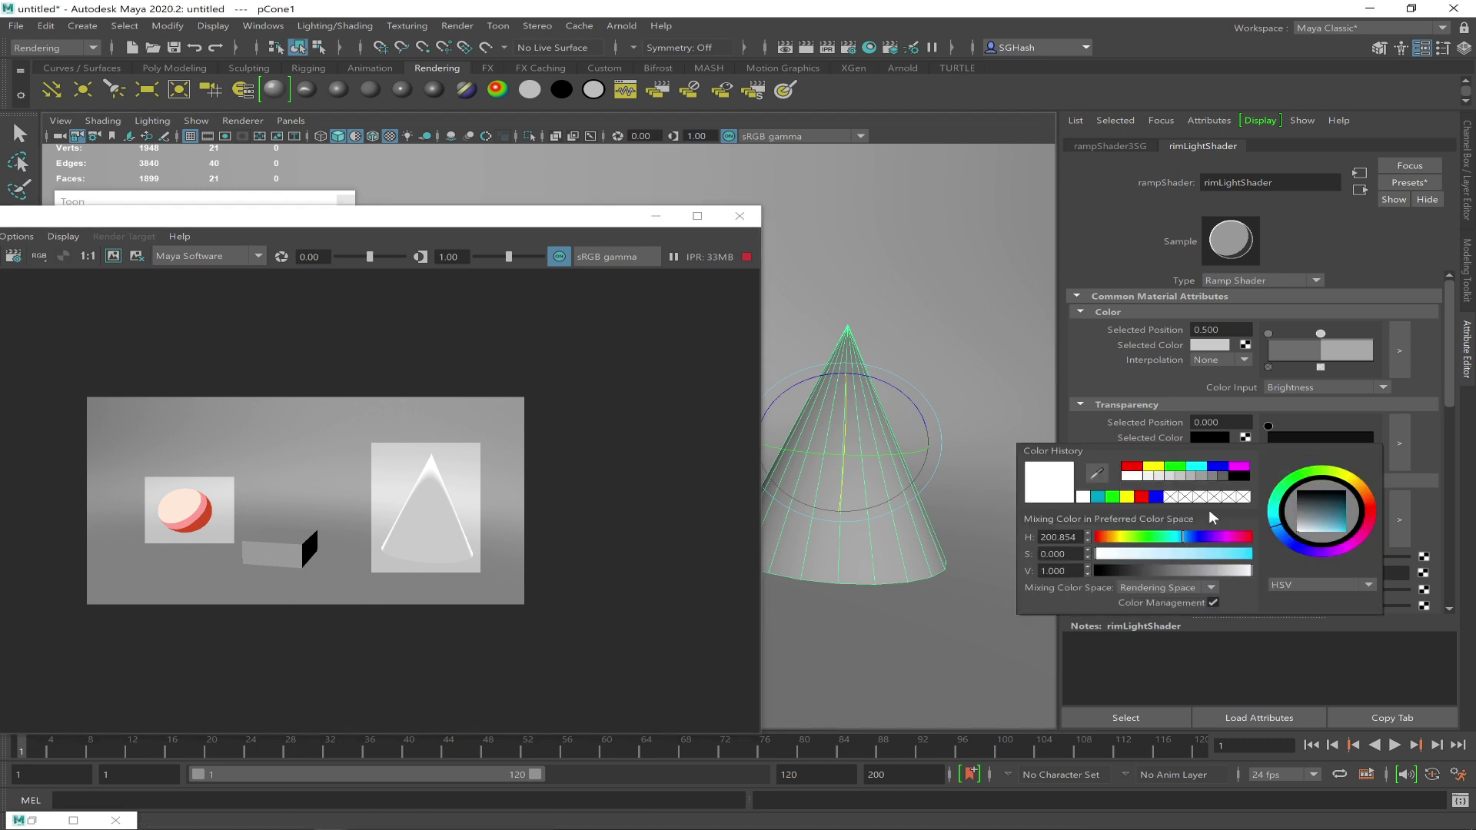
pyautogui.moveTo(1161, 560); pyautogui.dragTo(1175, 555)
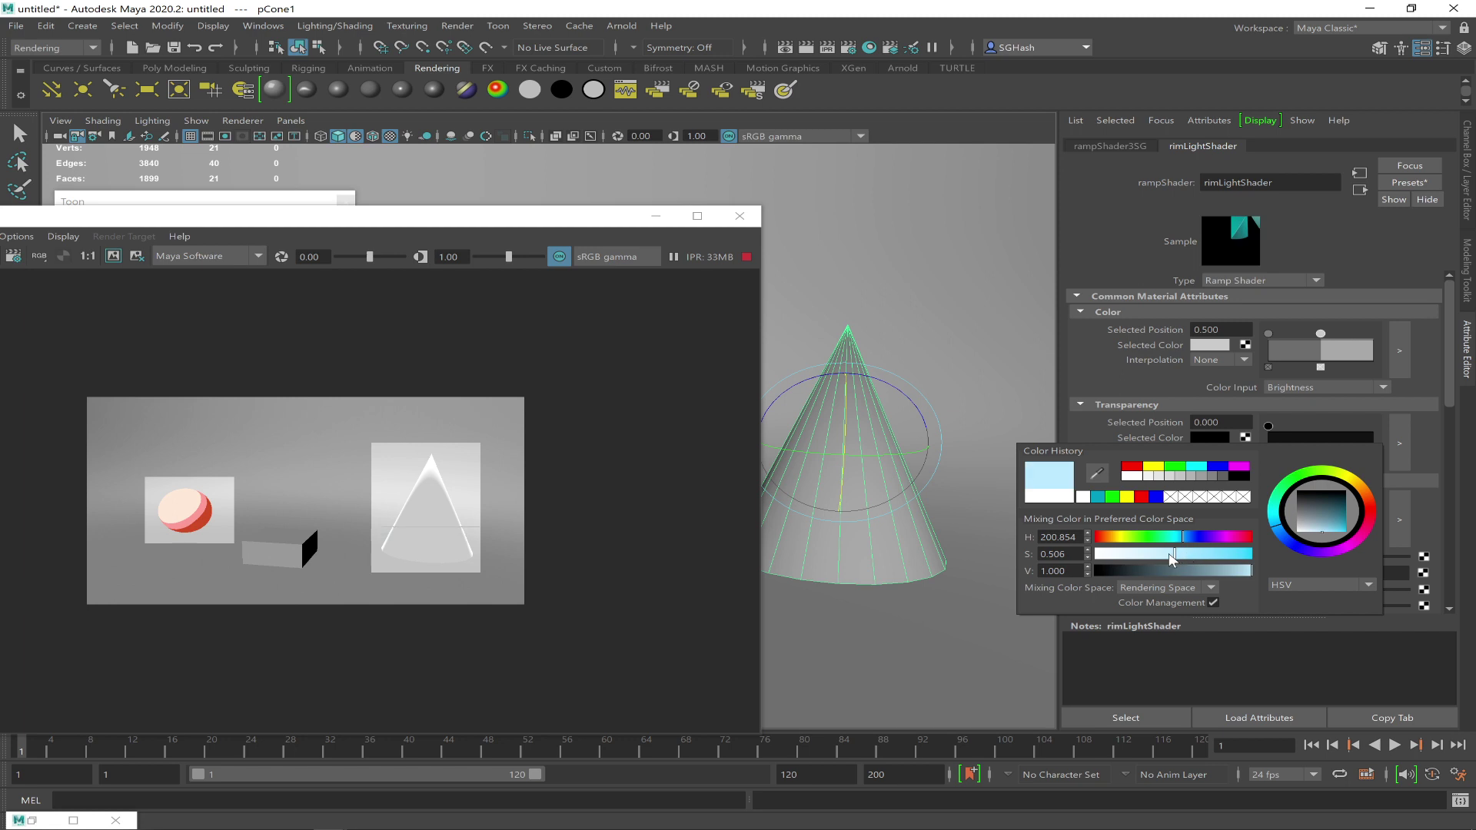
pyautogui.moveTo(1172, 559); pyautogui.dragTo(1192, 557)
pyautogui.click(1179, 553)
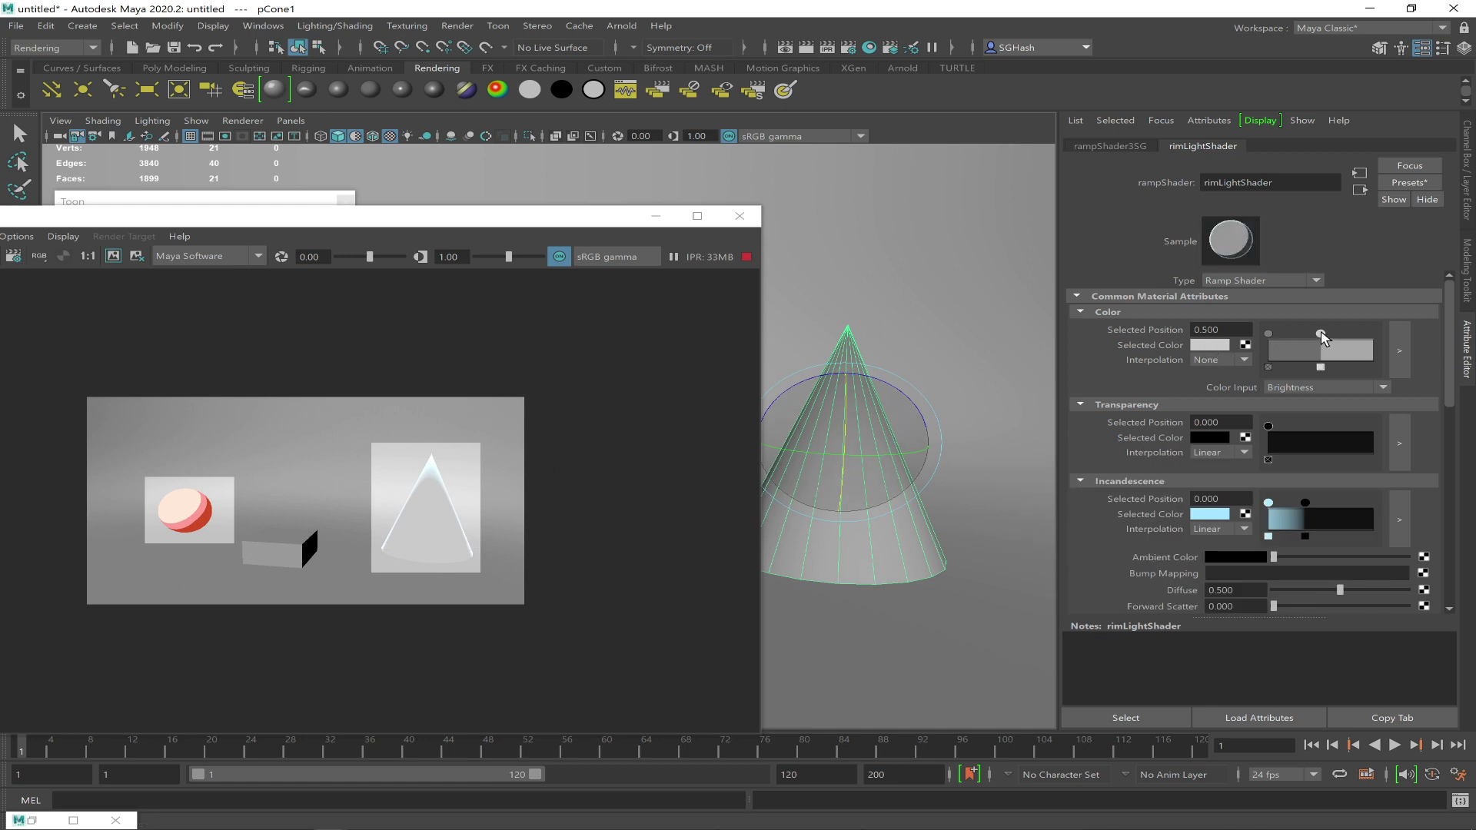
# Recolor the rim light shader's Color ramp, making the entry at position 0.500 yellow and the entry at 0.000 red
pyautogui.click(1194, 345)
pyautogui.click(1211, 346)
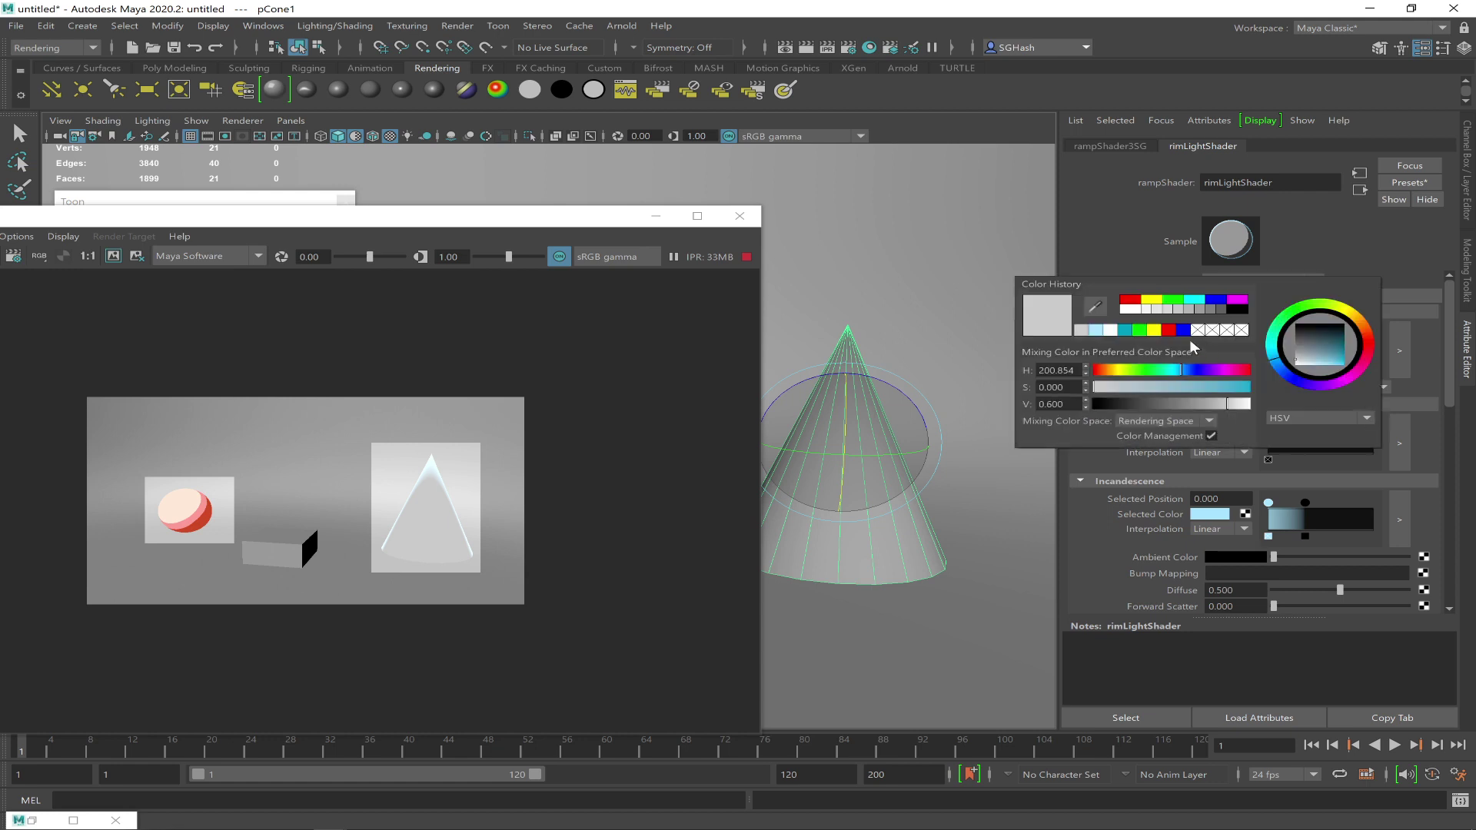
pyautogui.click(1144, 300)
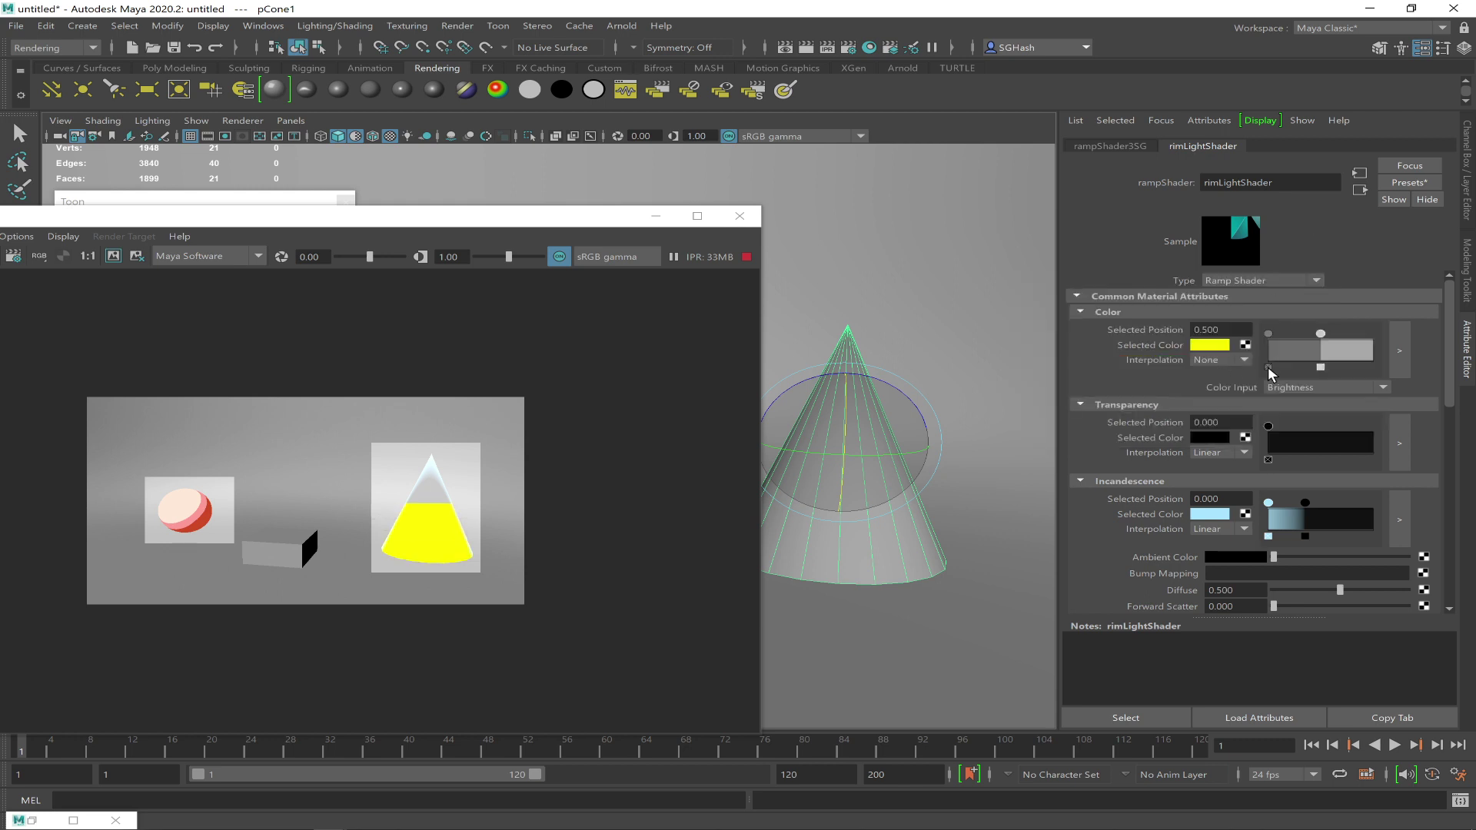
pyautogui.click(1269, 335)
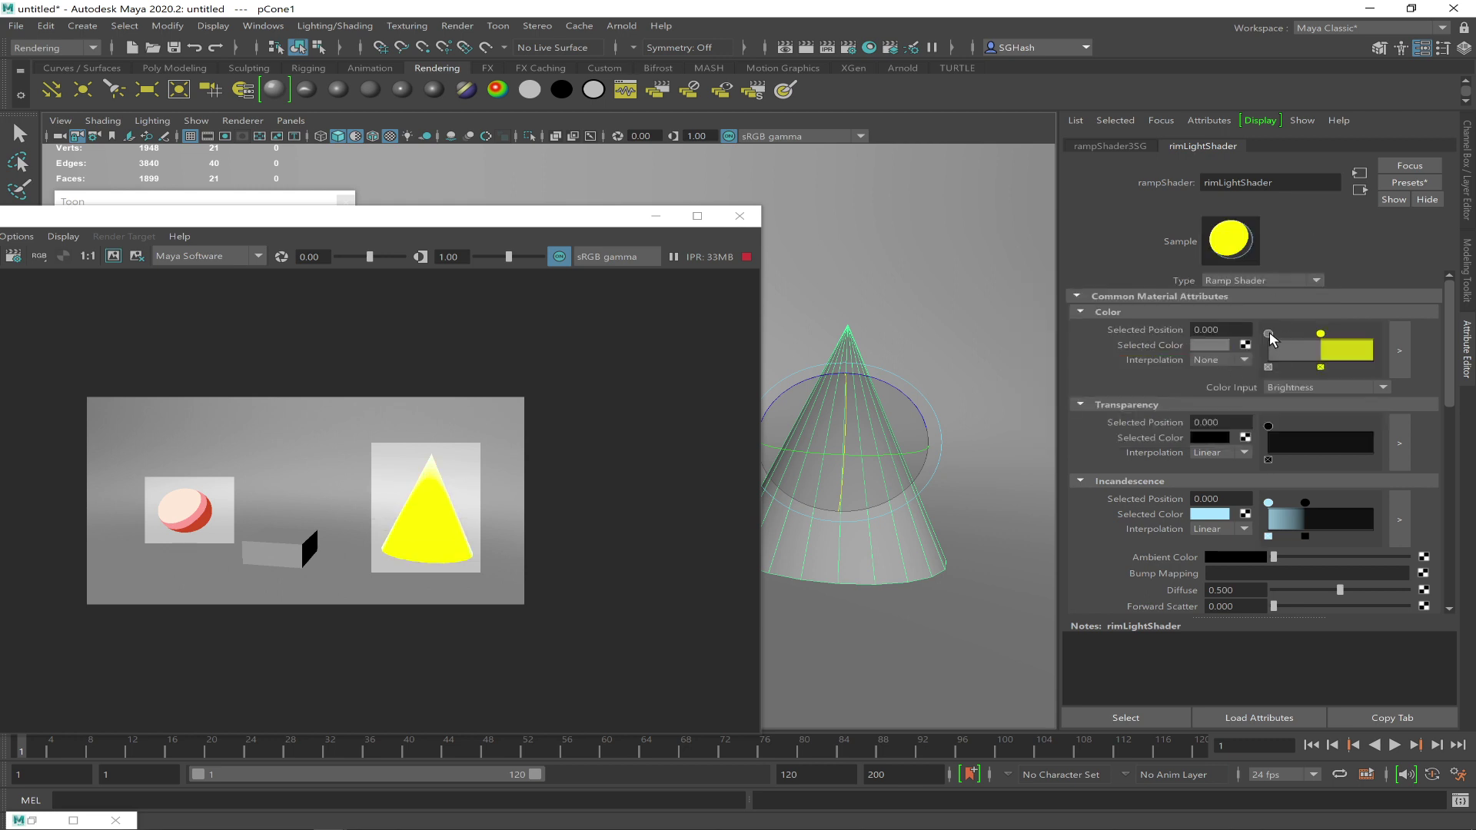
pyautogui.click(1206, 348)
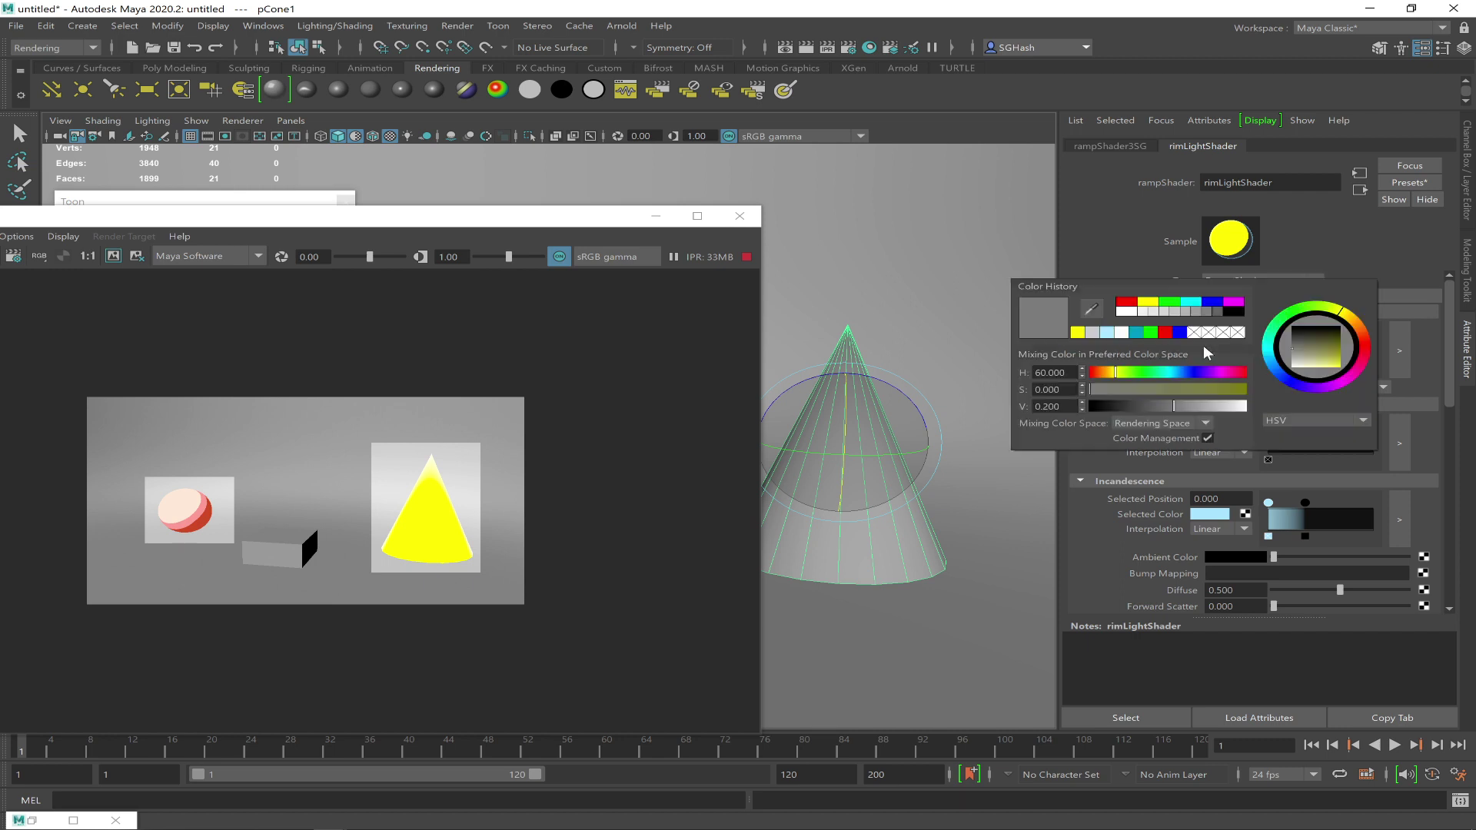
pyautogui.click(1127, 306)
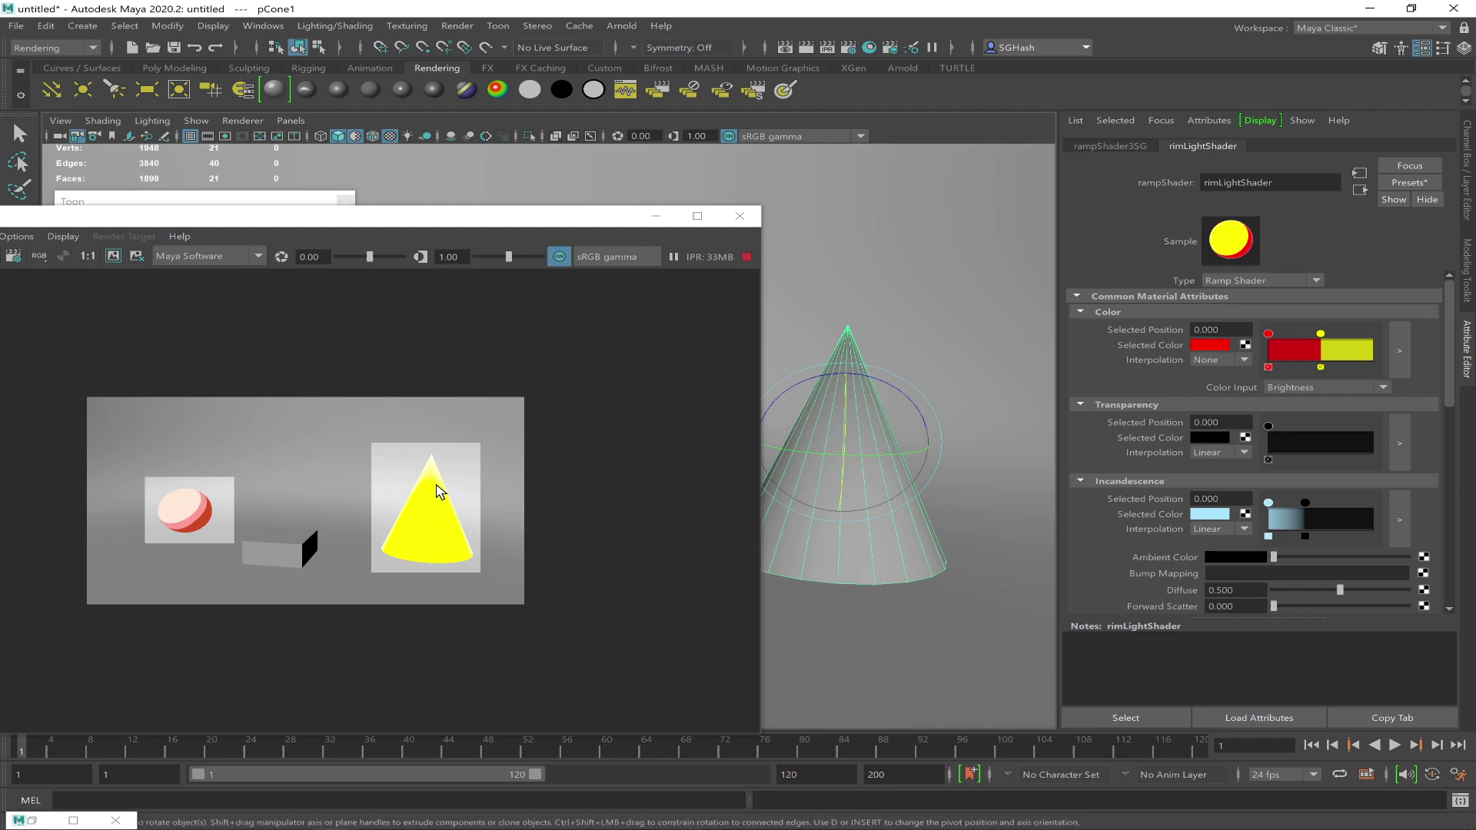
# Try the yellow Color ramp entry at several positions up to 0.983, rotate the cone, and settle the entry at 0.413
pyautogui.moveTo(1320, 334); pyautogui.dragTo(1345, 335)
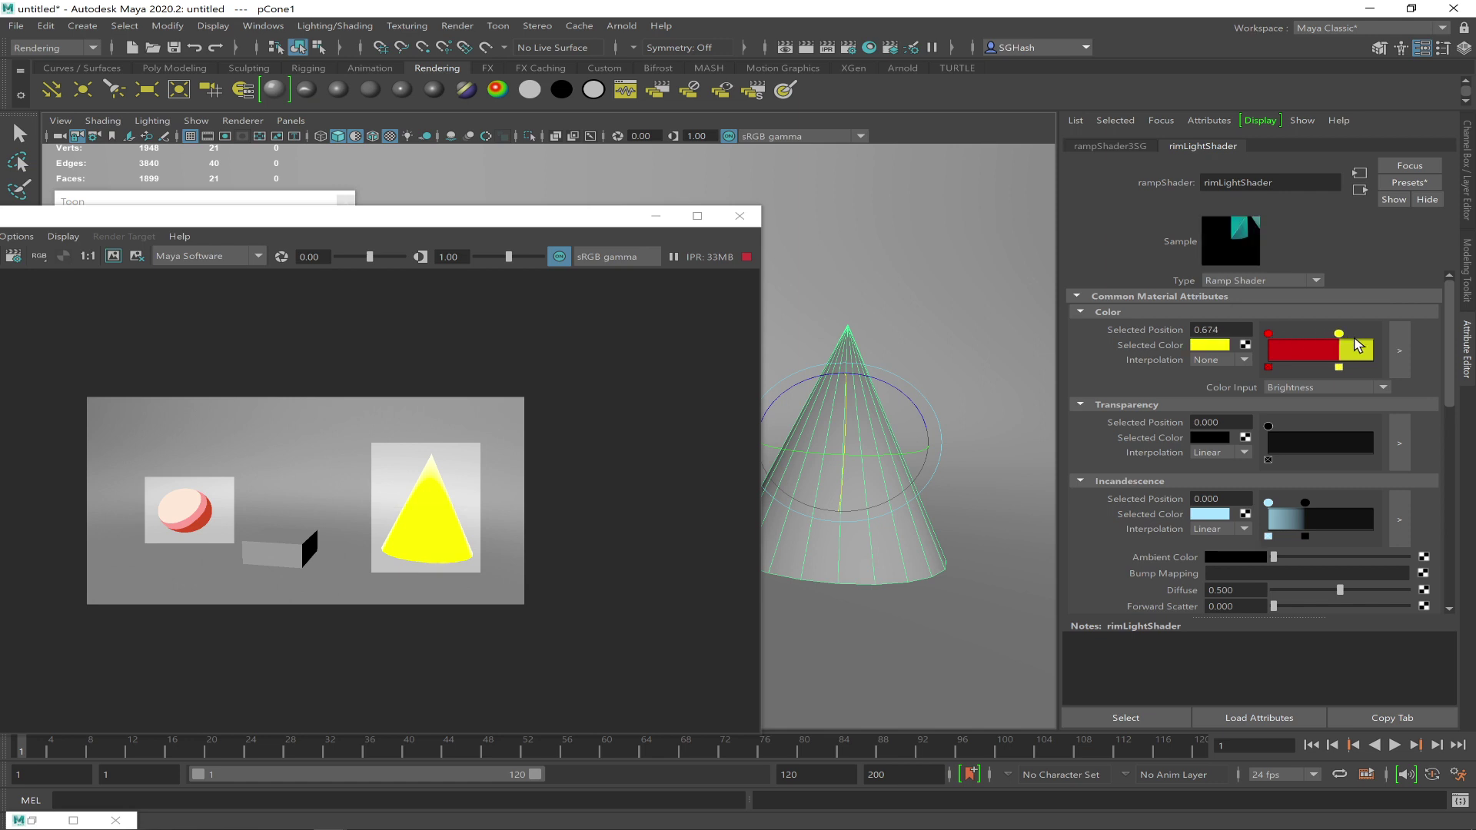
pyautogui.moveTo(1339, 334); pyautogui.dragTo(1357, 335)
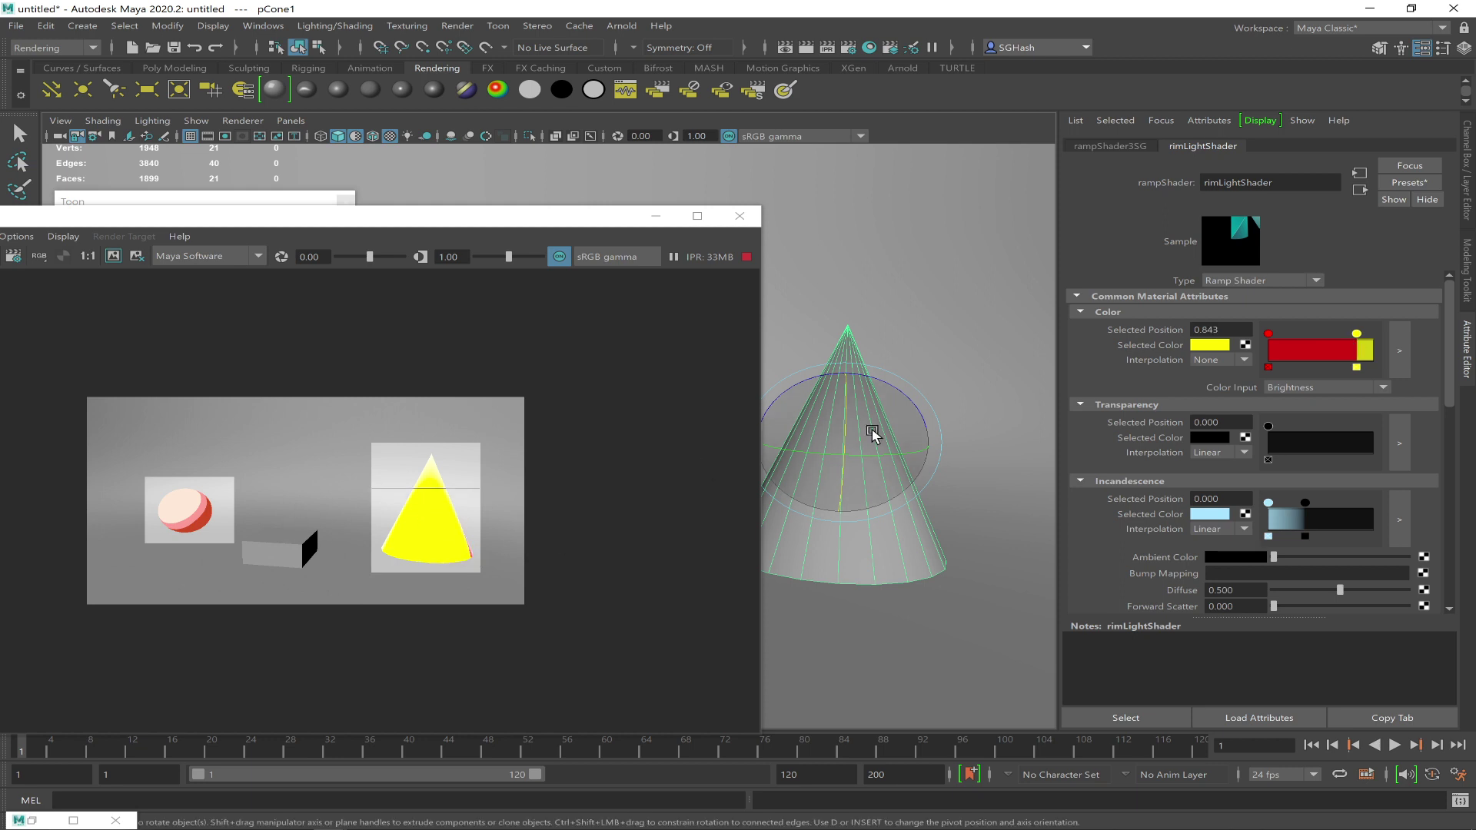
pyautogui.moveTo(1356, 334); pyautogui.dragTo(1372, 336)
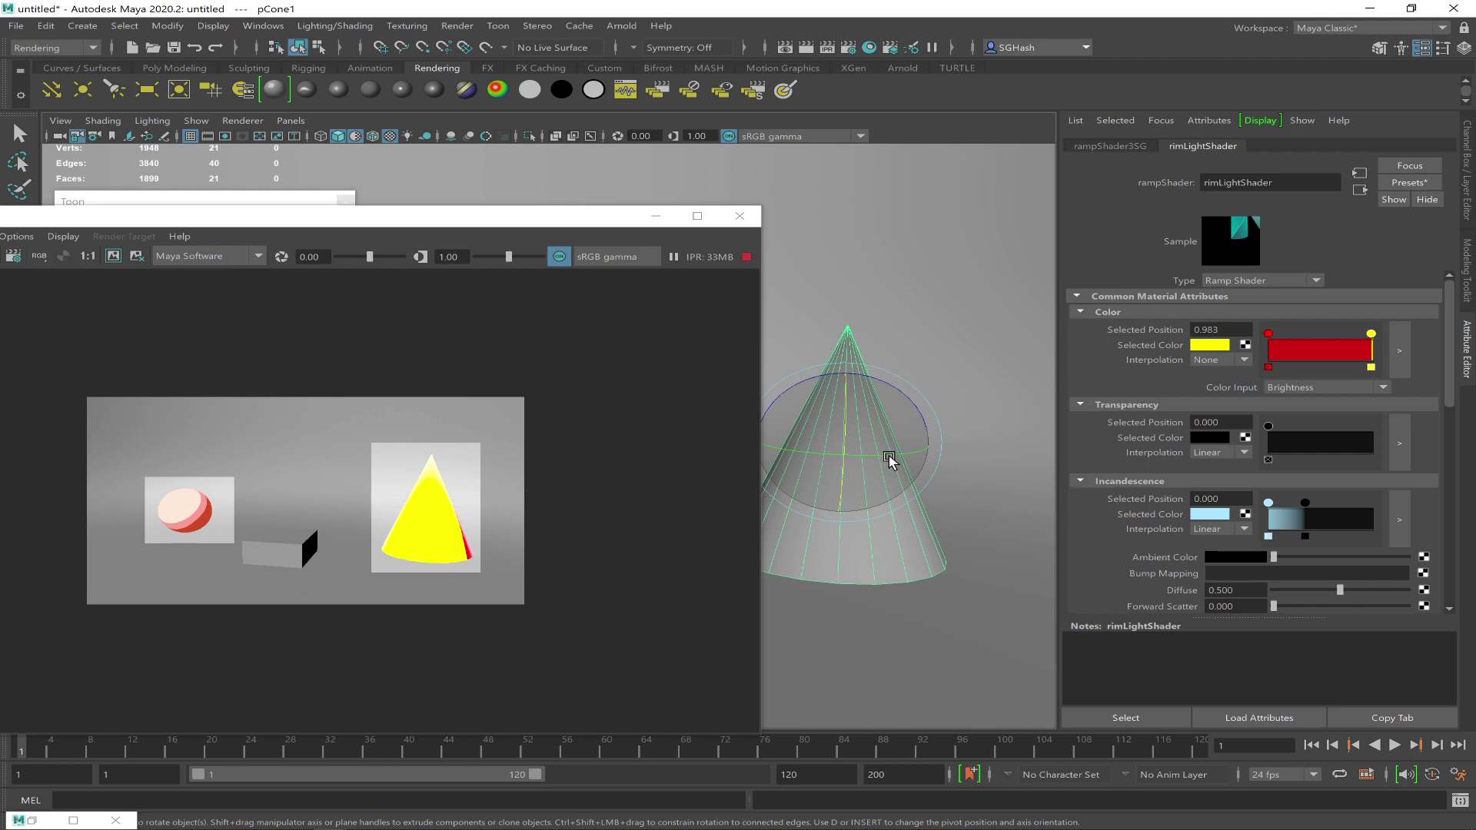
pyautogui.moveTo(857, 455); pyautogui.dragTo(738, 452)
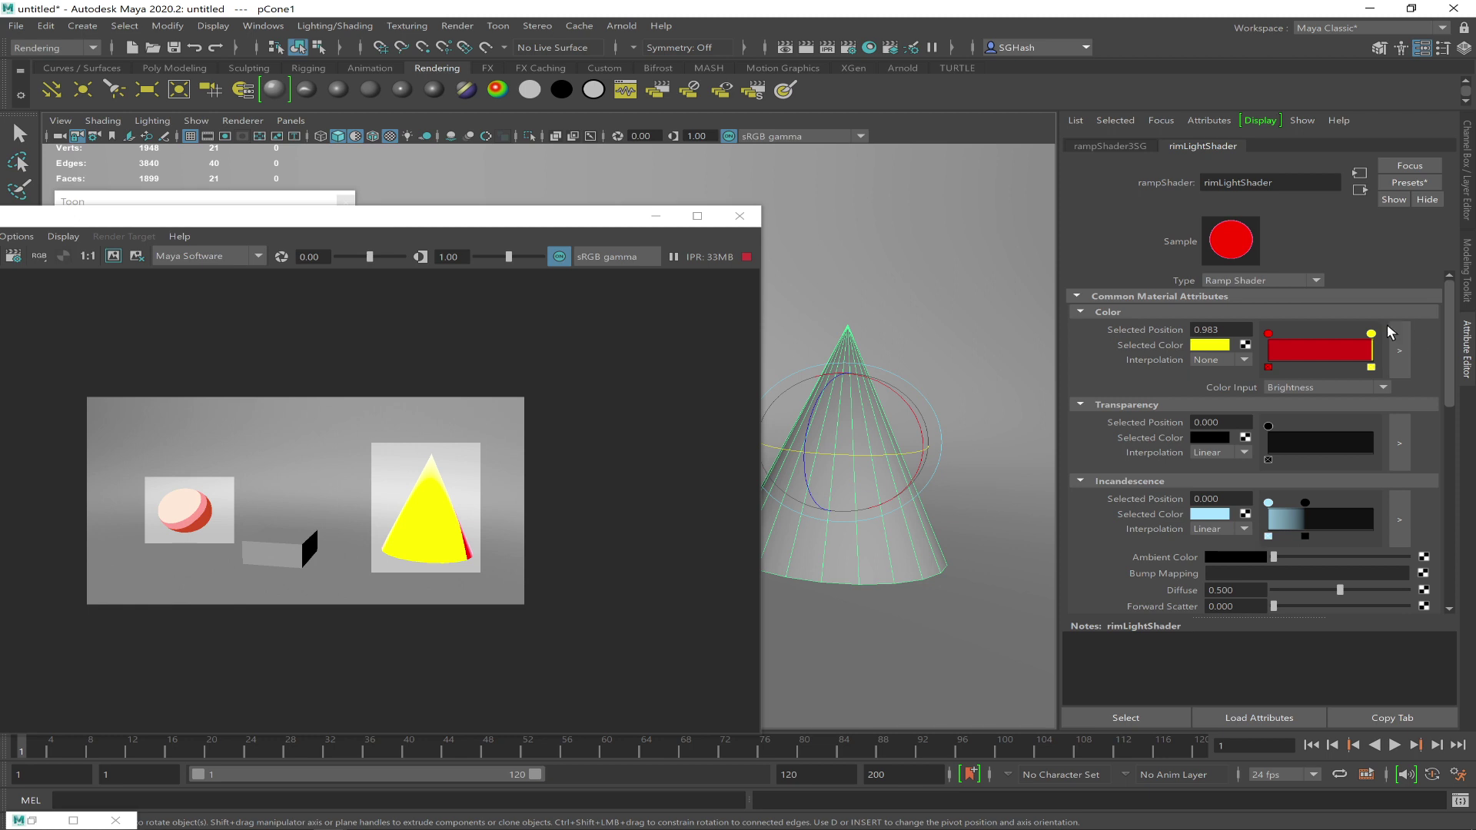
pyautogui.moveTo(1370, 335); pyautogui.dragTo(1311, 343)
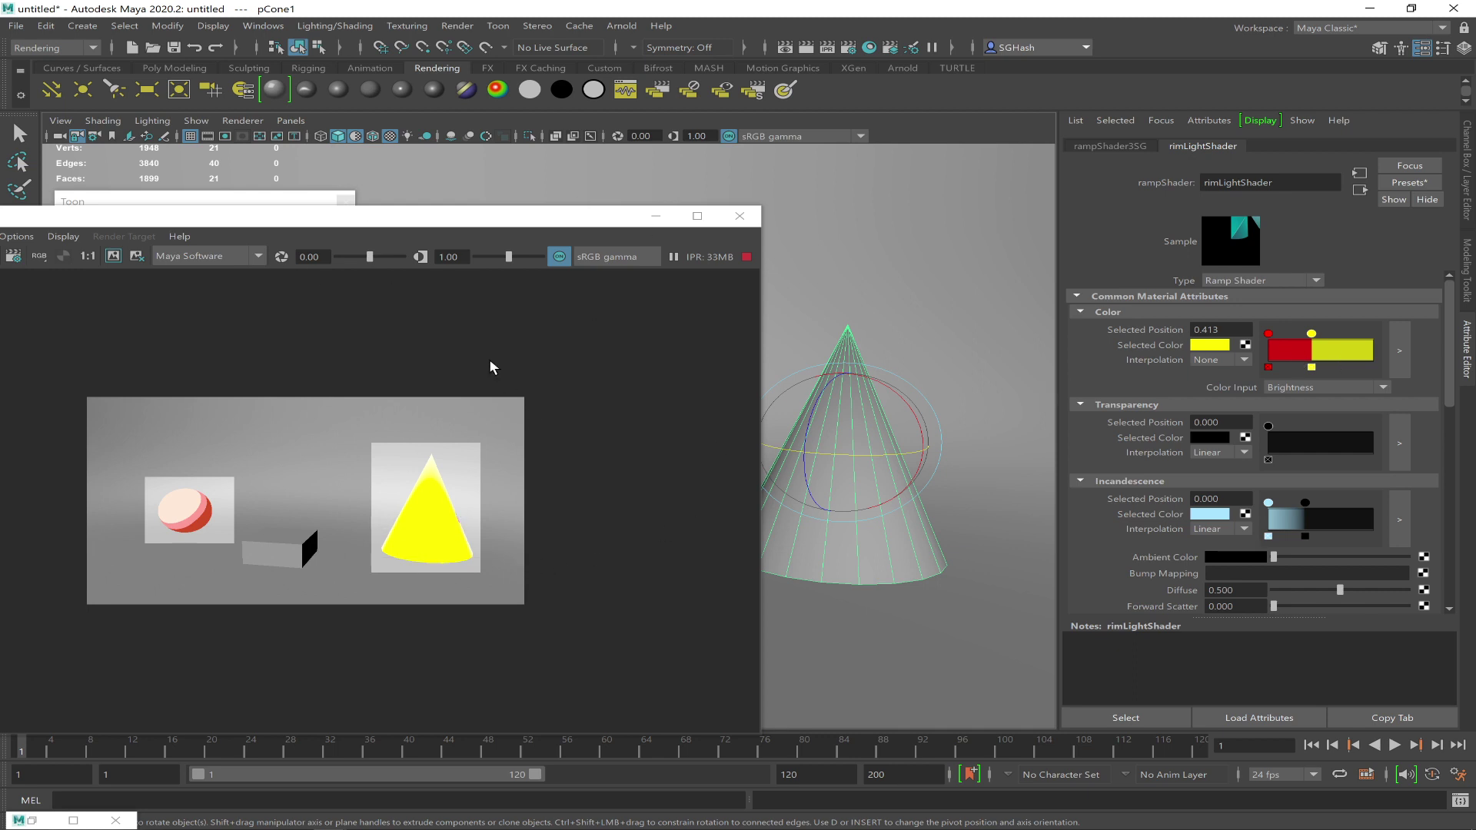
# Uncover the directional light behind the Render View, select it and rotate it through several directions to relight the cone, undoing one rotation
pyautogui.moveTo(379, 220); pyautogui.dragTo(775, 219)
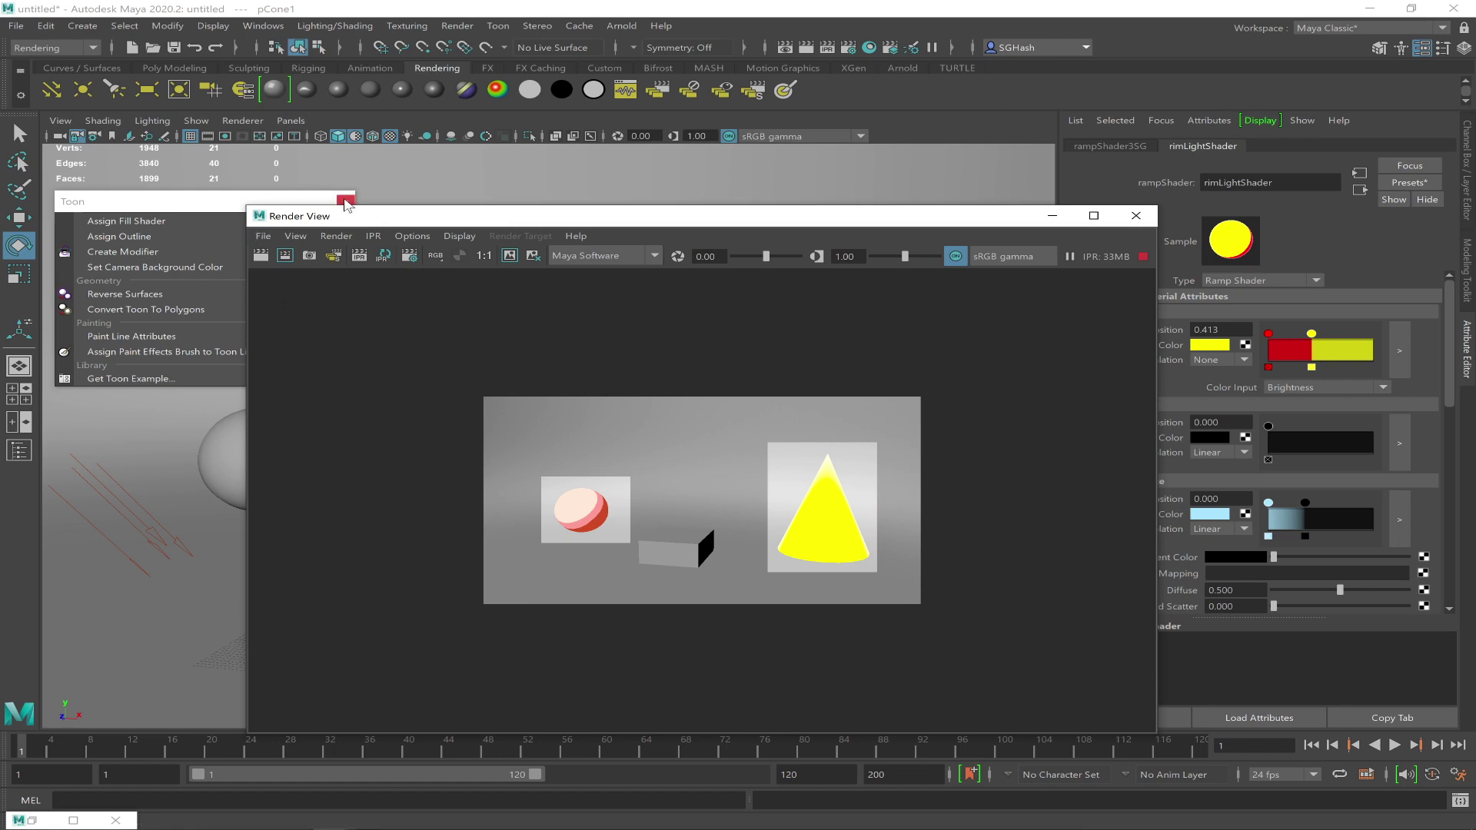
pyautogui.click(161, 540)
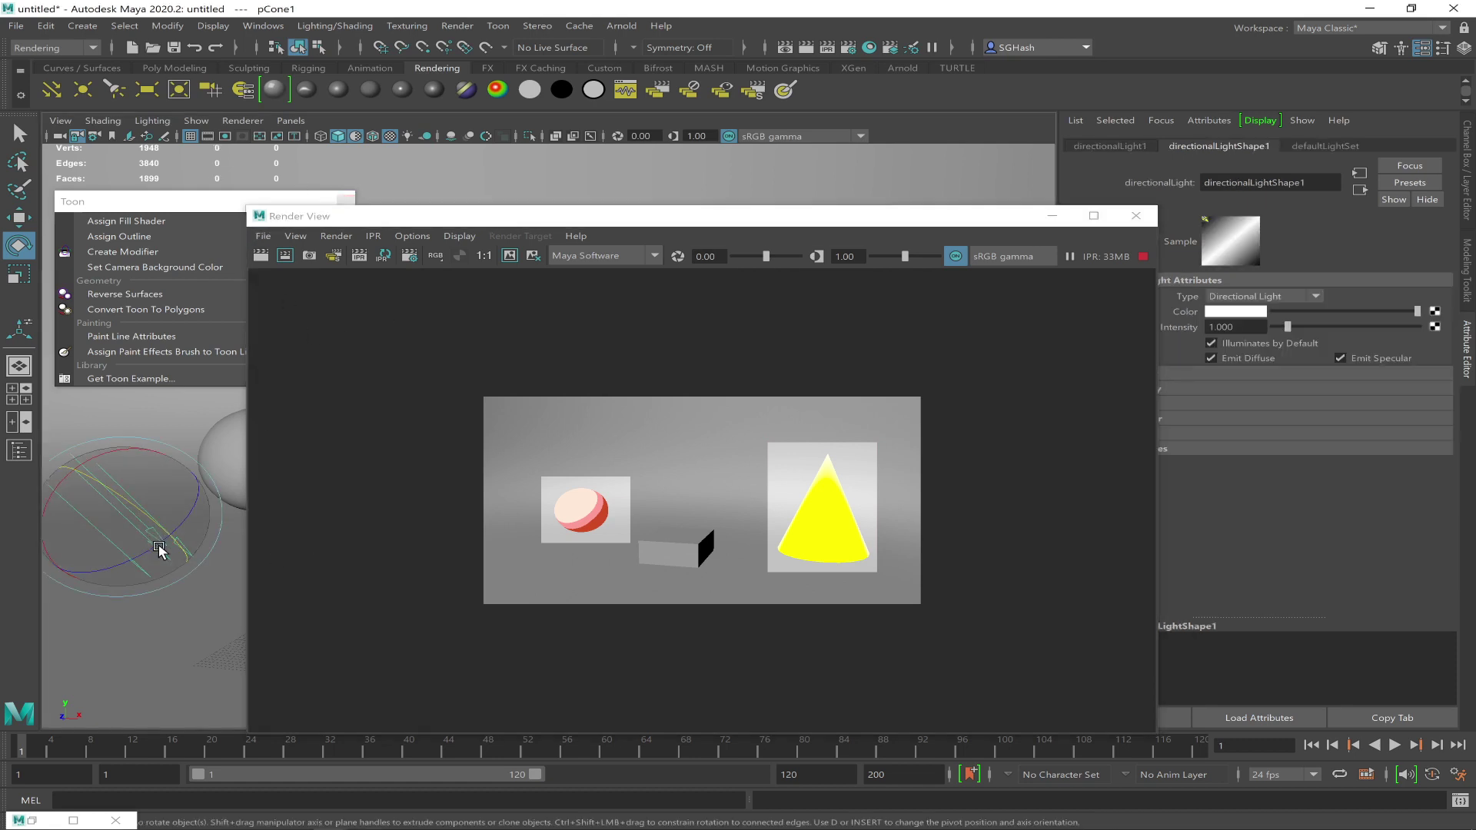
pyautogui.moveTo(92, 504); pyautogui.dragTo(173, 524)
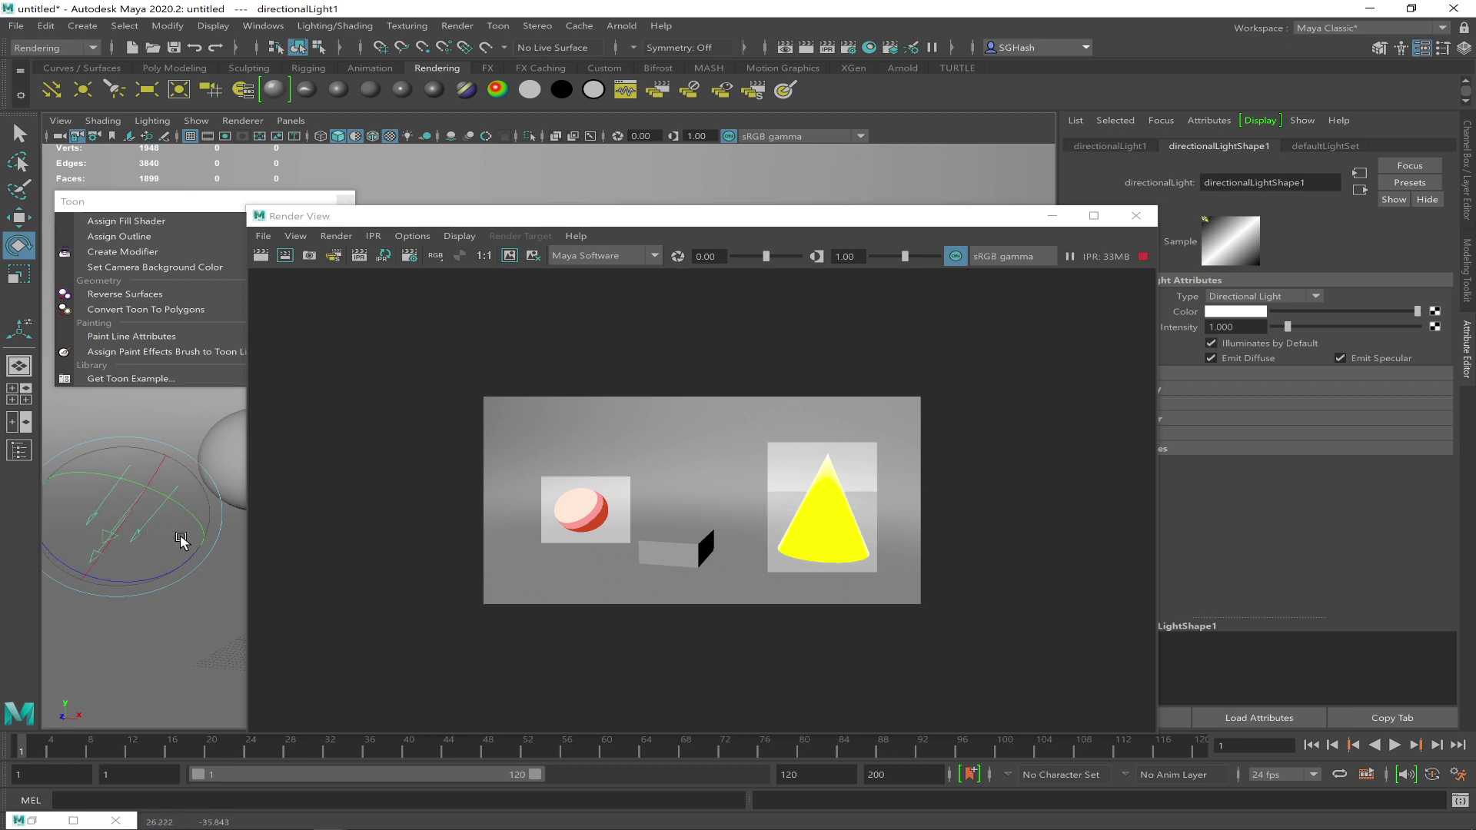
pyautogui.moveTo(206, 542); pyautogui.dragTo(215, 545)
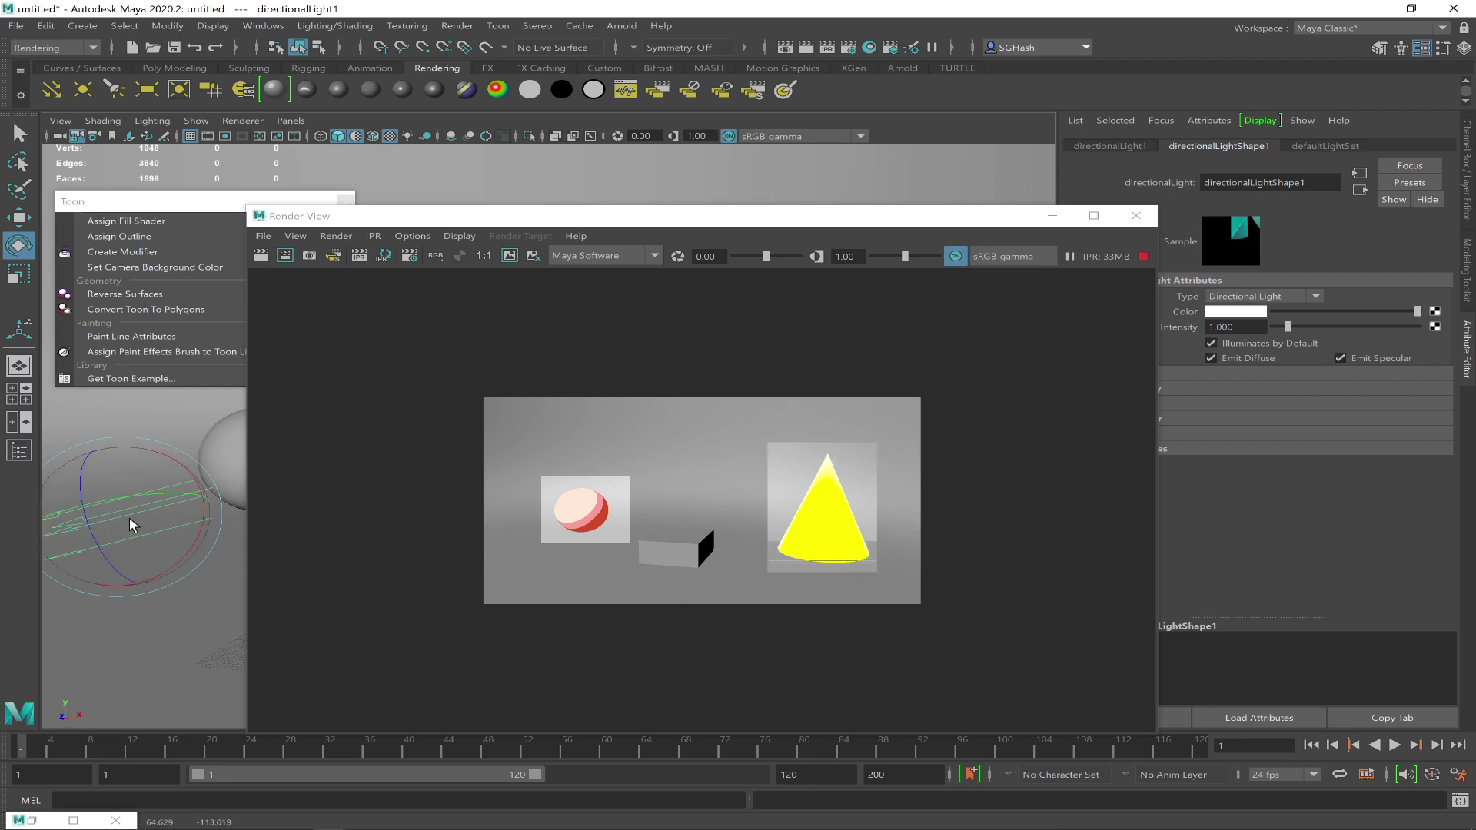
pyautogui.moveTo(72, 510); pyautogui.dragTo(40, 514)
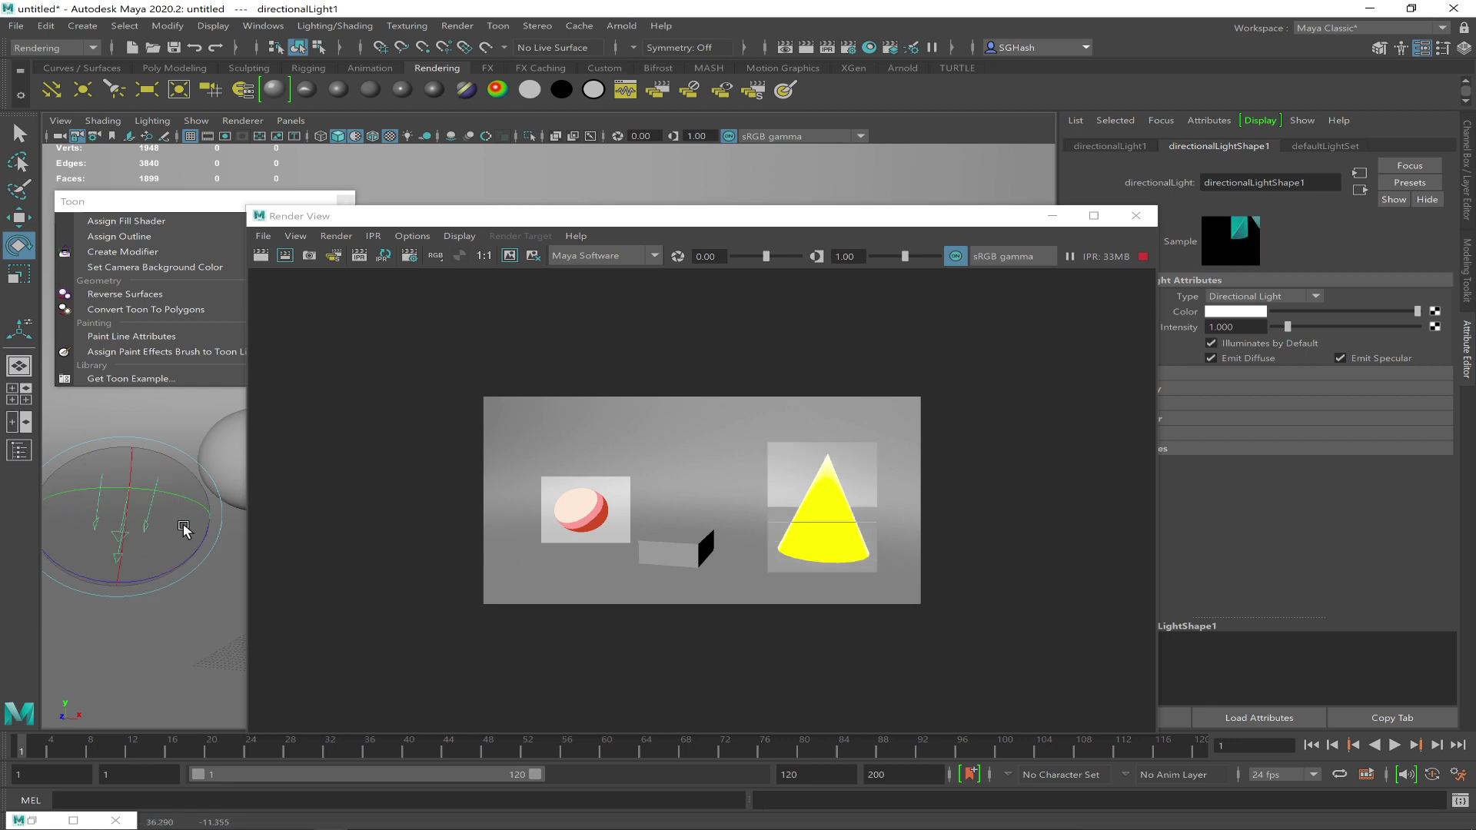
pyautogui.moveTo(114, 513)
pyautogui.mouseDown()
pyautogui.moveTo(199, 501)
pyautogui.moveTo(108, 510)
pyautogui.mouseUp()
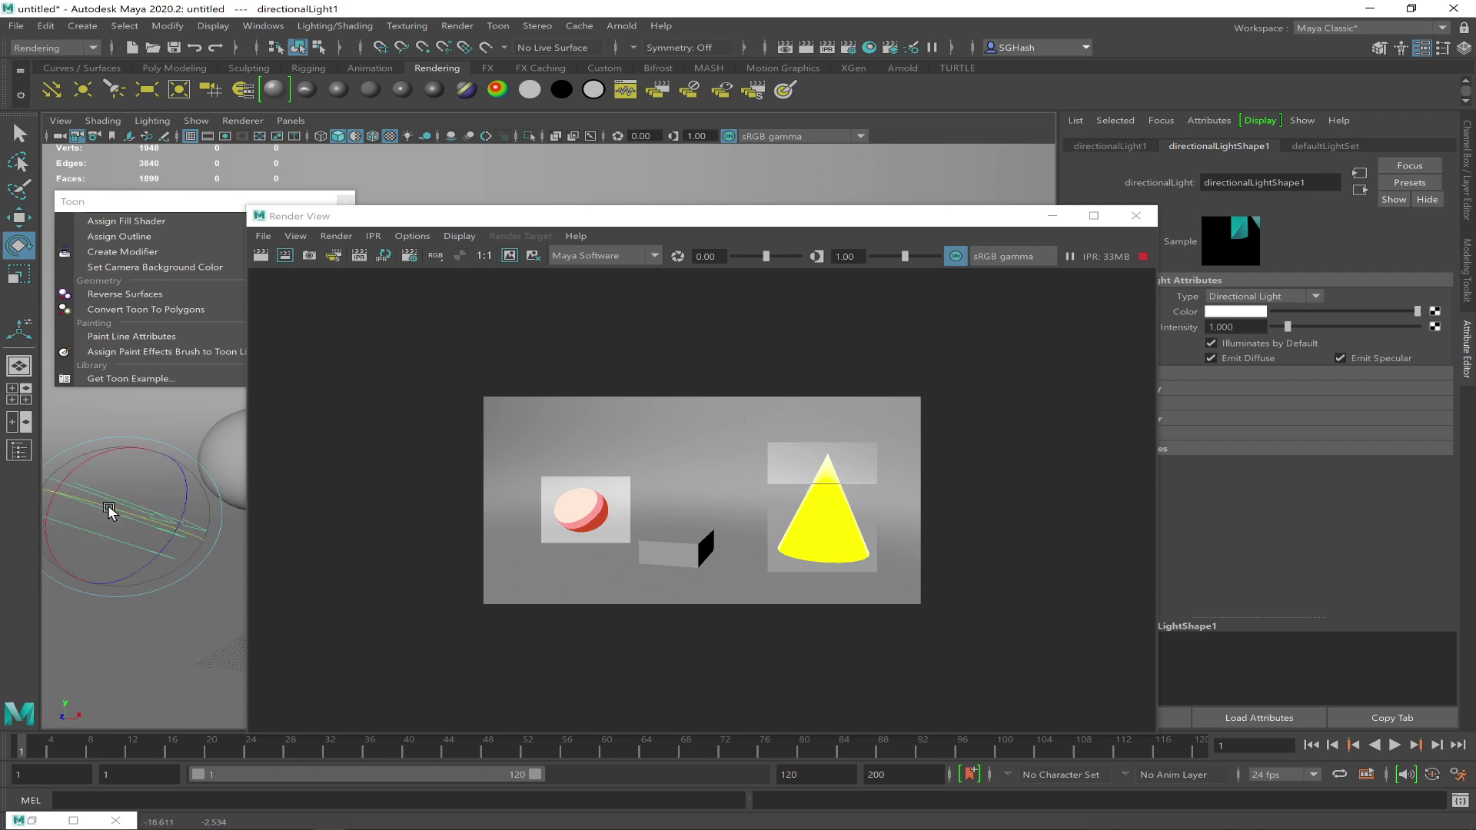
pyautogui.moveTo(173, 517); pyautogui.dragTo(193, 527)
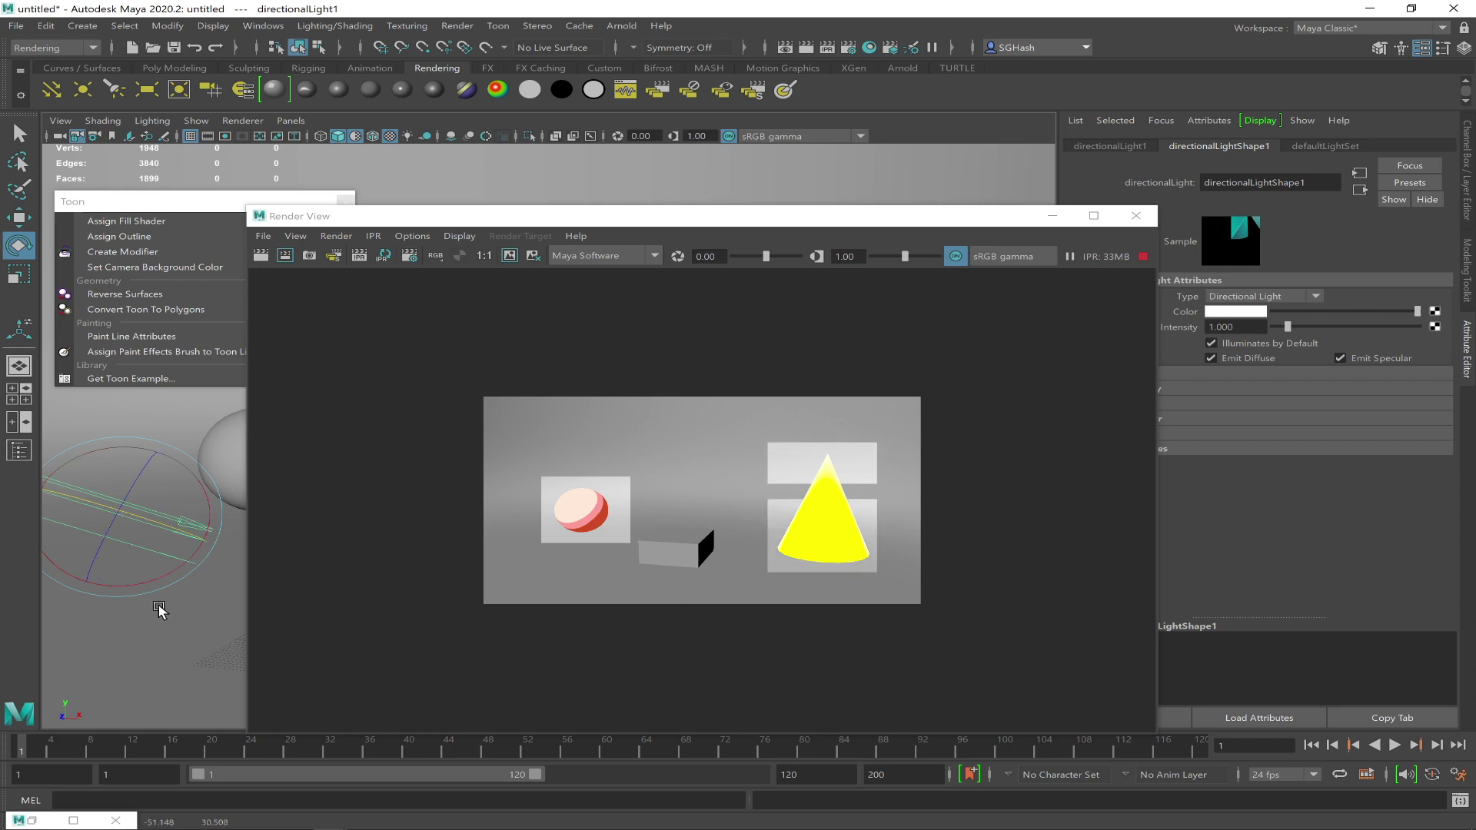
pyautogui.moveTo(145, 582); pyautogui.dragTo(193, 515)
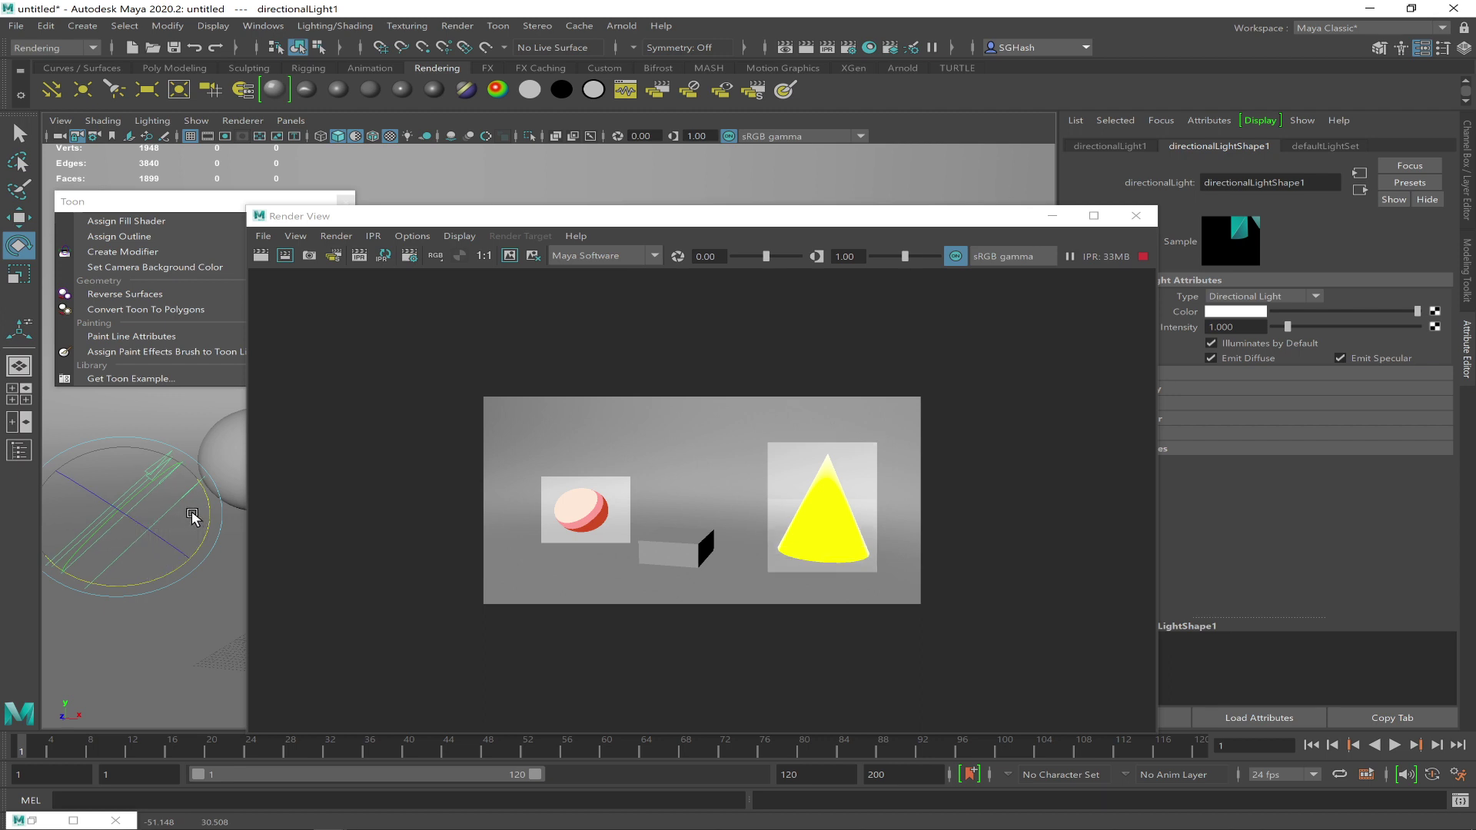
pyautogui.hotkey('ctrl', 'z')
pyautogui.moveTo(104, 511); pyautogui.dragTo(212, 515)
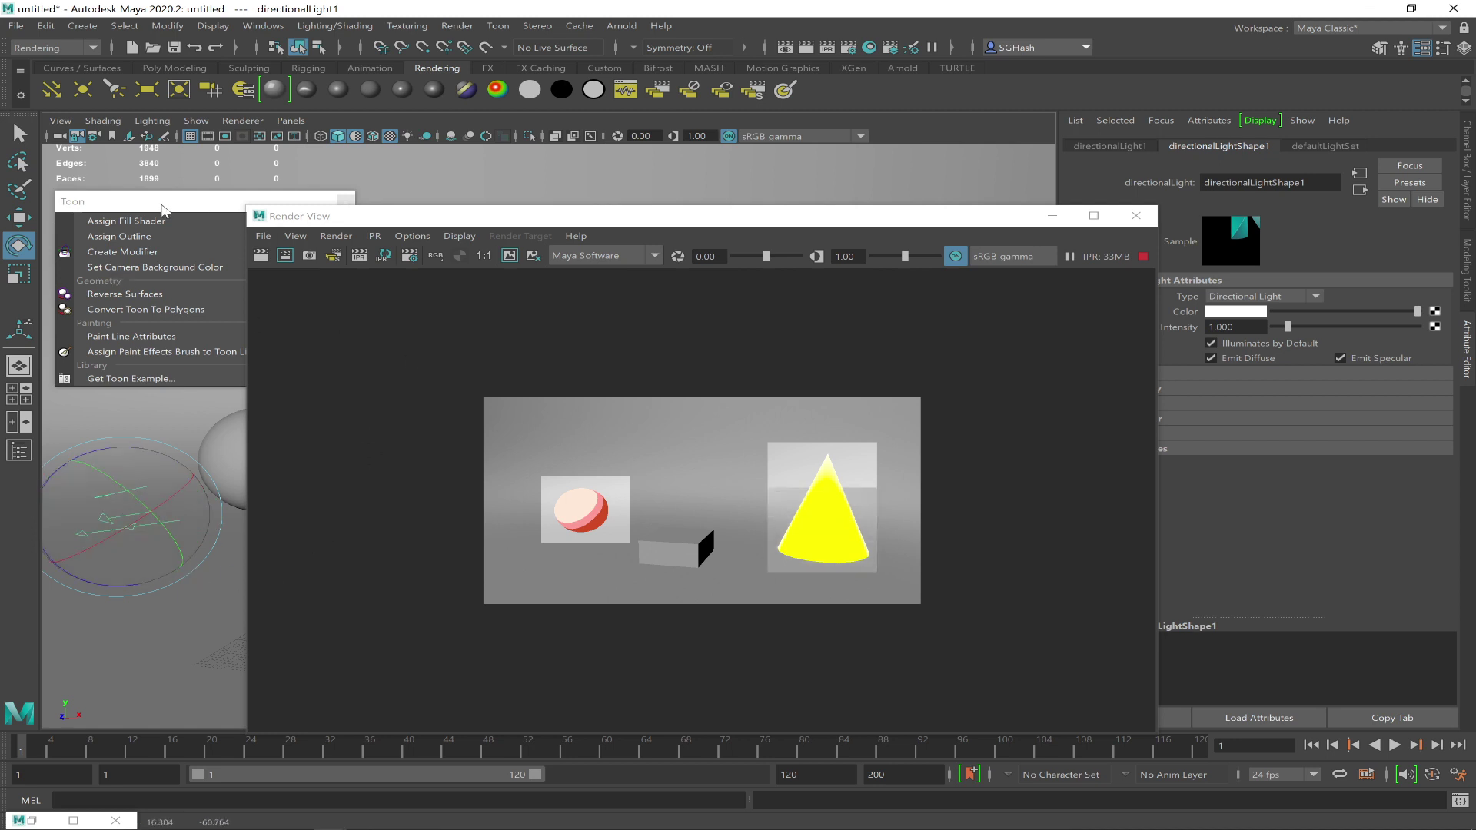
# Move the floating Toon menu clear of the Render View and look over the available fill shader types
pyautogui.click(132, 201)
pyautogui.moveTo(132, 200); pyautogui.dragTo(103, 190)
pyautogui.moveTo(172, 209)
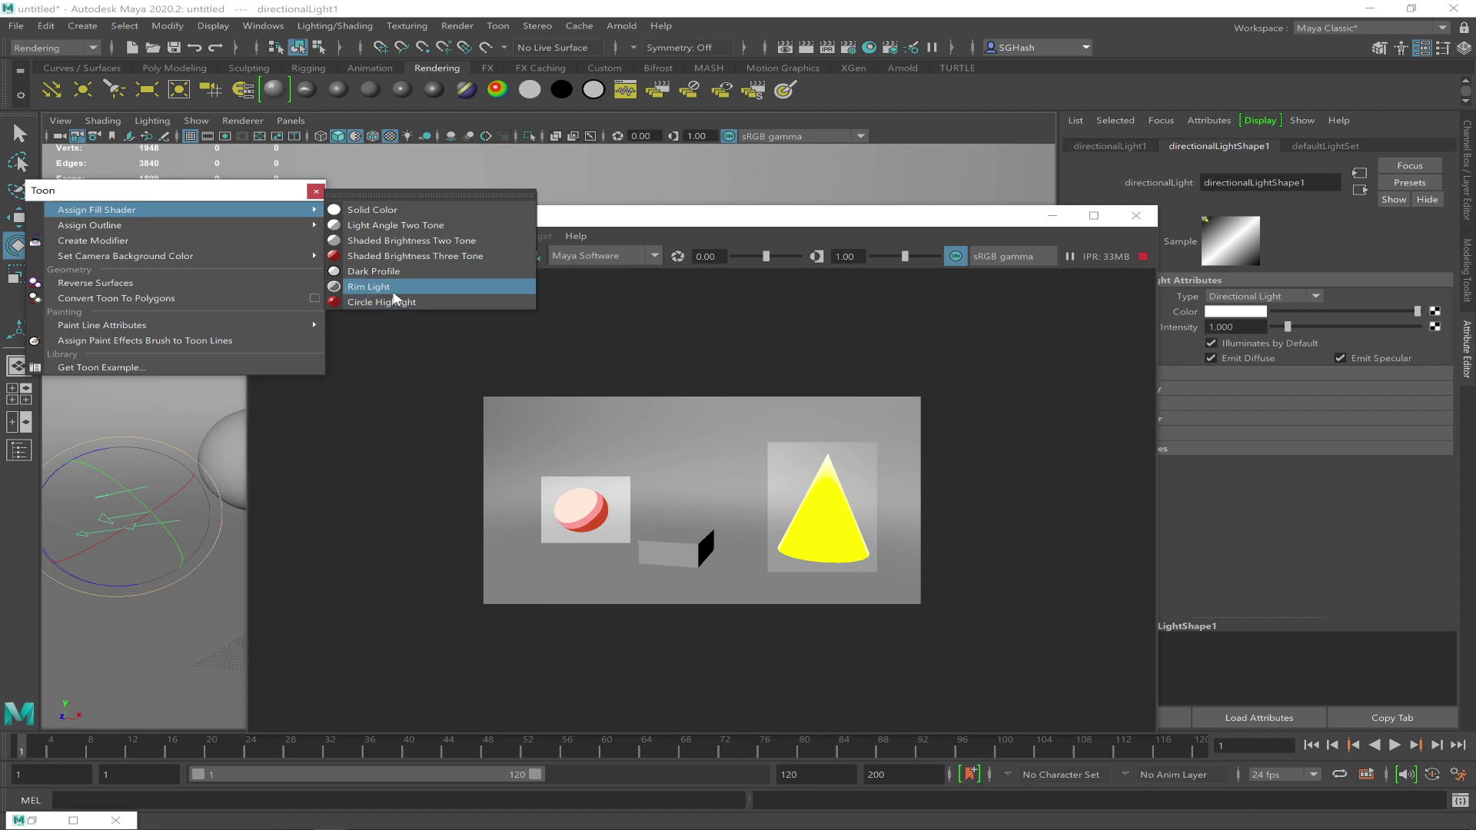
pyautogui.click(868, 346)
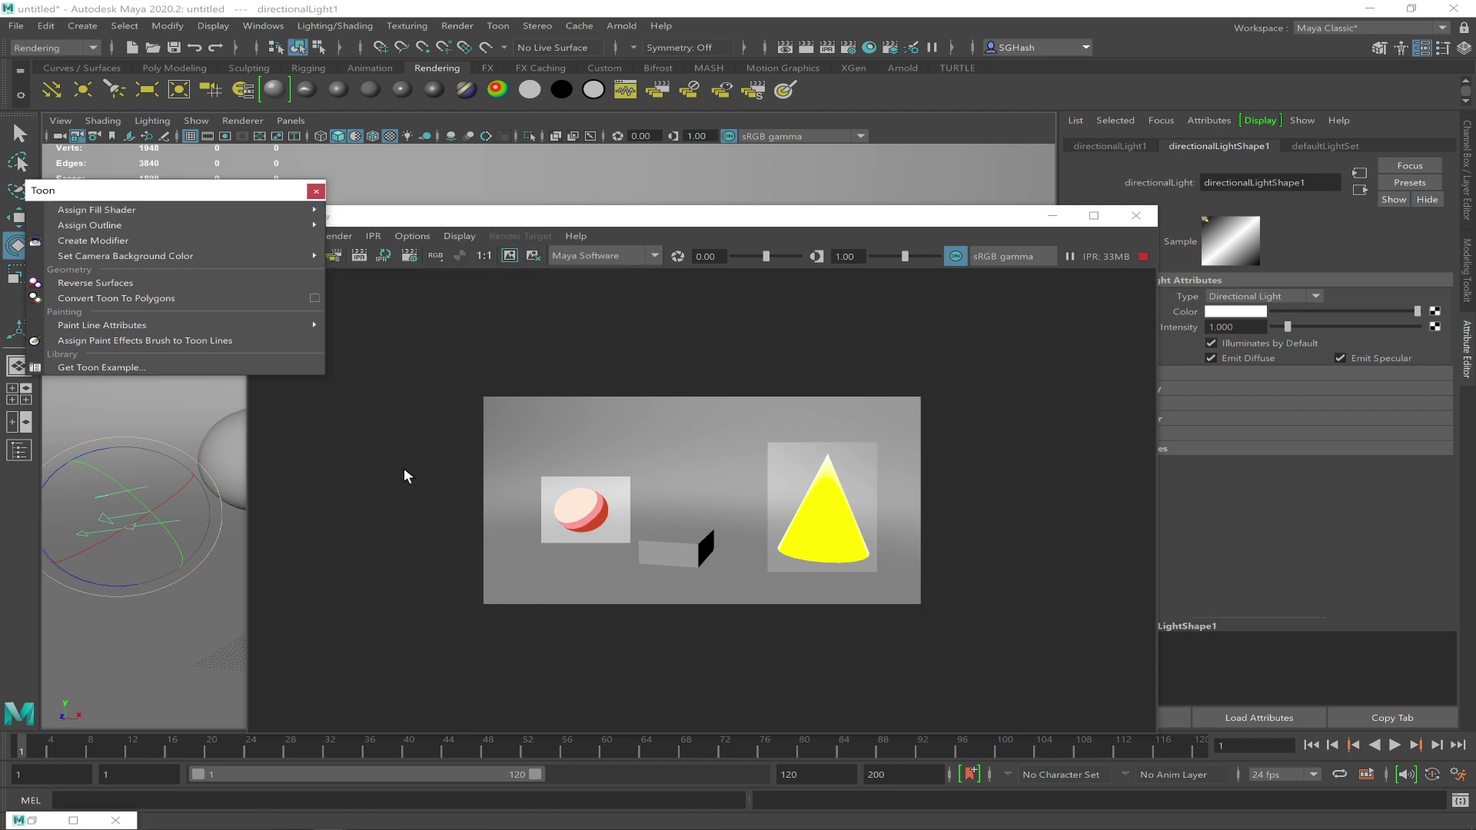
# Select the cone and widen its rim light by moving the black Incandescence ramp entry to position 0.578
pyautogui.moveTo(807, 231); pyautogui.dragTo(517, 236)
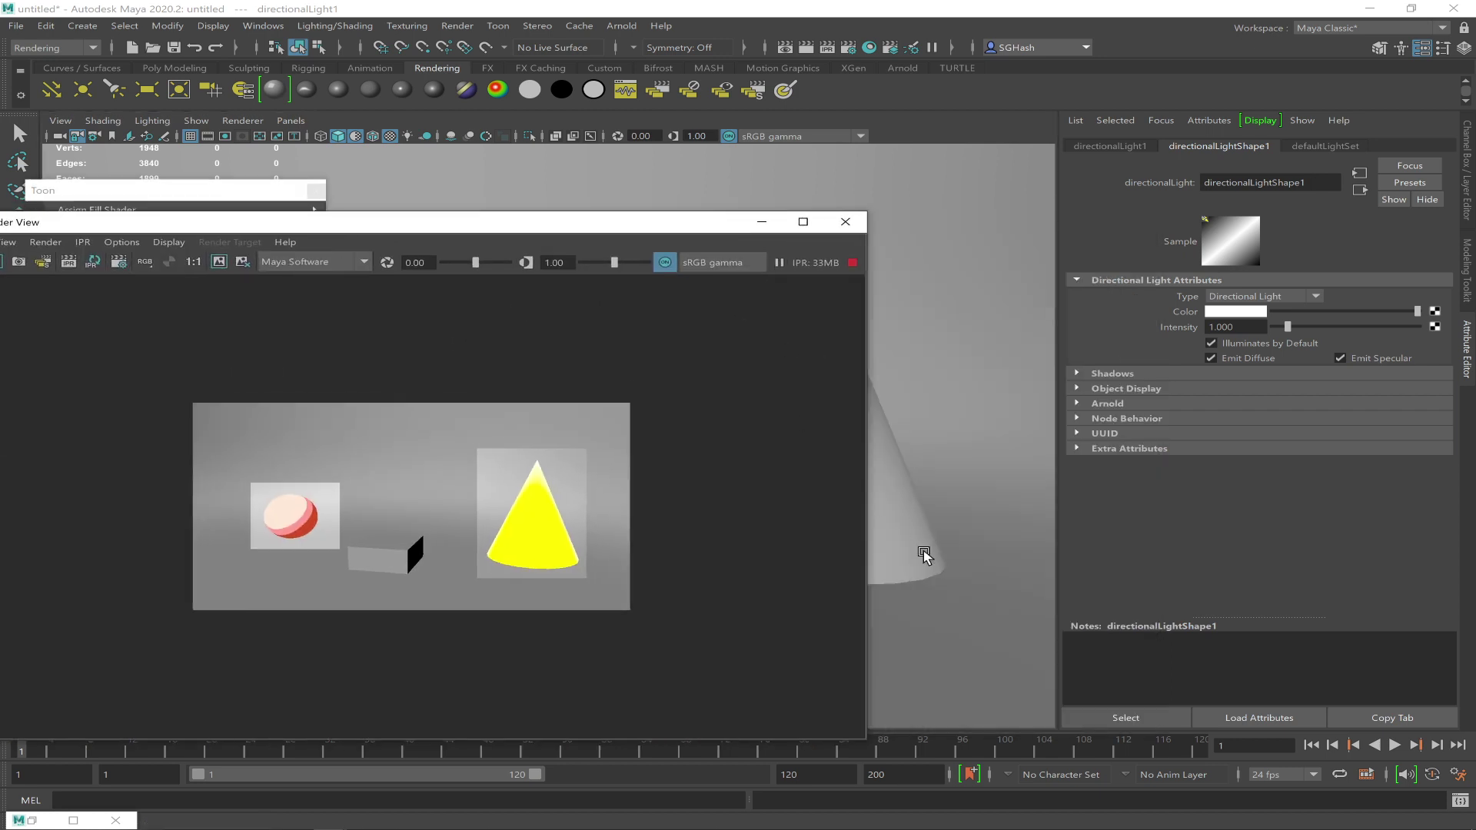
pyautogui.click(916, 537)
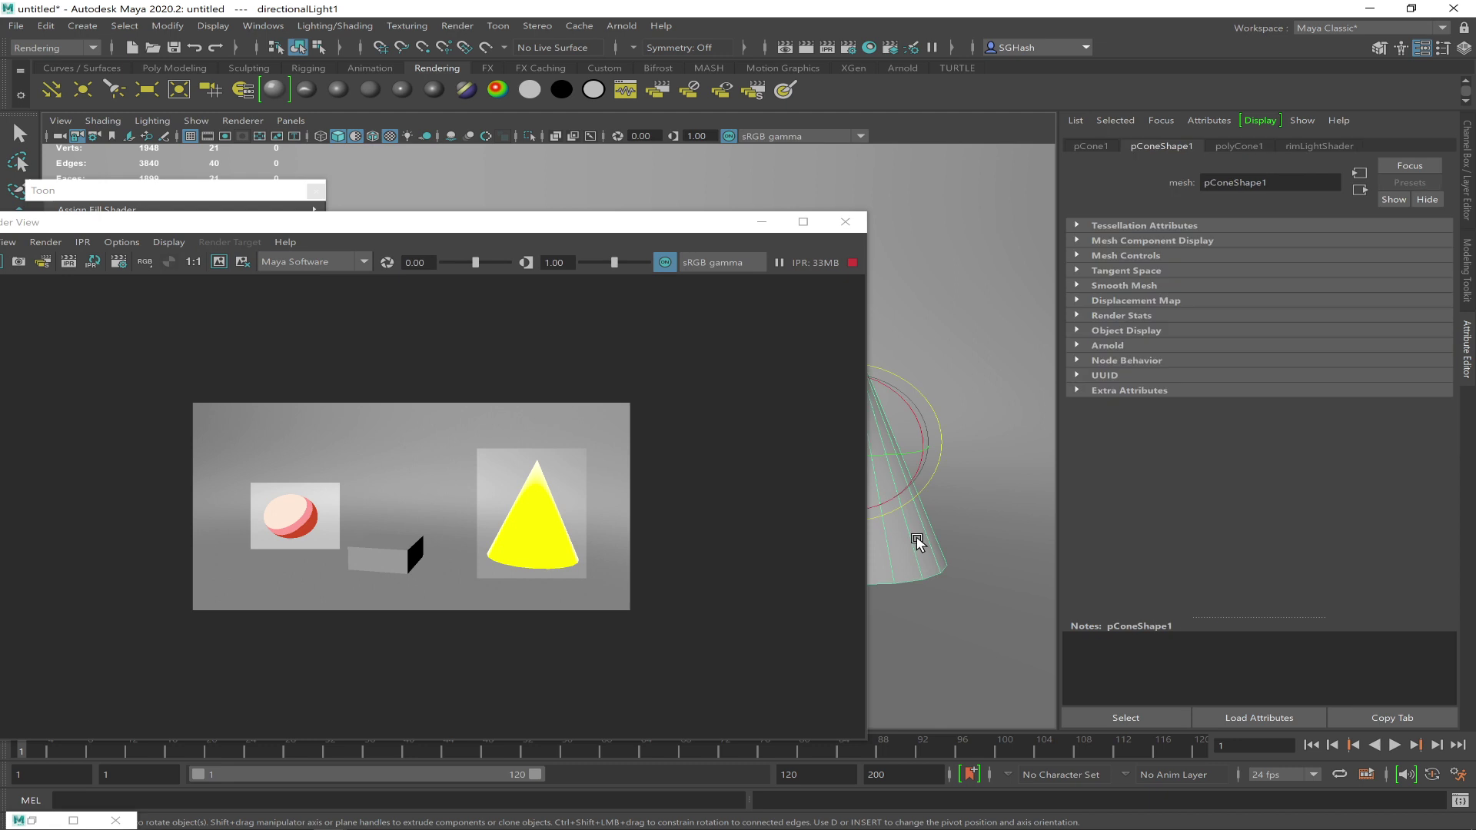
pyautogui.click(1332, 145)
pyautogui.moveTo(1304, 503); pyautogui.dragTo(1330, 502)
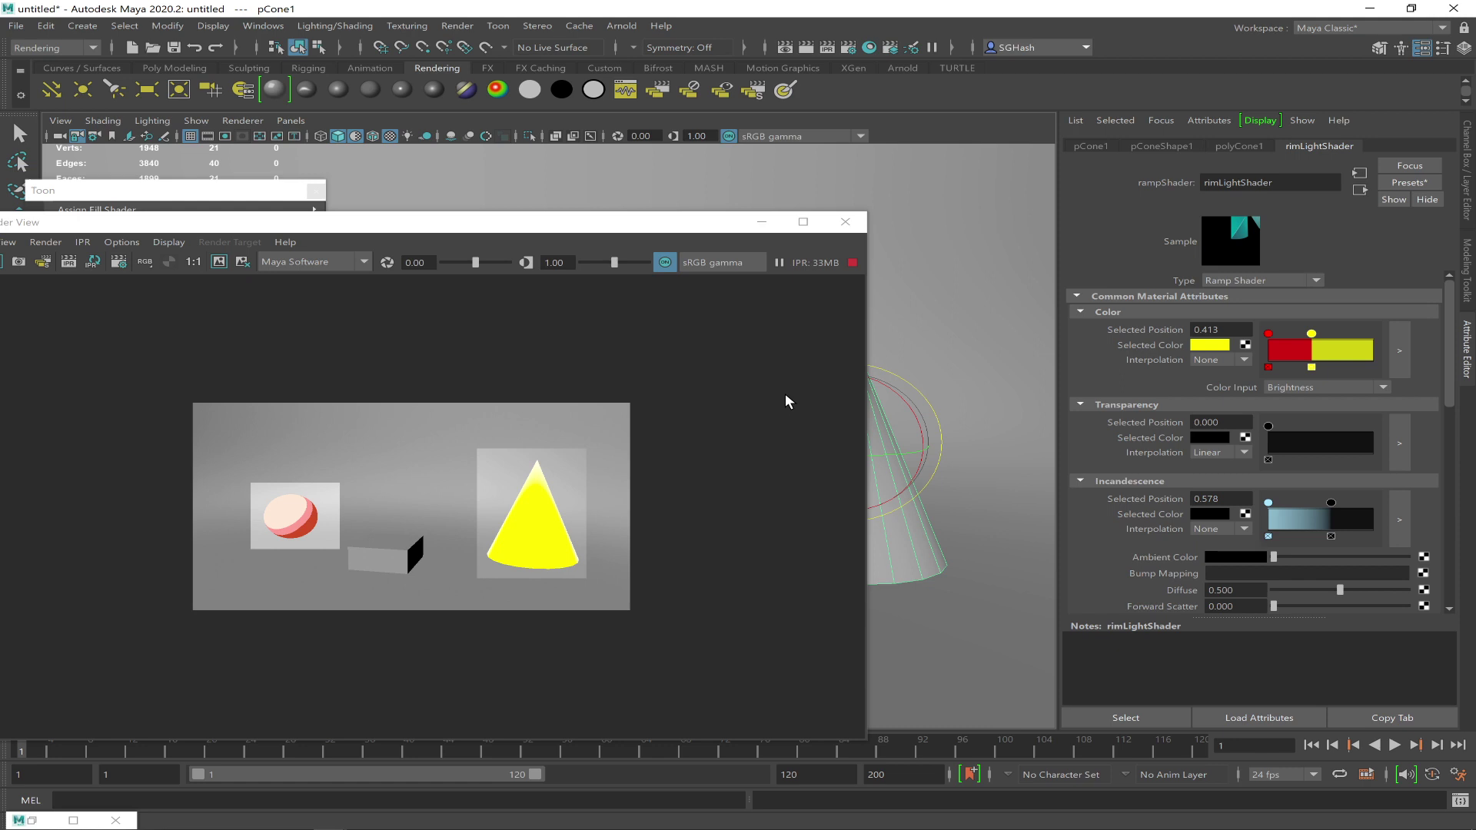
# Search Windows for "maya" and launch Maya 2020 again
pyautogui.hotkey('alt', 'Tab')
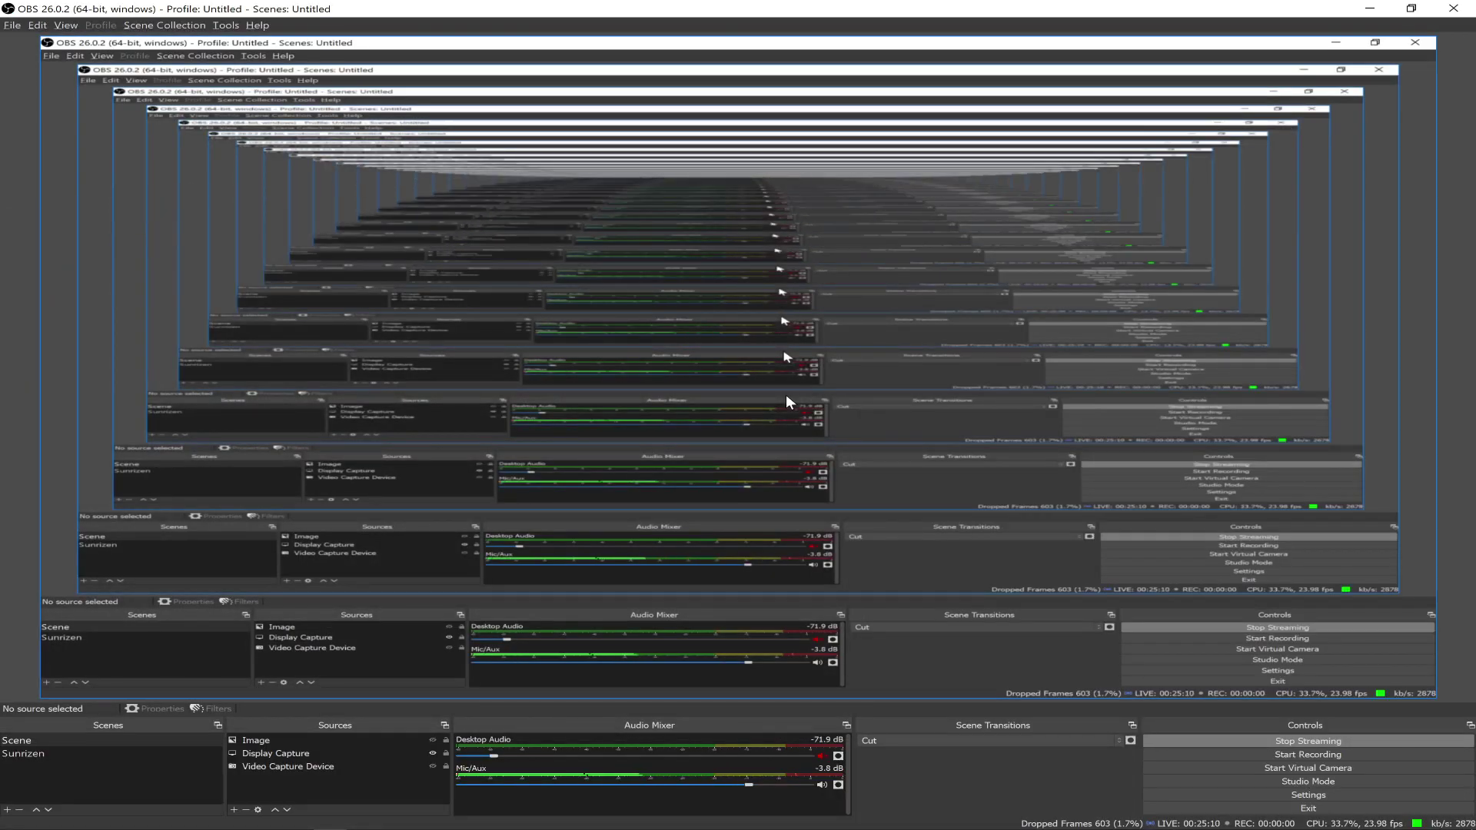
pyautogui.press('super')
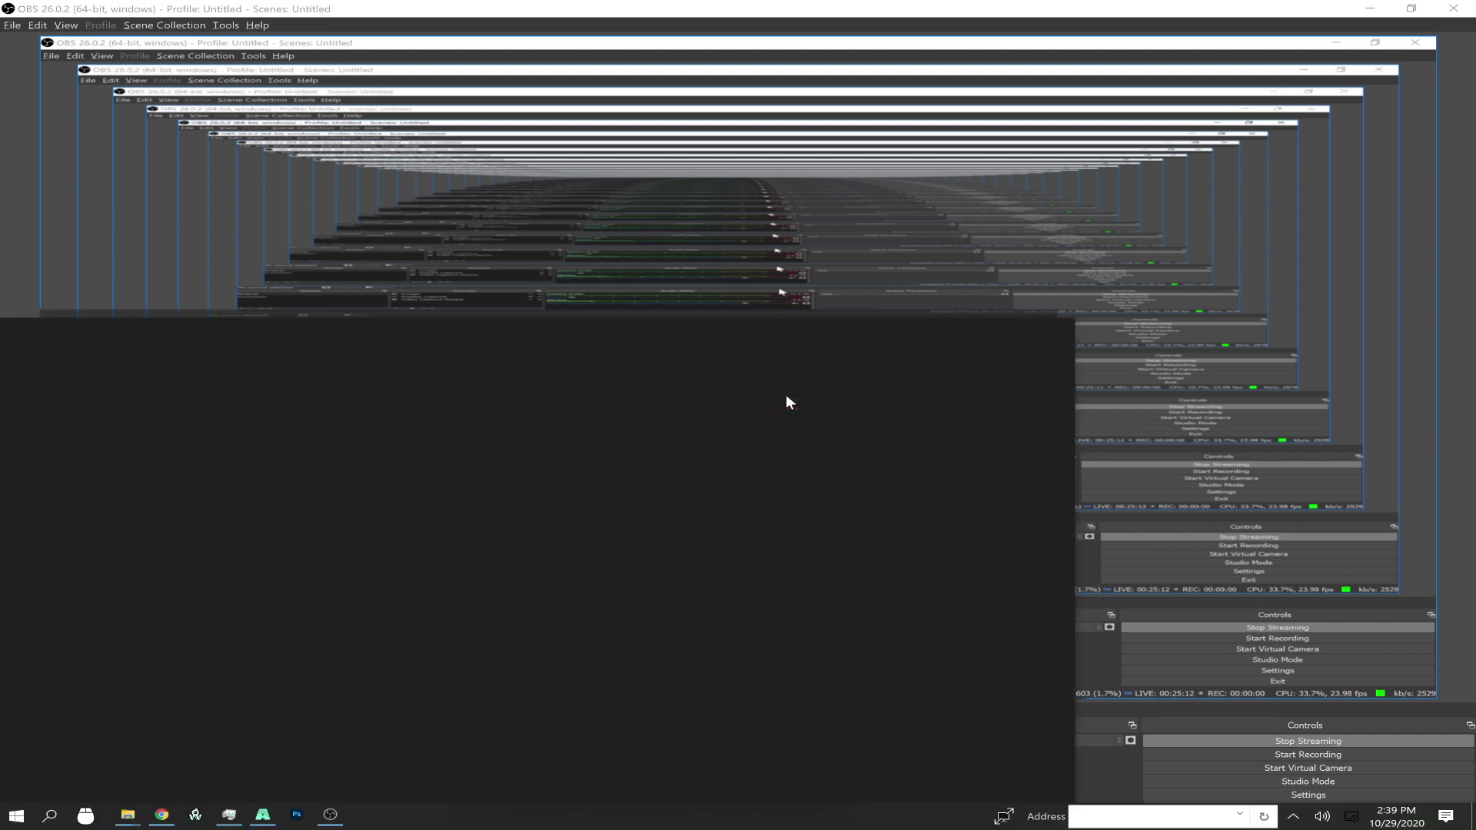
pyautogui.write('maya')
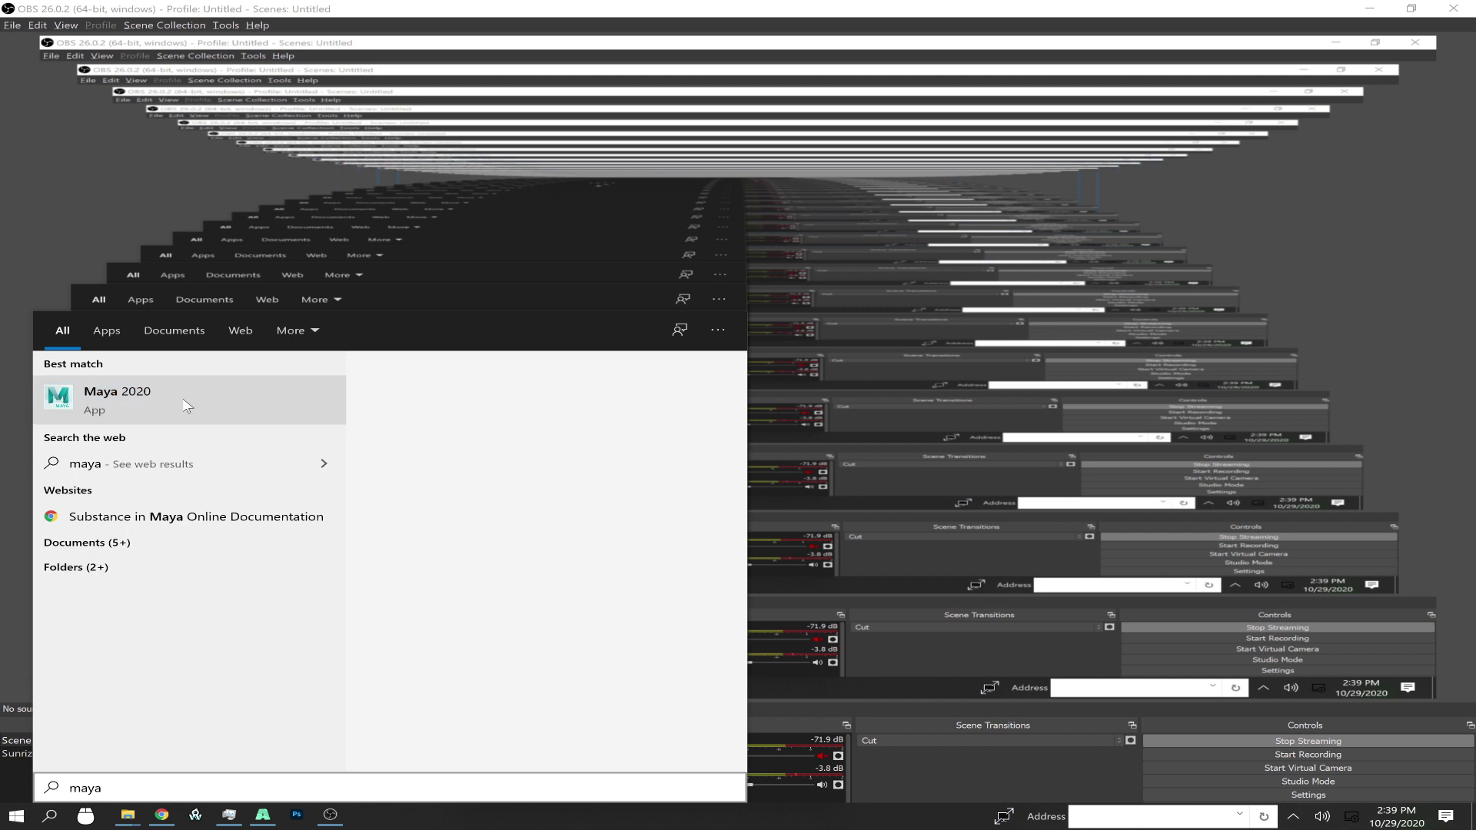
pyautogui.click(183, 400)
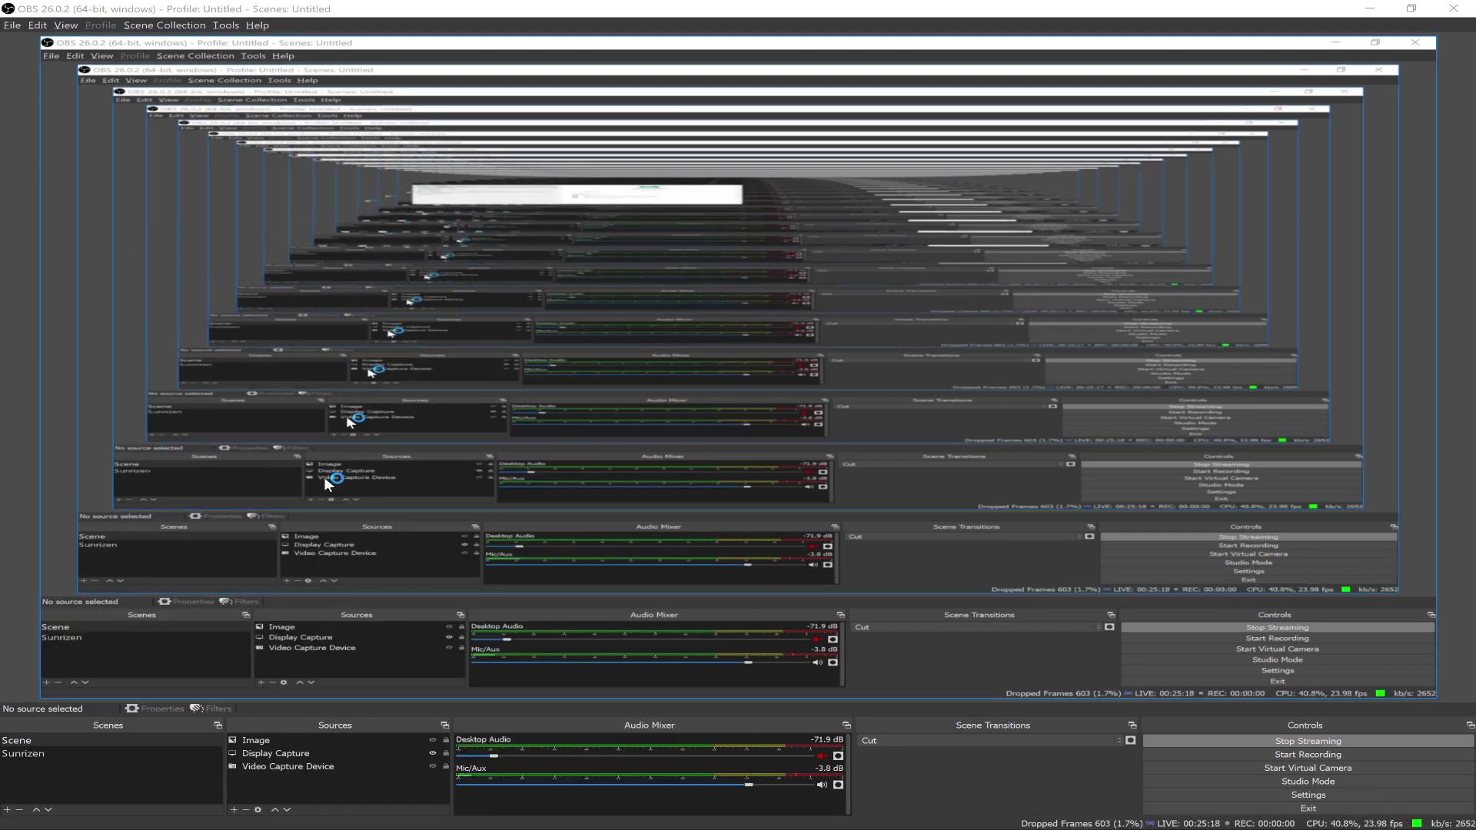
# Switch through the open windows to the browser and check the Twitch stream chat while Maya loads
pyautogui.hotkey('alt', 'Tab')
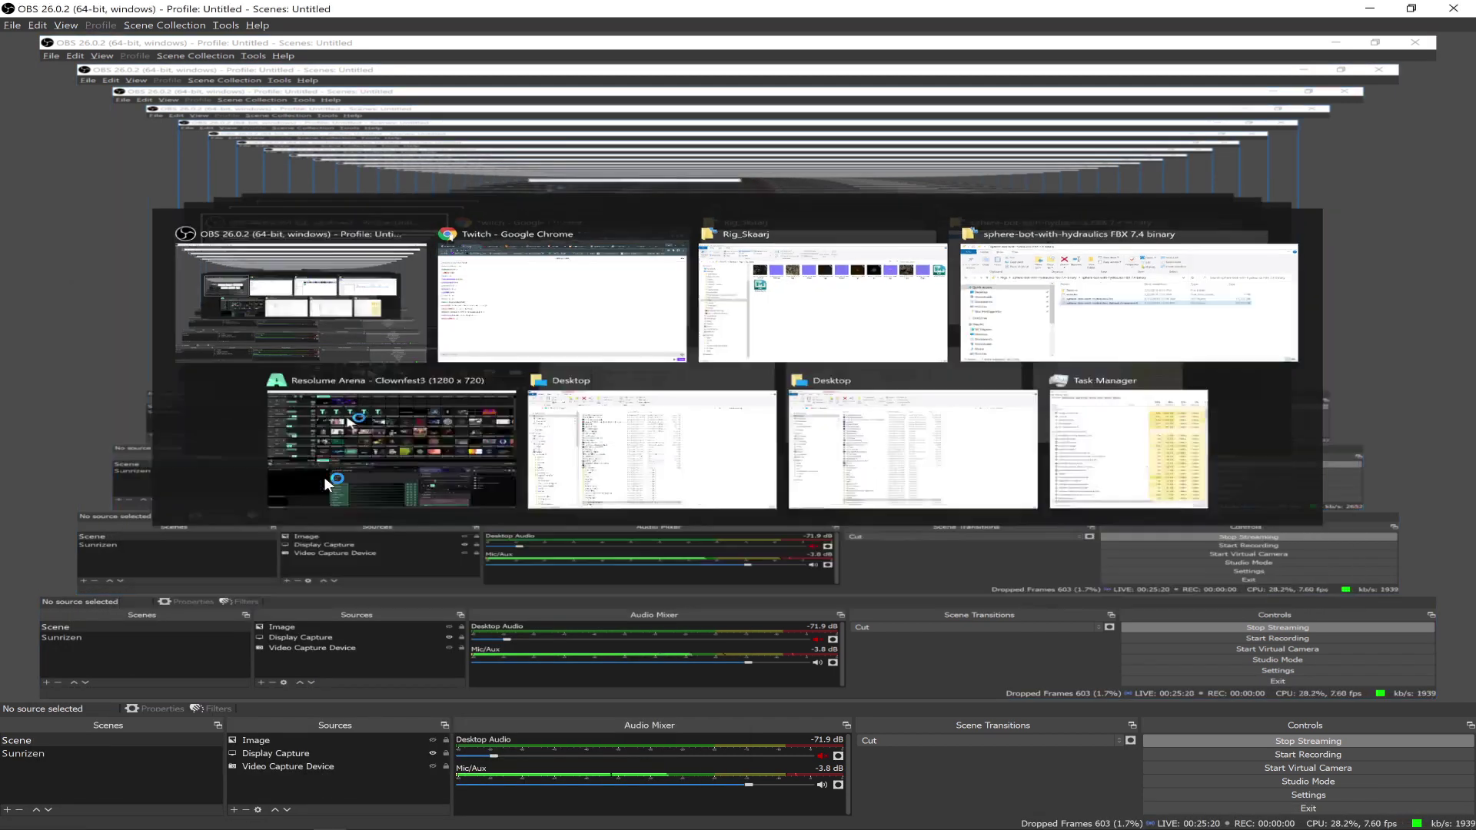
pyautogui.hotkey('alt', 'Tab')
pyautogui.hotkey('alt', 'Tab')
pyautogui.hotkey('alt', 'Tab')
pyautogui.hotkey('alt', 'Tab')
pyautogui.hotkey('alt', 'Tab')
pyautogui.hotkey('alt', 'Tab')
pyautogui.hotkey('alt', 'Tab')
pyautogui.hotkey('alt', 'Tab')
pyautogui.hotkey('alt', 'Tab')
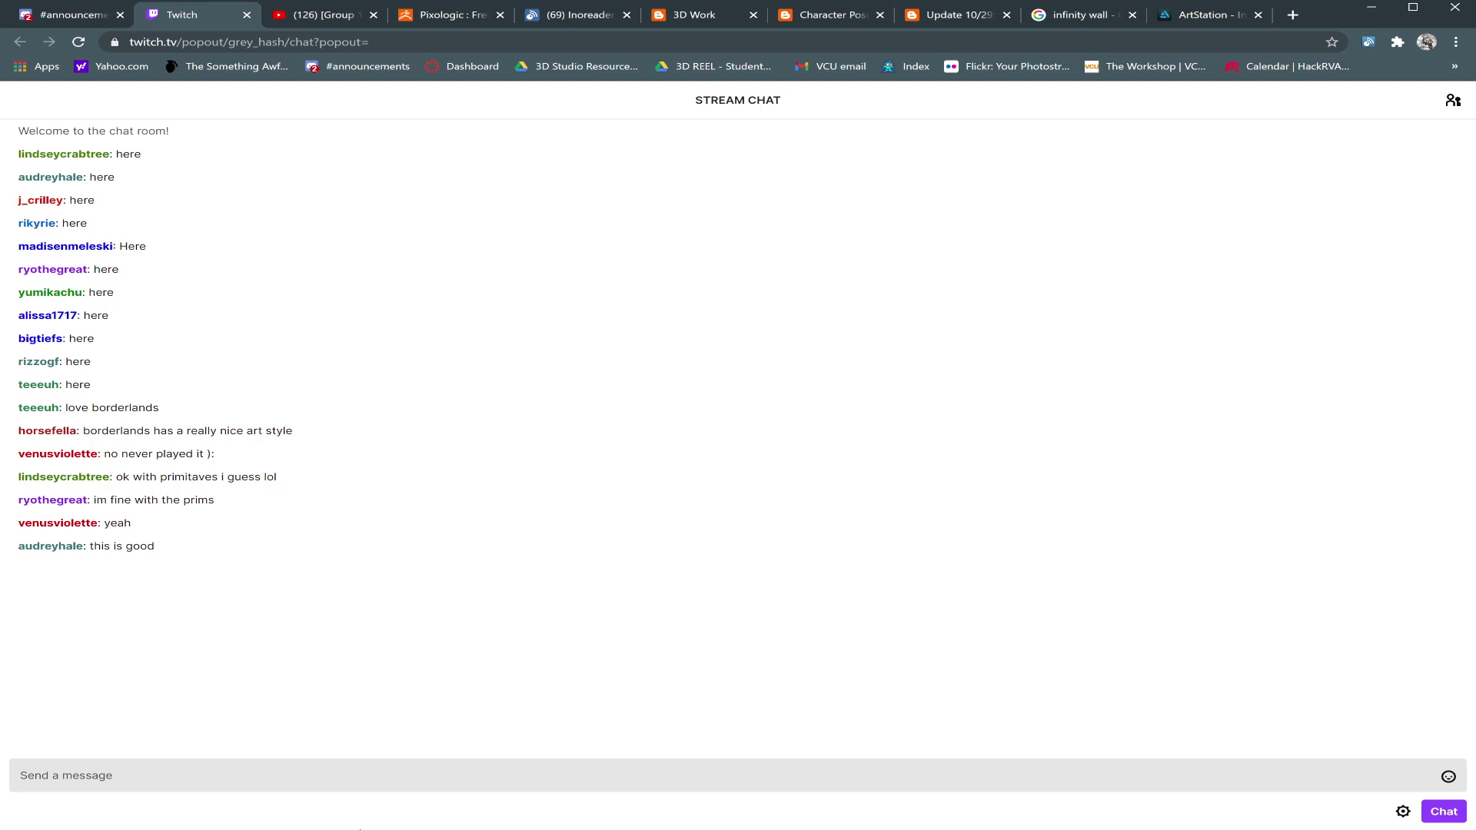
pyautogui.hotkey('alt', 'Tab')
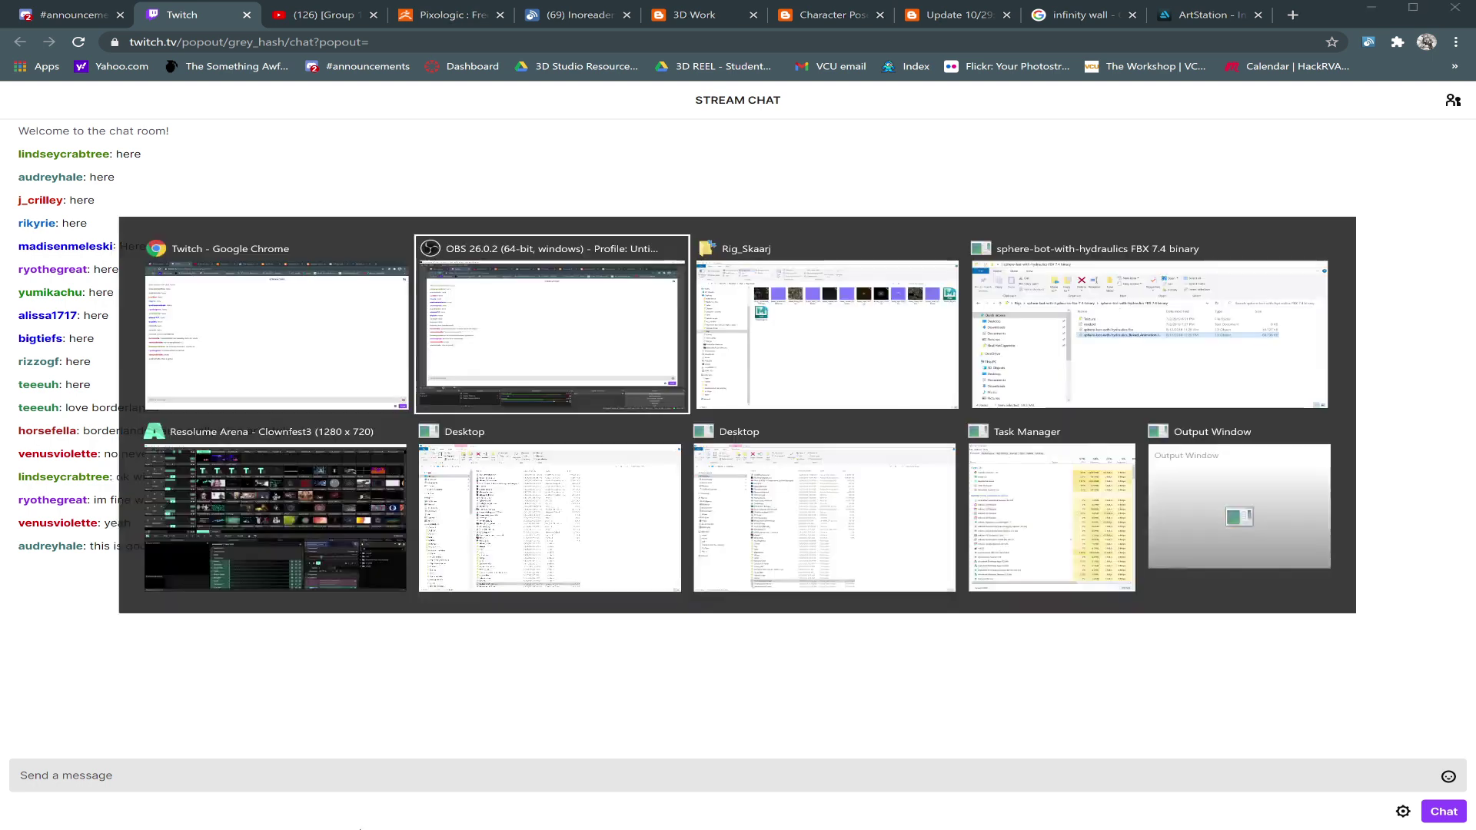
# Minimize the browser and OBS windows to return to Maya as it loads
pyautogui.hotkey('alt', 'Tab')
pyautogui.hotkey('alt', 'Tab')
pyautogui.hotkey('alt', 'Tab')
pyautogui.hotkey('alt', 'Tab')
pyautogui.hotkey('alt', 'Tab')
pyautogui.hotkey('alt', 'Tab')
pyautogui.hotkey('alt', 'Tab')
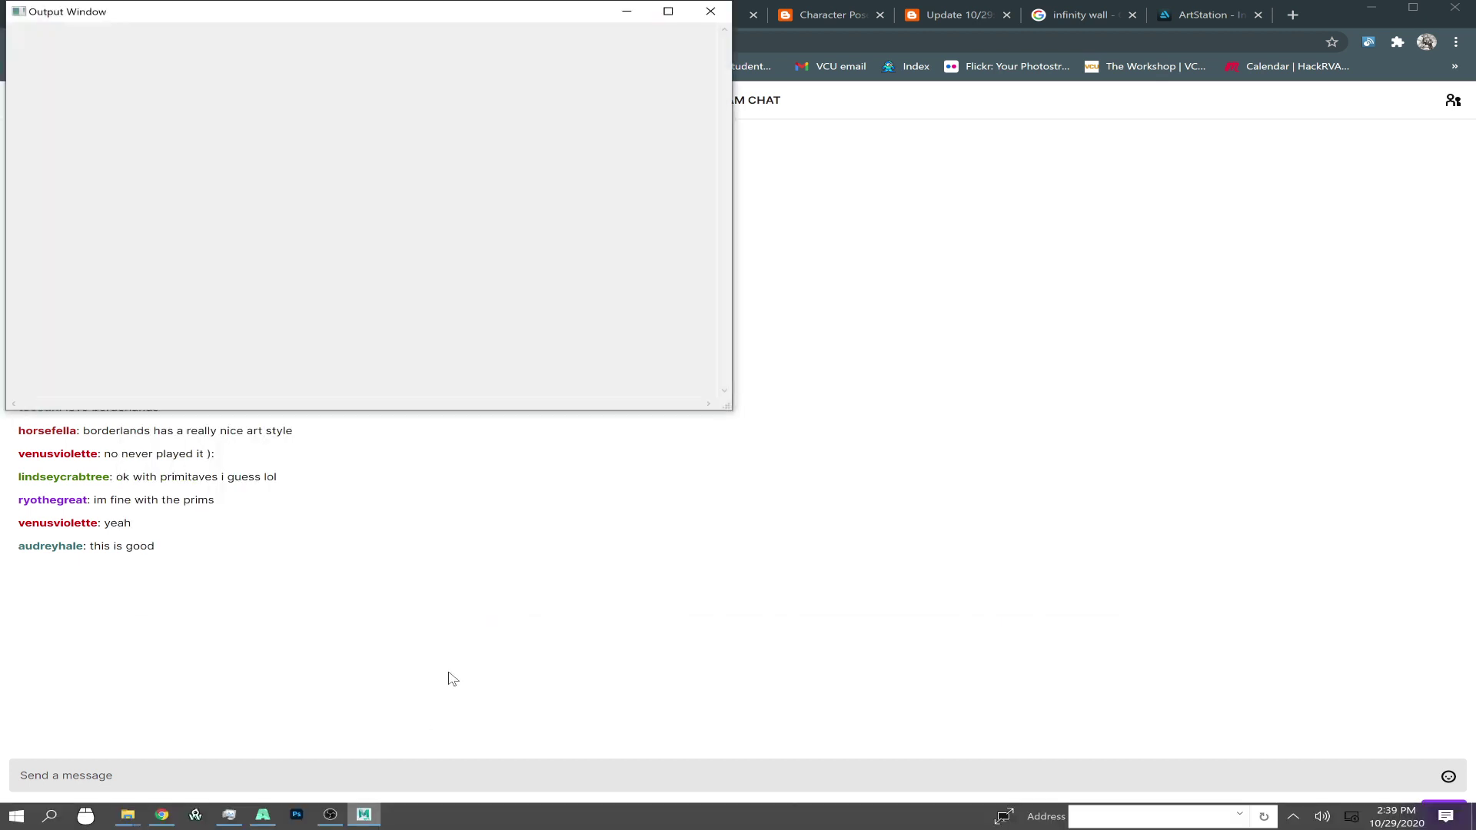
pyautogui.click(365, 818)
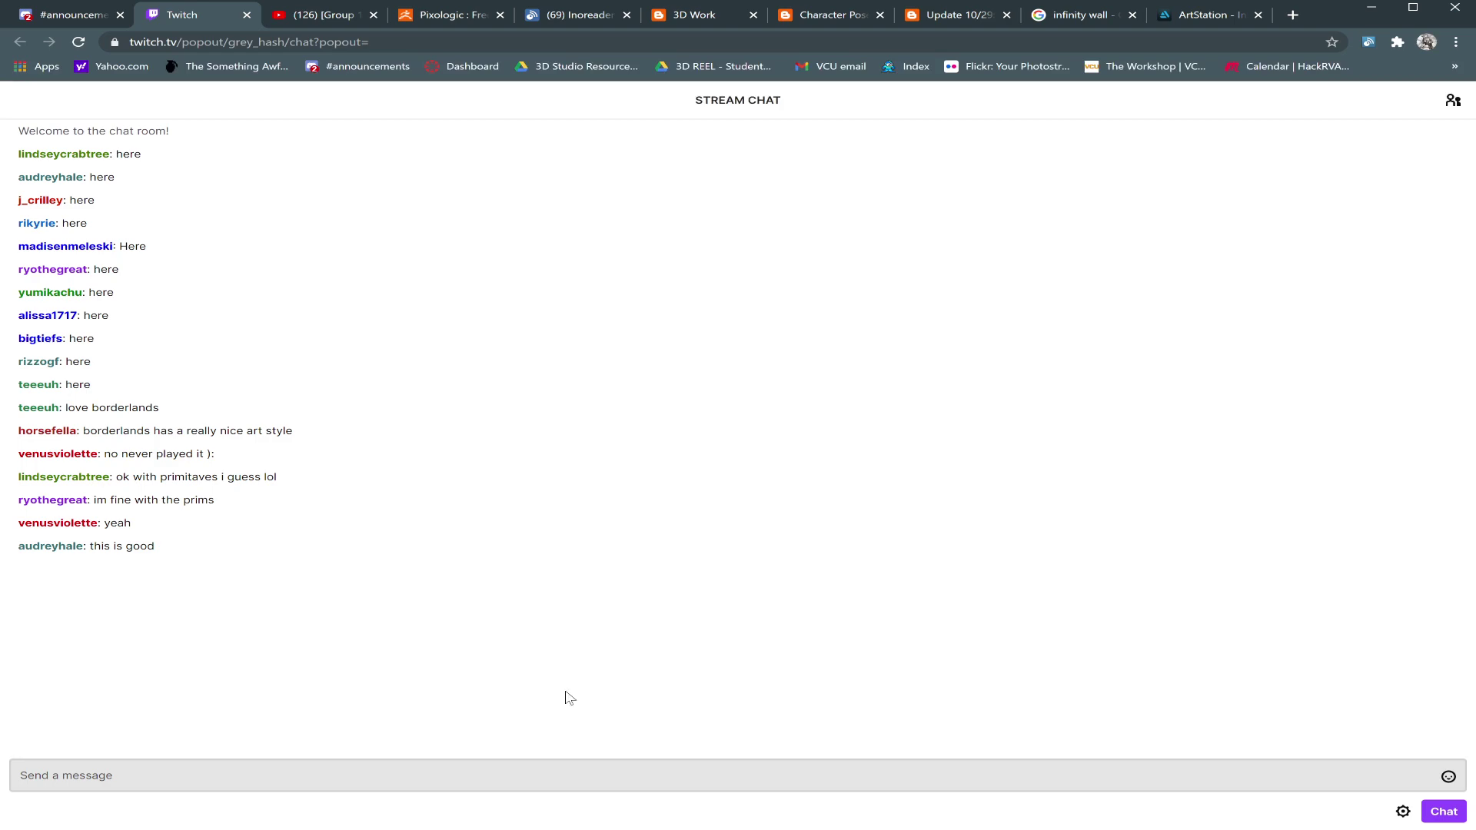
pyautogui.click(1376, 4)
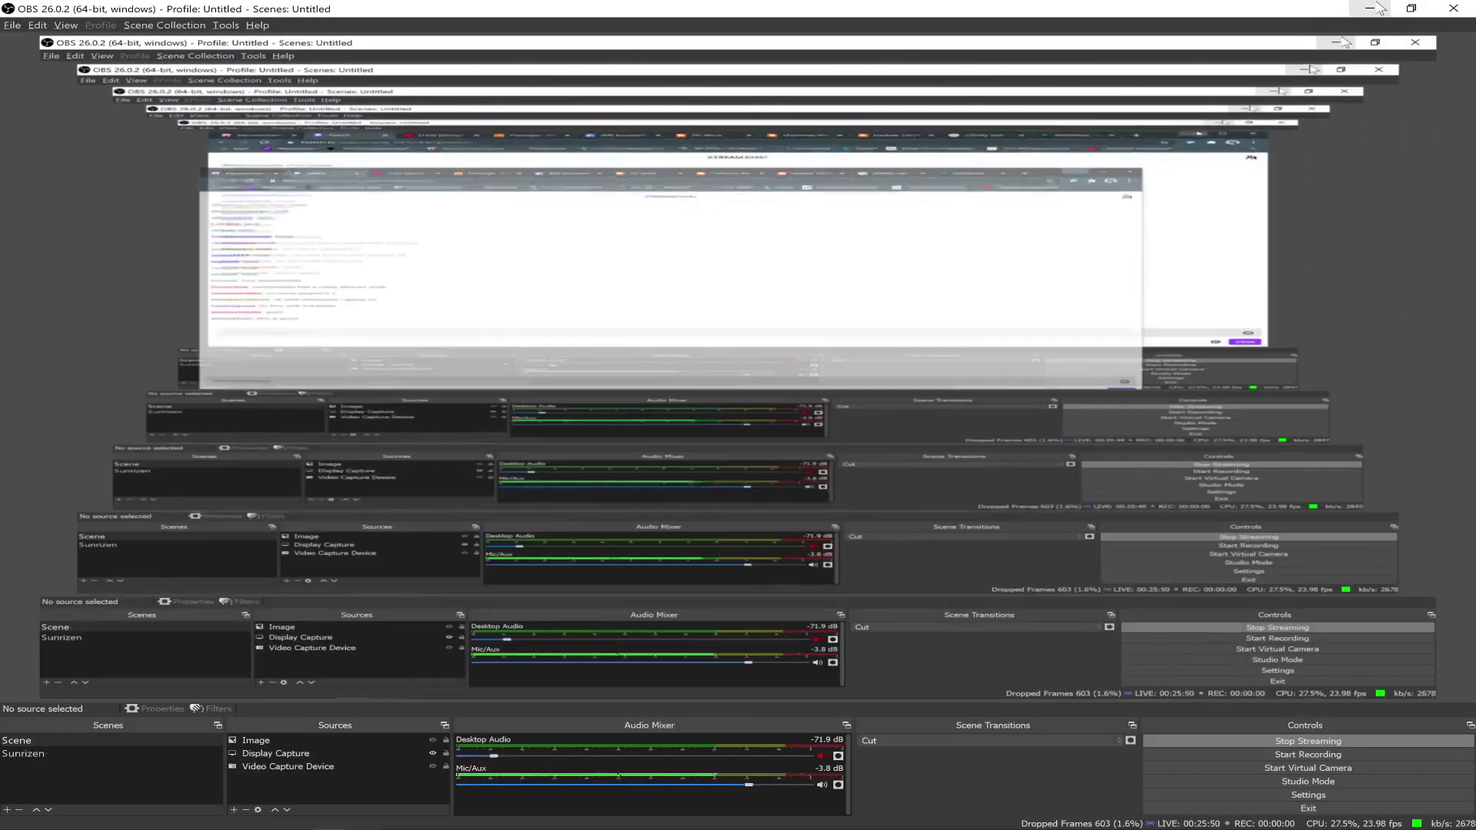
pyautogui.click(1376, 5)
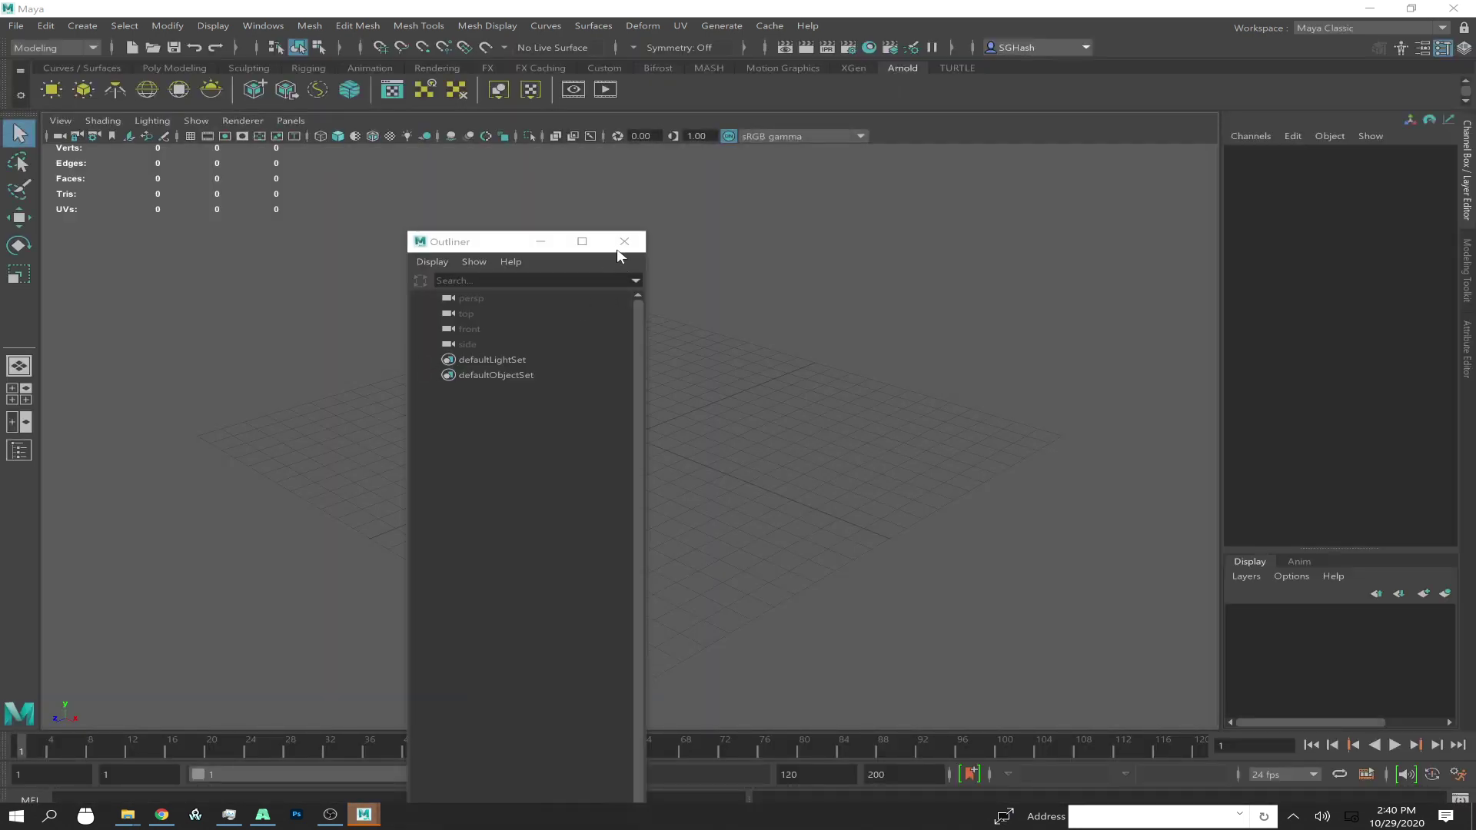
# Minimize the floating Outliner and create a polygon torus on the grid with a radius of about 5 and a section radius of about 14.7
pyautogui.click(540, 242)
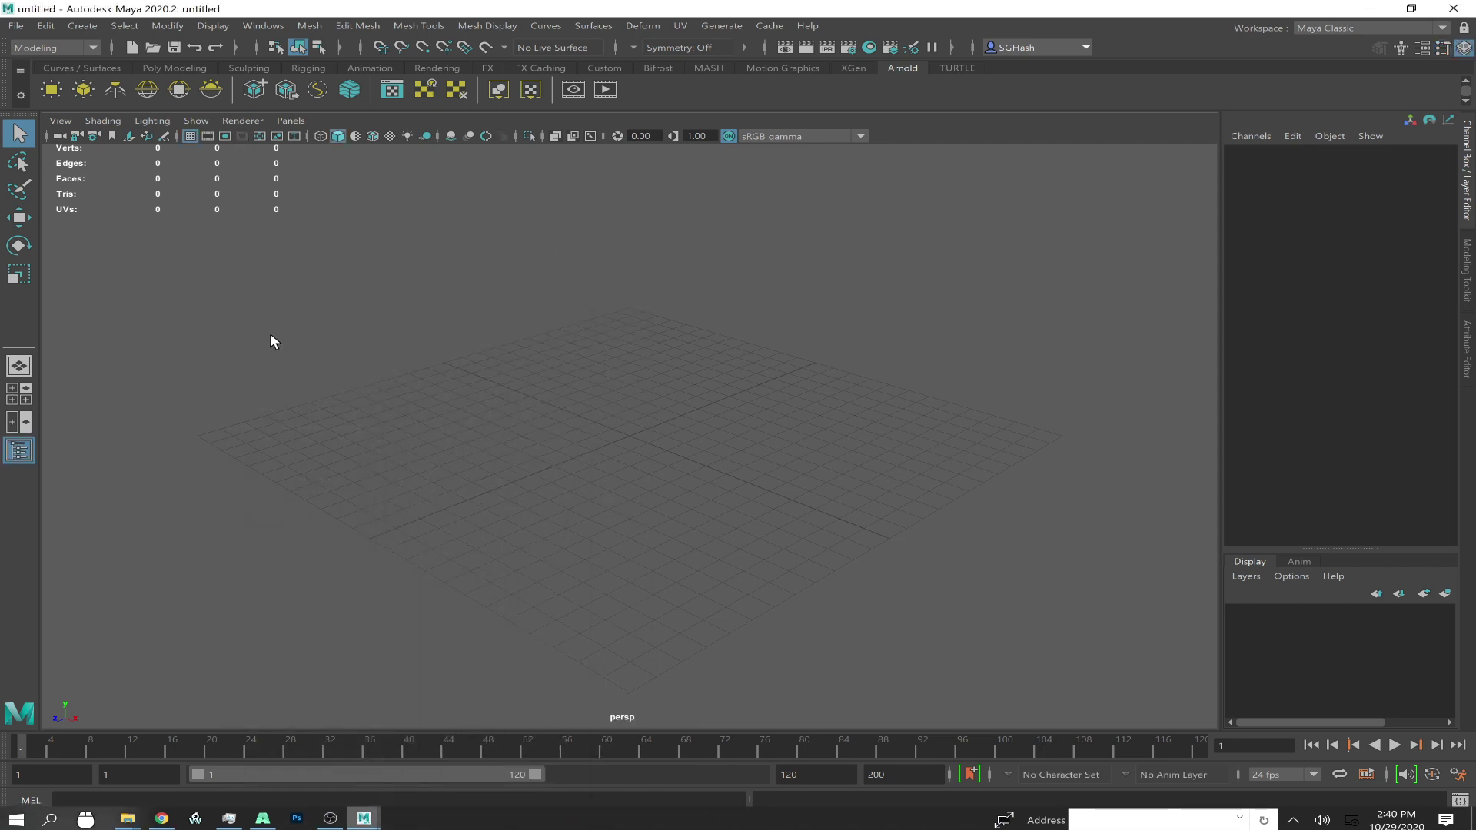
pyautogui.click(891, 288)
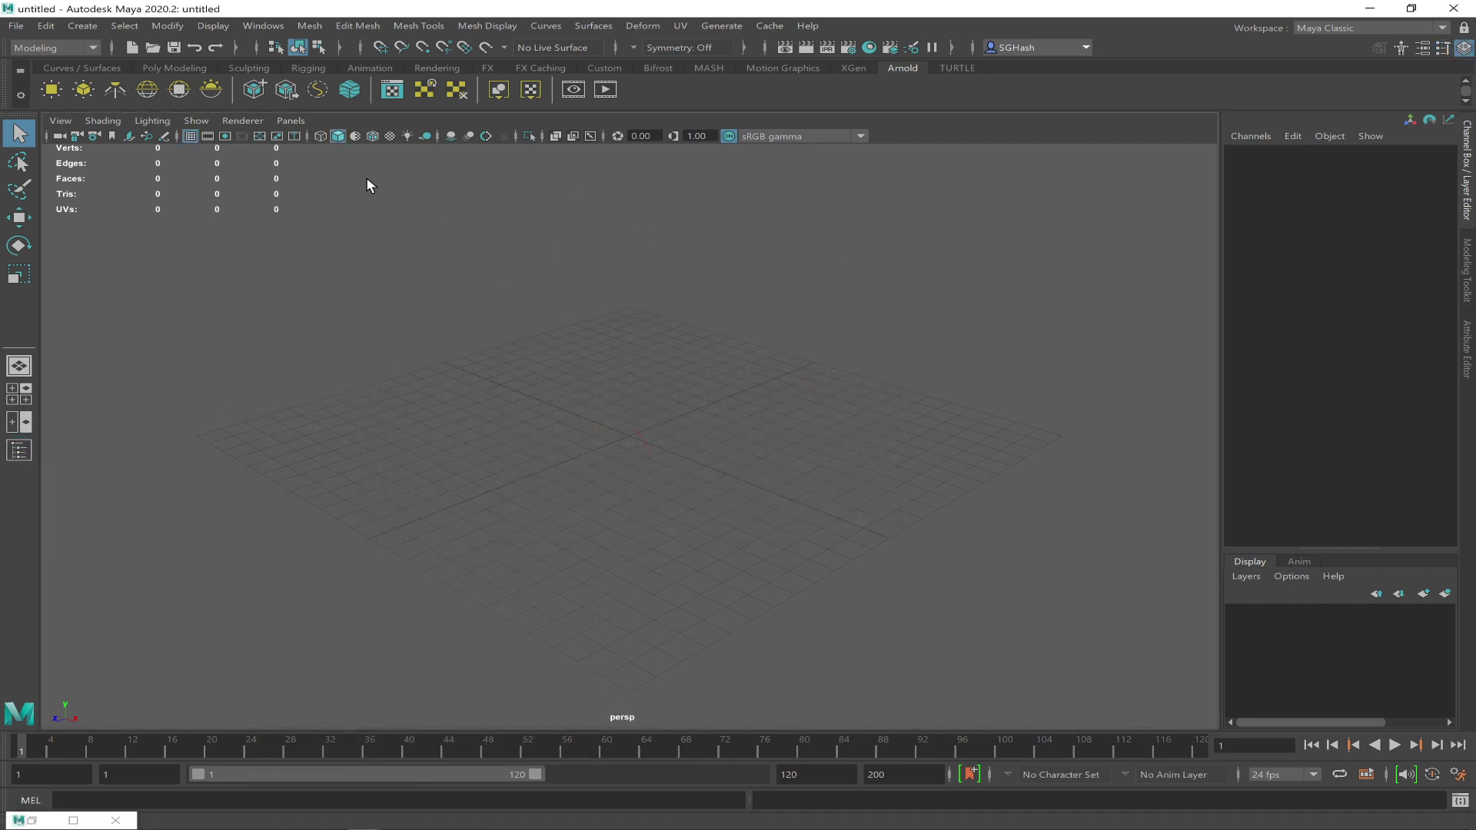
pyautogui.click(170, 70)
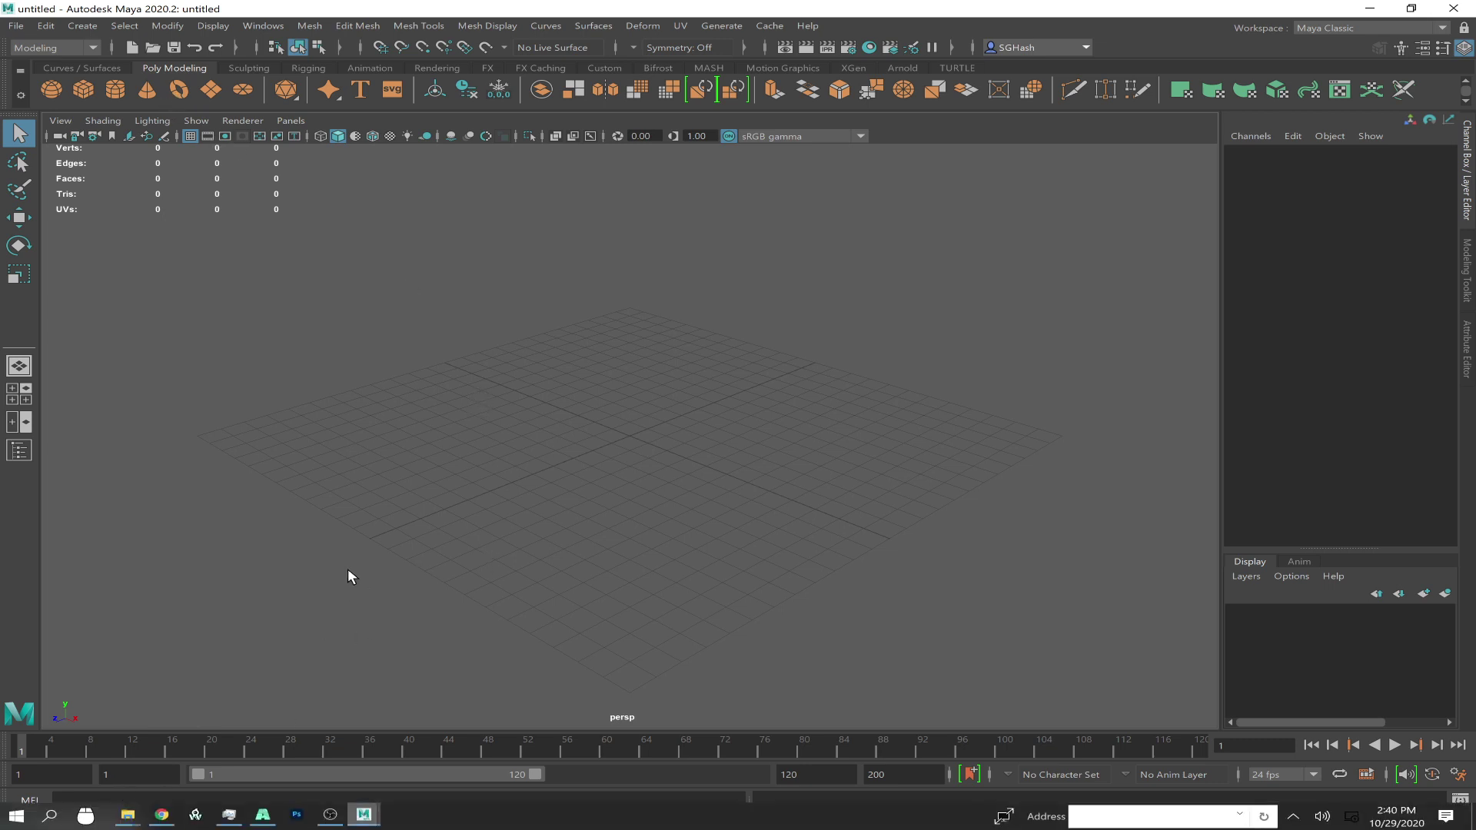
pyautogui.click(180, 90)
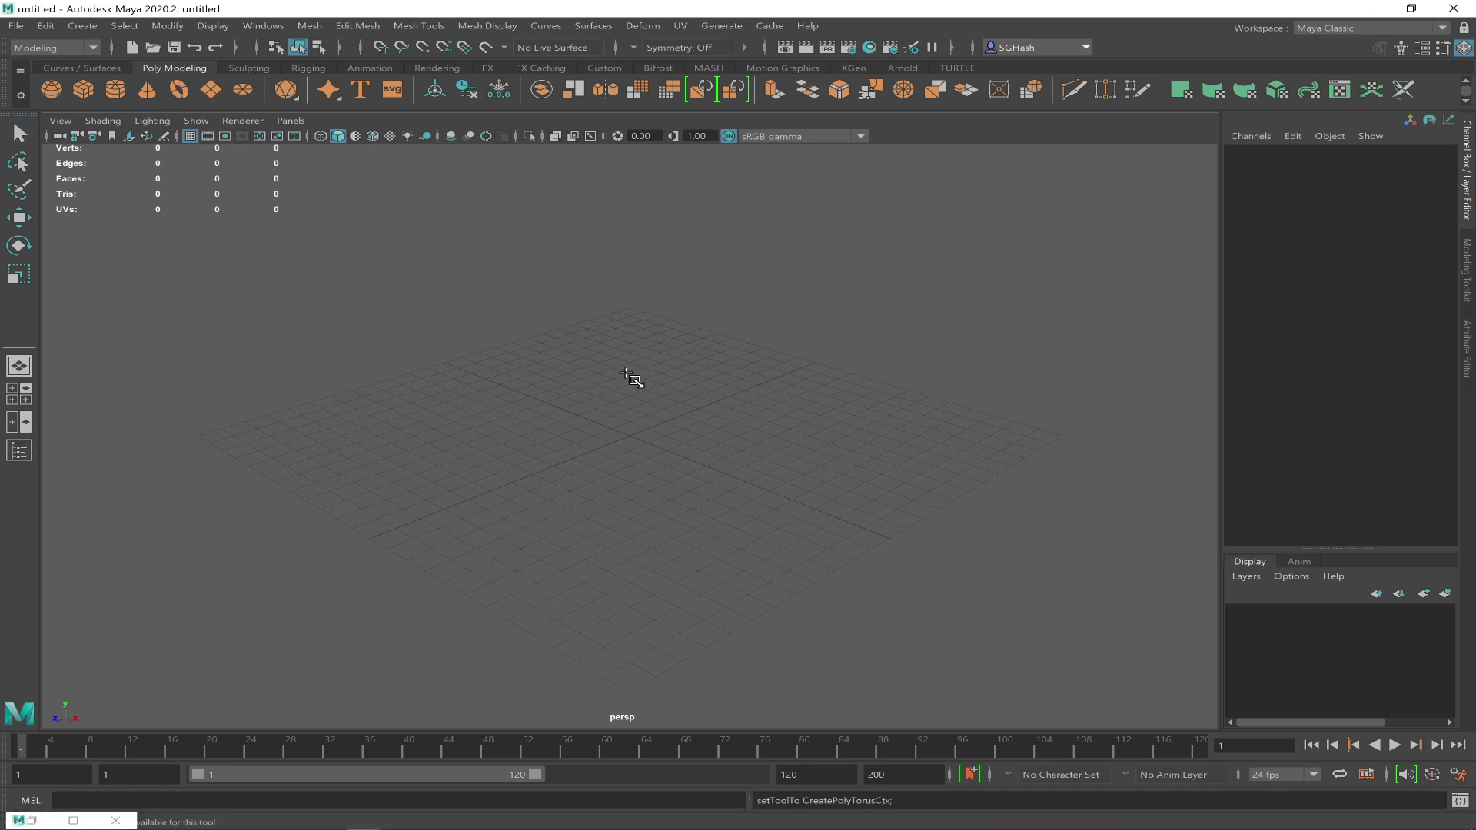
pyautogui.moveTo(563, 385); pyautogui.dragTo(582, 427)
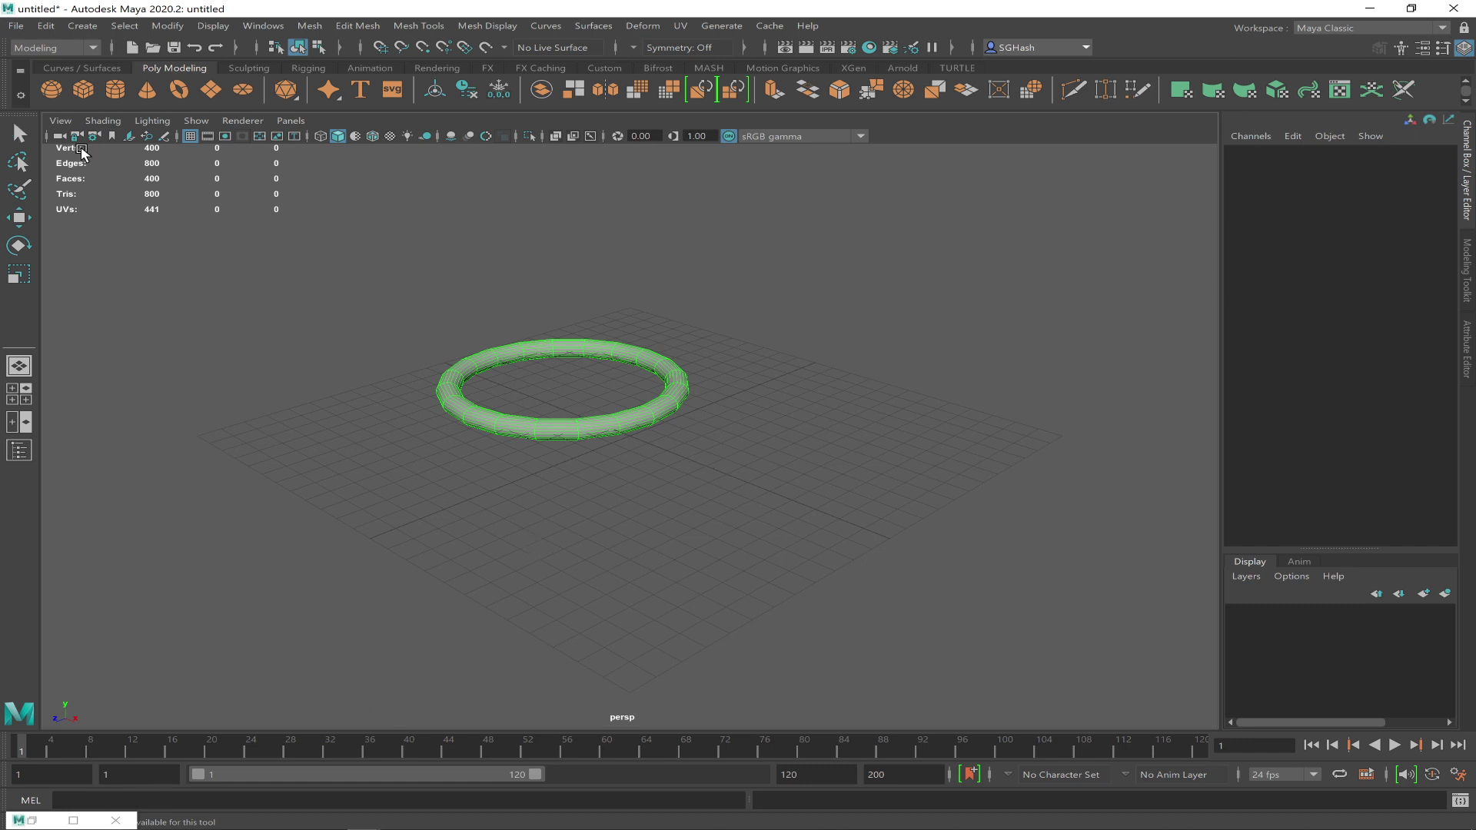
pyautogui.click(413, 443)
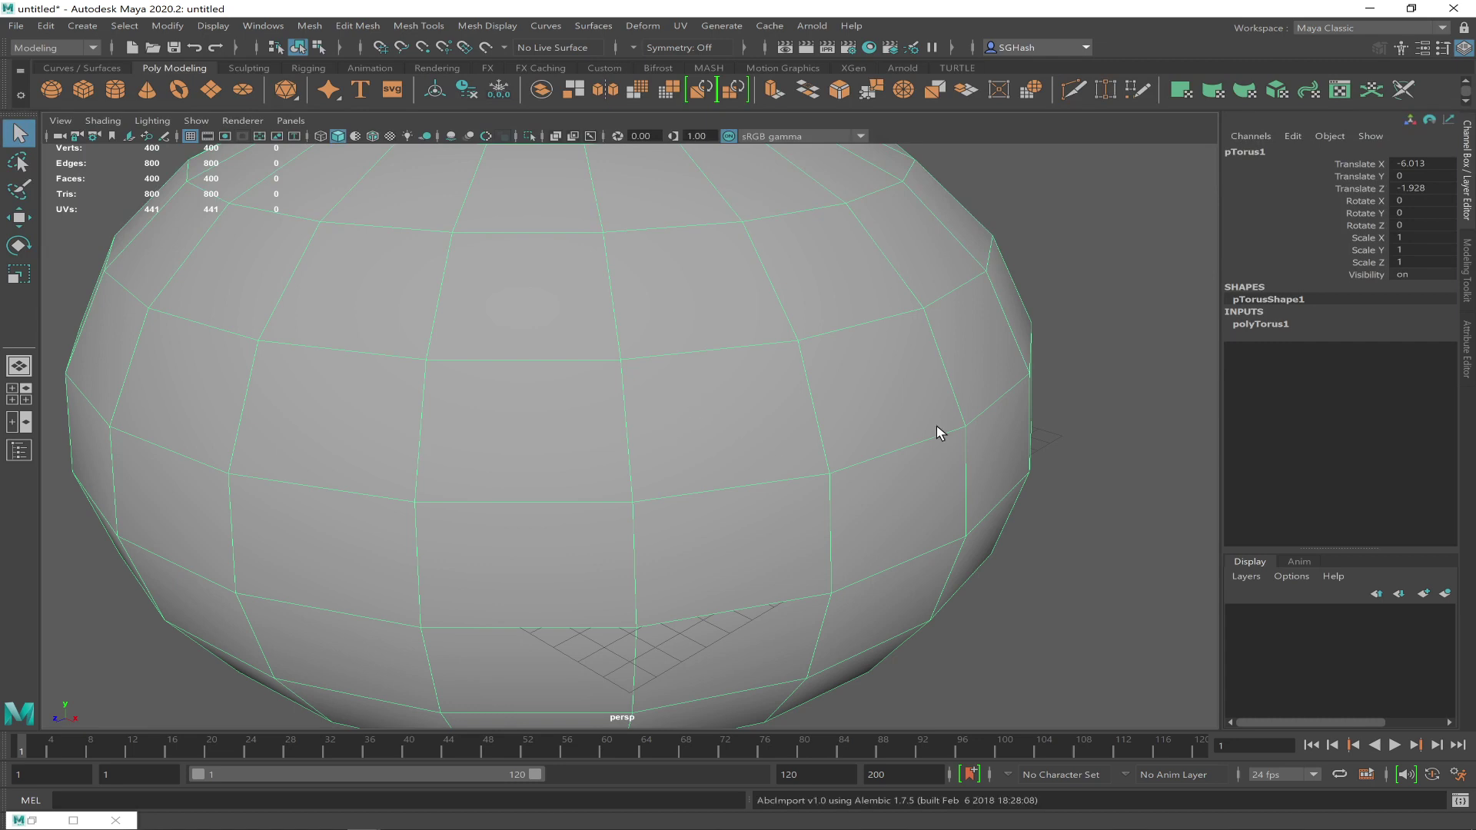
# Set the torus's section radius to 3 in its polyTorus1 creation inputs
pyautogui.click(1263, 323)
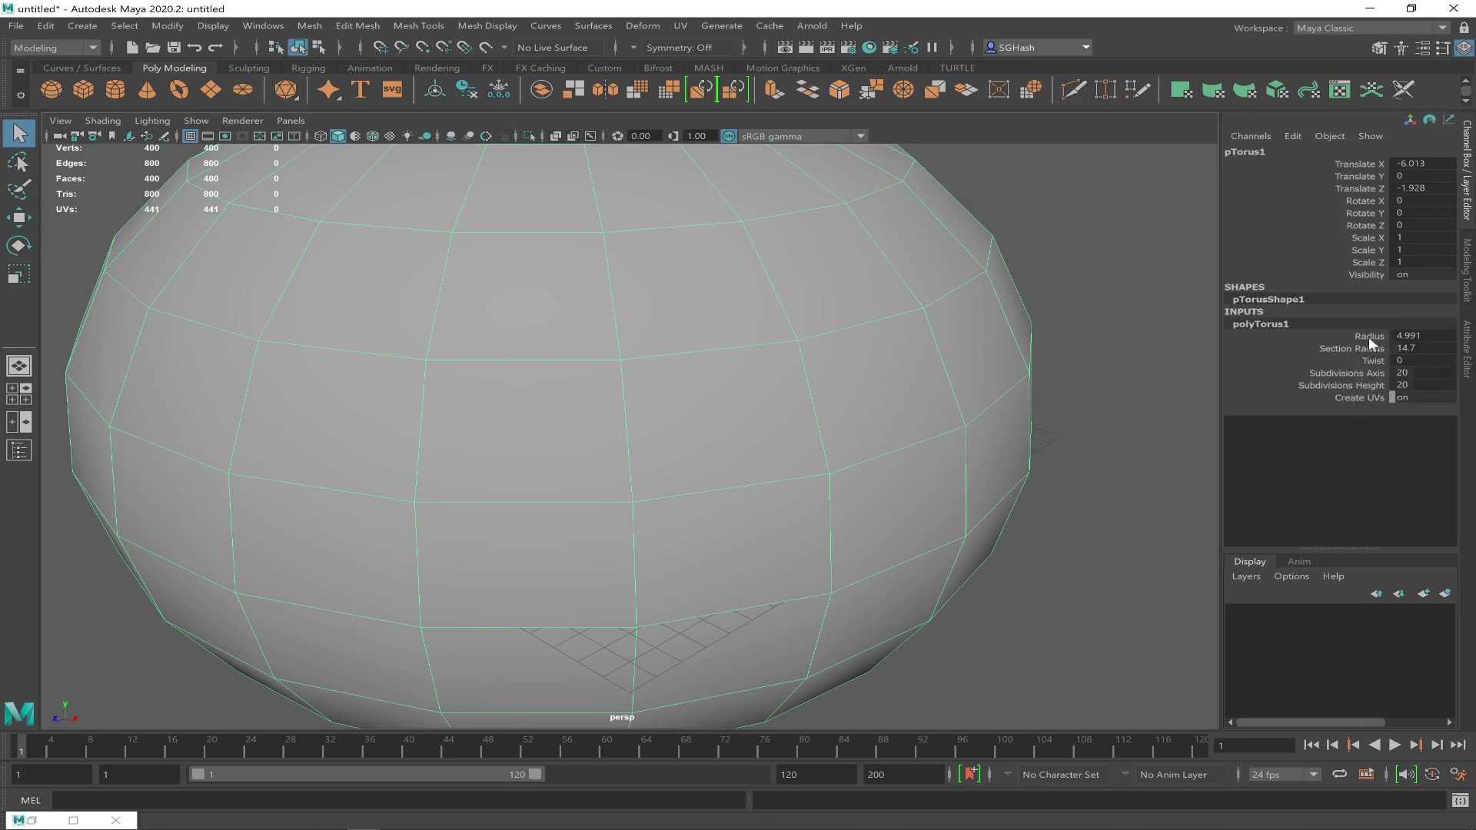
pyautogui.click(1429, 329)
pyautogui.click(1429, 336)
pyautogui.press('Tab')
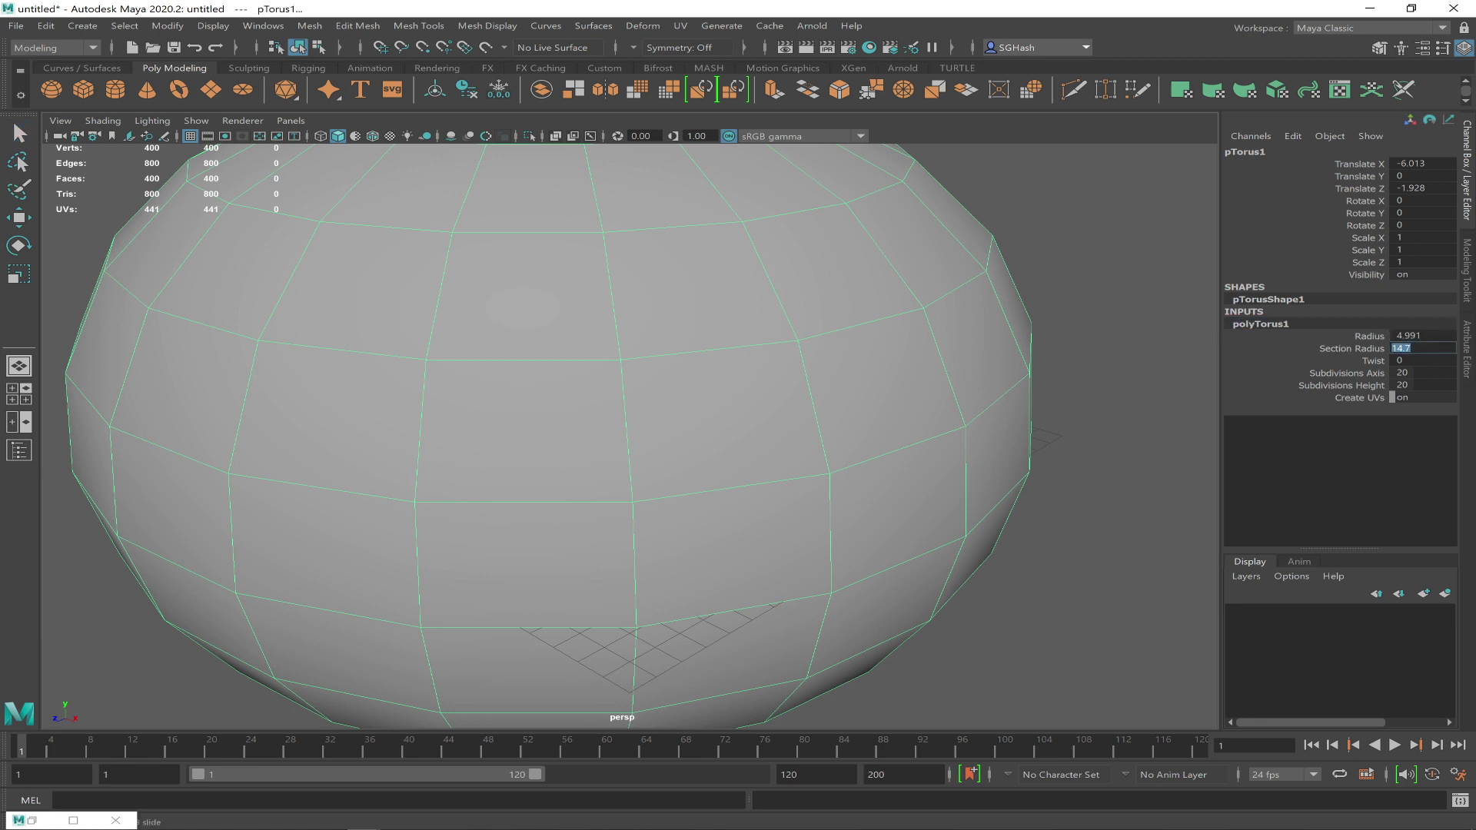
pyautogui.write('3')
pyautogui.press('Return')
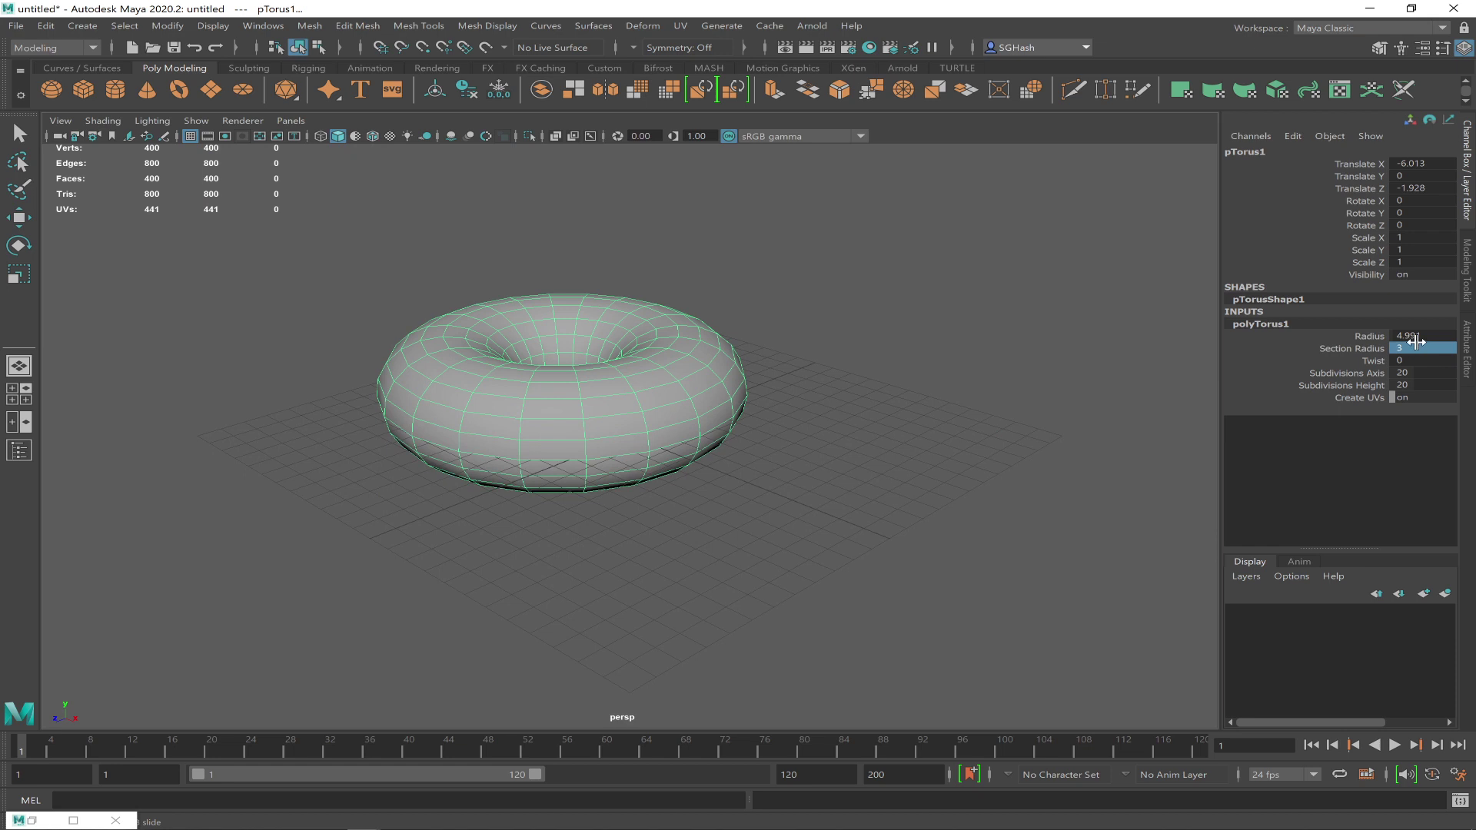
# Set the torus's radius to 2
pyautogui.doubleClick(1426, 339)
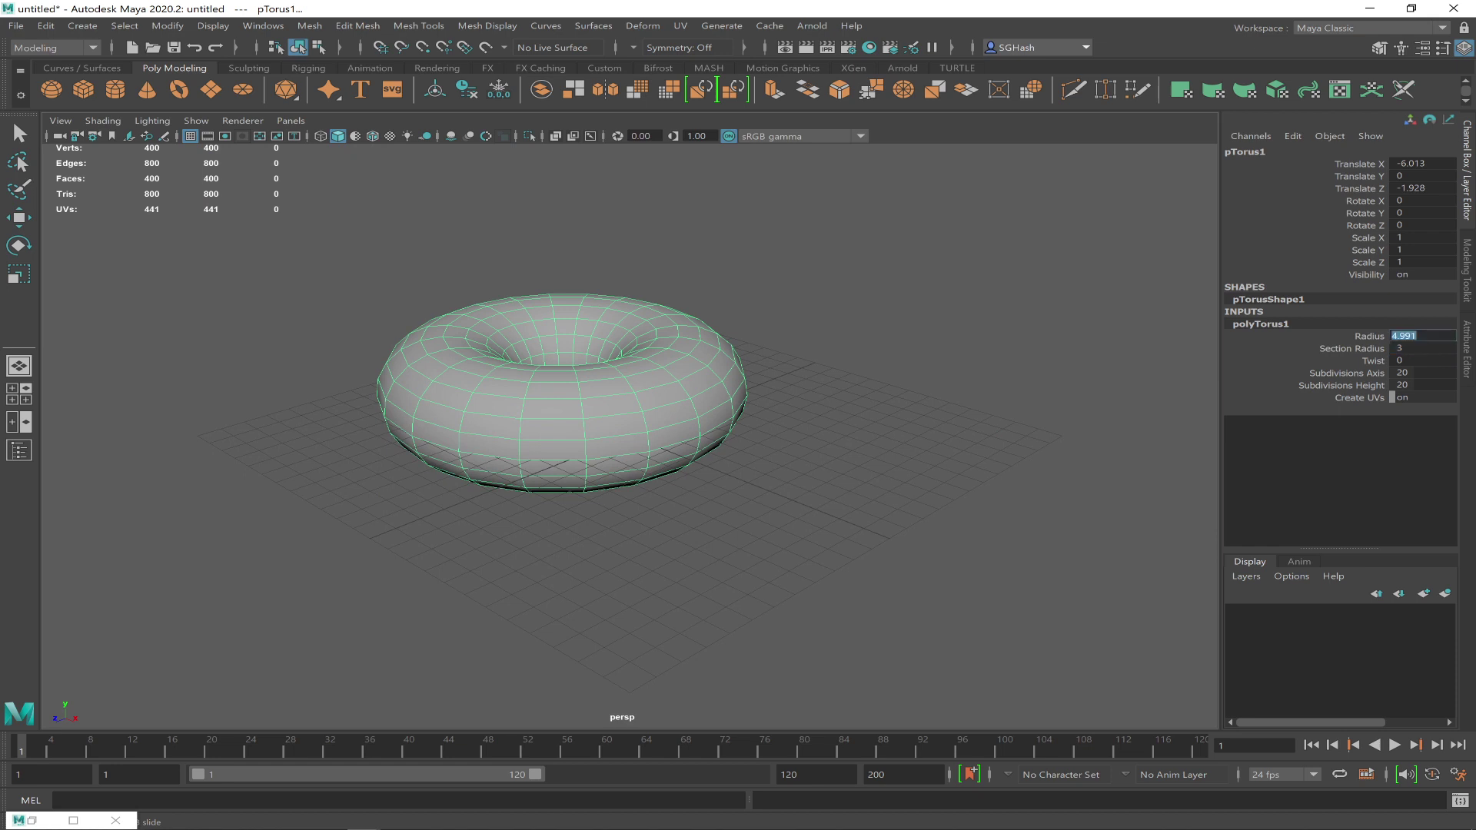
pyautogui.write('2')
pyautogui.press('Return')
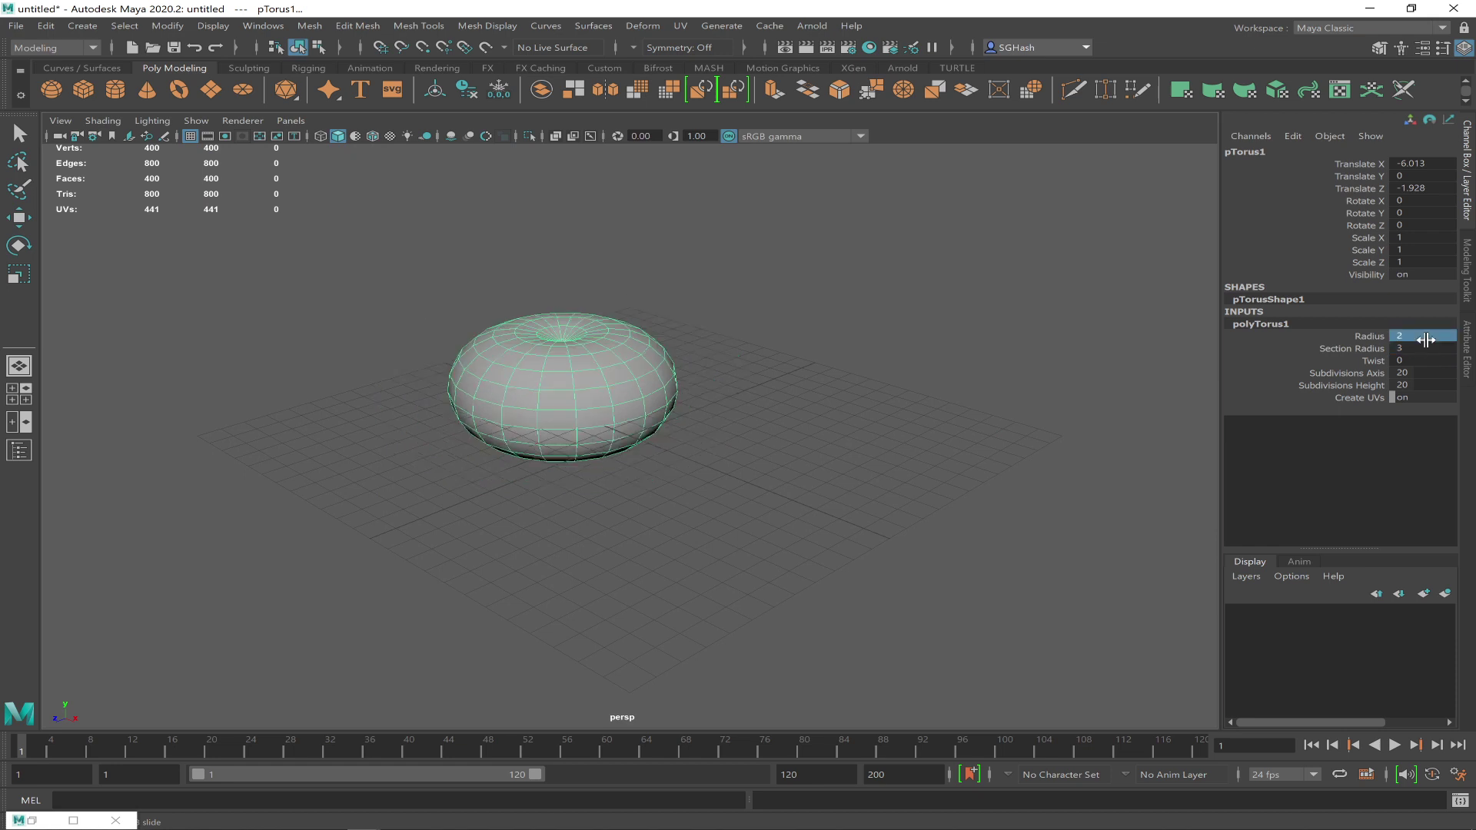
# Enlarge the torus's radius to 13
pyautogui.doubleClick(1426, 340)
pyautogui.click(1381, 334)
pyautogui.moveTo(1421, 336)
pyautogui.mouseDown(button='middle')
pyautogui.moveTo(1456, 336)
pyautogui.moveTo(1428, 336)
pyautogui.mouseUp(button='middle')
pyautogui.moveTo(920, 432); pyautogui.dragTo(982, 432, button='middle')
pyautogui.moveTo(935, 510)
pyautogui.keyDown('alt'); pyautogui.mouseDown()
pyautogui.moveTo(892, 510)
pyautogui.moveTo(910, 511)
pyautogui.mouseUp(); pyautogui.keyUp('alt')
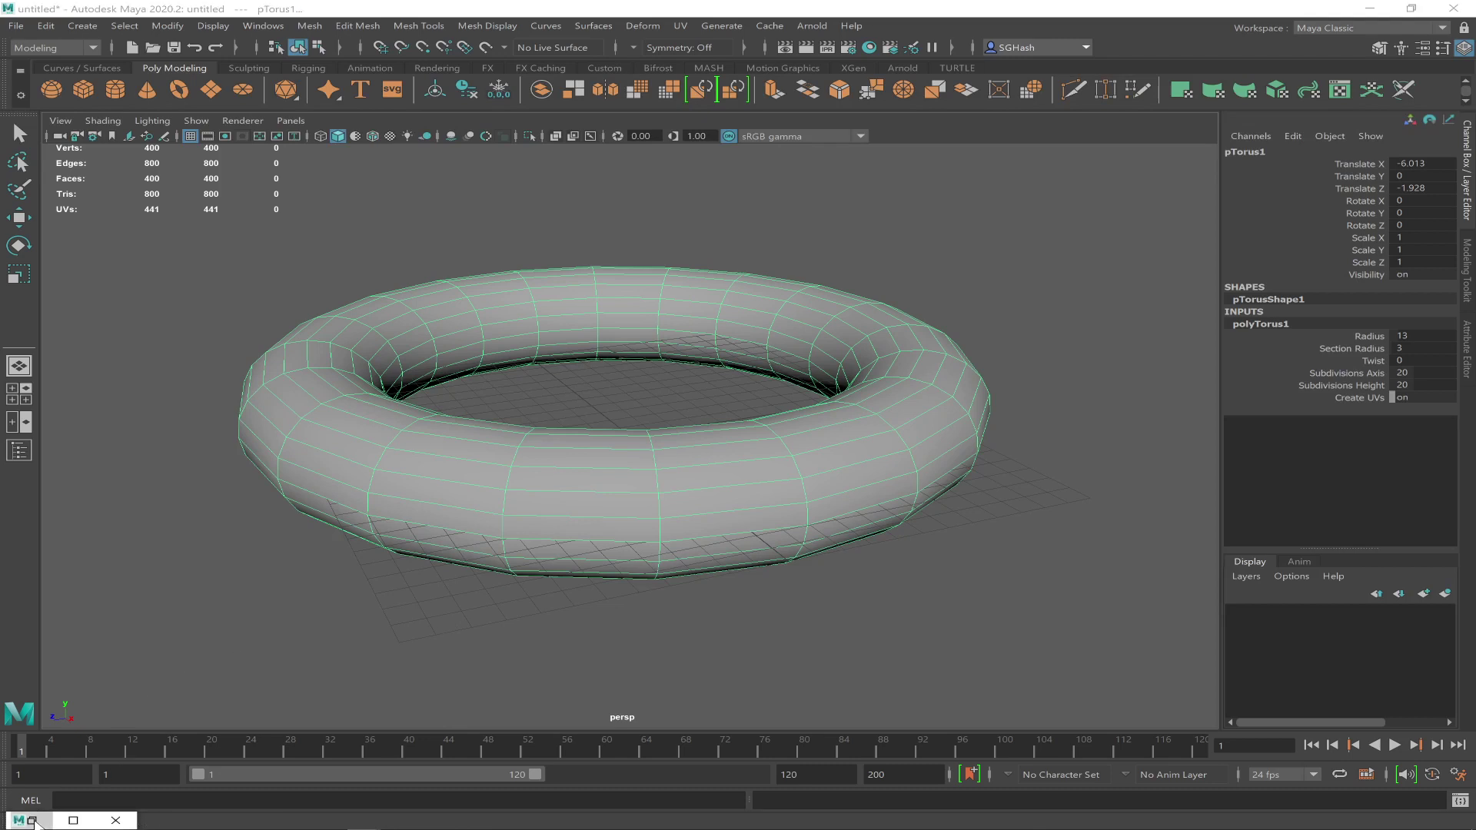
# Close the Outliner and float the Rendering set's Toon menu over the viewport's lower corner
pyautogui.click(19, 451)
pyautogui.click(624, 241)
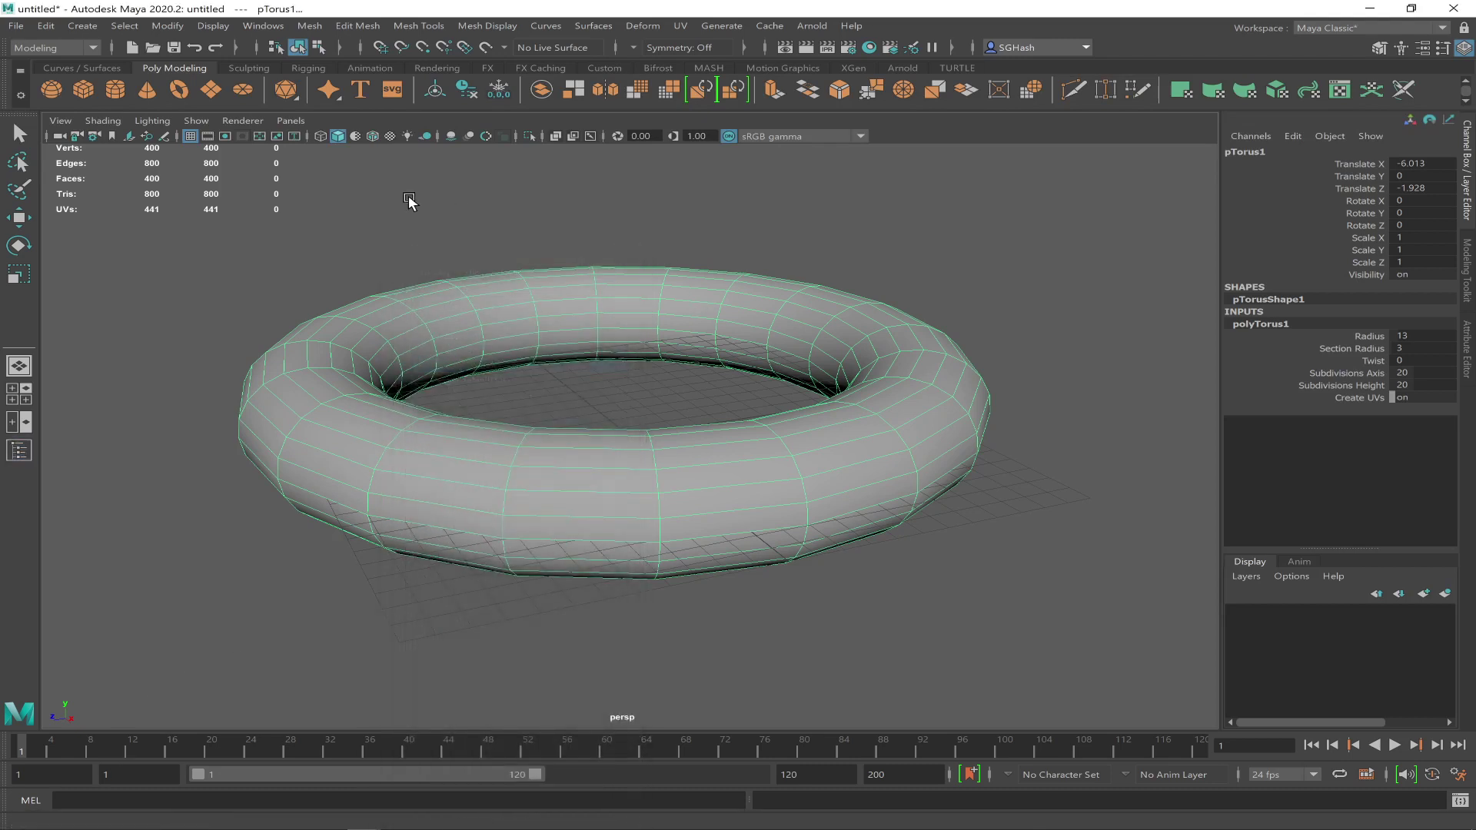
pyautogui.click(60, 47)
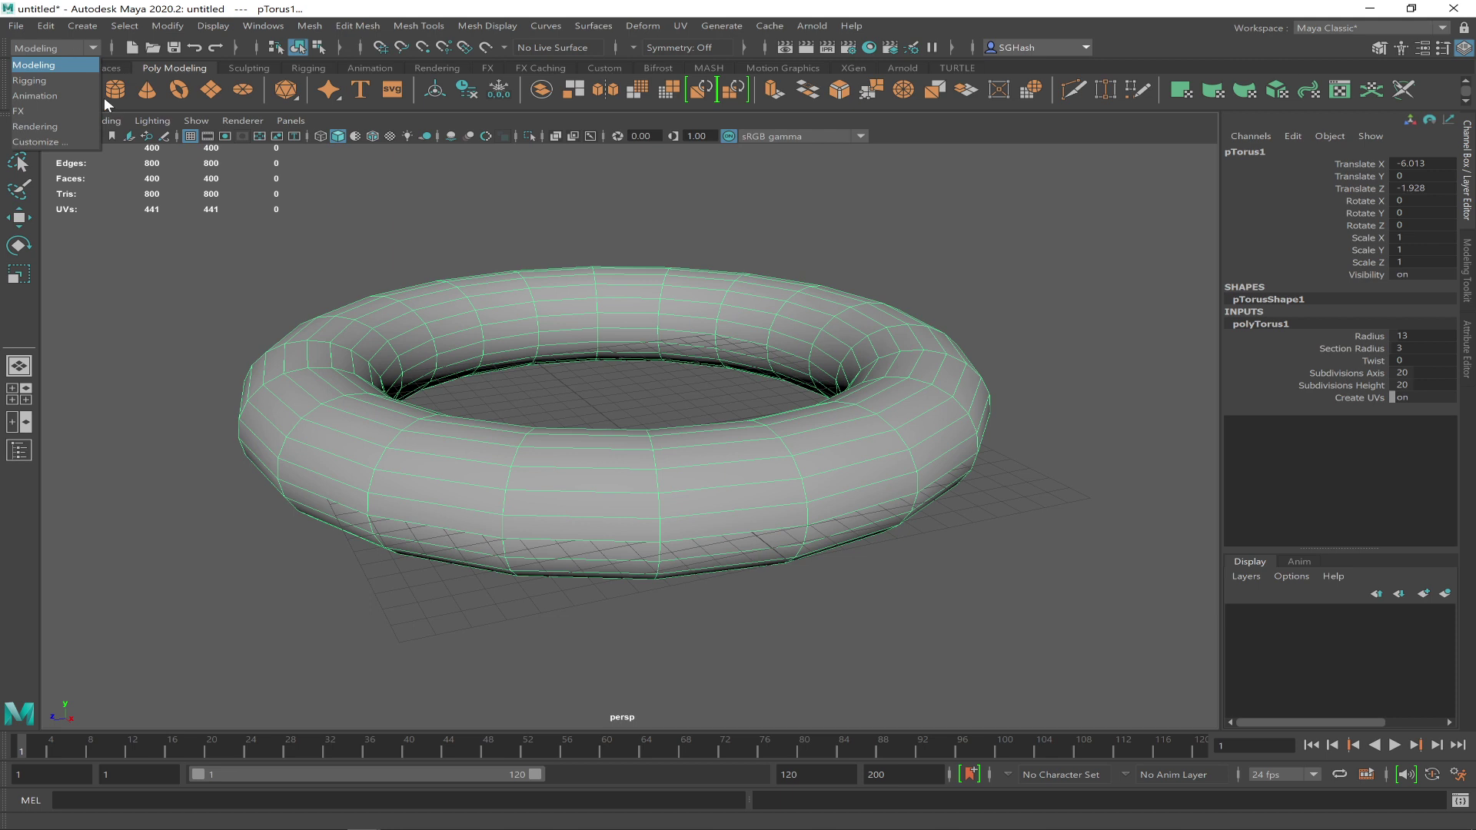
pyautogui.click(58, 119)
pyautogui.click(498, 26)
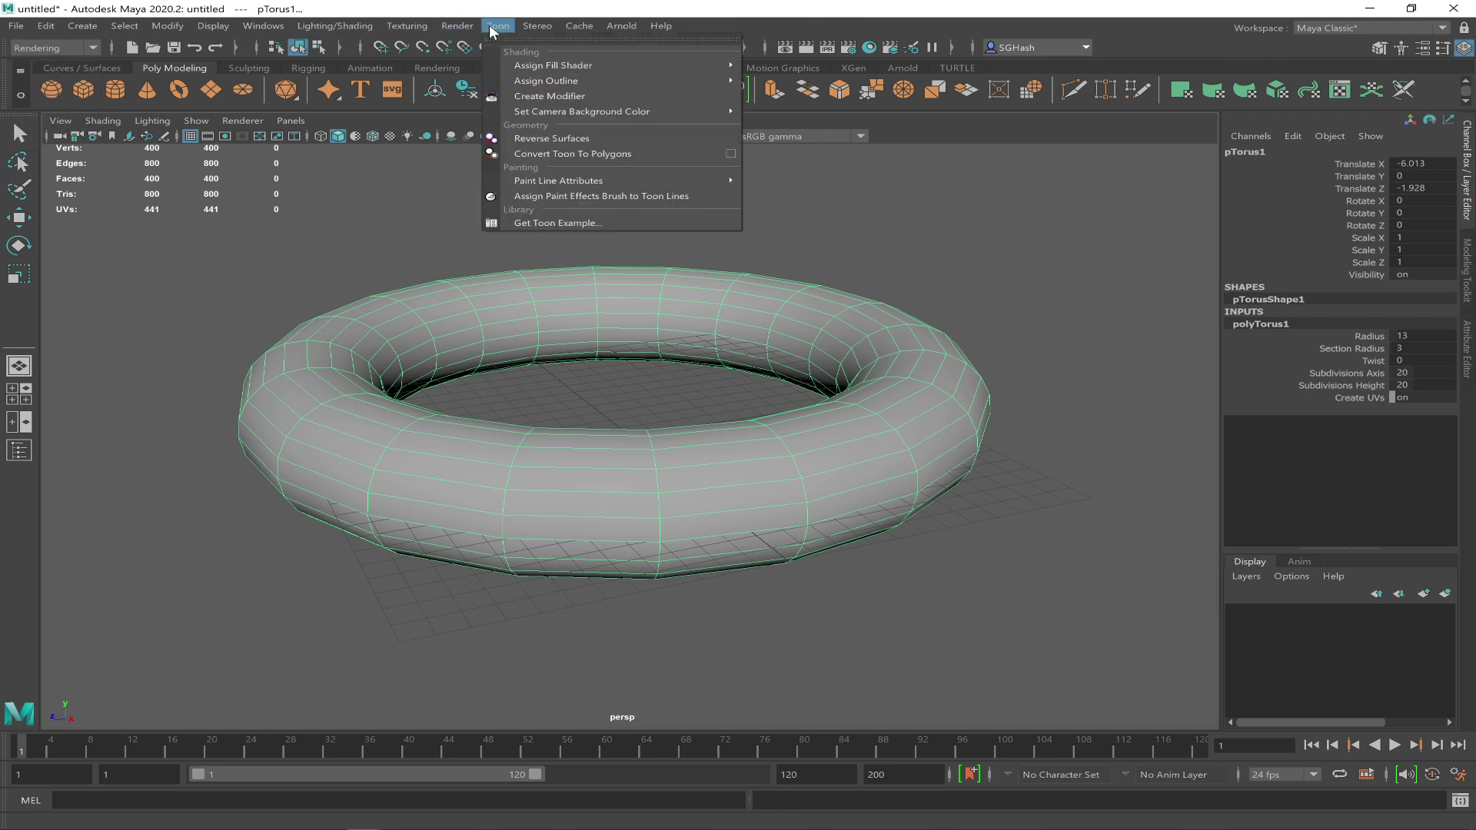
pyautogui.click(721, 244)
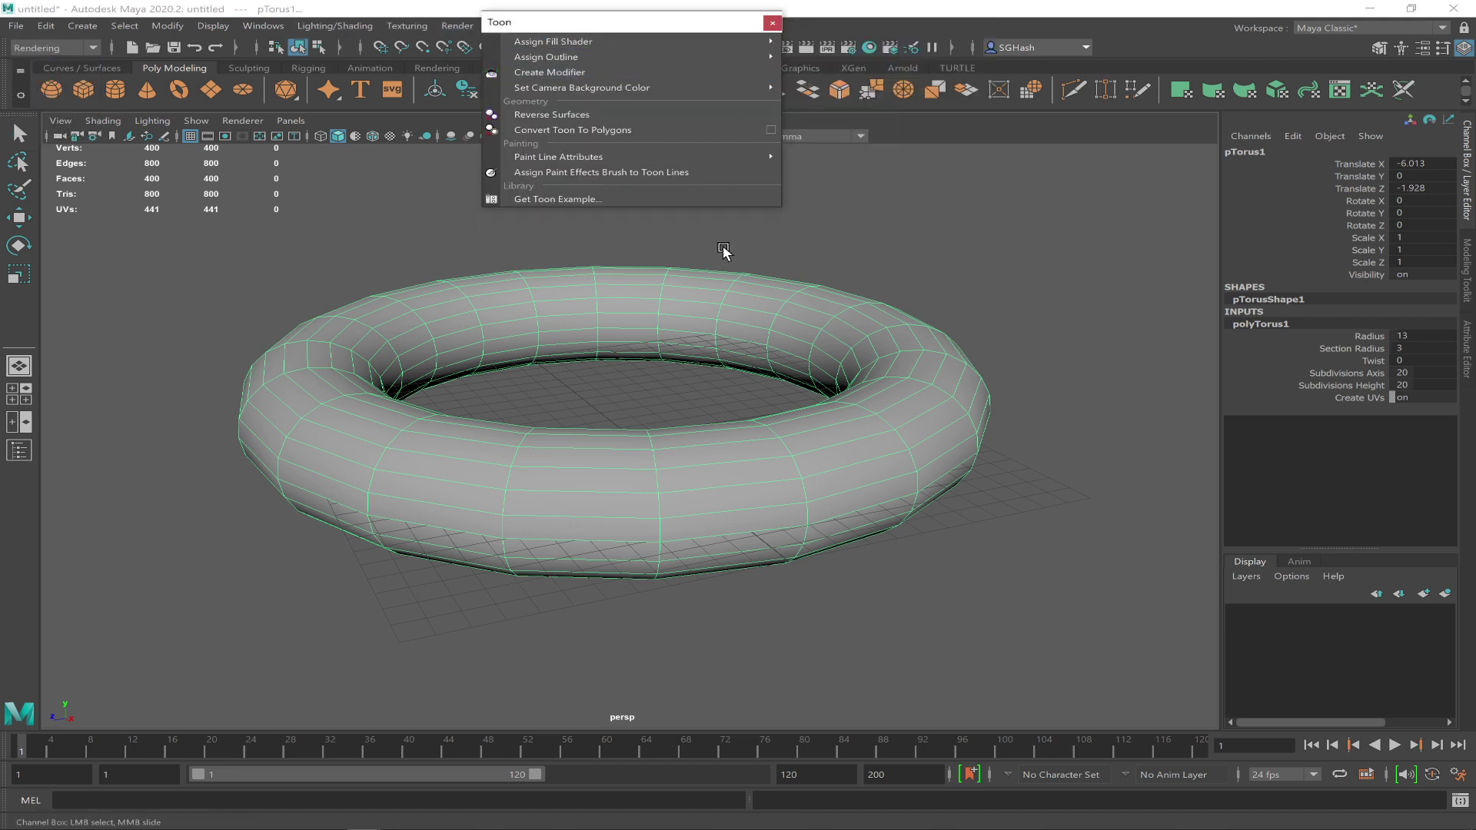
pyautogui.moveTo(606, 17); pyautogui.dragTo(933, 428)
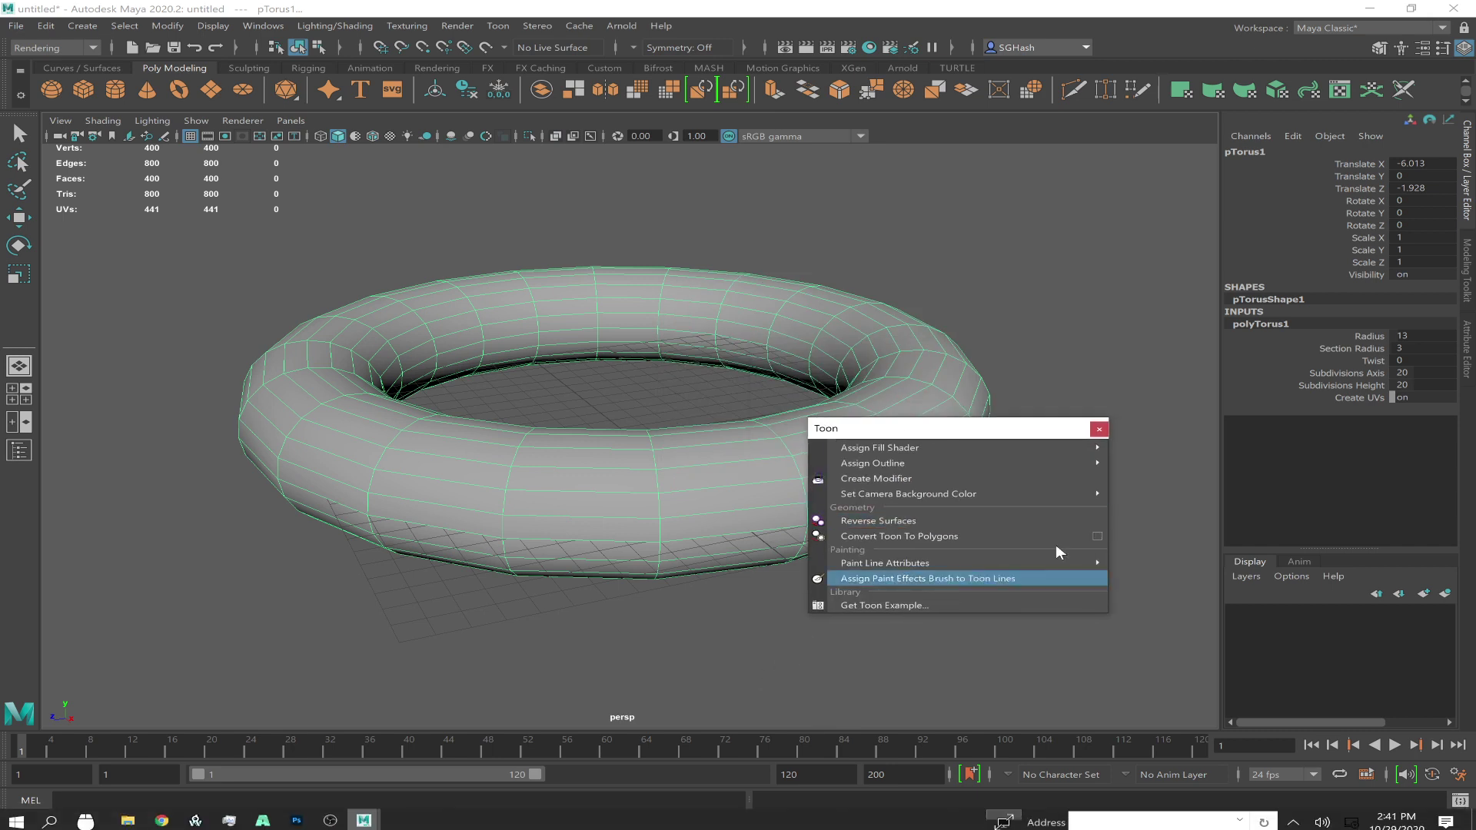
pyautogui.moveTo(1009, 428); pyautogui.dragTo(1044, 489)
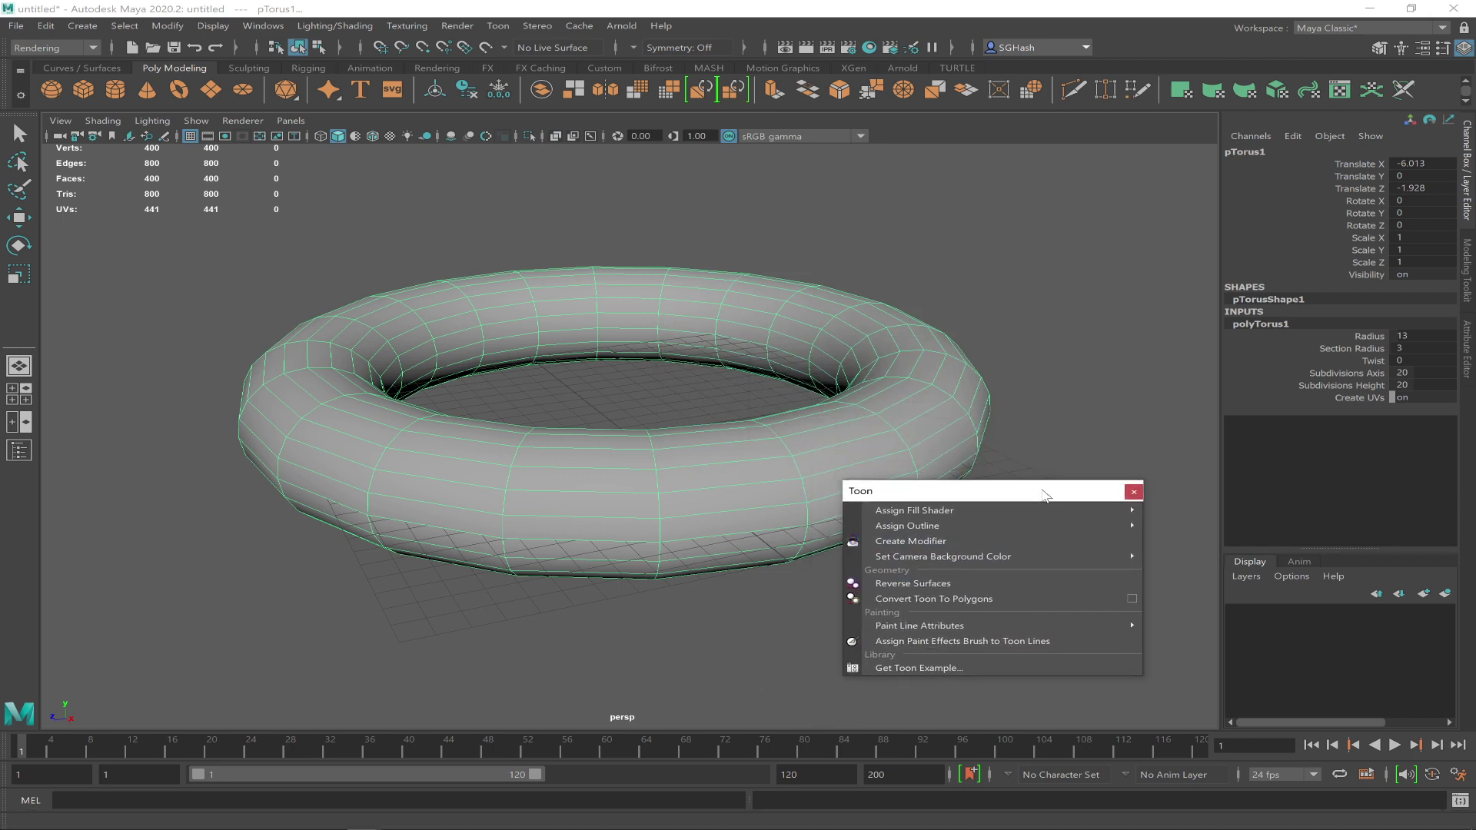
# Assign the Circle Highlight toon fill shader to the torus and display it in smooth mesh preview
pyautogui.moveTo(937, 512)
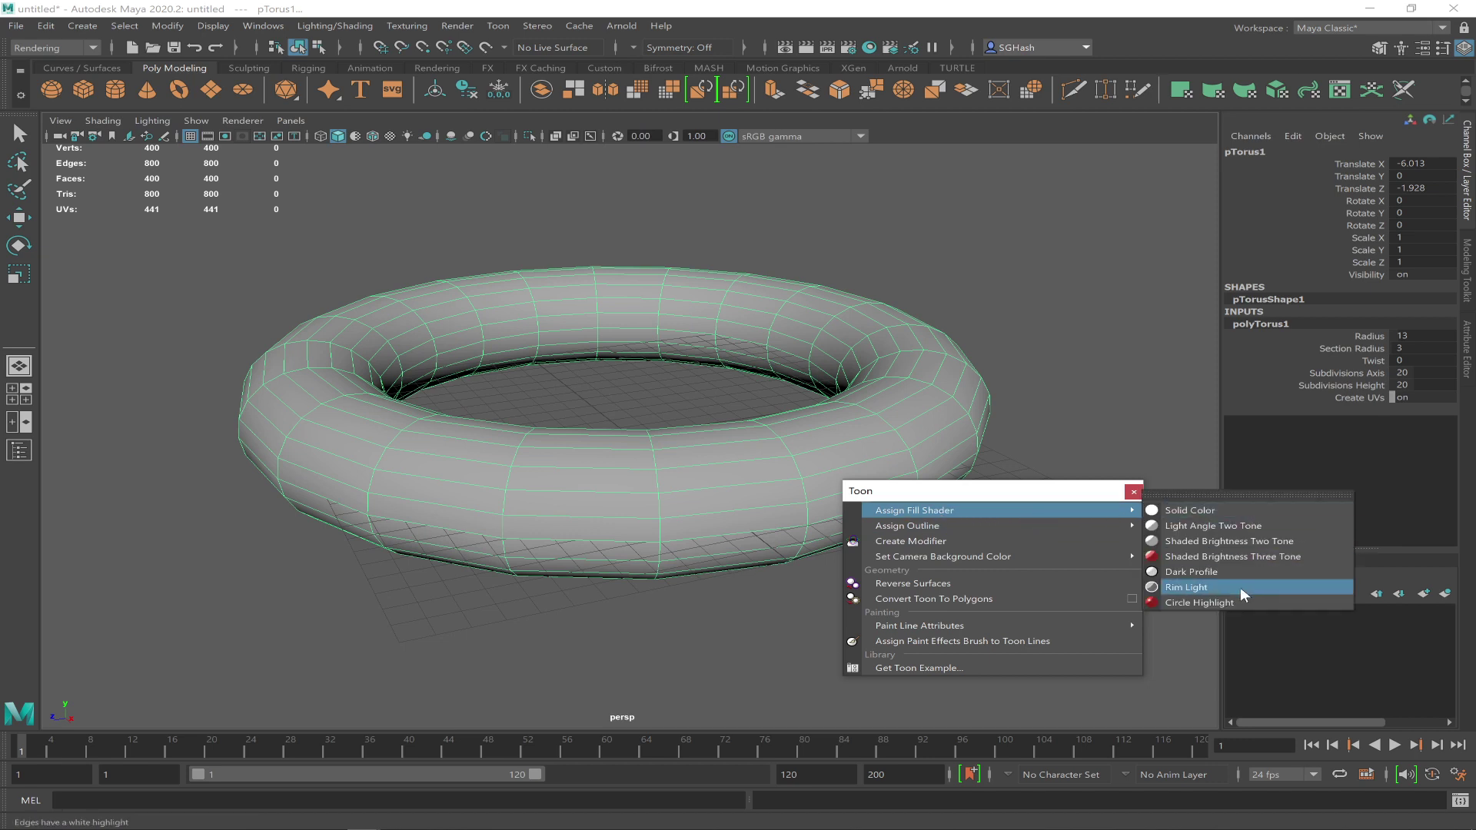
pyautogui.click(1186, 602)
pyautogui.moveTo(689, 455)
pyautogui.keyDown('alt'); pyautogui.mouseDown()
pyautogui.moveTo(659, 484)
pyautogui.moveTo(714, 453)
pyautogui.moveTo(695, 481)
pyautogui.moveTo(676, 448)
pyautogui.moveTo(669, 464)
pyautogui.moveTo(591, 458)
pyautogui.moveTo(713, 466)
pyautogui.mouseUp(); pyautogui.keyUp('alt')
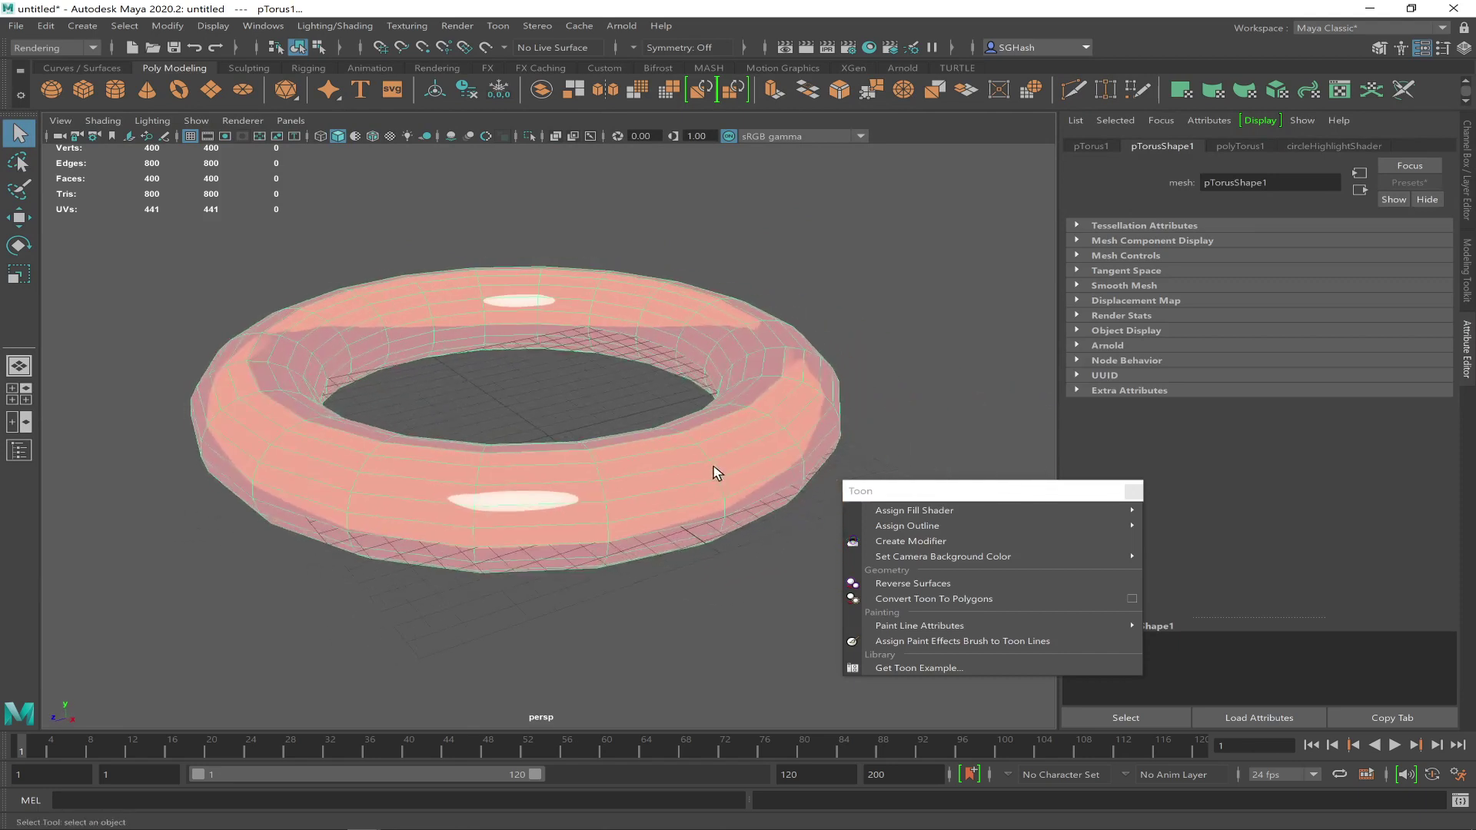
pyautogui.keyDown('alt'); pyautogui.moveTo(655, 418); pyautogui.dragTo(554, 448); pyautogui.keyUp('alt')
pyautogui.press('3')
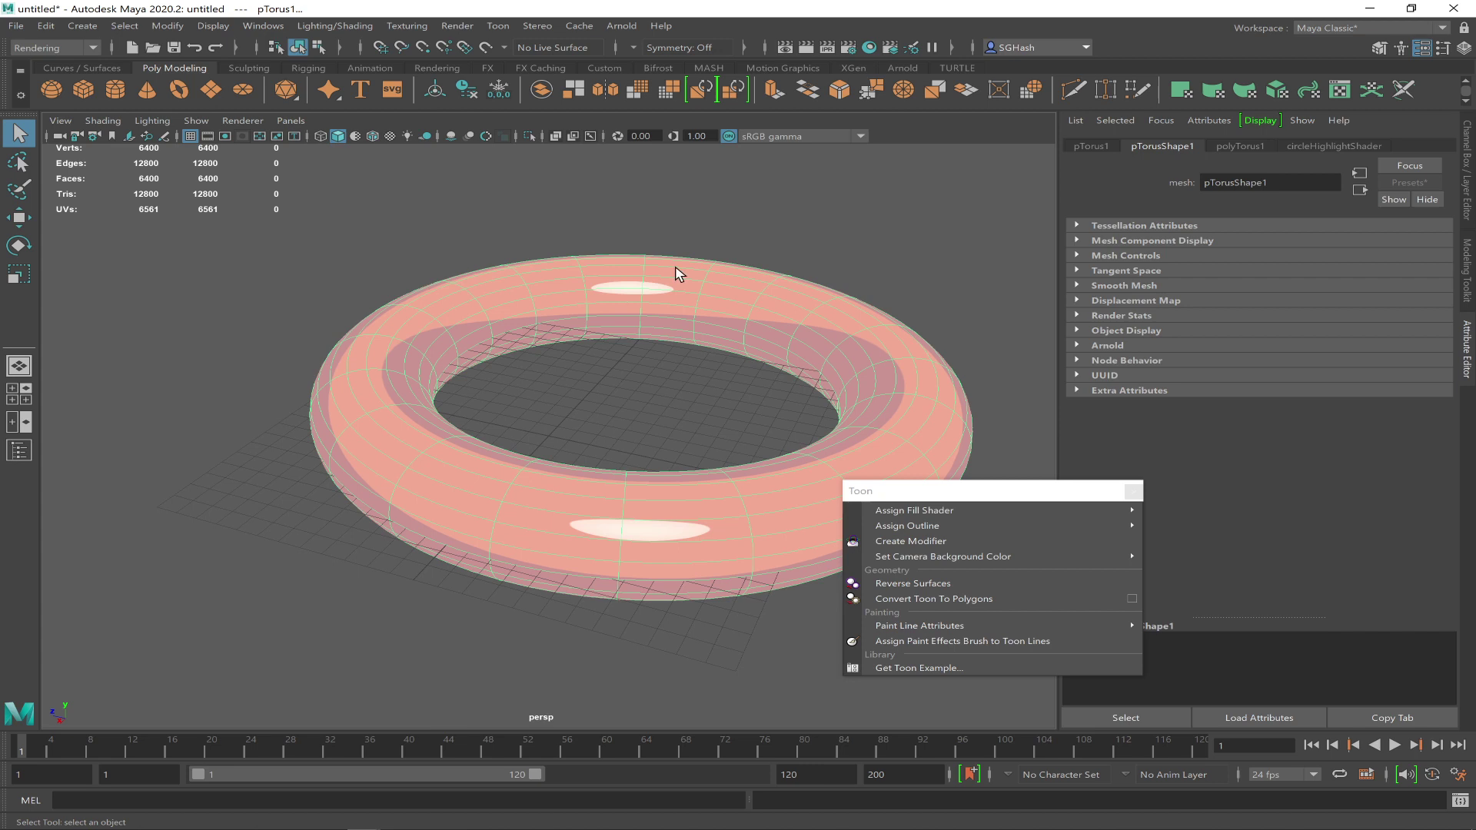
# Open the Render View, switch the renderer from Arnold to Maya Software and test-render the torus
pyautogui.click(806, 47)
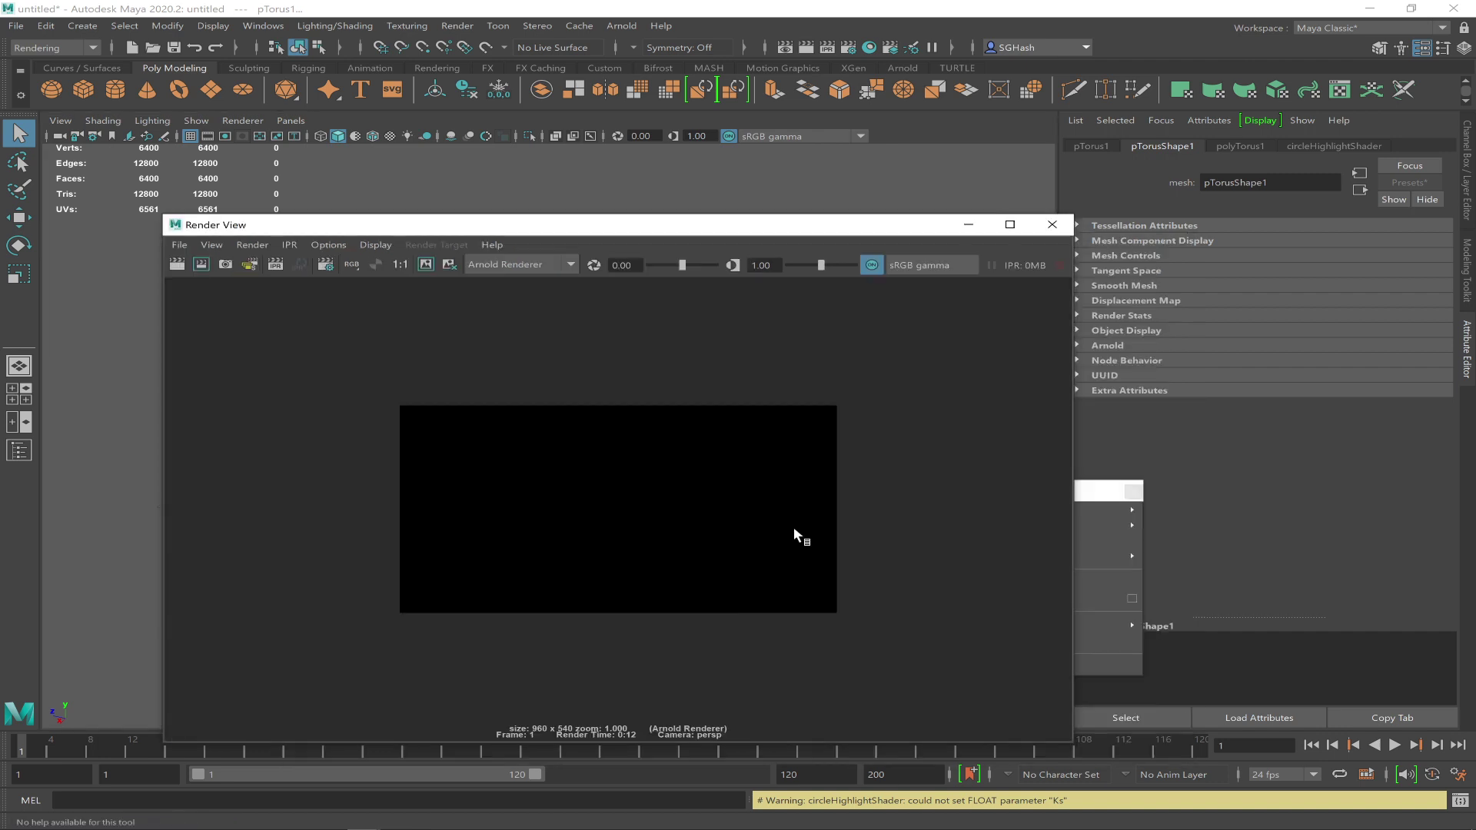
pyautogui.moveTo(578, 231); pyautogui.dragTo(508, 165)
pyautogui.click(464, 197)
pyautogui.click(441, 217)
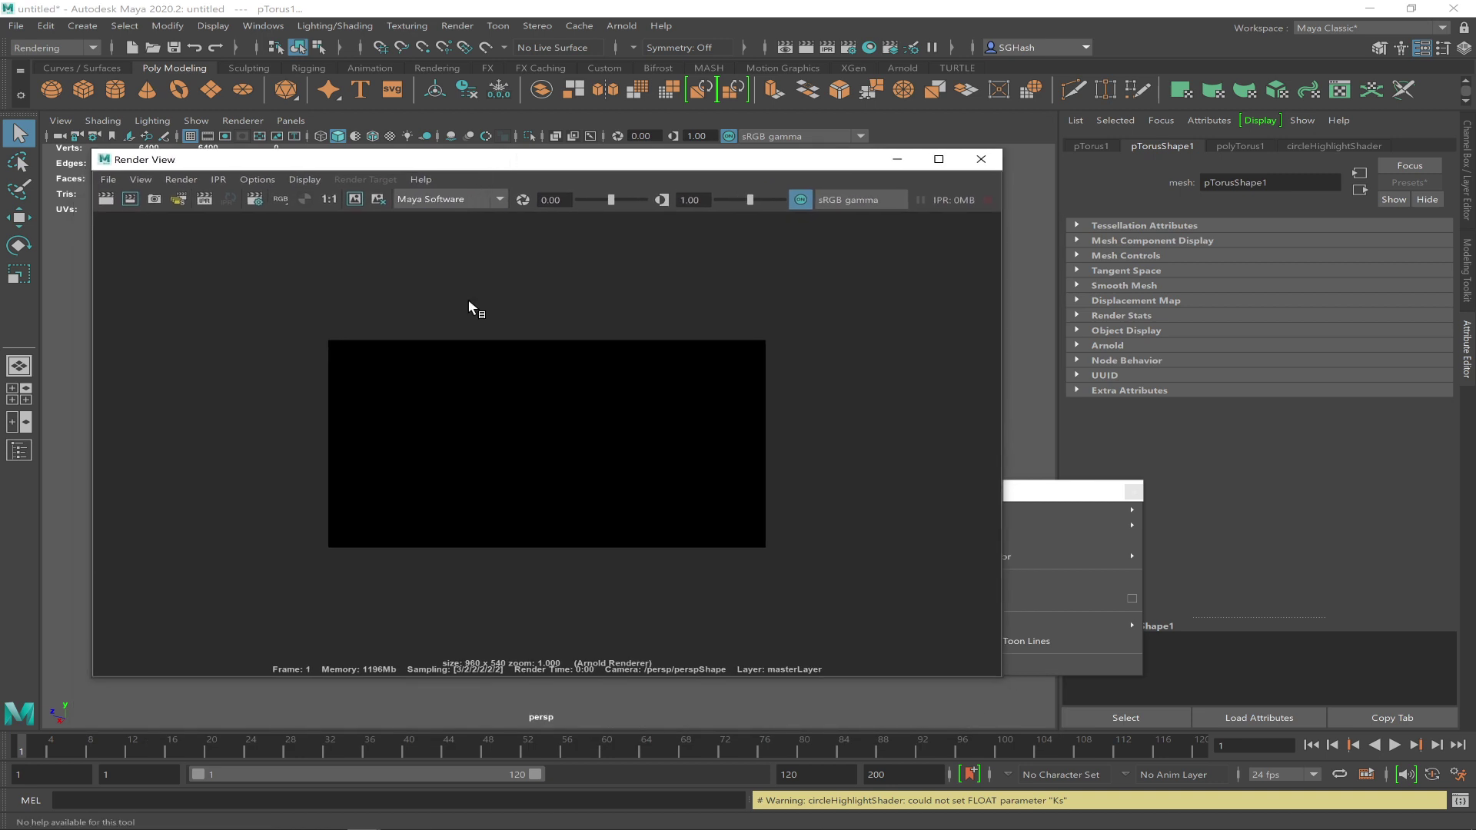
pyautogui.click(107, 198)
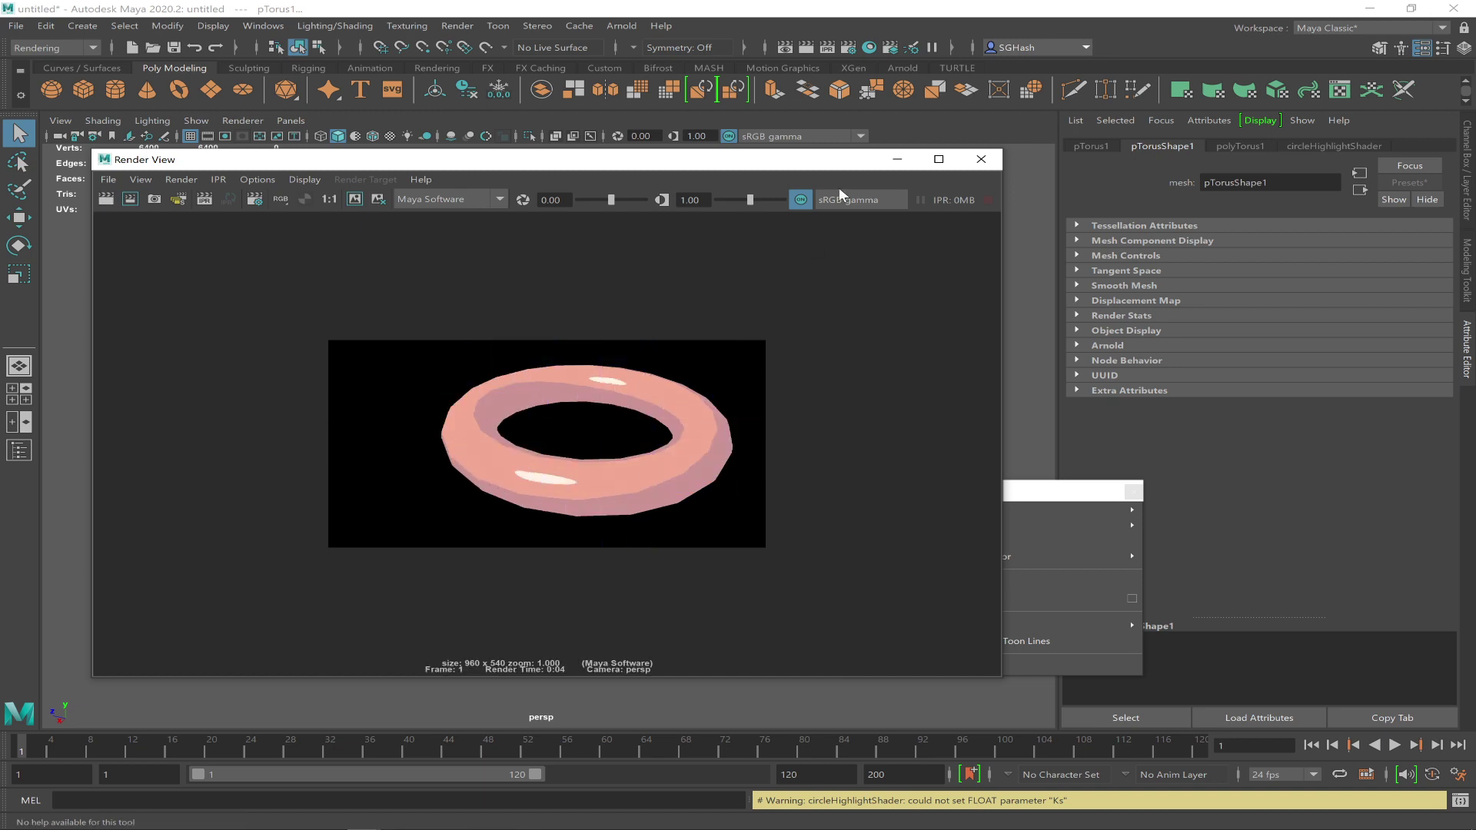
# Uncover the torus behind the Render View and compare its unsmoothed and smooth preview modes with the rendered image
pyautogui.moveTo(776, 162); pyautogui.dragTo(777, 178)
pyautogui.moveTo(696, 389); pyautogui.dragTo(664, 406)
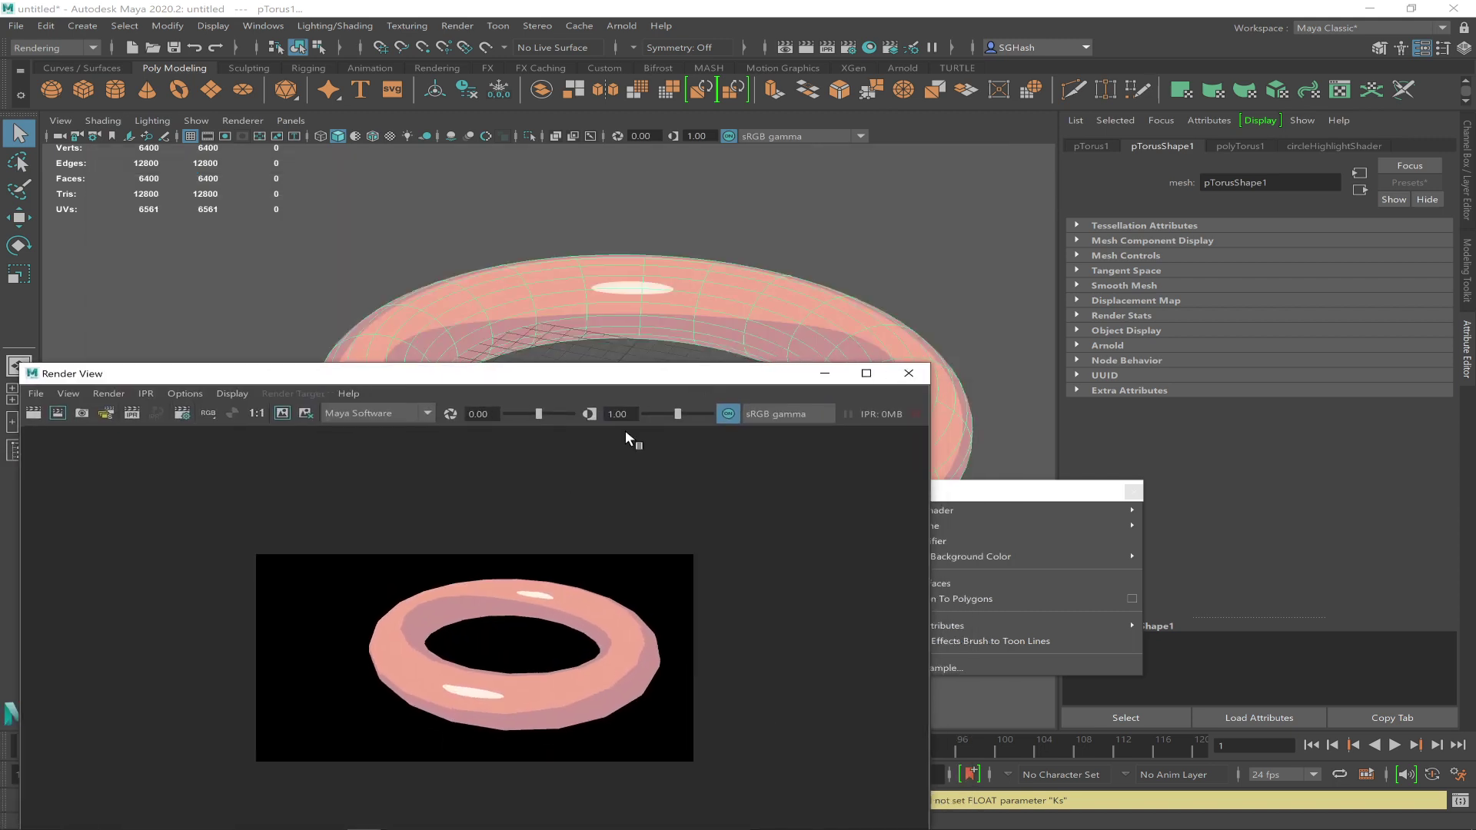
pyautogui.click(760, 295)
pyautogui.press('1')
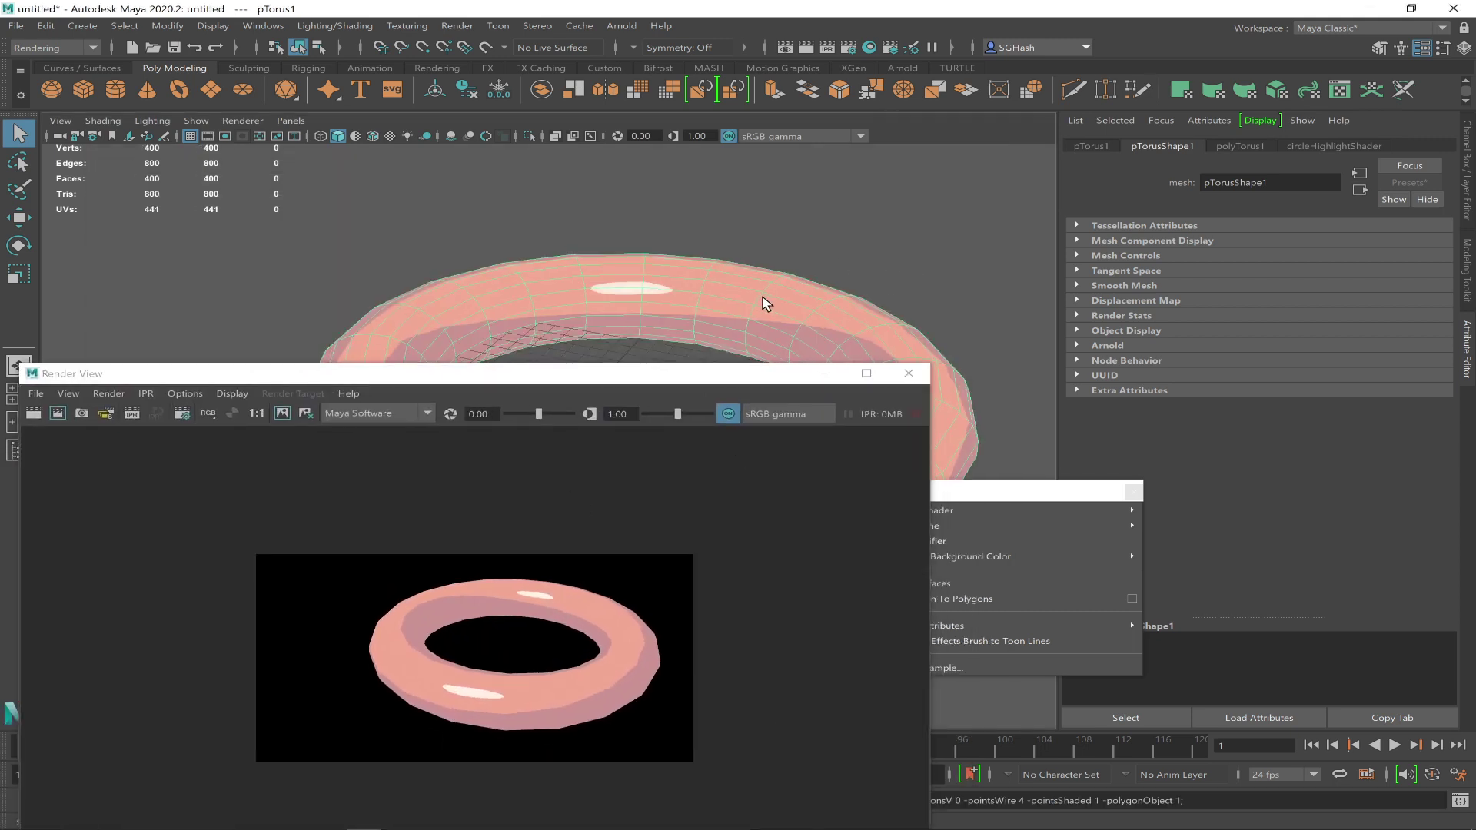
pyautogui.press('3')
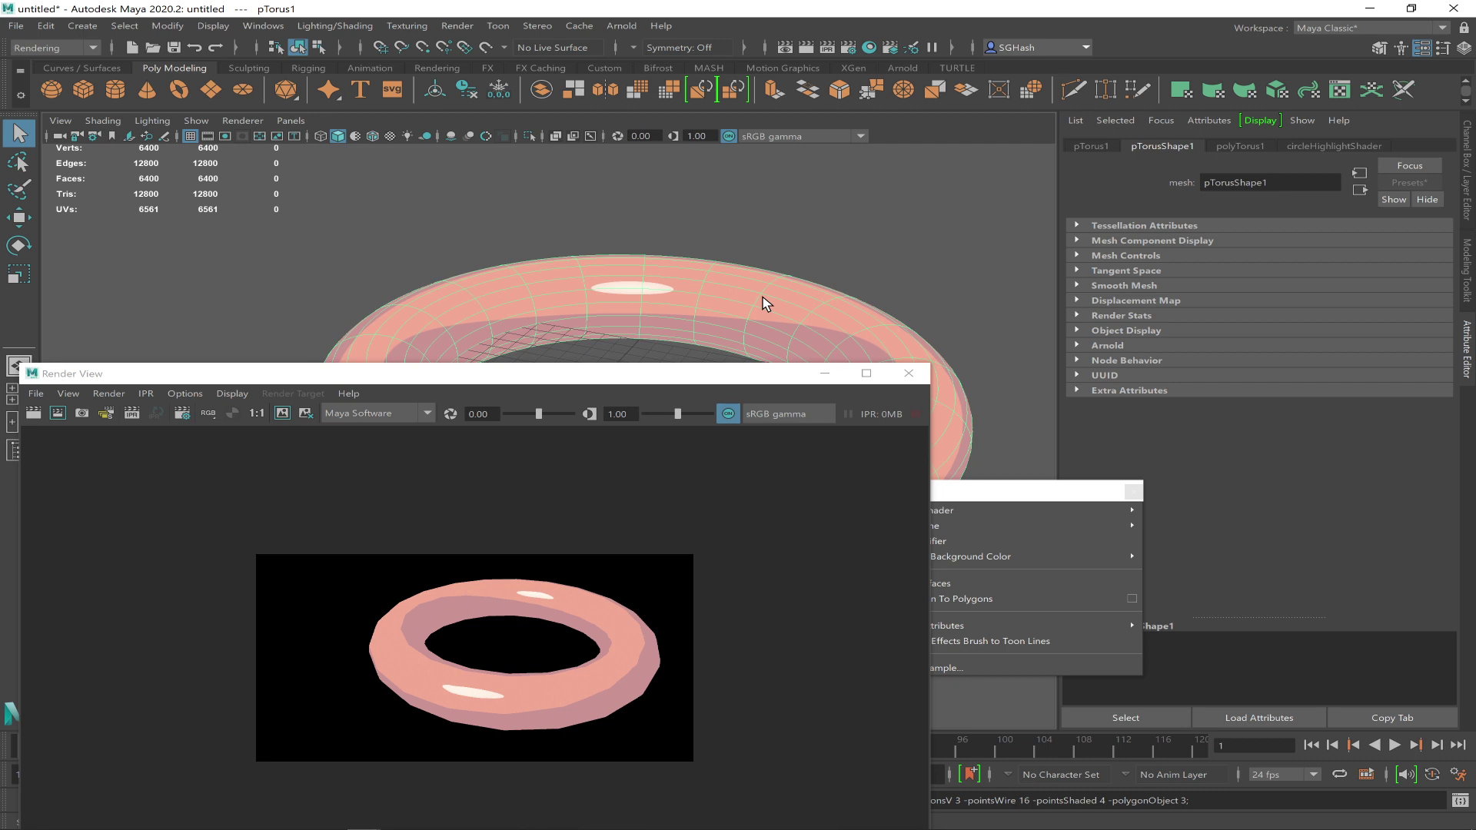
pyautogui.press('1')
pyautogui.press('2')
pyautogui.press('3')
# Apply a one-level mesh Smooth to the torus and render it again in Maya Software
pyautogui.click(635, 92)
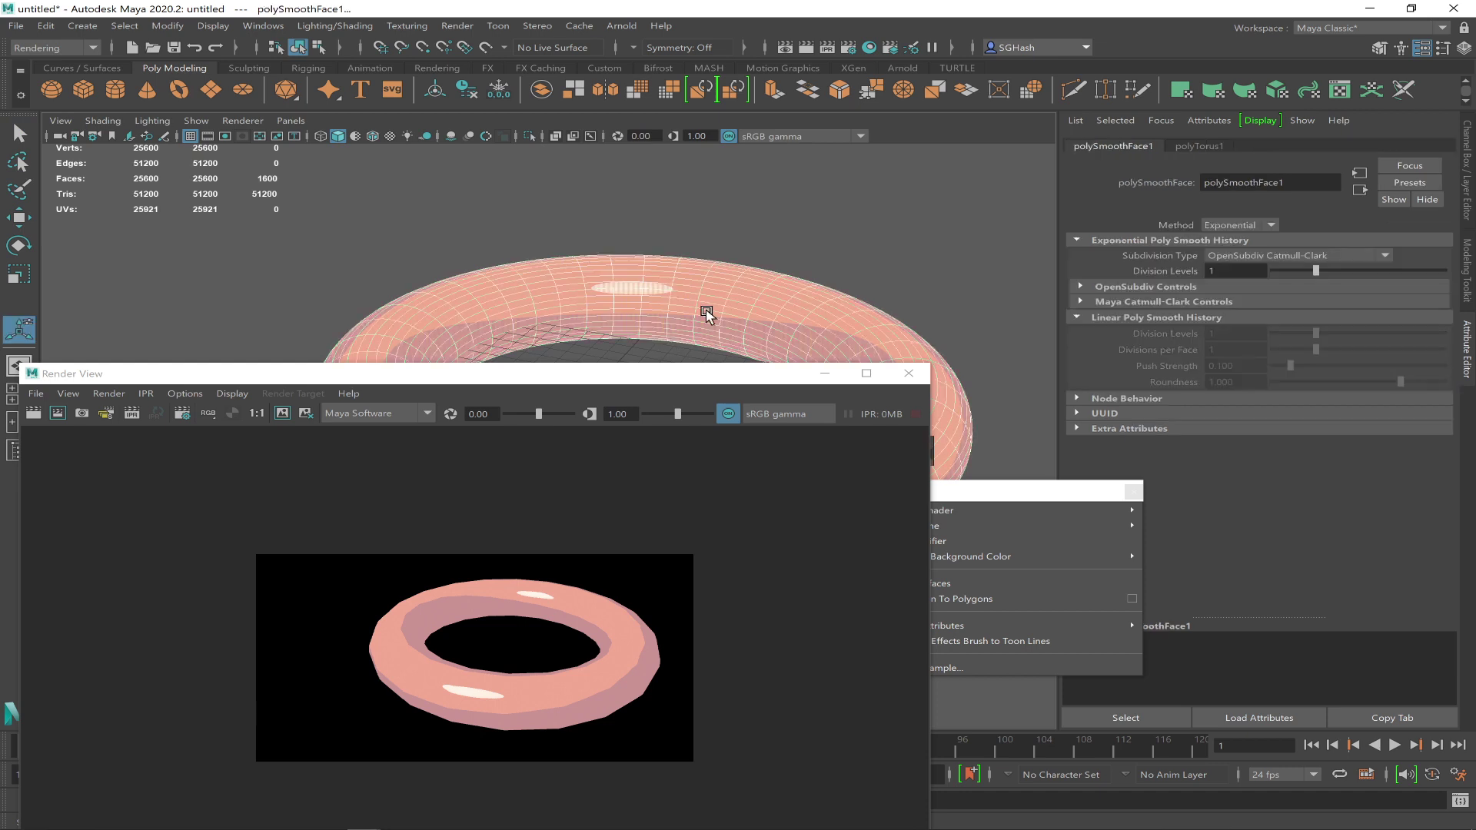
pyautogui.click(35, 414)
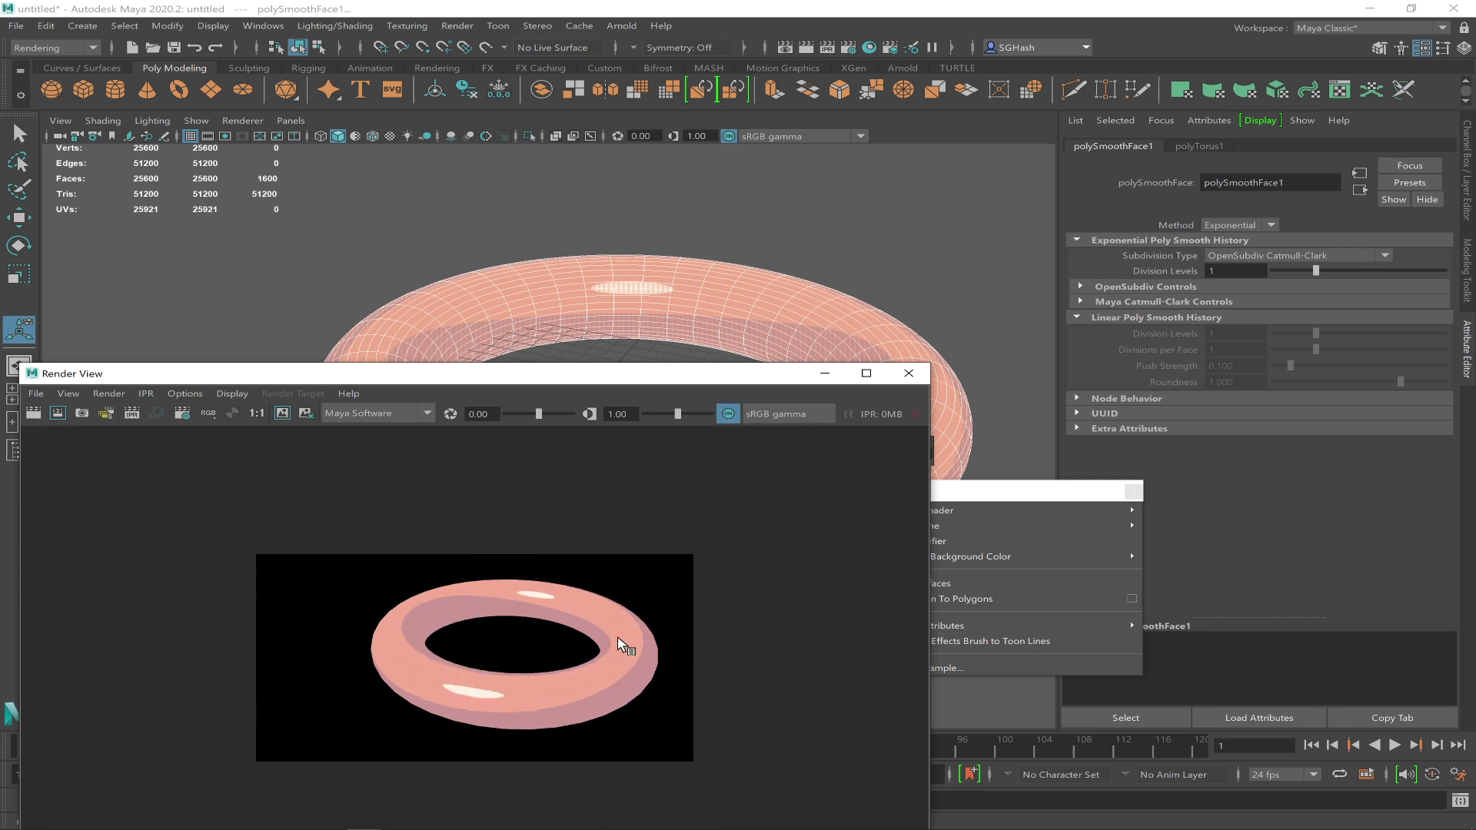
# Select the torus and set its circleHighlightShader ramp color at position 0.600 to bright green
pyautogui.click(767, 323)
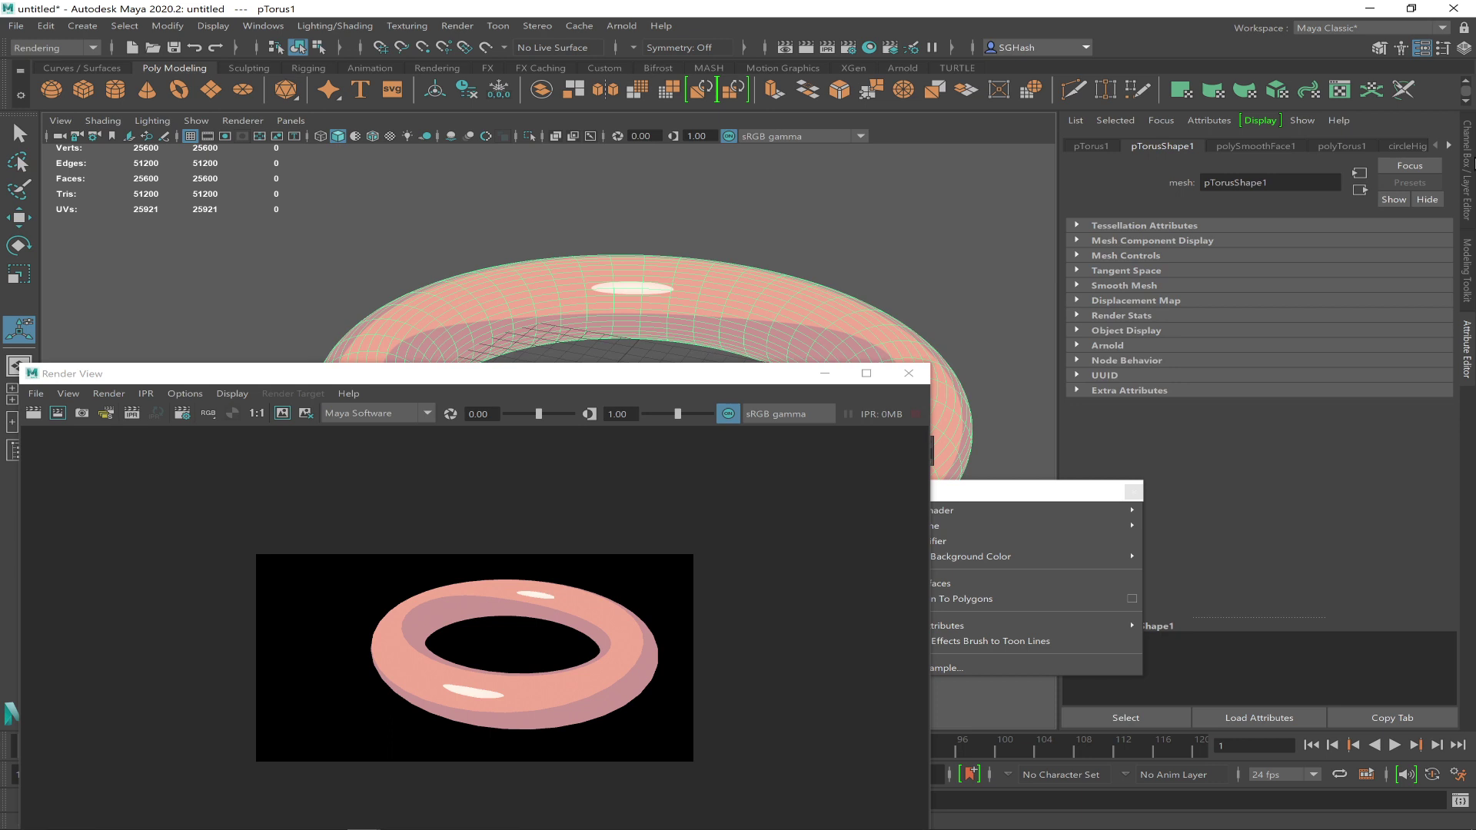
pyautogui.hotkey('ctrl', 'a')
pyautogui.hotkey('ctrl', 'a')
pyautogui.click(1450, 145)
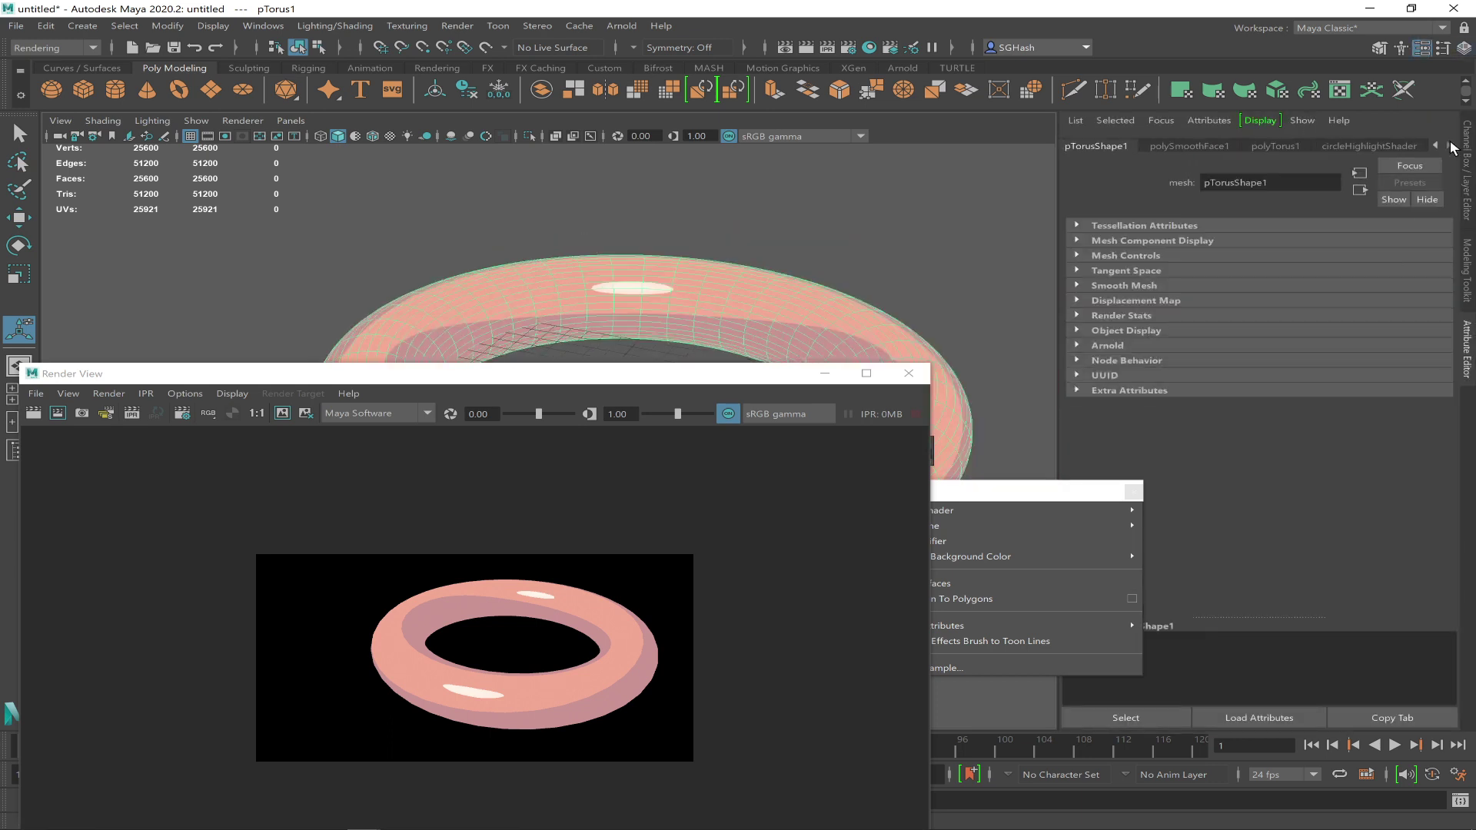
pyautogui.click(1369, 146)
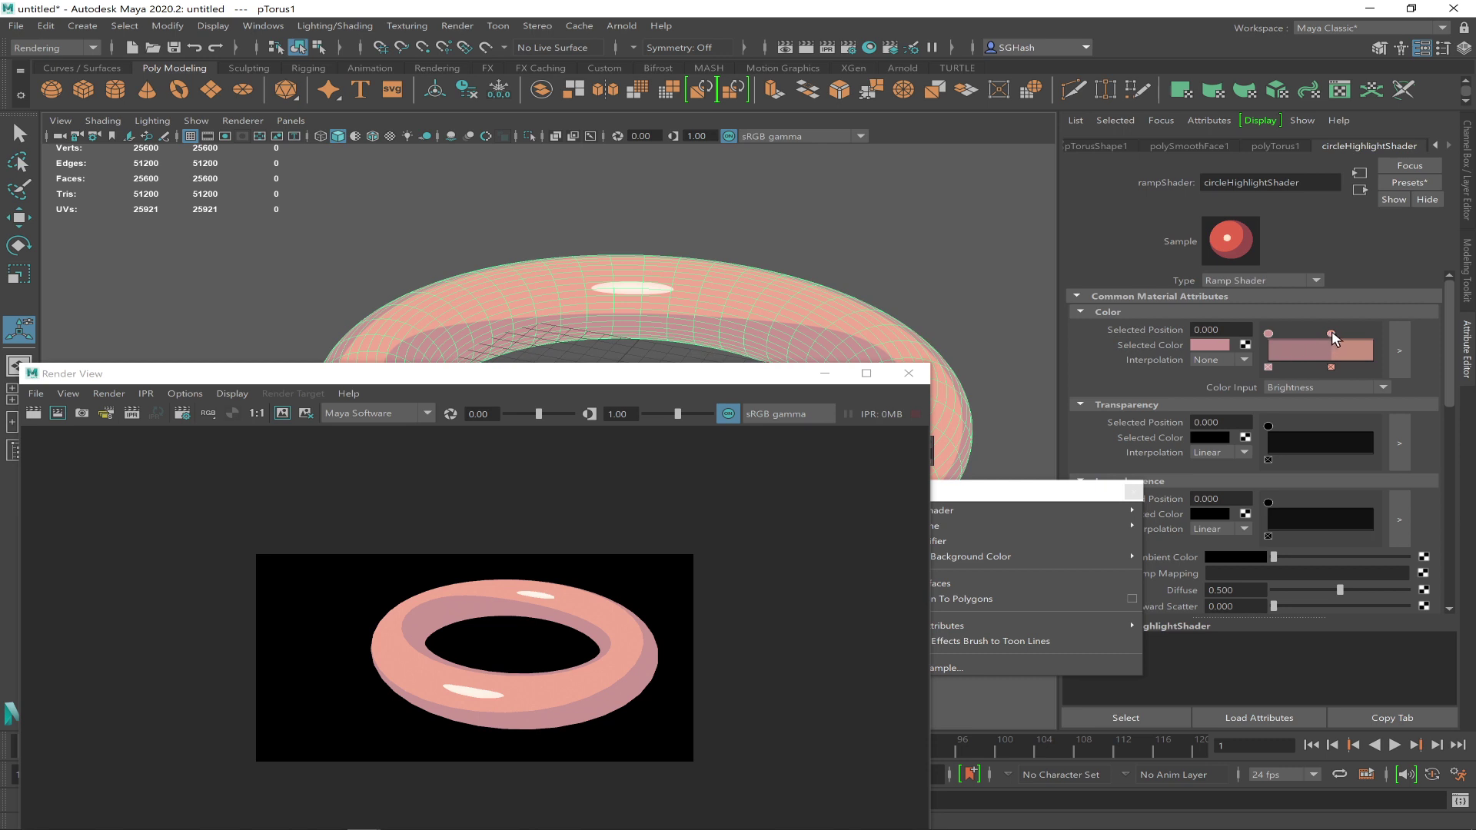
pyautogui.click(1331, 335)
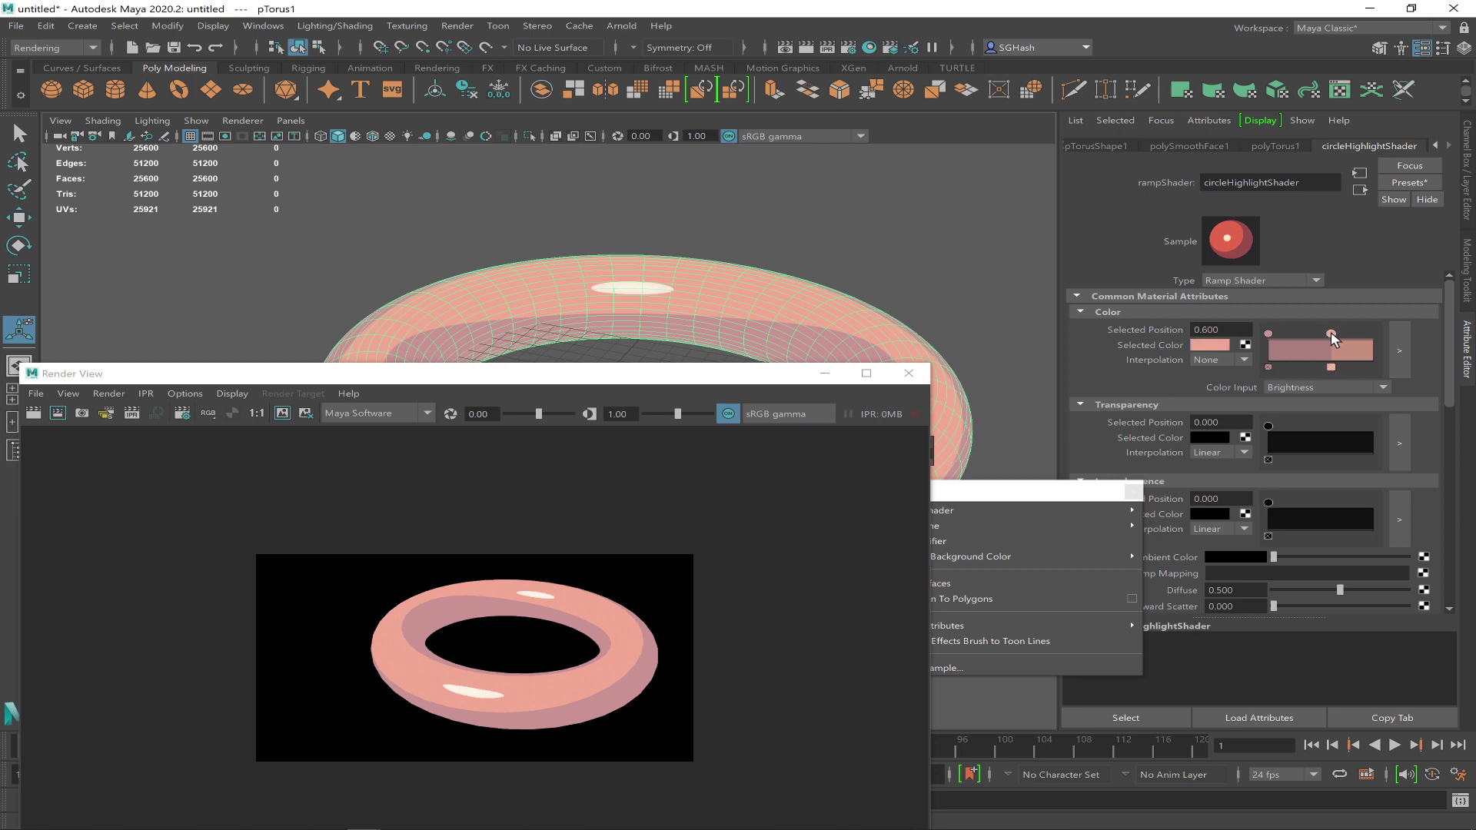
pyautogui.click(1210, 349)
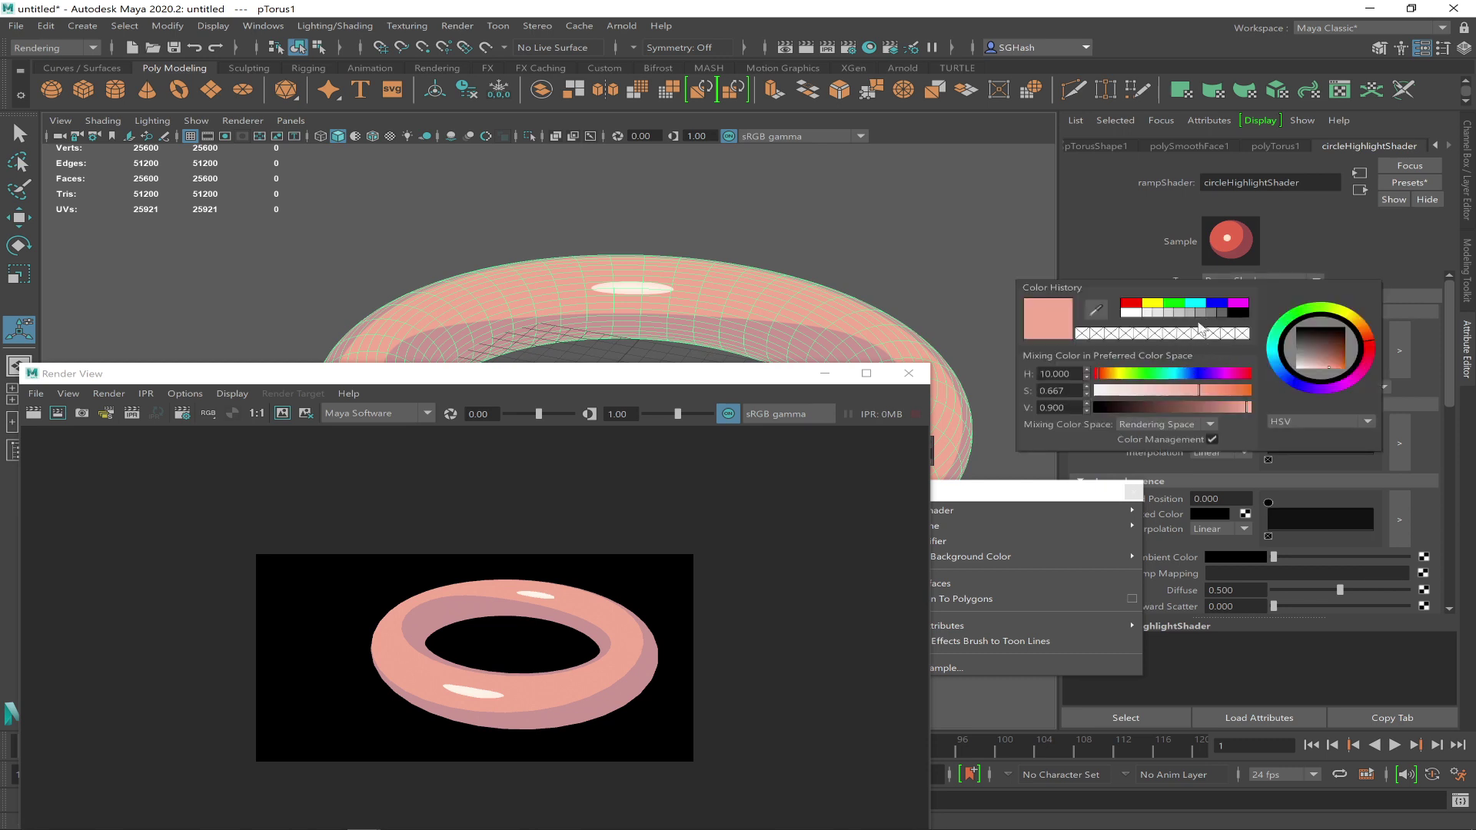
pyautogui.click(1177, 305)
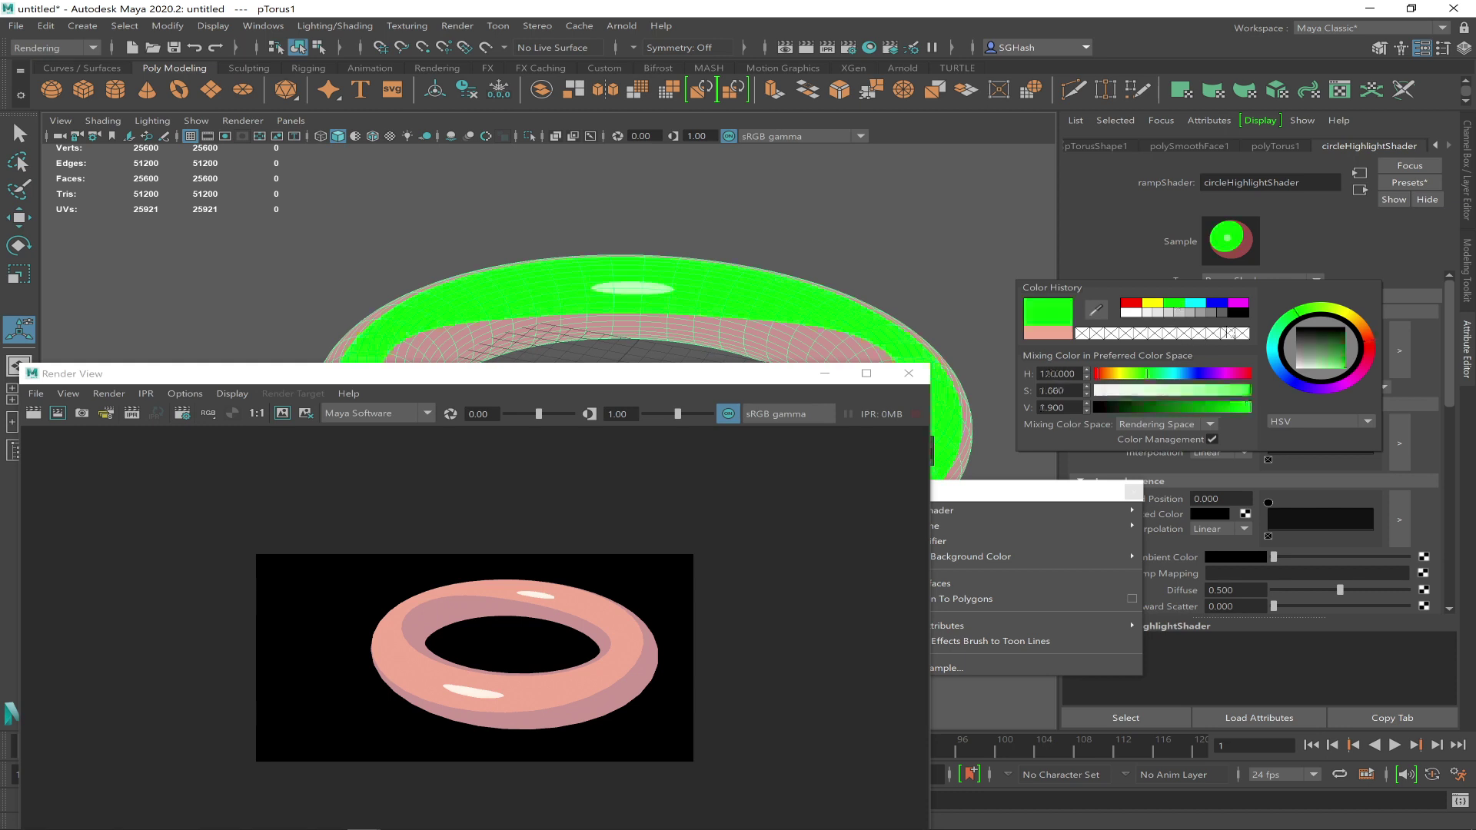
# Set the shader's dark ramp color to a muted green with hue 120, saturation 0.617 and value 0.246
pyautogui.click(1268, 334)
pyautogui.click(1212, 345)
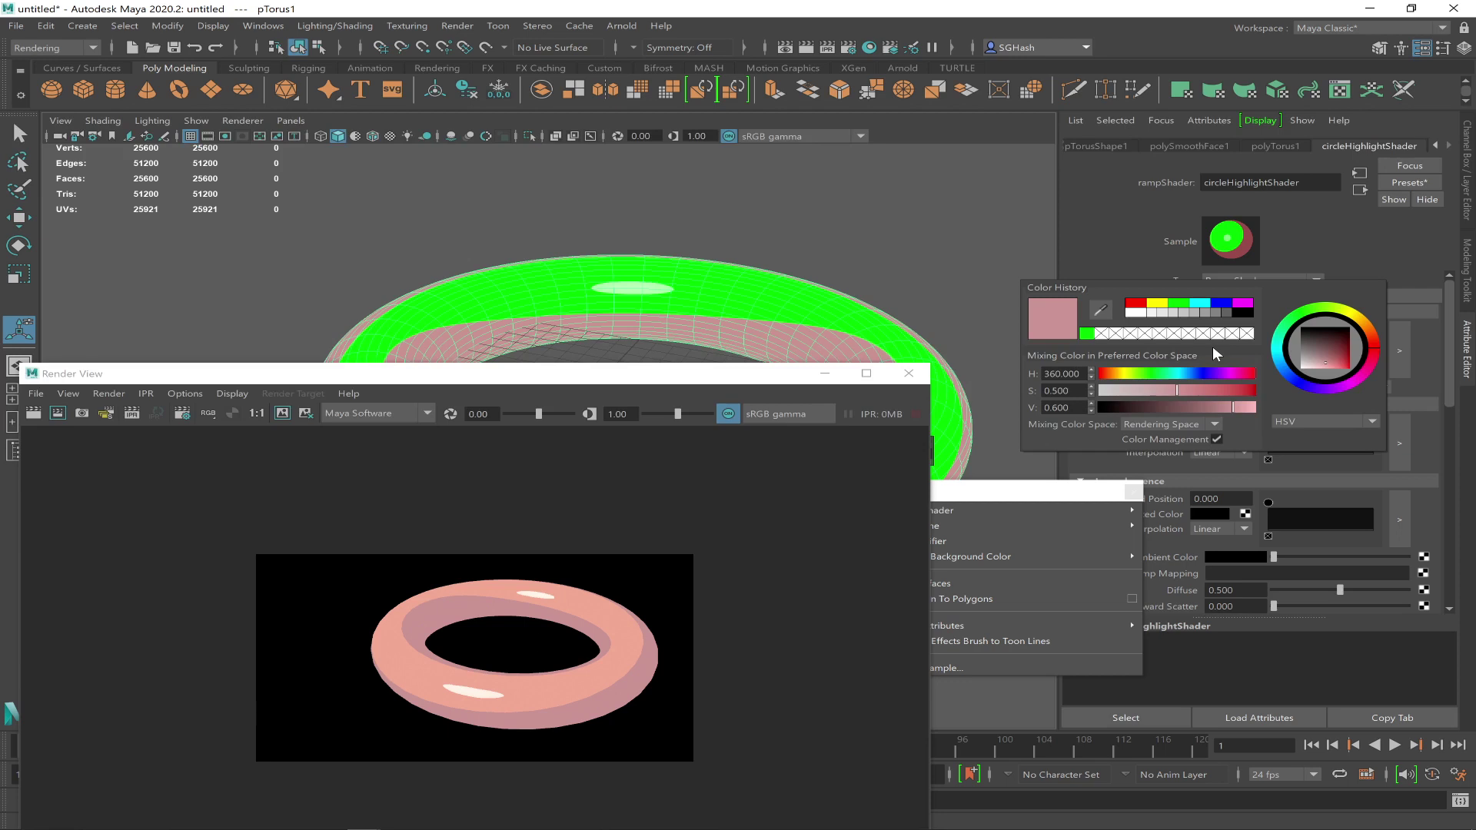
pyautogui.click(1085, 336)
pyautogui.moveTo(1332, 357)
pyautogui.mouseDown()
pyautogui.moveTo(1340, 340)
pyautogui.moveTo(1330, 352)
pyautogui.mouseUp()
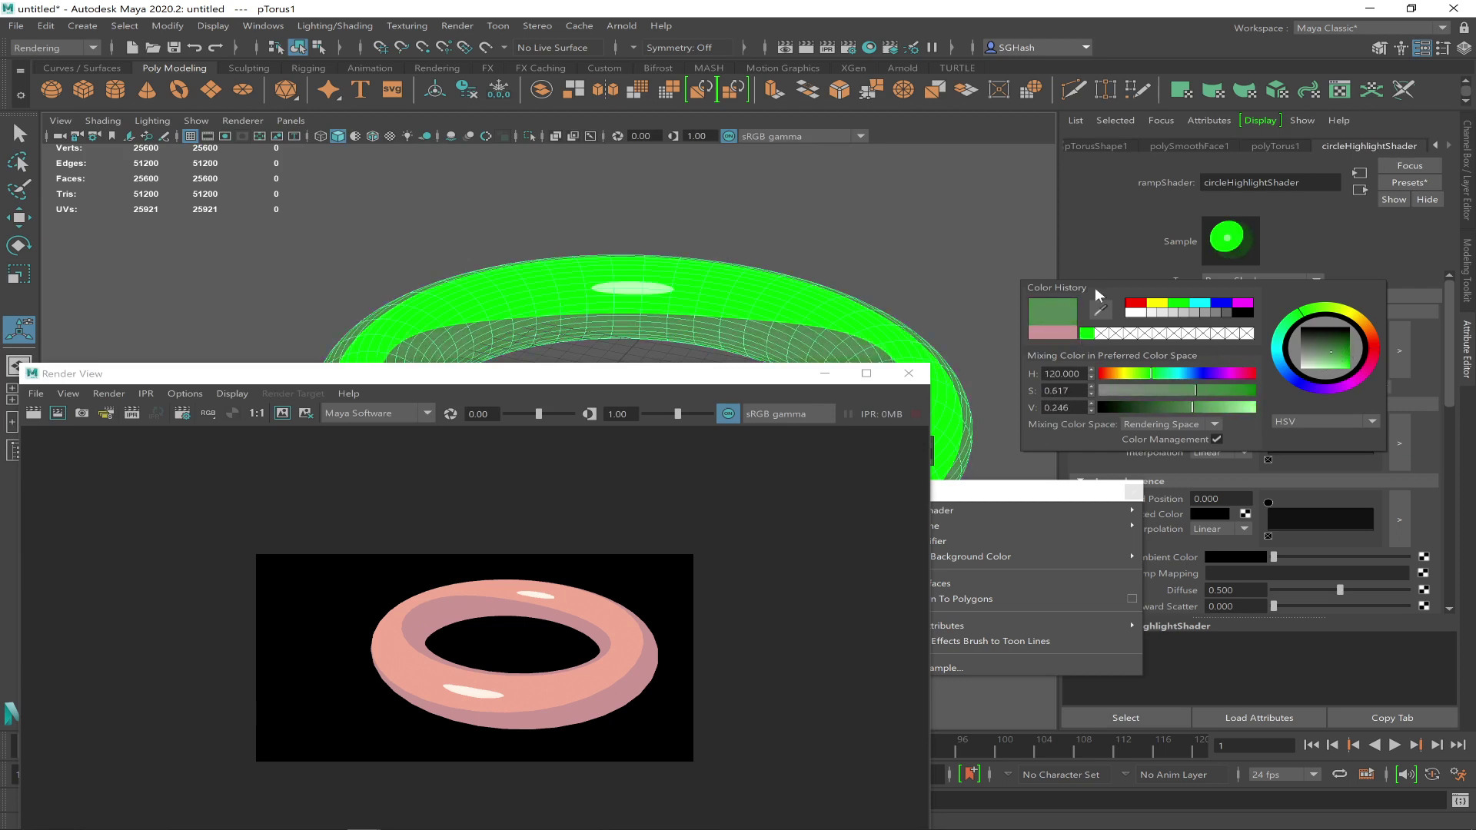
# Region-render the left half of the torus and then its right half with the green colors
pyautogui.moveTo(589, 374); pyautogui.dragTo(604, 335)
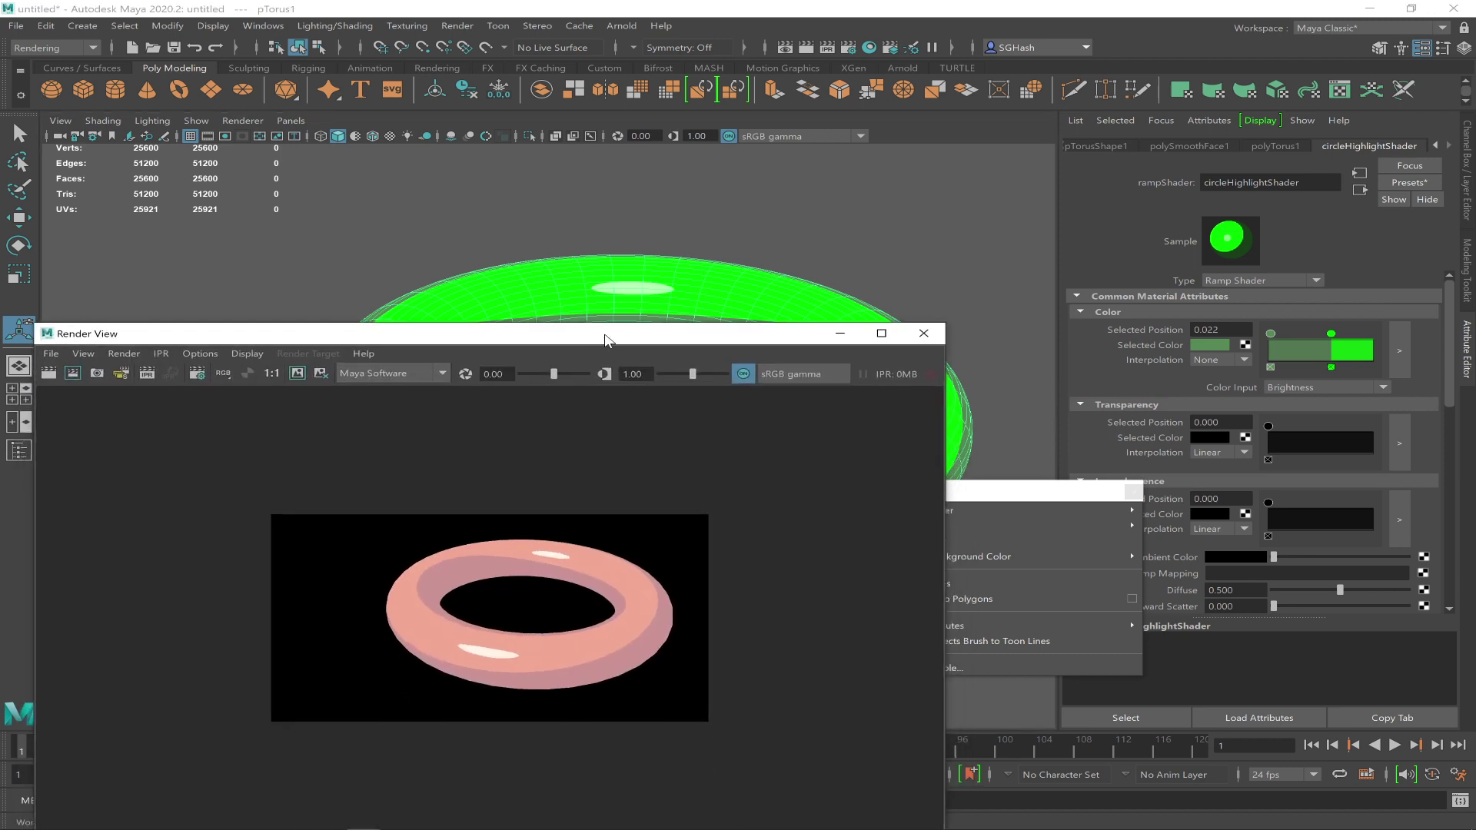
pyautogui.click(305, 370)
pyautogui.moveTo(365, 511); pyautogui.dragTo(548, 701)
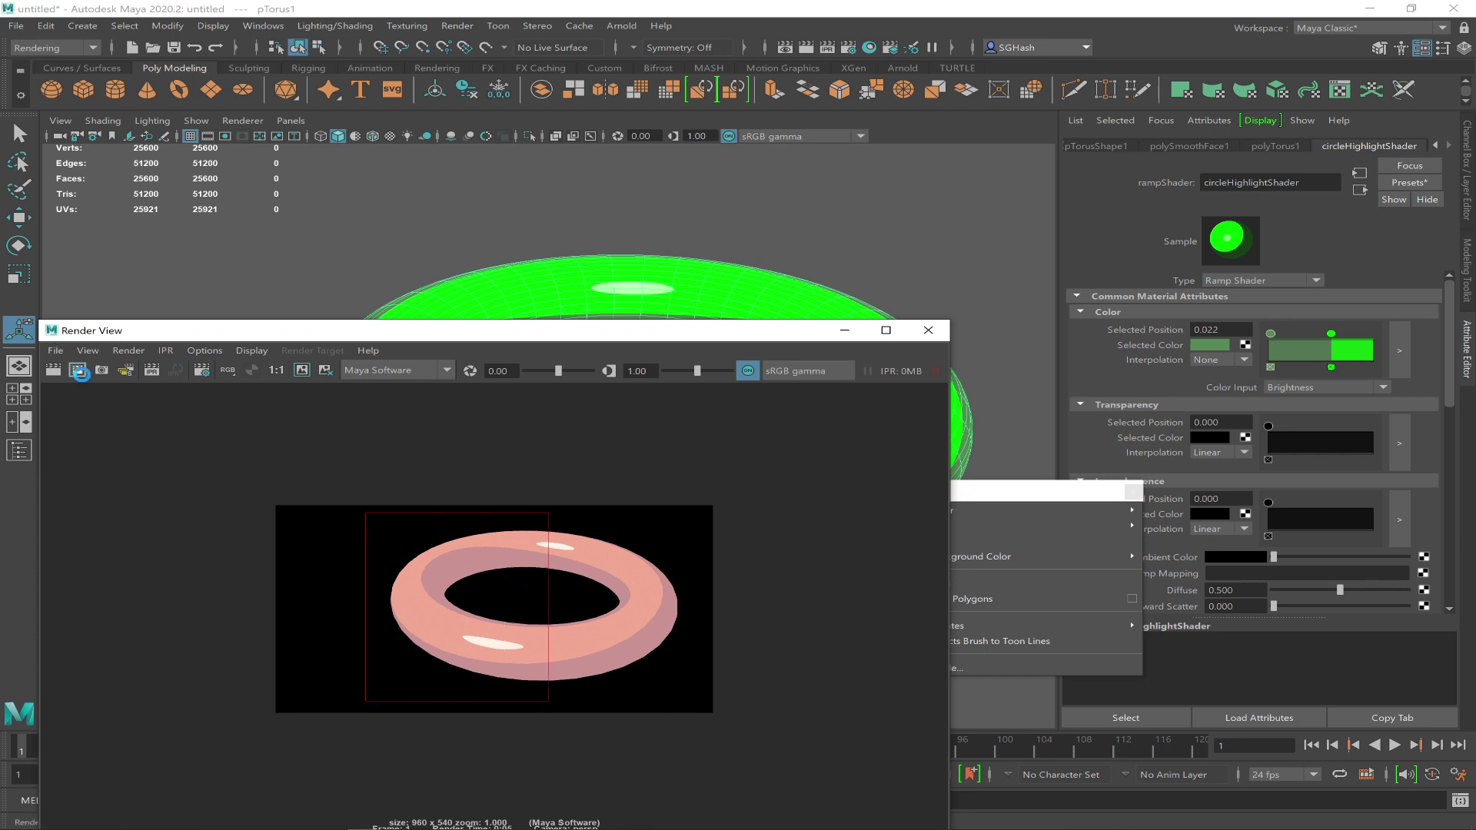
pyautogui.click(77, 372)
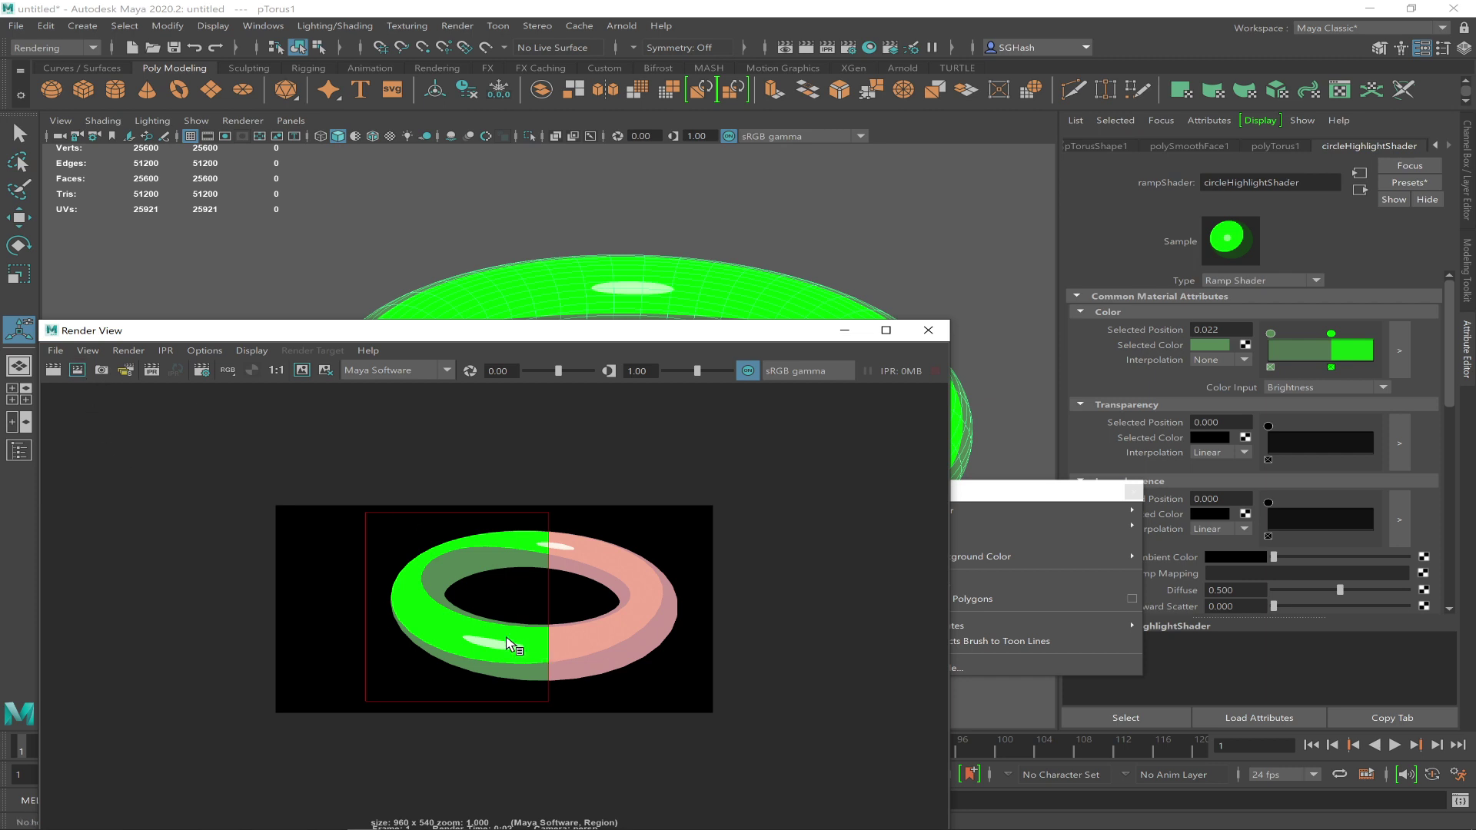
pyautogui.moveTo(504, 510); pyautogui.dragTo(679, 689)
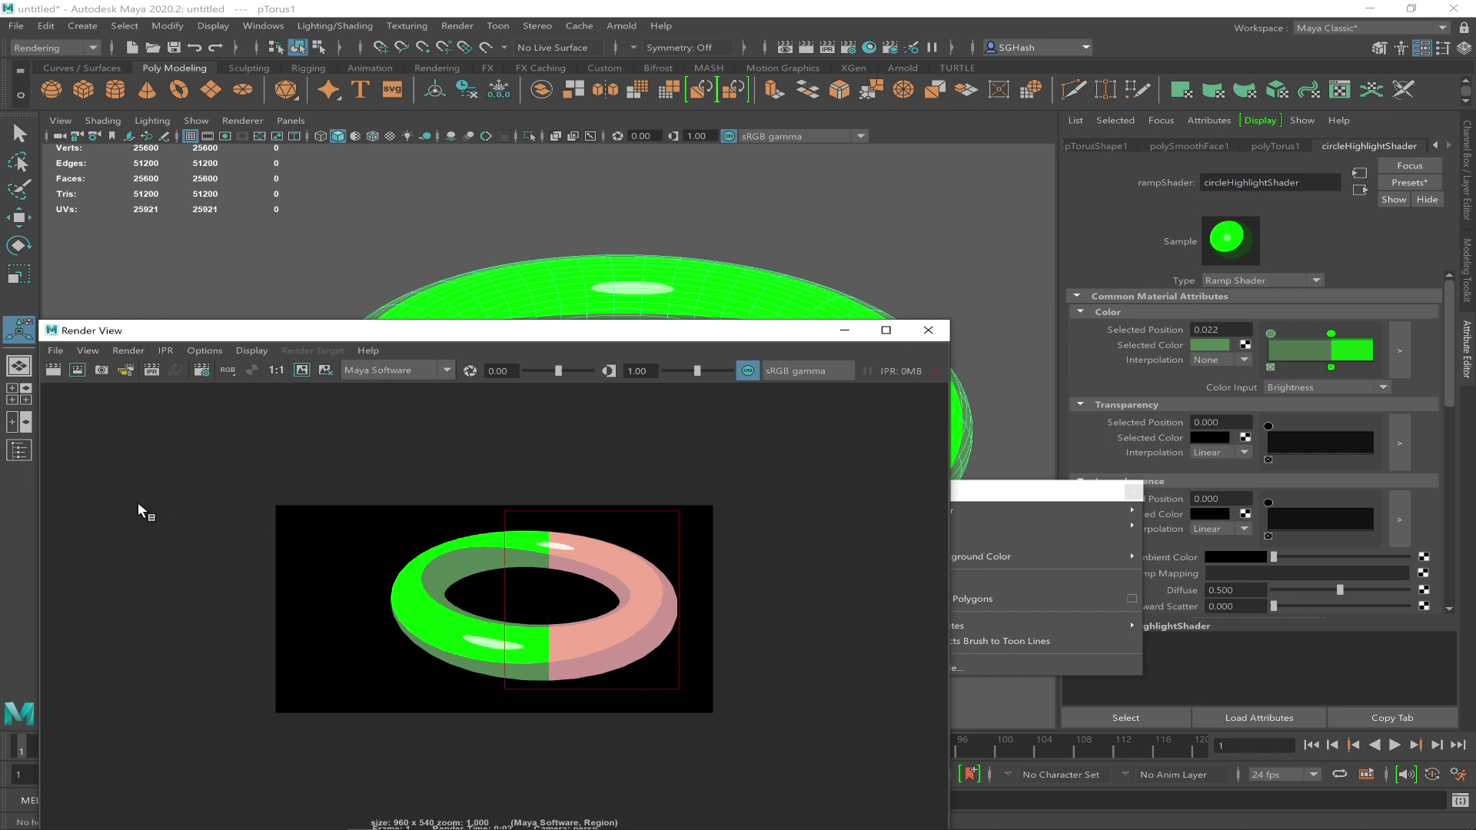
pyautogui.click(77, 370)
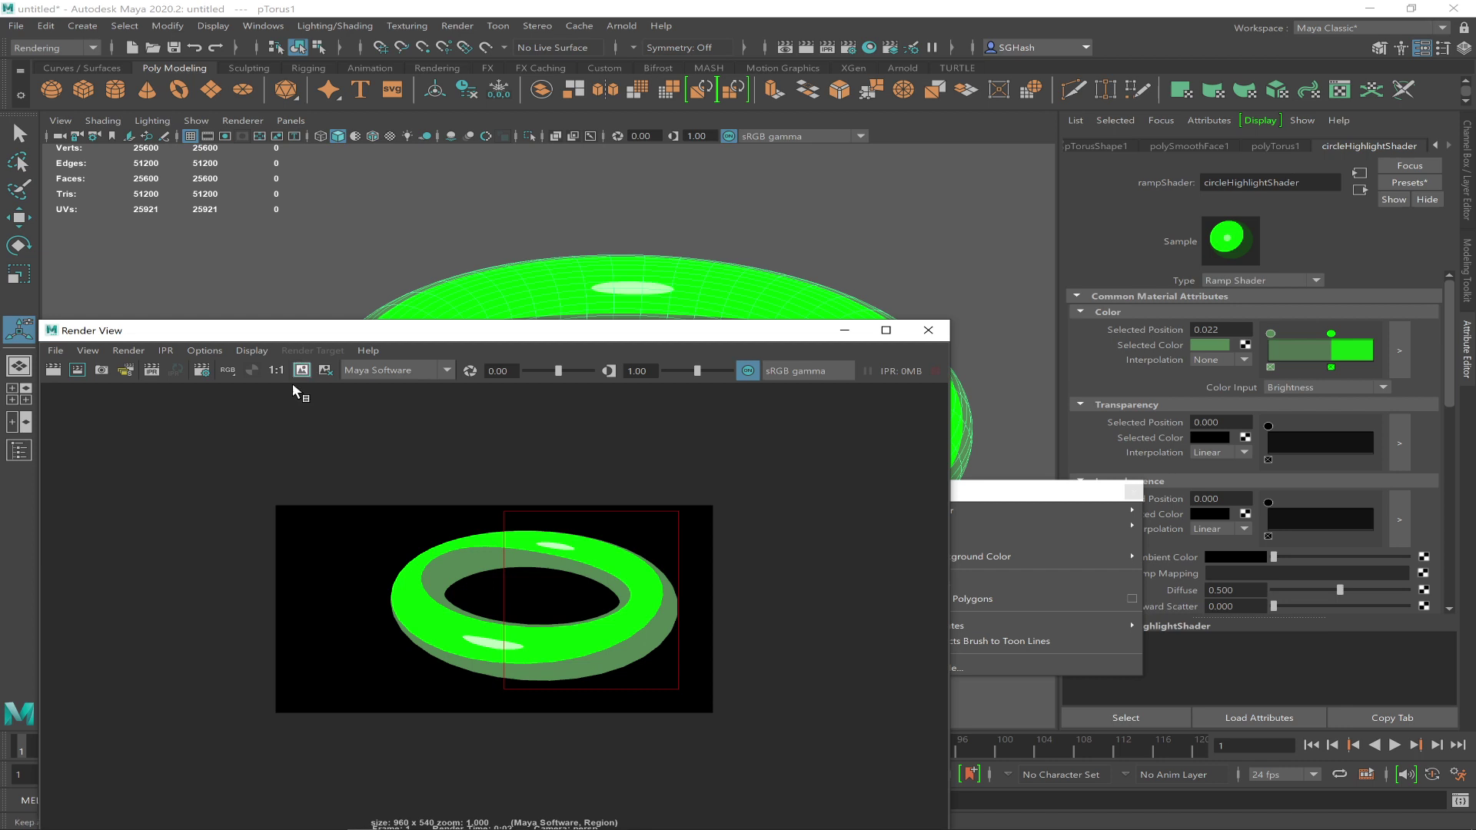
# Uncover the torus behind the Render View, apply another one-division Smooth to it and deselect it
pyautogui.moveTo(472, 333); pyautogui.dragTo(603, 211)
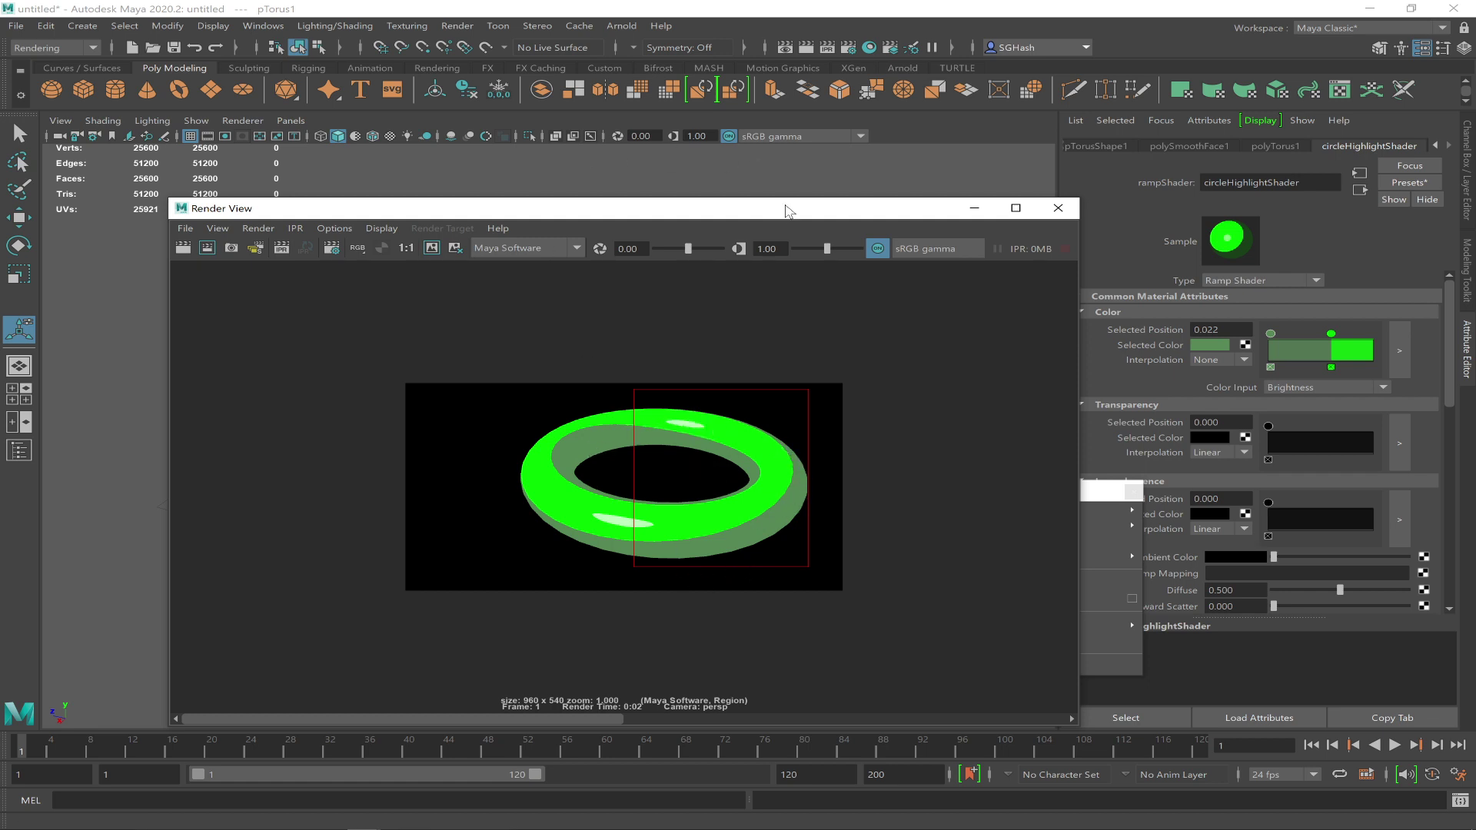
pyautogui.moveTo(789, 208); pyautogui.dragTo(428, 183)
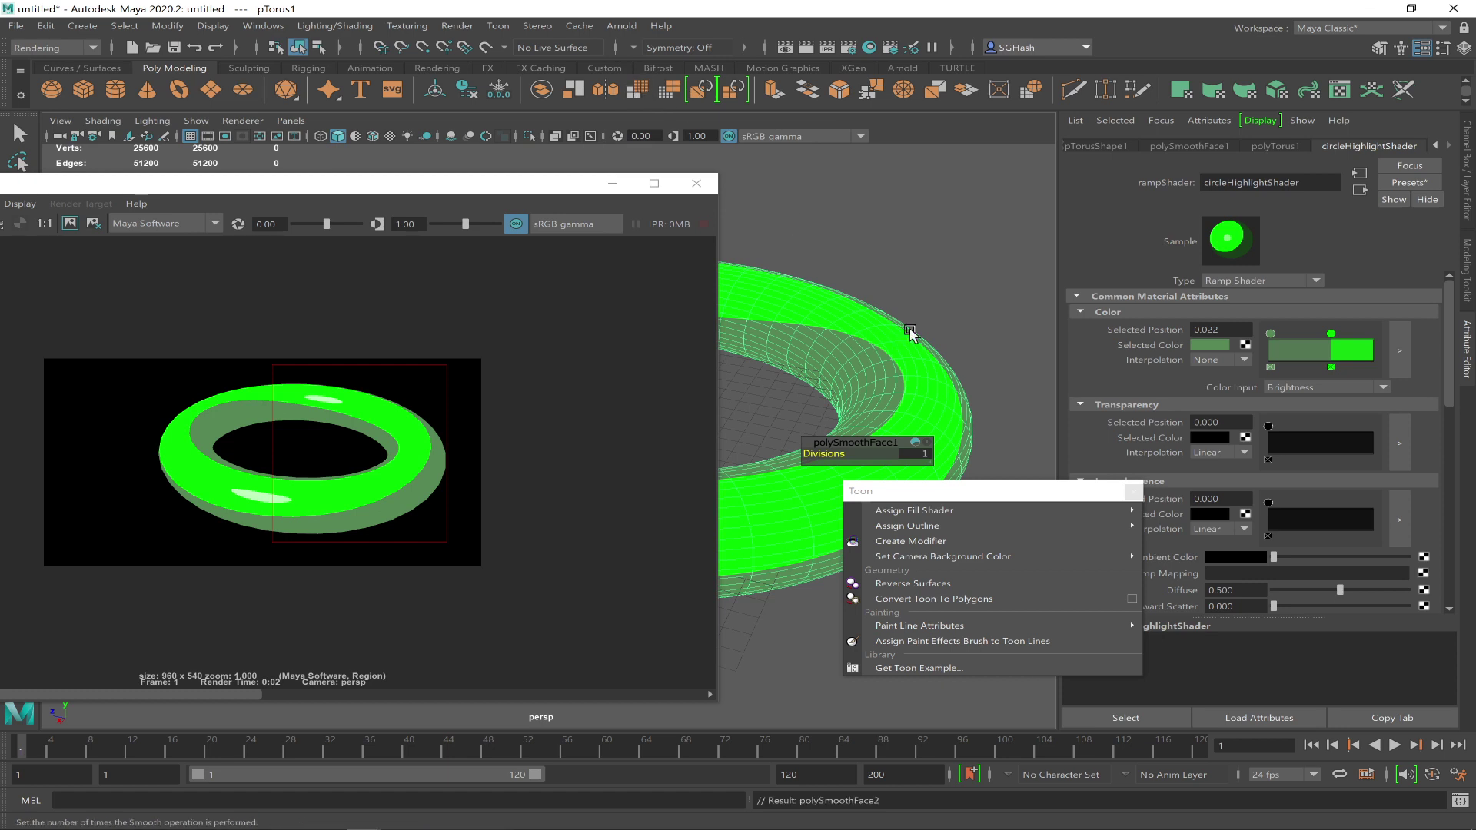
pyautogui.click(955, 291)
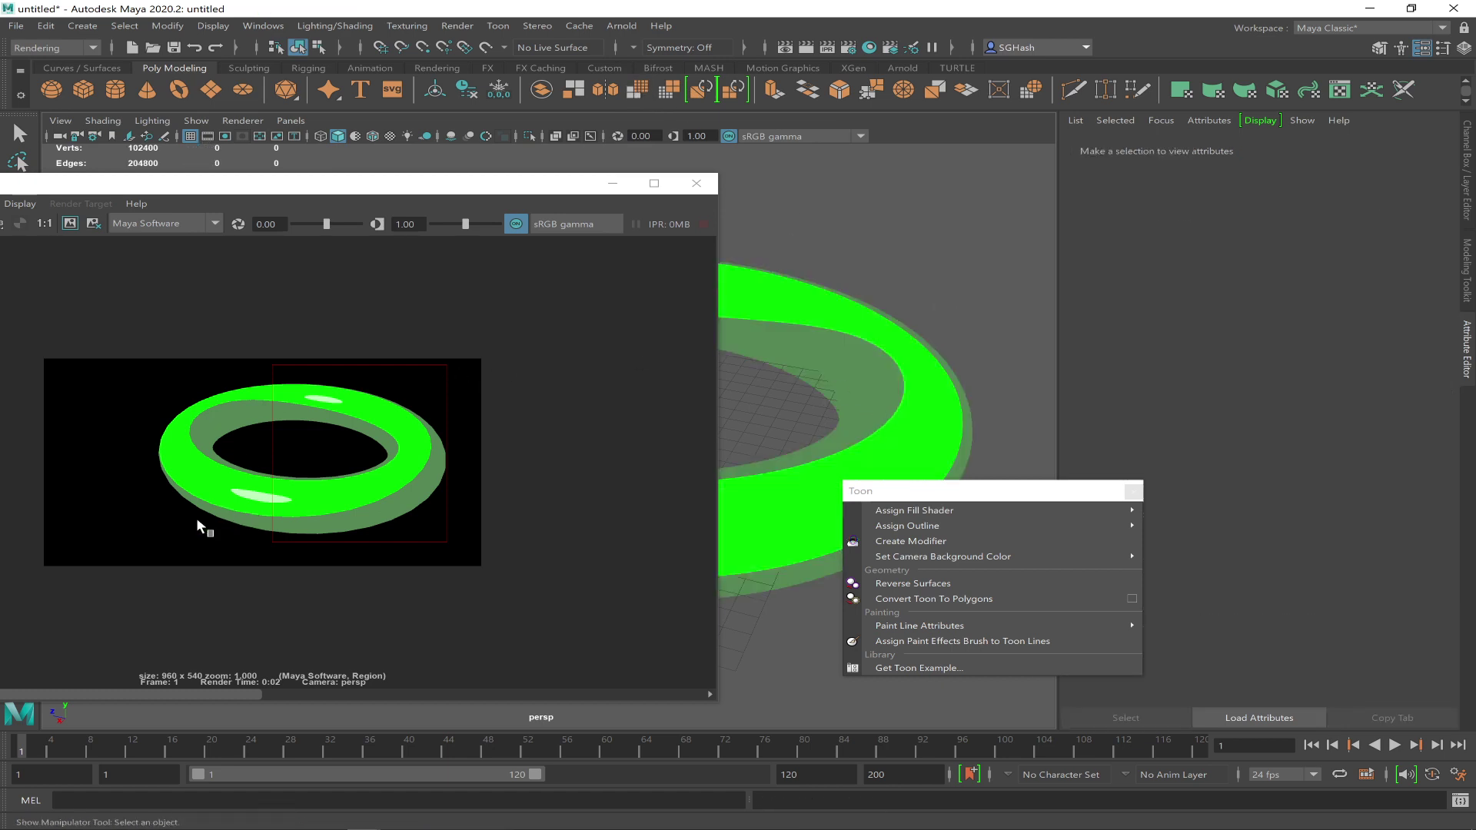
# Inspect the rendered torus edges up close, then region-render its left half again at actual size
pyautogui.keyDown('alt'); pyautogui.moveTo(203, 463); pyautogui.dragTo(653, 561, button='right'); pyautogui.keyUp('alt')
pyautogui.keyDown('alt'); pyautogui.moveTo(143, 533); pyautogui.dragTo(229, 428, button='middle'); pyautogui.keyUp('alt')
pyautogui.keyDown('alt'); pyautogui.moveTo(365, 507); pyautogui.dragTo(515, 576, button='right'); pyautogui.keyUp('alt')
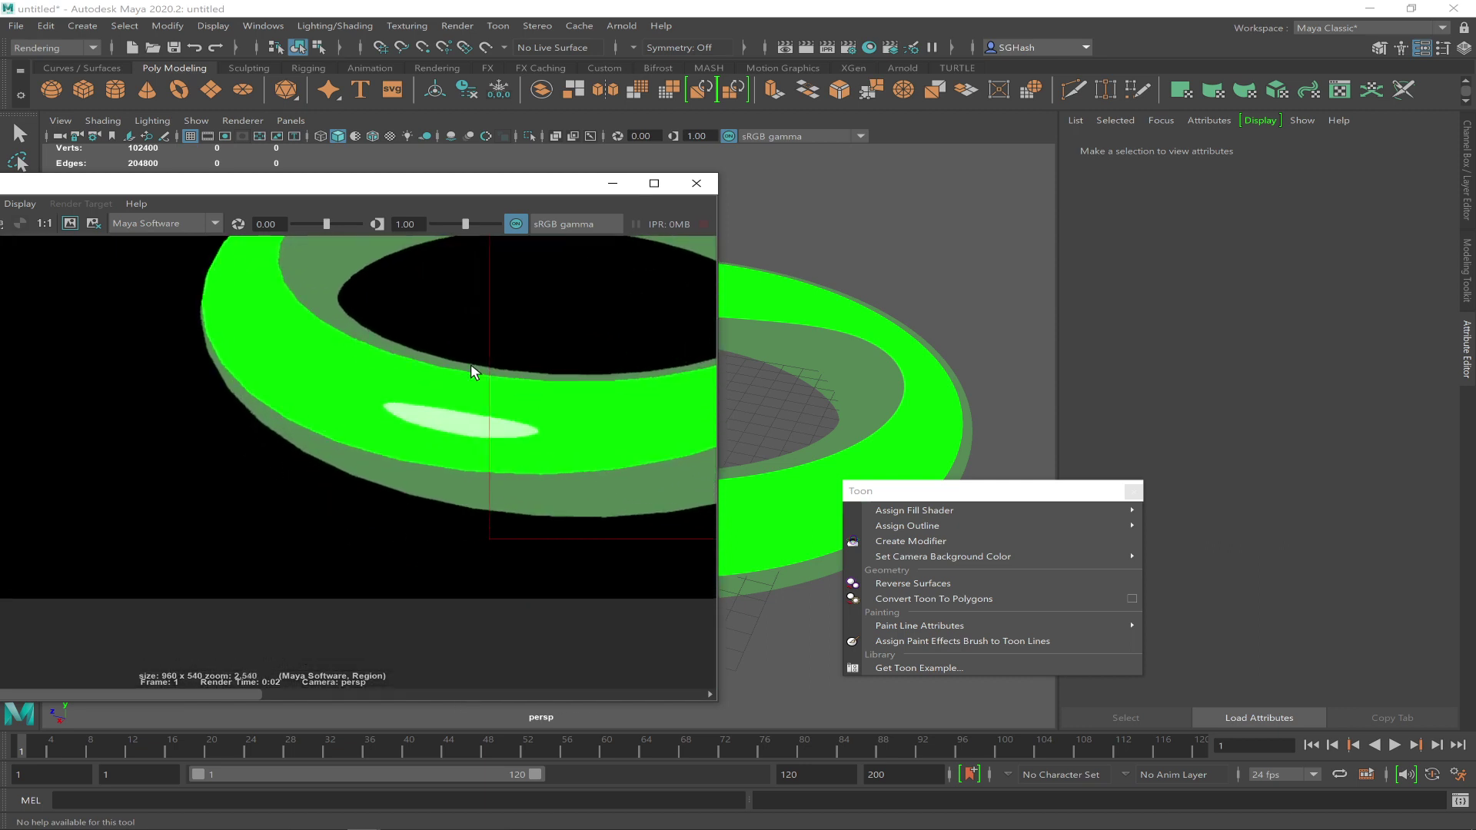
pyautogui.moveTo(213, 191); pyautogui.dragTo(445, 192)
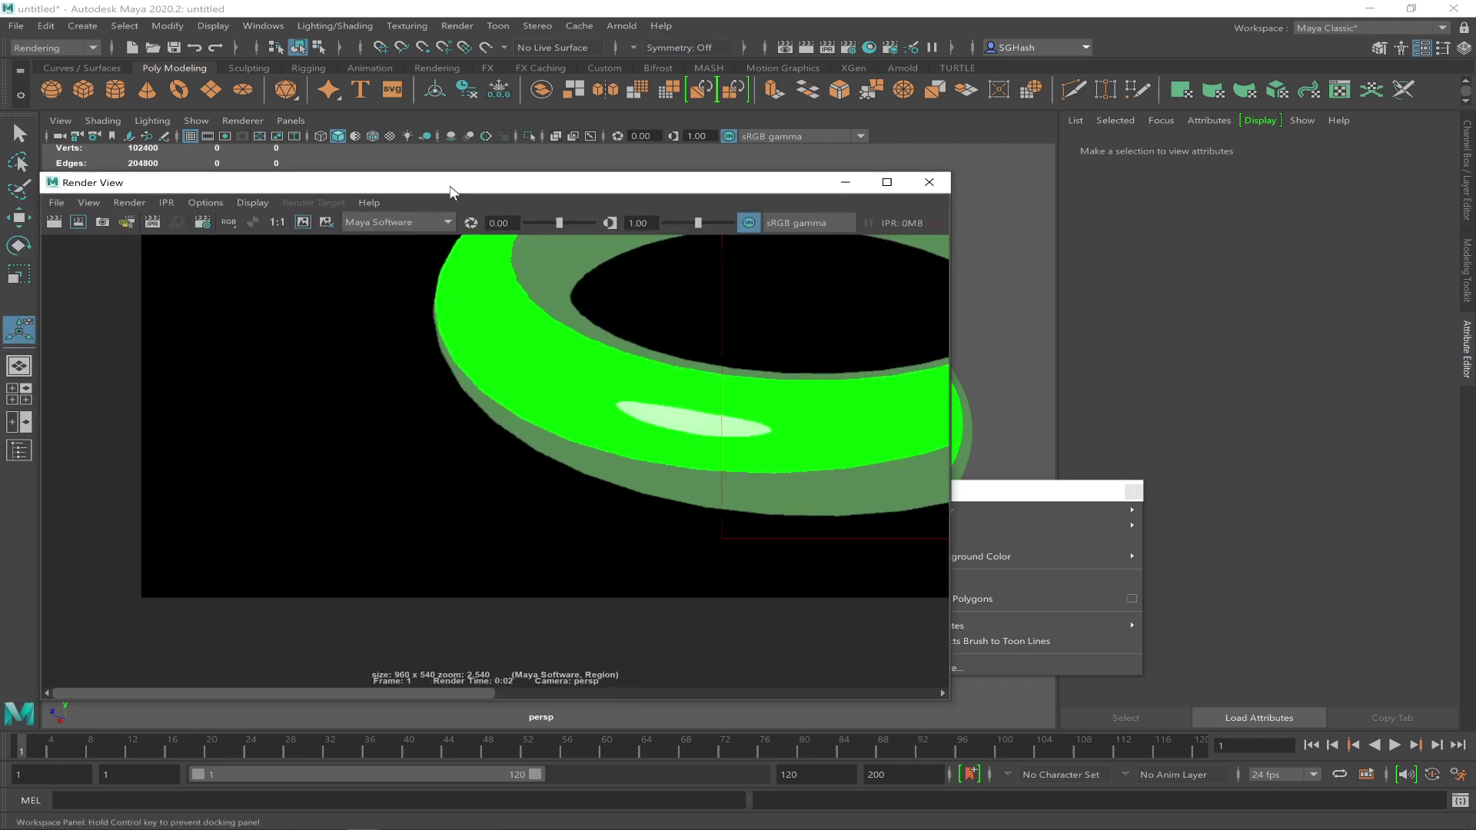
pyautogui.click(276, 223)
pyautogui.click(394, 373)
pyautogui.moveTo(397, 342); pyautogui.dragTo(552, 569)
pyautogui.click(362, 386)
pyautogui.moveTo(360, 364); pyautogui.dragTo(549, 568)
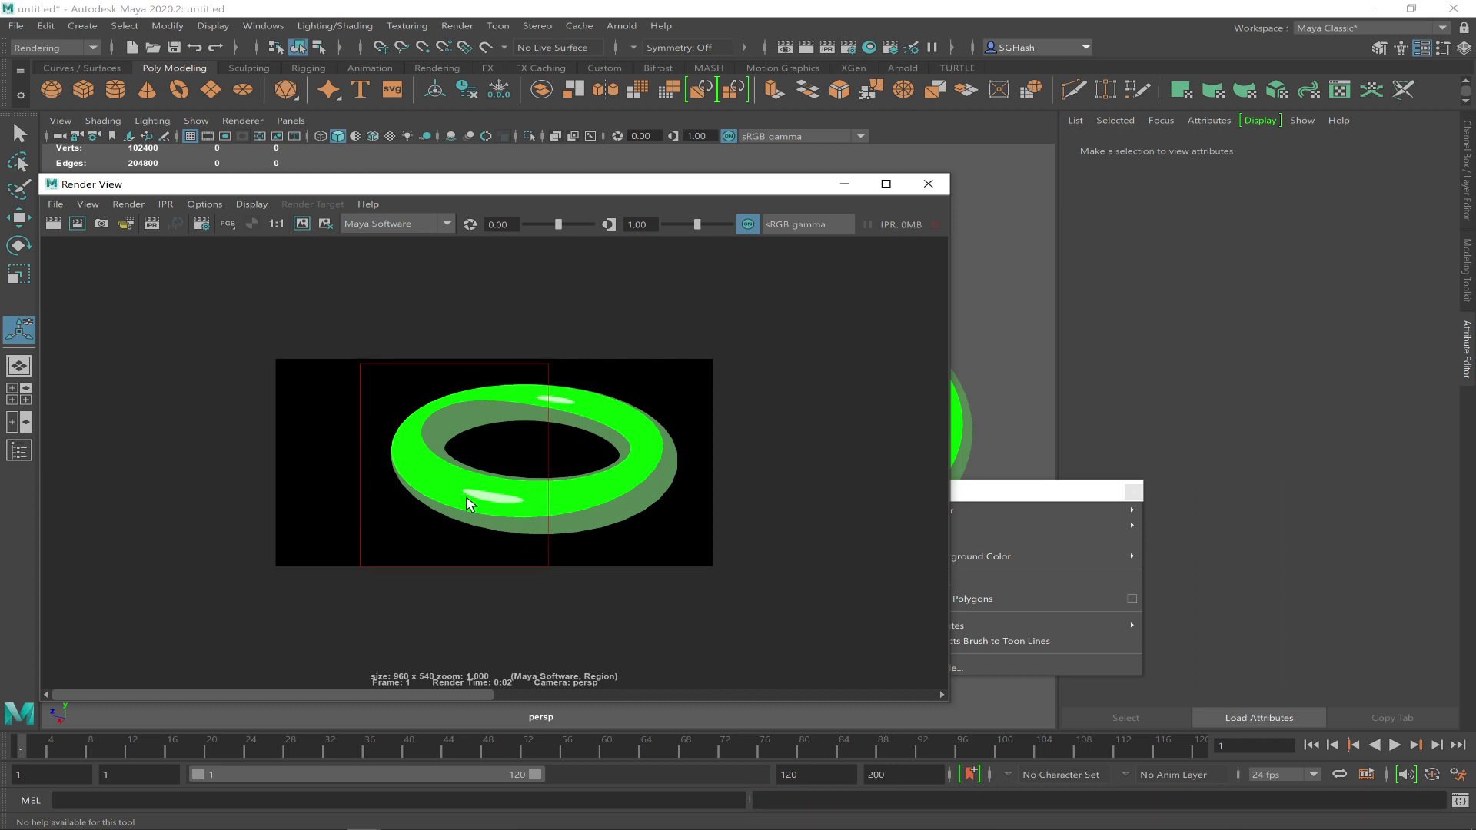
pyautogui.click(77, 223)
# Minimize the Render View and add a new toon outline to the torus
pyautogui.moveTo(600, 185); pyautogui.dragTo(640, 171)
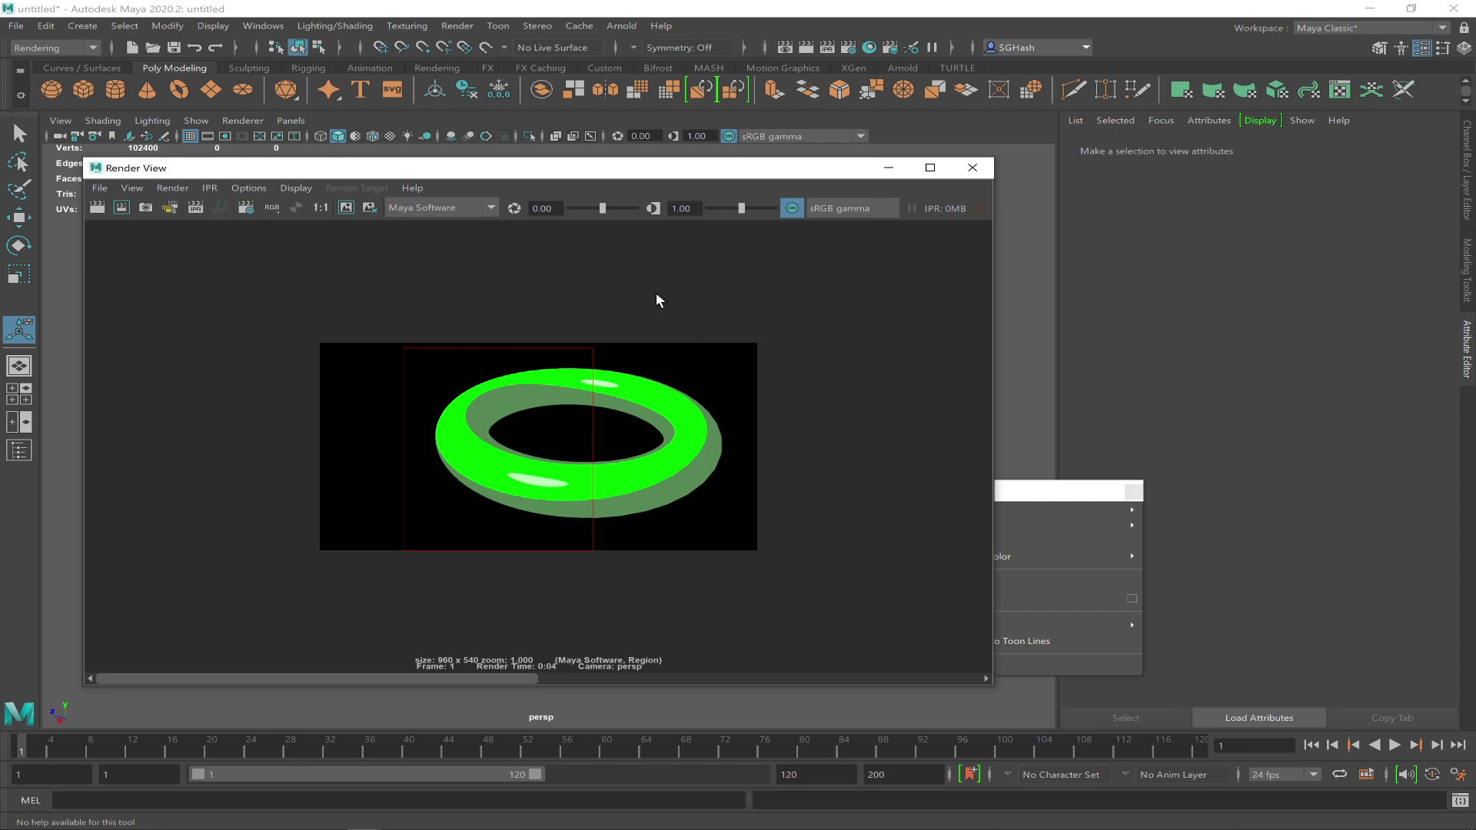
pyautogui.moveTo(545, 176); pyautogui.dragTo(865, 499)
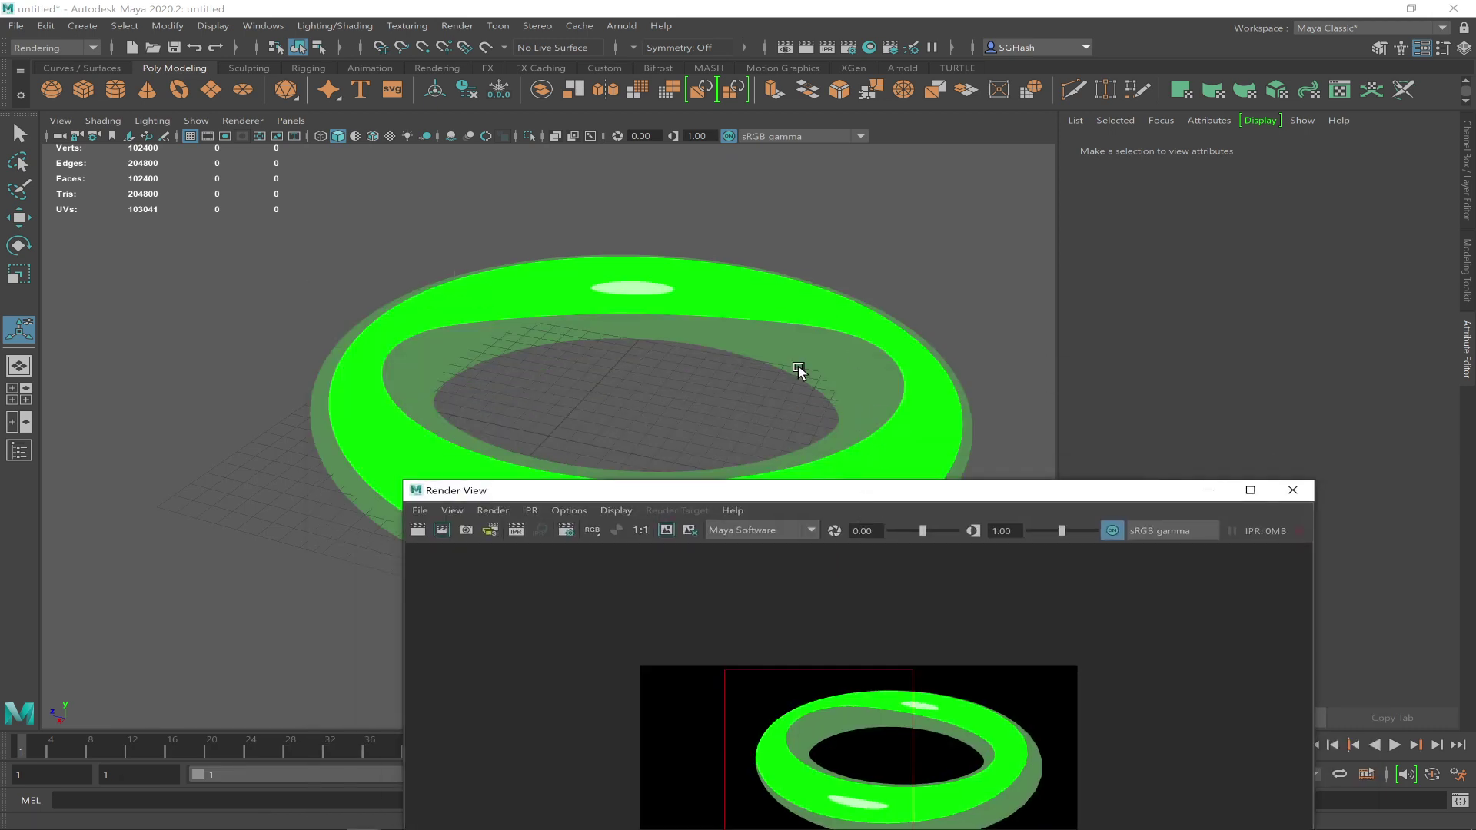
pyautogui.click(1206, 493)
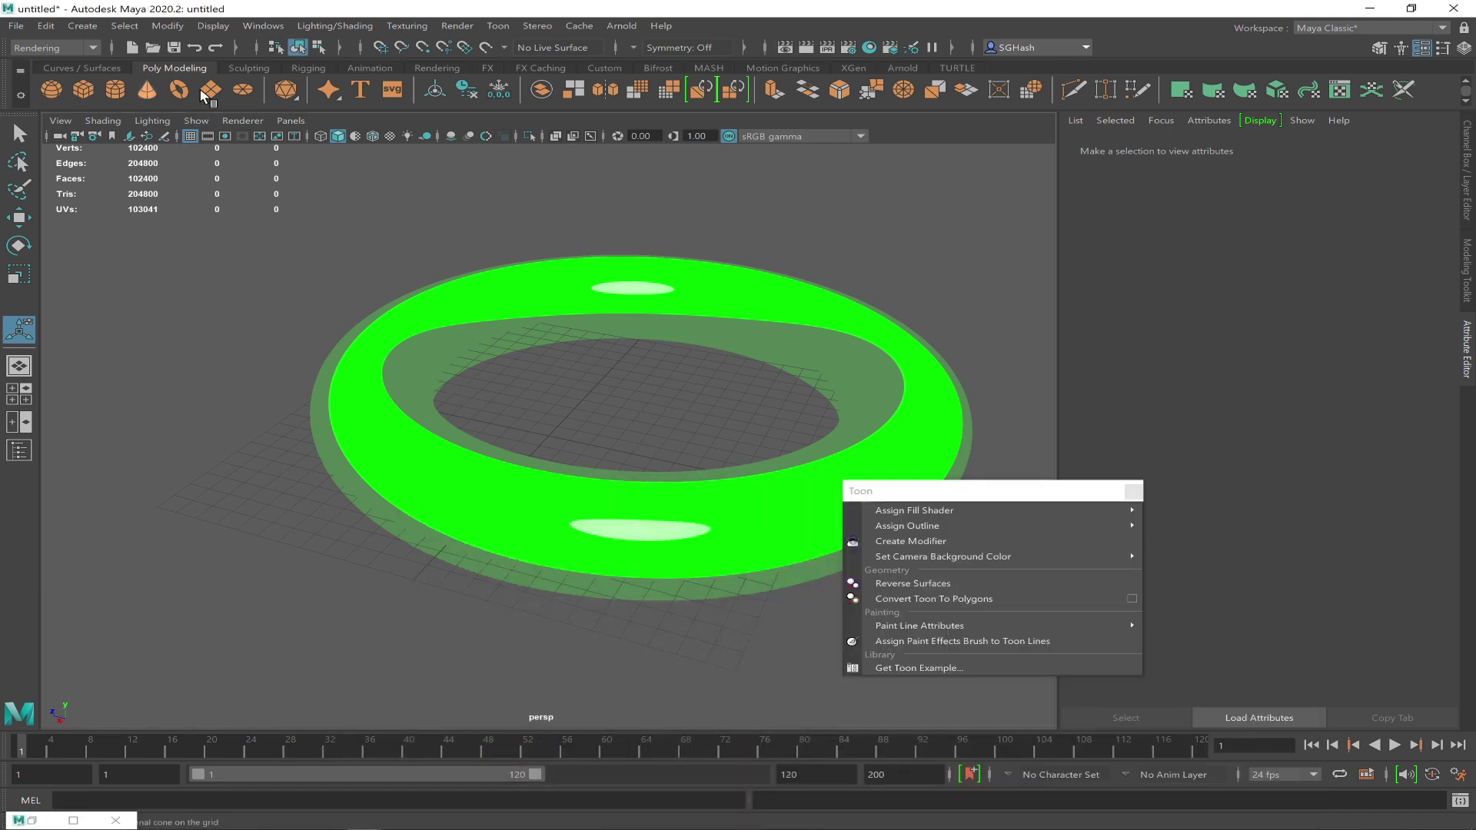
pyautogui.click(440, 312)
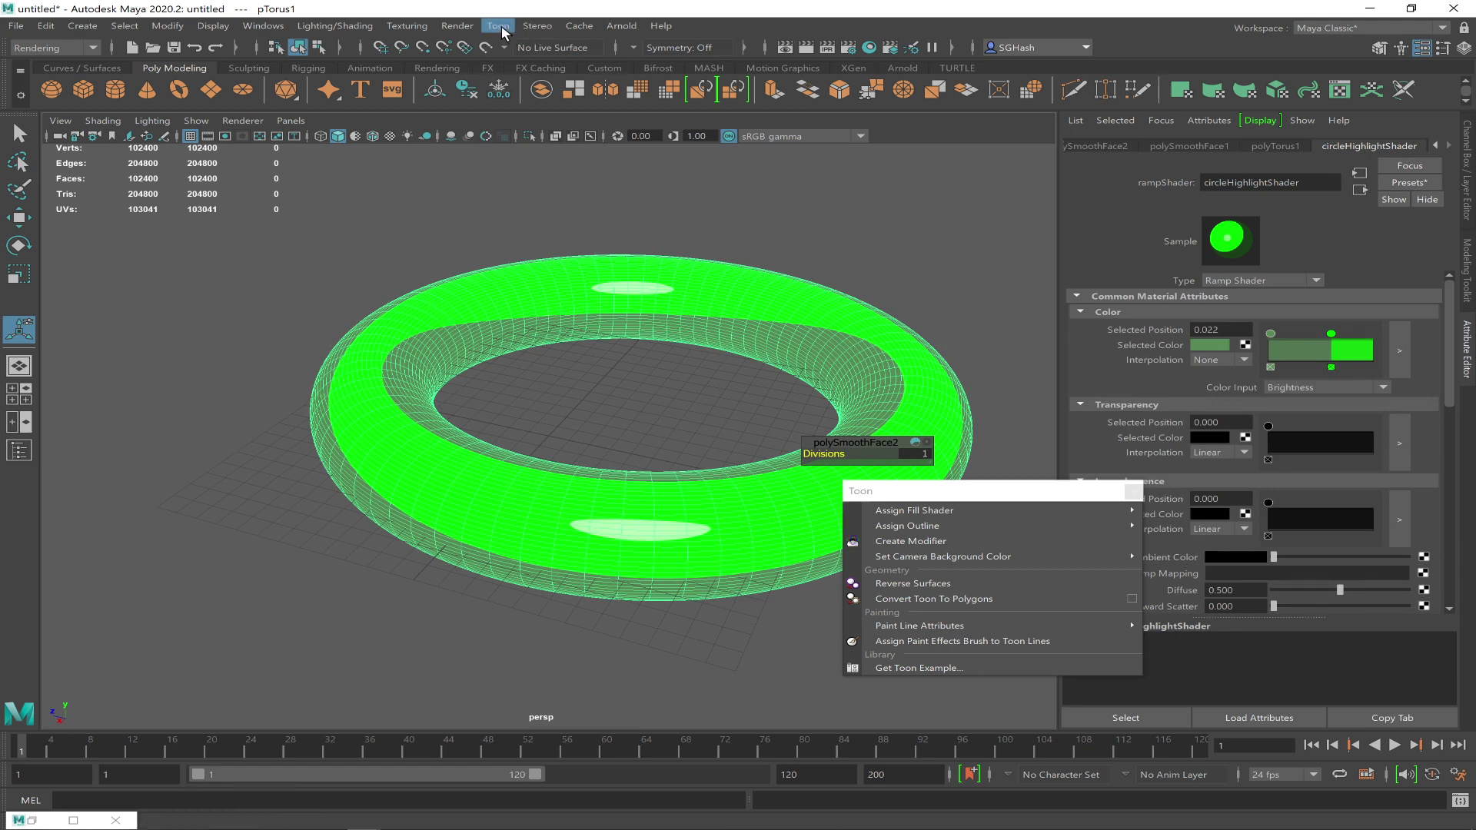
pyautogui.moveTo(993, 524)
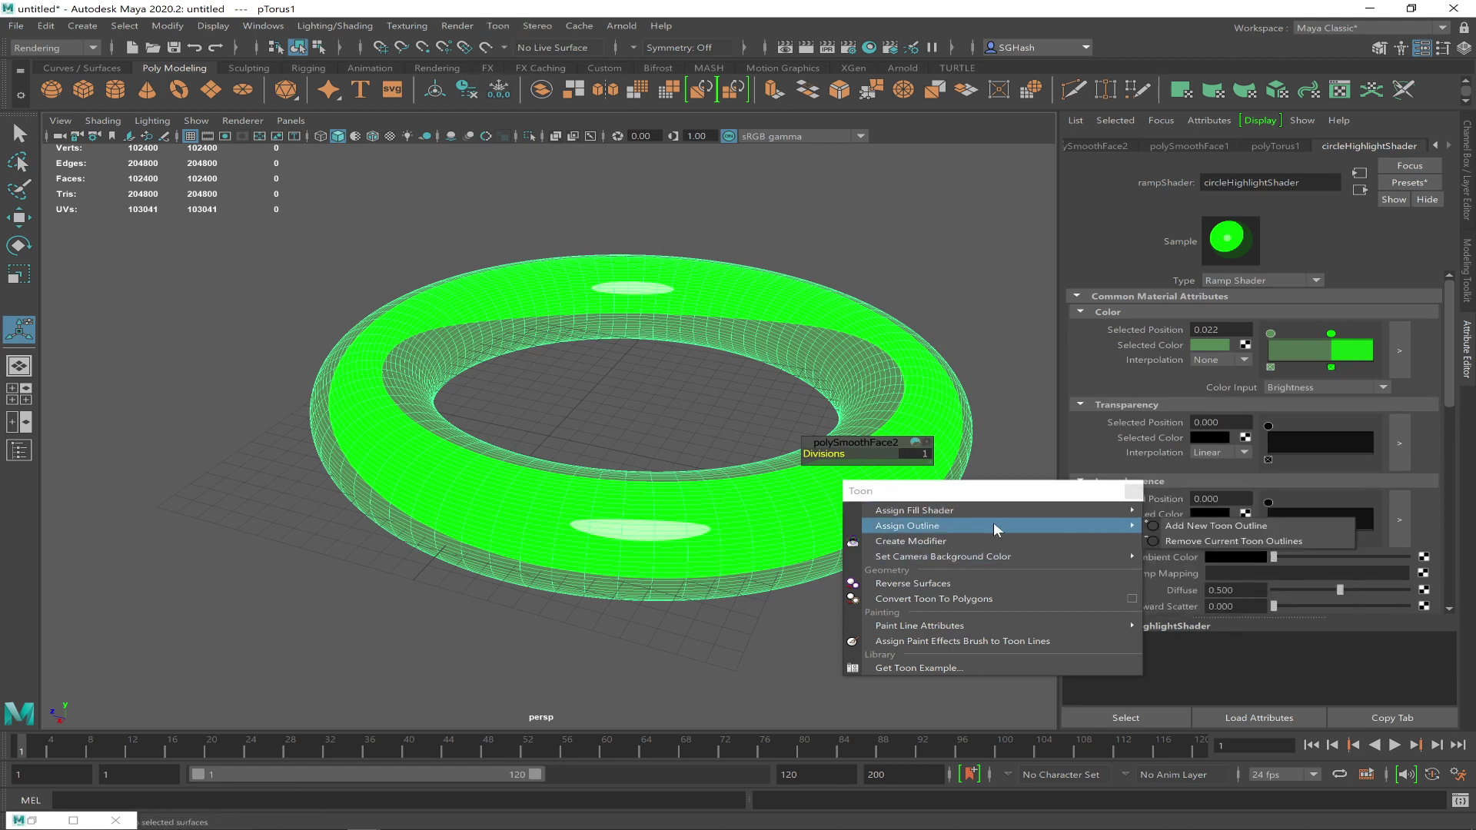
pyautogui.click(1177, 526)
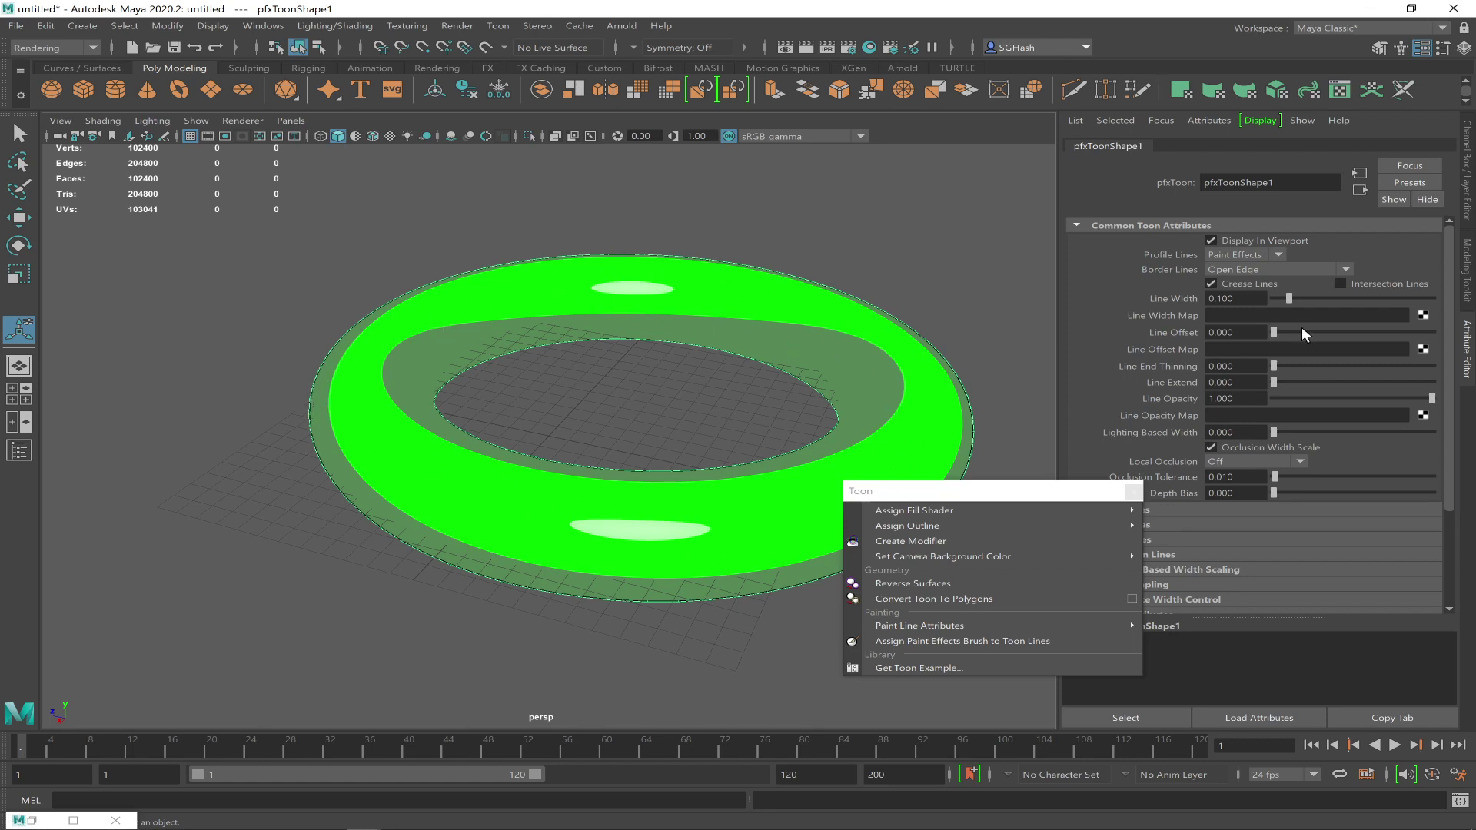
# Move the floating Toon menu off the outline's attributes and set the Line Width to 0.764
pyautogui.moveTo(1061, 495); pyautogui.dragTo(340, 517)
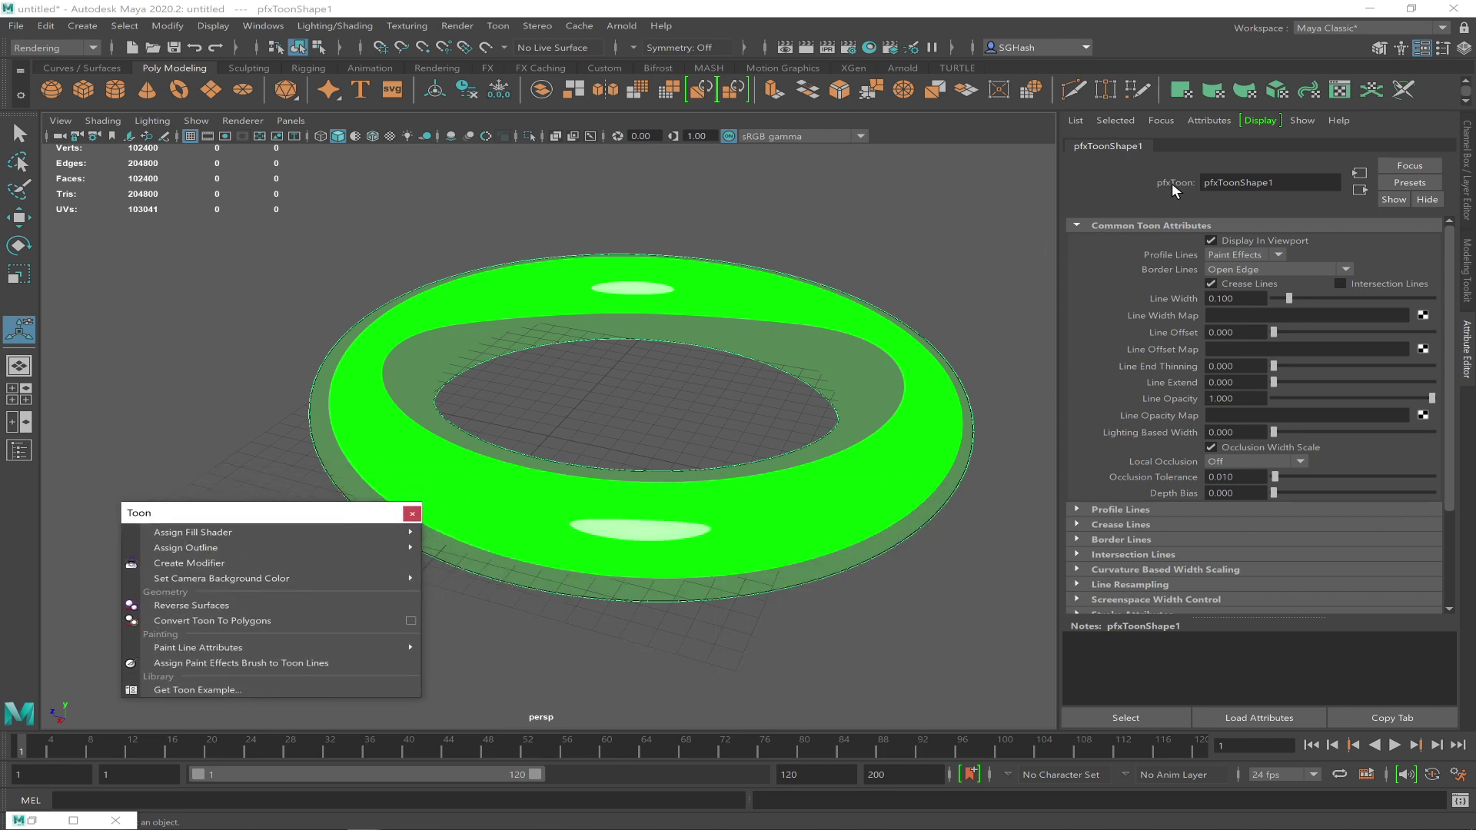
pyautogui.moveTo(1450, 394)
pyautogui.mouseDown()
pyautogui.moveTo(1462, 400)
pyautogui.moveTo(1452, 377)
pyautogui.mouseUp()
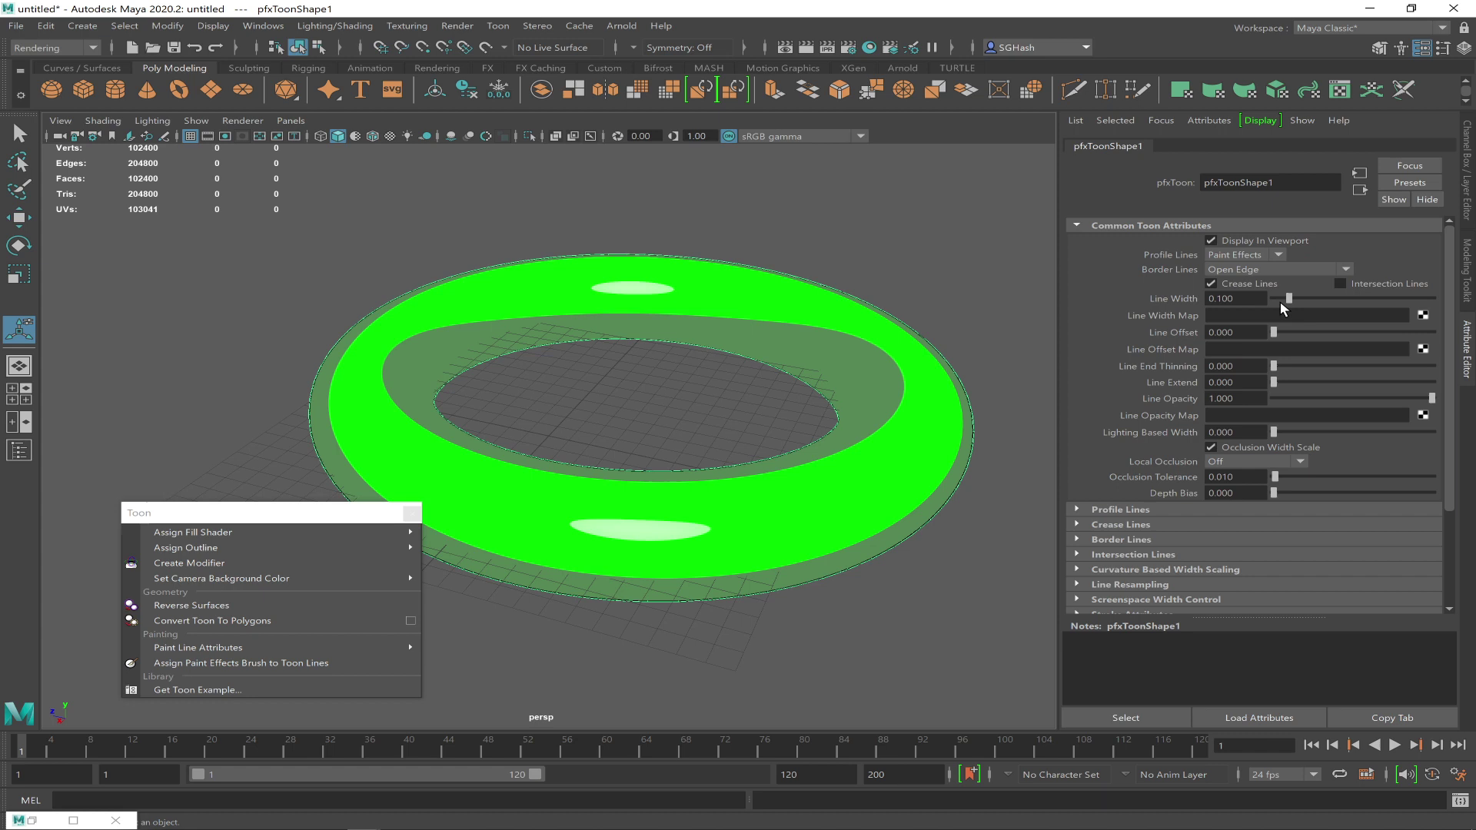
pyautogui.moveTo(1288, 300); pyautogui.dragTo(1394, 300)
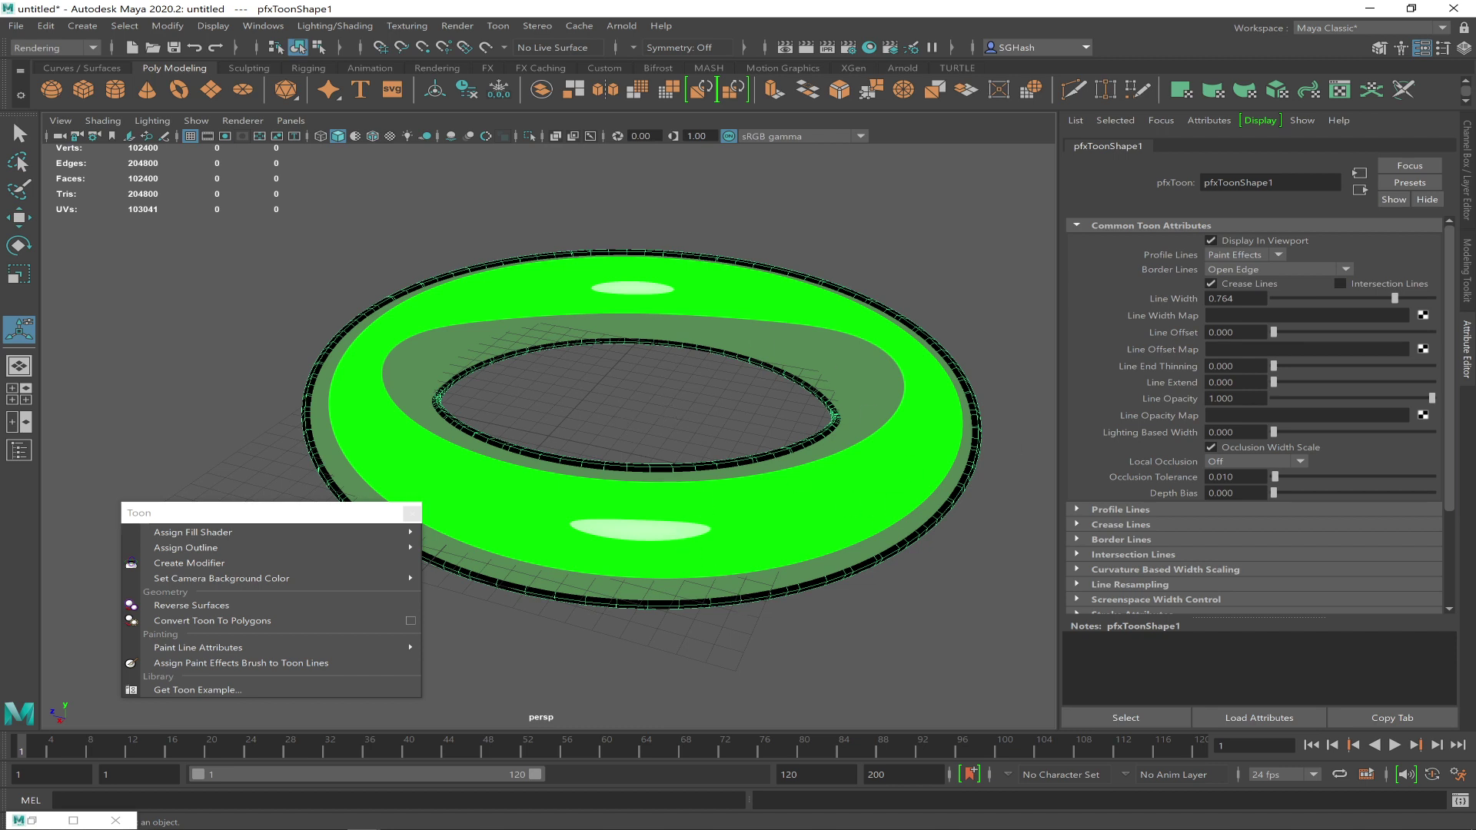
# Set the toon outline's Profile Color to white under Profile Lines
pyautogui.moveTo(1451, 471); pyautogui.dragTo(1451, 568)
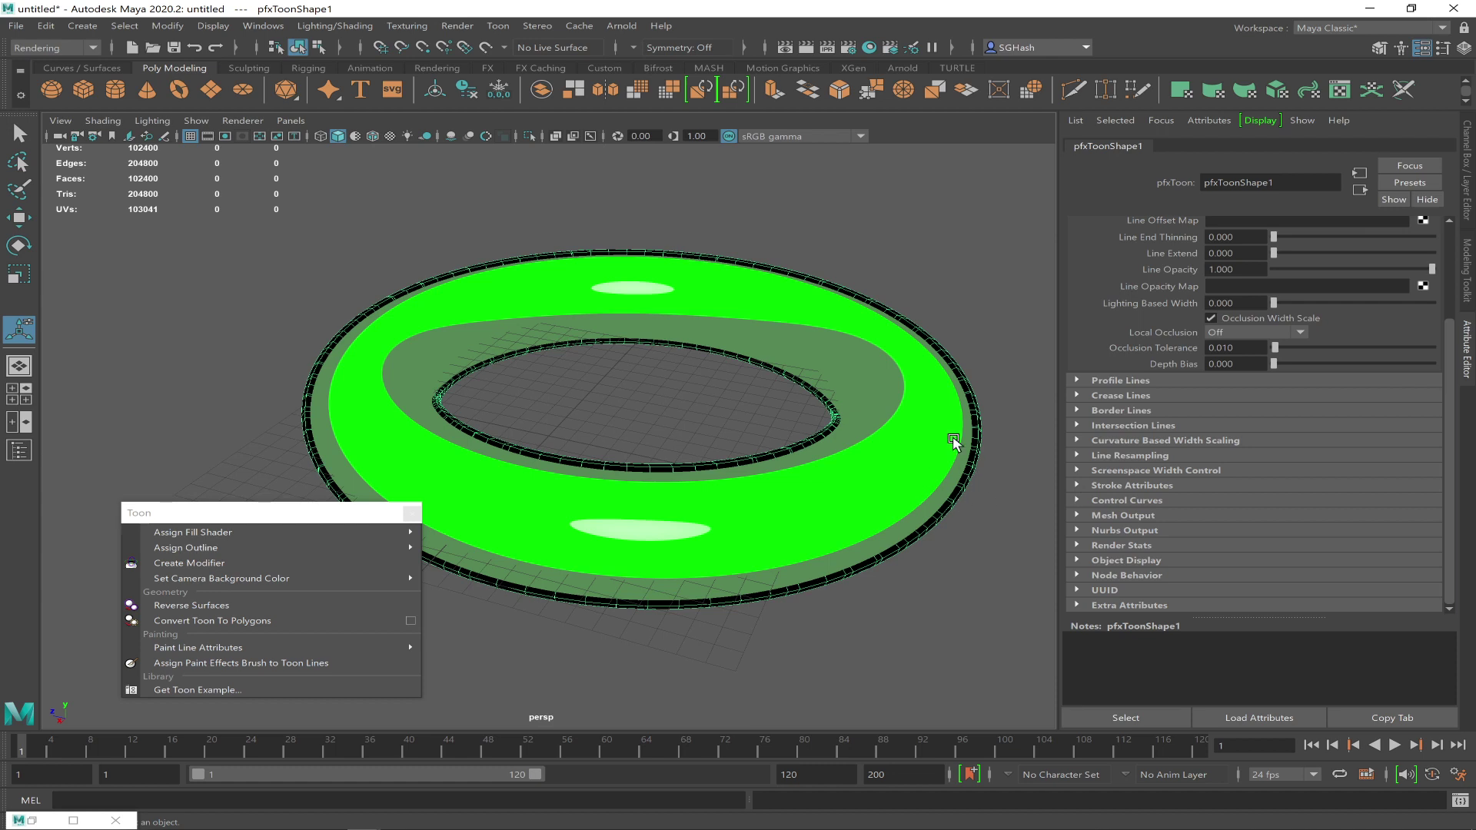
pyautogui.click(1077, 381)
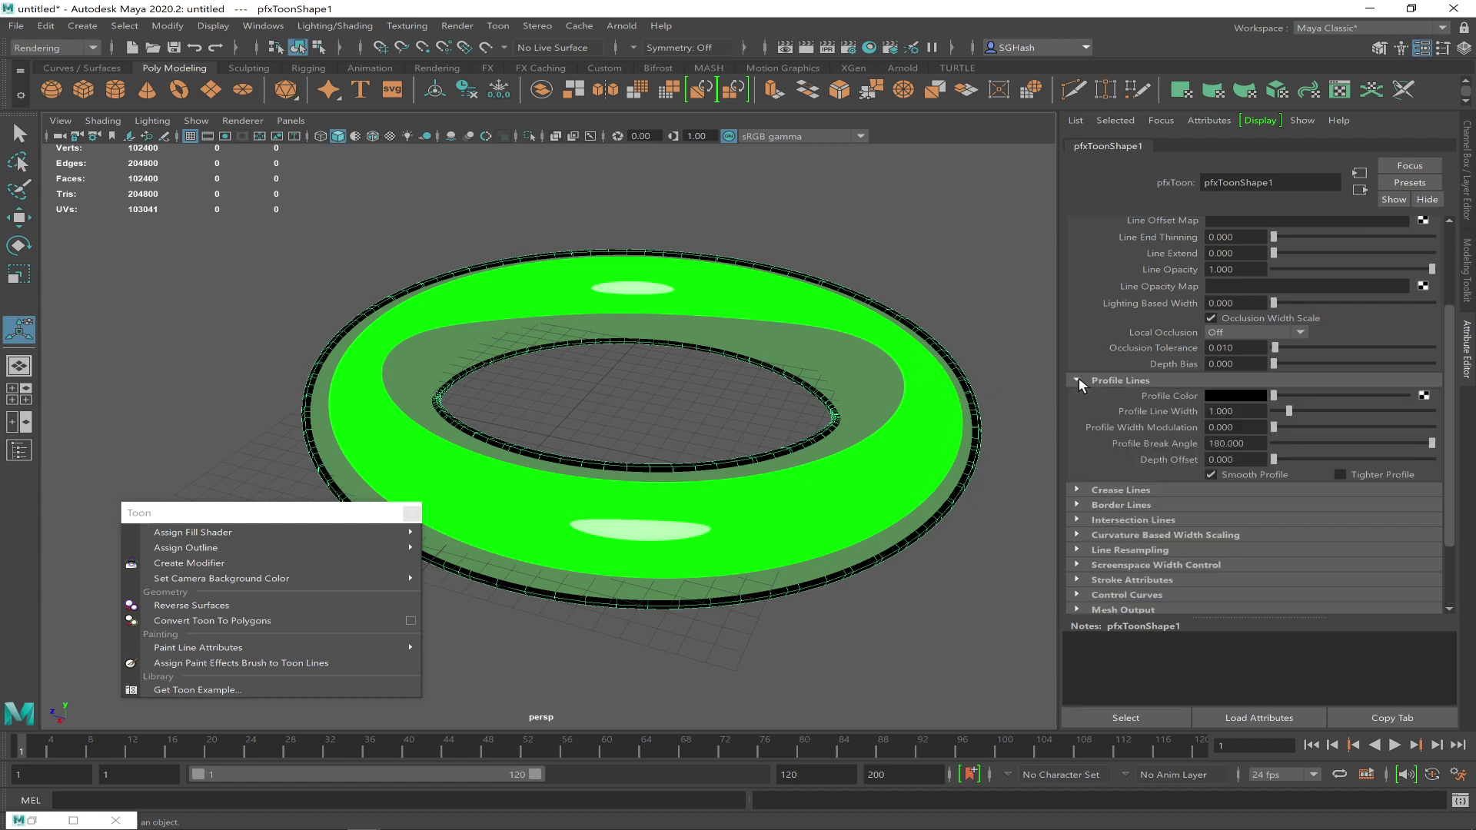
pyautogui.click(1225, 393)
pyautogui.click(1157, 363)
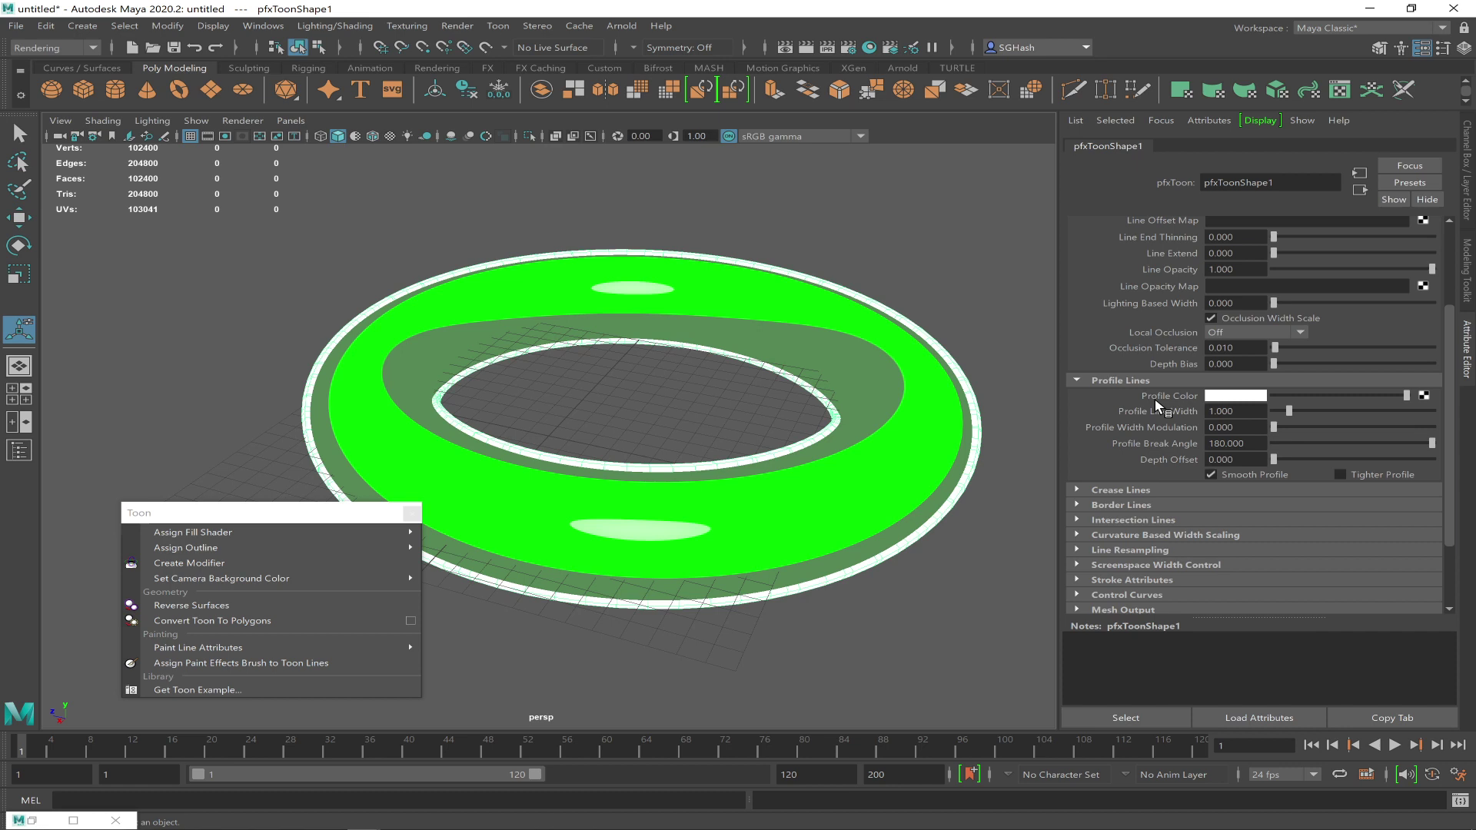
# Restore the Render View, region-render the whole torus with its white outline, and close the Render View
pyautogui.click(32, 820)
pyautogui.moveTo(907, 493); pyautogui.dragTo(592, 237)
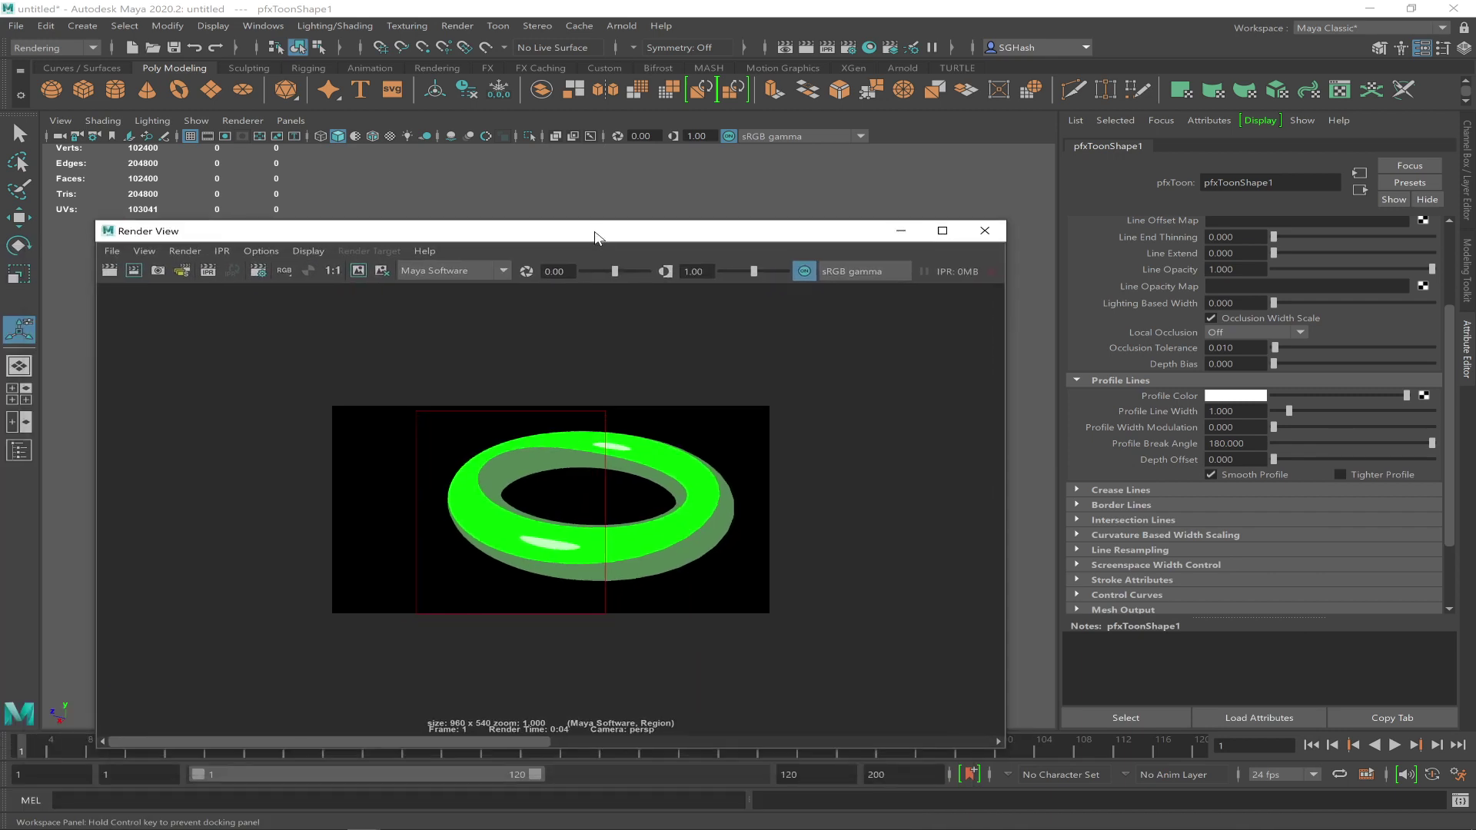
pyautogui.moveTo(437, 416); pyautogui.dragTo(635, 529)
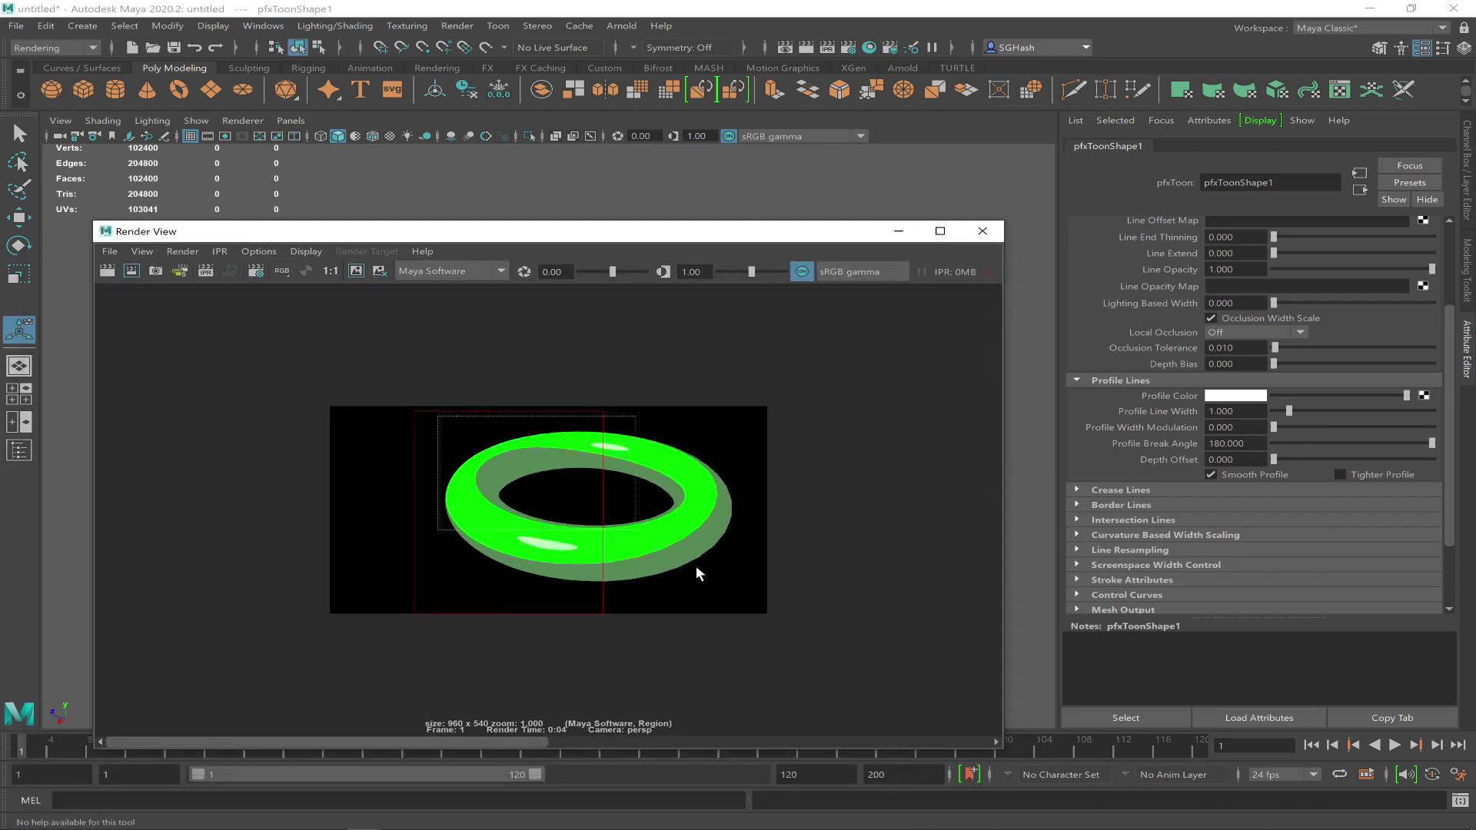
pyautogui.click(132, 271)
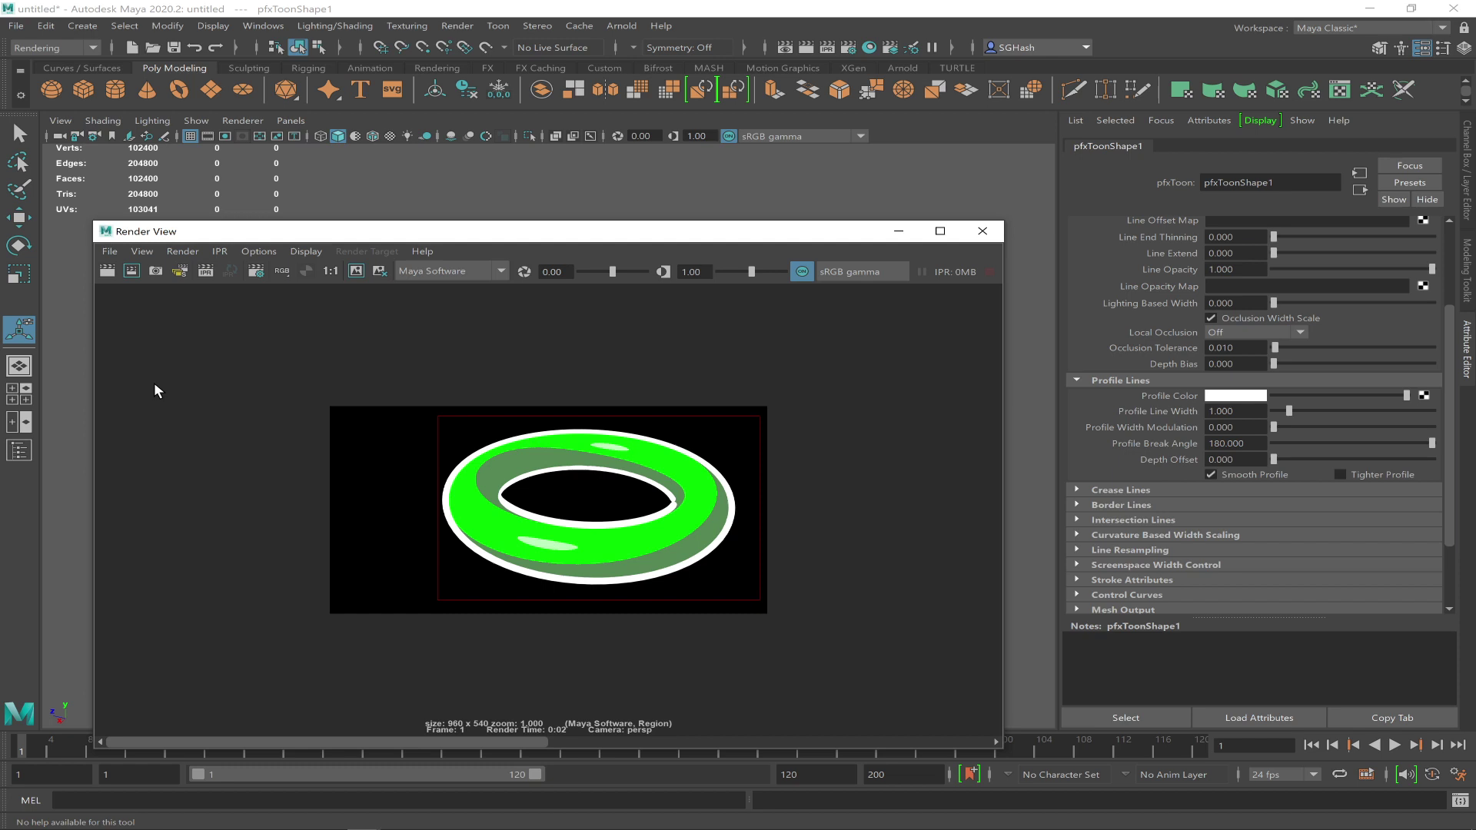
pyautogui.click(976, 237)
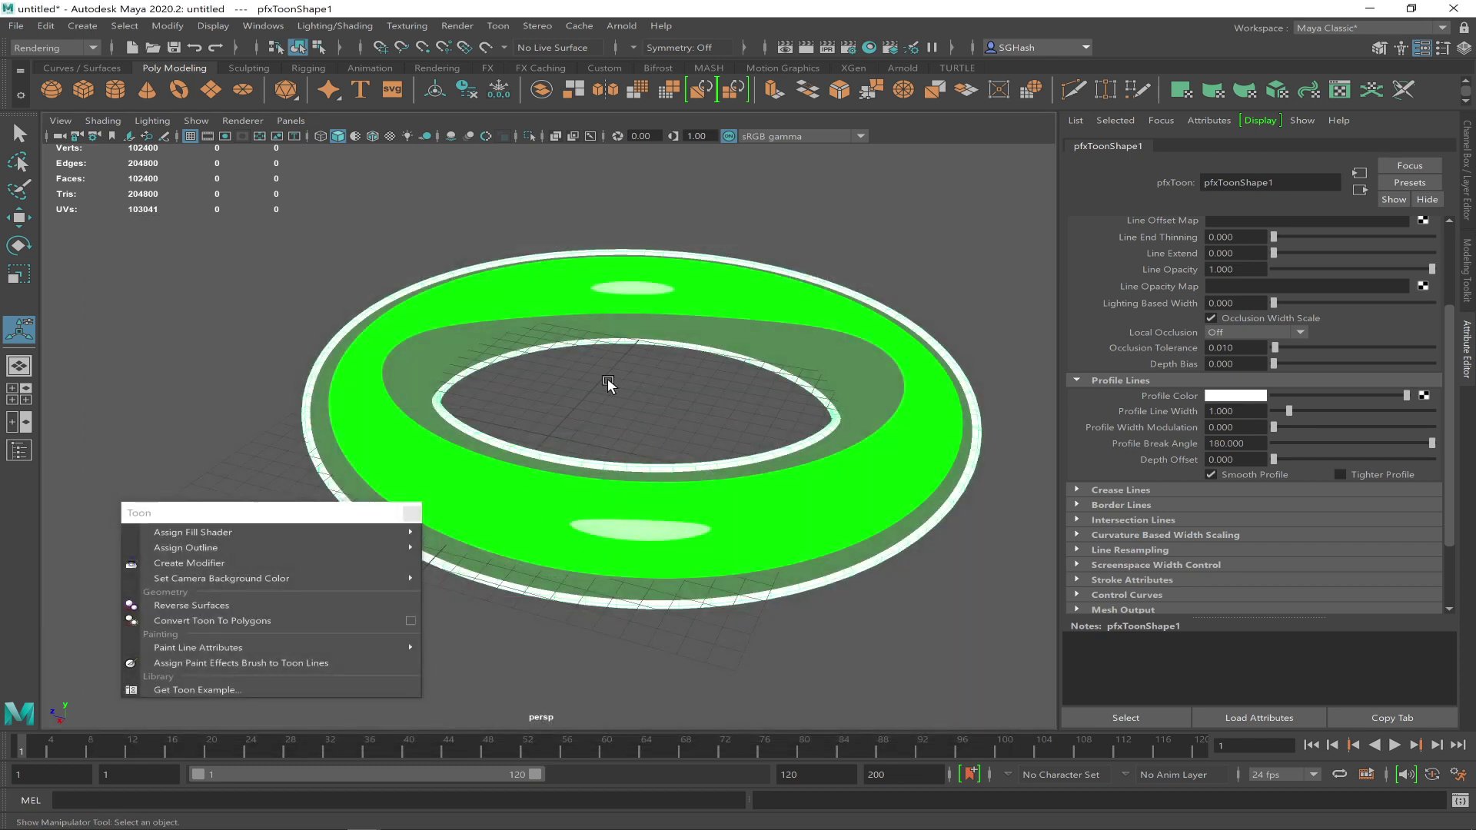
# Delete the toon outline and the torus, and move the floating Toon menu higher in the viewport
pyautogui.click(585, 367)
pyautogui.moveTo(753, 232); pyautogui.dragTo(659, 405)
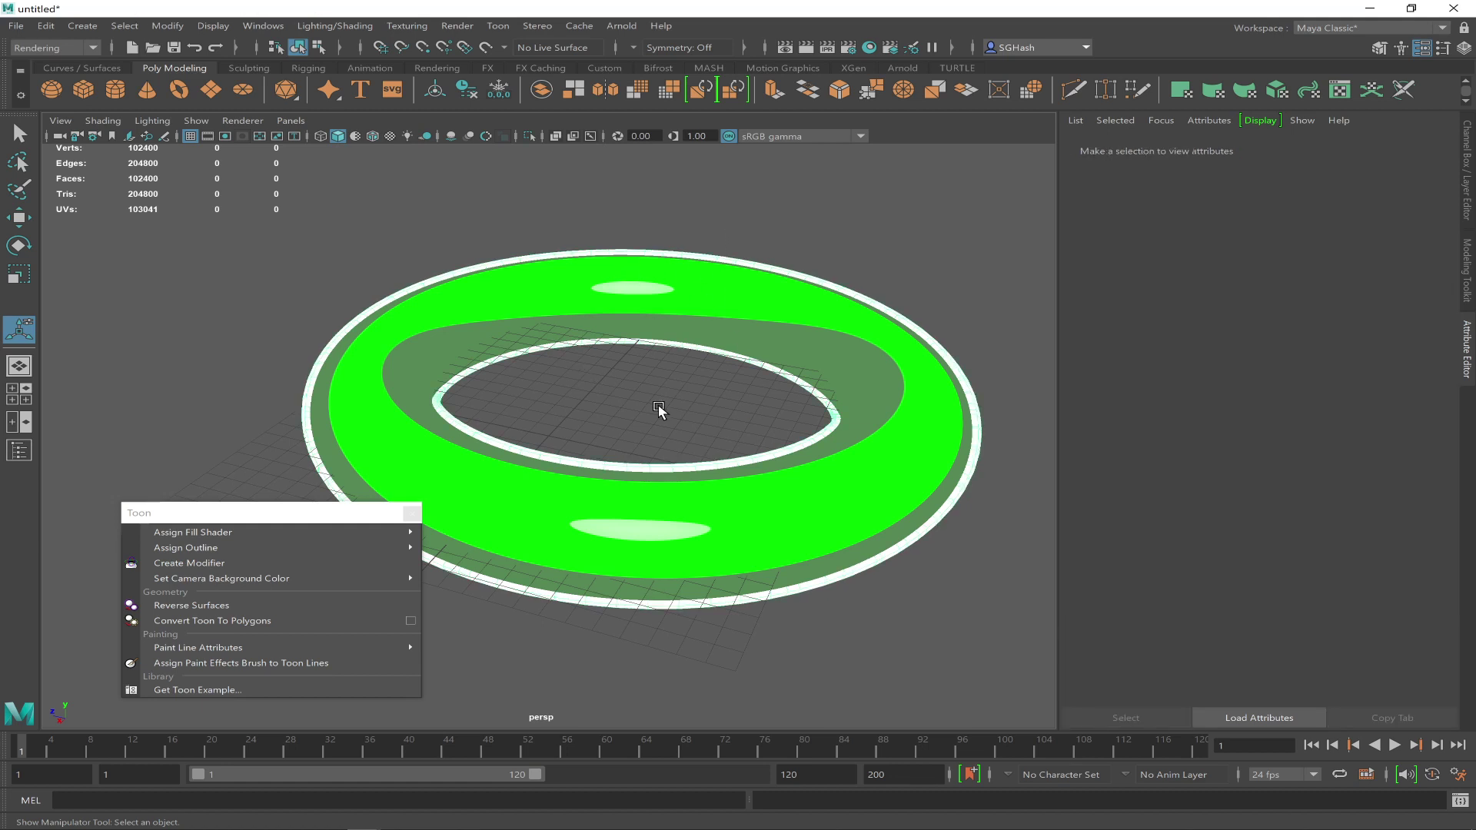
pyautogui.press('Delete')
pyautogui.click(818, 298)
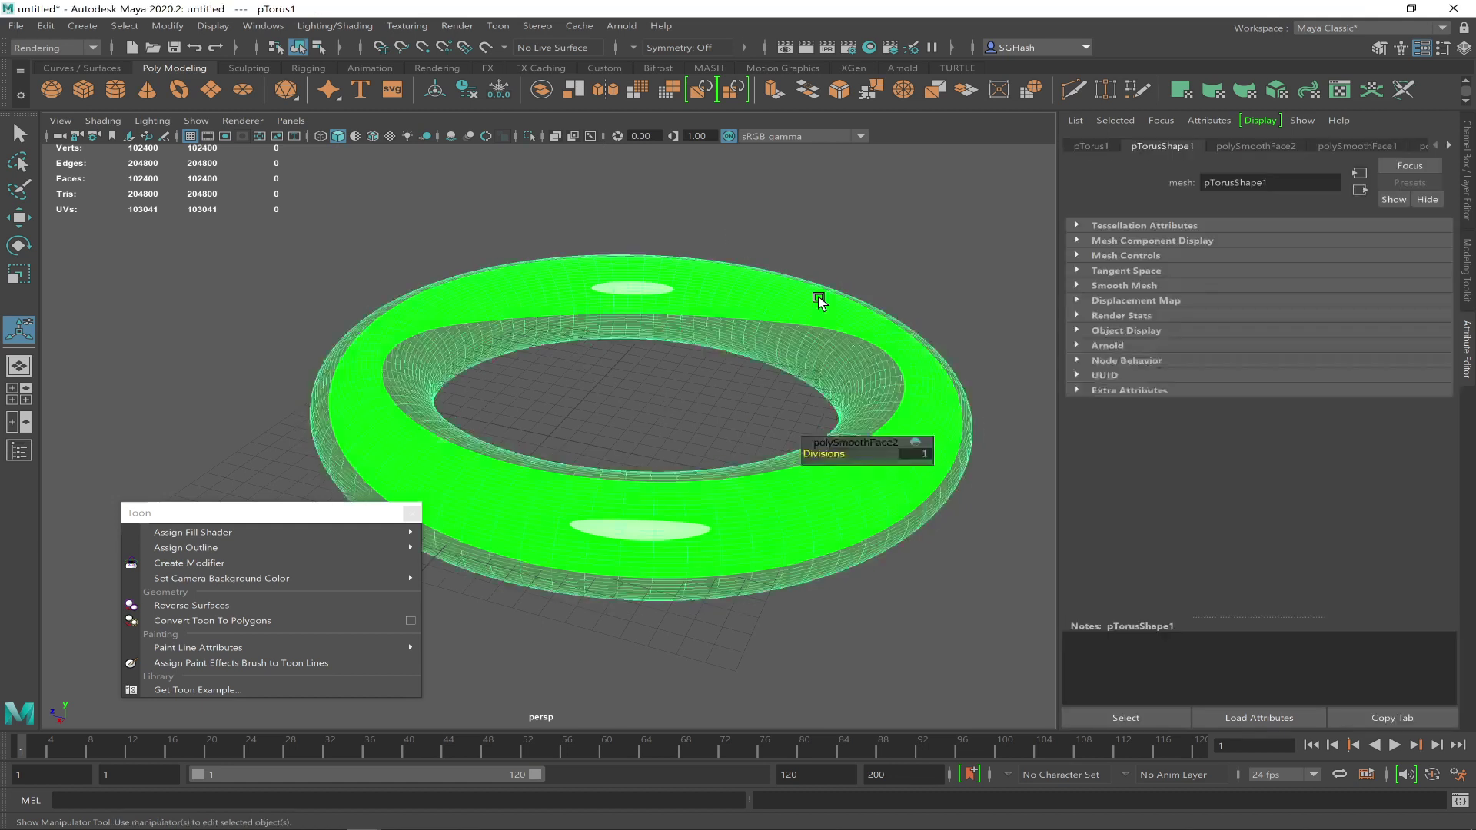
pyautogui.press('Delete')
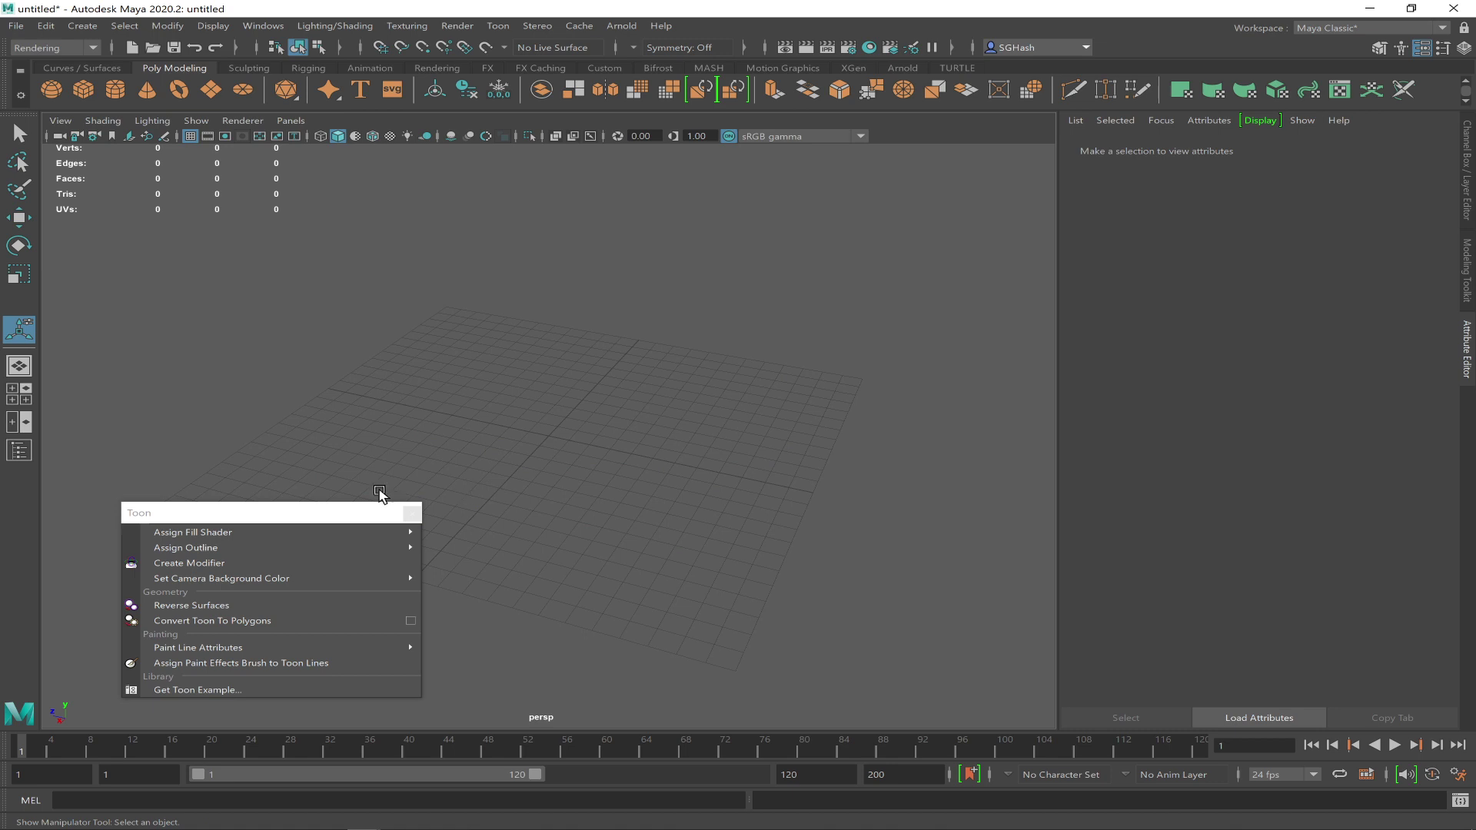
pyautogui.moveTo(298, 513); pyautogui.dragTo(230, 214)
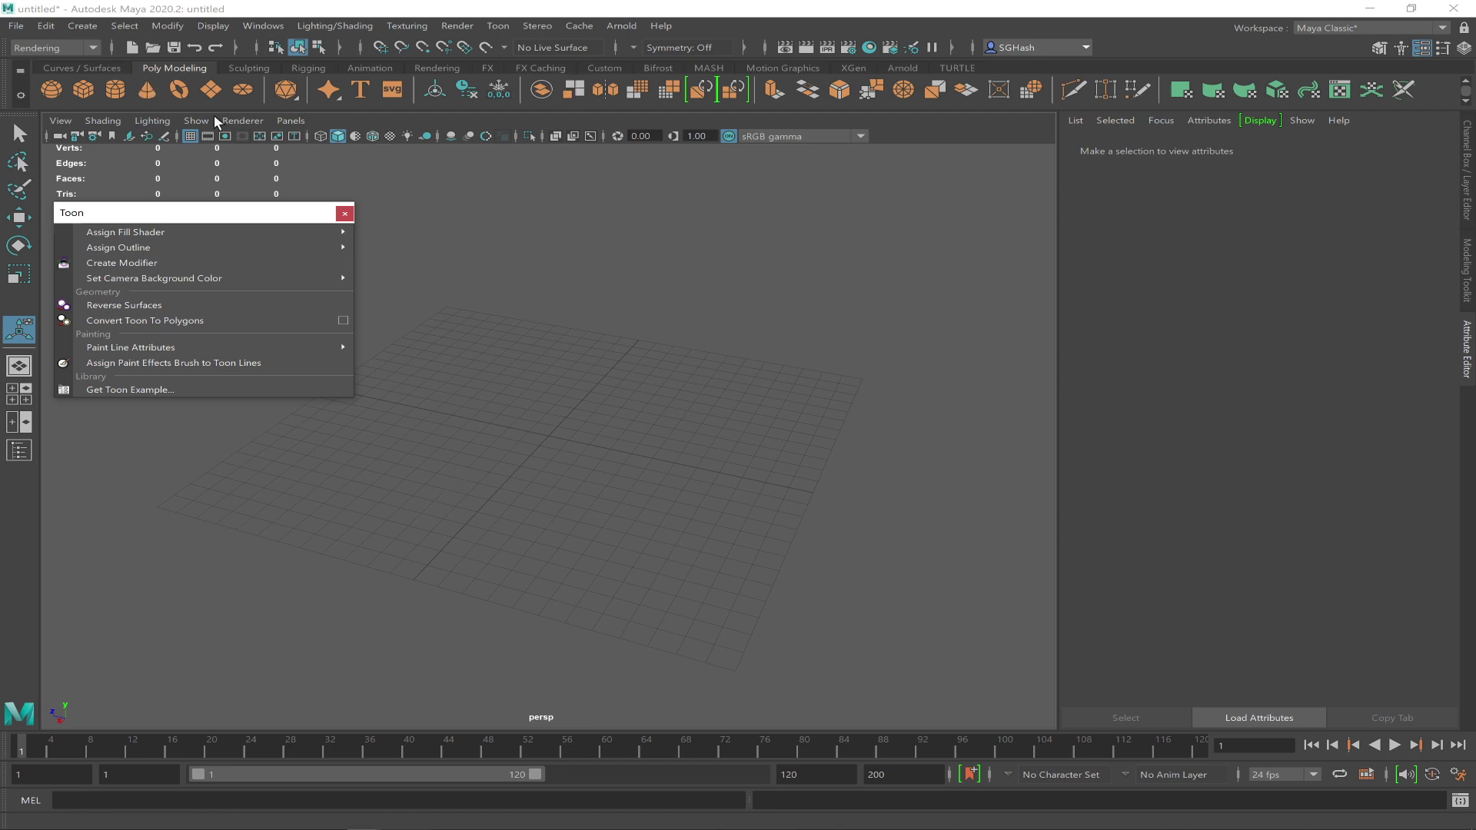
# Switch to the Modeling menu set and tear off the Generate menu as a floating window
pyautogui.click(73, 48)
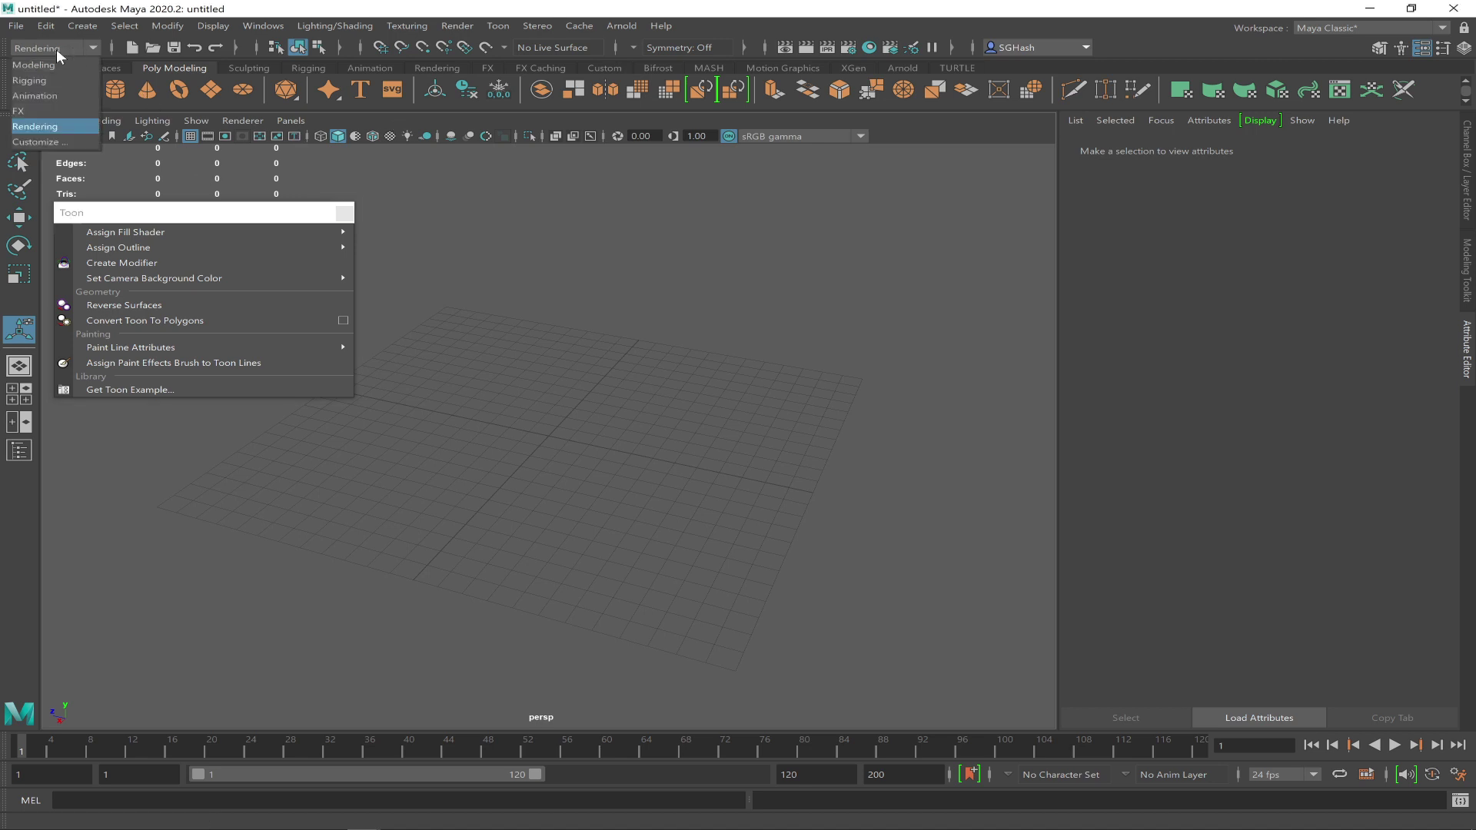
pyautogui.click(77, 110)
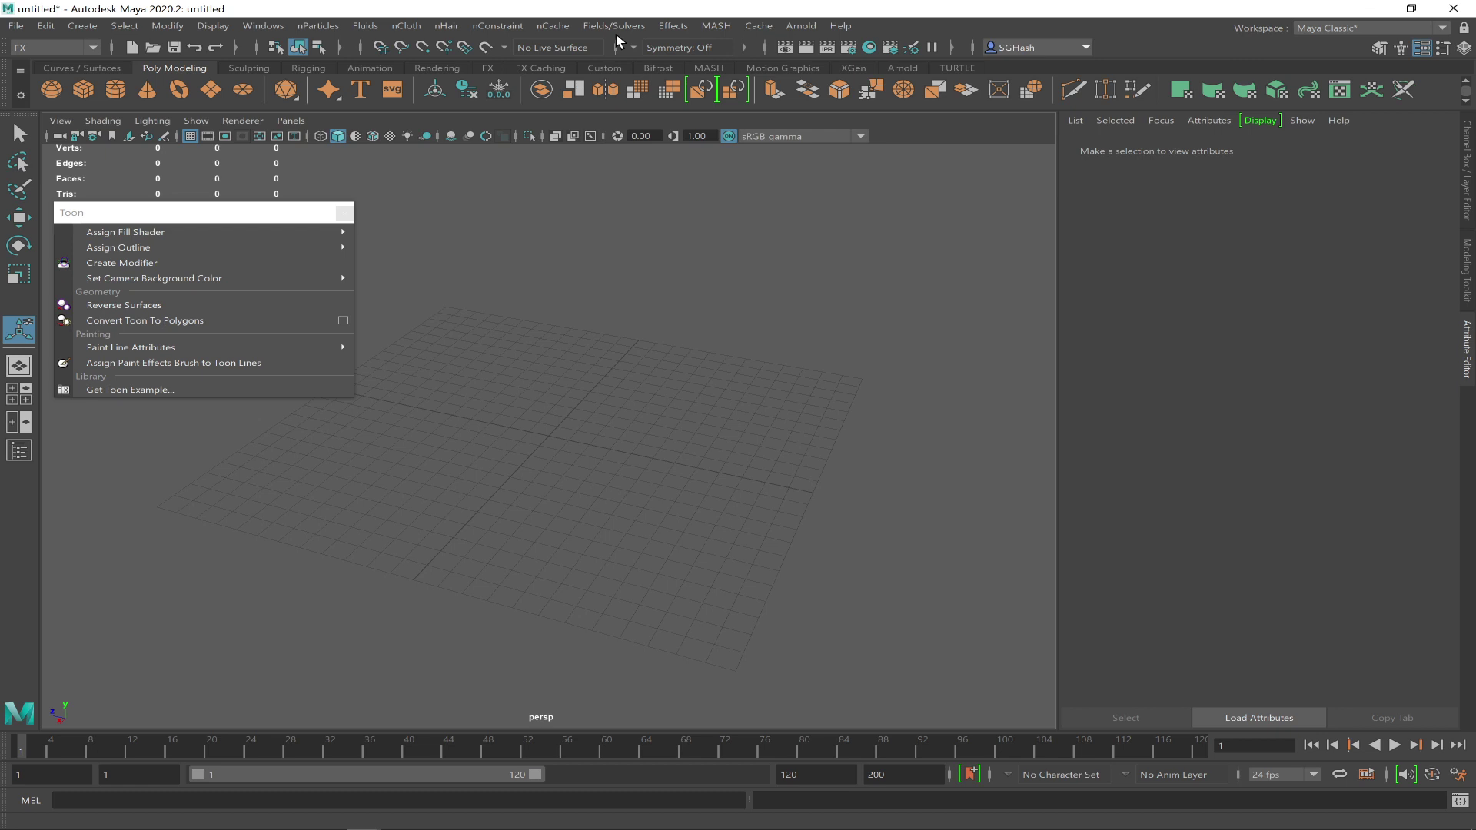
pyautogui.press('F2')
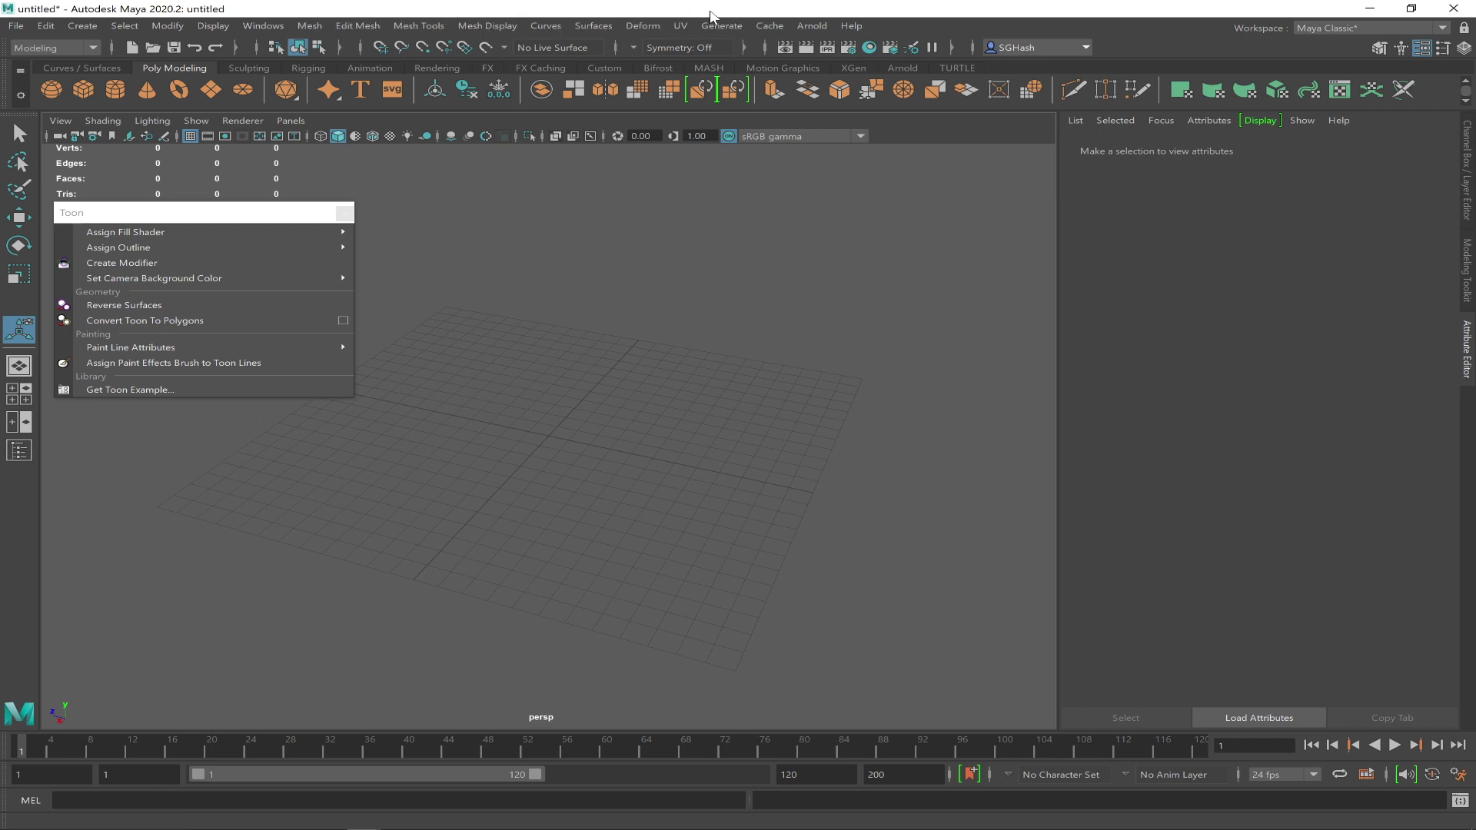
pyautogui.click(721, 25)
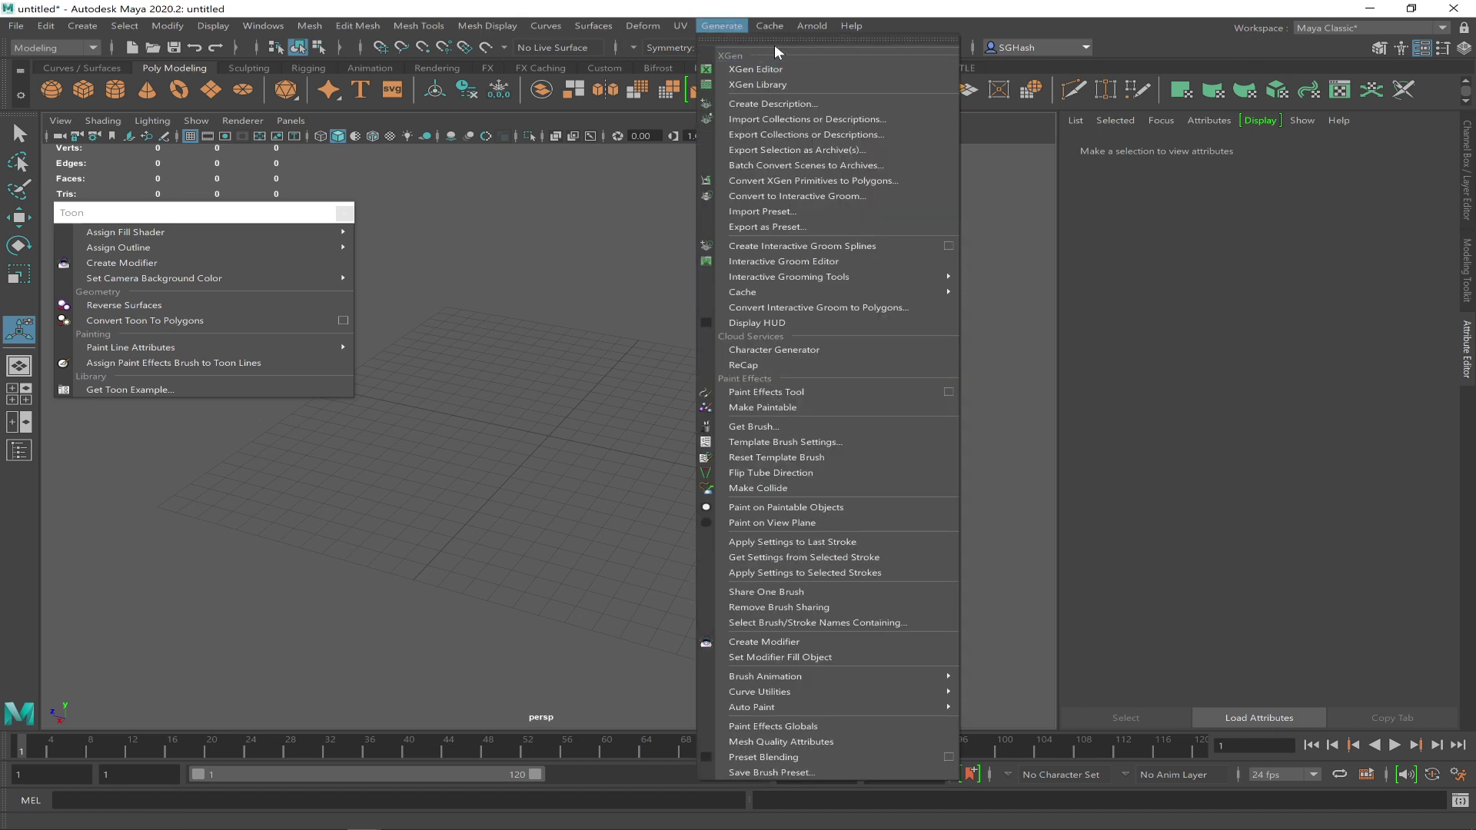
pyautogui.click(774, 42)
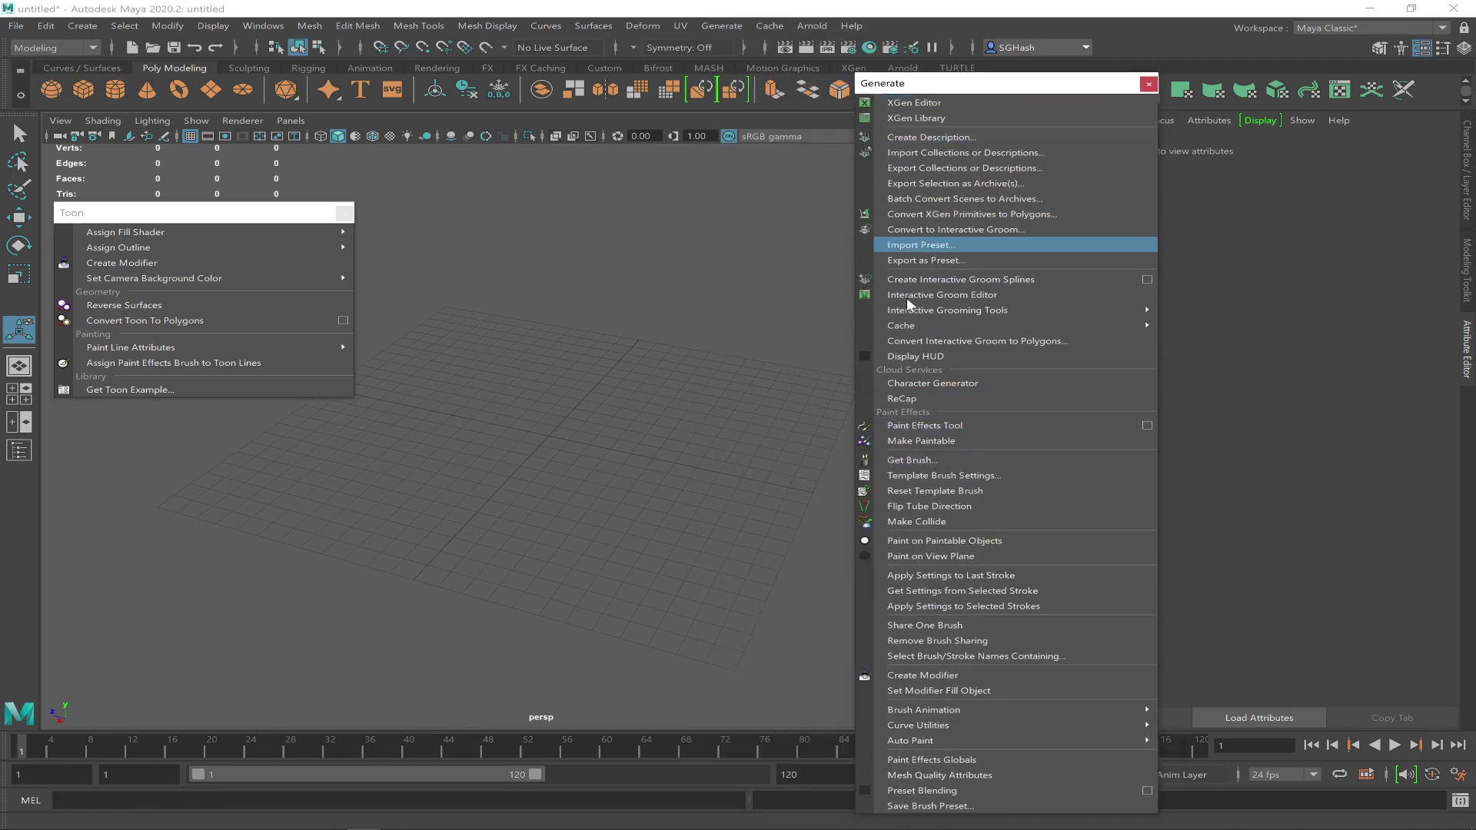
# Open the Paint Effects brush library and look through the Plants, PlantsMesh, Toon and ObjectsMesh brushes
pyautogui.click(932, 462)
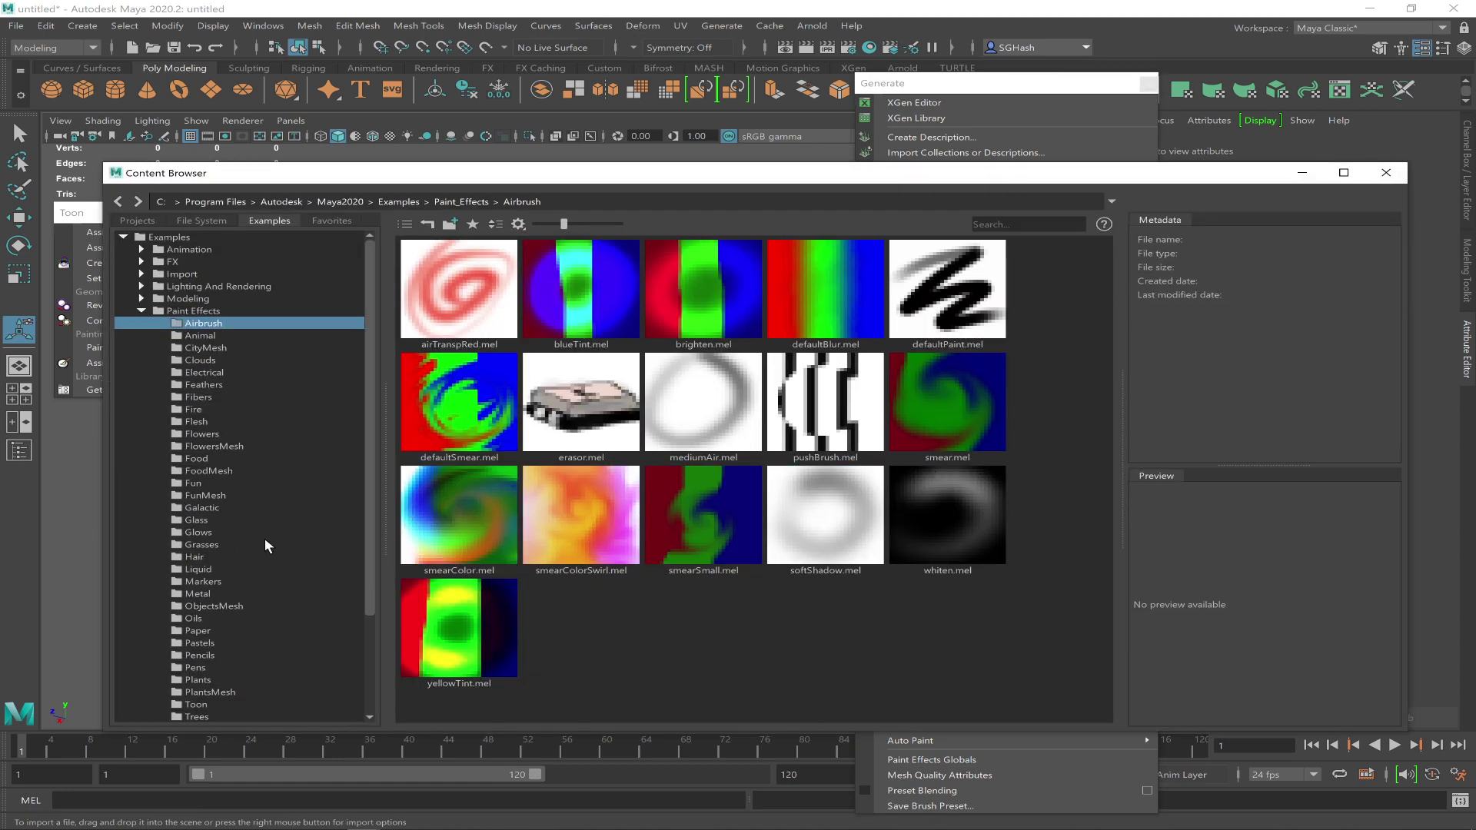
pyautogui.moveTo(372, 551); pyautogui.dragTo(364, 670)
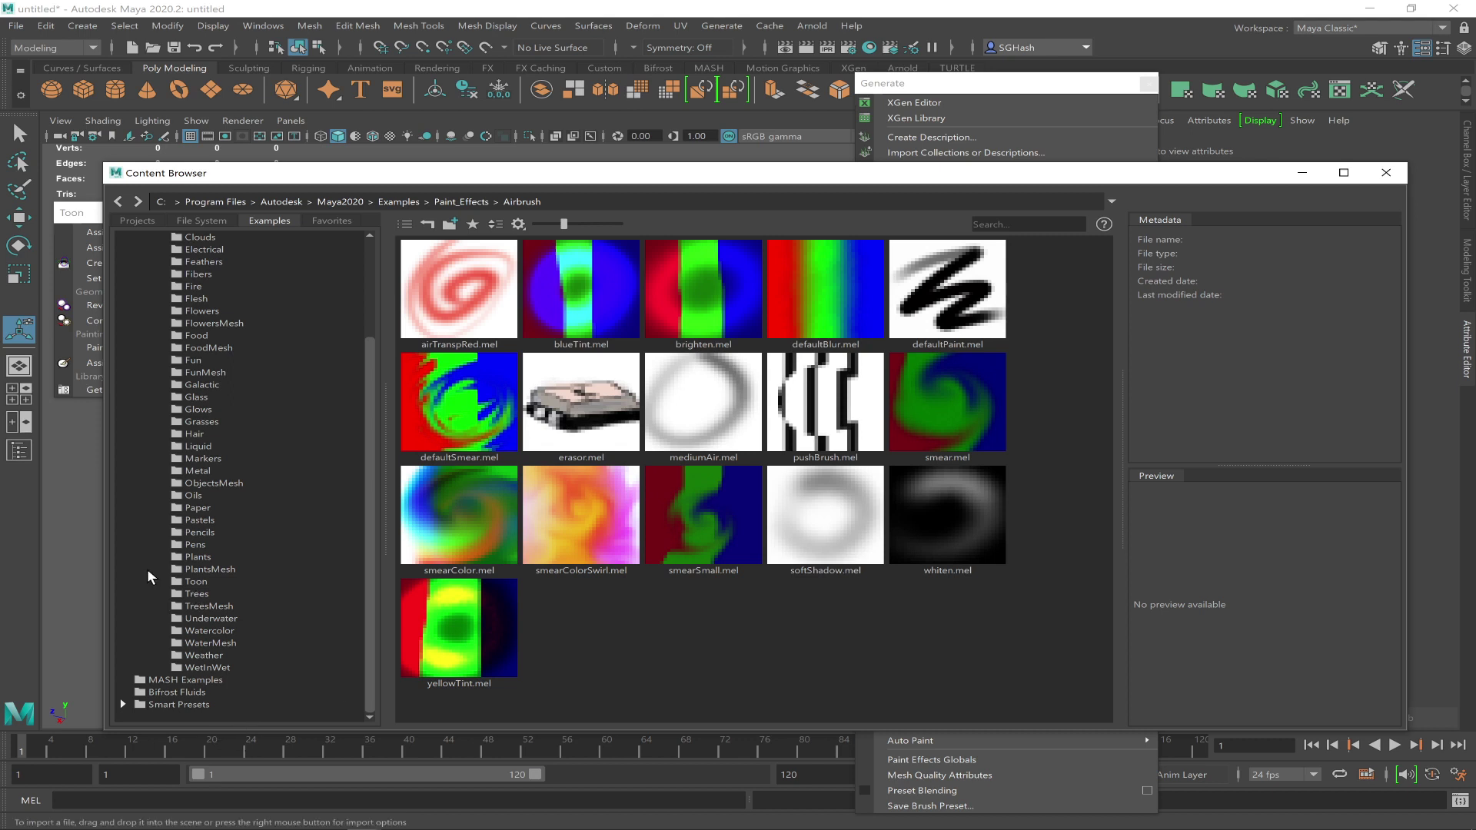
pyautogui.click(196, 556)
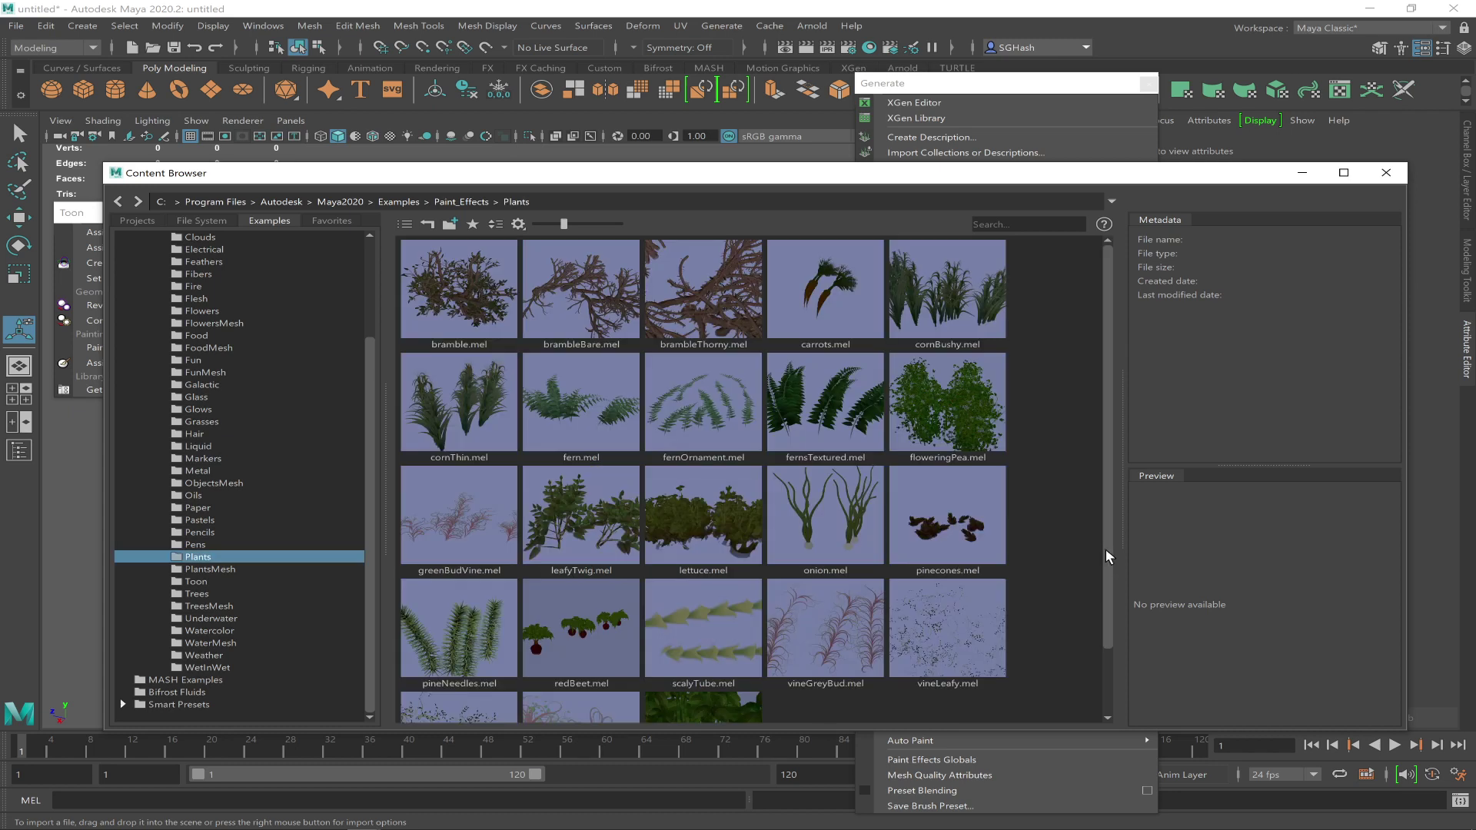
pyautogui.scroll(-2, 1105, 549)
pyautogui.scroll(2, 1101, 448)
pyautogui.click(198, 569)
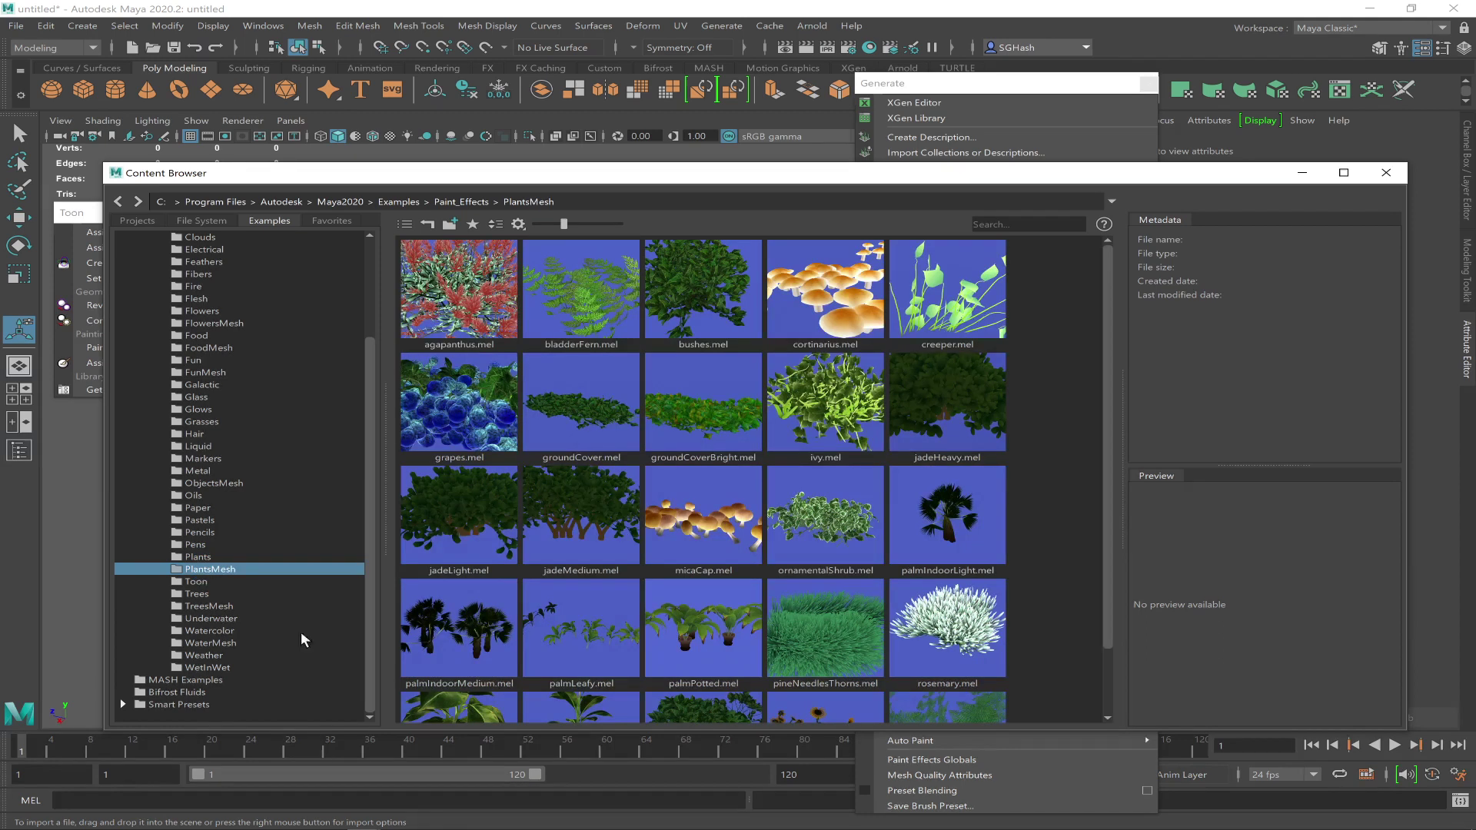
pyautogui.click(197, 582)
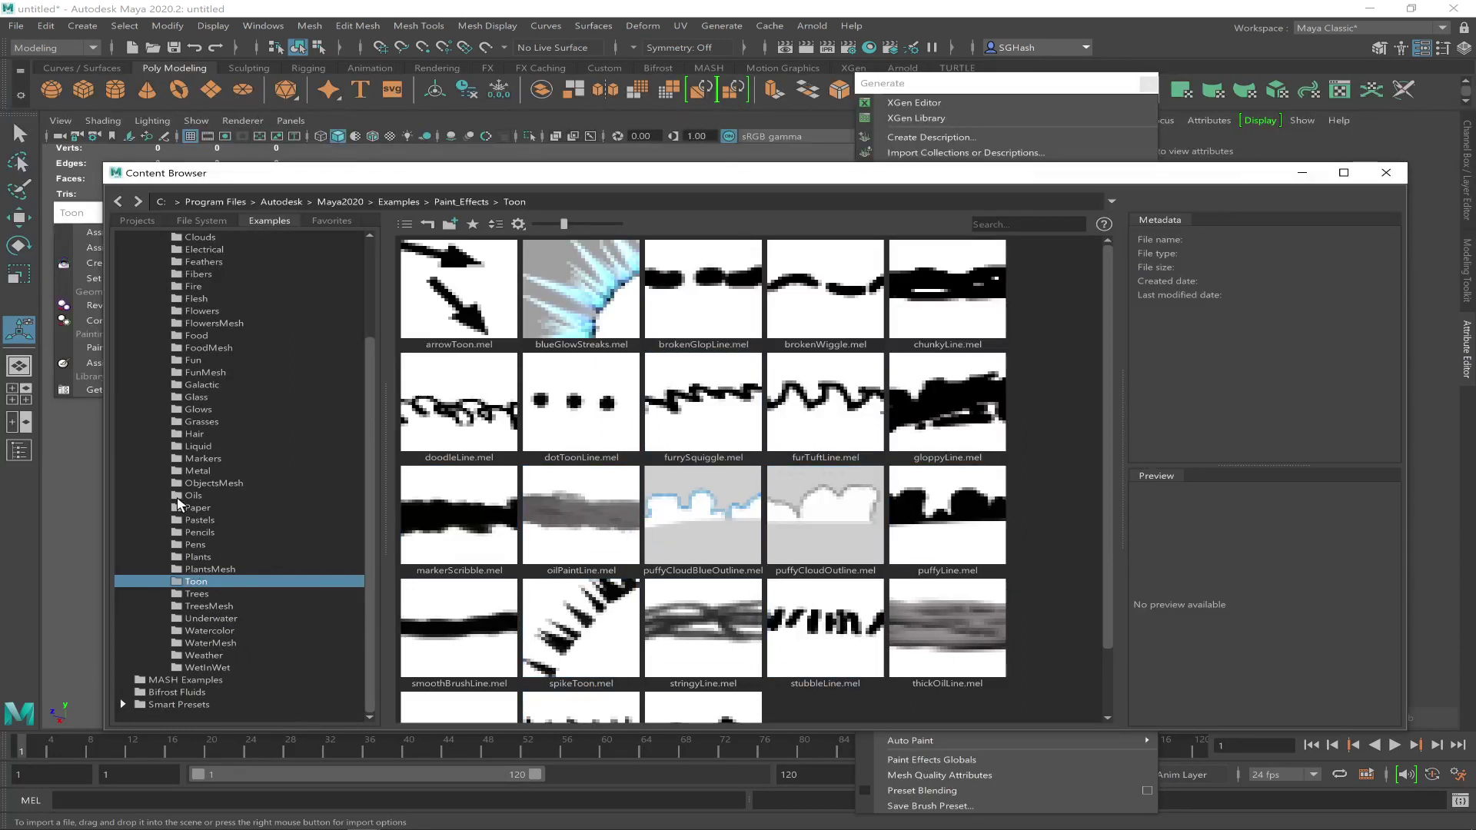
pyautogui.click(214, 482)
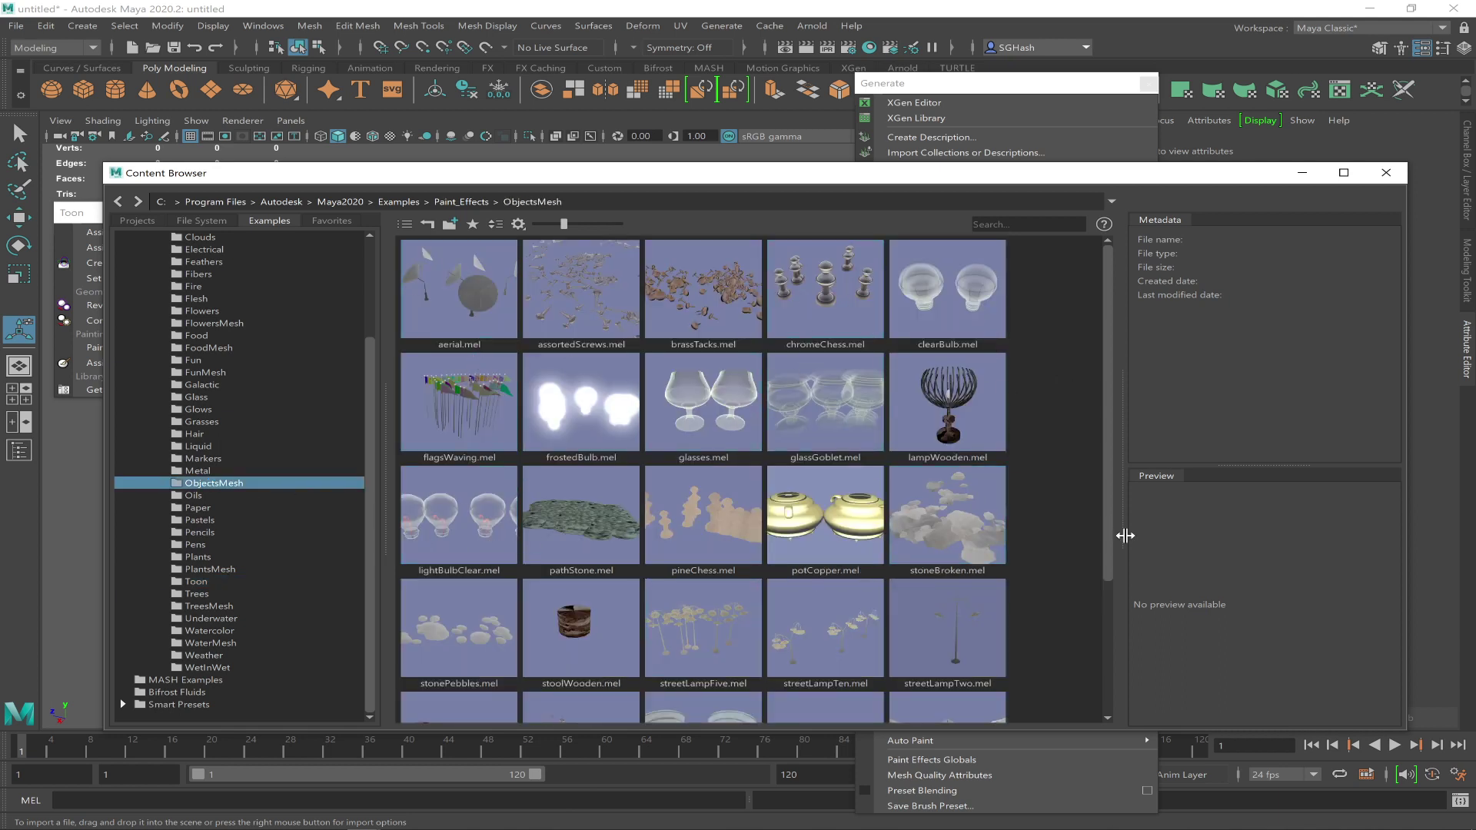
pyautogui.moveTo(1109, 514); pyautogui.dragTo(1068, 504)
# Load the rubberPlantPotted.mel brush from the PlantsMesh examples and minimize the Content Browser
pyautogui.click(204, 569)
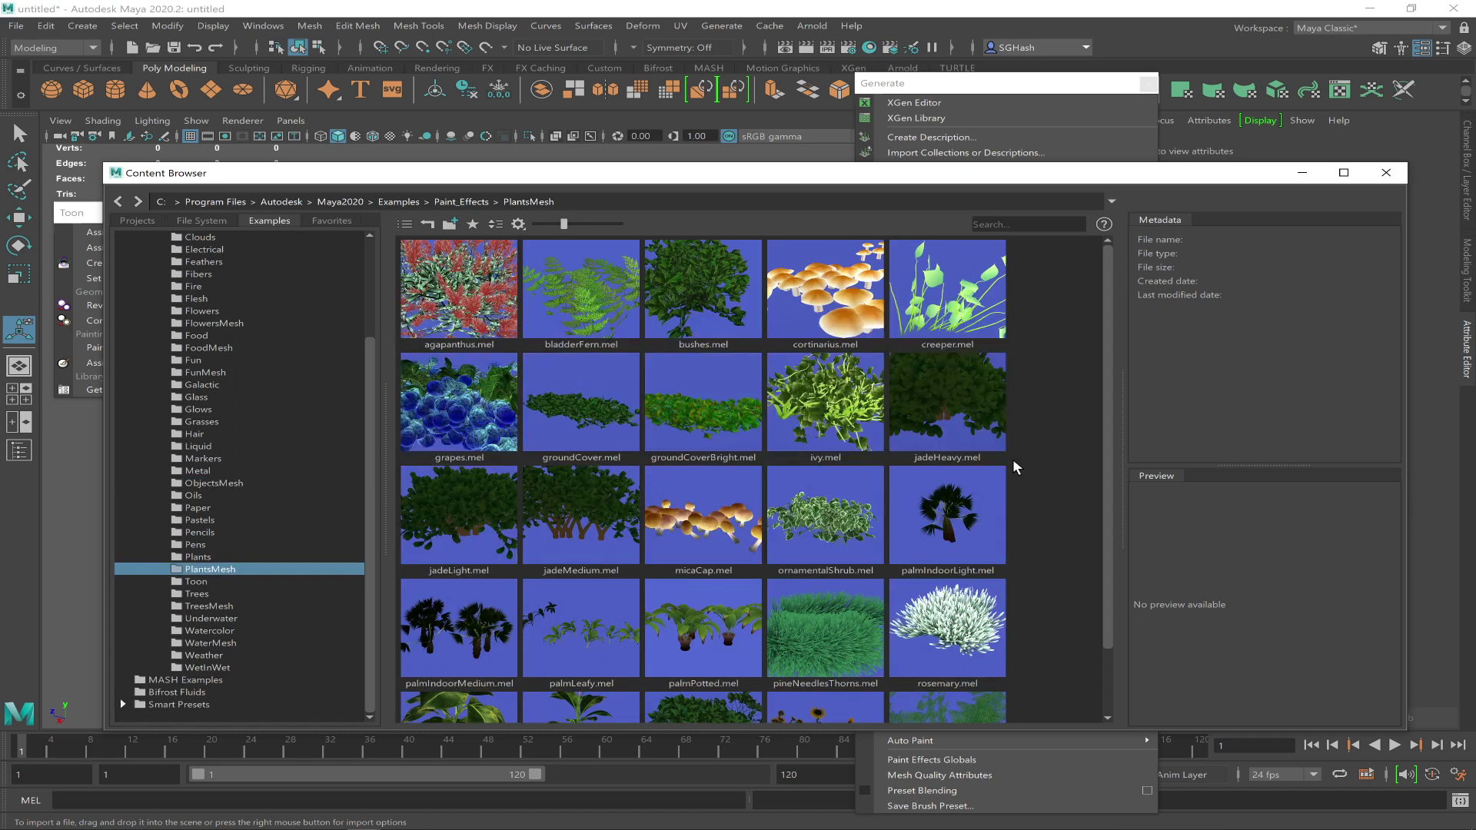
pyautogui.moveTo(1110, 538); pyautogui.dragTo(1105, 624)
pyautogui.click(552, 655)
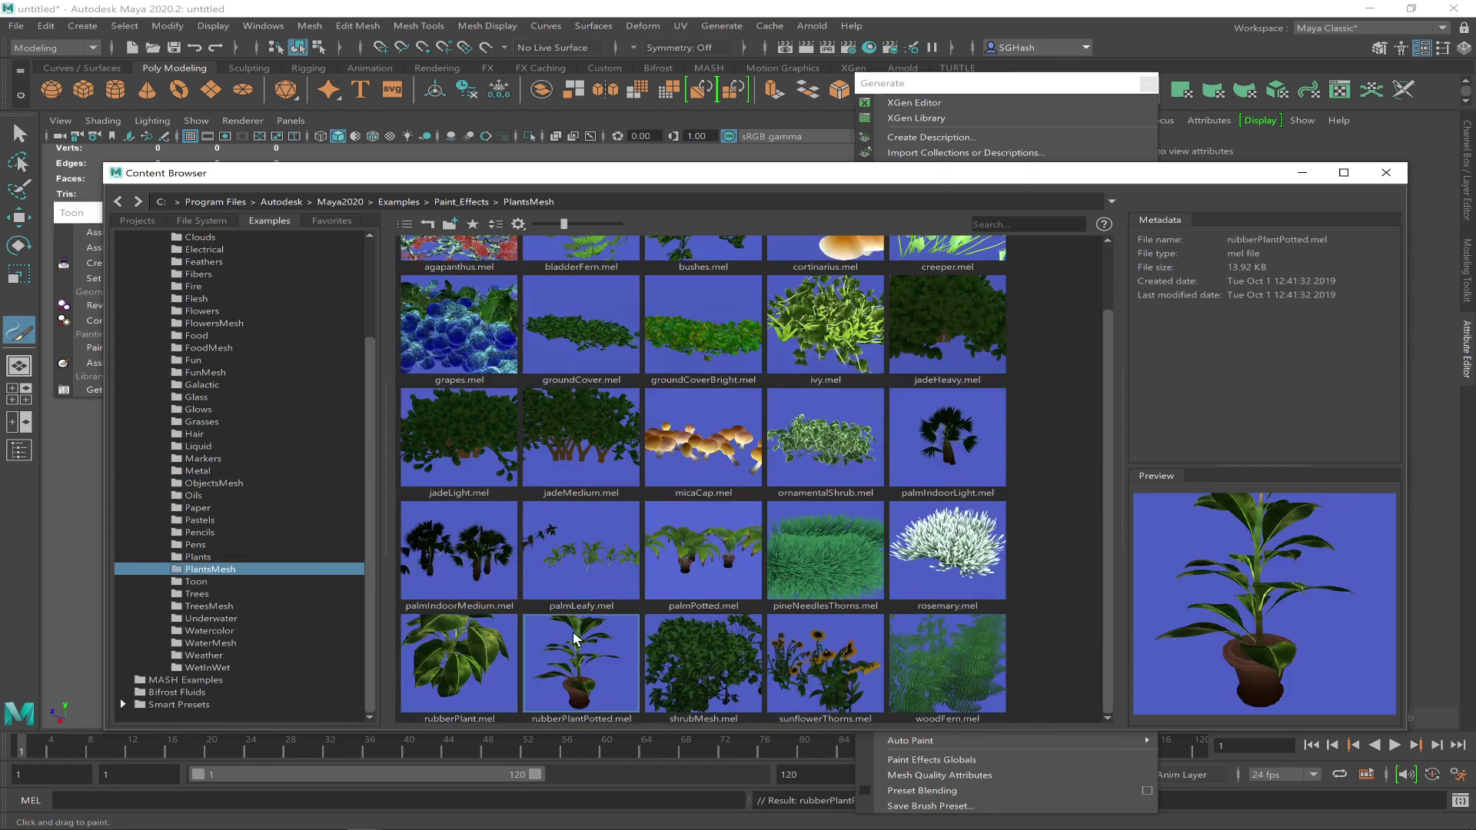
pyautogui.moveTo(955, 173); pyautogui.dragTo(1140, 335)
pyautogui.moveTo(1422, 341); pyautogui.dragTo(940, 404)
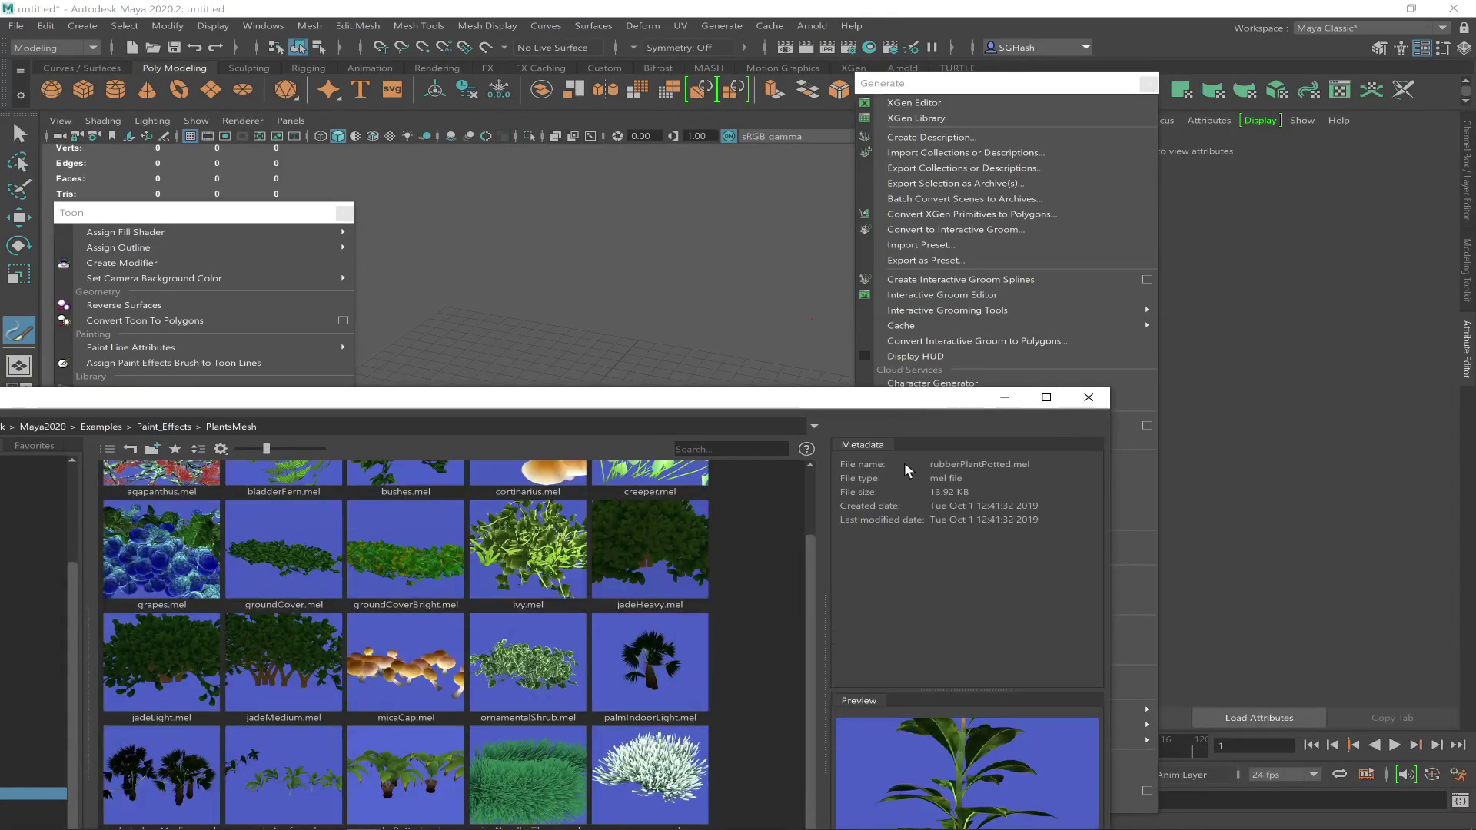
pyautogui.click(1004, 397)
# Try painting rubberPlantPotted strokes on the grid and undo each of them
pyautogui.moveTo(516, 448); pyautogui.dragTo(599, 513)
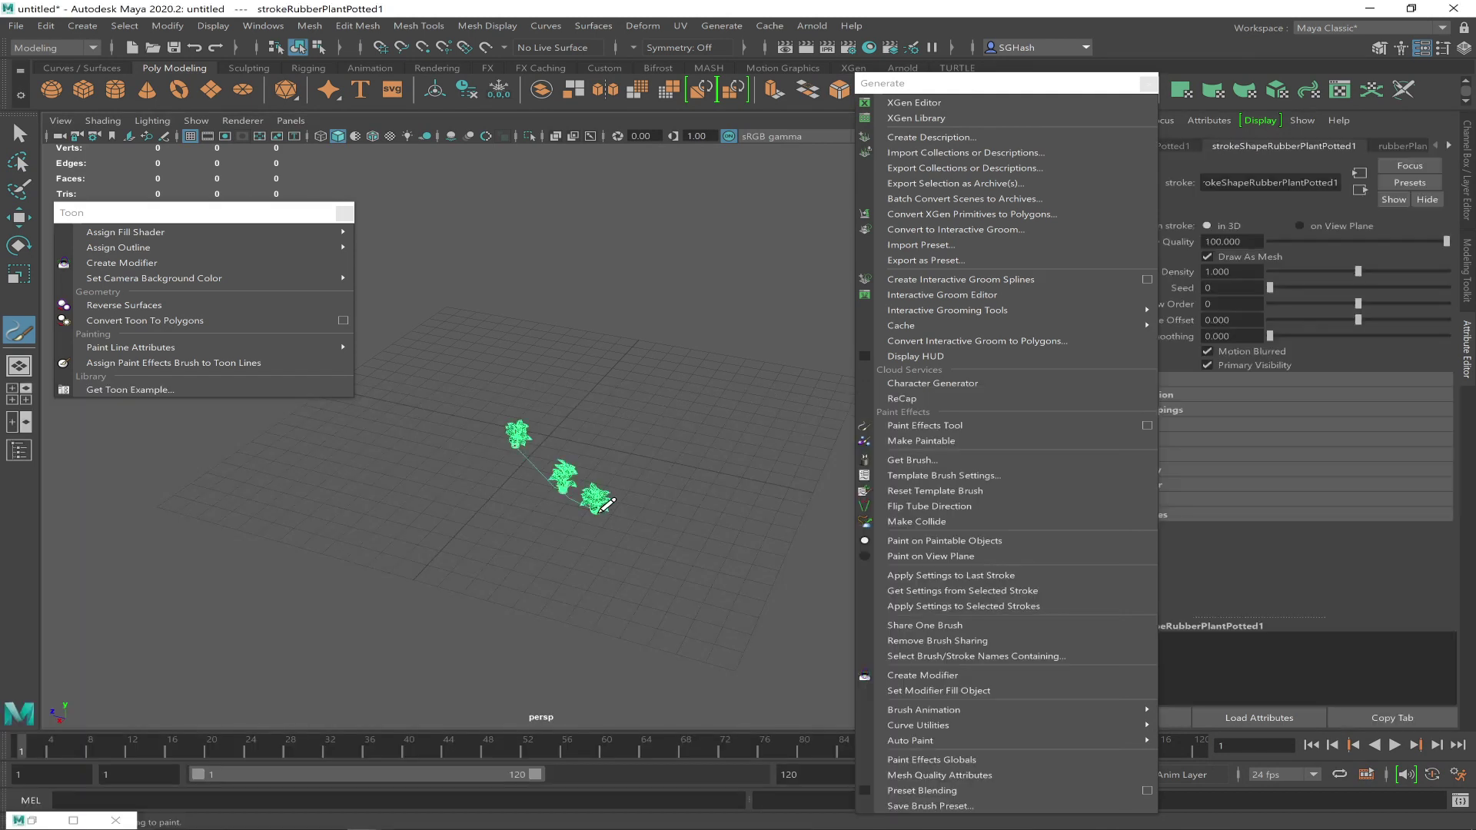
pyautogui.hotkey('ctrl', 'z')
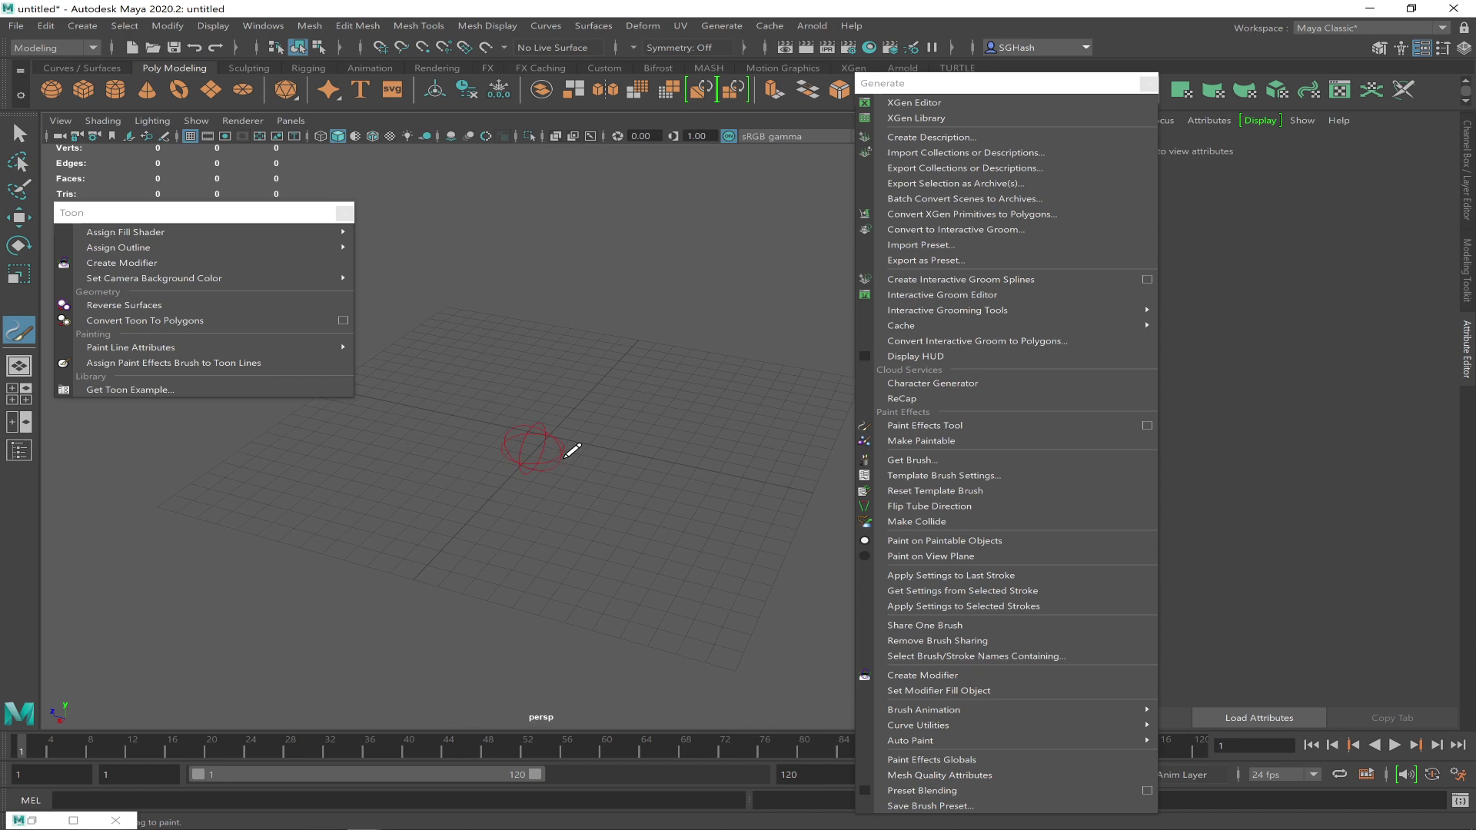
pyautogui.moveTo(540, 454); pyautogui.dragTo(552, 460)
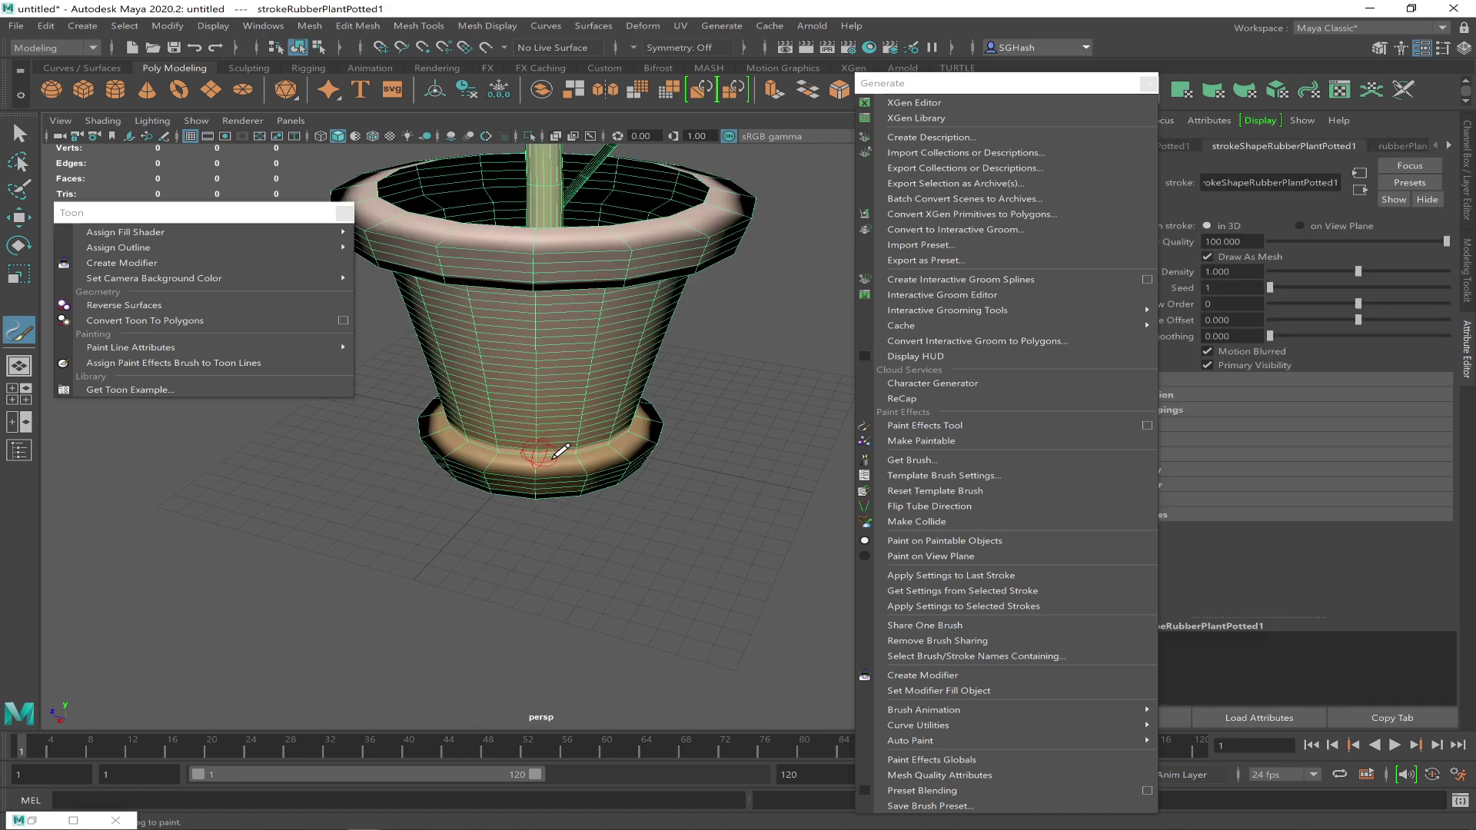
pyautogui.hotkey('ctrl', 'z')
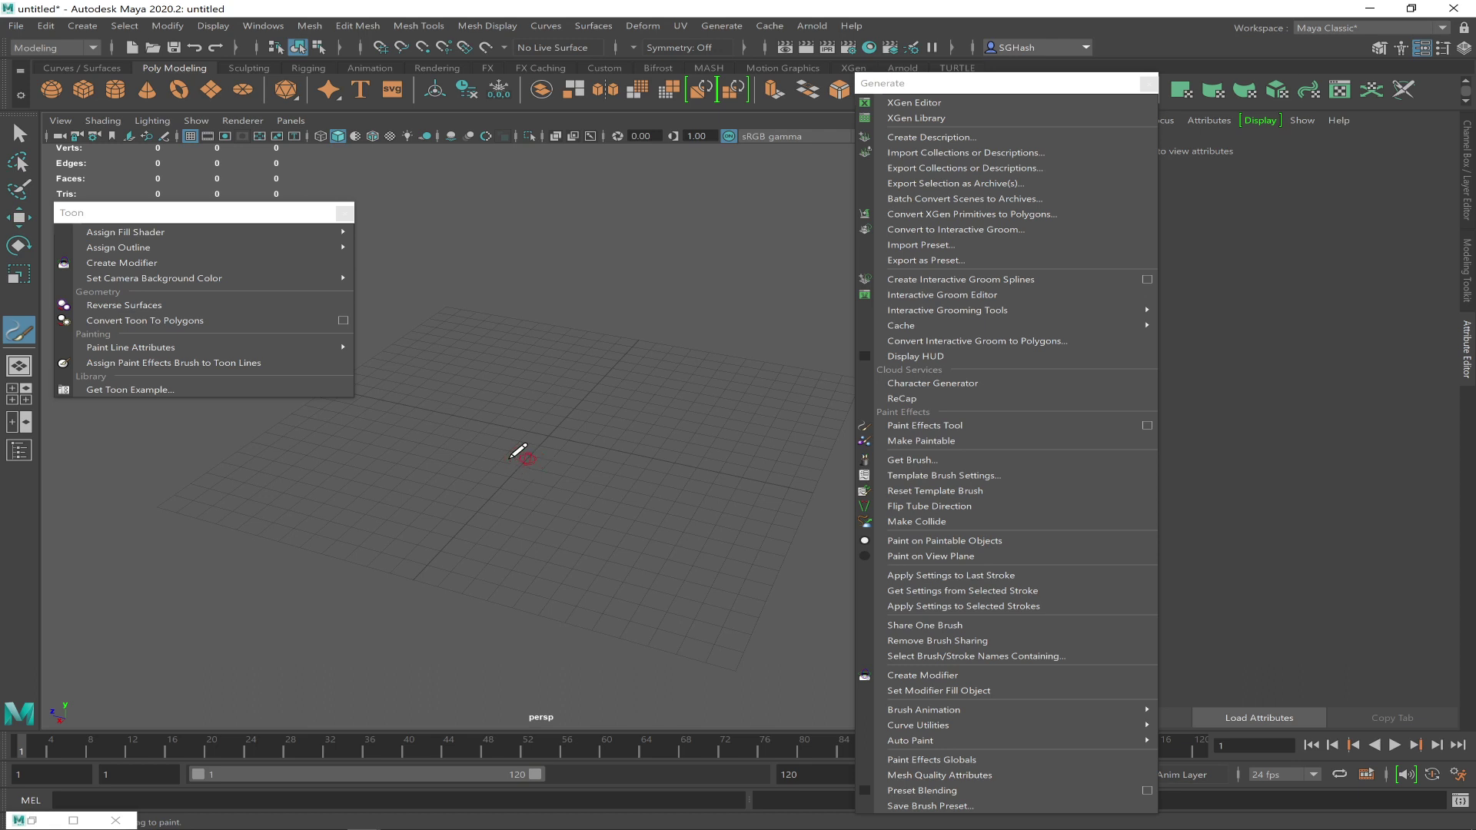
# Paint a single potted rubber plant near the grid's centre, frame it and leave the paint tool
pyautogui.moveTo(521, 454); pyautogui.dragTo(532, 459)
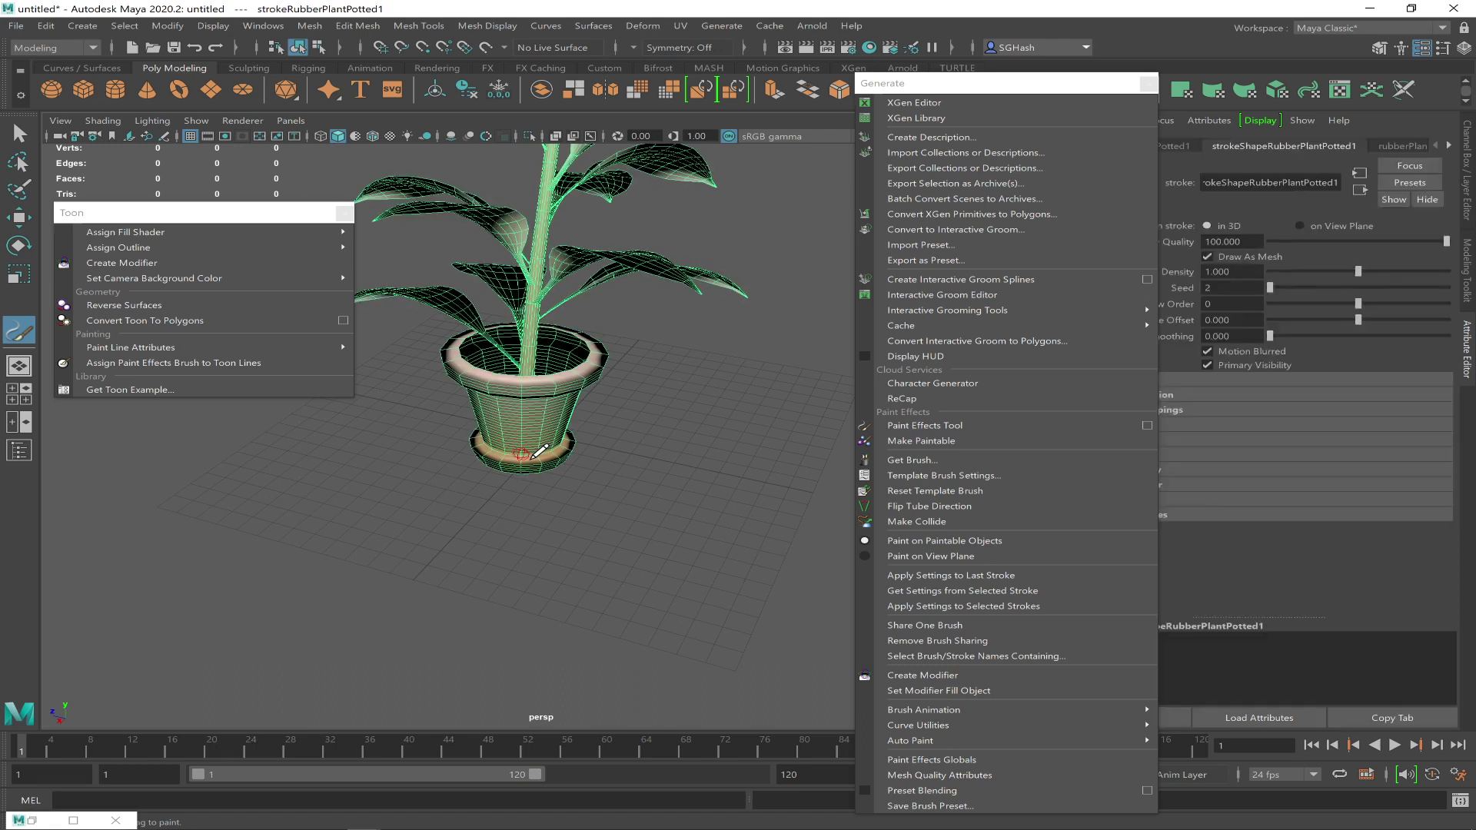
pyautogui.press('f')
pyautogui.keyDown('alt'); pyautogui.moveTo(562, 558); pyautogui.dragTo(589, 542); pyautogui.keyUp('alt')
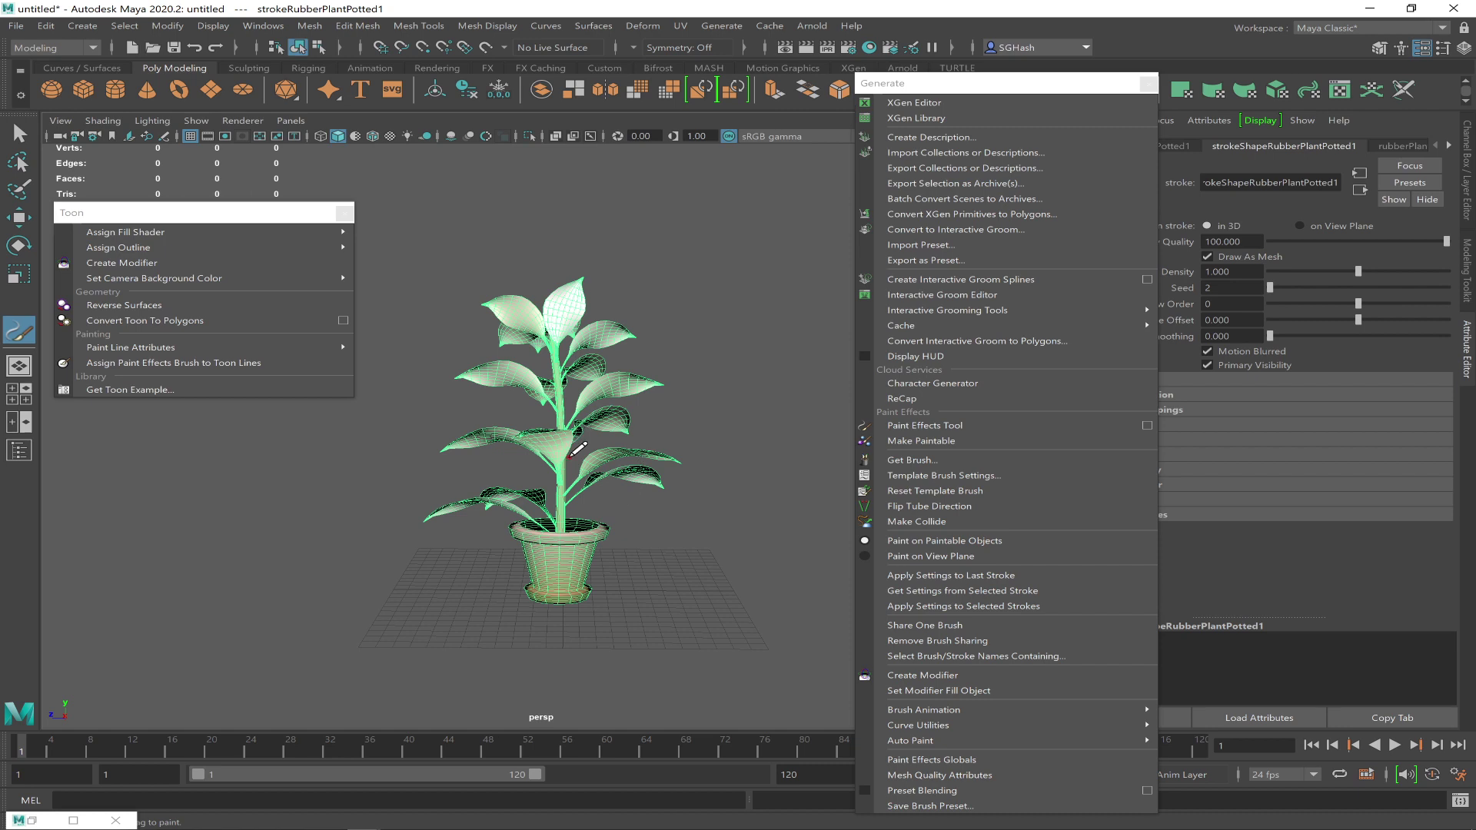
pyautogui.press('q')
pyautogui.keyDown('alt'); pyautogui.moveTo(569, 459); pyautogui.dragTo(731, 514); pyautogui.keyUp('alt')
pyautogui.keyDown('alt'); pyautogui.moveTo(460, 511); pyautogui.dragTo(505, 530); pyautogui.keyUp('alt')
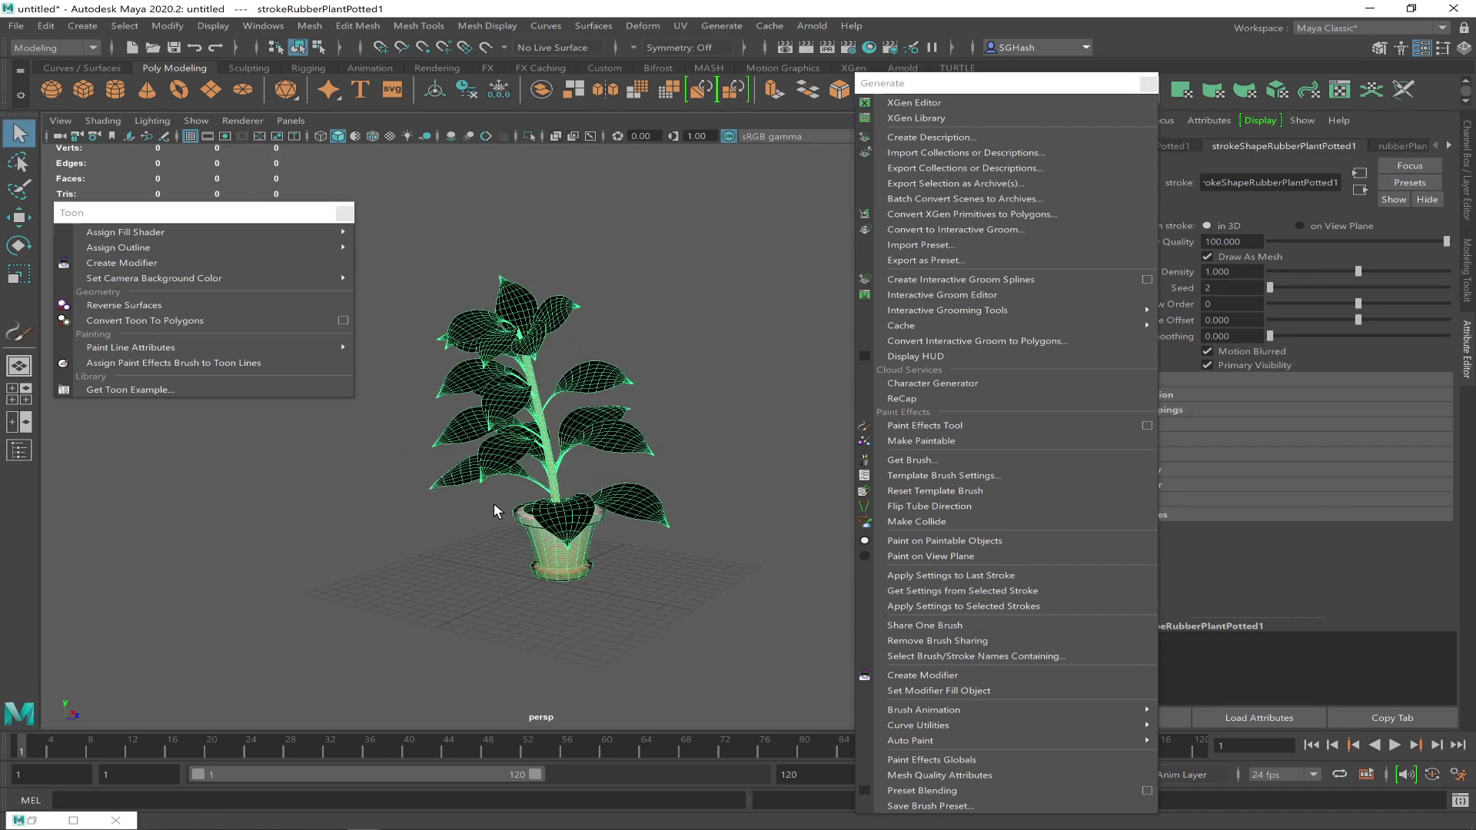
# Close the Content Browser and test-render the potted plant, minimizing the Render View when done
pyautogui.click(32, 820)
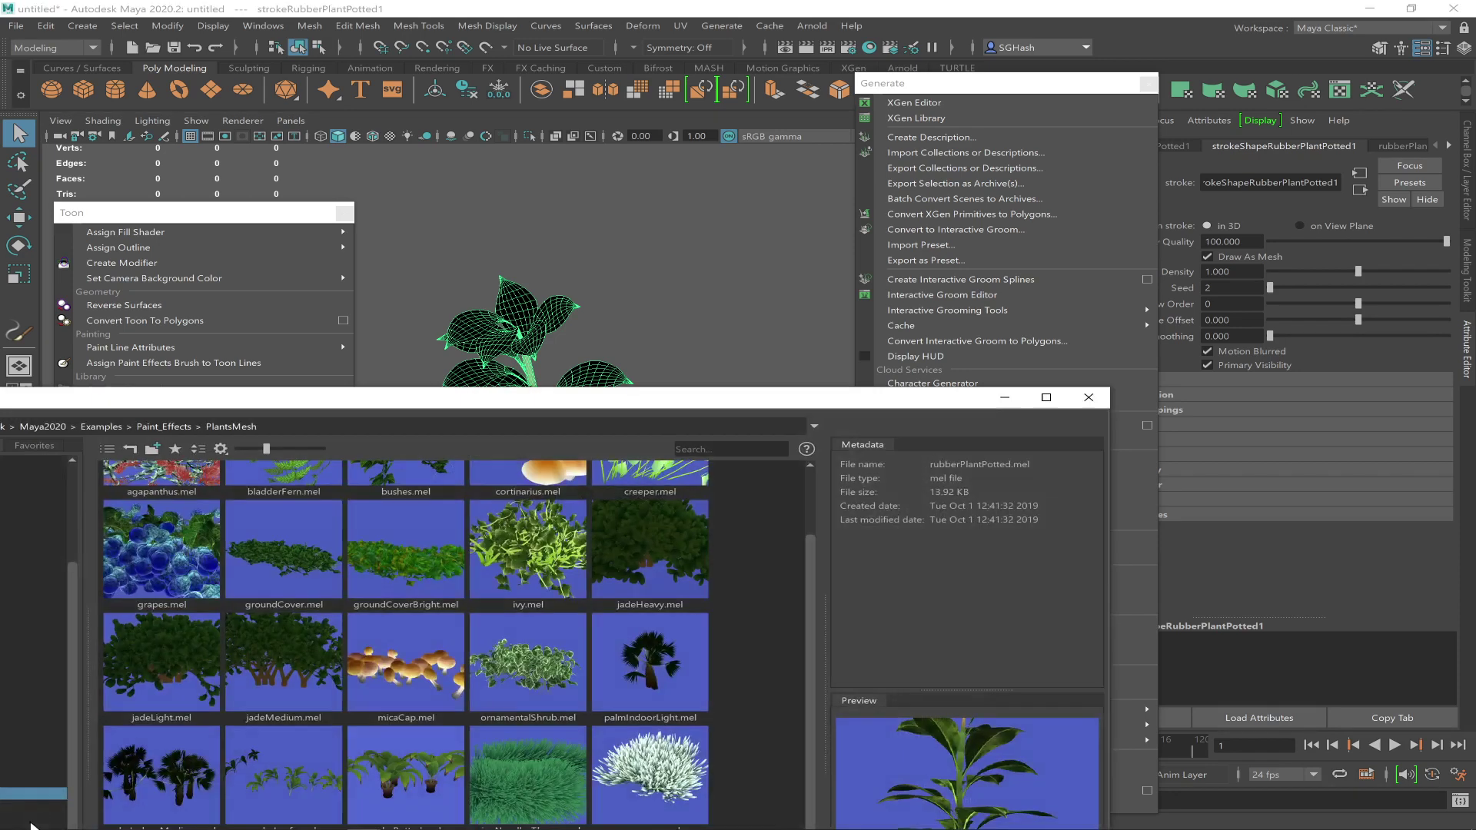
pyautogui.click(1093, 403)
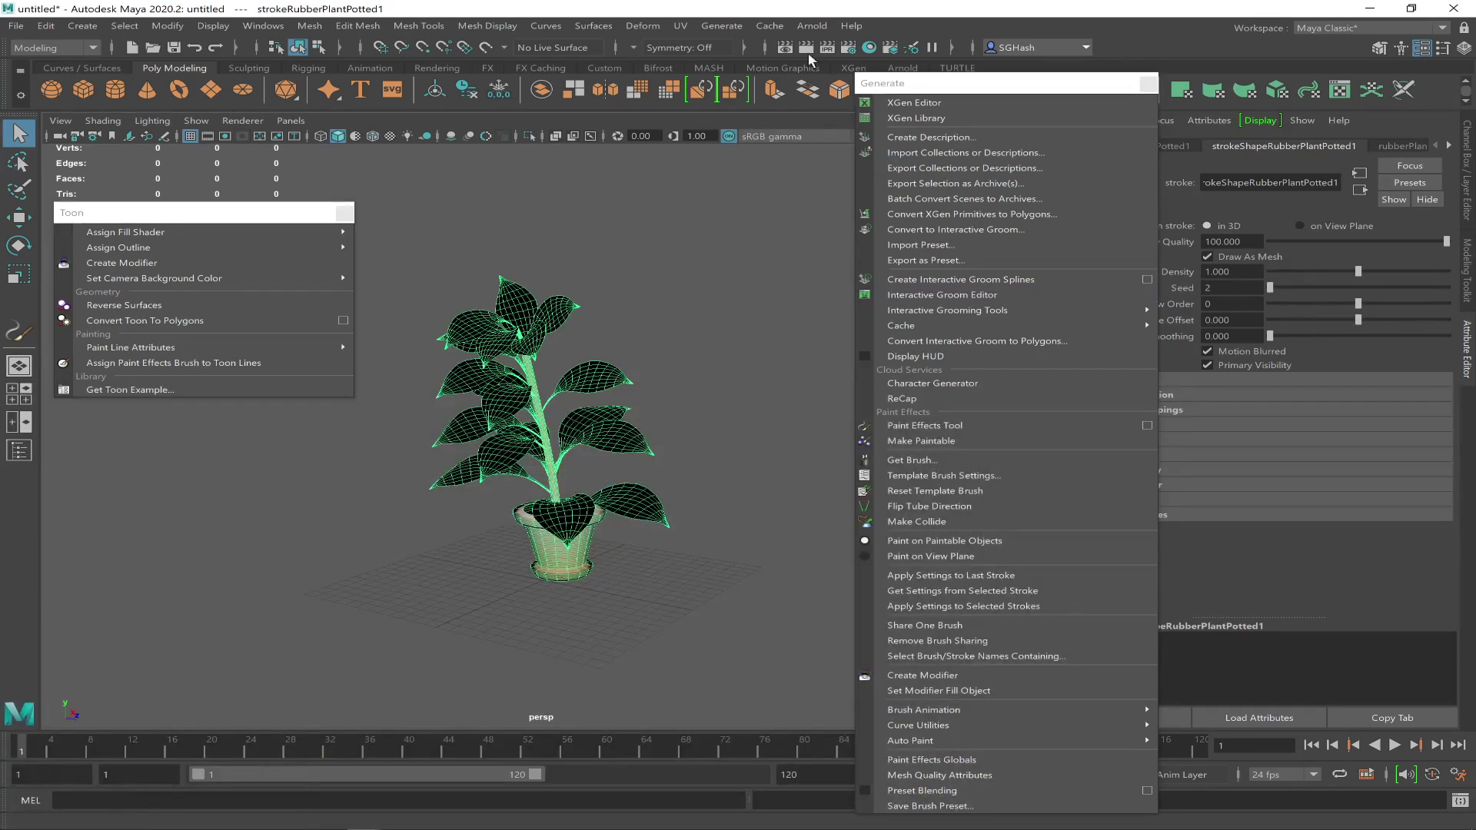
pyautogui.click(806, 47)
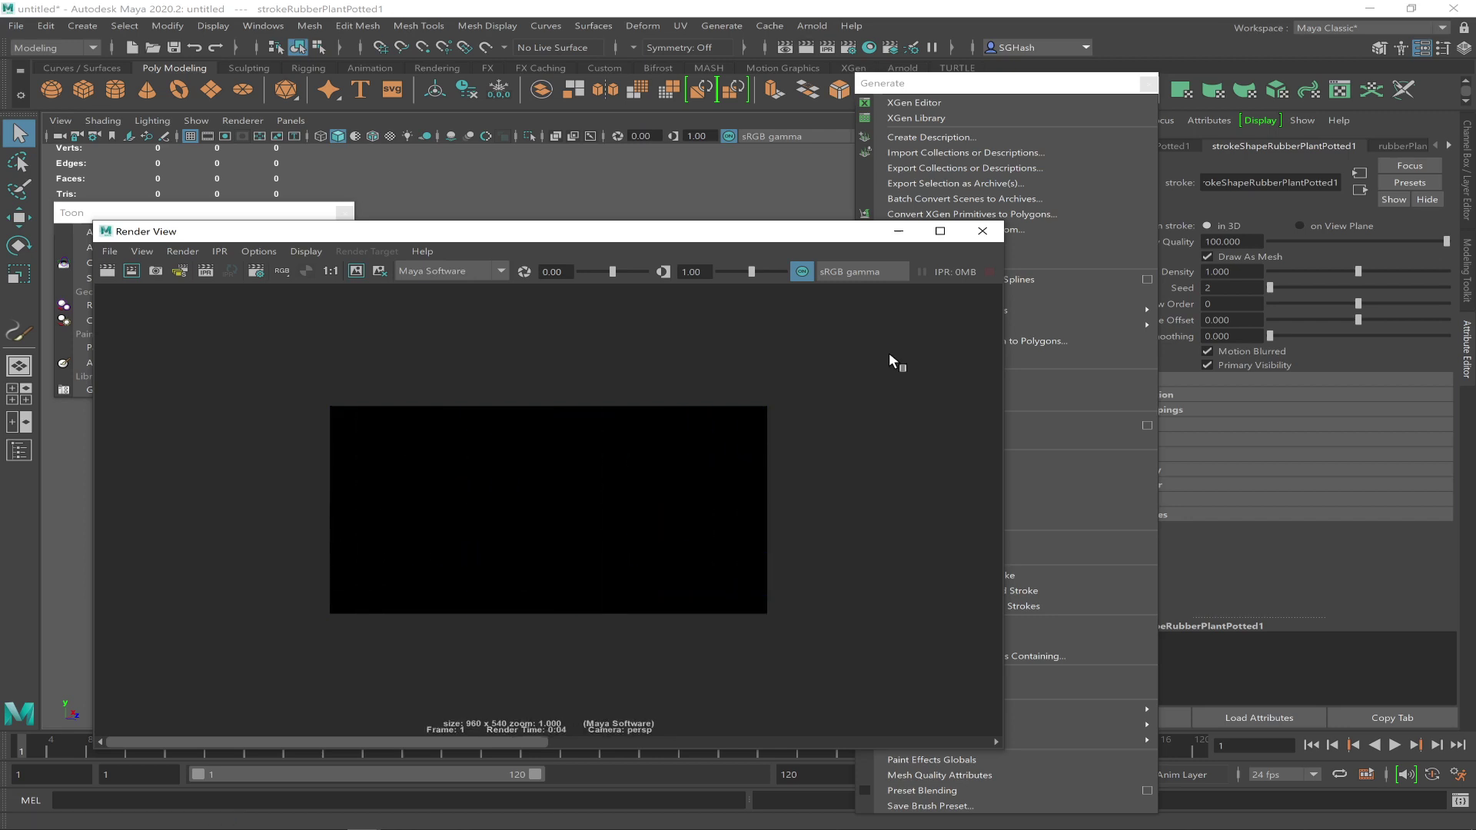
pyautogui.click(898, 231)
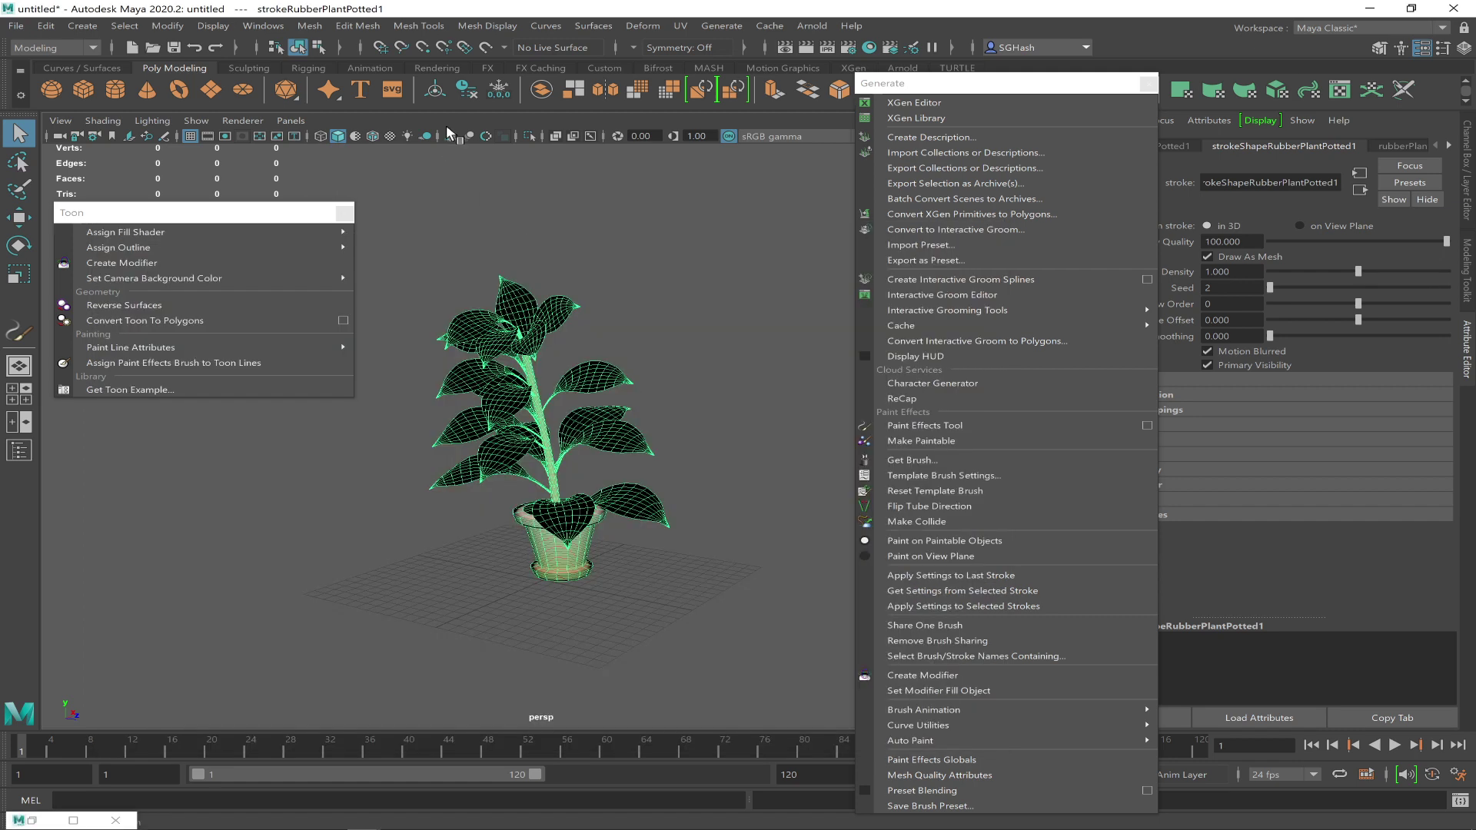
# Create a spot light, move it away to one side of the plant and show its aim manipulator
pyautogui.click(432, 68)
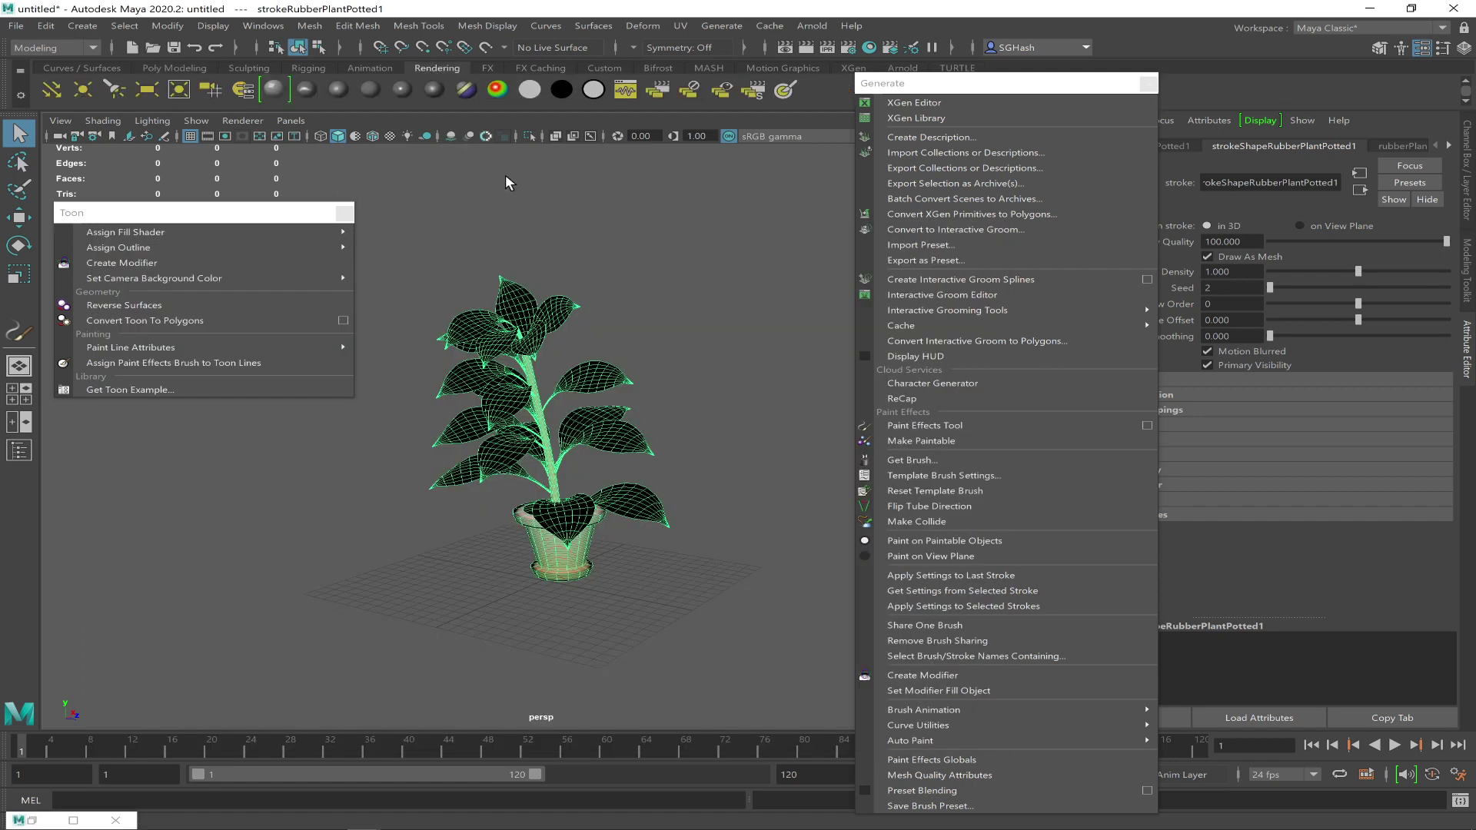
pyautogui.click(115, 90)
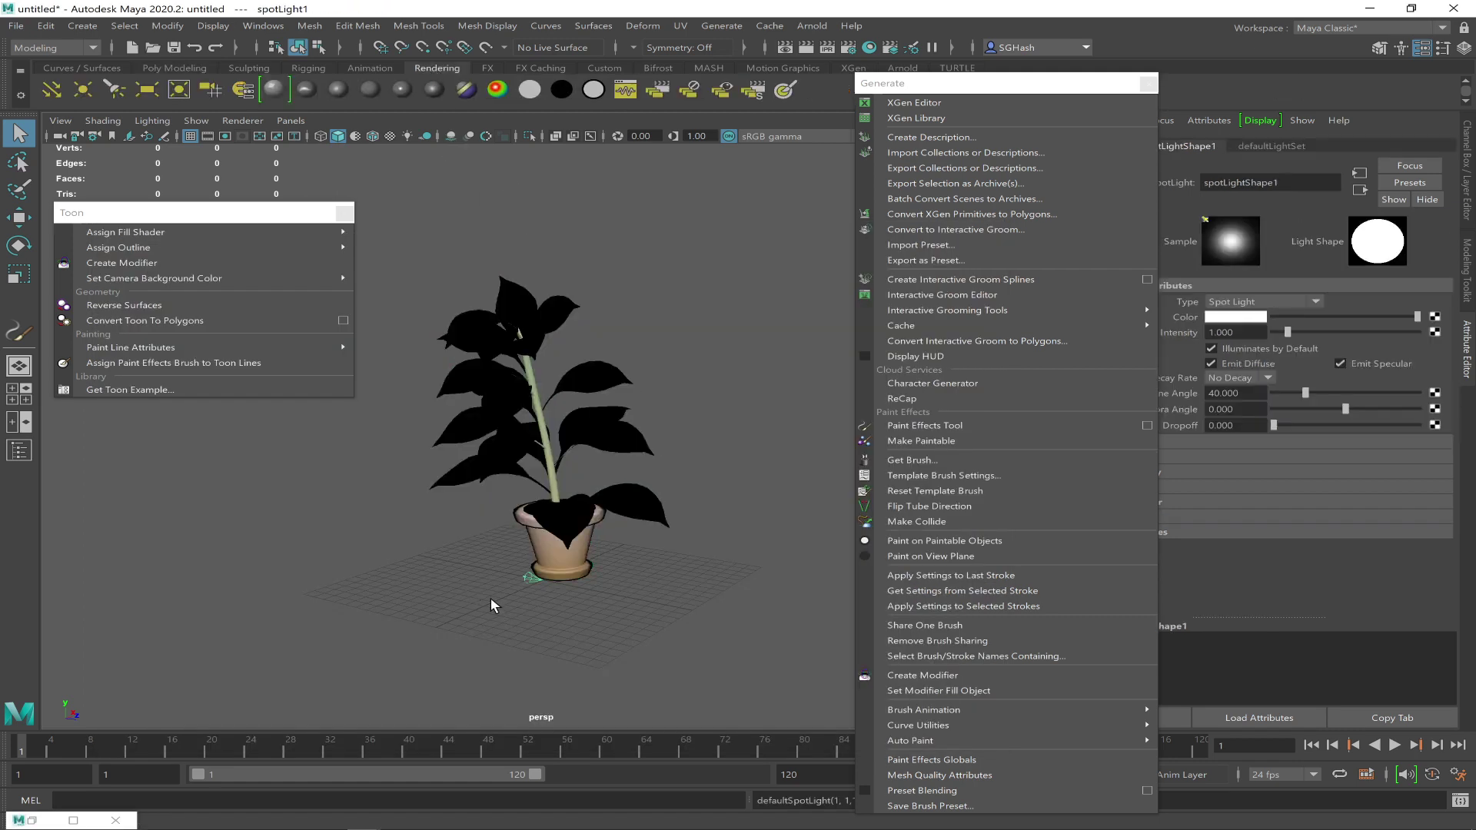
pyautogui.press('w')
pyautogui.moveTo(532, 577); pyautogui.dragTo(159, 483)
pyautogui.press('t')
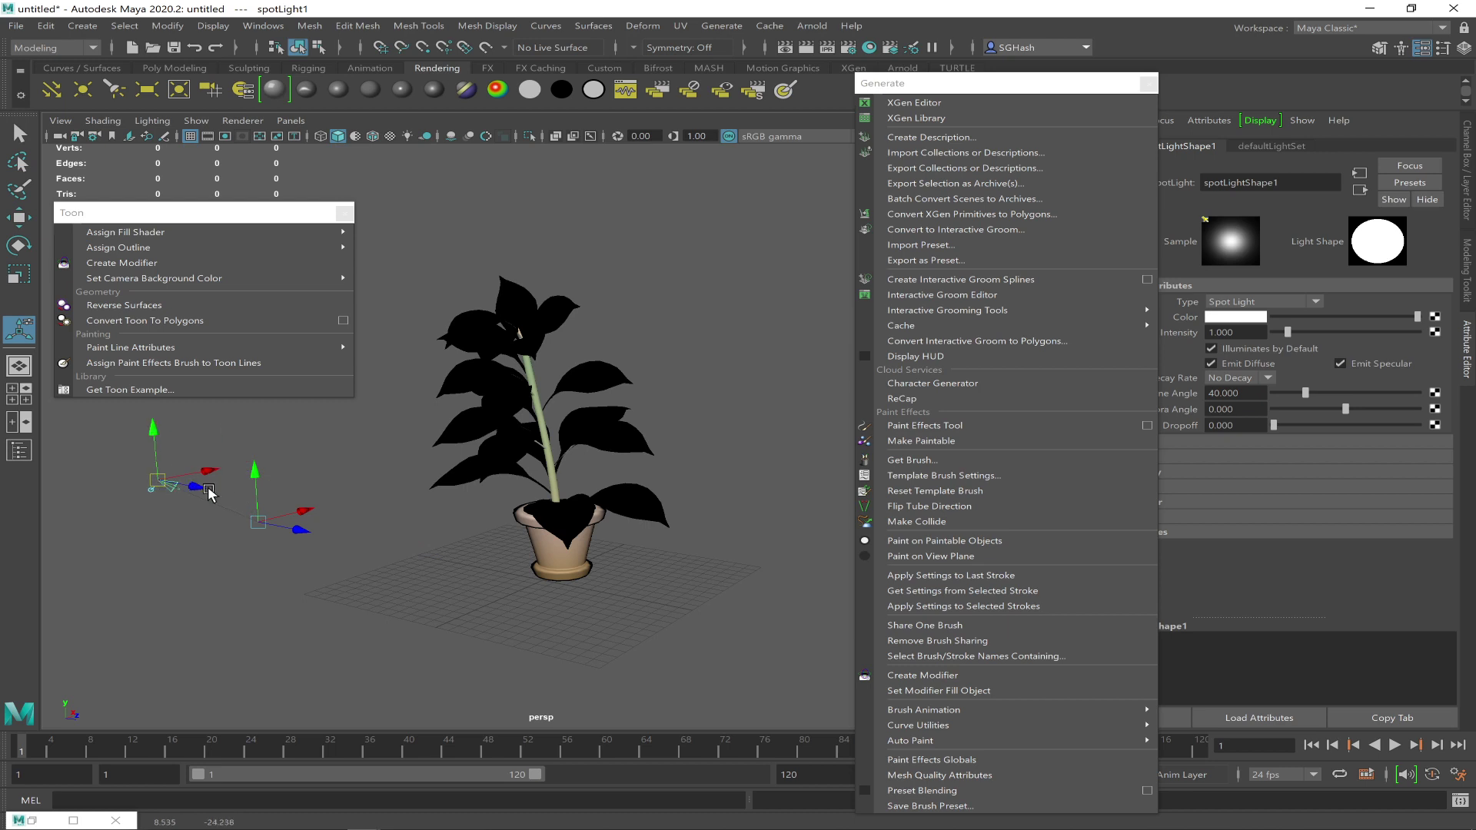
# Snap the spot light's aim point onto the pot and raise the light above the plant, moving the Toon menu clear
pyautogui.press('v')
pyautogui.moveTo(258, 522); pyautogui.dragTo(559, 548)
pyautogui.moveTo(156, 480); pyautogui.dragTo(177, 176)
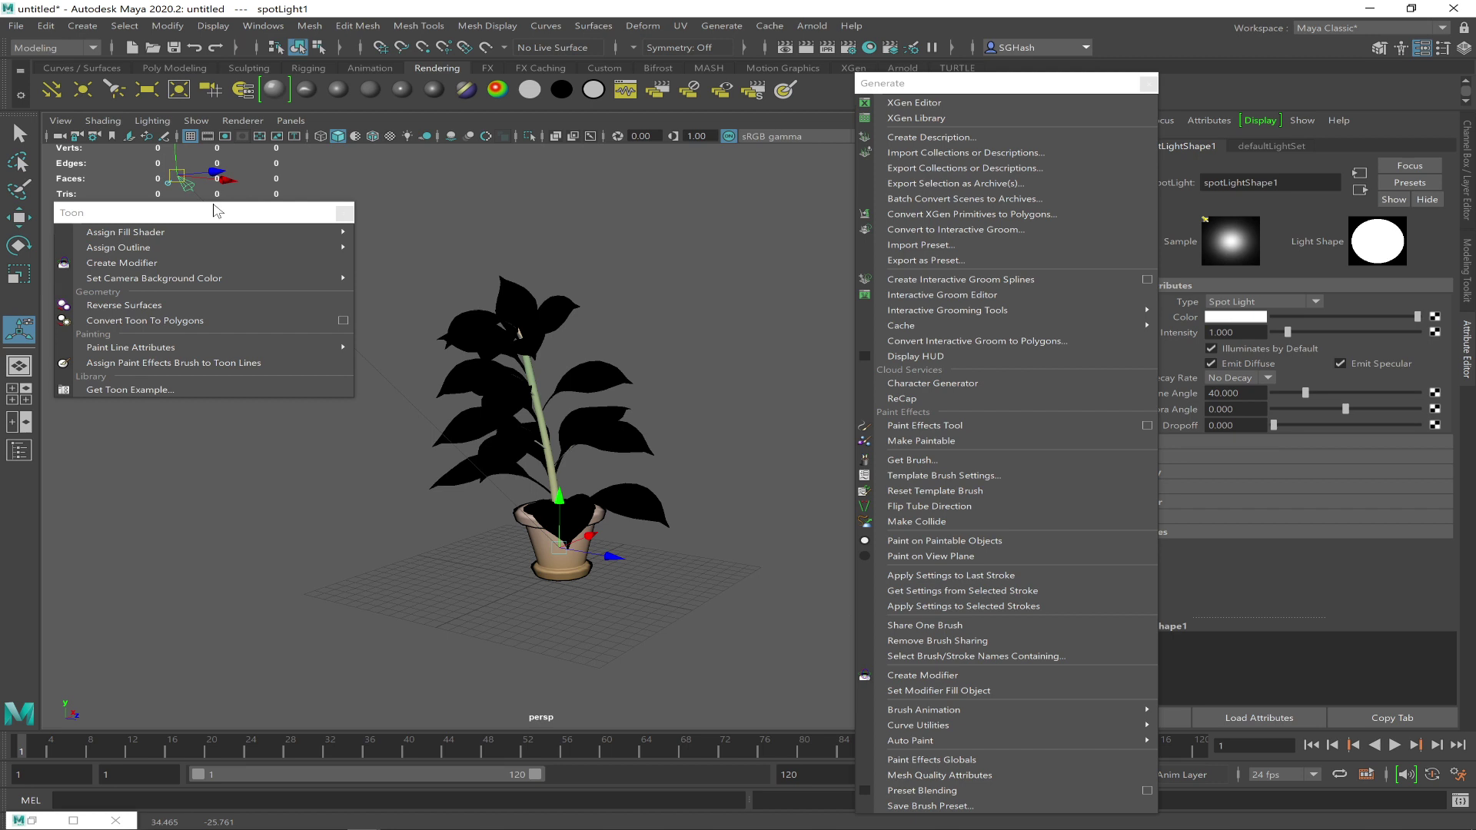
pyautogui.moveTo(217, 210); pyautogui.dragTo(204, 564)
pyautogui.keyDown('alt'); pyautogui.moveTo(250, 461); pyautogui.dragTo(358, 452); pyautogui.keyUp('alt')
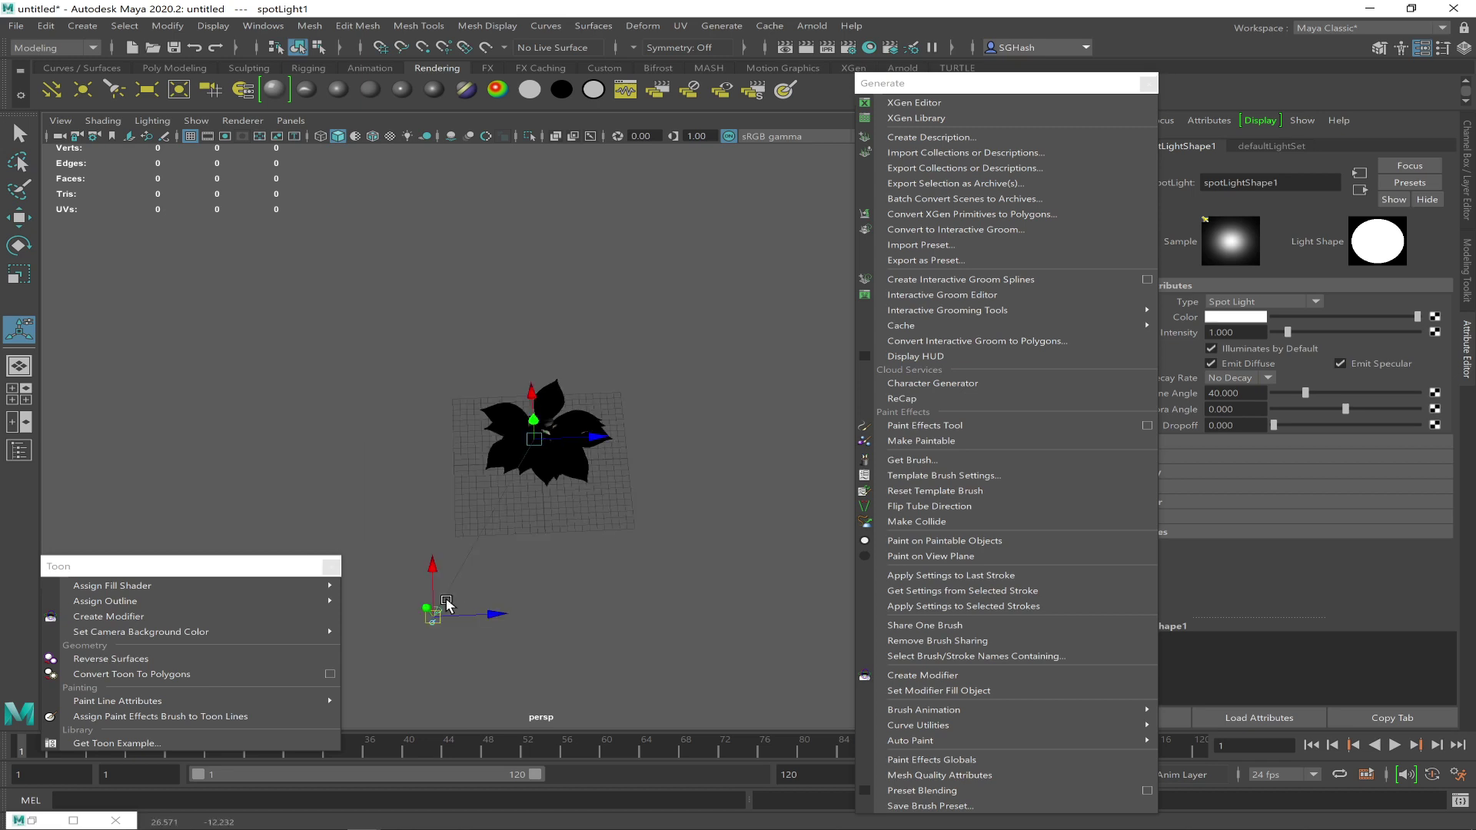
pyautogui.keyDown('alt'); pyautogui.moveTo(446, 605); pyautogui.dragTo(360, 524); pyautogui.keyUp('alt')
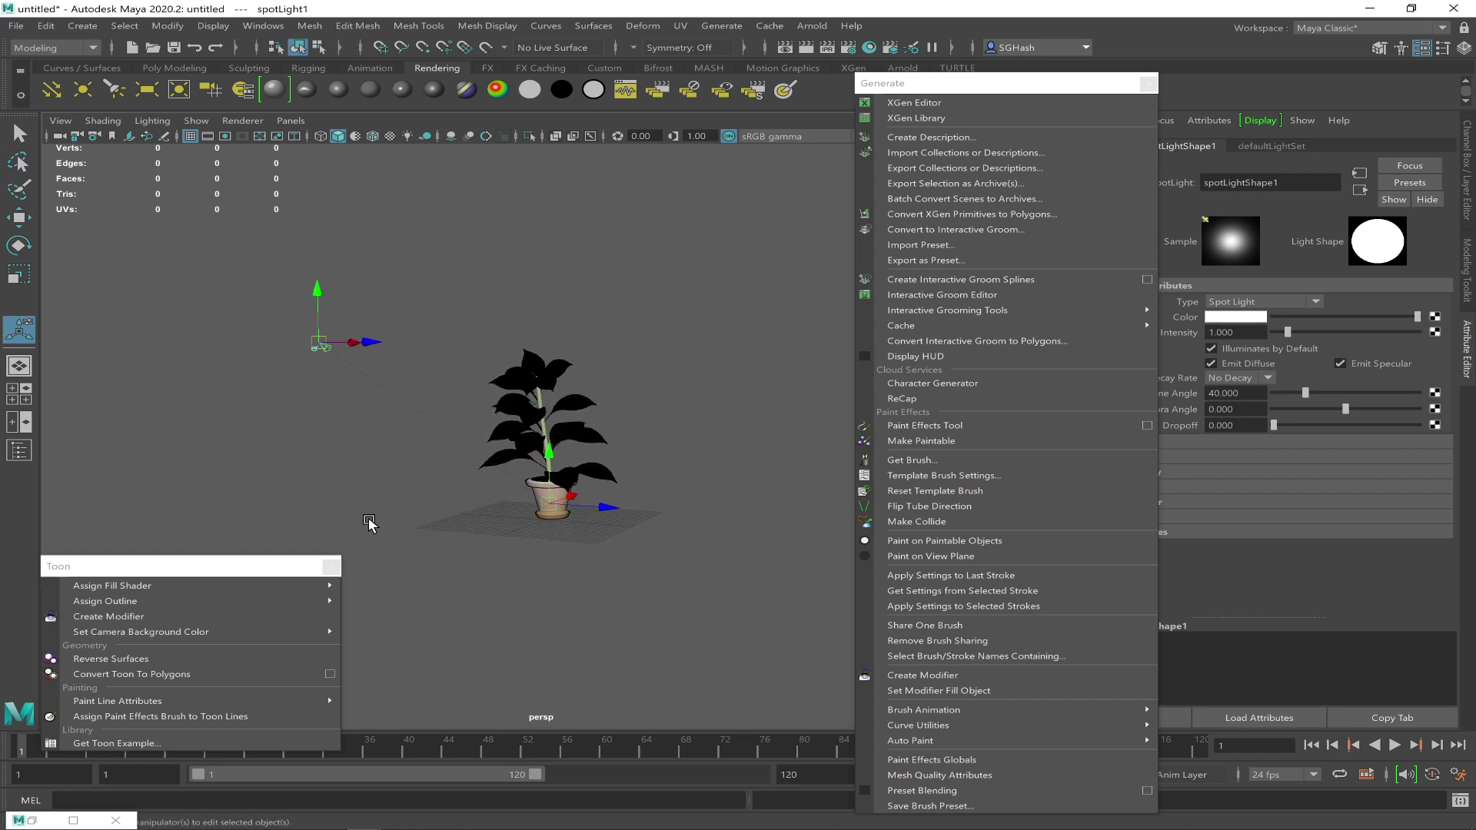
# Move the floating Generate menu off the light's attributes and show the plant with scene lighting in the viewport
pyautogui.moveTo(987, 91); pyautogui.dragTo(856, 101)
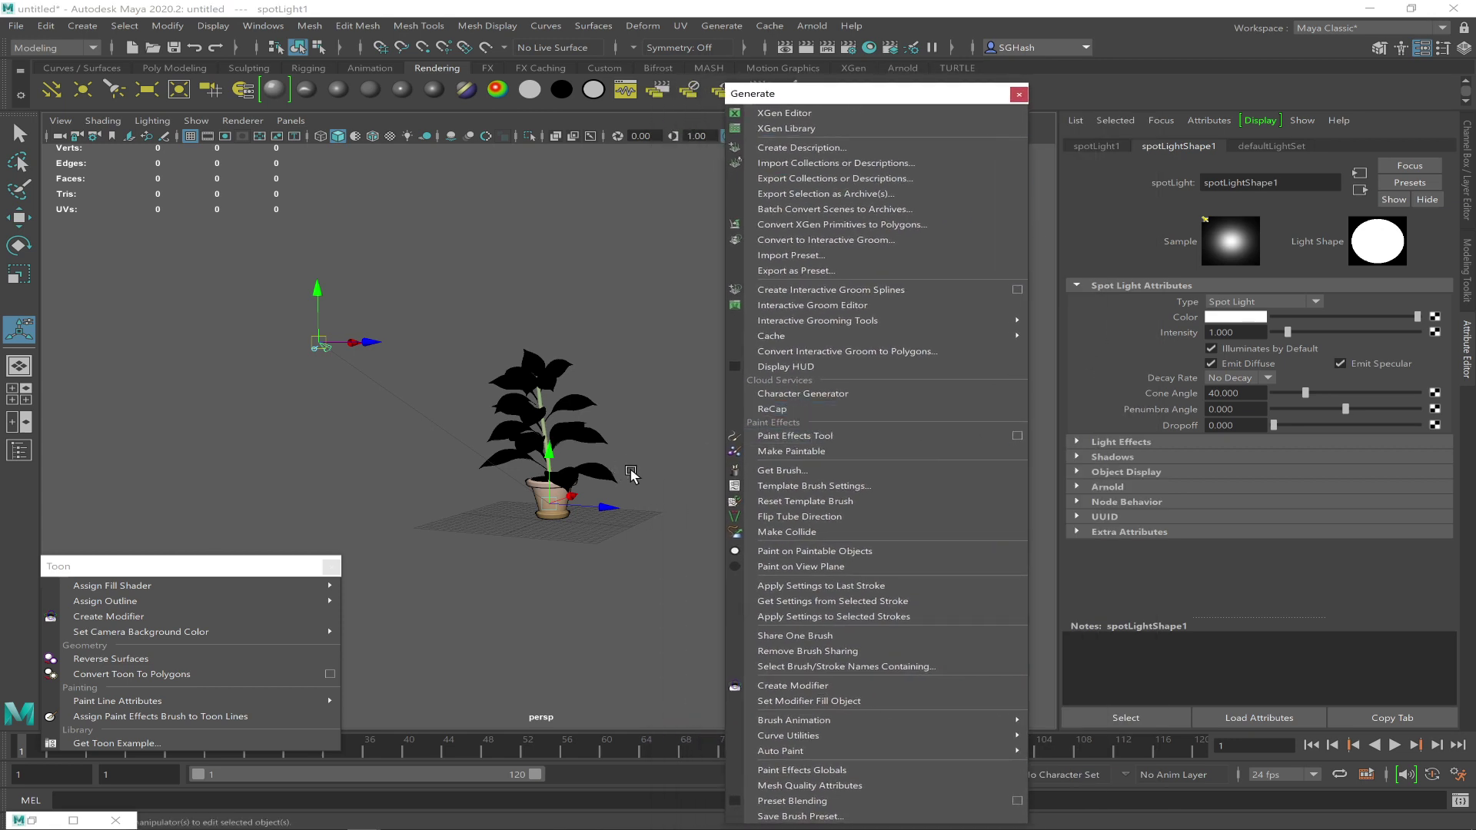
pyautogui.press('7')
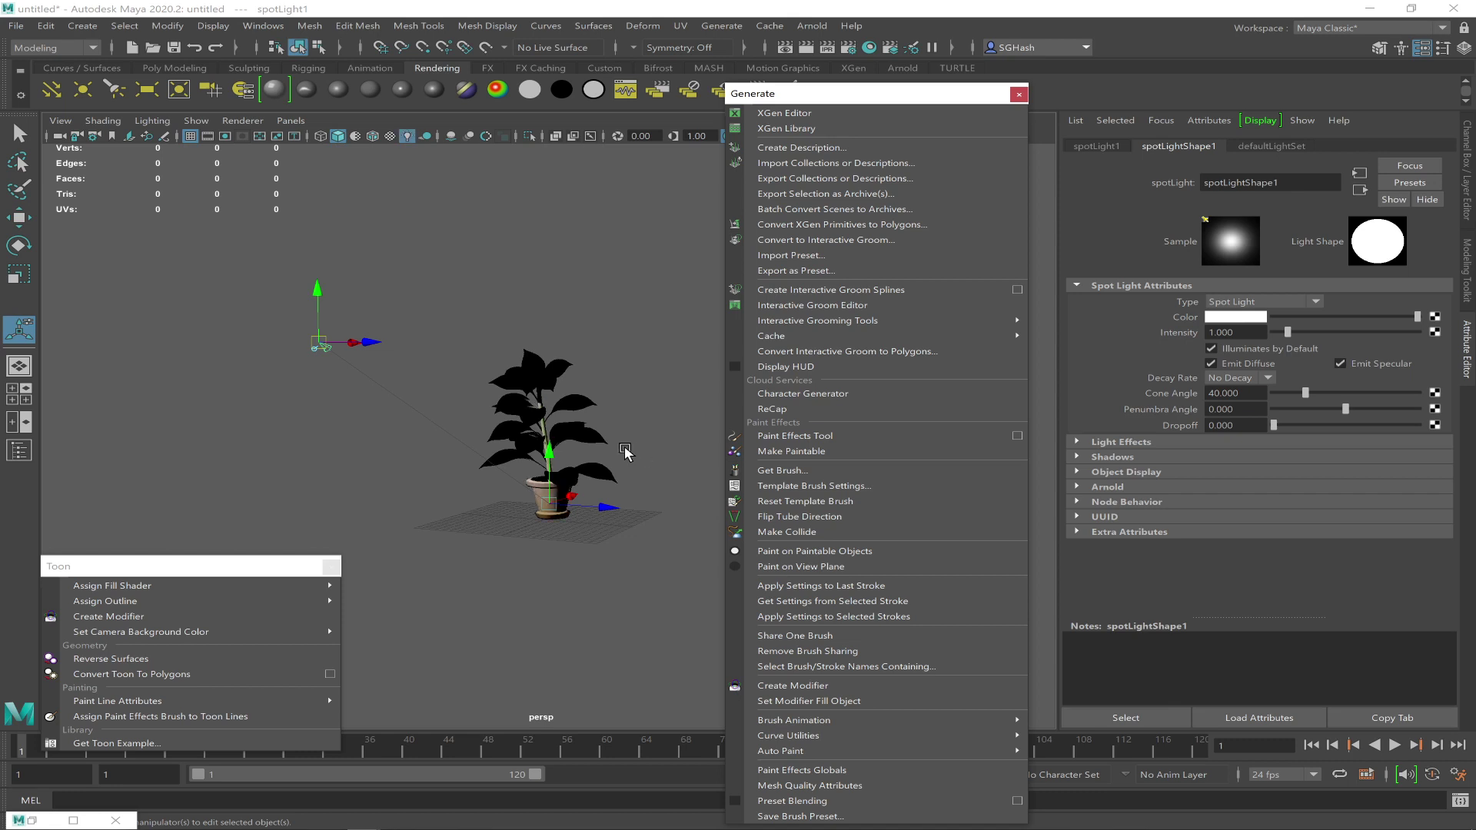
pyautogui.keyDown('alt'); pyautogui.moveTo(528, 446); pyautogui.dragTo(696, 472, button='right'); pyautogui.keyUp('alt')
pyautogui.moveTo(592, 491)
pyautogui.keyDown('alt'); pyautogui.mouseDown()
pyautogui.moveTo(659, 478)
pyautogui.moveTo(619, 481)
pyautogui.mouseUp(); pyautogui.keyUp('alt')
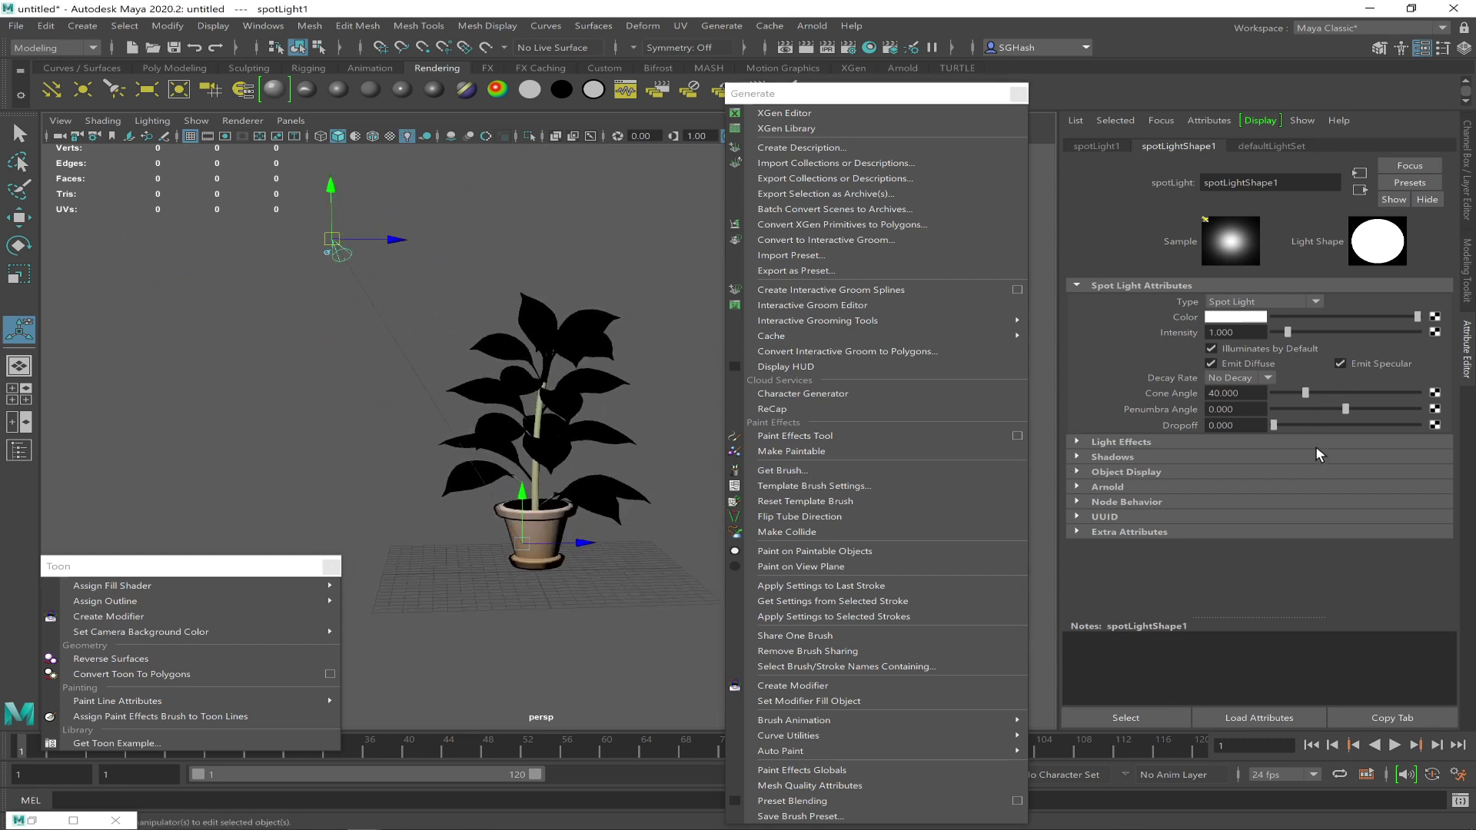
# Widen the spotlight's cone angle to about 131.58 and reposition the light slightly higher and closer to the potted plant
pyautogui.moveTo(1314, 389); pyautogui.dragTo(1378, 398)
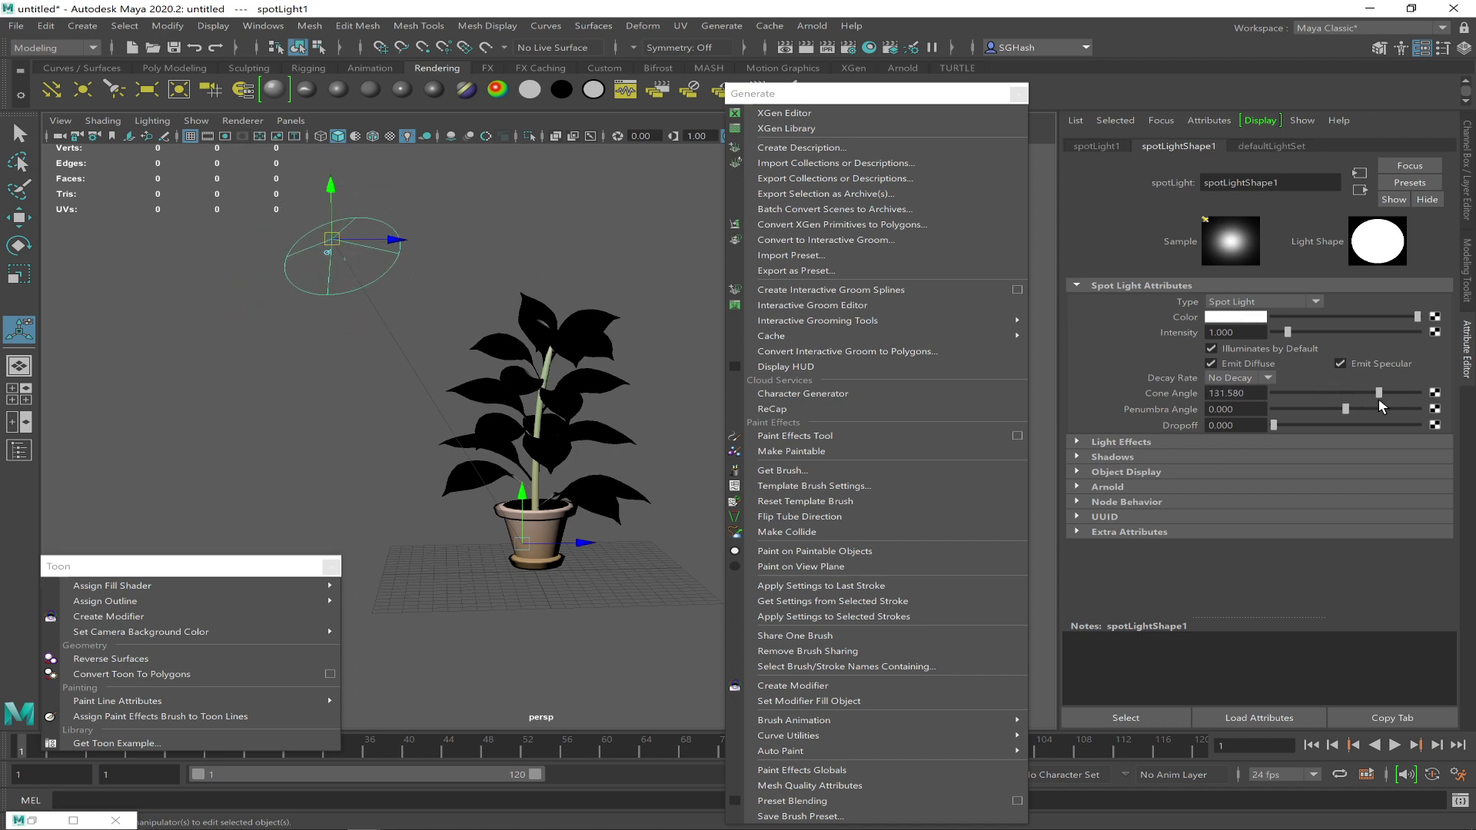
pyautogui.moveTo(637, 511)
pyautogui.keyDown('alt'); pyautogui.mouseDown()
pyautogui.moveTo(606, 511)
pyautogui.moveTo(692, 513)
pyautogui.moveTo(632, 514)
pyautogui.mouseUp(); pyautogui.keyUp('alt')
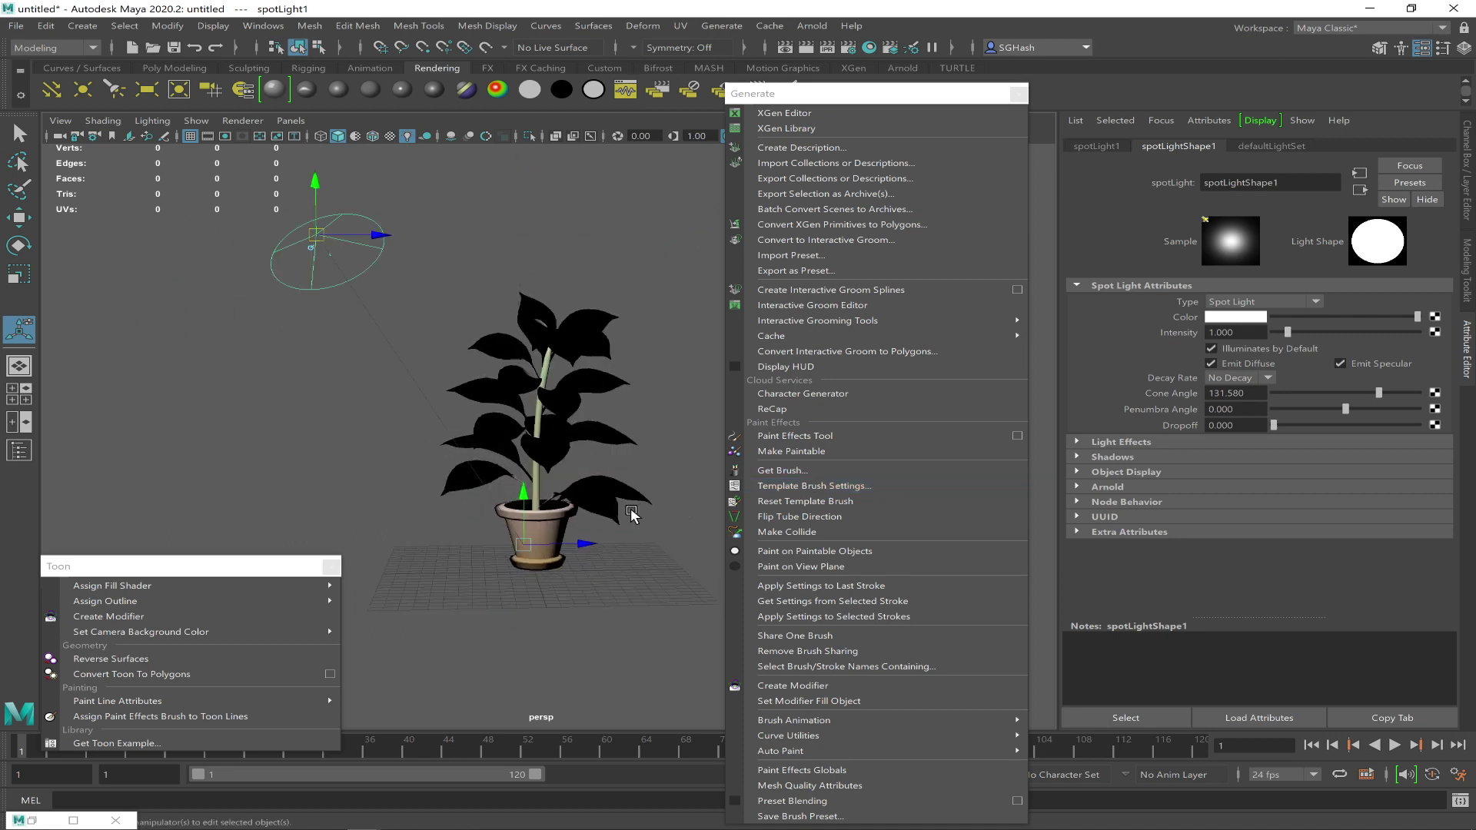
pyautogui.keyDown('alt'); pyautogui.moveTo(568, 338); pyautogui.dragTo(462, 320, button='right'); pyautogui.keyUp('alt')
pyautogui.keyDown('alt'); pyautogui.moveTo(526, 367); pyautogui.dragTo(478, 375); pyautogui.keyUp('alt')
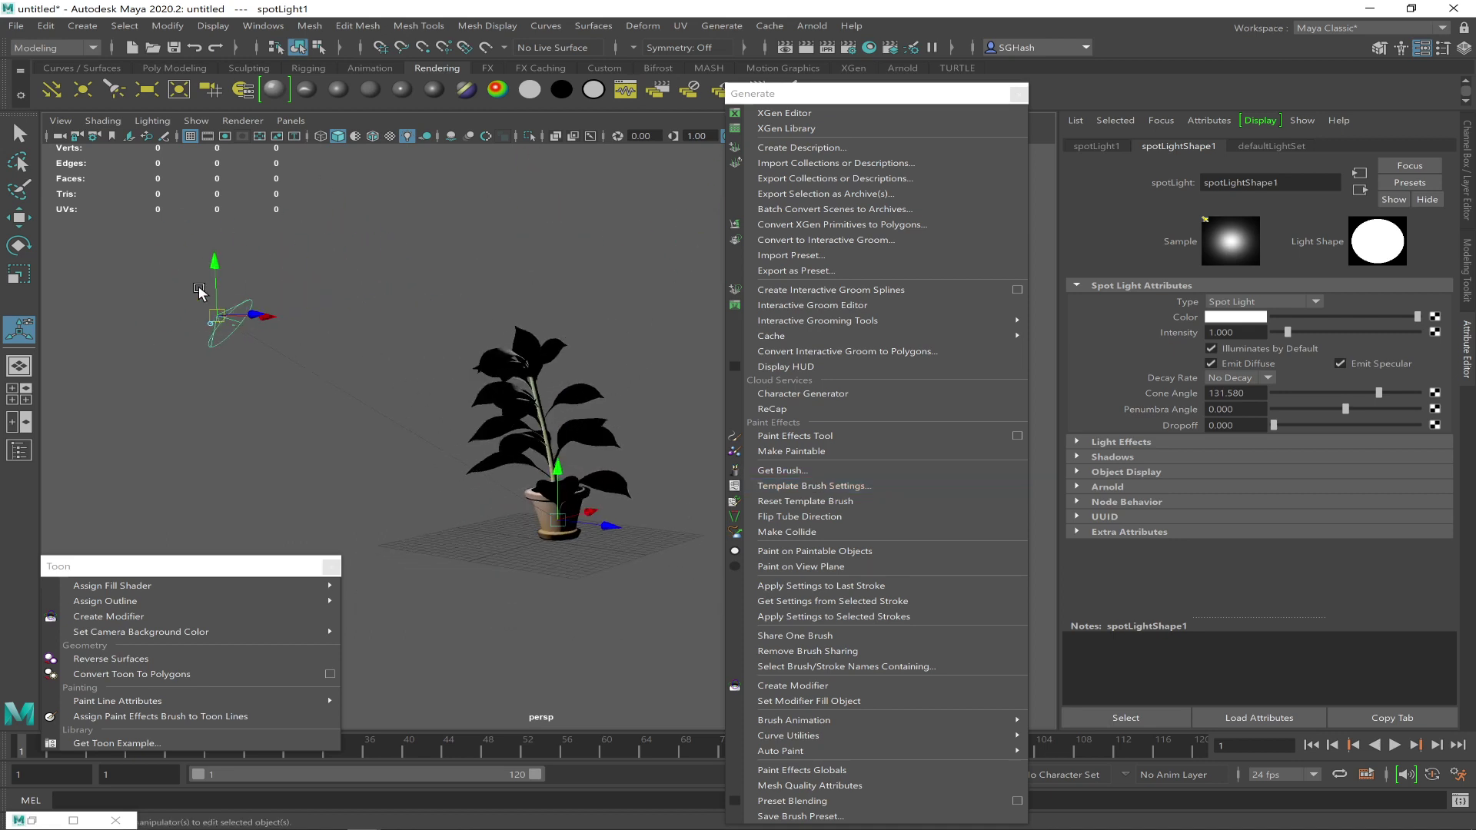
pyautogui.moveTo(218, 316)
pyautogui.mouseDown()
pyautogui.moveTo(144, 273)
pyautogui.moveTo(453, 268)
pyautogui.moveTo(336, 286)
pyautogui.moveTo(249, 271)
pyautogui.moveTo(280, 279)
pyautogui.mouseUp()
pyautogui.moveTo(395, 366)
pyautogui.keyDown('alt'); pyautogui.mouseDown()
pyautogui.moveTo(484, 372)
pyautogui.moveTo(410, 360)
pyautogui.mouseUp(); pyautogui.keyUp('alt')
pyautogui.scroll(5, 655, 422)
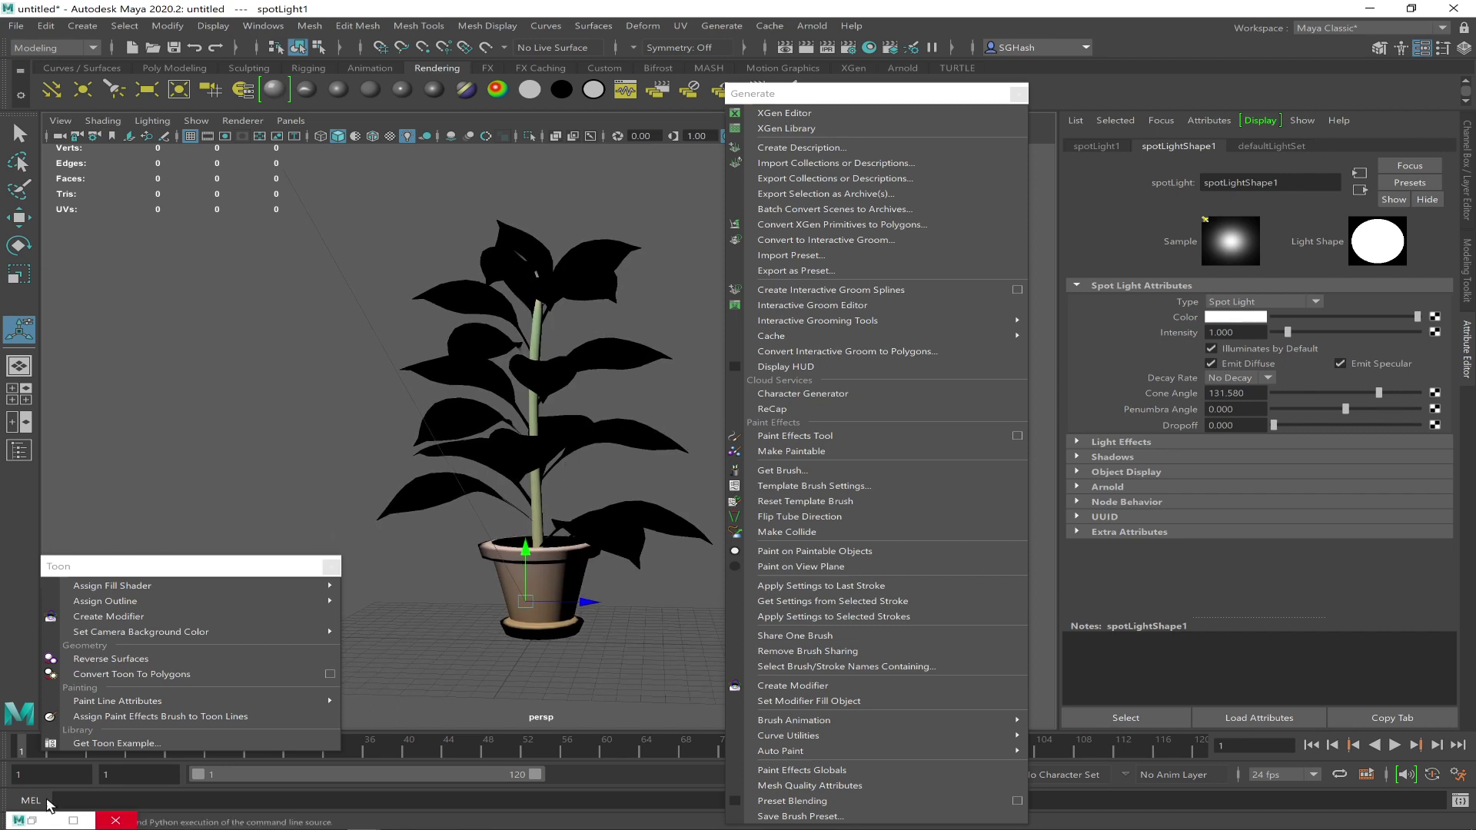
# Render the frame with Maya Software and start an IPR render on a region around the plant
pyautogui.click(31, 819)
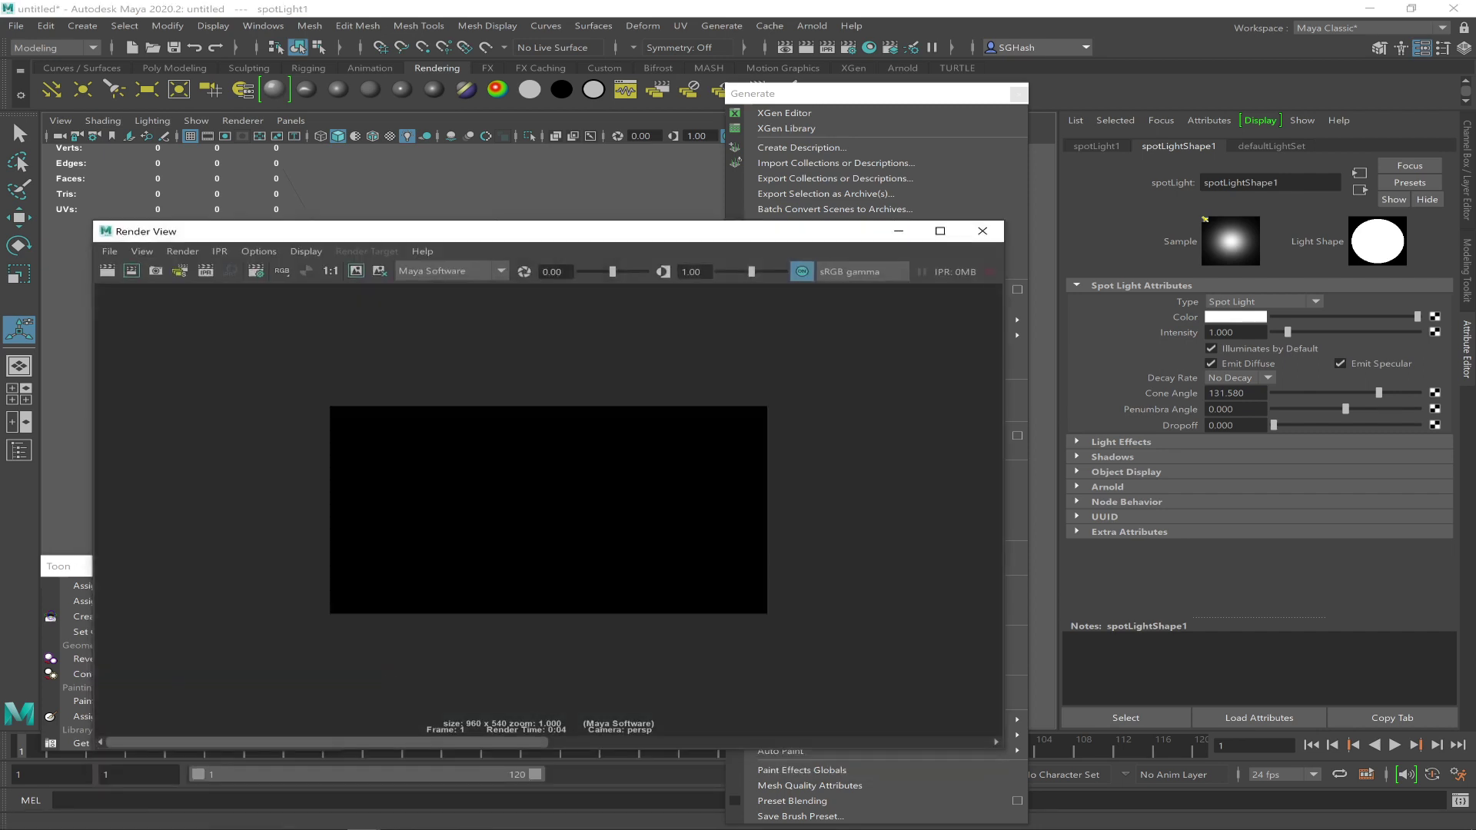
pyautogui.click(109, 276)
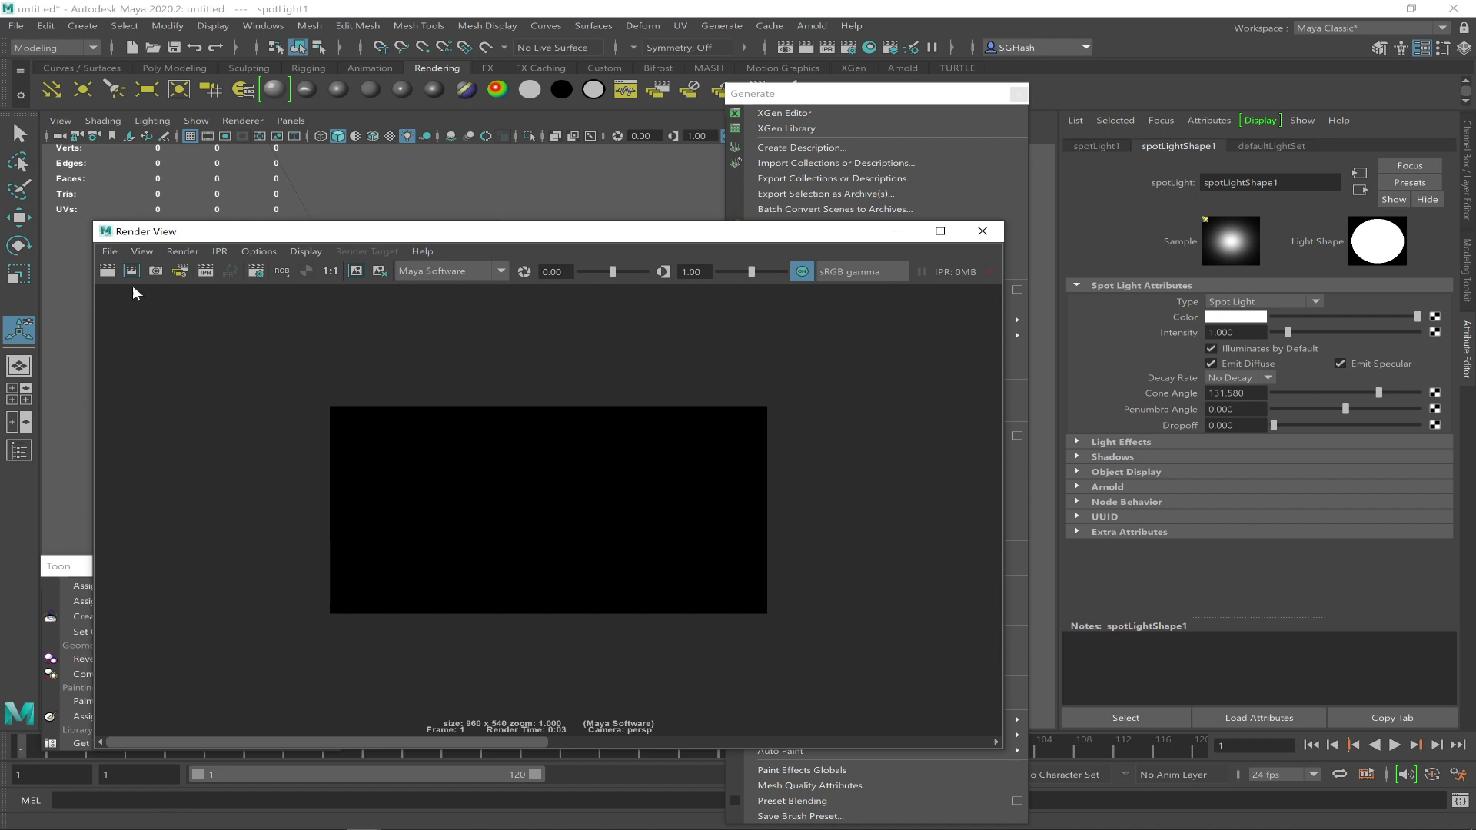
pyautogui.click(207, 271)
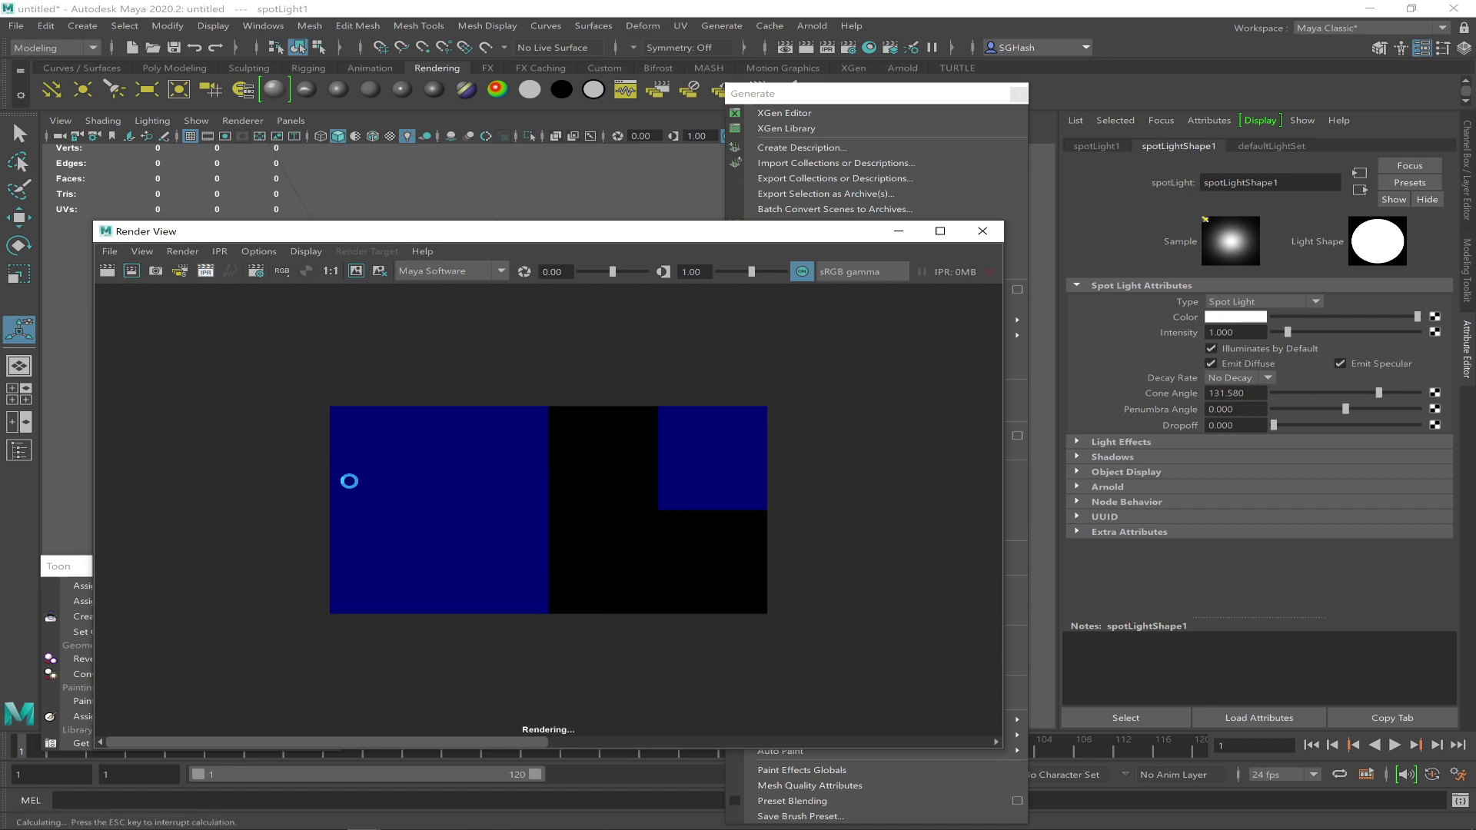
pyautogui.moveTo(431, 395); pyautogui.dragTo(635, 644)
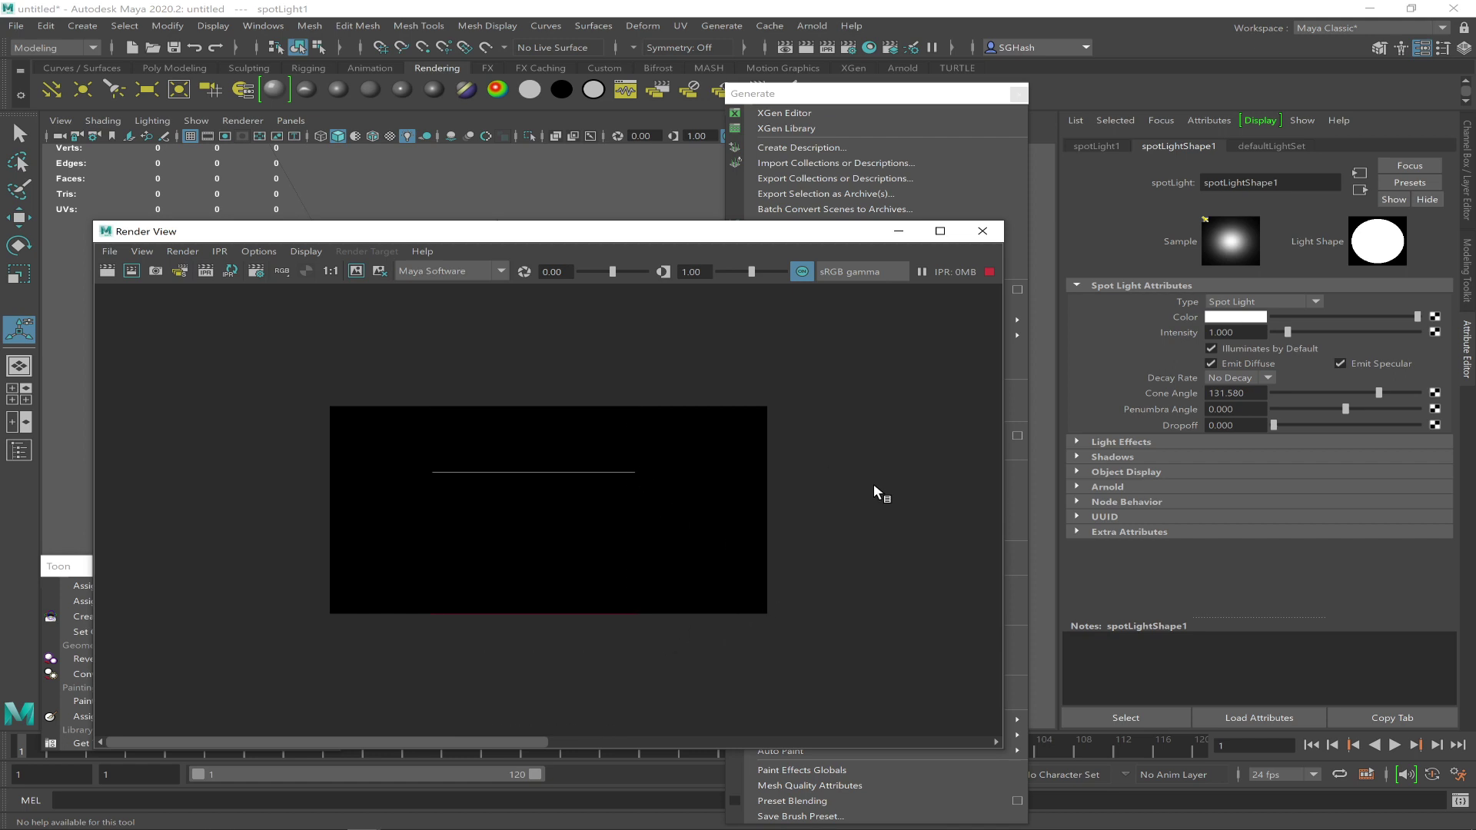
# Try spotlight intensities of 10 and 100, refreshing the IPR region, closing the IPR session and re-rendering the frame
pyautogui.moveTo(1290, 332); pyautogui.dragTo(1449, 350)
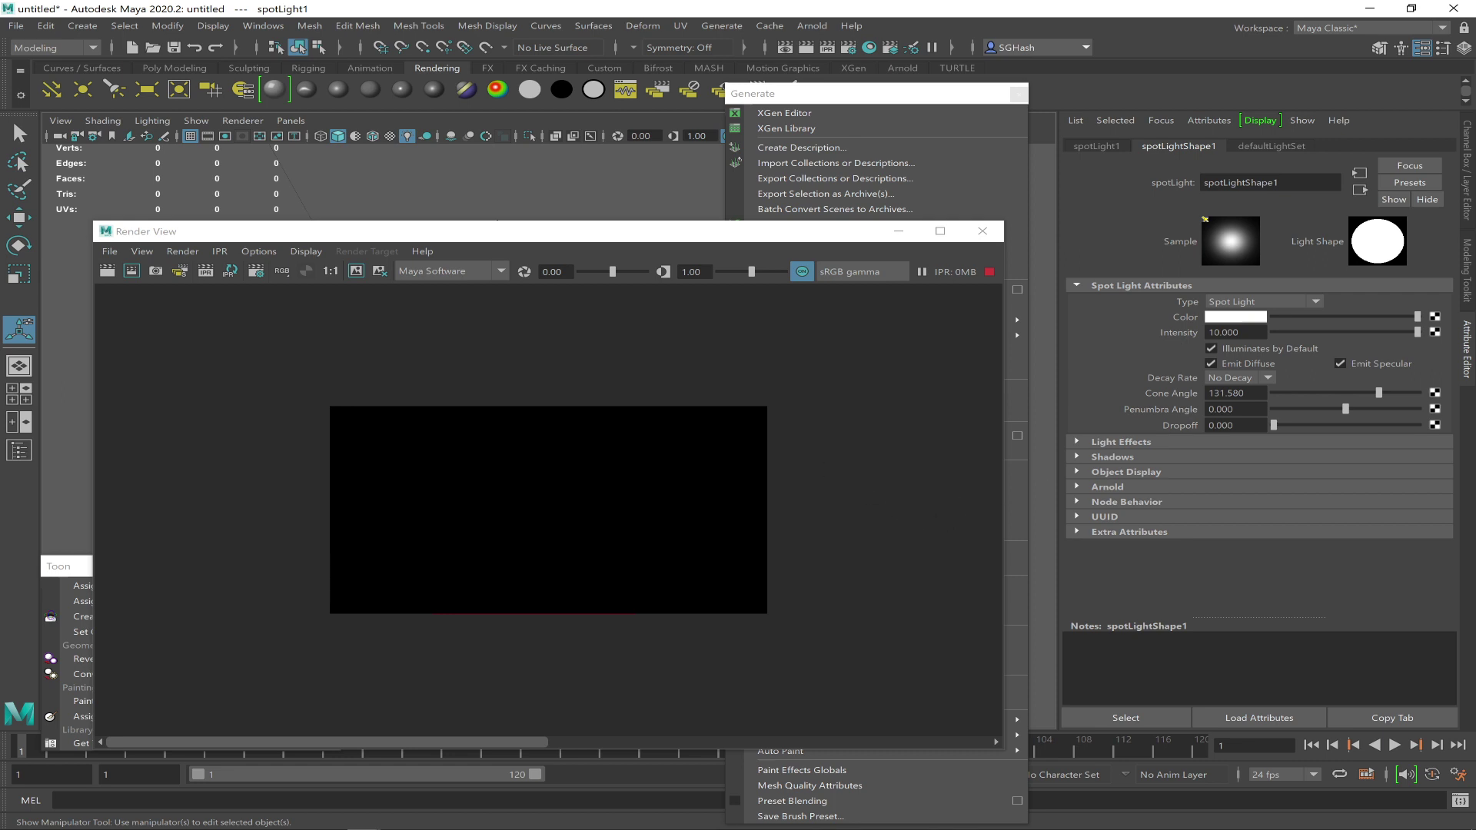
pyautogui.moveTo(427, 396); pyautogui.dragTo(680, 647)
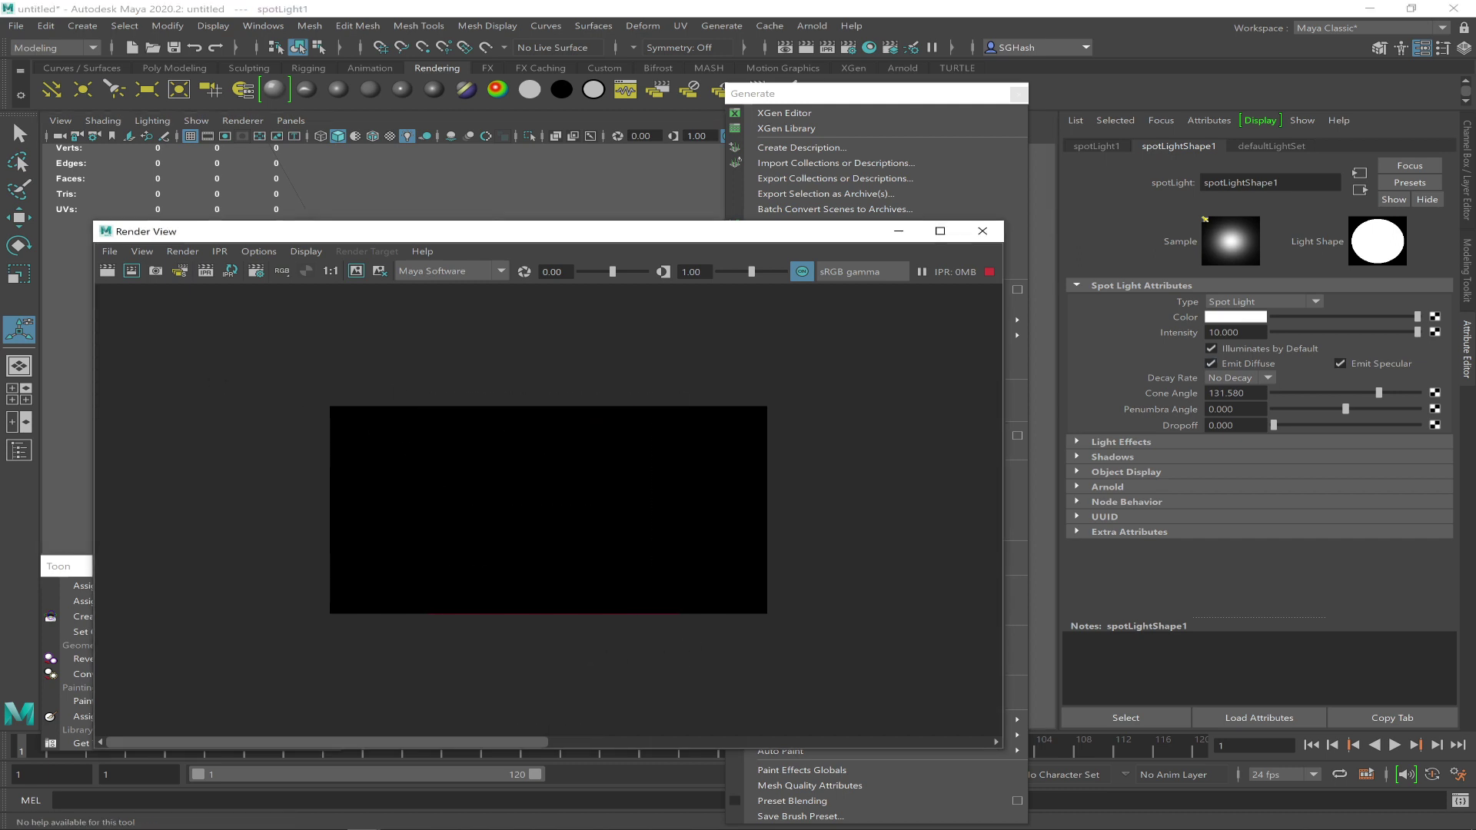
pyautogui.moveTo(1251, 333); pyautogui.dragTo(1176, 339)
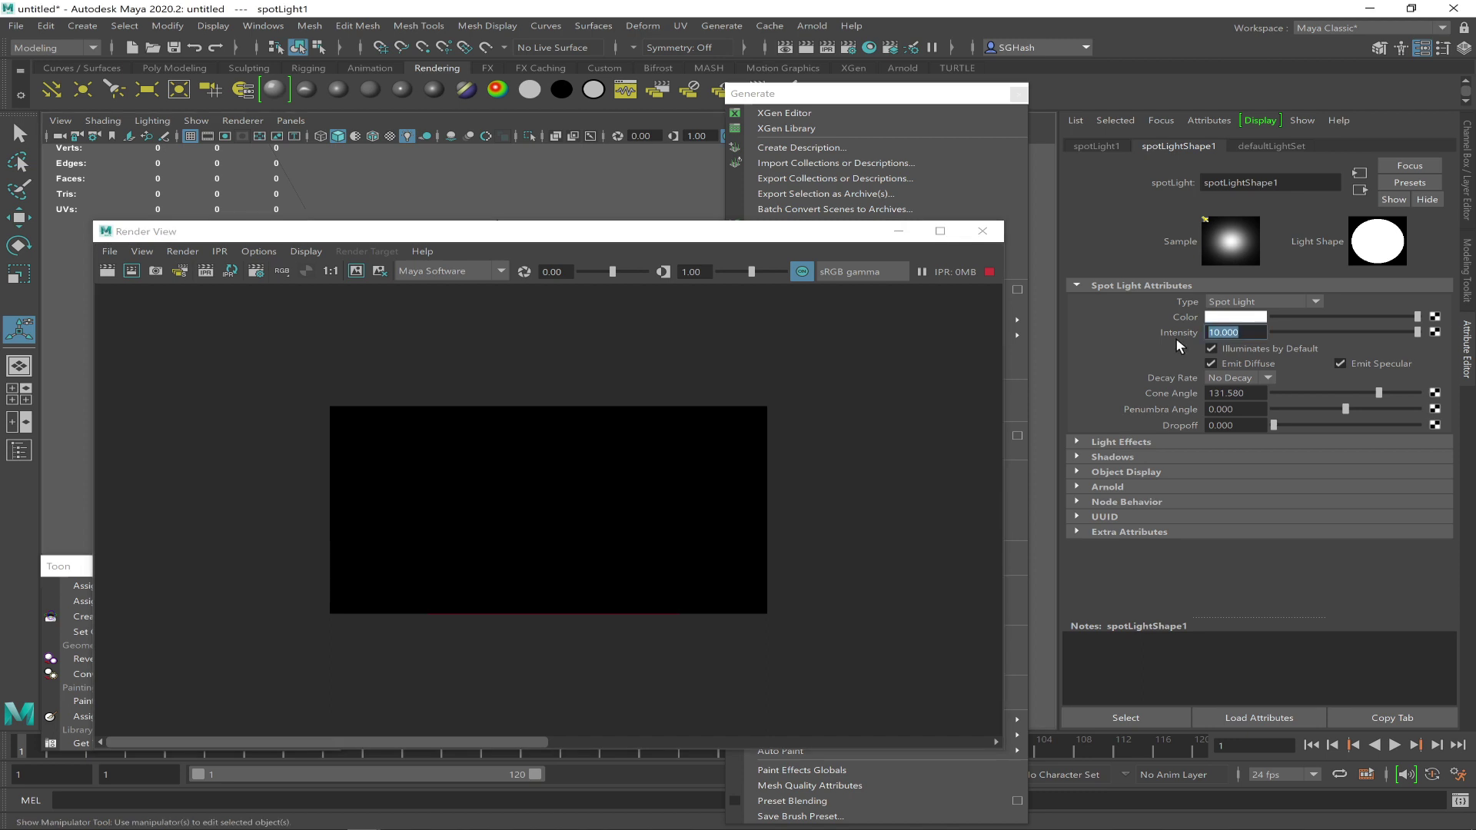
pyautogui.write('100')
pyautogui.press('Return')
pyautogui.click(989, 273)
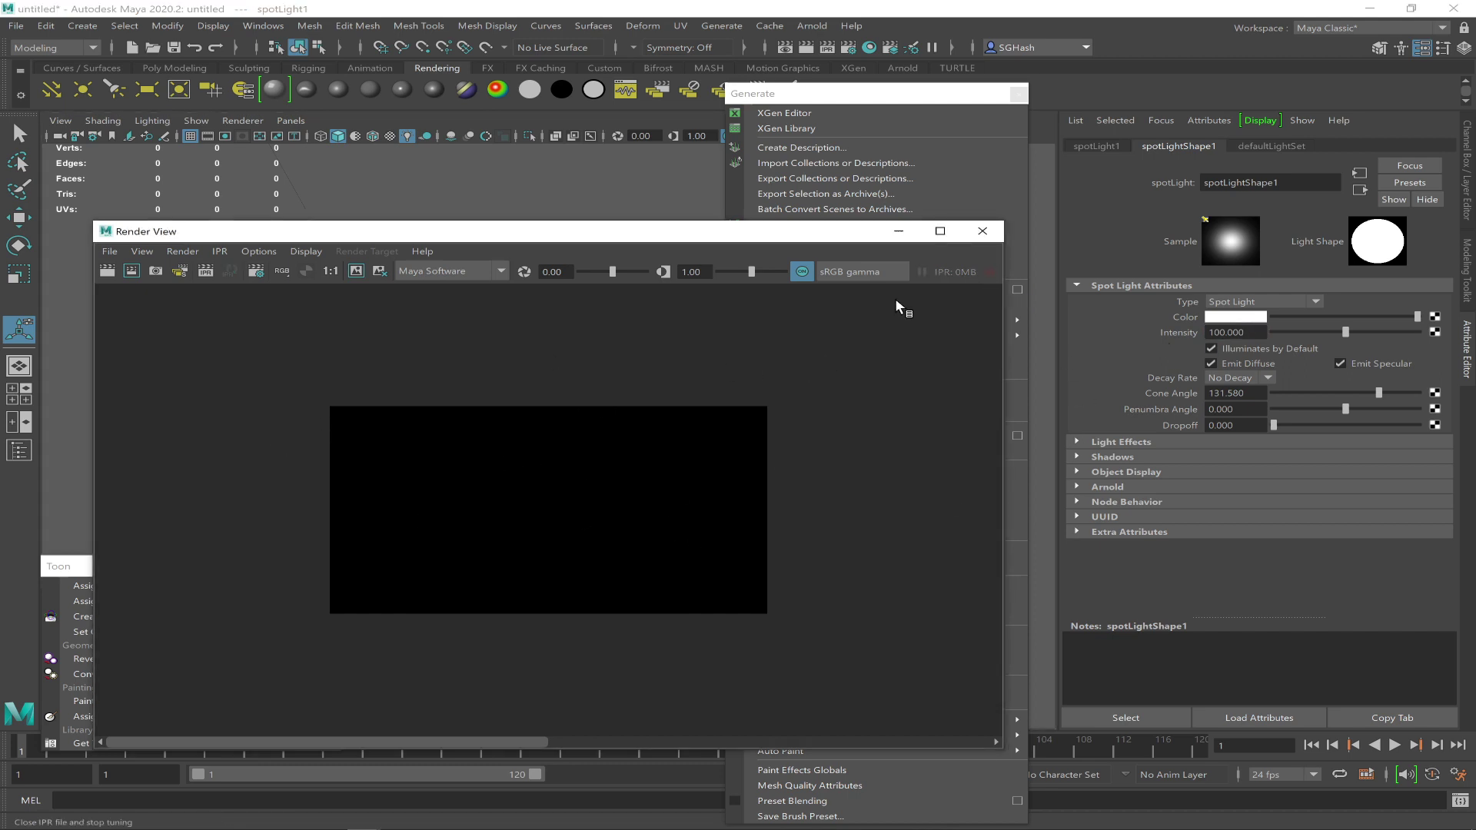
pyautogui.click(110, 271)
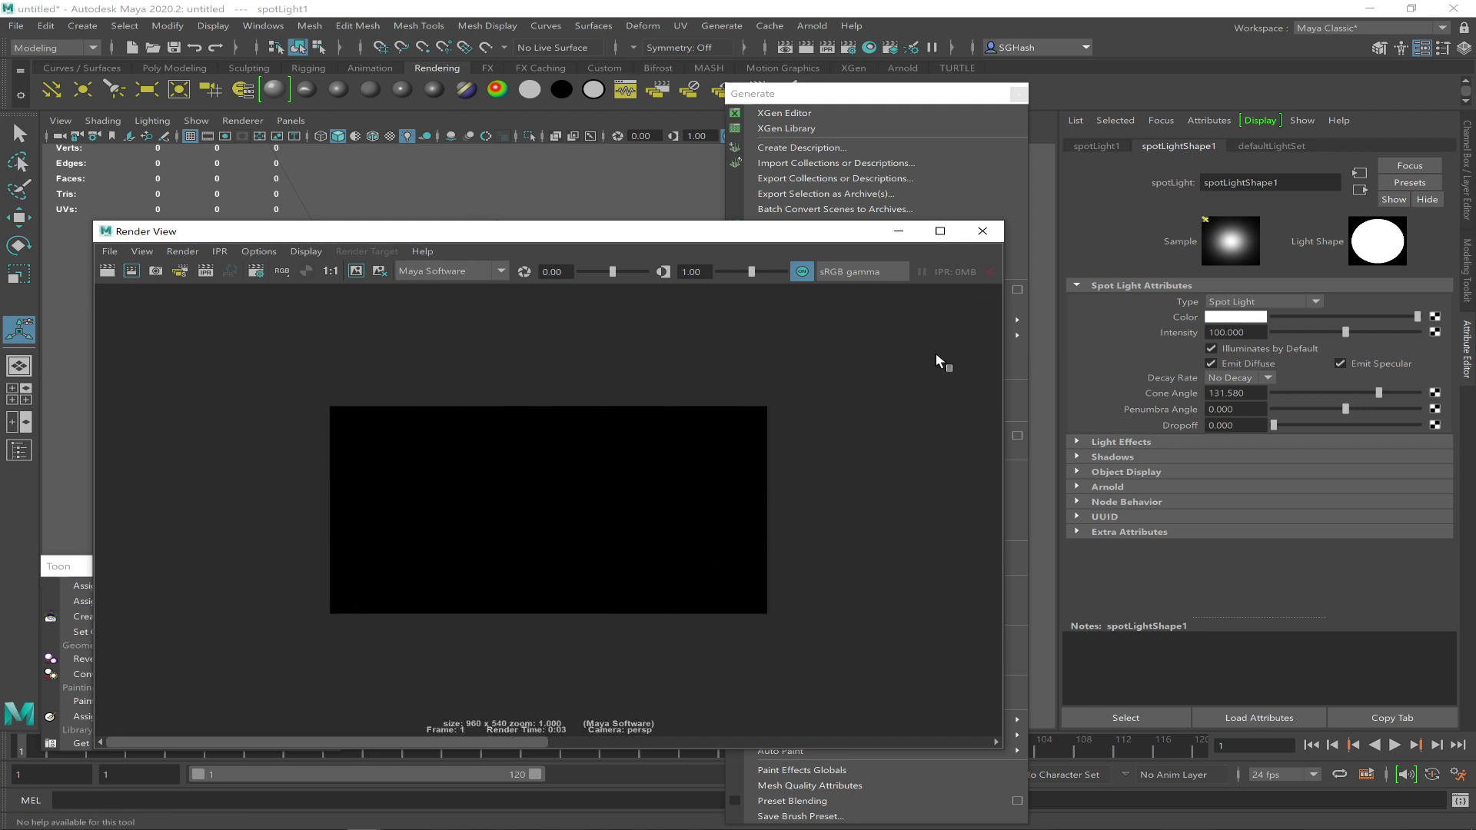
pyautogui.moveTo(670, 237); pyautogui.dragTo(1209, 327)
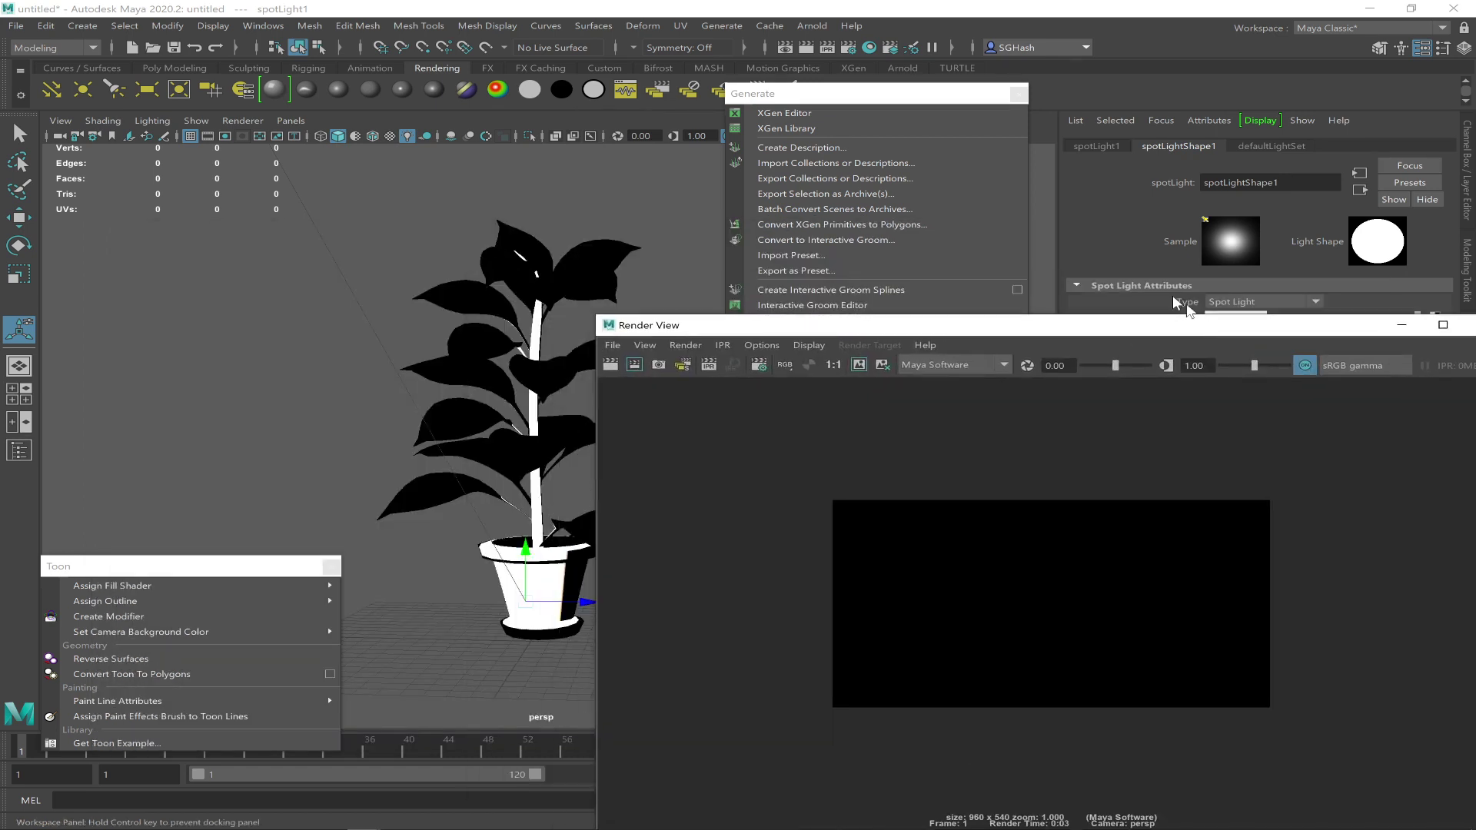
pyautogui.moveTo(1063, 237); pyautogui.dragTo(966, 303)
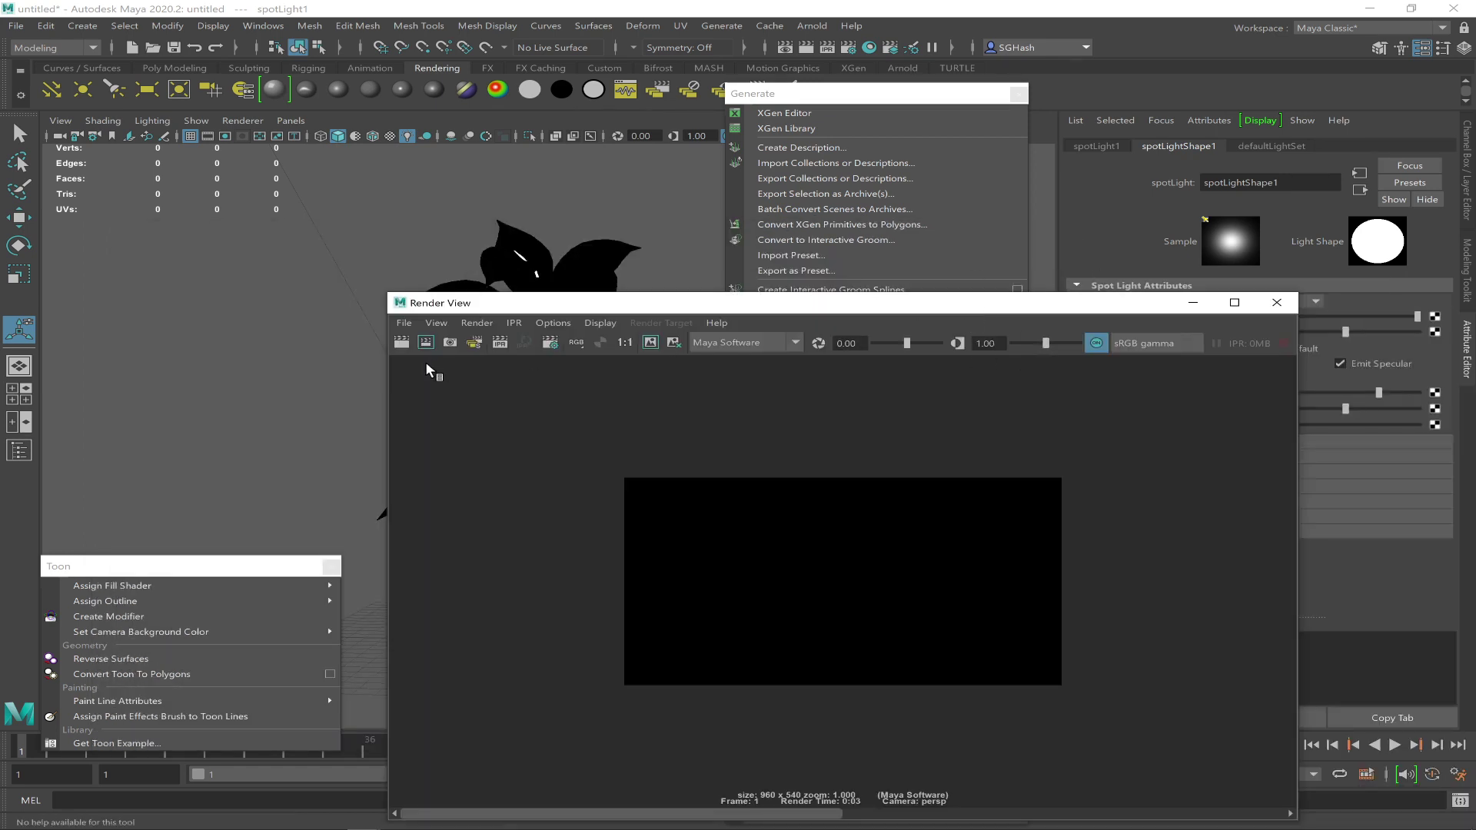
pyautogui.moveTo(900, 297); pyautogui.dragTo(604, 240)
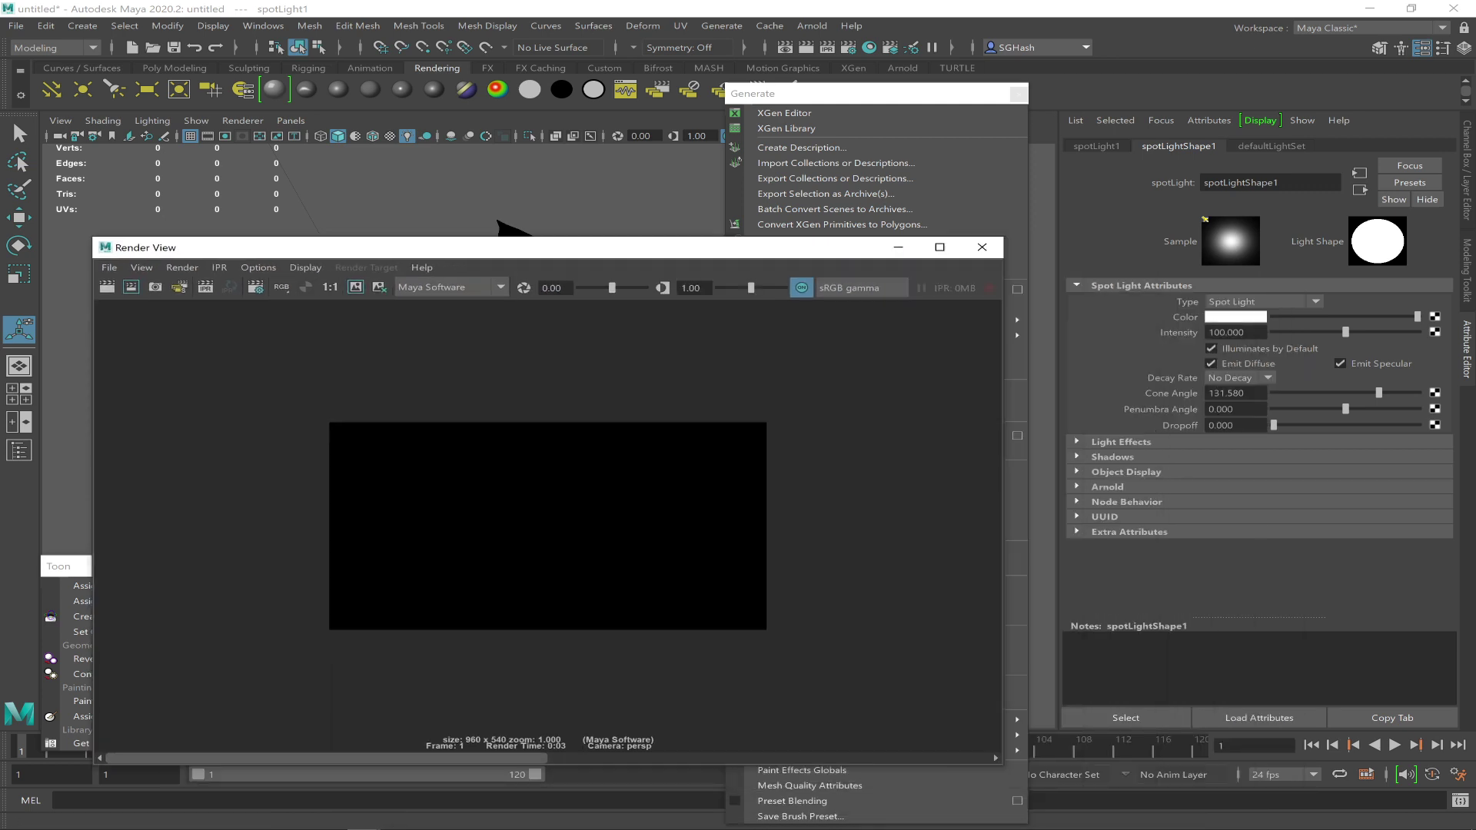
# Set the spotlight's decay rate to Quadratic and its intensity to 1000, and re-render the frame
pyautogui.click(1238, 378)
pyautogui.click(1236, 420)
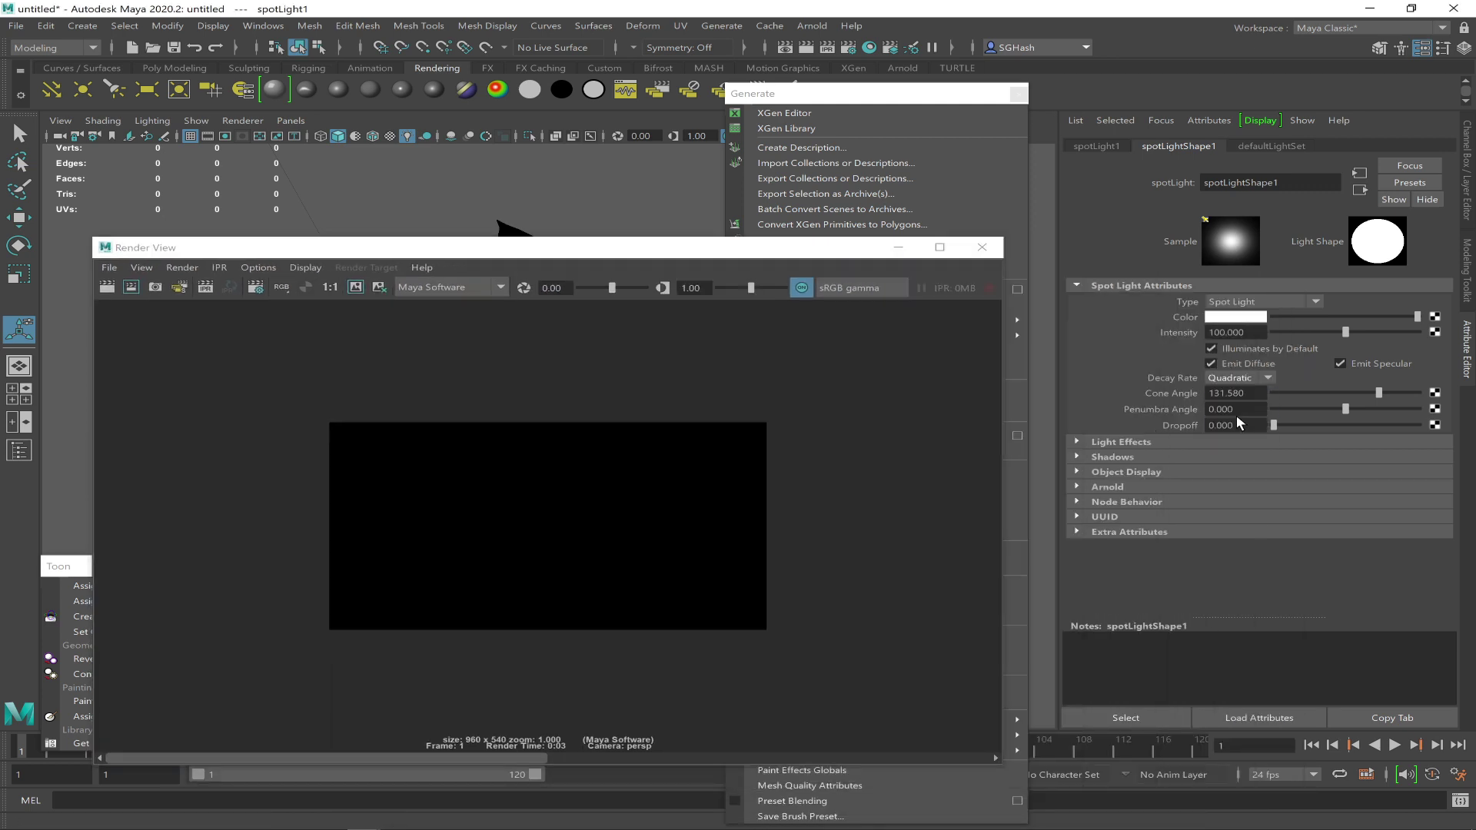
pyautogui.moveTo(1246, 333); pyautogui.dragTo(1161, 323)
pyautogui.write('1000')
pyautogui.press('Return')
pyautogui.click(107, 287)
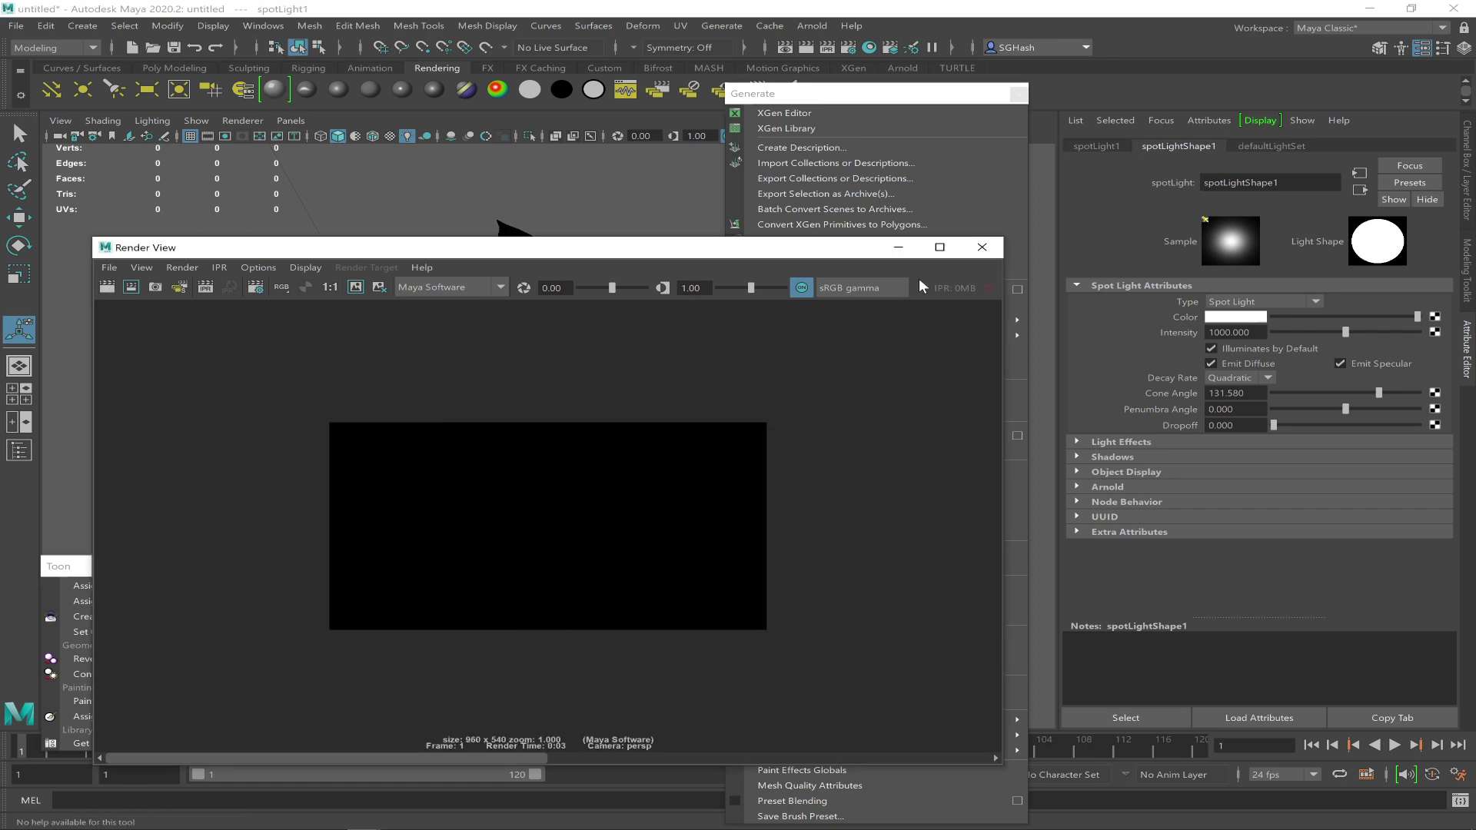
# Select the potted plant stroke in the viewport and render the frame again
pyautogui.click(912, 253)
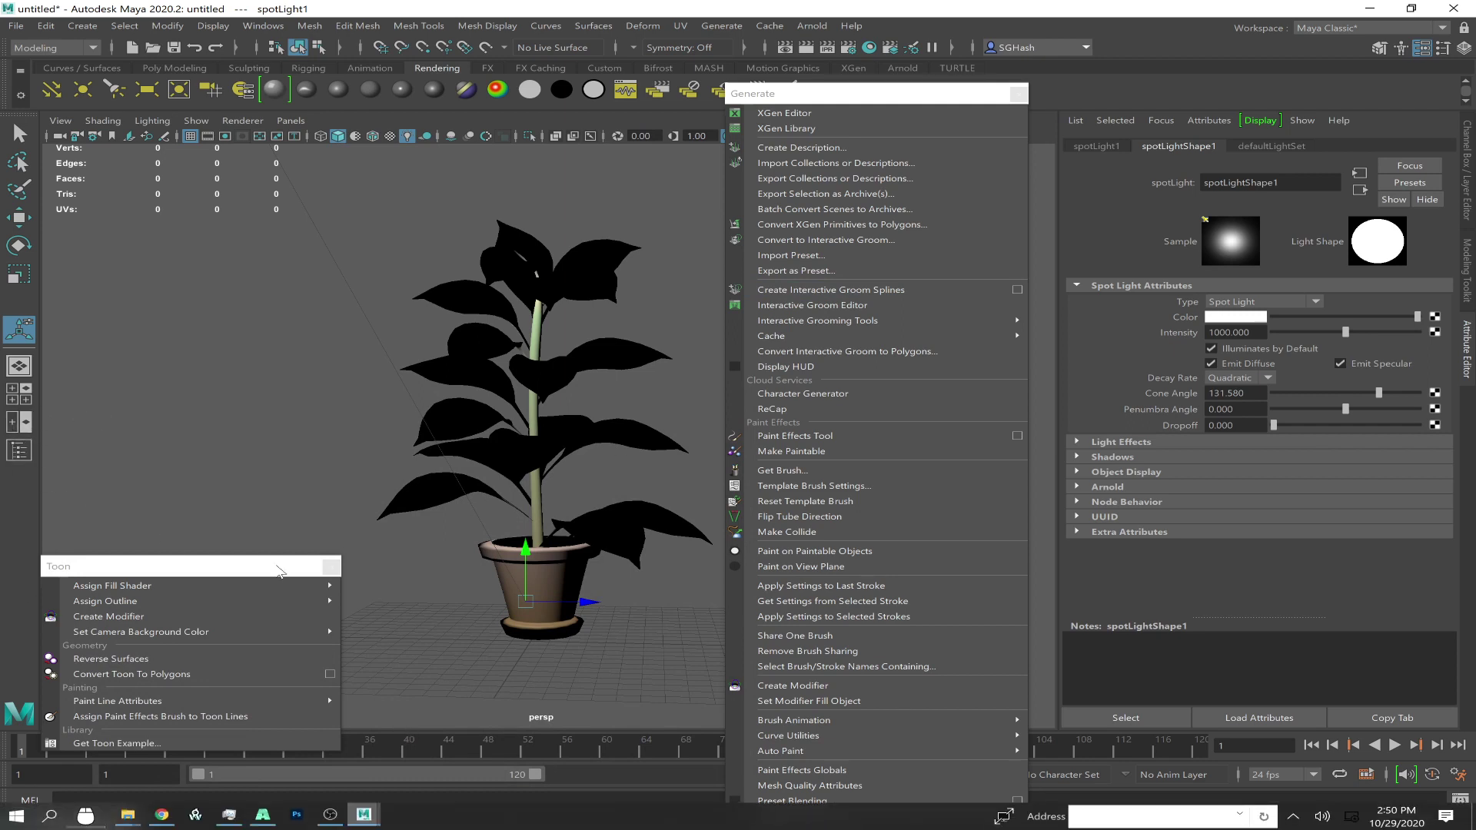
pyautogui.click(528, 623)
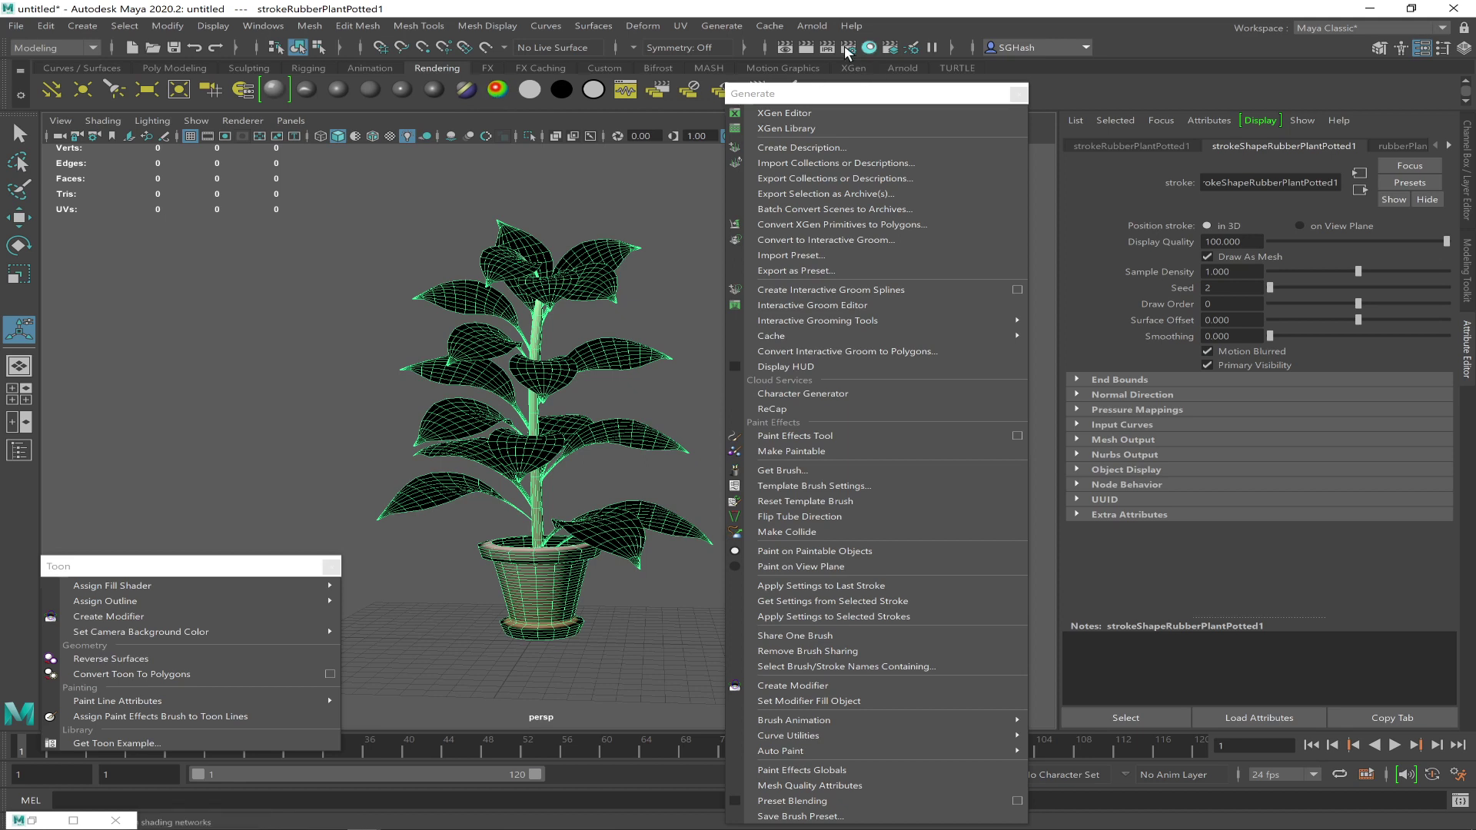
pyautogui.click(786, 48)
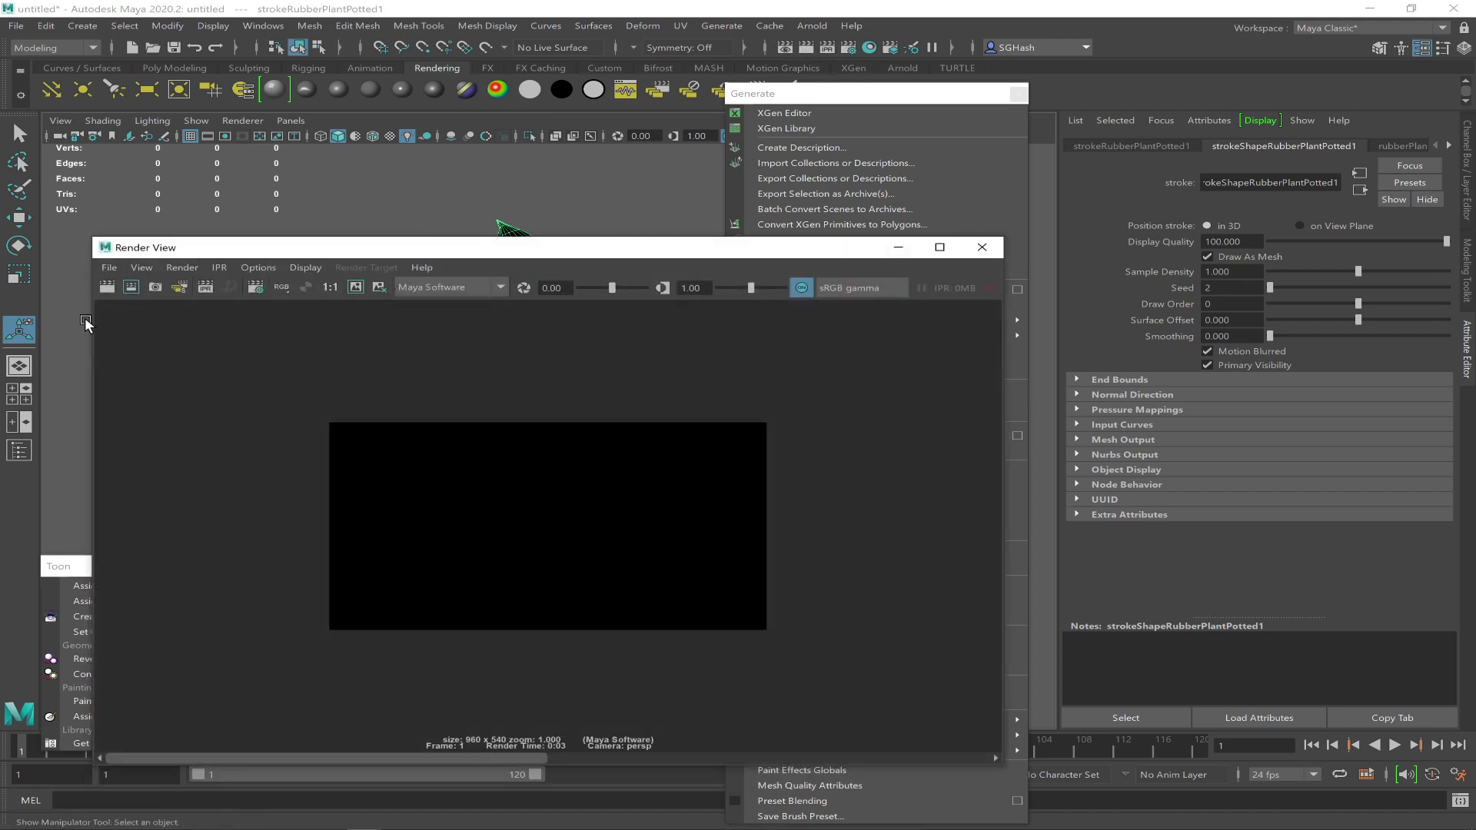
pyautogui.click(107, 289)
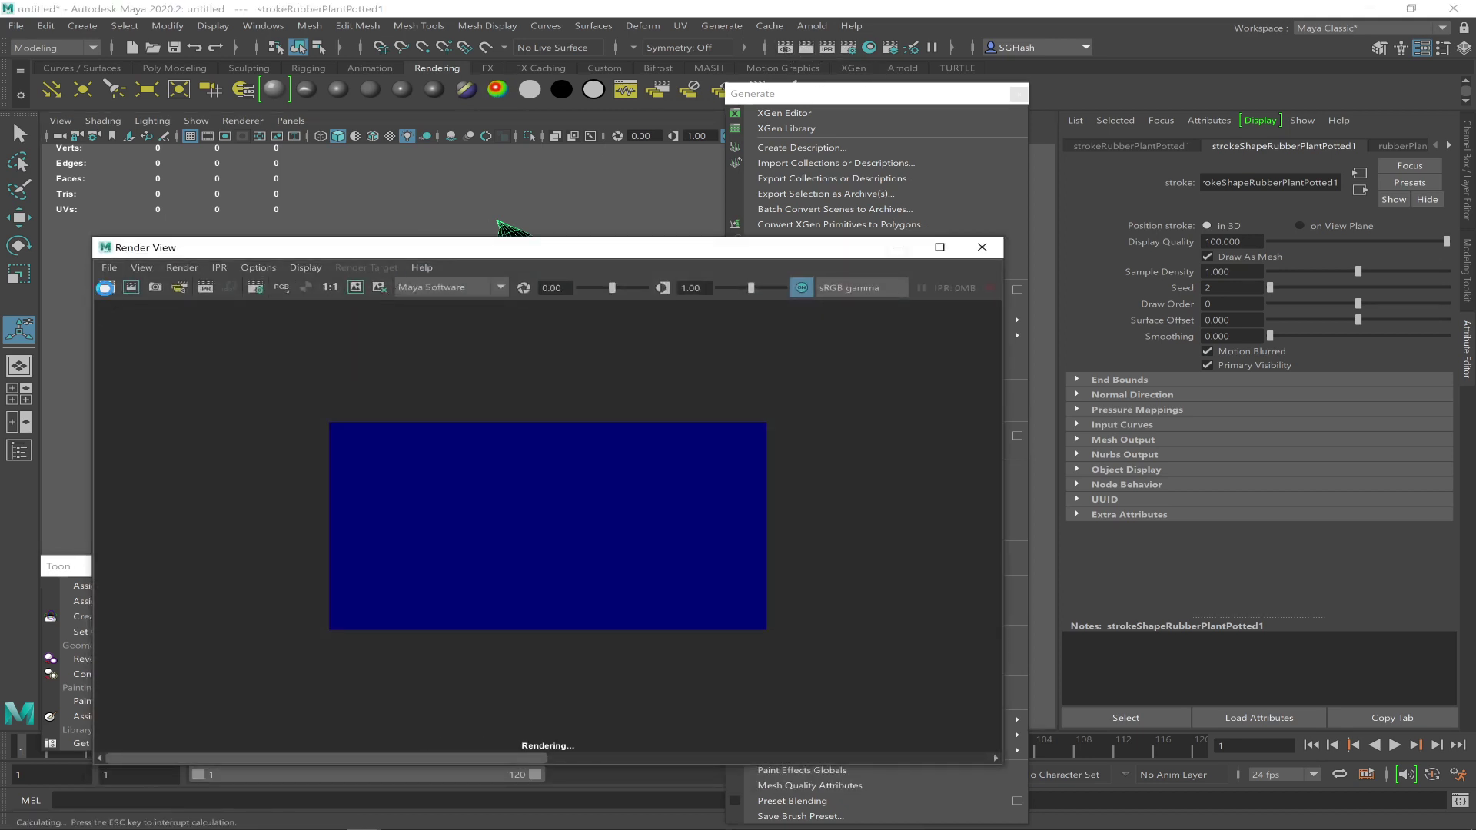
pyautogui.click(899, 249)
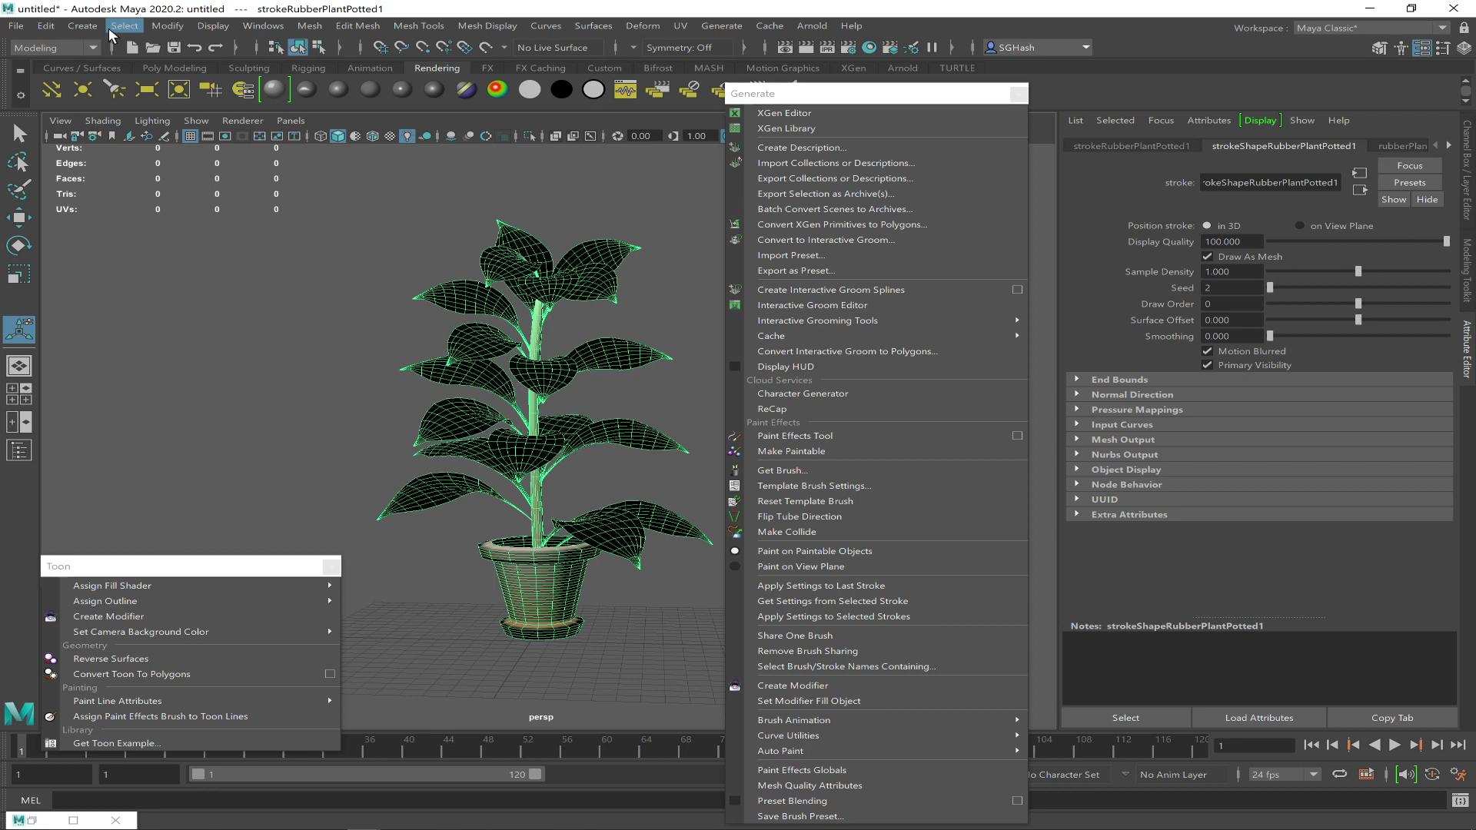
# Convert the selected Paint Effects plant to polygons and clear the selection
pyautogui.click(167, 26)
pyautogui.moveTo(231, 400)
pyautogui.click(487, 557)
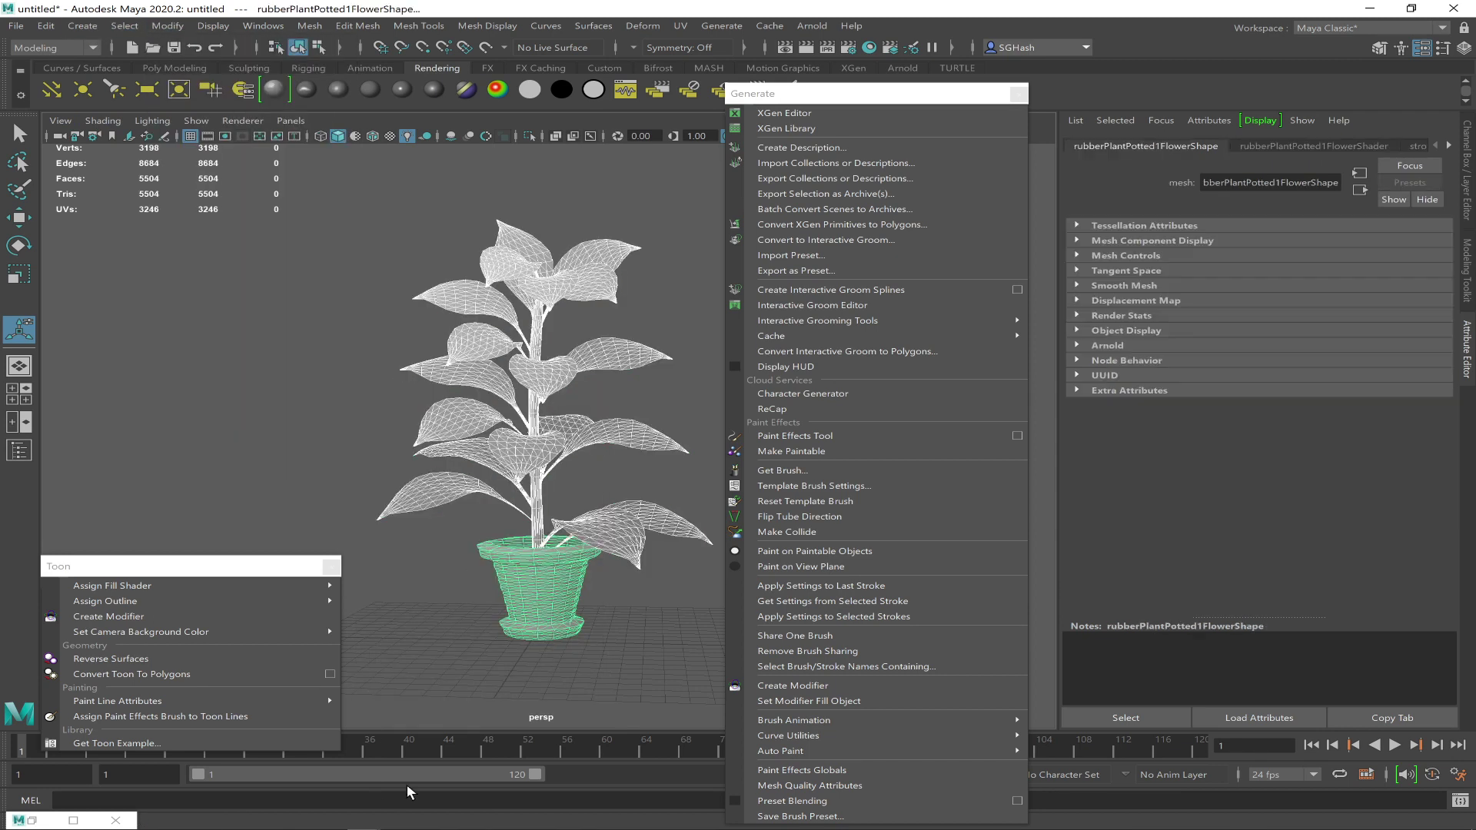
pyautogui.click(609, 682)
# Select the pot mesh, render the frame and move the render window aside to expose the leaves
pyautogui.click(534, 590)
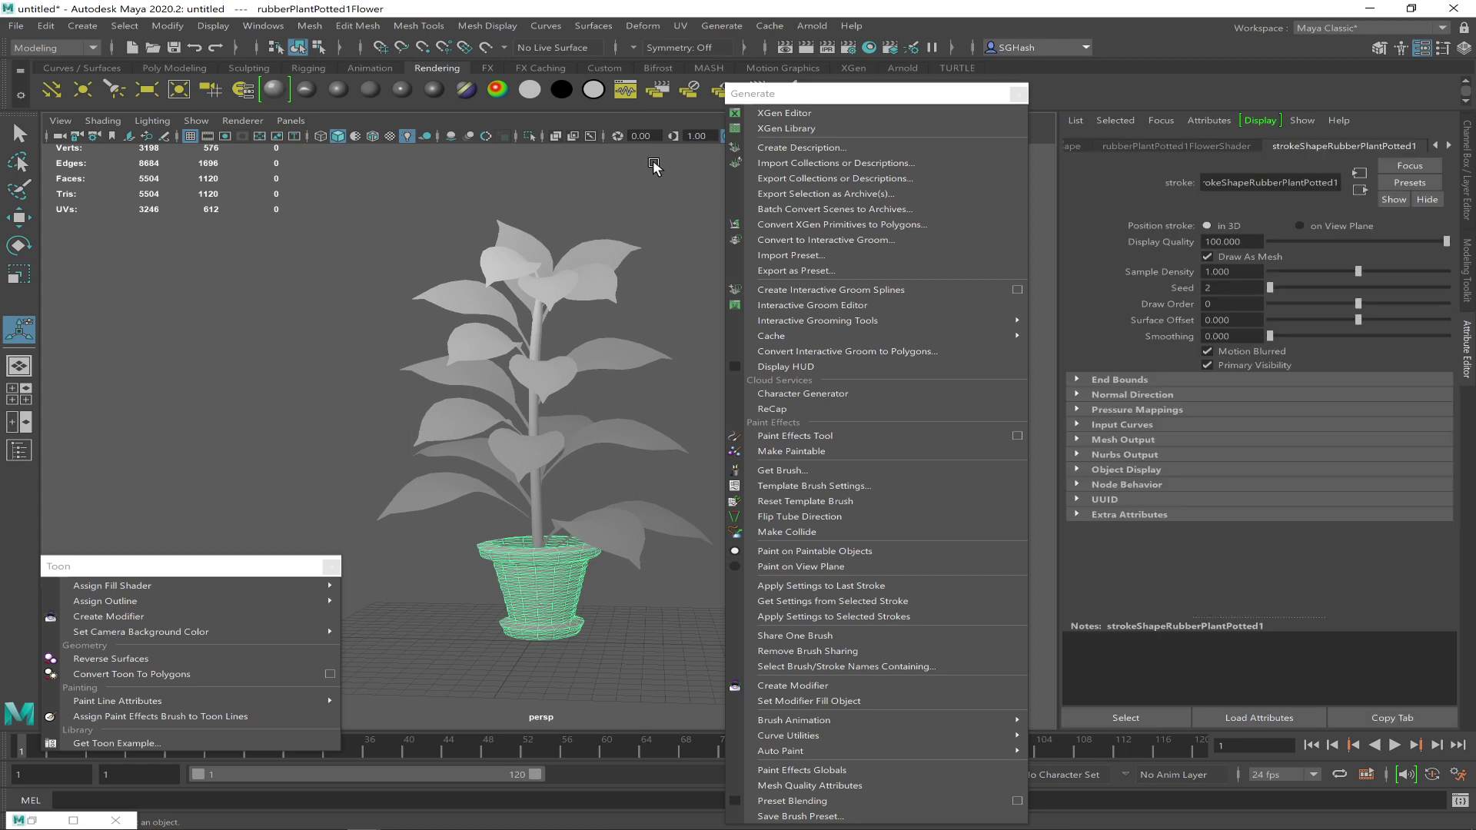
pyautogui.click(805, 47)
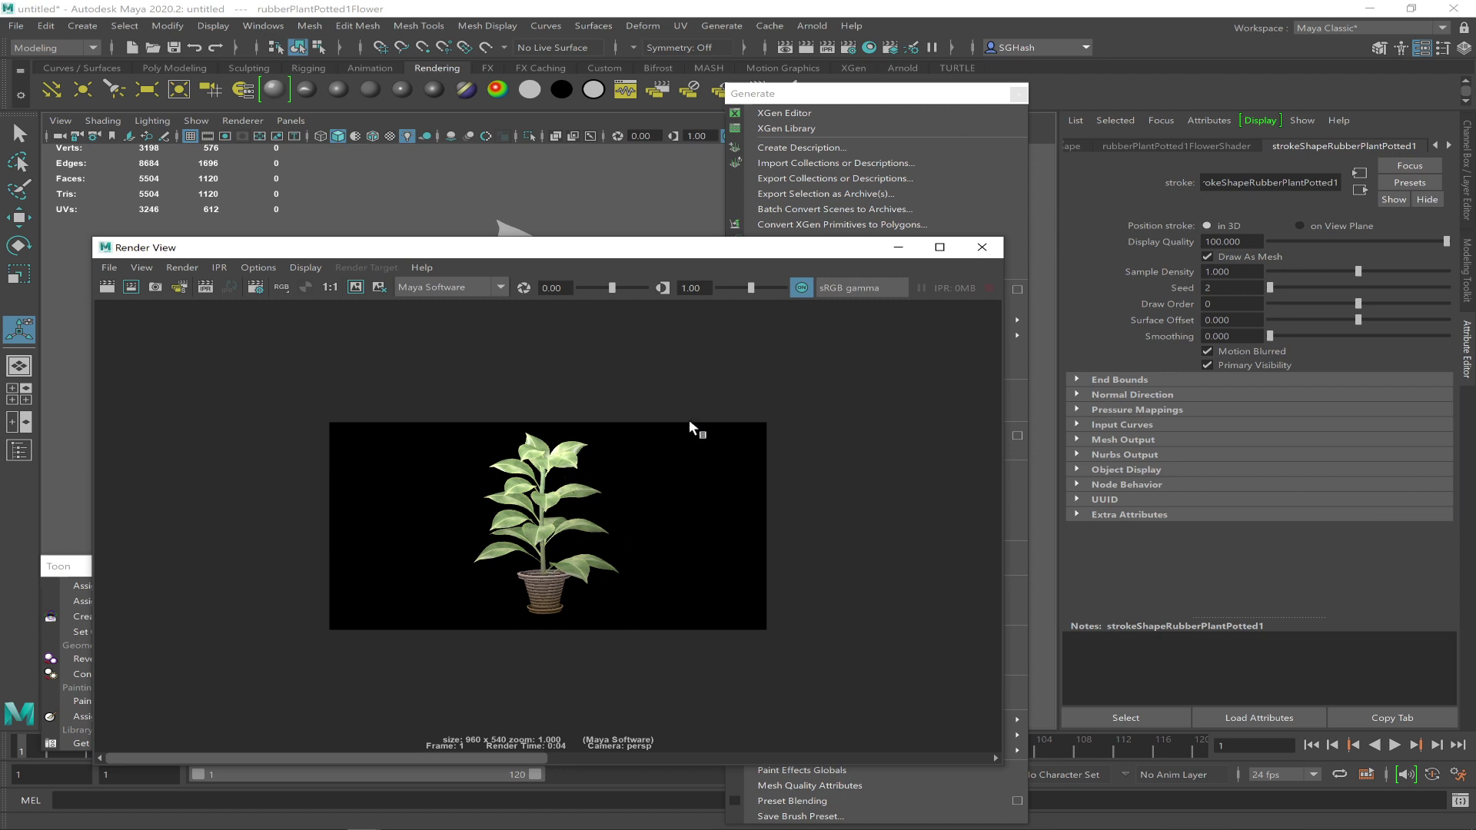
pyautogui.moveTo(803, 252); pyautogui.dragTo(1227, 325)
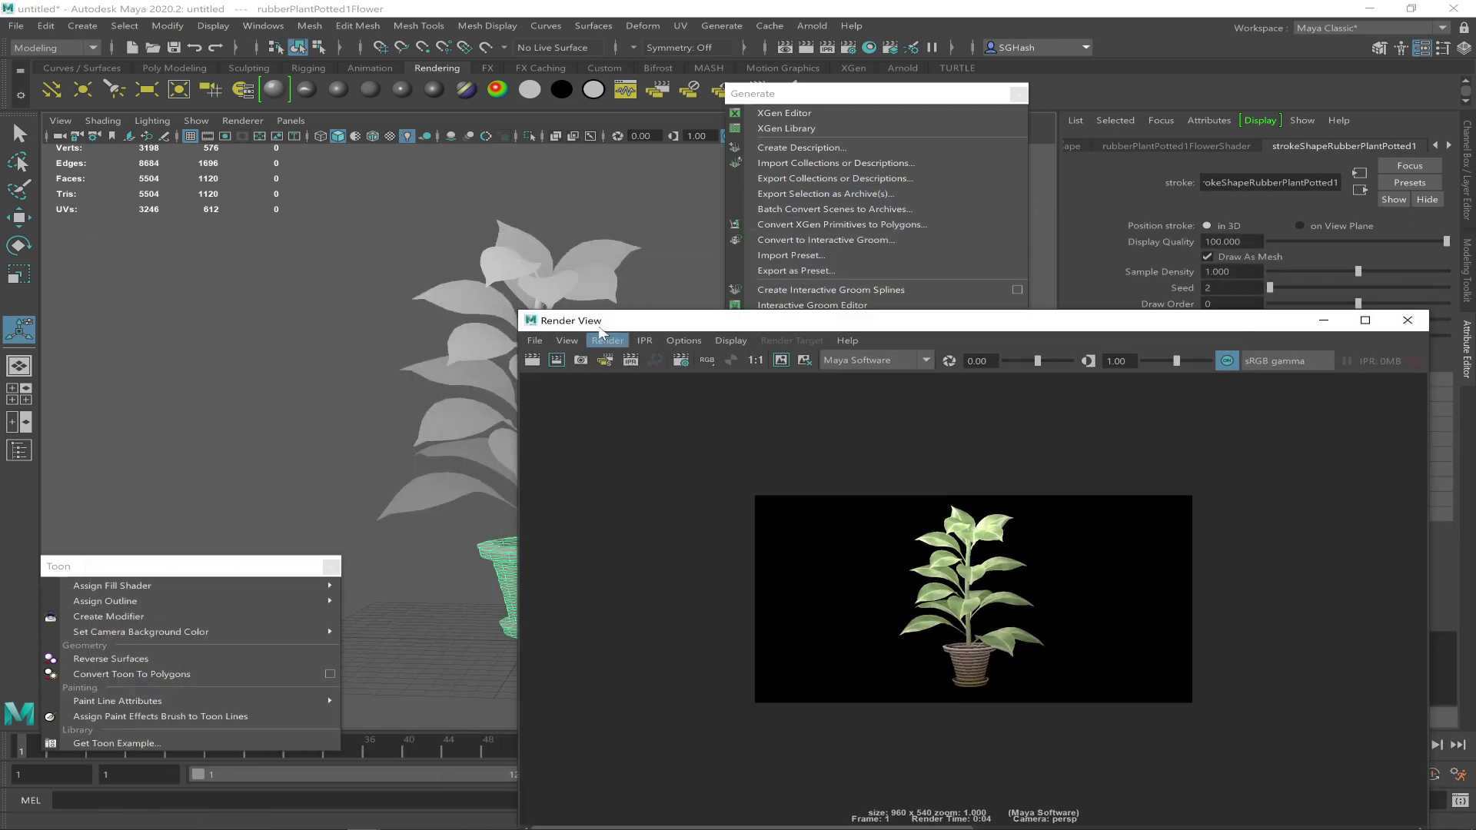
# Assign a Circle Highlight toon fill shader to the leaf mesh and move the render window clear of the plant
pyautogui.click(554, 273)
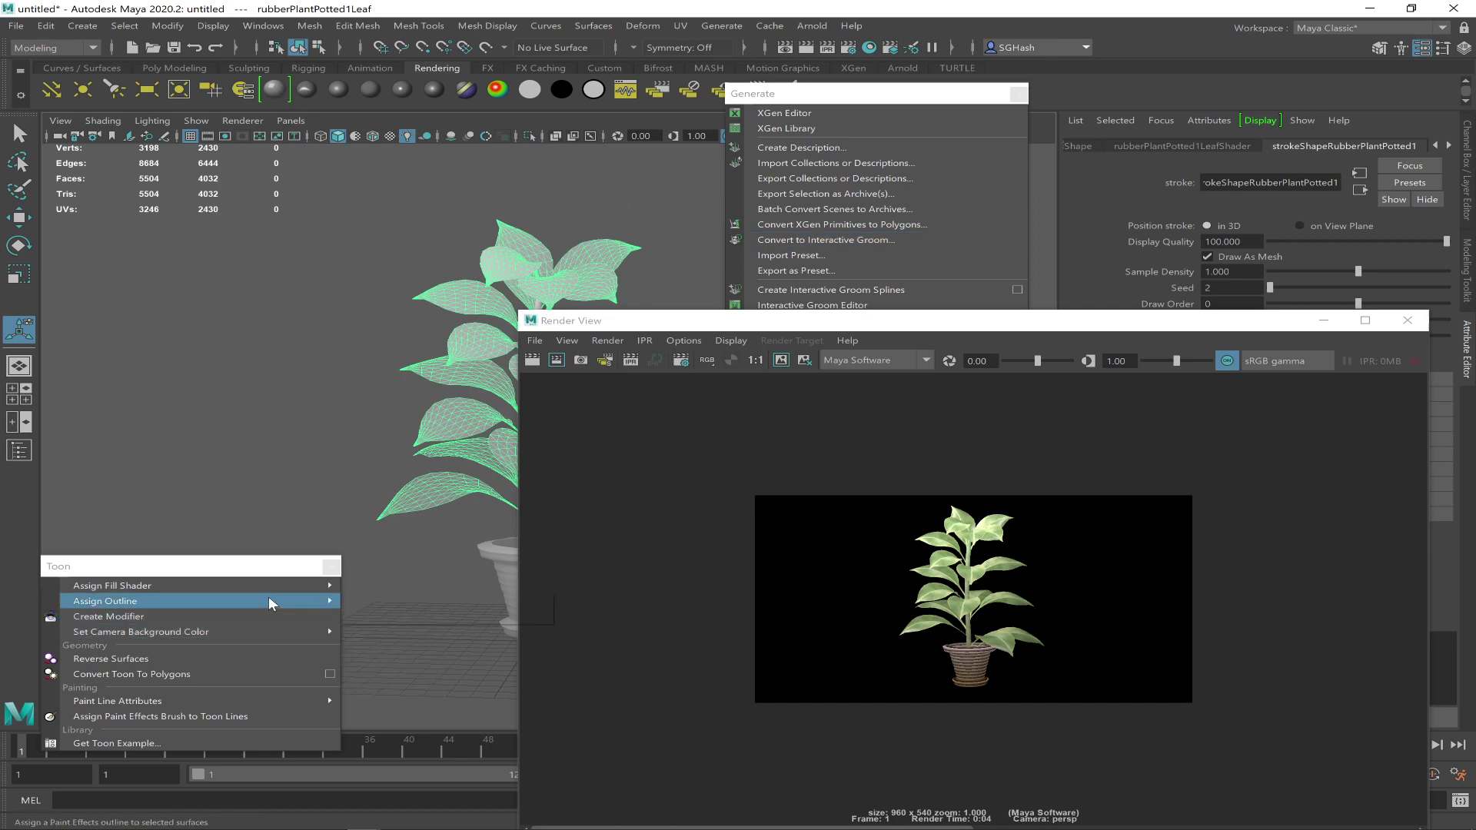
pyautogui.moveTo(270, 587)
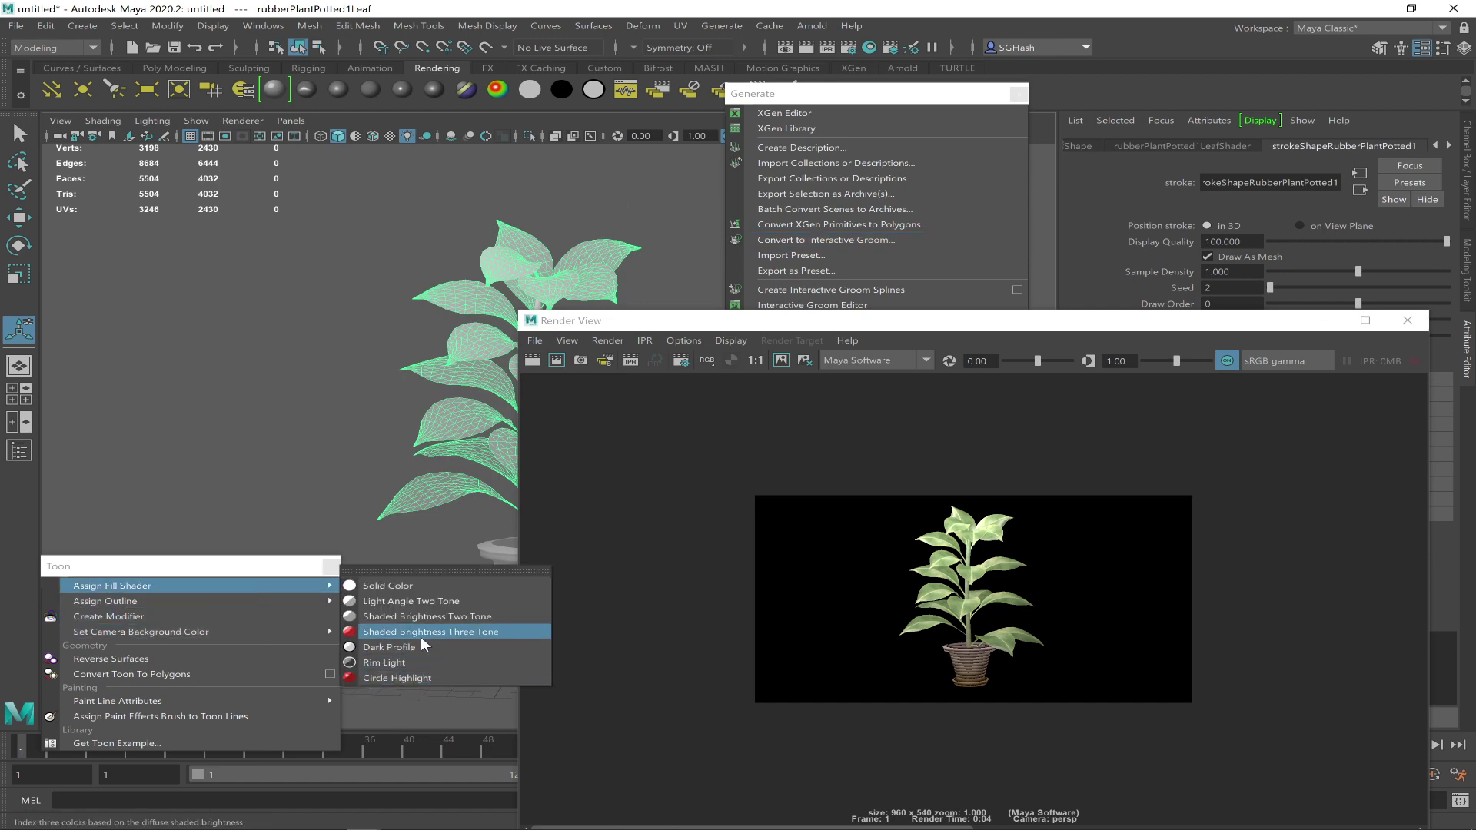
pyautogui.click(397, 679)
pyautogui.moveTo(1005, 321); pyautogui.dragTo(2, 206)
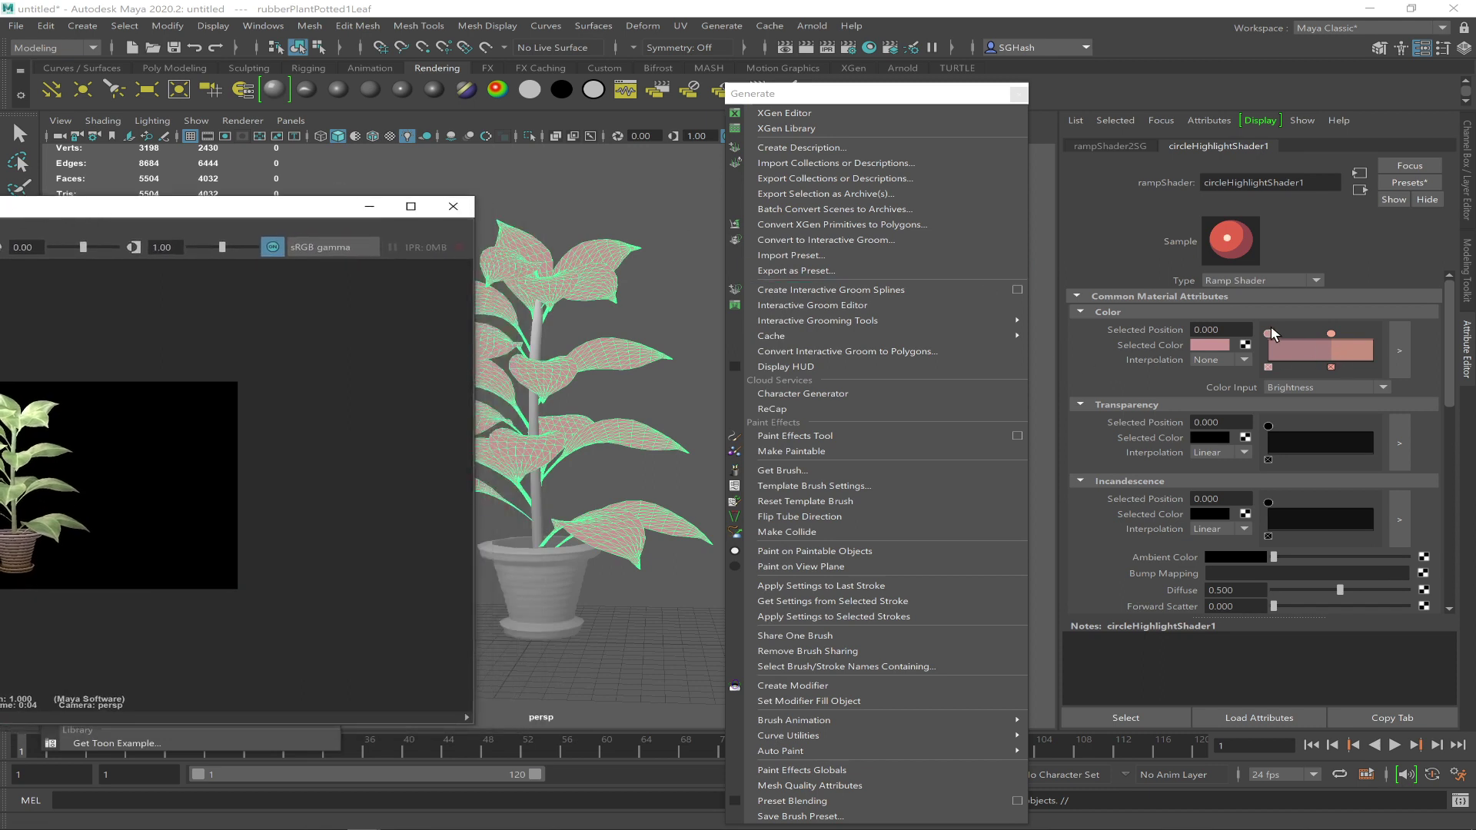
# Set the leaf shader's color ramp to muted green at position 0 and bright green at position 0.6 from the recent colors
pyautogui.click(1268, 330)
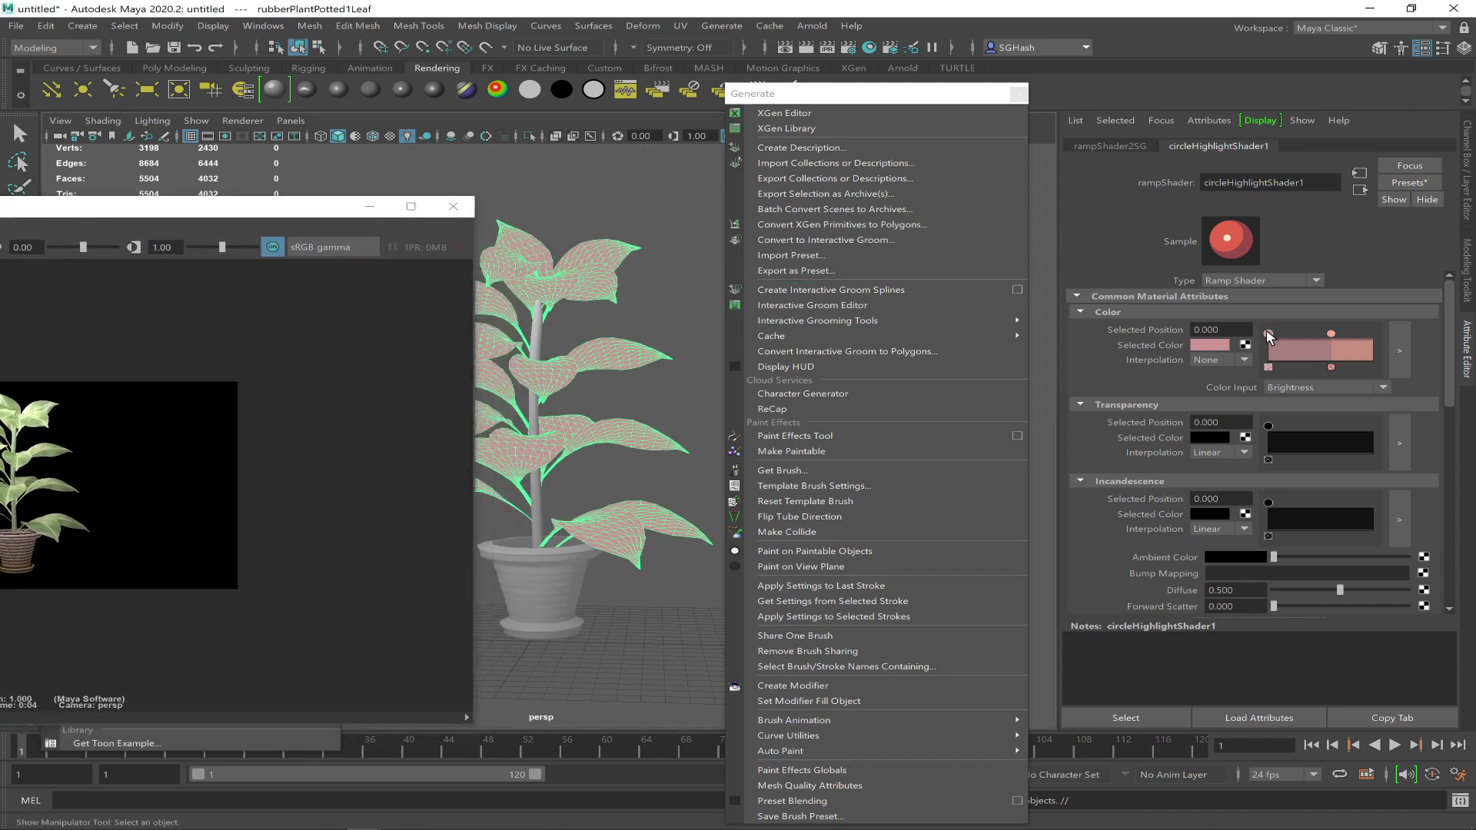
pyautogui.click(1209, 345)
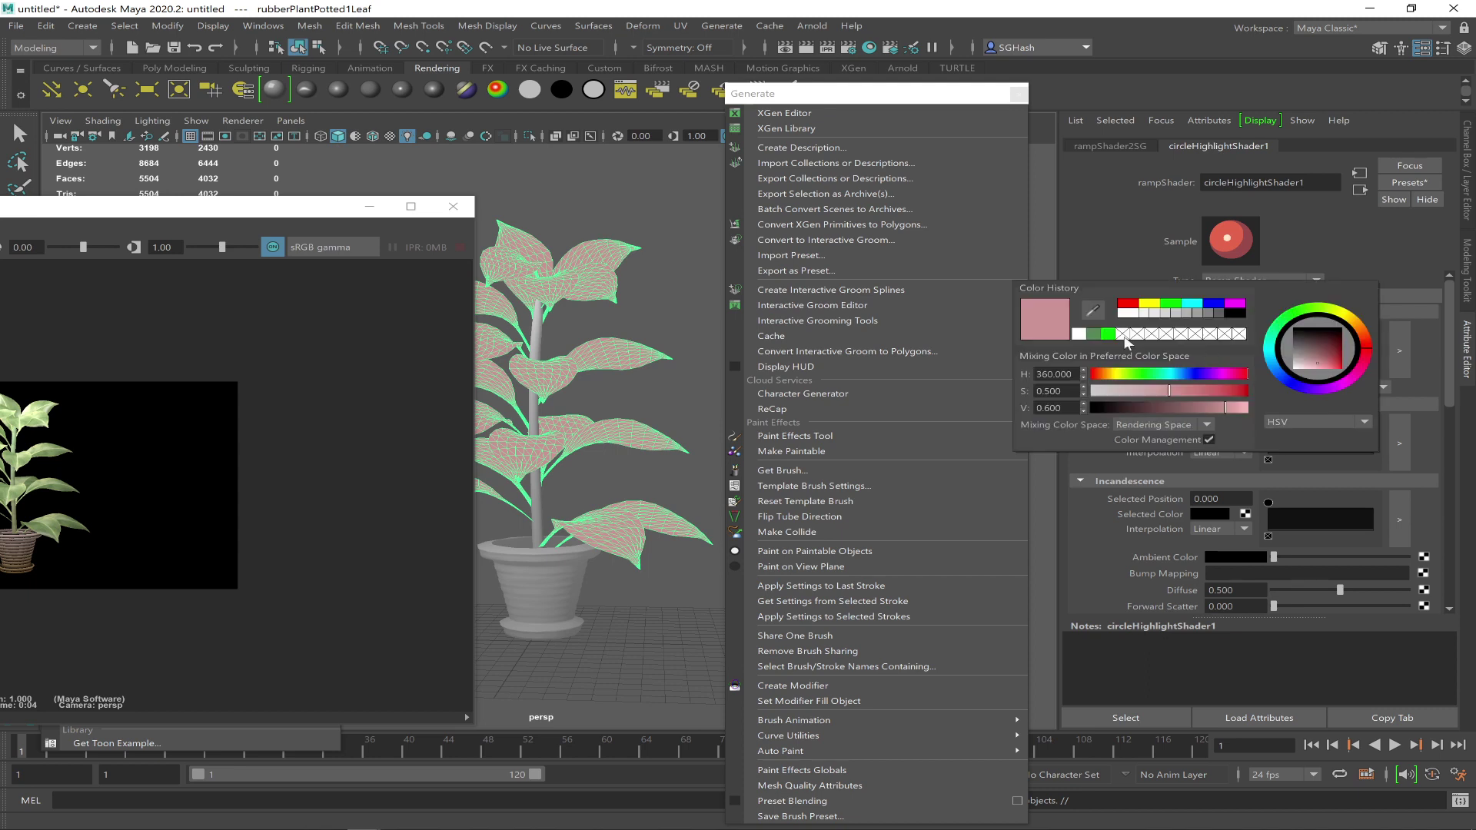
pyautogui.click(1097, 333)
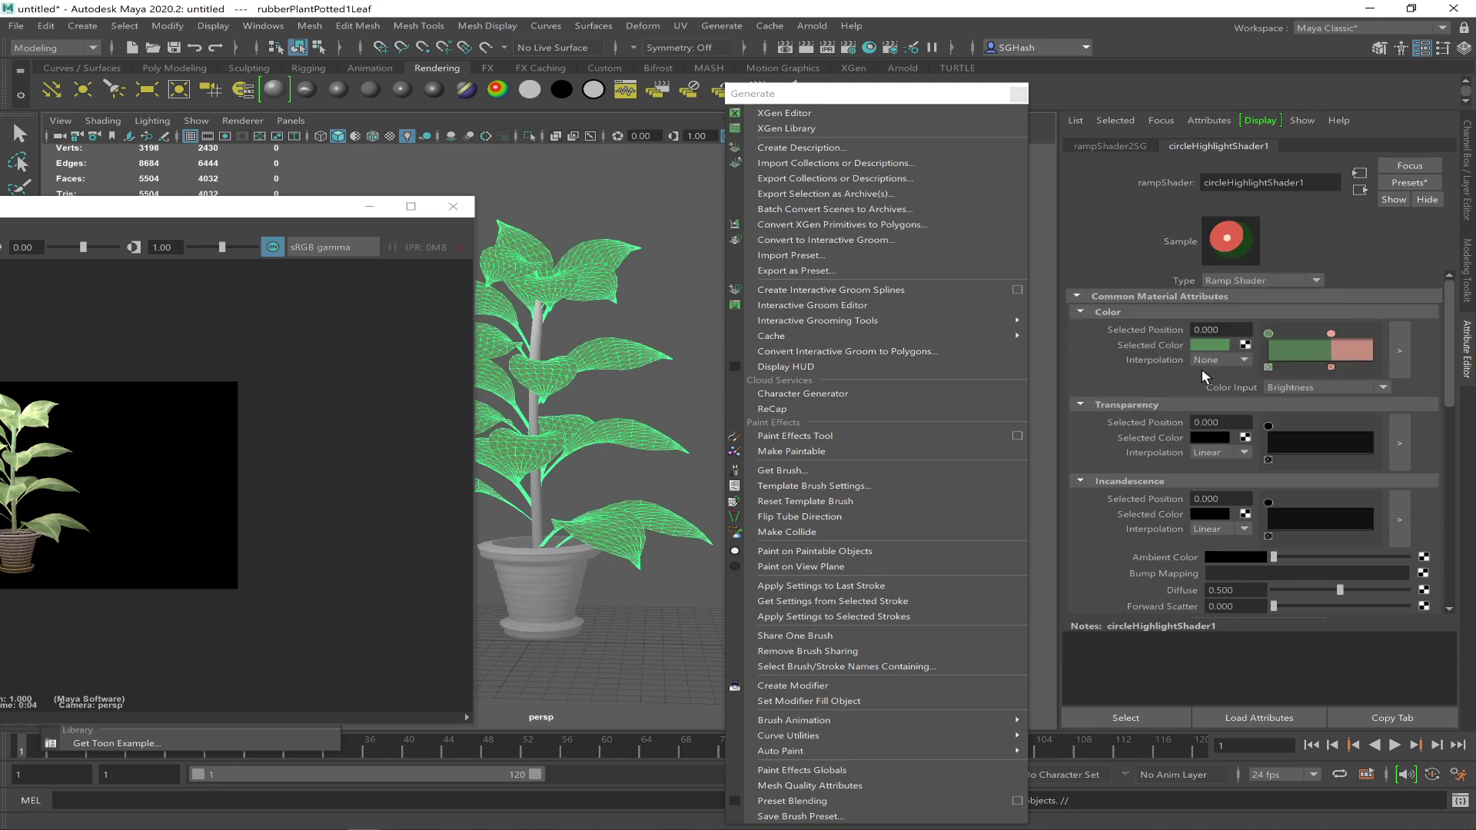
pyautogui.click(1331, 333)
pyautogui.click(1210, 345)
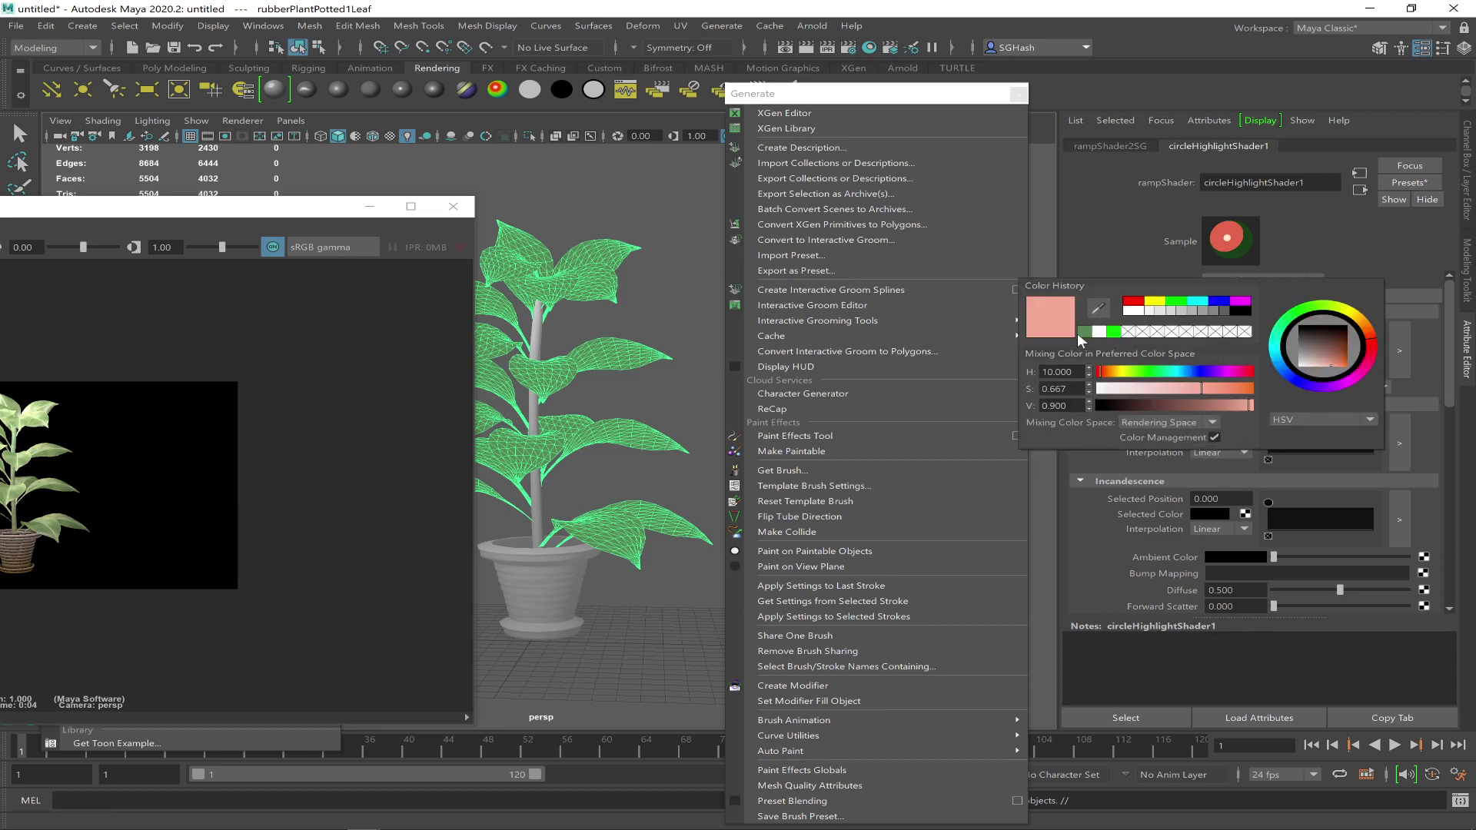
pyautogui.click(1112, 332)
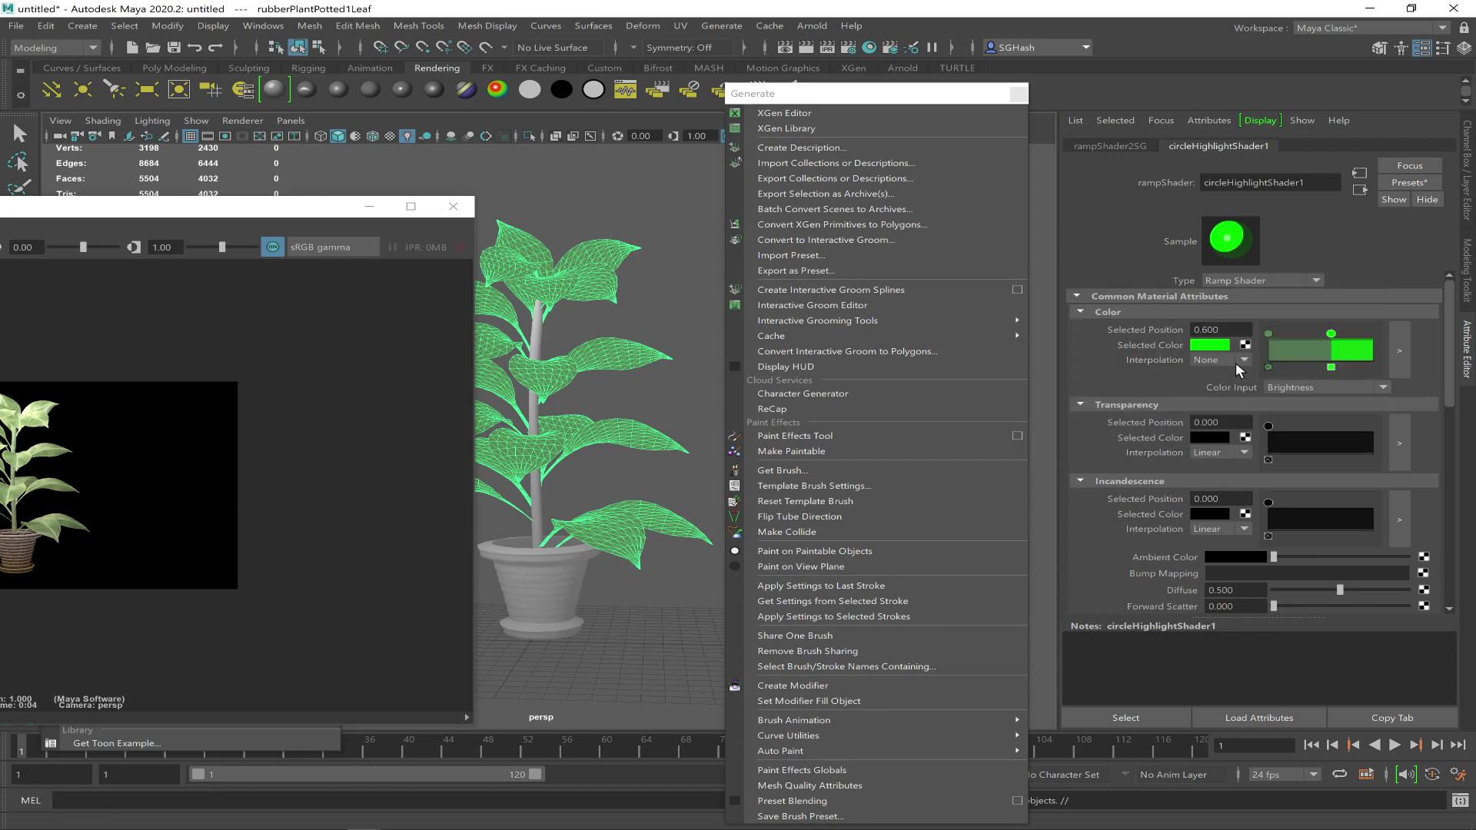
# Try Linear, Smooth and Spline interpolation on the leaf shader's color ramp and return it to None
pyautogui.click(1227, 363)
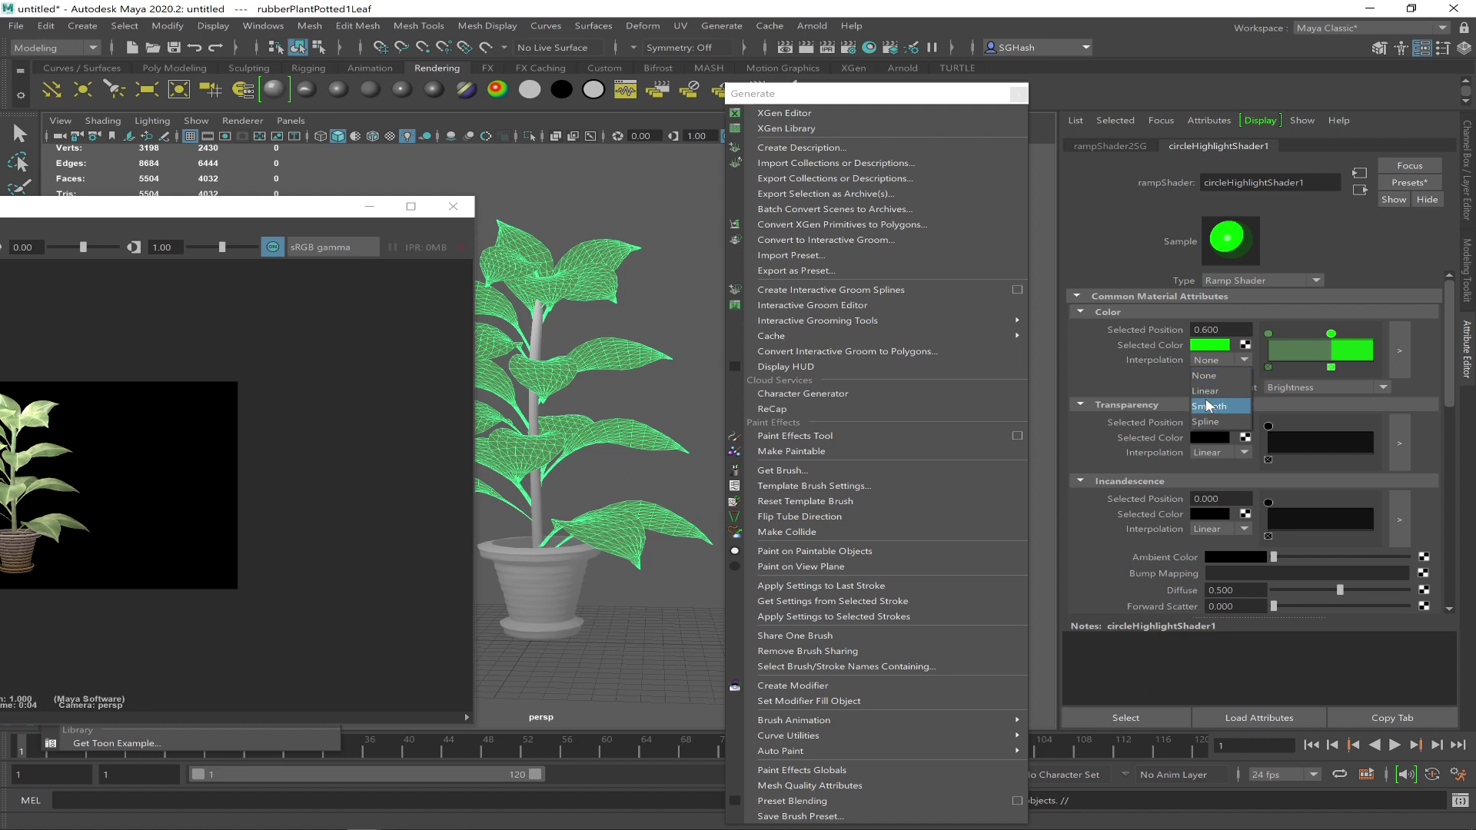
pyautogui.click(1209, 392)
pyautogui.click(1222, 359)
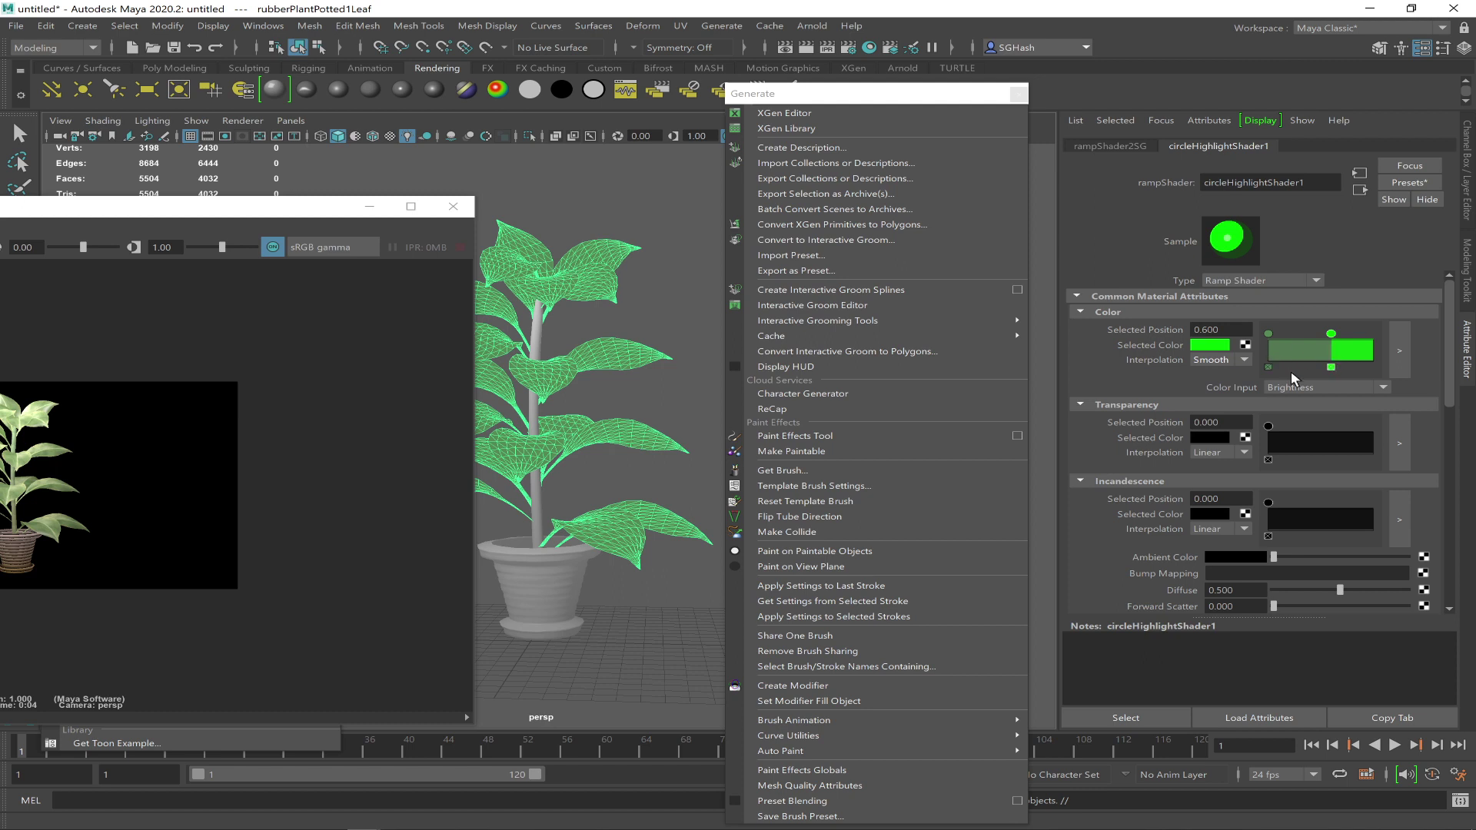
pyautogui.click(1219, 361)
pyautogui.click(1216, 375)
pyautogui.click(1221, 358)
pyautogui.click(1211, 421)
pyautogui.click(1216, 361)
pyautogui.click(1213, 375)
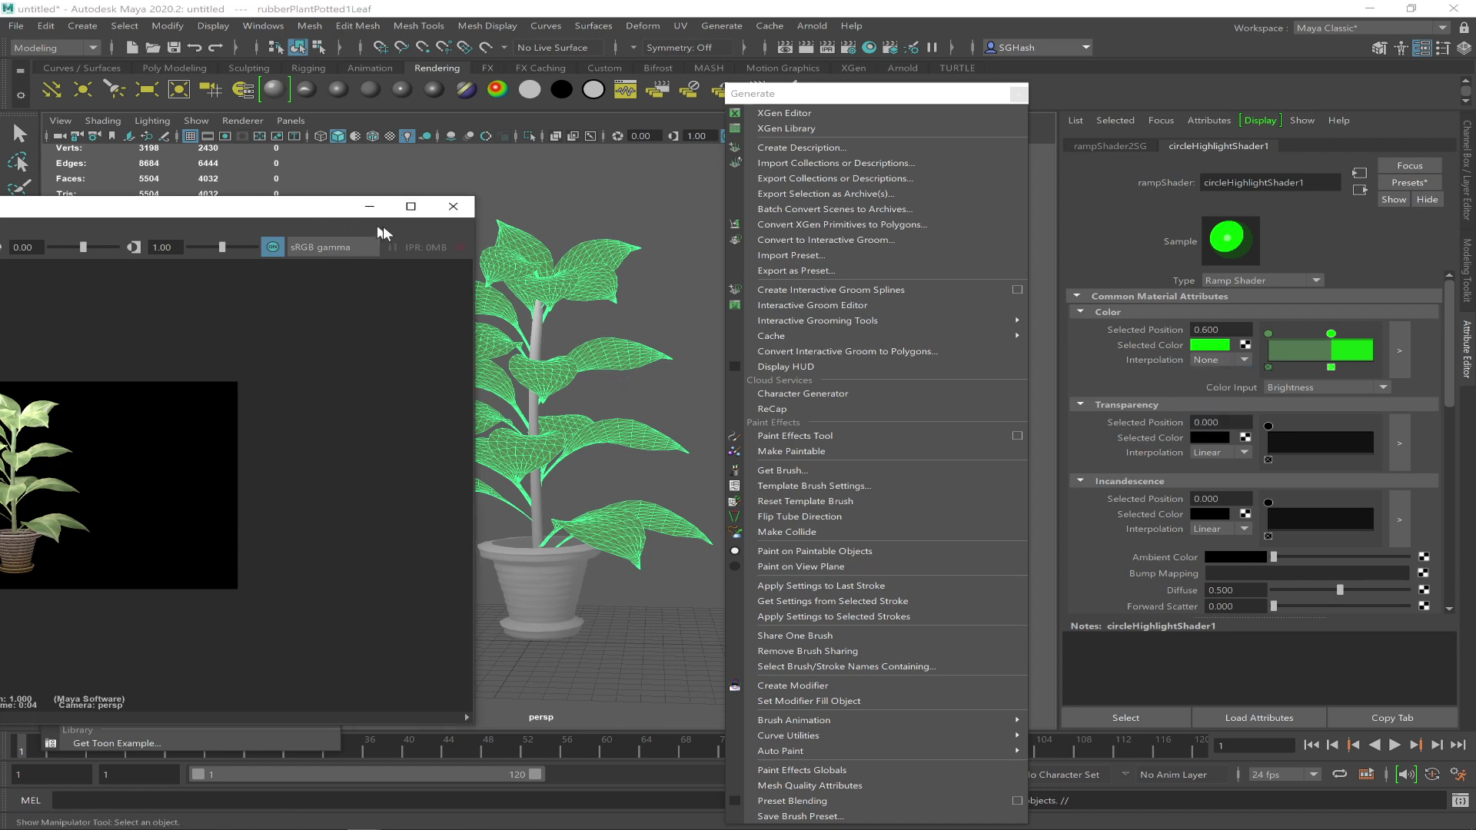
# Bring the render window into full view and render the upper leaves as a region, followed by a region around the whole plant
pyautogui.click(410, 206)
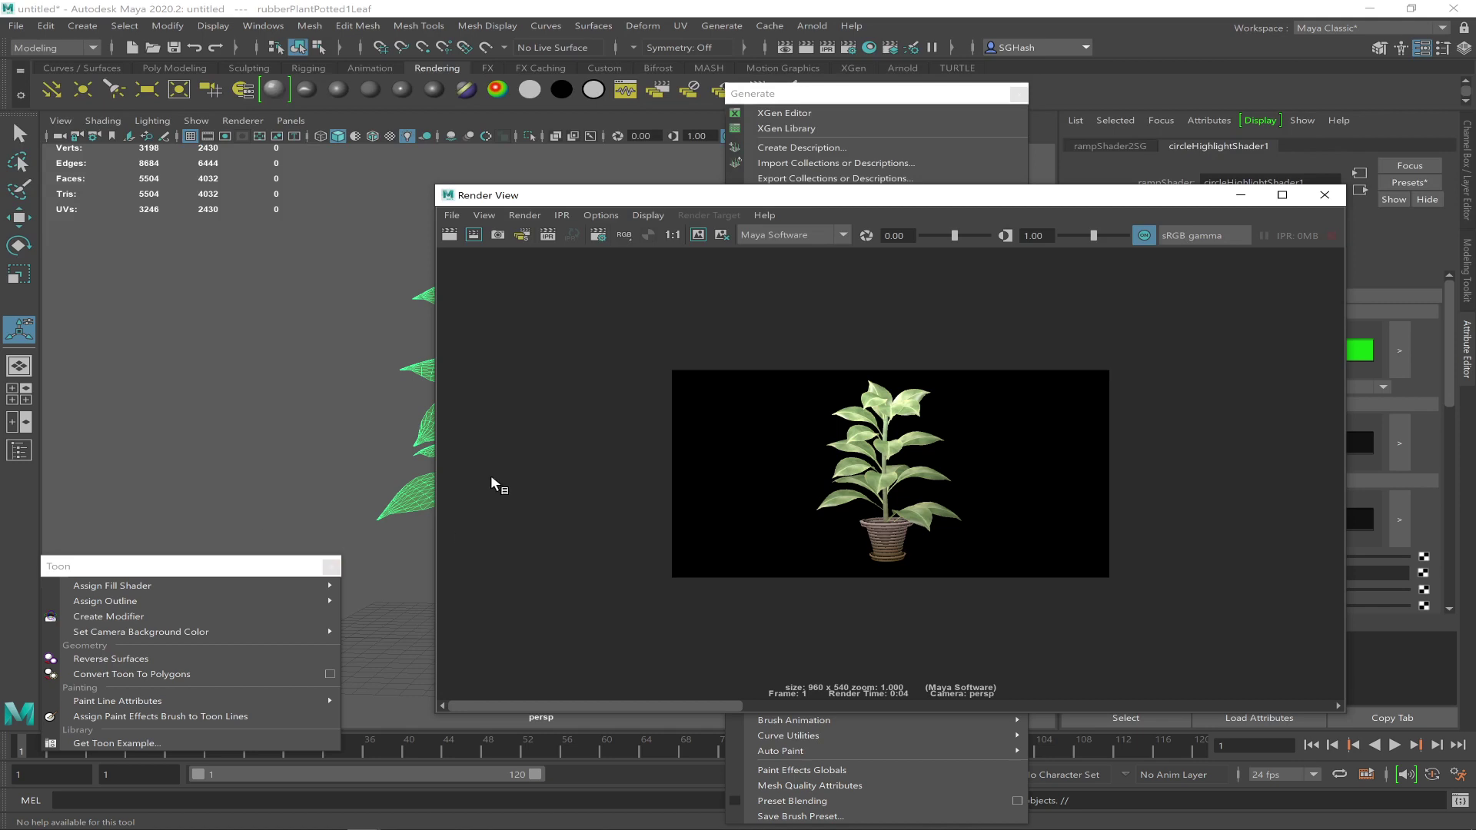
pyautogui.moveTo(807, 373); pyautogui.dragTo(945, 457)
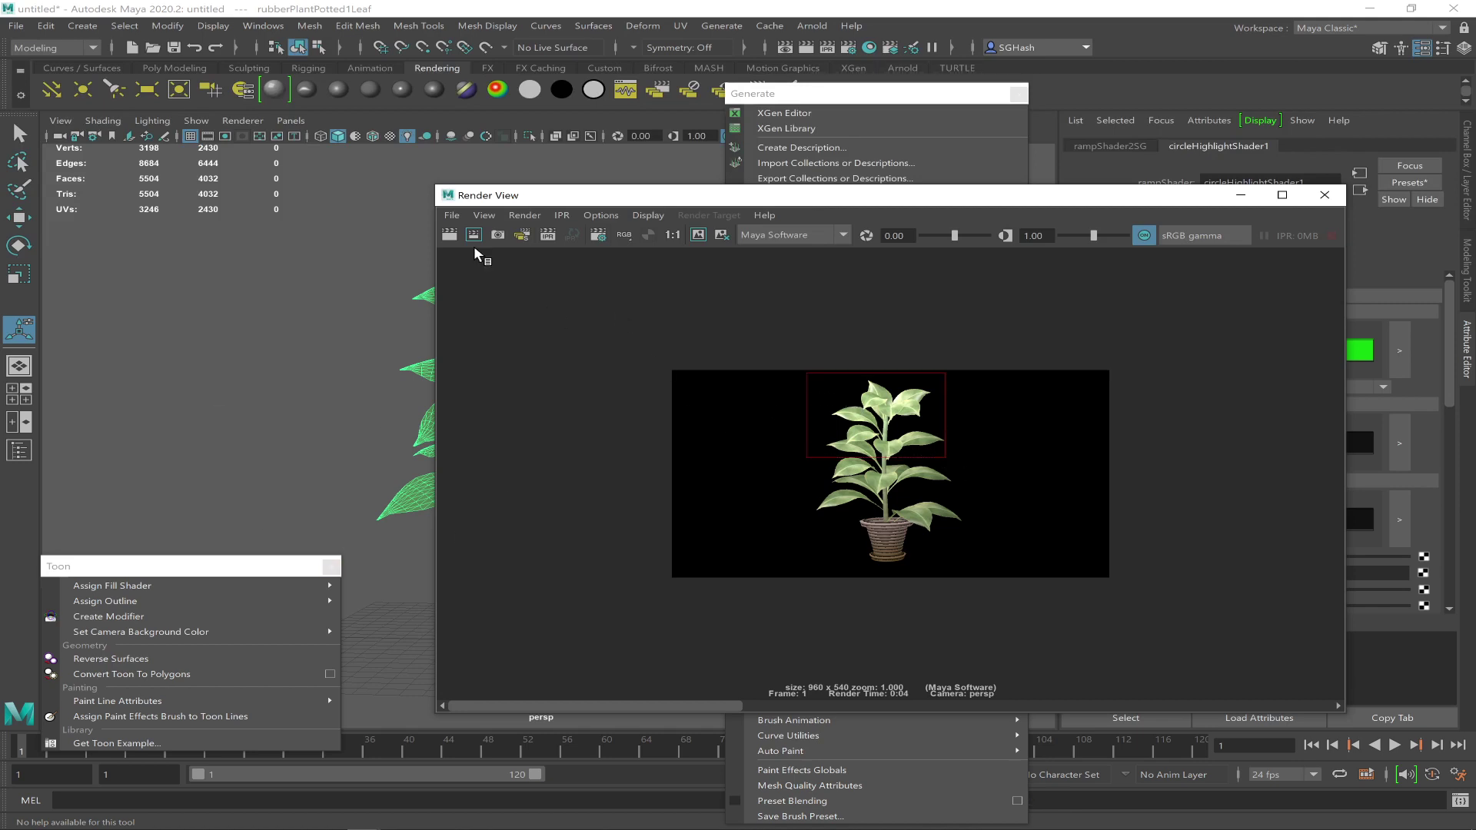
pyautogui.click(473, 235)
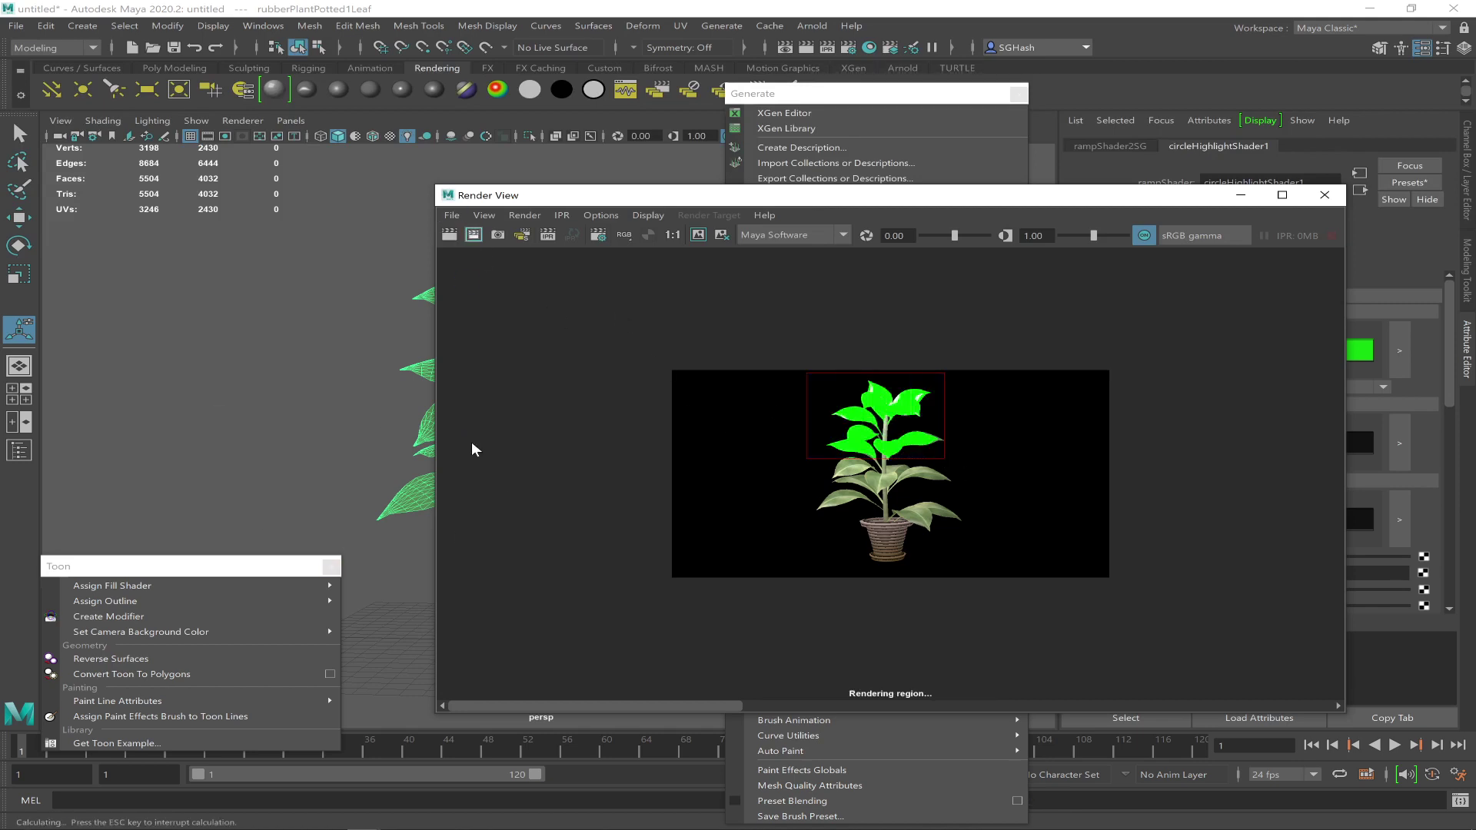
pyautogui.moveTo(795, 382); pyautogui.dragTo(973, 552)
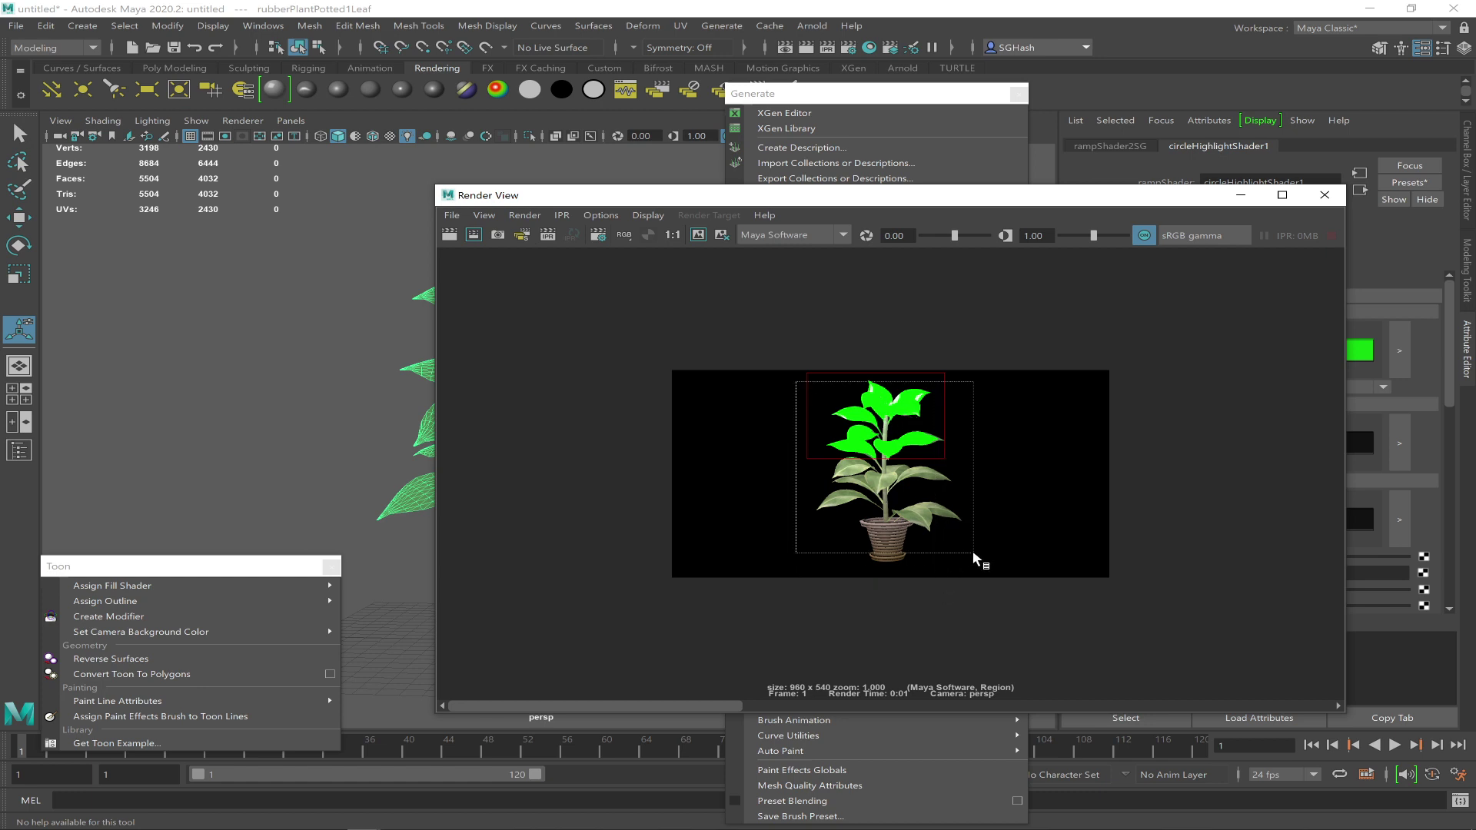
pyautogui.click(475, 235)
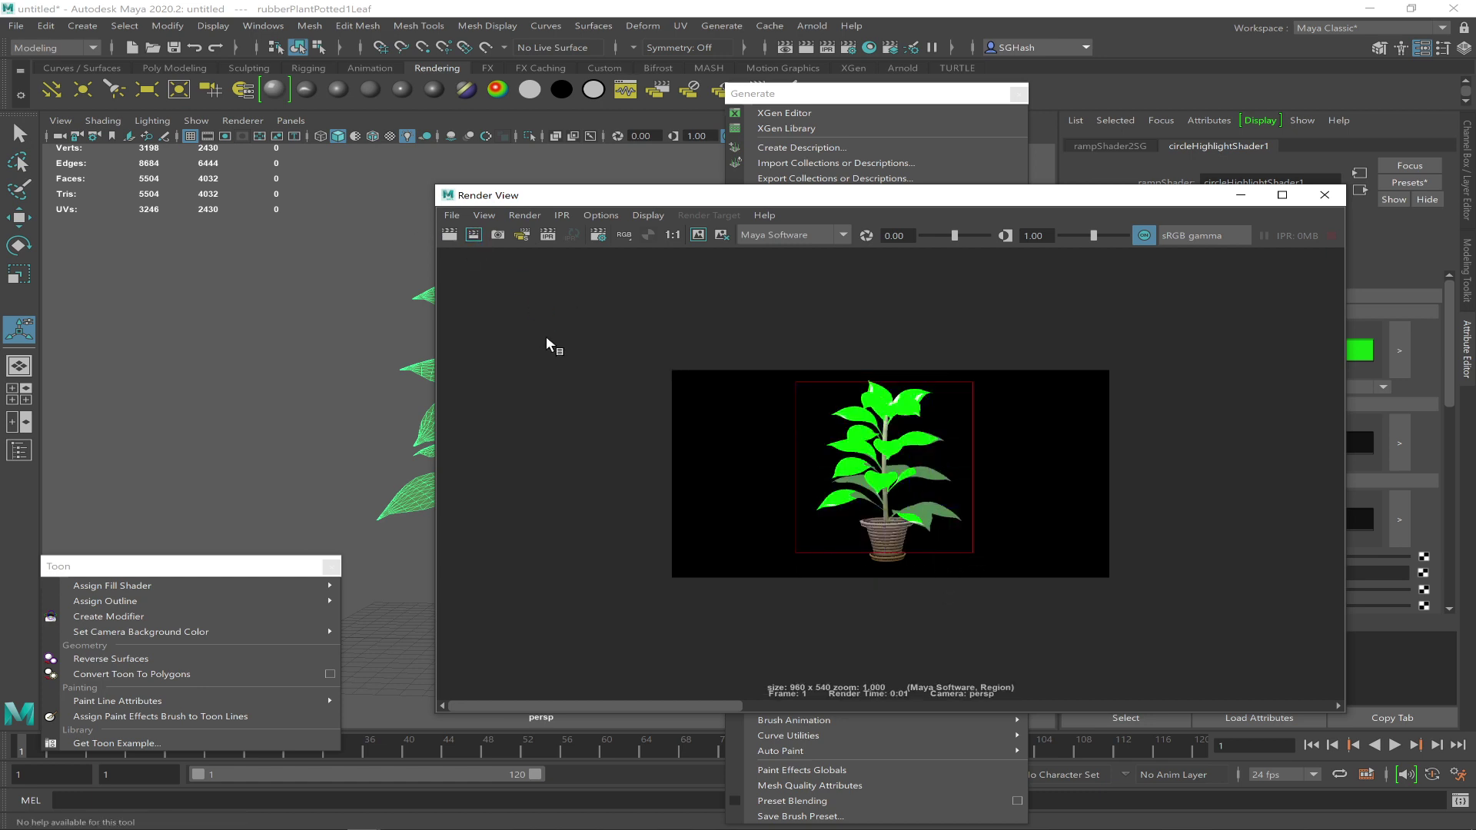
# Move the render window clear of the shader attributes and start an IPR render with a region around the whole plant
pyautogui.moveTo(948, 198); pyautogui.dragTo(565, 192)
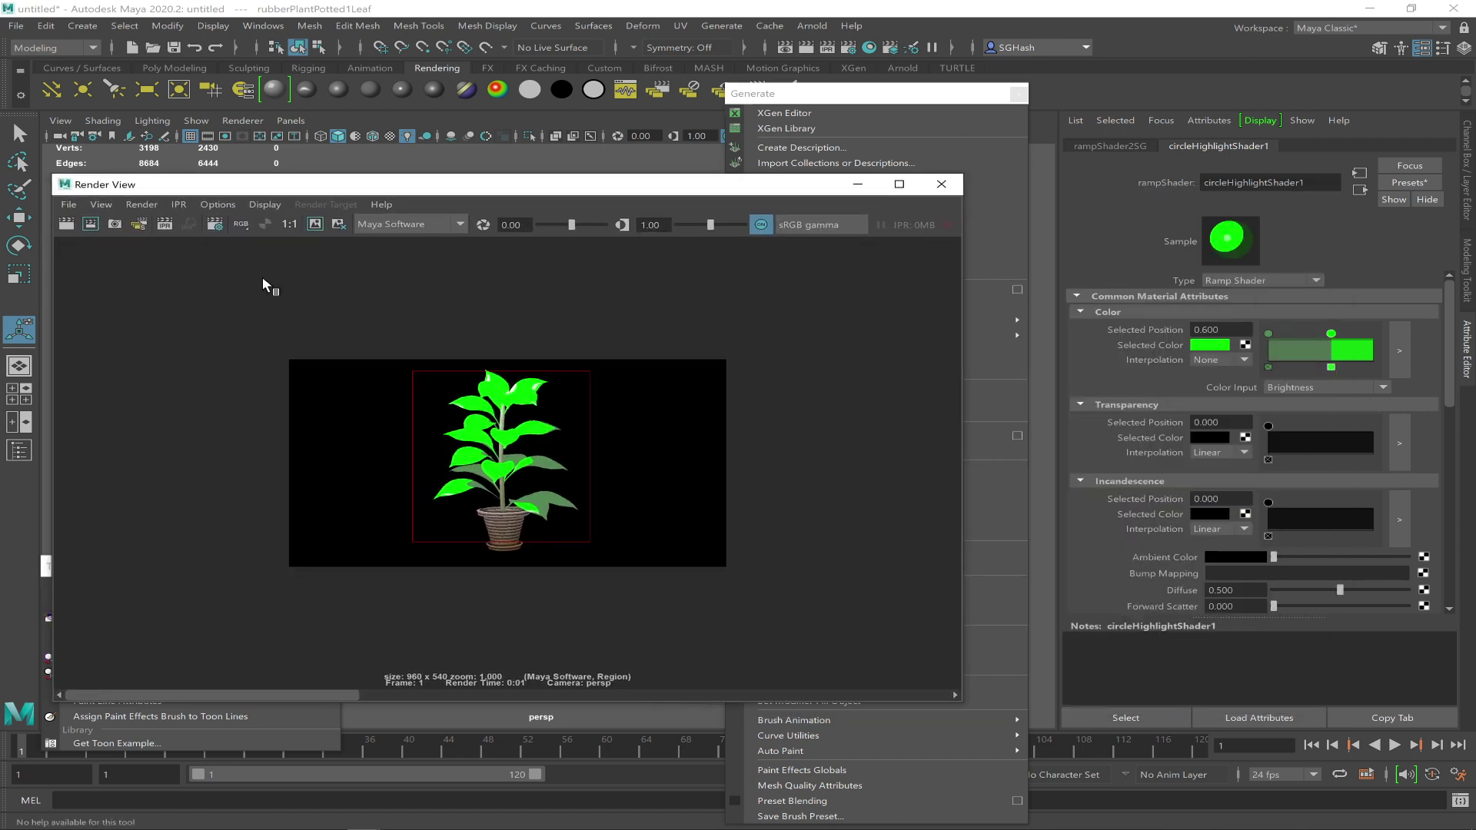
pyautogui.click(164, 229)
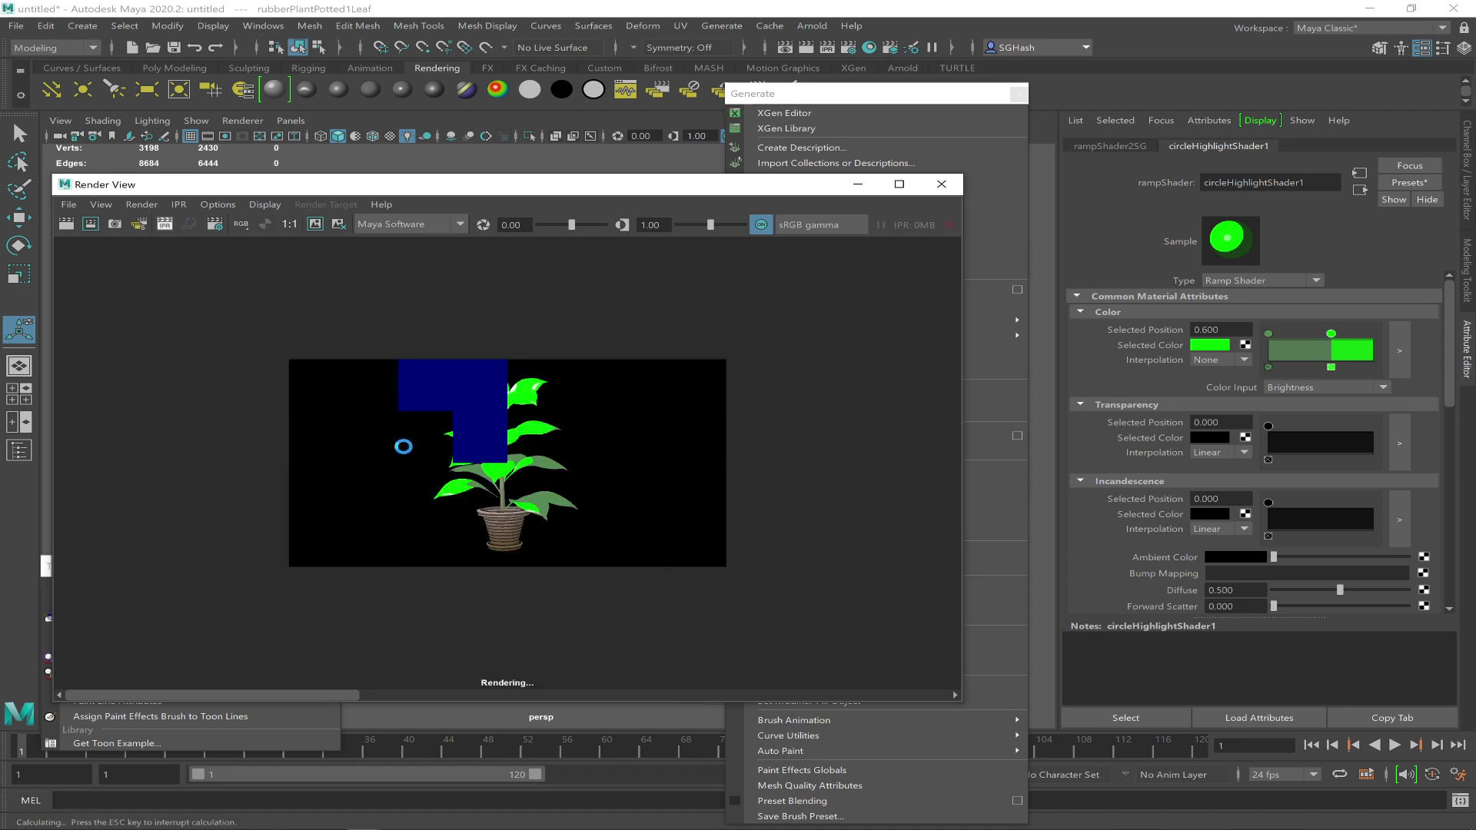
pyautogui.moveTo(432, 361); pyautogui.dragTo(583, 565)
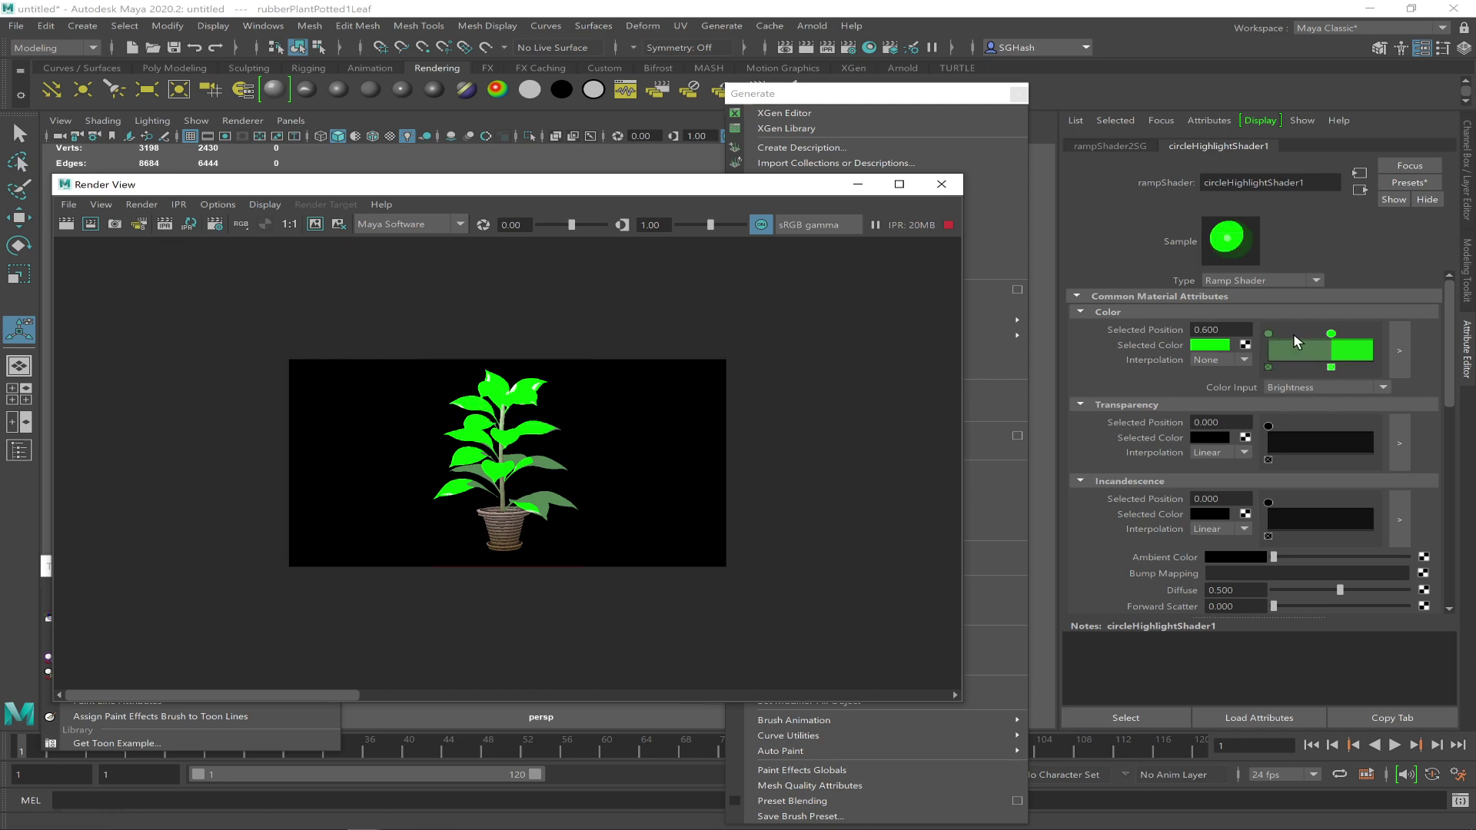
# Move the bright green marker on the leaf shader's color ramp to position 0.913 and minimize the render window
pyautogui.moveTo(1332, 336)
pyautogui.mouseDown()
pyautogui.moveTo(1360, 342)
pyautogui.moveTo(1345, 337)
pyautogui.mouseUp()
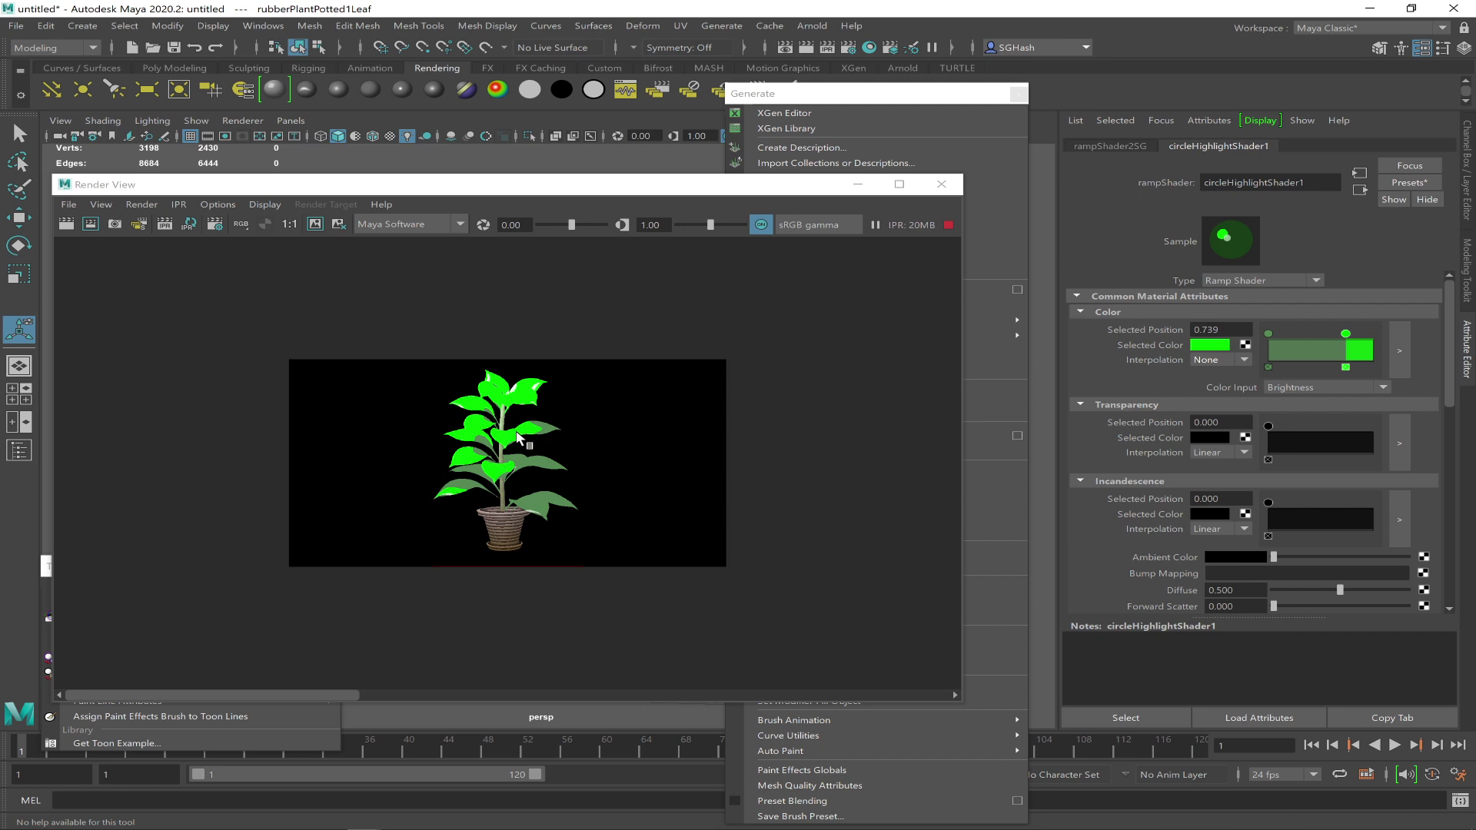
pyautogui.moveTo(1347, 335)
pyautogui.mouseDown()
pyautogui.moveTo(1376, 338)
pyautogui.moveTo(1340, 340)
pyautogui.moveTo(1364, 339)
pyautogui.mouseUp()
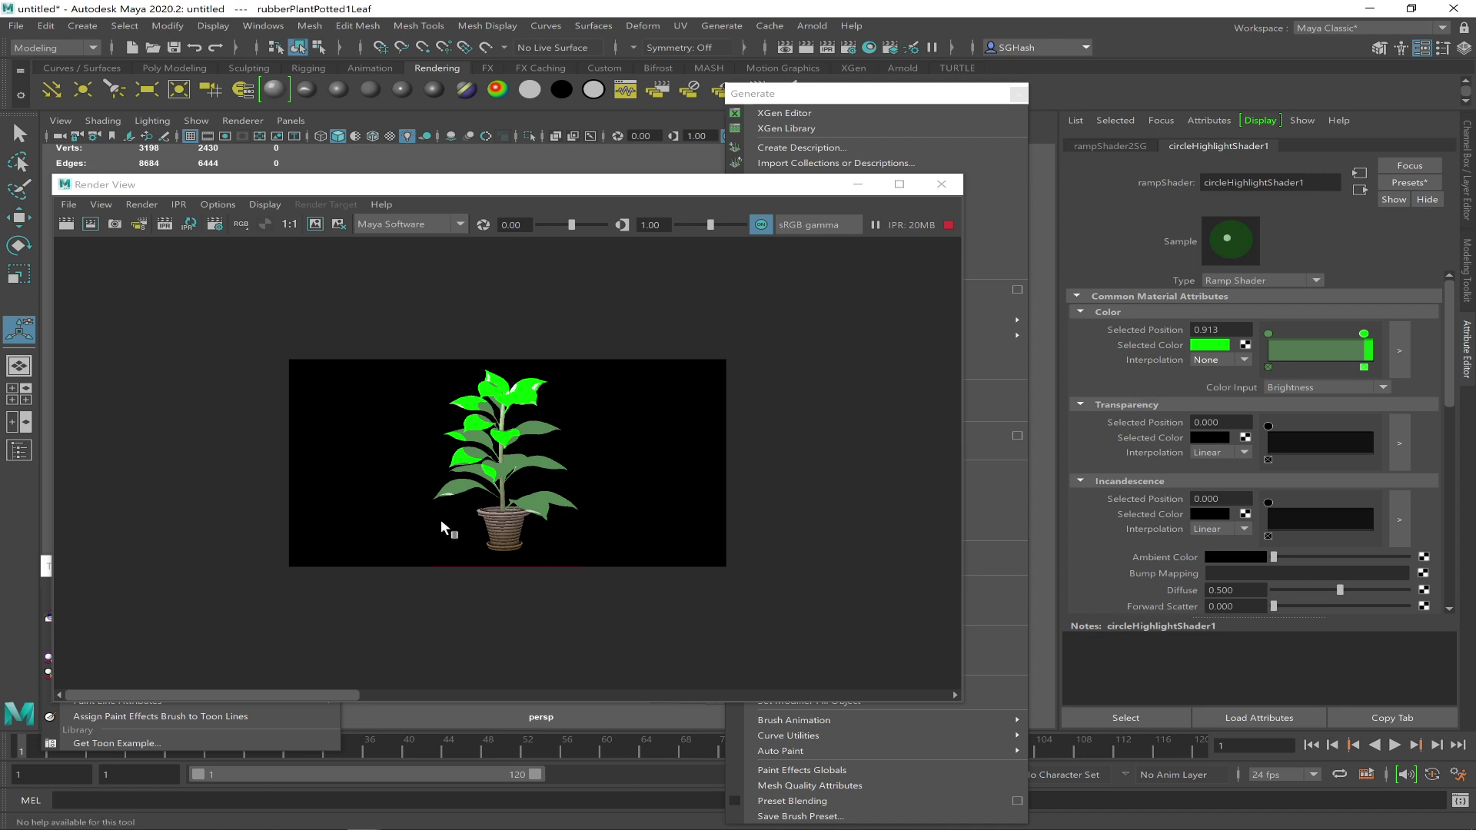
pyautogui.click(857, 184)
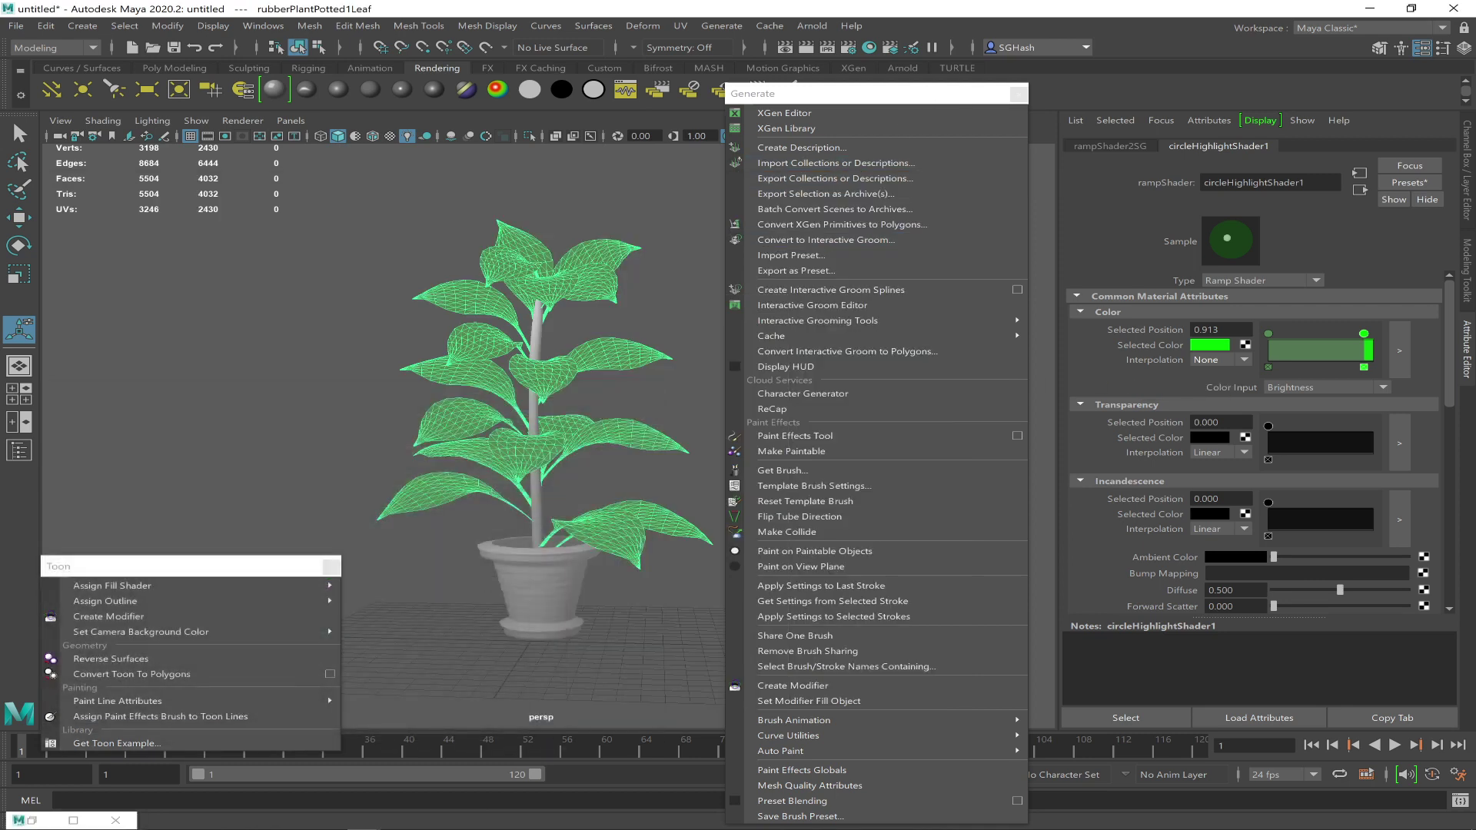
# Select the pot mesh and assign it a Dark Profile toon fill shader
pyautogui.click(530, 604)
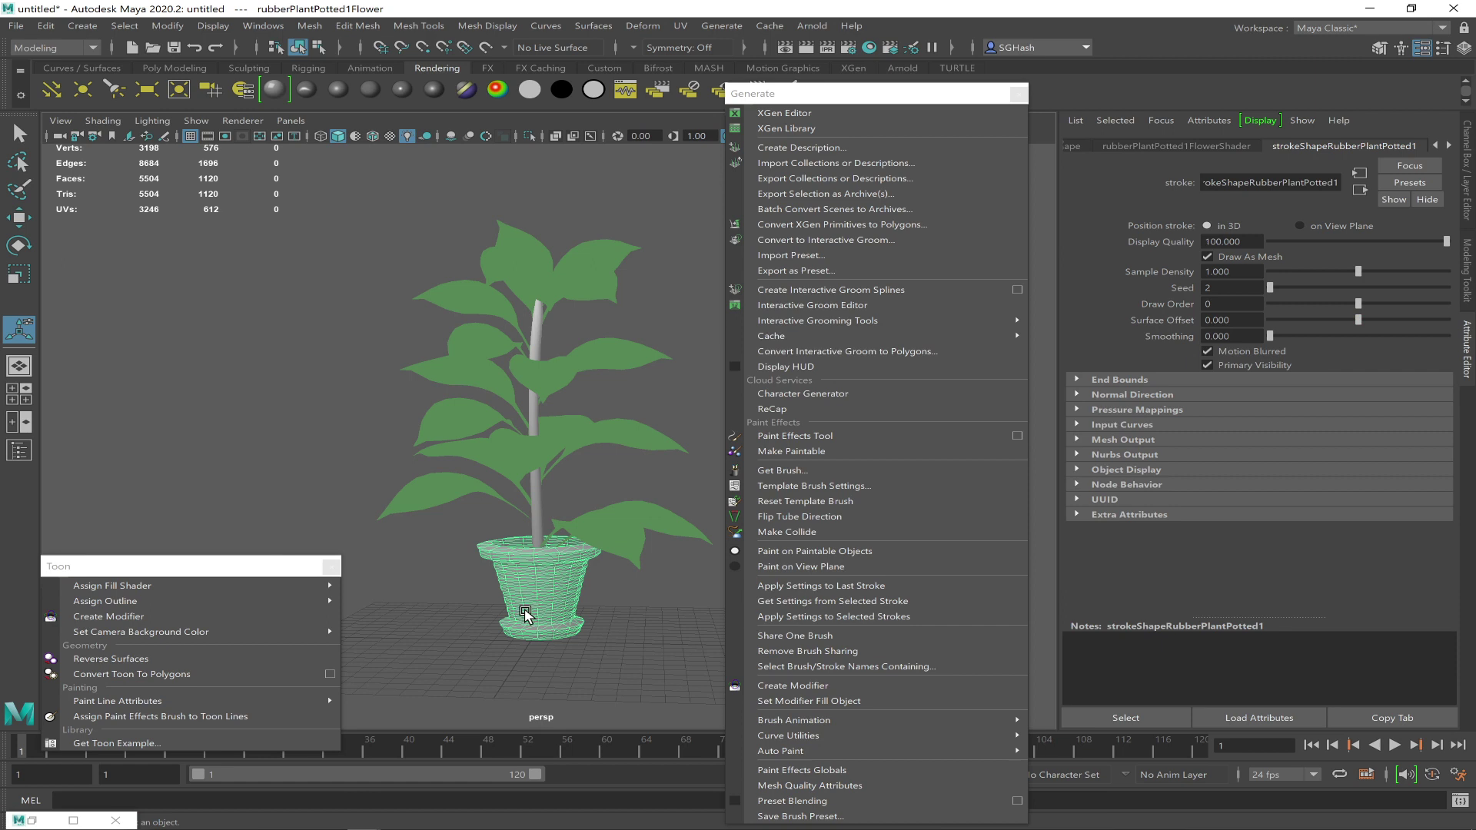
pyautogui.moveTo(283, 584)
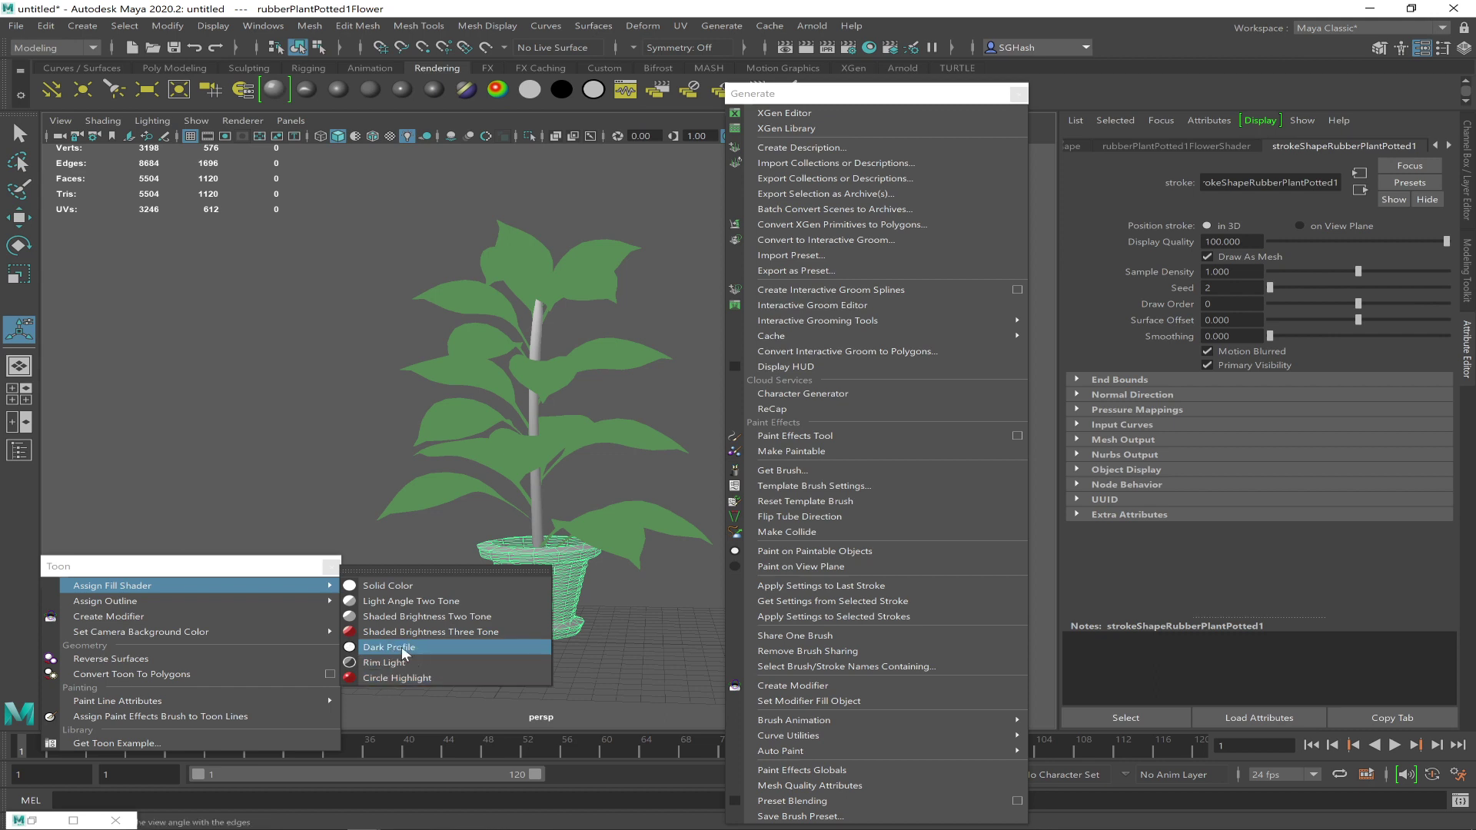
pyautogui.click(389, 648)
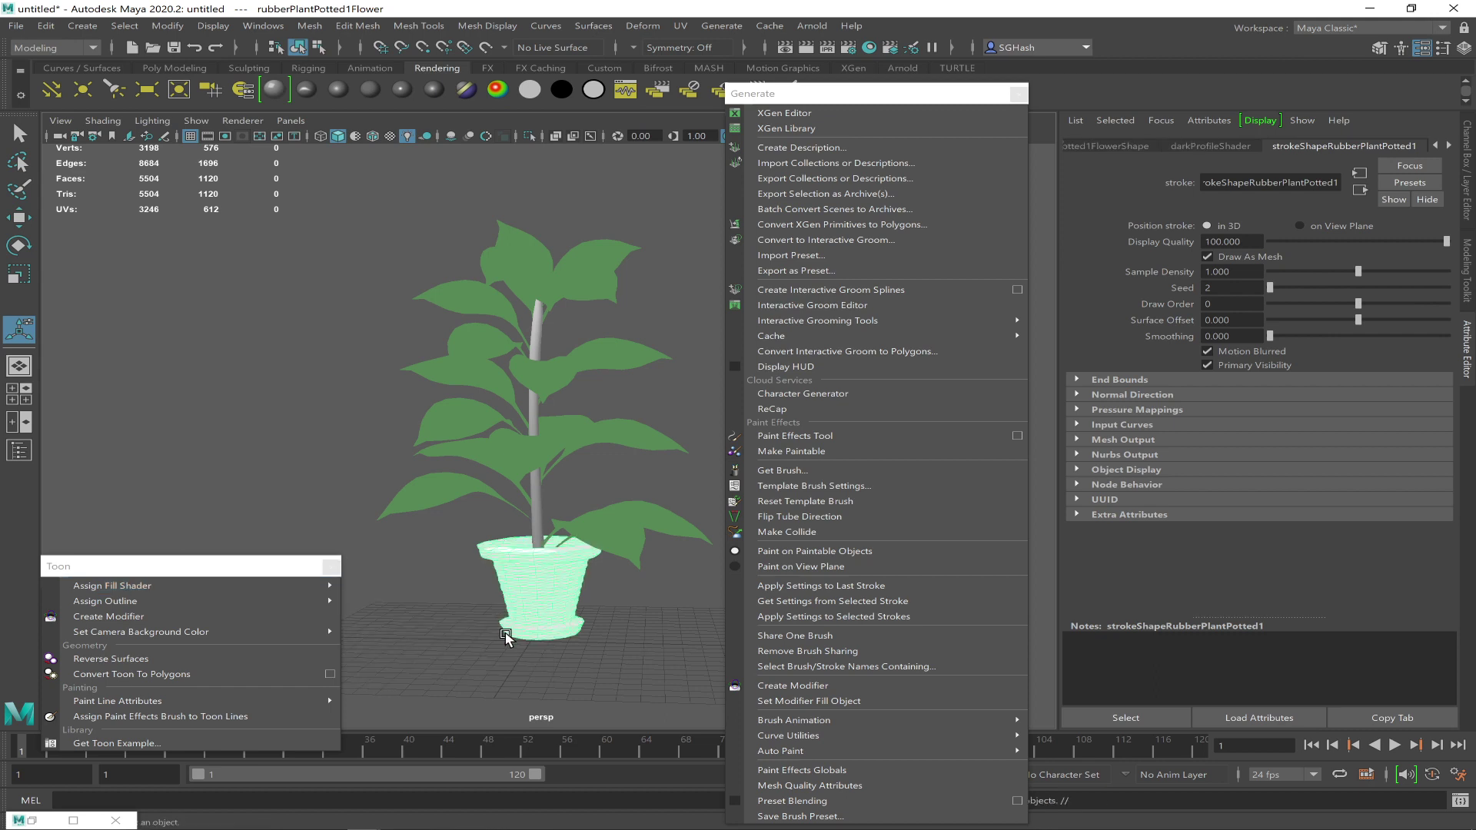
# Reselect the pot and set its dark profile shader's color at position 0.5 to golden yellow (H 45.370, S 0.869, V 0.746)
pyautogui.click(449, 668)
pyautogui.click(536, 589)
pyautogui.click(1445, 145)
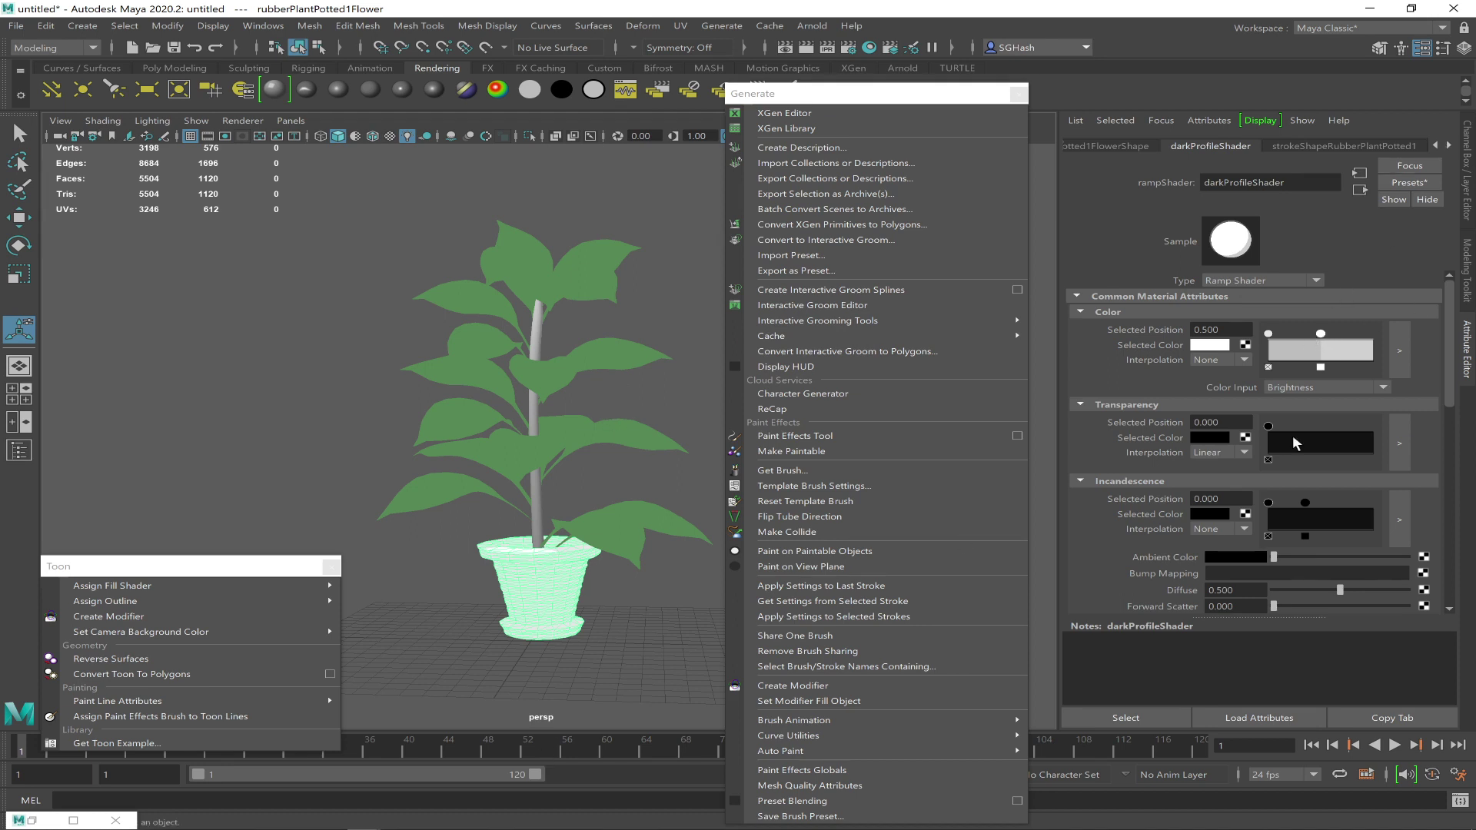
pyautogui.click(1222, 347)
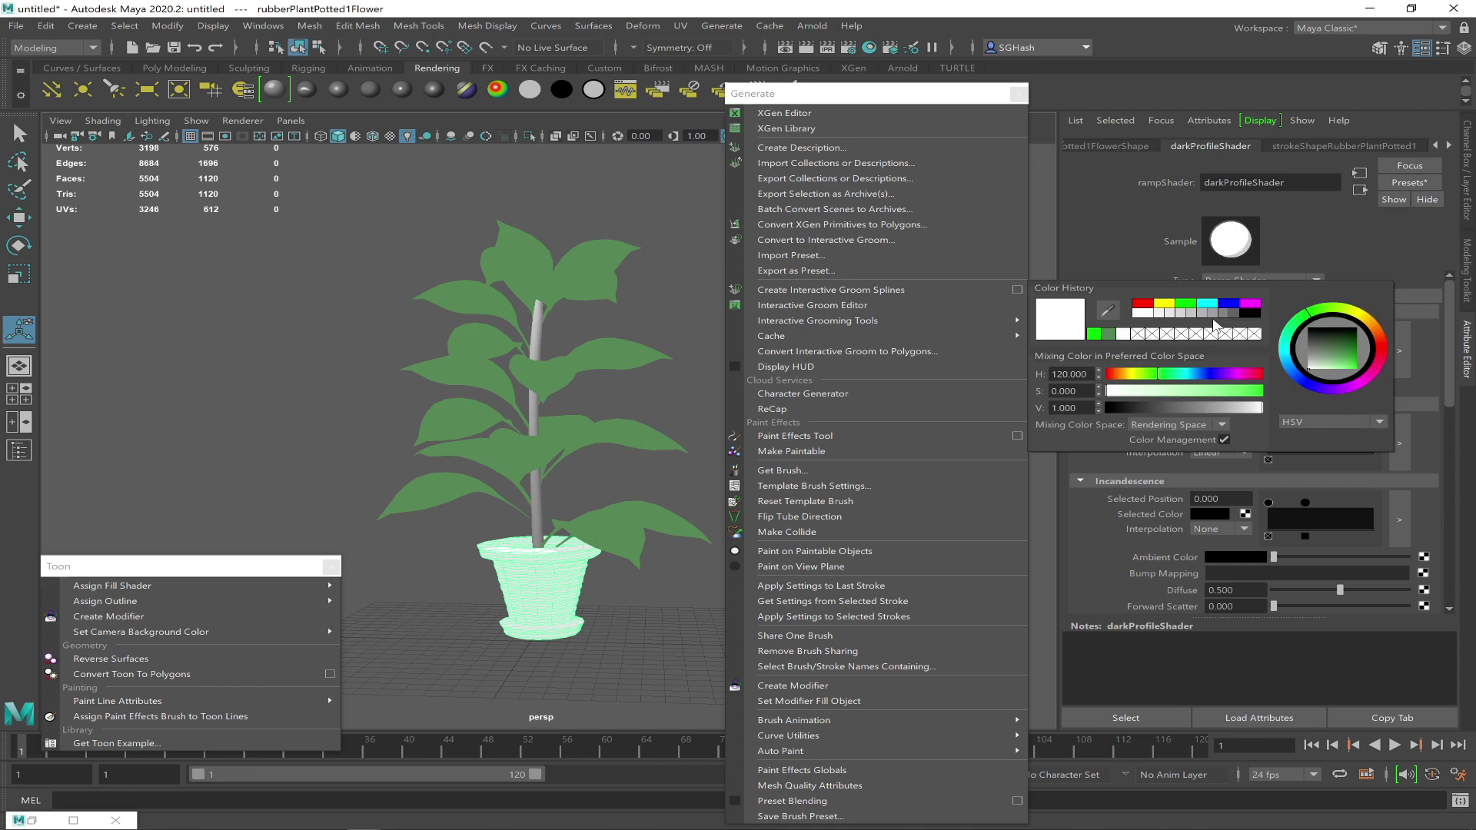
pyautogui.click(1369, 319)
pyautogui.moveTo(1340, 354); pyautogui.dragTo(1351, 366)
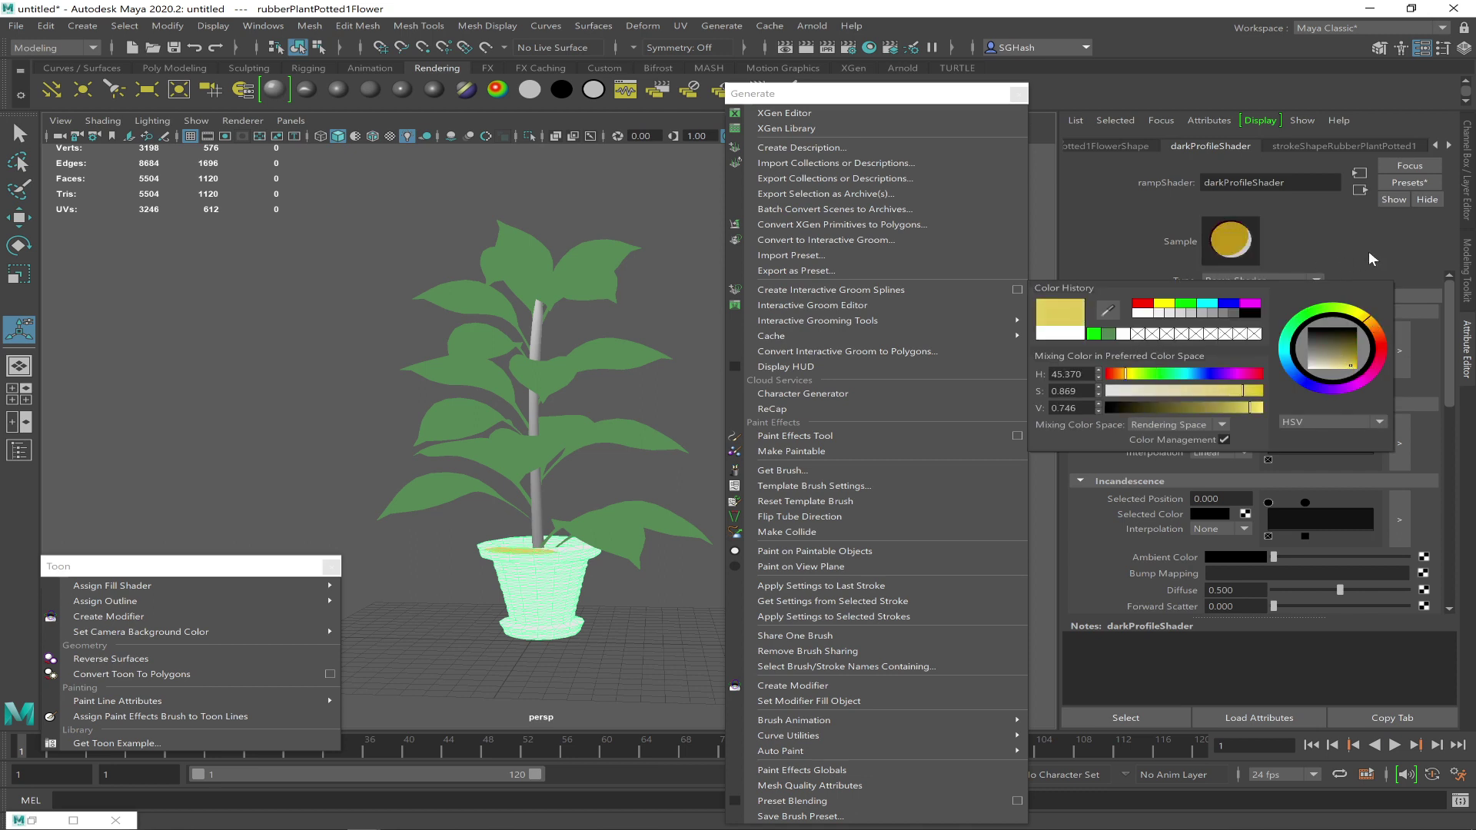
# Set the pot shader's color at position 0 to a darker shade of the recent golden yellow
pyautogui.click(1269, 333)
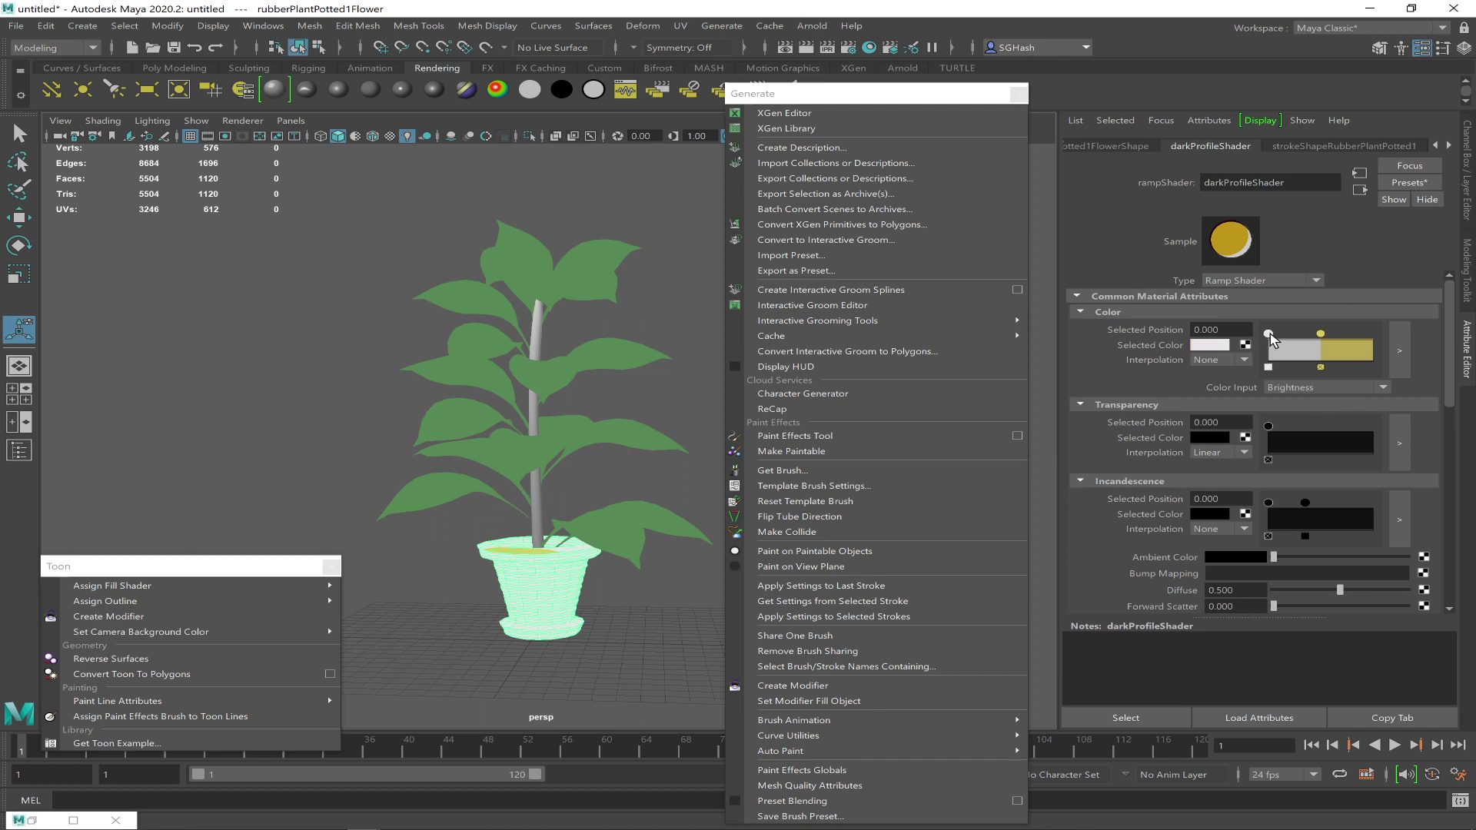
pyautogui.click(1207, 345)
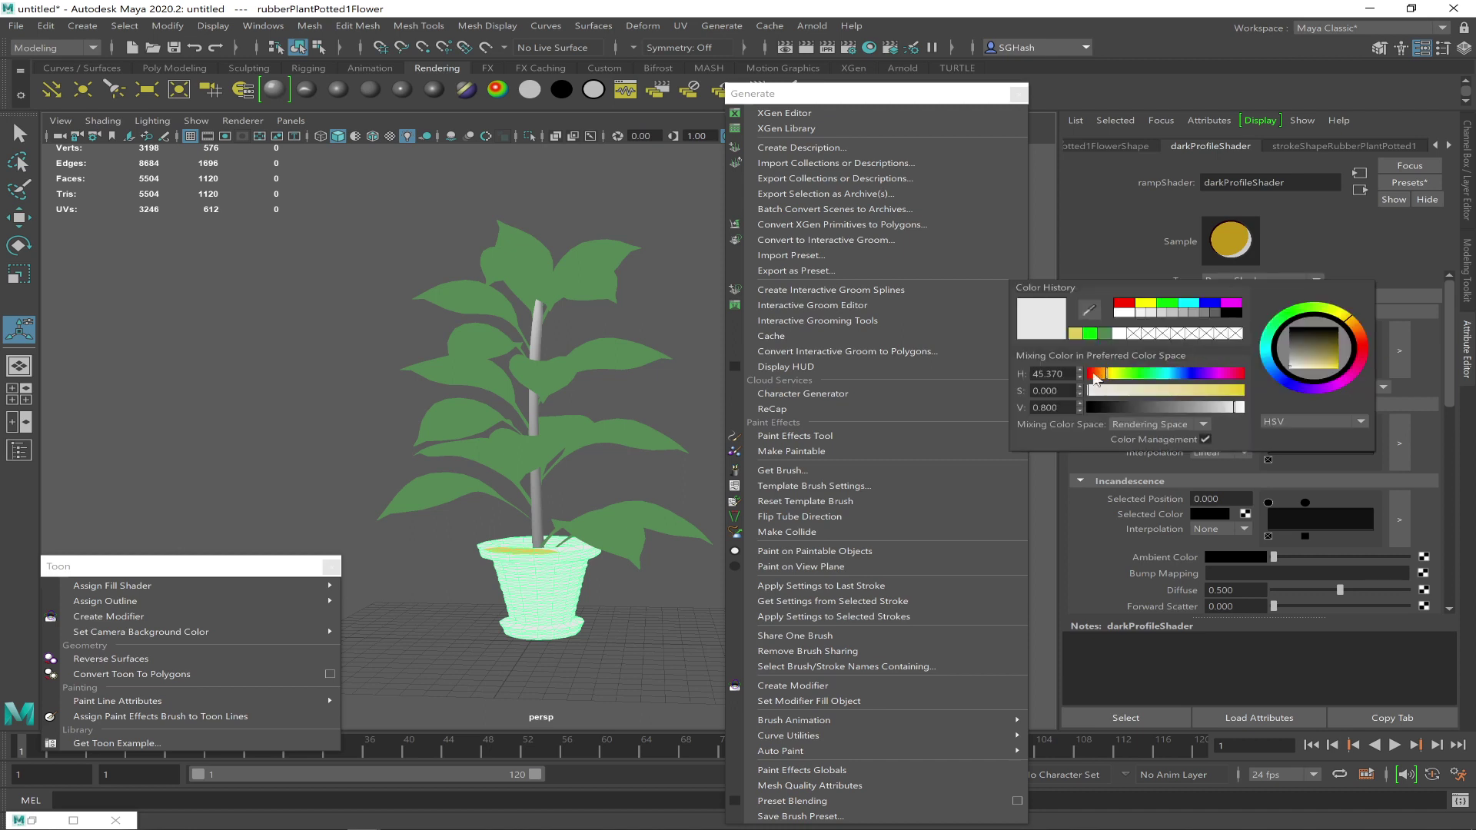
pyautogui.click(1071, 336)
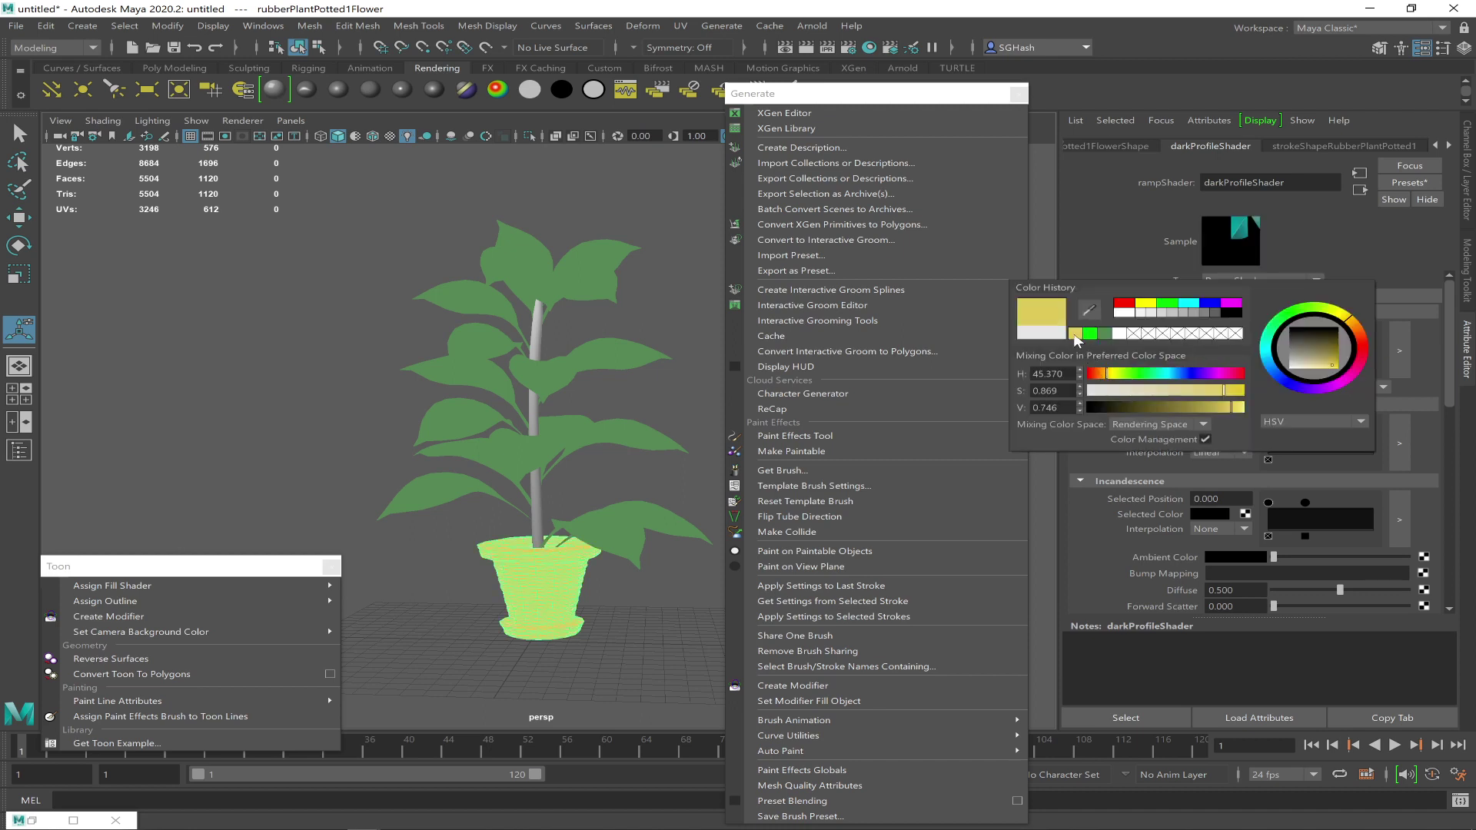
pyautogui.click(1146, 405)
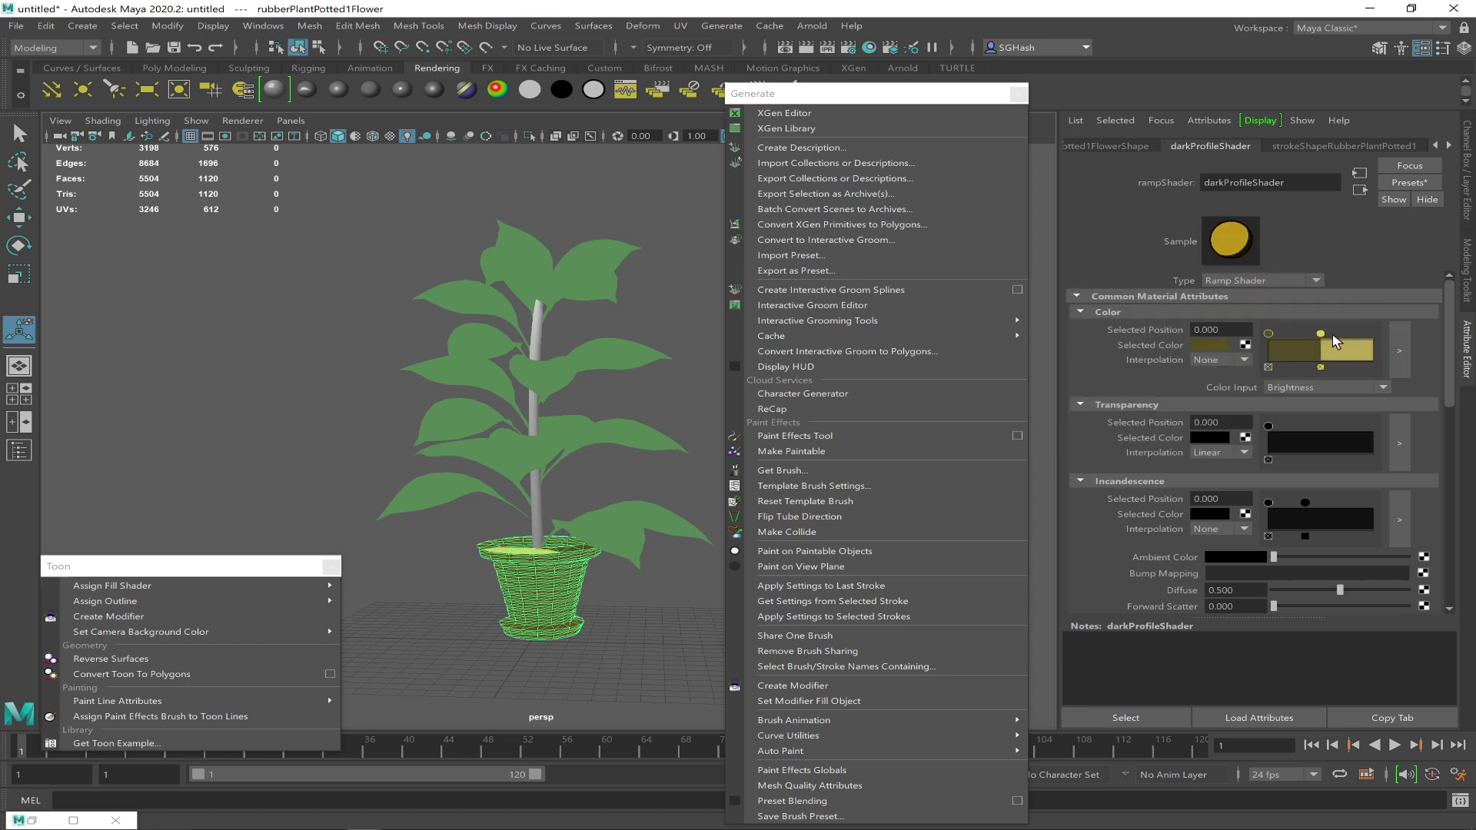
# Reselect the pot and move the light yellow marker on its color ramp to position 0.317
pyautogui.click(586, 617)
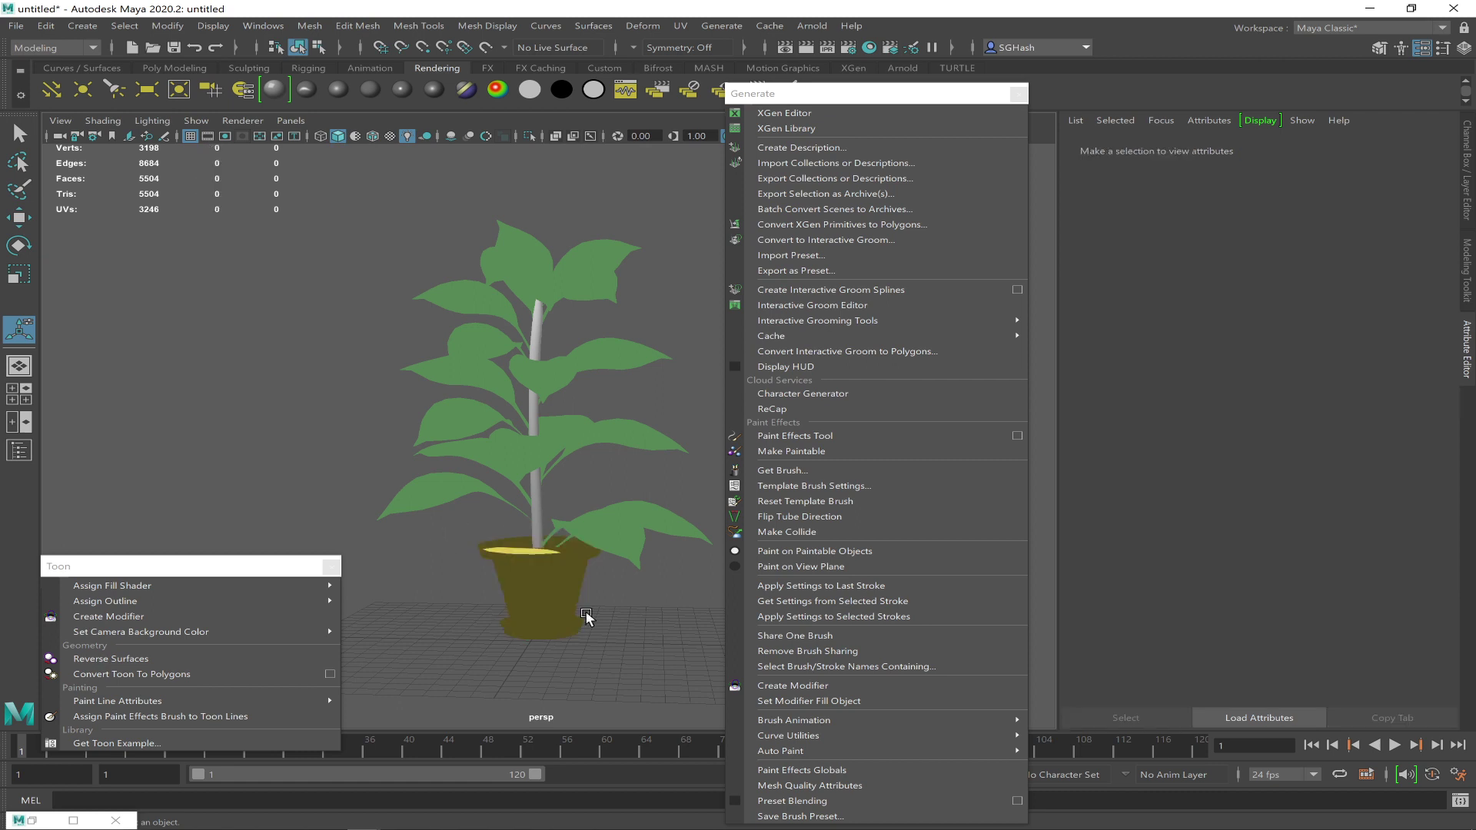
pyautogui.click(523, 574)
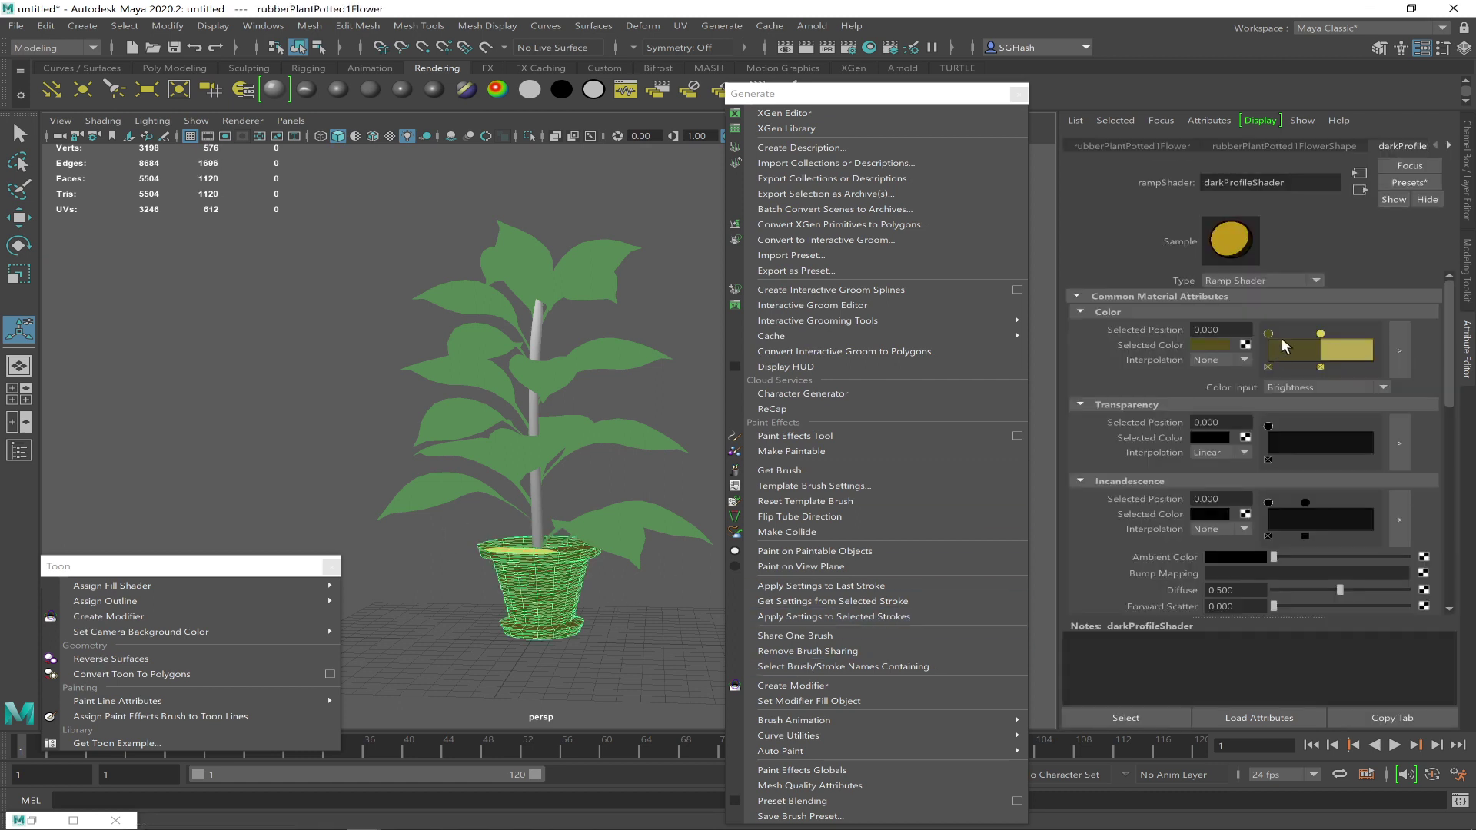
pyautogui.moveTo(1318, 336)
pyautogui.mouseDown()
pyautogui.moveTo(1333, 336)
pyautogui.moveTo(1302, 339)
pyautogui.mouseUp()
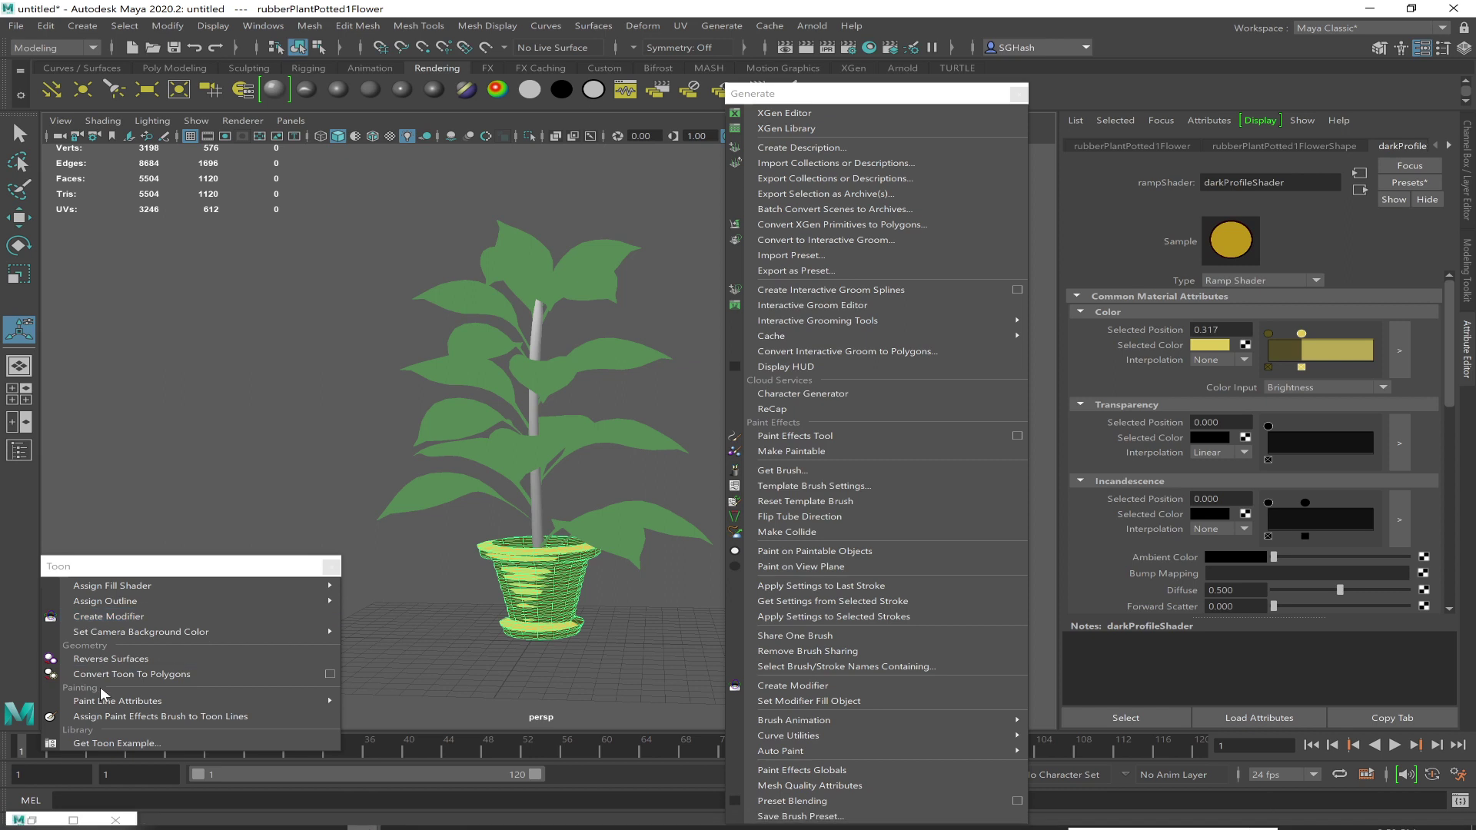
# Restore the render window to check the toon pot, select the stem mesh and move the window below the plant
pyautogui.click(31, 820)
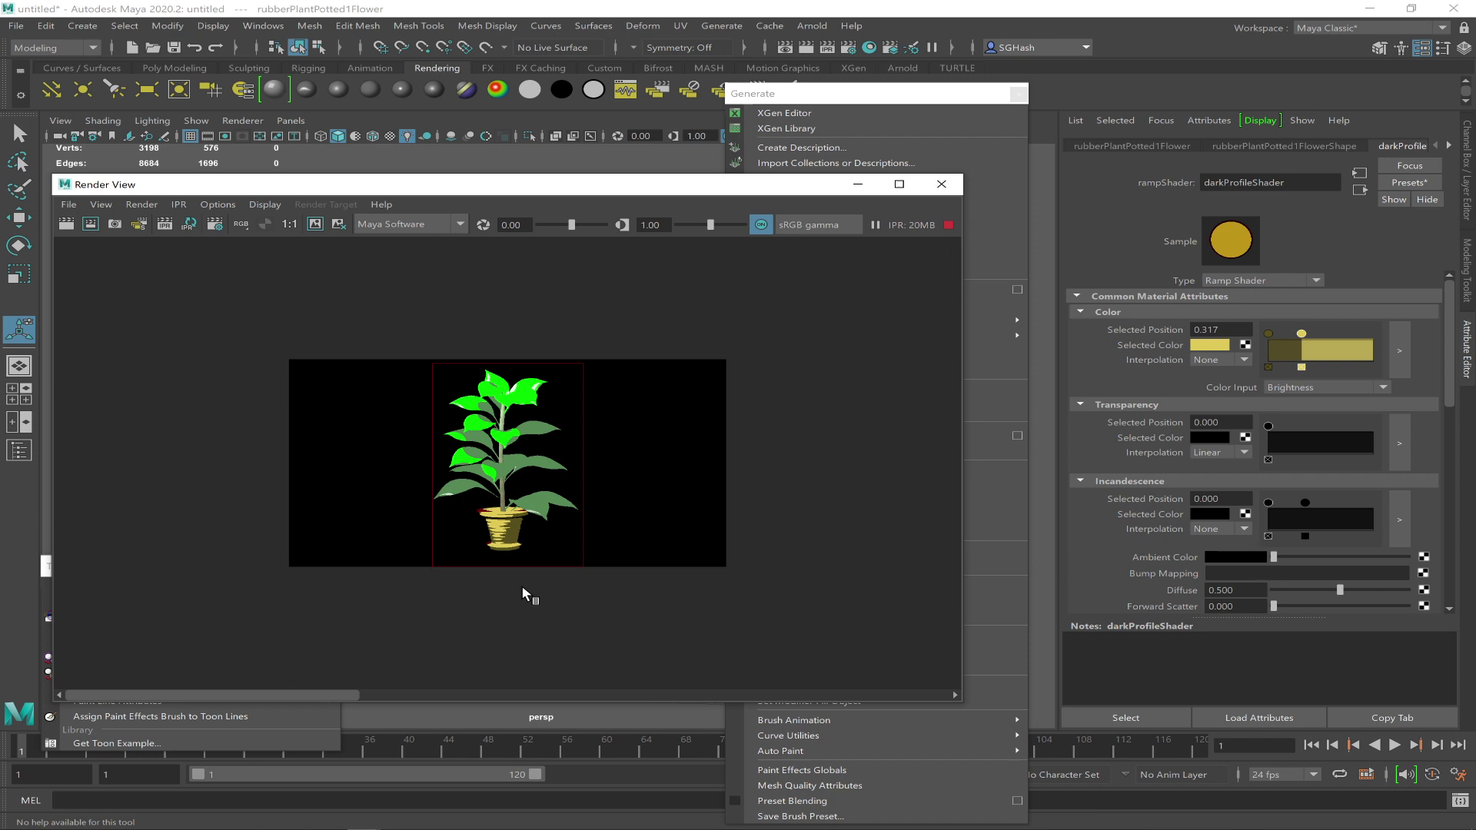
pyautogui.moveTo(493, 185); pyautogui.dragTo(485, 346)
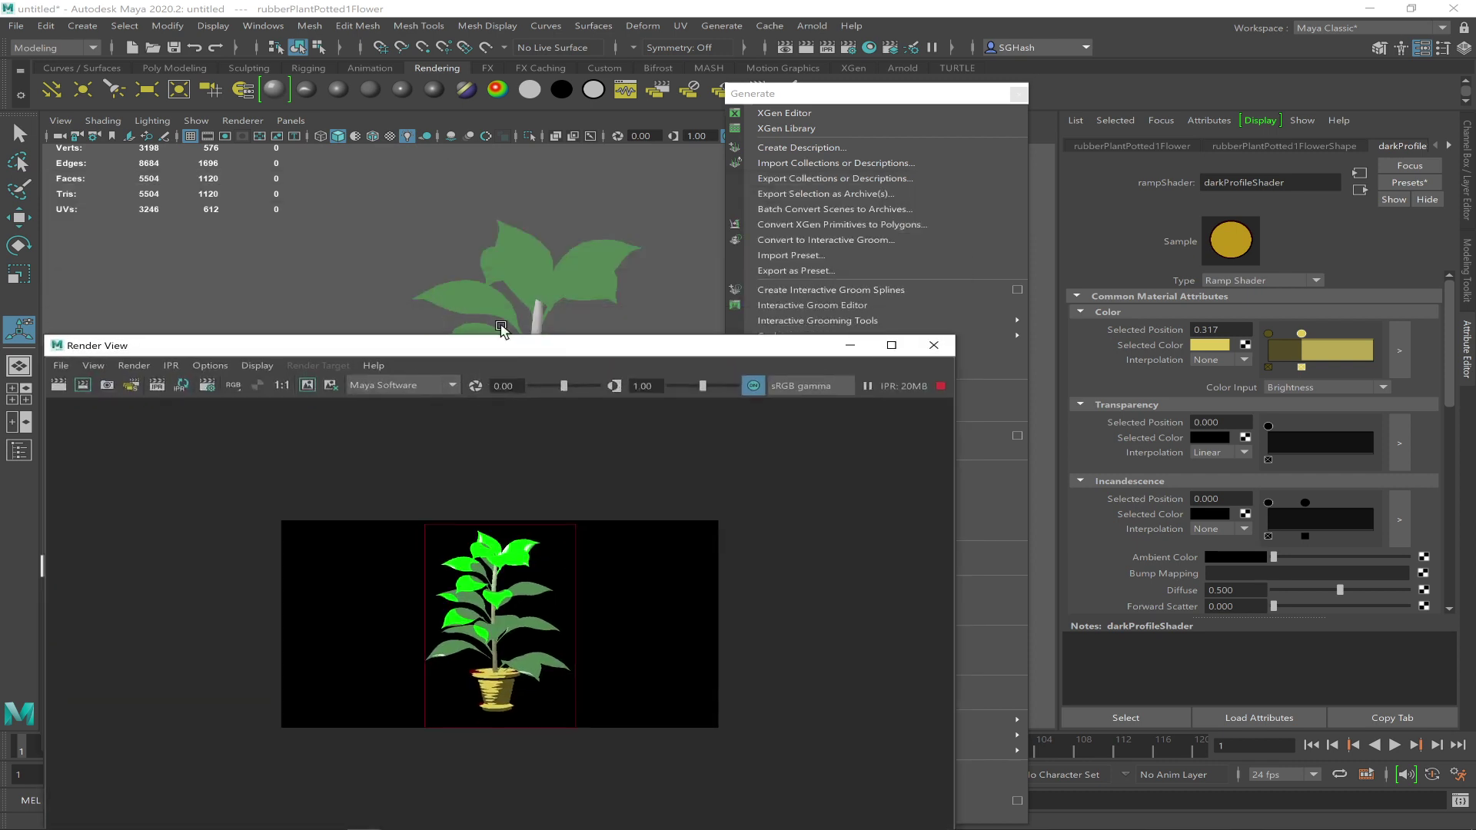
pyautogui.click(581, 280)
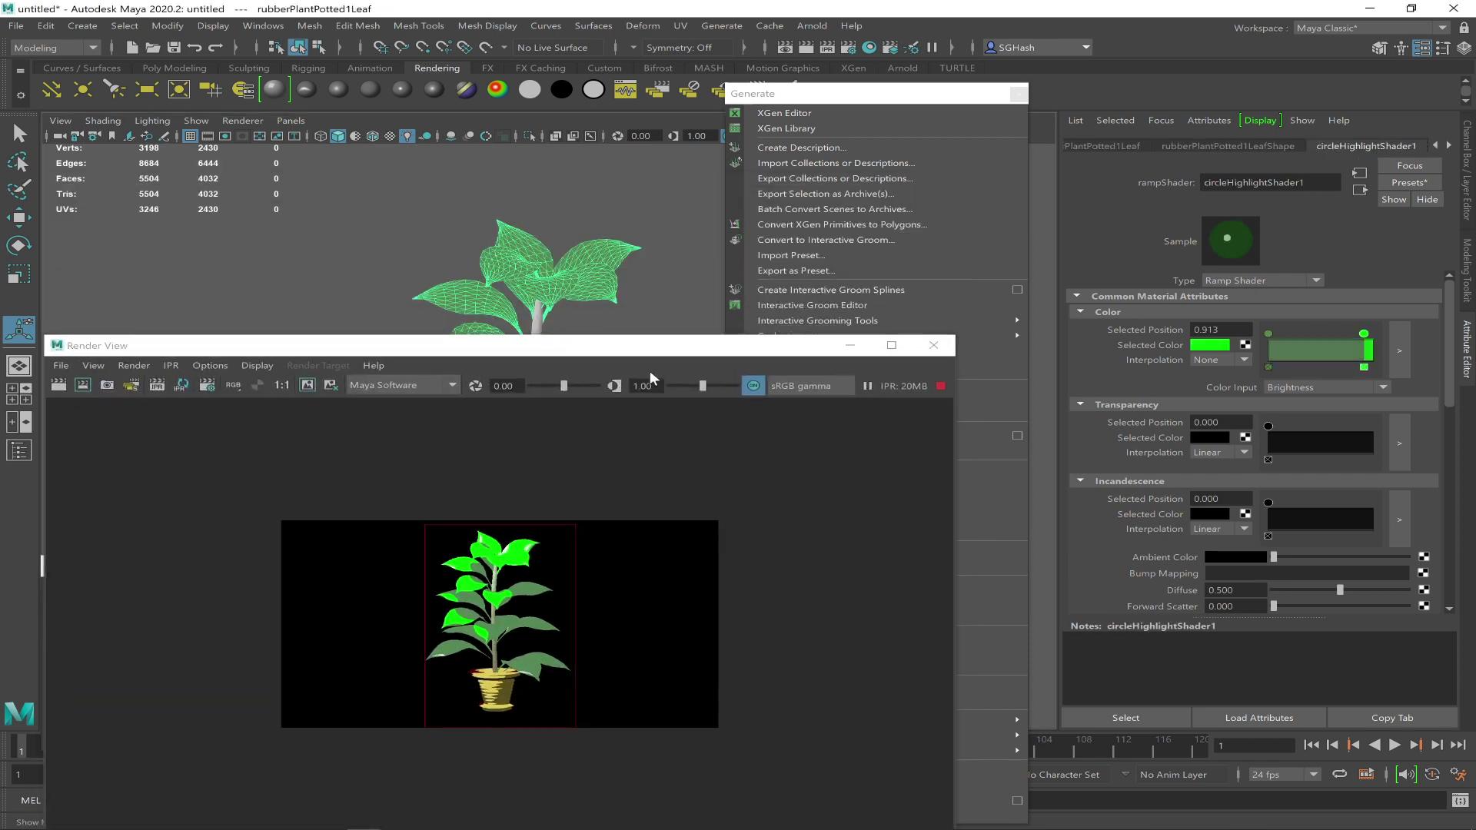
pyautogui.click(539, 327)
pyautogui.moveTo(664, 351); pyautogui.dragTo(840, 597)
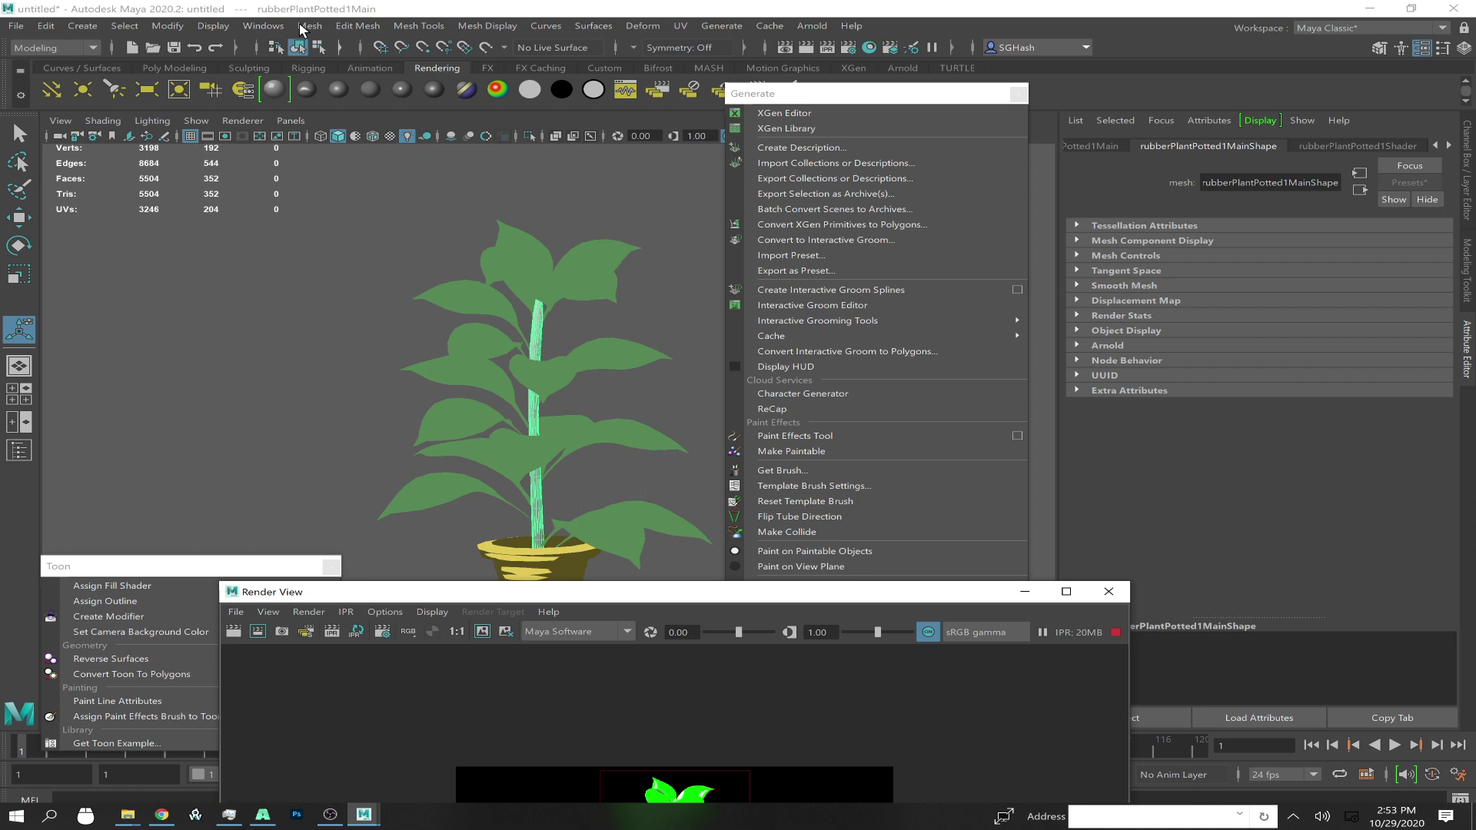
# Open the Hypershade and move its window below the plant so the scene's materials are accessible
pyautogui.click(263, 25)
pyautogui.moveTo(439, 98)
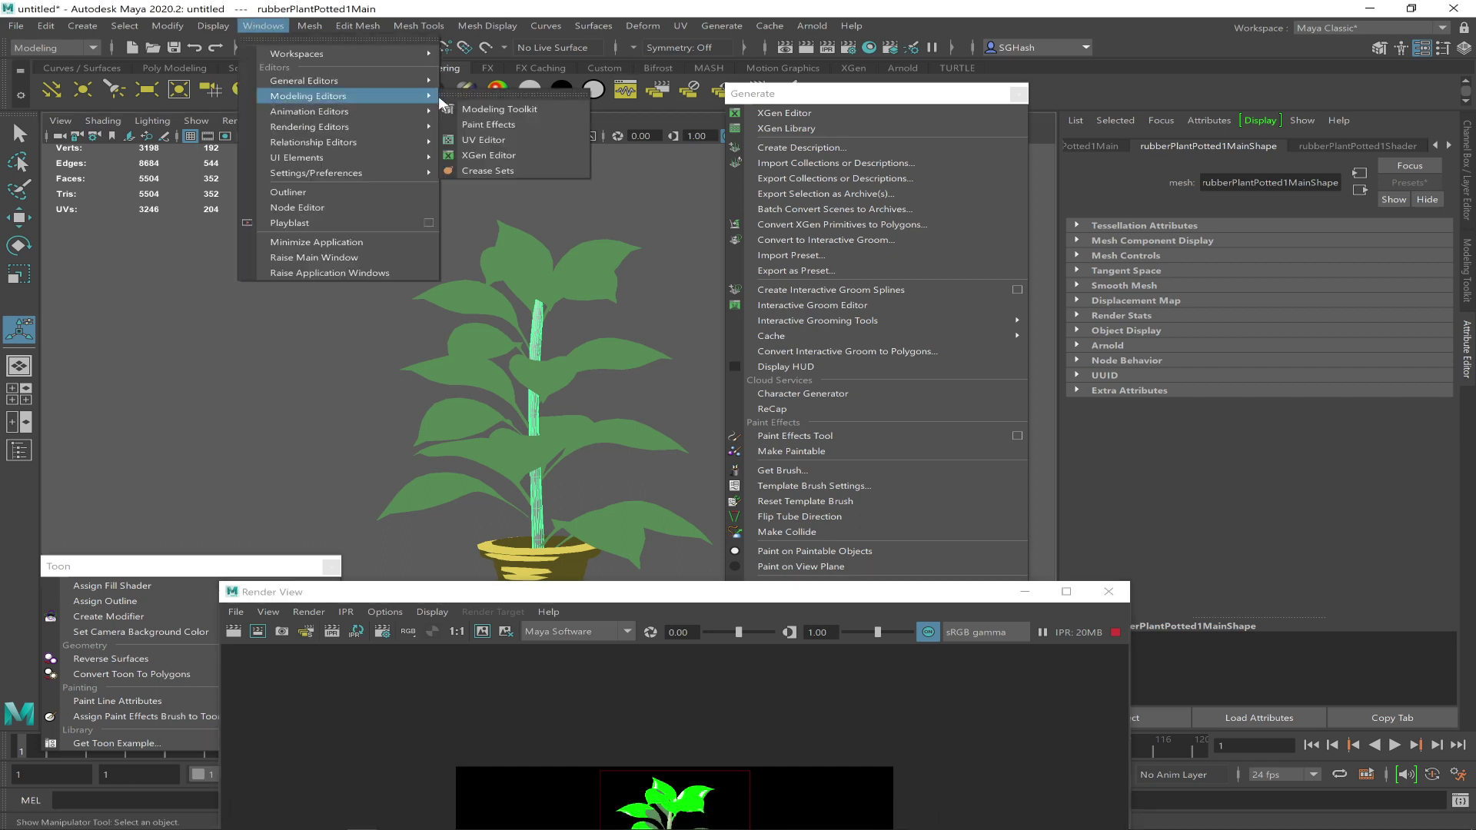
pyautogui.moveTo(407, 55)
pyautogui.moveTo(404, 127)
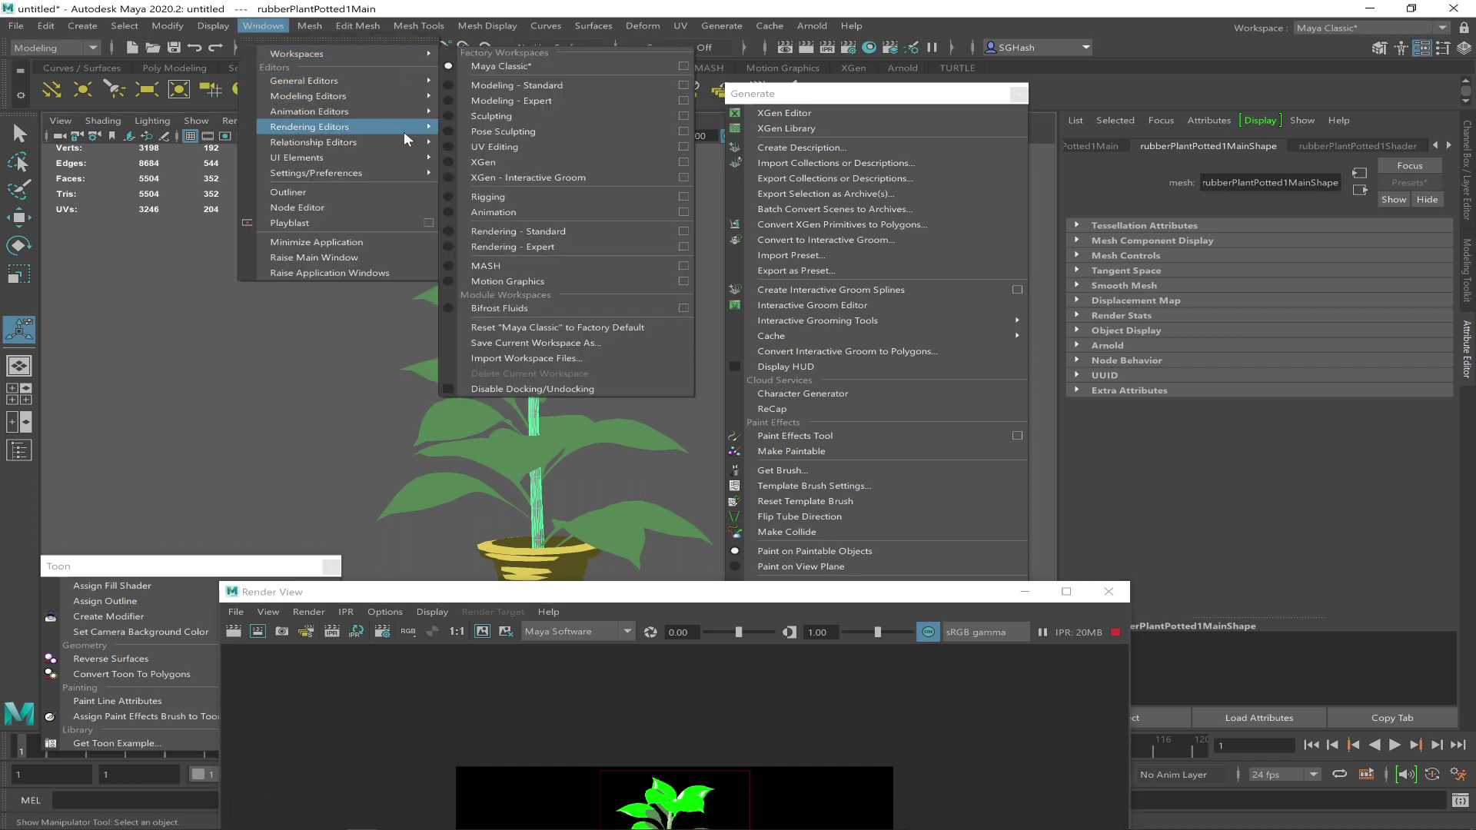
pyautogui.click(474, 167)
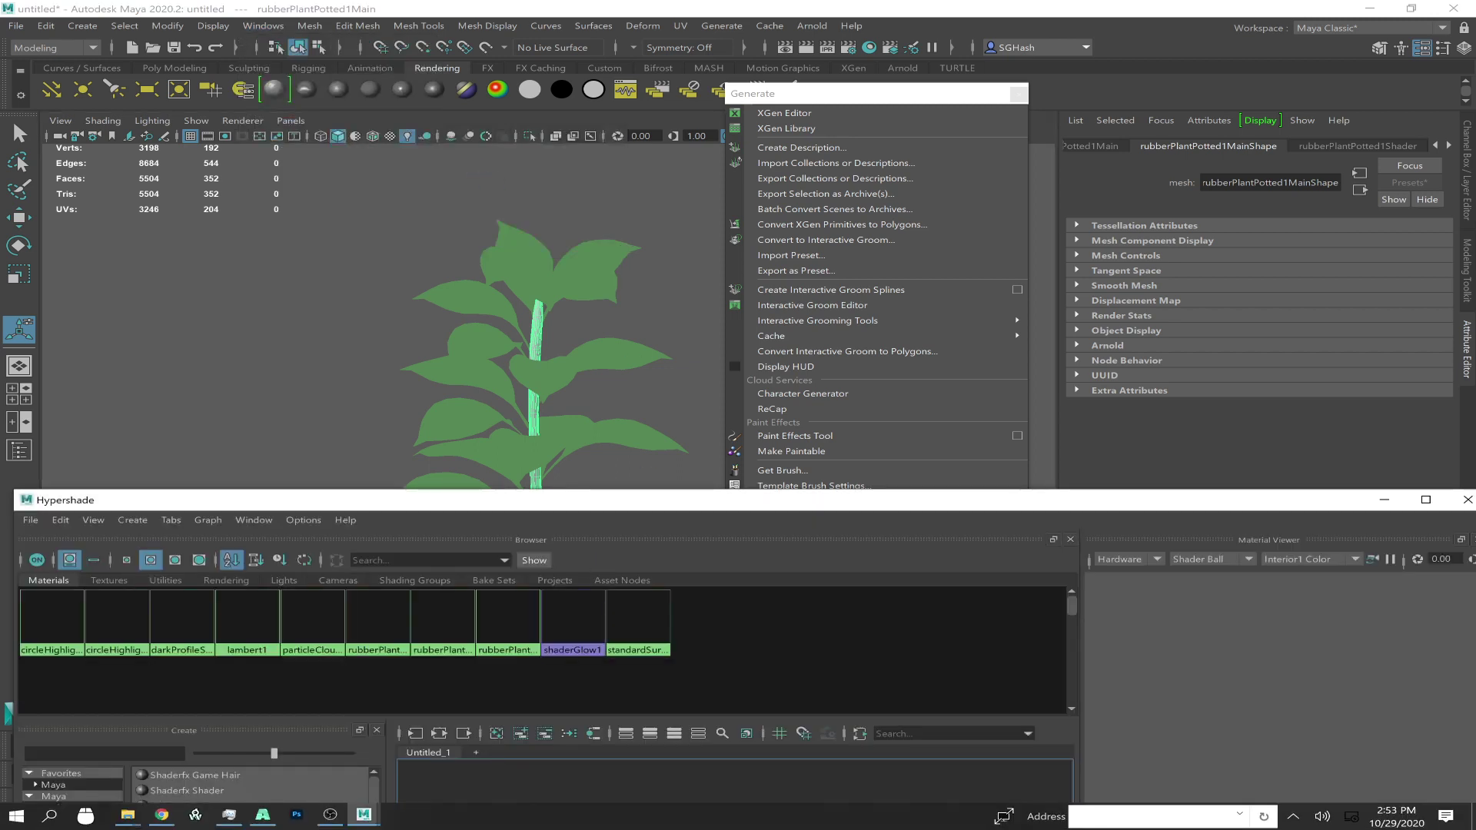
pyautogui.moveTo(416, 499); pyautogui.dragTo(882, 546)
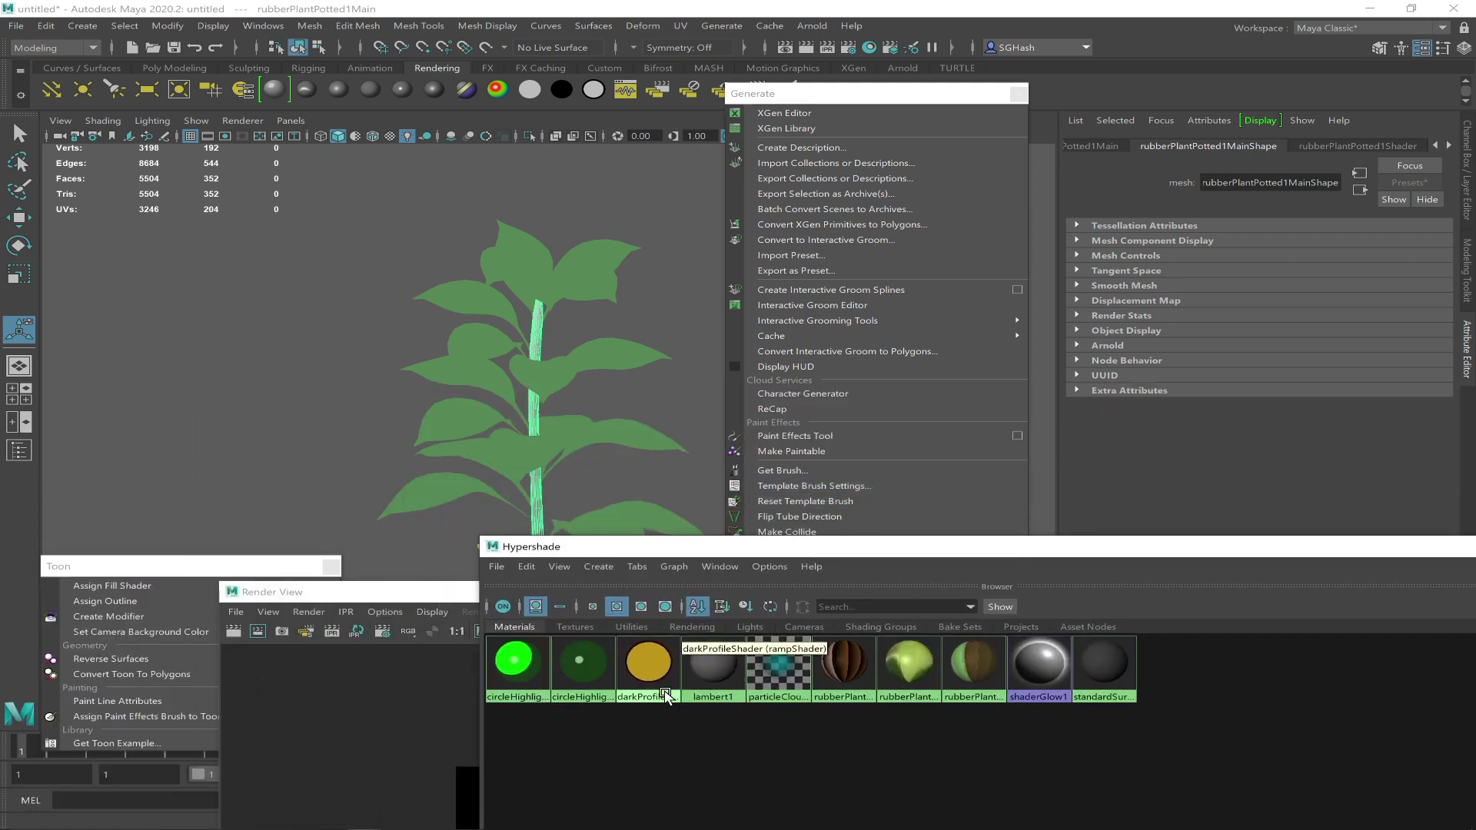
# Assign the darker green circle highlight shader to the stem mesh and move the render window over the plant to check it
pyautogui.moveTo(575, 667); pyautogui.dragTo(538, 585, button='right')
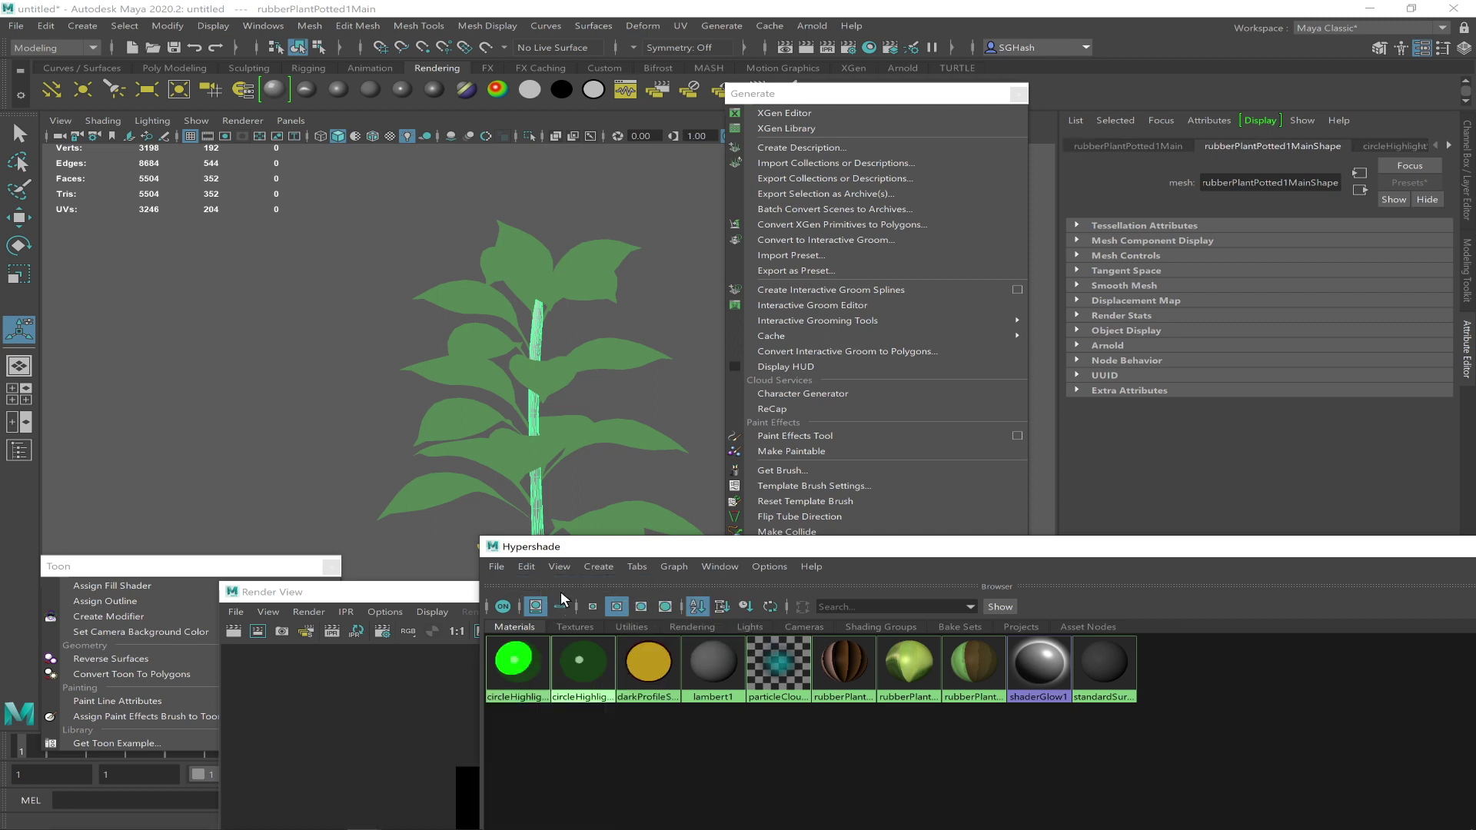
pyautogui.moveTo(410, 594); pyautogui.dragTo(372, 293)
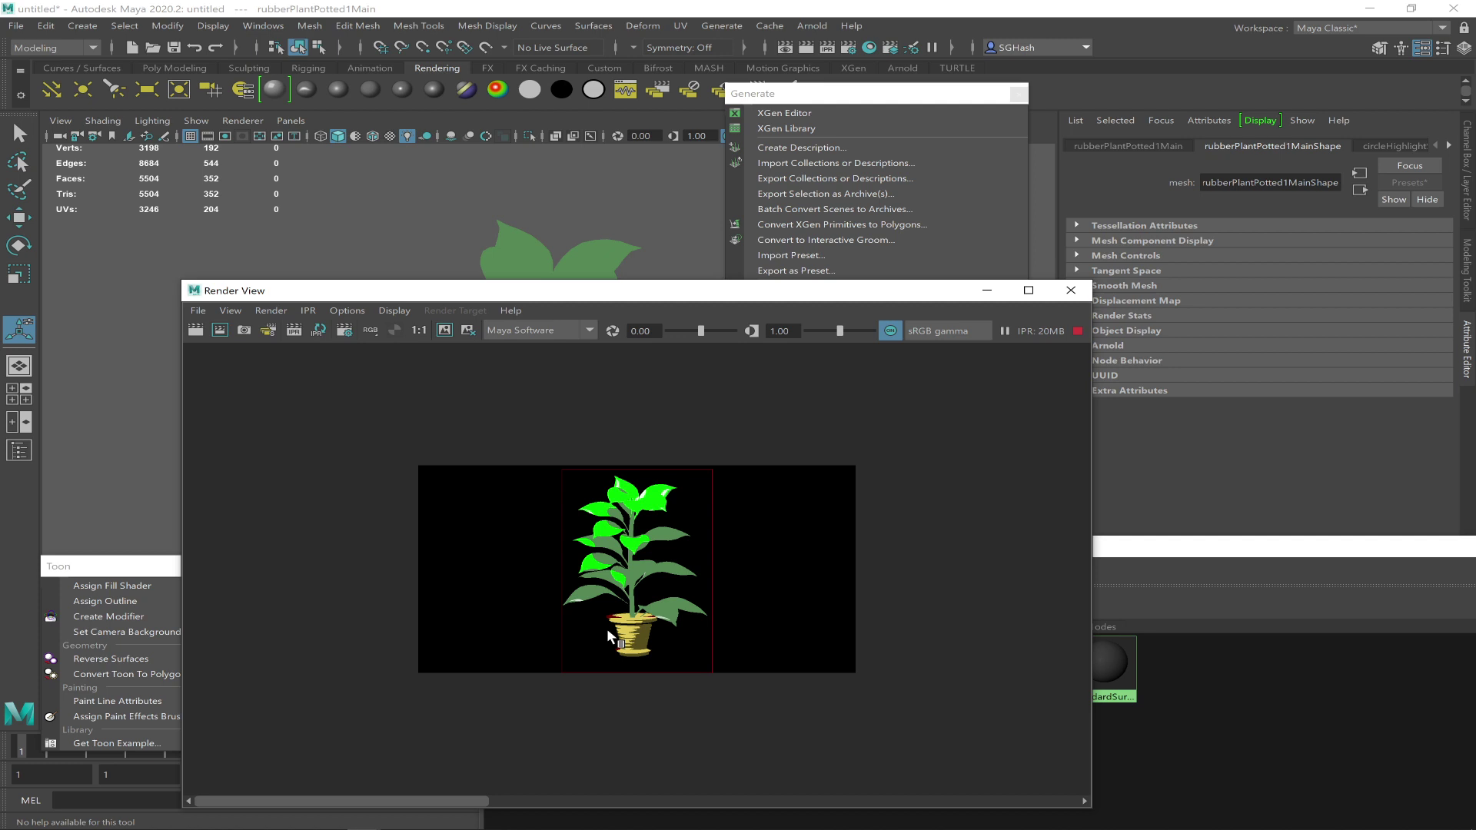
pyautogui.hotkey('alt', 'Tab')
pyautogui.hotkey('alt', 'Tab')
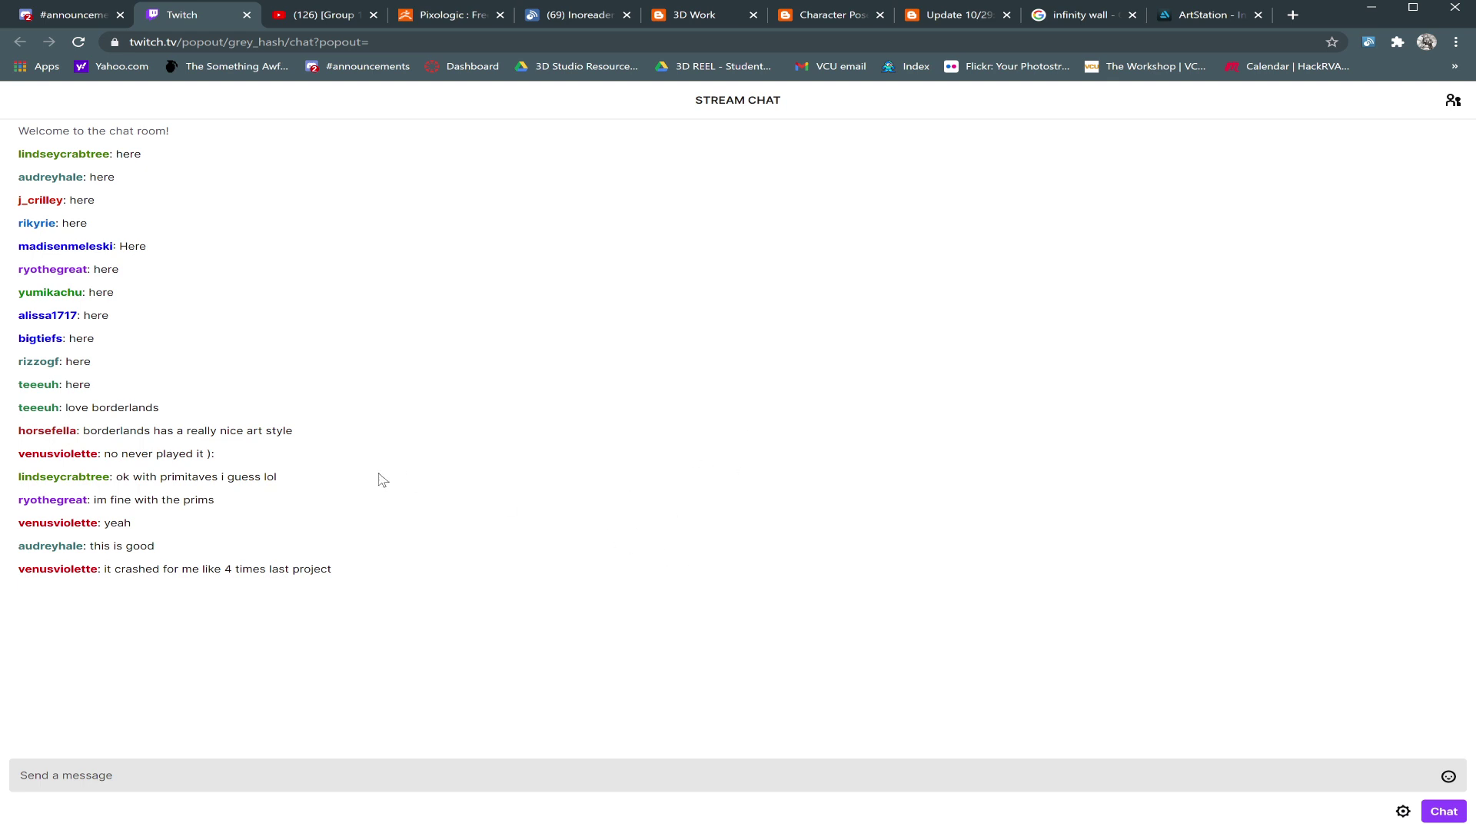
pyautogui.click(1375, 8)
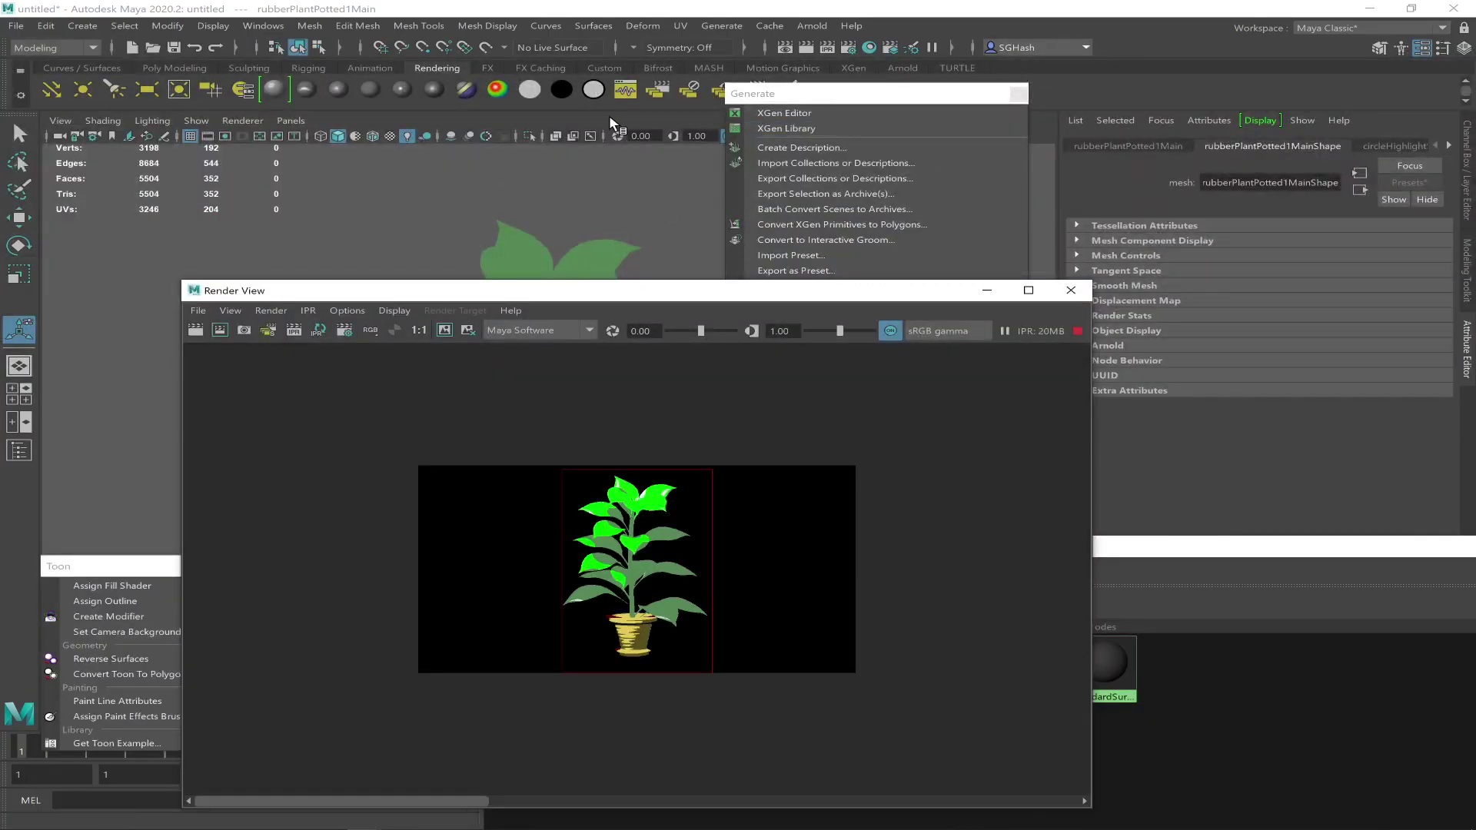
# Restart the IPR render with a region around the whole plant and arrange the render window above the Hypershade
pyautogui.click(824, 51)
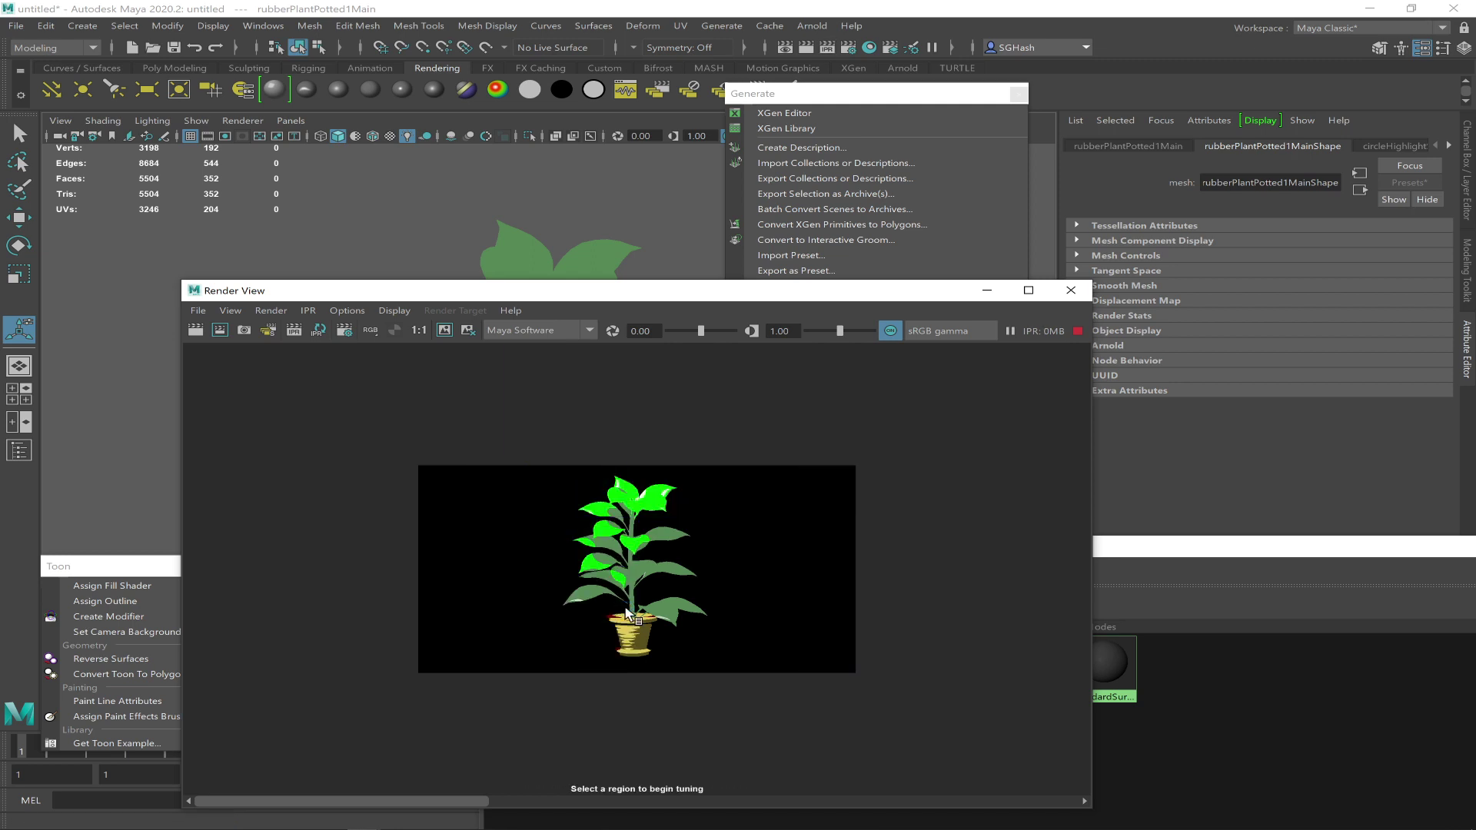
pyautogui.moveTo(698, 640); pyautogui.dragTo(740, 680)
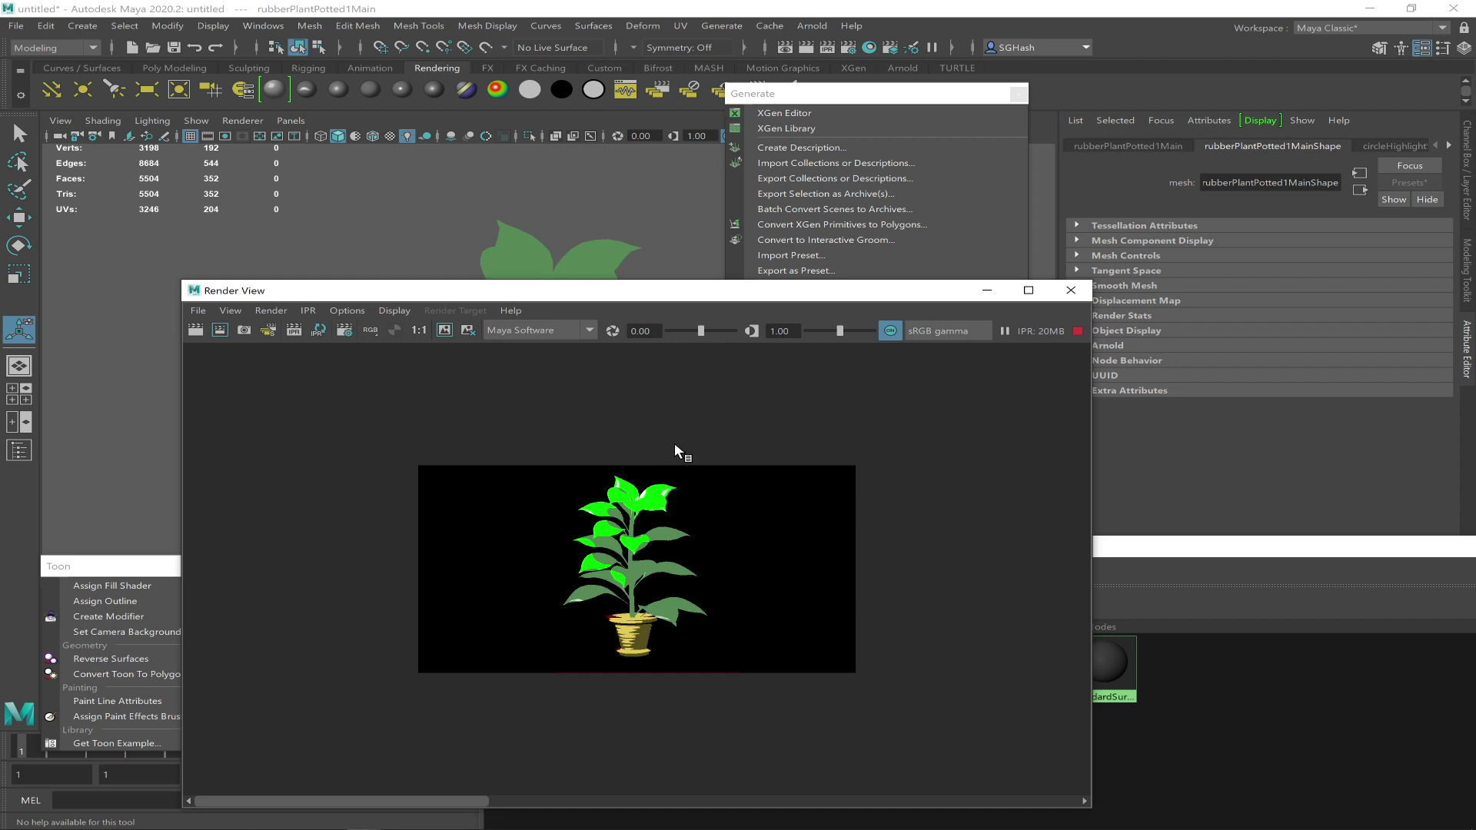
pyautogui.click(1078, 331)
pyautogui.moveTo(552, 465); pyautogui.dragTo(717, 699)
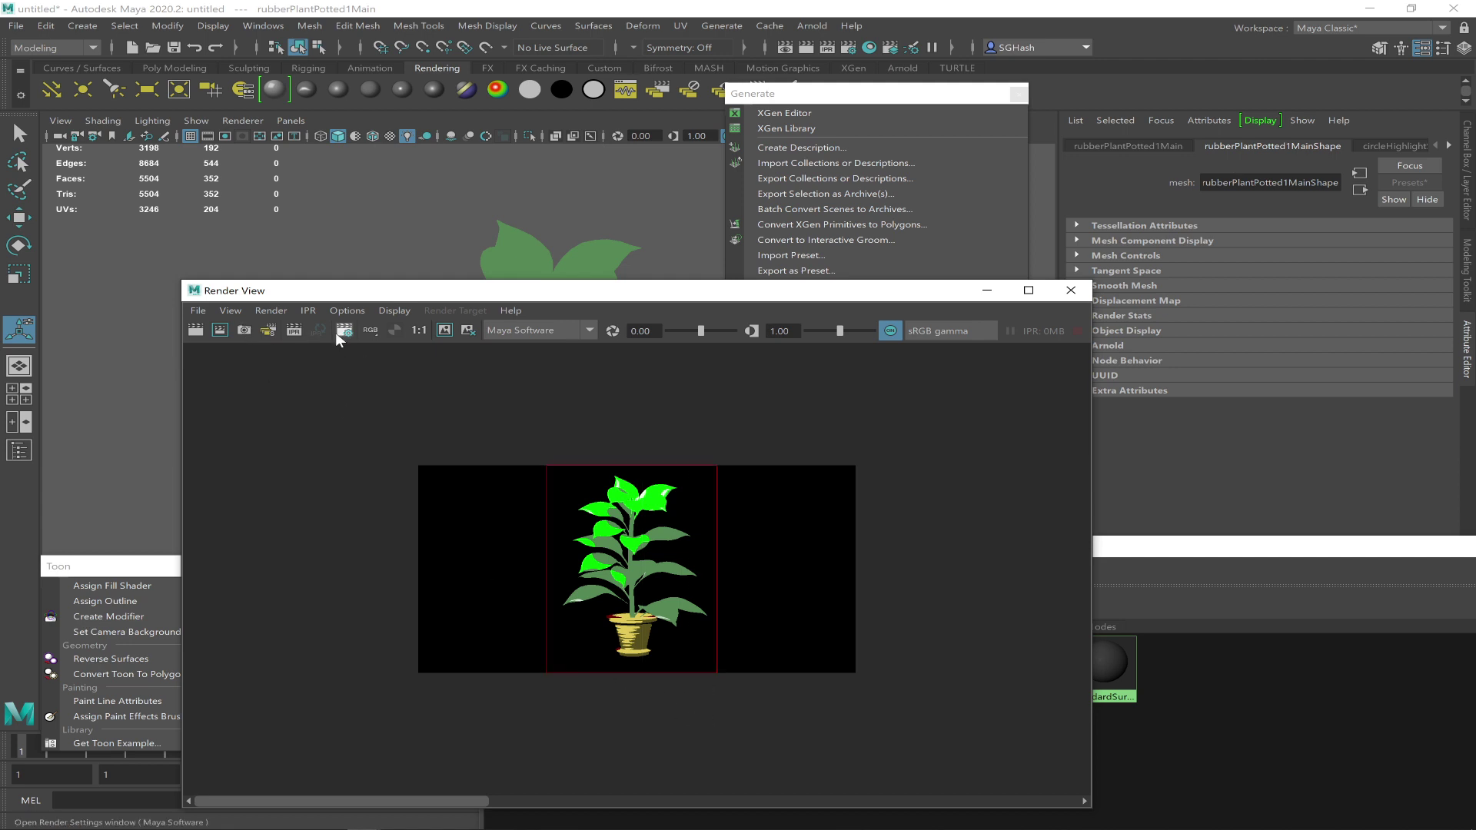
pyautogui.click(295, 332)
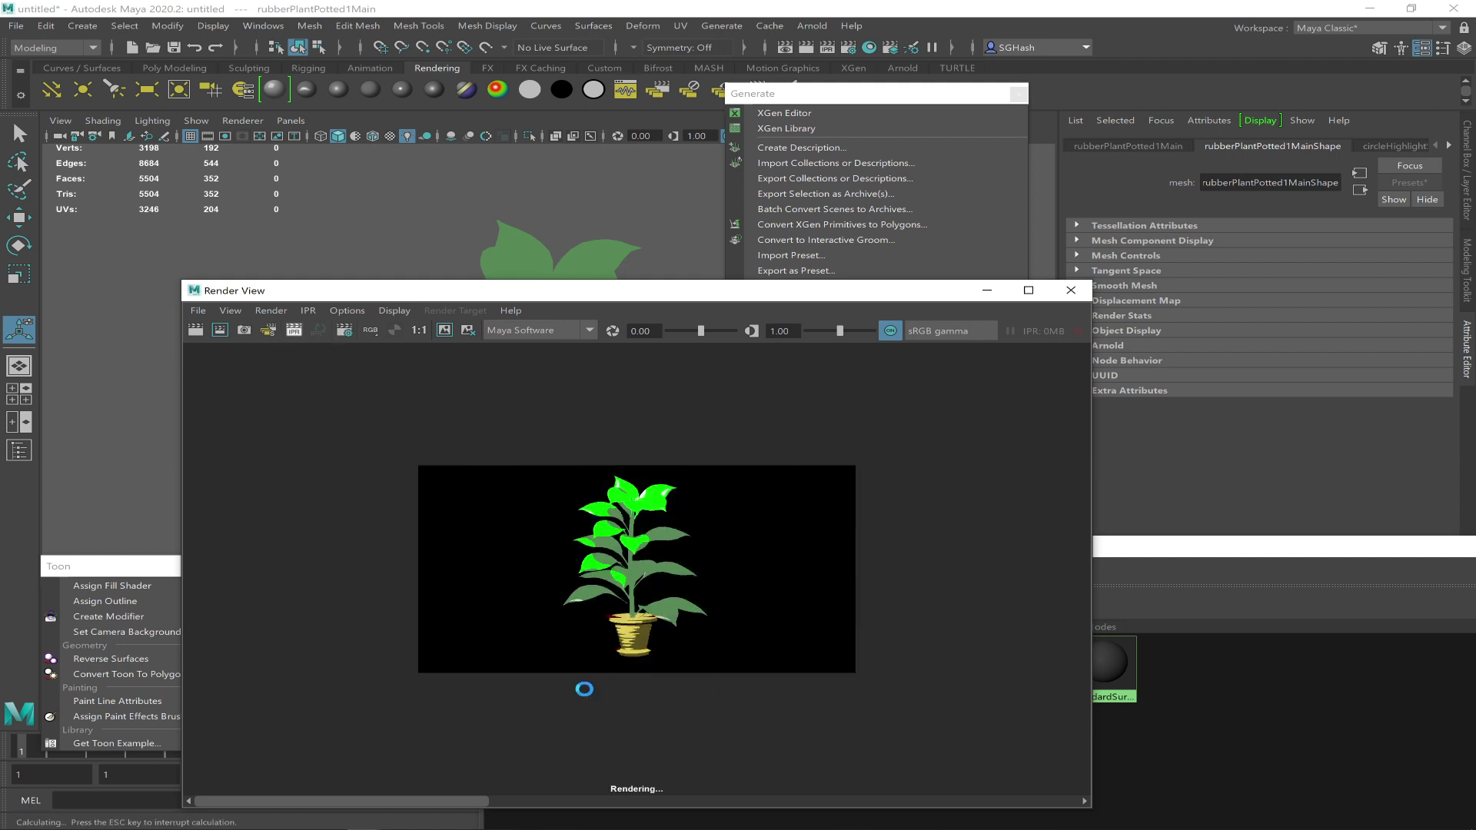
pyautogui.moveTo(556, 461); pyautogui.dragTo(721, 692)
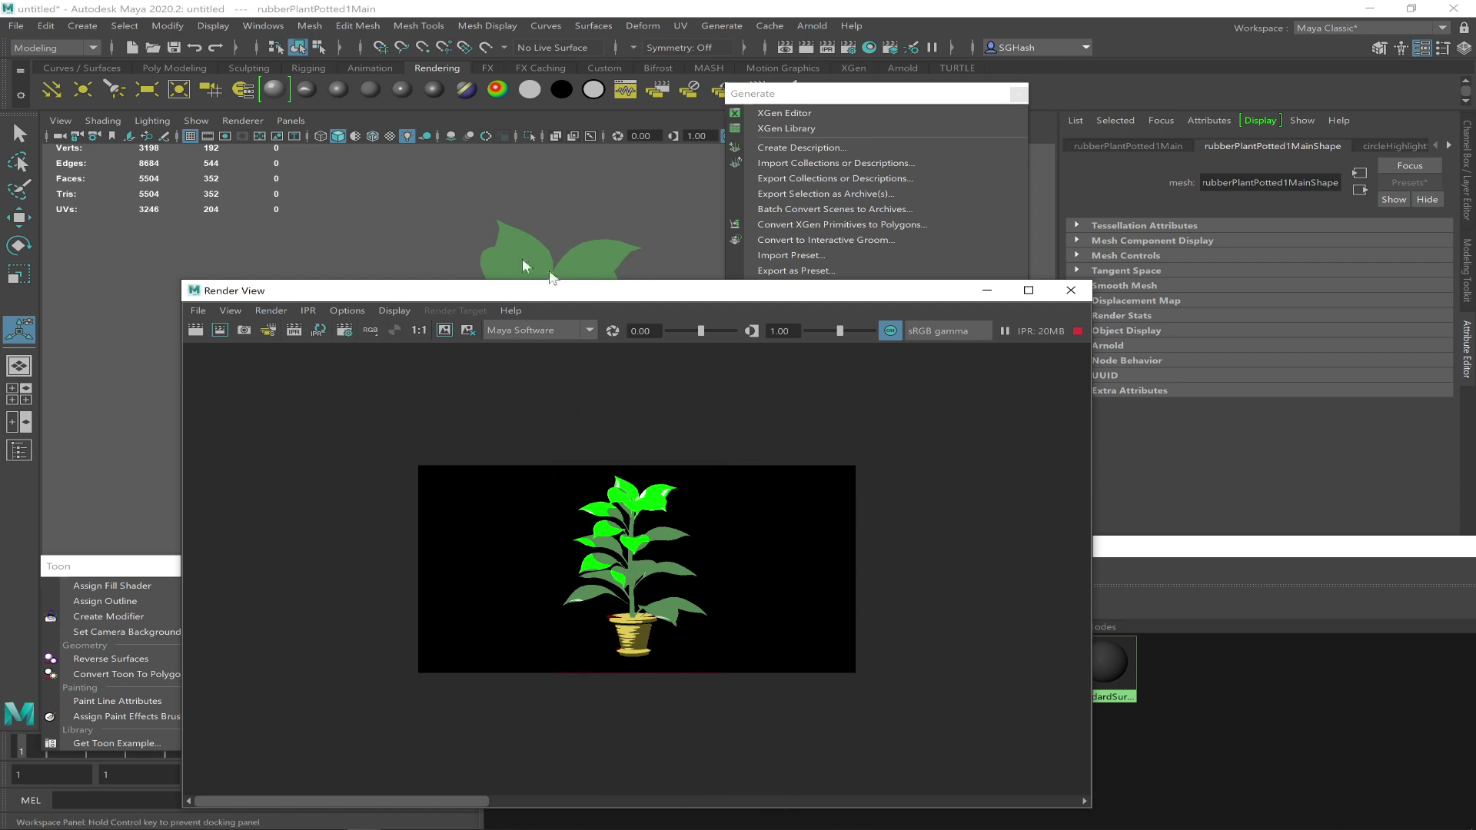
pyautogui.moveTo(631, 290); pyautogui.dragTo(526, 115)
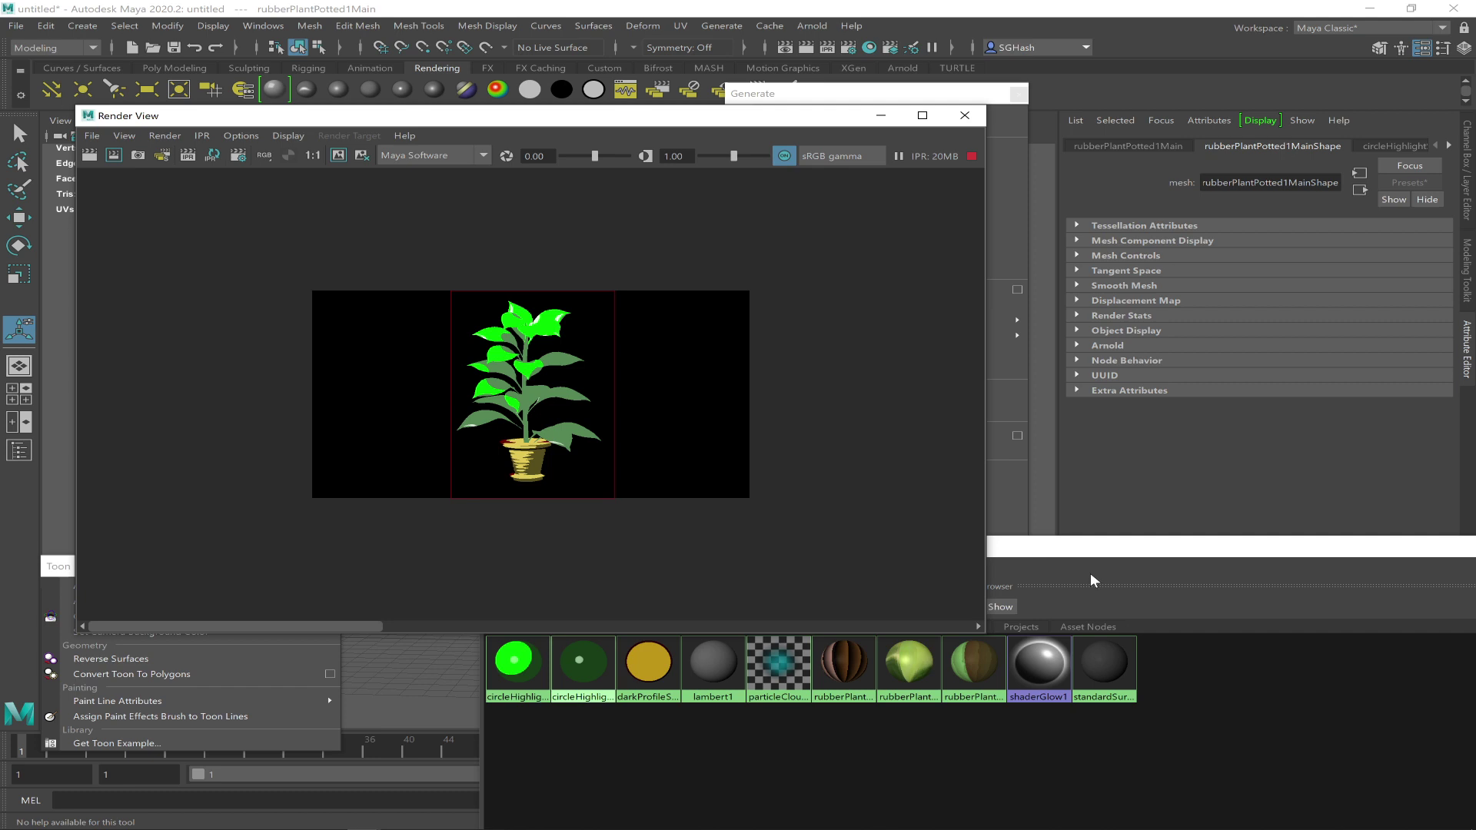
pyautogui.moveTo(1059, 547); pyautogui.dragTo(937, 557)
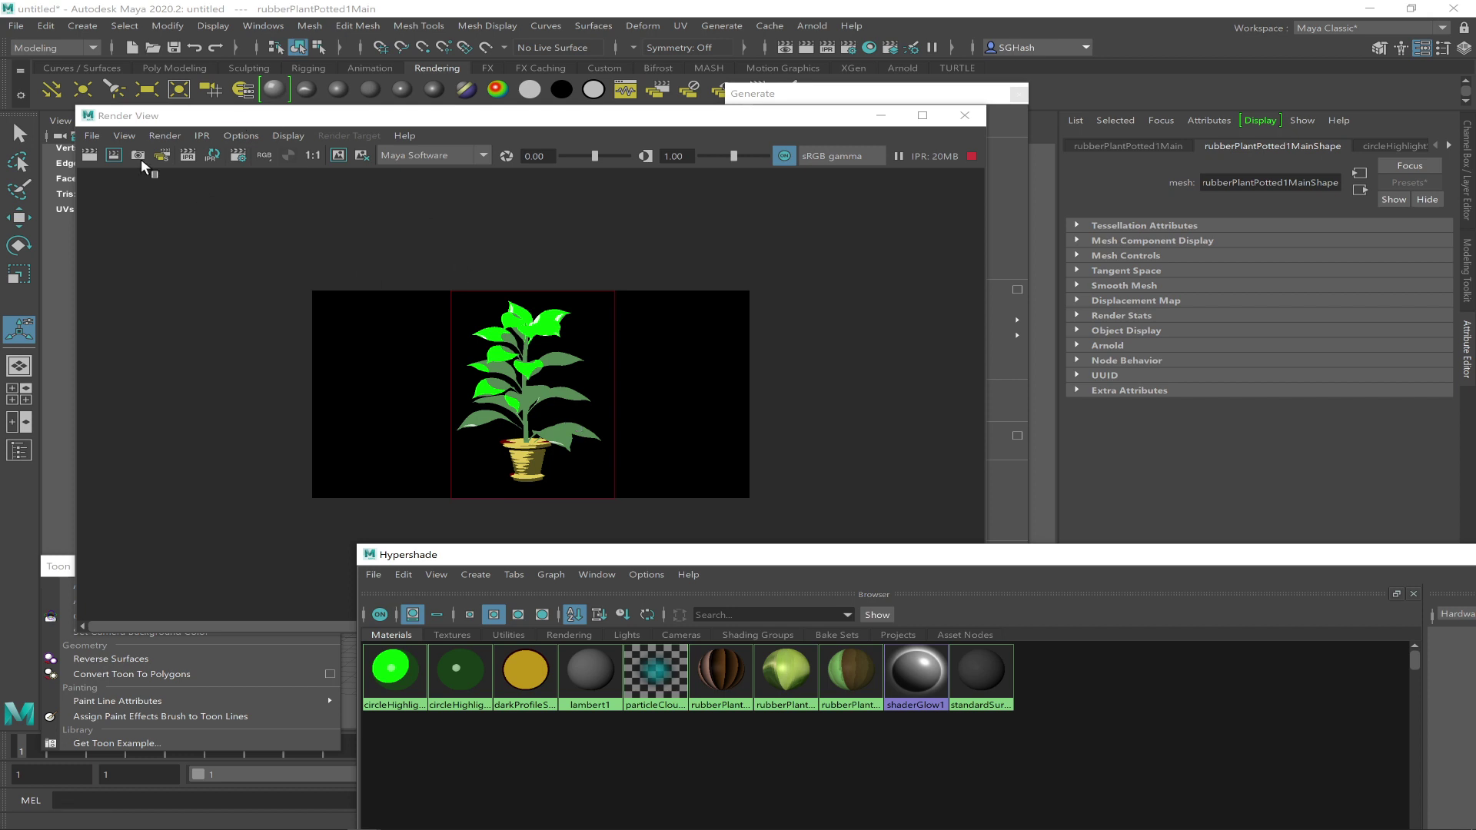
pyautogui.click(15, 25)
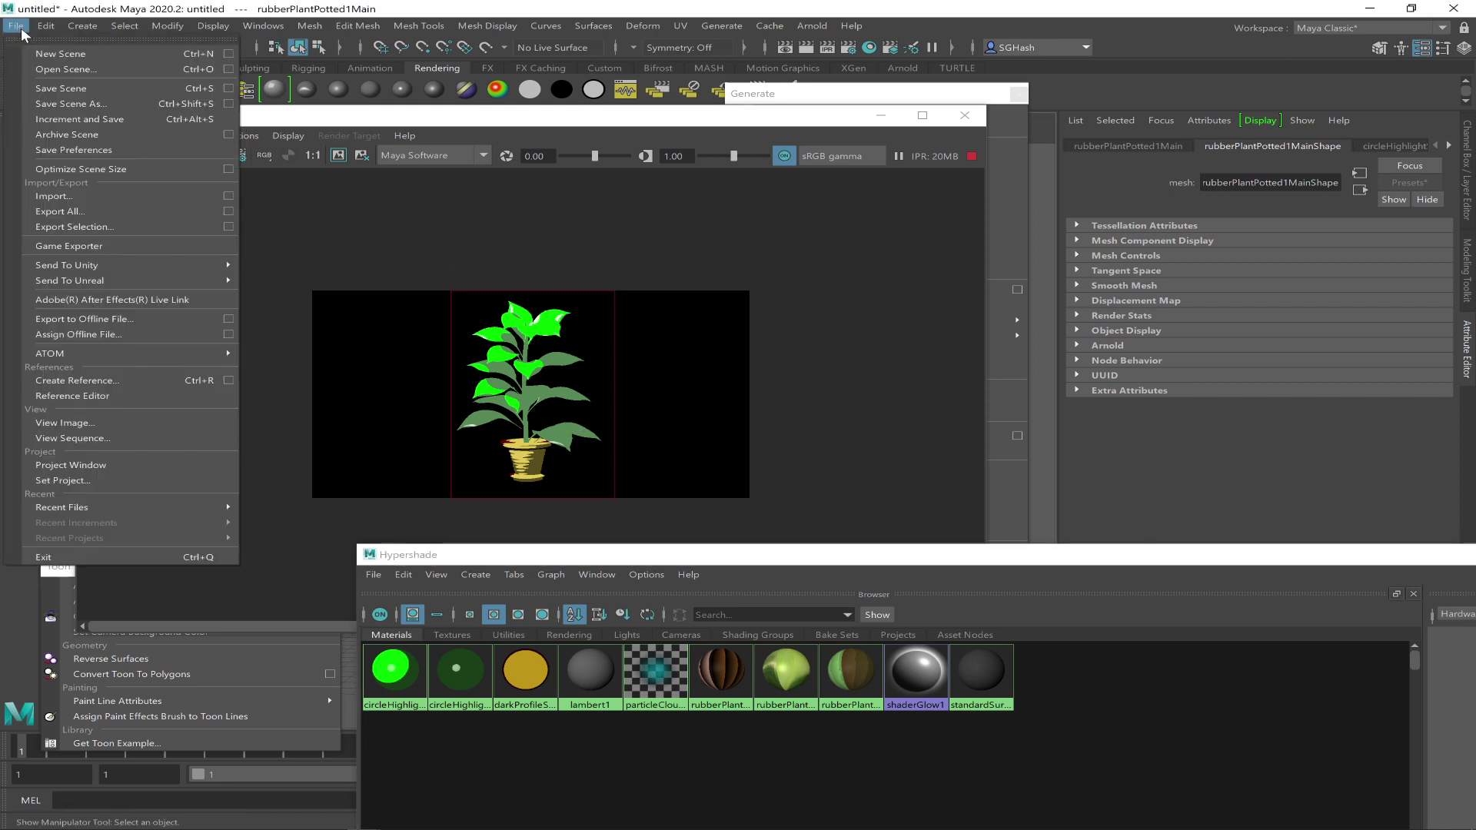
pyautogui.click(228, 89)
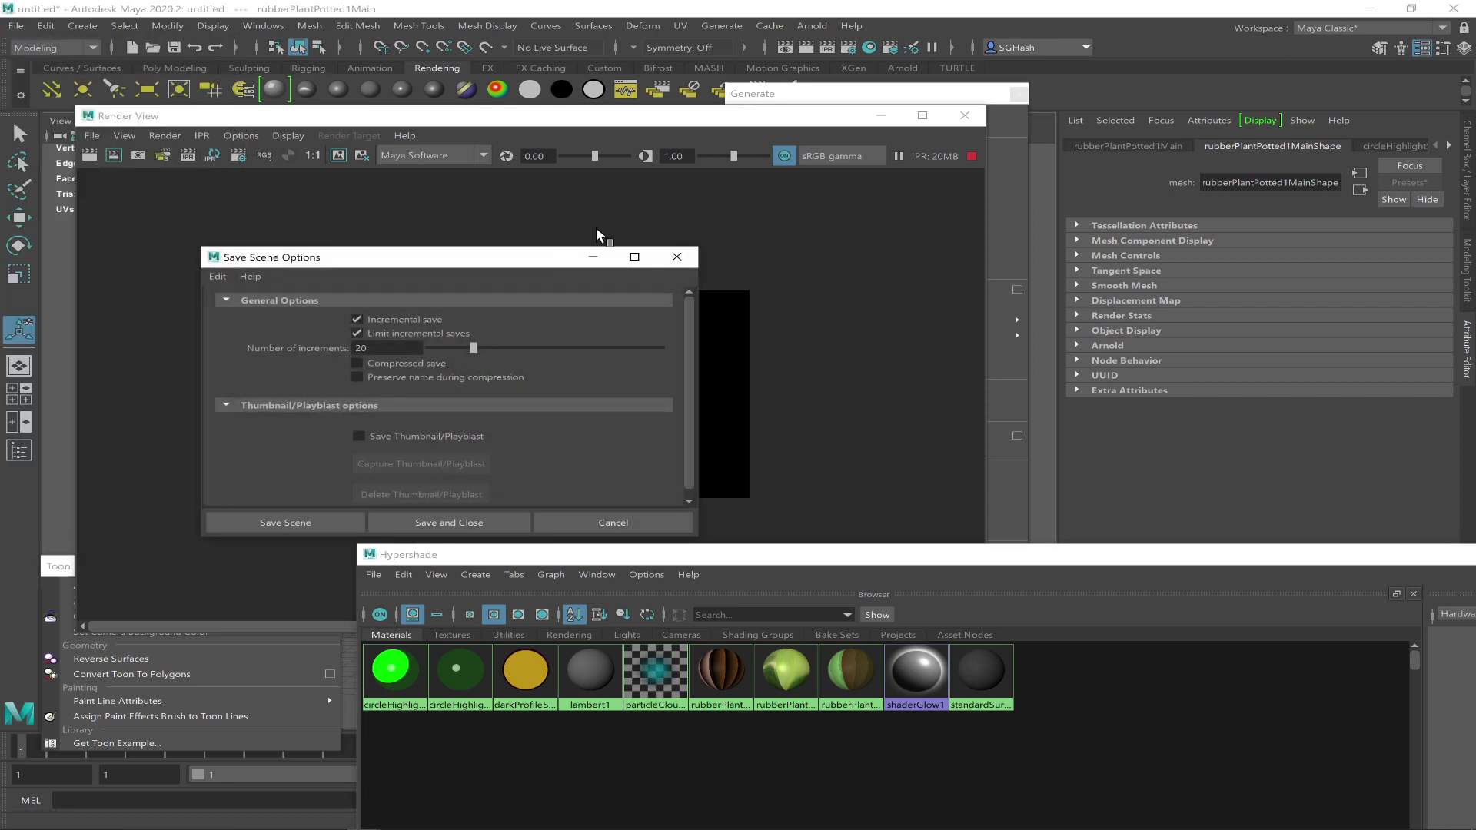
pyautogui.click(677, 257)
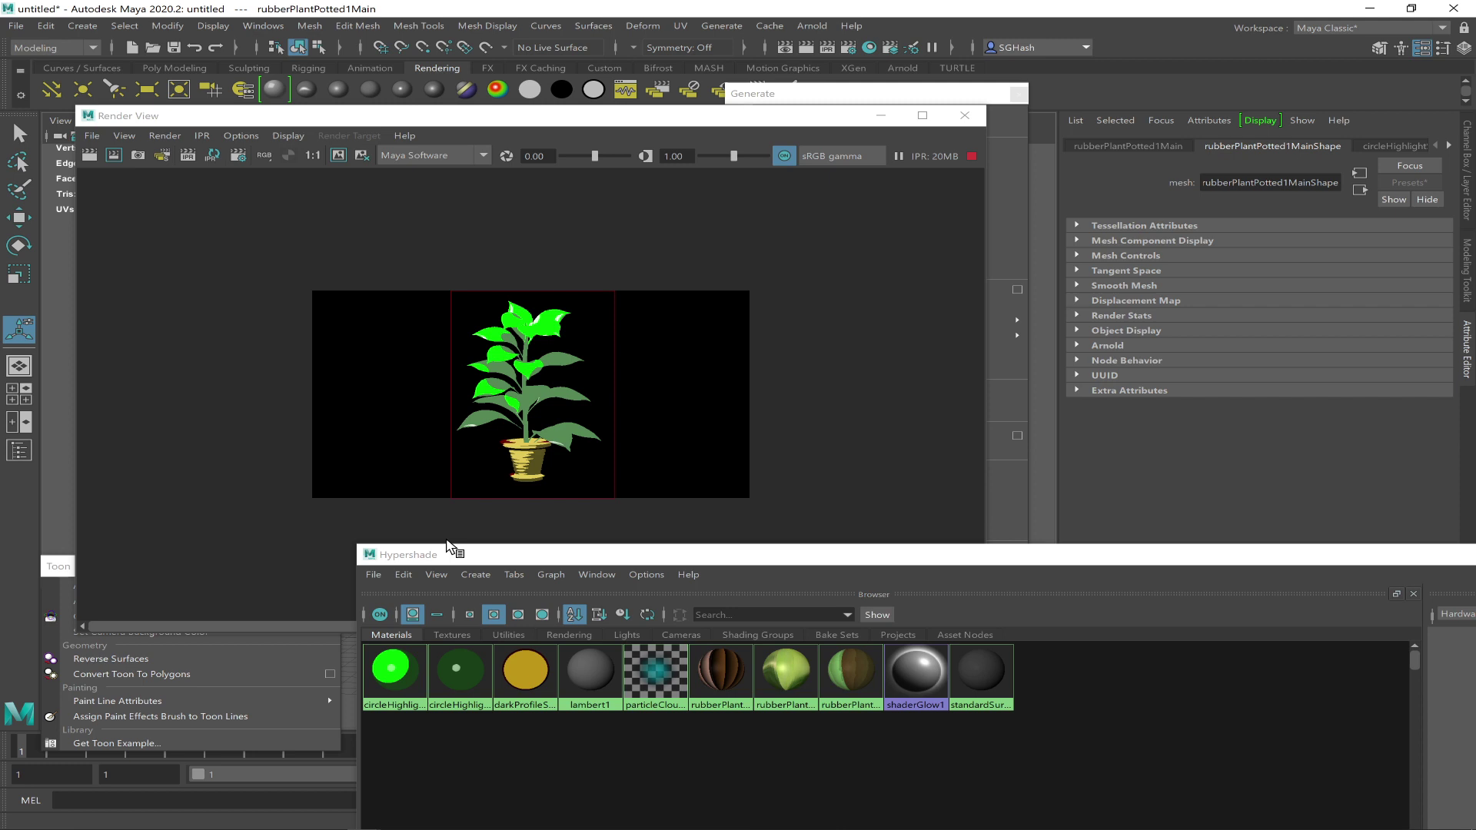
# Select the pot's dark profile shader in the Hypershade and look through its remaining attributes
pyautogui.click(525, 668)
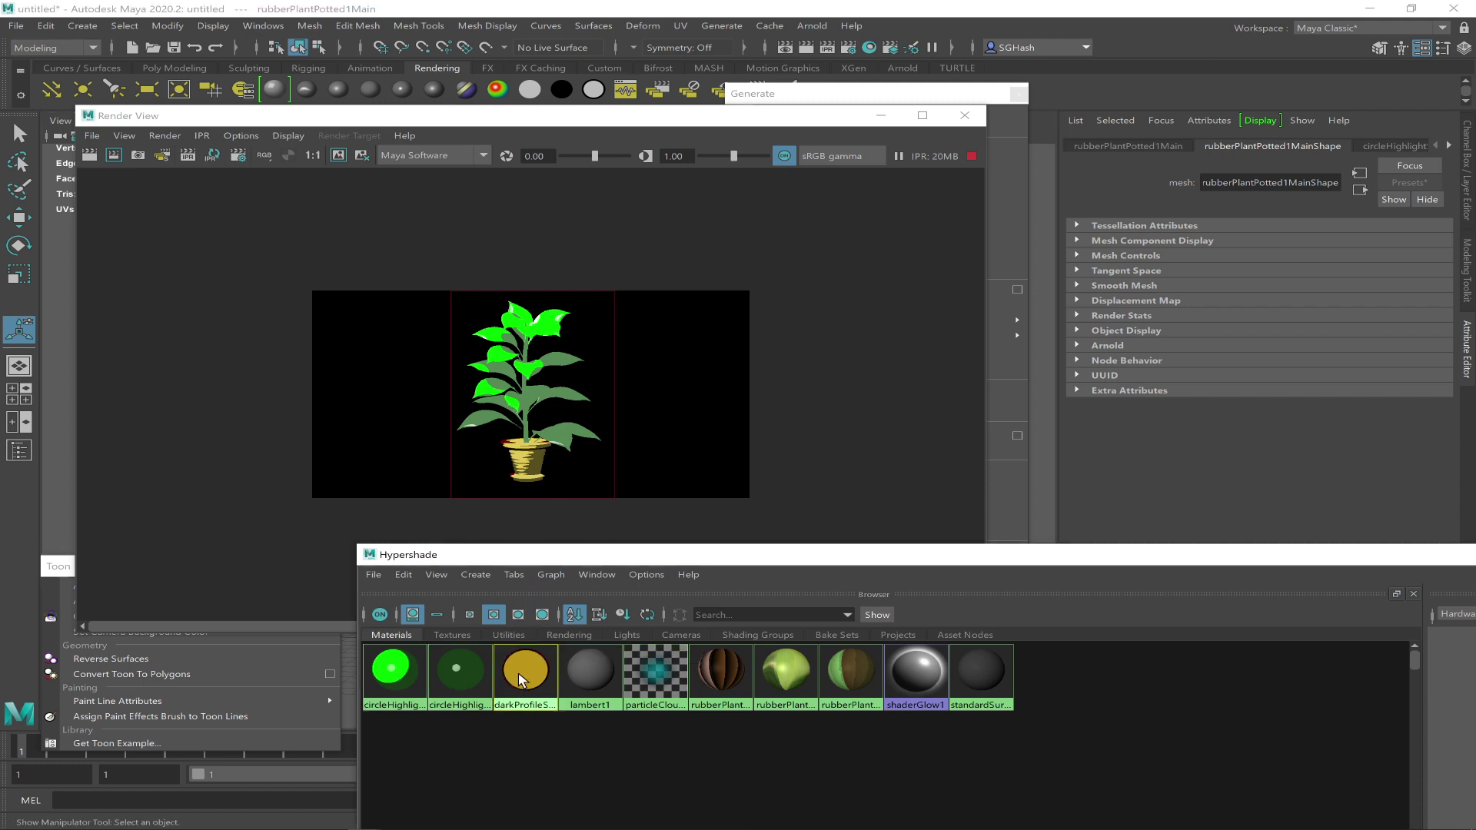
pyautogui.moveTo(1043, 555); pyautogui.dragTo(819, 647)
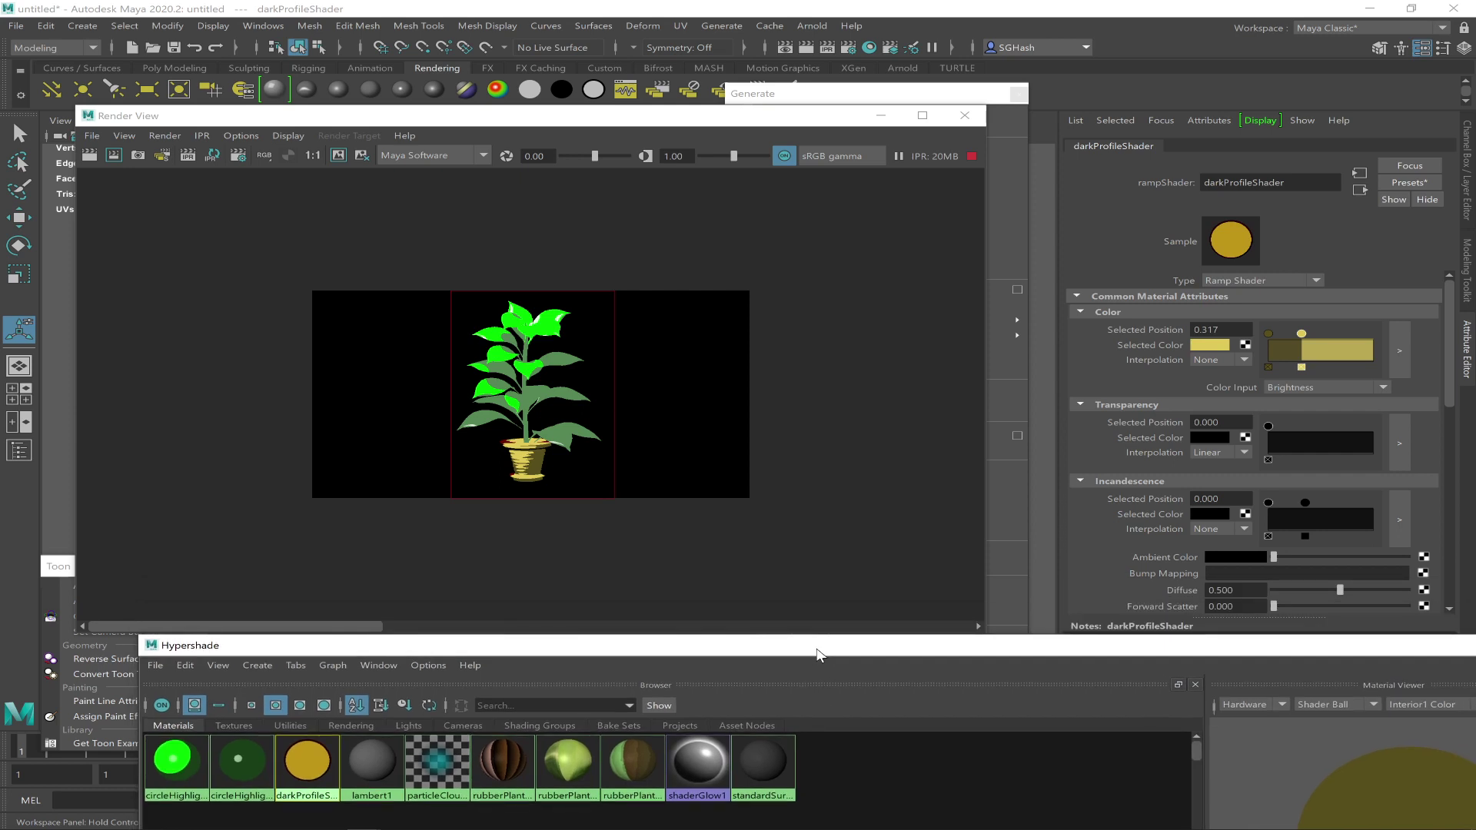
pyautogui.moveTo(1449, 396); pyautogui.dragTo(1431, 602)
pyautogui.click(1187, 529)
pyautogui.click(1188, 529)
pyautogui.moveTo(1447, 520); pyautogui.dragTo(1410, 316)
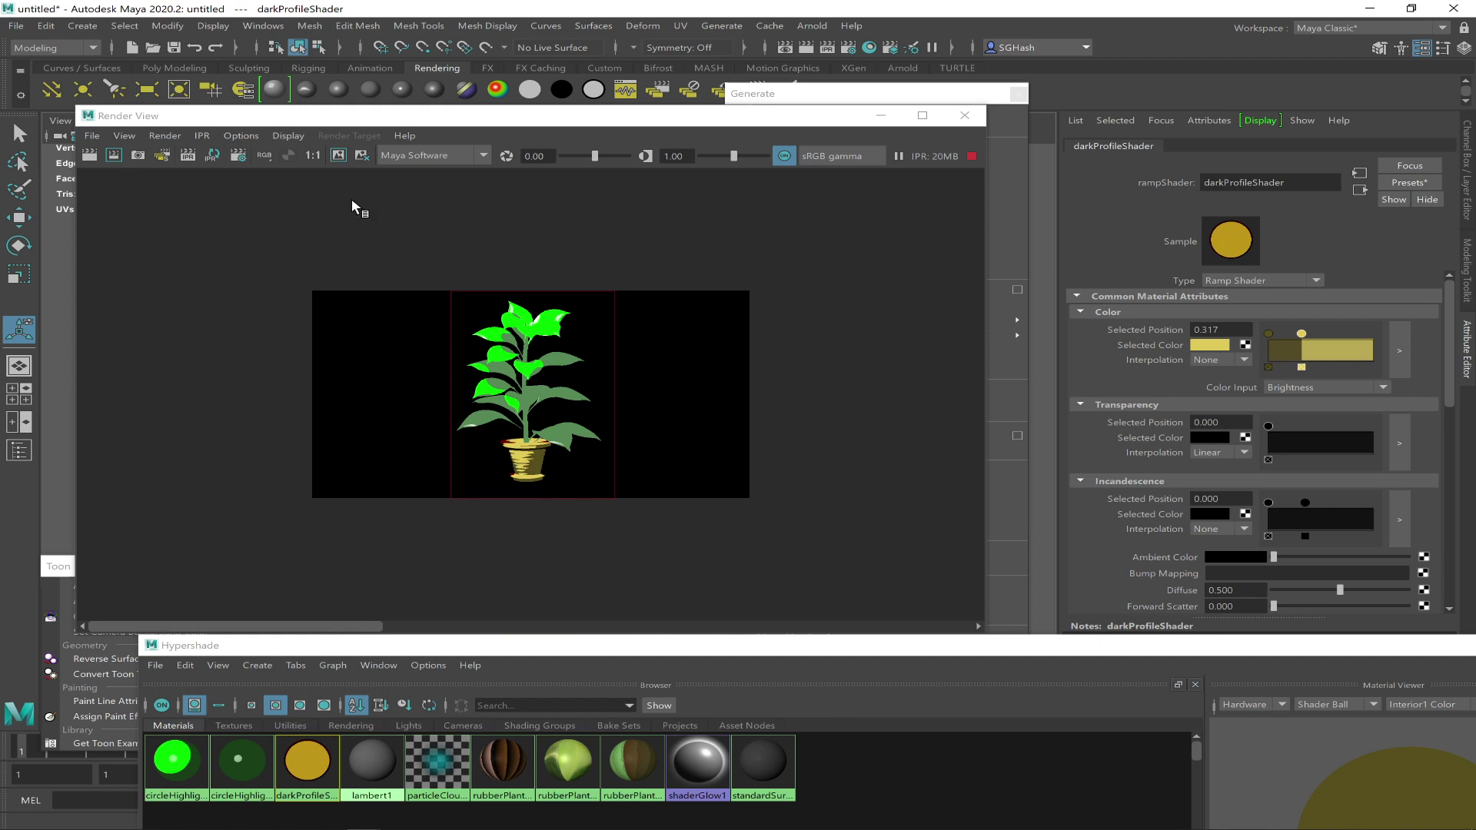
# Set the perspective camera's environment background color to white and render the full frame again
pyautogui.moveTo(366, 122); pyautogui.dragTo(550, 308)
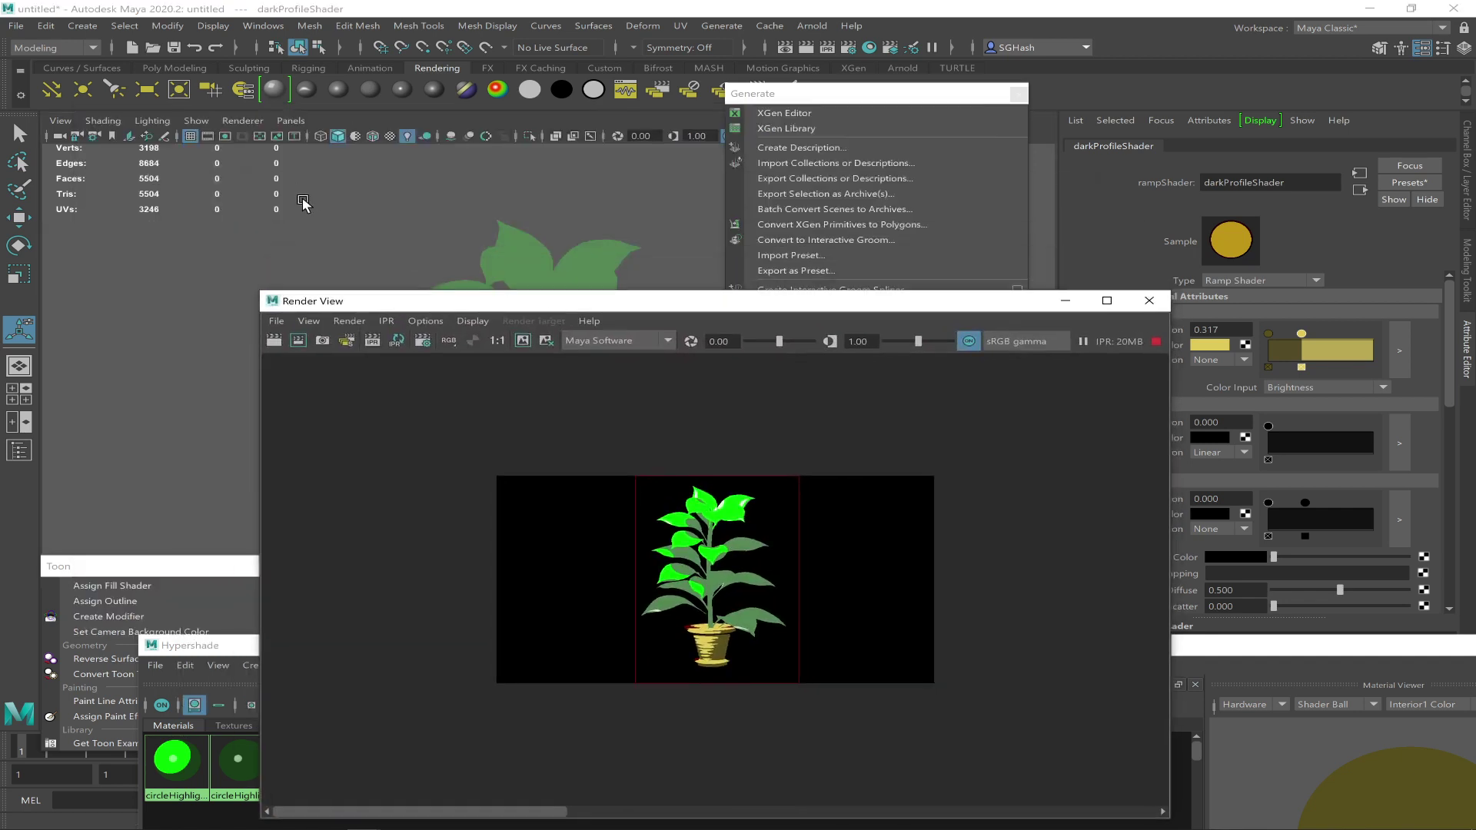
pyautogui.click(61, 124)
pyautogui.click(78, 144)
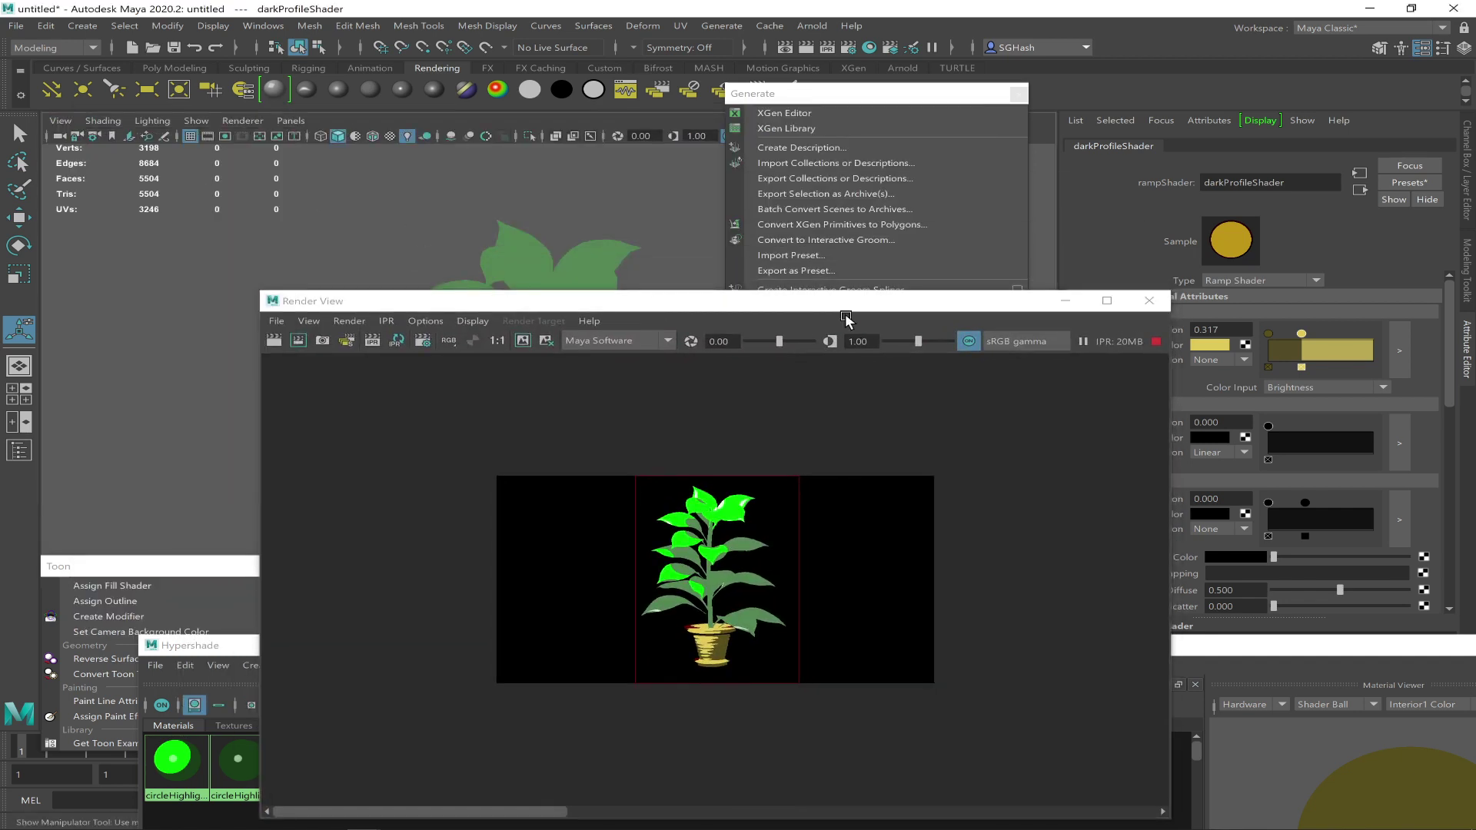
pyautogui.moveTo(915, 304); pyautogui.dragTo(711, 273)
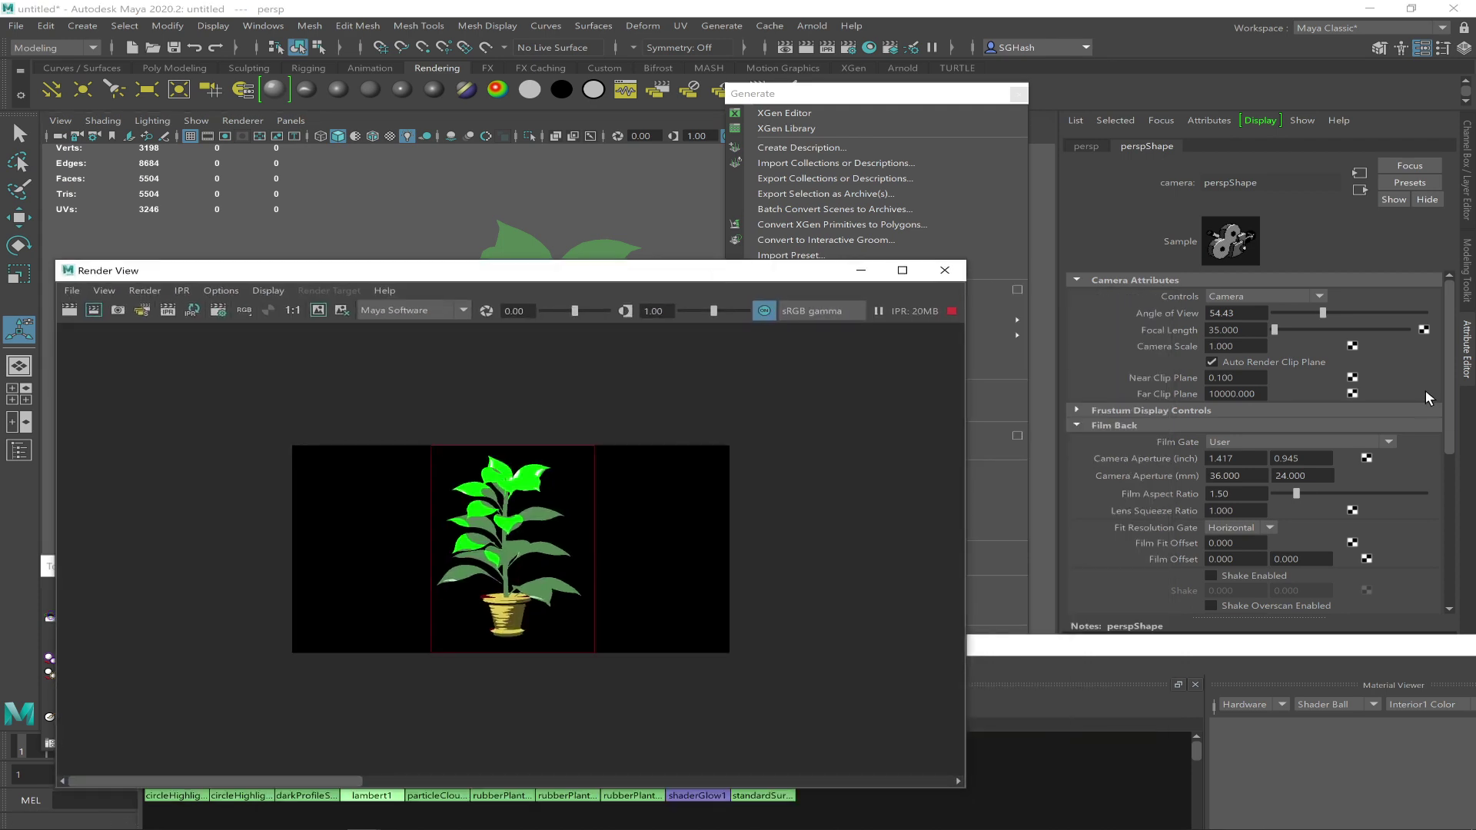
pyautogui.moveTo(1447, 388); pyautogui.dragTo(1444, 561)
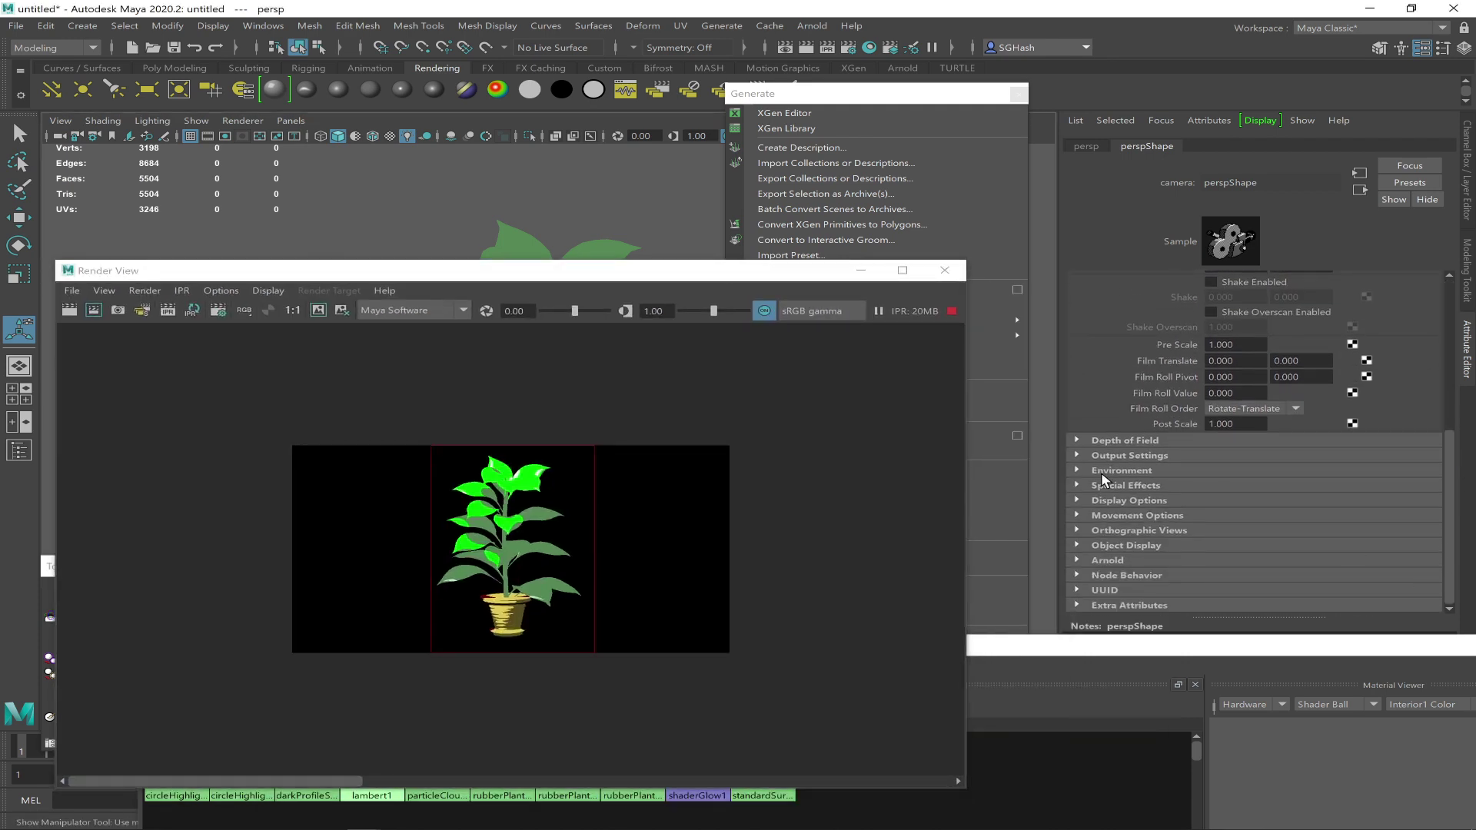
pyautogui.click(1106, 470)
pyautogui.moveTo(1274, 487); pyautogui.dragTo(1439, 486)
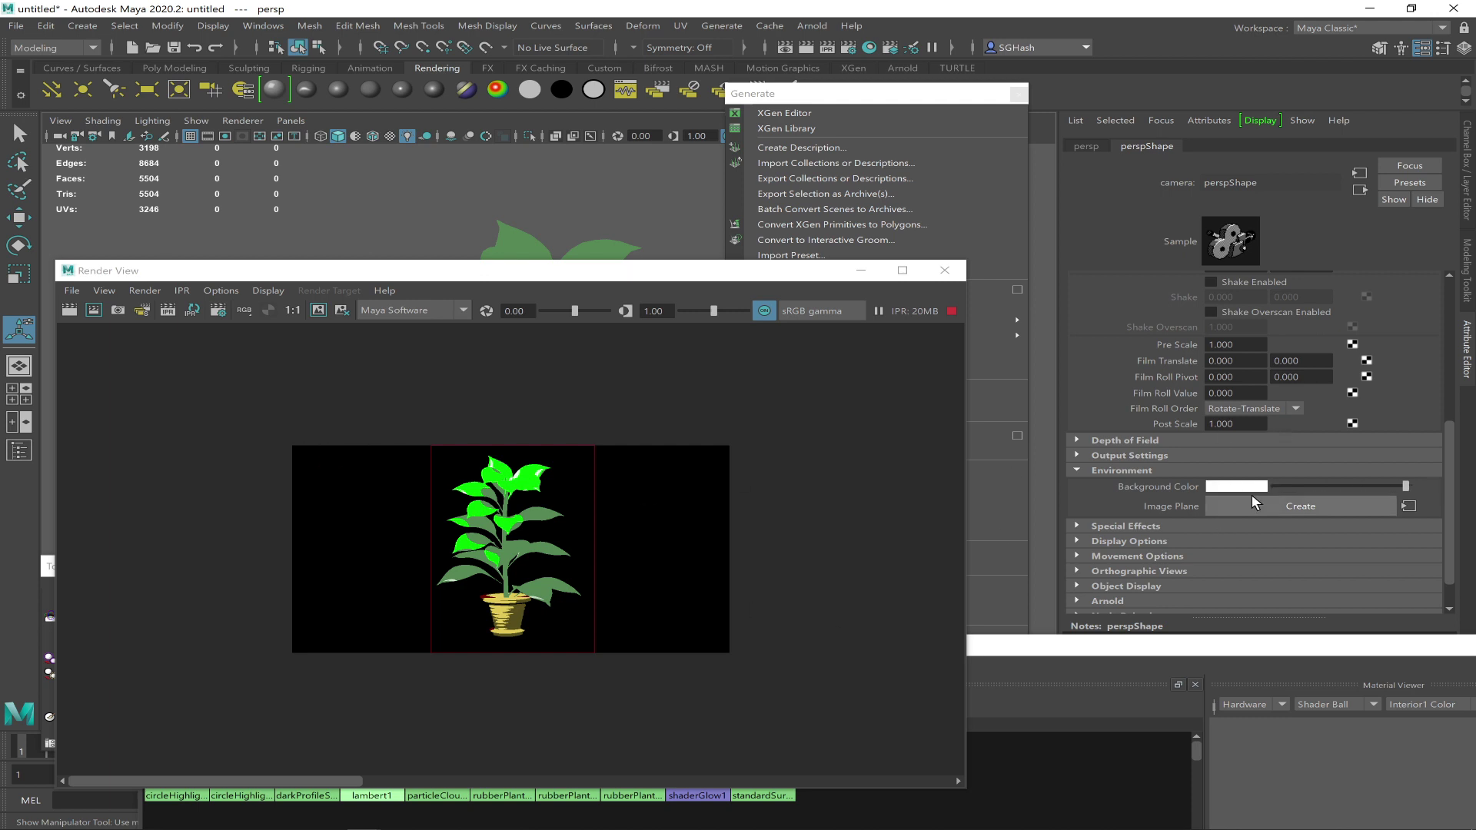
pyautogui.click(69, 311)
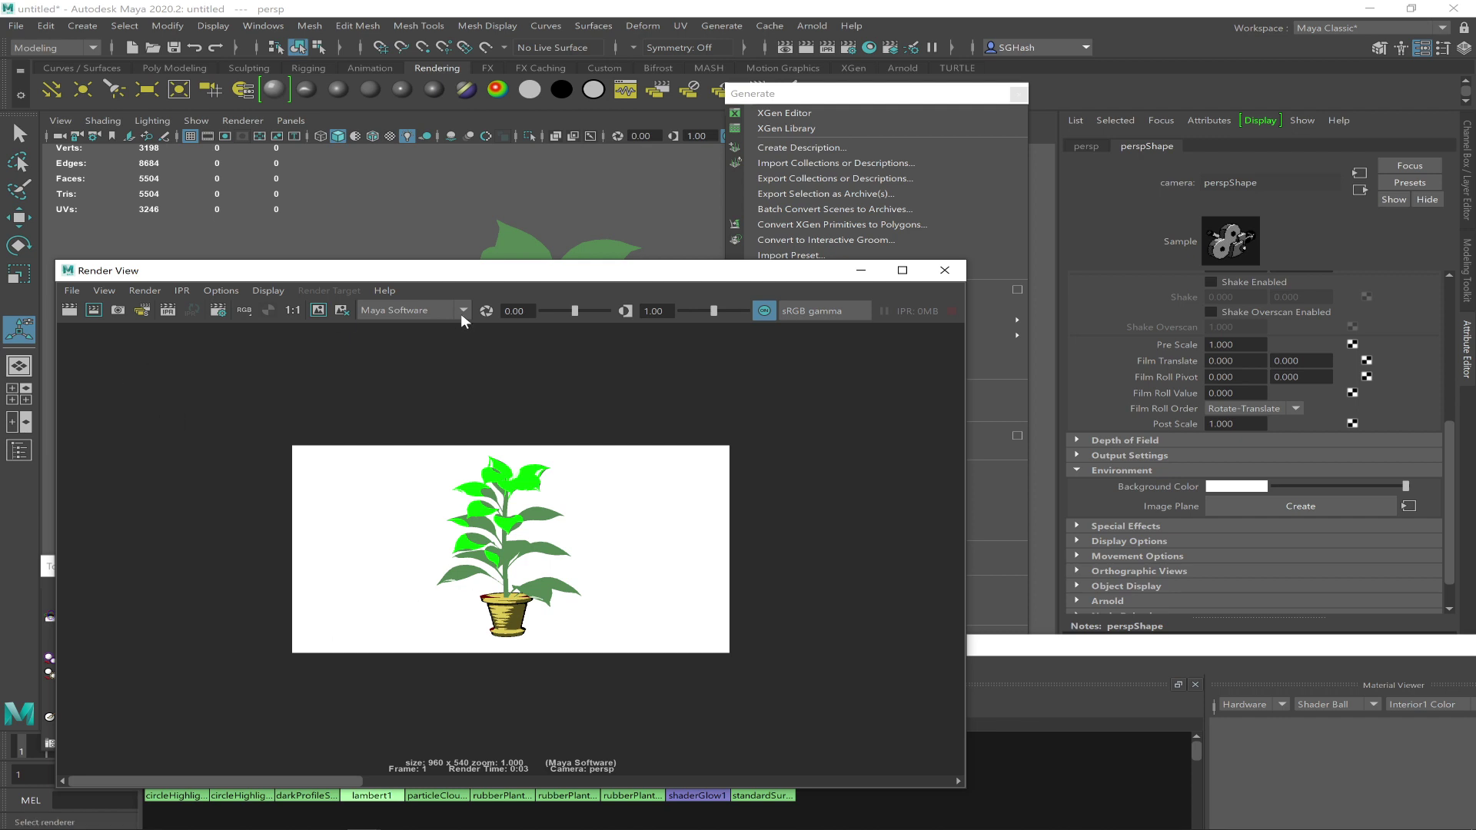
# Move the render window and the floating toon commands clear of the plant and select the leaf mesh
pyautogui.moveTo(450, 275); pyautogui.dragTo(693, 279)
pyautogui.moveTo(174, 568); pyautogui.dragTo(194, 433)
pyautogui.moveTo(610, 281); pyautogui.dragTo(977, 194)
pyautogui.click(418, 503)
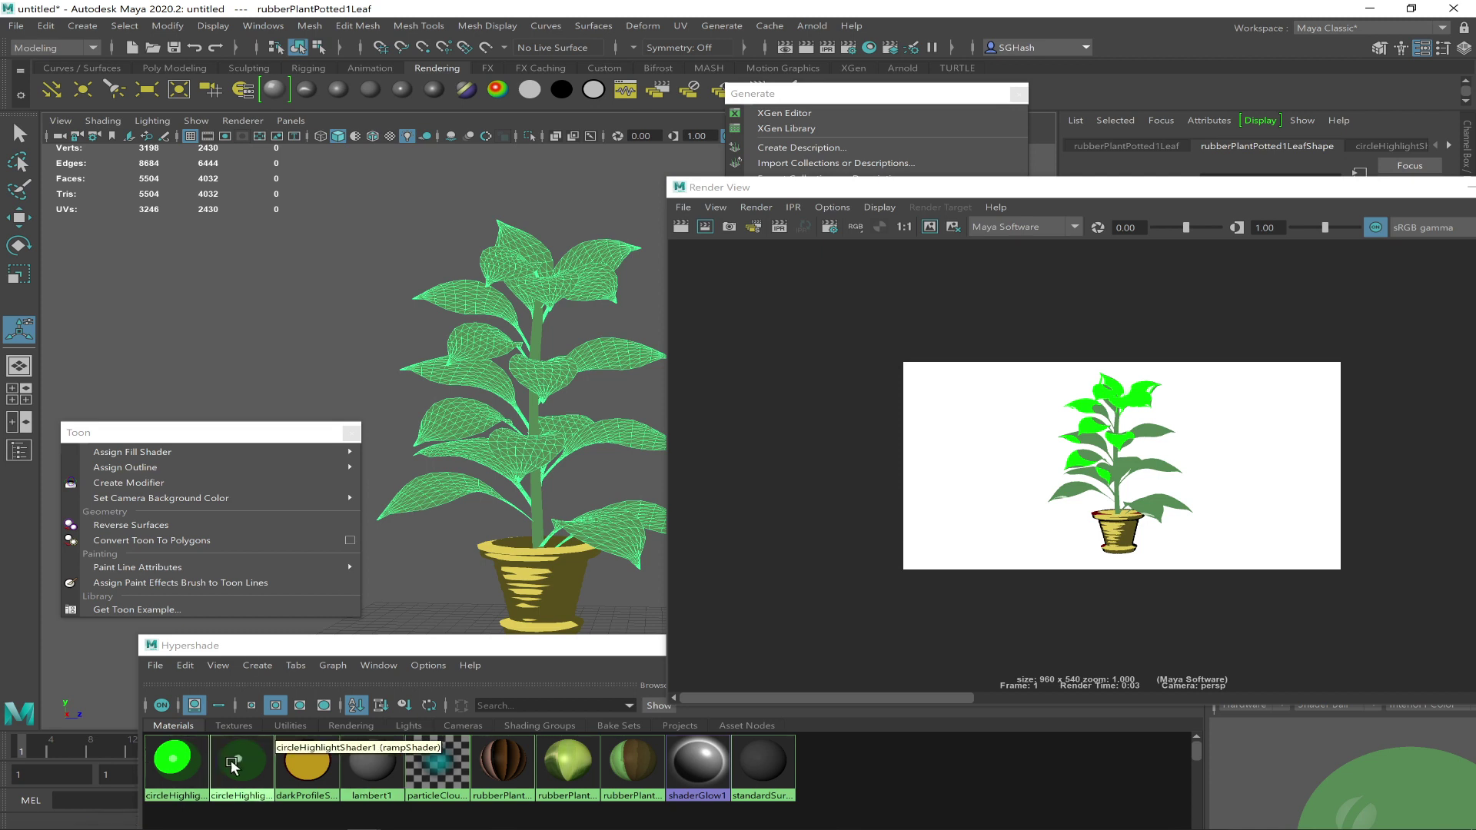
# Select the bright green circle highlight shader and look at the shader network export option and the toon fill shader types
pyautogui.click(192, 759)
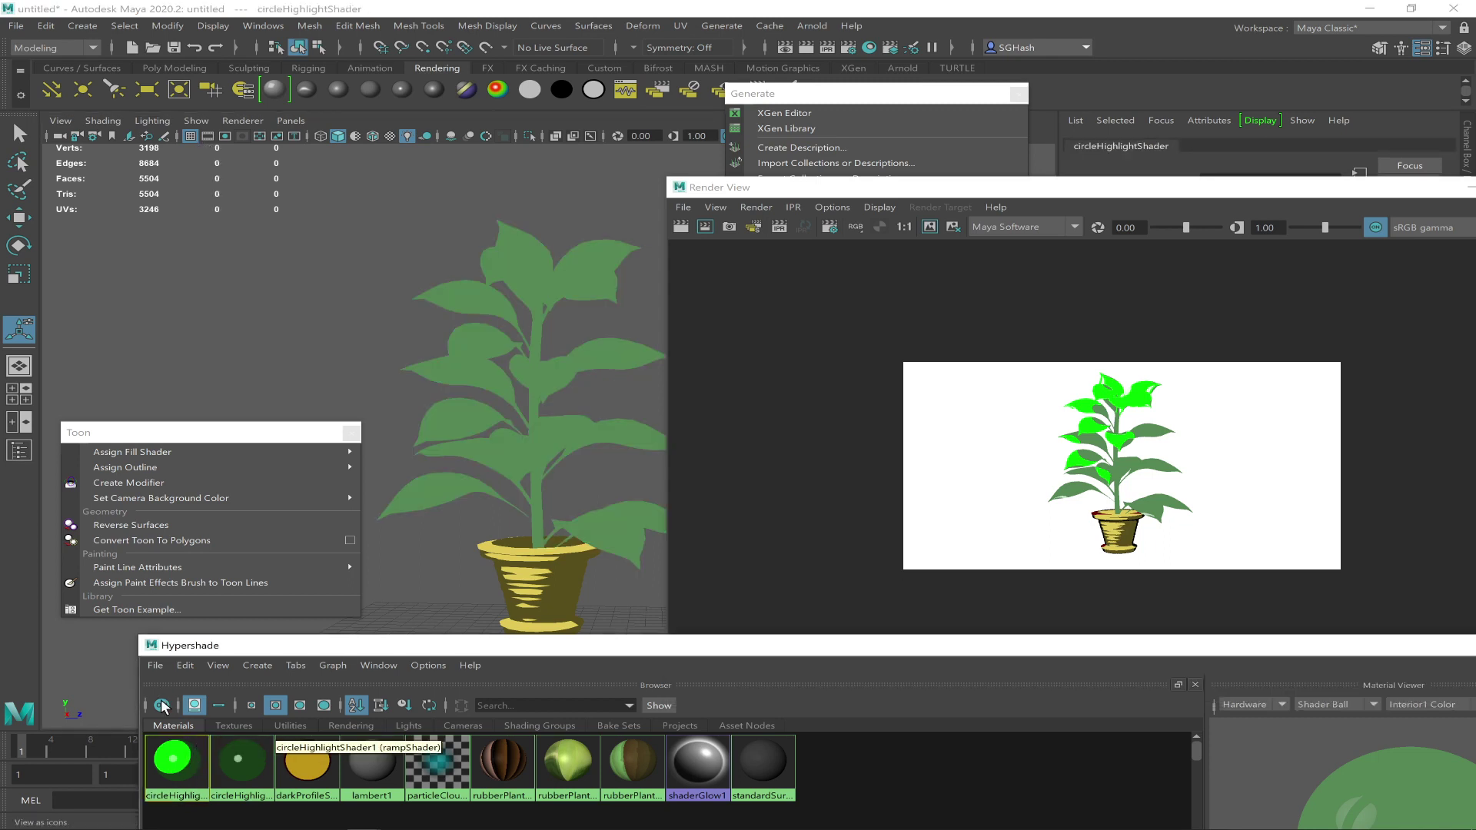
pyautogui.click(154, 666)
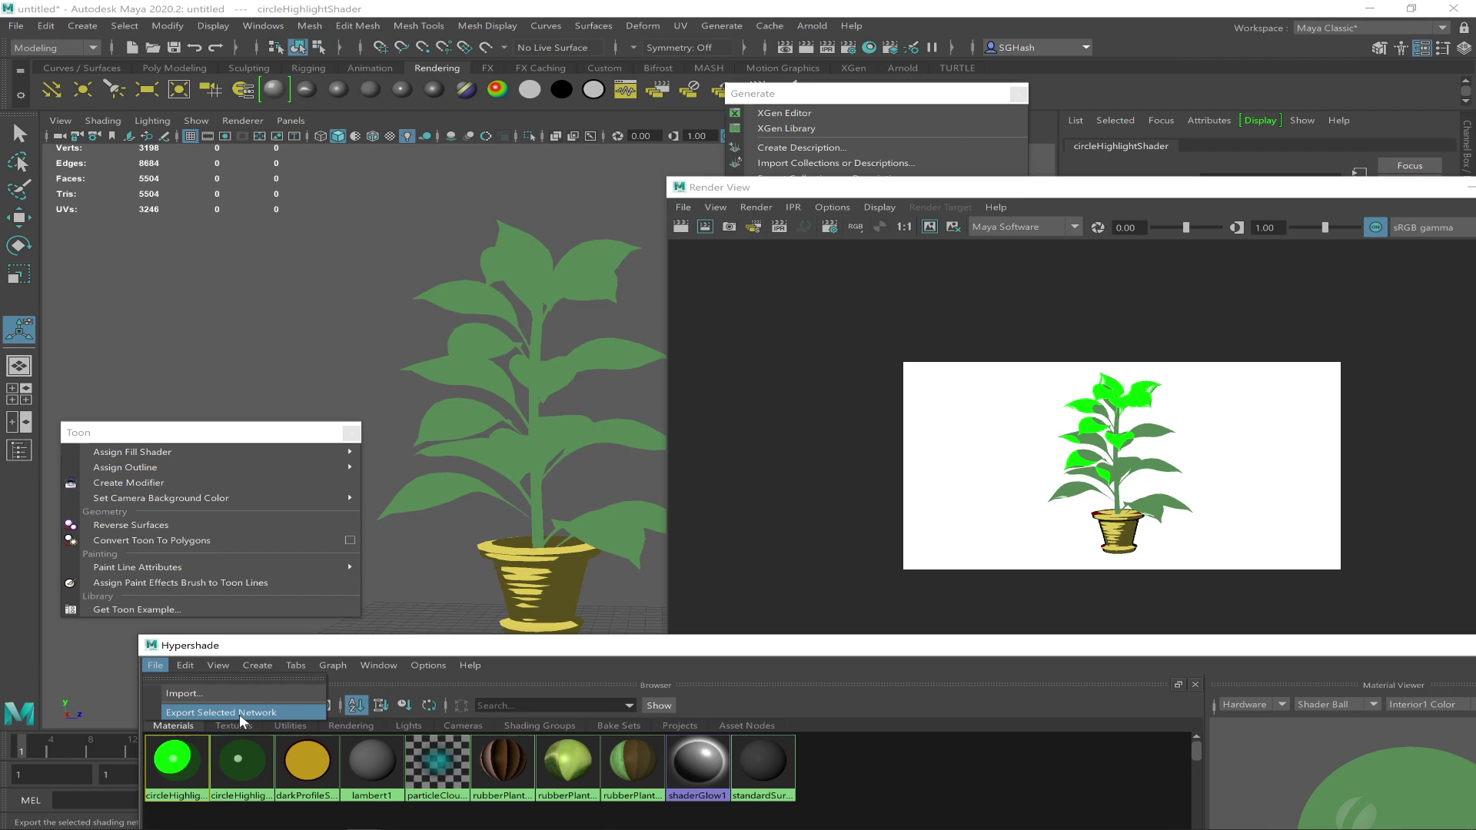
pyautogui.click(178, 432)
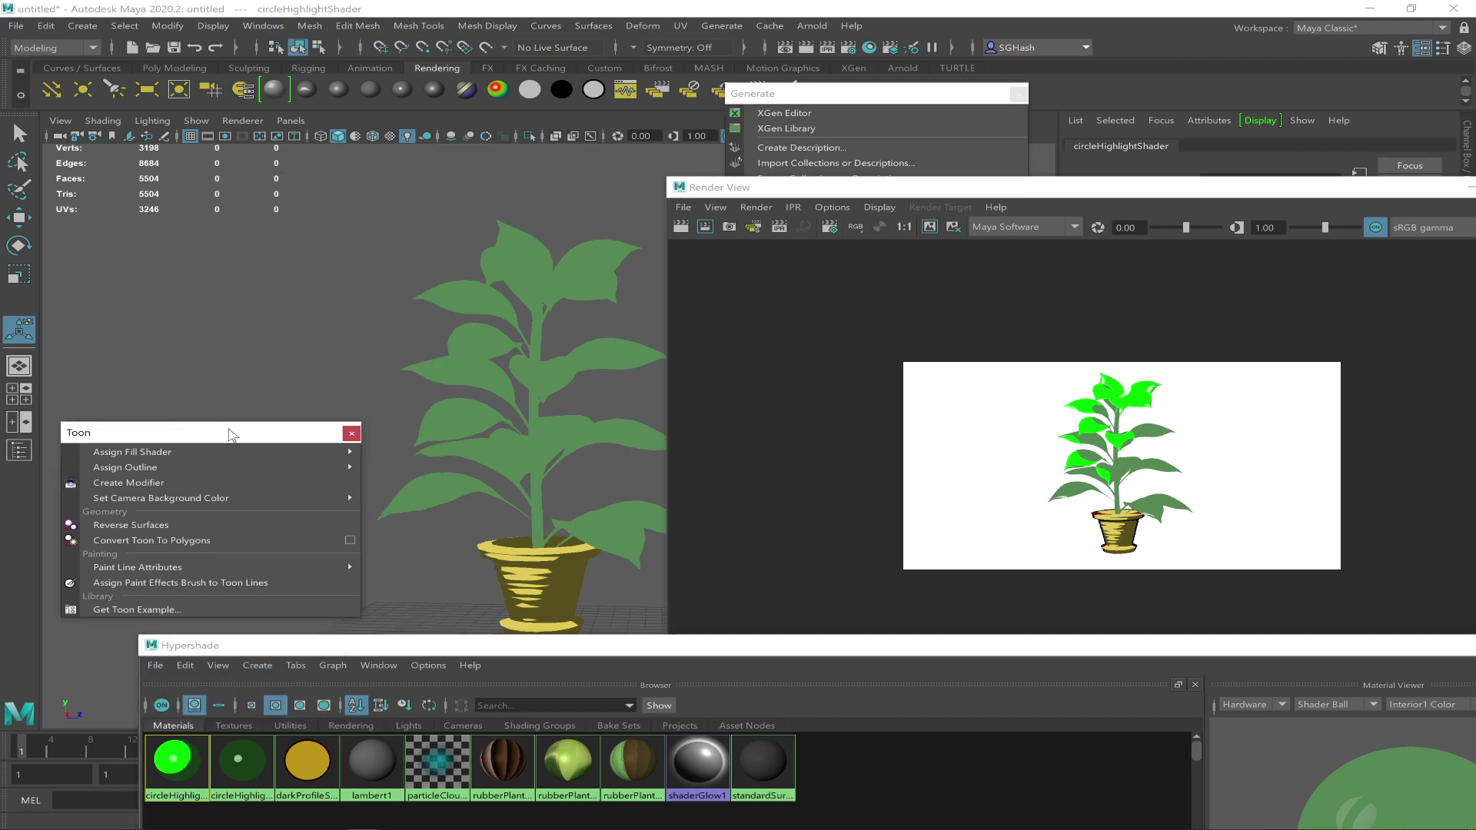
pyautogui.moveTo(292, 453)
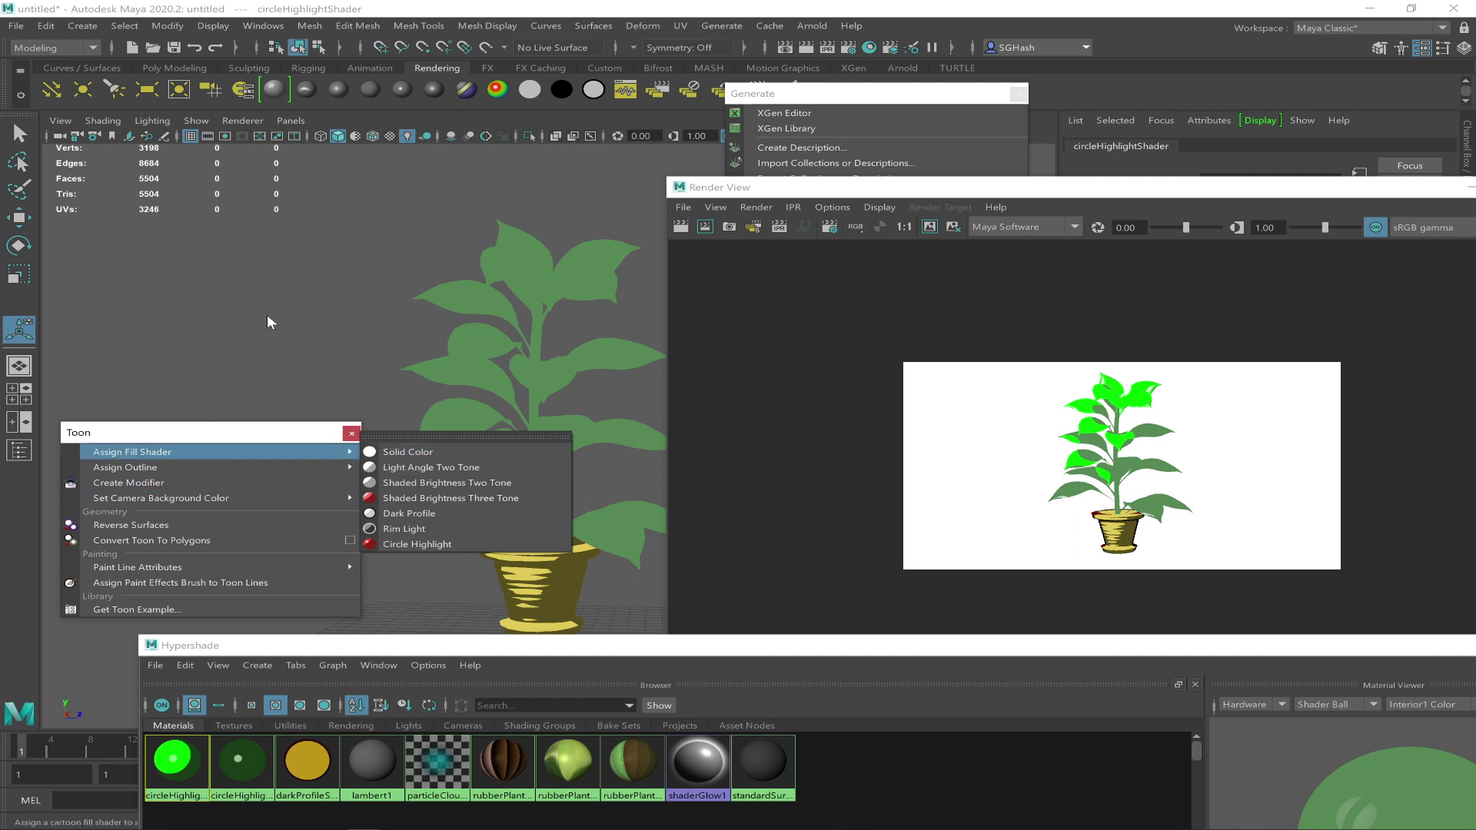
# Reselect the leaf mesh and add a new toon outline to it
pyautogui.click(586, 273)
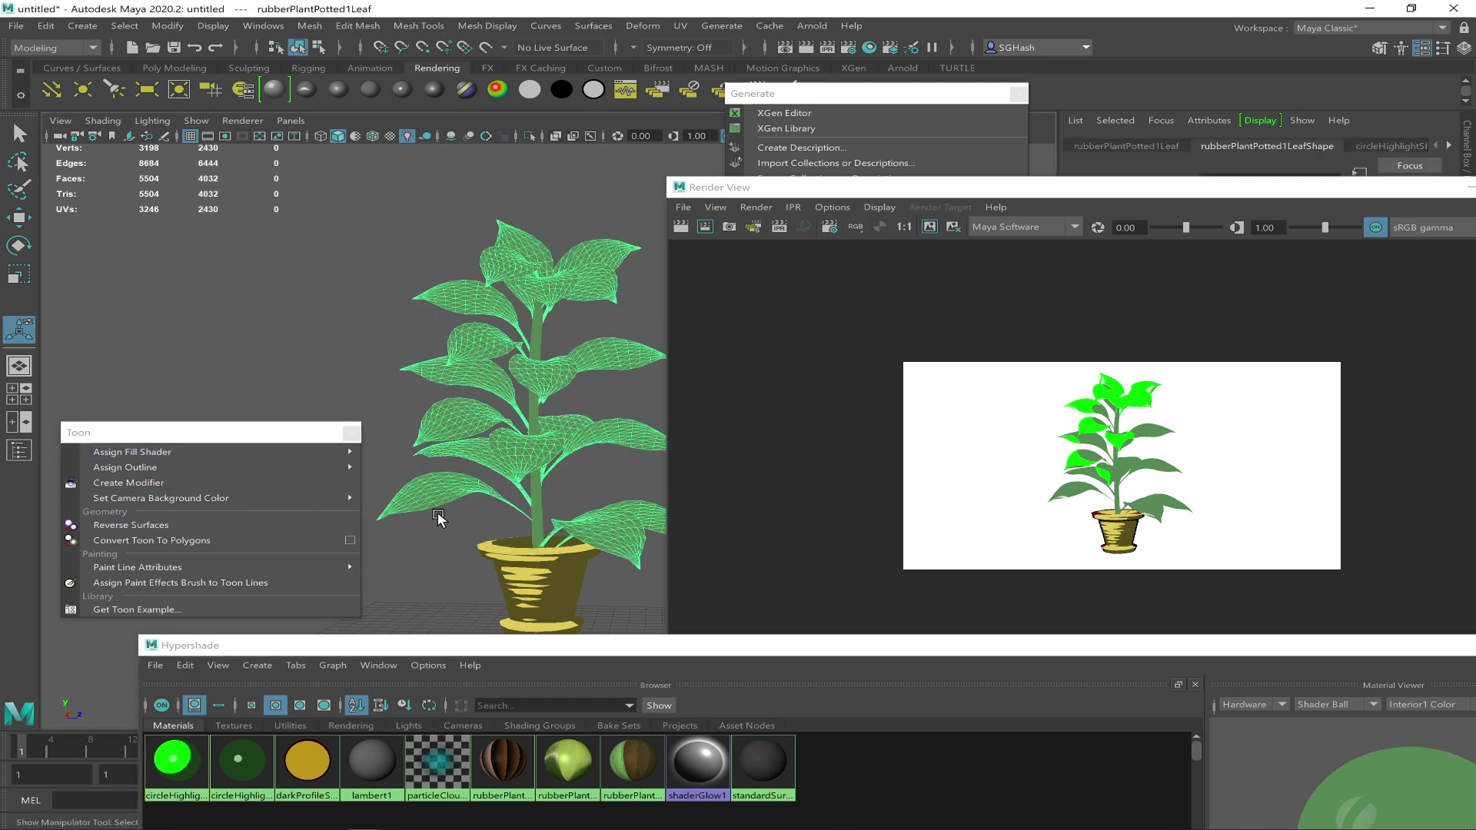
pyautogui.moveTo(291, 469)
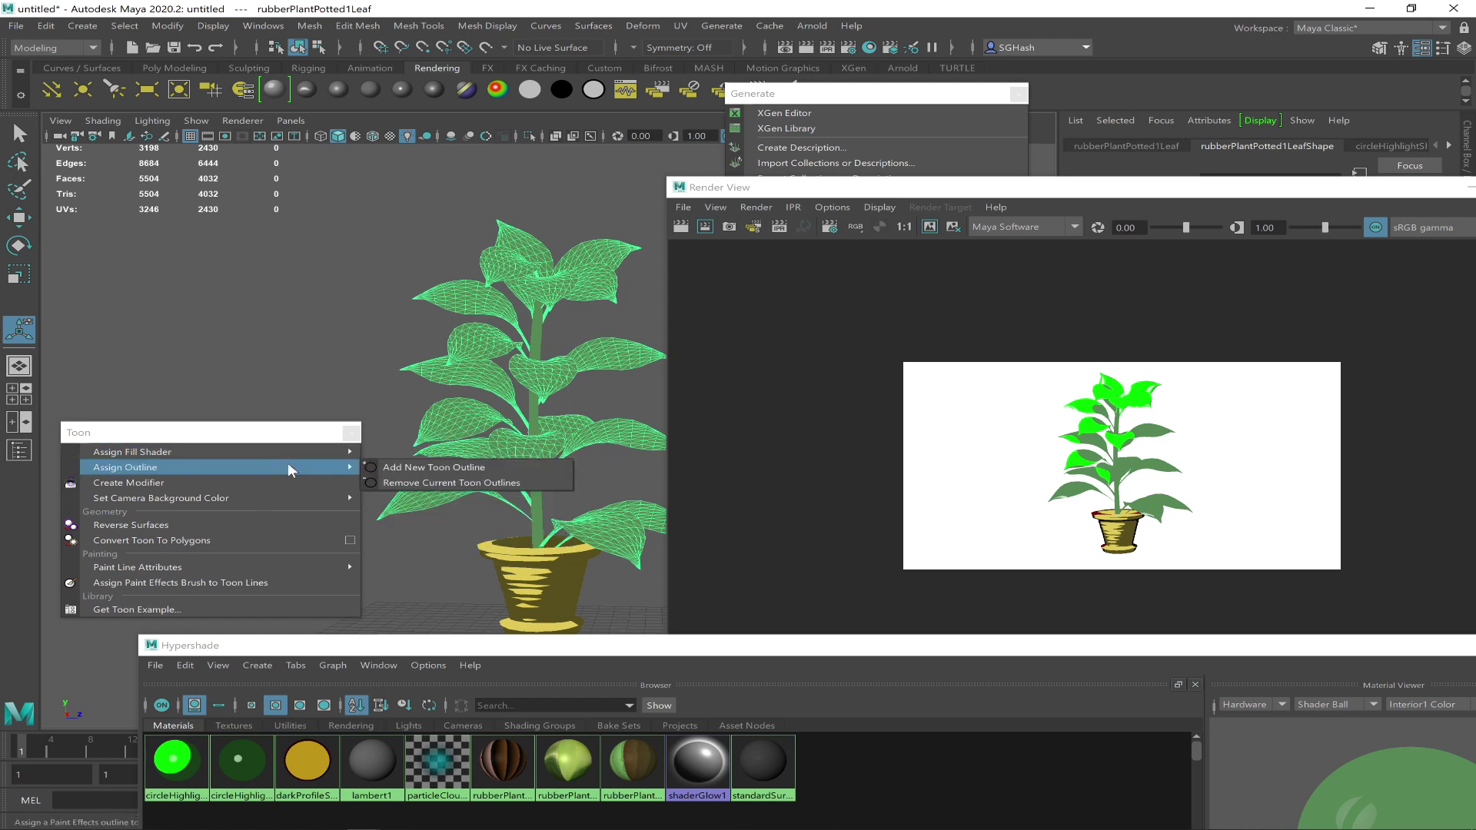
pyautogui.click(407, 468)
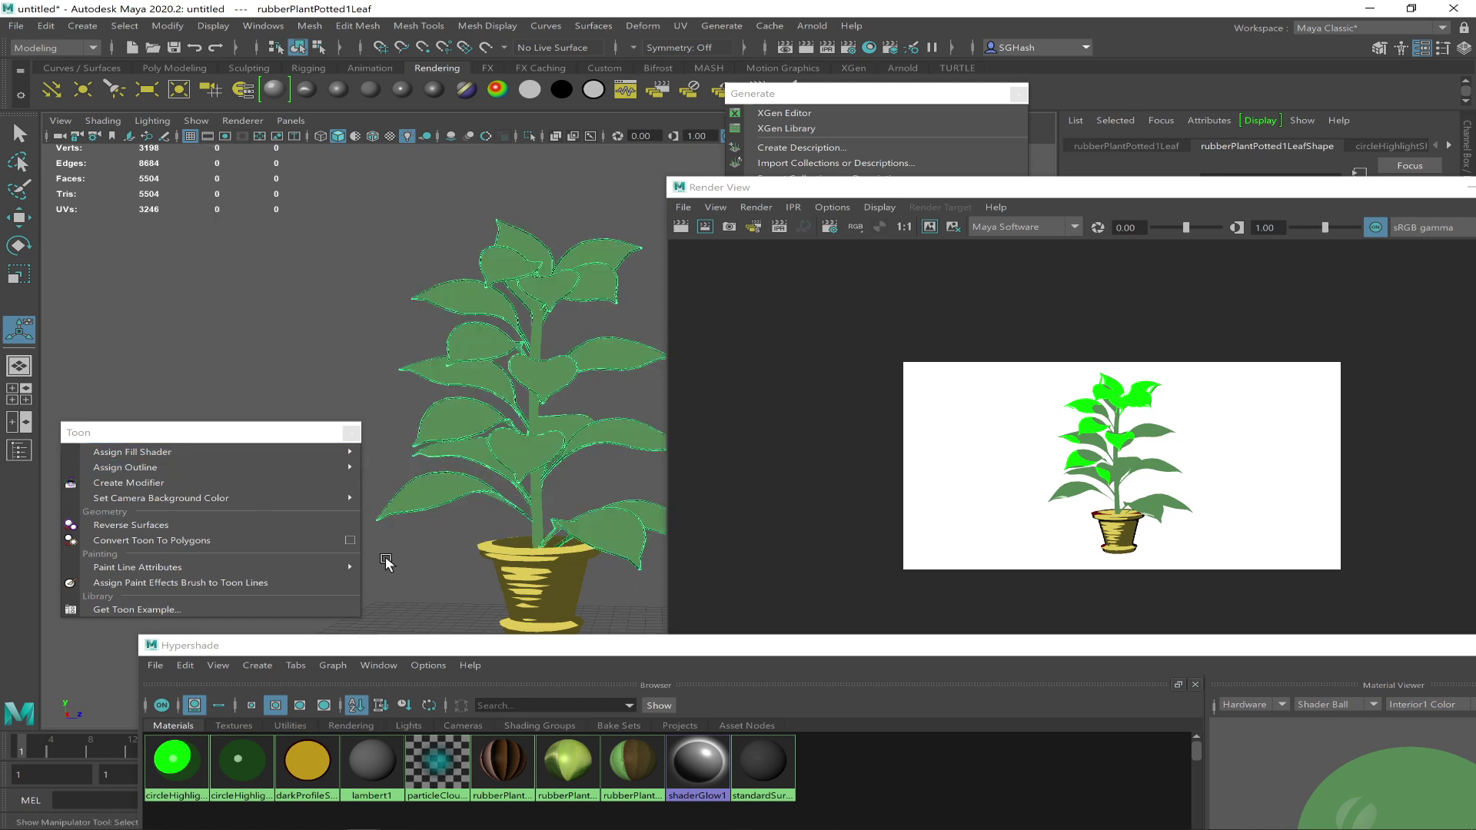
# Look over the new outline's toon line attributes and render a region around the plant to check the leaf outlines
pyautogui.moveTo(1061, 196); pyautogui.dragTo(434, 234)
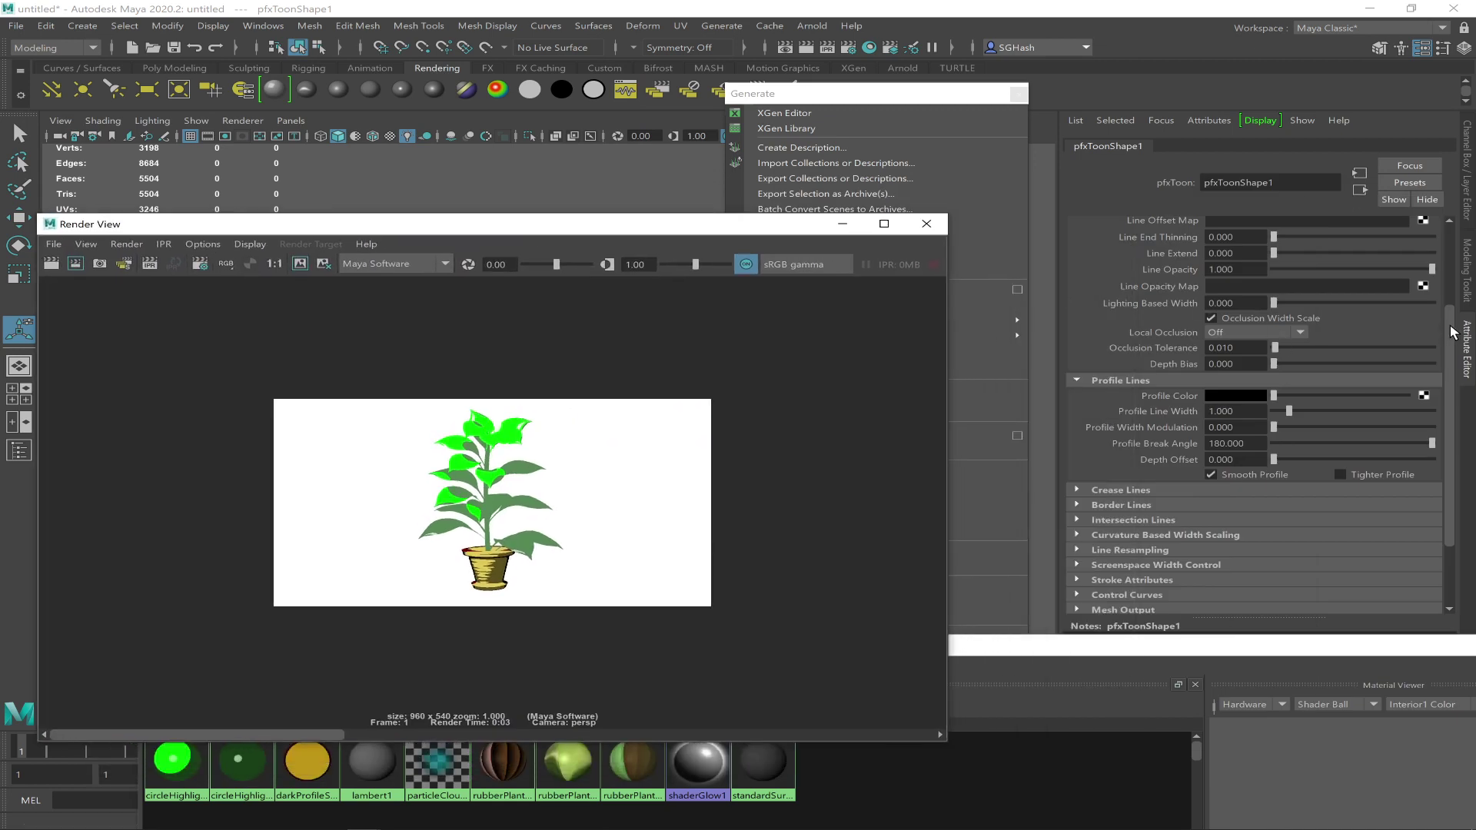
pyautogui.moveTo(1450, 325); pyautogui.dragTo(1431, 230)
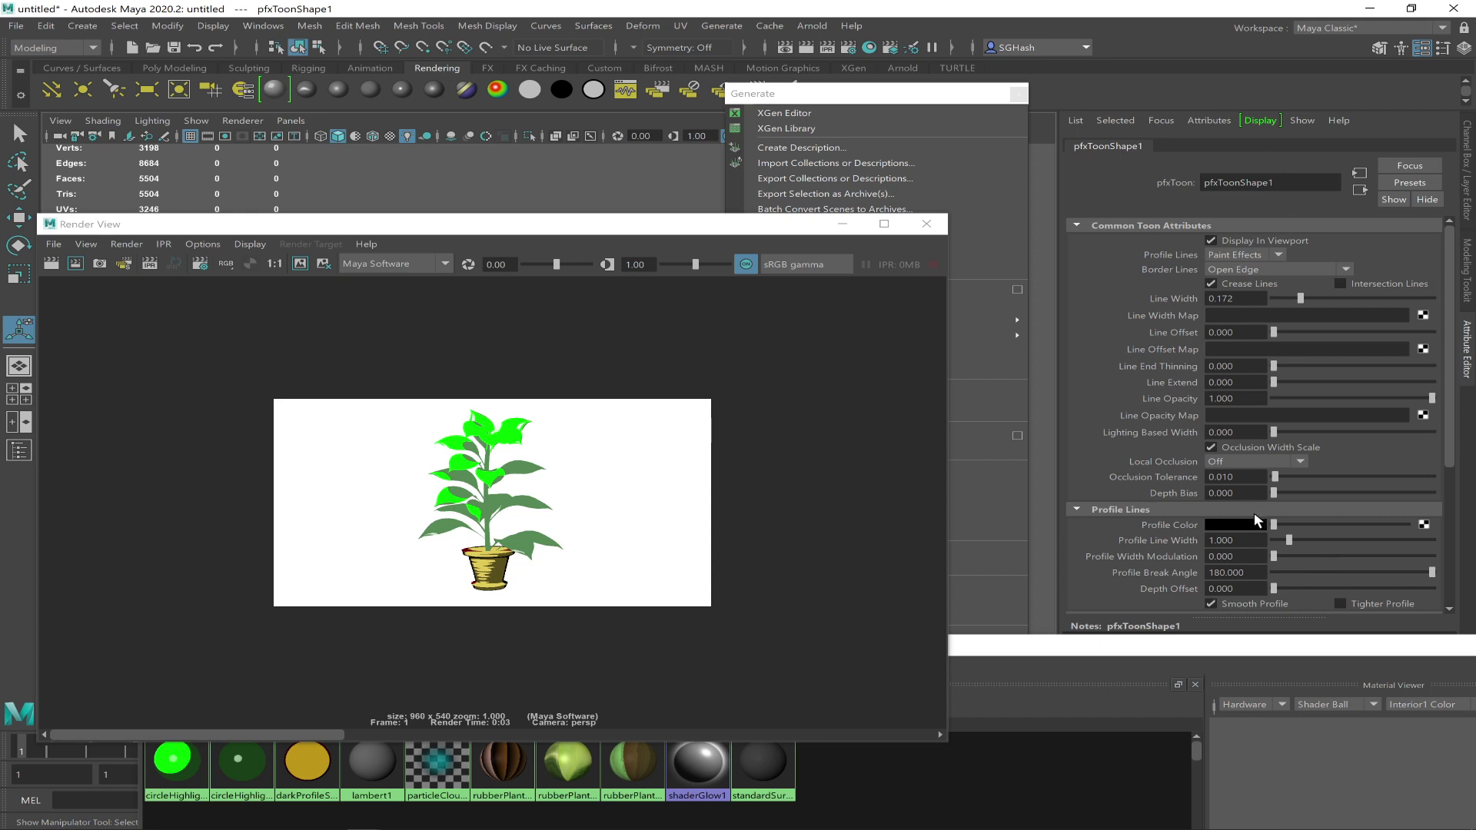
pyautogui.moveTo(397, 396); pyautogui.dragTo(578, 615)
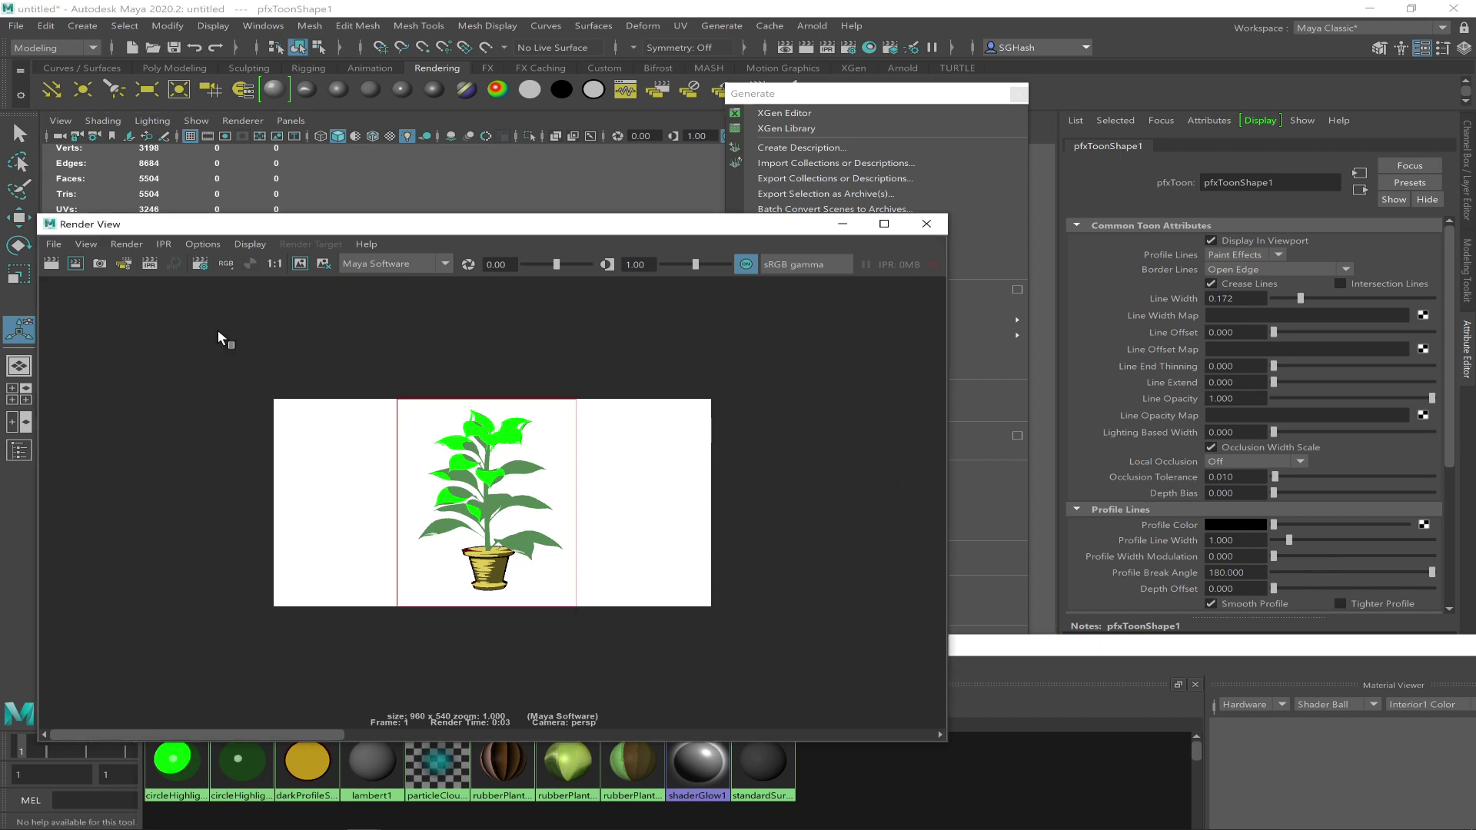
pyautogui.click(76, 265)
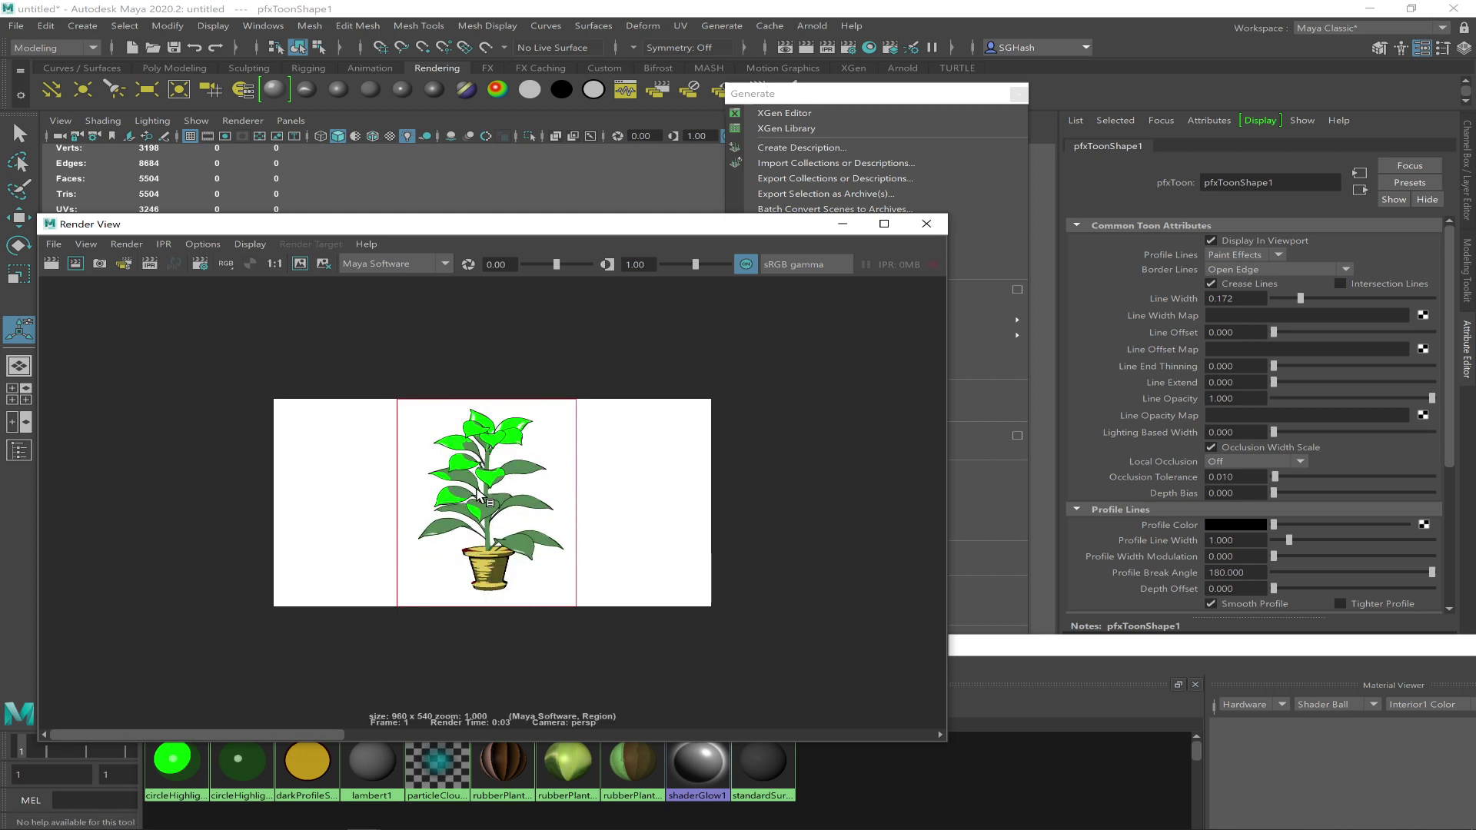
# Move the render window clear of the plant, select the stem mesh and assign the existing pfxToonShape1 outline to it
pyautogui.scroll(5, 565, 492)
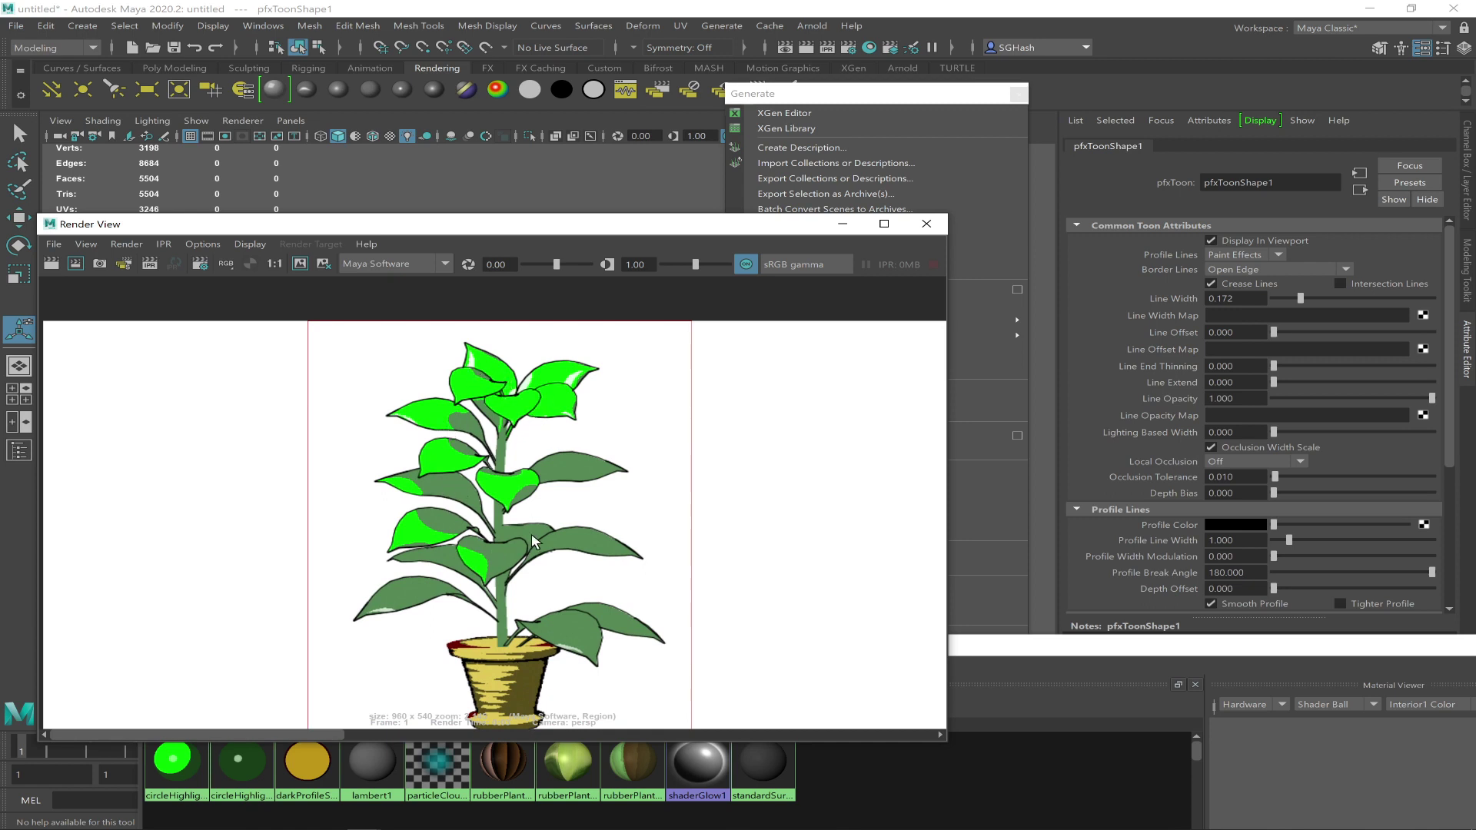
pyautogui.scroll(-2, 536, 548)
pyautogui.moveTo(565, 227); pyautogui.dragTo(1043, 255)
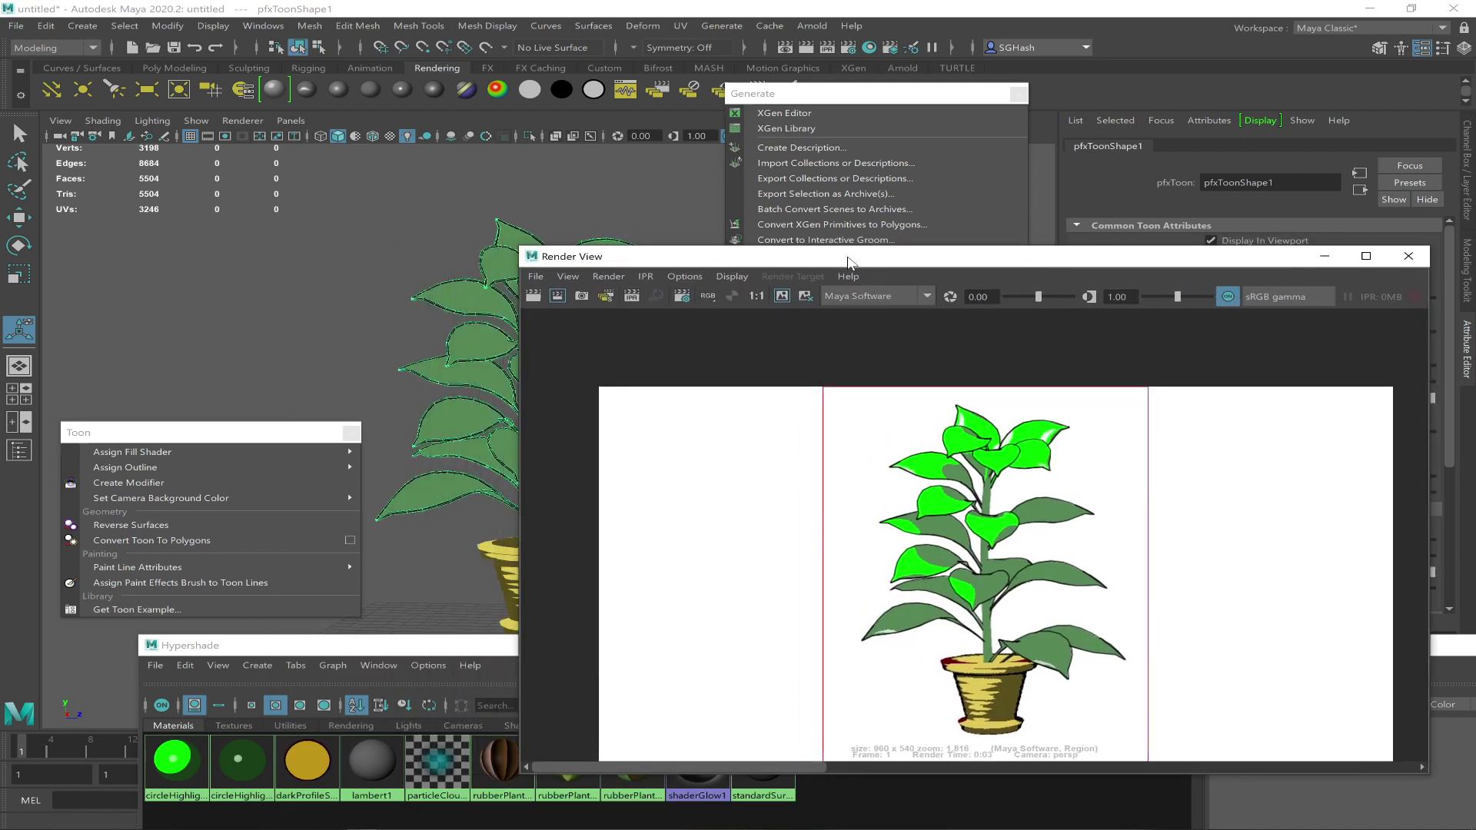
pyautogui.moveTo(849, 258); pyautogui.dragTo(999, 257)
pyautogui.click(537, 527)
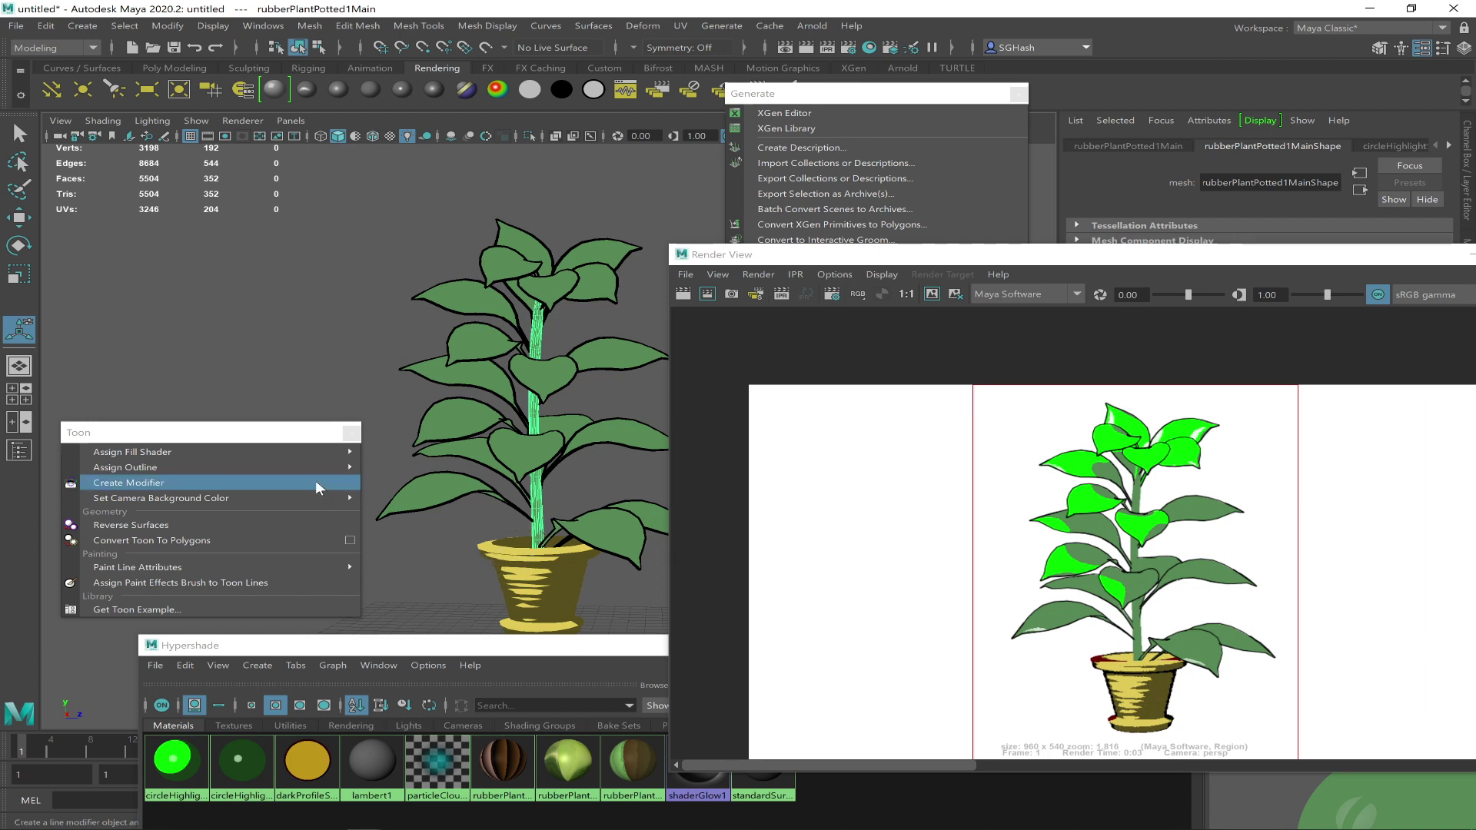
pyautogui.moveTo(308, 466)
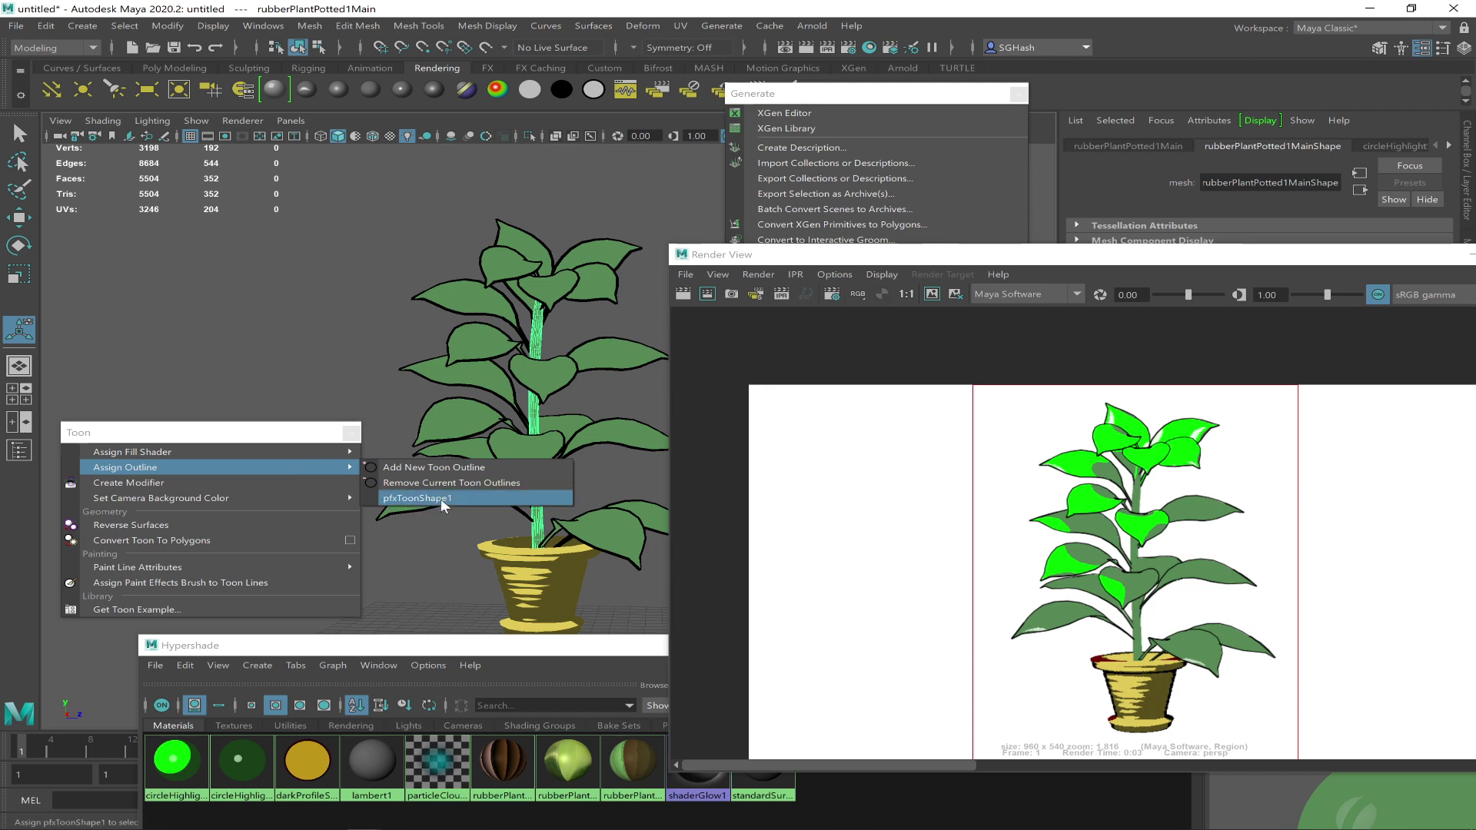
pyautogui.click(464, 500)
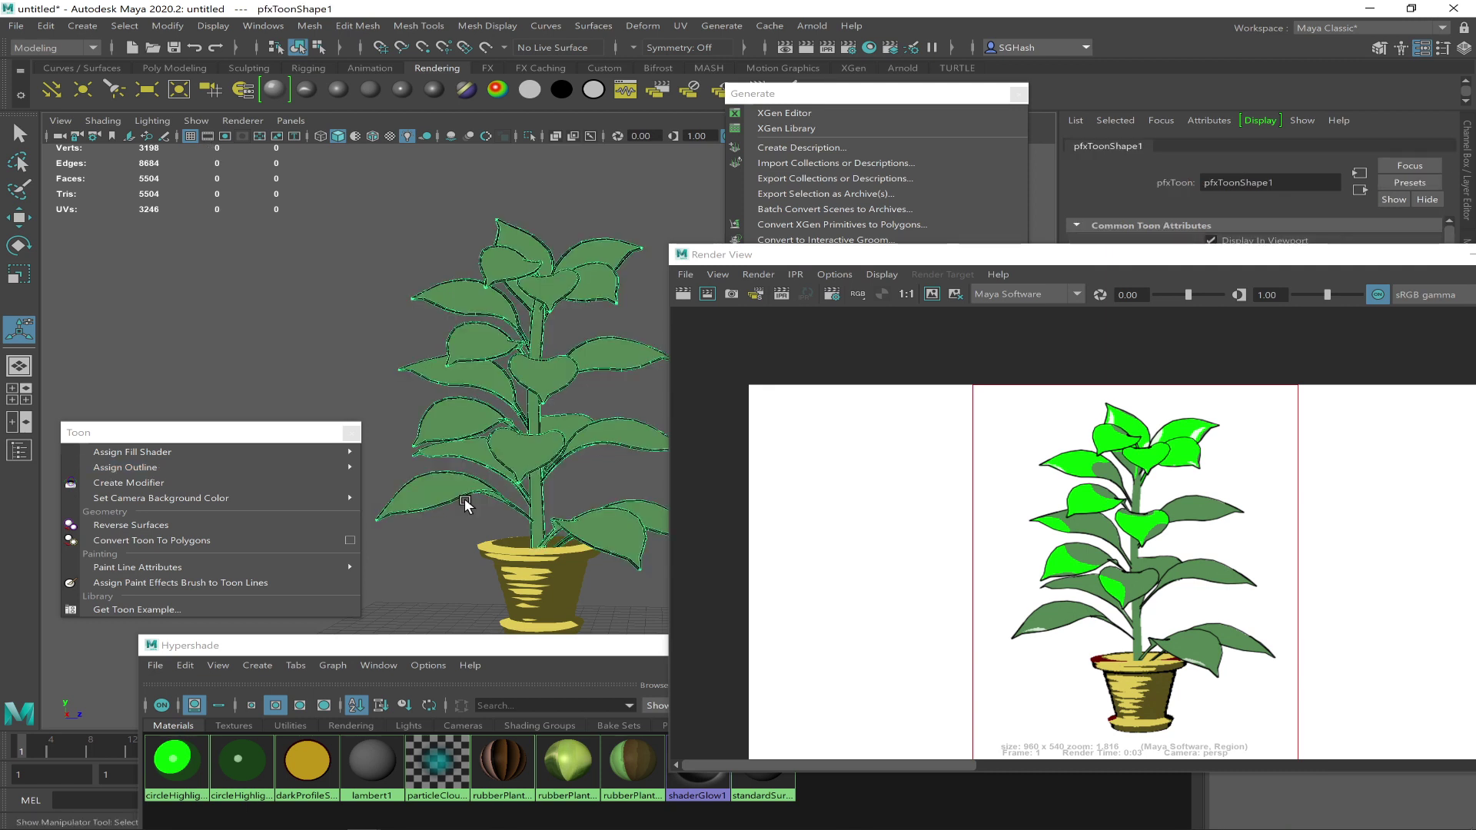
# Assign the existing pfxToonShape1 outline to the pot mesh and re-render the region around the plant
pyautogui.click(427, 603)
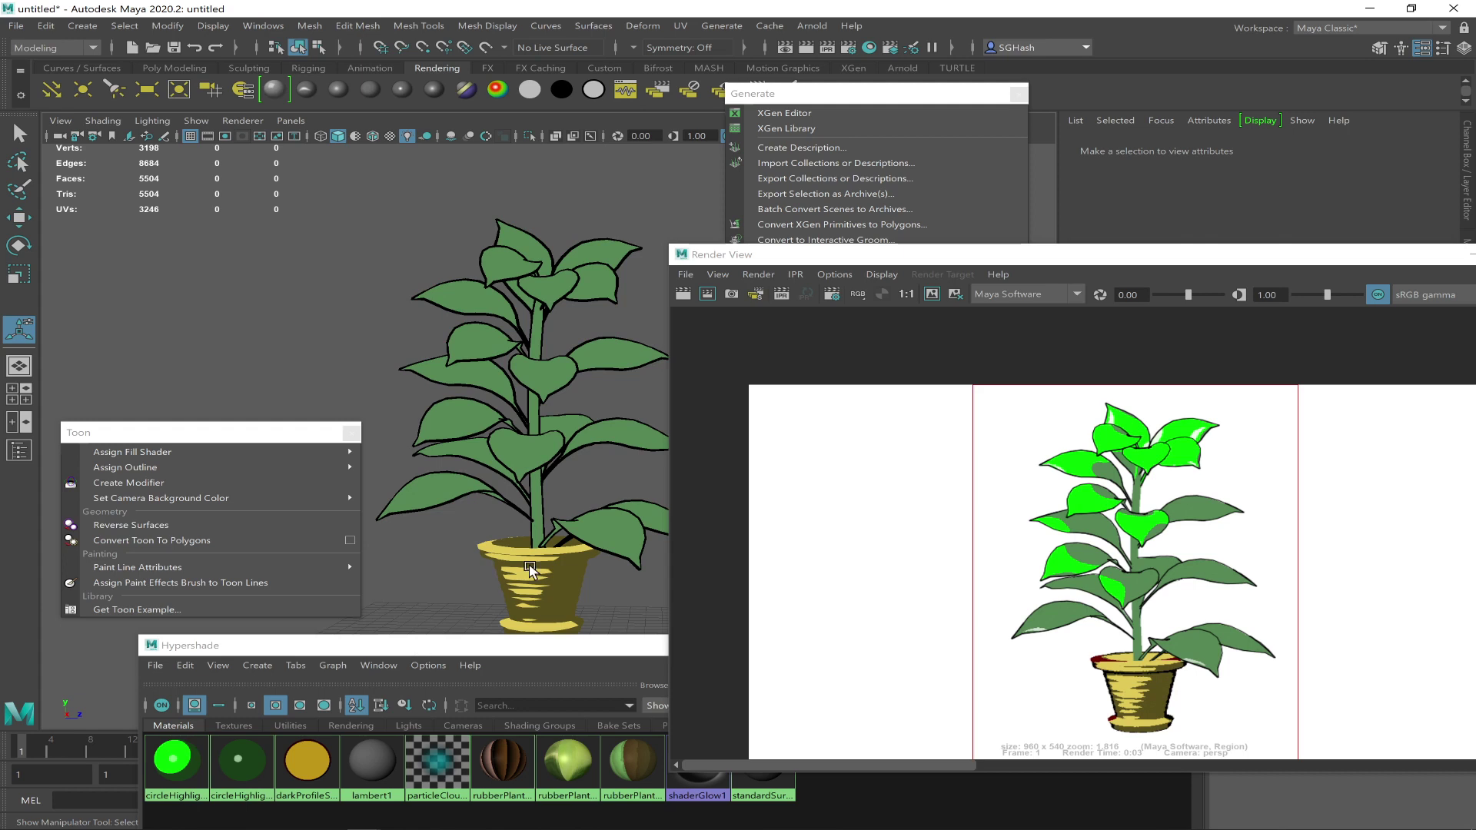
pyautogui.click(513, 593)
pyautogui.moveTo(278, 469)
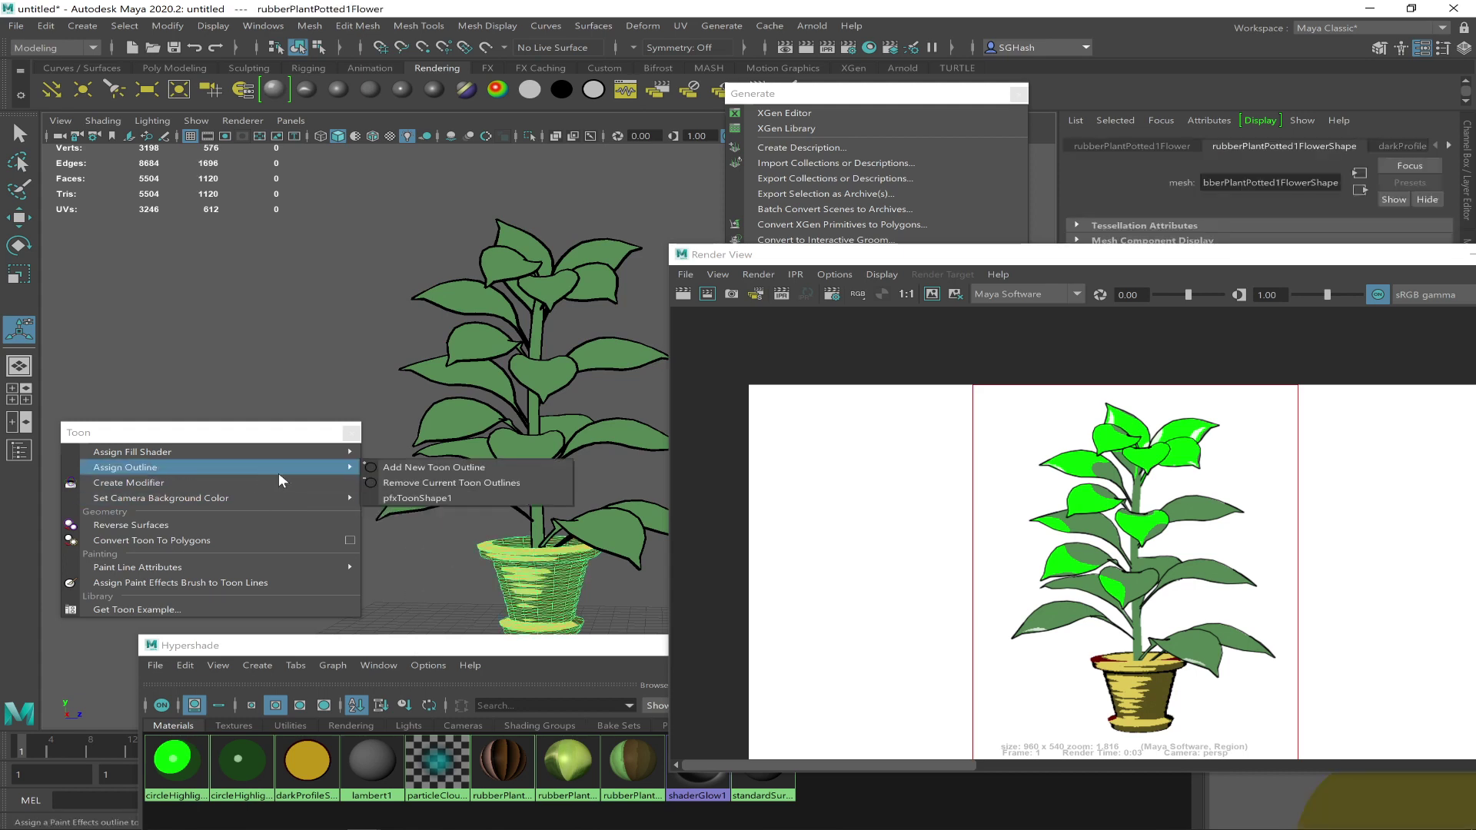
pyautogui.click(401, 496)
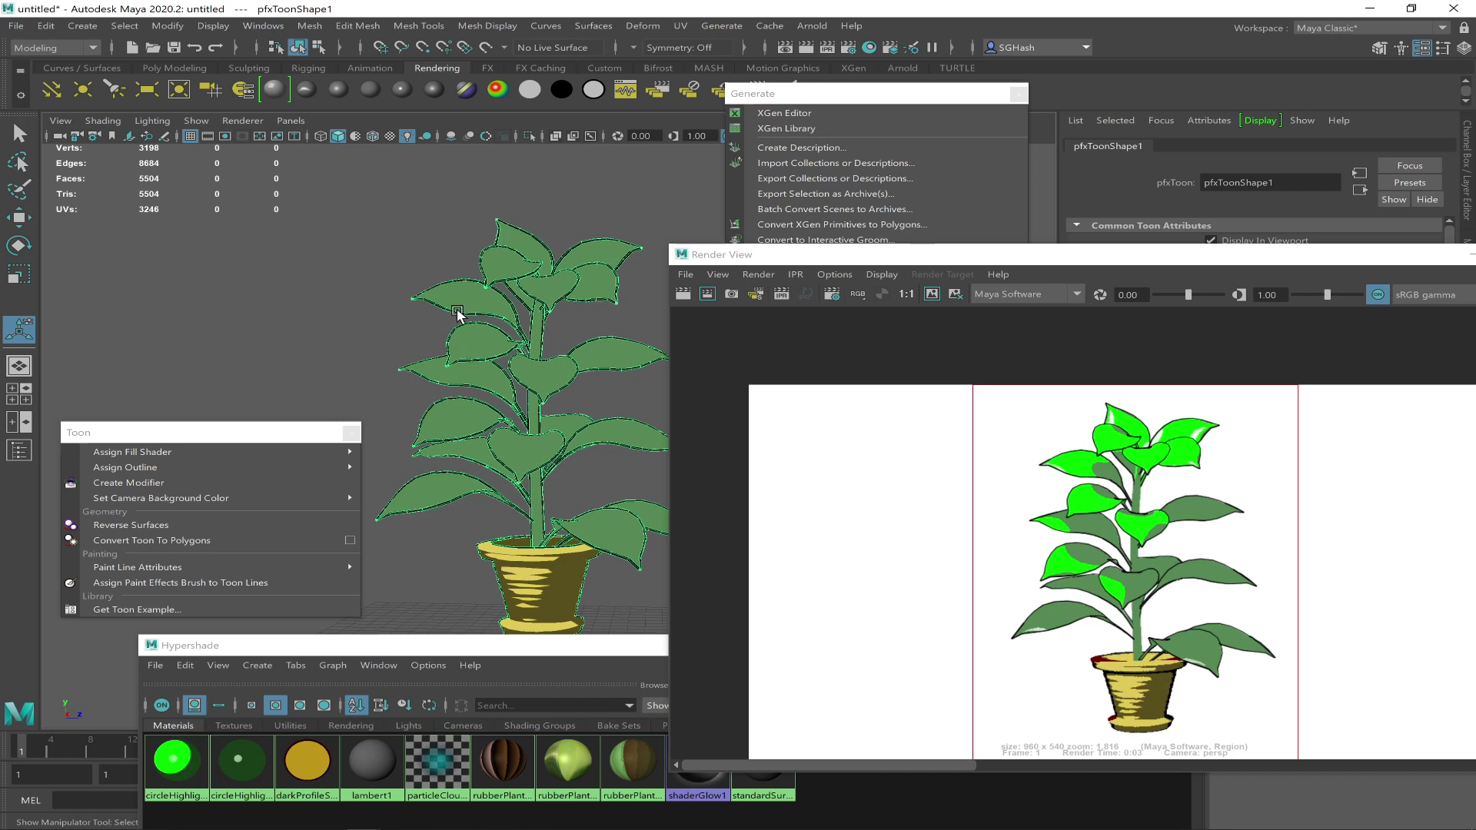
pyautogui.click(706, 294)
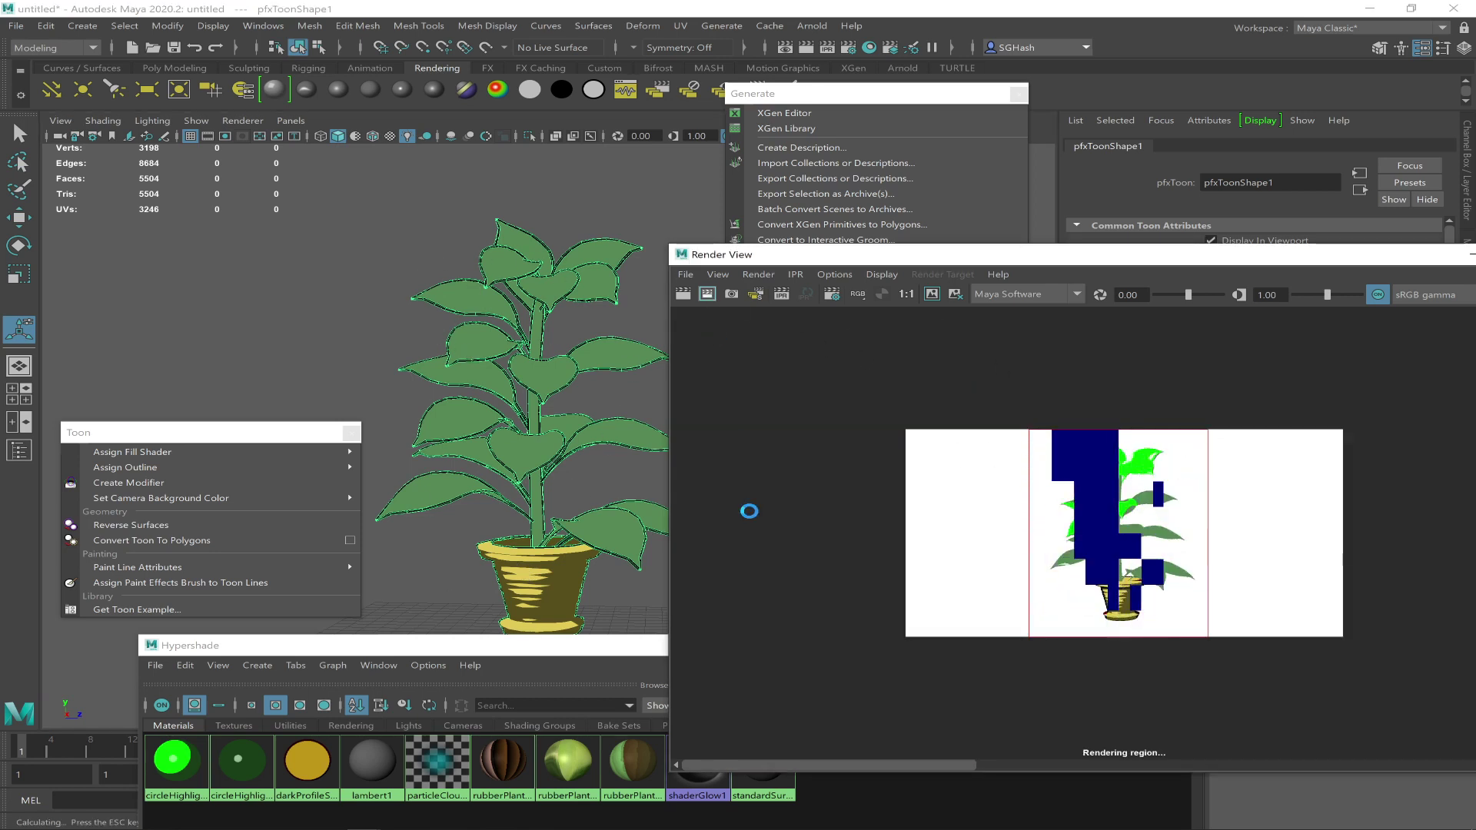
pyautogui.keyDown('alt'); pyautogui.moveTo(901, 452); pyautogui.dragTo(1144, 554, button='right'); pyautogui.keyUp('alt')
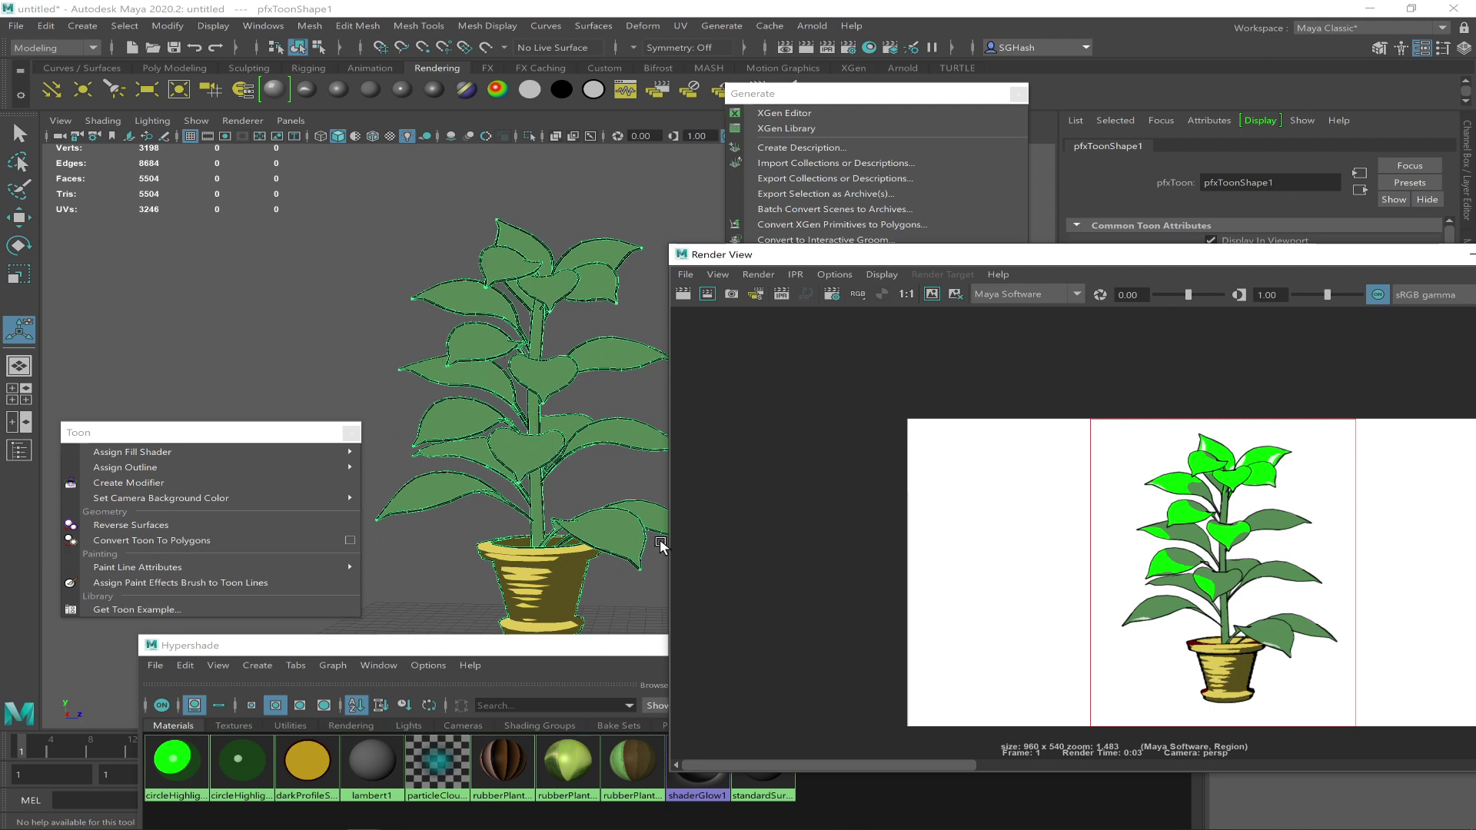
# Try to convert the selected toon outline from Paint Effects to polygons
pyautogui.click(178, 24)
pyautogui.moveTo(347, 402)
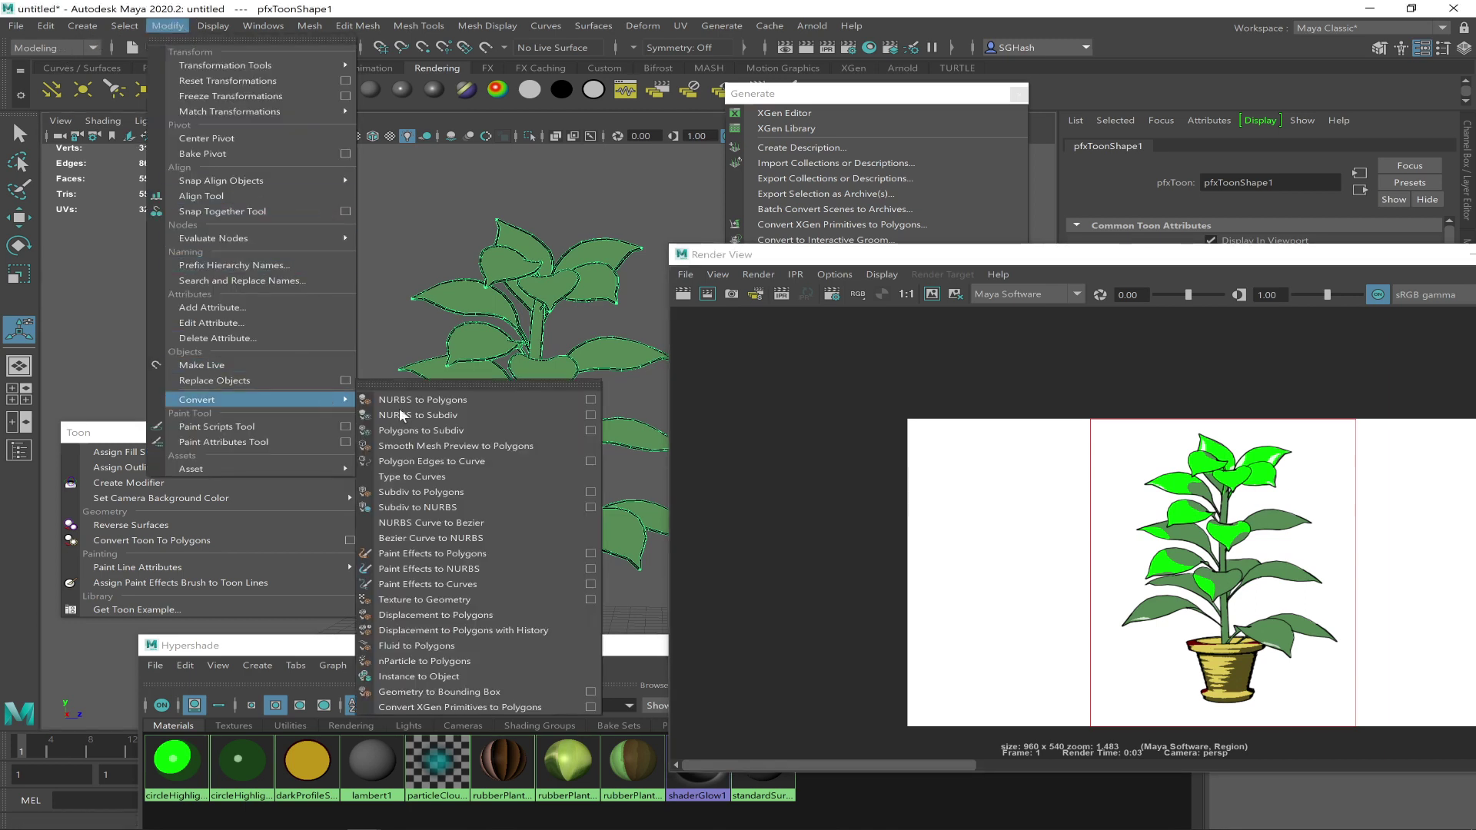
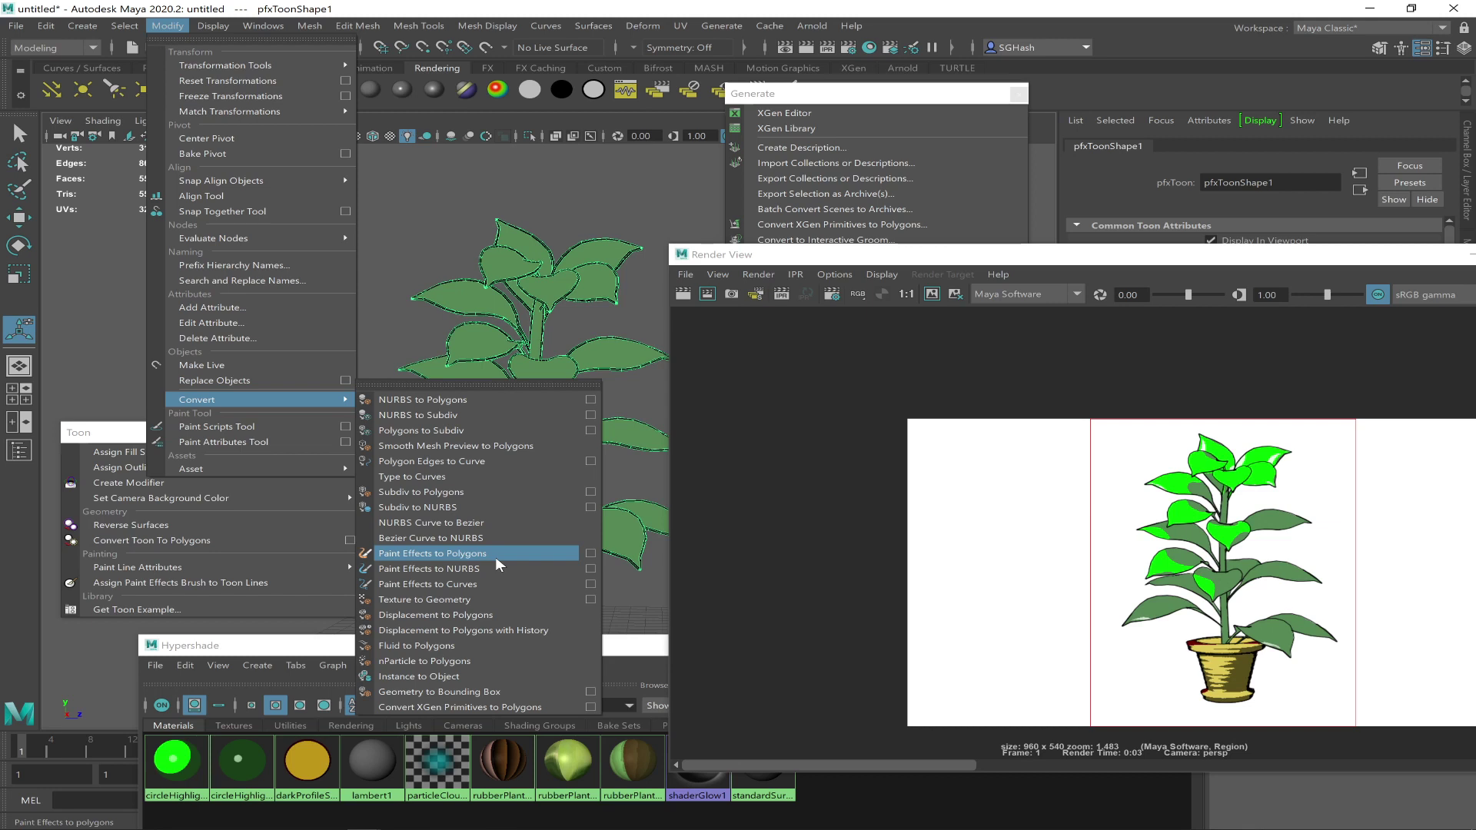
pyautogui.click(495, 556)
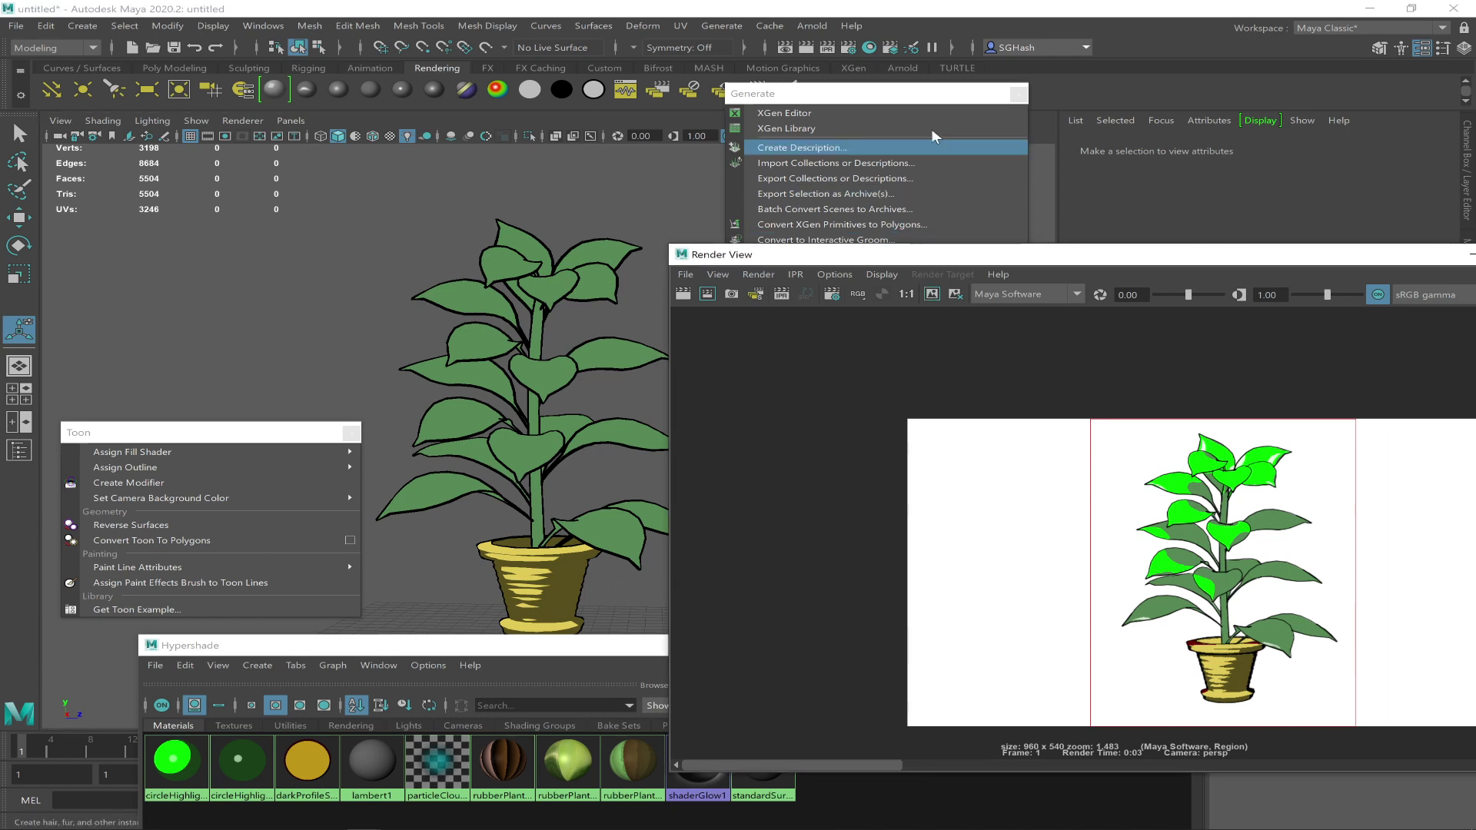
# Open the Paint Effects brush library and show the Toon brushes
pyautogui.click(950, 95)
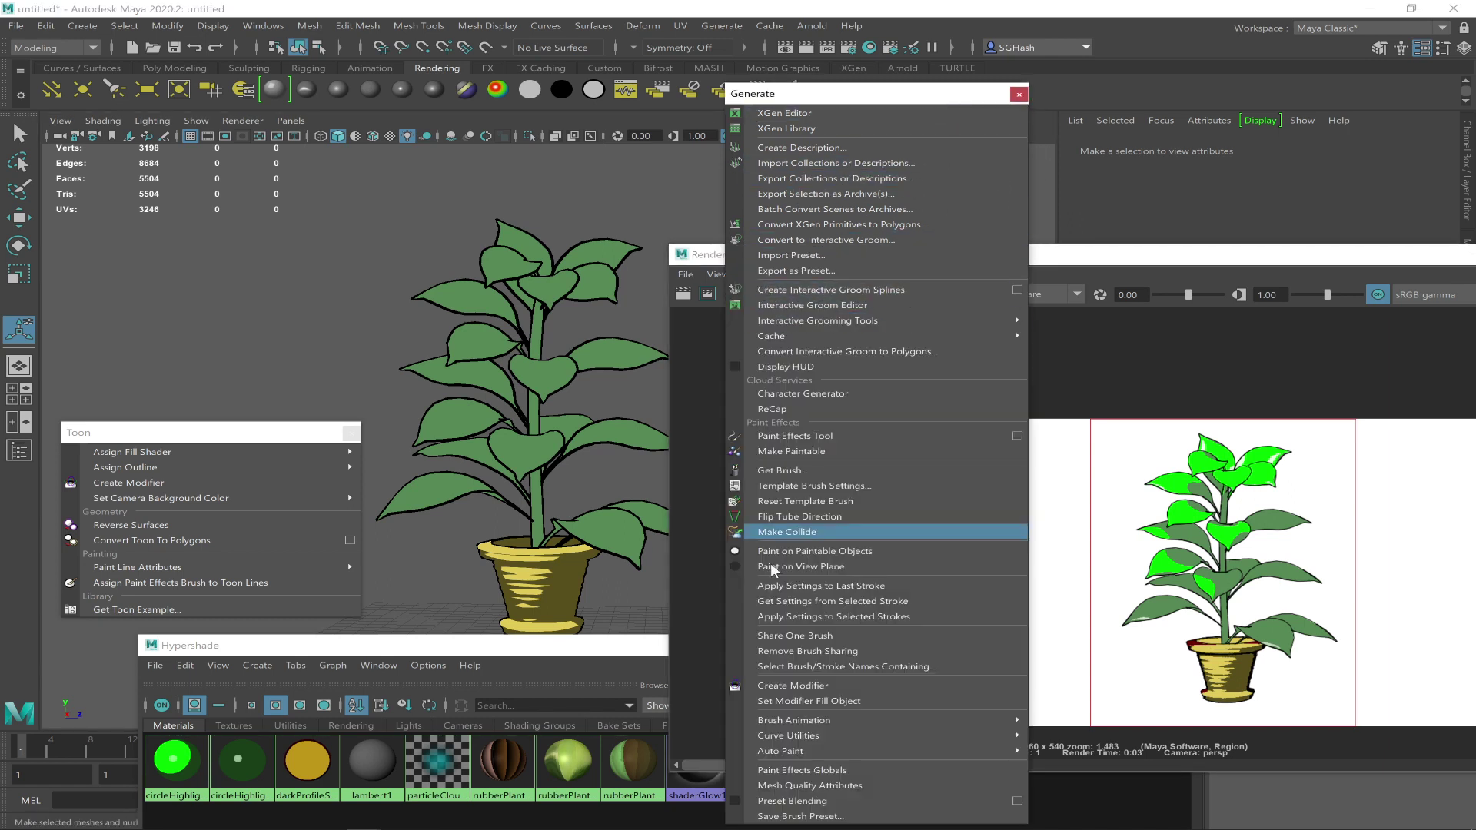
pyautogui.click(809, 472)
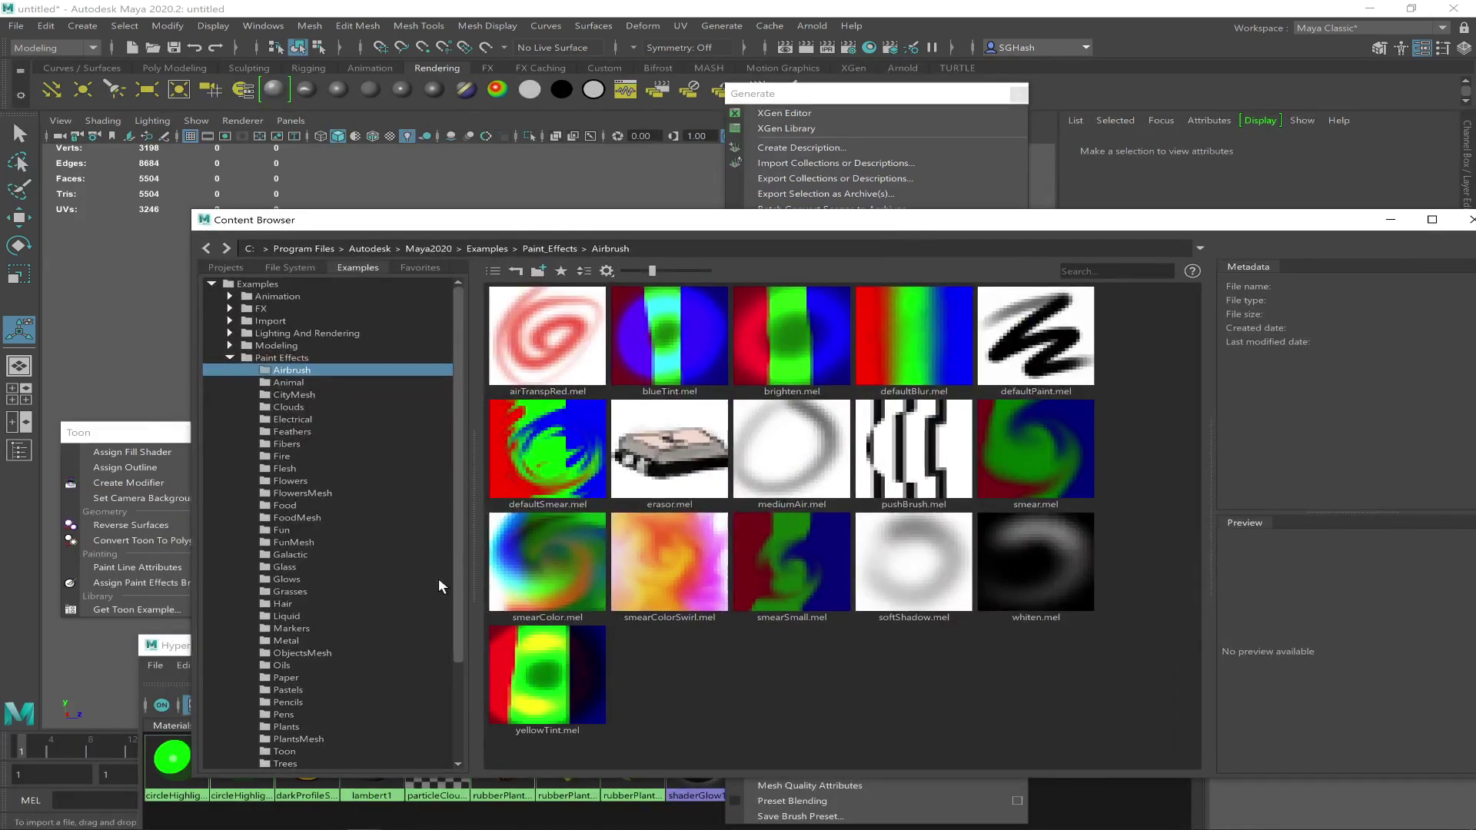
pyautogui.click(230, 358)
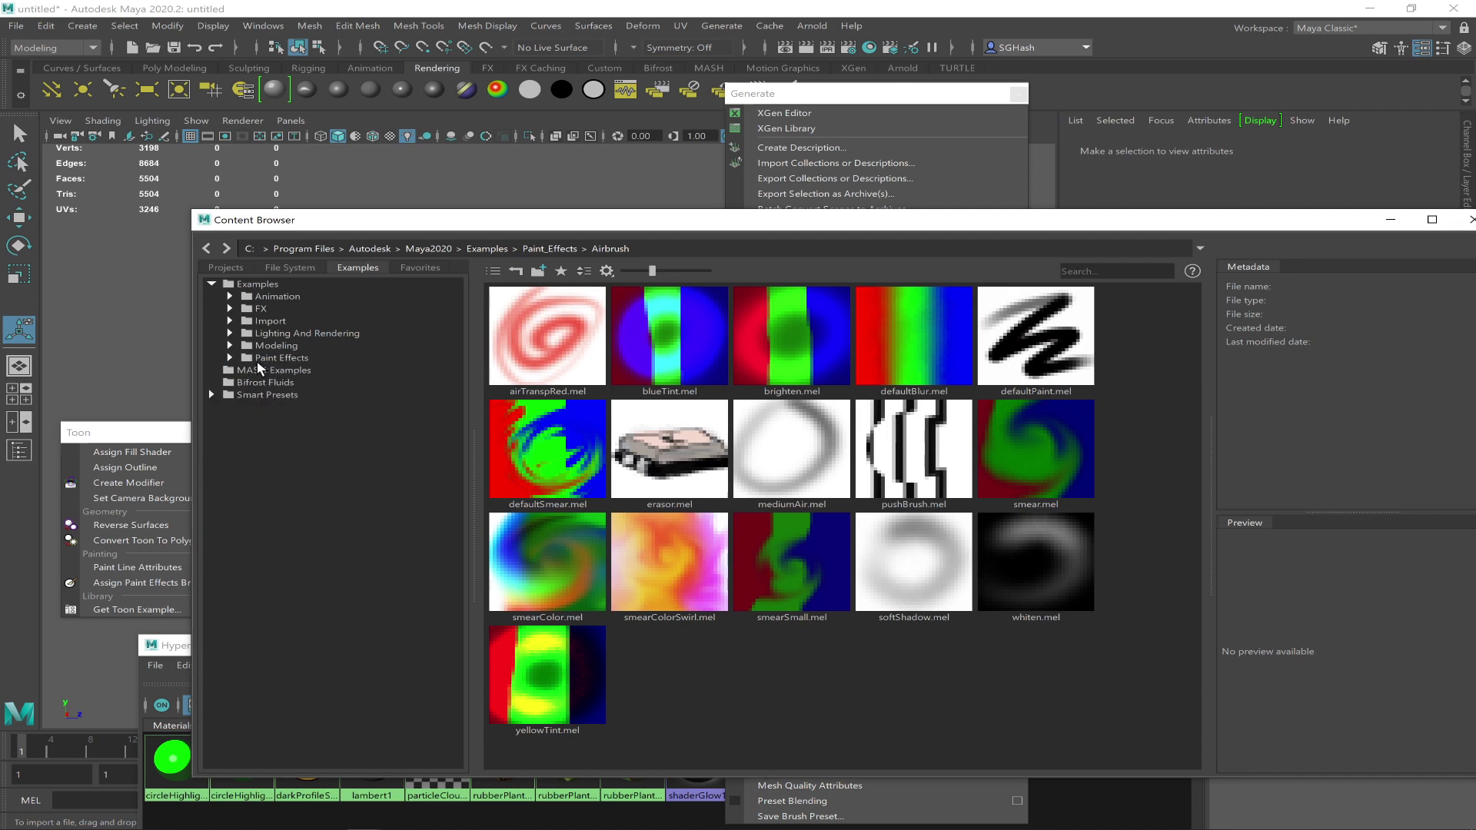
pyautogui.click(229, 358)
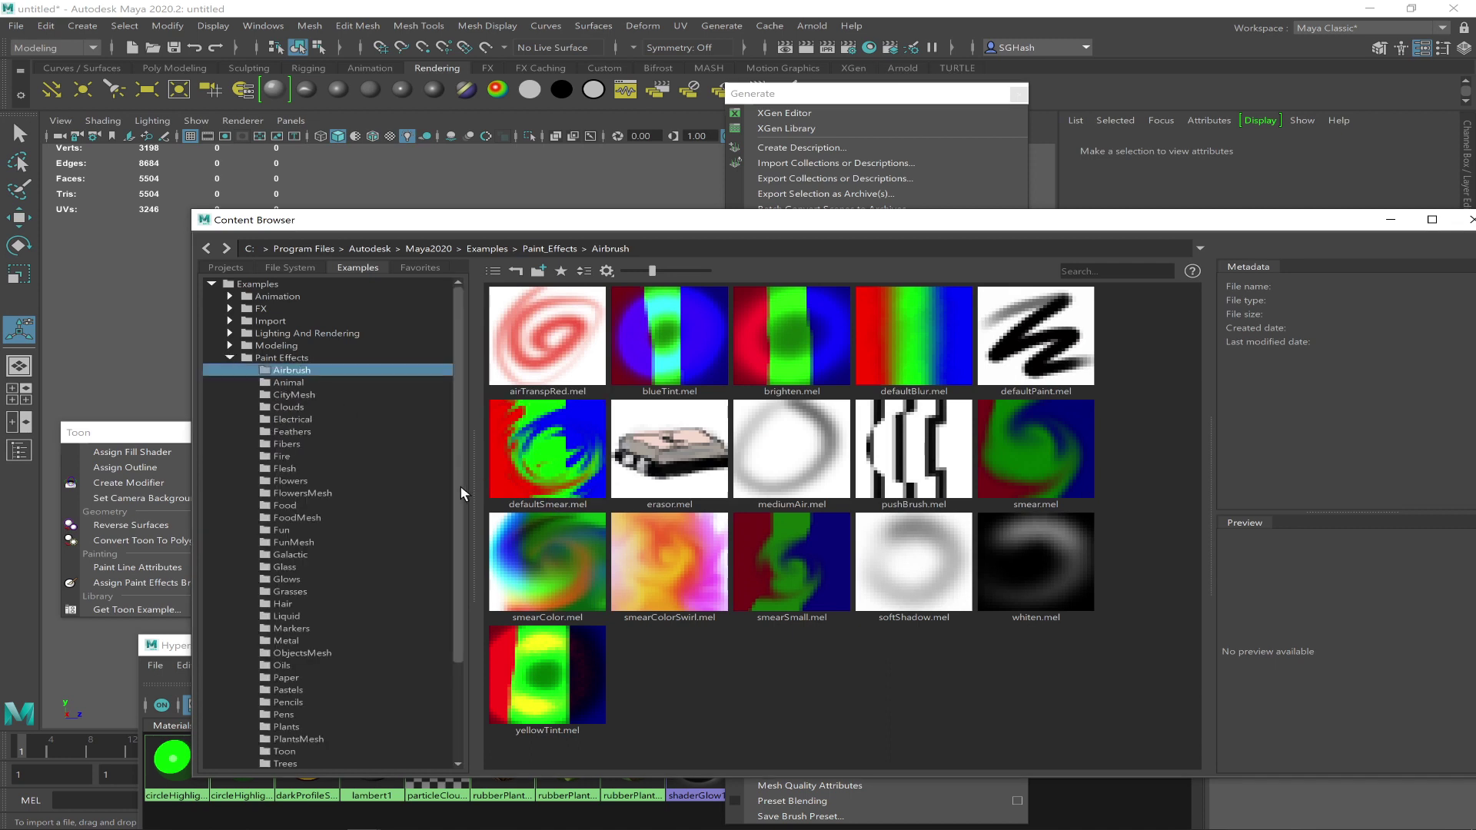
pyautogui.moveTo(459, 488); pyautogui.dragTo(459, 615)
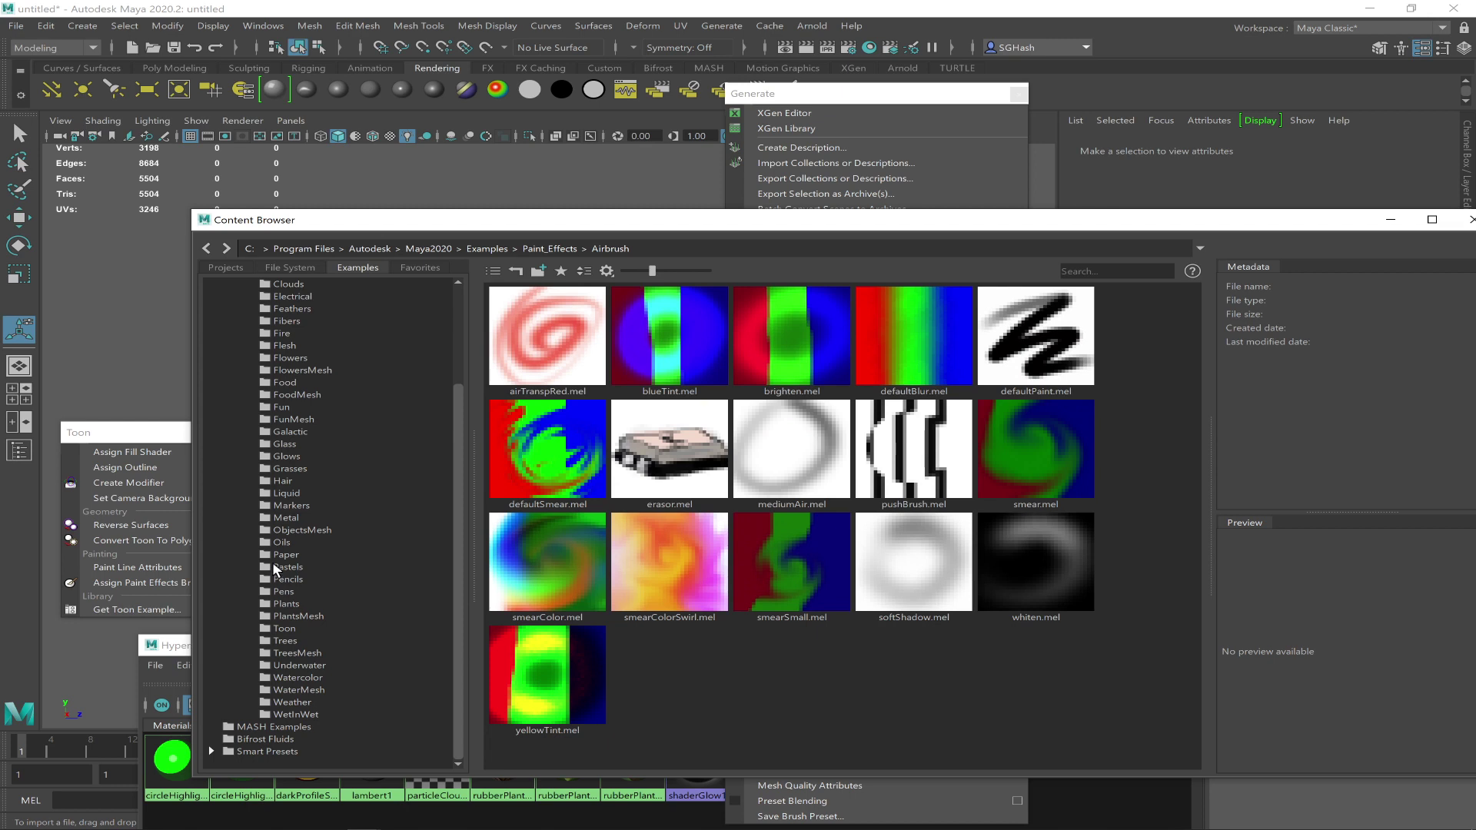
pyautogui.click(286, 628)
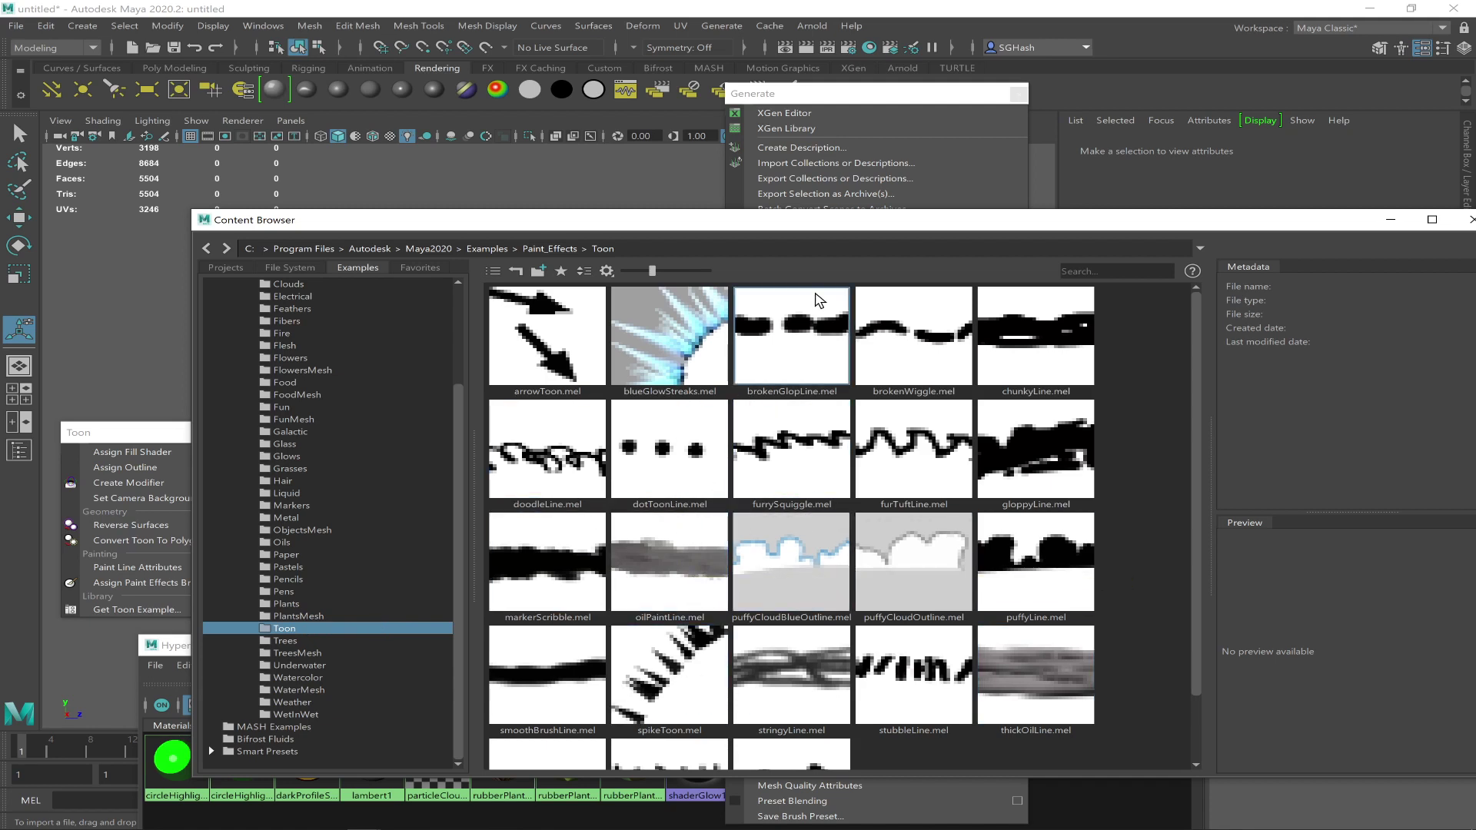
# Select the leaf mesh, choose the doodleLine.mel toon brush and move the brush library out of the way
pyautogui.moveTo(783, 224); pyautogui.dragTo(740, 425)
pyautogui.click(540, 379)
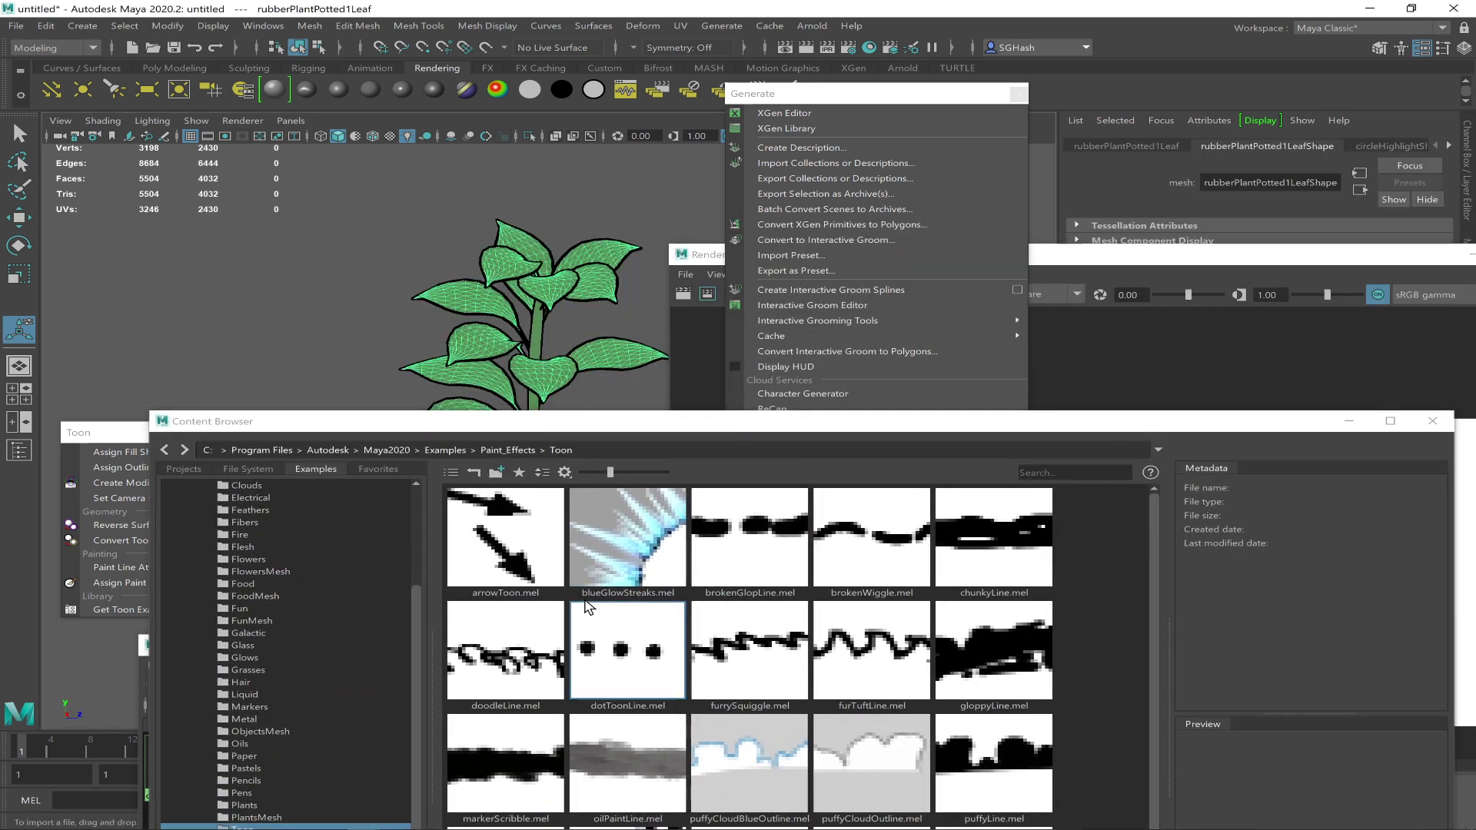
pyautogui.click(511, 668)
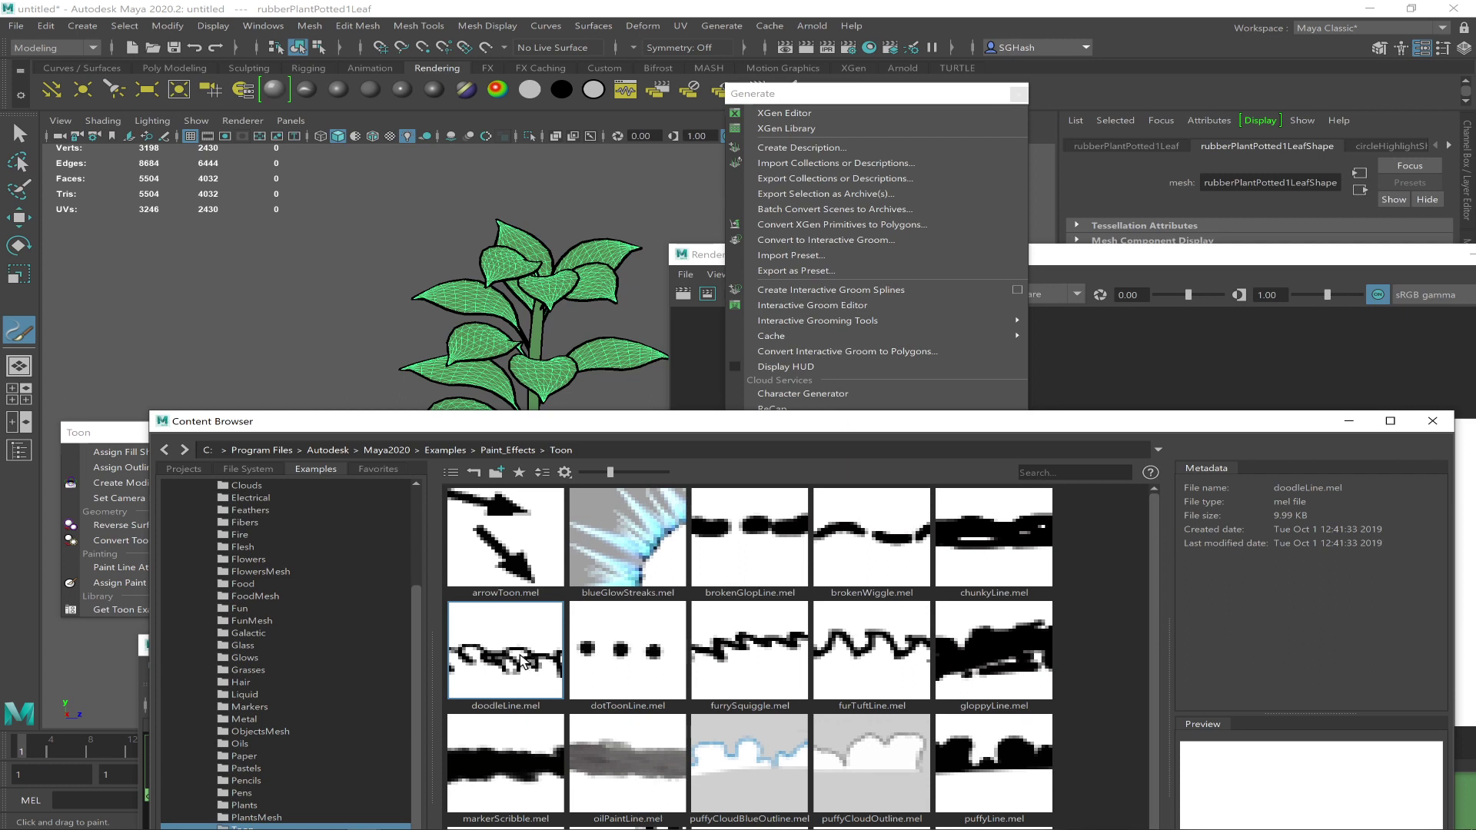
pyautogui.moveTo(529, 650)
pyautogui.mouseDown()
pyautogui.moveTo(525, 355)
pyautogui.moveTo(504, 354)
pyautogui.mouseUp()
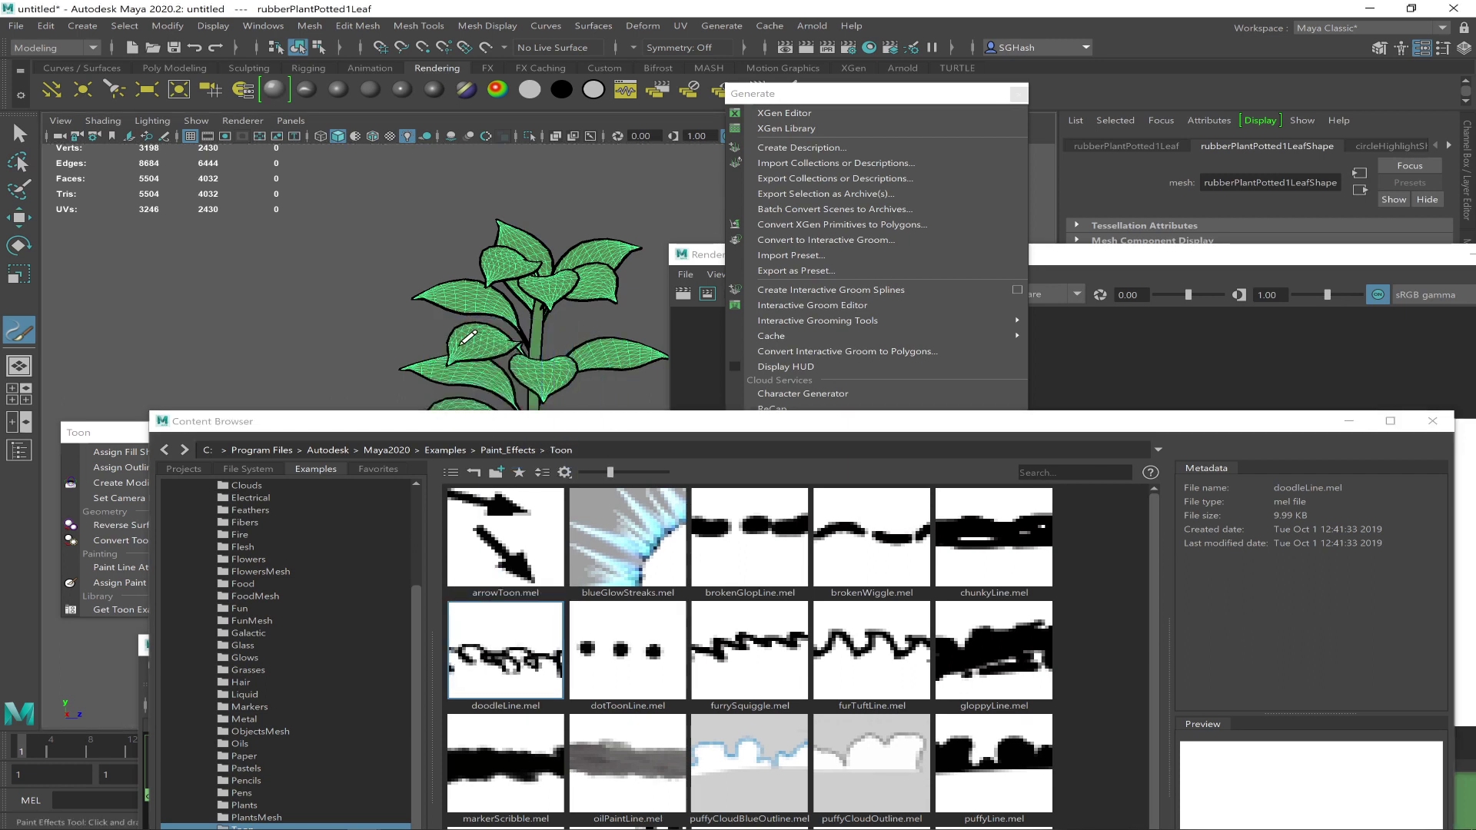
pyautogui.click(1348, 420)
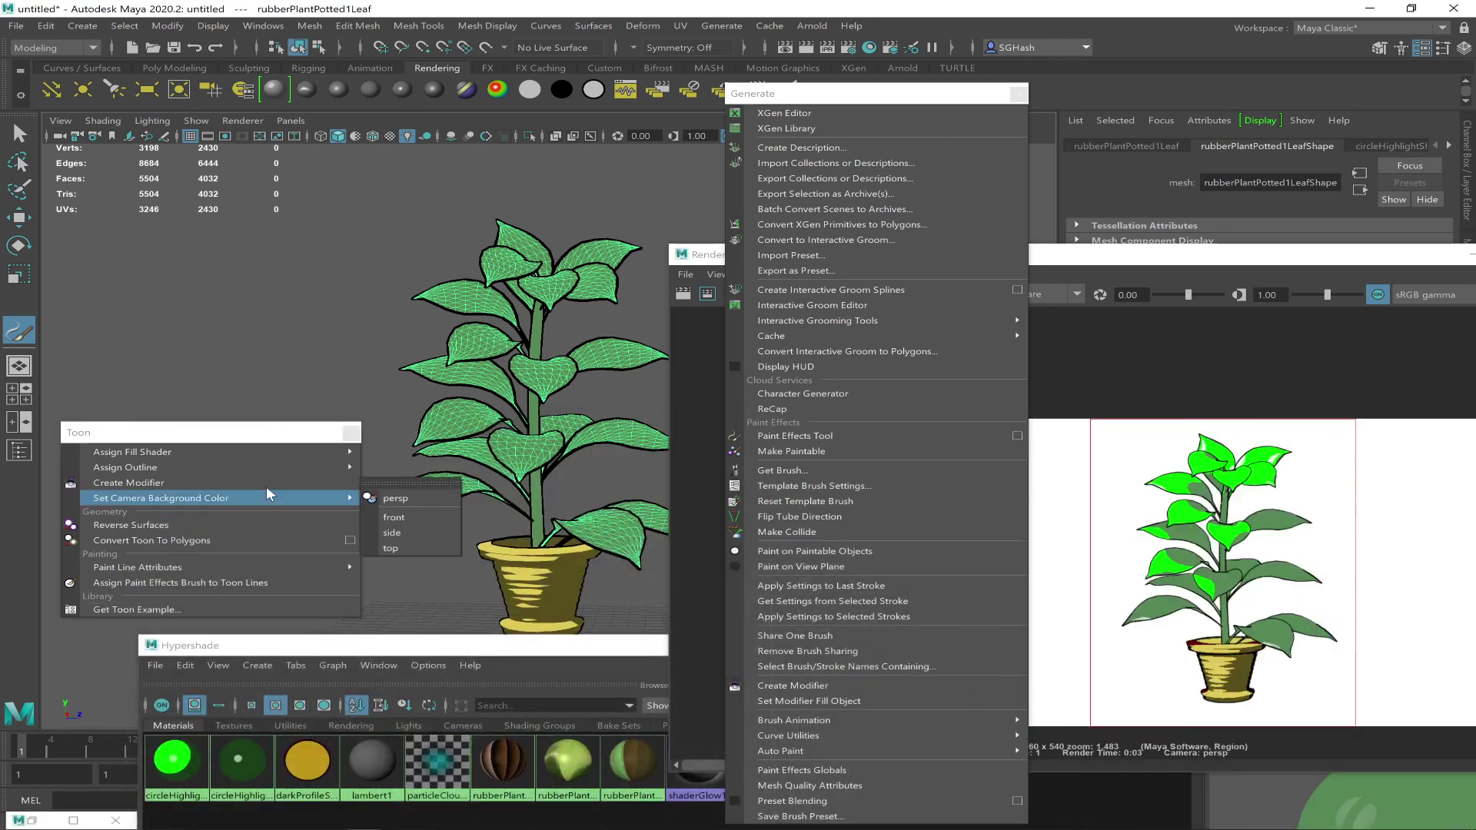
# Assign the pfxToonShape1 outline to the leaf mesh and apply the chosen doodleLine brush to its toon lines
pyautogui.moveTo(297, 465)
pyautogui.click(437, 501)
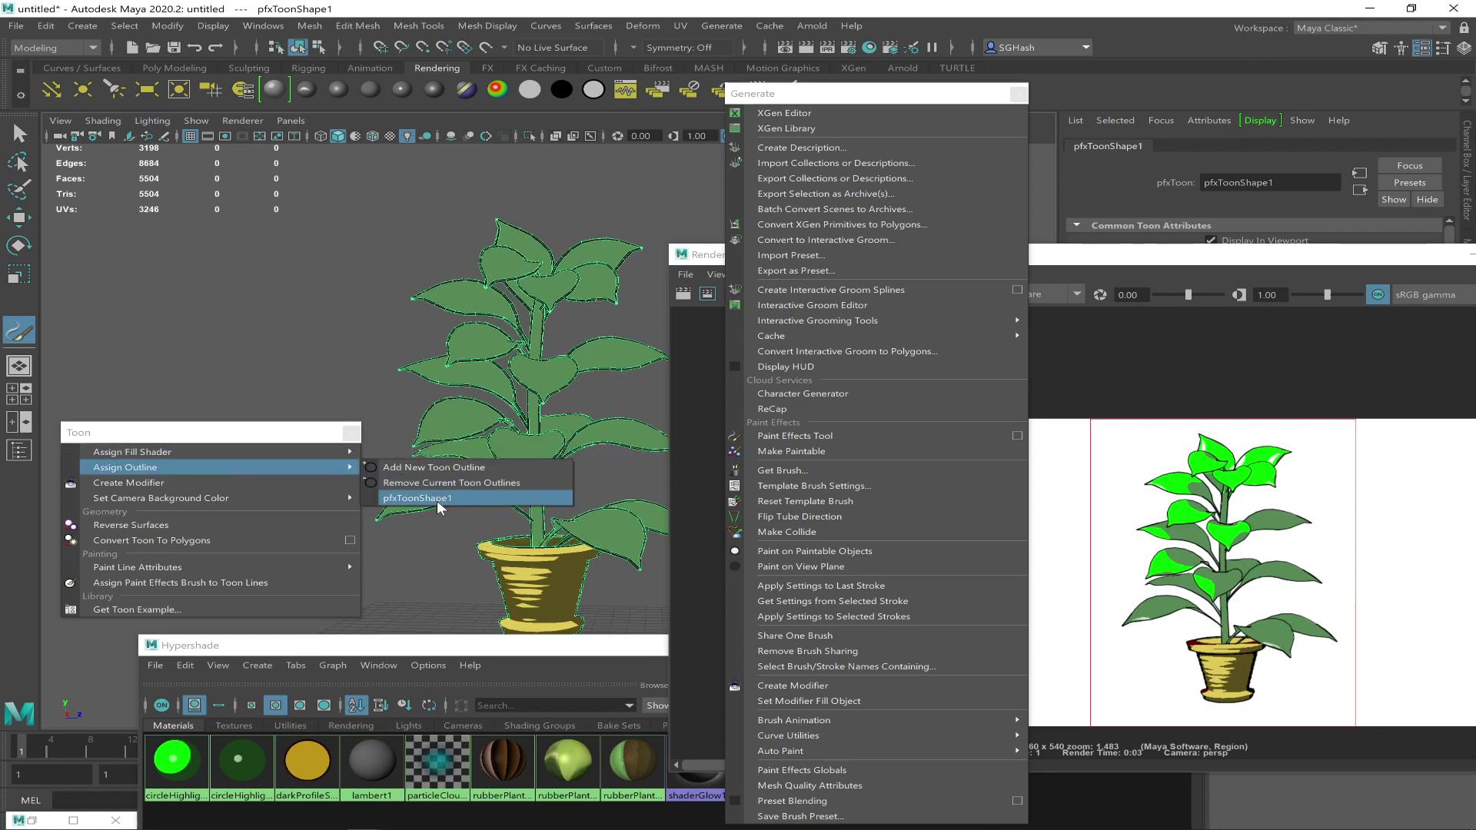
pyautogui.click(437, 502)
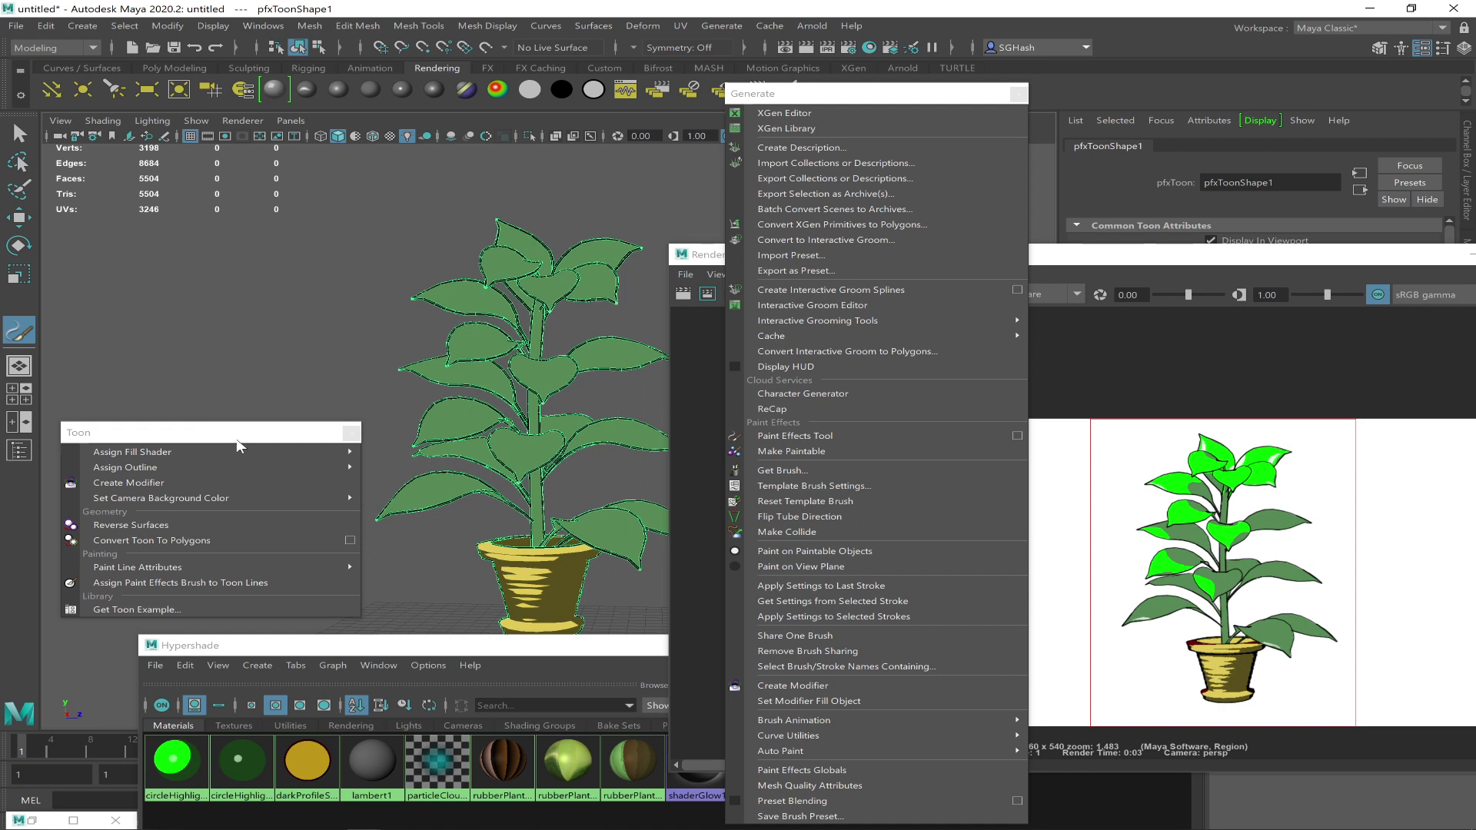
pyautogui.moveTo(237, 440); pyautogui.dragTo(245, 346)
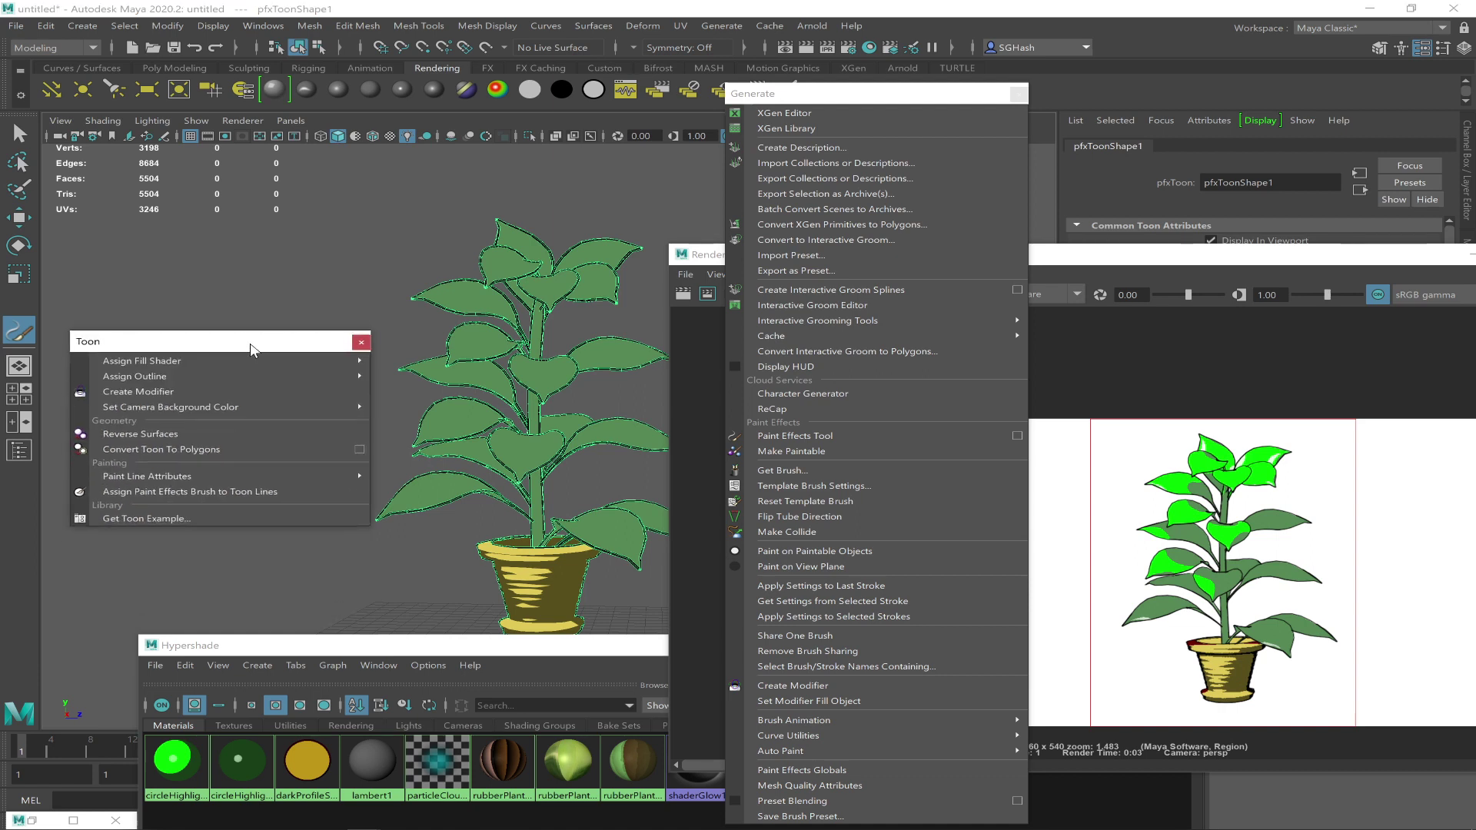
pyautogui.click(278, 487)
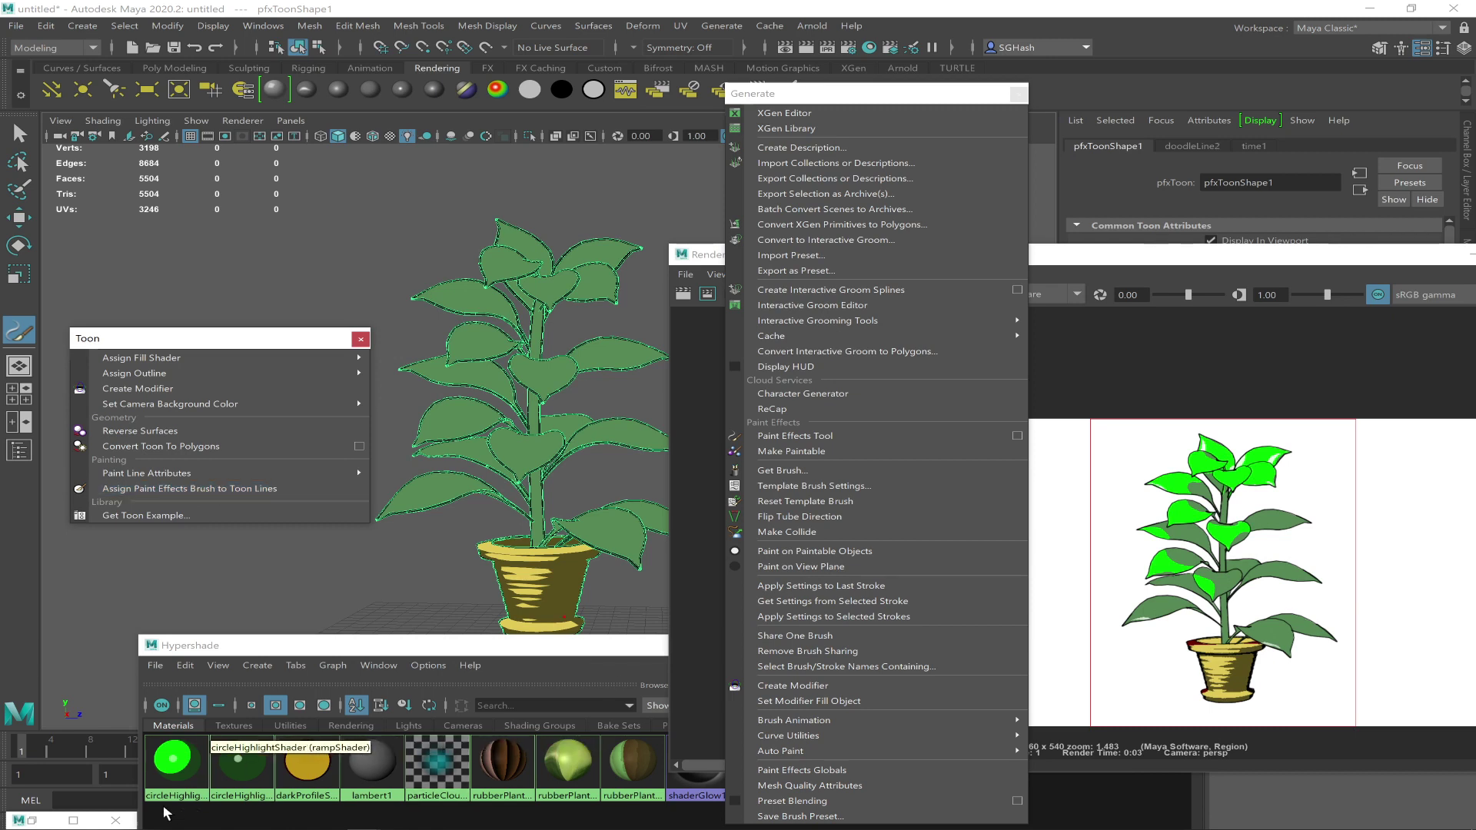
# Choose the puffyLine.mel toon brush from the brush library and assign it to the toon lines of the selected outline
pyautogui.click(74, 820)
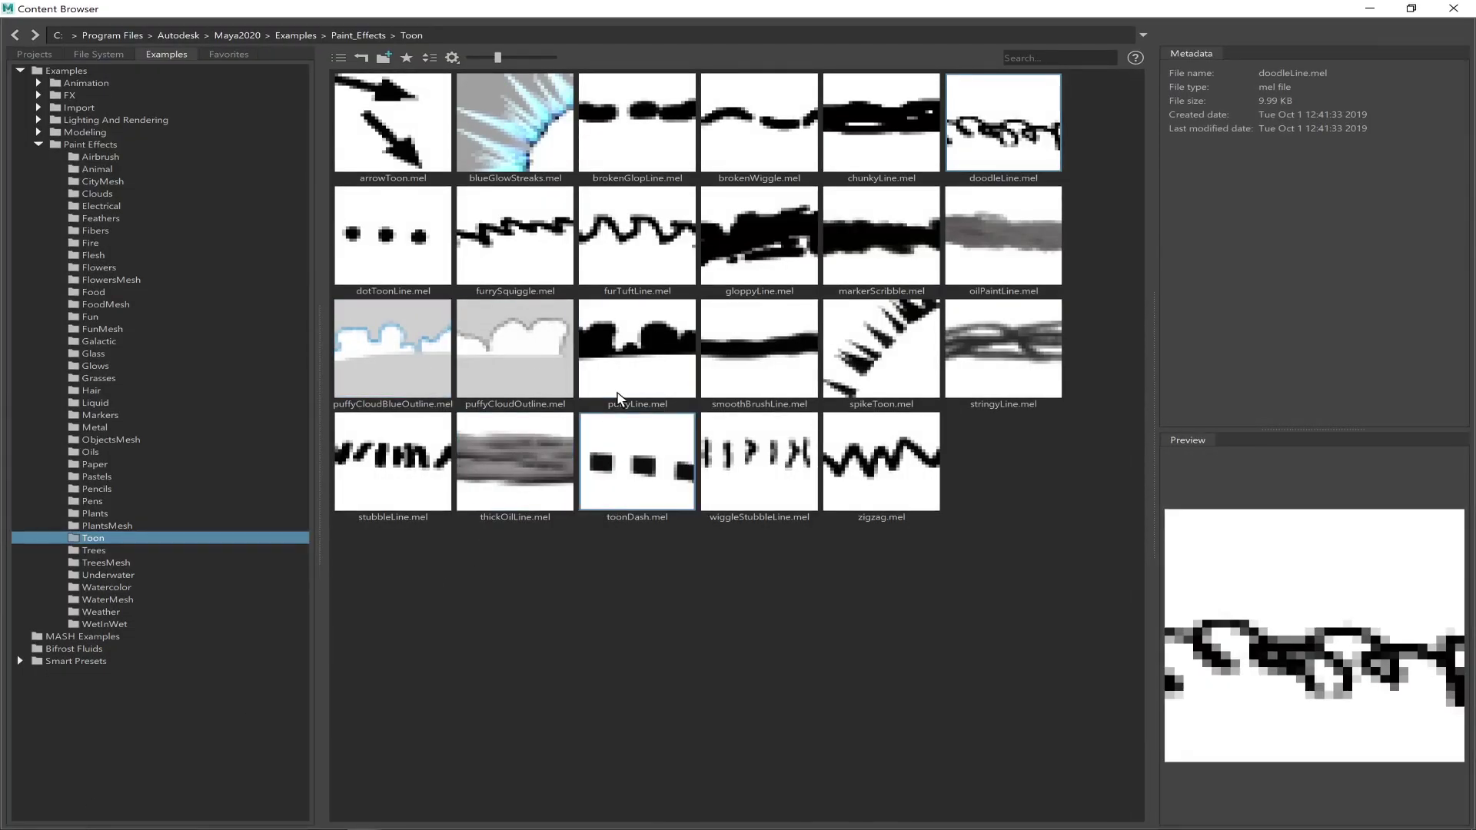
pyautogui.click(651, 366)
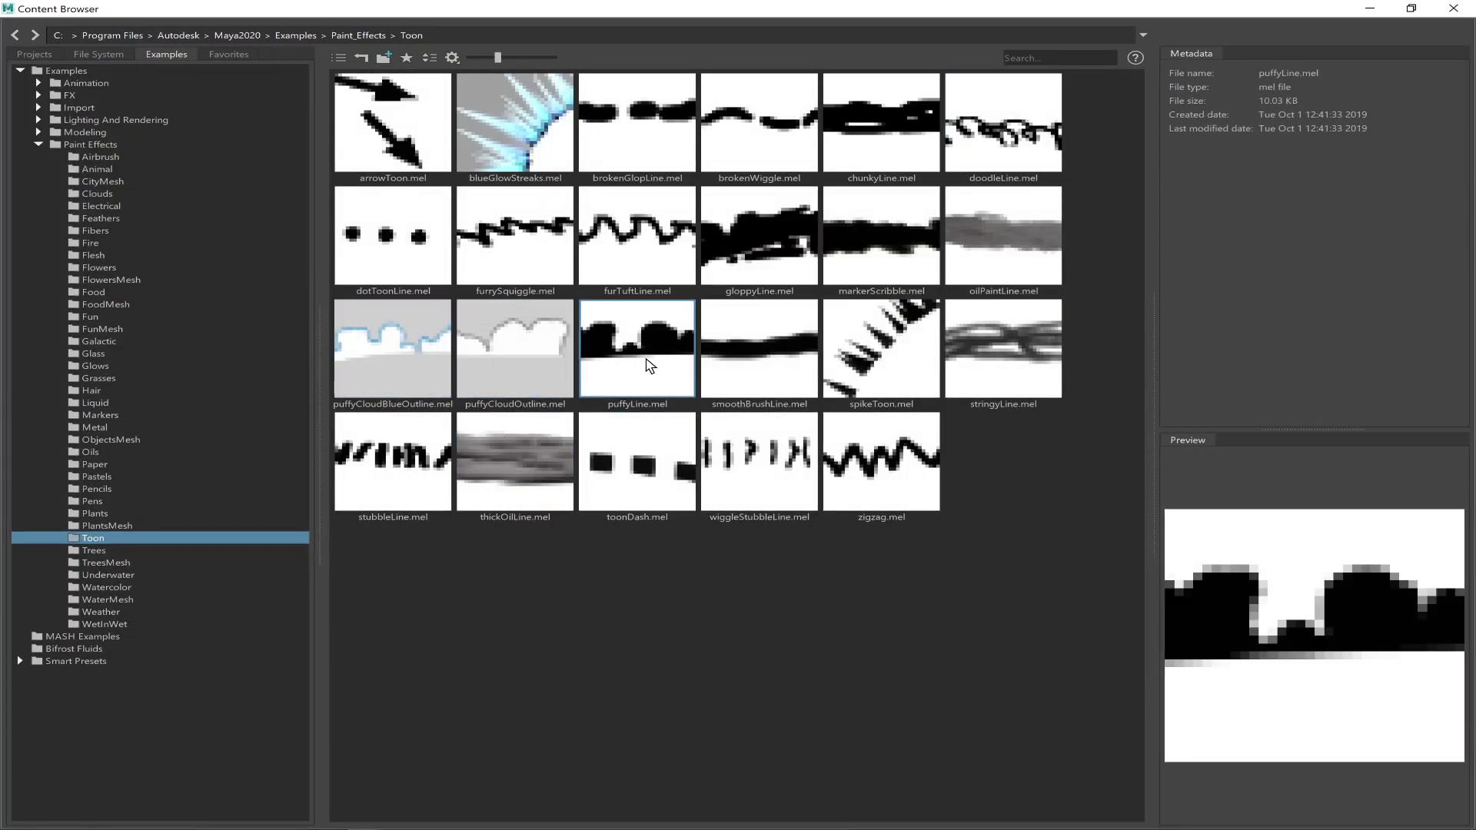
pyautogui.moveTo(991, 9)
pyautogui.mouseDown()
pyautogui.moveTo(957, 225)
pyautogui.moveTo(961, 152)
pyautogui.moveTo(1110, 434)
pyautogui.moveTo(1038, 619)
pyautogui.moveTo(981, 561)
pyautogui.mouseUp()
pyautogui.click(198, 498)
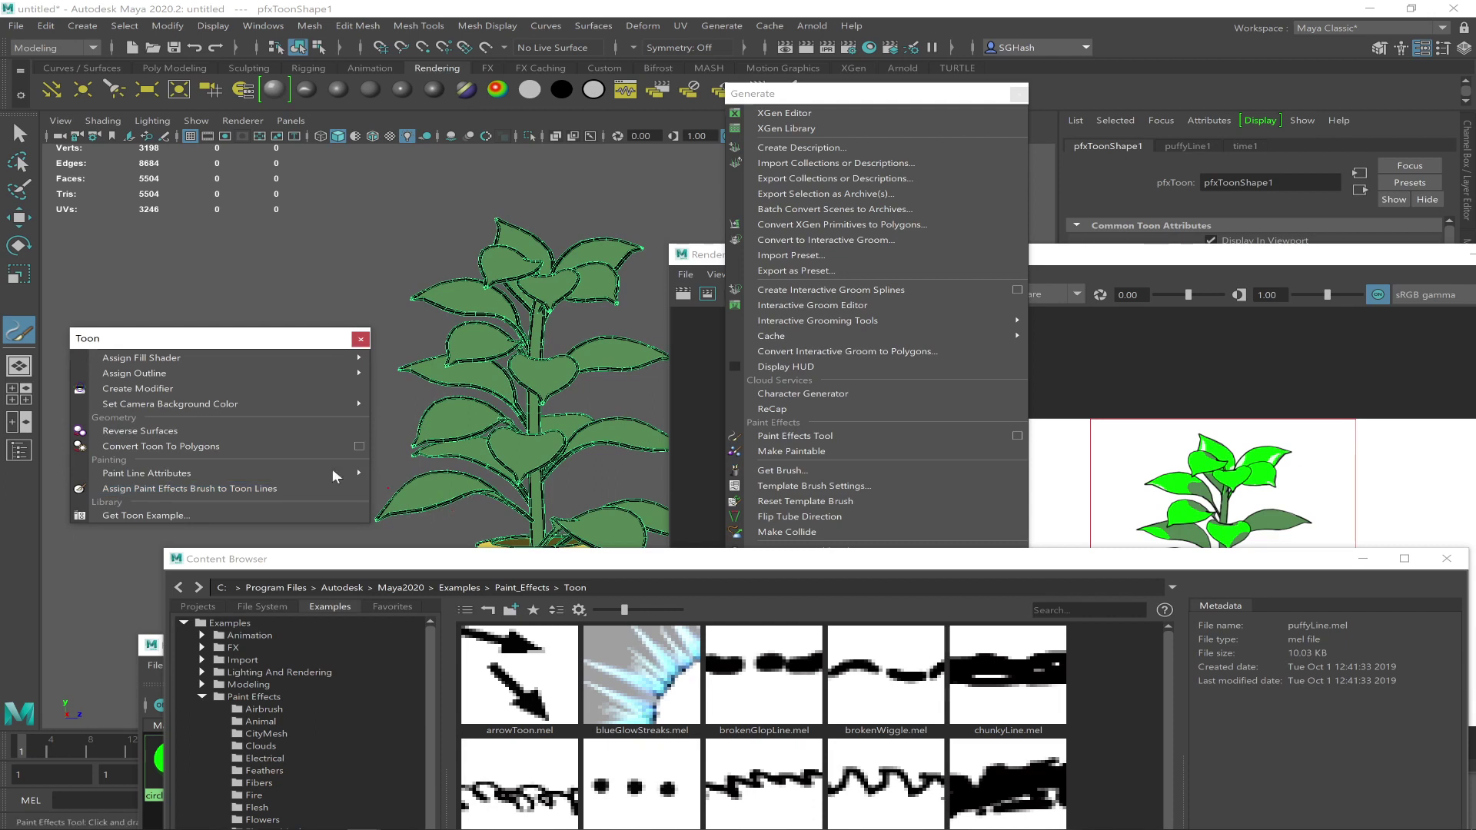
# Bring the render window into view and re-render the region around the plant with the puffyLine outlines
pyautogui.moveTo(496, 564); pyautogui.dragTo(201, 682)
pyautogui.moveTo(1099, 264); pyautogui.dragTo(784, 240)
pyautogui.click(617, 273)
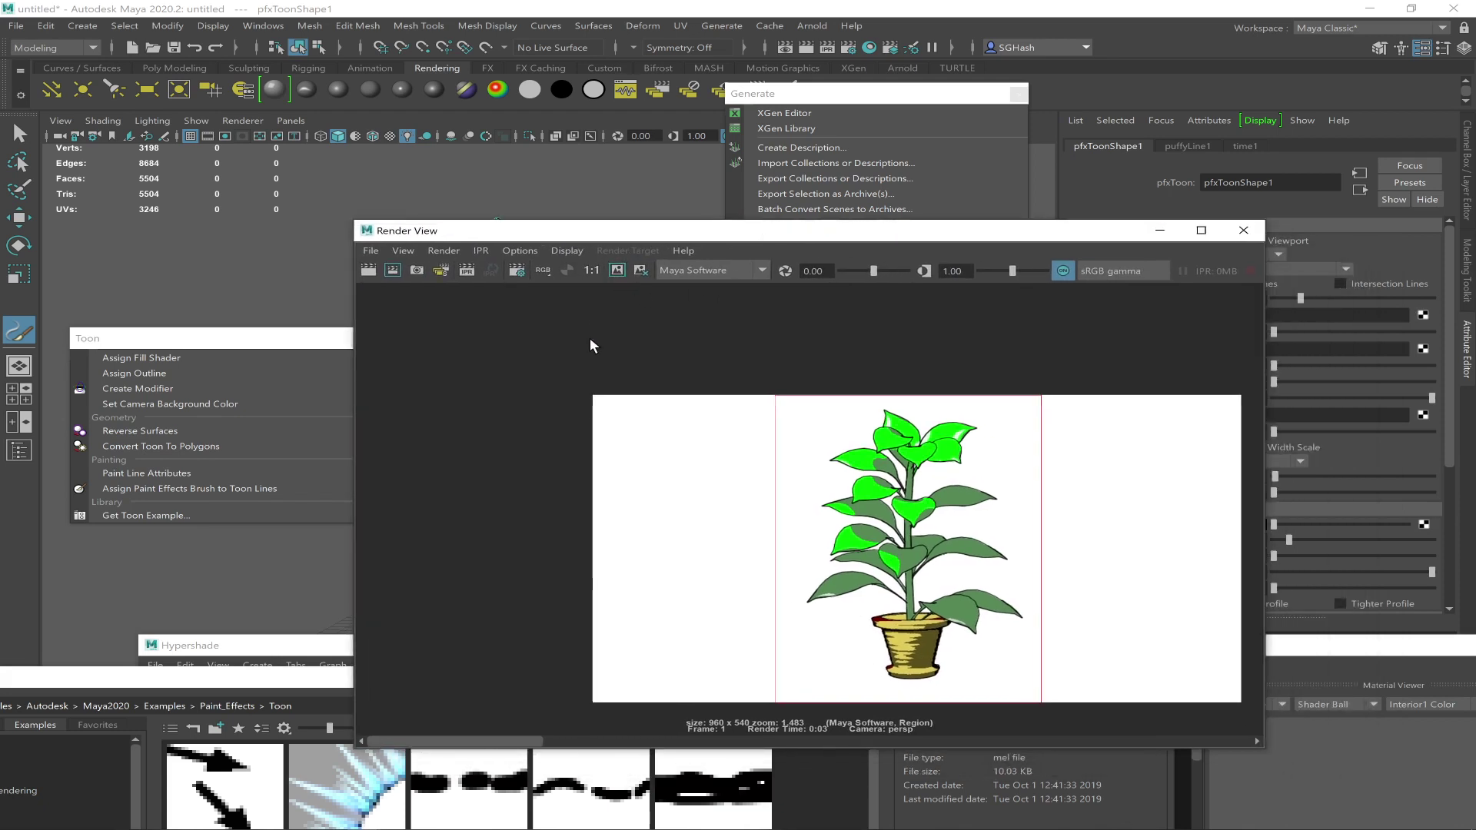
pyautogui.click(391, 270)
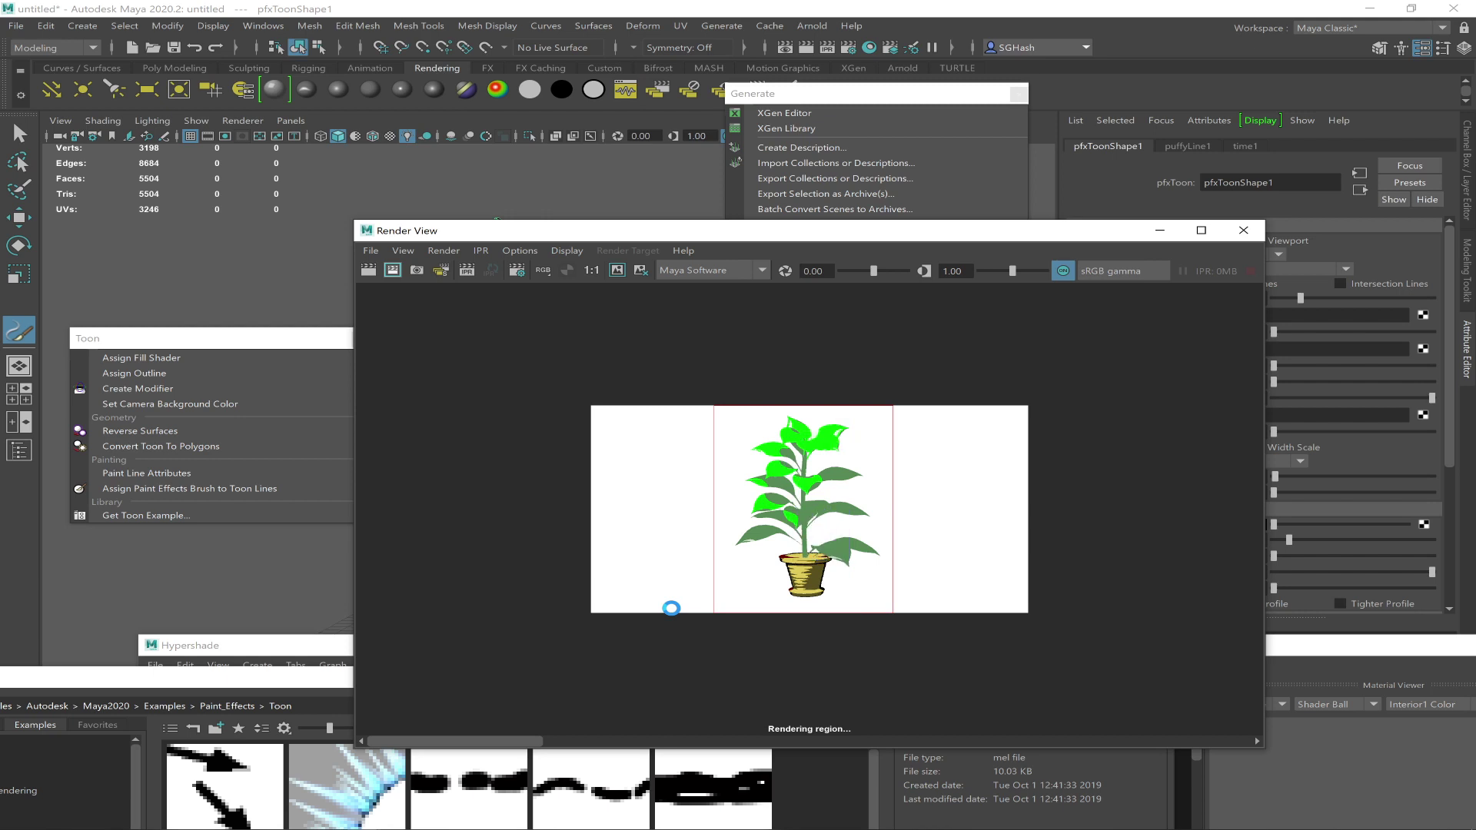
# Maximize the render window and examine the brushed outlines on the leaves and stem up close
pyautogui.moveTo(947, 256); pyautogui.dragTo(956, 277)
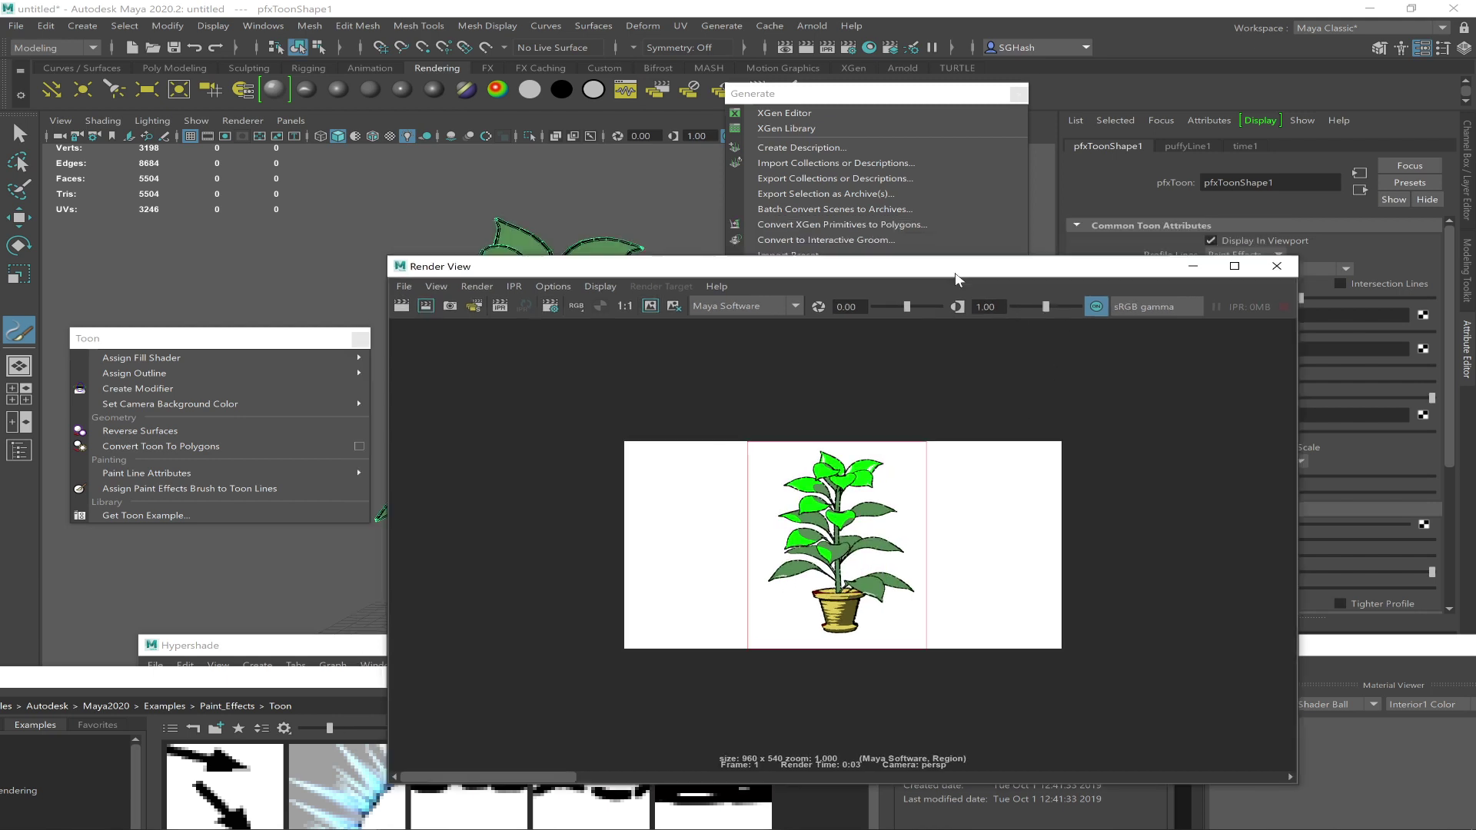
pyautogui.doubleClick(956, 272)
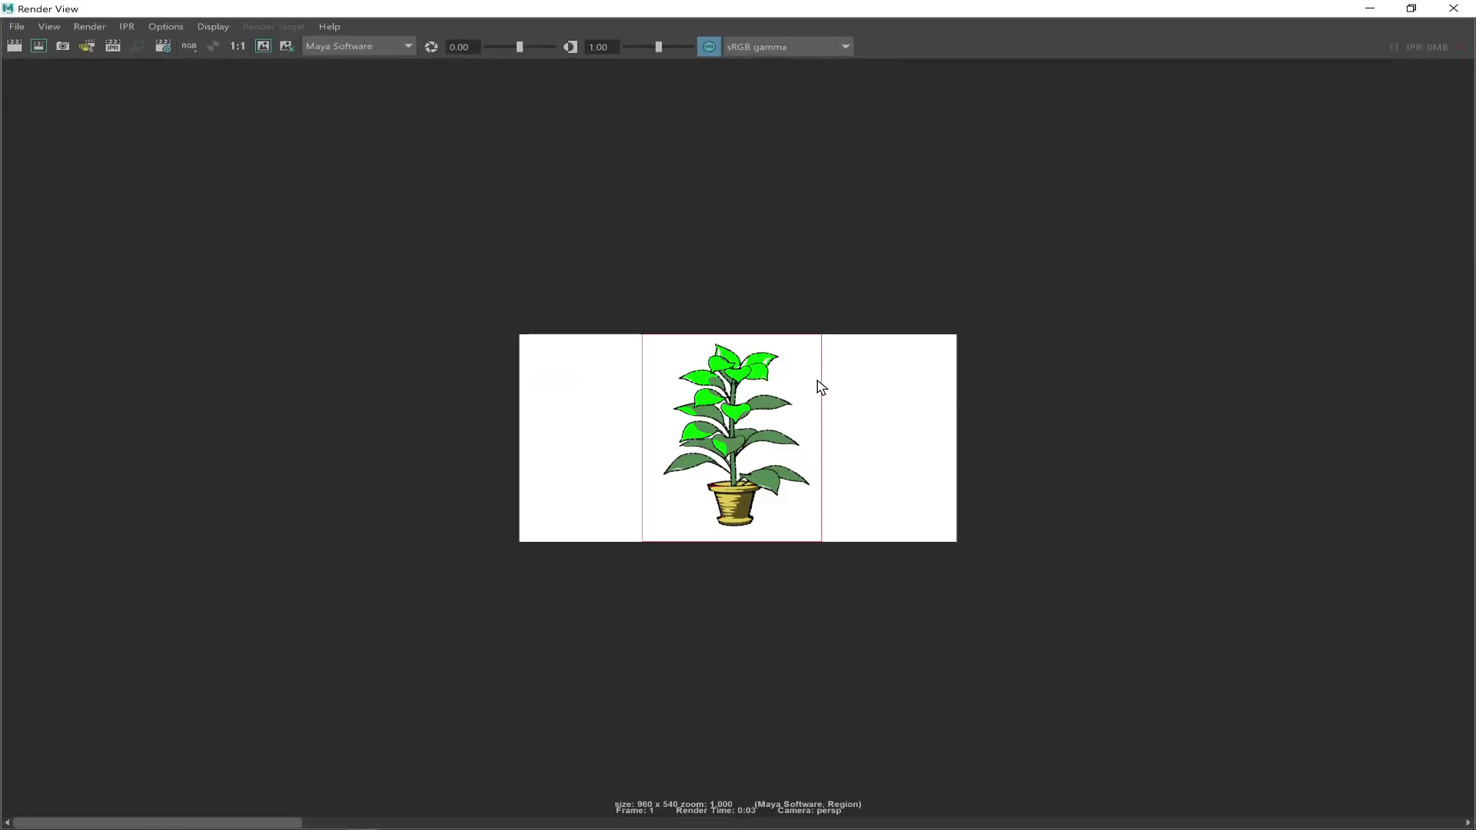
pyautogui.keyDown('alt'); pyautogui.moveTo(677, 430); pyautogui.dragTo(591, 425, button='middle'); pyautogui.keyUp('alt')
pyautogui.keyDown('alt'); pyautogui.moveTo(591, 425); pyautogui.dragTo(928, 623, button='right'); pyautogui.keyUp('alt')
pyautogui.keyDown('alt'); pyautogui.moveTo(570, 316); pyautogui.dragTo(919, 611, button='right'); pyautogui.keyUp('alt')
pyautogui.keyDown('alt'); pyautogui.moveTo(722, 402); pyautogui.dragTo(899, 531, button='right'); pyautogui.keyUp('alt')
pyautogui.keyDown('alt'); pyautogui.moveTo(721, 319); pyautogui.dragTo(947, 547, button='right'); pyautogui.keyUp('alt')
pyautogui.keyDown('alt'); pyautogui.moveTo(769, 365); pyautogui.dragTo(935, 463, button='right'); pyautogui.keyUp('alt')
pyautogui.keyDown('alt'); pyautogui.moveTo(946, 413); pyautogui.dragTo(1169, 600, button='right'); pyautogui.keyUp('alt')
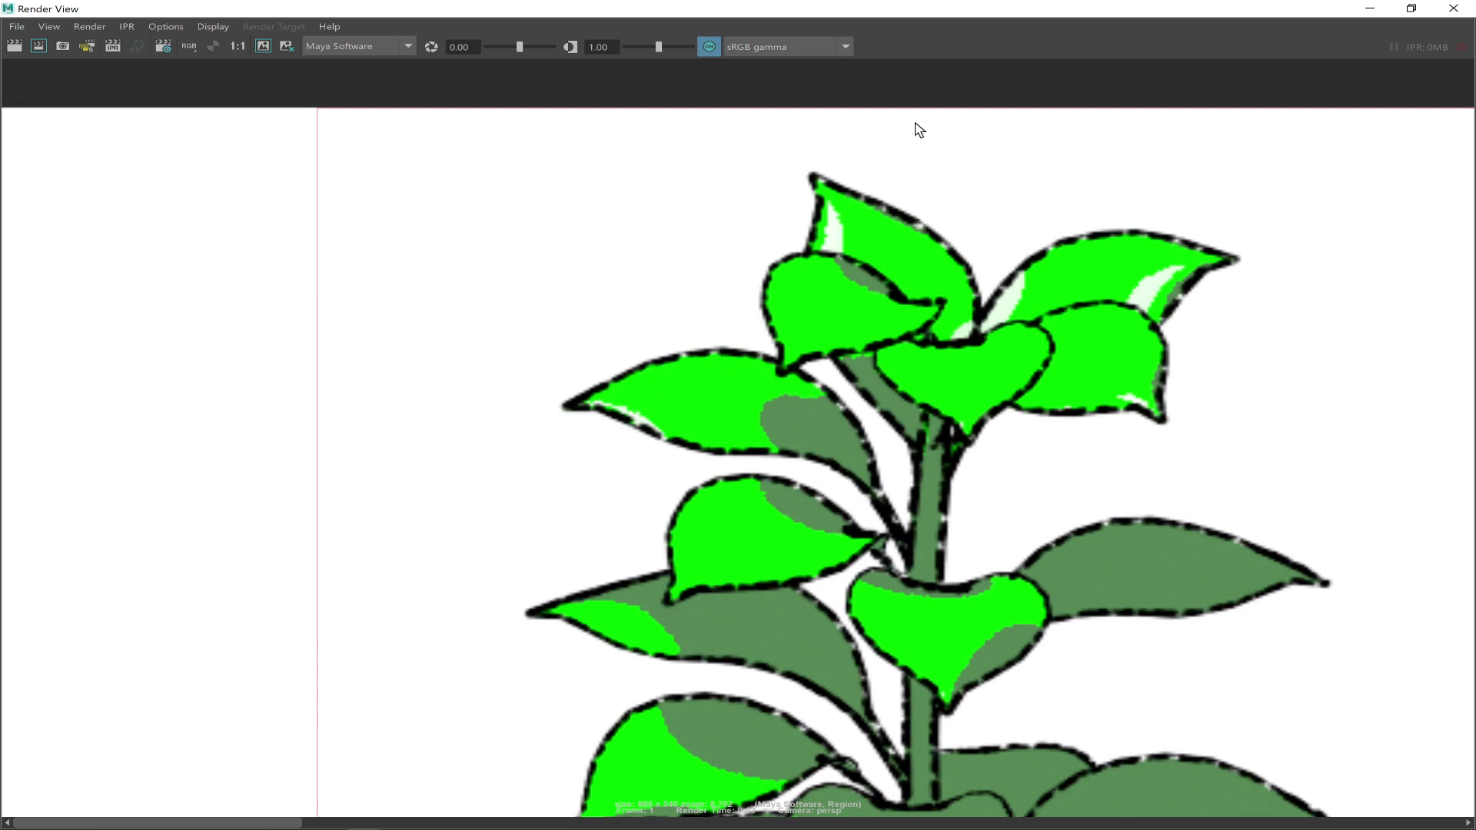
# Choose the blueGlowStreaks.mel toon brush from the brush library and assign it to the toon lines of the pfxToonShape1 outline
pyautogui.moveTo(736, 10); pyautogui.dragTo(1025, 281)
pyautogui.moveTo(399, 674); pyautogui.dragTo(551, 185)
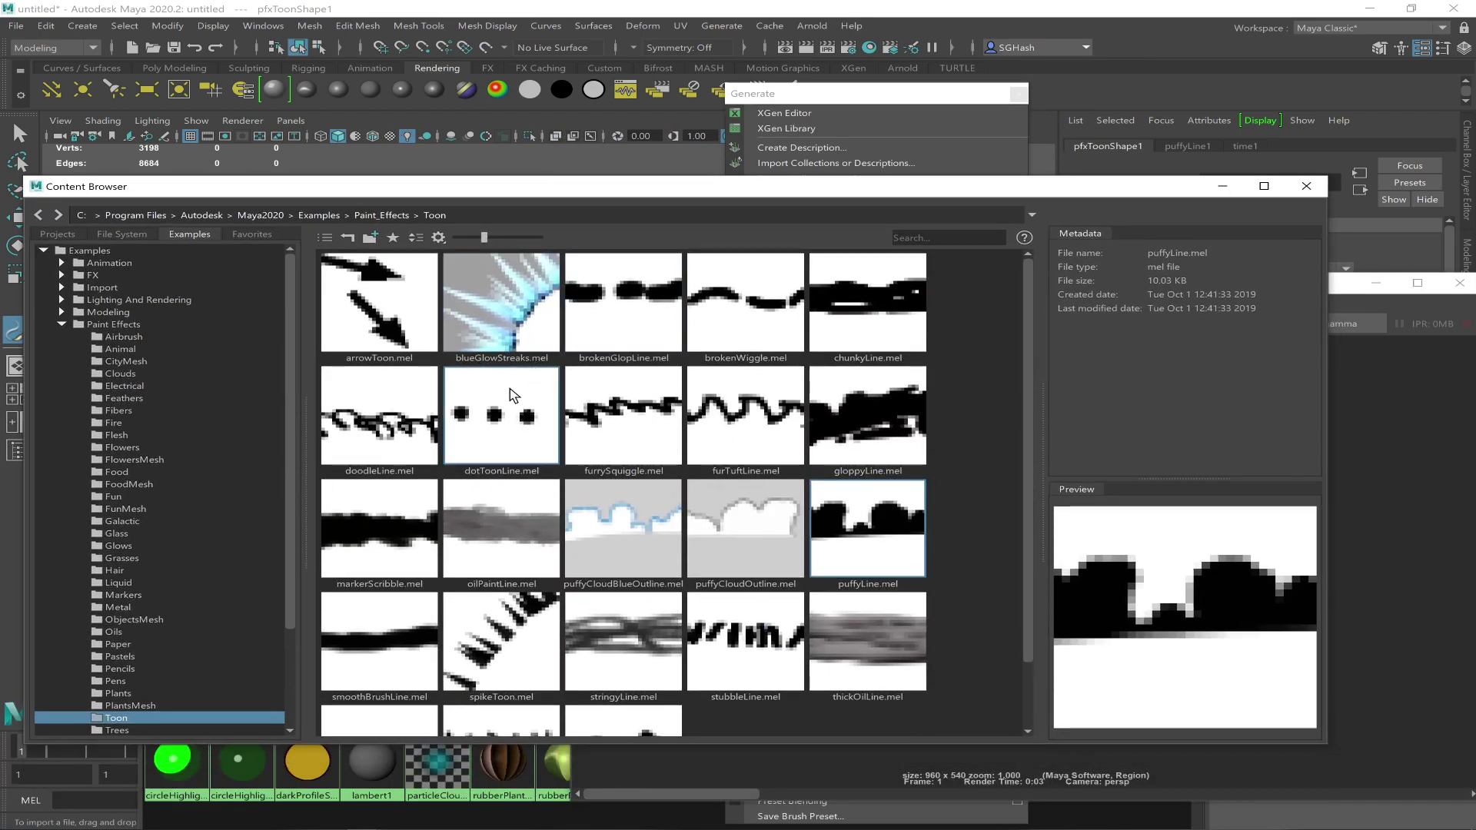
pyautogui.click(513, 304)
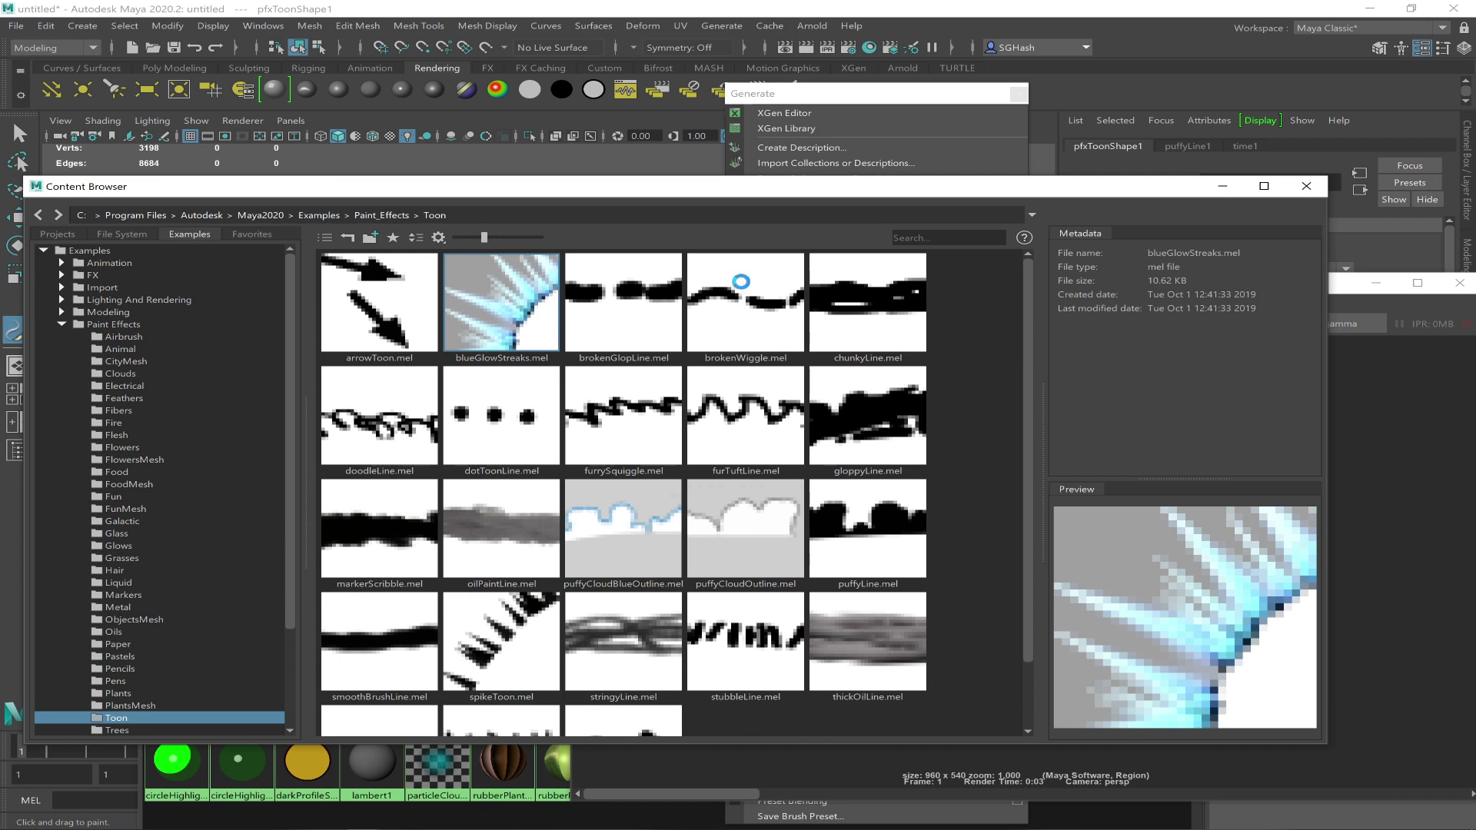
pyautogui.click(1222, 186)
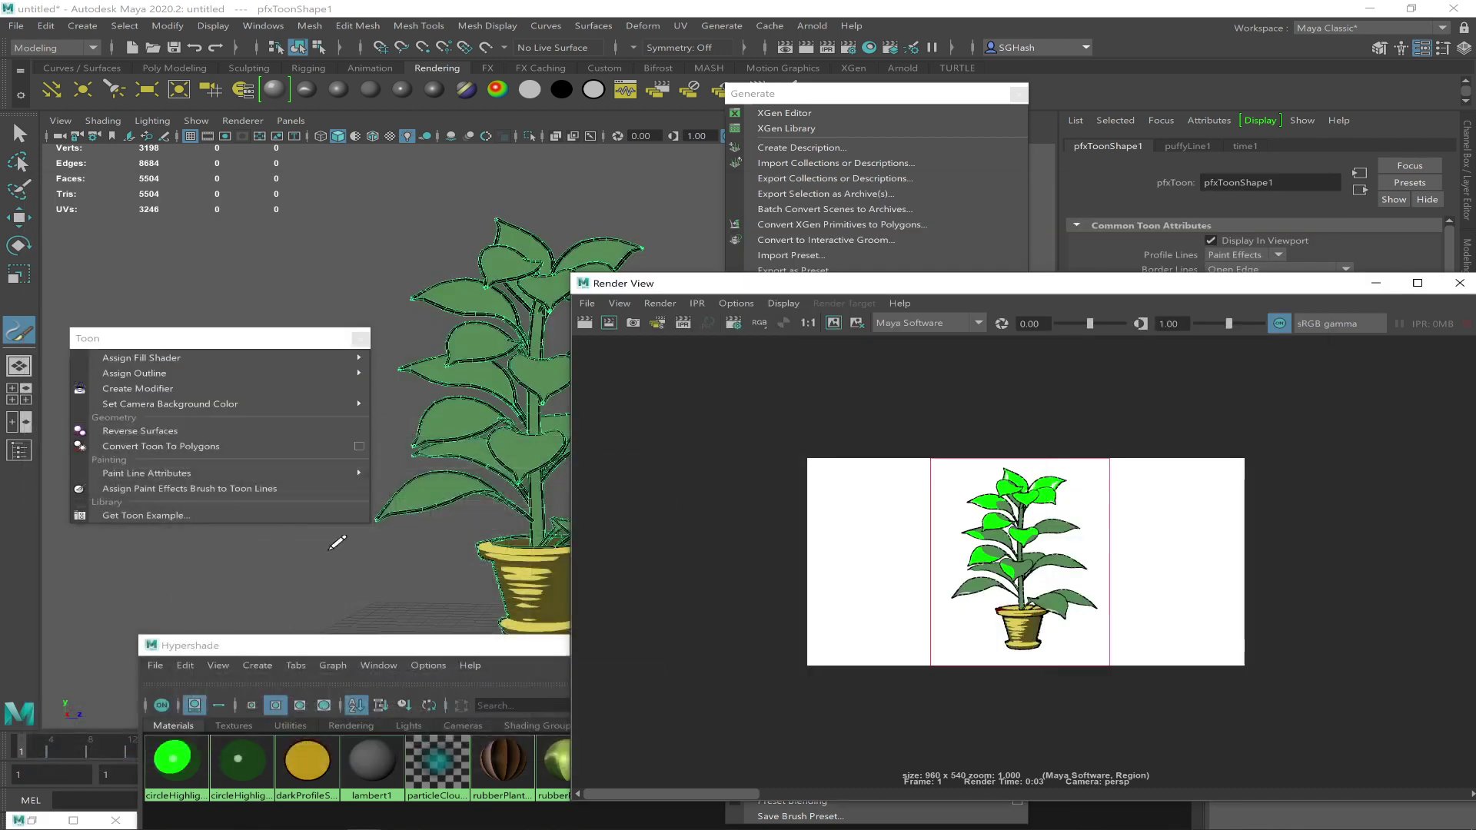
pyautogui.click(179, 488)
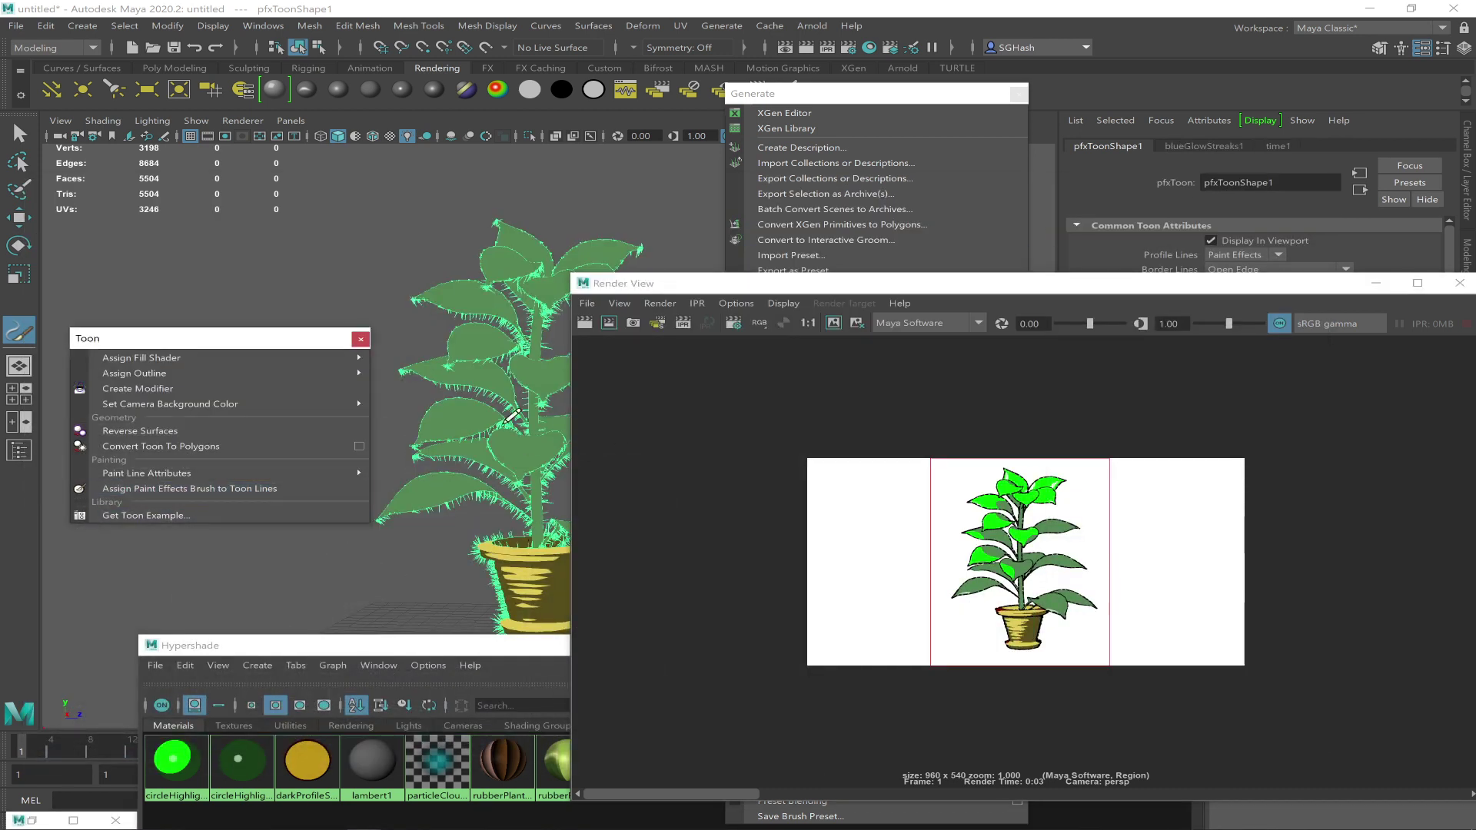
# Re-render the region around the plant and examine the glow-streak outlines against the white background
pyautogui.click(844, 329)
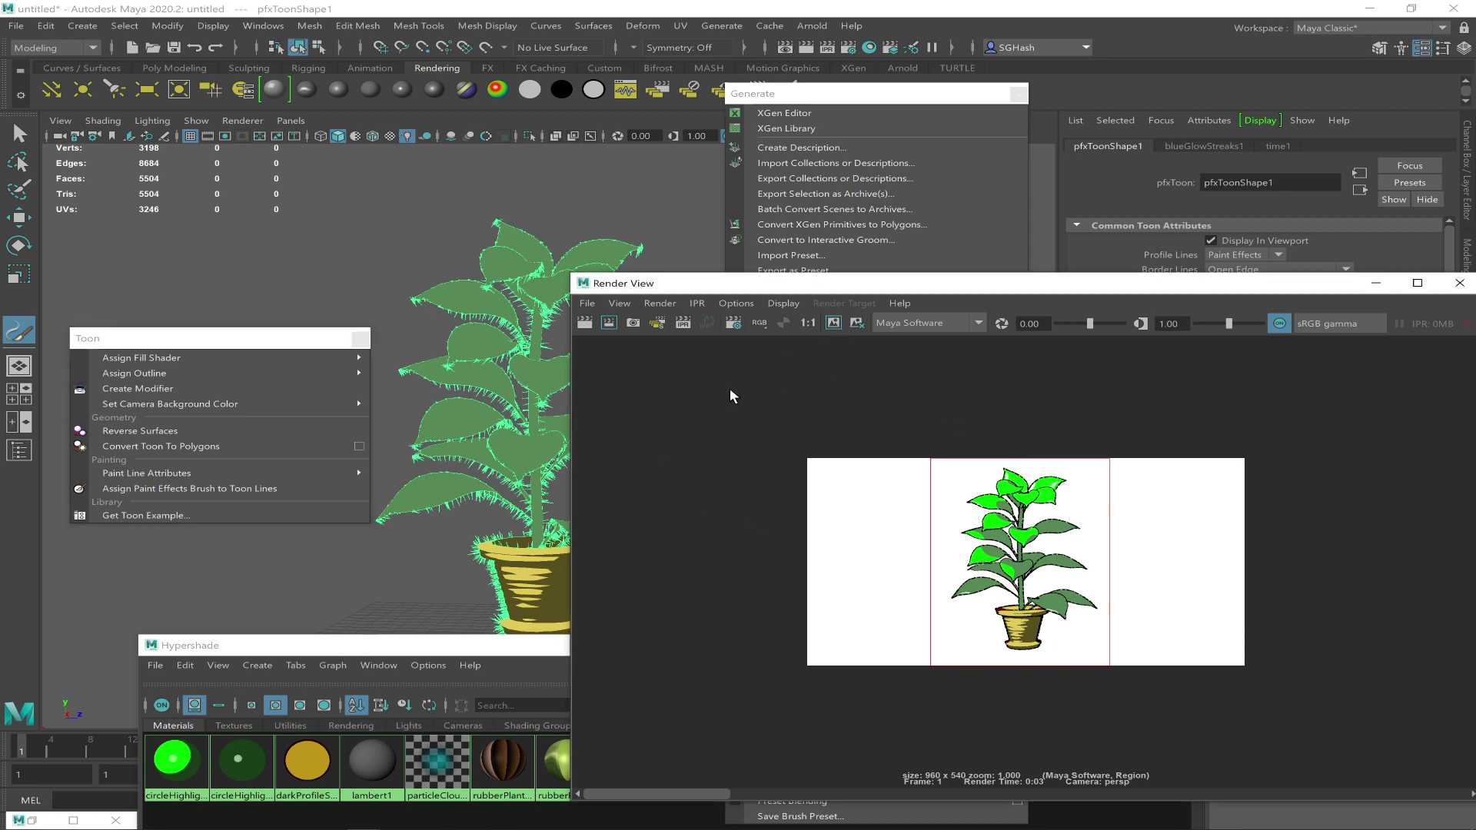
pyautogui.click(608, 323)
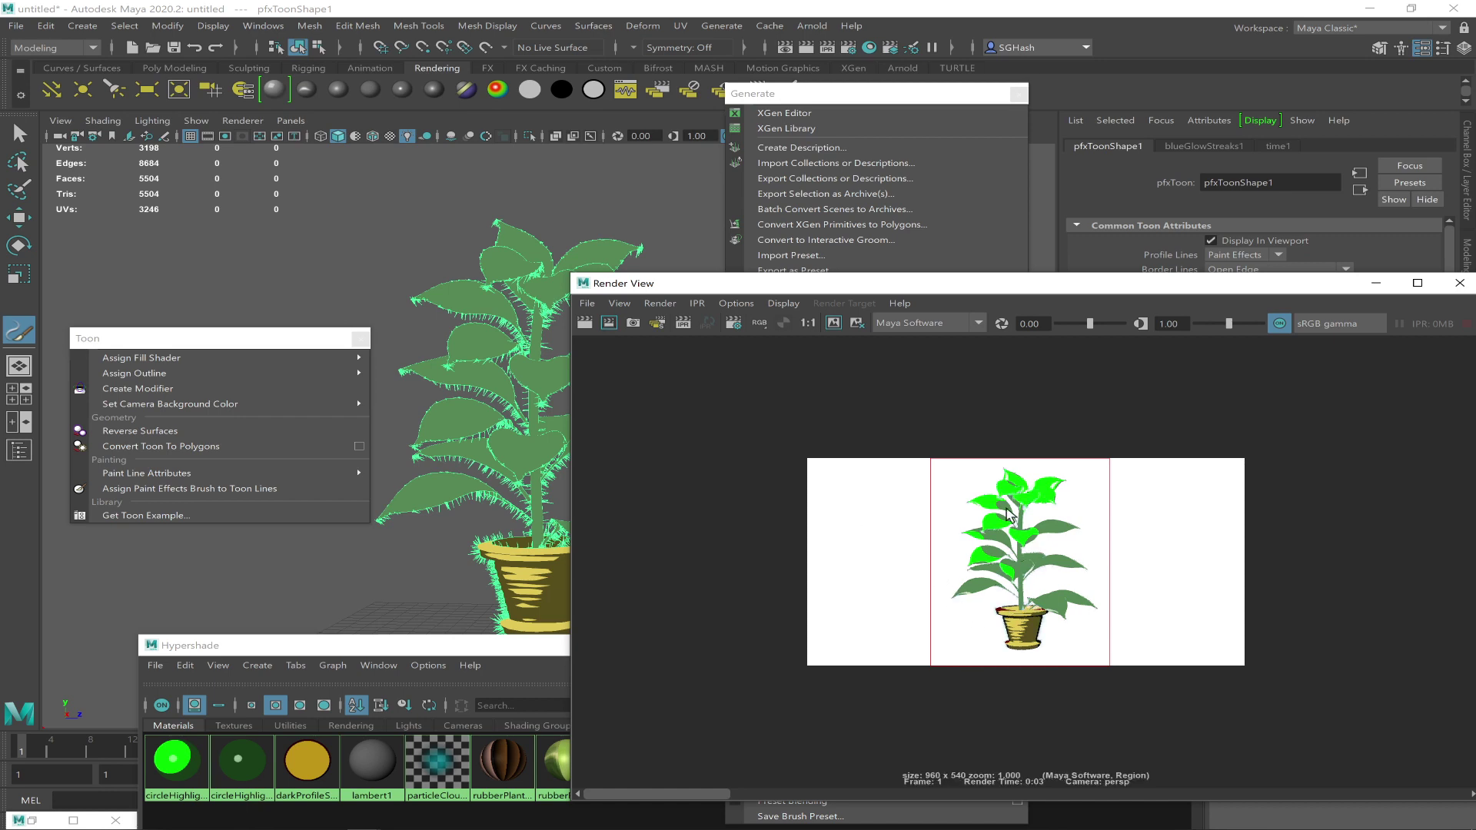
pyautogui.keyDown('alt'); pyautogui.moveTo(1312, 600); pyautogui.dragTo(1332, 653, button='right'); pyautogui.keyUp('alt')
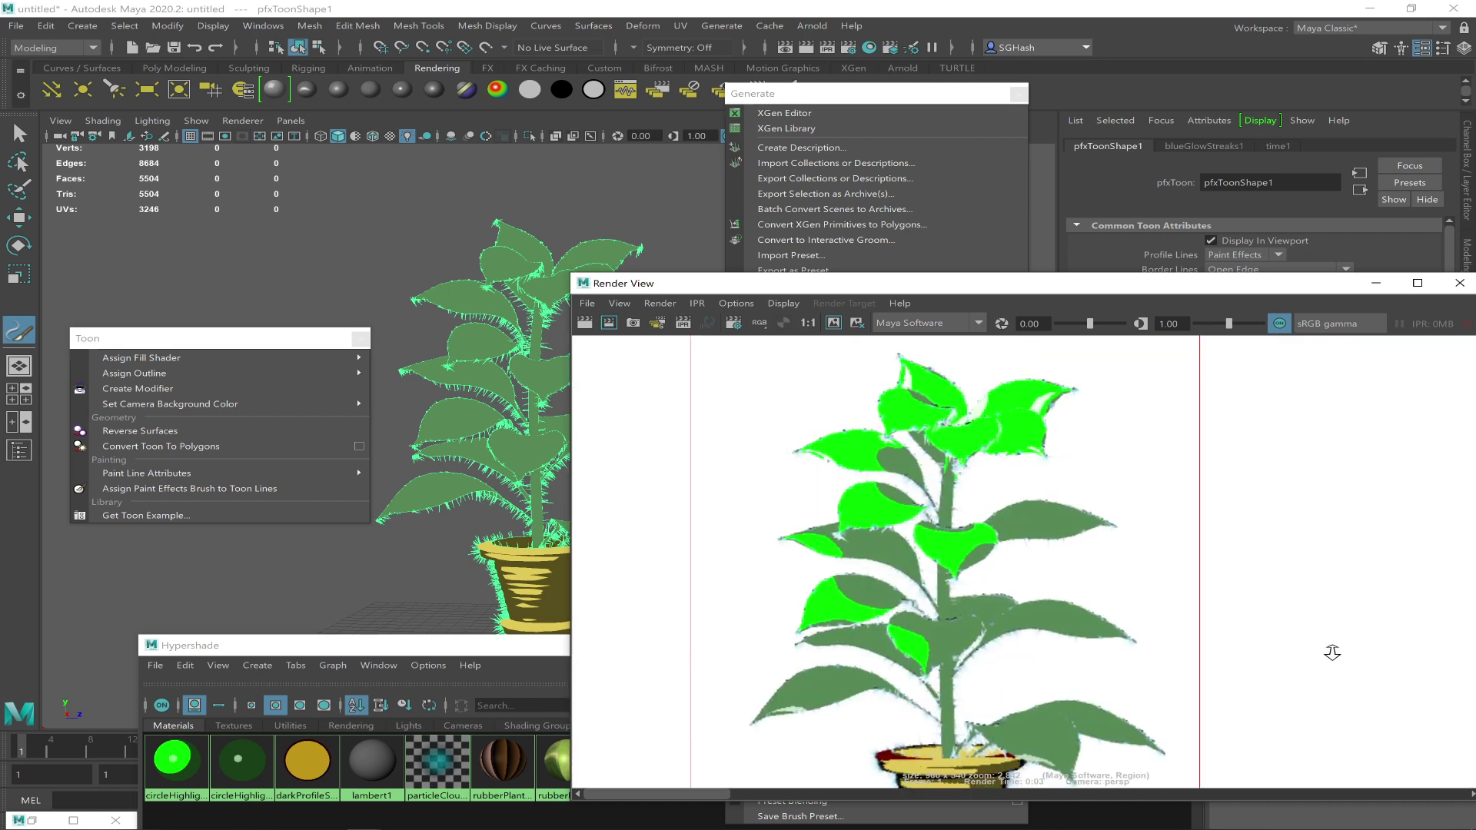
pyautogui.scroll(-4, 910, 441)
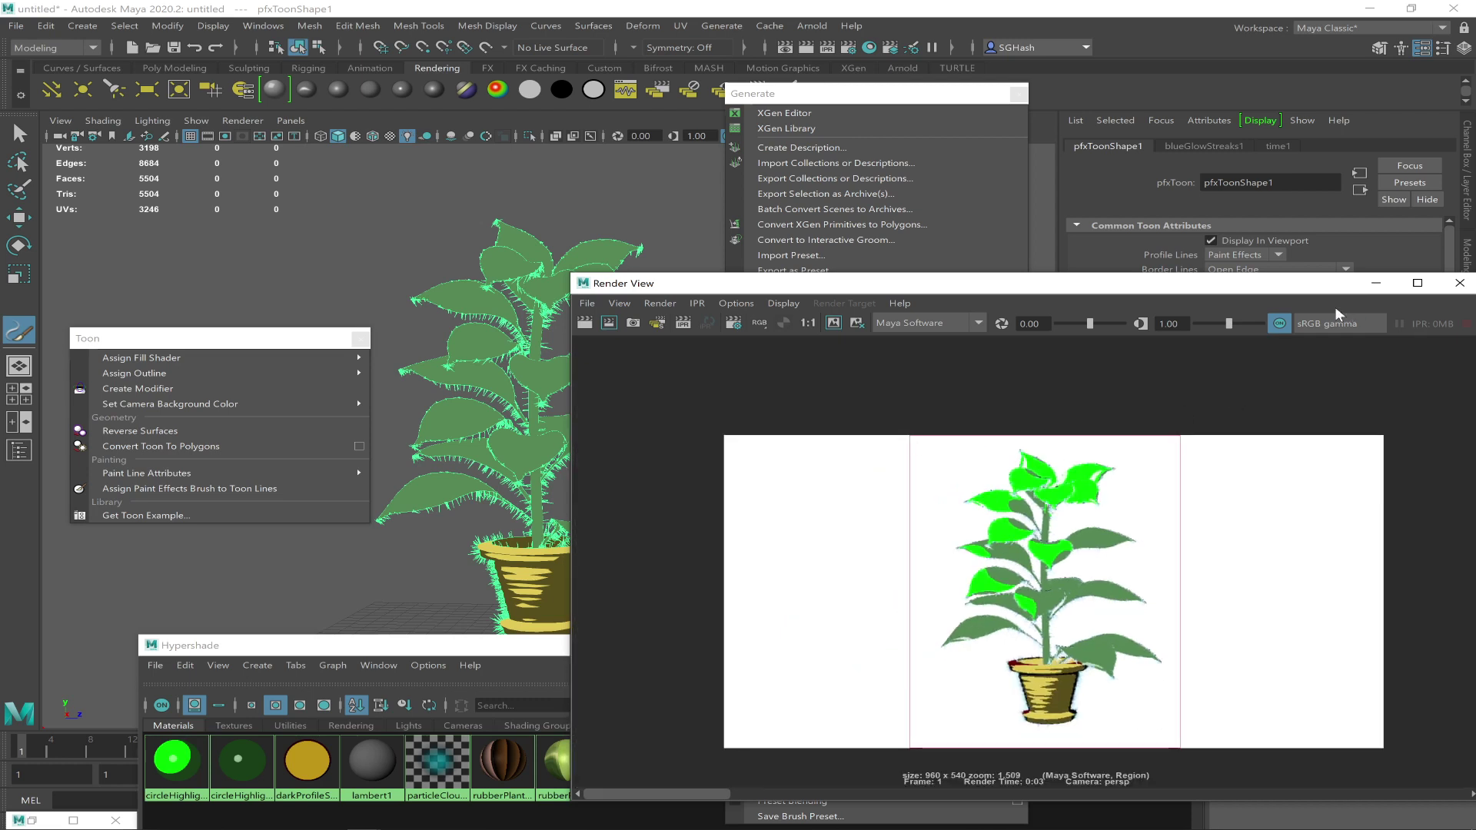
# Darken the persp camera's background color to mid-grey and re-render the plant region to inspect the streaks
pyautogui.moveTo(1297, 289); pyautogui.dragTo(912, 416)
pyautogui.click(59, 121)
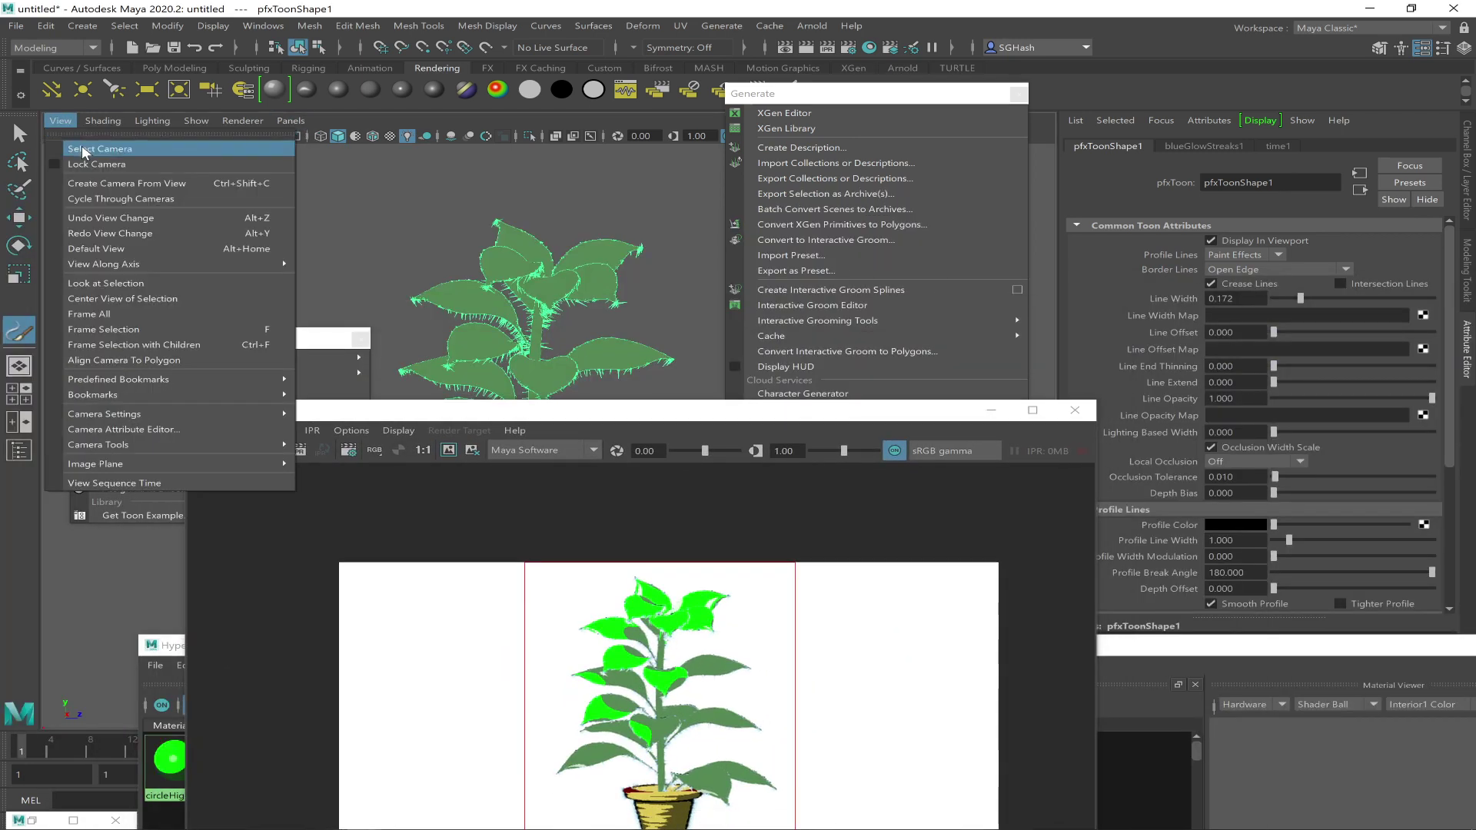
pyautogui.click(83, 148)
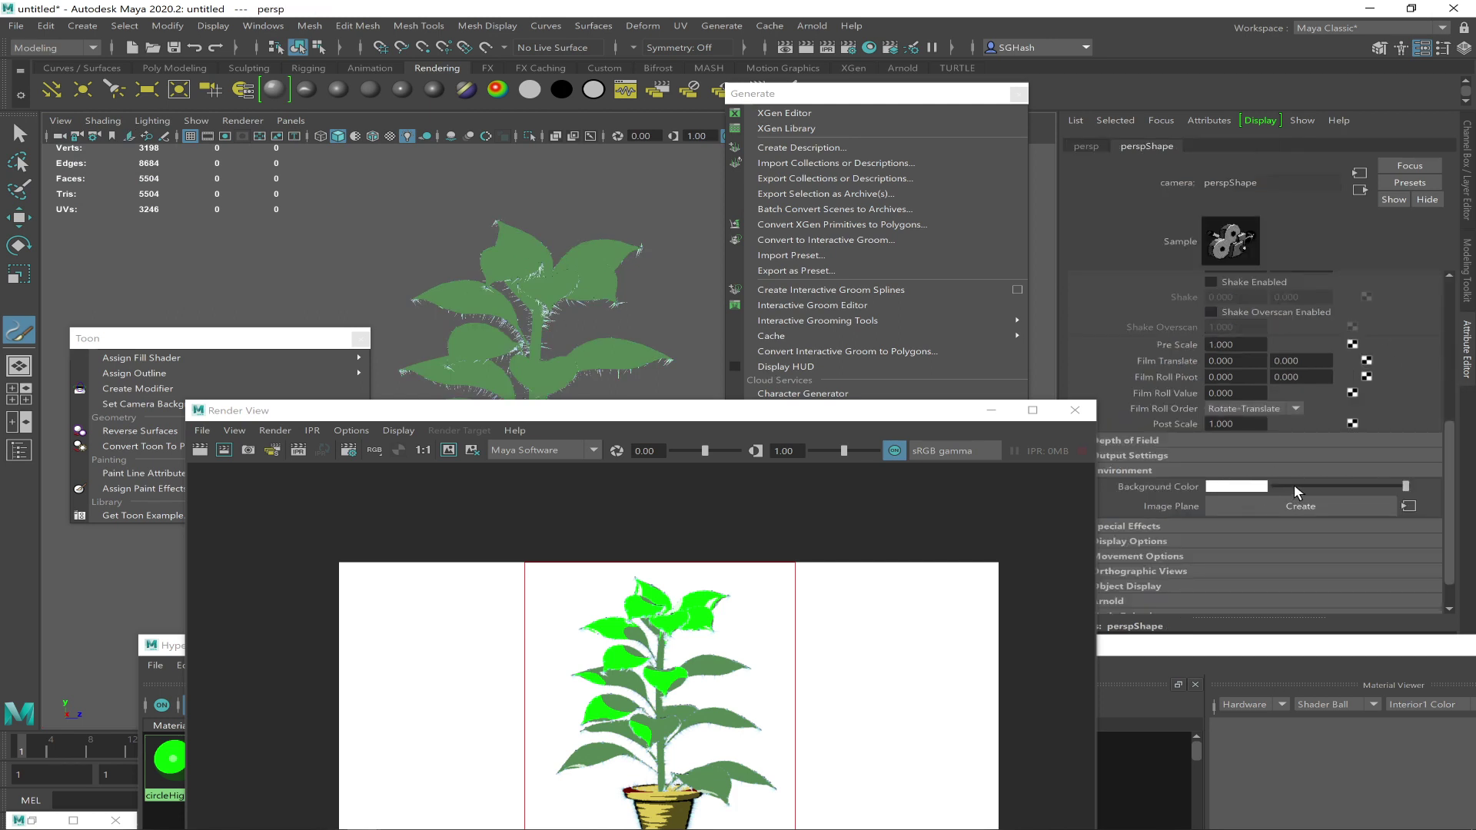
pyautogui.moveTo(1304, 483); pyautogui.dragTo(1299, 488)
pyautogui.moveTo(753, 415); pyautogui.dragTo(746, 212)
pyautogui.click(218, 247)
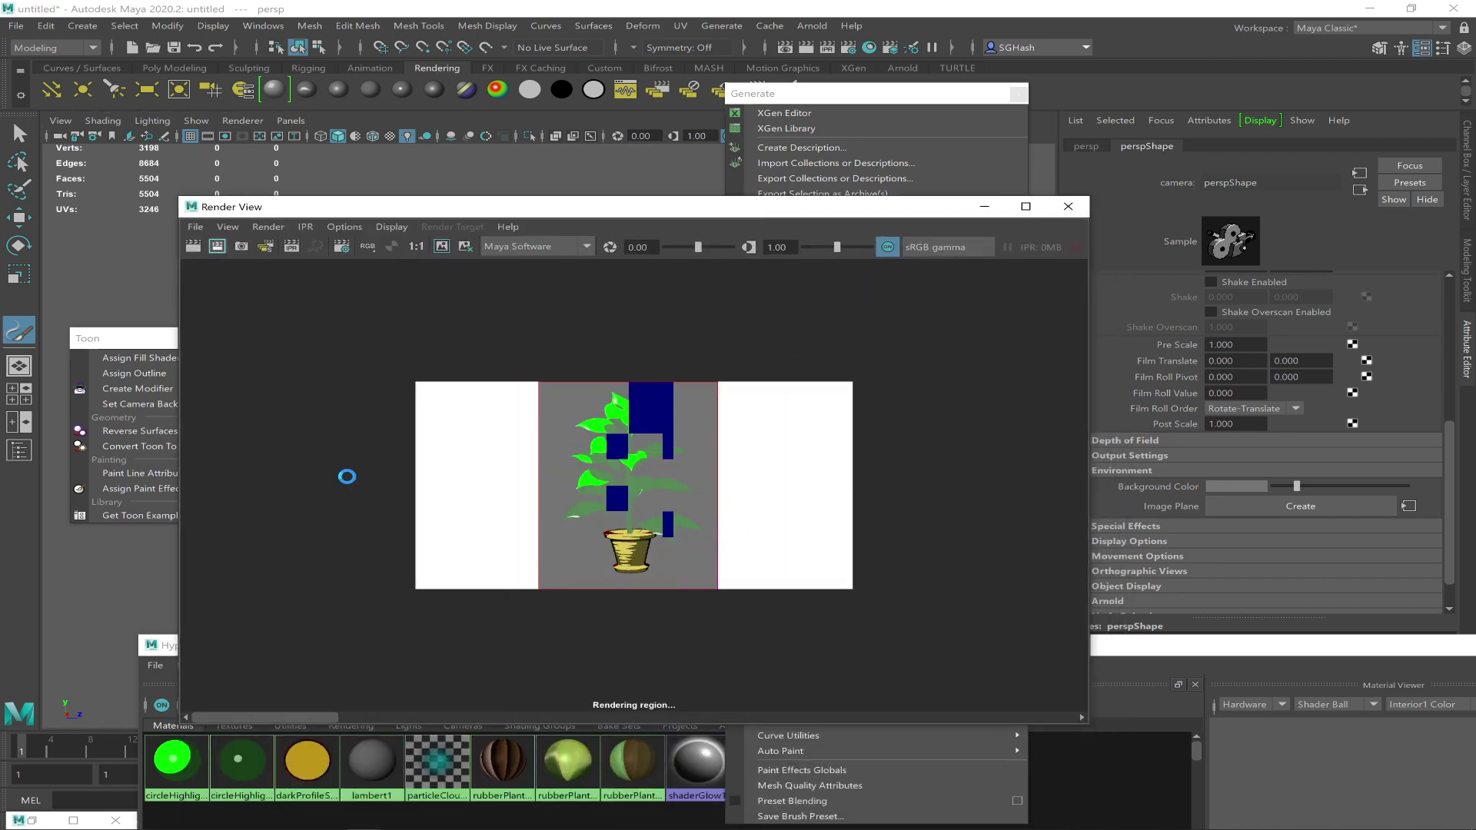
pyautogui.keyDown('alt'); pyautogui.moveTo(595, 438); pyautogui.dragTo(659, 424, button='right'); pyautogui.keyUp('alt')
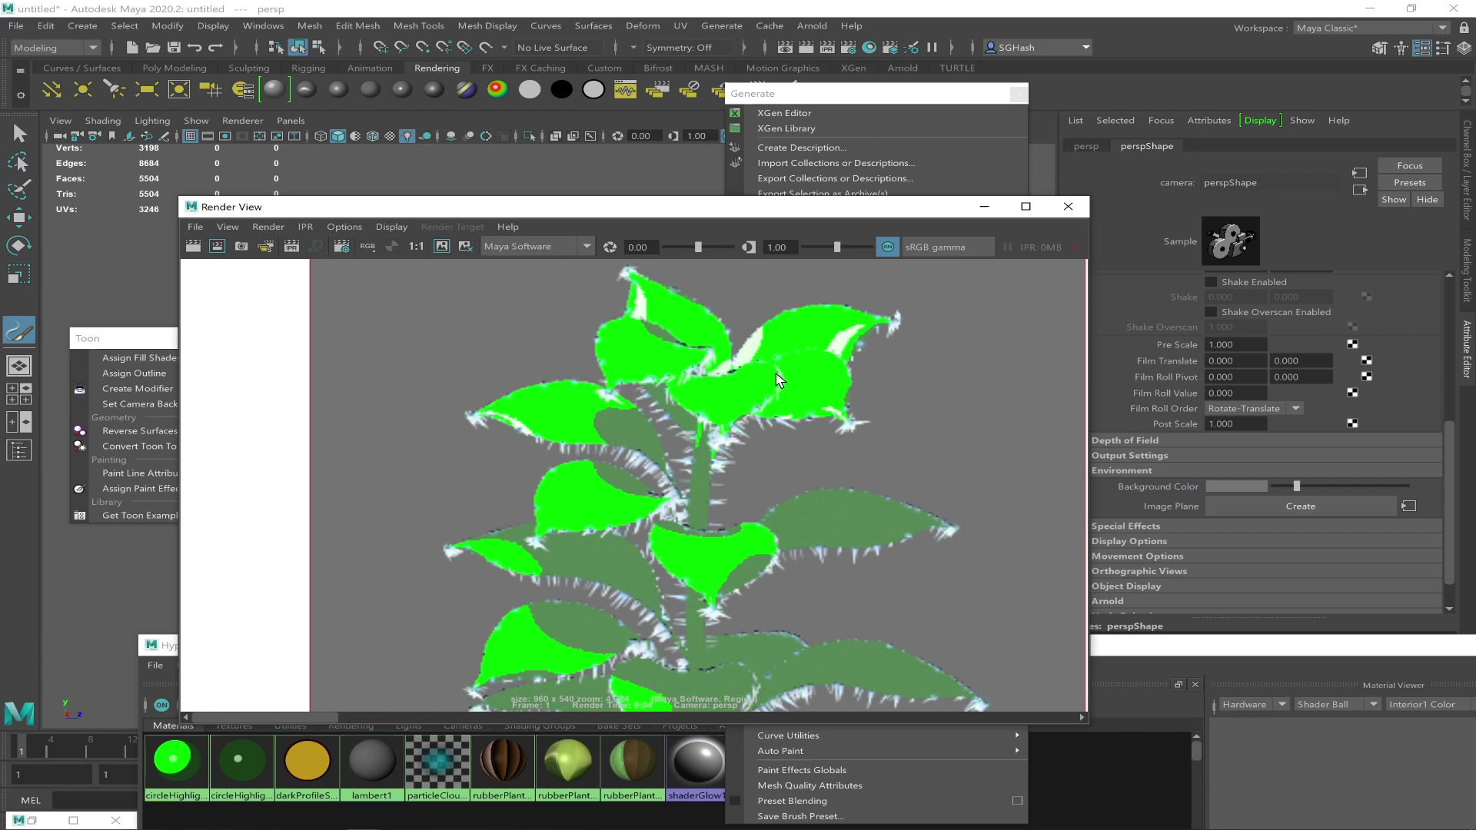
# Restore the brush library and rearrange it and the render window to uncover the plant in the viewport
pyautogui.click(32, 821)
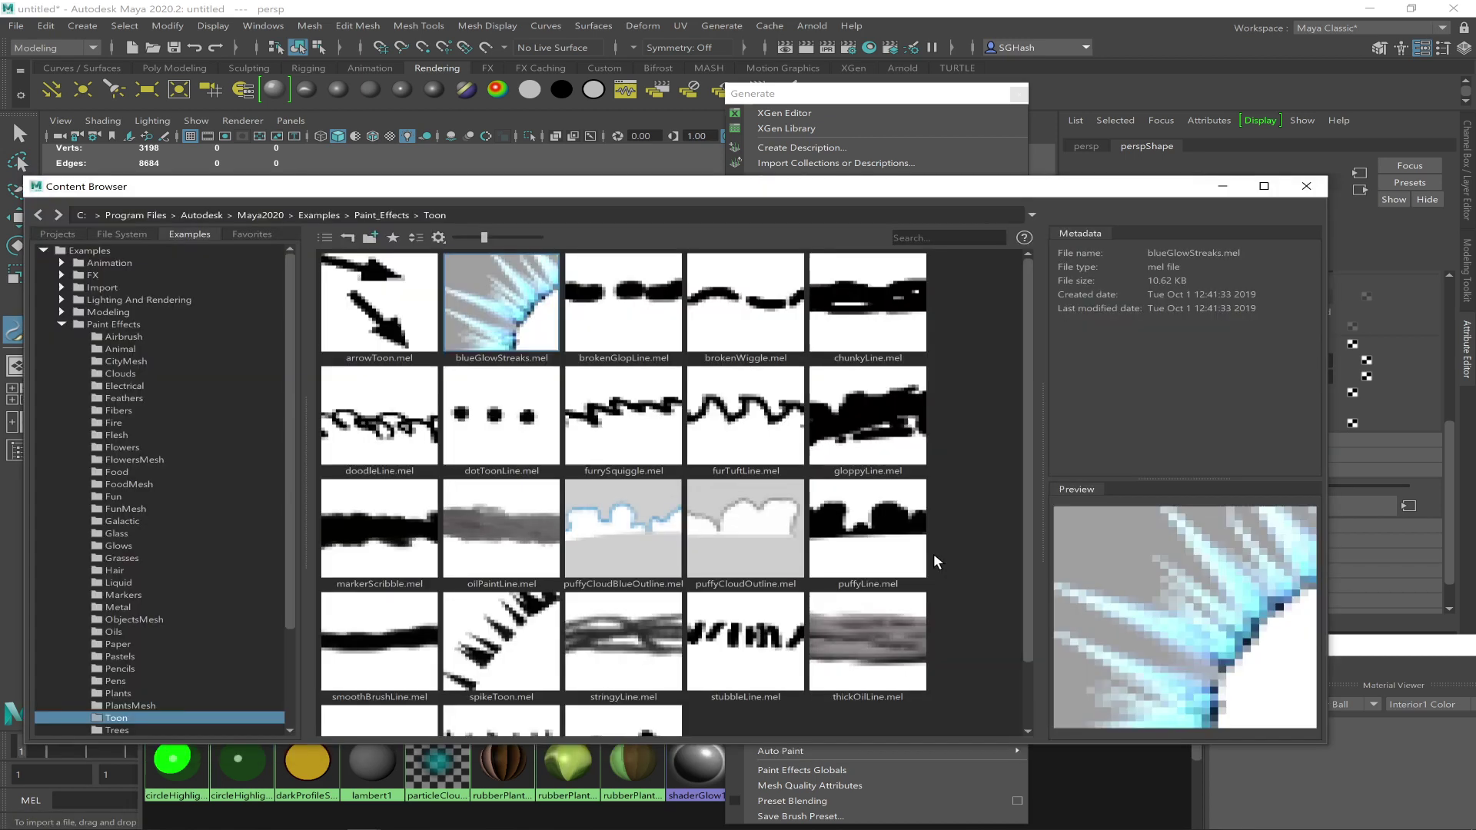
pyautogui.moveTo(706, 192); pyautogui.dragTo(621, 316)
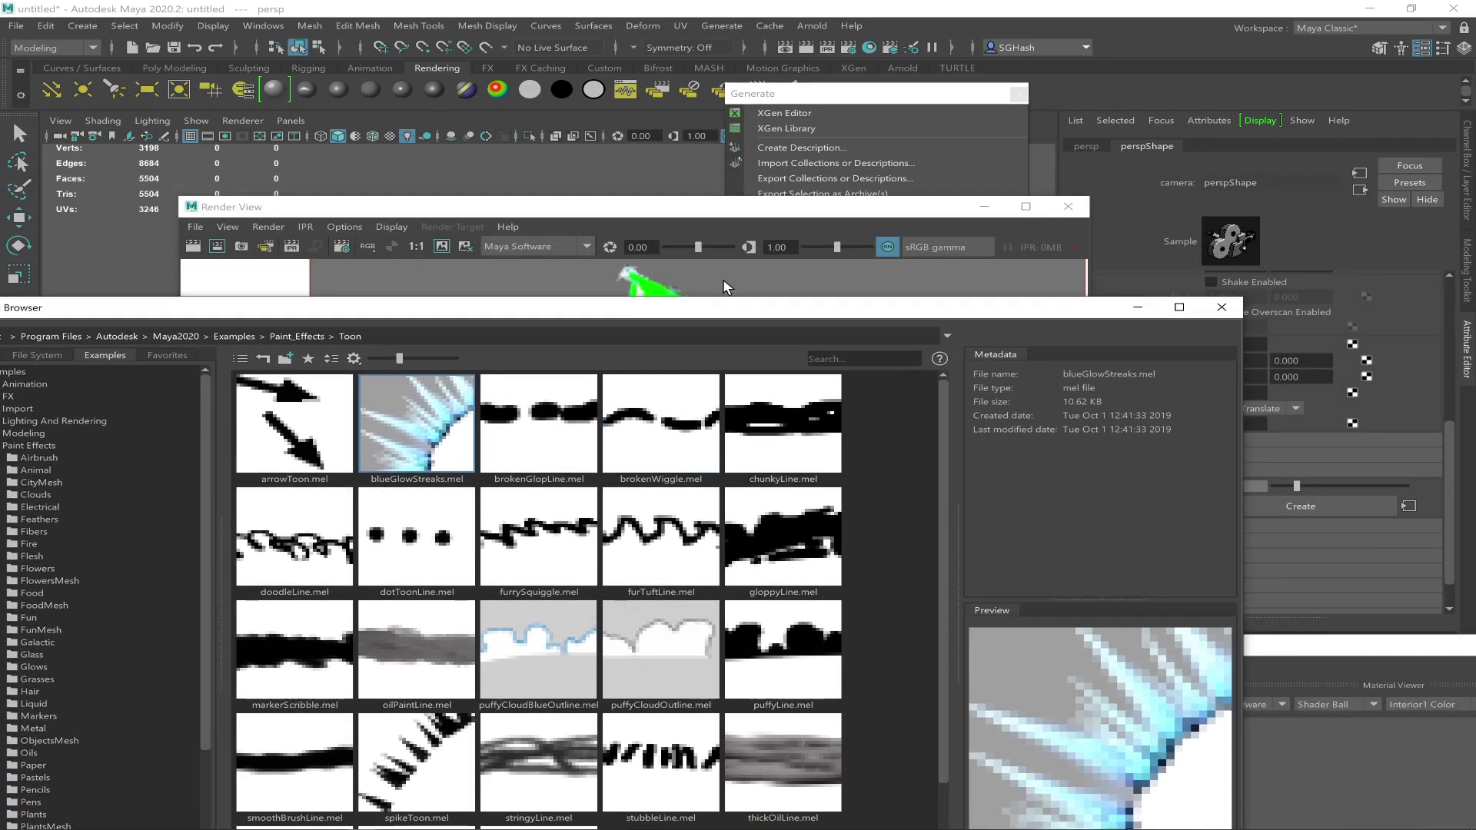
pyautogui.click(679, 210)
pyautogui.moveTo(681, 210); pyautogui.dragTo(970, 416)
pyautogui.moveTo(988, 474); pyautogui.dragTo(1022, 591)
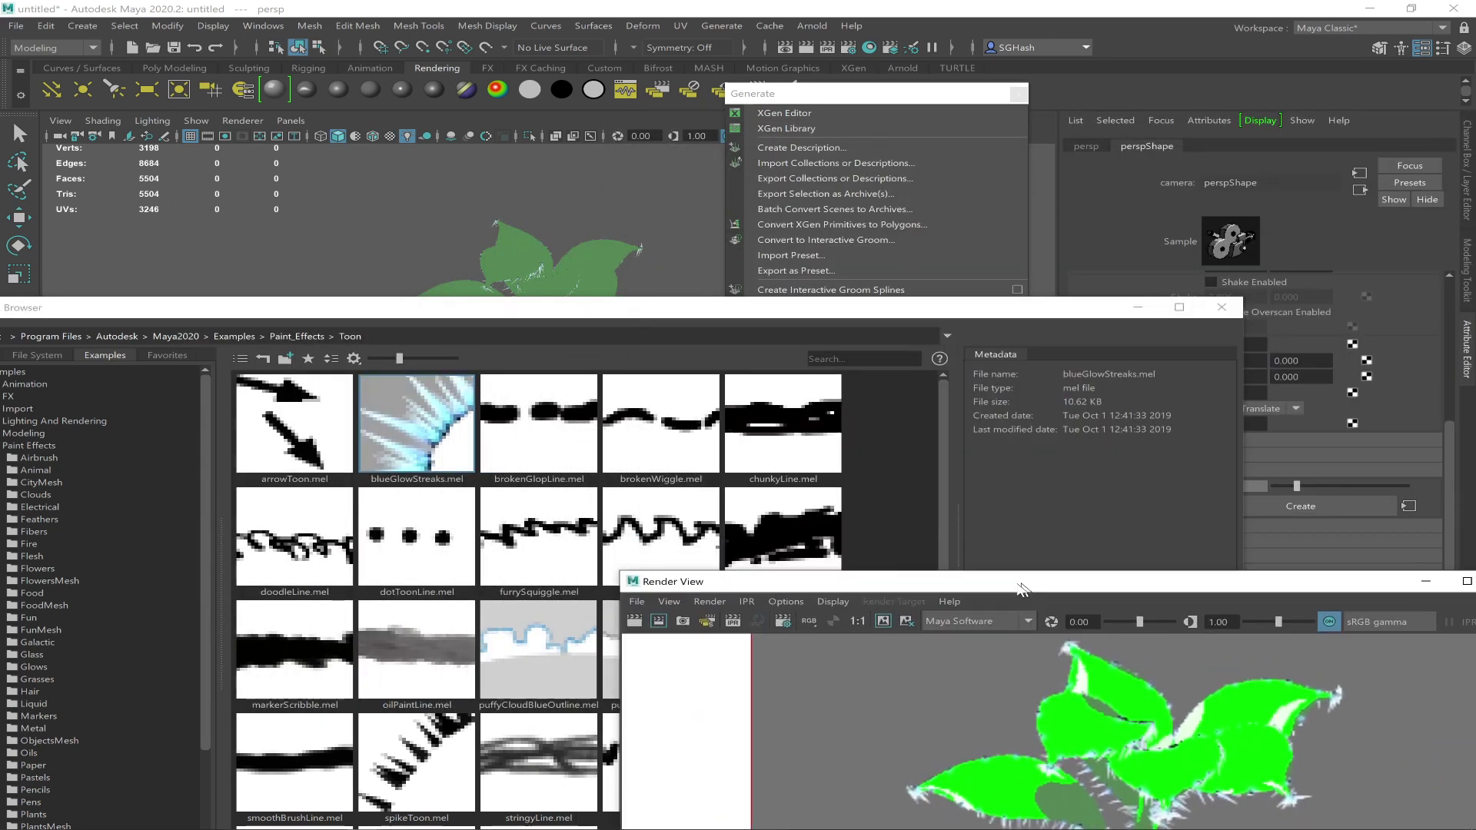
pyautogui.moveTo(463, 313); pyautogui.dragTo(795, 448)
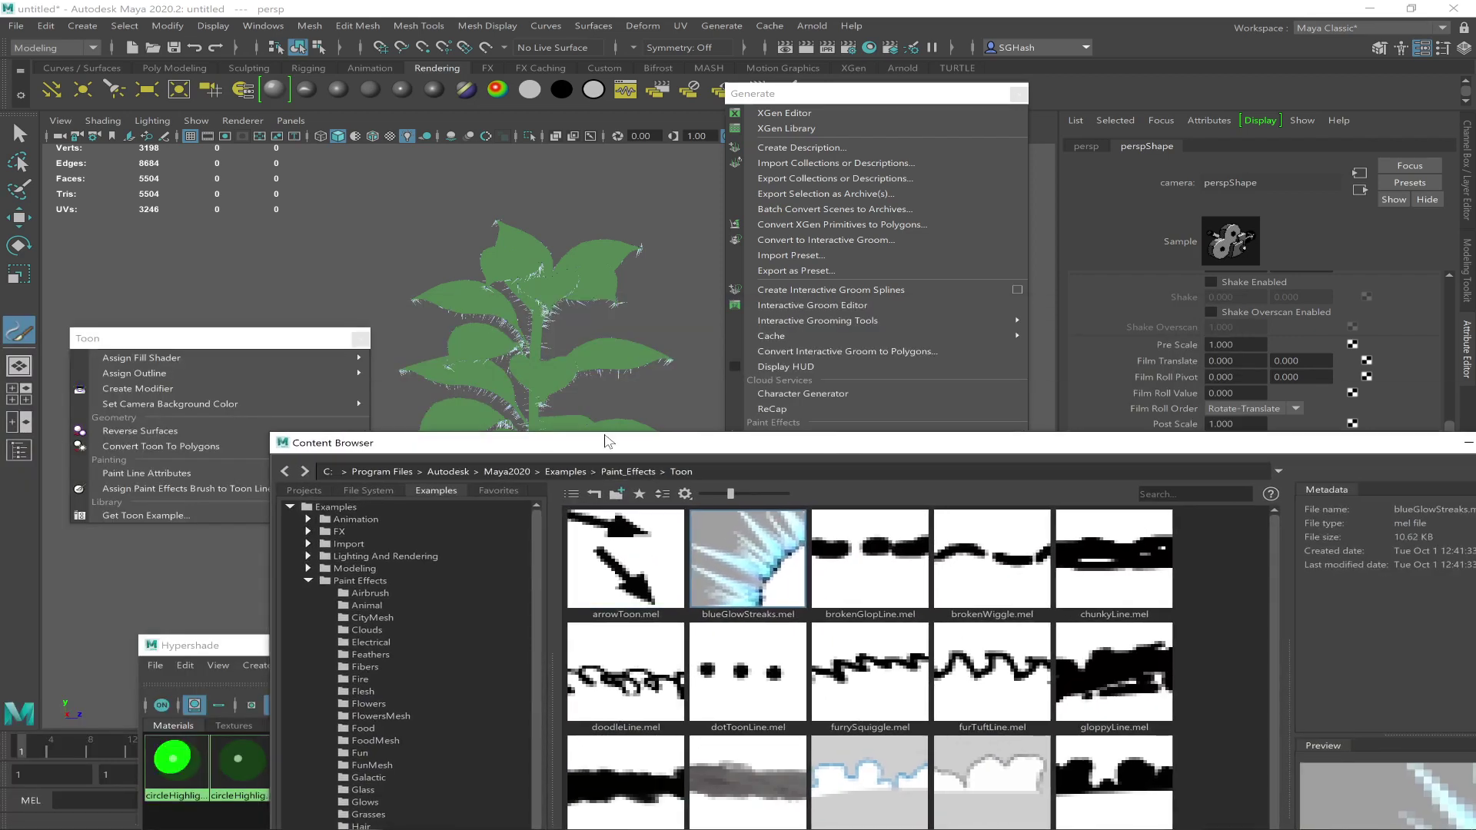
# Select the leaf mesh and assign the doodleLine.mel toon brush to its toon lines
pyautogui.press('q')
pyautogui.click(556, 366)
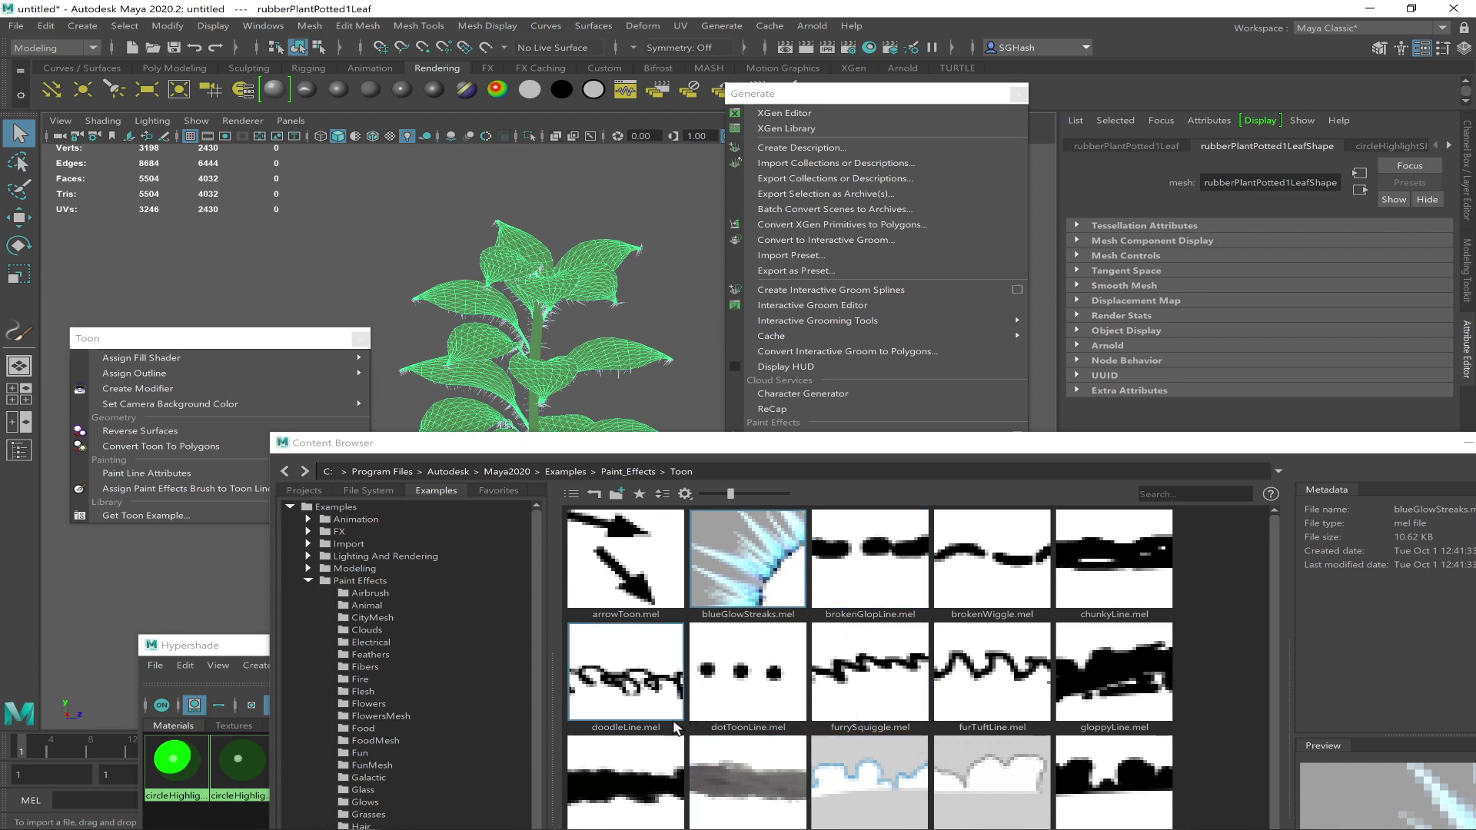
pyautogui.click(654, 681)
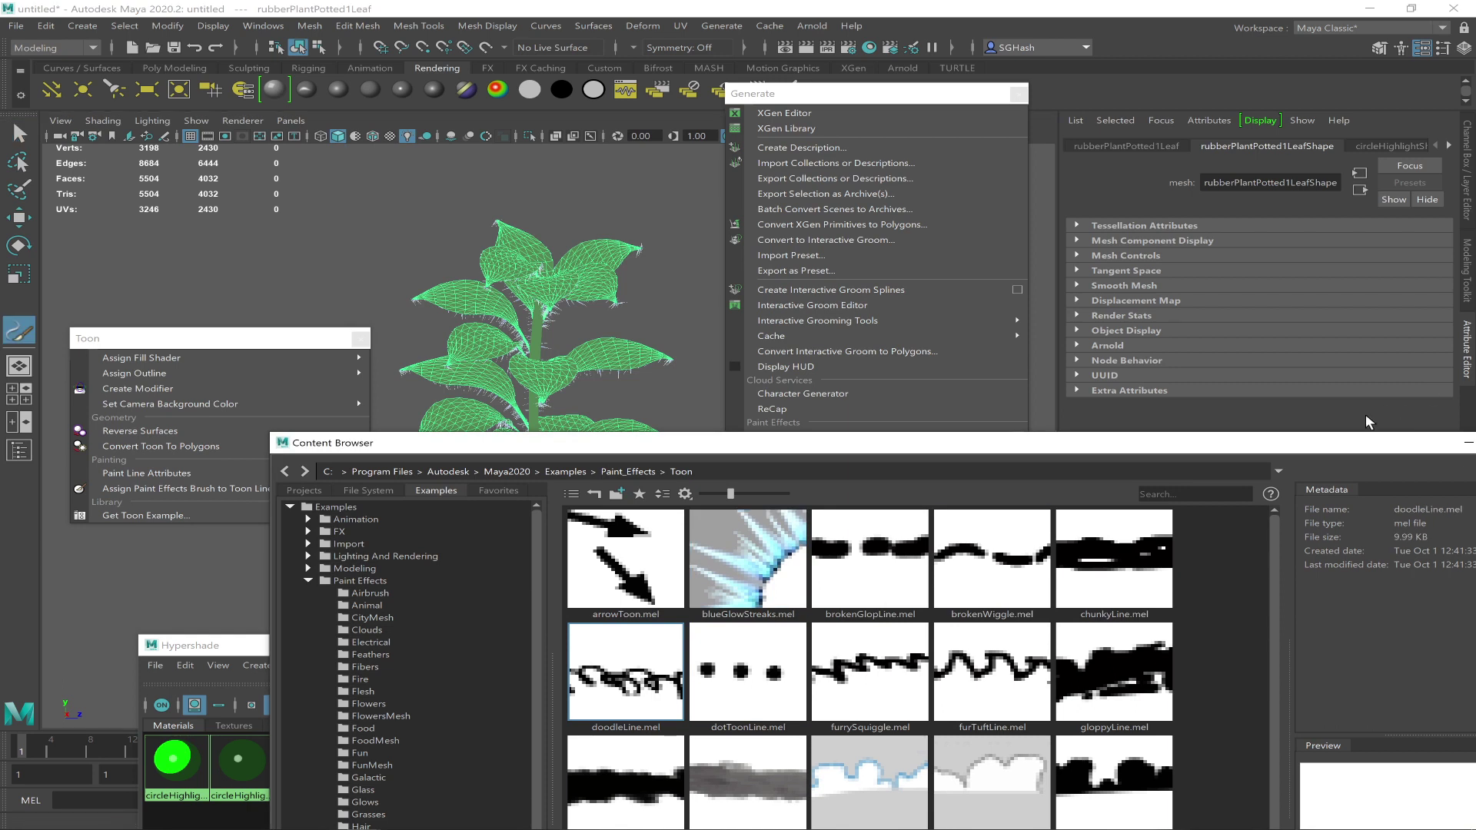
pyautogui.click(190, 490)
pyautogui.click(191, 491)
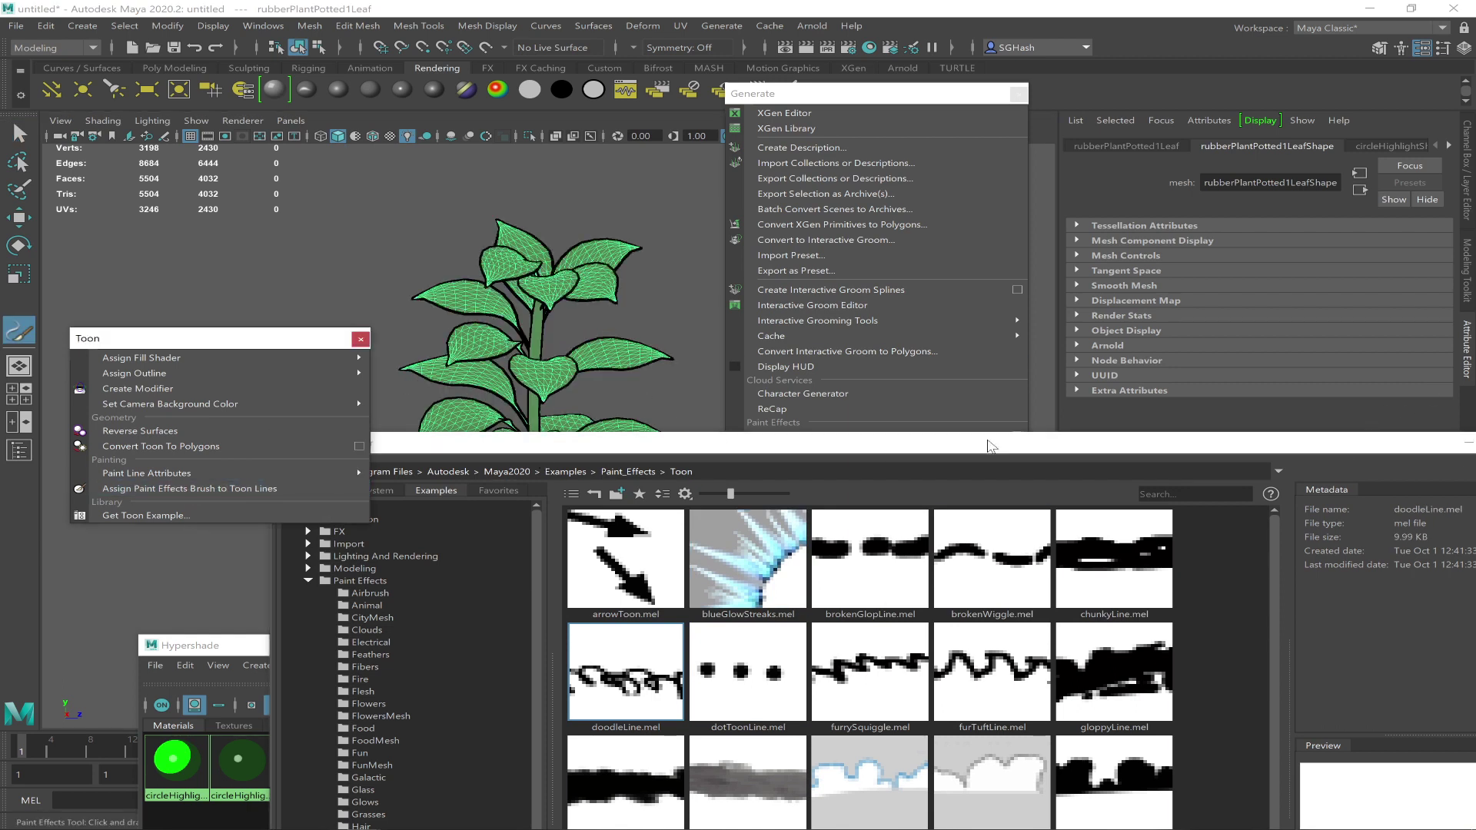
# Look through the leaf mesh's connected nodes and view the strokeShapeRubberPlantPotted1 attributes
pyautogui.click(1448, 146)
pyautogui.click(1448, 146)
pyautogui.click(1448, 146)
pyautogui.click(1449, 146)
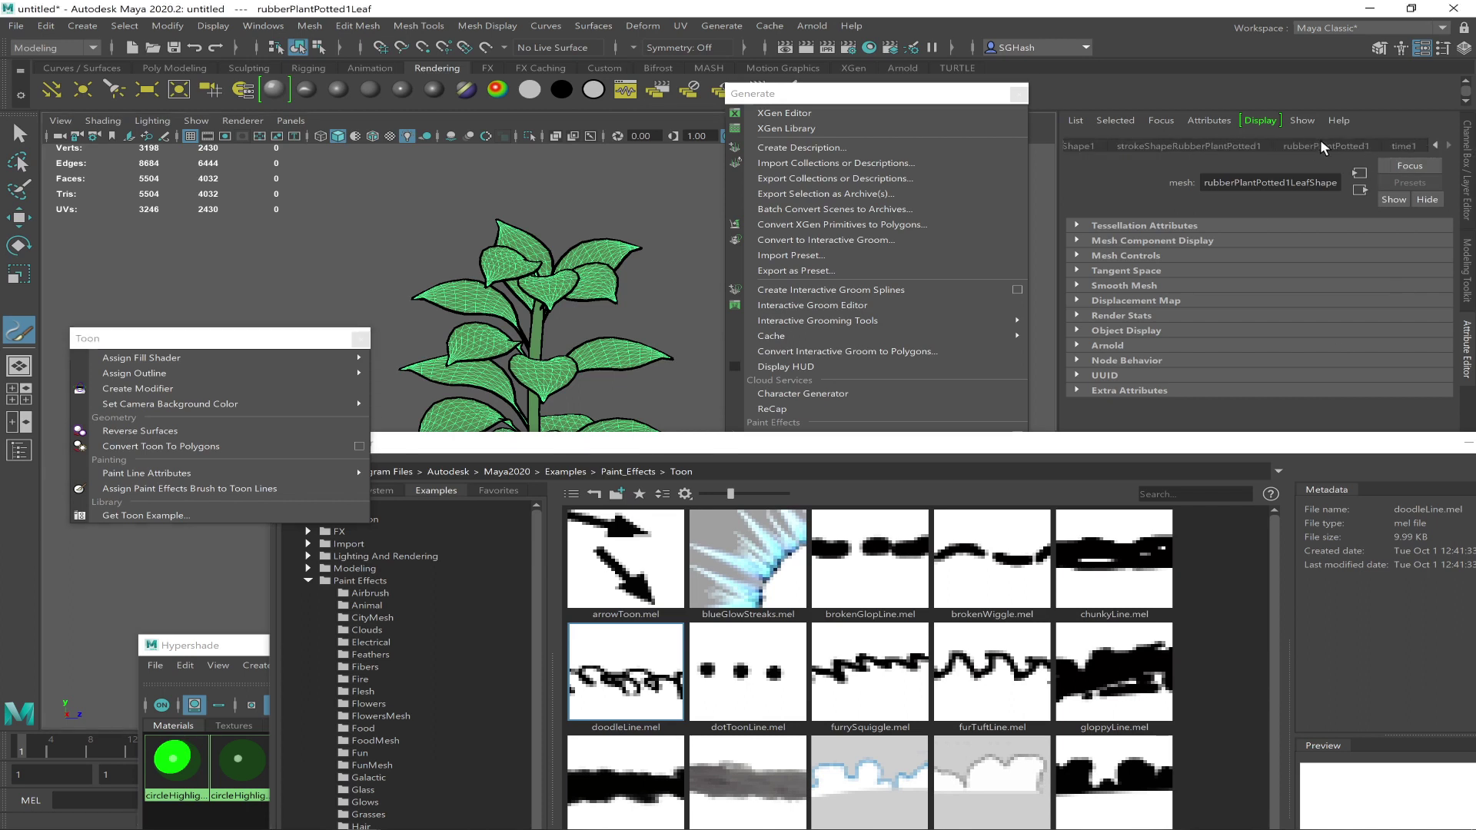
pyautogui.click(1188, 149)
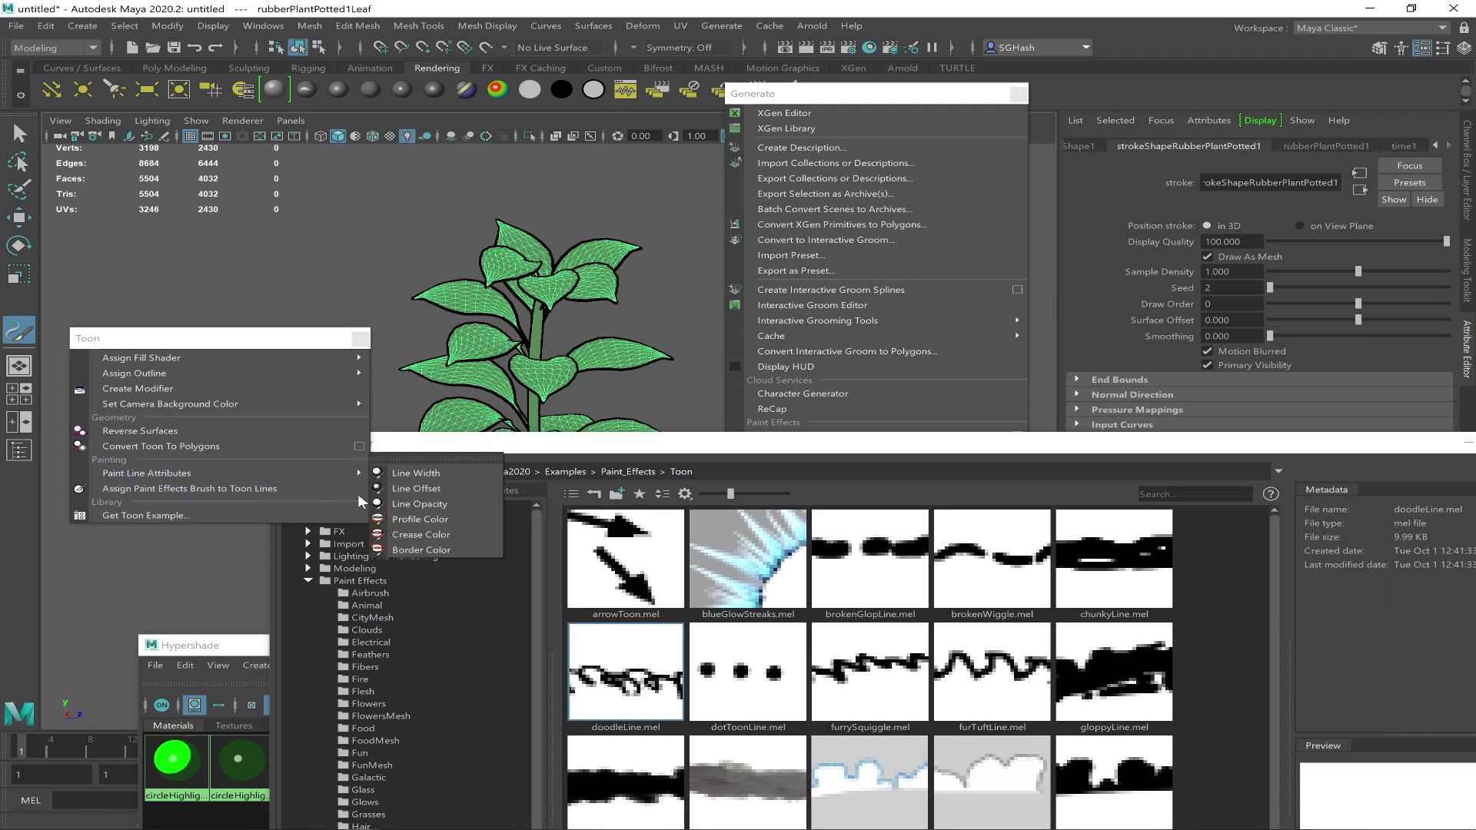
# Select the pfxToon1 outline in the viewport and move the brush library clear of the plant
pyautogui.press('q')
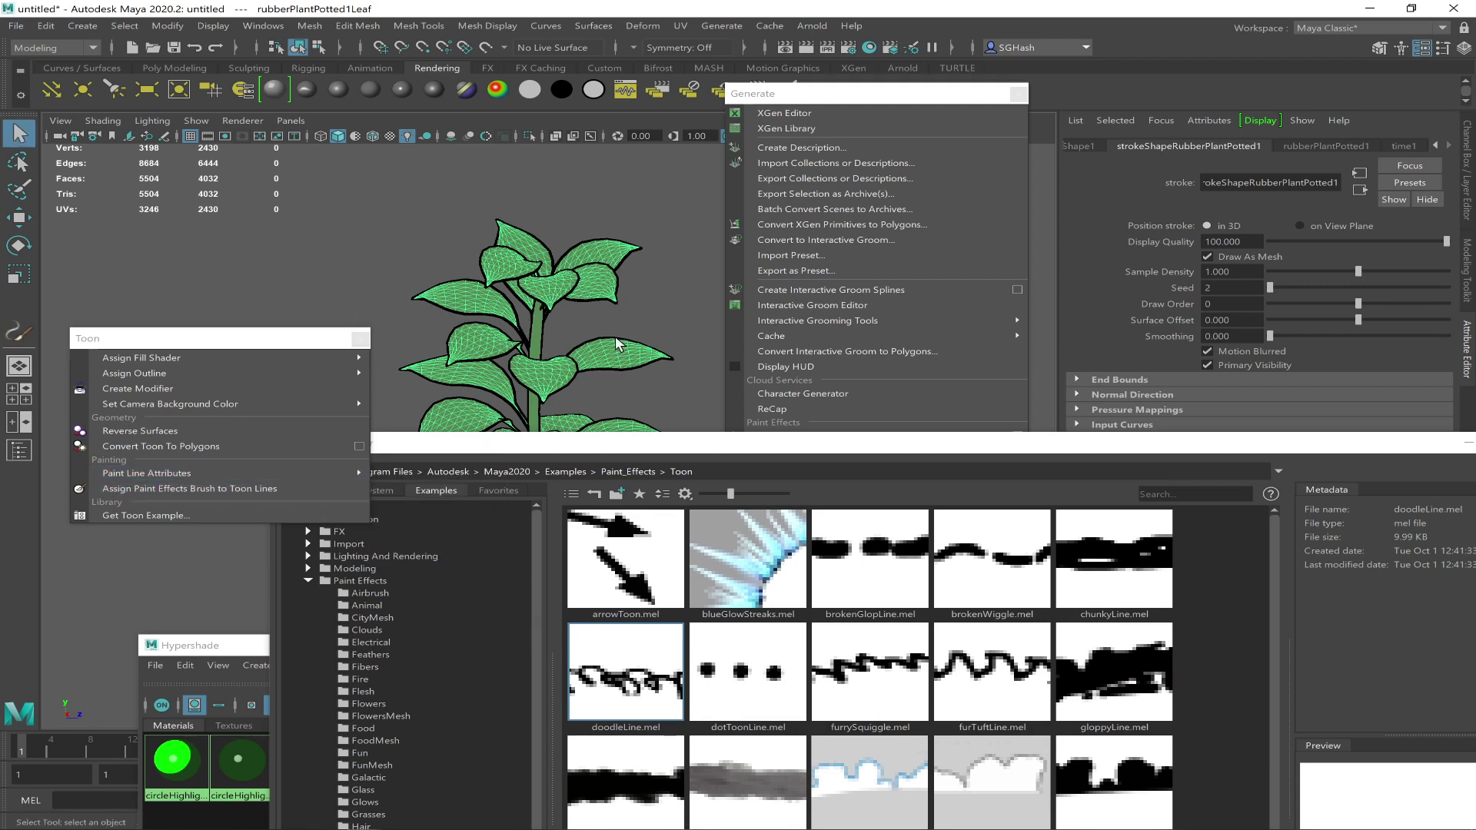
pyautogui.click(589, 299)
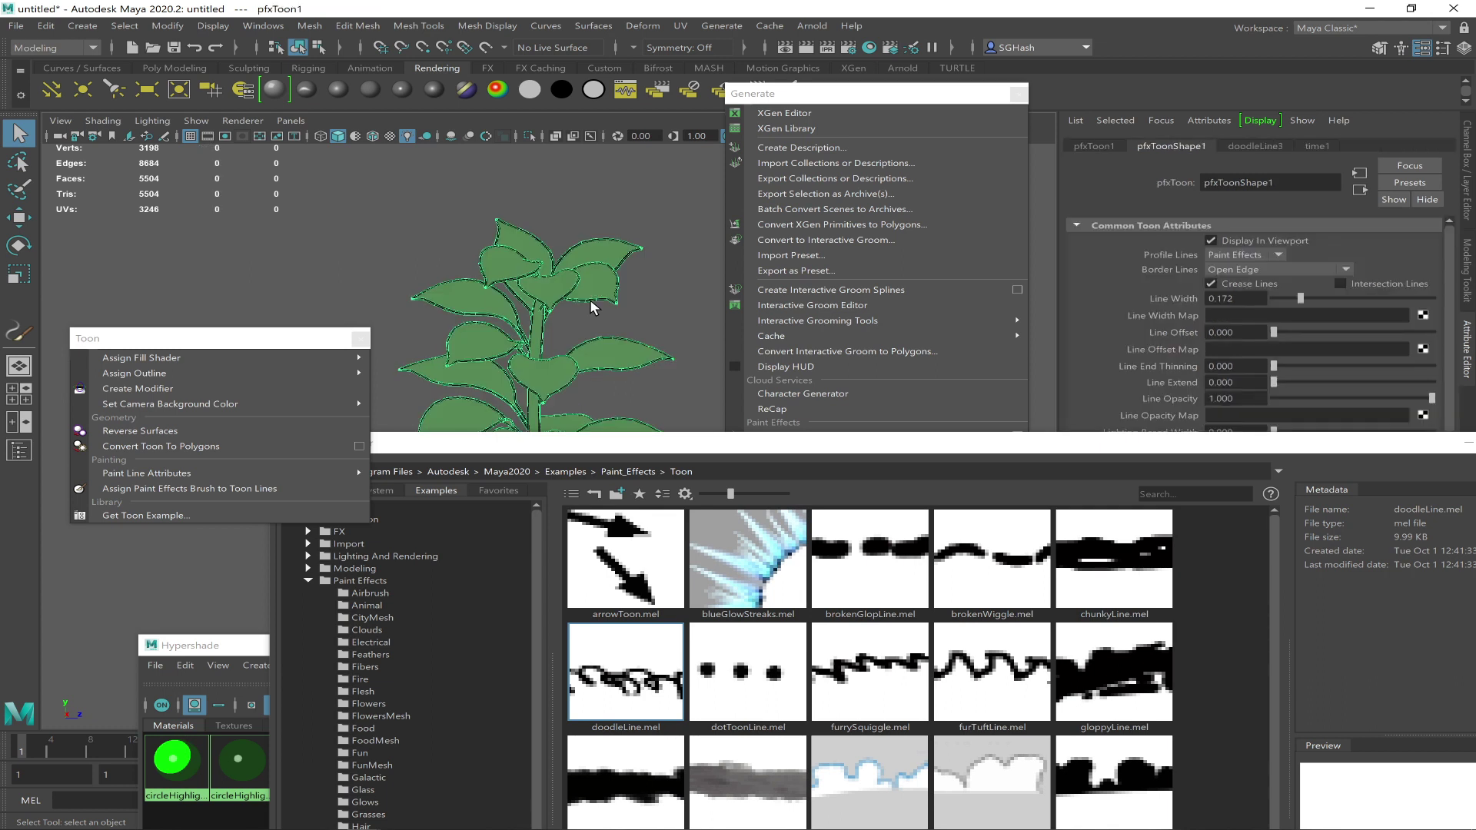
pyautogui.click(589, 304)
pyautogui.click(590, 299)
pyautogui.click(597, 333)
pyautogui.click(571, 298)
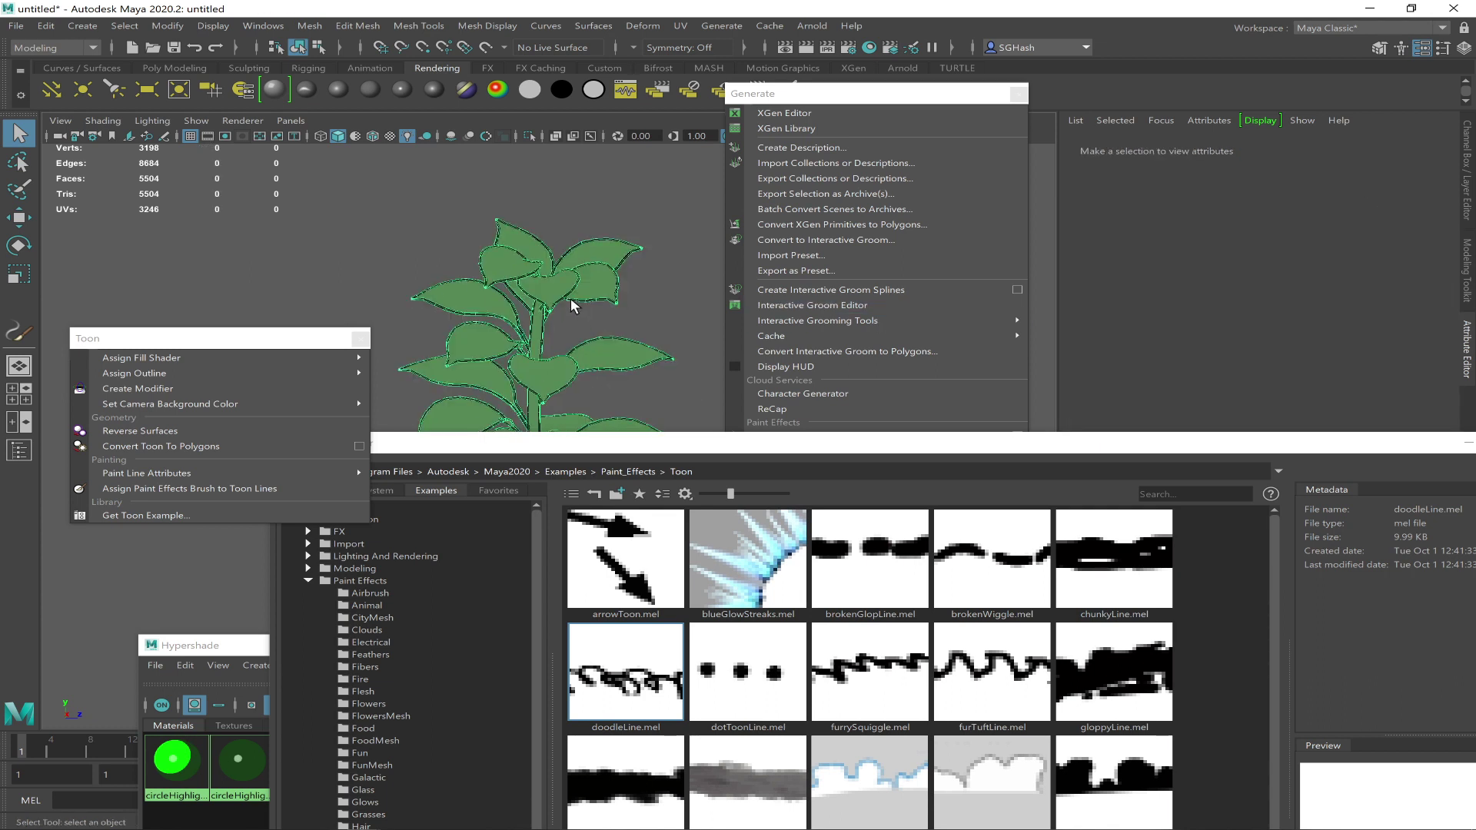
pyautogui.moveTo(1249, 442); pyautogui.dragTo(904, 640)
# Look over the outline's curvature-based width scaling settings and set its overall Line Width to 0.443
pyautogui.moveTo(1449, 386); pyautogui.dragTo(1463, 483)
pyautogui.scroll(-2, 1413, 477)
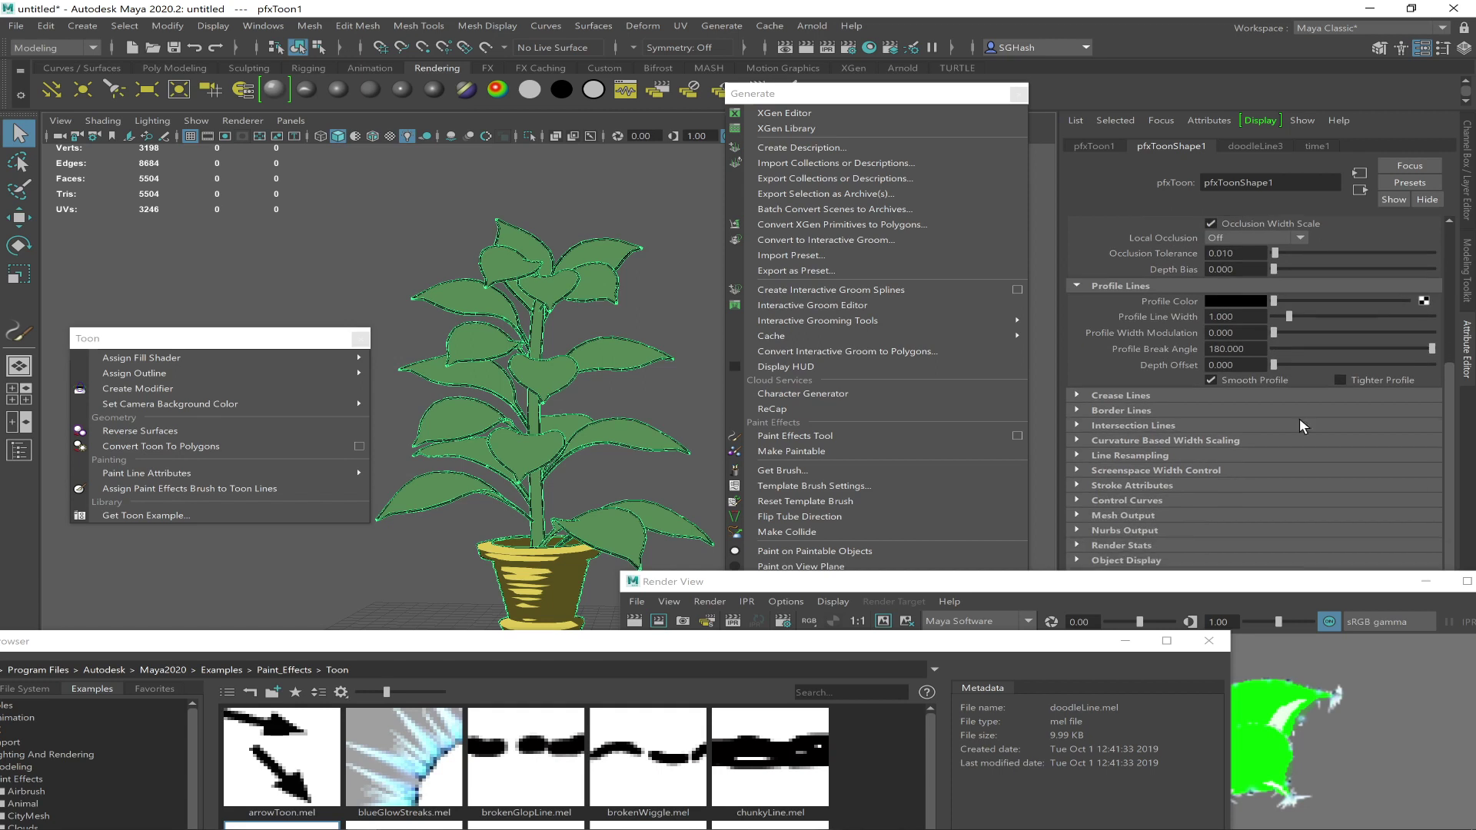
pyautogui.click(1156, 442)
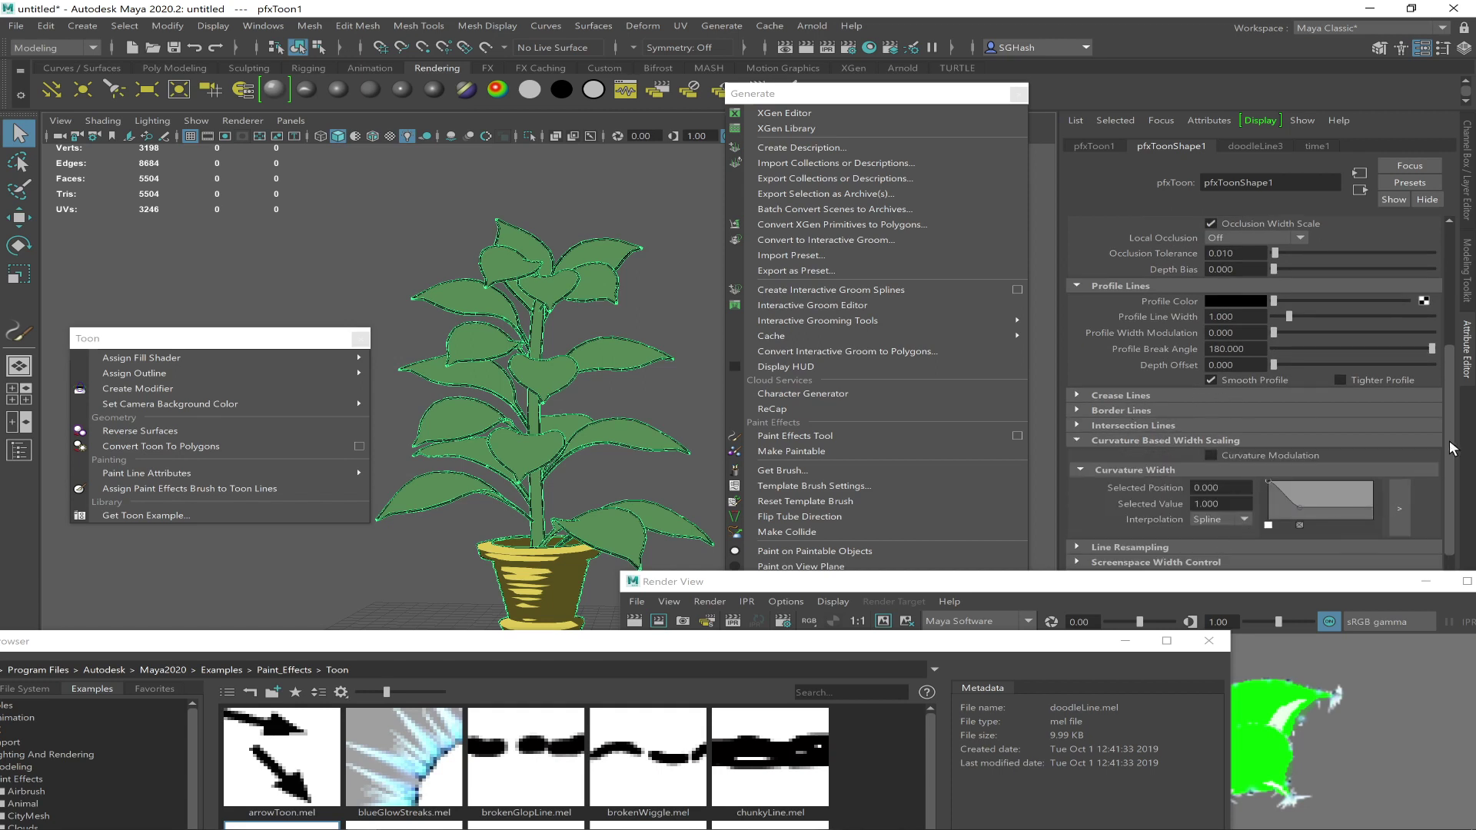
pyautogui.scroll(5, 1413, 320)
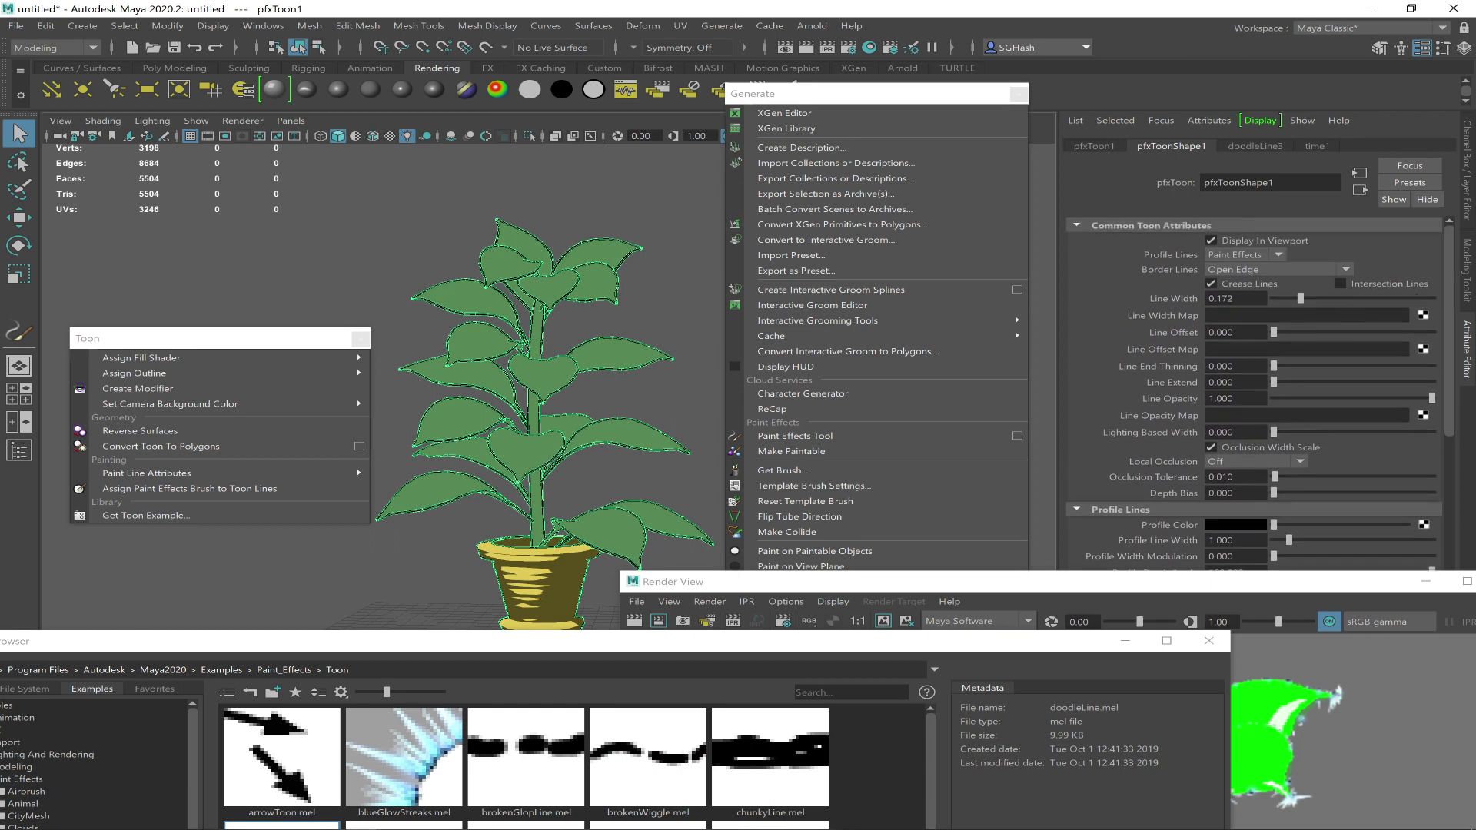
pyautogui.moveTo(1302, 297); pyautogui.dragTo(1345, 310)
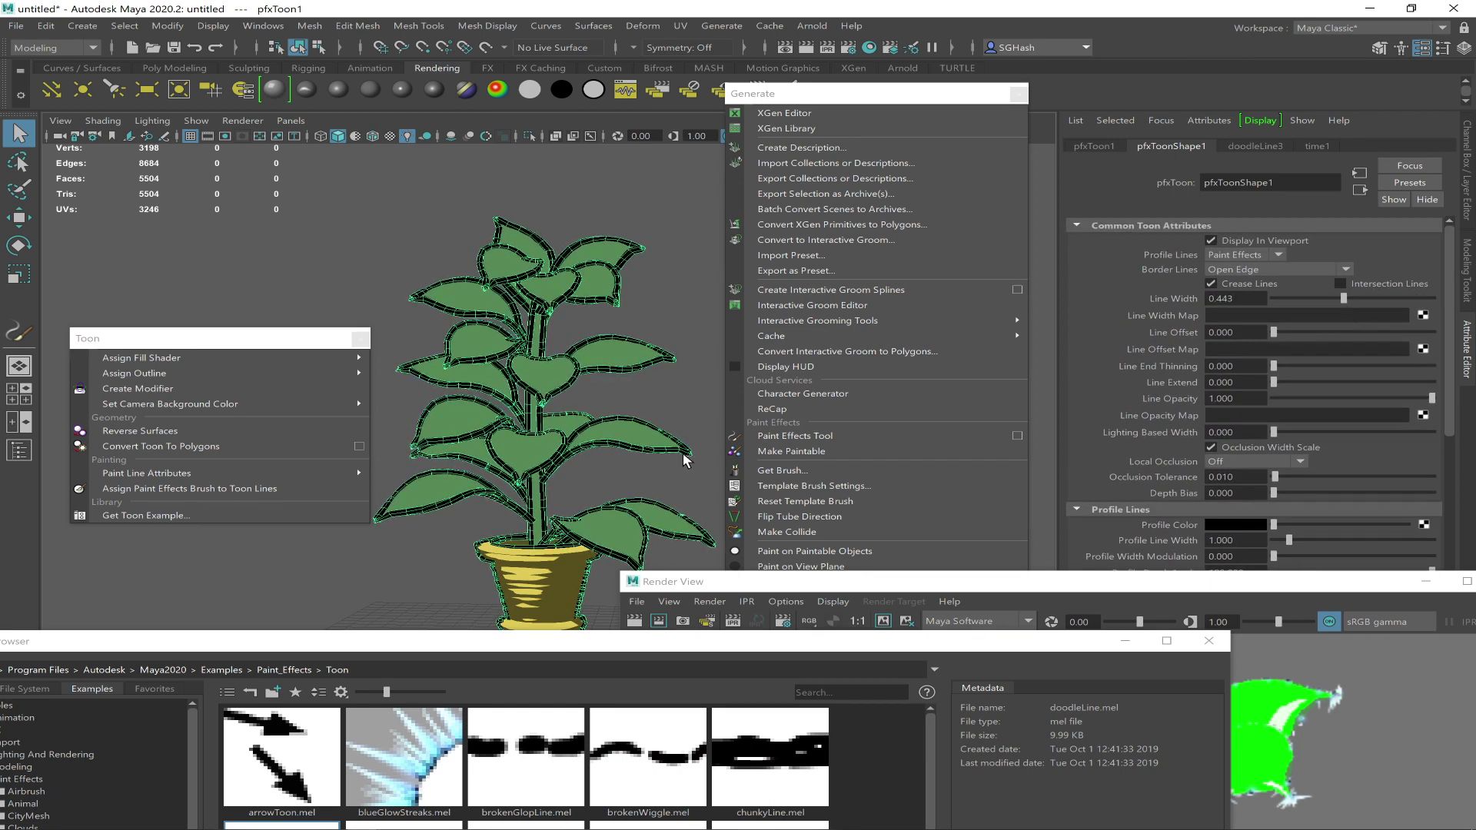
# Bring up the render window, mark a region over the upper leaves and re-render it with the thicker doodle outlines
pyautogui.moveTo(1108, 581); pyautogui.dragTo(955, 279)
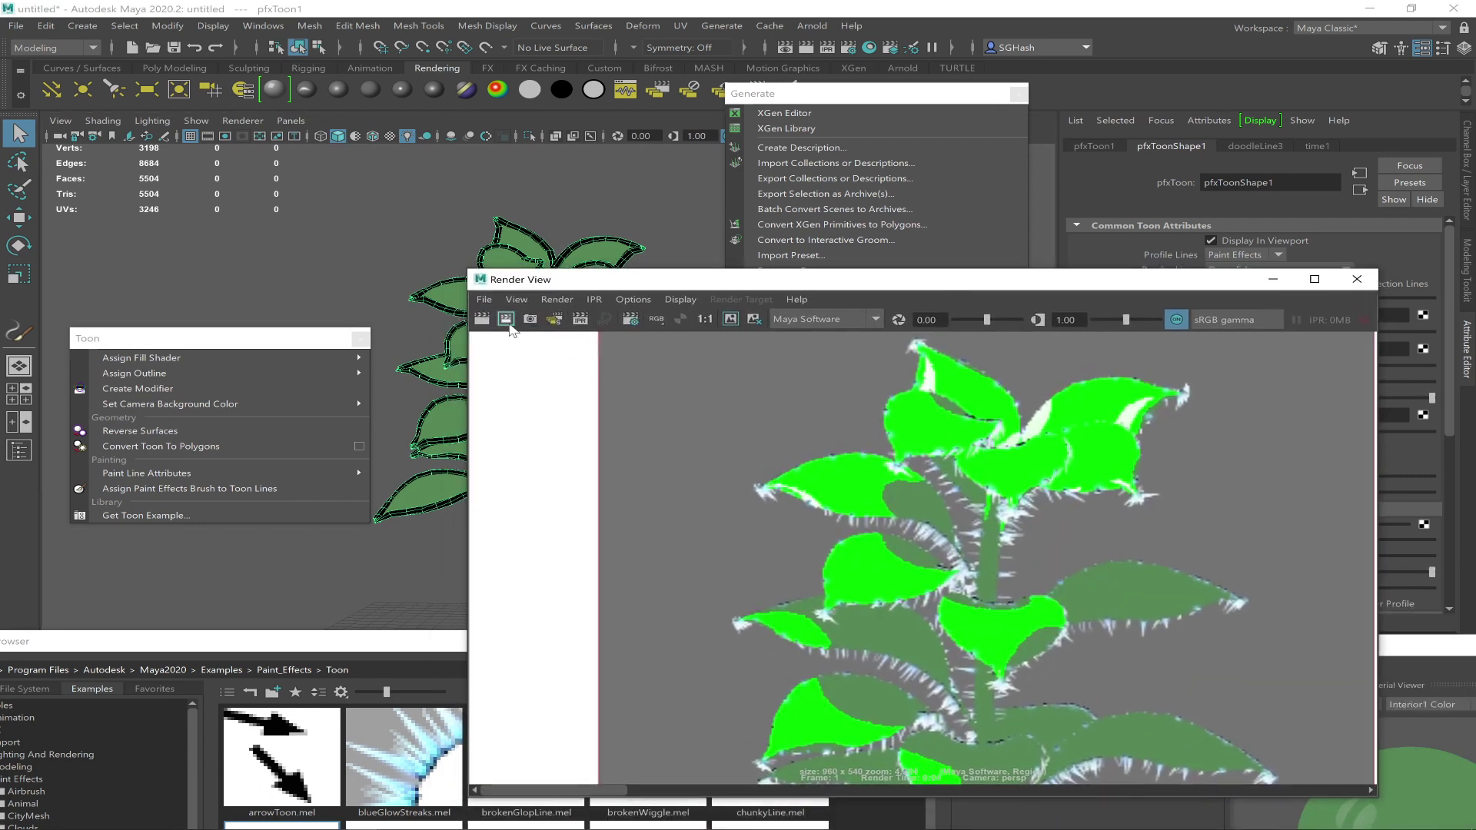
pyautogui.moveTo(727, 395); pyautogui.dragTo(1356, 624)
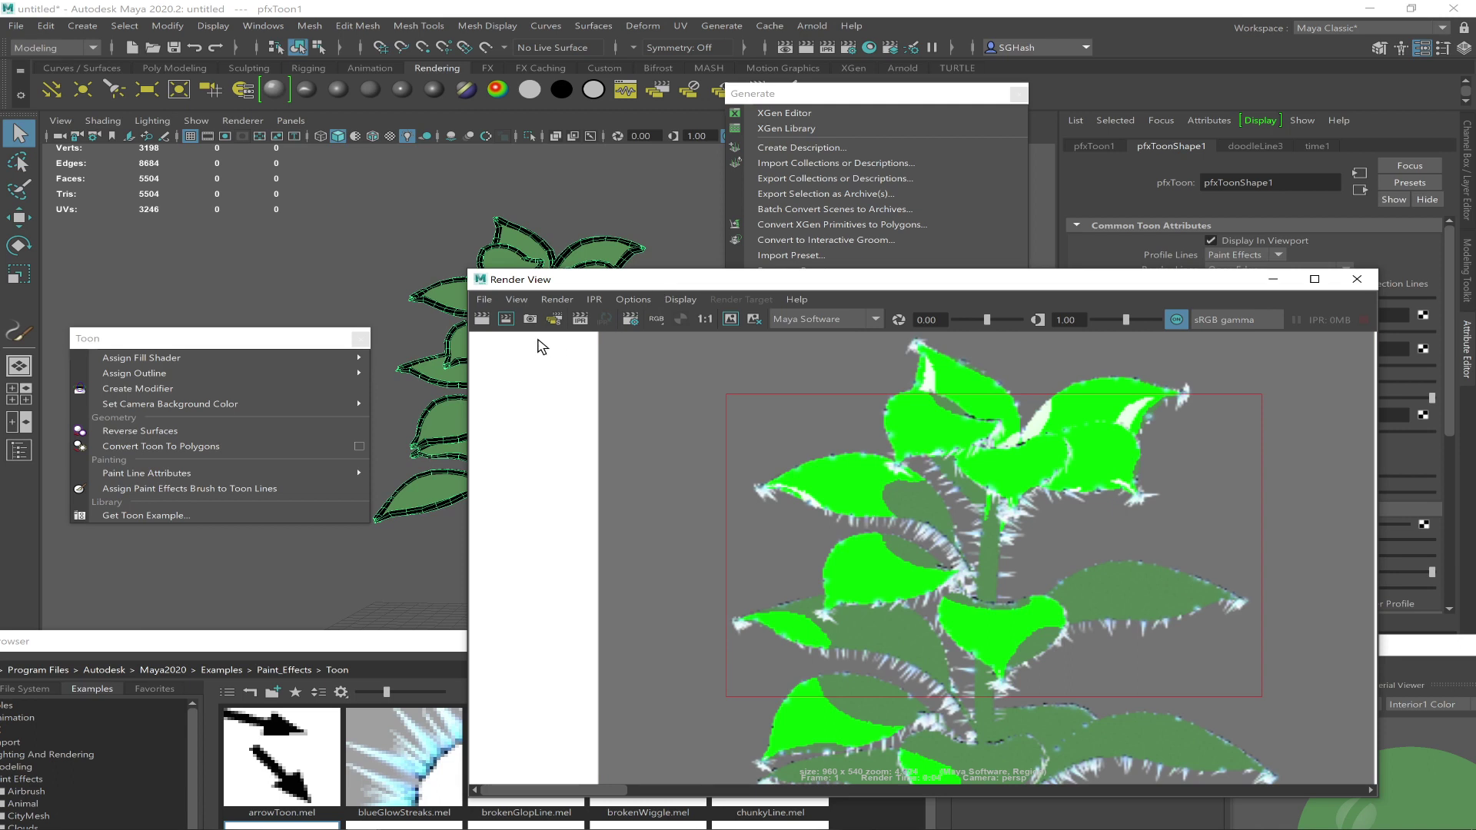
pyautogui.click(506, 319)
pyautogui.keyDown('alt'); pyautogui.moveTo(911, 512); pyautogui.dragTo(1292, 757, button='right'); pyautogui.keyUp('alt')
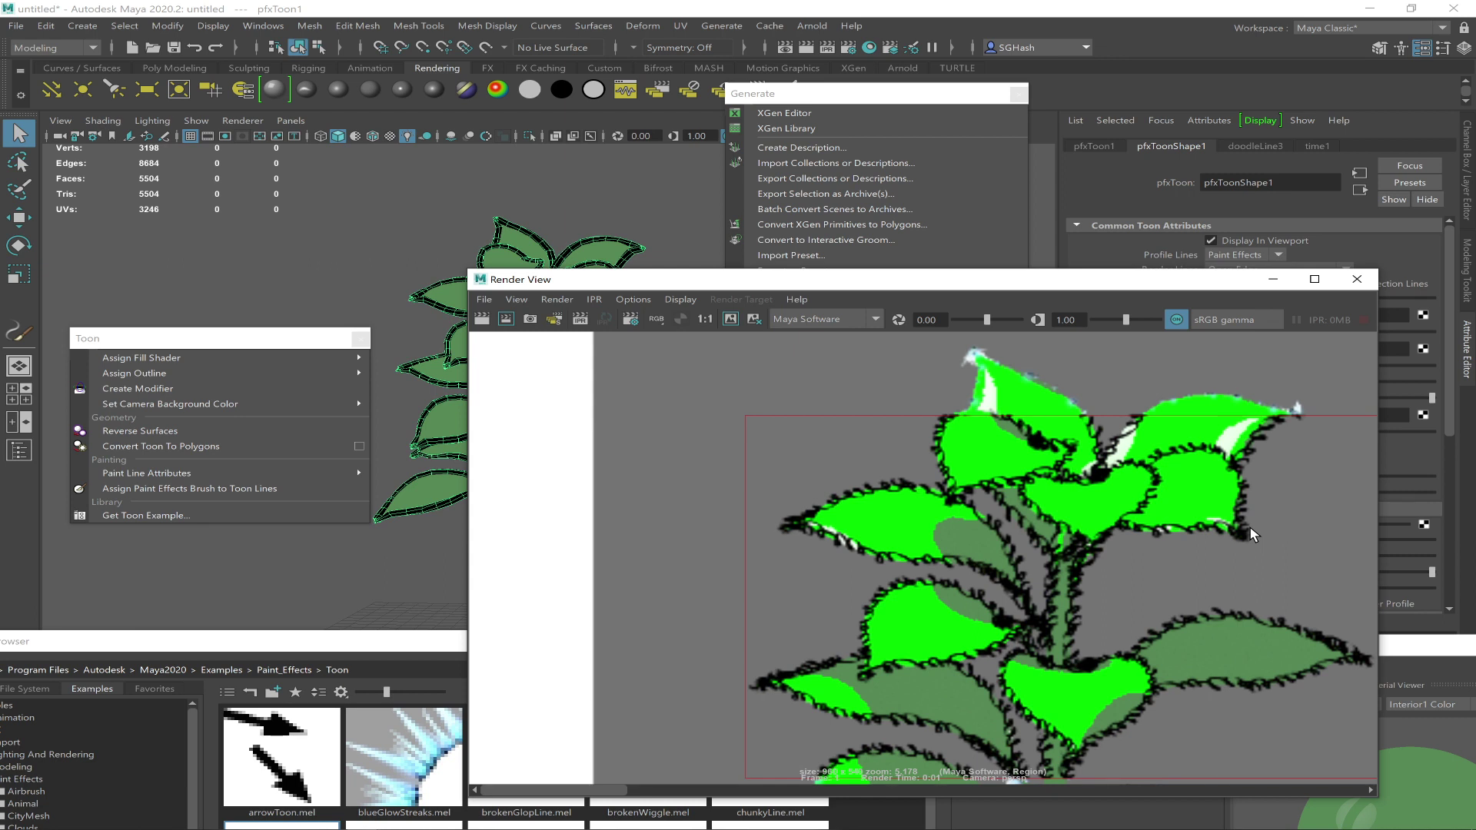
# Switch to the Twitch stream chat in the browser to check messages, and return to Maya
pyautogui.hotkey('alt', 'Tab')
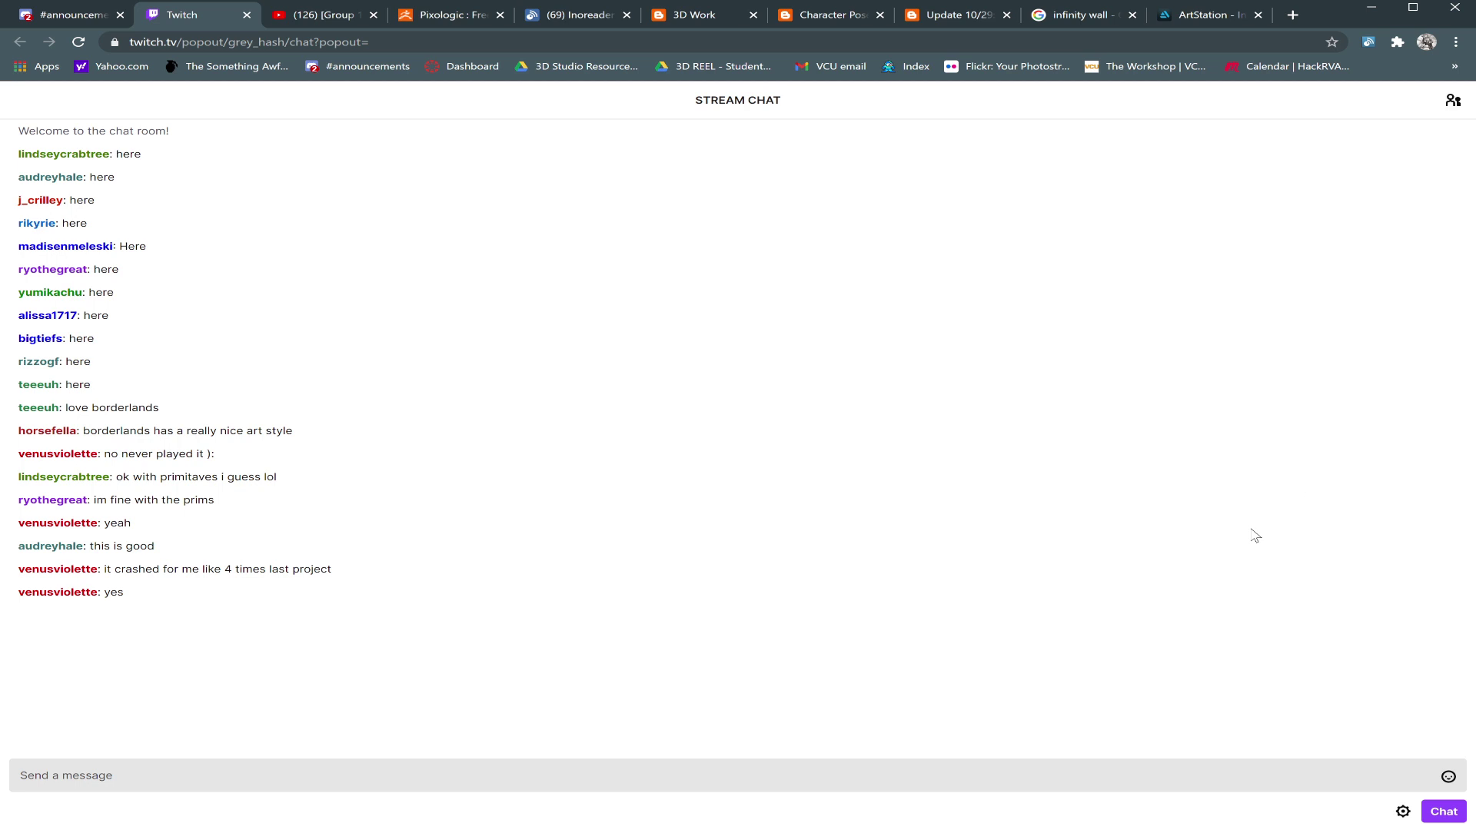
pyautogui.click(1372, 9)
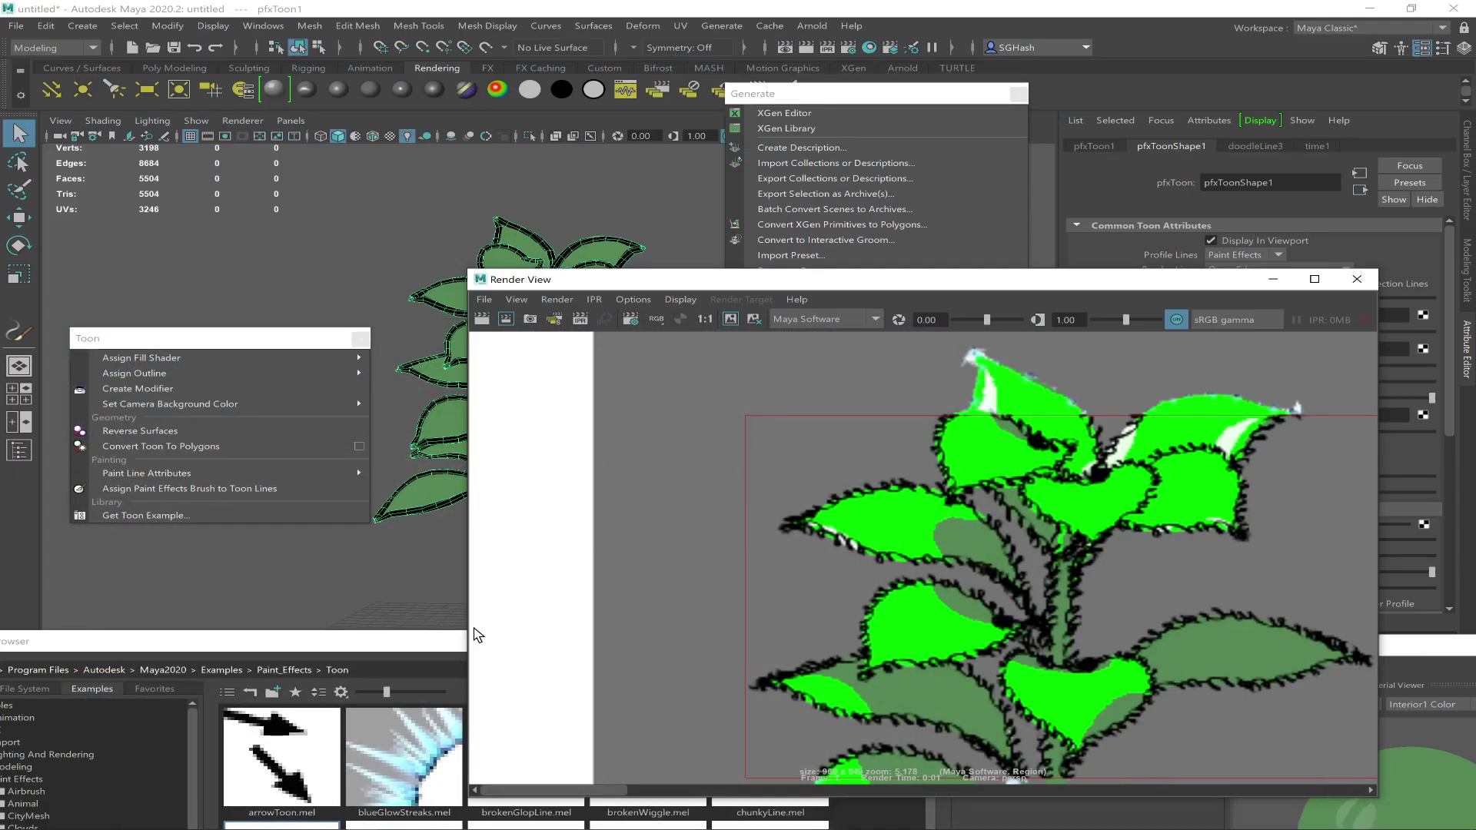
# Choose the puffyLine.mel brush from the Toon brushes and assign it to the plant's toon outline
pyautogui.moveTo(367, 638); pyautogui.dragTo(368, 180)
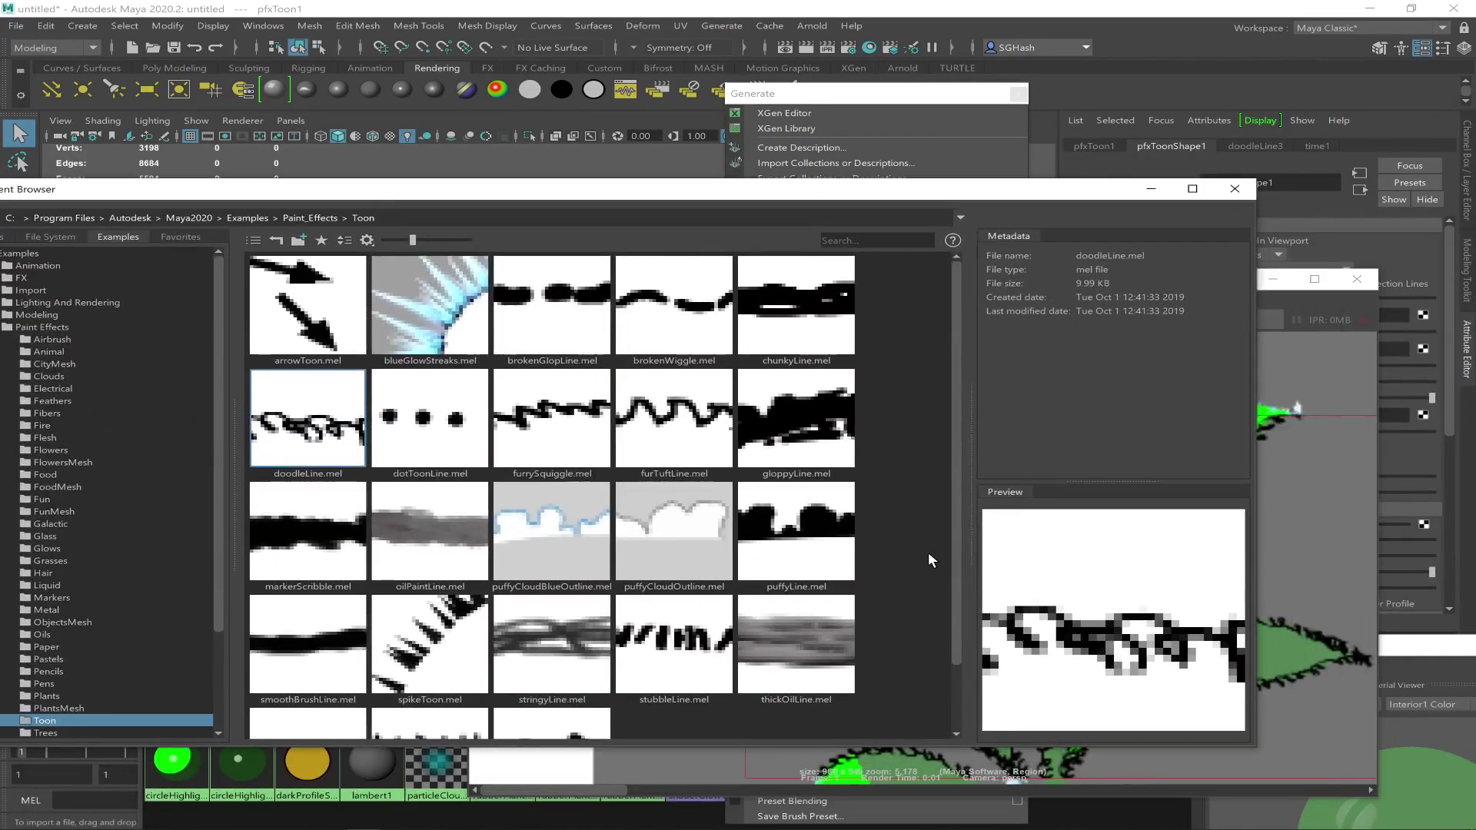
pyautogui.scroll(-1, 954, 561)
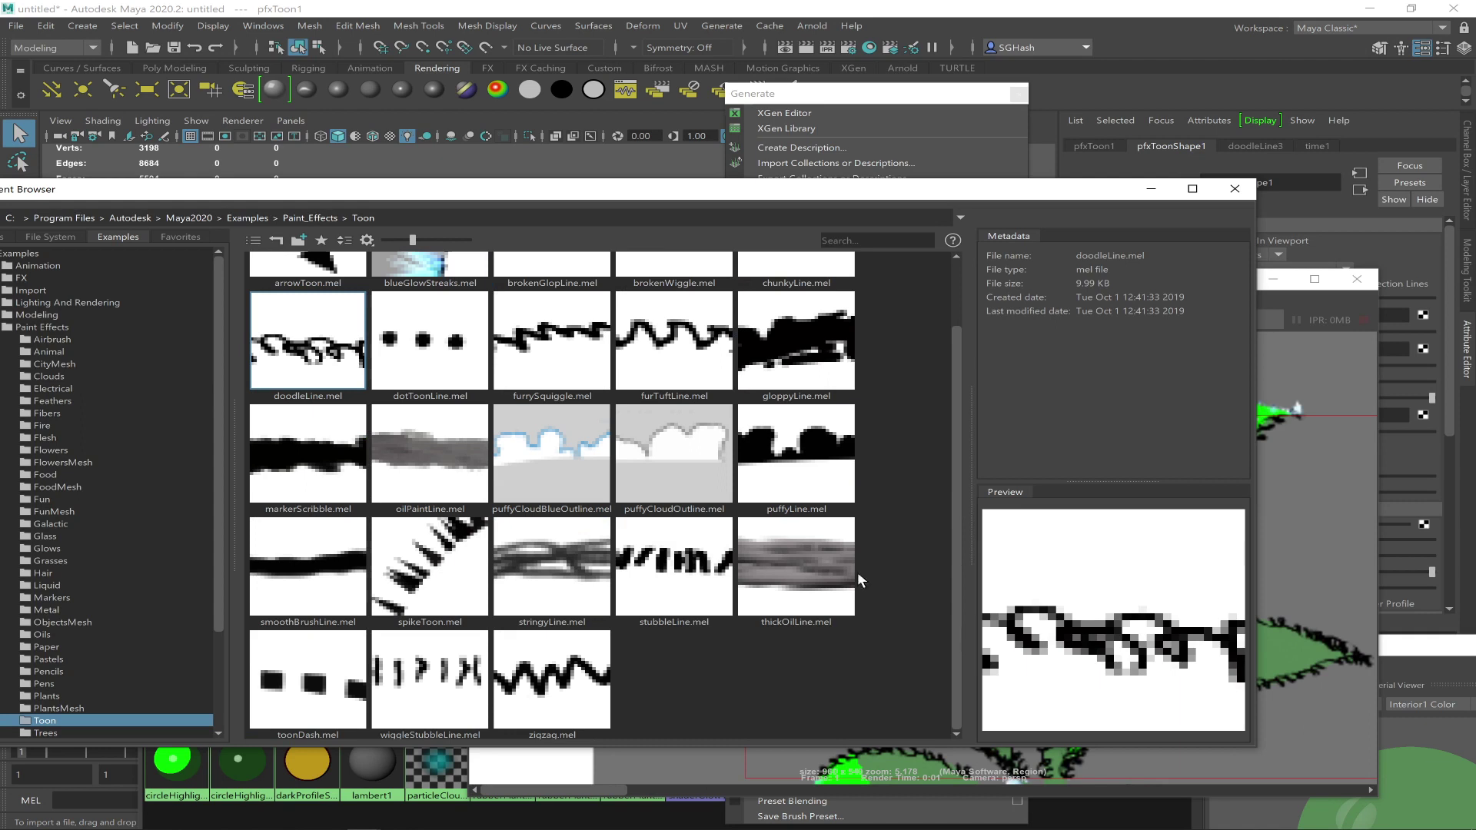
pyautogui.click(792, 481)
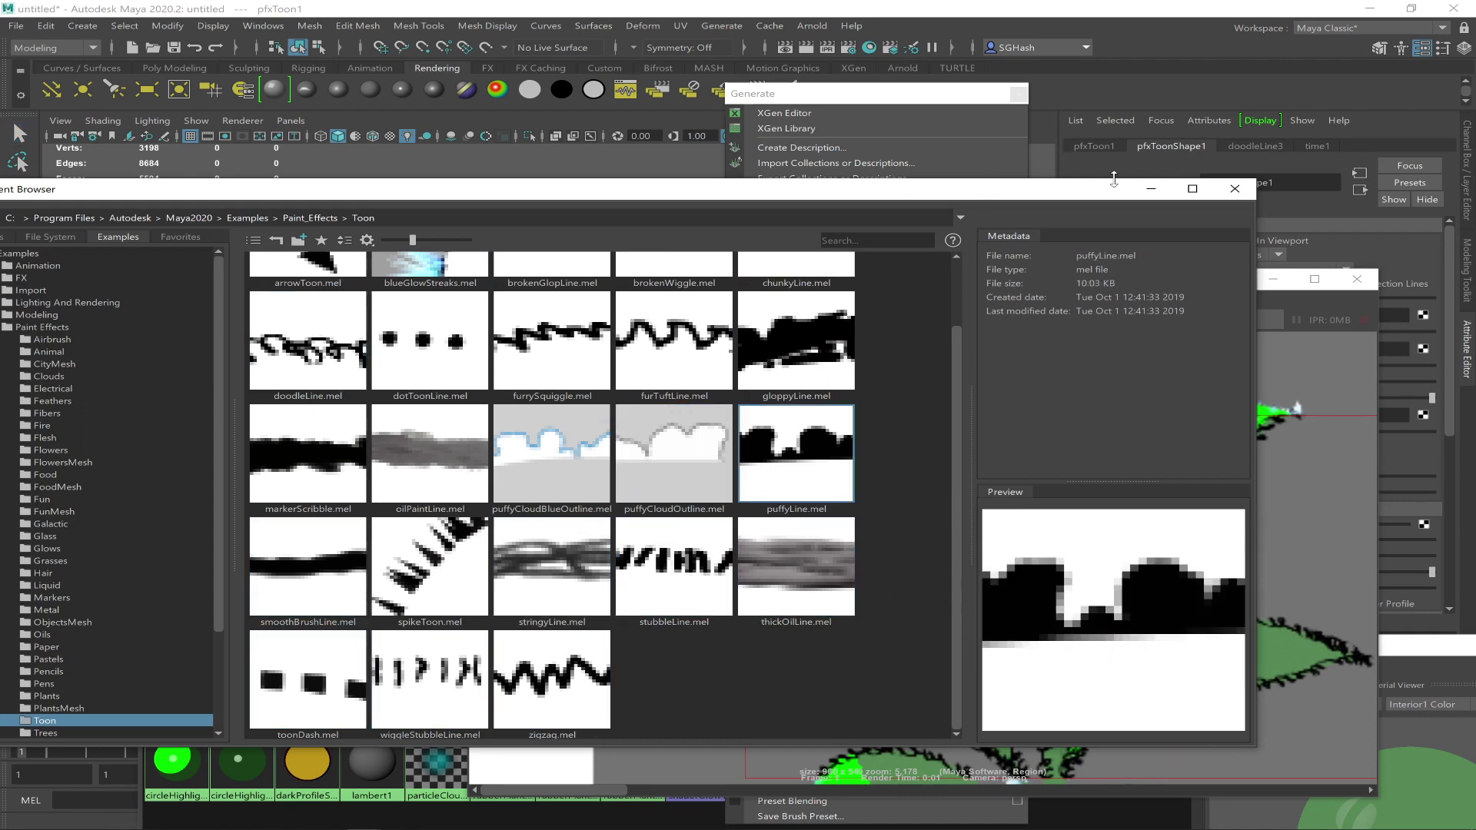
pyautogui.click(1149, 192)
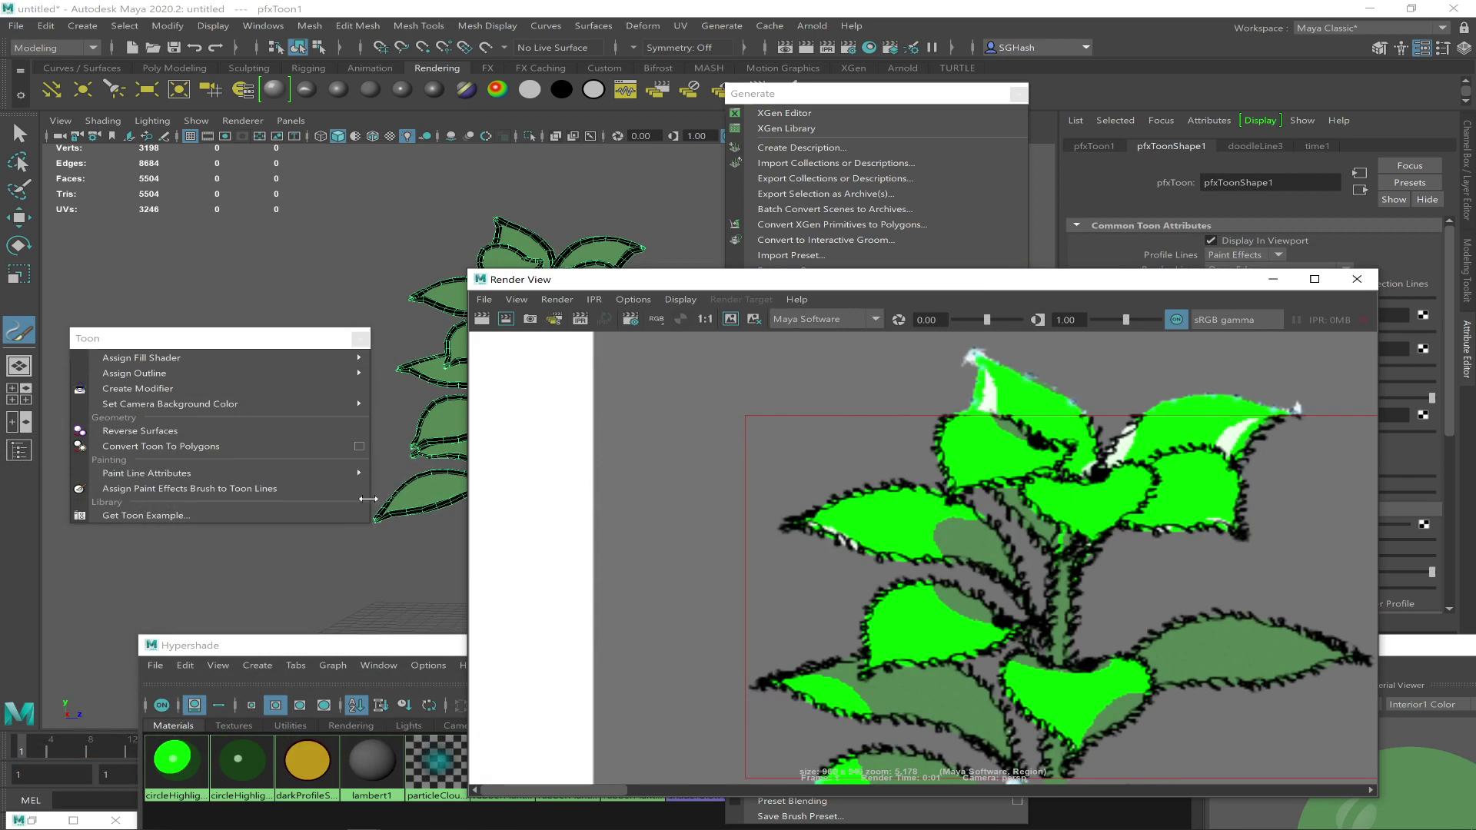
pyautogui.click(330, 486)
pyautogui.moveTo(339, 376)
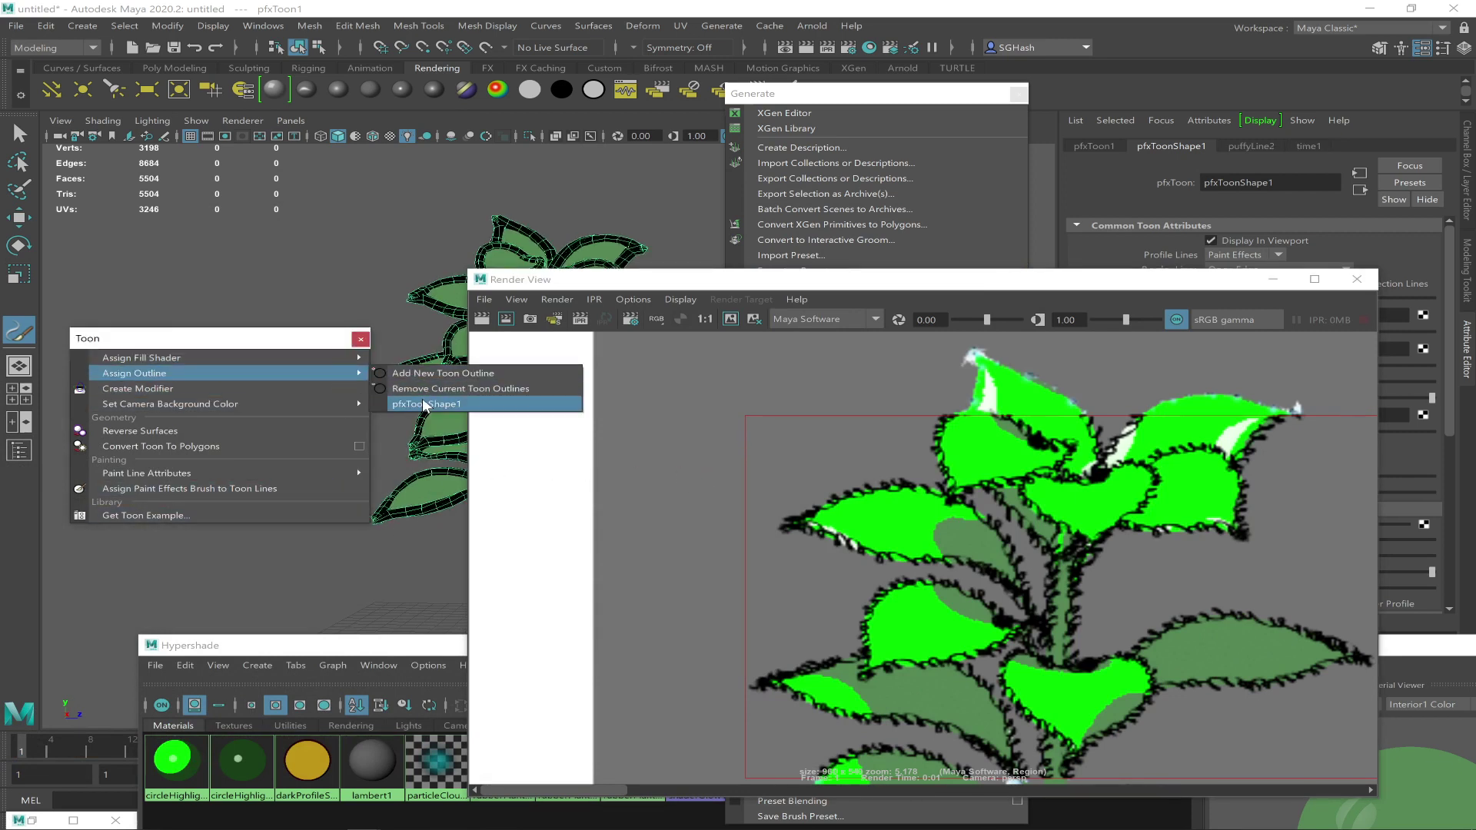
pyautogui.click(741, 391)
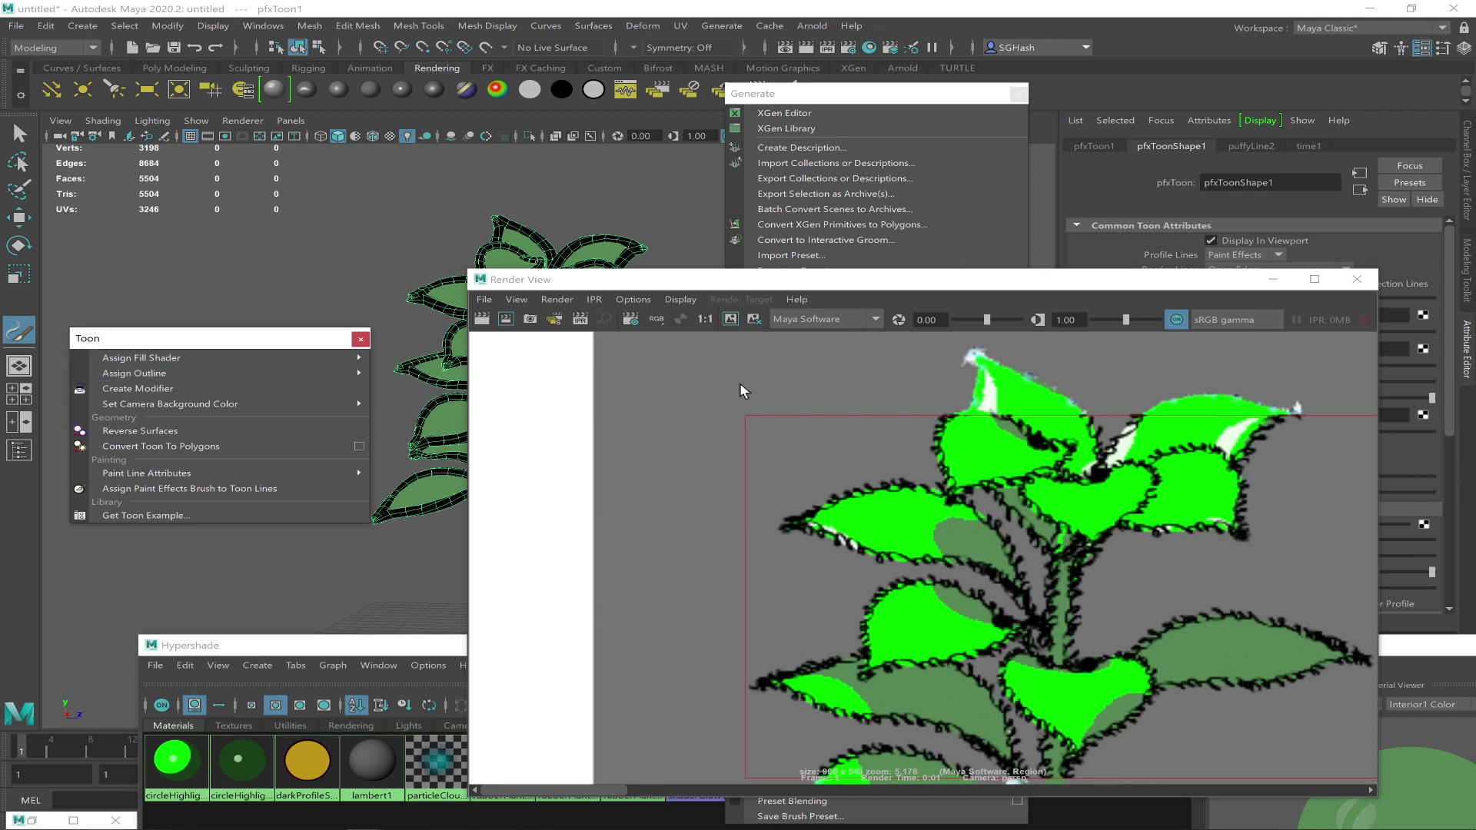
# Re-render the marked region of the upper leaves with the puffy outlines, inspect it up close and close the render window
pyautogui.click(506, 319)
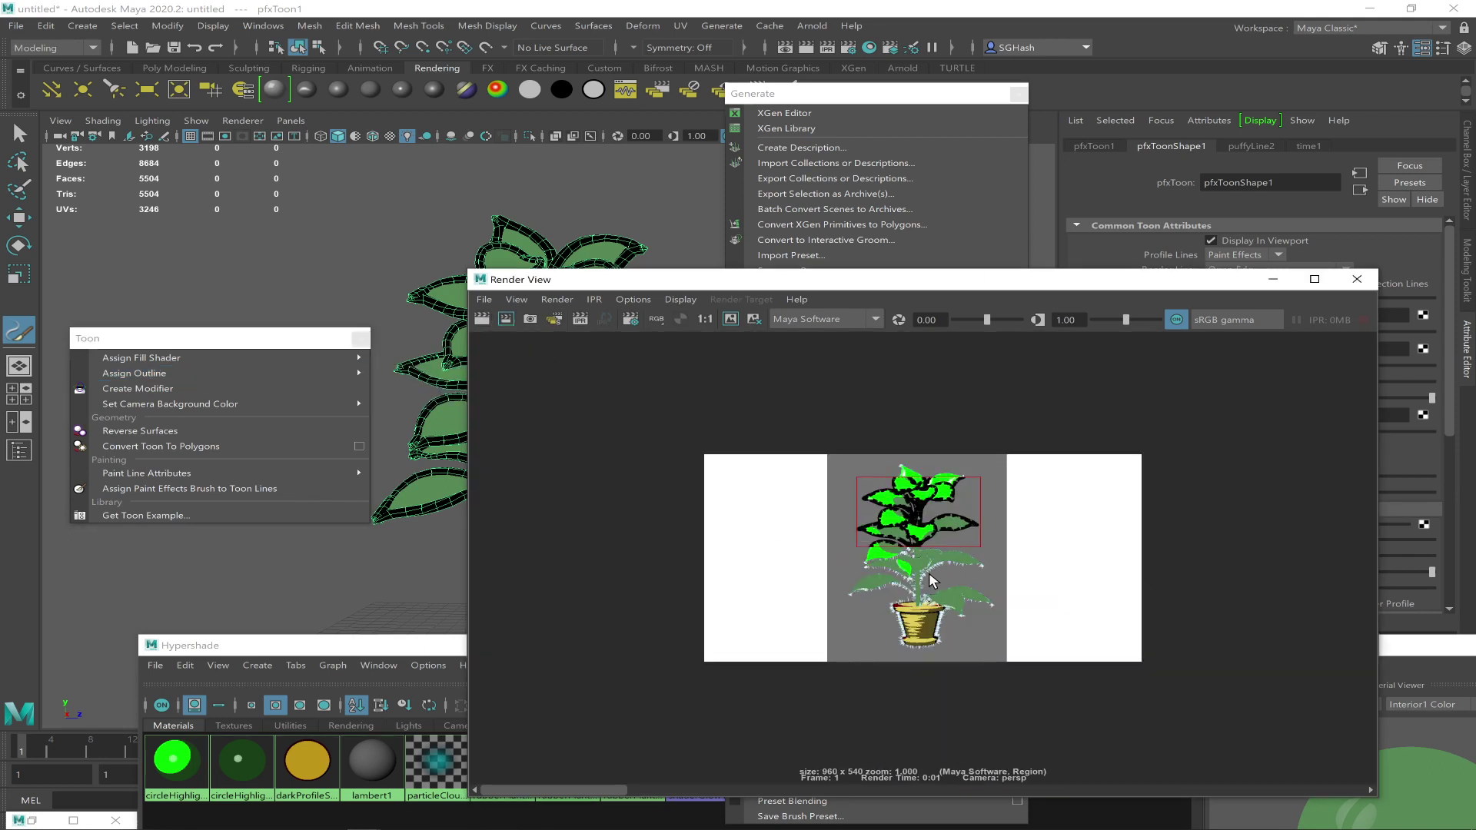
pyautogui.keyDown('alt'); pyautogui.moveTo(878, 503); pyautogui.dragTo(1300, 715, button='right'); pyautogui.keyUp('alt')
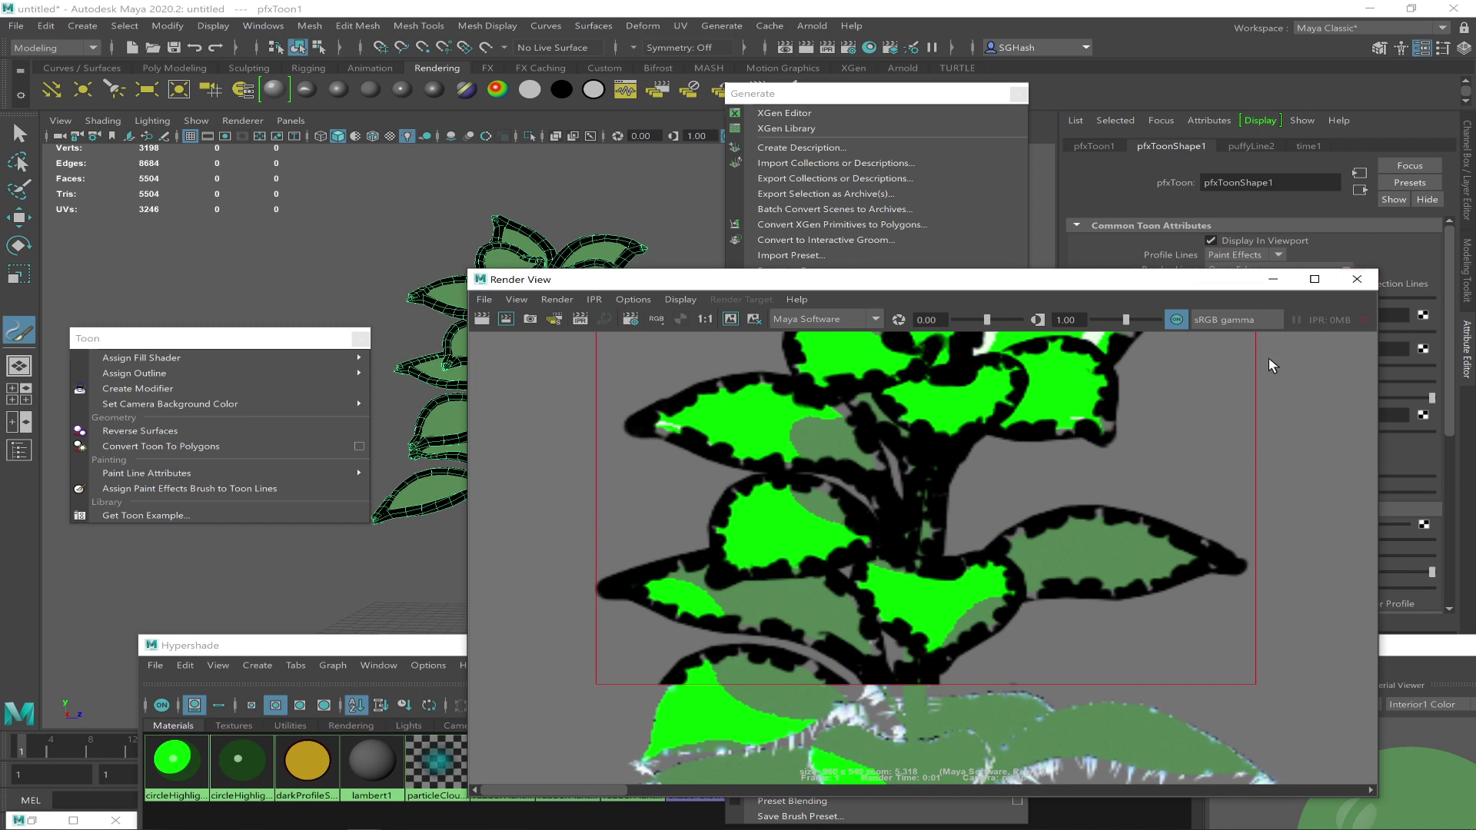
pyautogui.click(1357, 279)
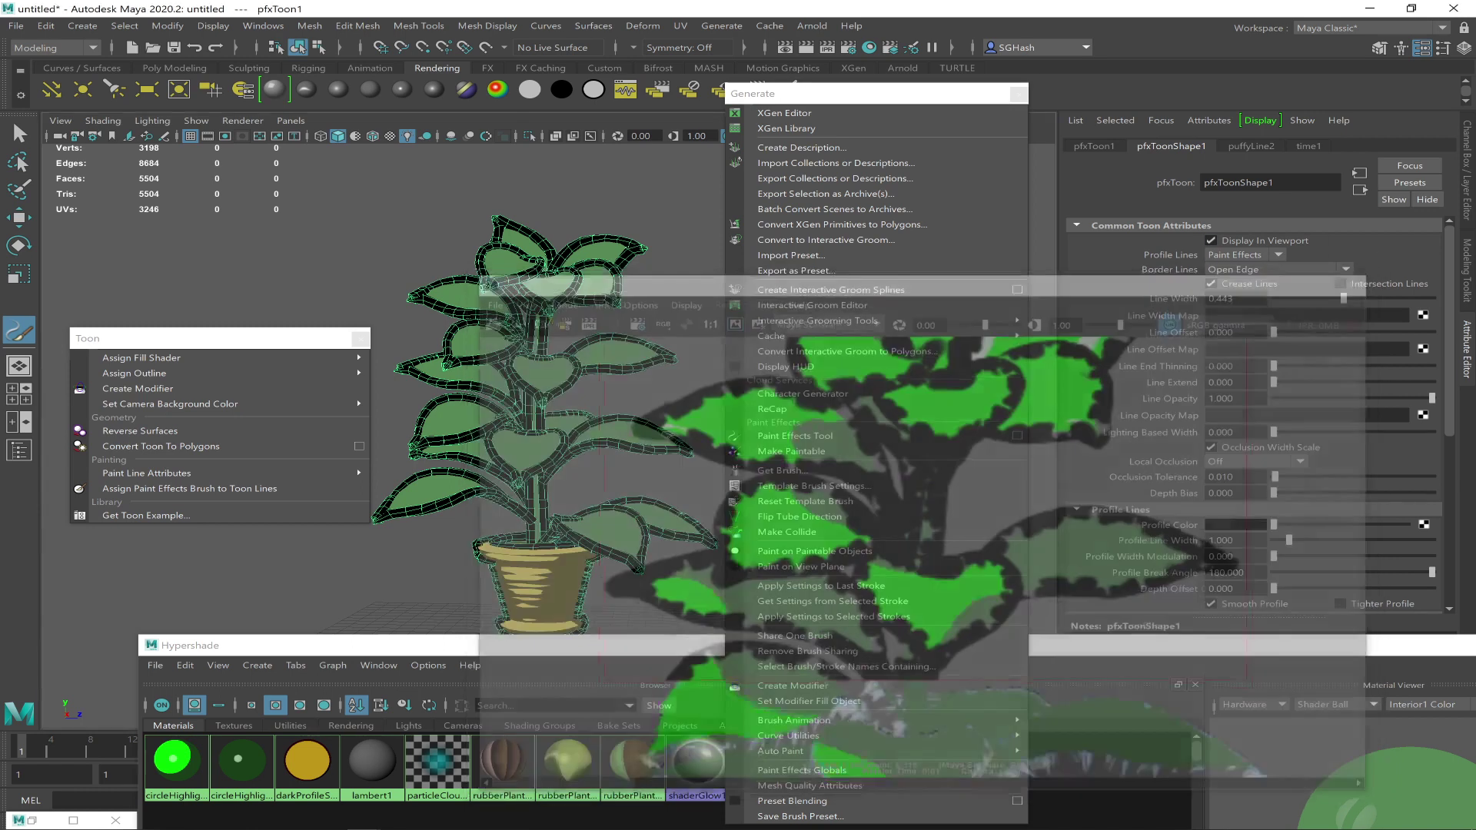
# Clear the Hypershade window out of the way and, with nothing selected, render the full frame to inspect the puffy outlines
pyautogui.moveTo(1224, 652); pyautogui.dragTo(786, 415)
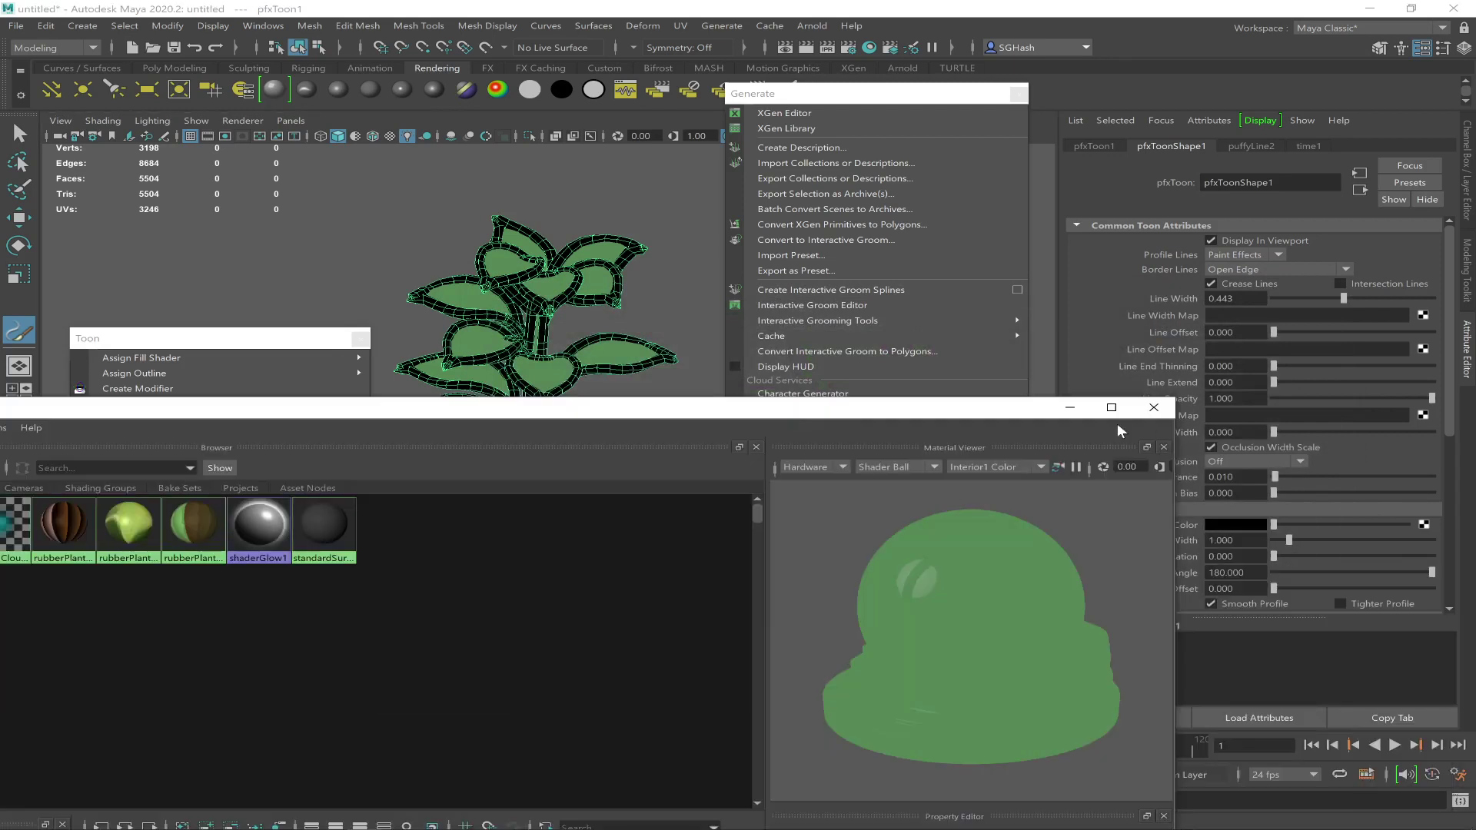
pyautogui.click(1069, 407)
pyautogui.press('q')
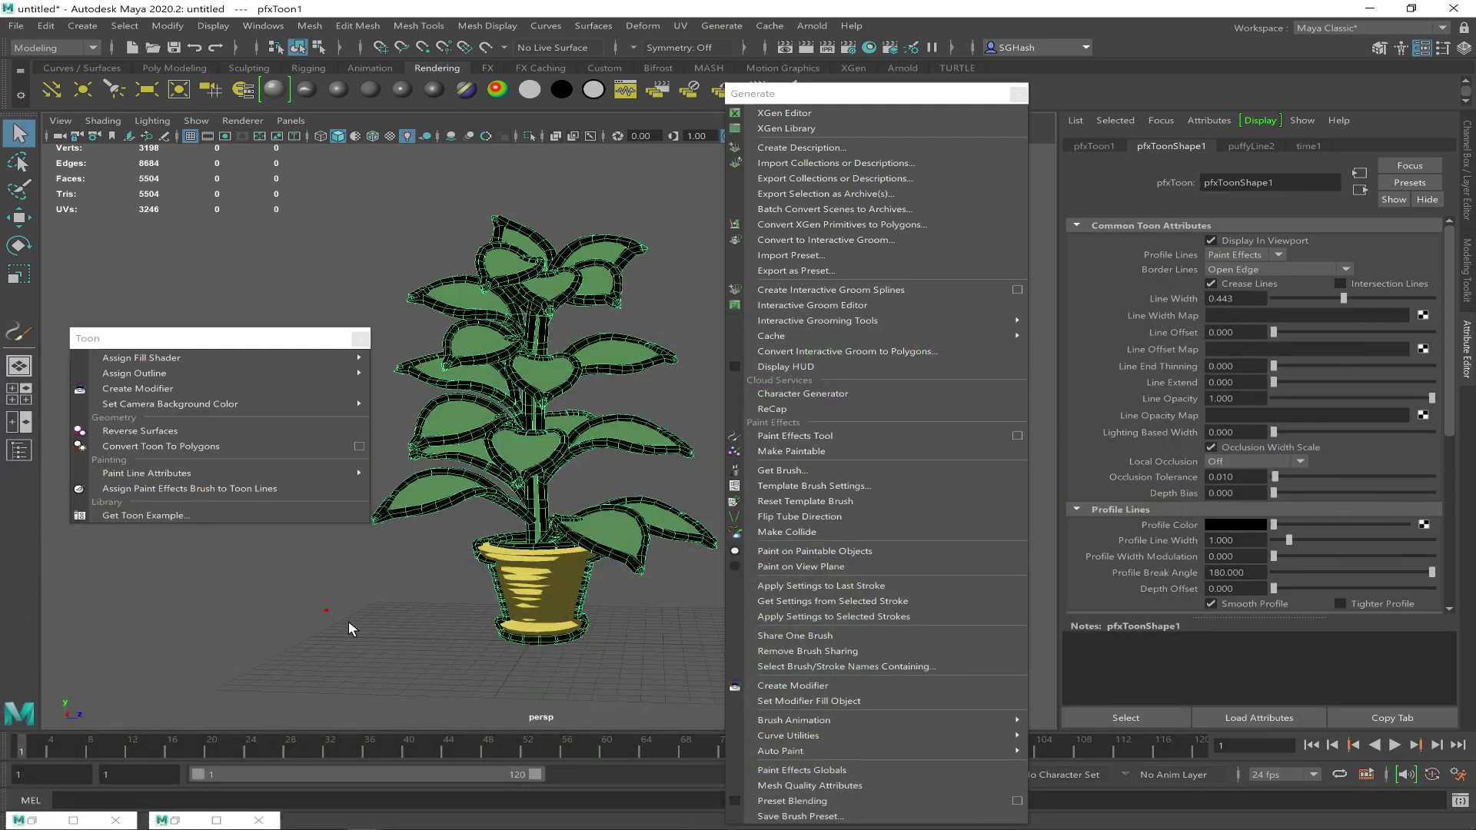
pyautogui.click(349, 623)
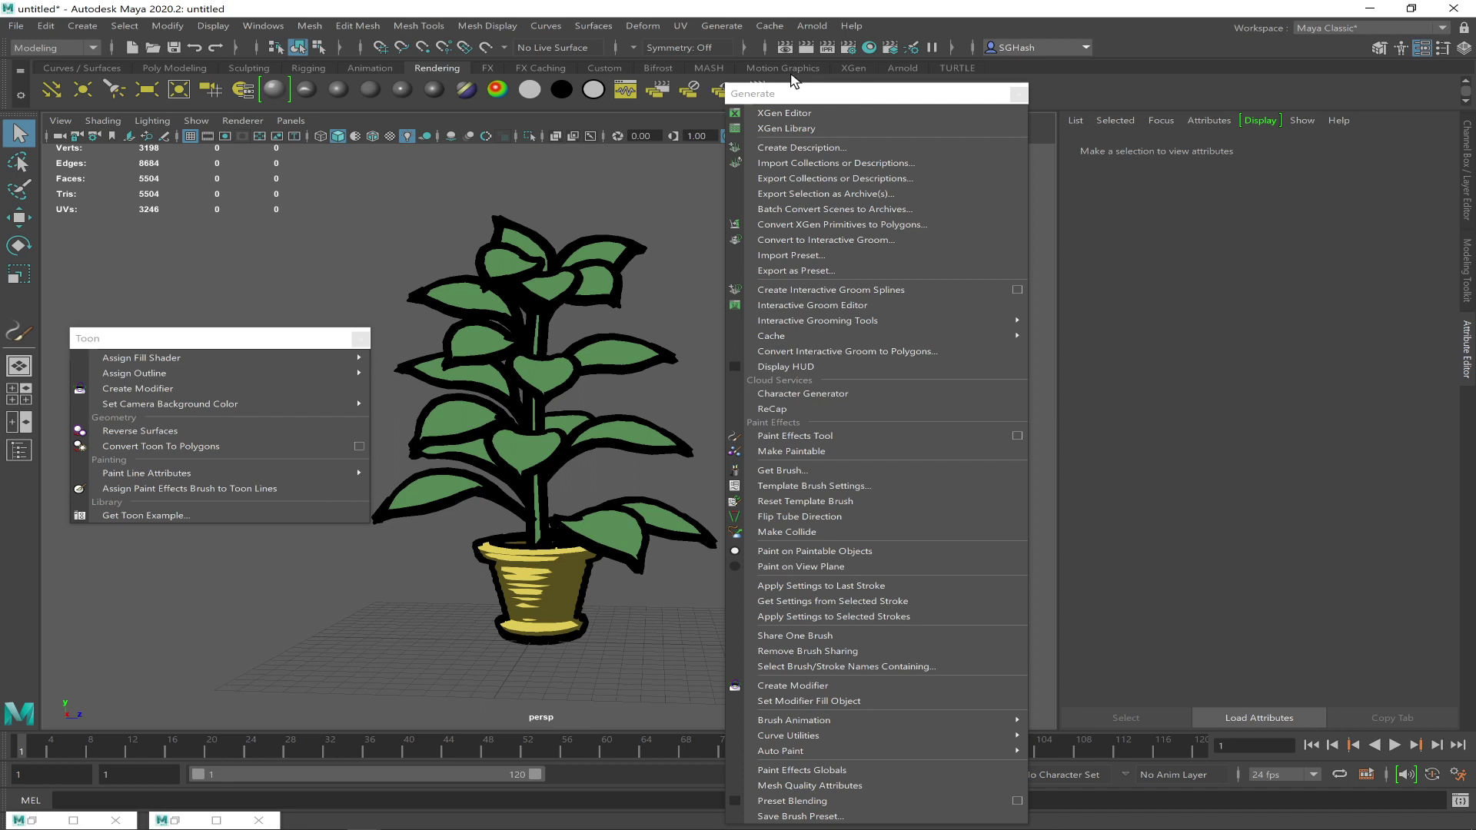
pyautogui.click(806, 47)
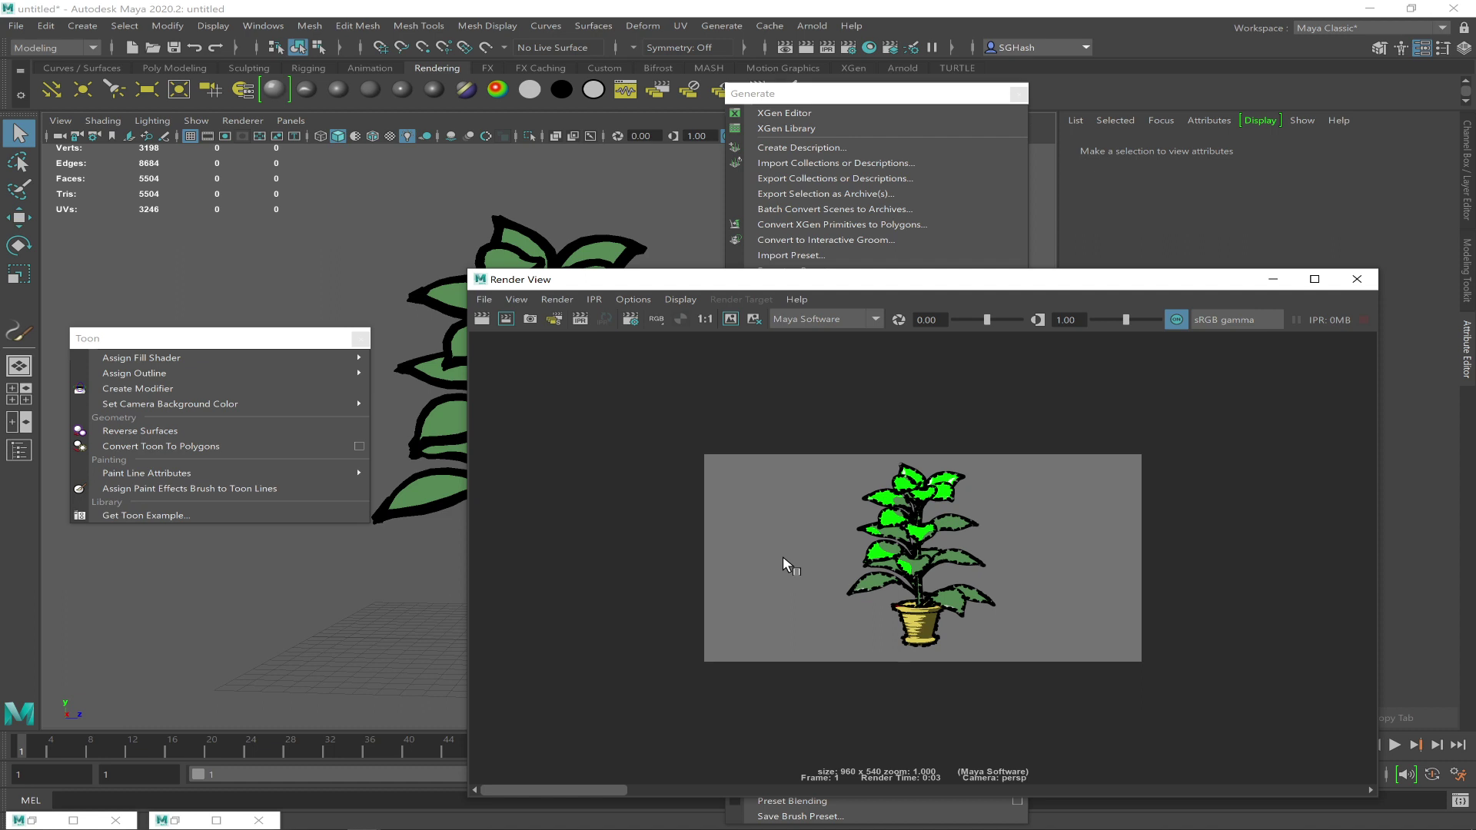
pyautogui.keyDown('alt'); pyautogui.moveTo(849, 531); pyautogui.dragTo(1059, 532, button='right'); pyautogui.keyUp('alt')
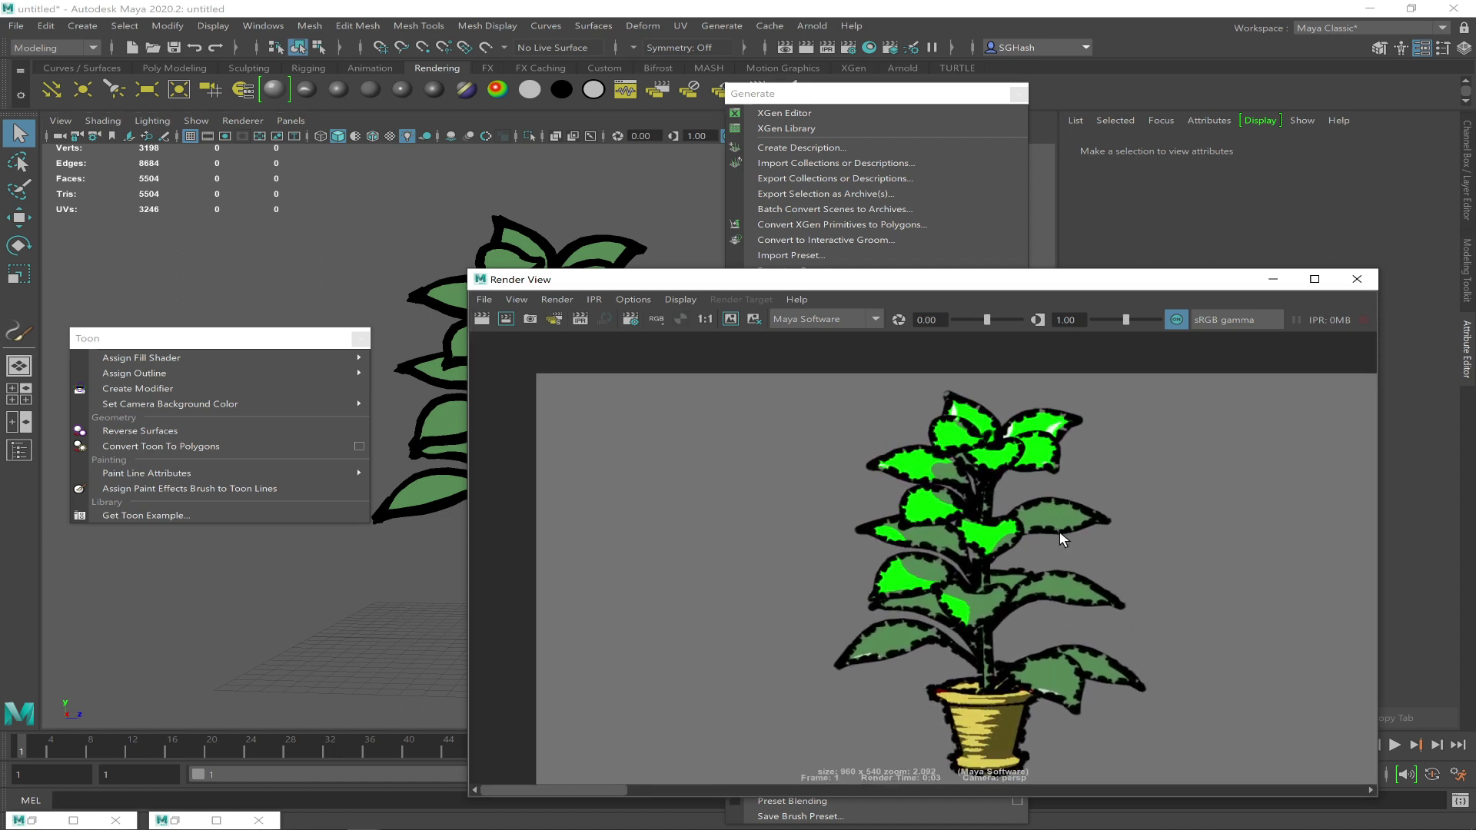
# Reopen the Paint Effects brush library and look through the Oils brushes
pyautogui.click(705, 24)
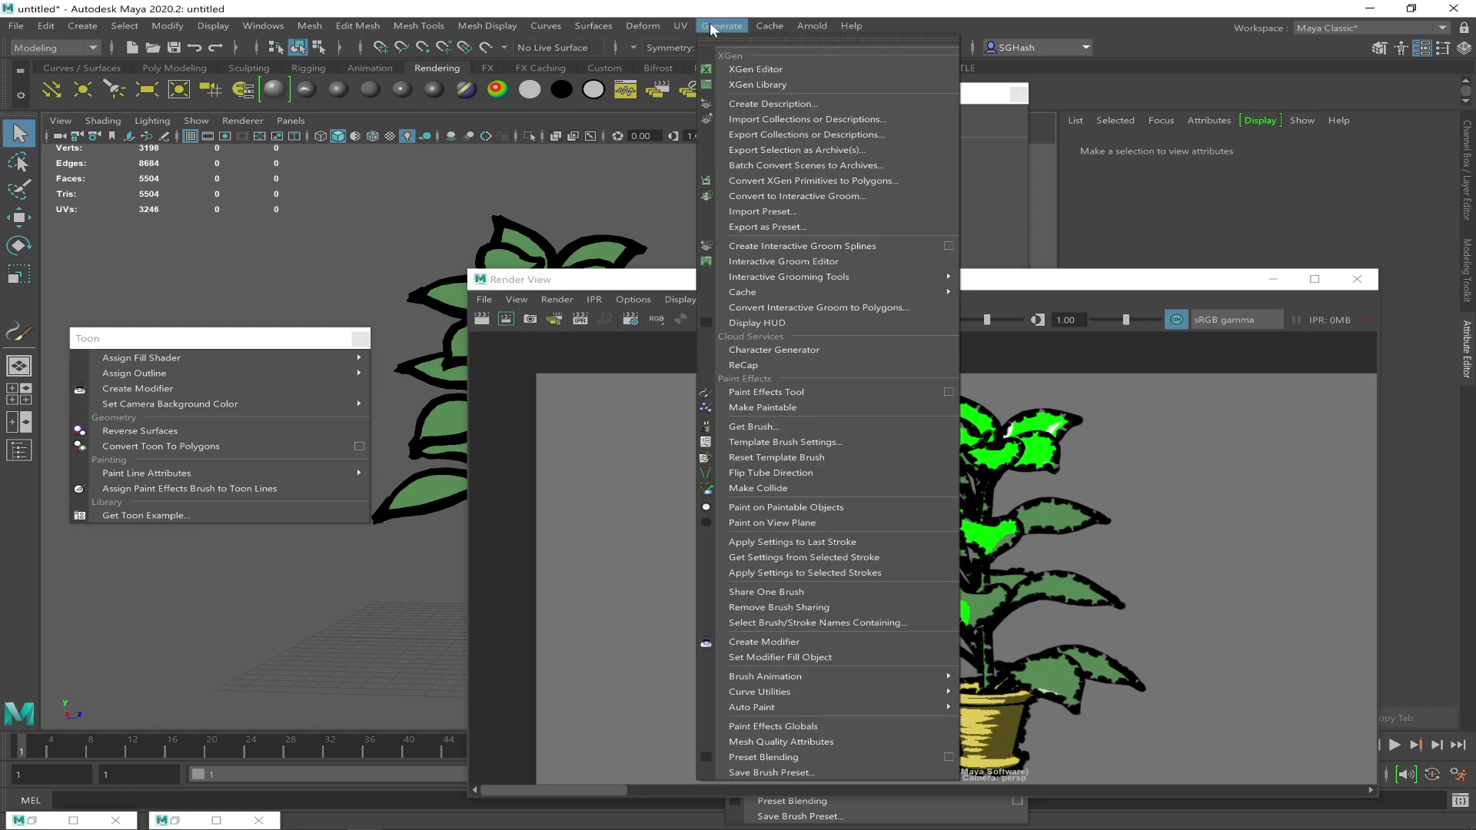
pyautogui.click(783, 425)
pyautogui.moveTo(217, 187); pyautogui.dragTo(354, 209)
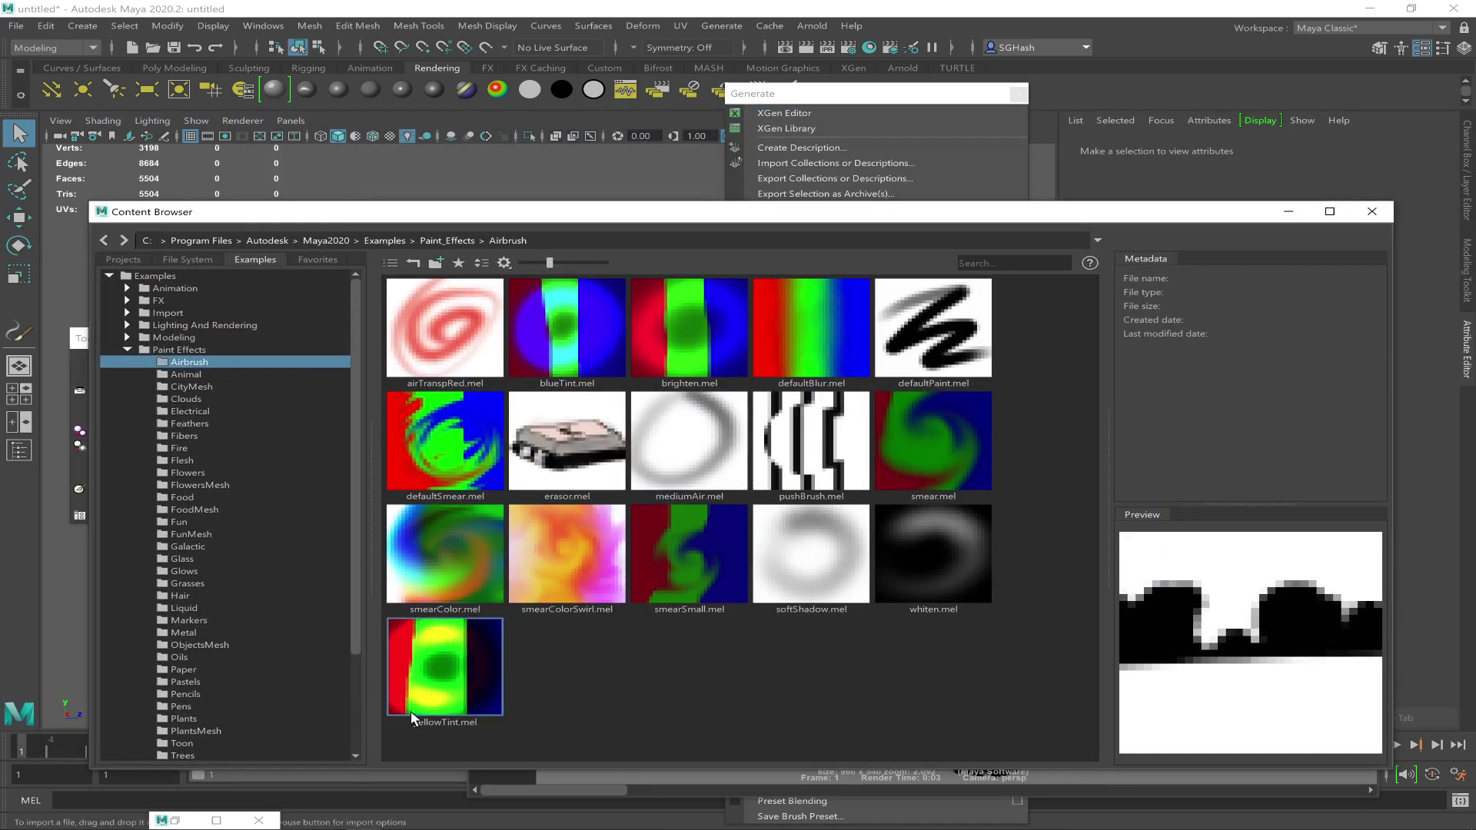
pyautogui.moveTo(354, 564); pyautogui.dragTo(387, 721)
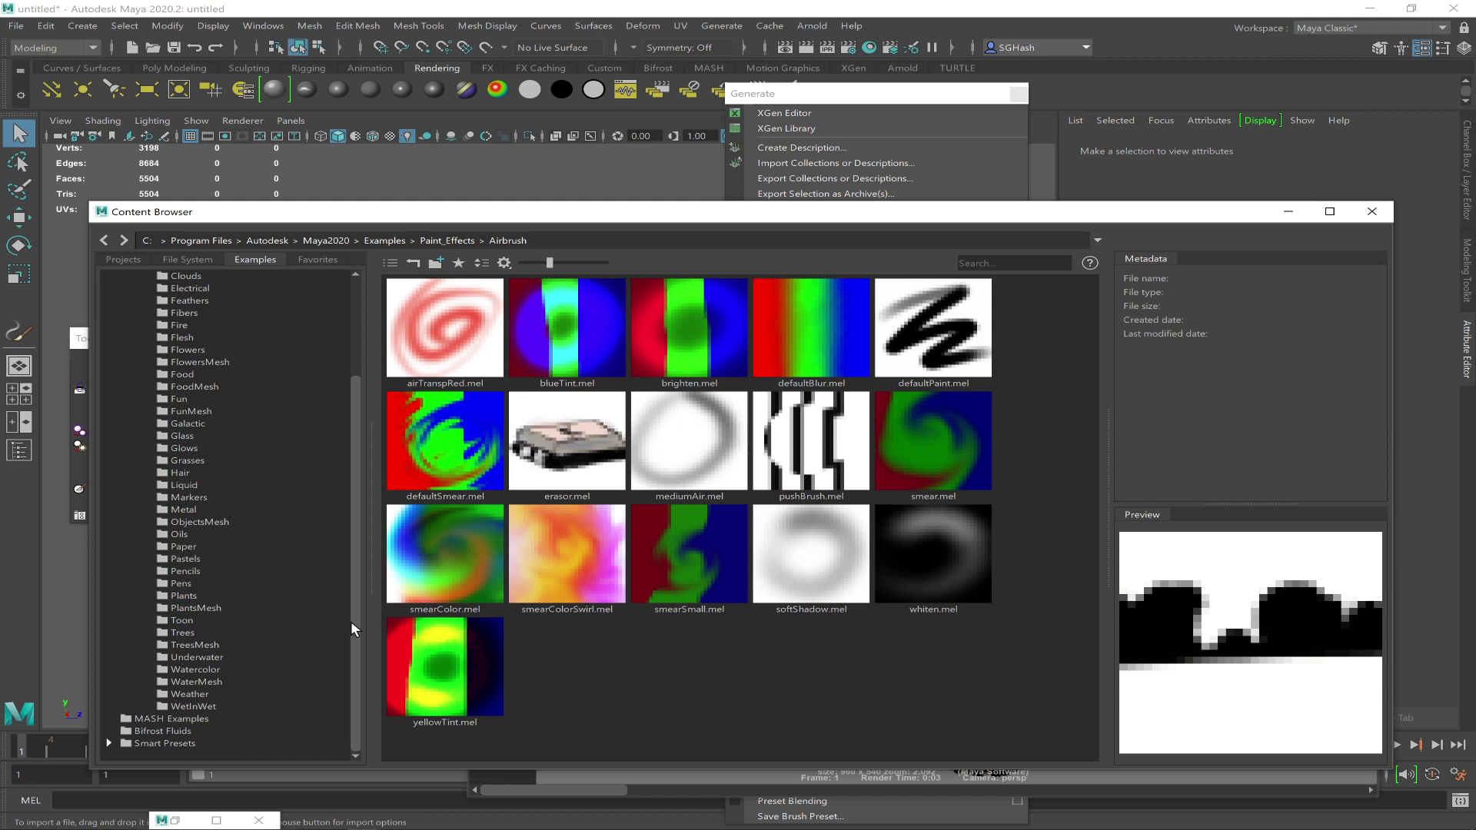
pyautogui.click(168, 534)
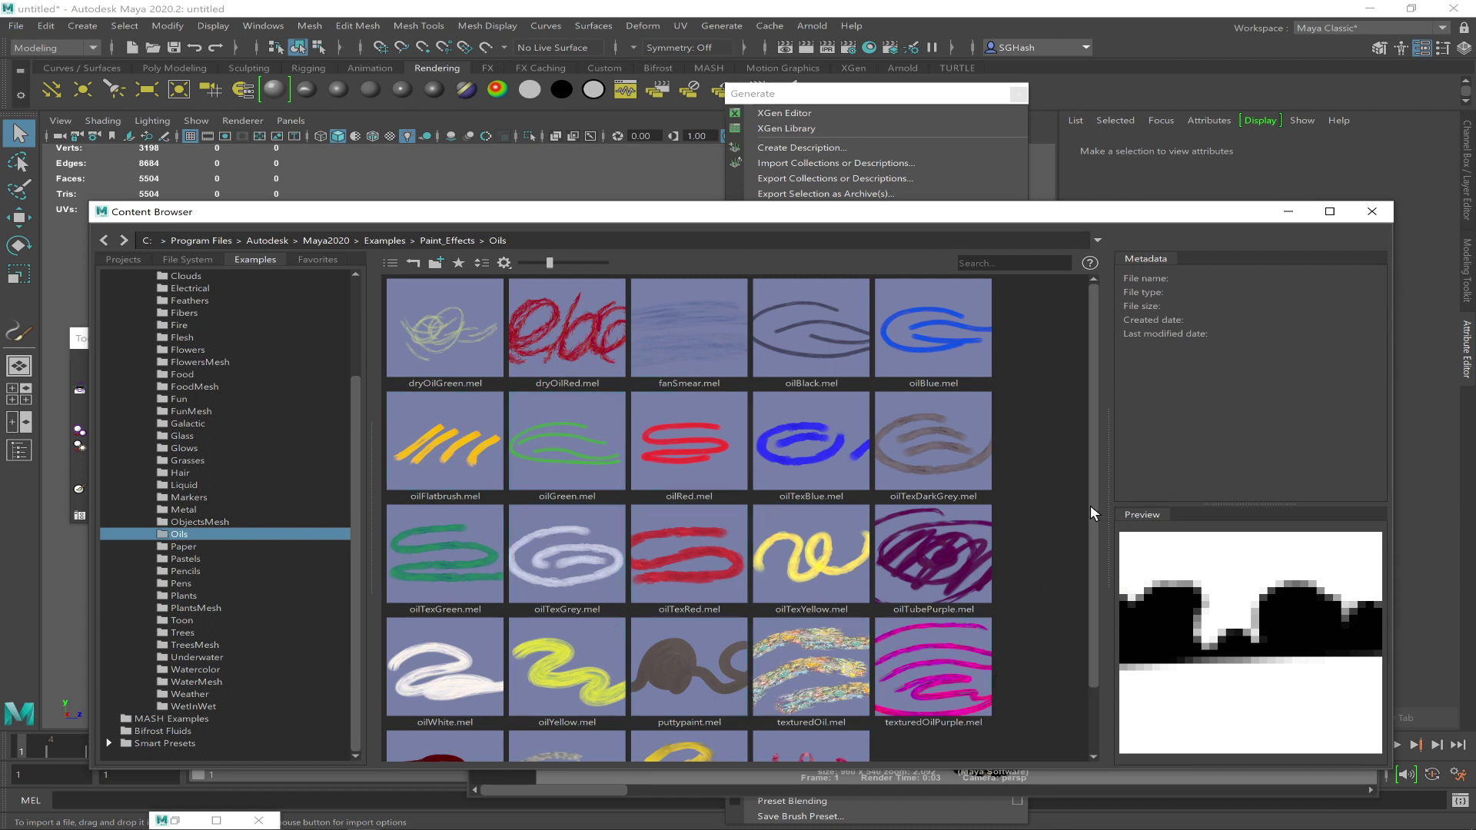
pyautogui.scroll(-1, 1090, 505)
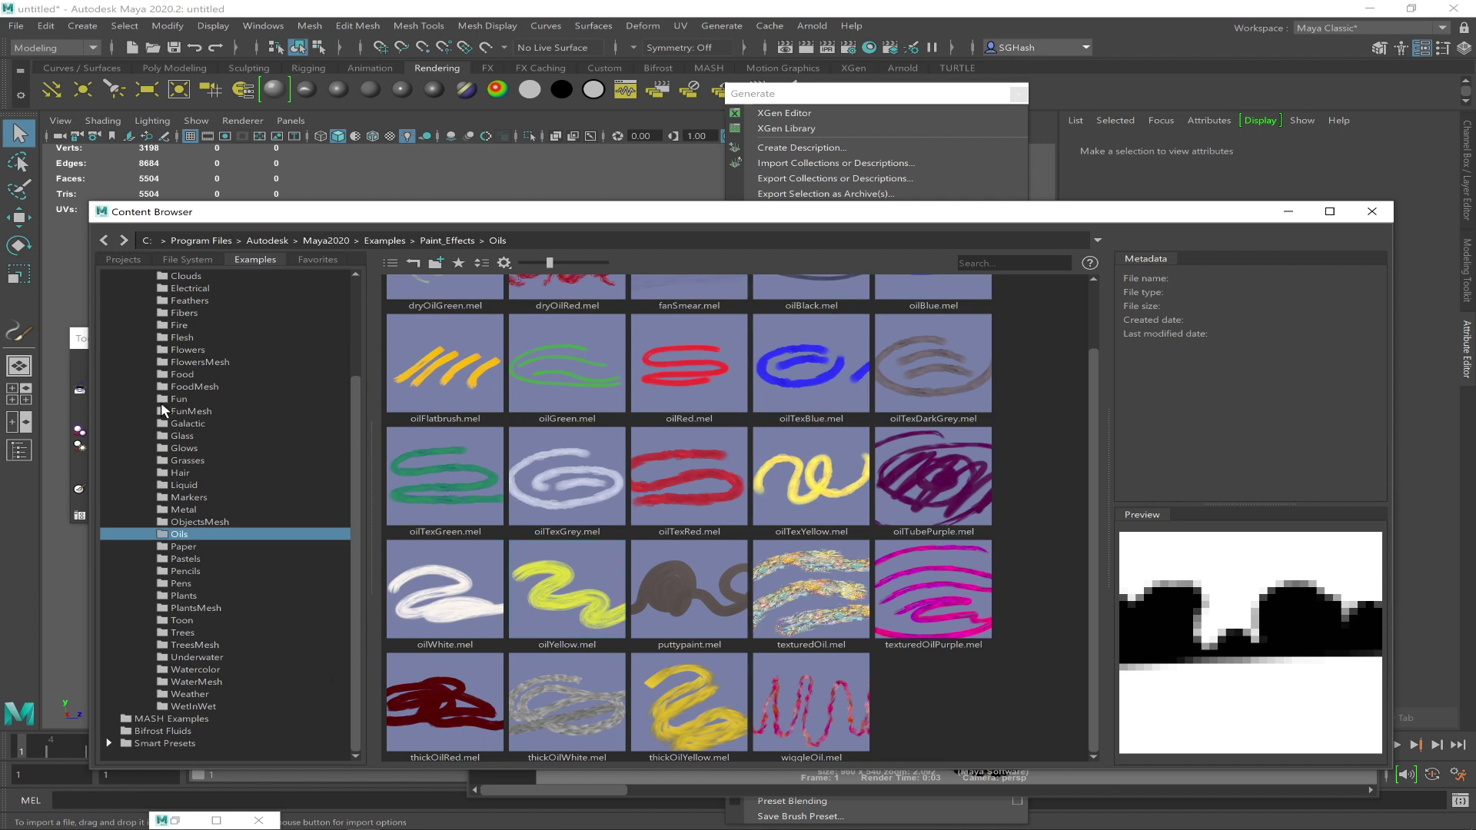
# Preview the spackle.mel brush in the FunMesh folder and the featherFluff.mel brush in the Feathers folder
pyautogui.click(178, 411)
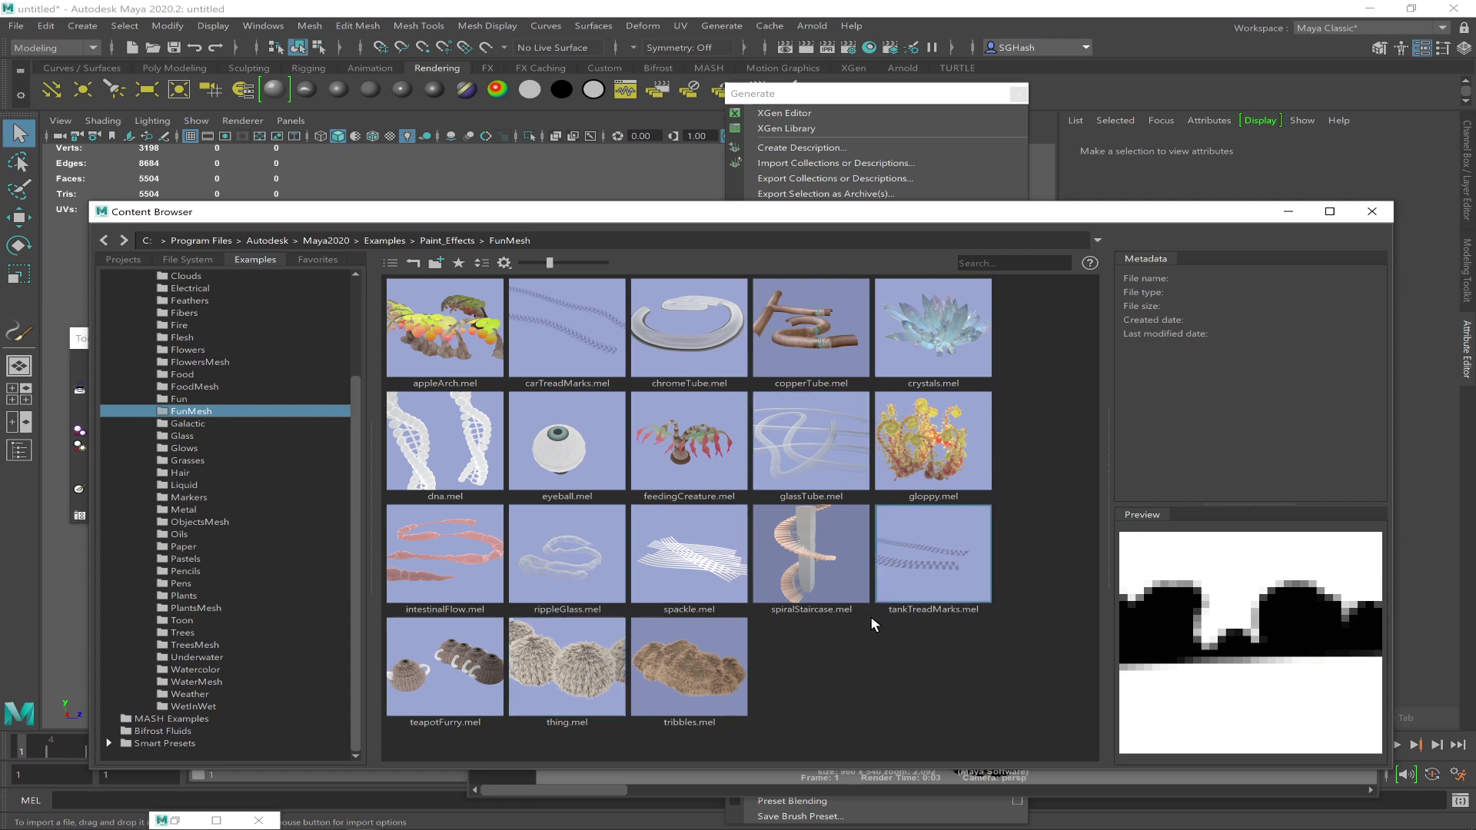
pyautogui.click(676, 605)
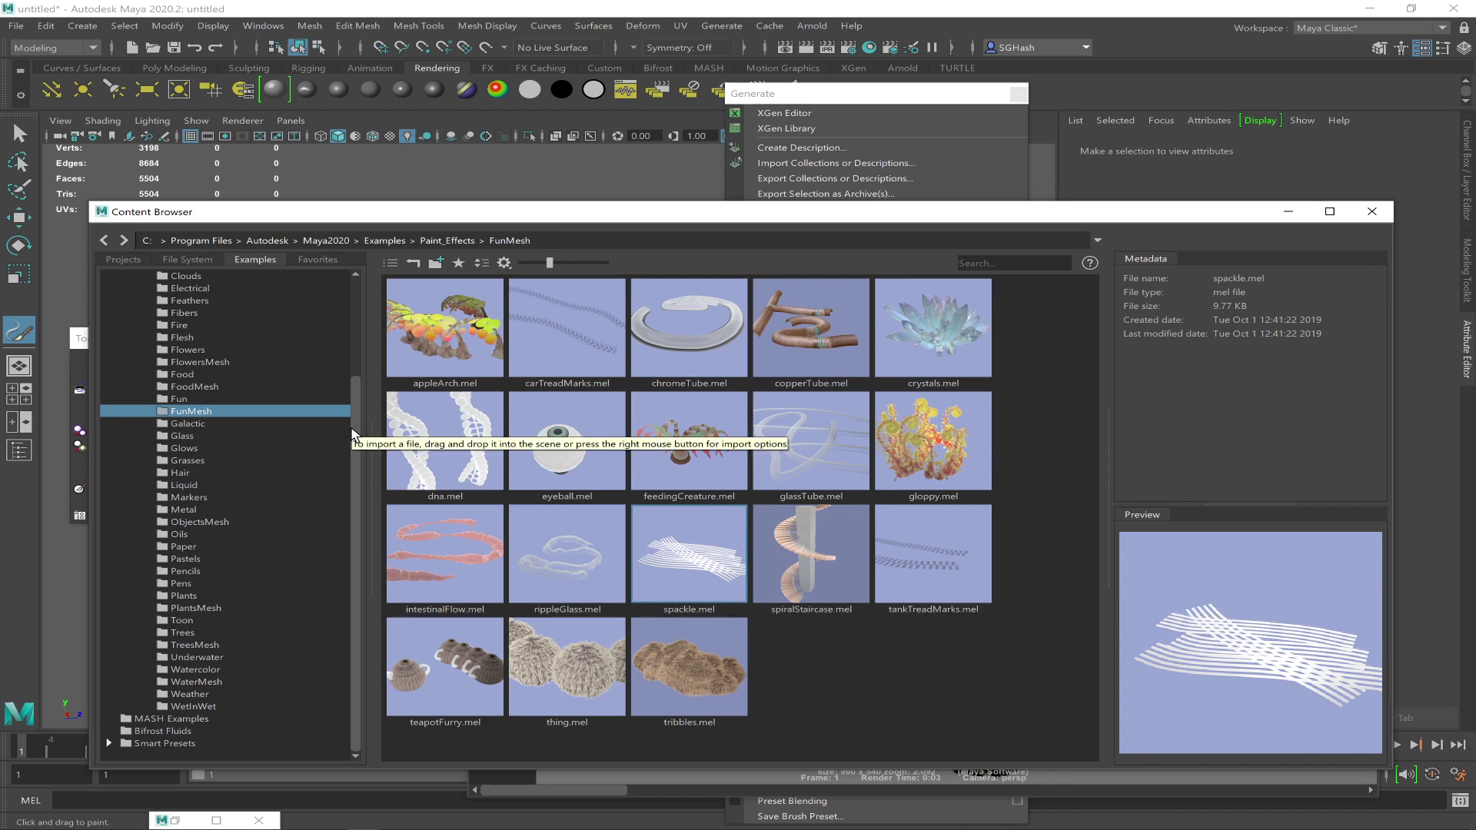
pyautogui.moveTo(353, 427); pyautogui.dragTo(353, 314)
pyautogui.scroll(-1, 328, 351)
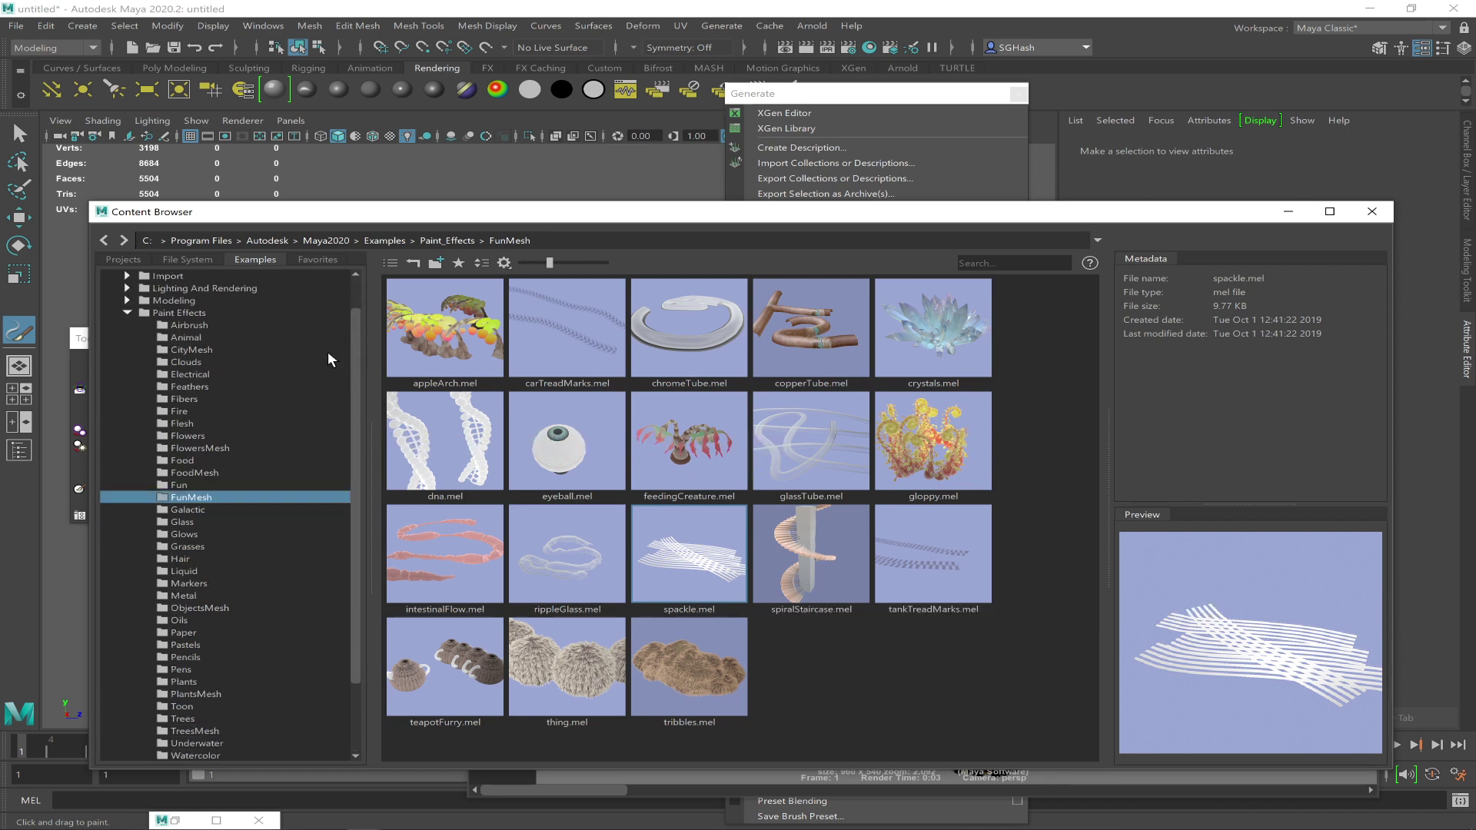
pyautogui.click(209, 389)
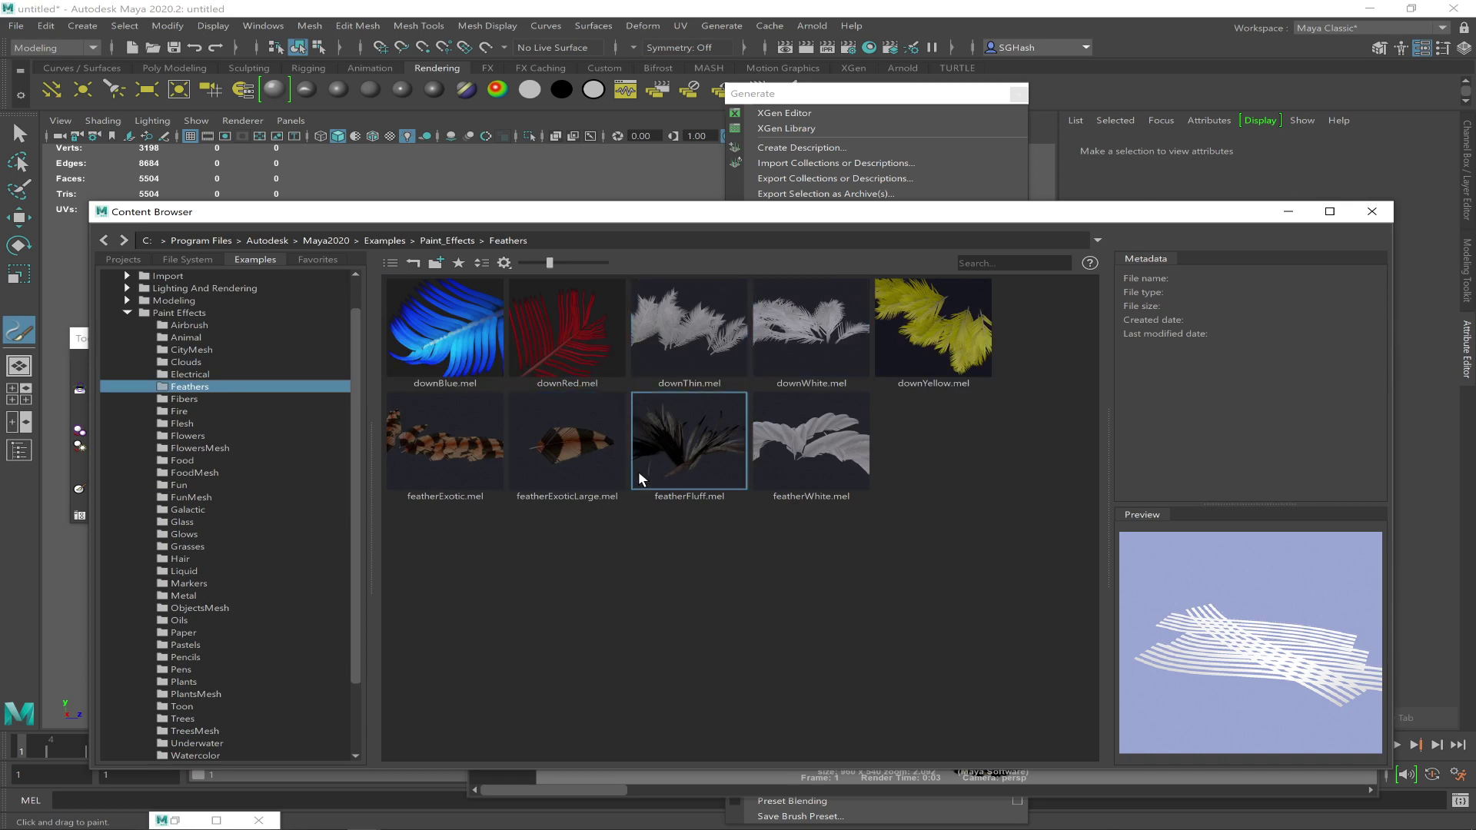
pyautogui.click(681, 463)
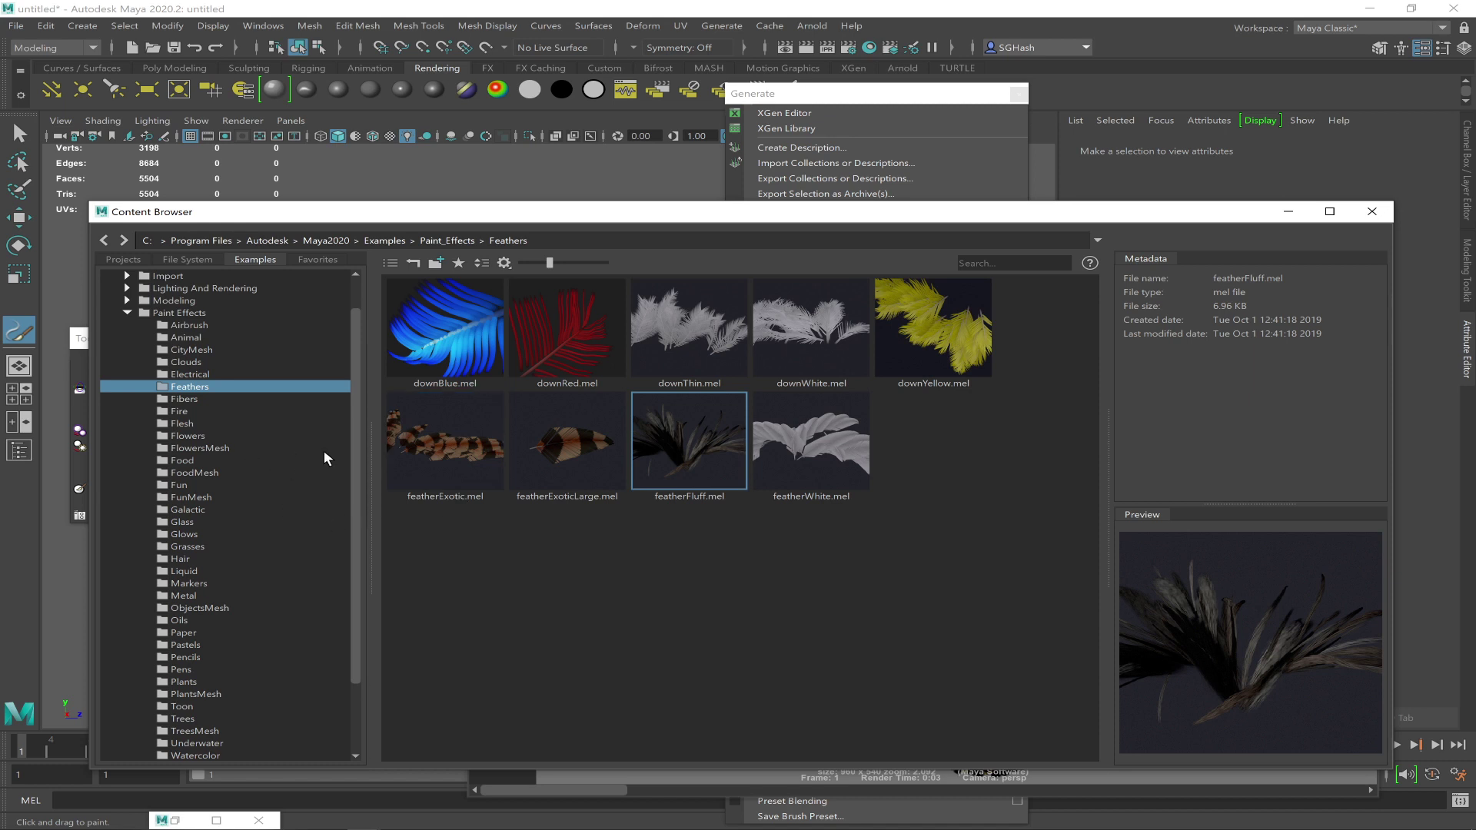
pyautogui.scroll(-3, 357, 490)
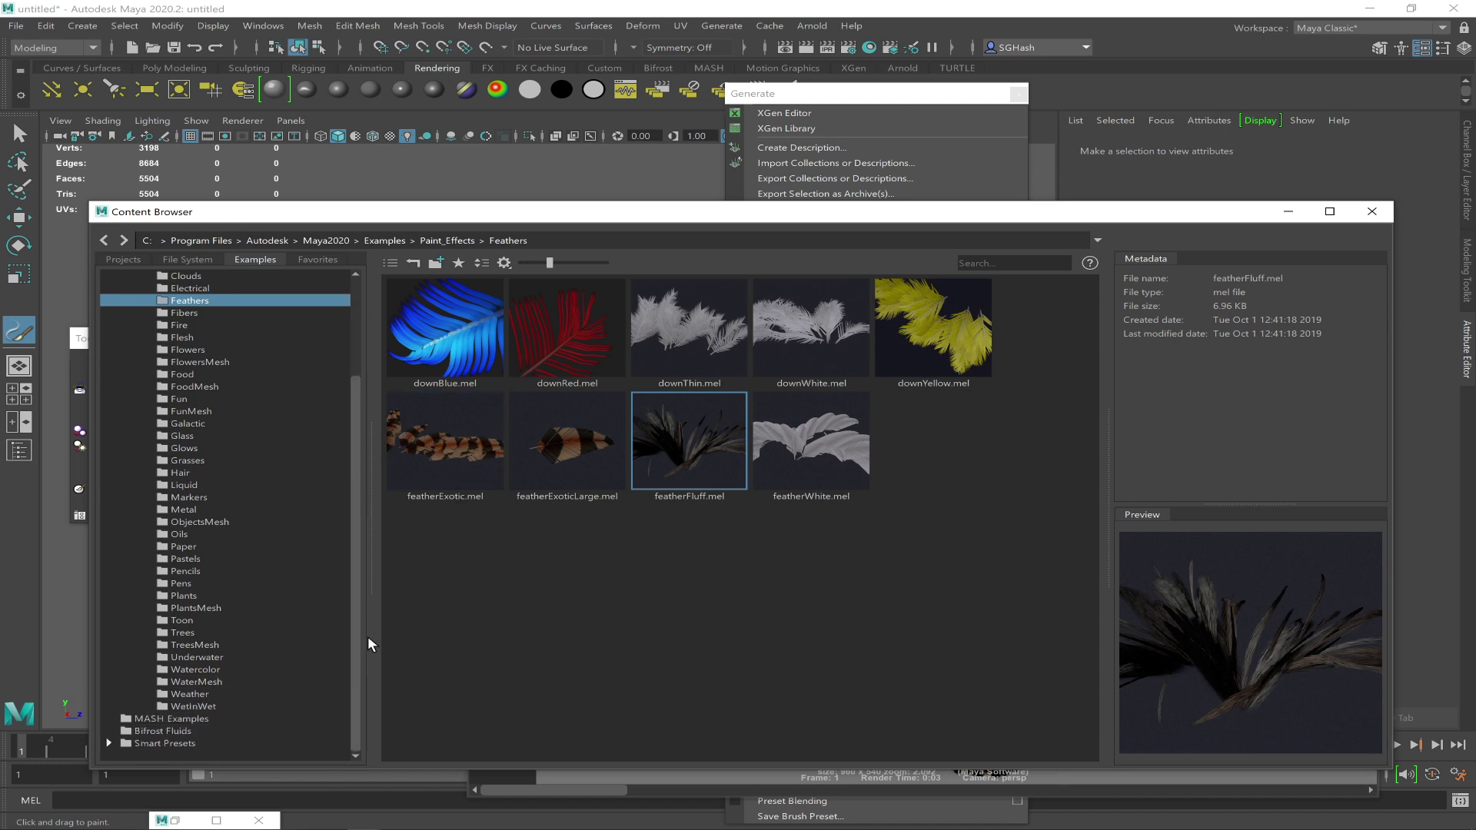
# Look through the Toon and Pastels brush folders and load pasBlack.mel from Pastels as the current brush
pyautogui.click(194, 628)
pyautogui.click(184, 620)
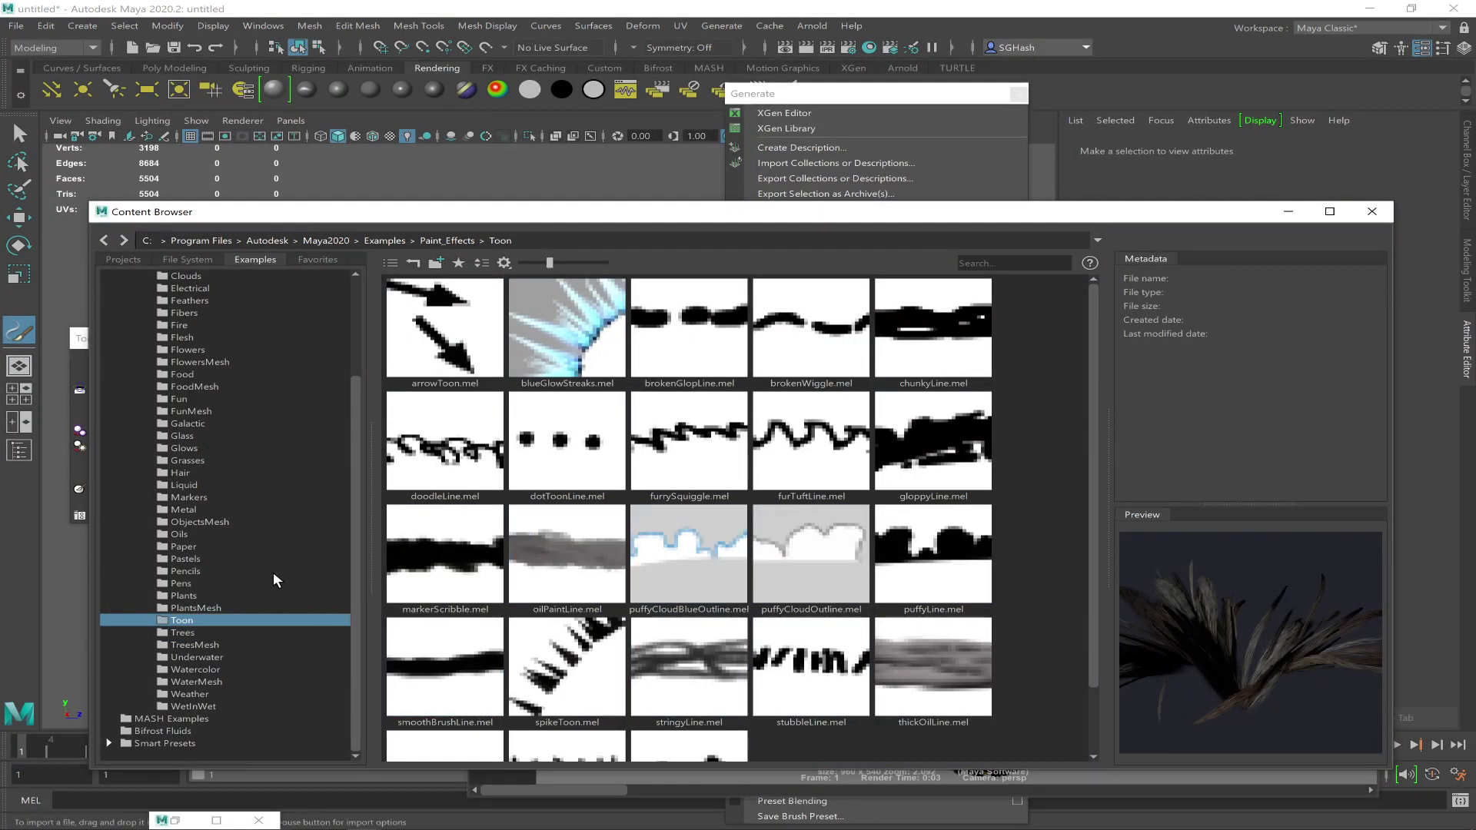
pyautogui.click(185, 534)
pyautogui.click(196, 559)
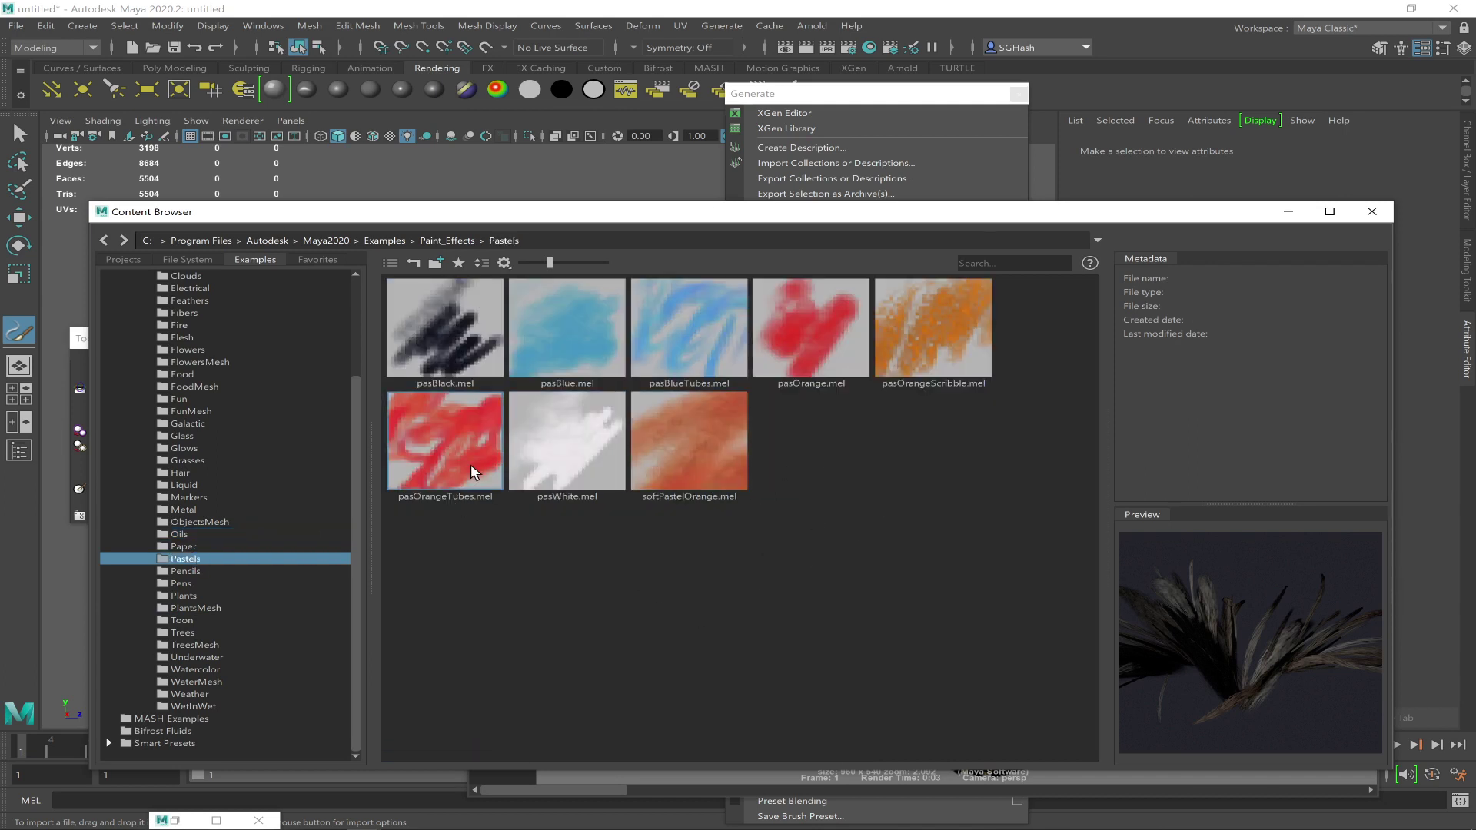
pyautogui.click(424, 439)
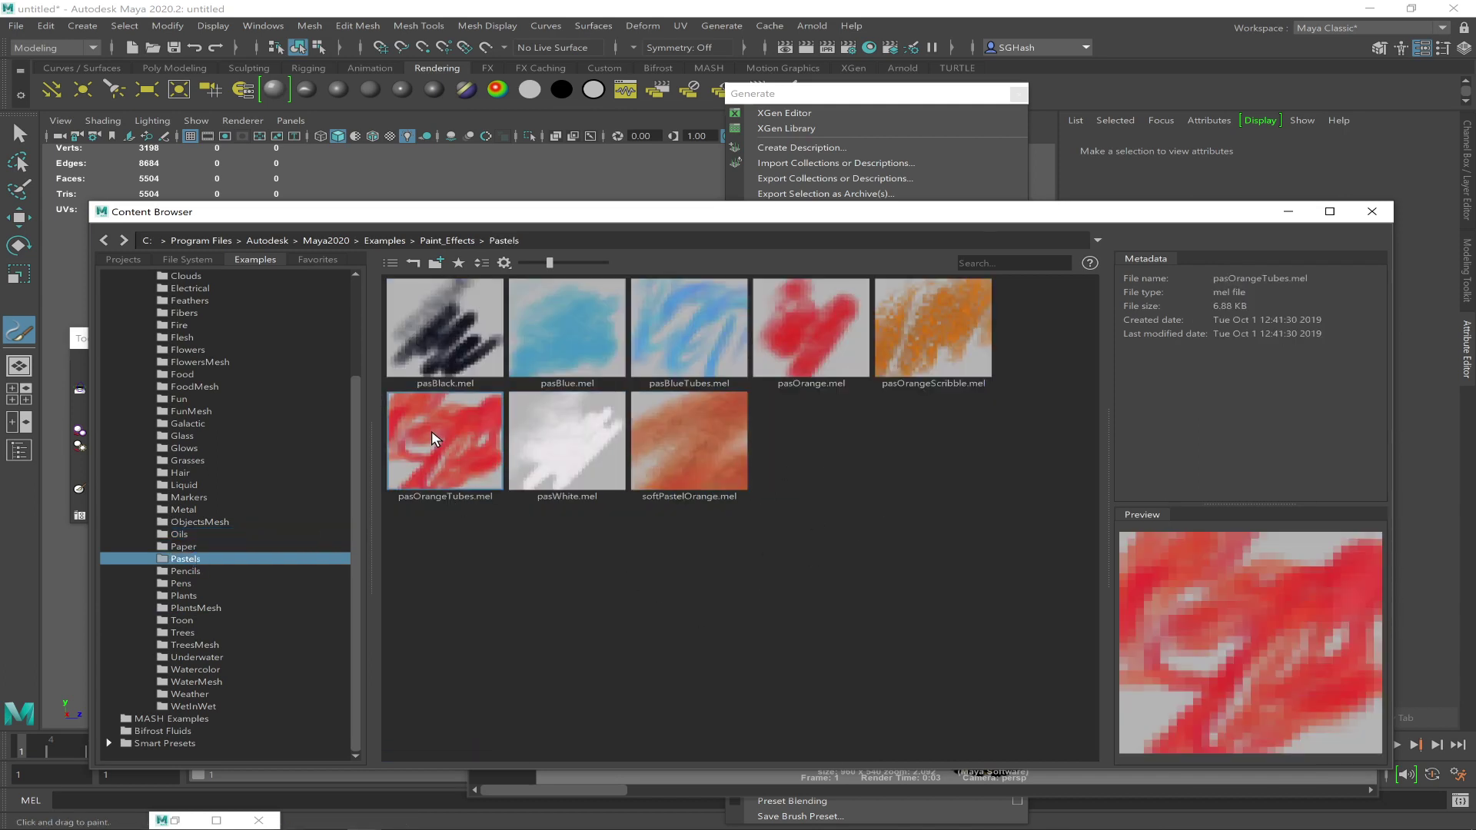
pyautogui.click(439, 289)
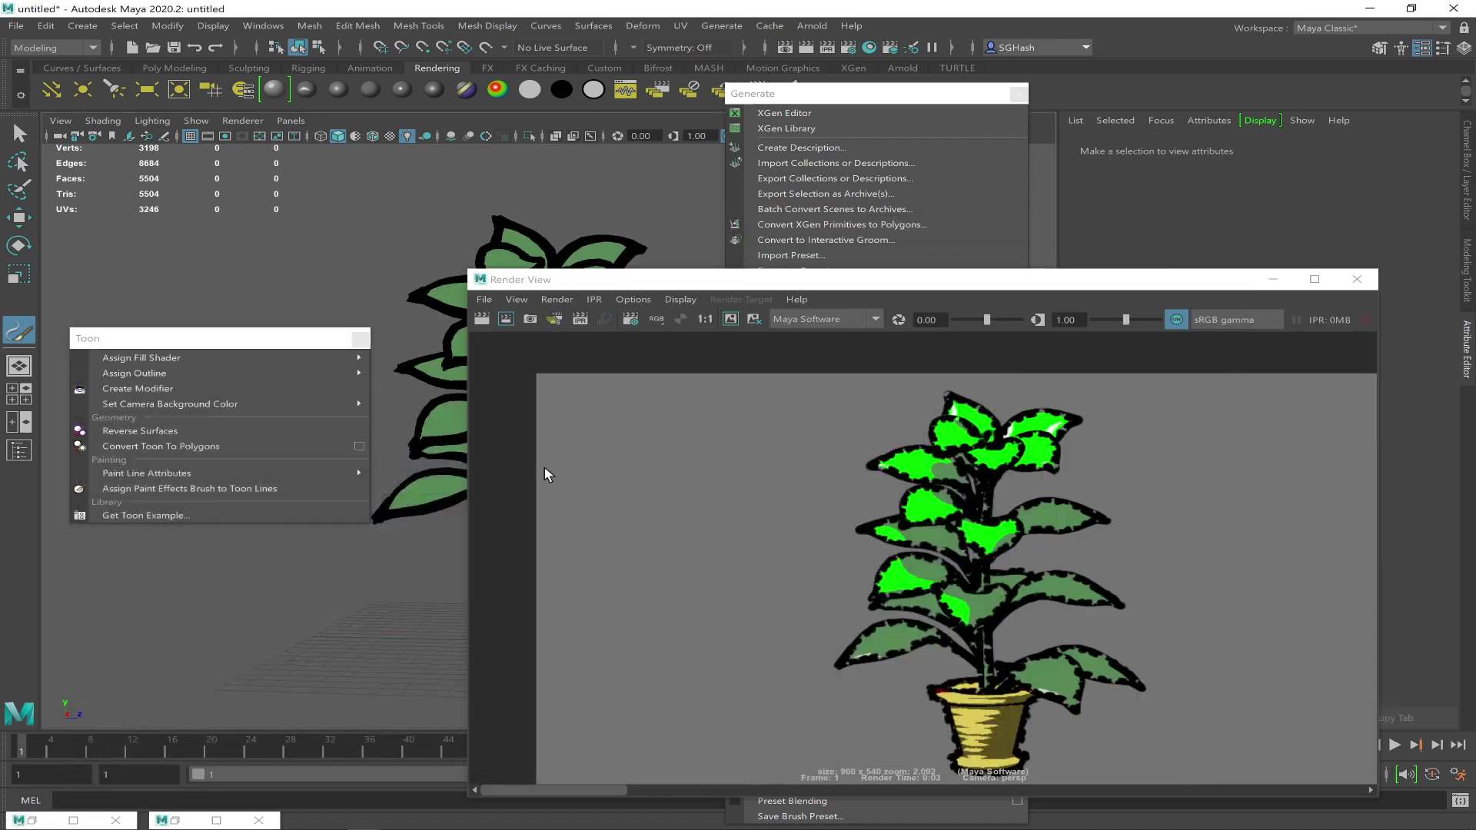
# Select the plant's toon outline in the viewport and assign the pasBlack brush to its toon lines
pyautogui.click(222, 489)
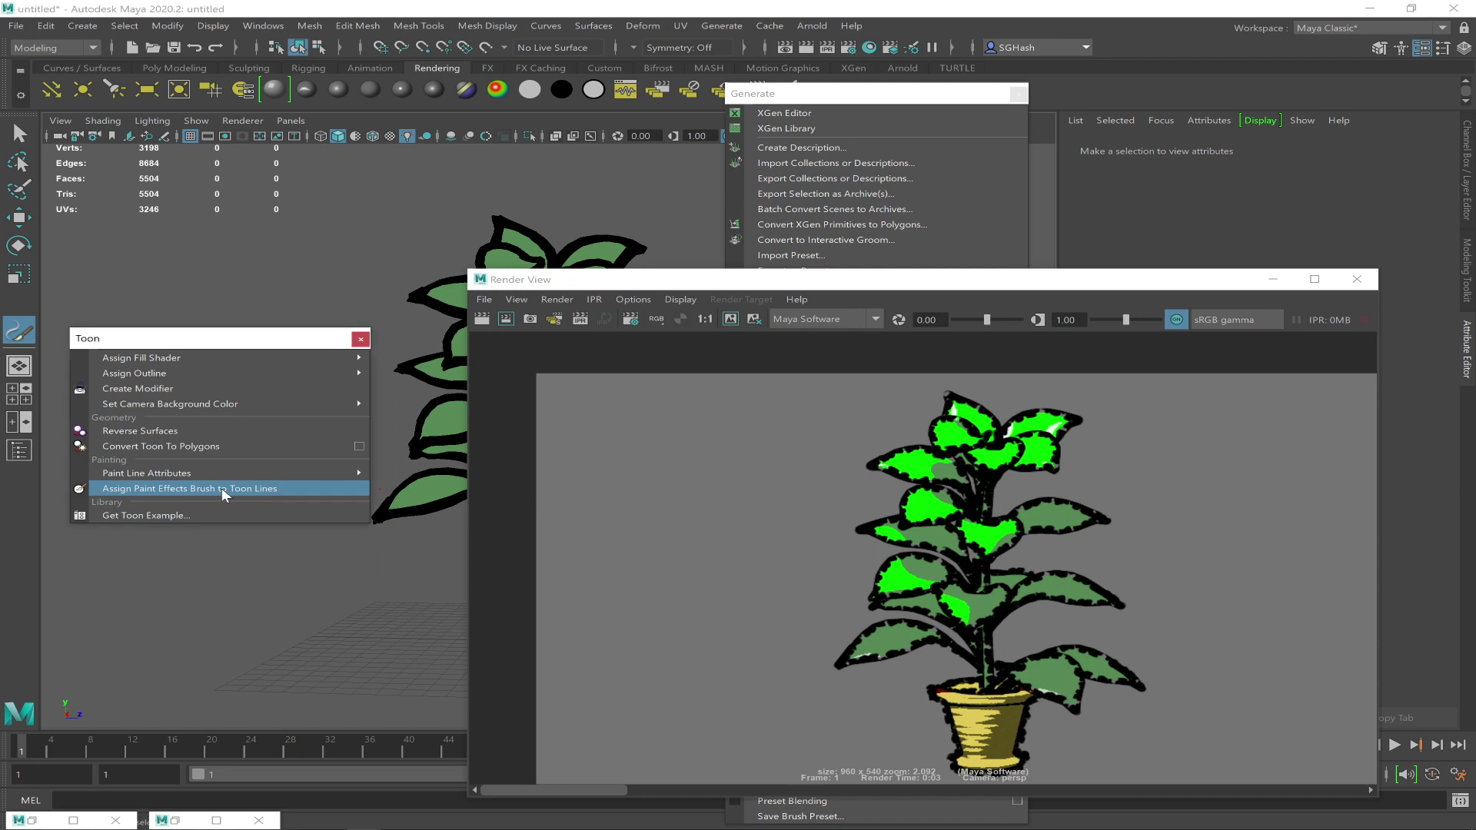
pyautogui.press('q')
pyautogui.click(422, 509)
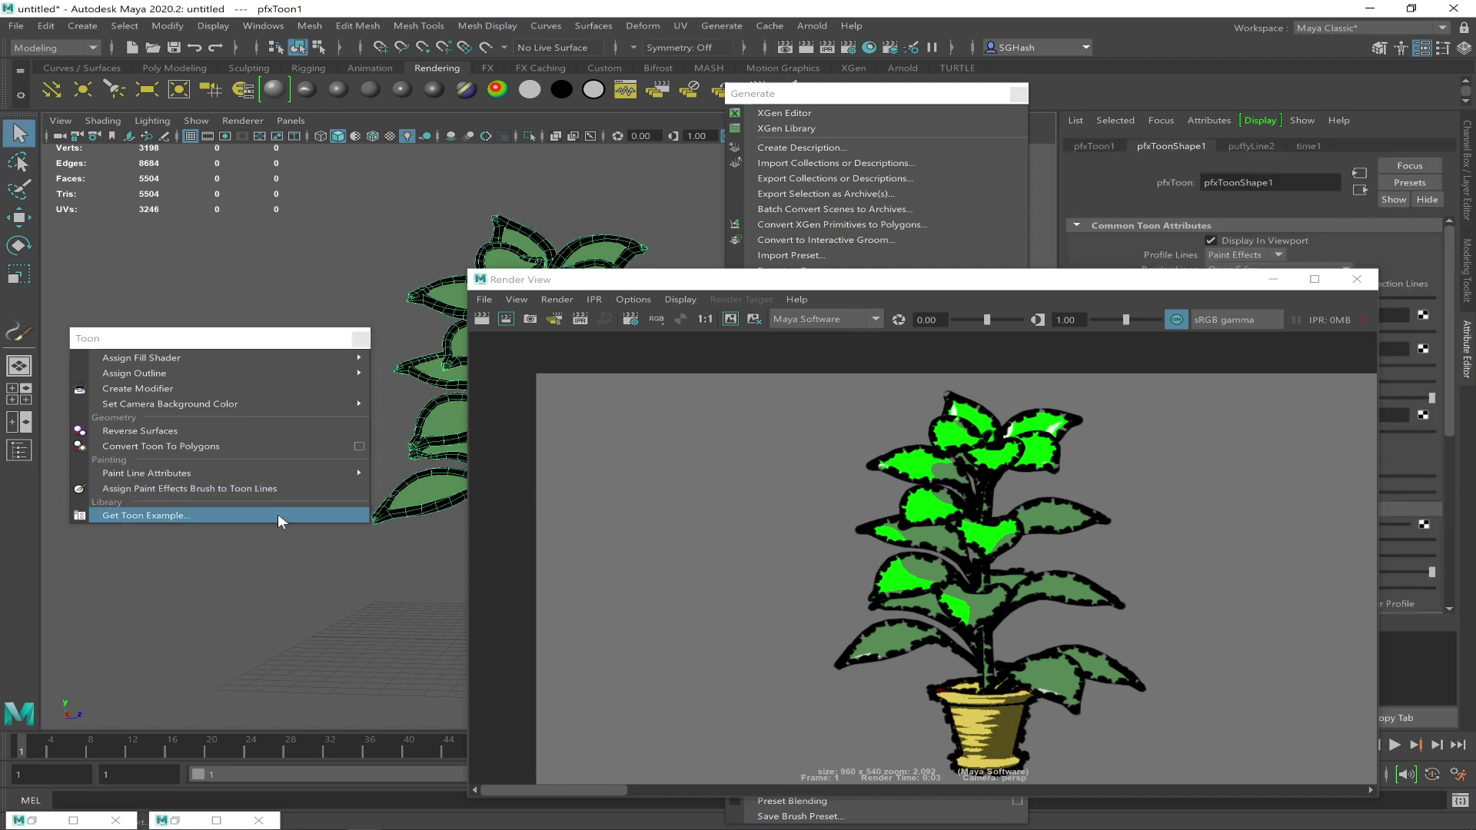
pyautogui.click(193, 487)
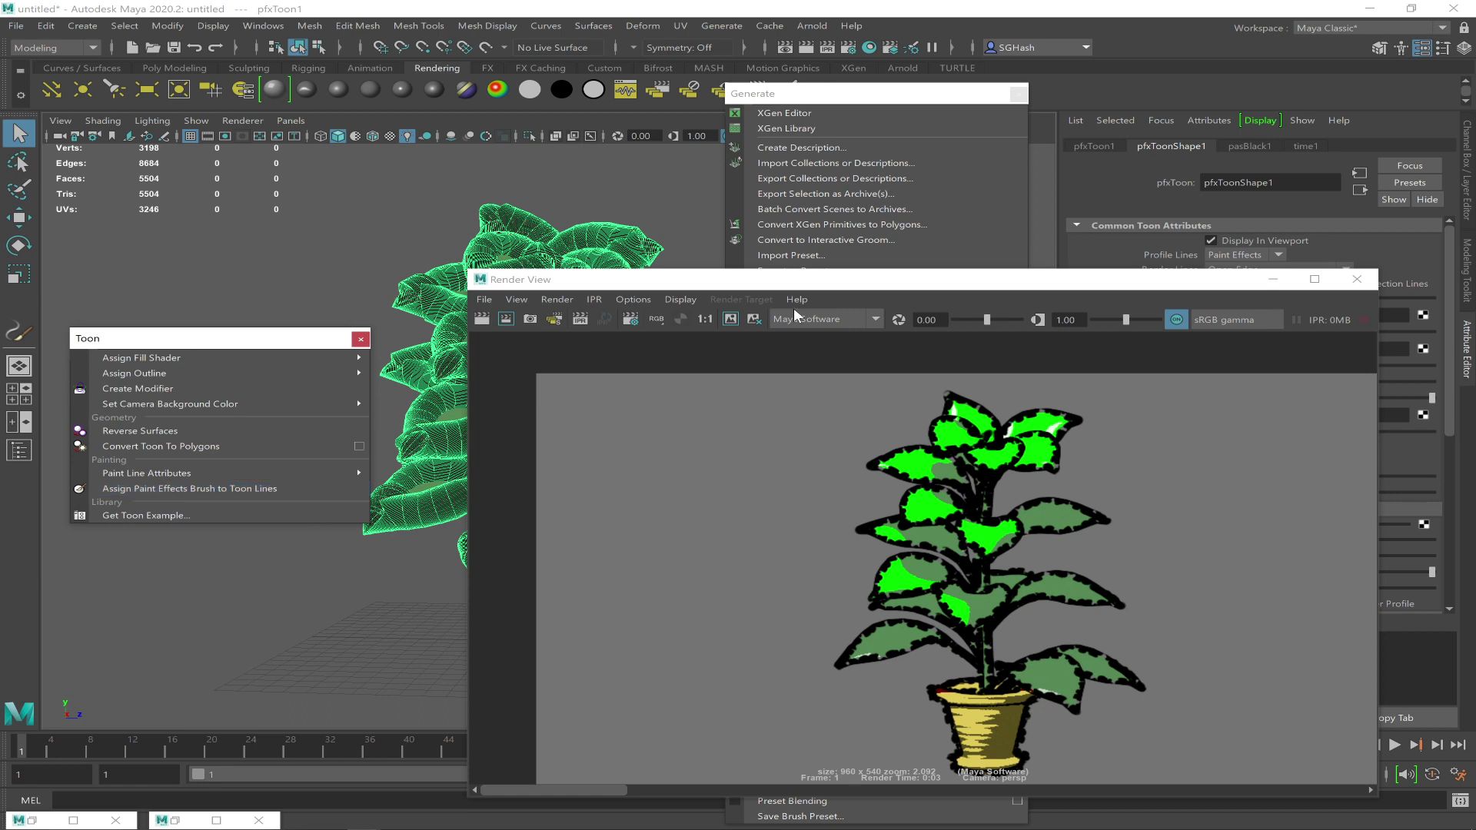
# Move the render window clear of the outline attributes, mark a region around the whole potted plant and render that region
pyautogui.moveTo(797, 280); pyautogui.dragTo(532, 227)
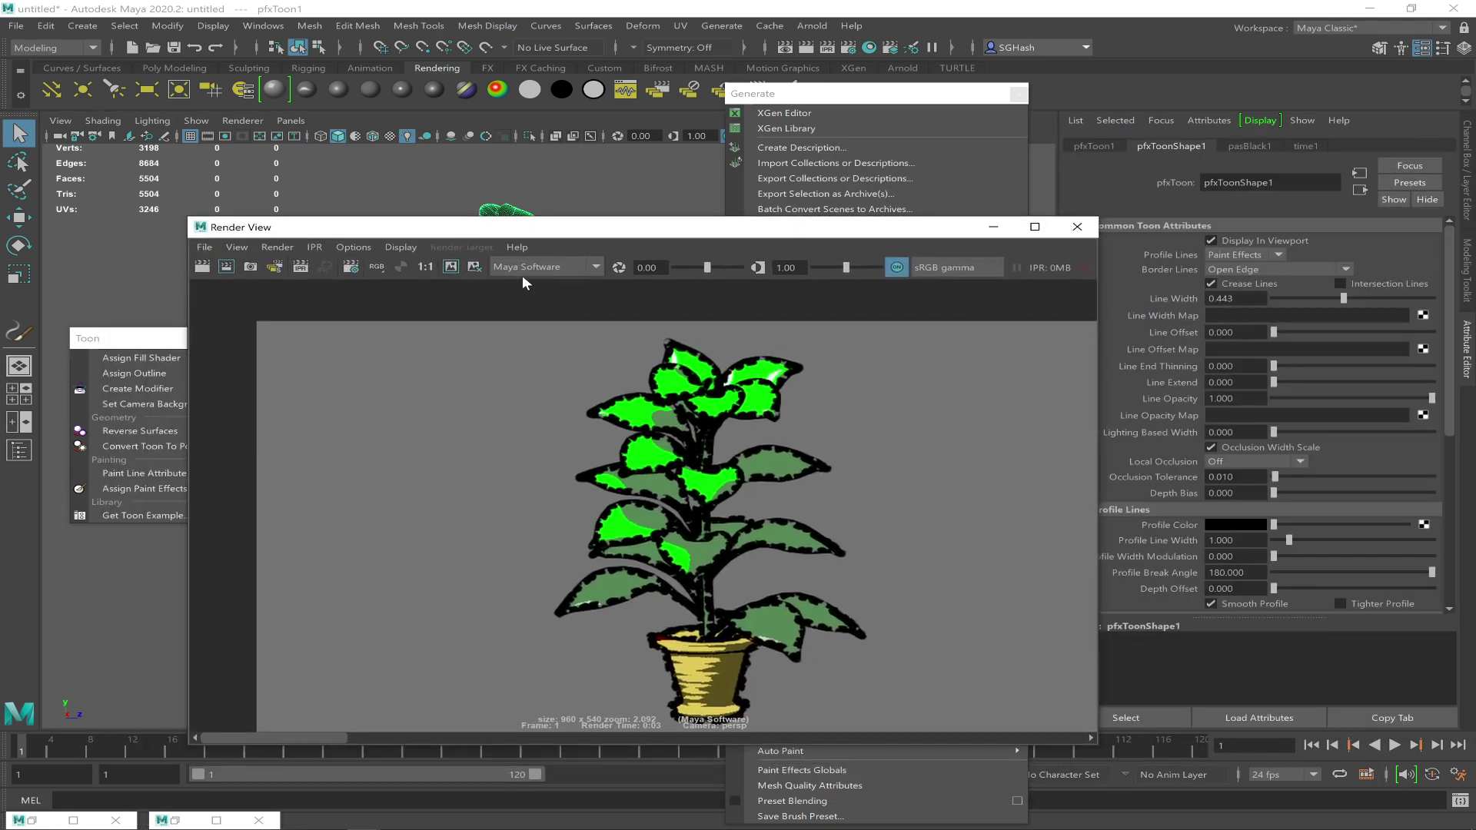
pyautogui.moveTo(539, 333); pyautogui.dragTo(881, 734)
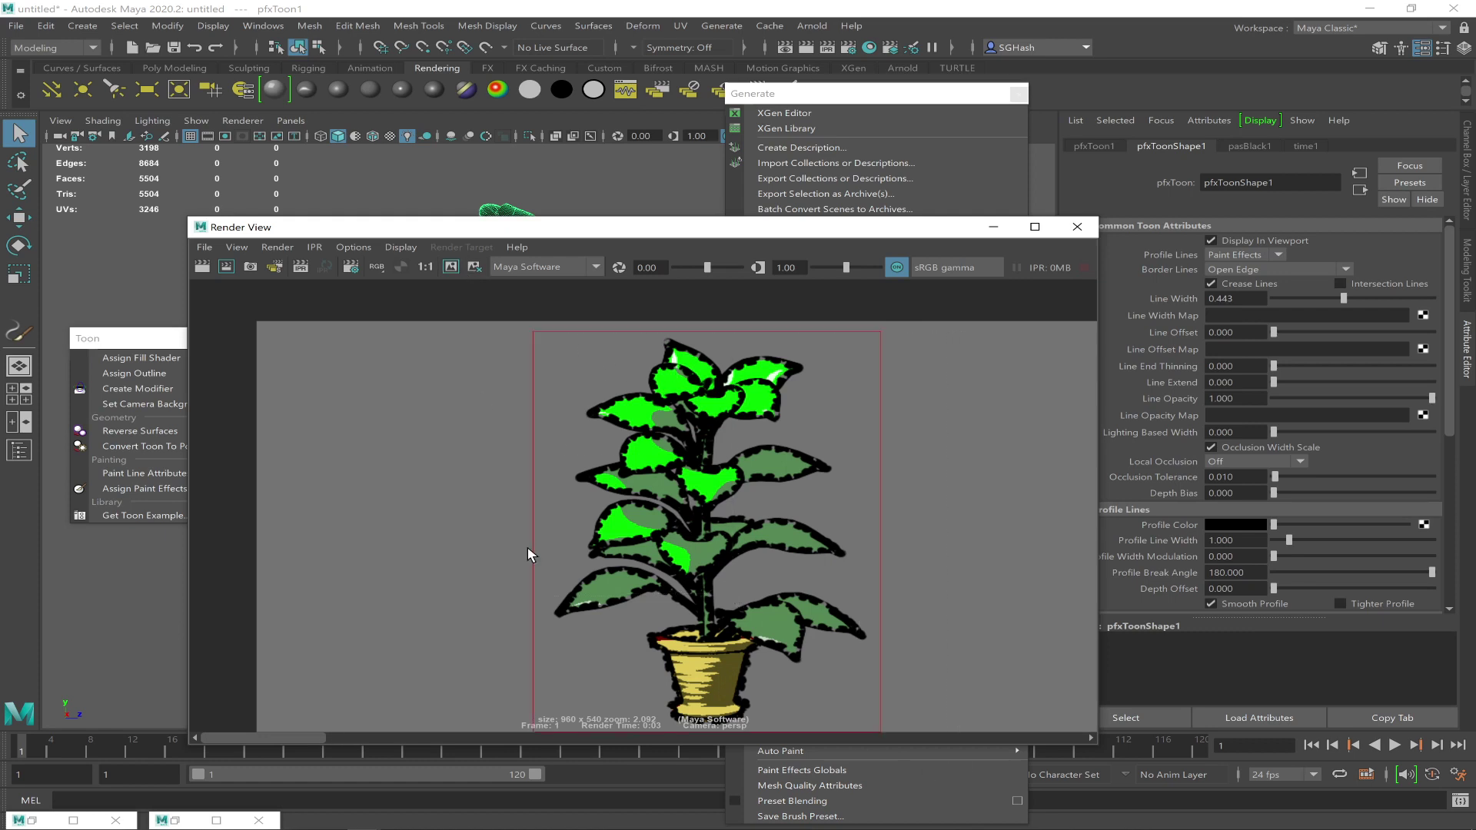
pyautogui.click(226, 267)
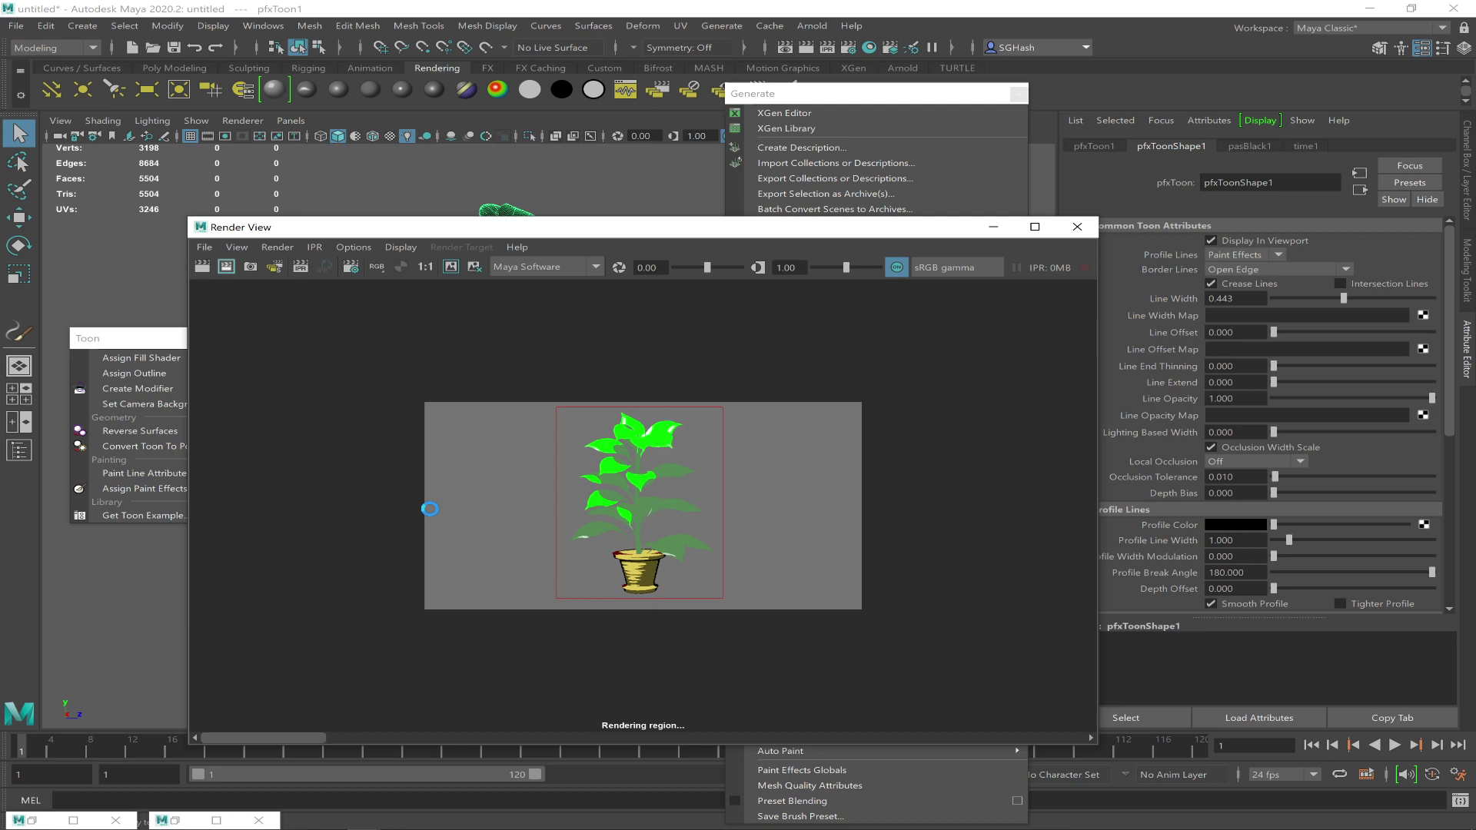
# Set the toon outline's Profile Color to a pale green of about HSV 120, 0.402, 0.796
pyautogui.keyDown('alt'); pyautogui.moveTo(641, 483); pyautogui.dragTo(769, 490, button='right'); pyautogui.keyUp('alt')
pyautogui.keyDown('alt'); pyautogui.moveTo(768, 490); pyautogui.dragTo(547, 444, button='middle'); pyautogui.keyUp('alt')
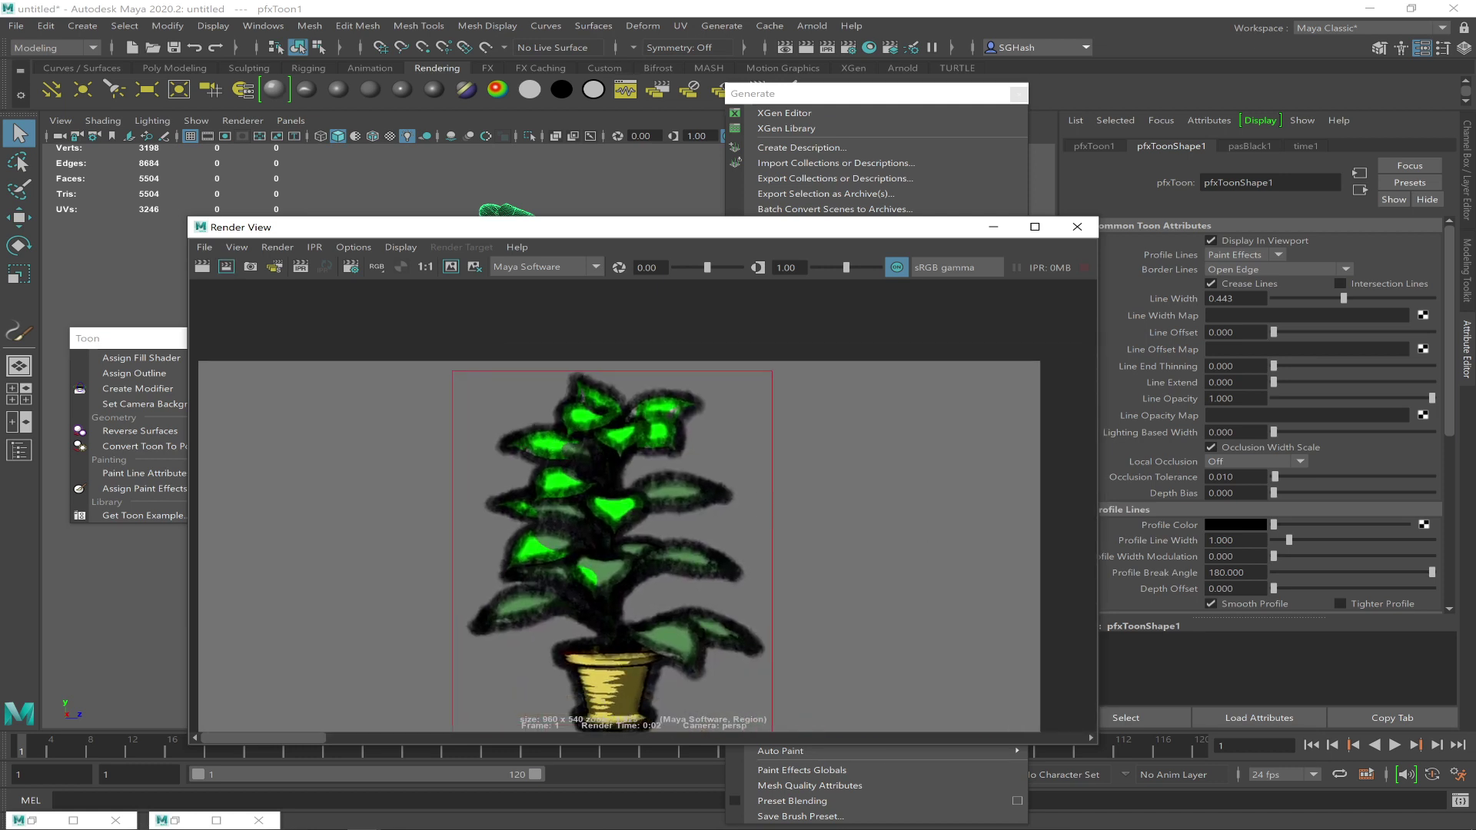
pyautogui.click(1249, 523)
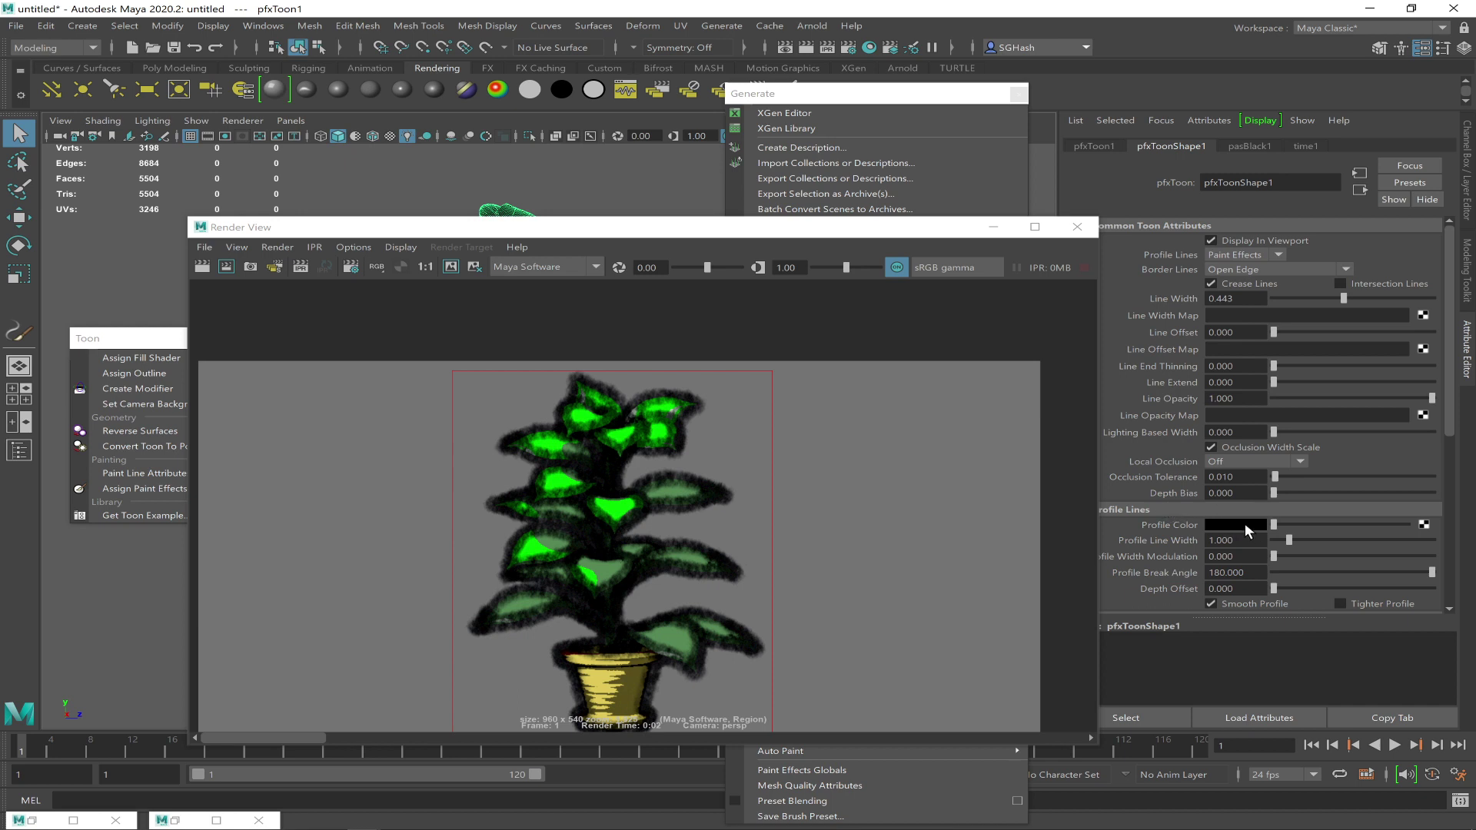
pyautogui.click(1245, 525)
pyautogui.click(1150, 511)
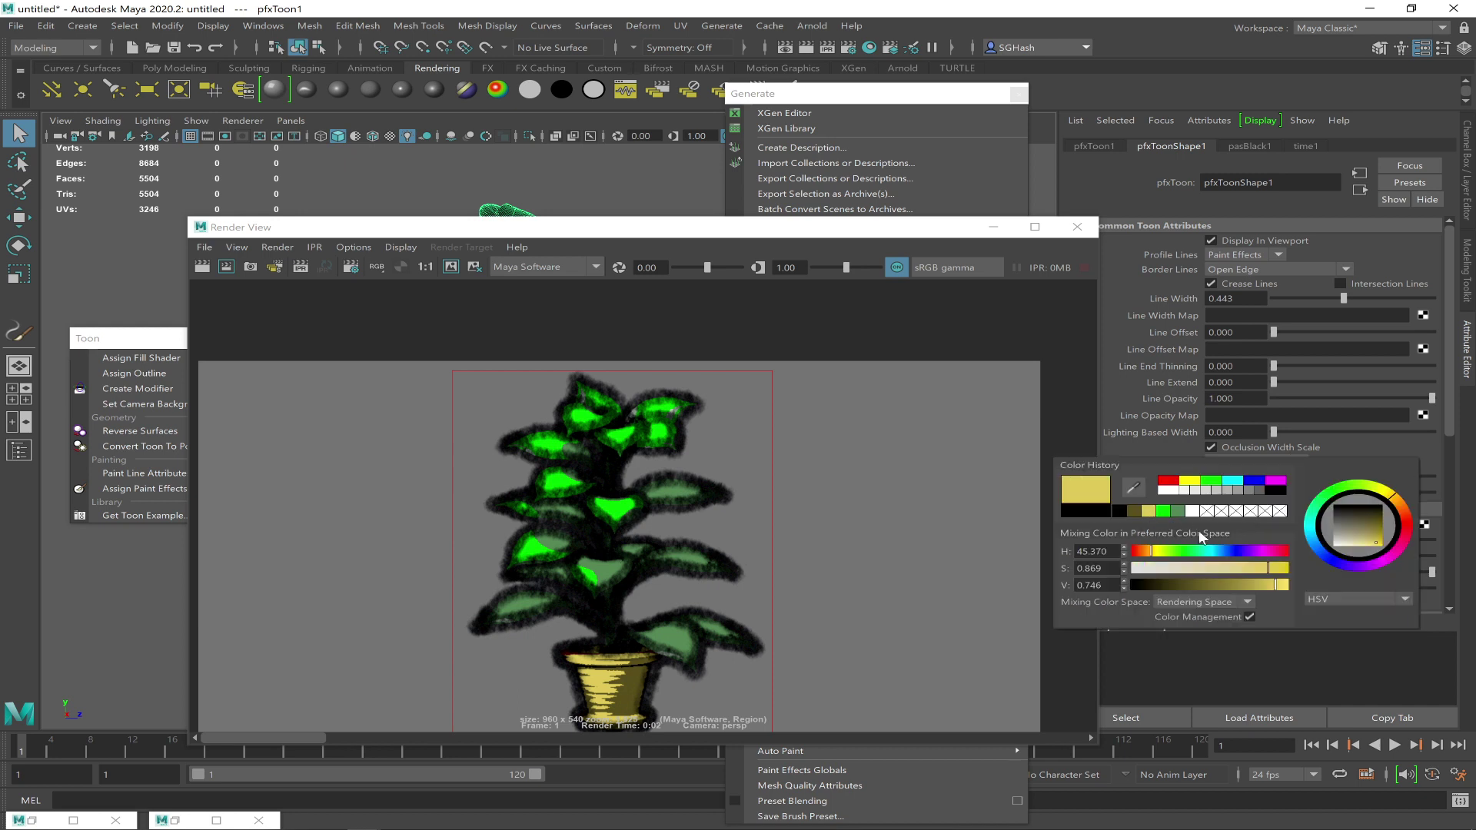
pyautogui.click(1212, 482)
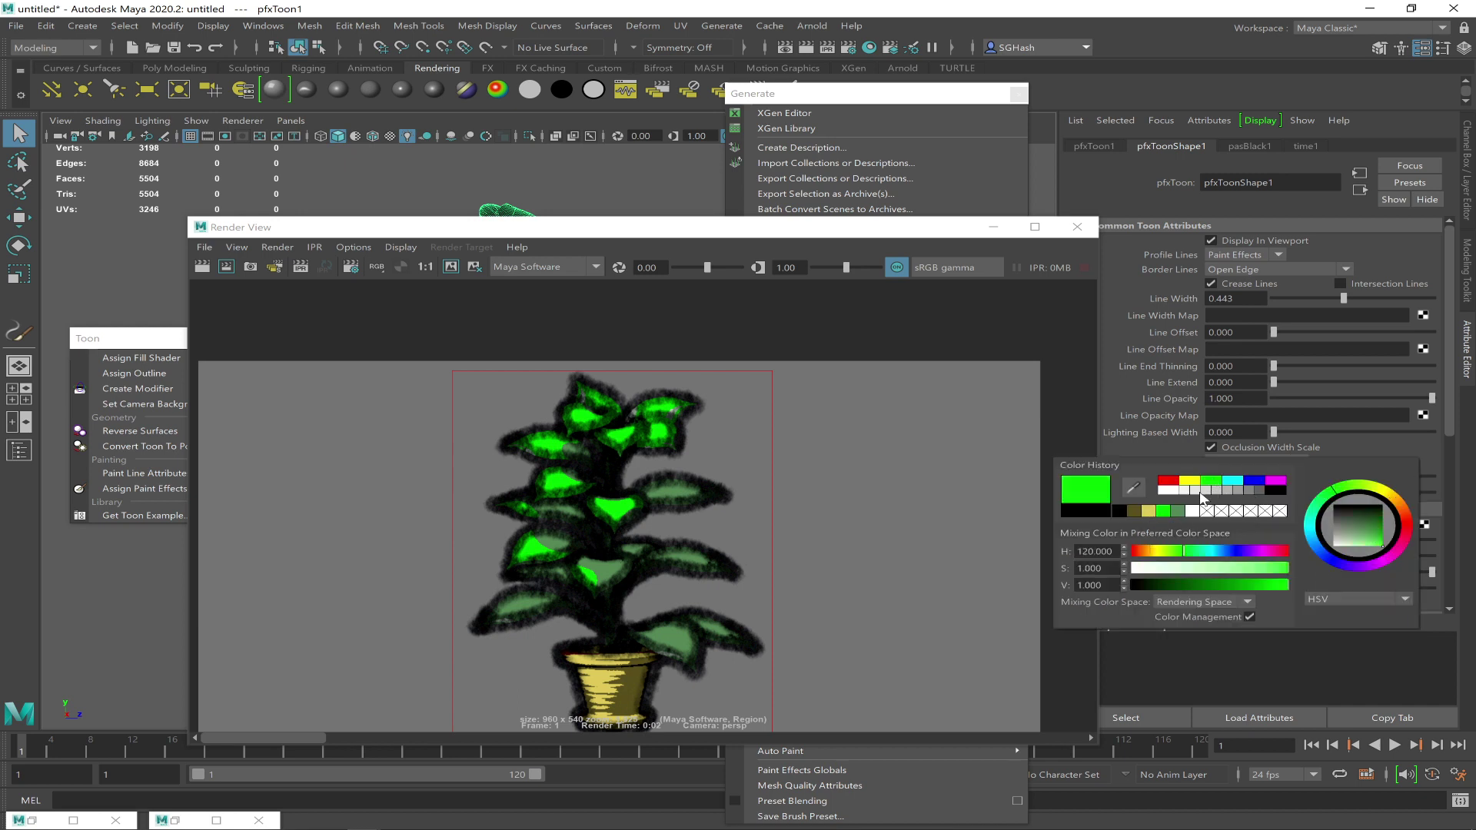
pyautogui.moveTo(1374, 524); pyautogui.dragTo(1353, 543)
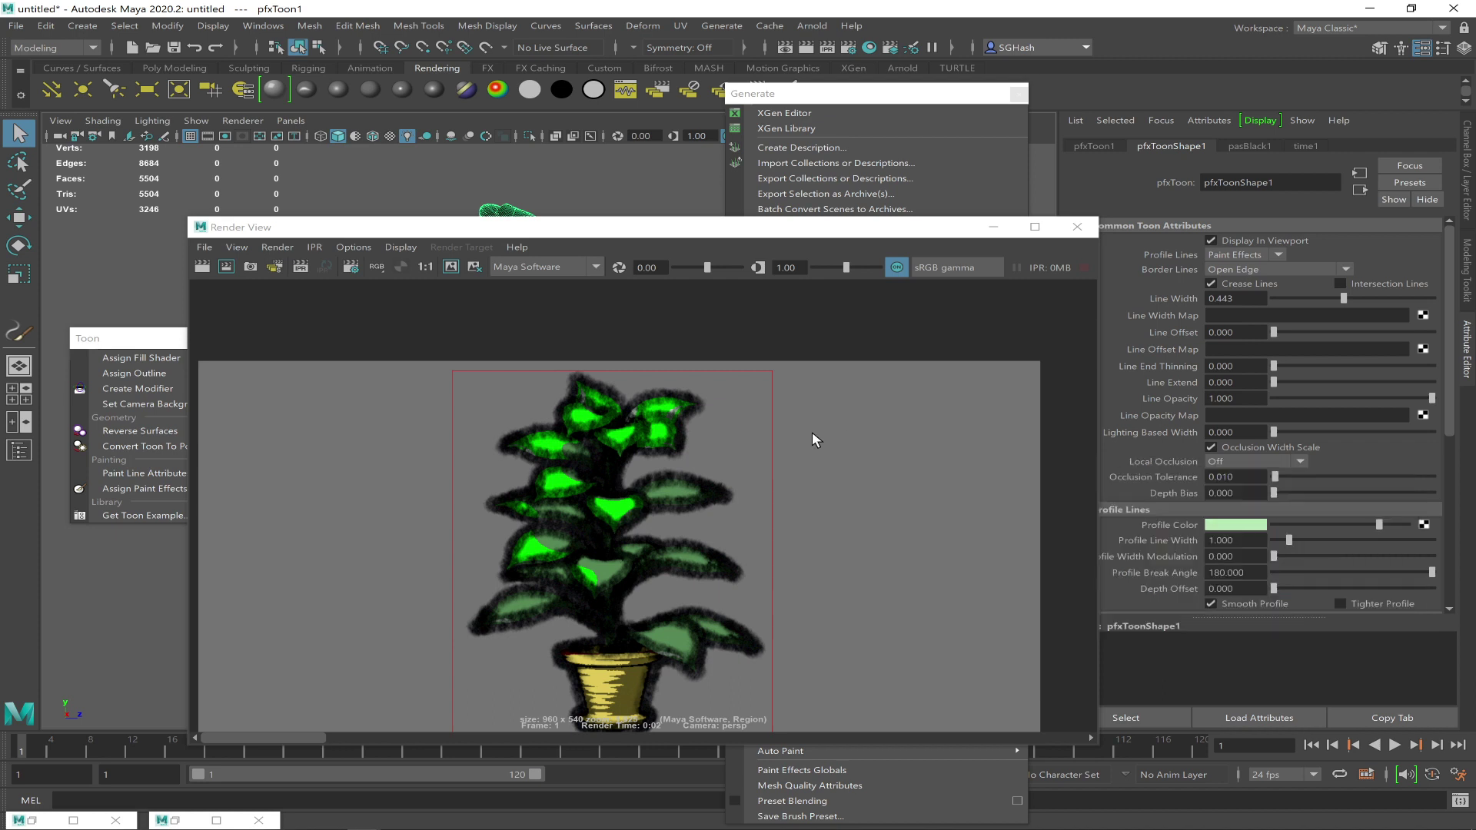
# Re-render the plant region, examine the pastel outlines enlarged in the maximized render window, and minimize that window
pyautogui.click(227, 266)
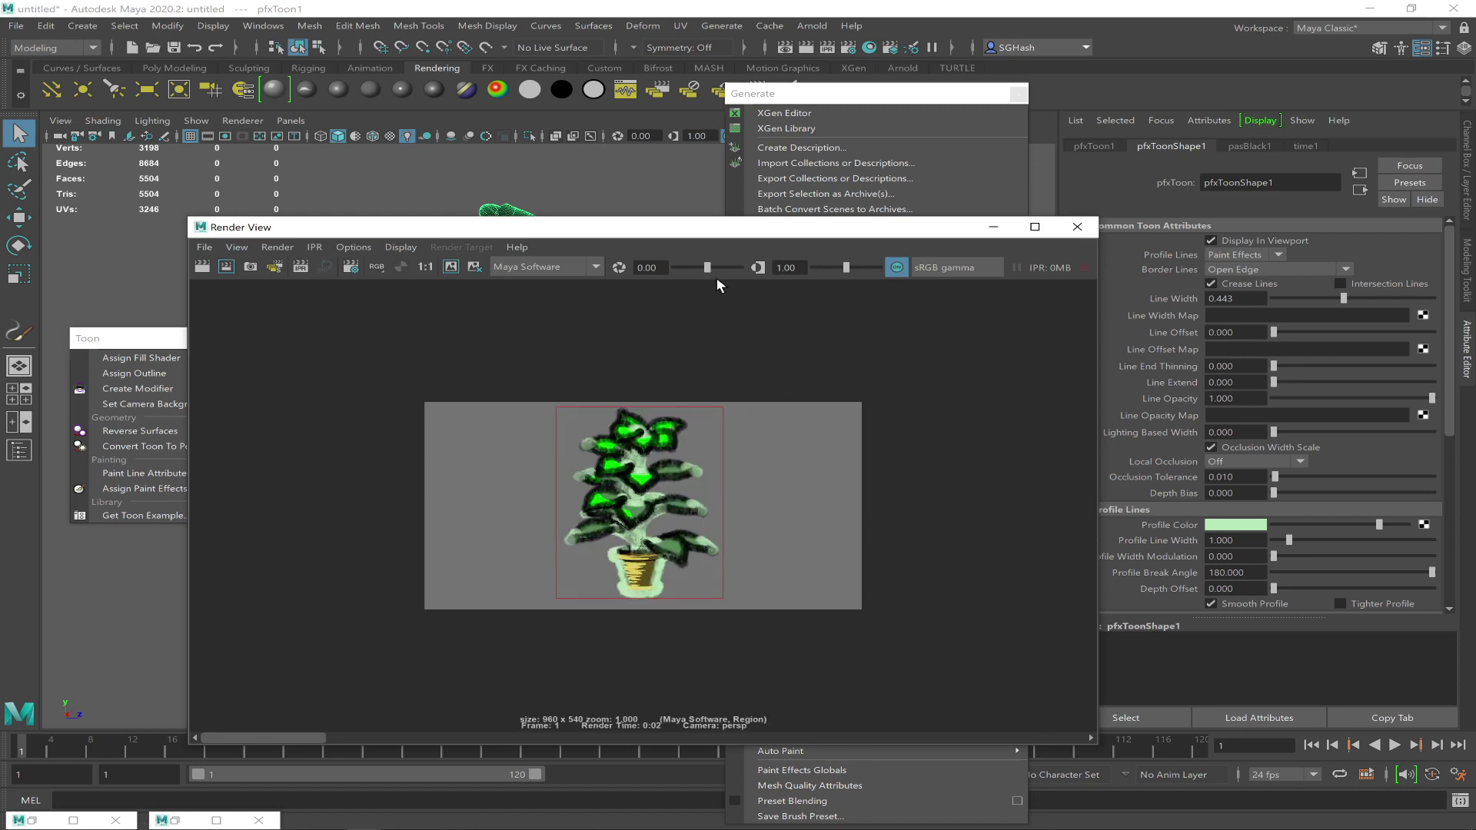
pyautogui.doubleClick(645, 229)
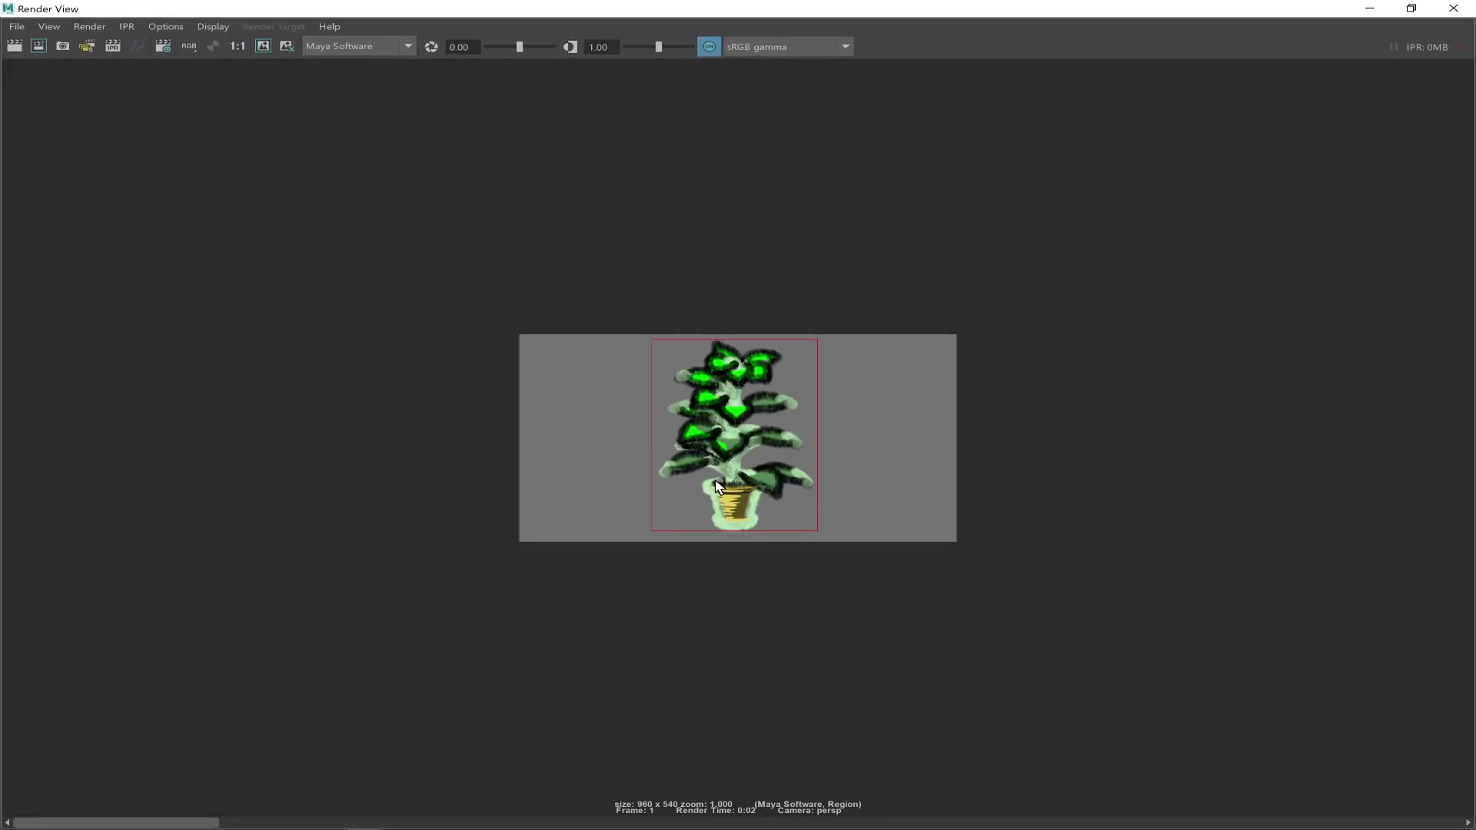
pyautogui.keyDown('alt'); pyautogui.moveTo(654, 340); pyautogui.dragTo(685, 366, button='right'); pyautogui.keyUp('alt')
pyautogui.keyDown('alt'); pyautogui.moveTo(686, 371); pyautogui.dragTo(1009, 594, button='middle'); pyautogui.keyUp('alt')
pyautogui.keyDown('alt'); pyautogui.moveTo(545, 397); pyautogui.dragTo(504, 381, button='right'); pyautogui.keyUp('alt')
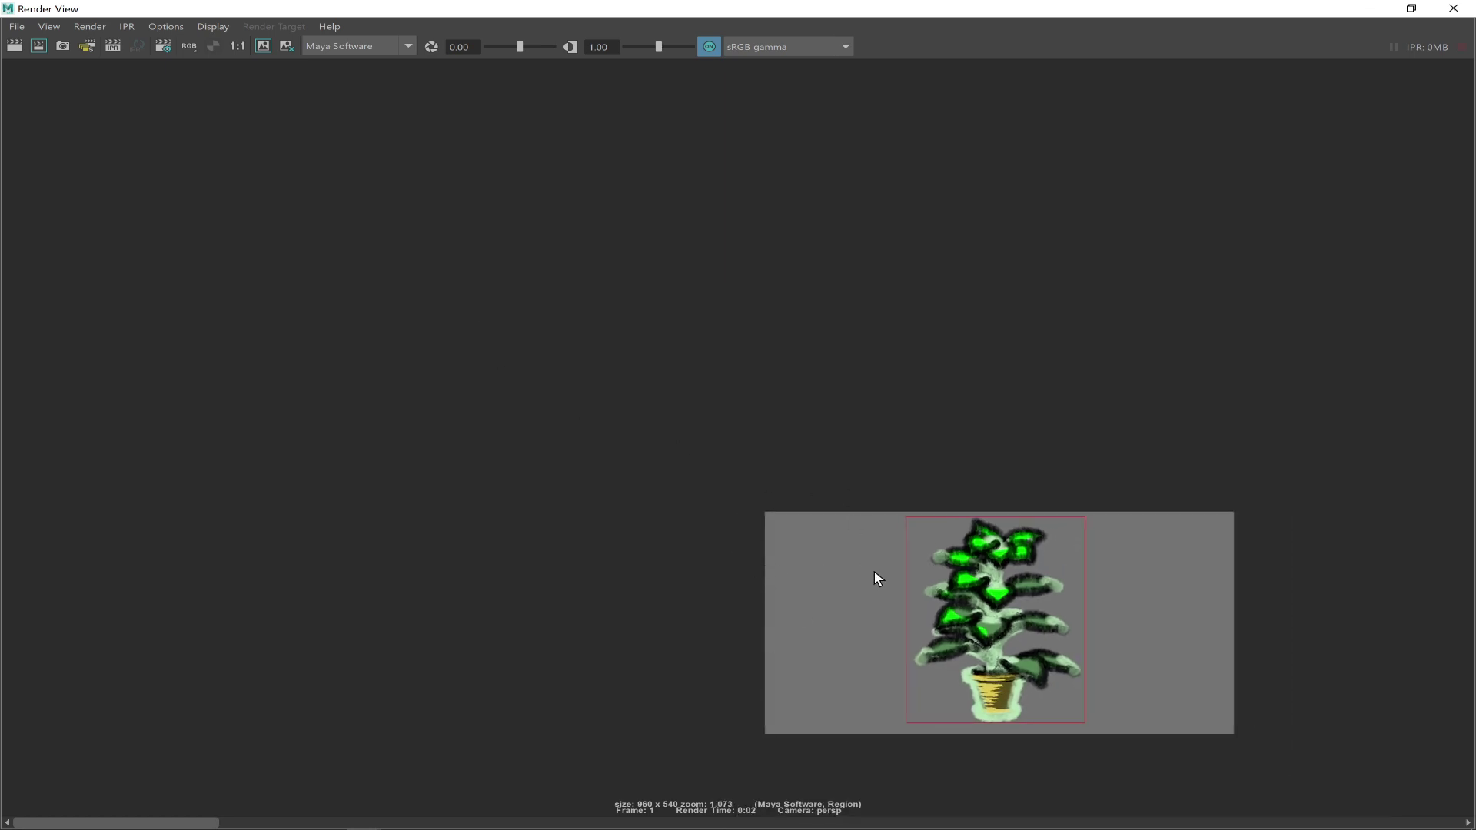
pyautogui.keyDown('ctrl'); pyautogui.keyDown('alt'); pyautogui.moveTo(837, 552); pyautogui.dragTo(1167, 727); pyautogui.keyUp('alt'); pyautogui.keyUp('ctrl')
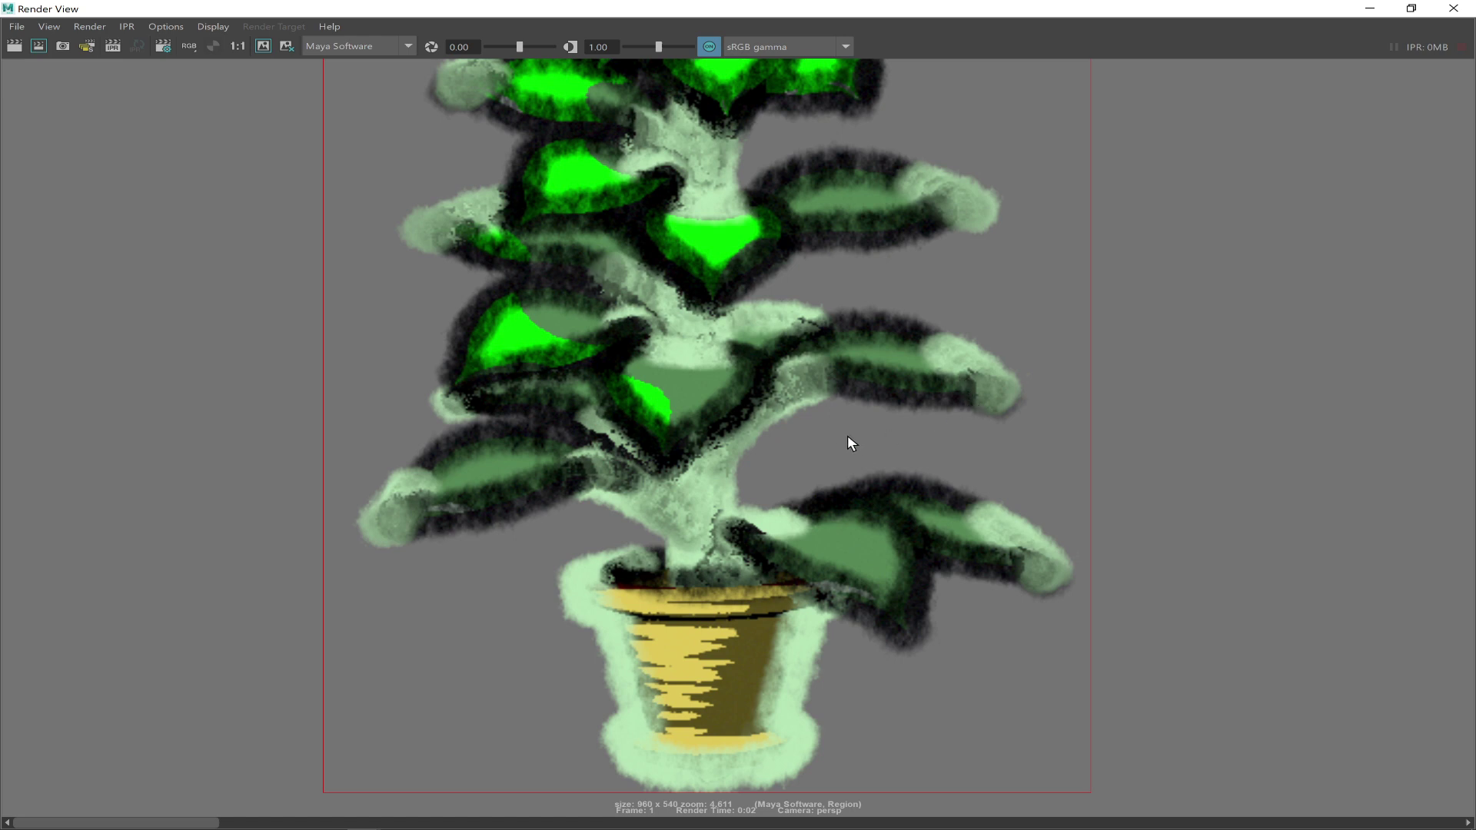
pyautogui.click(1370, 8)
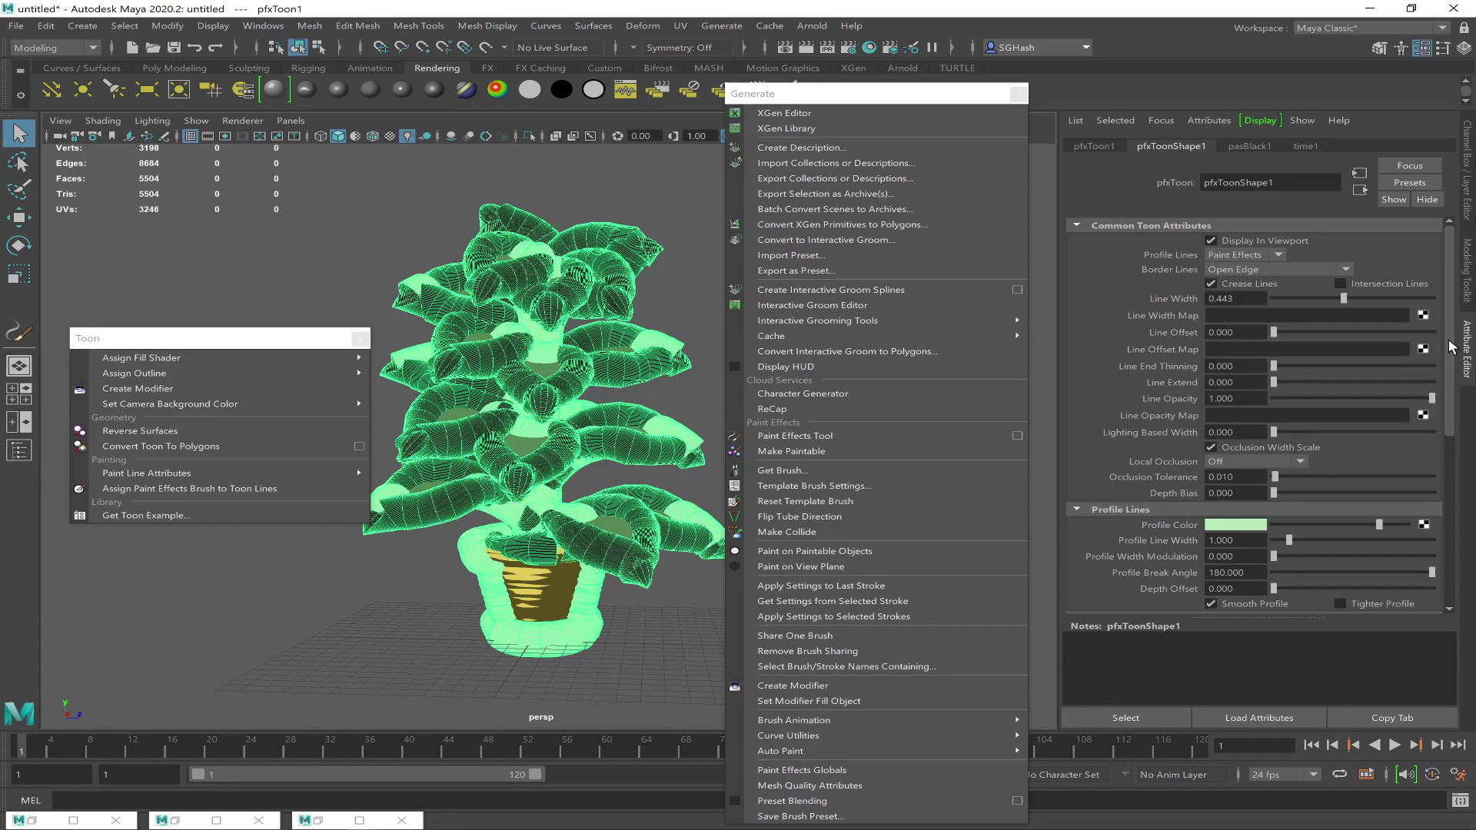
# Reduce the toon outline's Line Width to 0.126 and set its Crease Color to the bright green used recently
pyautogui.moveTo(1450, 330); pyautogui.dragTo(1442, 296)
pyautogui.moveTo(1336, 301); pyautogui.dragTo(1293, 304)
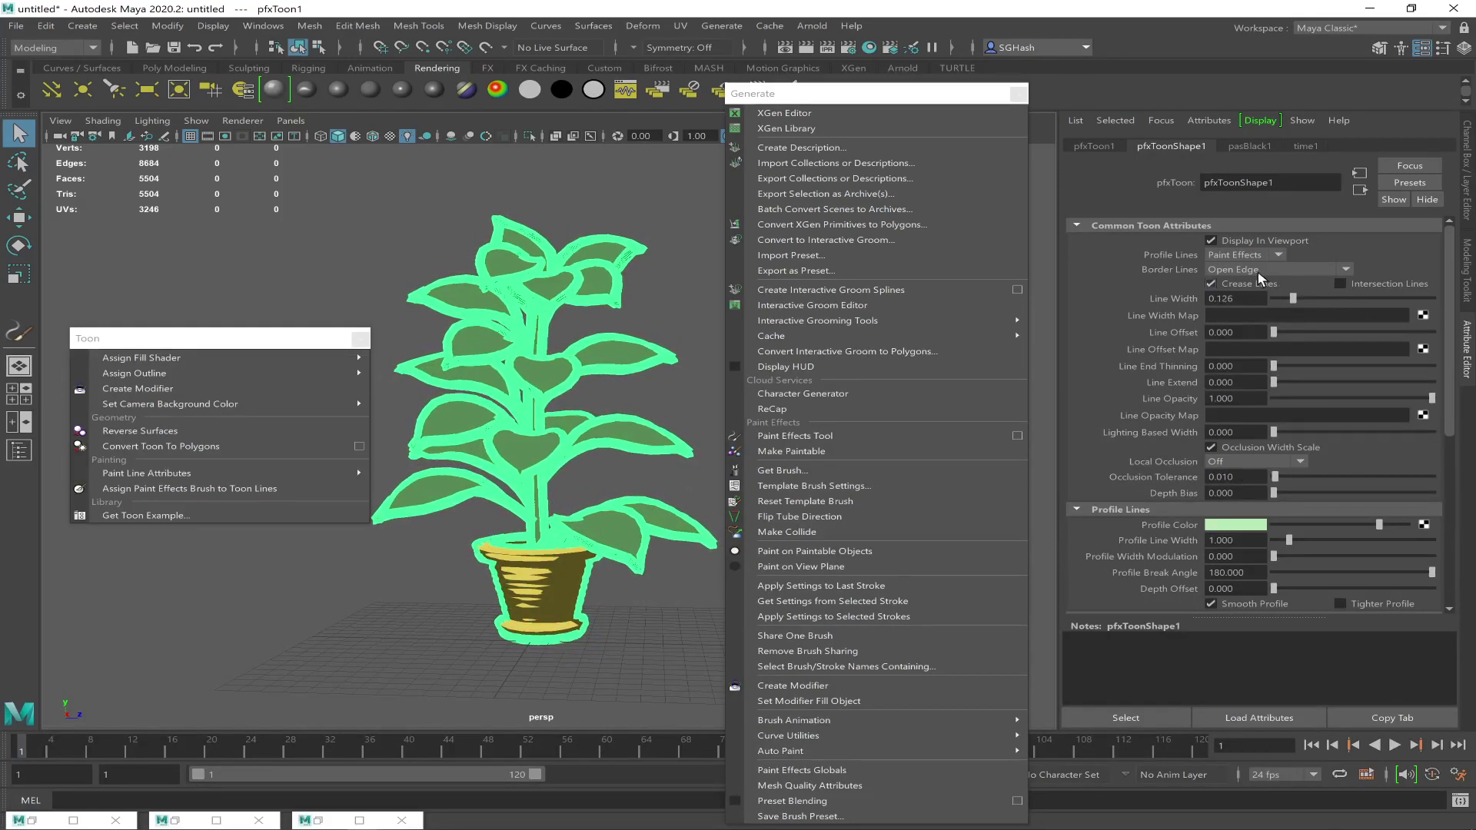
pyautogui.moveTo(1450, 413); pyautogui.dragTo(1425, 565)
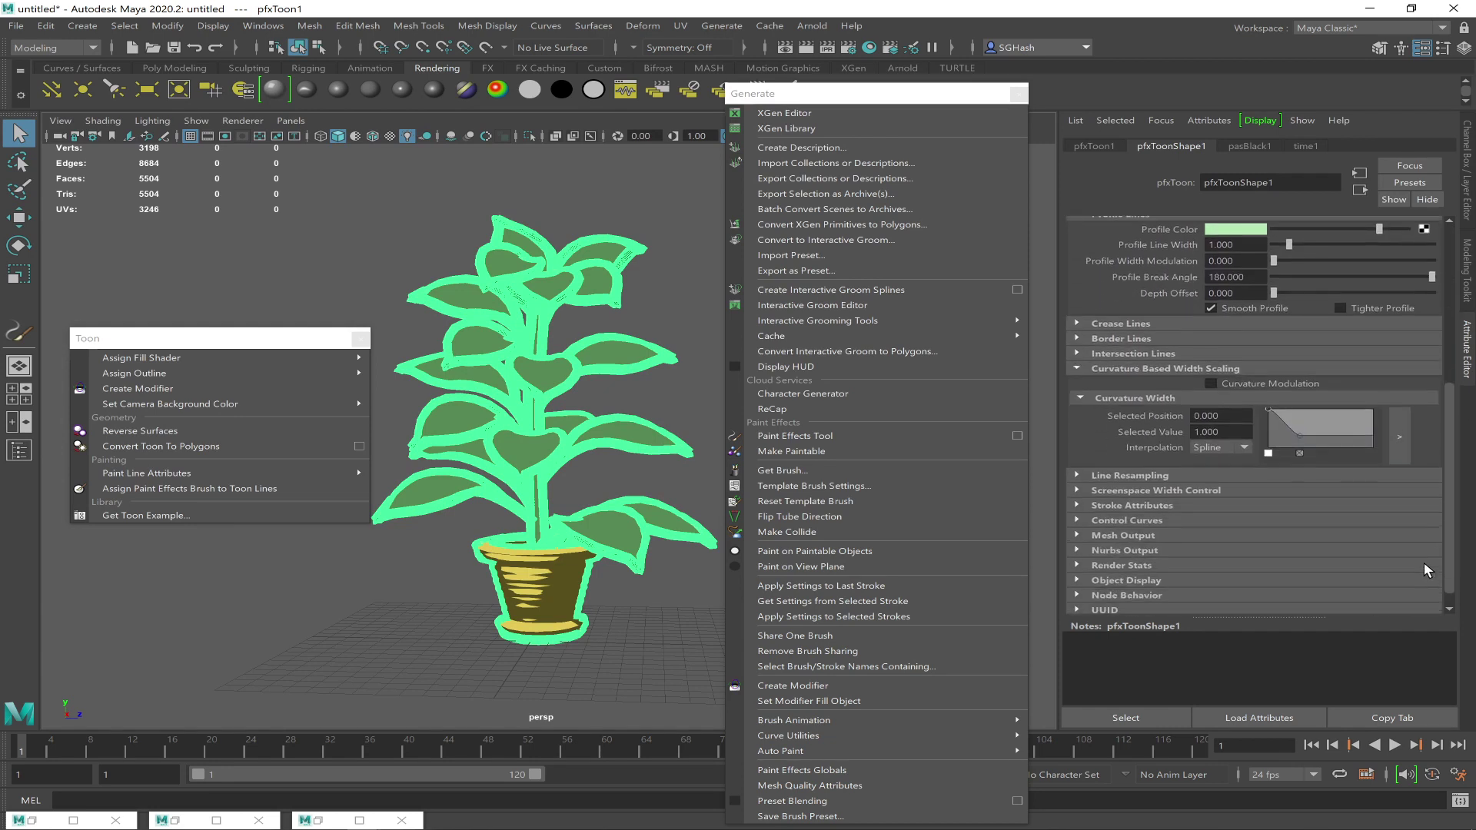
pyautogui.click(1097, 323)
pyautogui.click(1235, 336)
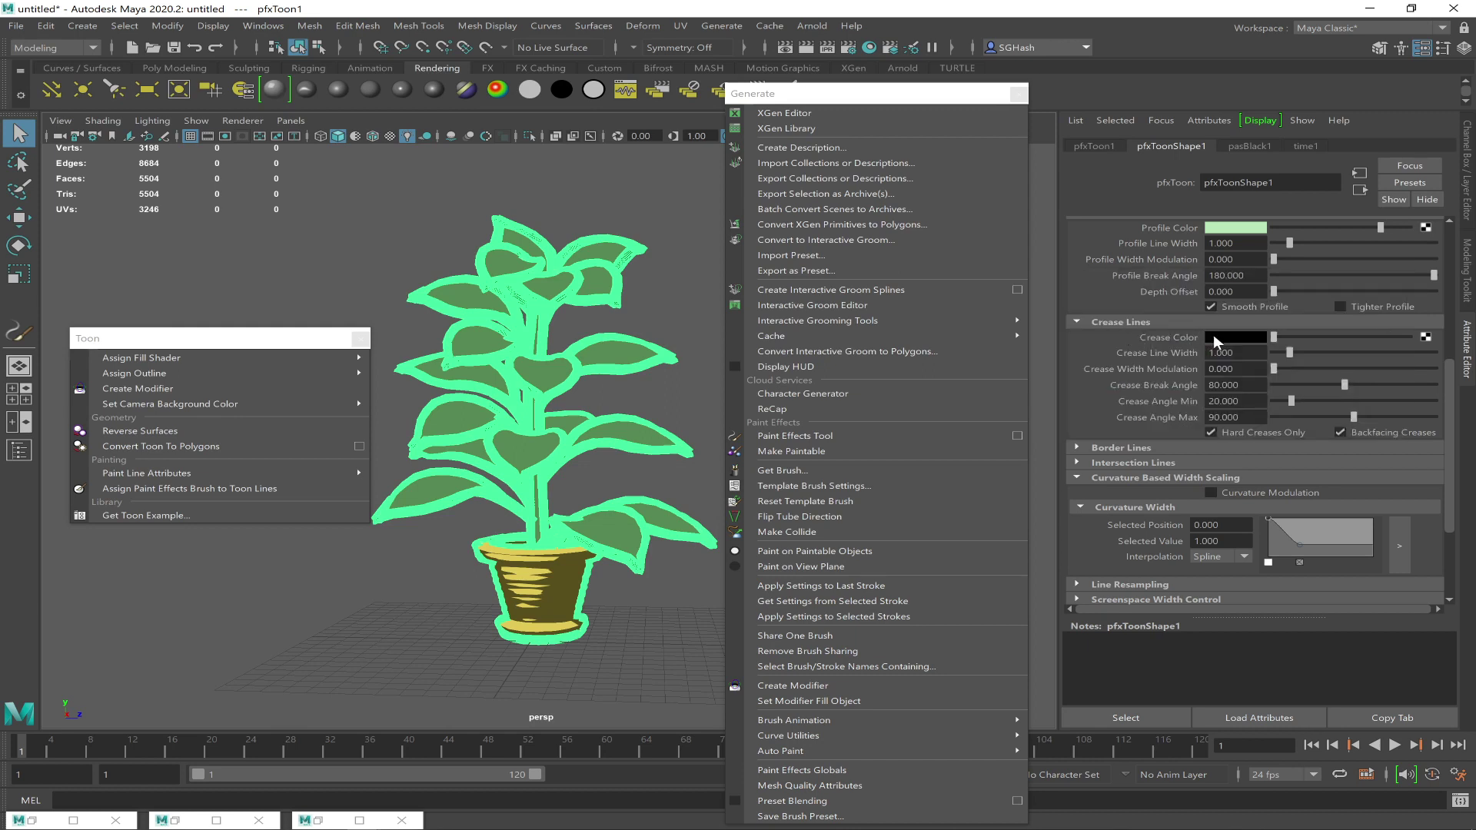
pyautogui.click(1213, 337)
pyautogui.click(1104, 321)
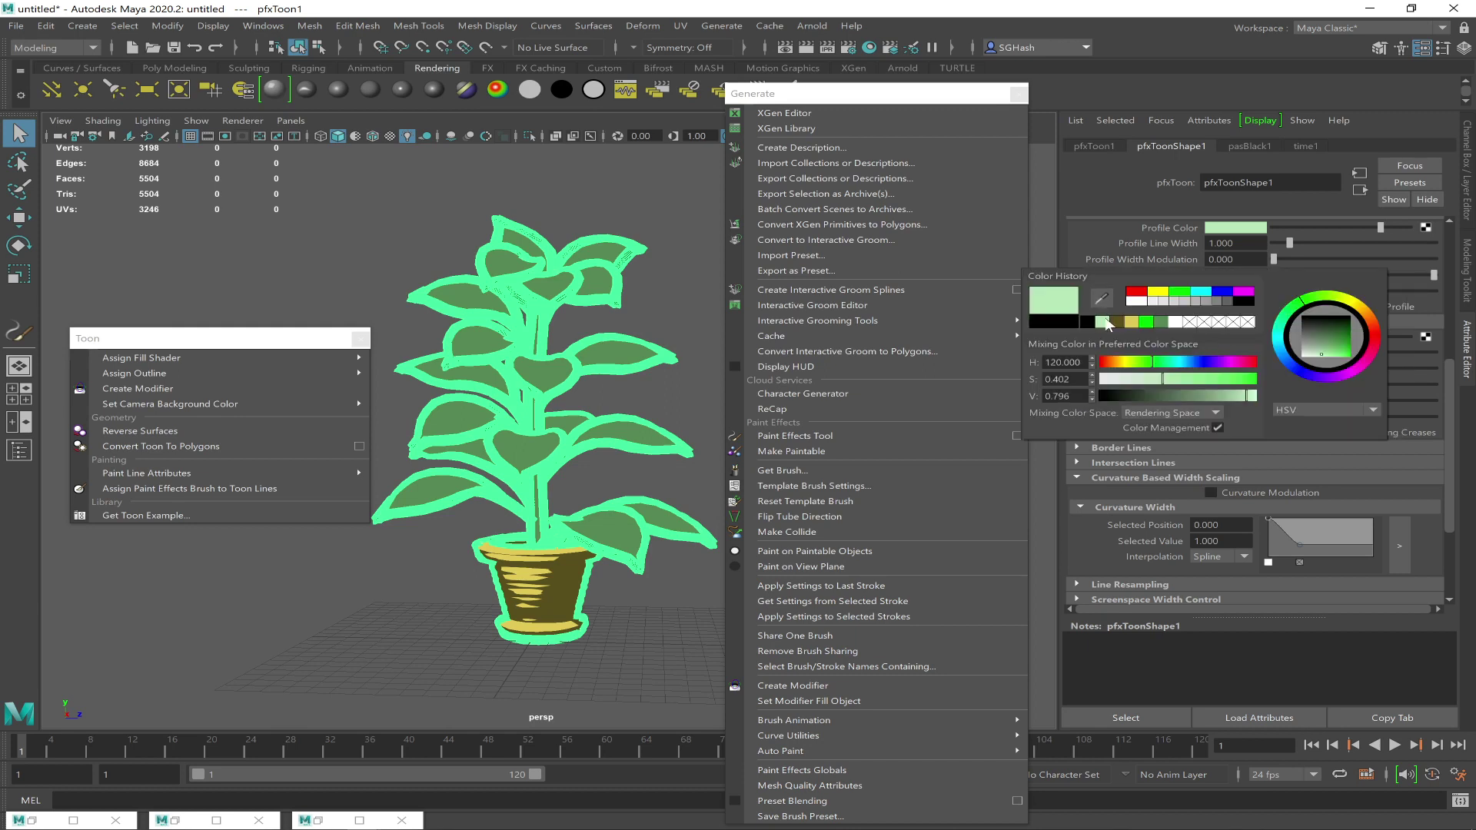
pyautogui.click(1146, 321)
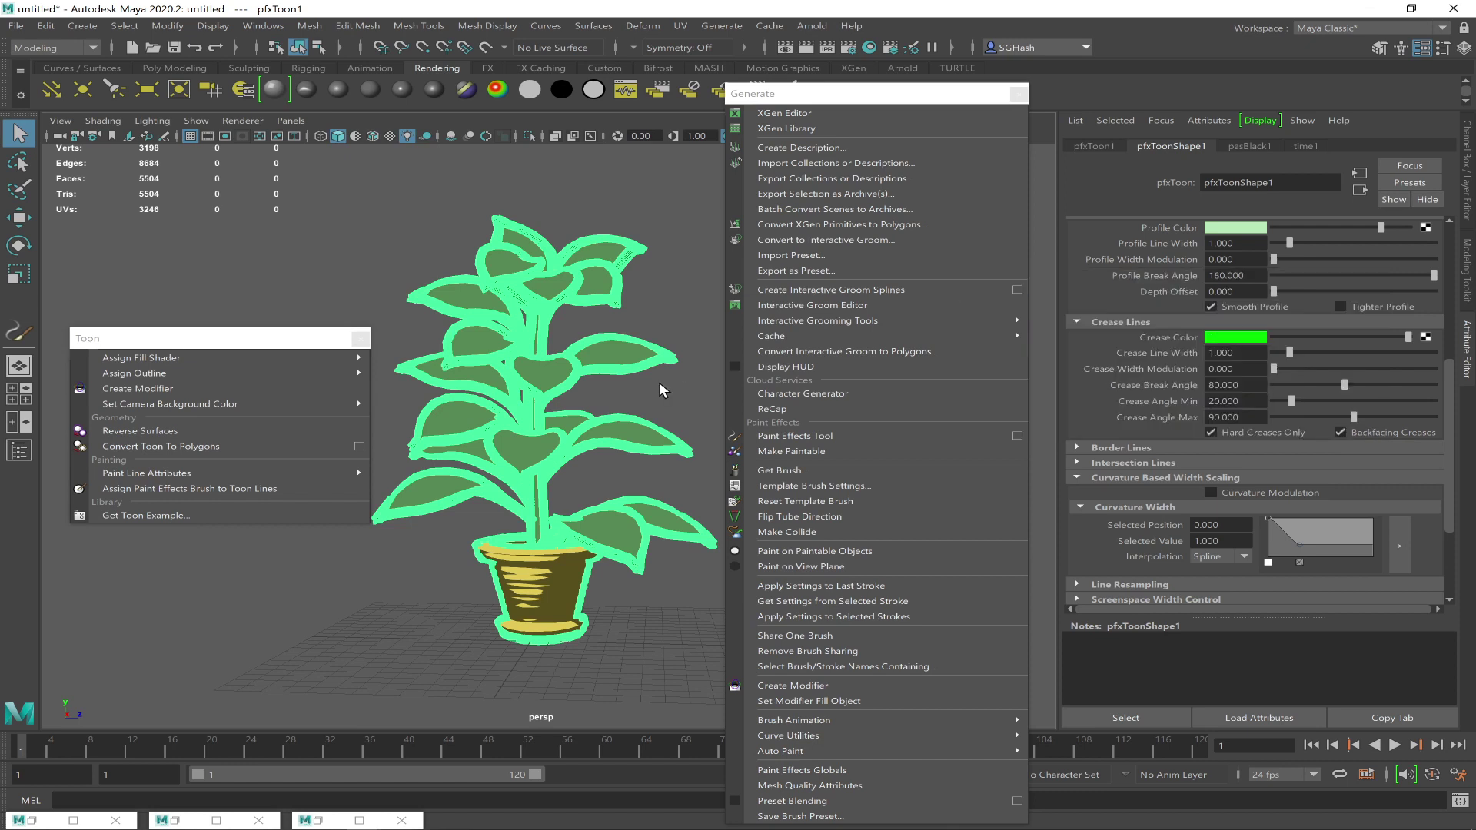
# Render the full frame, inspect the thinner plant outlines, and move the render window clear of the outline attributes
pyautogui.click(806, 48)
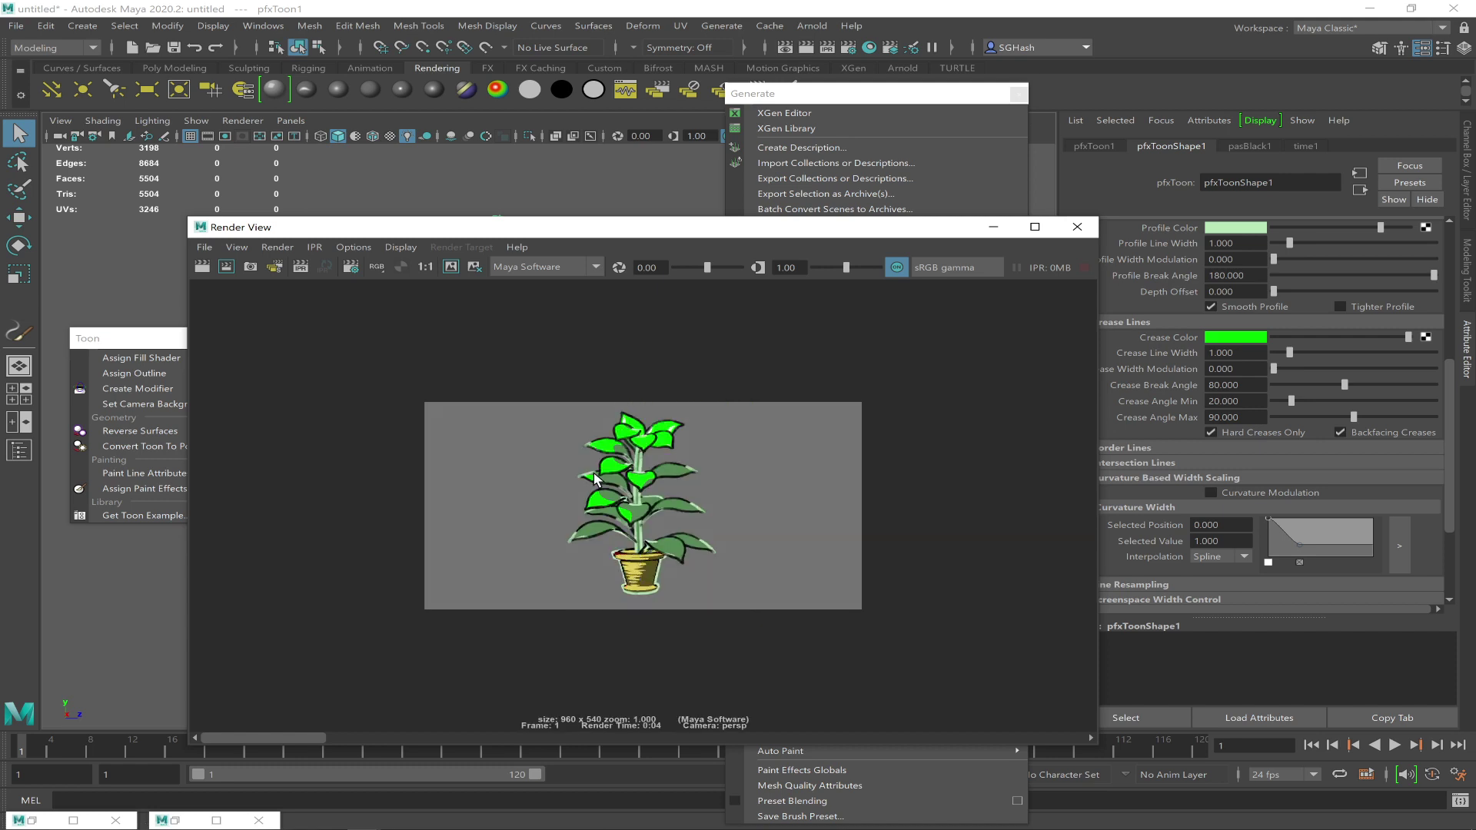
pyautogui.keyDown('alt'); pyautogui.moveTo(616, 459); pyautogui.dragTo(939, 598, button='right'); pyautogui.keyUp('alt')
pyautogui.keyDown('alt'); pyautogui.moveTo(734, 464); pyautogui.dragTo(603, 442, button='middle'); pyautogui.keyUp('alt')
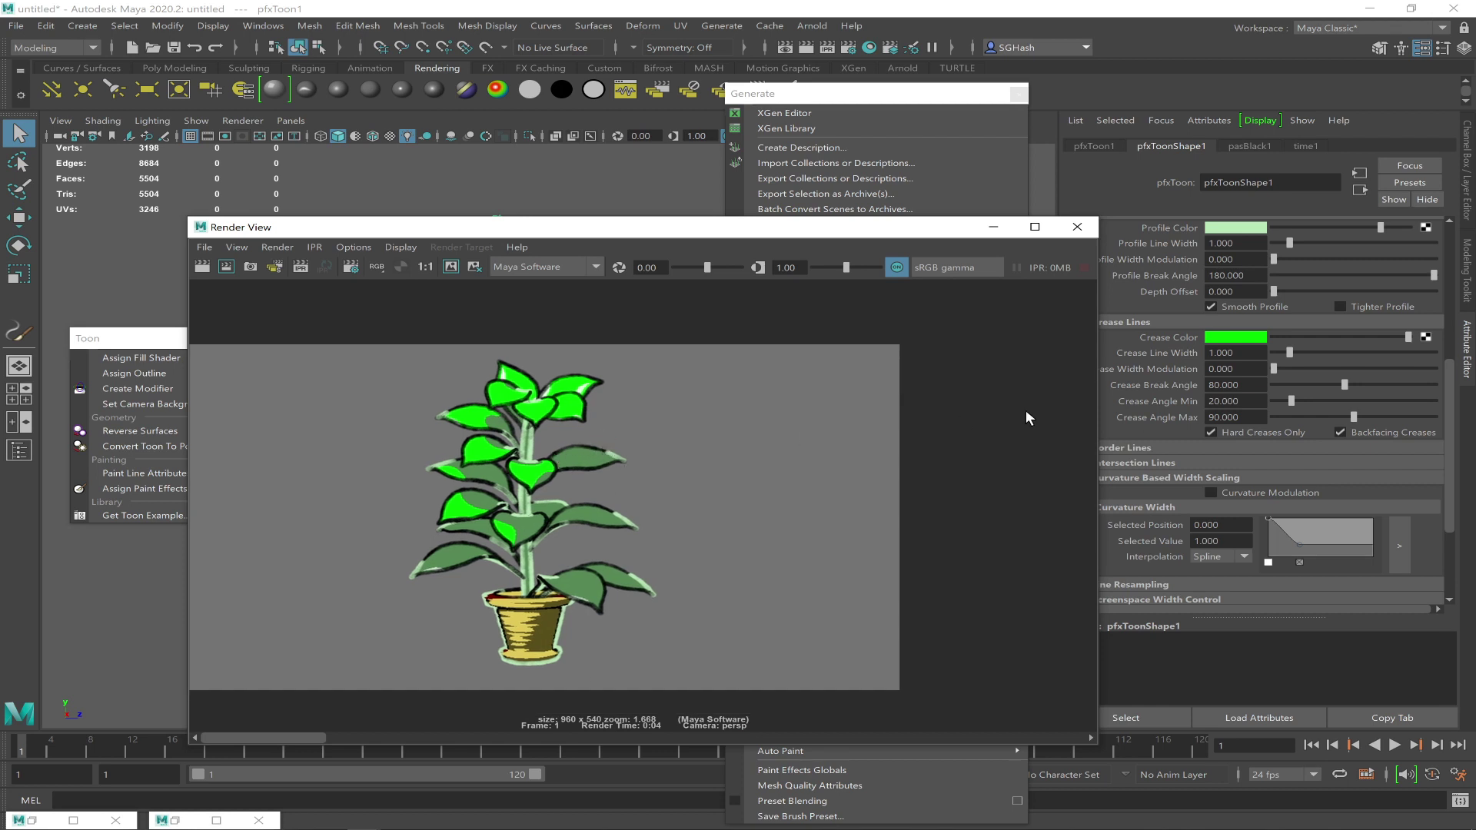
pyautogui.moveTo(856, 238); pyautogui.dragTo(800, 260)
# Set the toon outline's Border Color to the same bright green and look through the Intersection Lines settings
pyautogui.click(1077, 448)
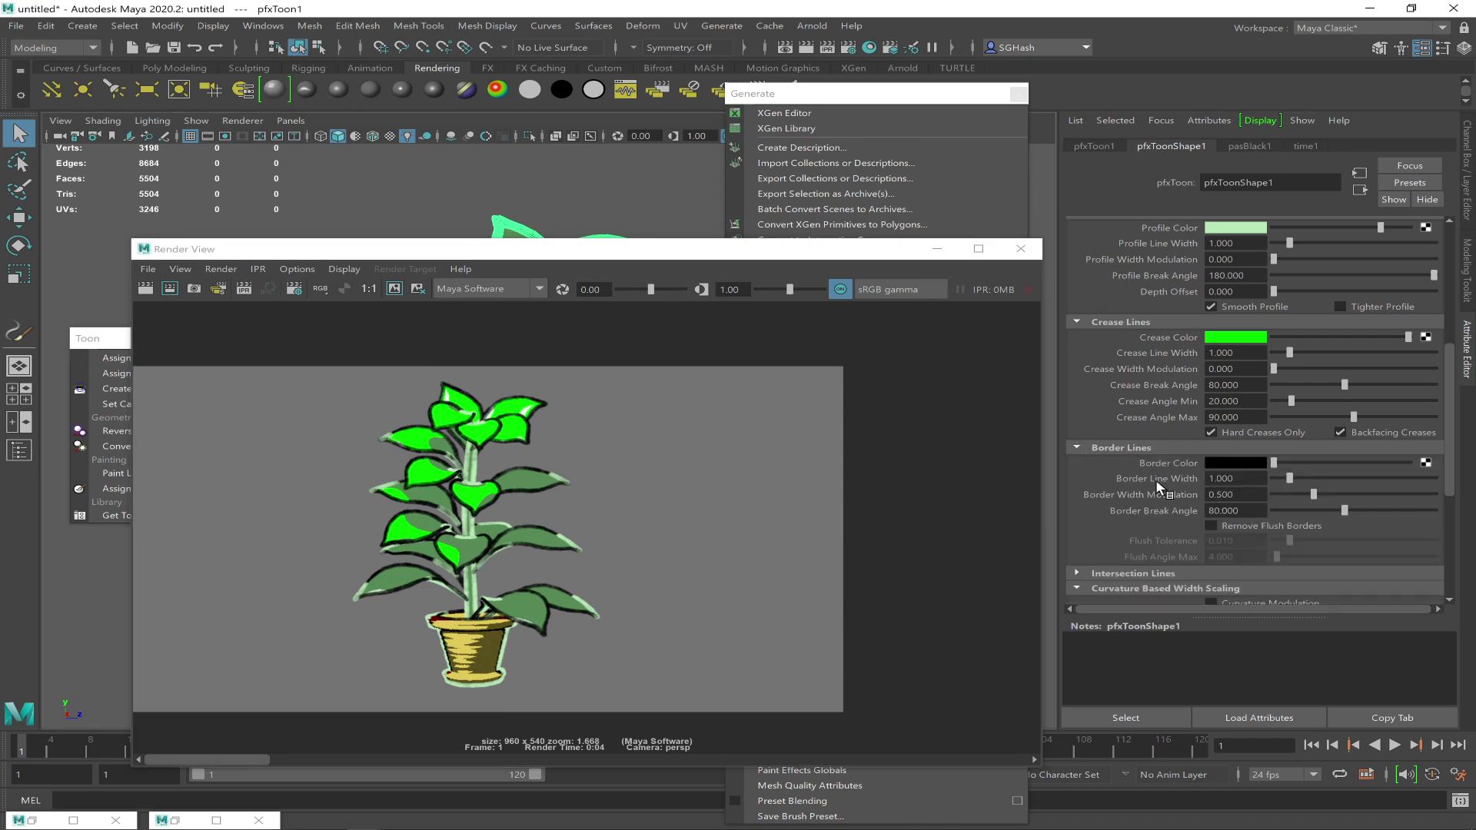
pyautogui.click(1221, 463)
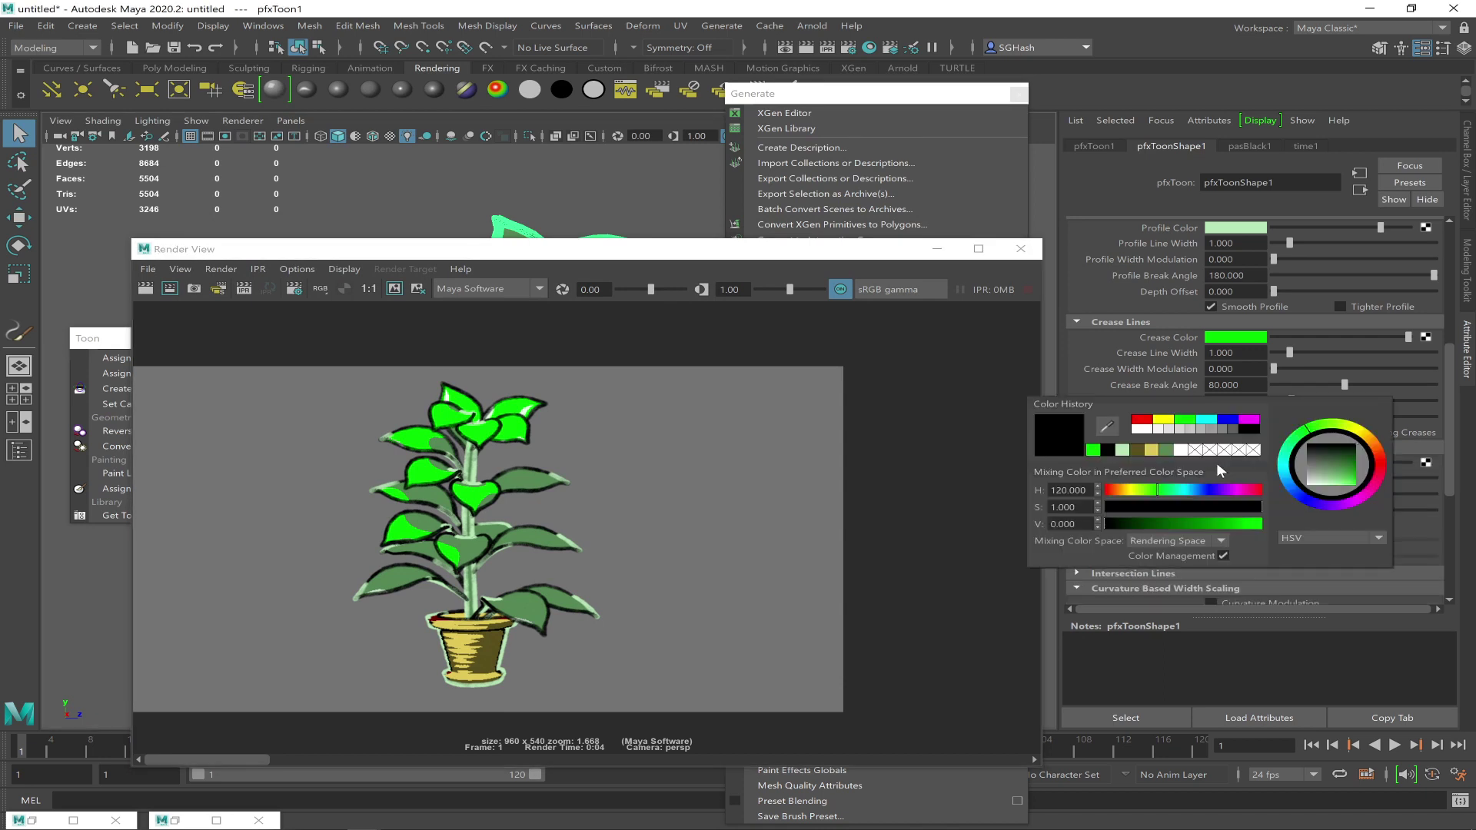
pyautogui.click(1093, 450)
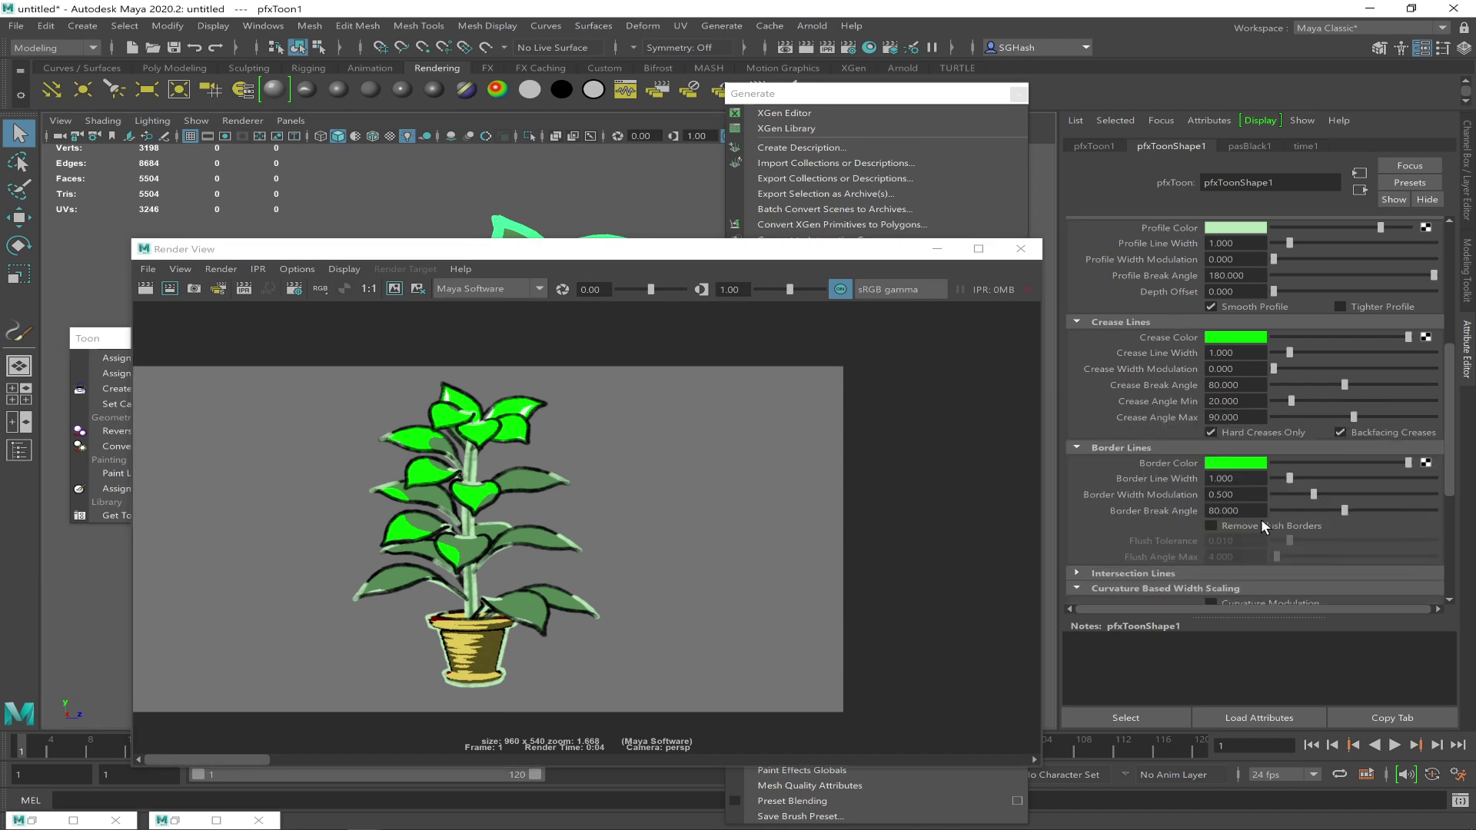
pyautogui.click(1114, 570)
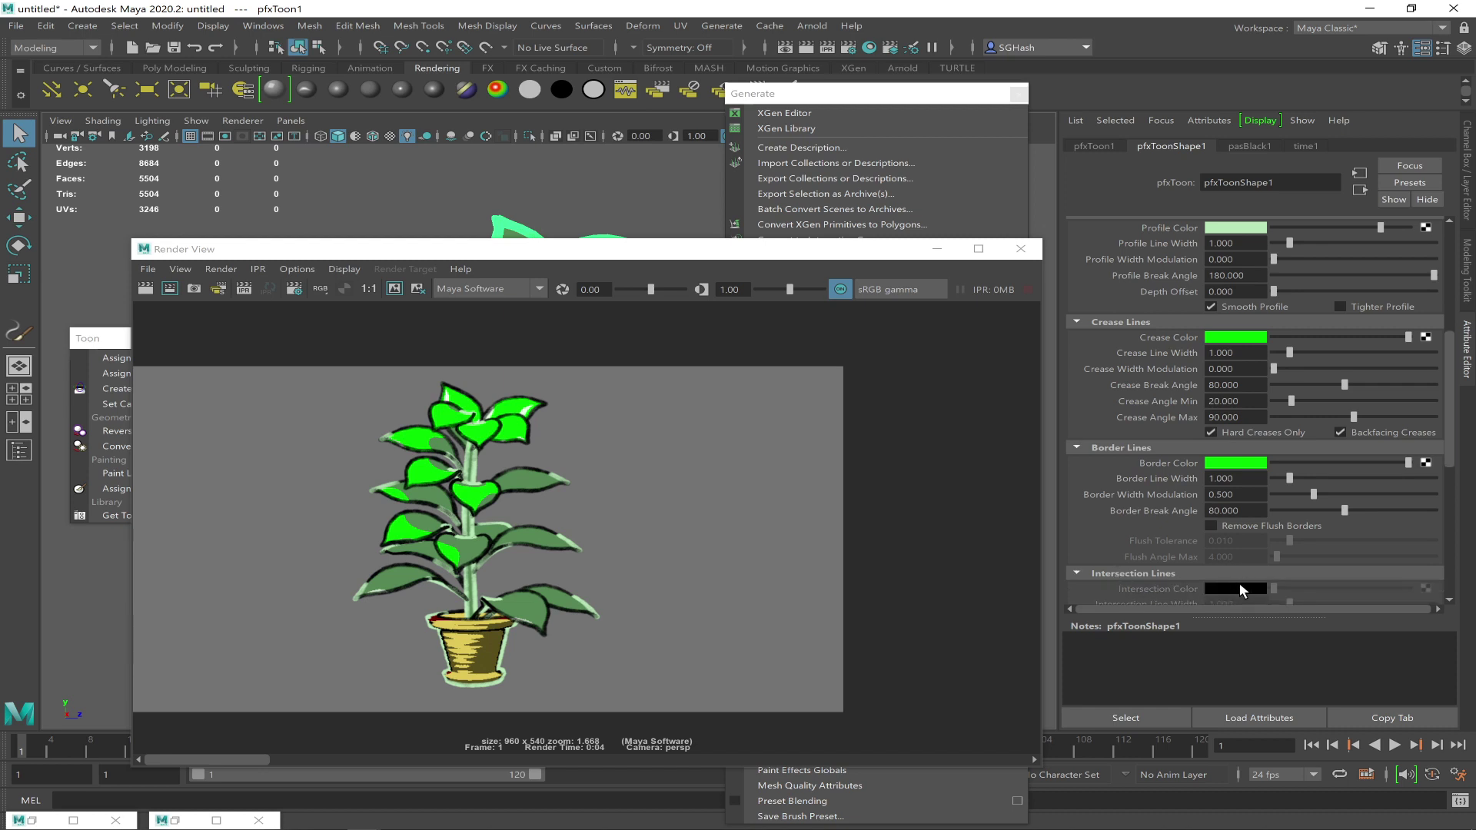
pyautogui.moveTo(1452, 446); pyautogui.dragTo(1454, 582)
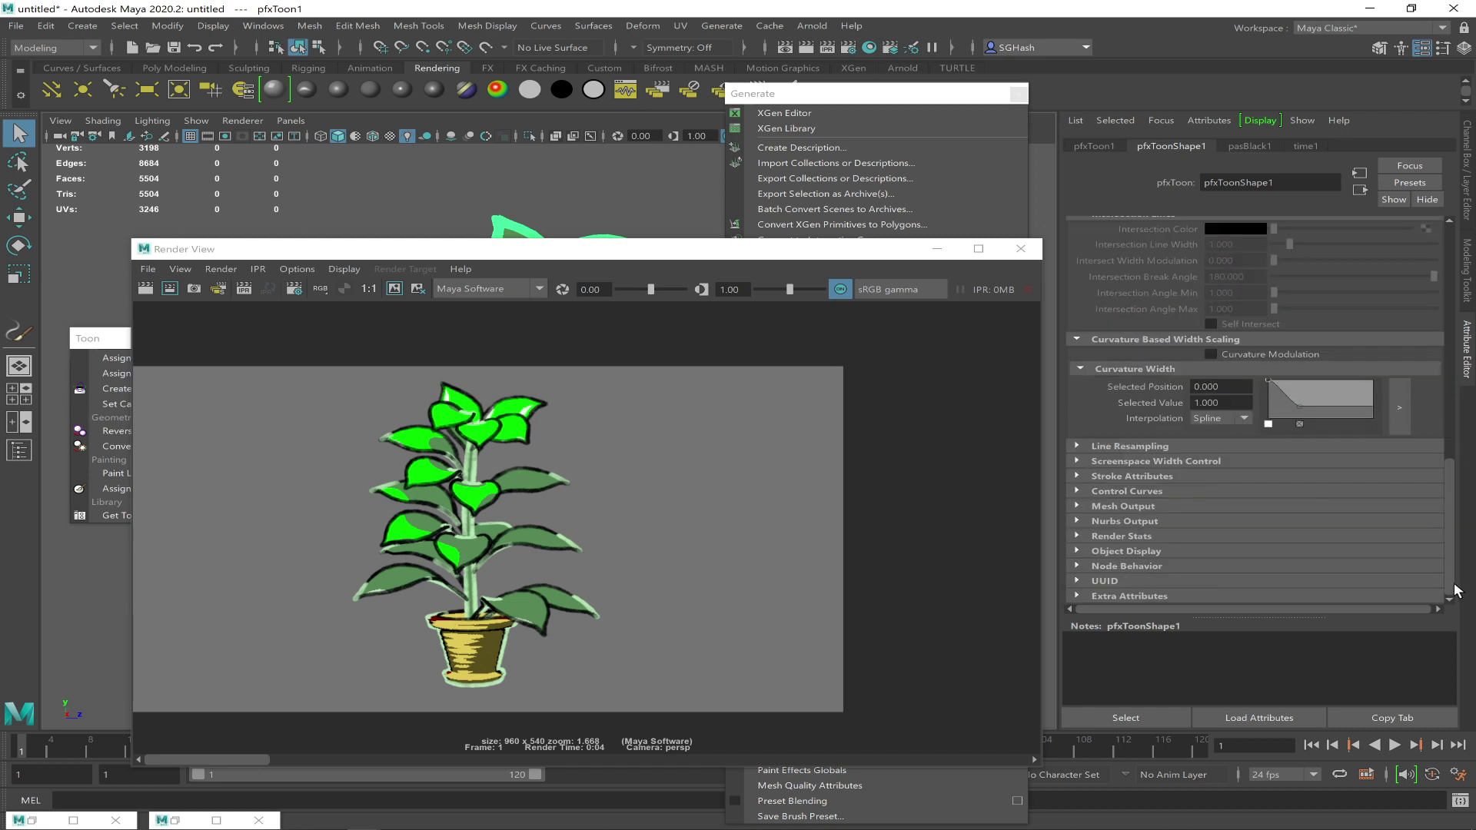
pyautogui.moveTo(1460, 532); pyautogui.dragTo(1464, 453)
# Mark a render region around the whole potted plant, render it, and inspect the green leaf outlines up close
pyautogui.moveTo(317, 371); pyautogui.dragTo(633, 704)
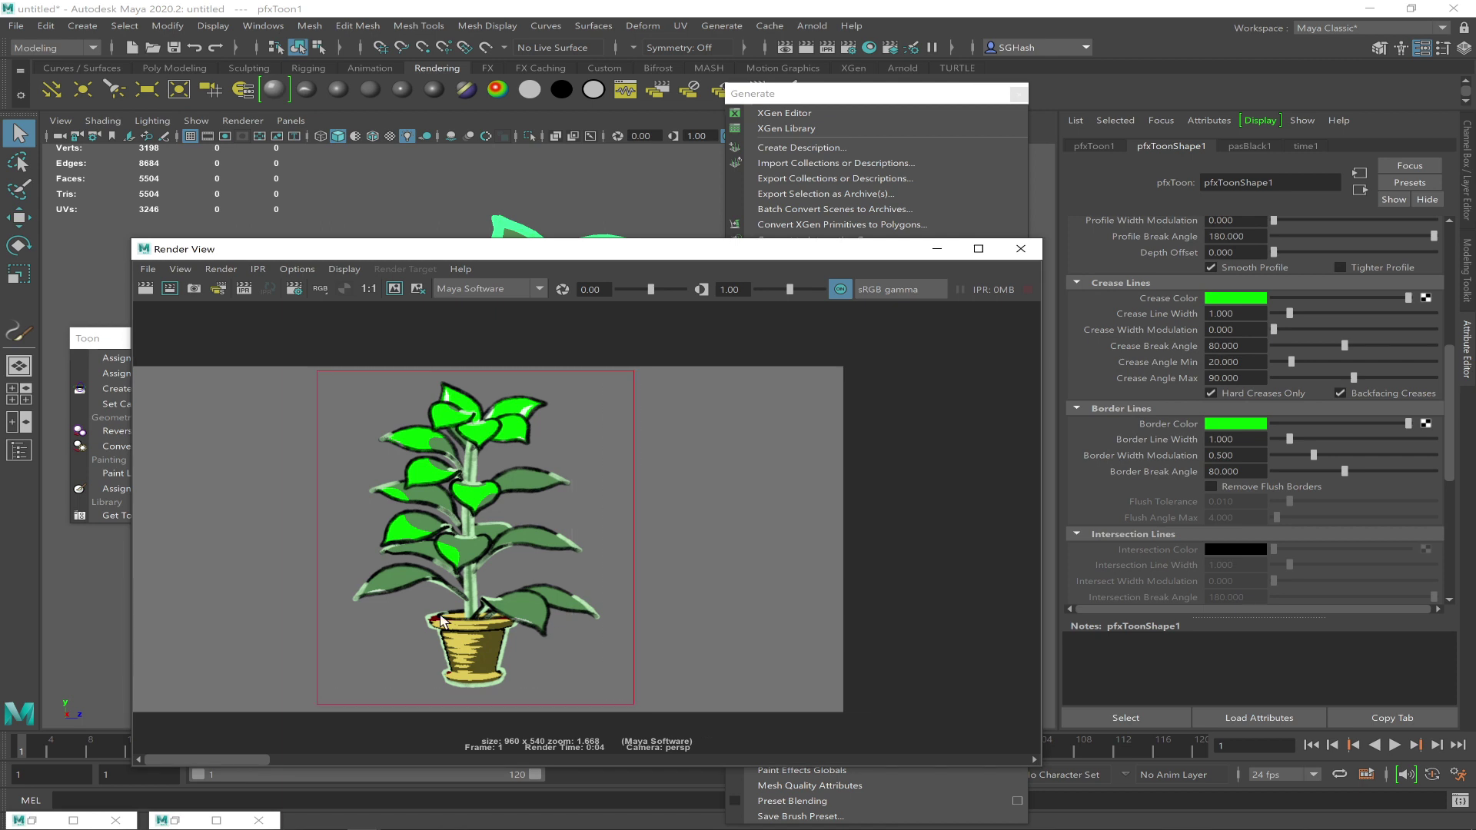
pyautogui.click(170, 290)
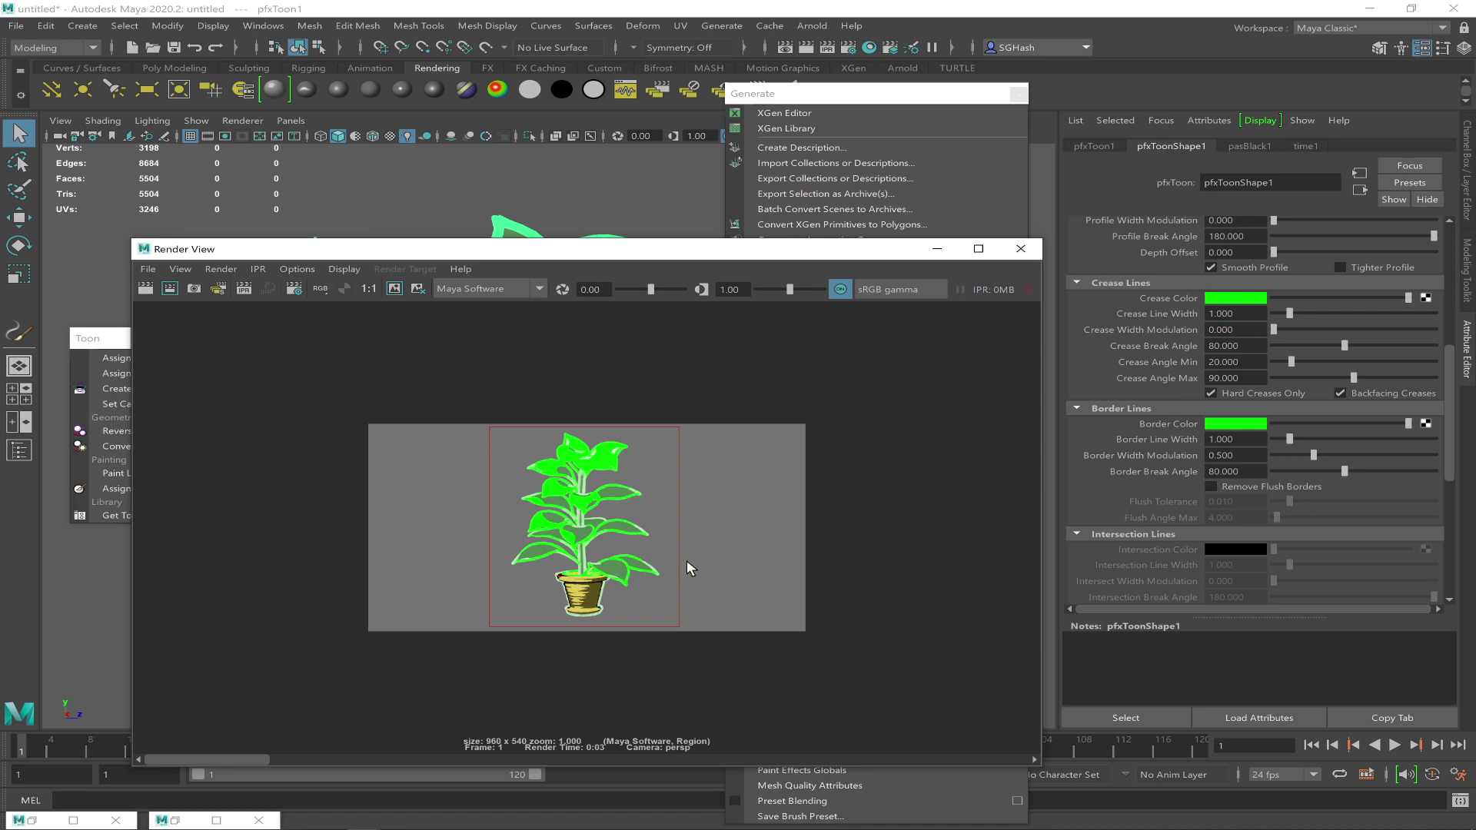
pyautogui.keyDown('alt'); pyautogui.moveTo(746, 559); pyautogui.dragTo(807, 603, button='right'); pyautogui.keyUp('alt')
pyautogui.keyDown('alt'); pyautogui.moveTo(807, 604); pyautogui.dragTo(1034, 732, button='middle'); pyautogui.keyUp('alt')
pyautogui.keyDown('alt'); pyautogui.moveTo(558, 530); pyautogui.dragTo(189, 405, button='middle'); pyautogui.keyUp('alt')
pyautogui.keyDown('alt'); pyautogui.moveTo(620, 554); pyautogui.dragTo(845, 708, button='right'); pyautogui.keyUp('alt')
pyautogui.keyDown('alt'); pyautogui.moveTo(550, 597); pyautogui.dragTo(133, 474, button='right'); pyautogui.keyUp('alt')
pyautogui.keyDown('alt'); pyautogui.moveTo(590, 562); pyautogui.dragTo(420, 525, button='right'); pyautogui.keyUp('alt')
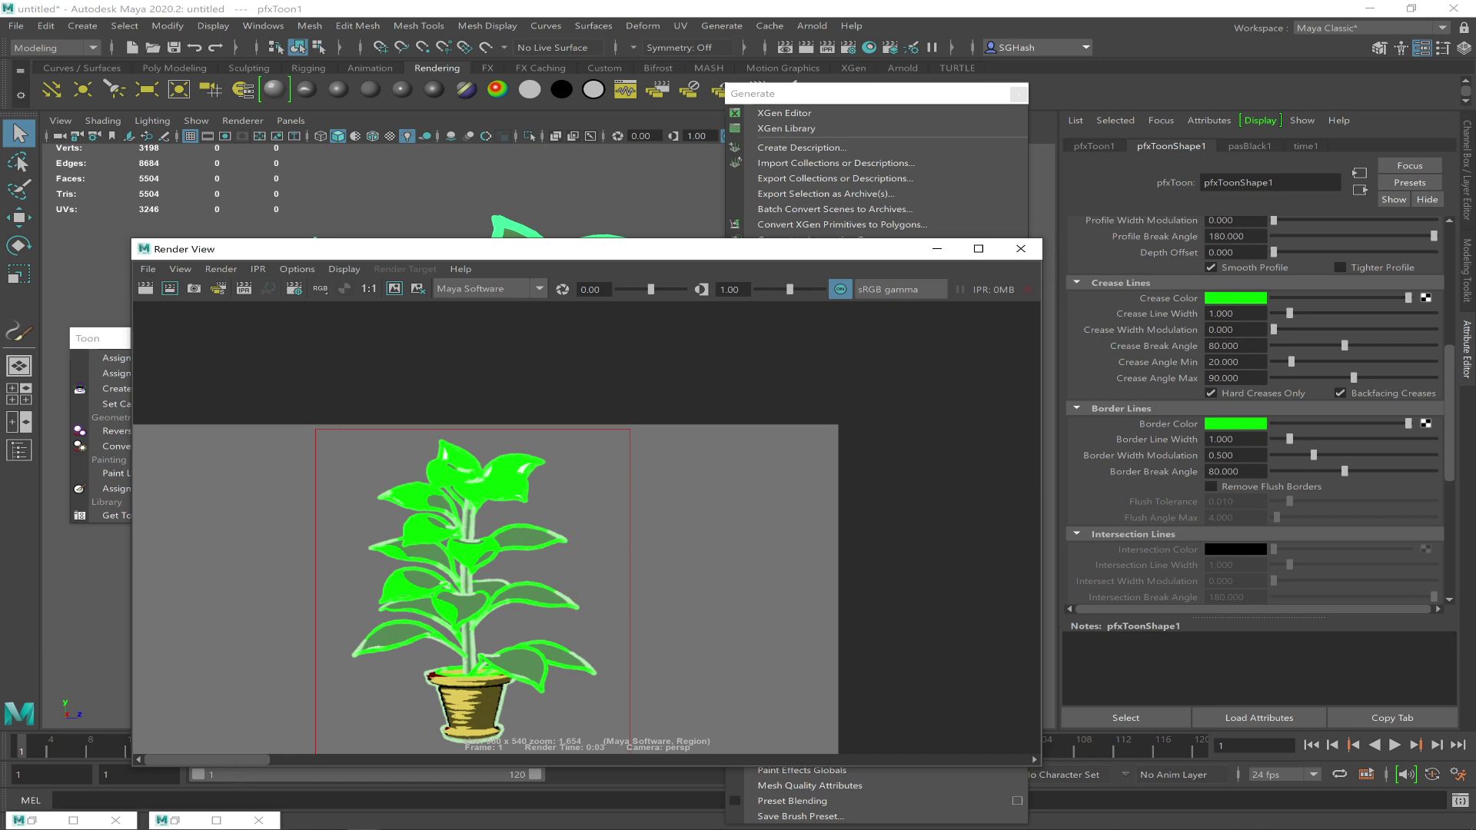
# Restore the minimized Hypershade window and close it
pyautogui.click(175, 821)
pyautogui.moveTo(542, 412); pyautogui.dragTo(672, 537)
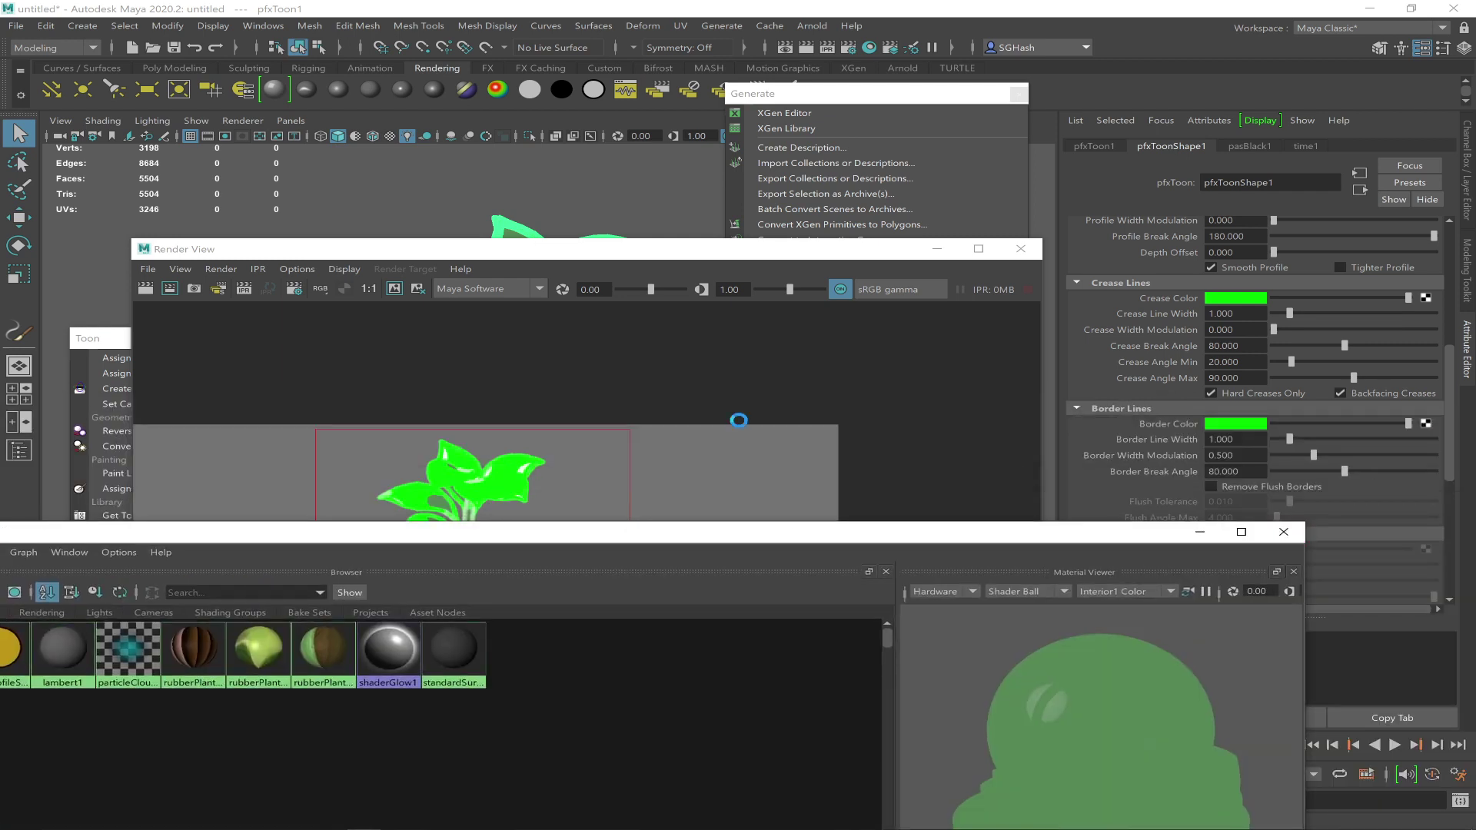
pyautogui.click(1287, 533)
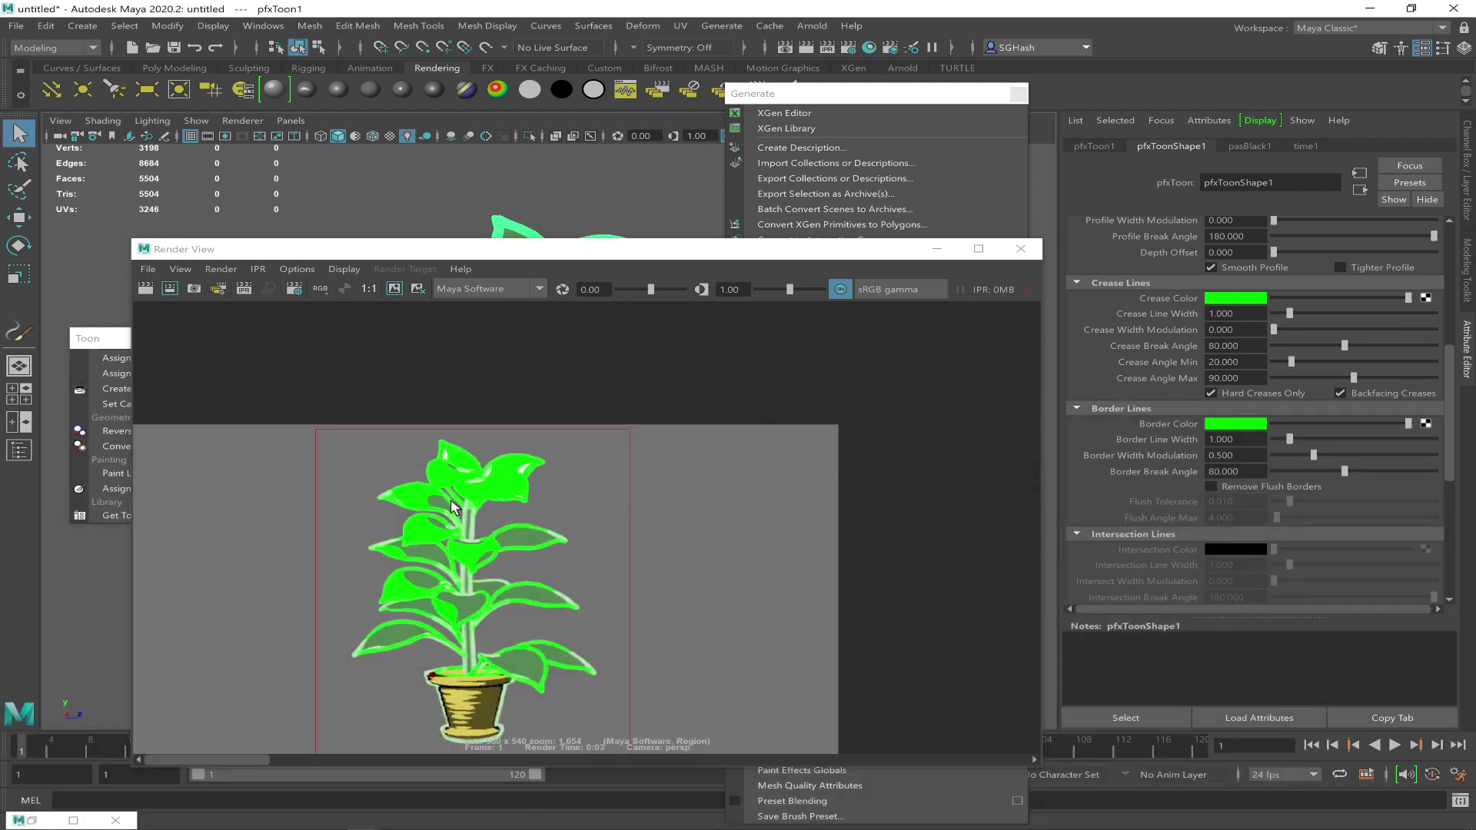
# Browse the Paint Effects brush folders, including Paper, Oils, Liquid, Fibers, Flowers and Fun, for another outline brush
pyautogui.click(32, 820)
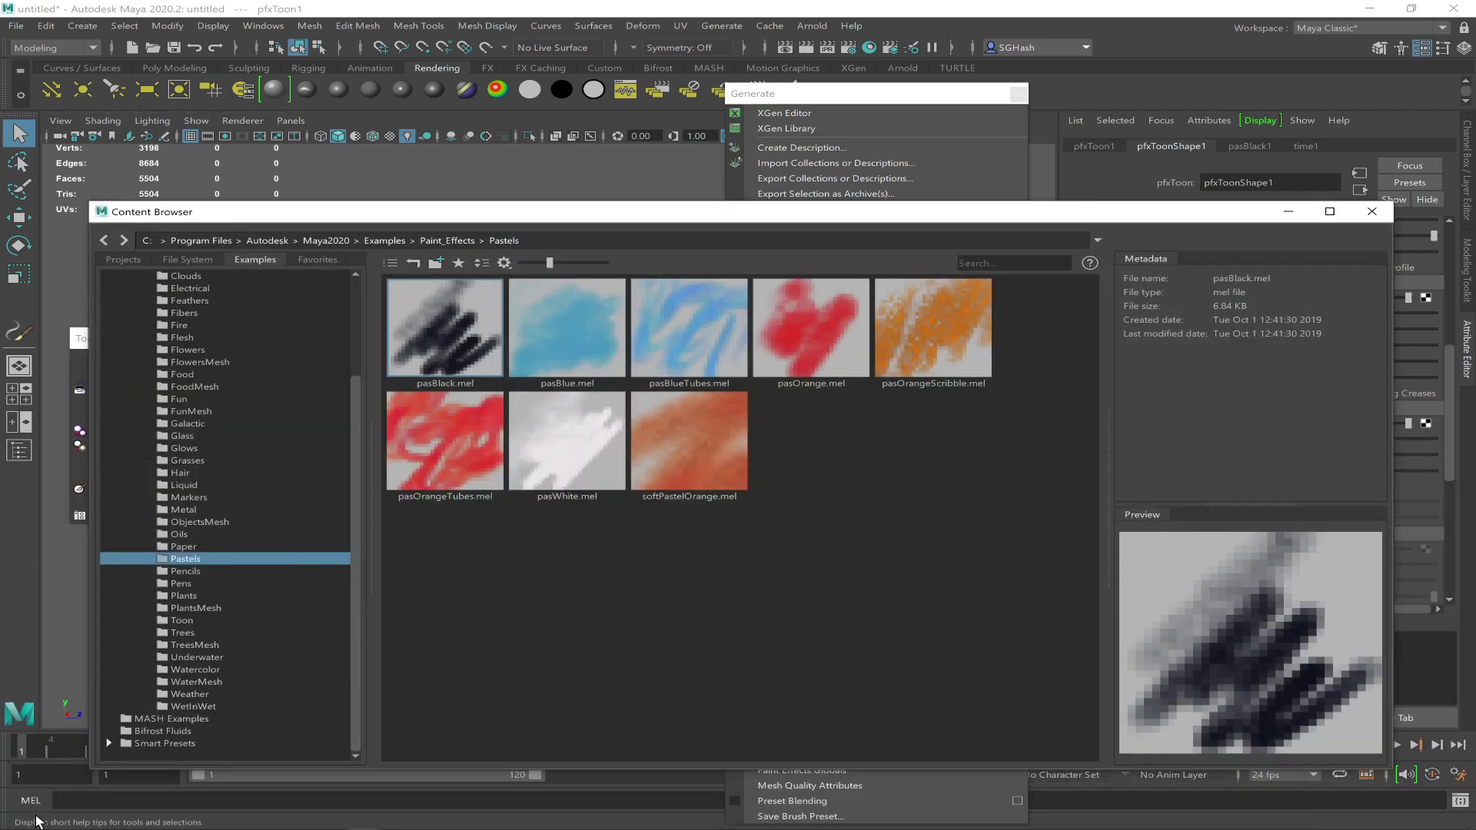
pyautogui.click(182, 546)
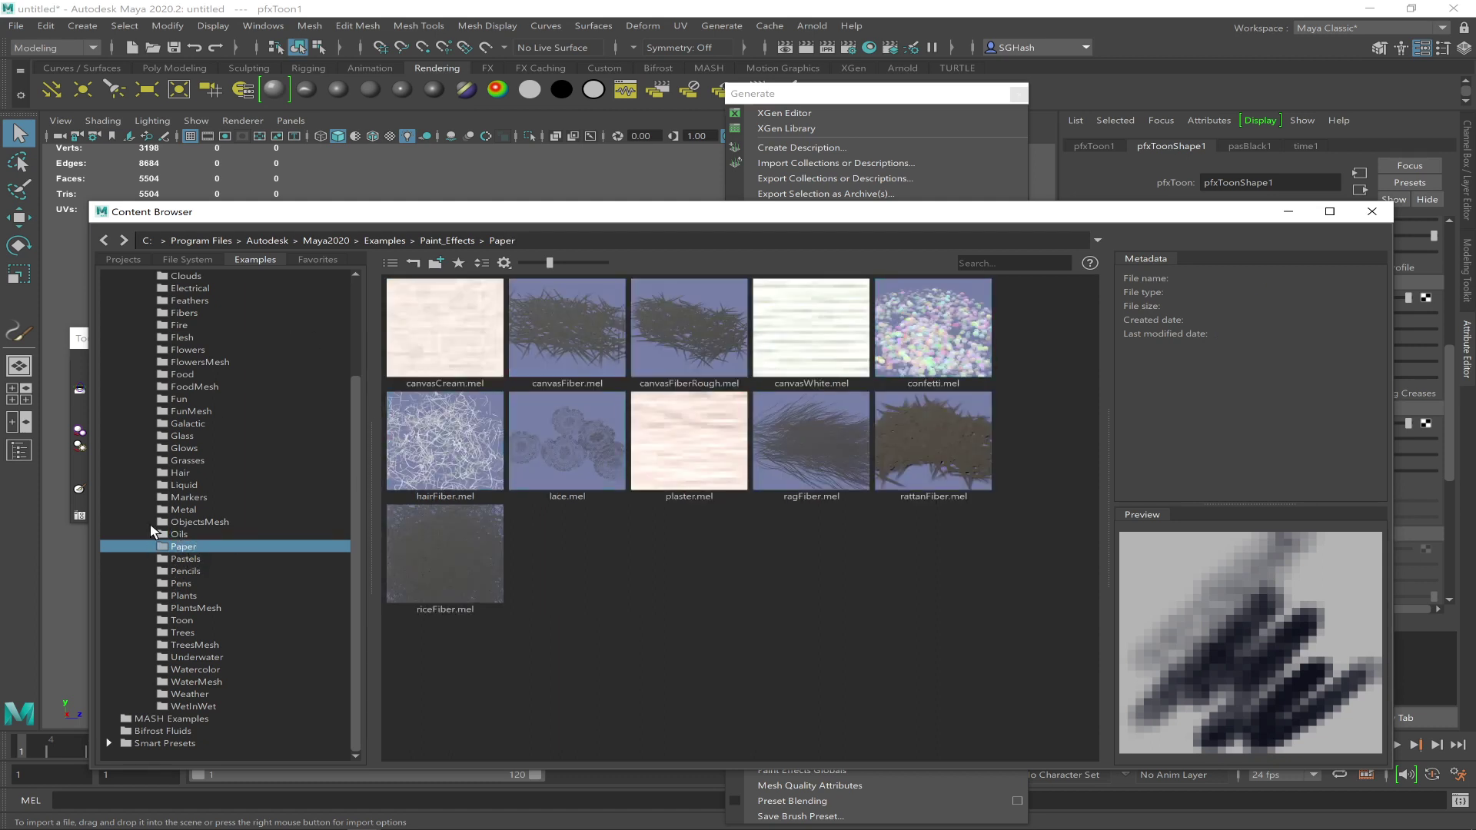
pyautogui.click(179, 535)
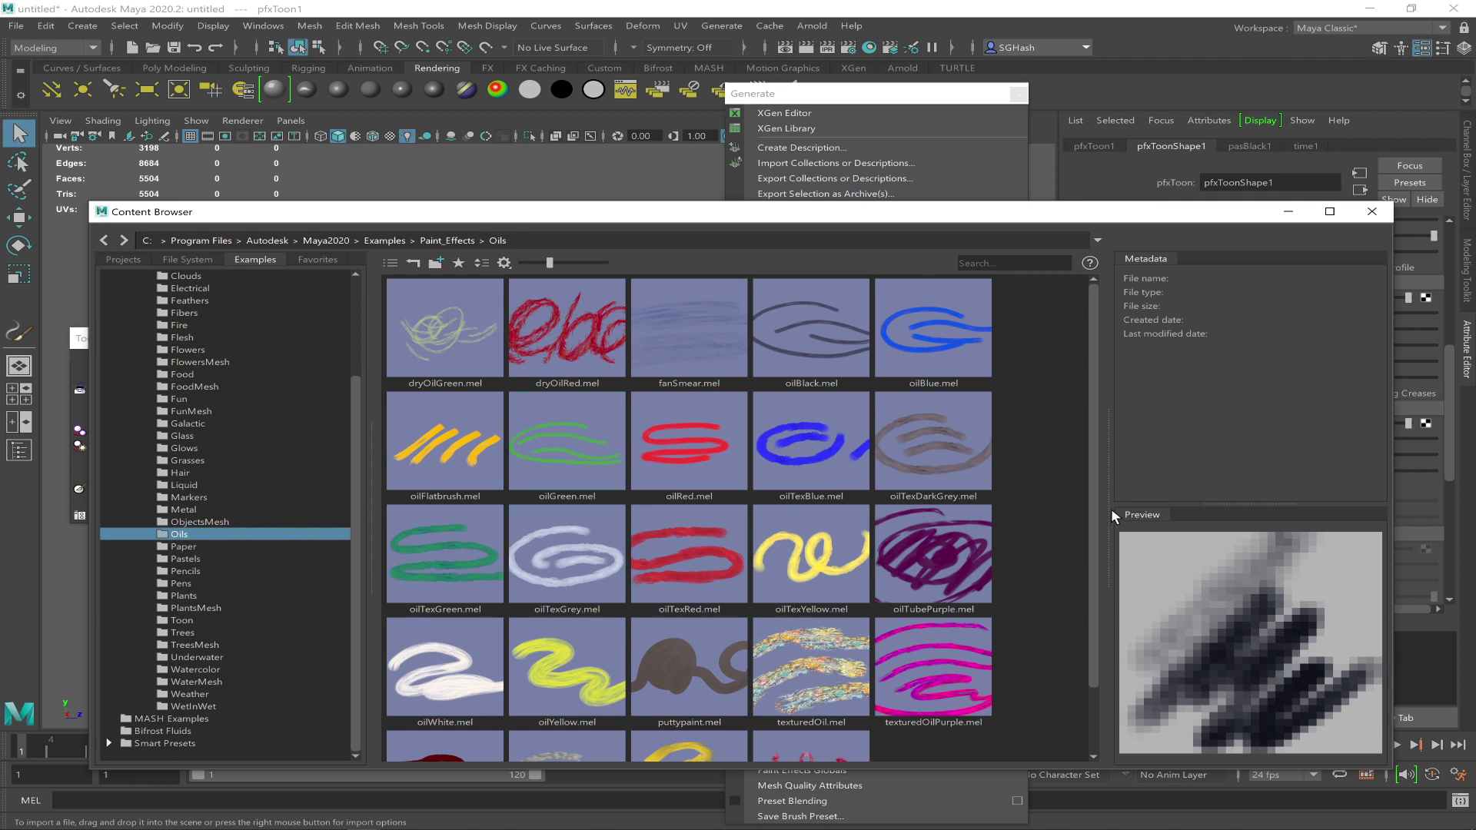
pyautogui.scroll(-2, 1085, 500)
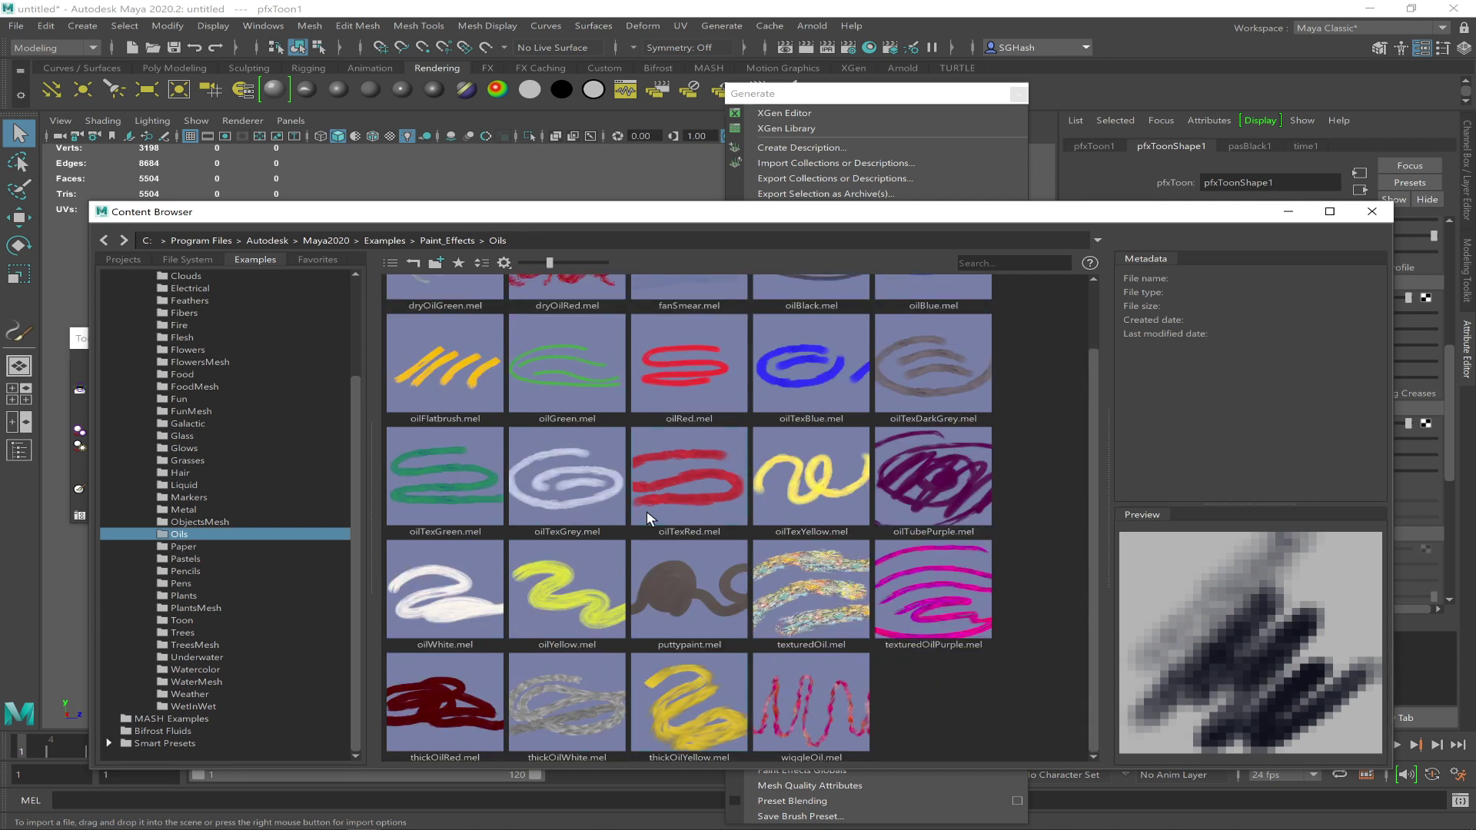
pyautogui.click(266, 483)
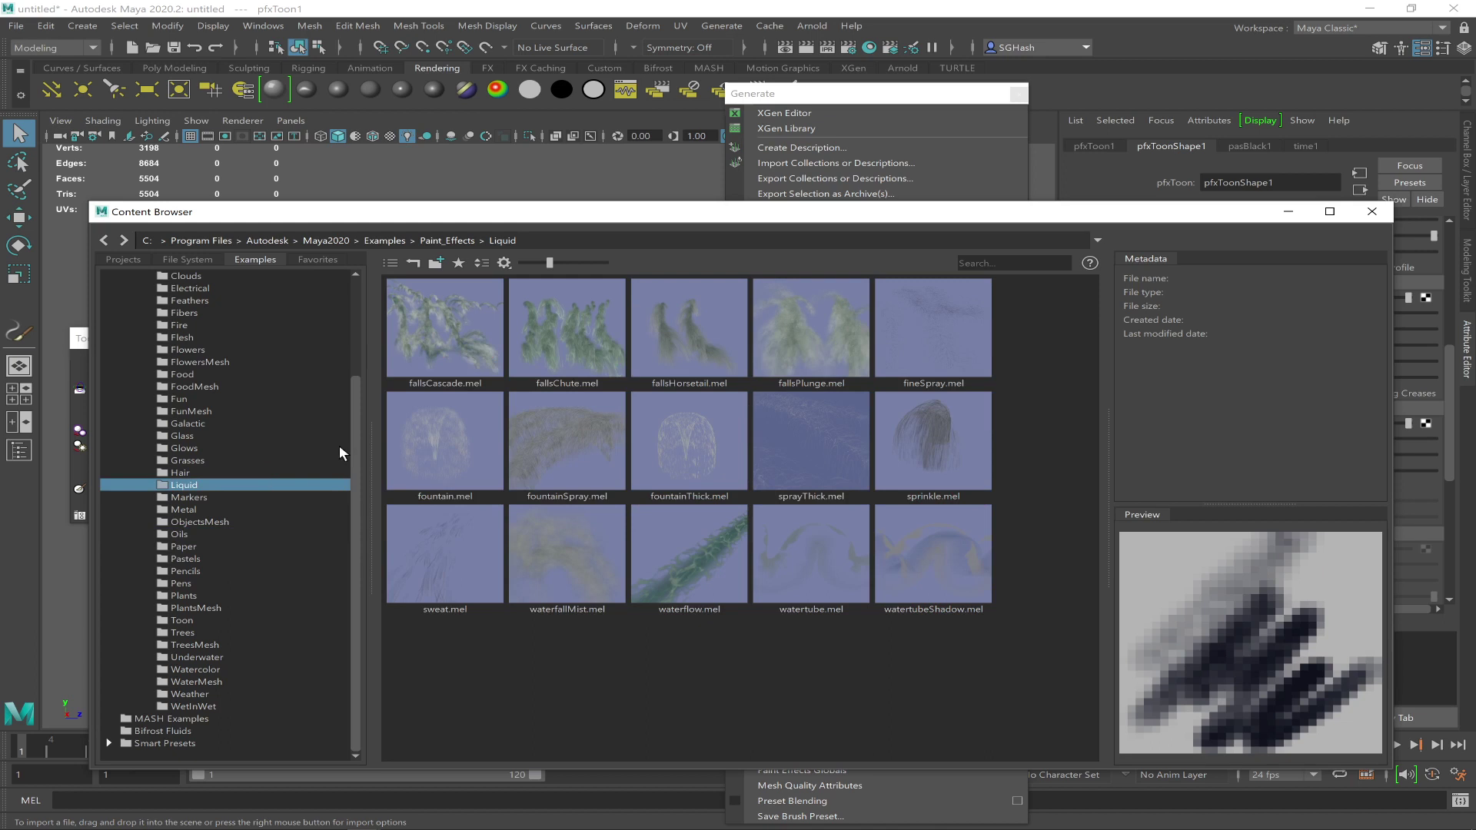
pyautogui.moveTo(352, 462); pyautogui.dragTo(352, 367)
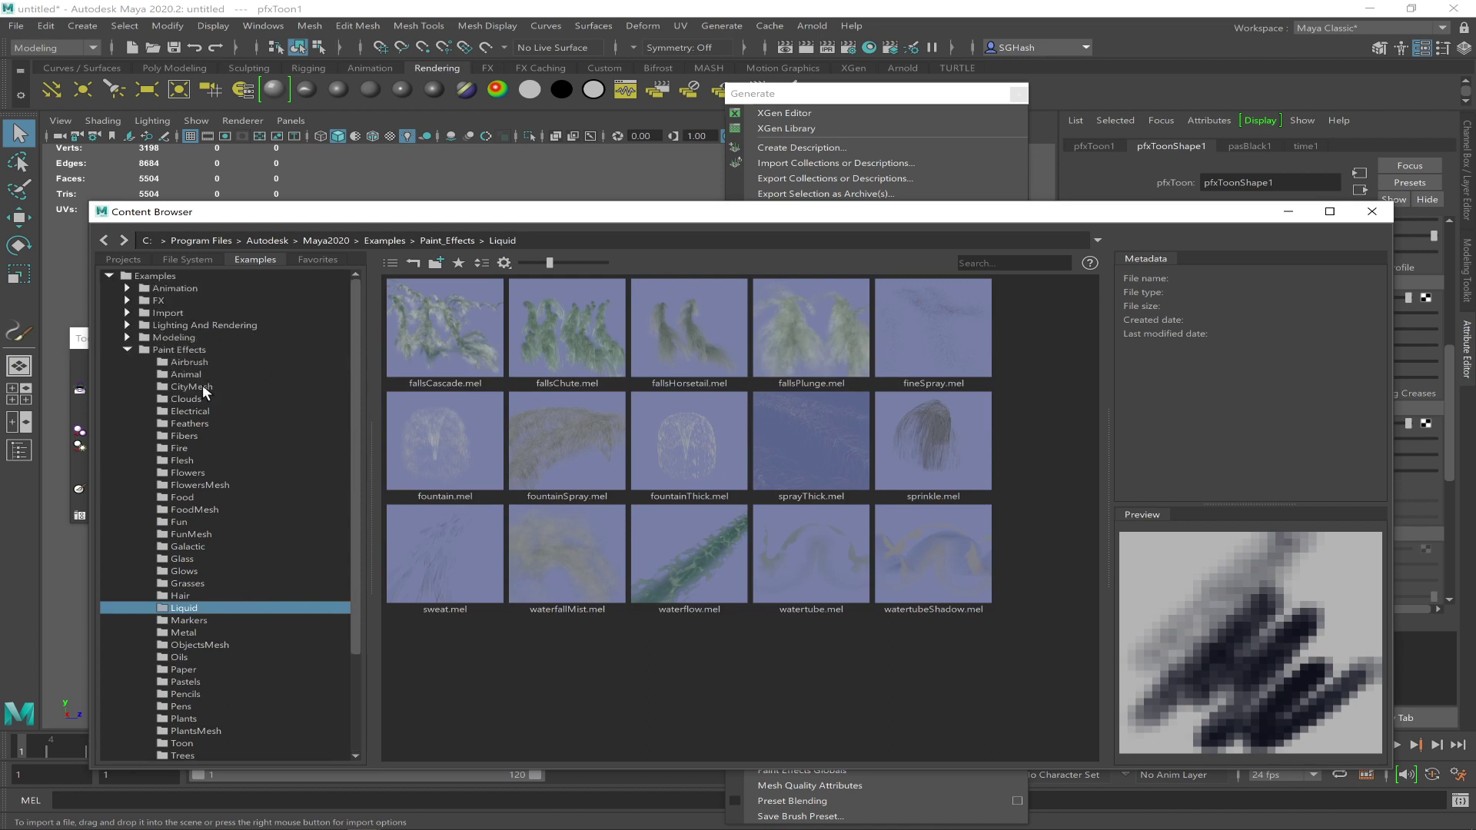
pyautogui.click(192, 435)
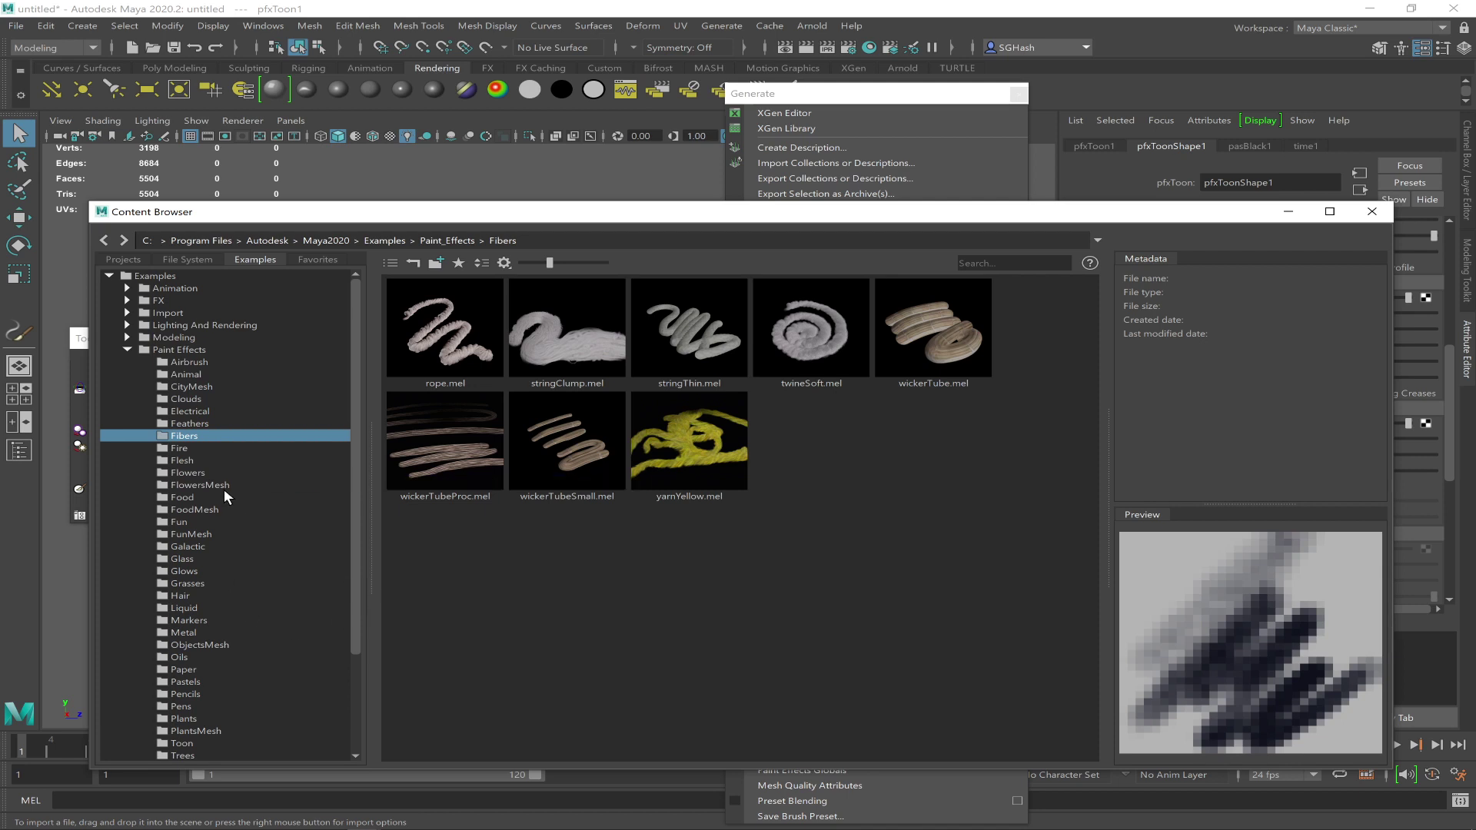
pyautogui.click(188, 471)
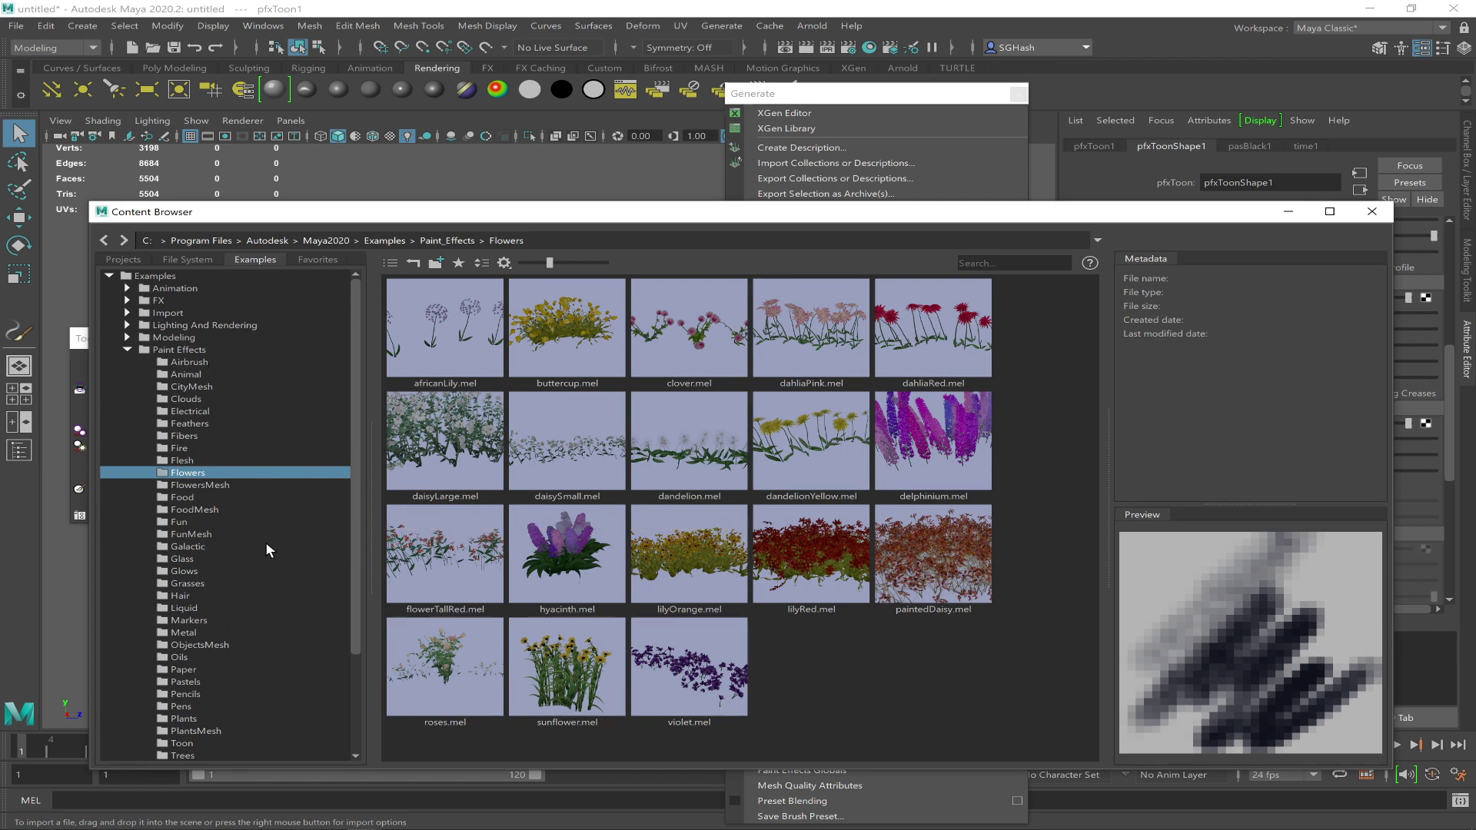
pyautogui.click(189, 521)
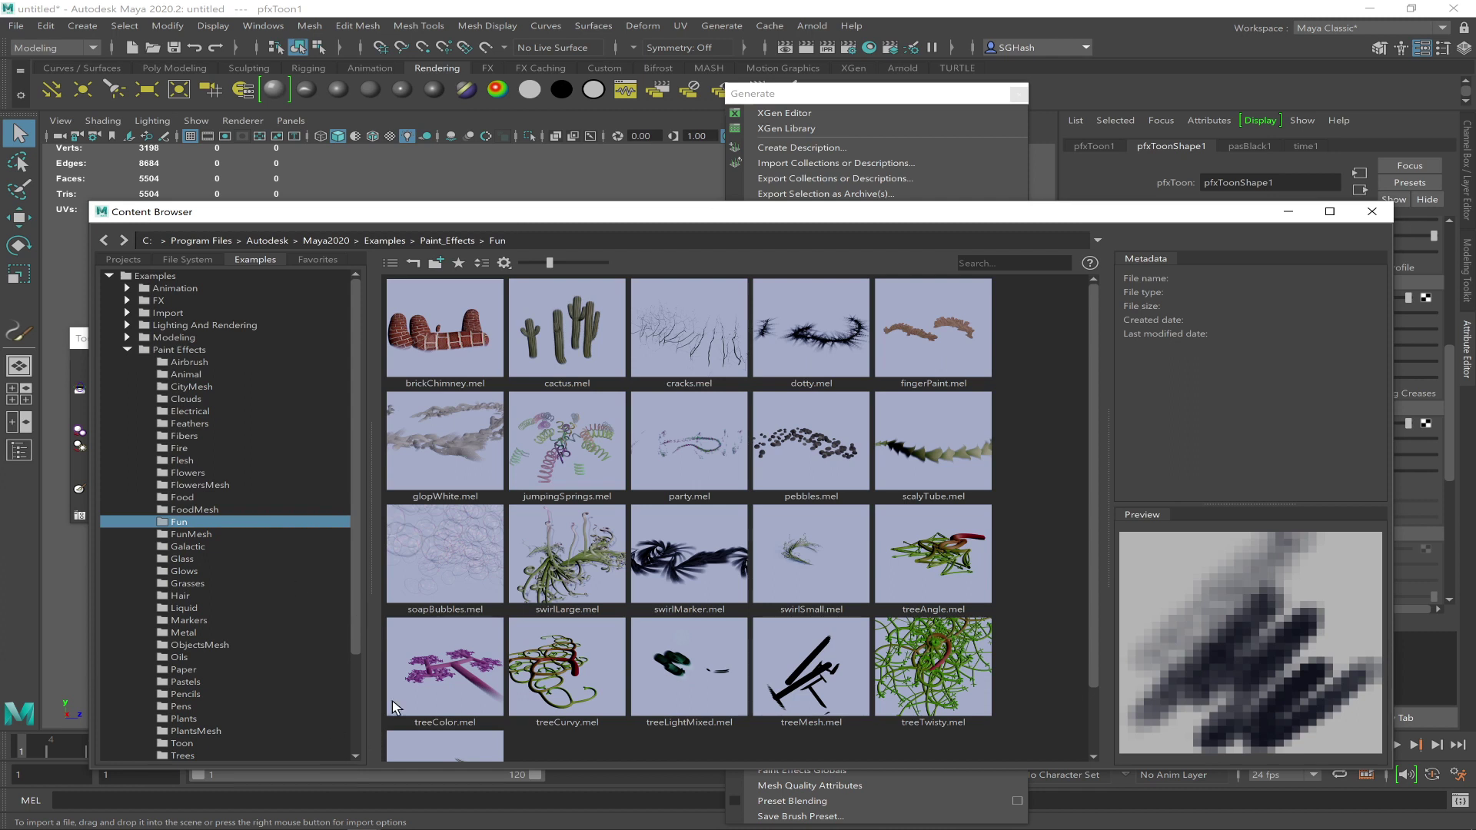
# Pick the fingerPaint brush from the Fun folder and assign it to the plant's toon lines
pyautogui.click(794, 326)
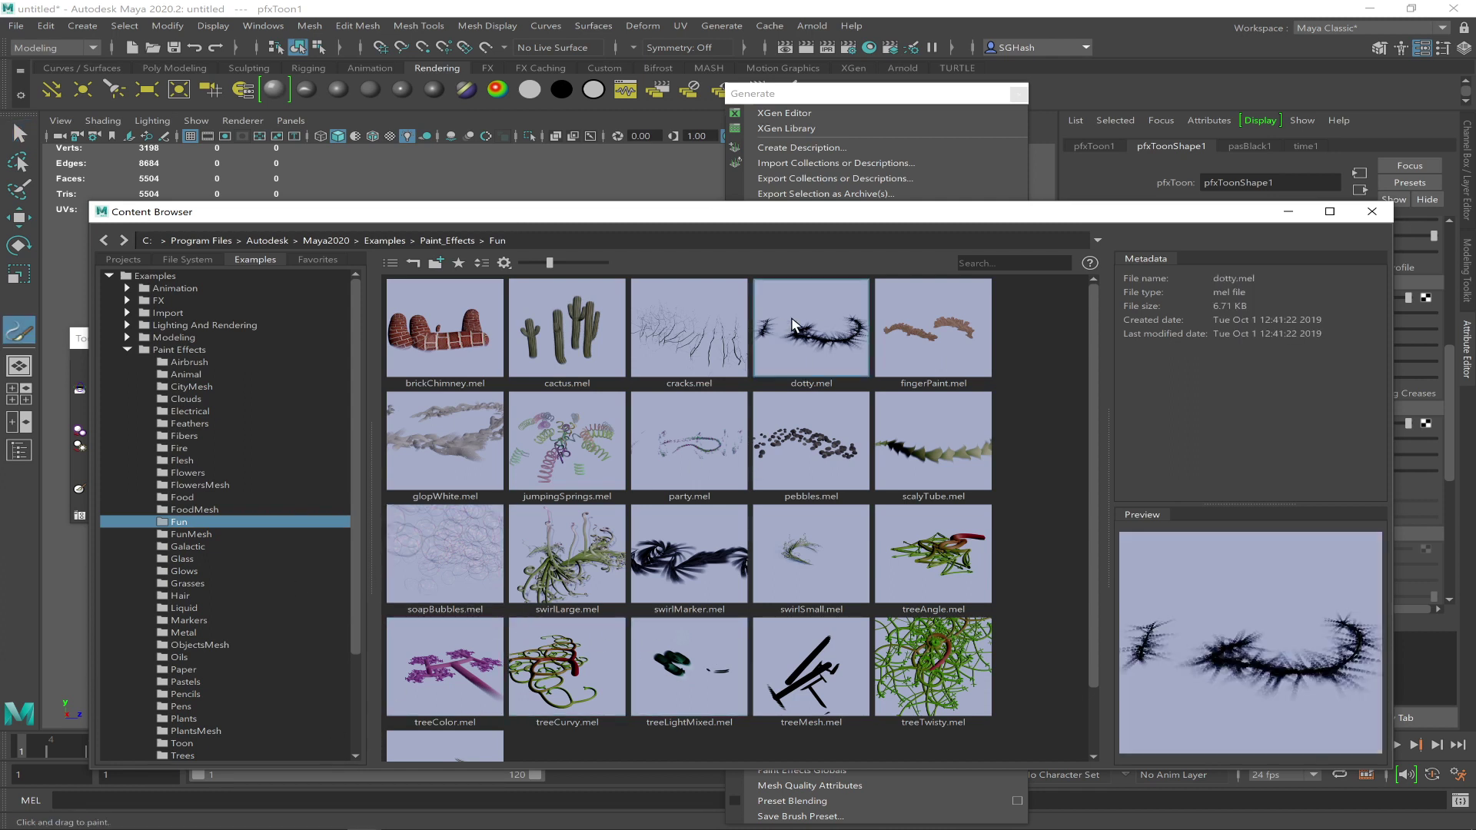
pyautogui.click(920, 320)
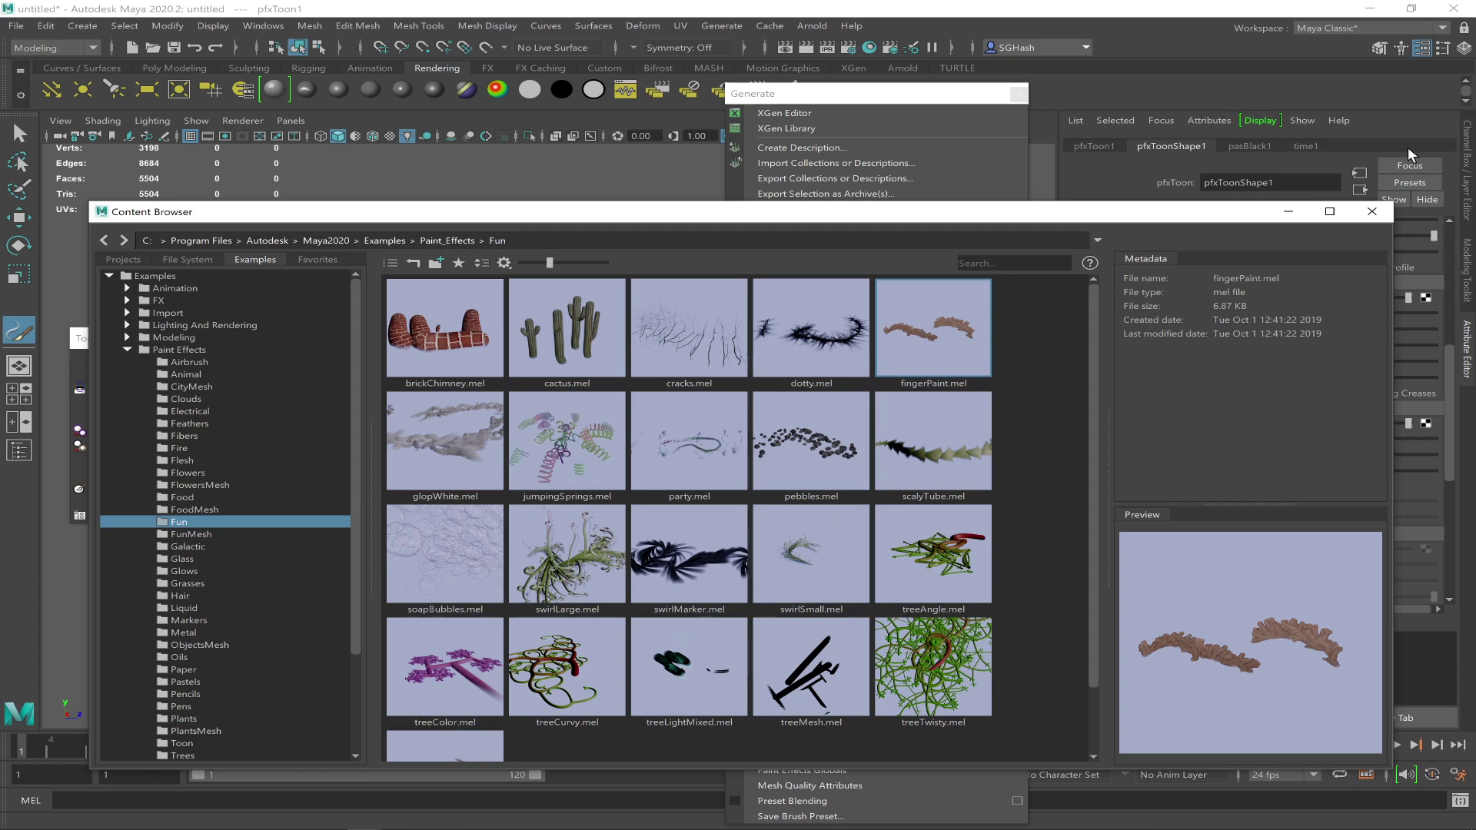
pyautogui.click(1288, 211)
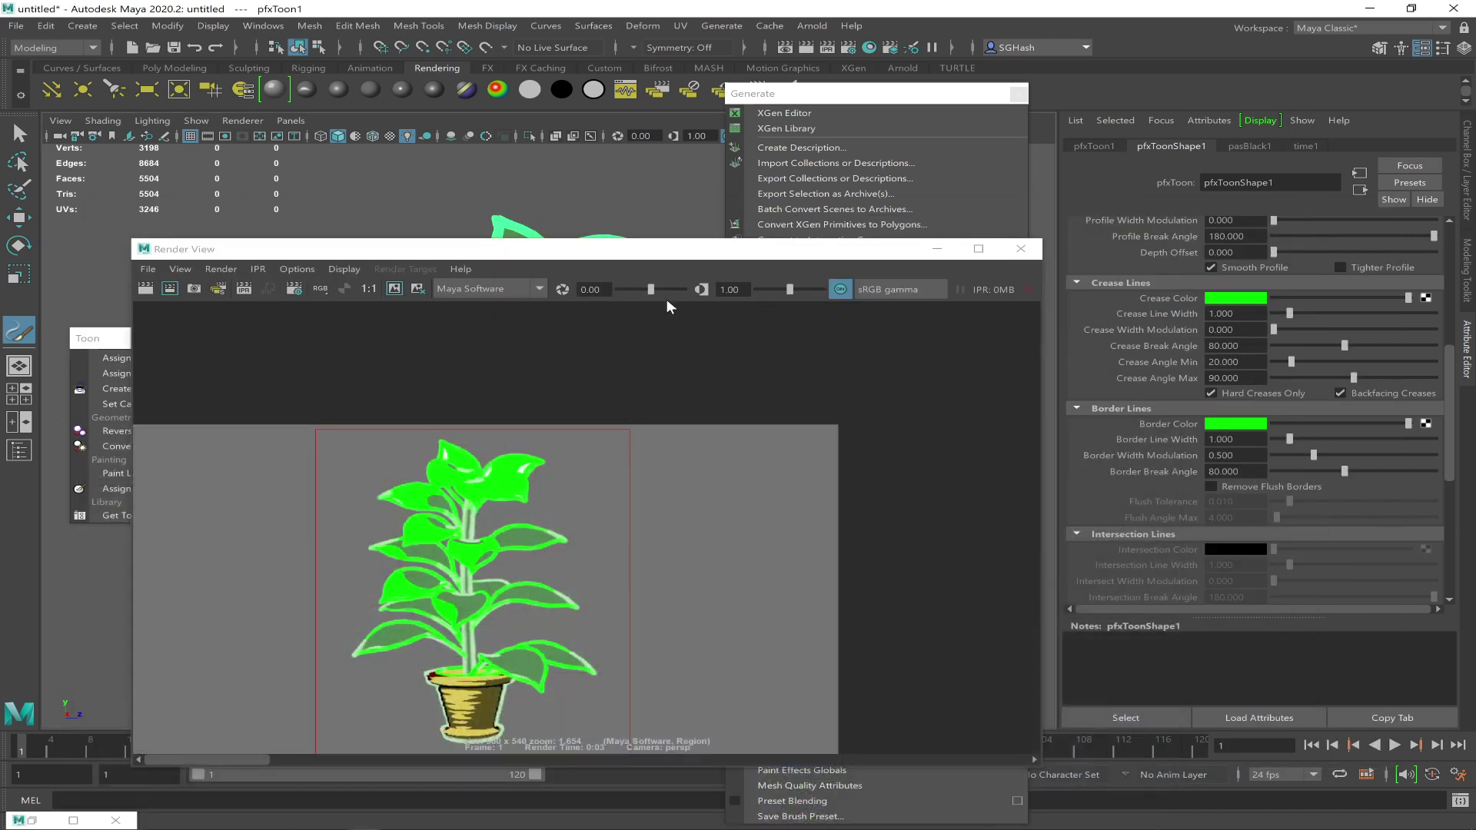
pyautogui.moveTo(647, 271); pyautogui.dragTo(895, 457)
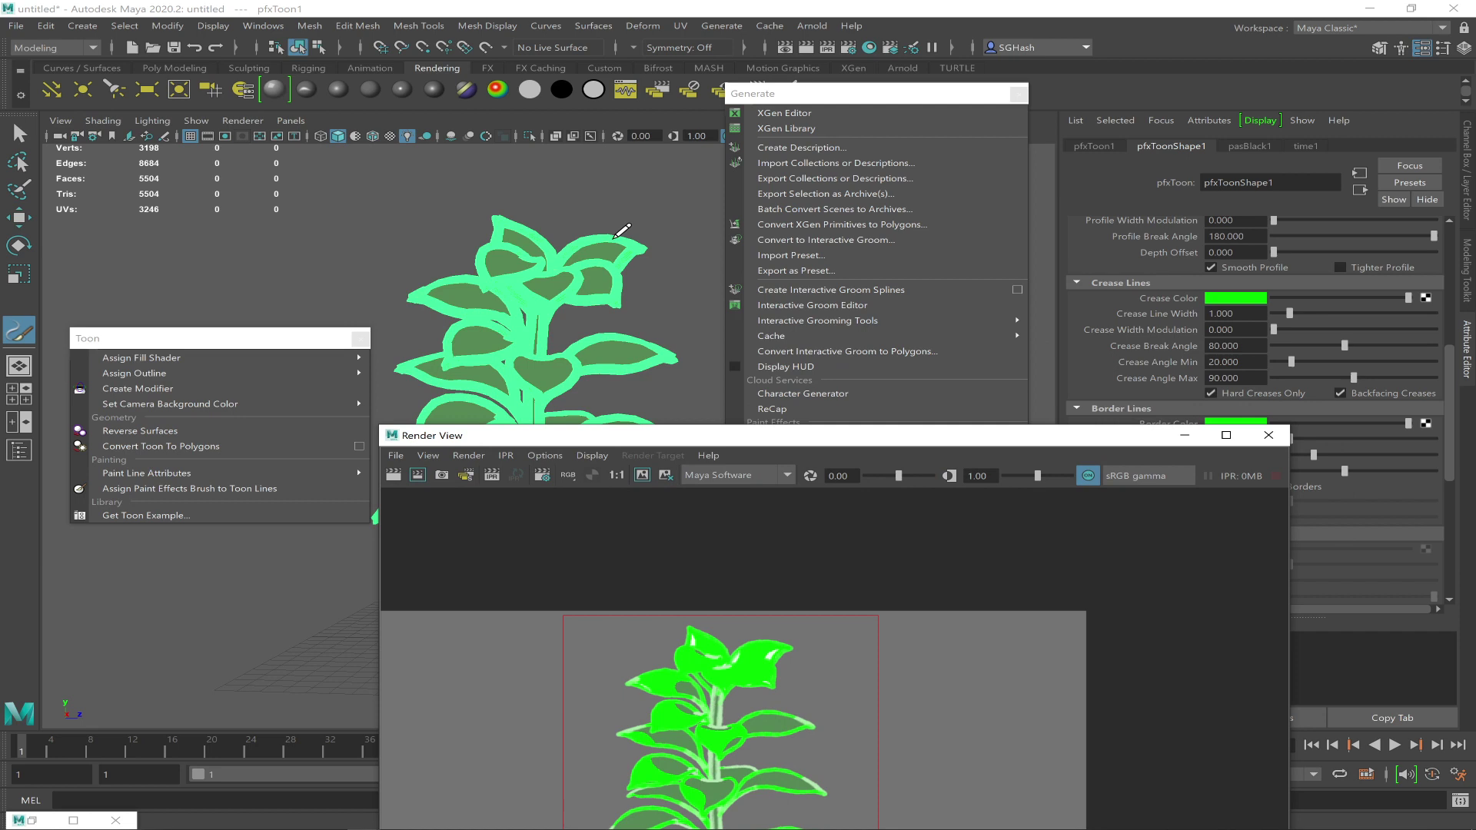
pyautogui.click(117, 493)
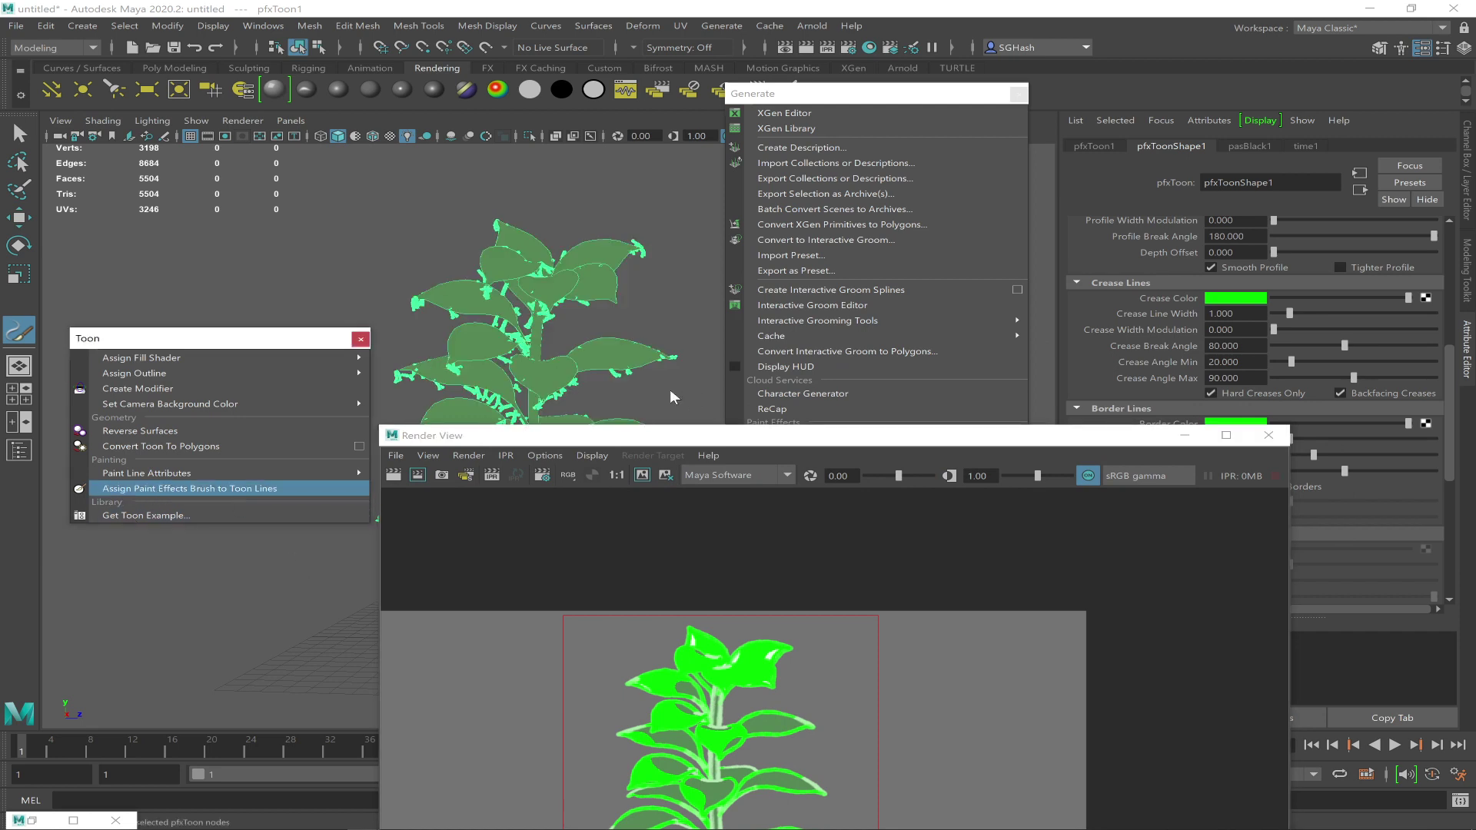
# Re-render the marked region around the plant, inspect the new brush outlines enlarged, and minimize the render window
pyautogui.moveTo(663, 437); pyautogui.dragTo(605, 316)
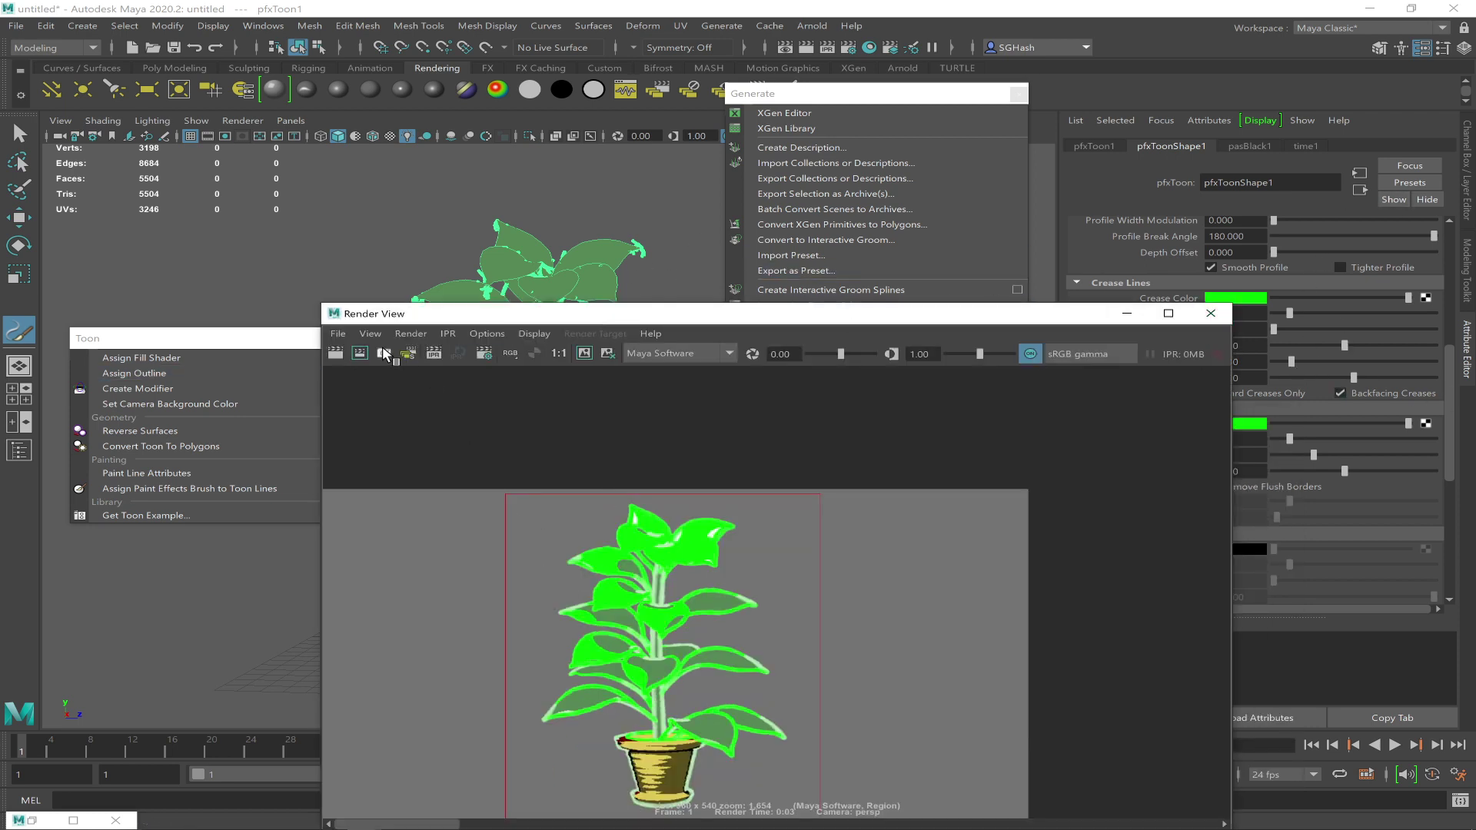
pyautogui.click(361, 353)
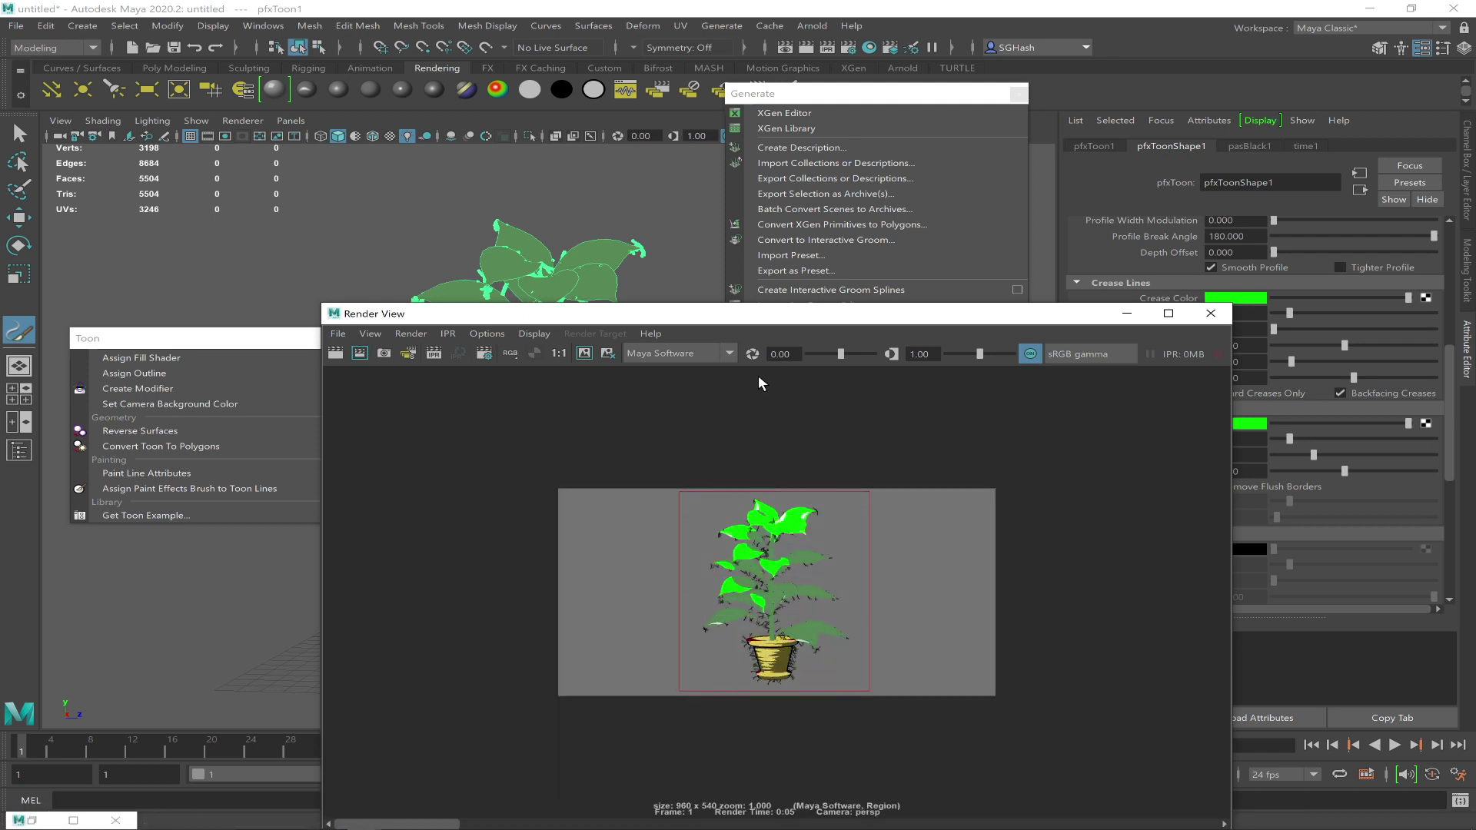
pyautogui.doubleClick(755, 322)
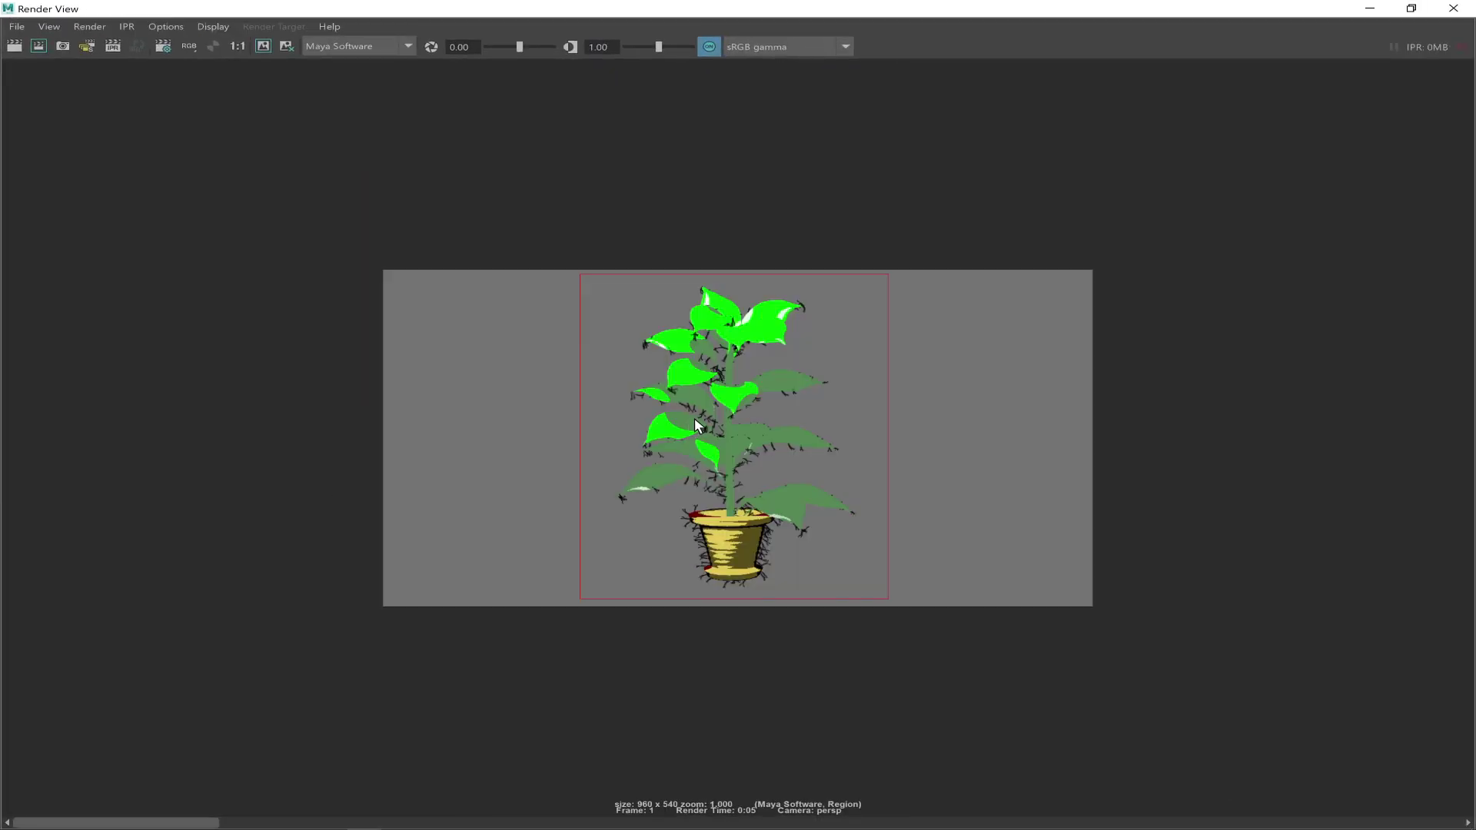
pyautogui.keyDown('alt'); pyautogui.moveTo(690, 411); pyautogui.dragTo(1016, 552, button='right'); pyautogui.keyUp('alt')
pyautogui.scroll(2, 766, 383)
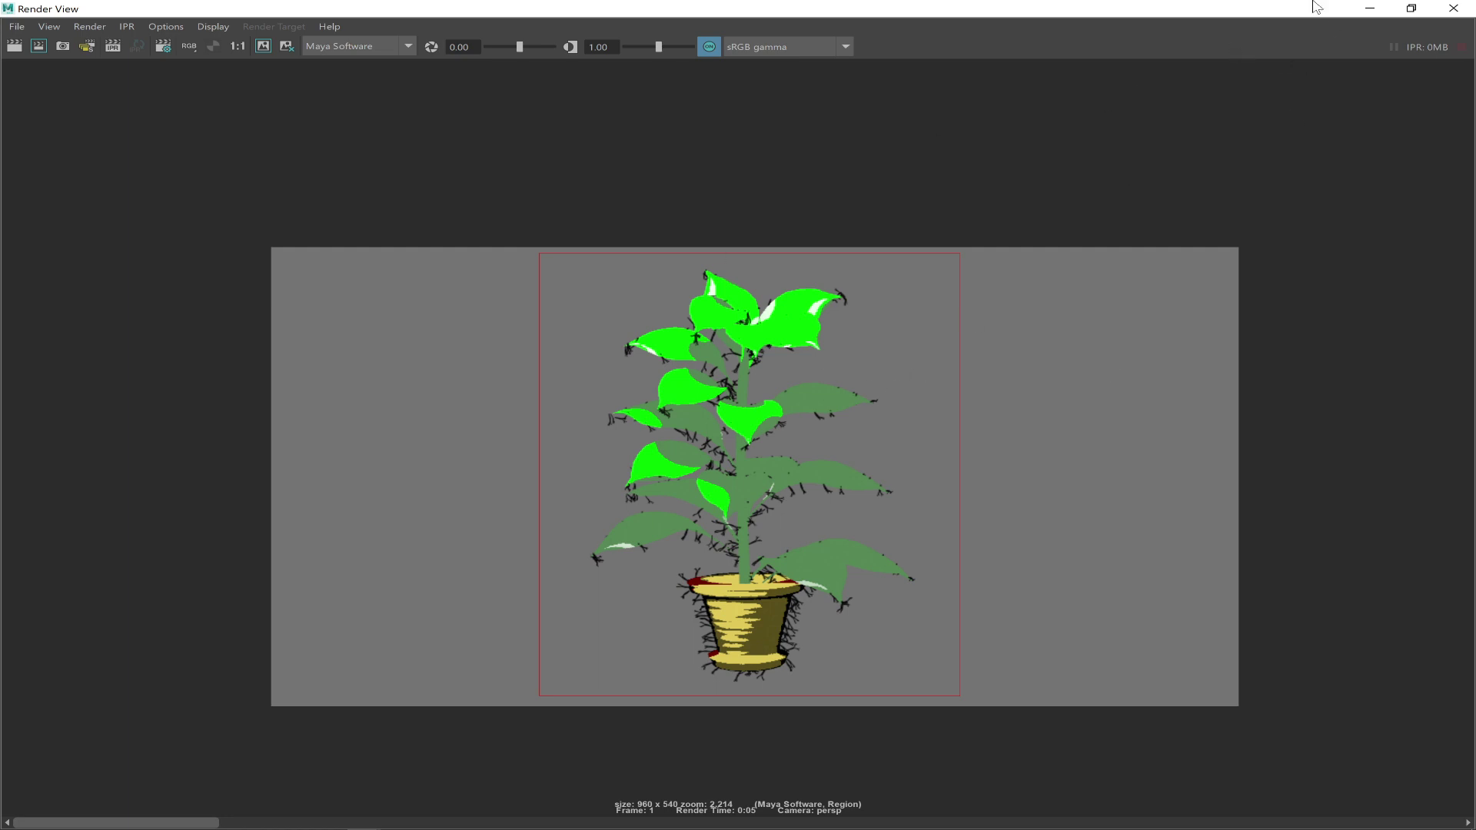
pyautogui.click(1370, 8)
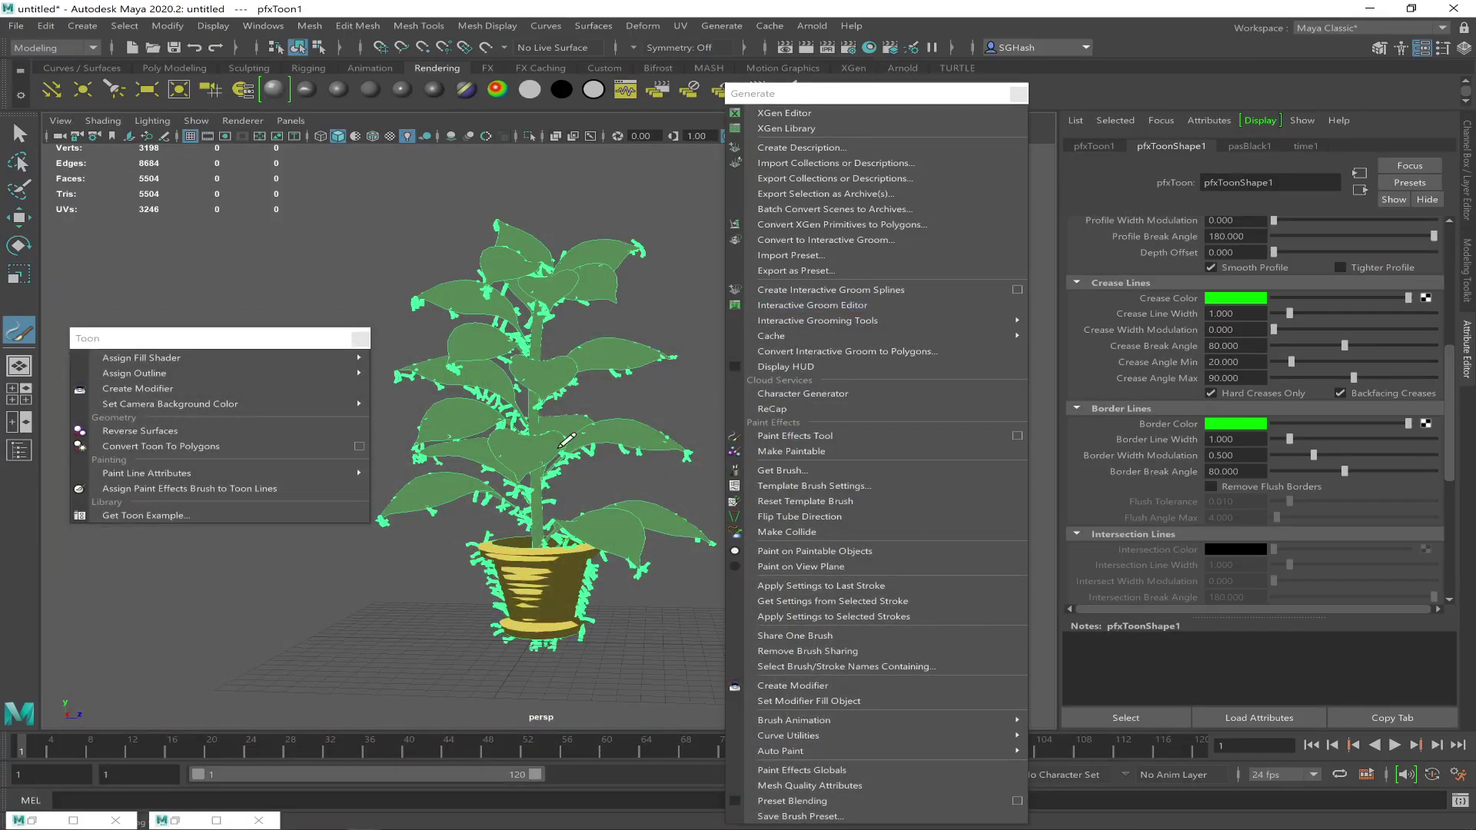
# Look over the conversion commands, including Paint Effects to Polygons, and return to the Select tool
pyautogui.click(167, 25)
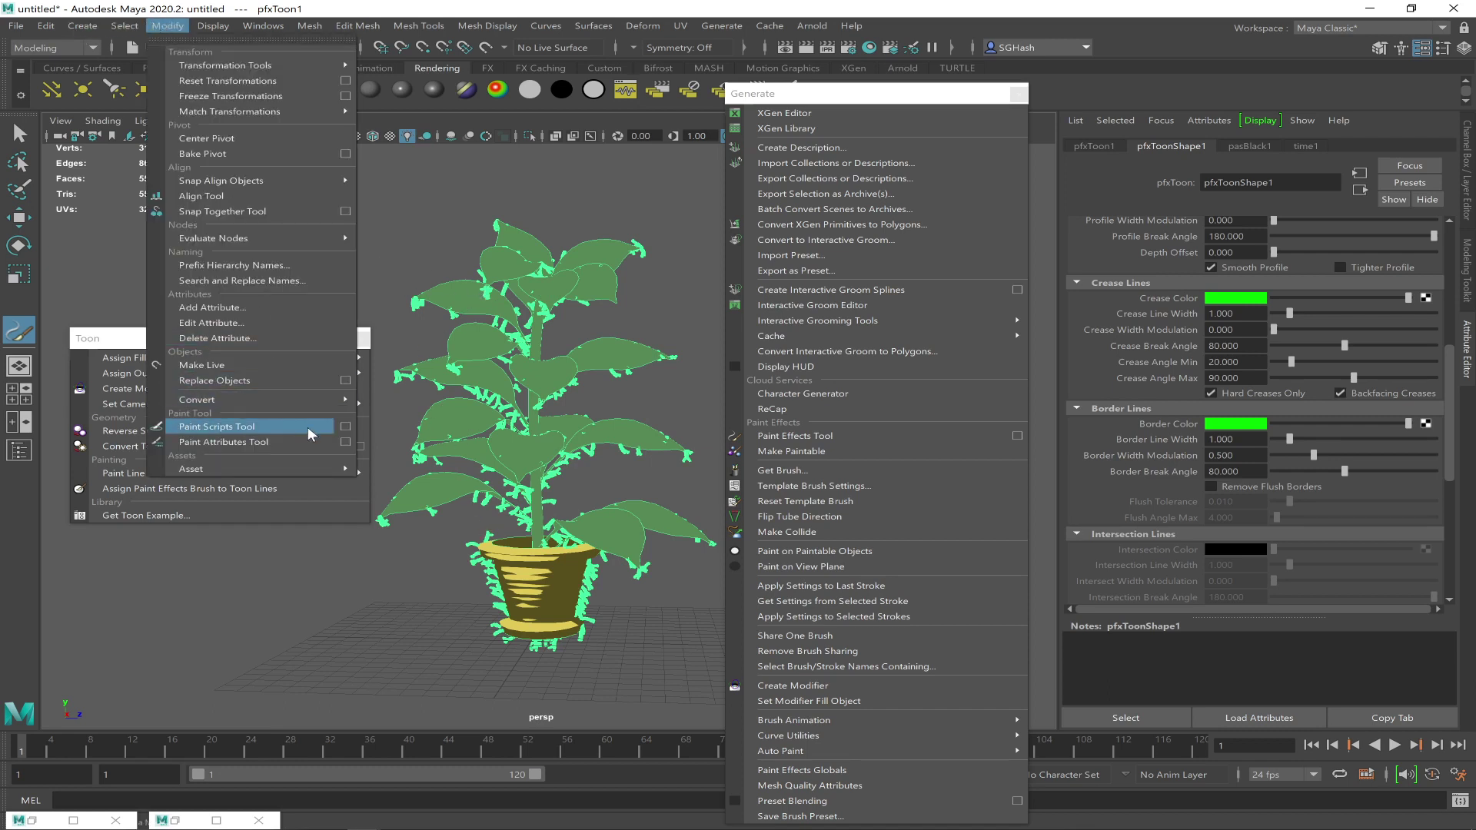
pyautogui.click(159, 28)
pyautogui.moveTo(338, 399)
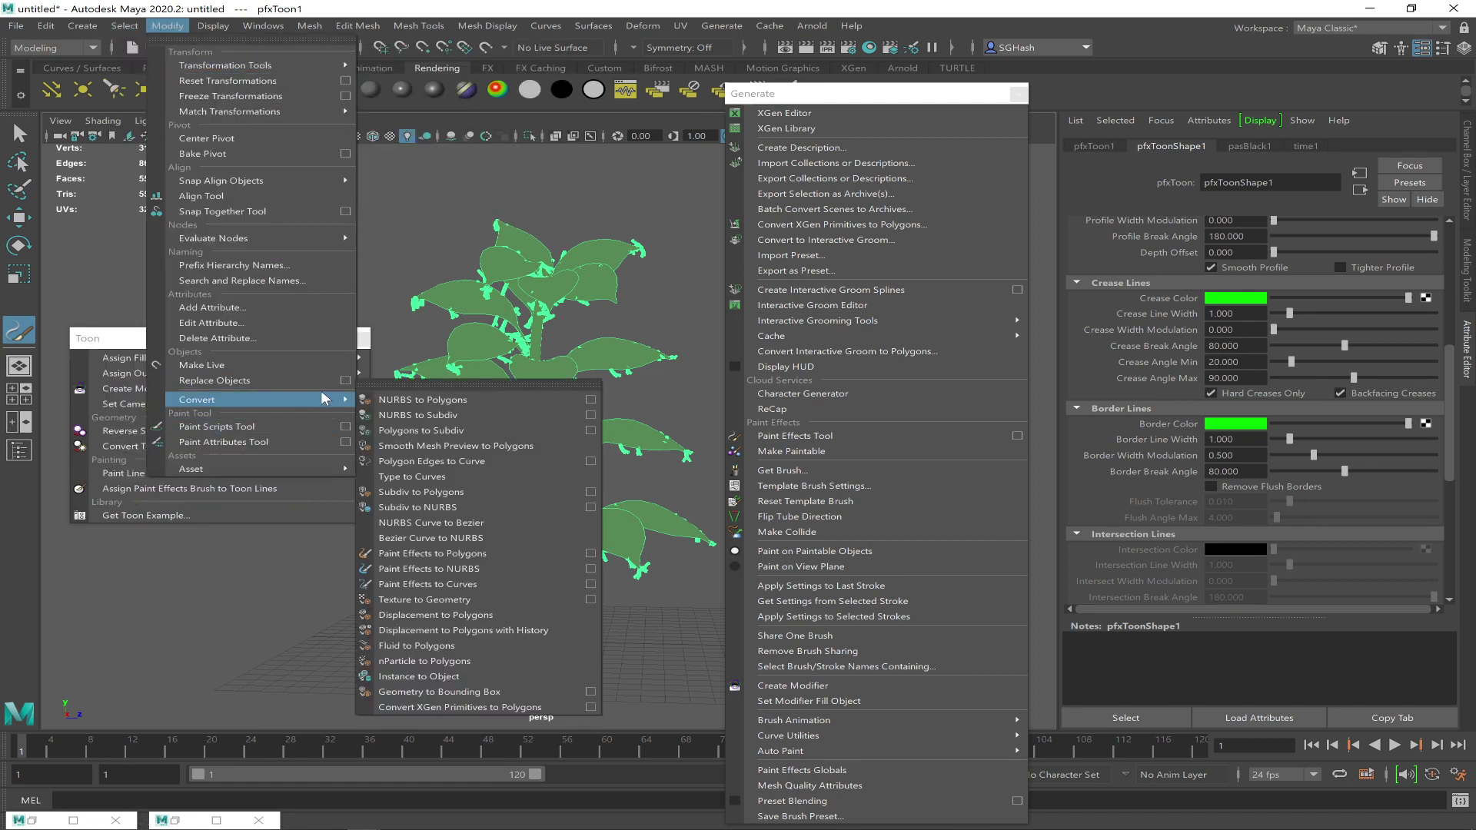
pyautogui.click(501, 553)
pyautogui.press('q')
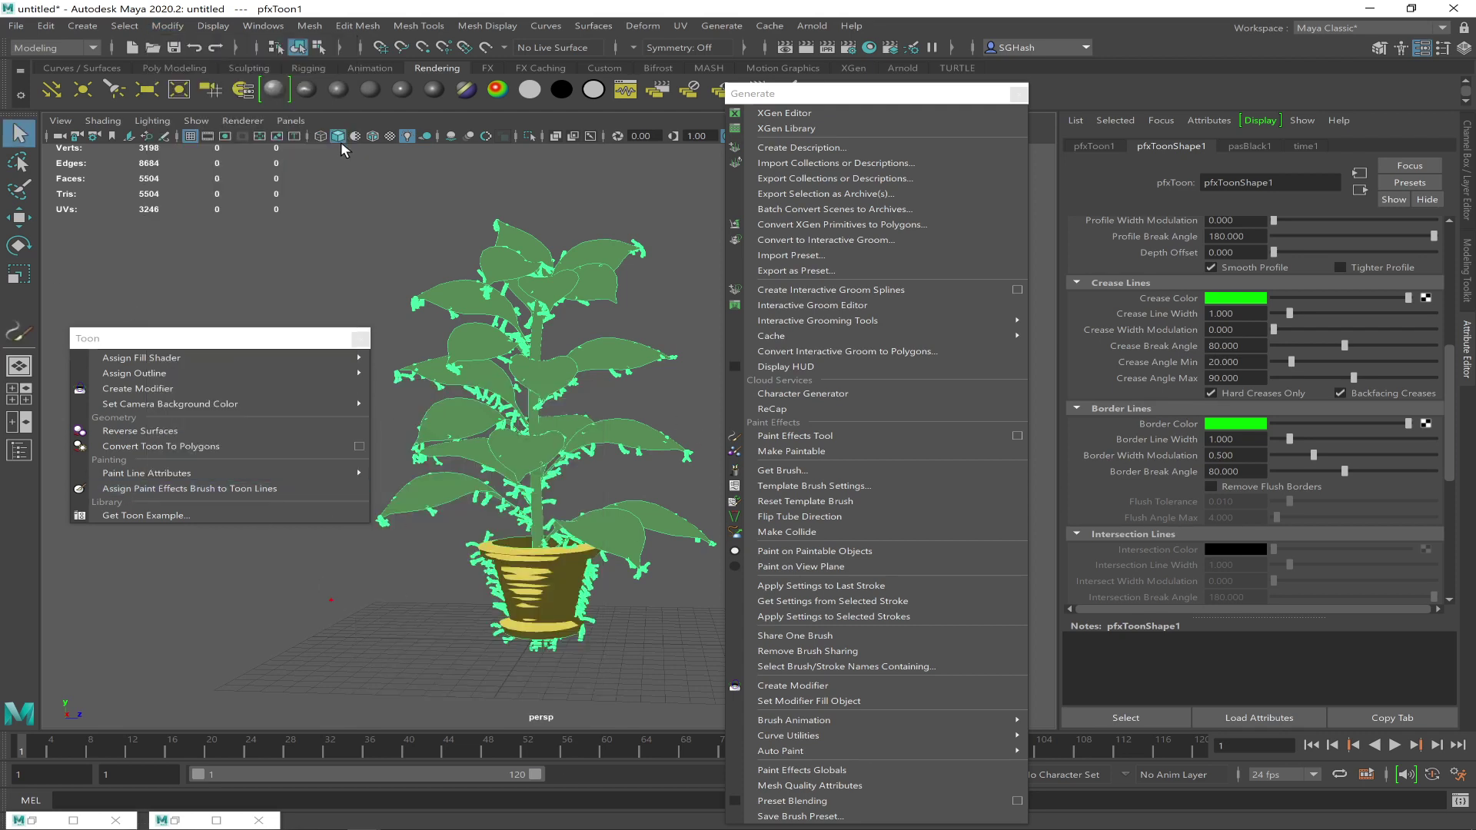
# Start a new scene without saving the plant scene and close the floating Toon and Generate menus
pyautogui.click(133, 49)
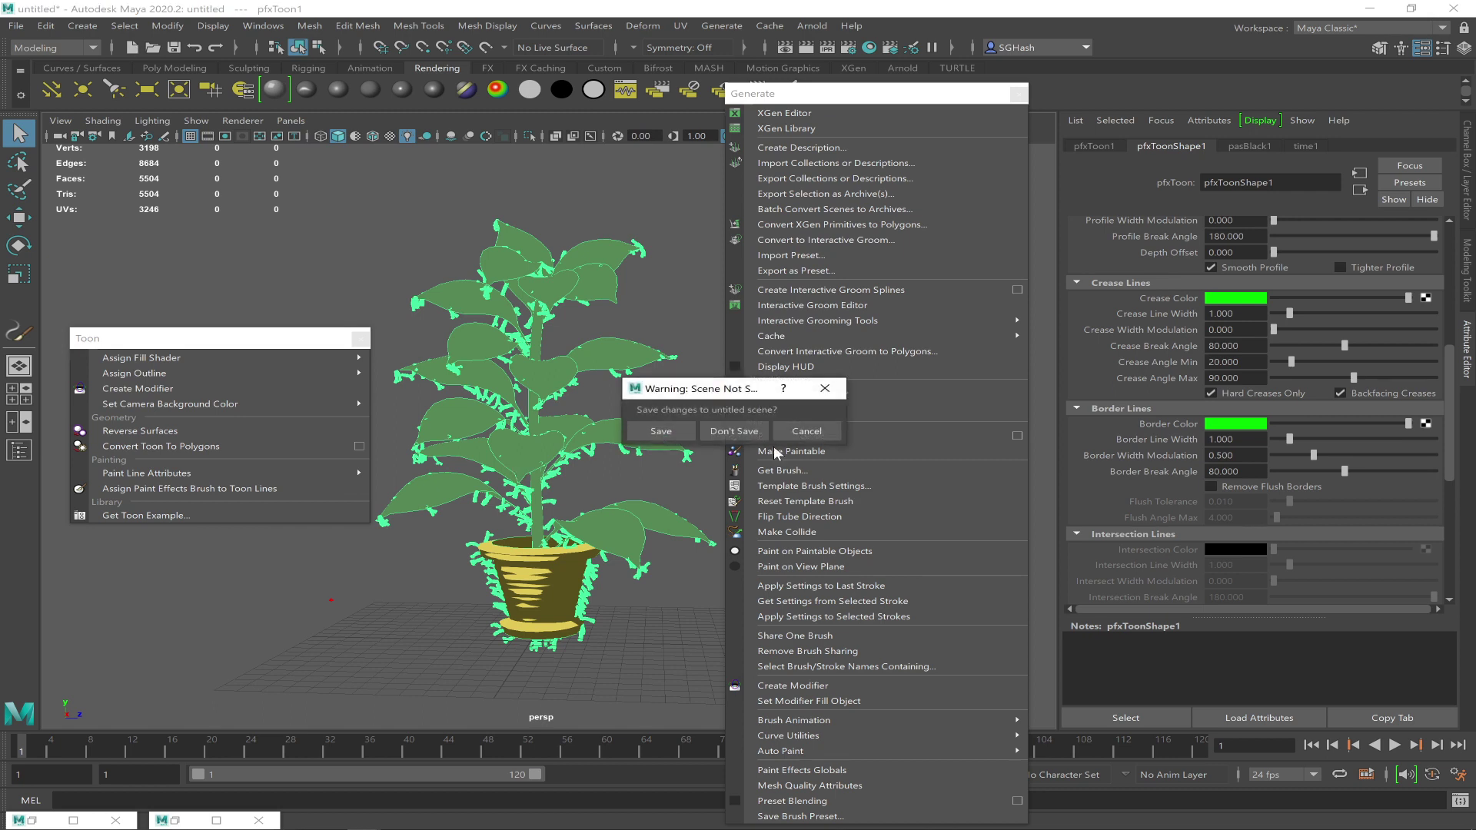
pyautogui.click(732, 431)
pyautogui.click(355, 339)
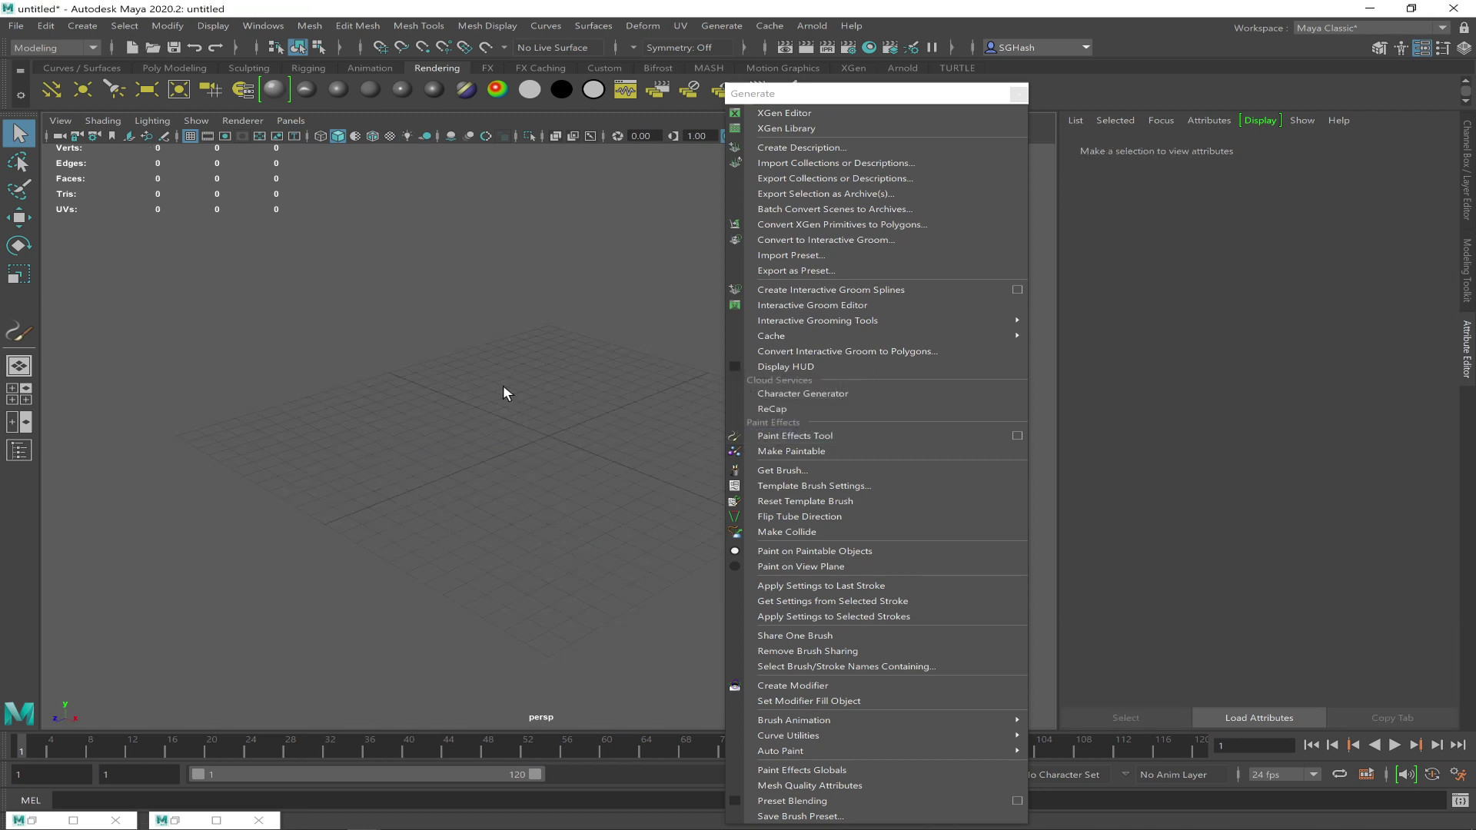
pyautogui.click(1019, 93)
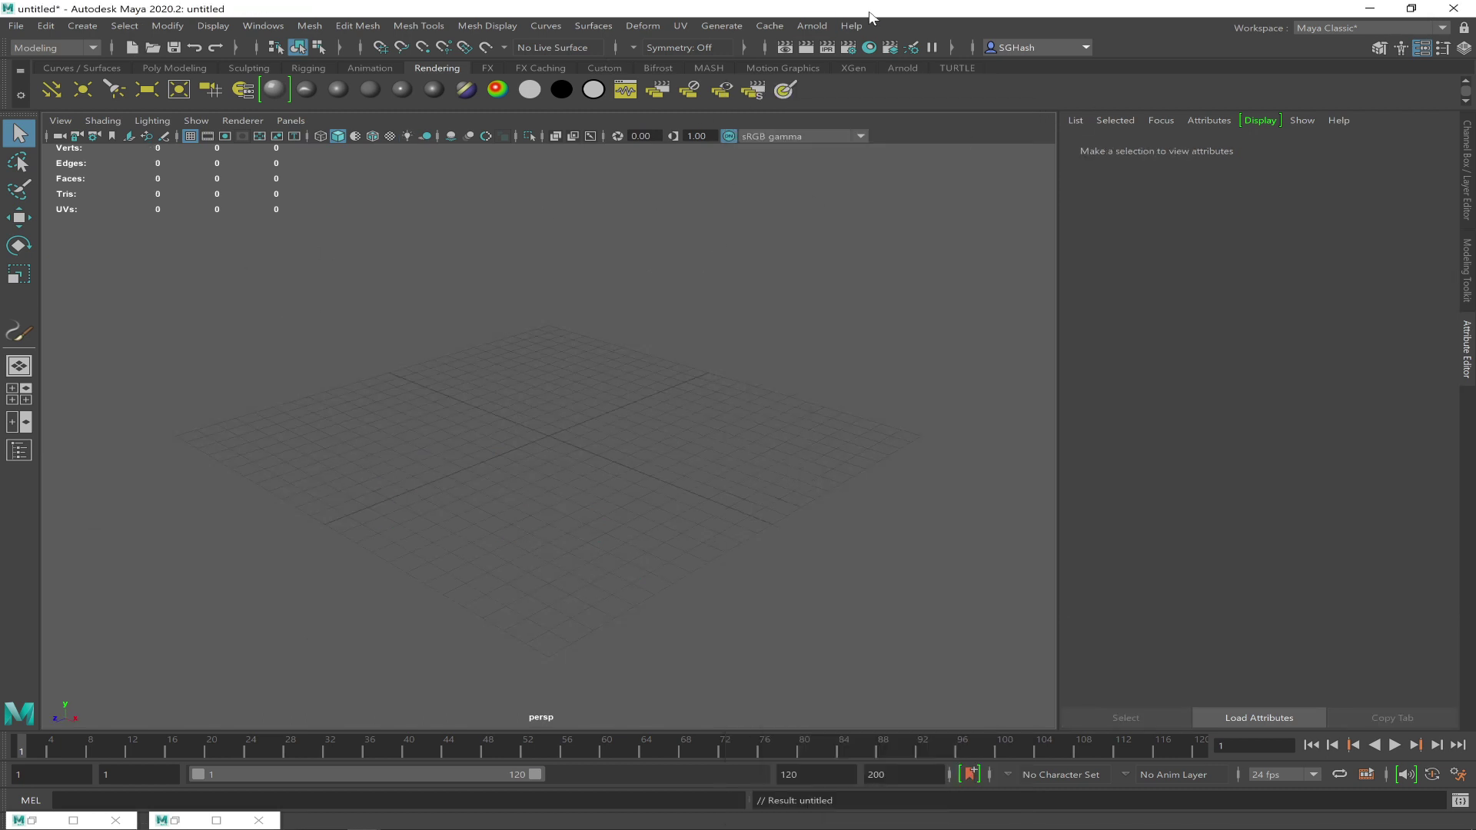
# Open the Content Browser for Paint Effects brushes, make it narrower, and place it clear of the viewport grid
pyautogui.click(736, 25)
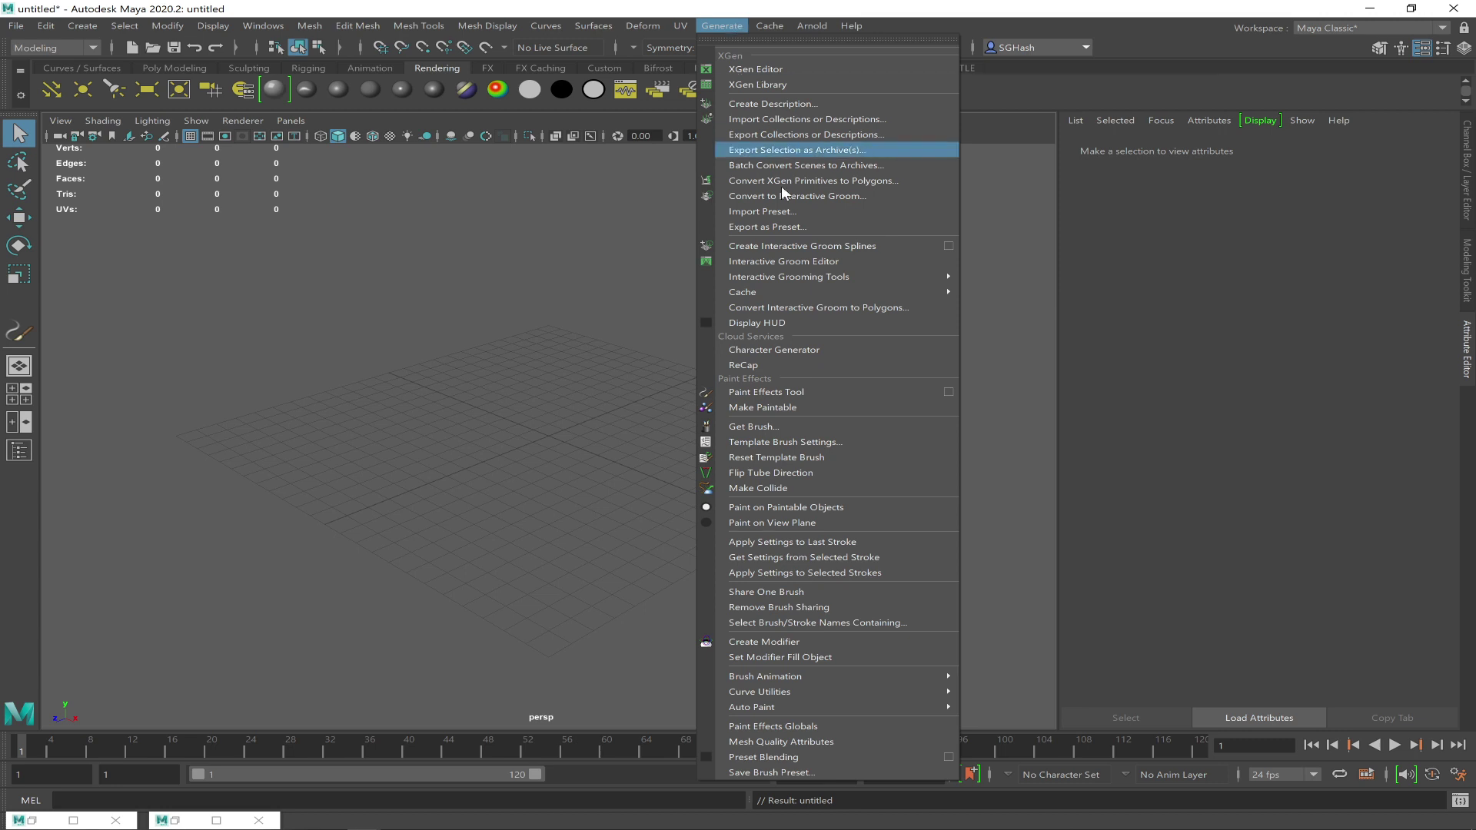
pyautogui.click(764, 427)
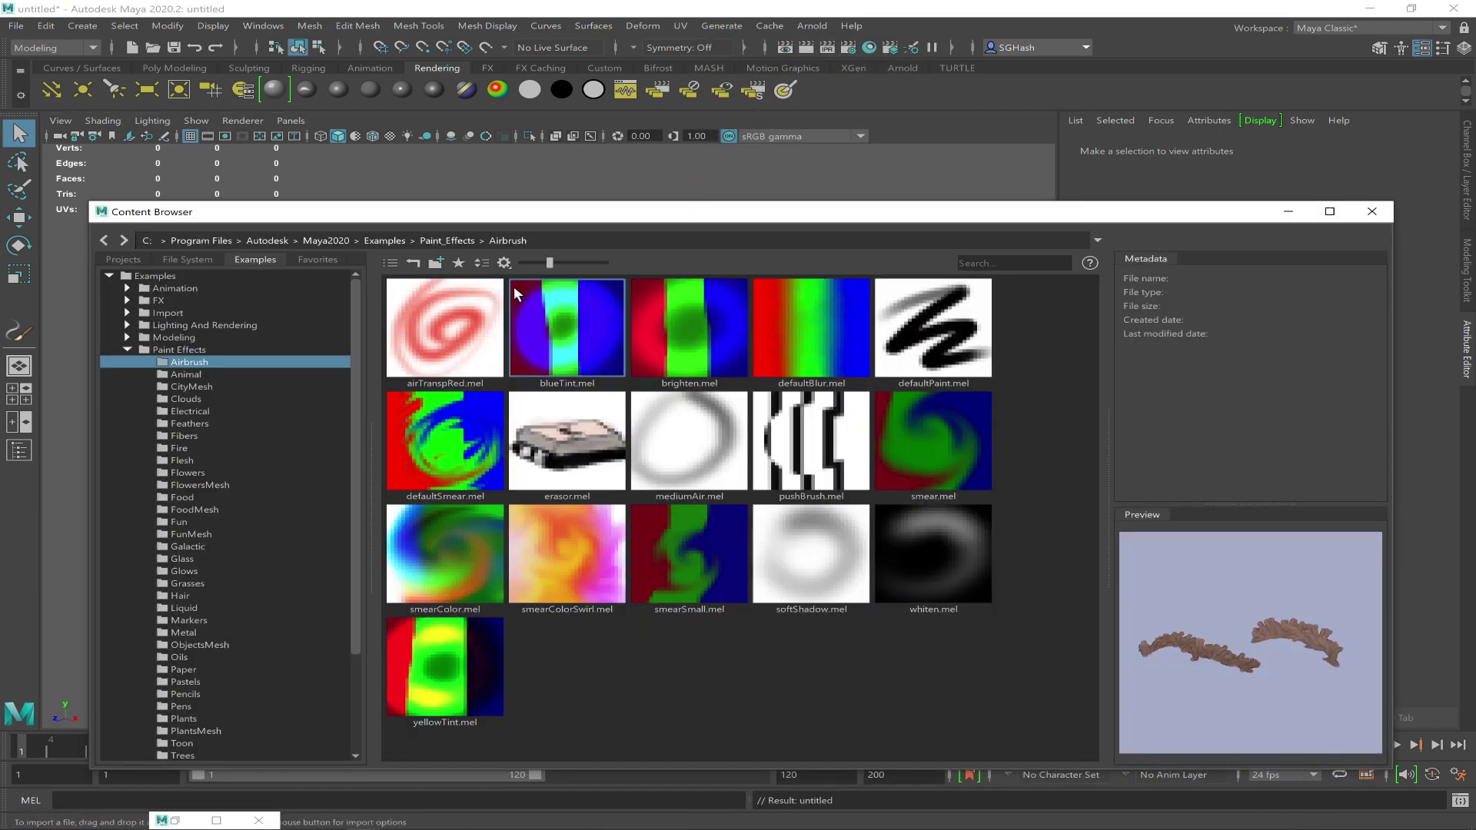
pyautogui.moveTo(661, 218); pyautogui.dragTo(616, 174)
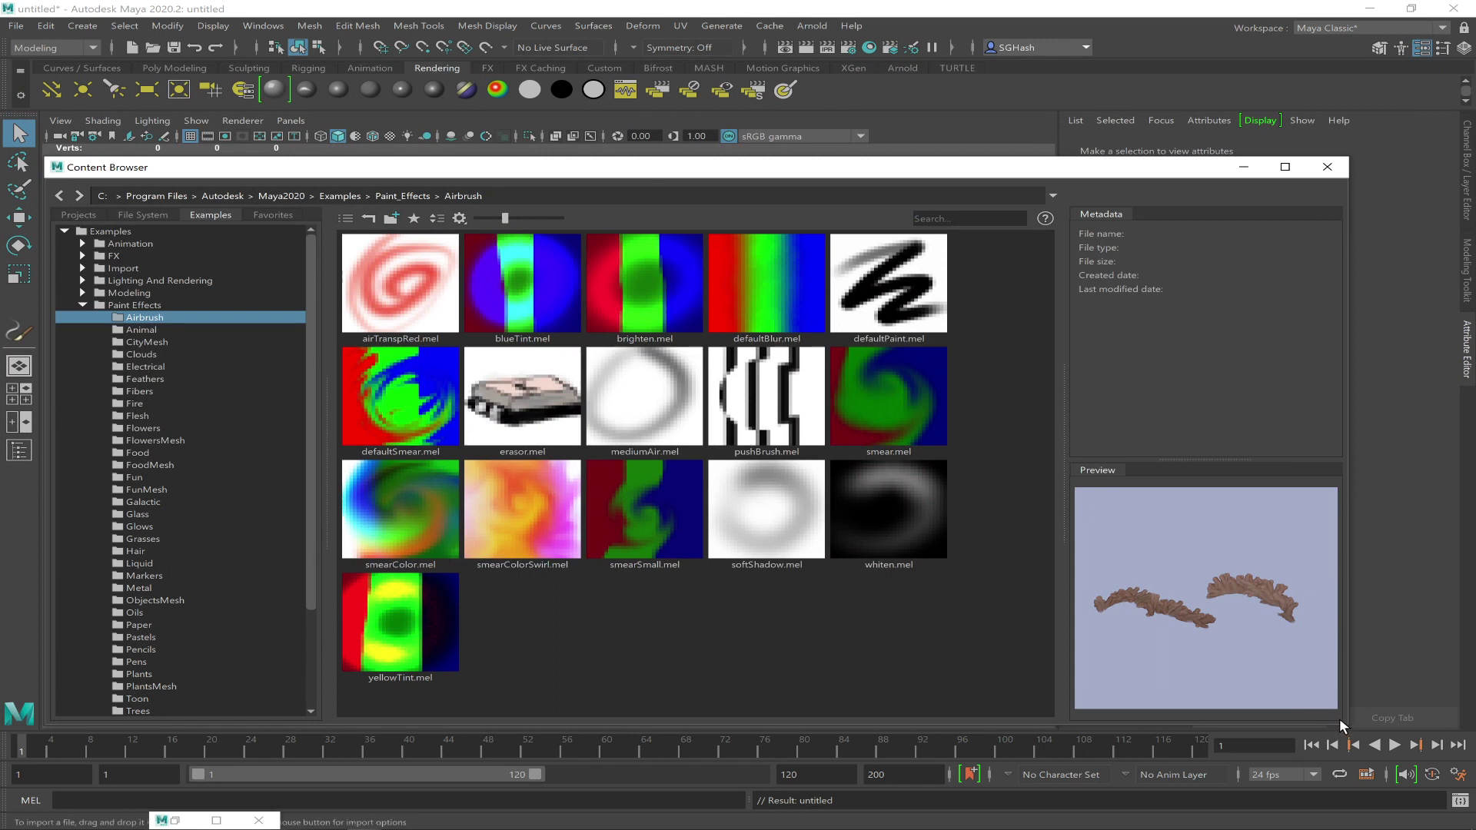
pyautogui.moveTo(1345, 726); pyautogui.dragTo(912, 725)
pyautogui.moveTo(400, 170); pyautogui.dragTo(1058, 164)
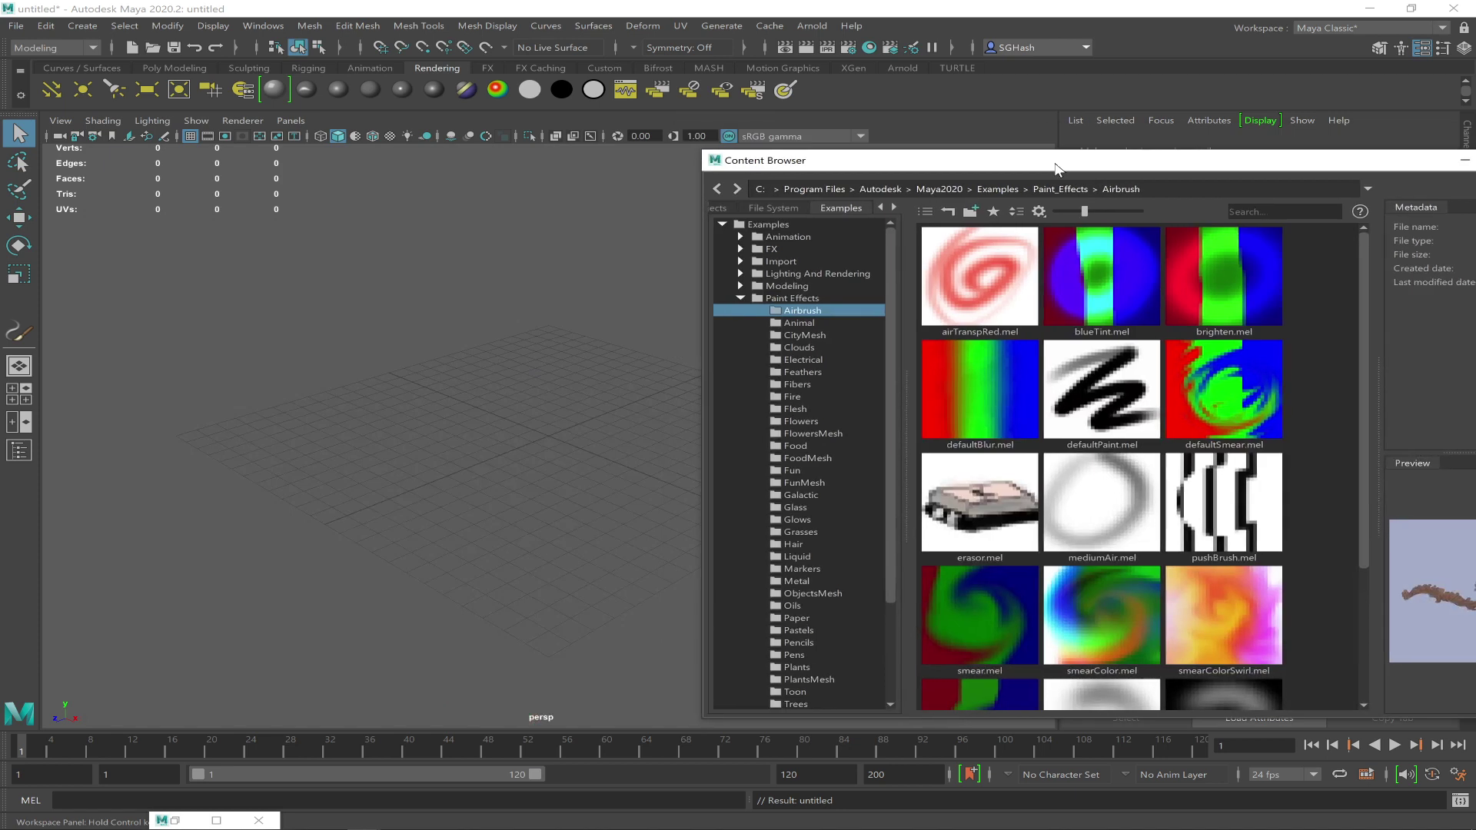
# Find the Toon examples under Lighting And Rendering and look through the sample scenes
pyautogui.click(740, 298)
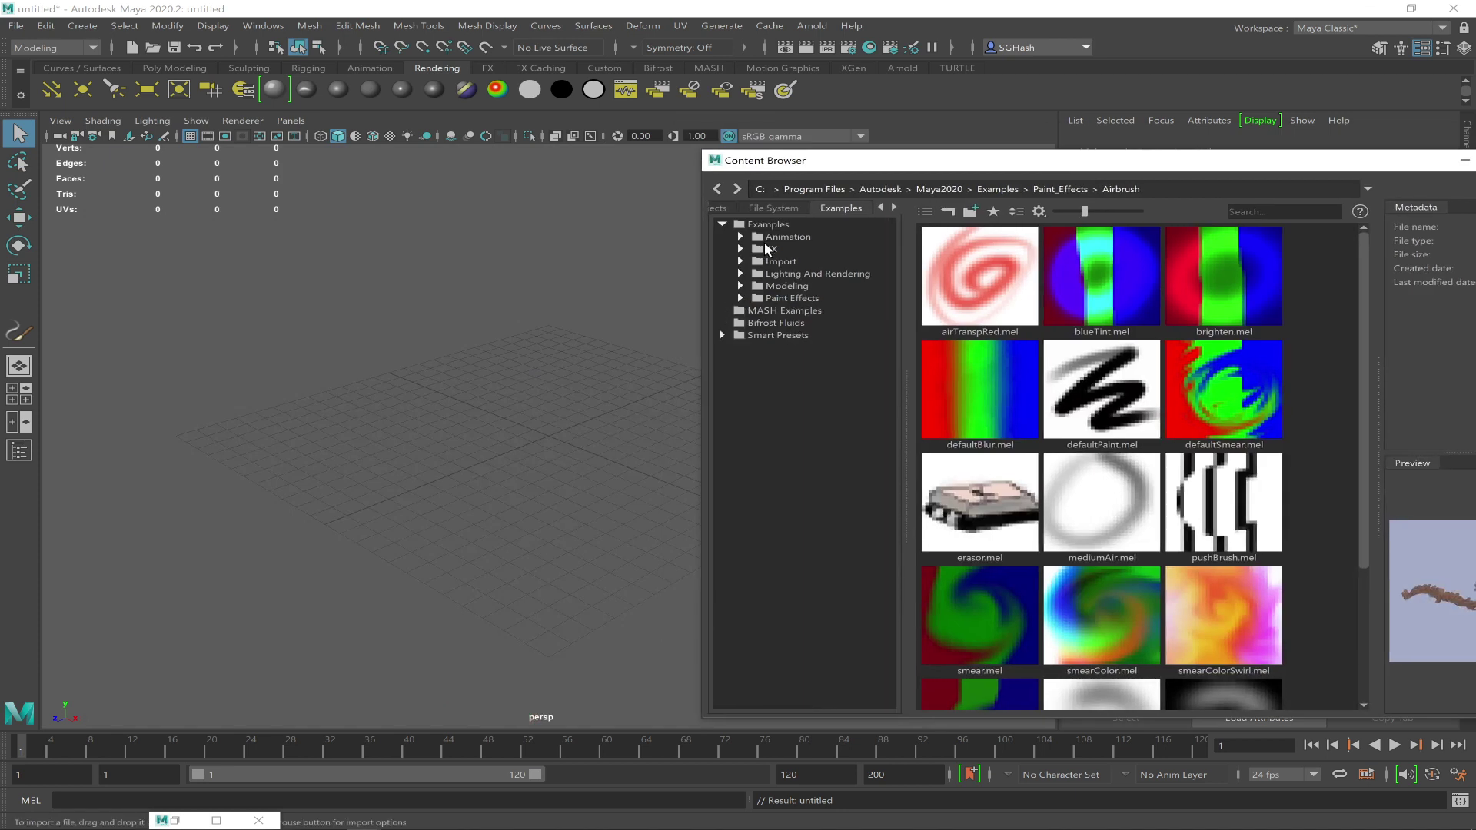
pyautogui.click(741, 250)
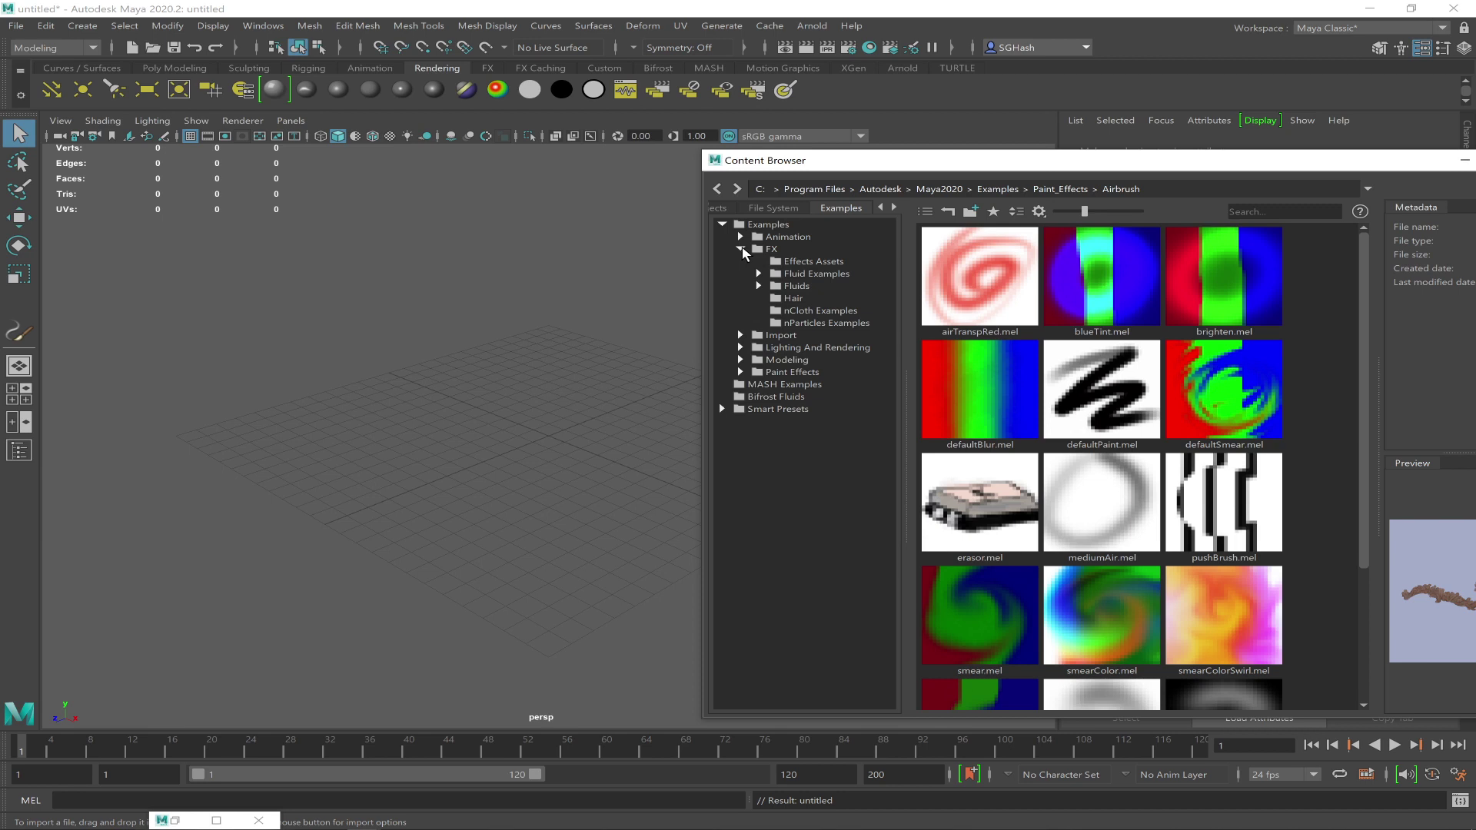
pyautogui.click(741, 249)
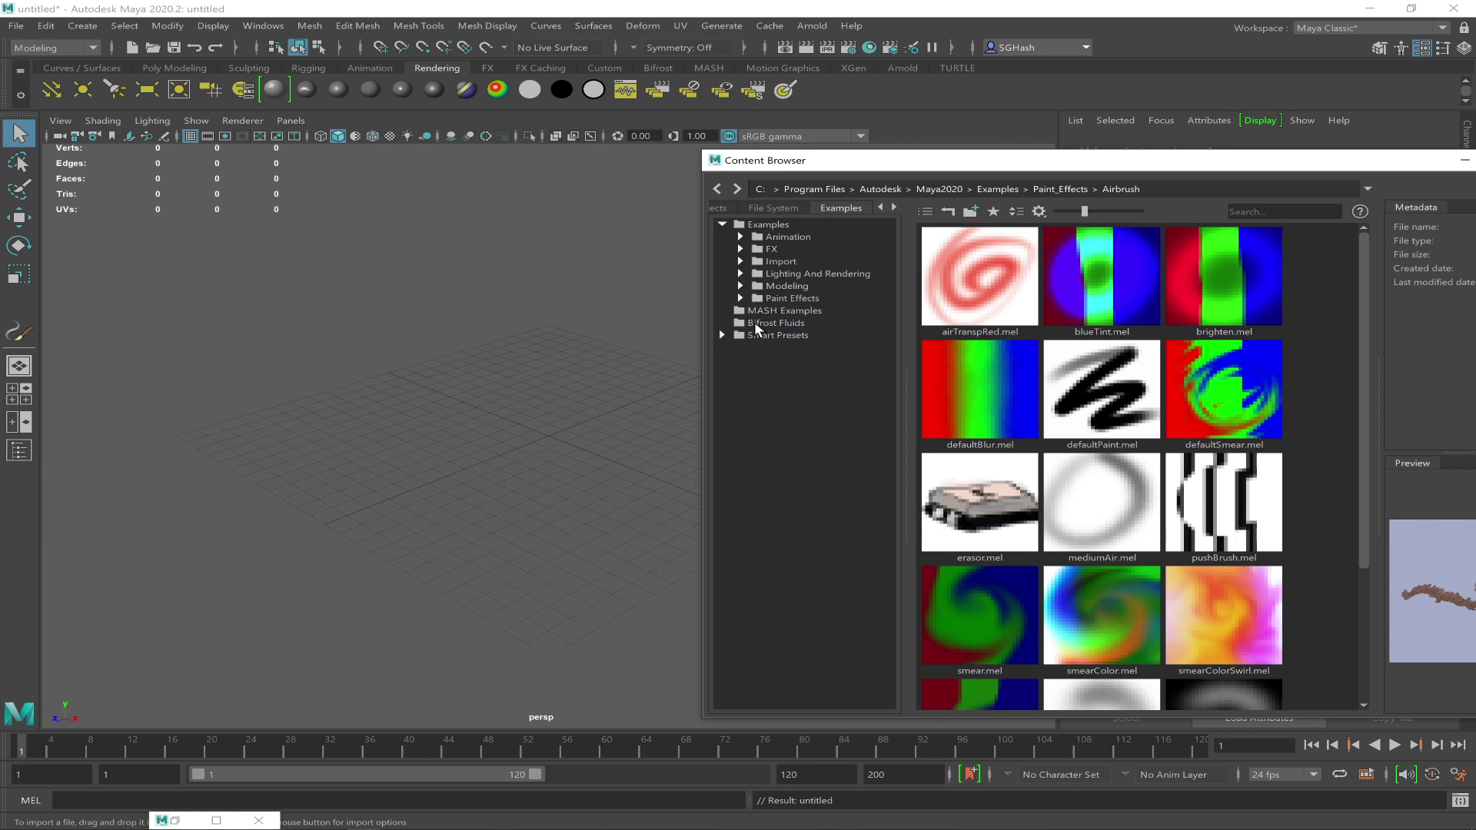
pyautogui.click(741, 275)
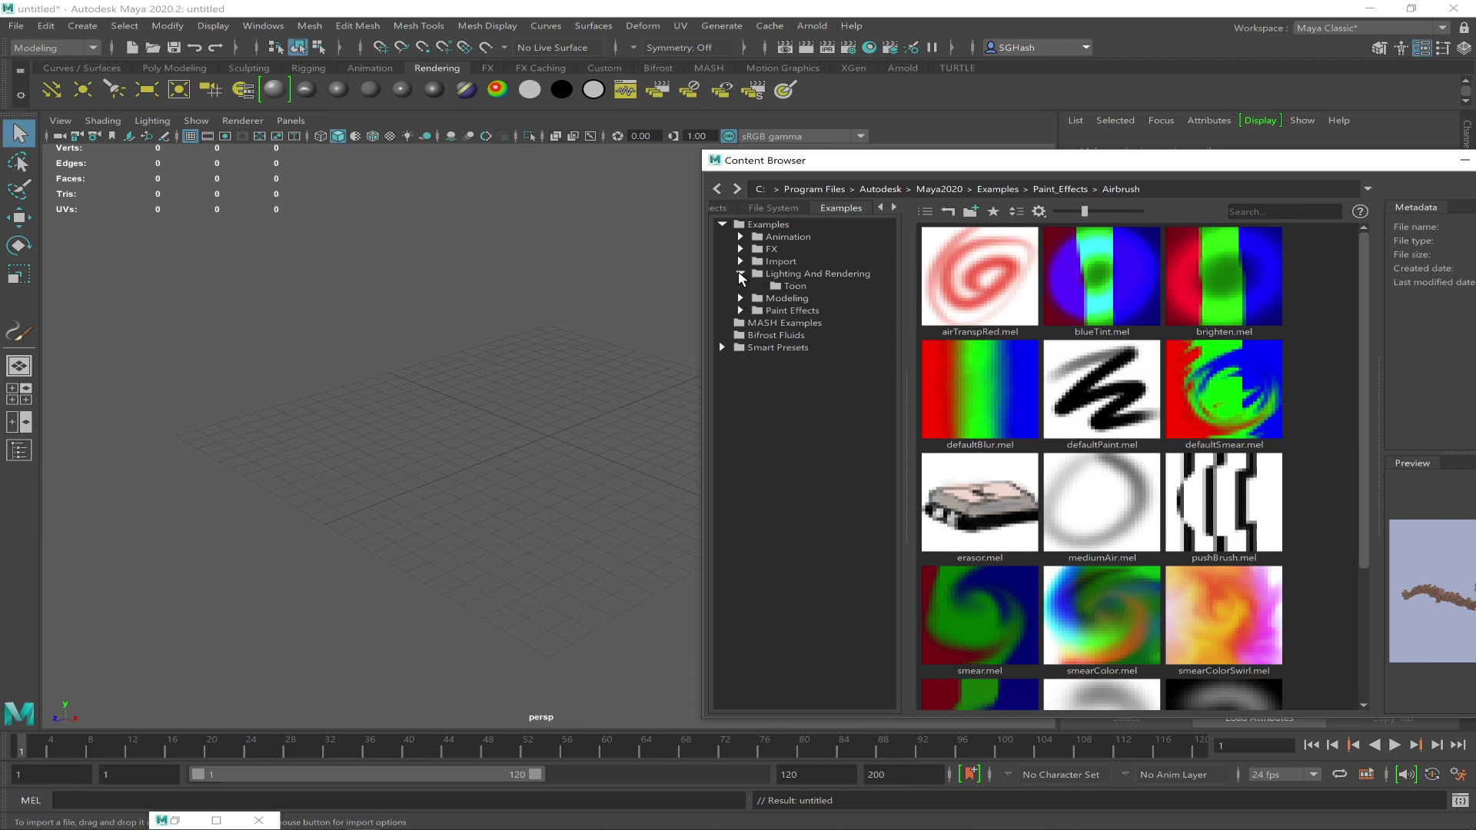
pyautogui.click(784, 285)
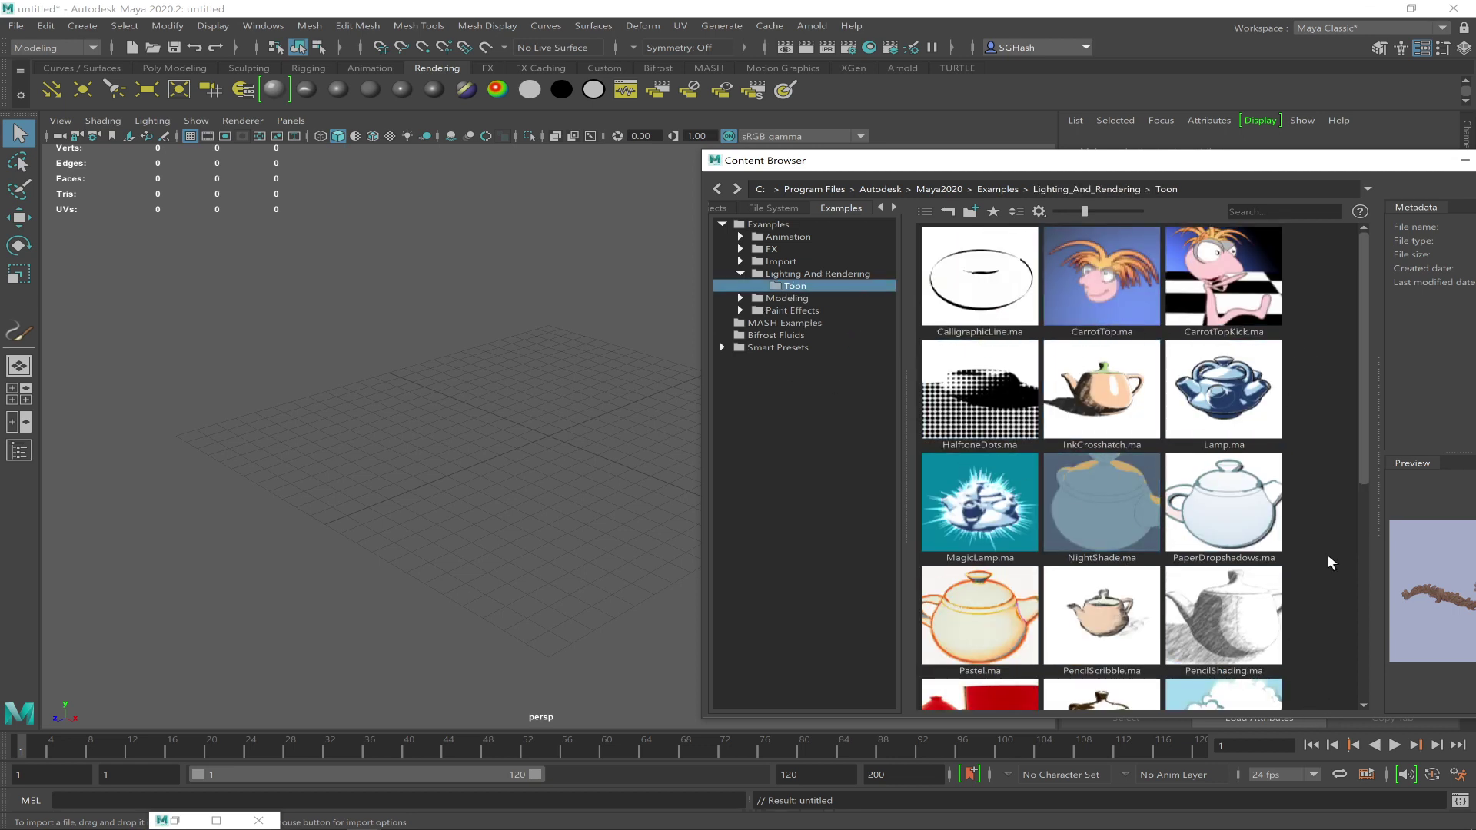
pyautogui.moveTo(1364, 439); pyautogui.dragTo(1365, 601)
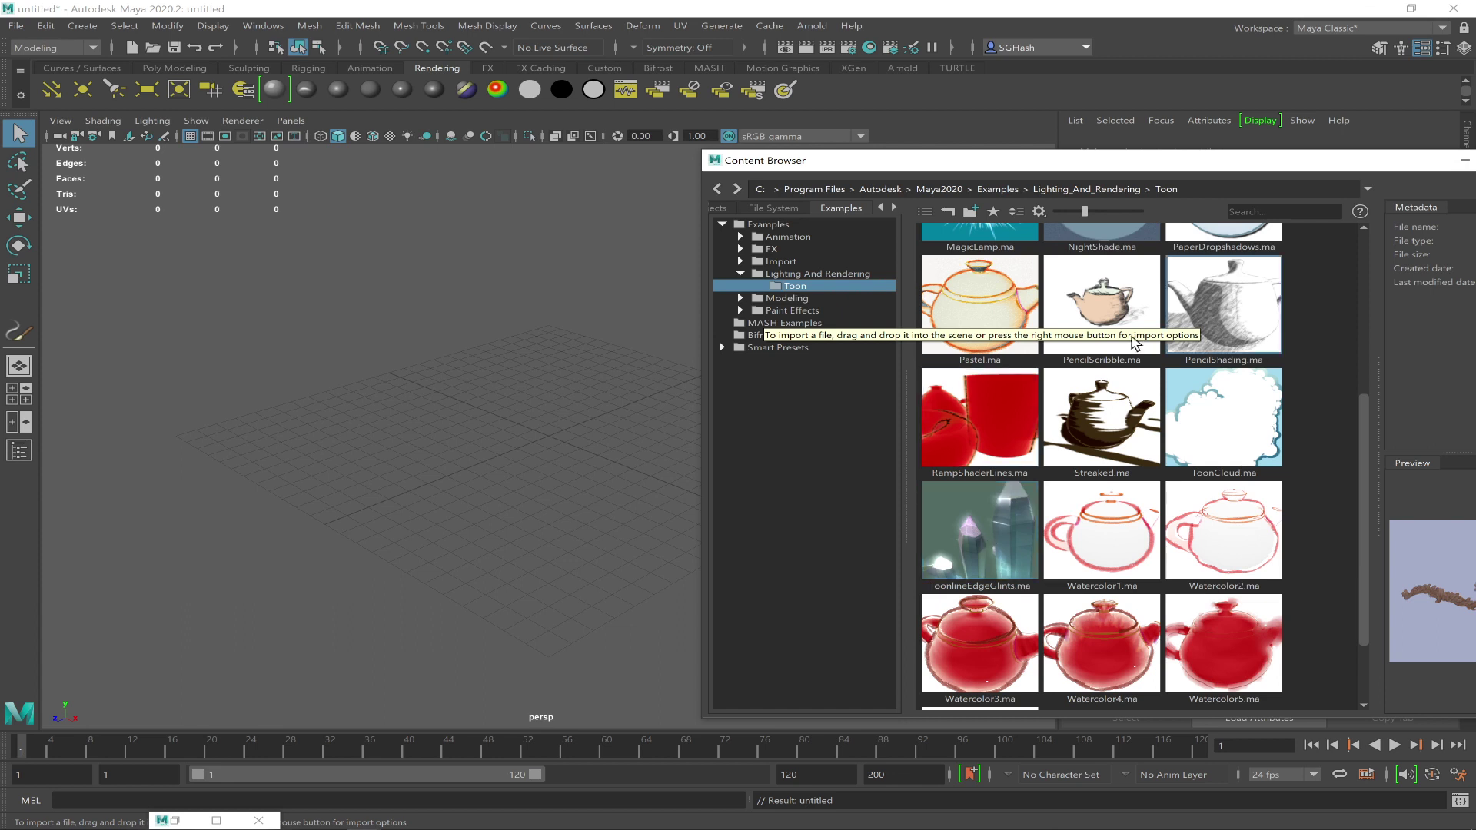
# Import the Lamp.ma toon example into the empty scene and minimise the Content Browser
pyautogui.moveTo(1363, 624); pyautogui.dragTo(1324, 467)
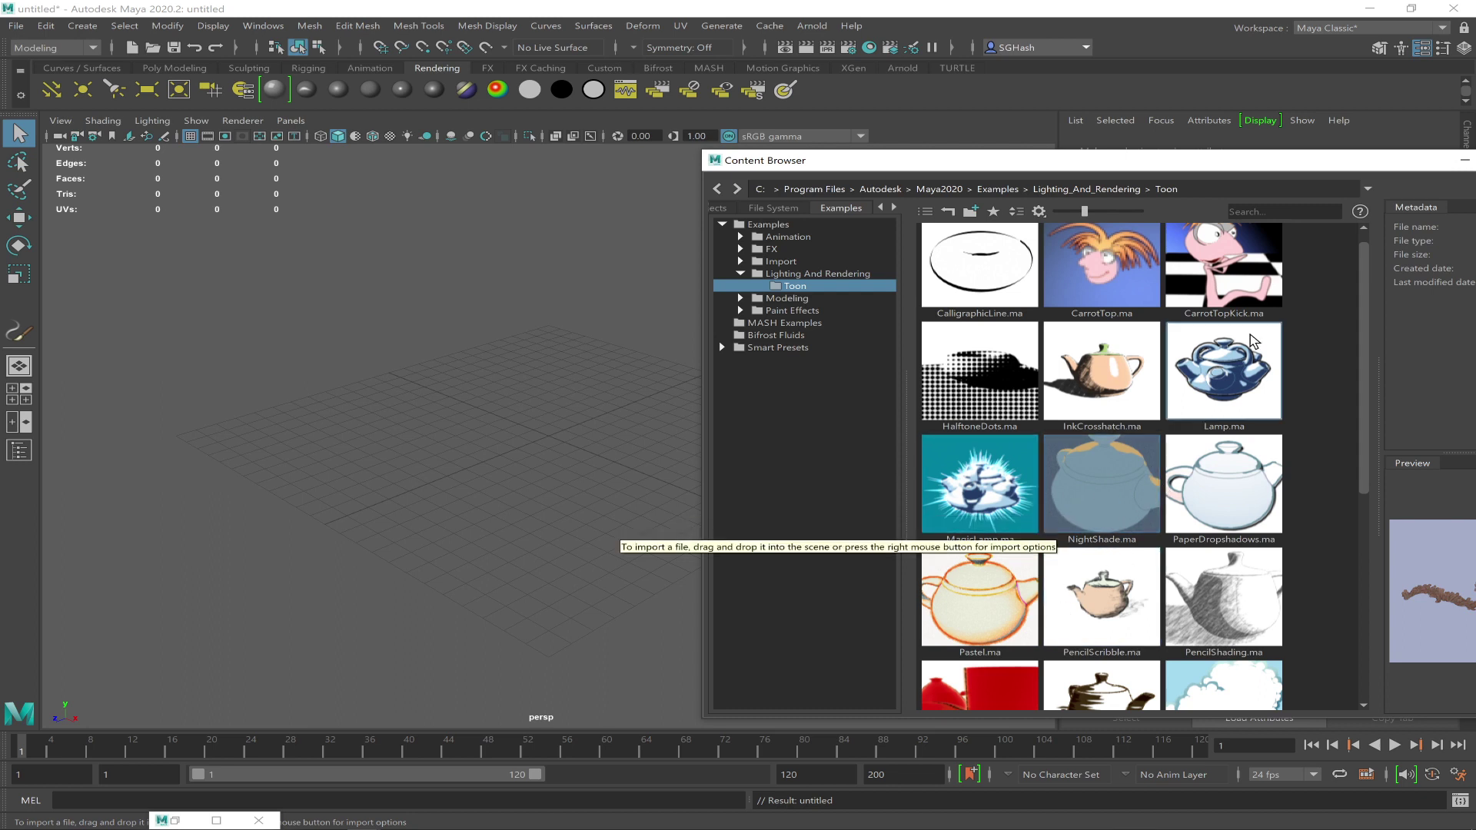
pyautogui.moveTo(1229, 384); pyautogui.dragTo(481, 429)
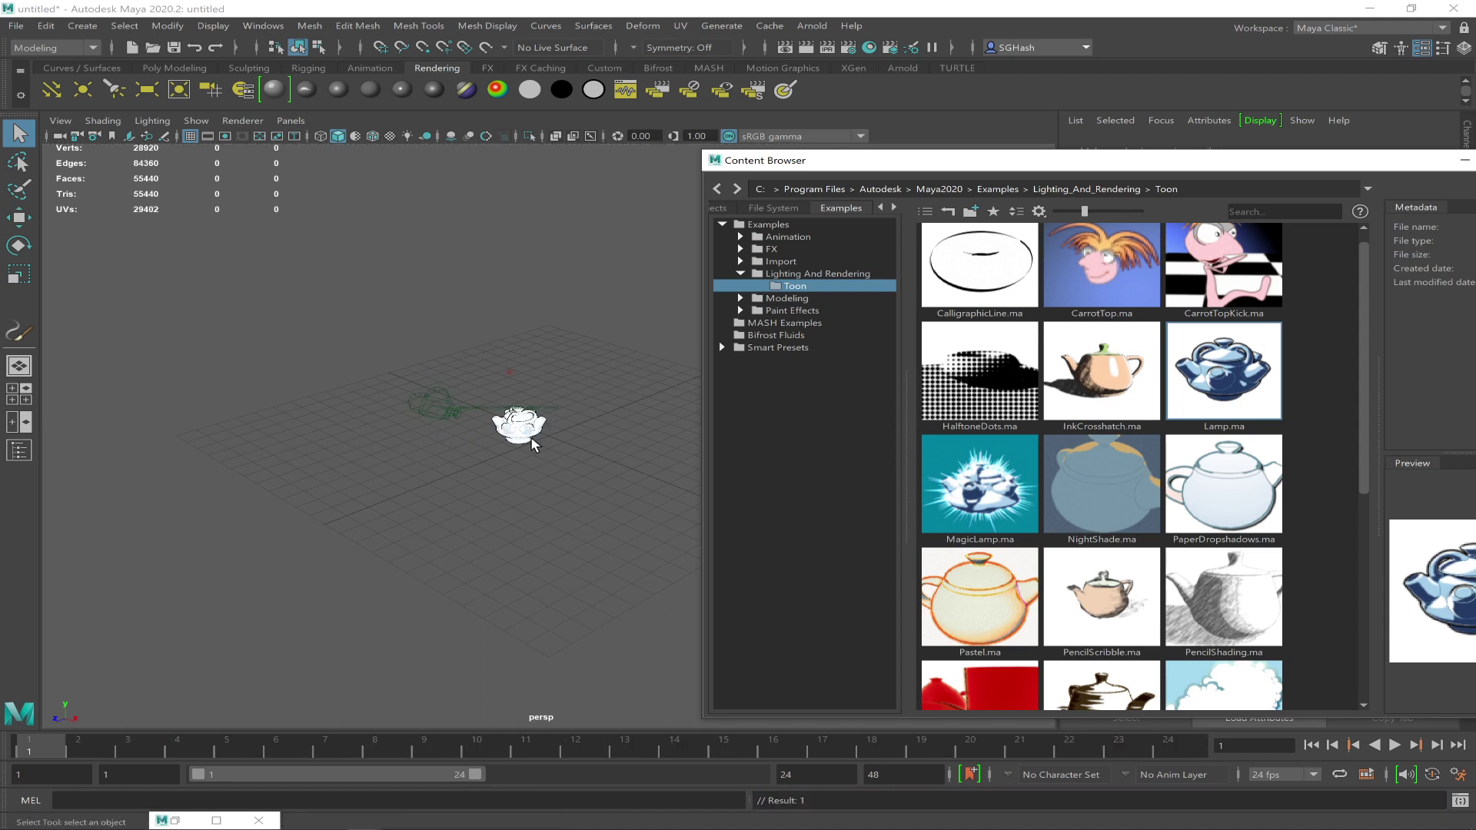
pyautogui.moveTo(1279, 162); pyautogui.dragTo(718, 281)
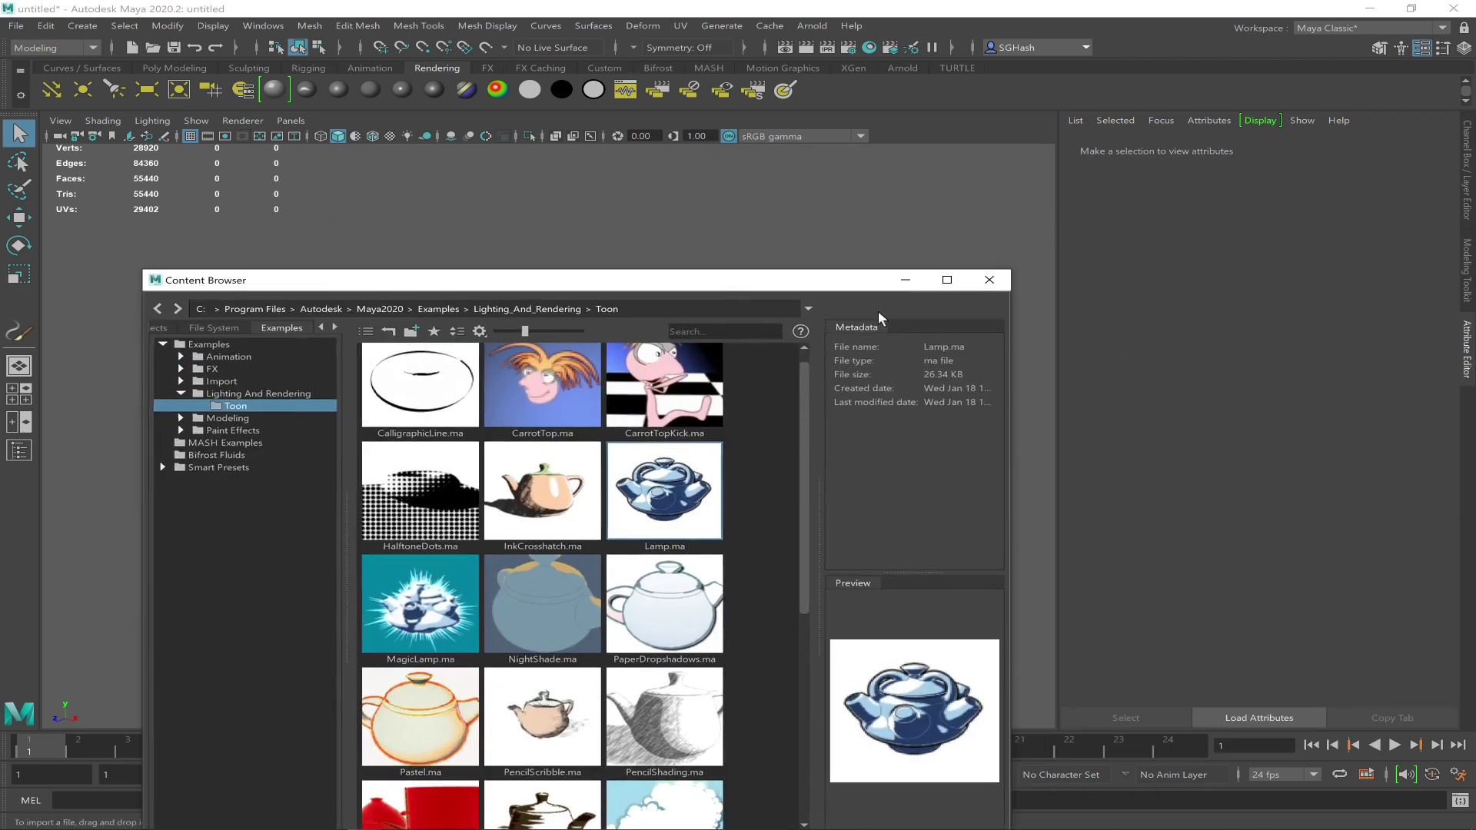
pyautogui.click(901, 283)
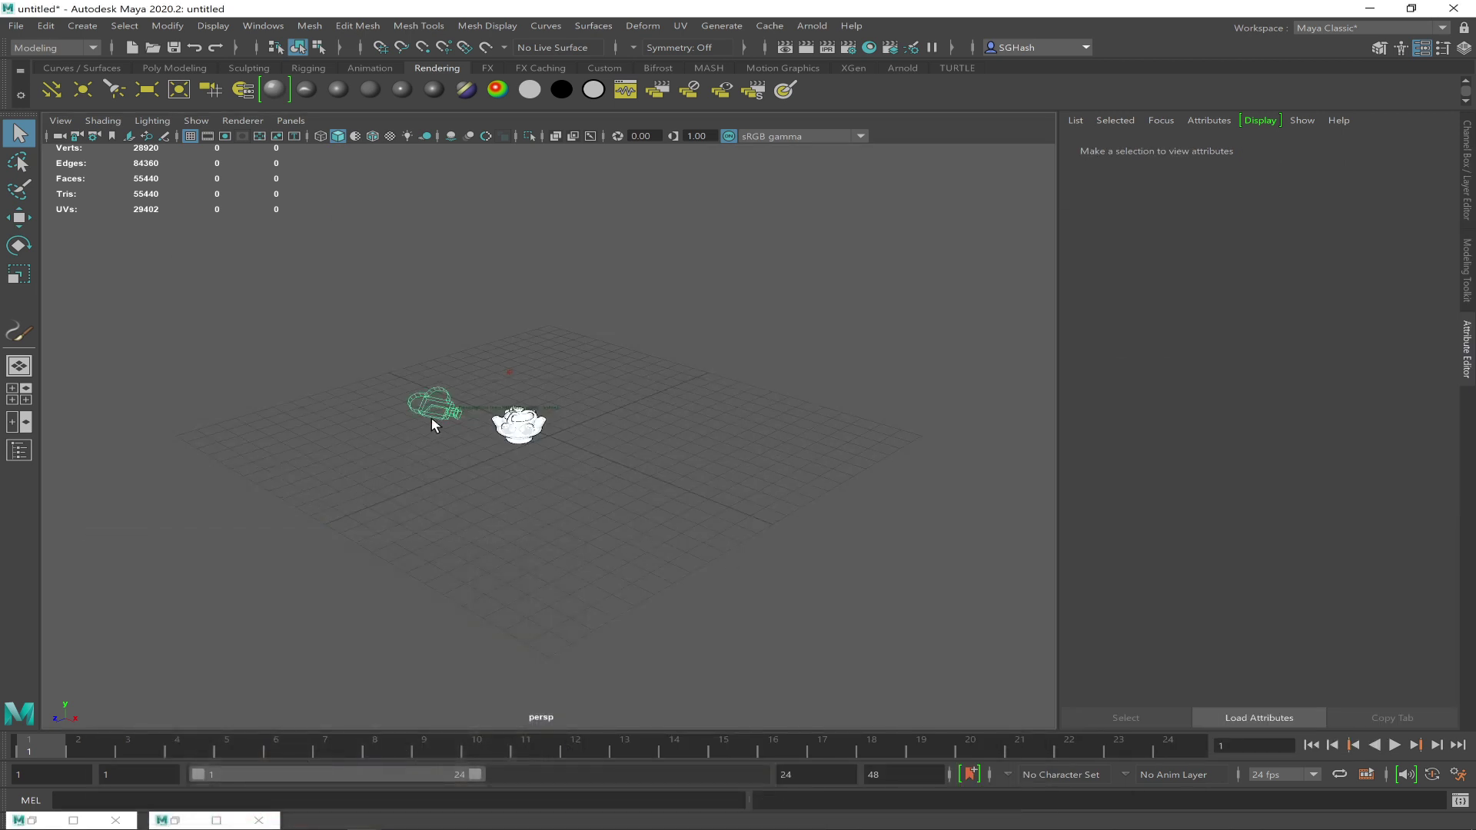
# Select the imported lamp camera and inspect it together with the toon teapot up close
pyautogui.click(427, 412)
pyautogui.keyDown('alt'); pyautogui.moveTo(574, 443); pyautogui.dragTo(583, 441); pyautogui.keyUp('alt')
pyautogui.keyDown('alt'); pyautogui.moveTo(675, 435); pyautogui.dragTo(1137, 585, button='right'); pyautogui.keyUp('alt')
pyautogui.keyDown('alt'); pyautogui.moveTo(692, 344); pyautogui.dragTo(750, 344); pyautogui.keyUp('alt')
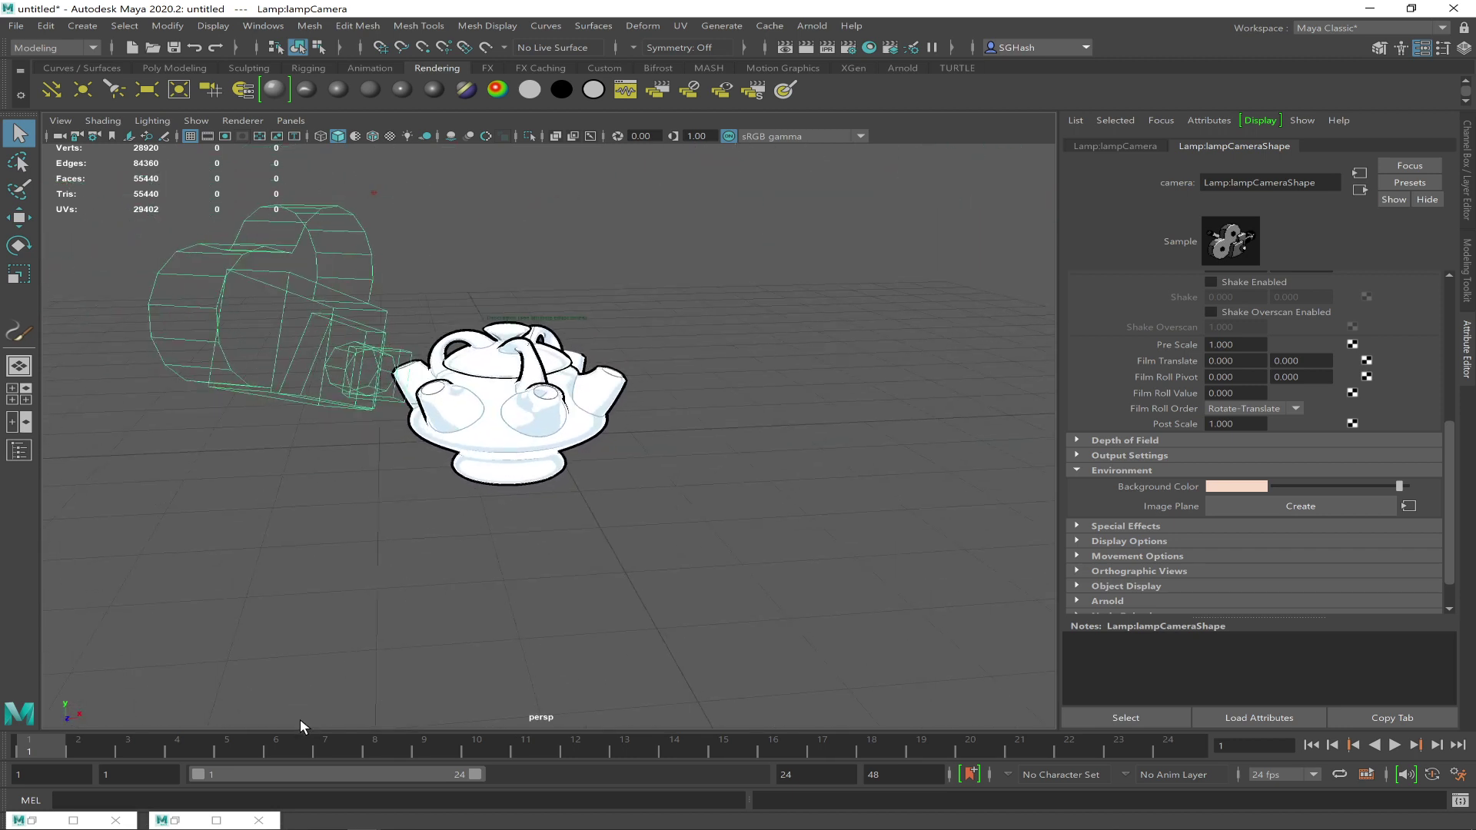
# Close the old plant render window and restore the Content Browser, placed clear of the lamp camera
pyautogui.click(177, 820)
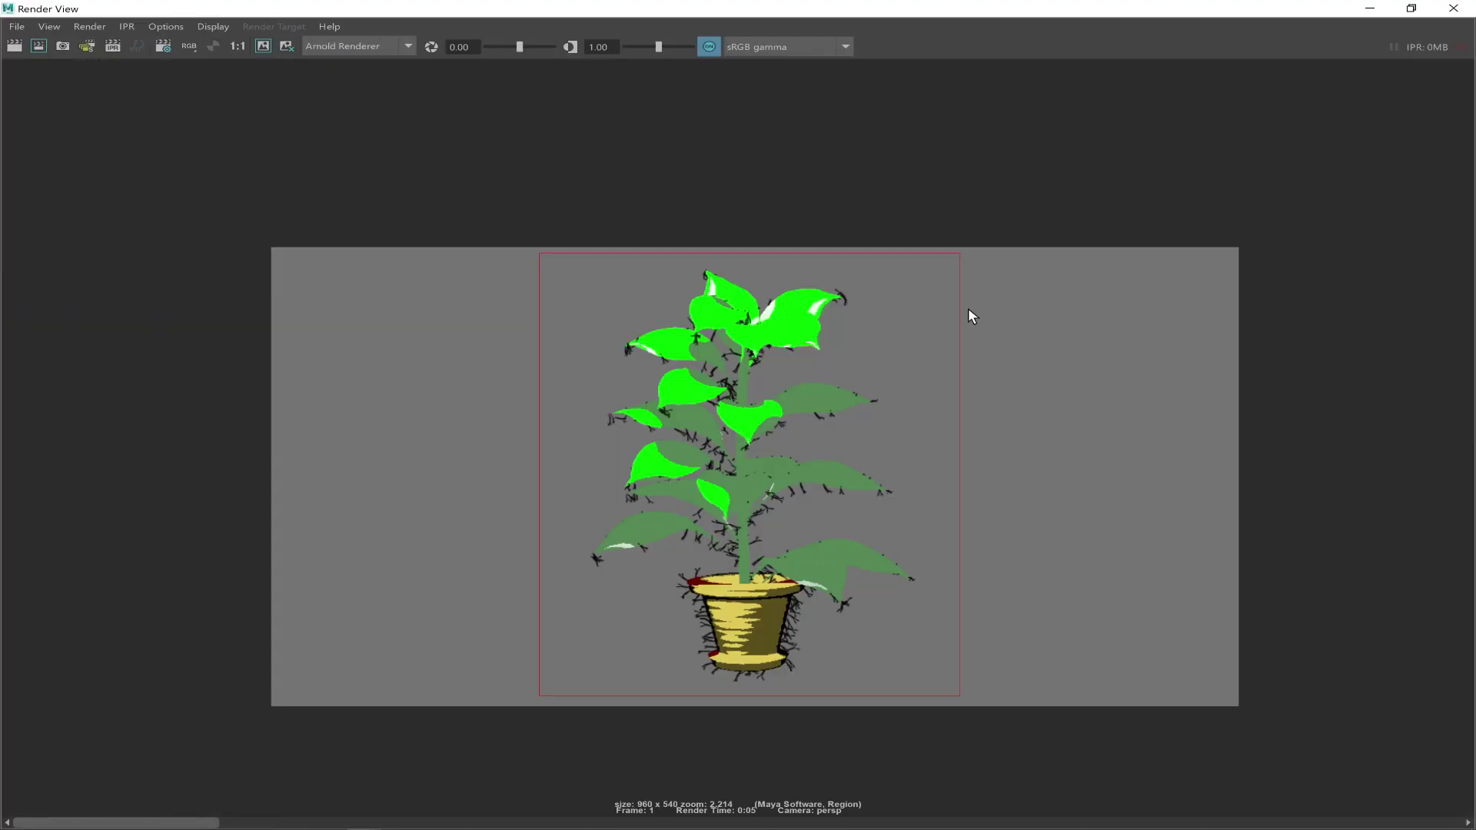
pyautogui.click(1455, 7)
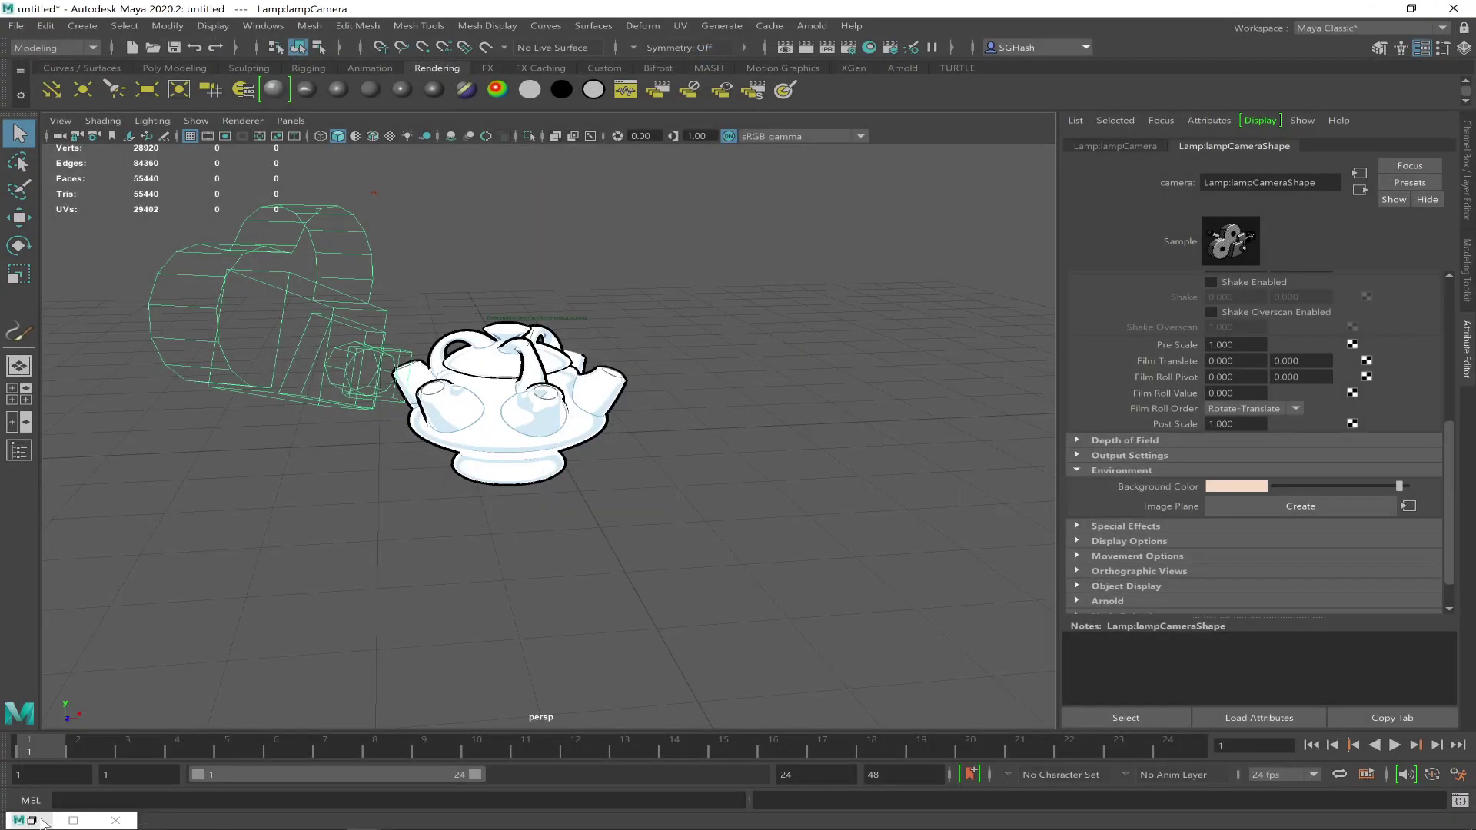
pyautogui.click(73, 820)
pyautogui.moveTo(428, 289); pyautogui.dragTo(851, 177)
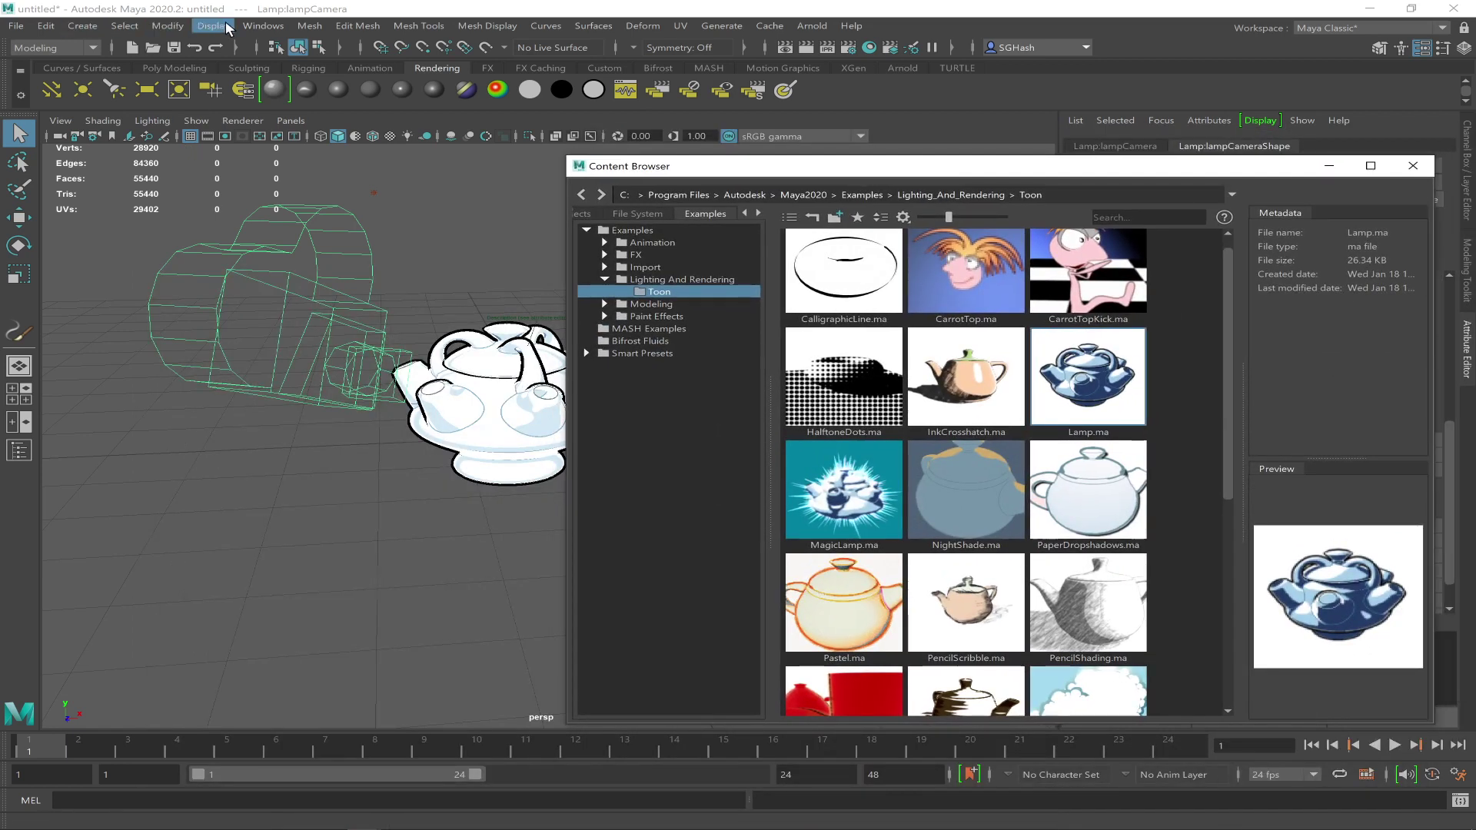
# Open Hypershade, move it low enough to uncover the teapot, and select the lamp's ramp shader
pyautogui.click(263, 26)
pyautogui.moveTo(419, 126)
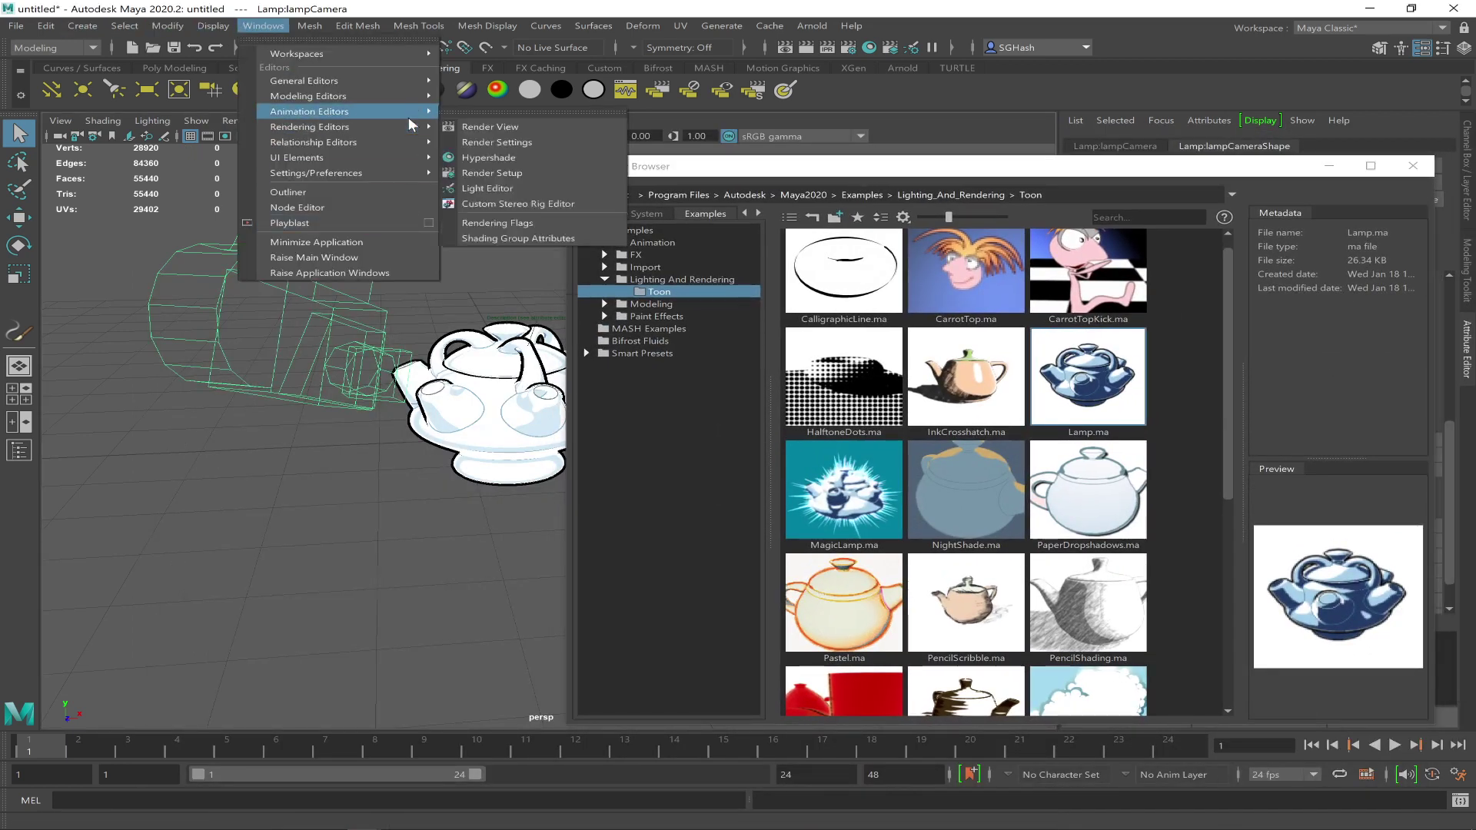
pyautogui.click(542, 168)
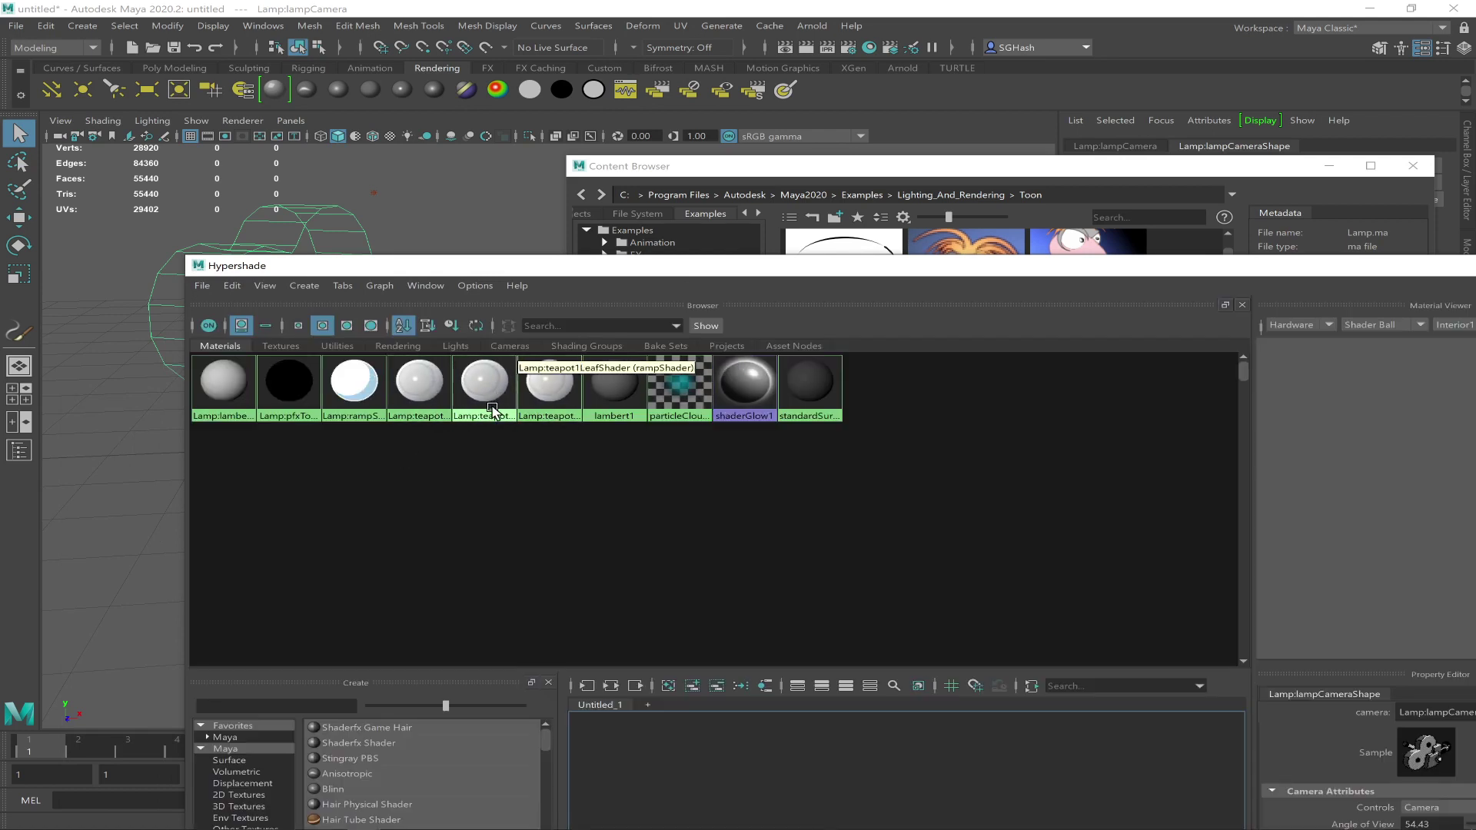
pyautogui.moveTo(721, 266); pyautogui.dragTo(722, 378)
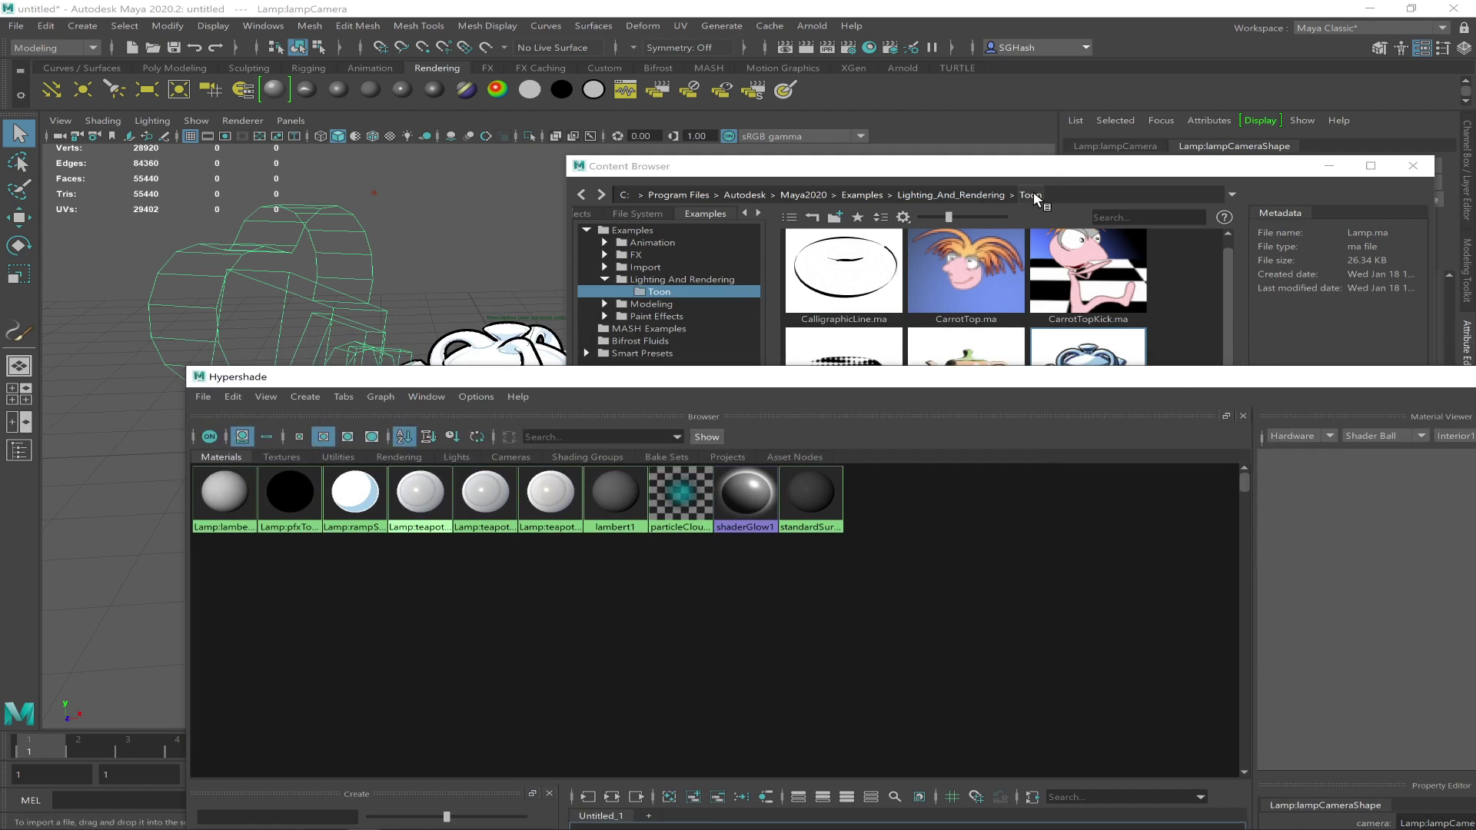
pyautogui.moveTo(559, 376); pyautogui.dragTo(539, 511)
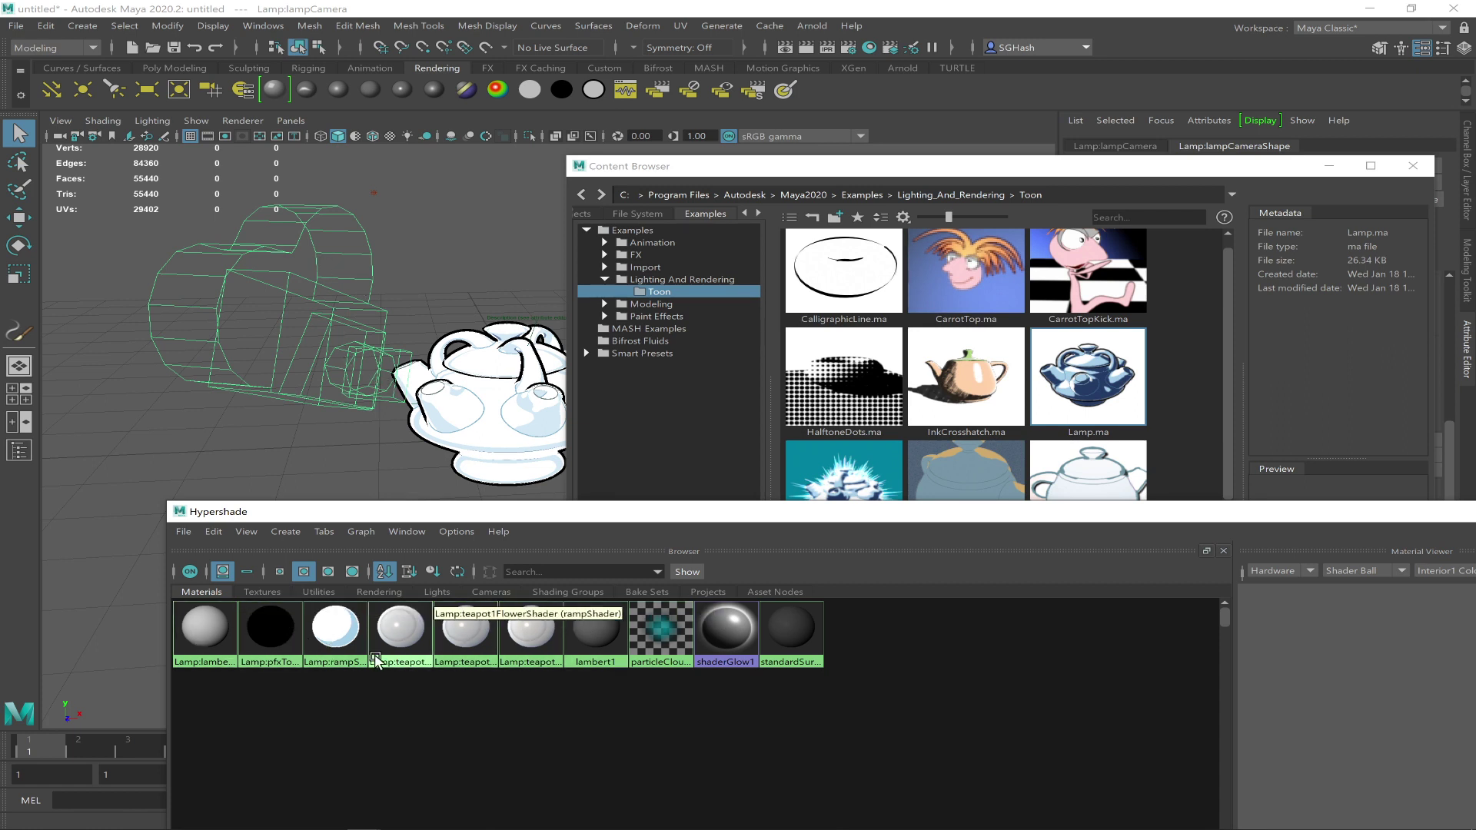
pyautogui.click(336, 646)
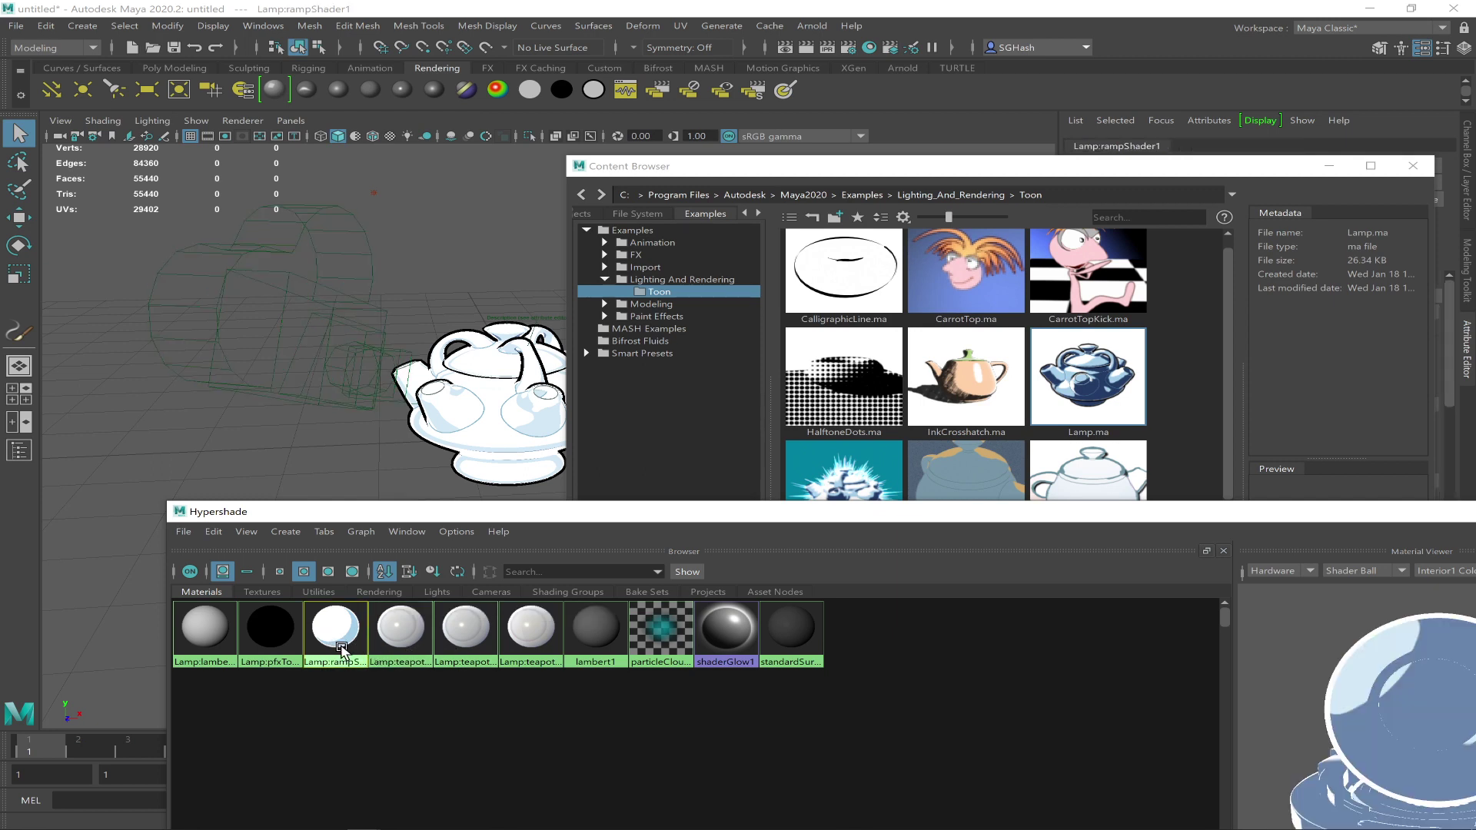
# Check Hypershade's commands for importing and exporting a shader network, deselect the ramp shader, and minimise the window
pyautogui.click(184, 532)
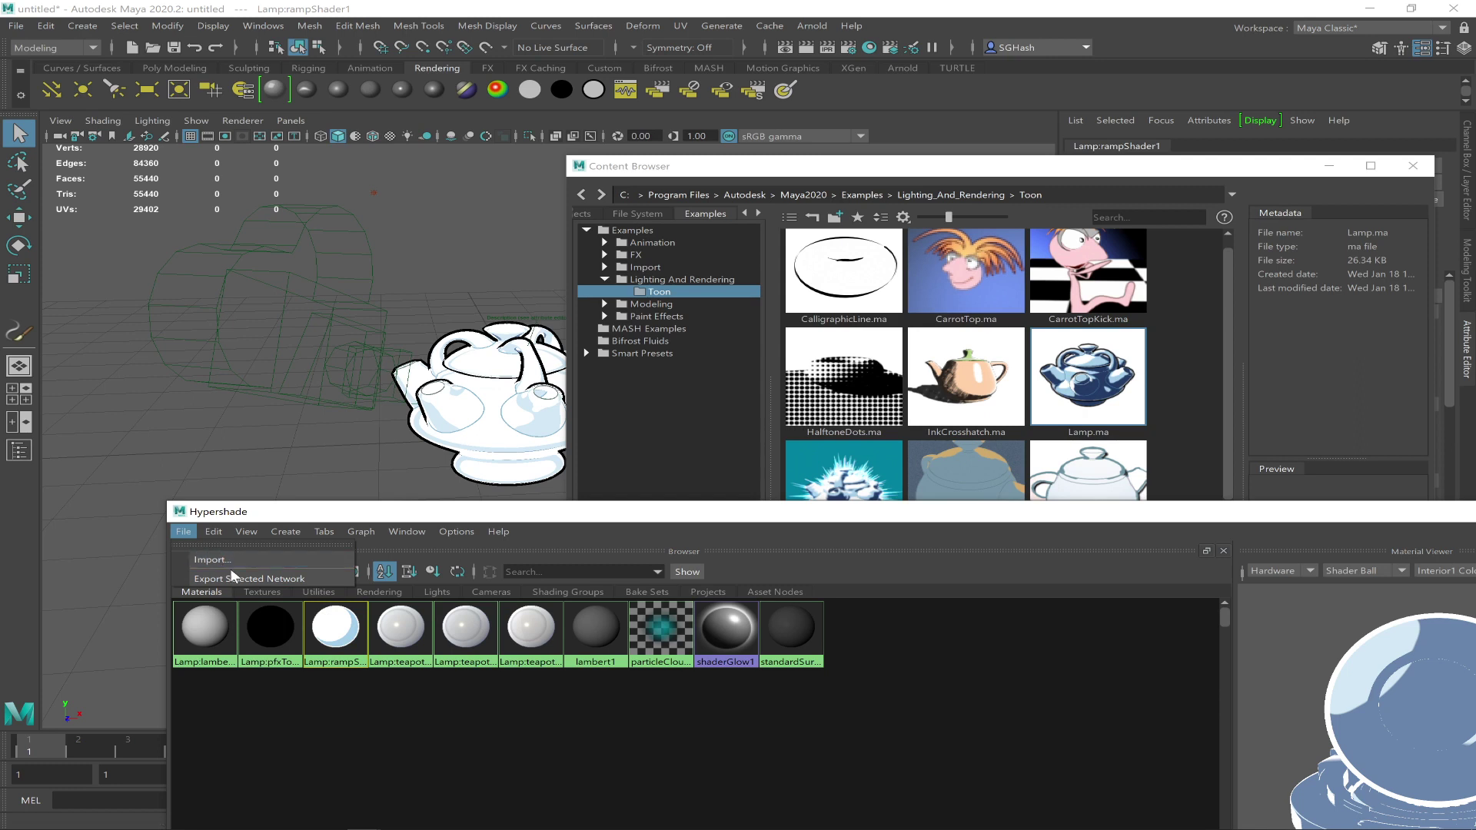
pyautogui.click(1077, 619)
pyautogui.moveTo(1010, 504); pyautogui.dragTo(519, 599)
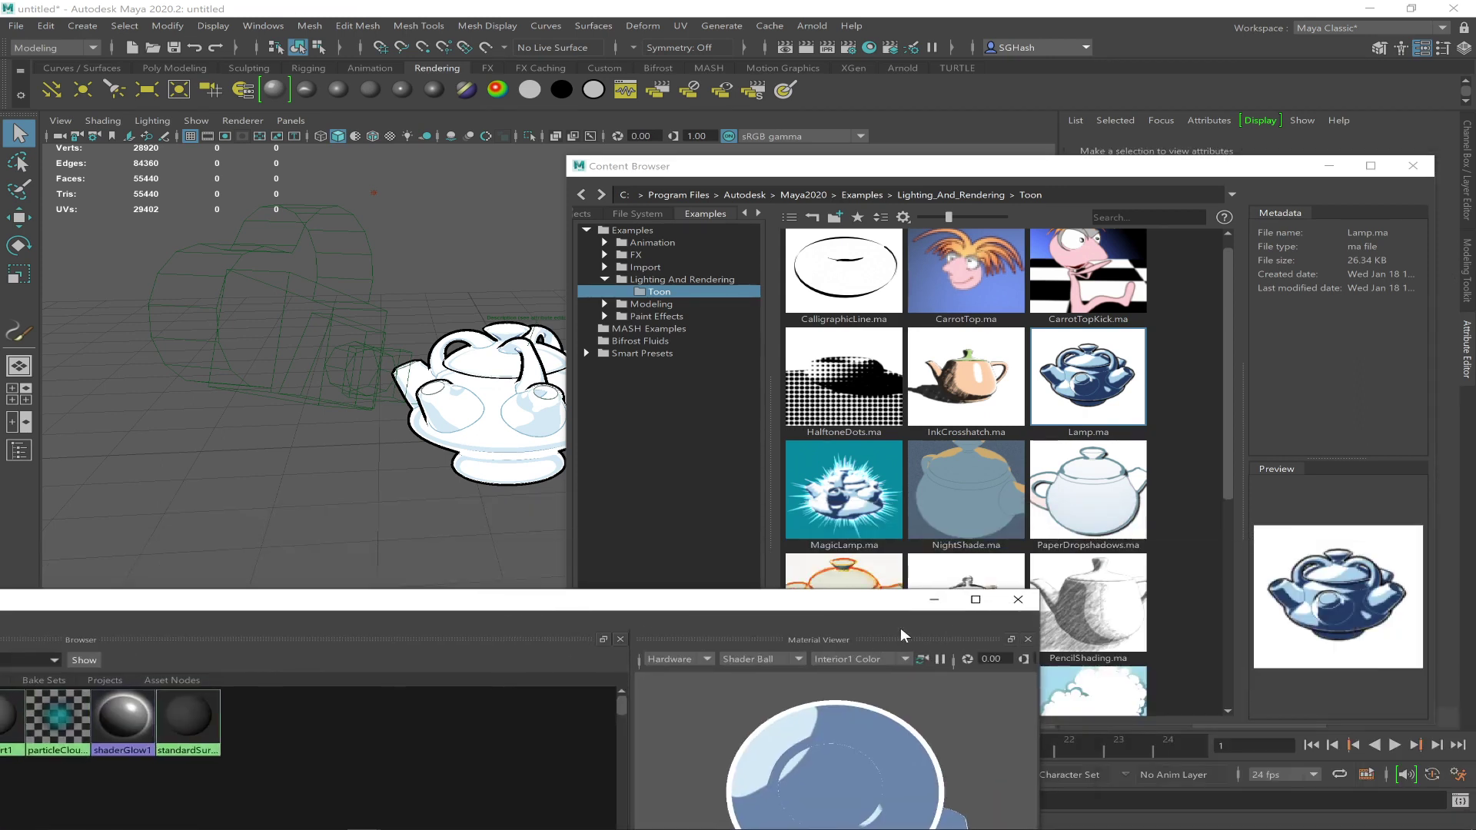
pyautogui.click(934, 608)
# Switch the viewport to look through the lamp camera and minimise the Content Browser
pyautogui.click(359, 374)
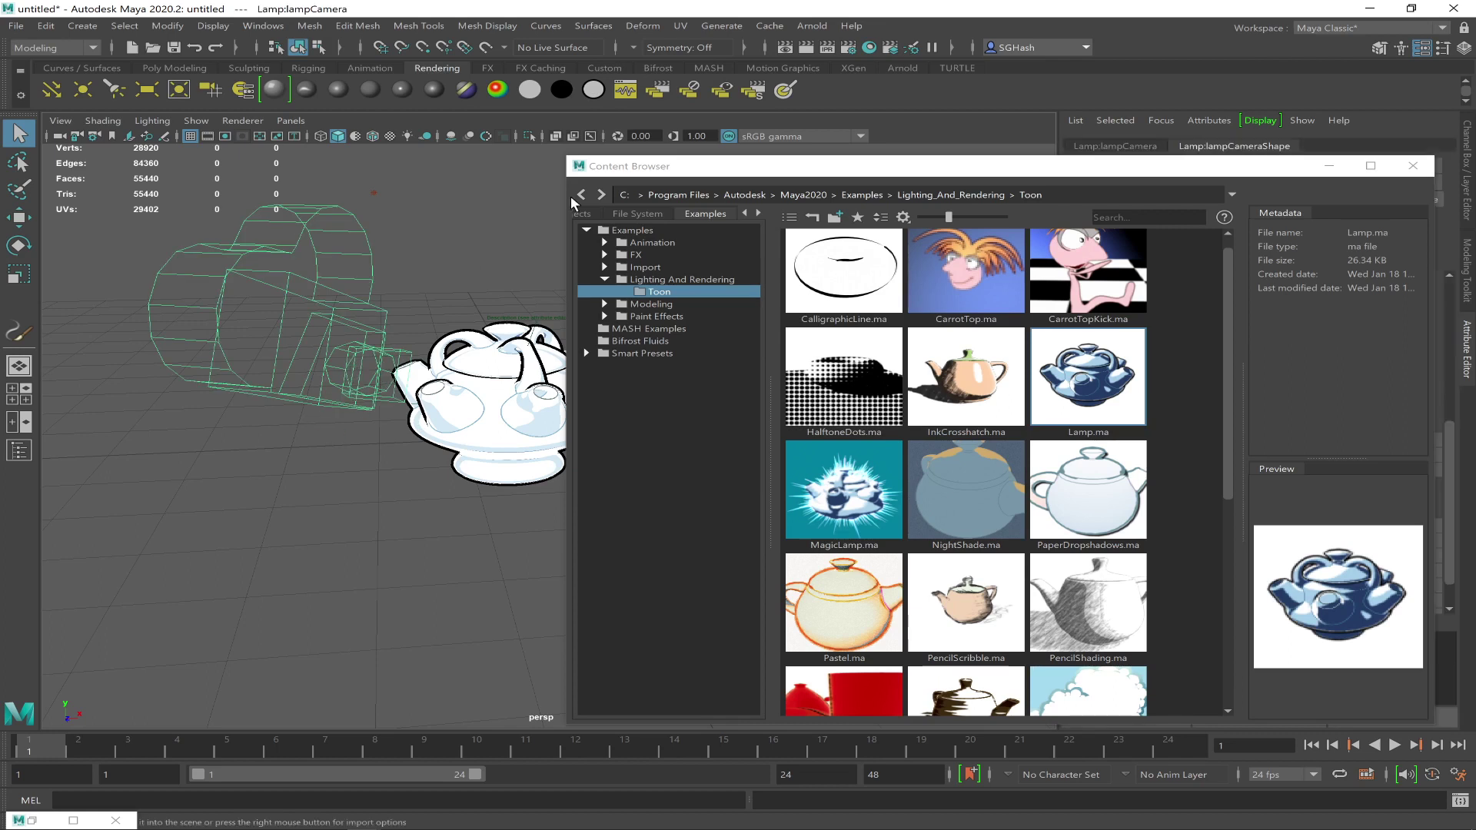
pyautogui.click(291, 121)
pyautogui.moveTo(415, 136)
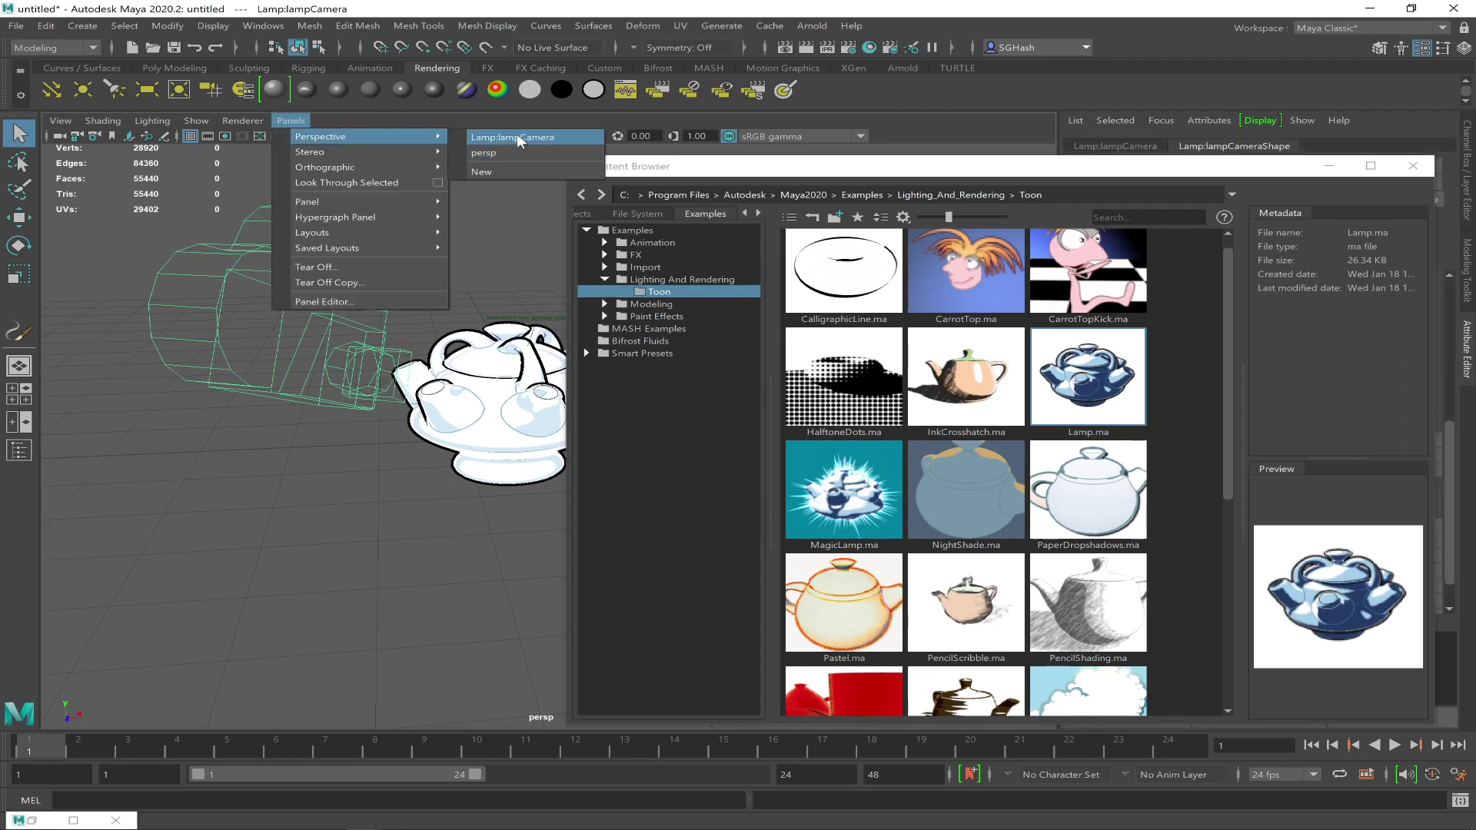
pyautogui.click(519, 140)
pyautogui.click(1328, 165)
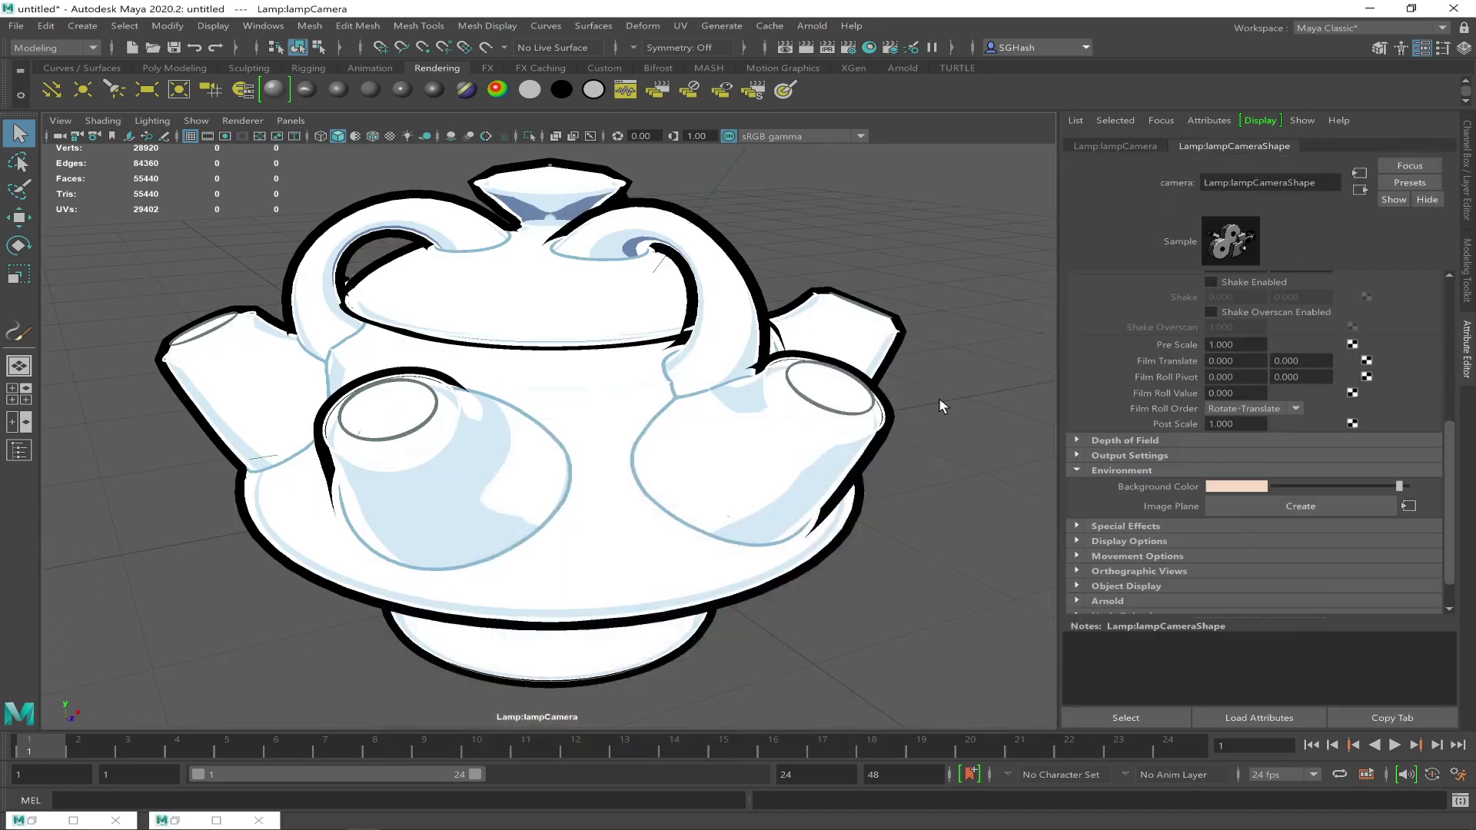
# Reframe the teapot in the lamp camera view and render it with the Maya Software renderer
pyautogui.keyDown('alt'); pyautogui.moveTo(827, 477); pyautogui.dragTo(664, 440, button='right'); pyautogui.keyUp('alt')
pyautogui.keyDown('alt'); pyautogui.moveTo(701, 292); pyautogui.dragTo(736, 291); pyautogui.keyUp('alt')
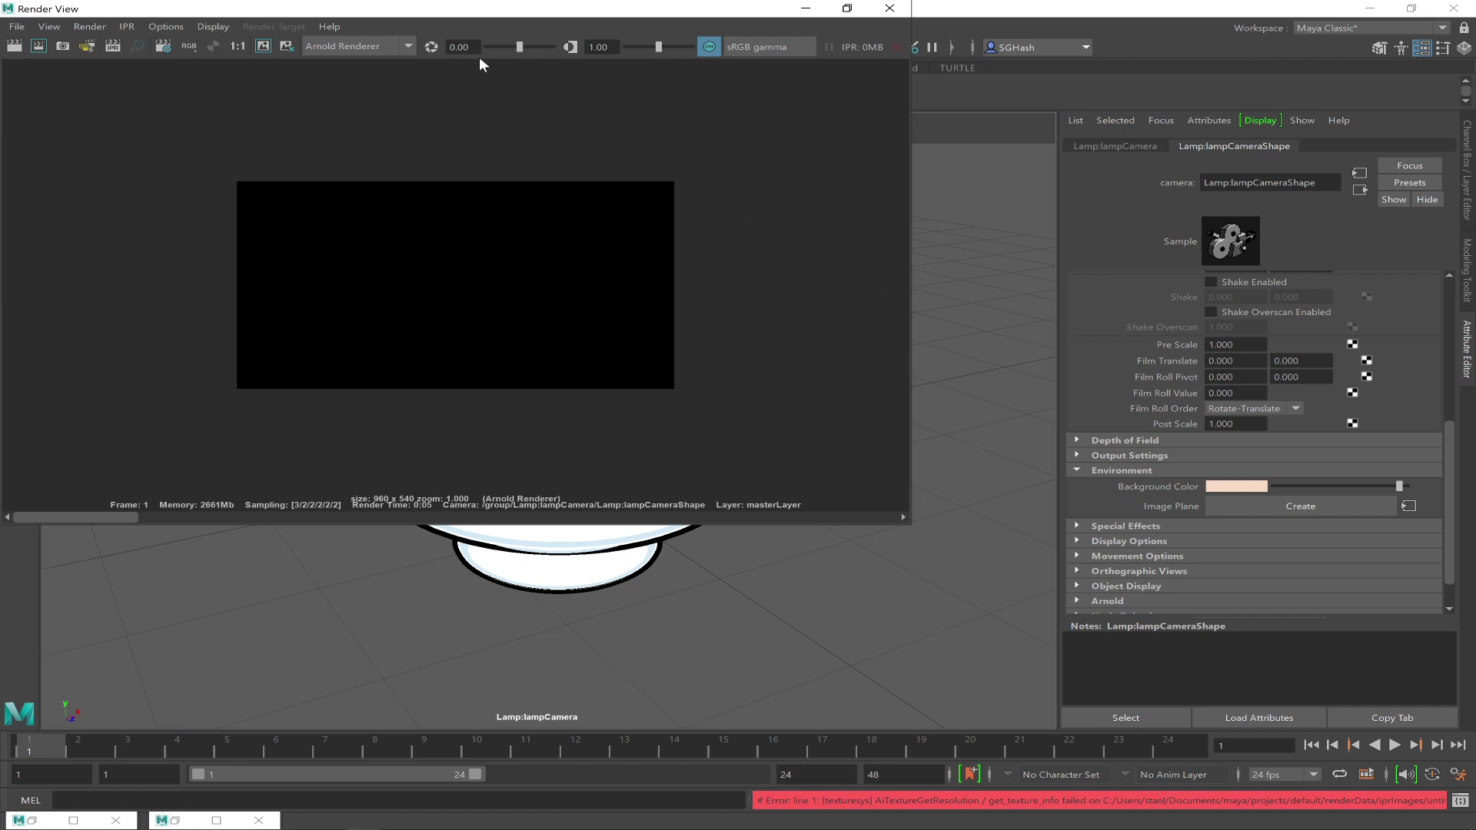
pyautogui.moveTo(482, 9); pyautogui.dragTo(856, 191)
pyautogui.click(729, 223)
pyautogui.click(676, 243)
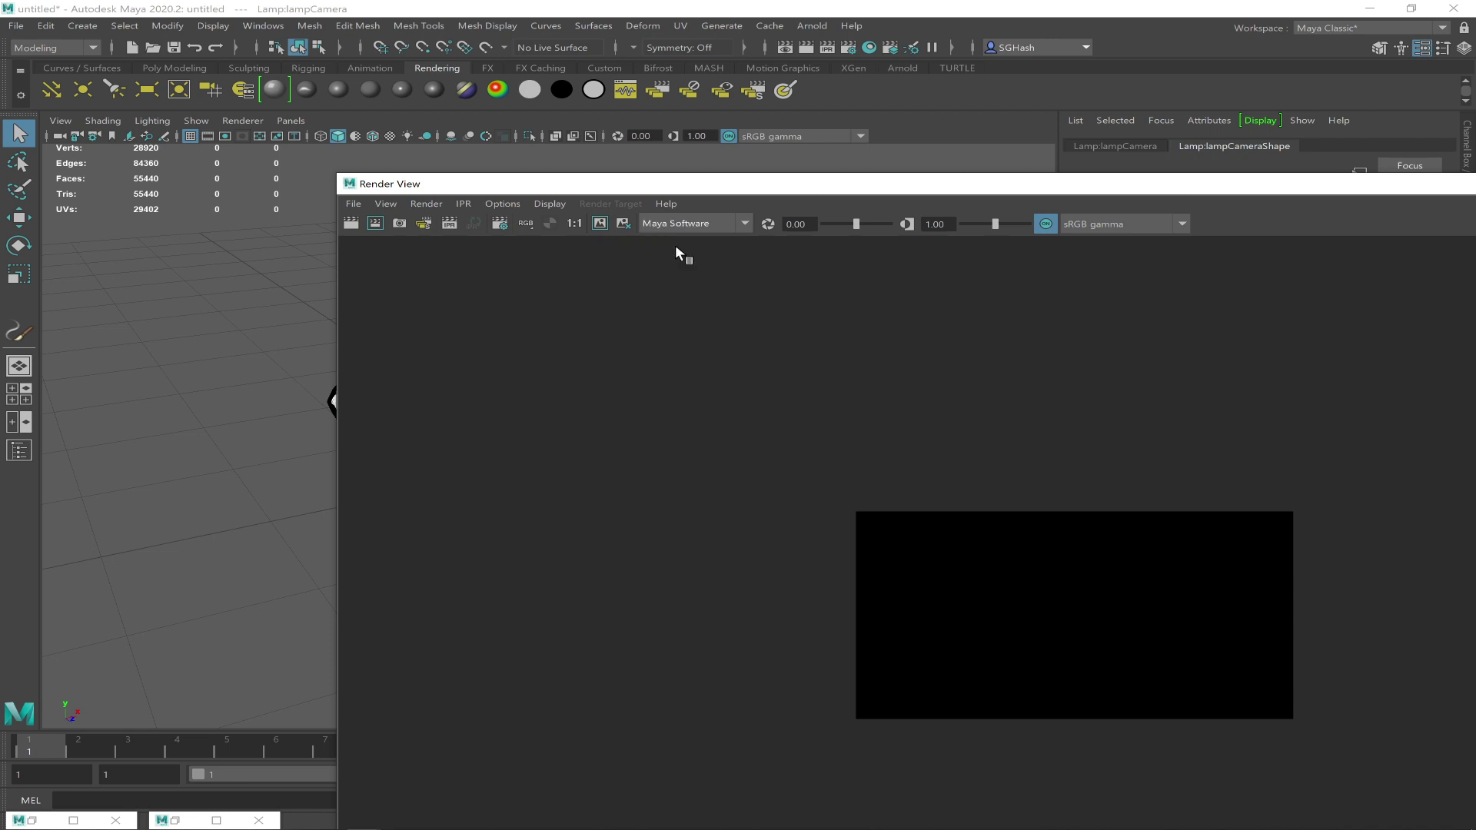
pyautogui.click(350, 223)
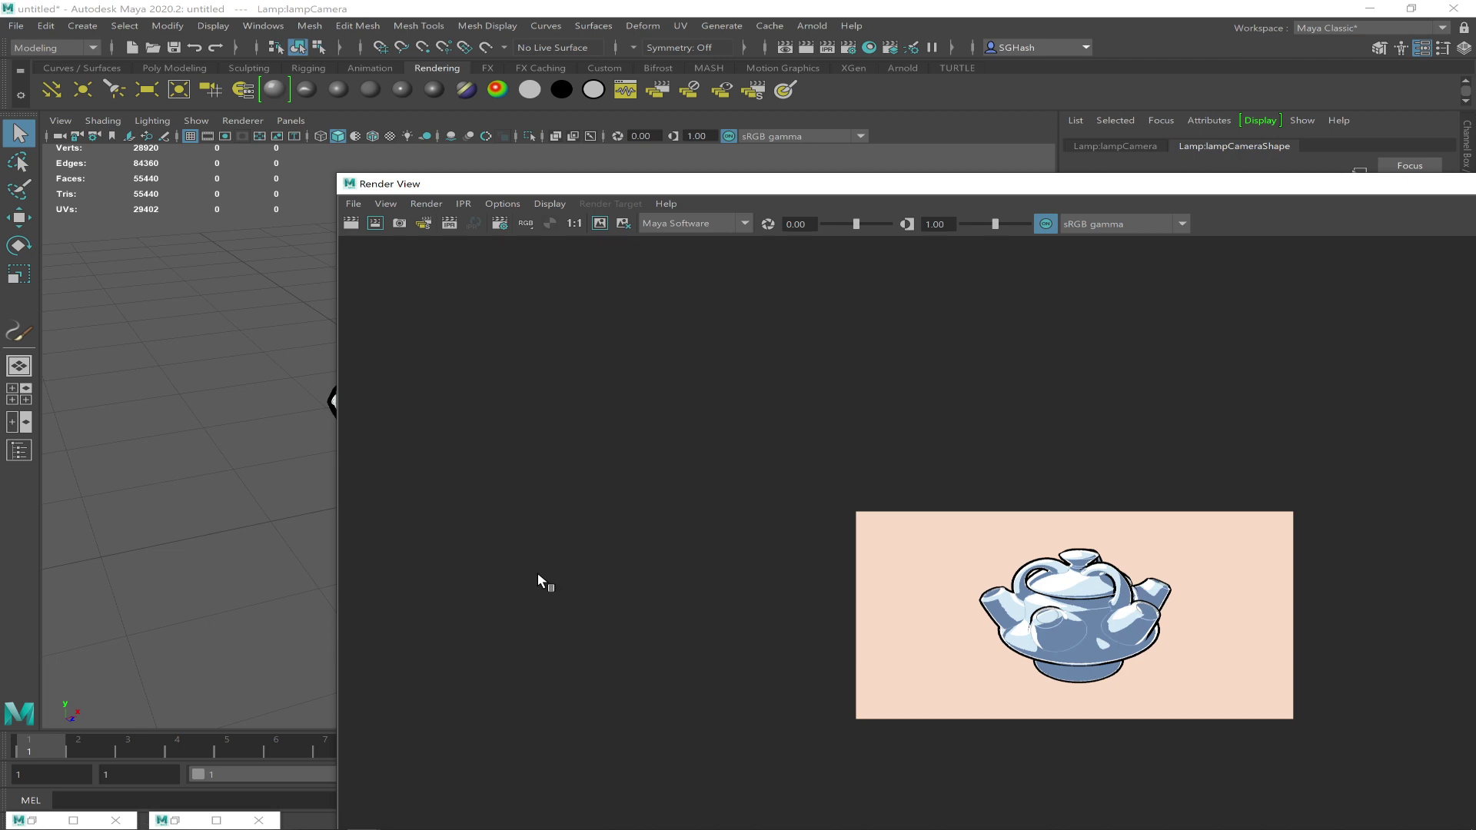
# Compare the rendered teapot with the viewport by repositioning the Render View, and minimise it
pyautogui.moveTo(929, 190); pyautogui.dragTo(686, 294)
pyautogui.moveTo(592, 248); pyautogui.dragTo(606, 239)
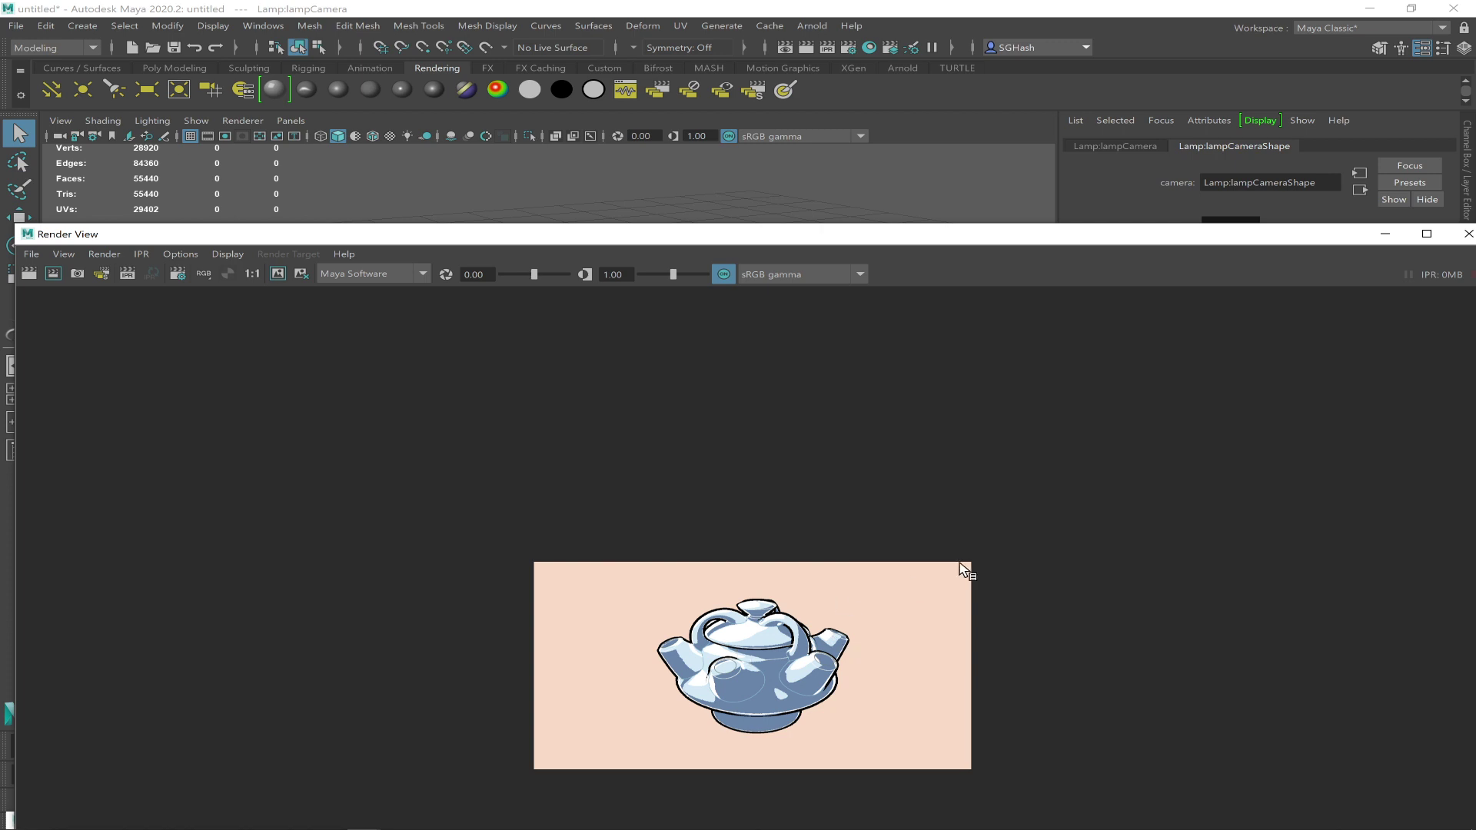
pyautogui.moveTo(1107, 234); pyautogui.dragTo(1070, 337)
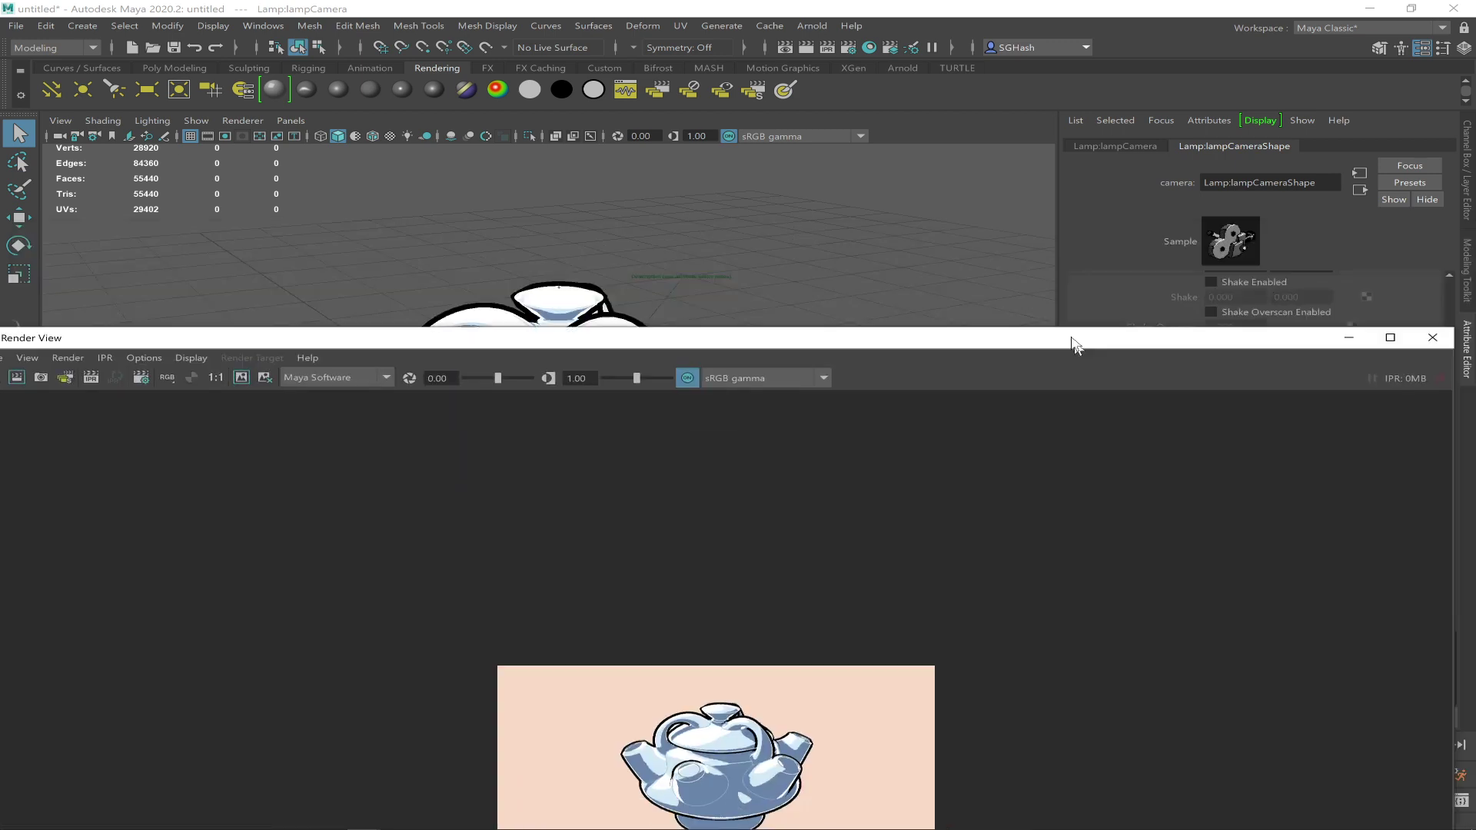
pyautogui.moveTo(1263, 336); pyautogui.dragTo(1163, 278)
pyautogui.click(1246, 279)
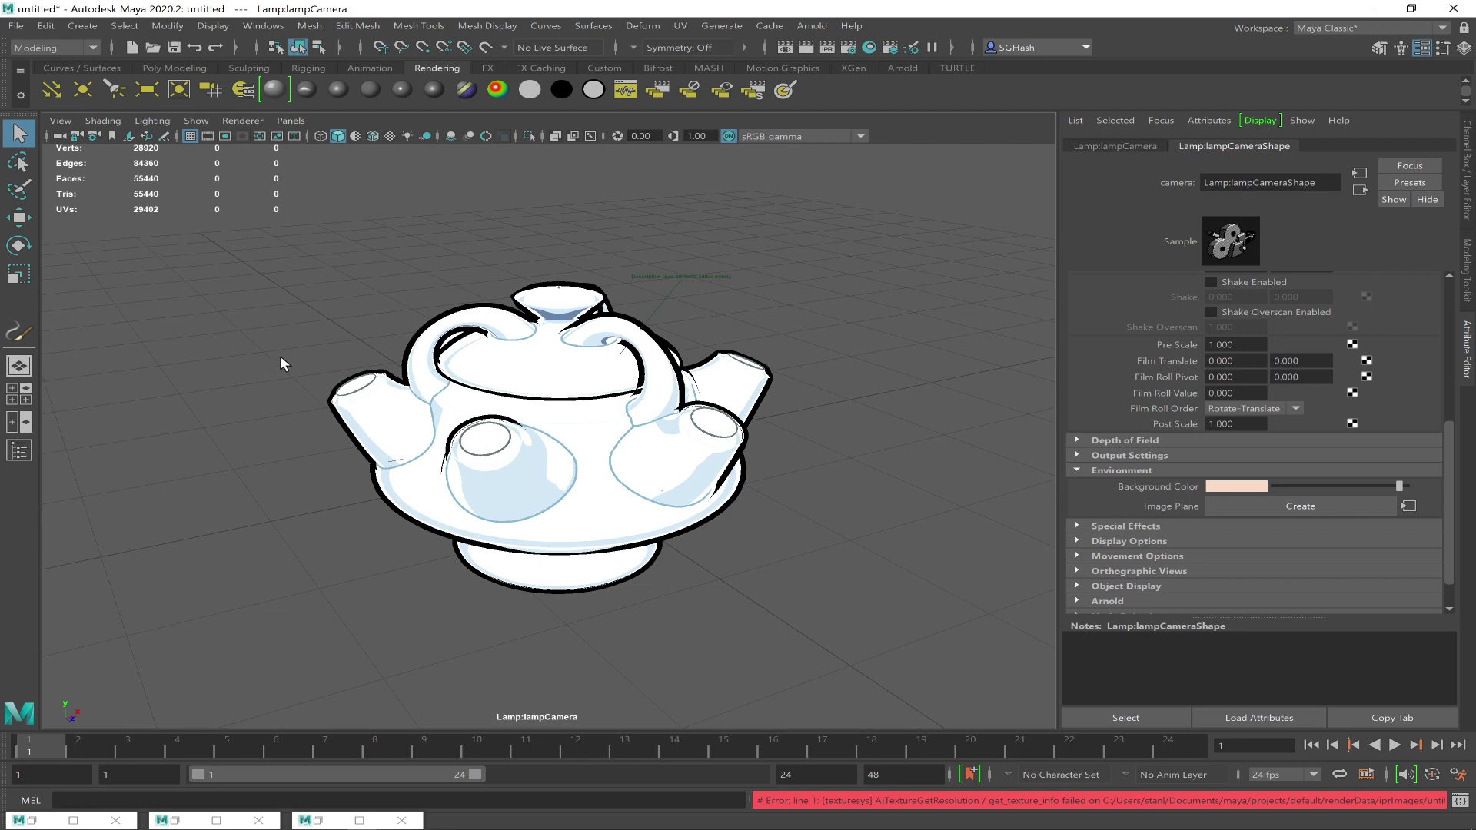
# Select the description annotation beside the teapot, frame it, and examine its text up close
pyautogui.click(664, 276)
pyautogui.press('f')
pyautogui.keyDown('alt'); pyautogui.moveTo(596, 384); pyautogui.dragTo(846, 478, button='right'); pyautogui.keyUp('alt')
pyautogui.keyDown('alt'); pyautogui.moveTo(615, 377); pyautogui.dragTo(869, 477, button='right'); pyautogui.keyUp('alt')
pyautogui.keyDown('alt'); pyautogui.moveTo(436, 280); pyautogui.dragTo(646, 385, button='right'); pyautogui.keyUp('alt')
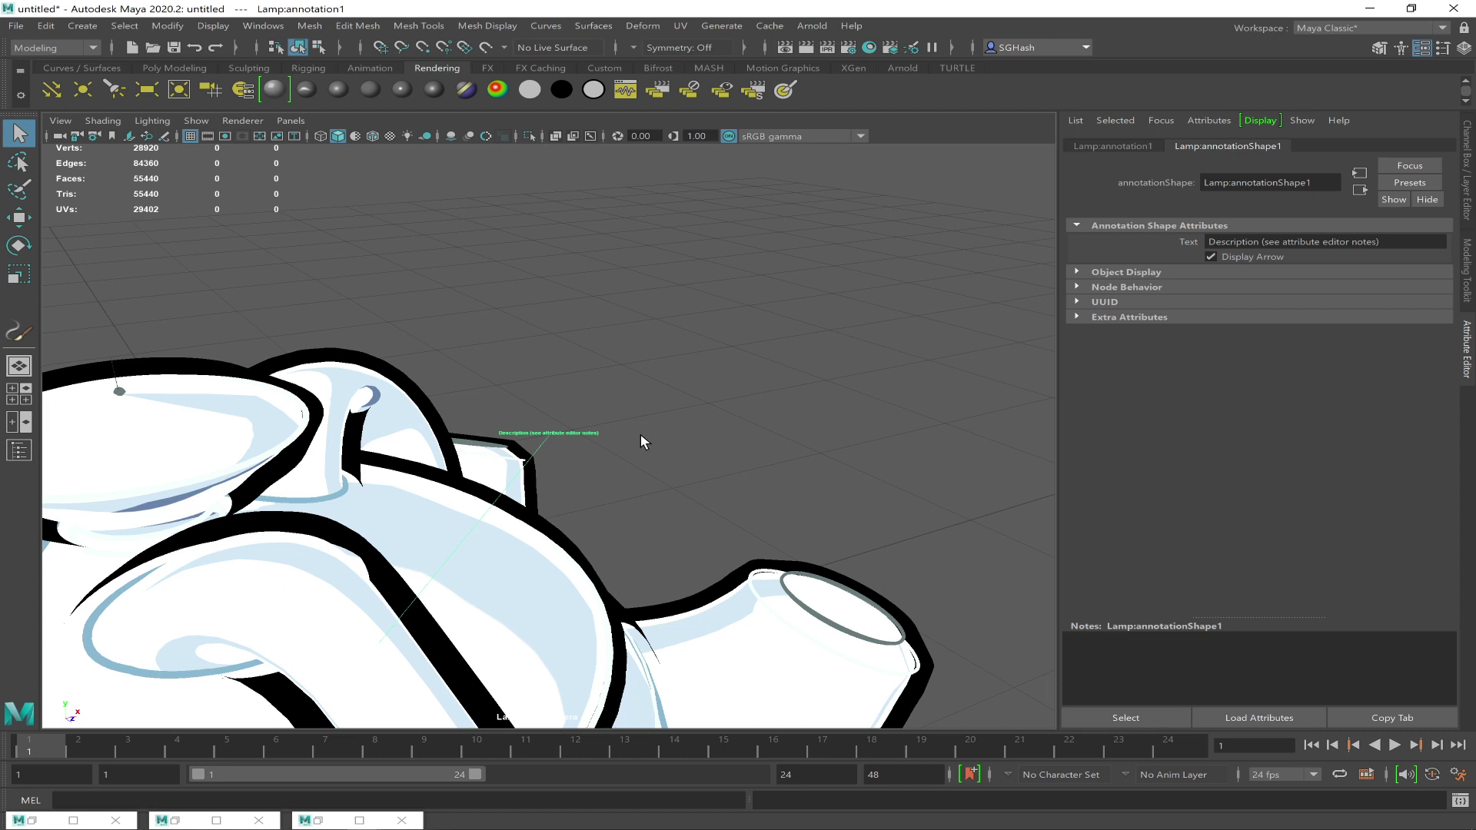
pyautogui.keyDown('alt'); pyautogui.moveTo(361, 495); pyautogui.dragTo(123, 499, button='right'); pyautogui.keyUp('alt')
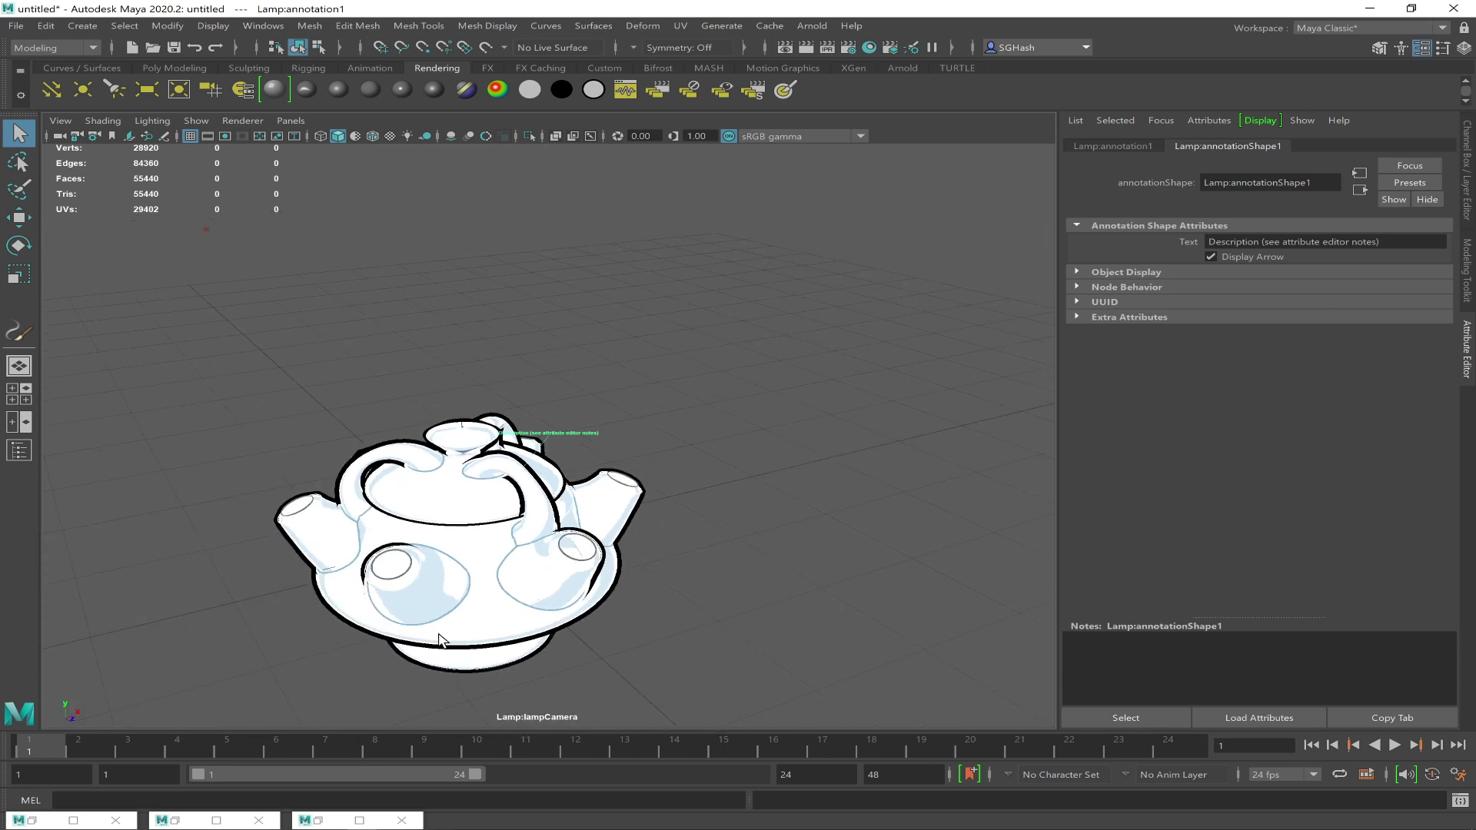
# Select the main teapot body and look through the attributes of its ramp shader
pyautogui.click(463, 627)
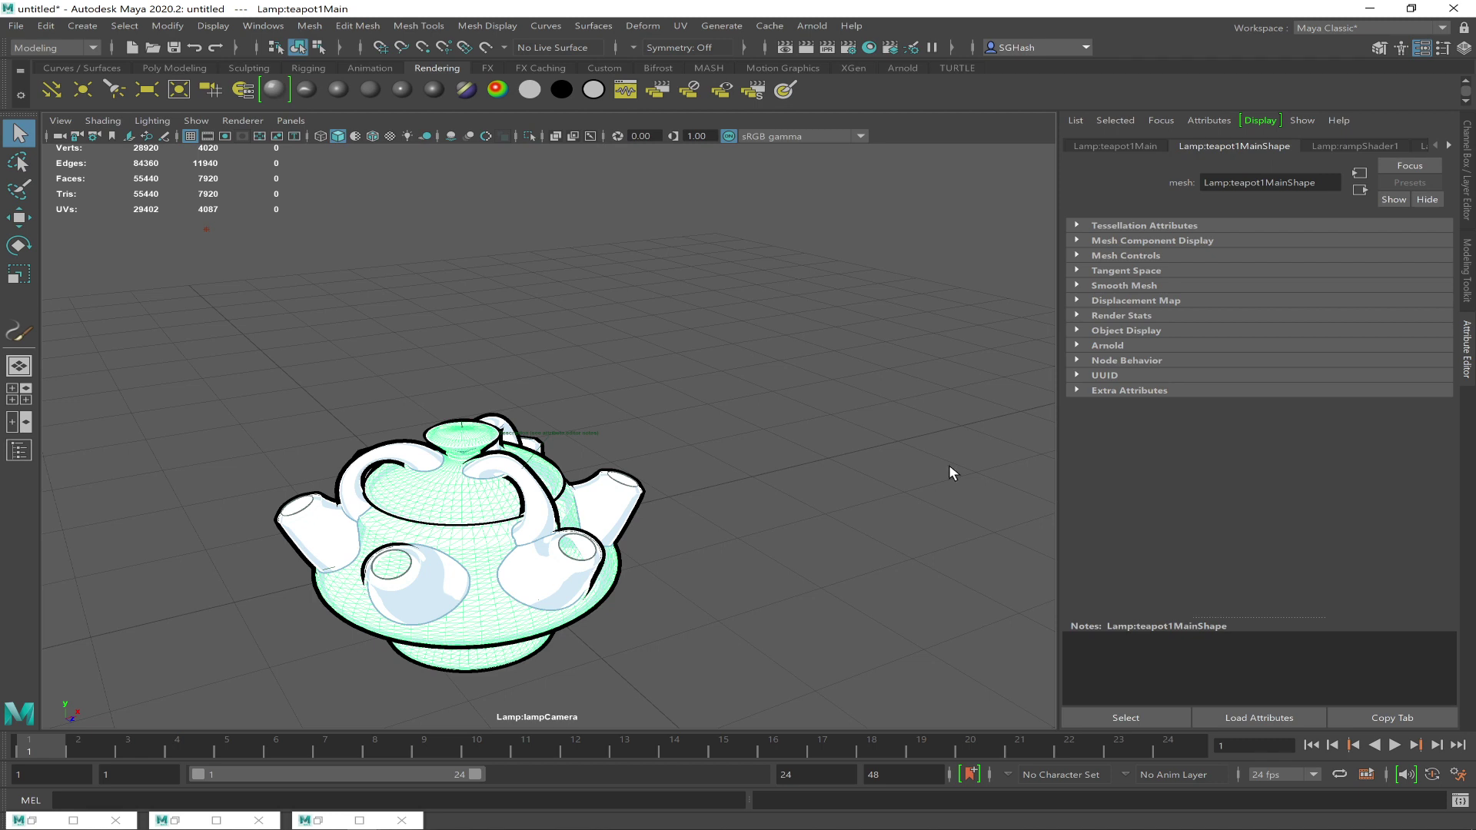
pyautogui.click(1359, 146)
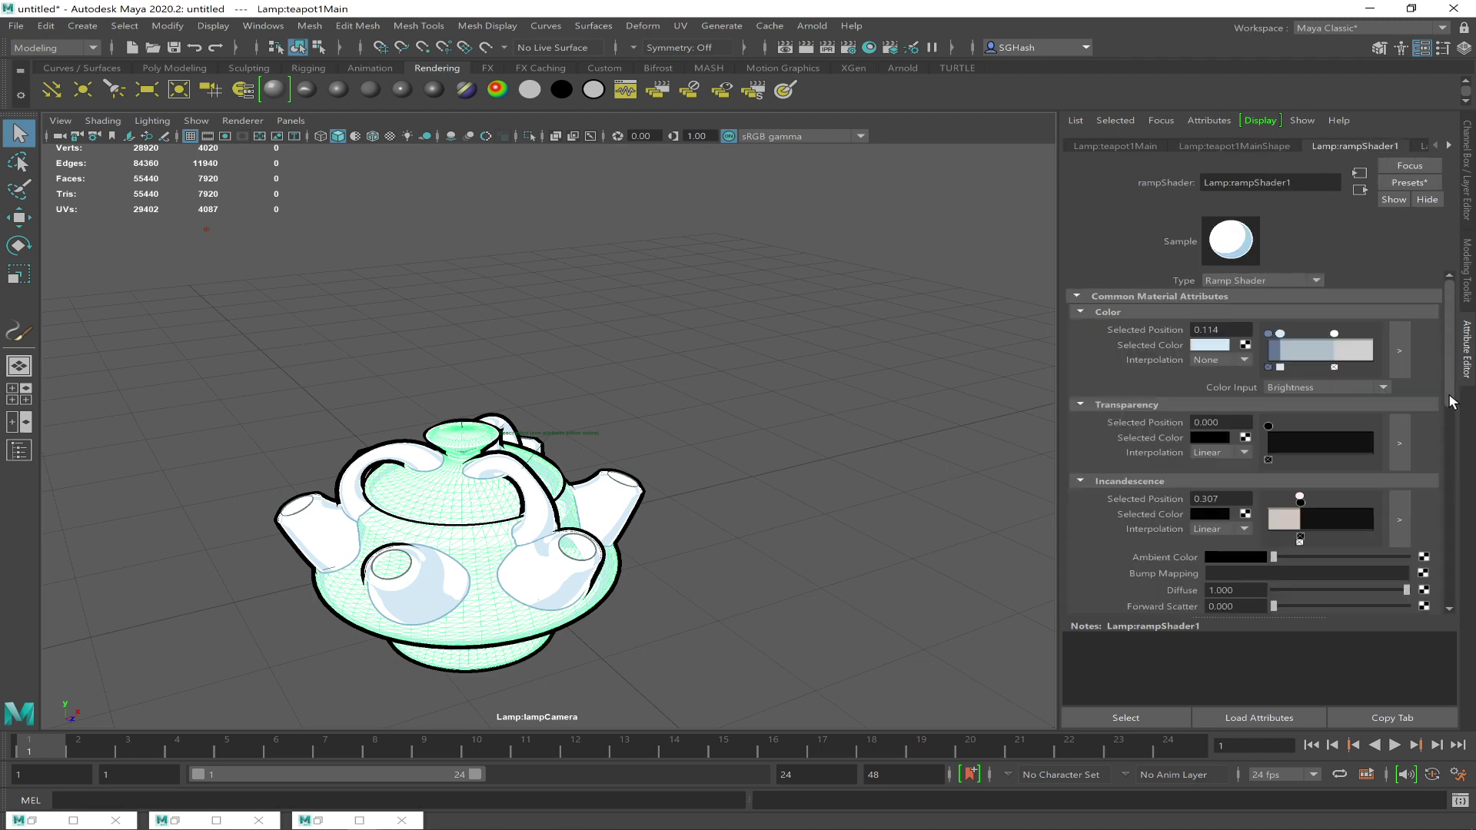
pyautogui.moveTo(1450, 376); pyautogui.dragTo(1428, 580)
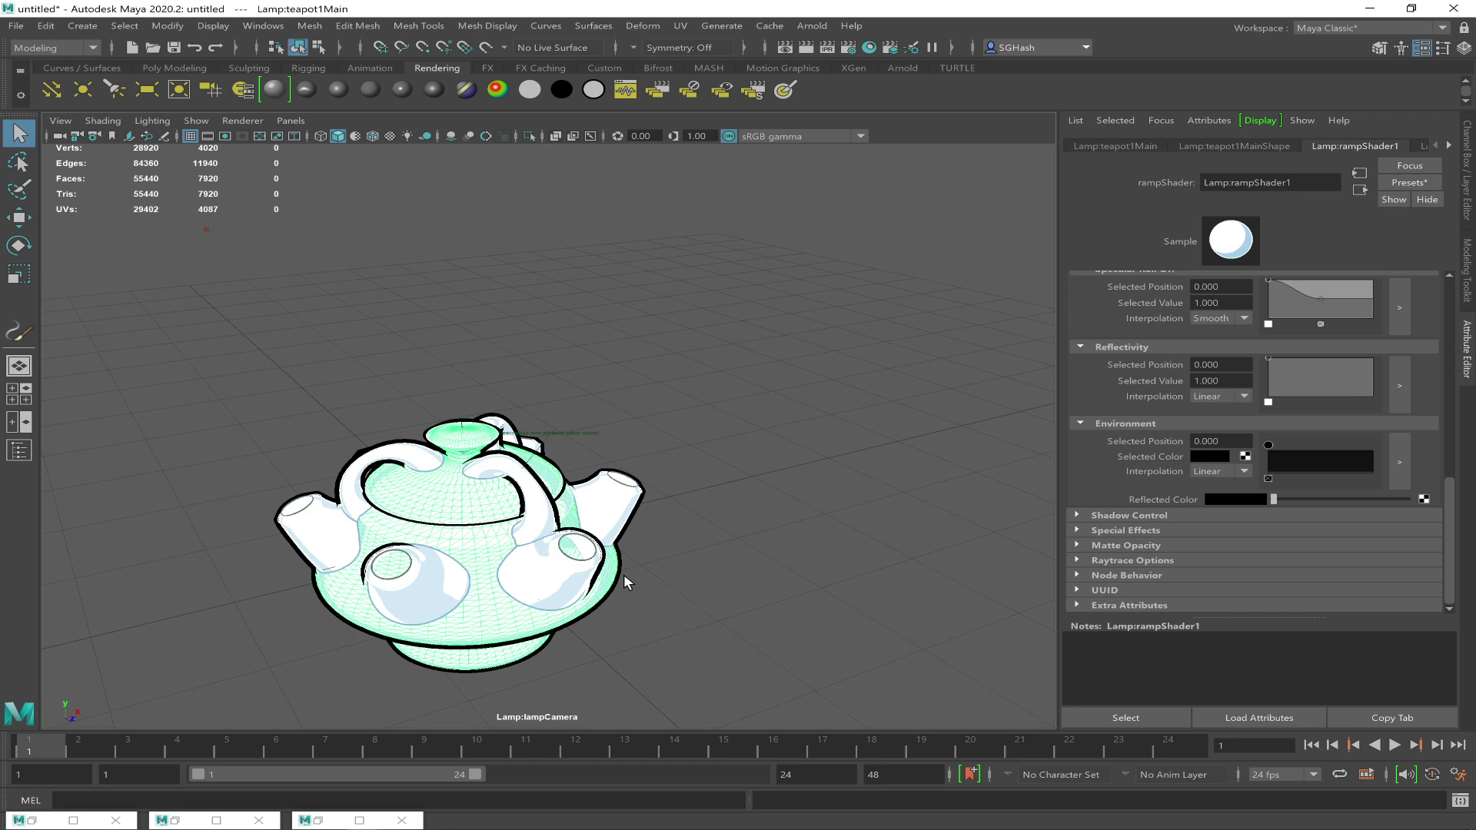
pyautogui.keyDown('alt'); pyautogui.moveTo(623, 575); pyautogui.dragTo(379, 547, button='right'); pyautogui.keyUp('alt')
# Deselect the teapot and start a new scene without saving the lamp example
pyautogui.moveTo(185, 829)
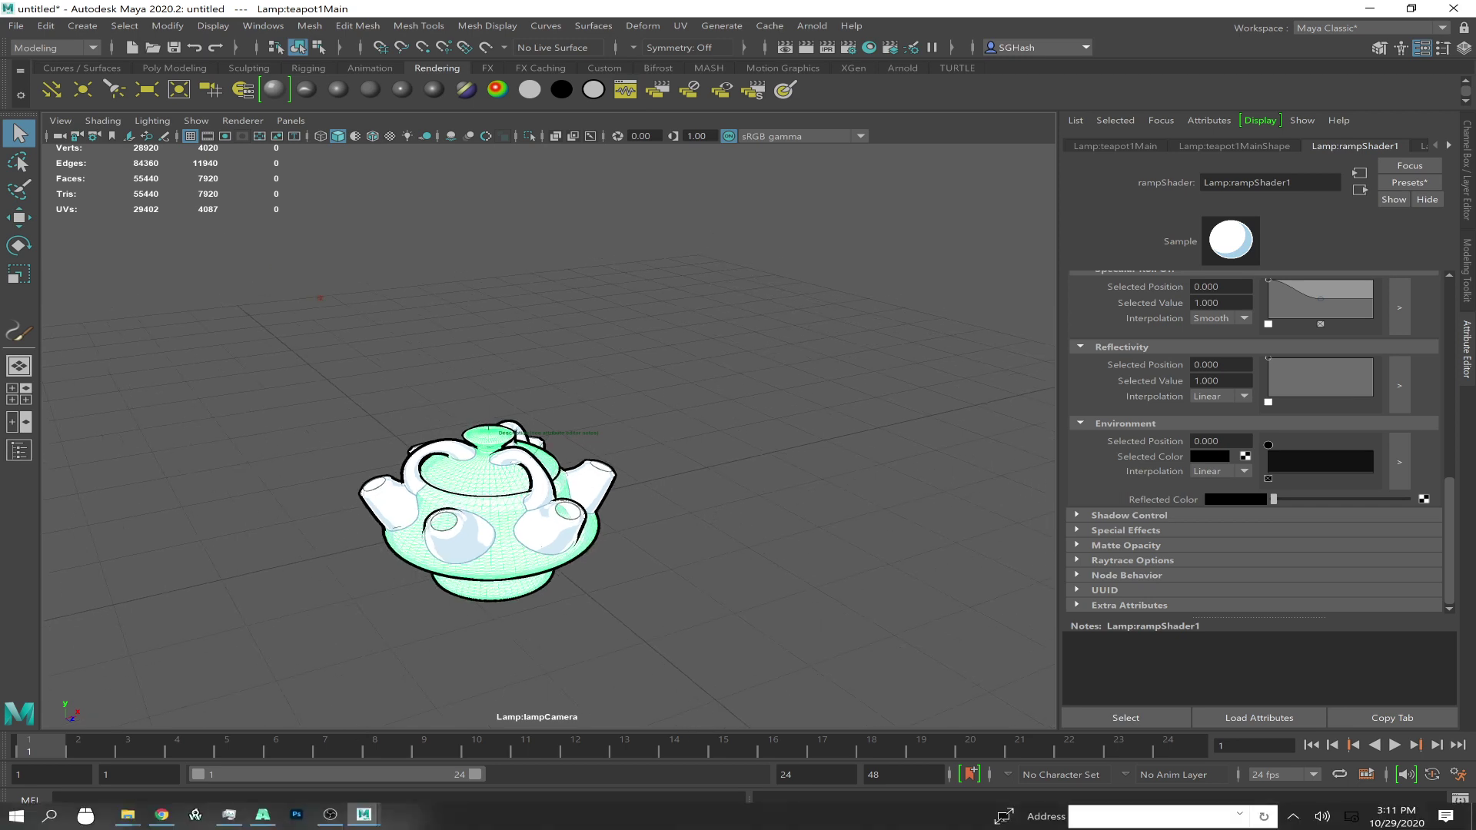
pyautogui.click(322, 412)
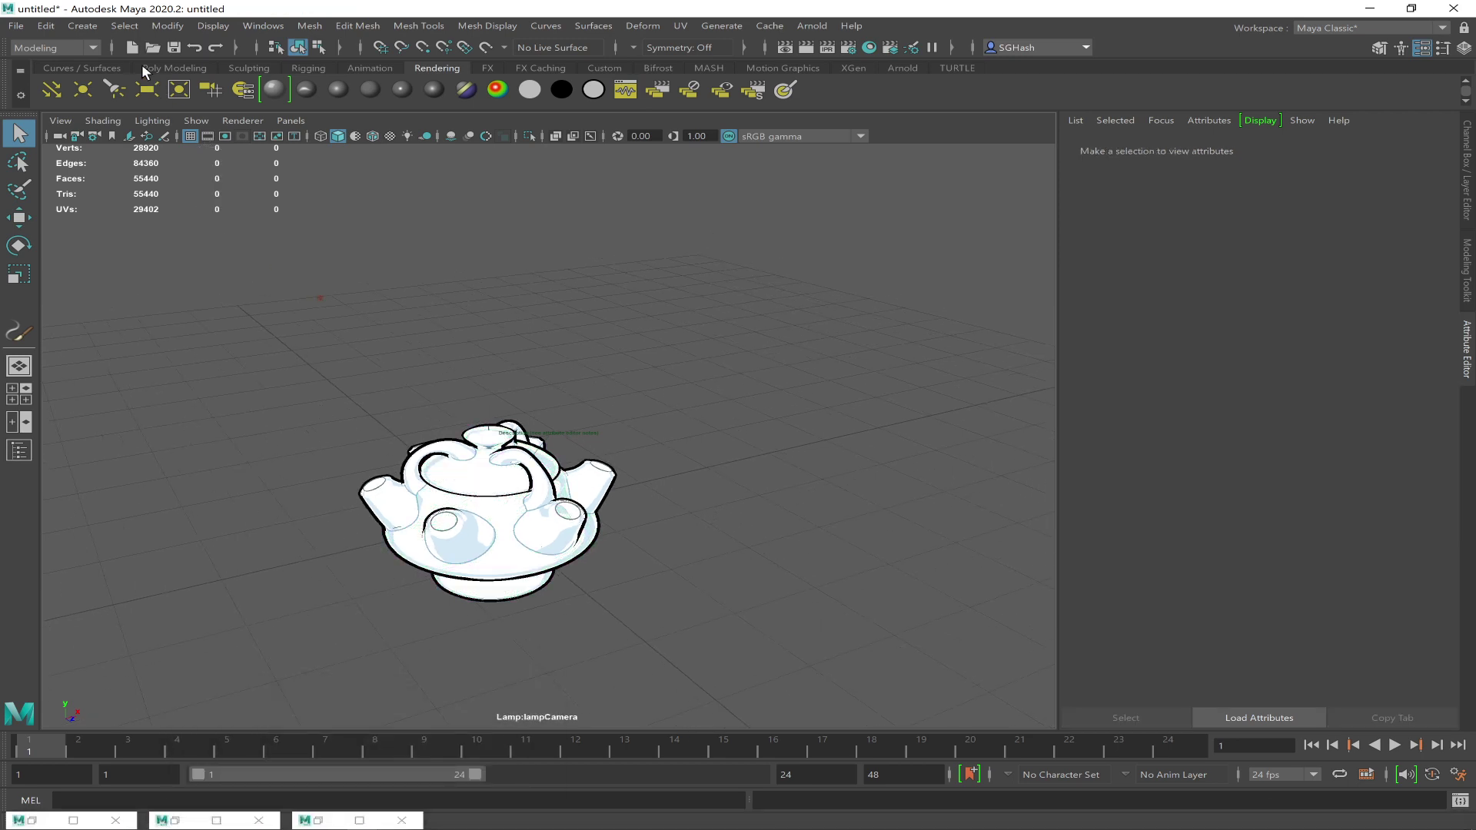
pyautogui.click(133, 50)
pyautogui.click(720, 435)
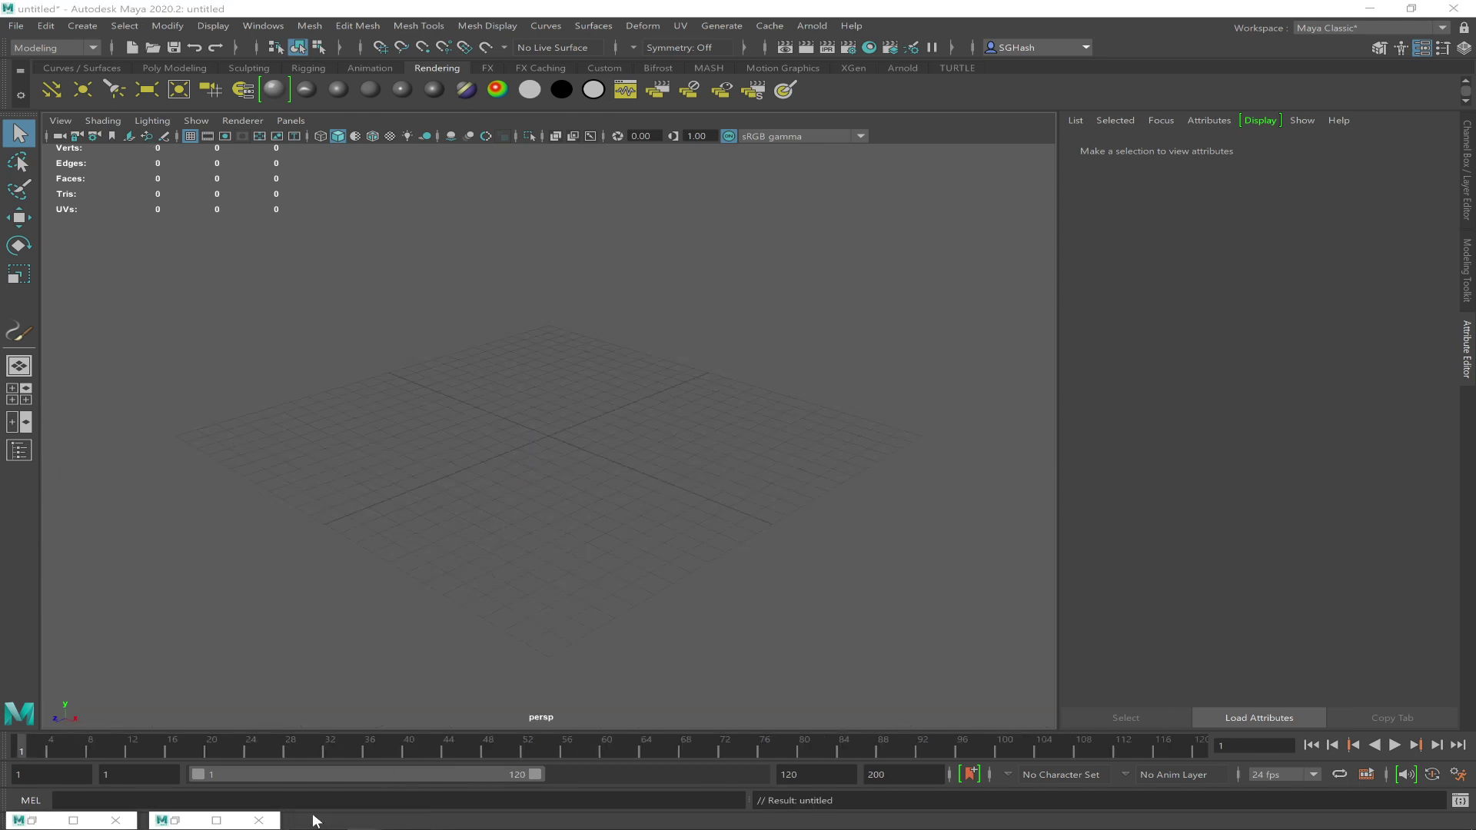
# Import the PencilShading.ma example from the Toon folder into the empty scene and minimise the Content Browser
pyautogui.click(317, 819)
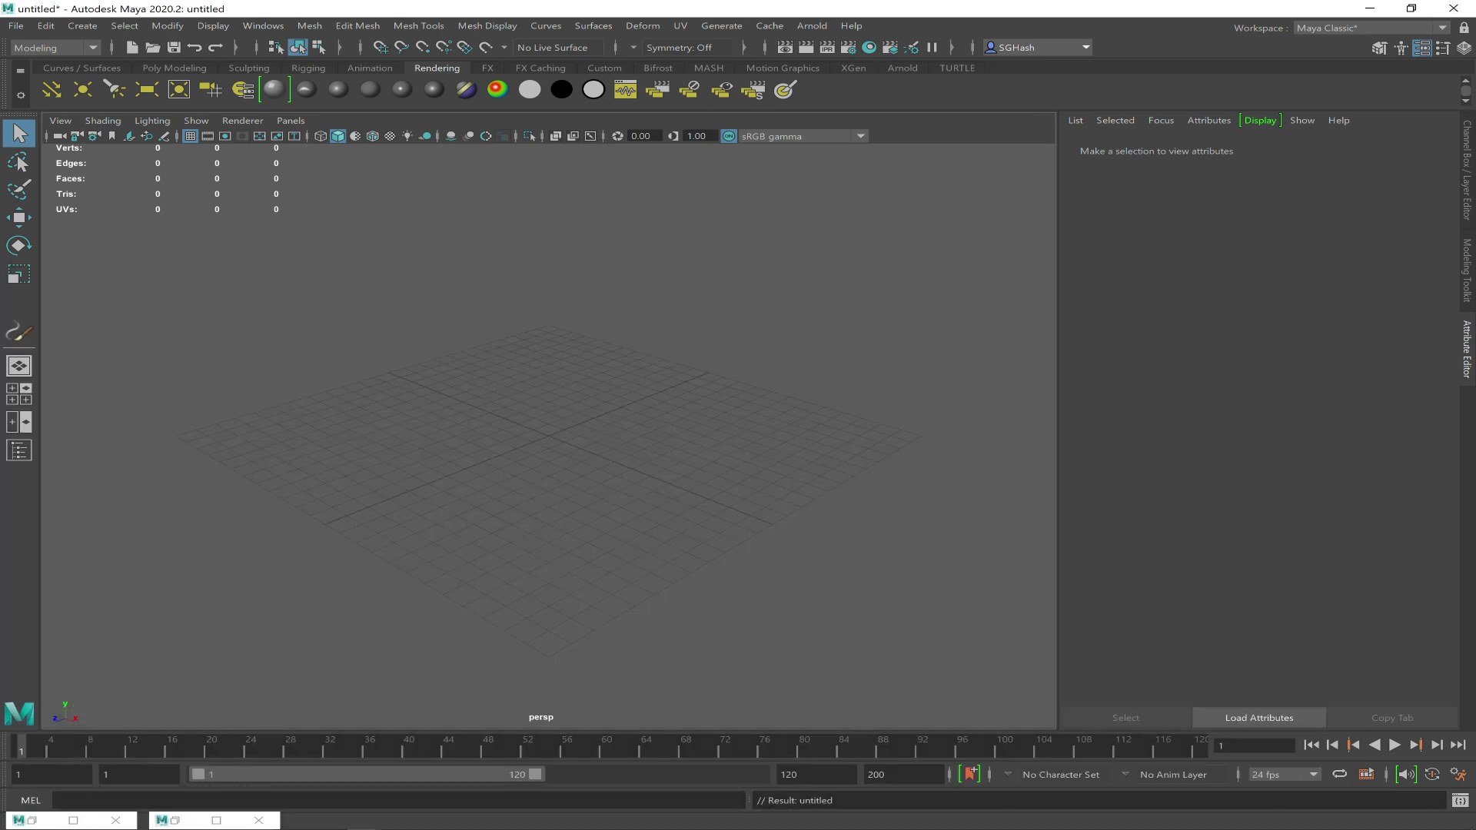
pyautogui.click(175, 821)
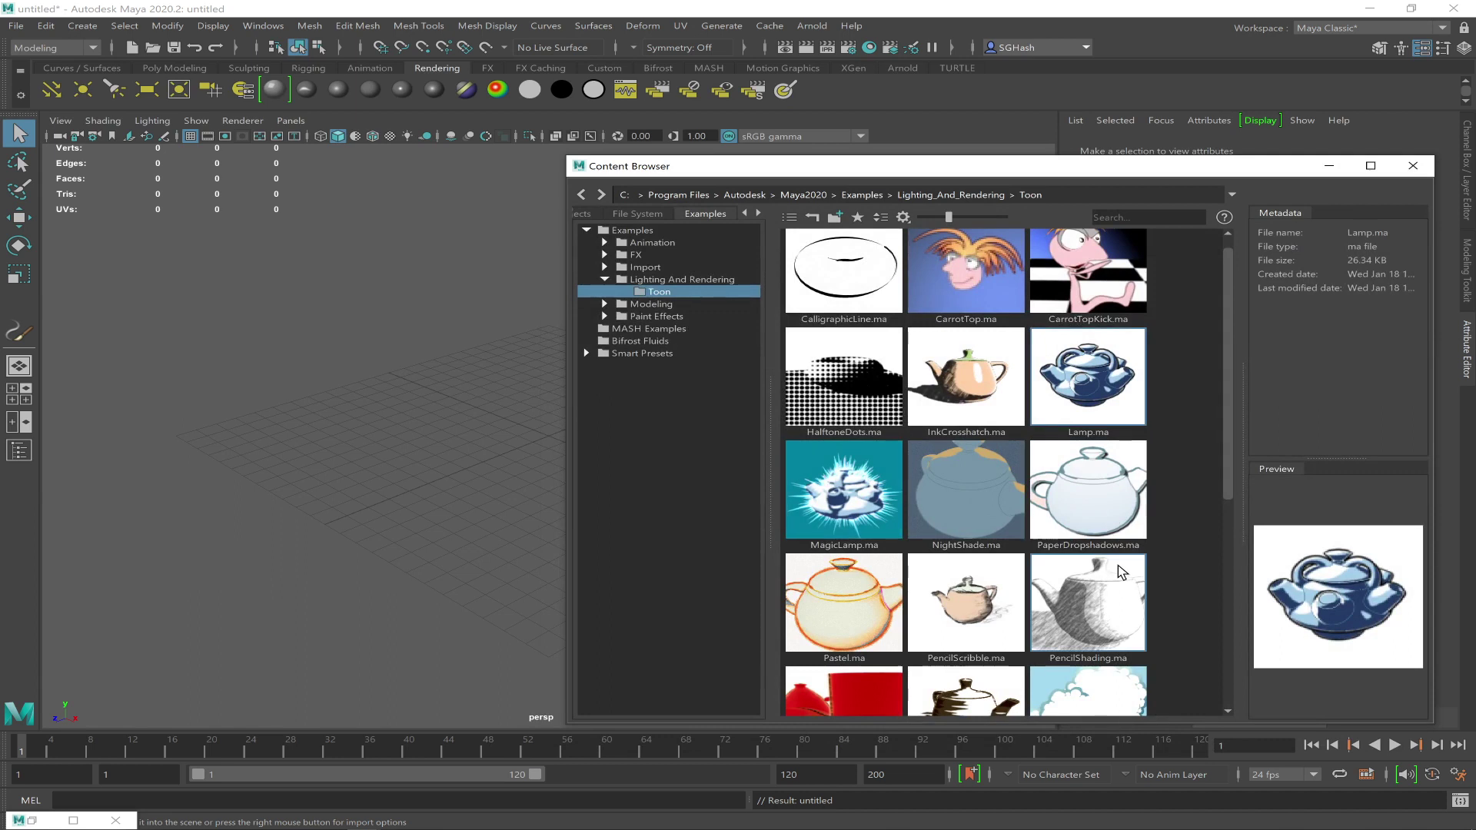
pyautogui.moveTo(1226, 443); pyautogui.dragTo(1174, 593)
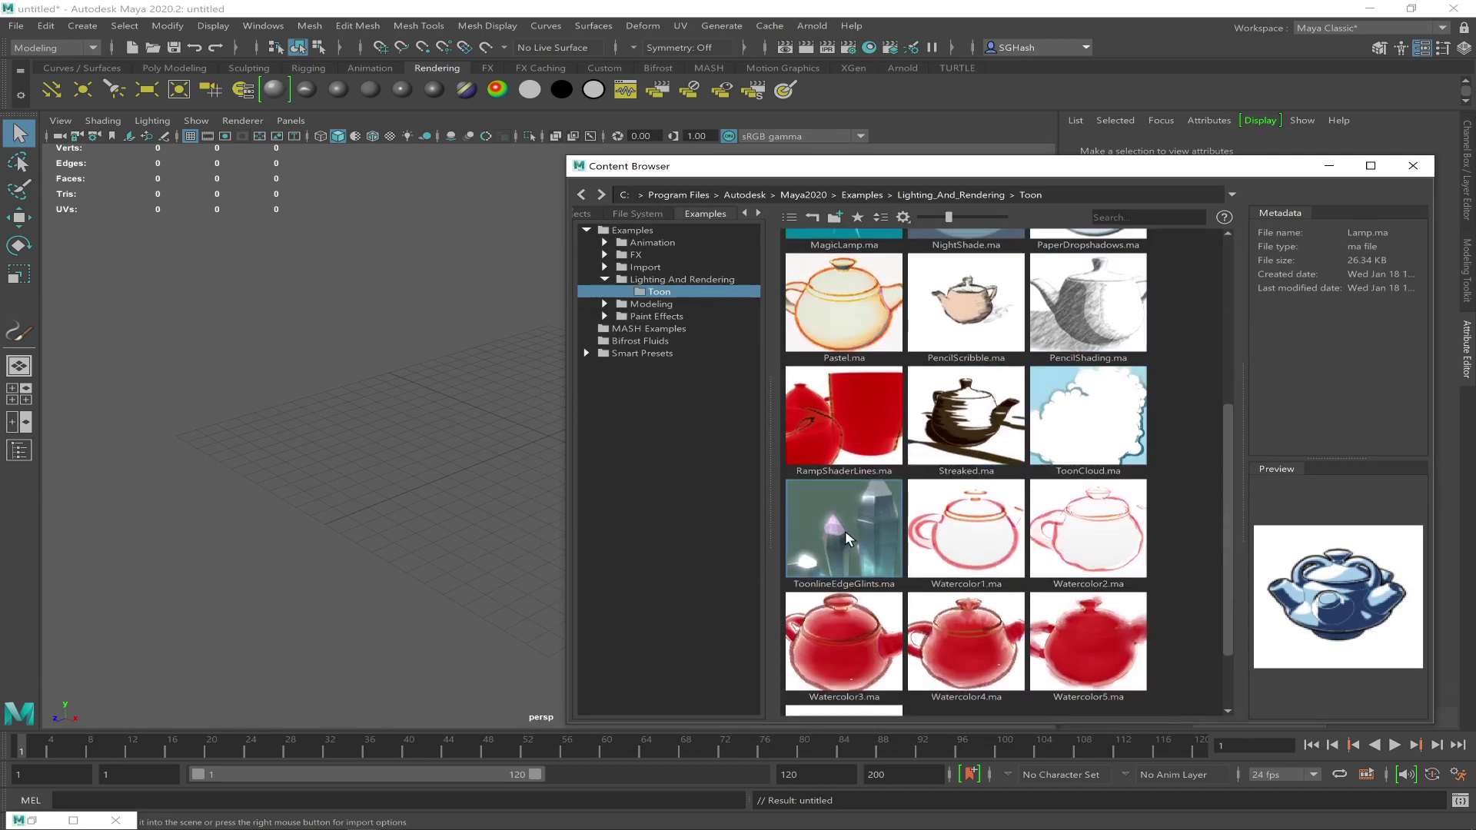
pyautogui.doubleClick(1090, 319)
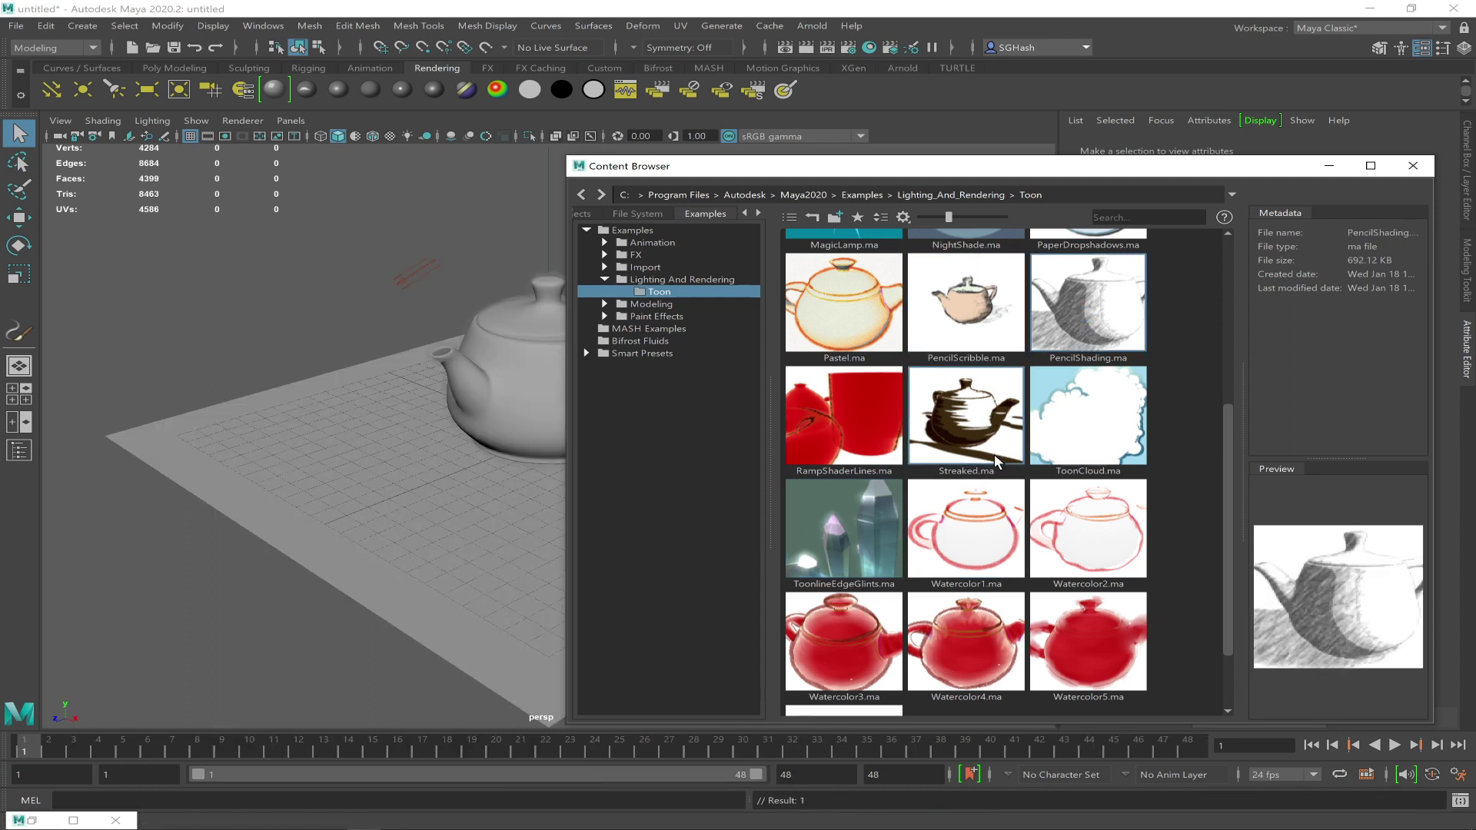
pyautogui.click(1331, 168)
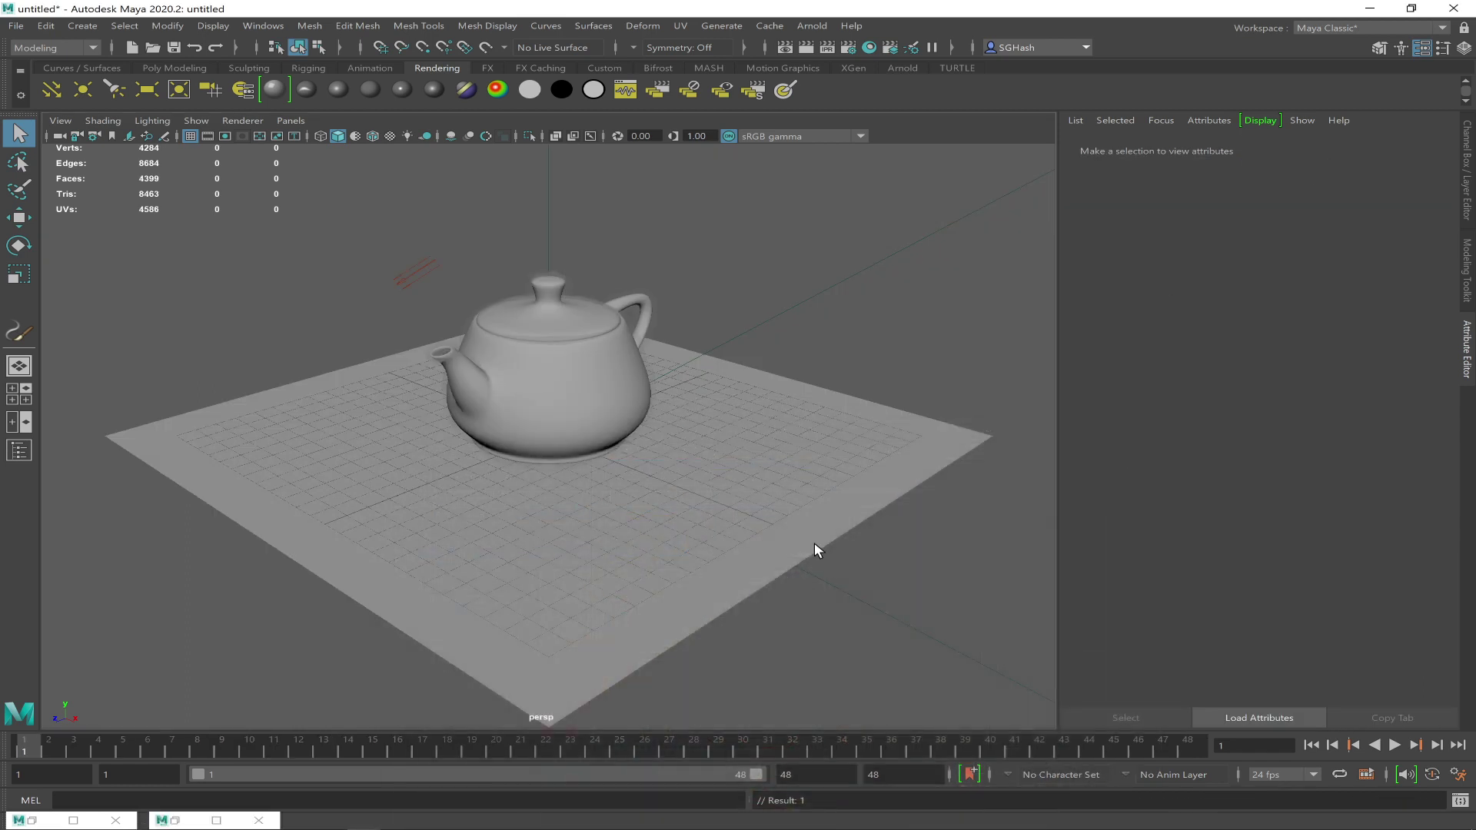
# Select the directional light above the teapot and view the imported scene from several sides through the persp camera
pyautogui.click(561, 430)
pyautogui.keyDown('alt'); pyautogui.moveTo(671, 538); pyautogui.dragTo(643, 339); pyautogui.keyUp('alt')
pyautogui.click(443, 259)
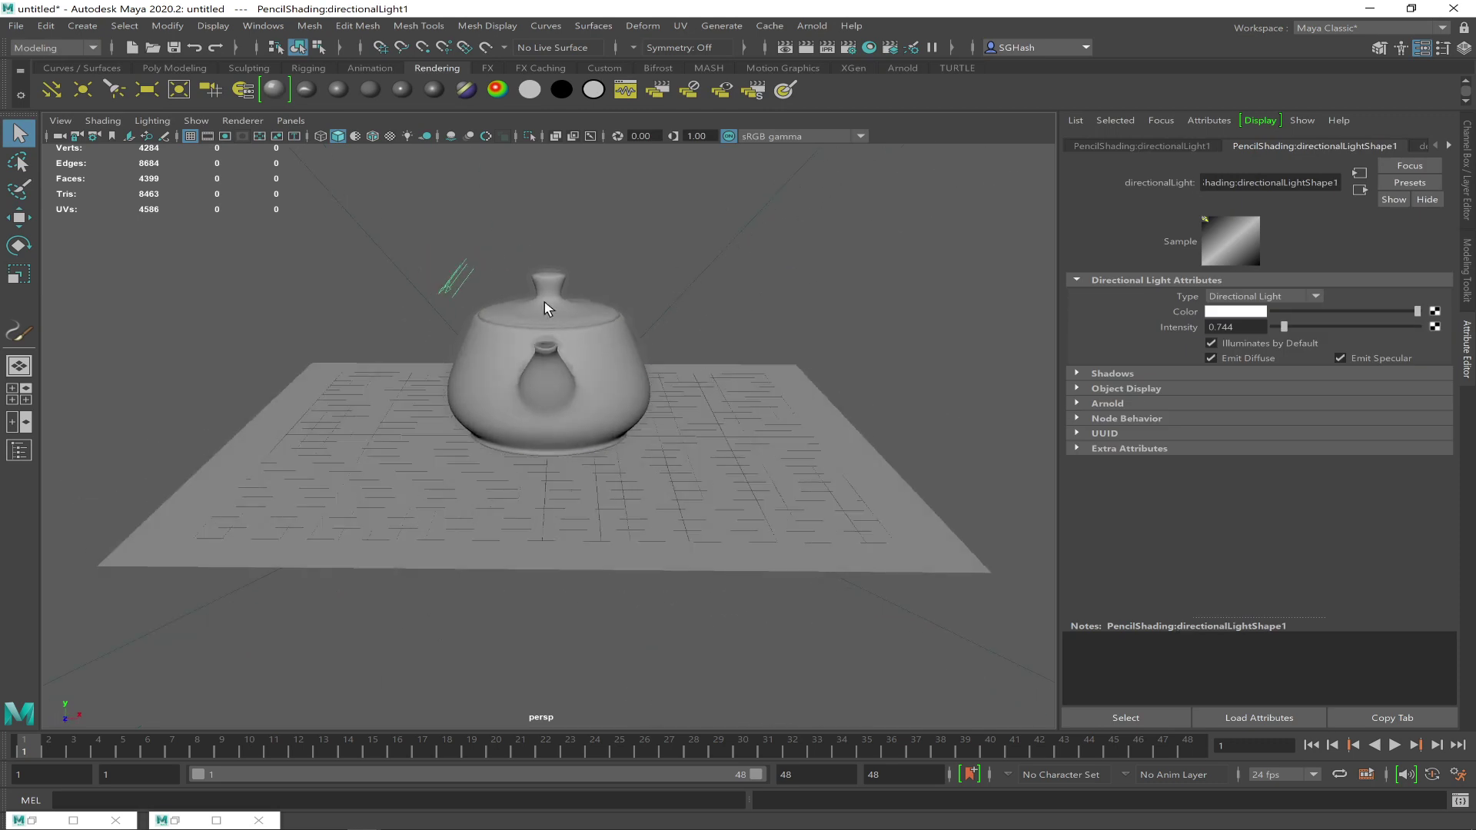
pyautogui.click(291, 120)
pyautogui.moveTo(335, 137)
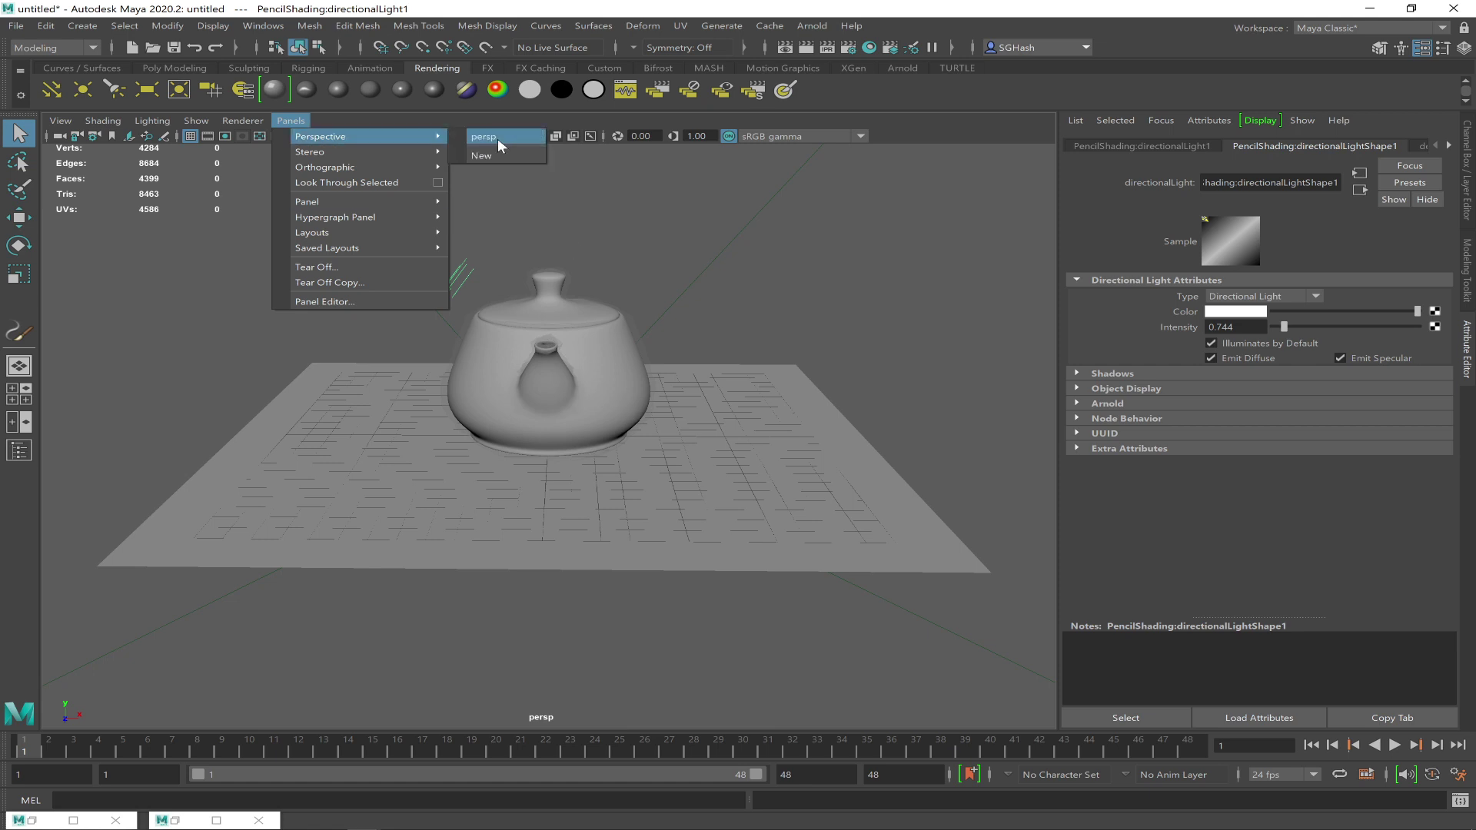
pyautogui.click(498, 140)
pyautogui.keyDown('alt'); pyautogui.moveTo(684, 345); pyautogui.dragTo(774, 386); pyautogui.keyUp('alt')
pyautogui.scroll(-8, 383, 308)
pyautogui.keyDown('alt'); pyautogui.moveTo(432, 337); pyautogui.dragTo(1188, 504, button='right'); pyautogui.keyUp('alt')
pyautogui.keyDown('alt'); pyautogui.moveTo(832, 420); pyautogui.dragTo(566, 412); pyautogui.keyUp('alt')
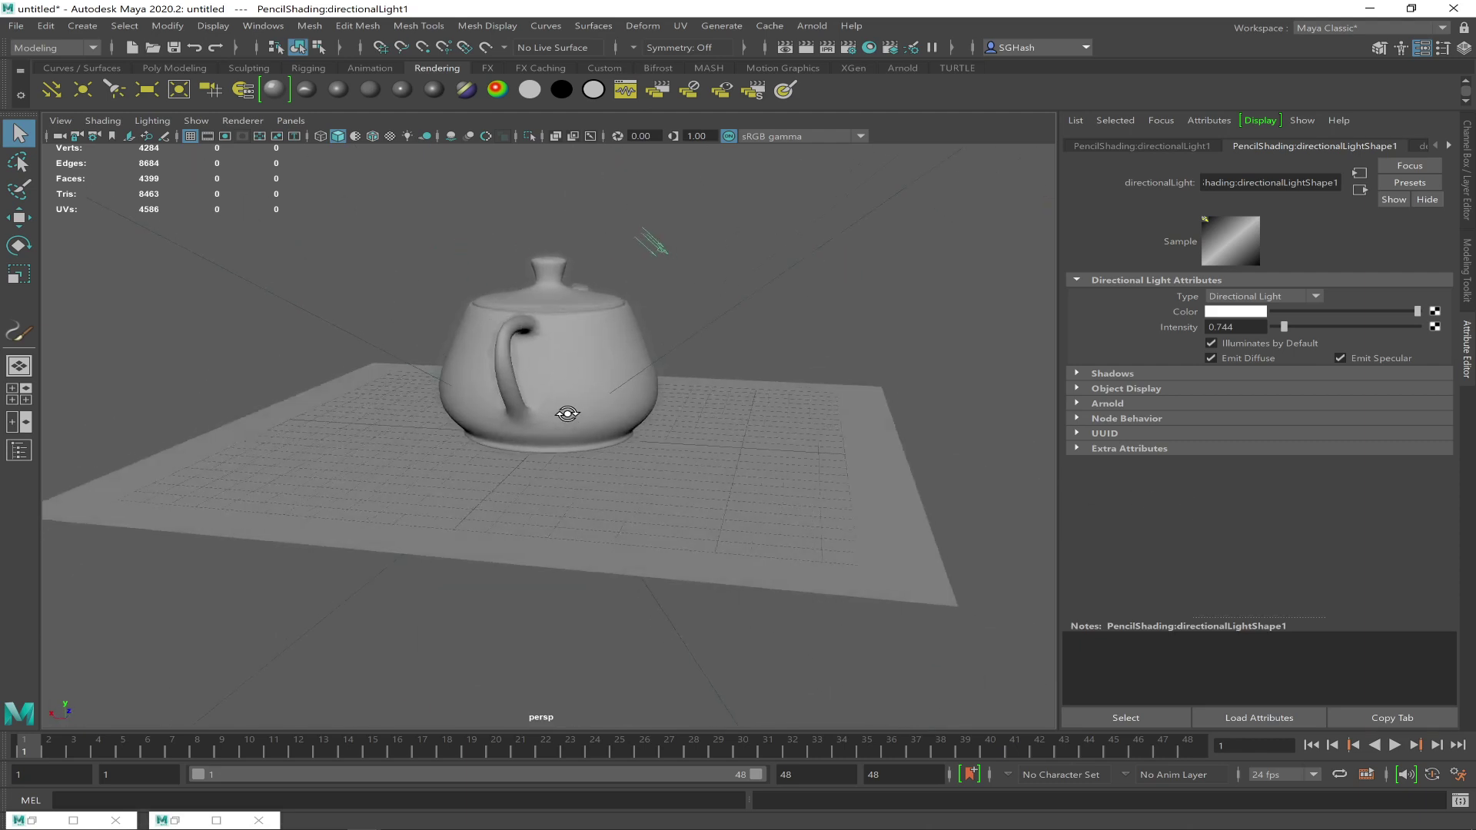
# Compare the teapot in wireframe, shaded, textured and lit viewport display modes, ending with textures and scene lights enabled
pyautogui.press('4')
pyautogui.moveTo(721, 425)
pyautogui.keyDown('alt'); pyautogui.mouseDown()
pyautogui.moveTo(619, 438)
pyautogui.moveTo(758, 428)
pyautogui.moveTo(726, 431)
pyautogui.mouseUp(); pyautogui.keyUp('alt')
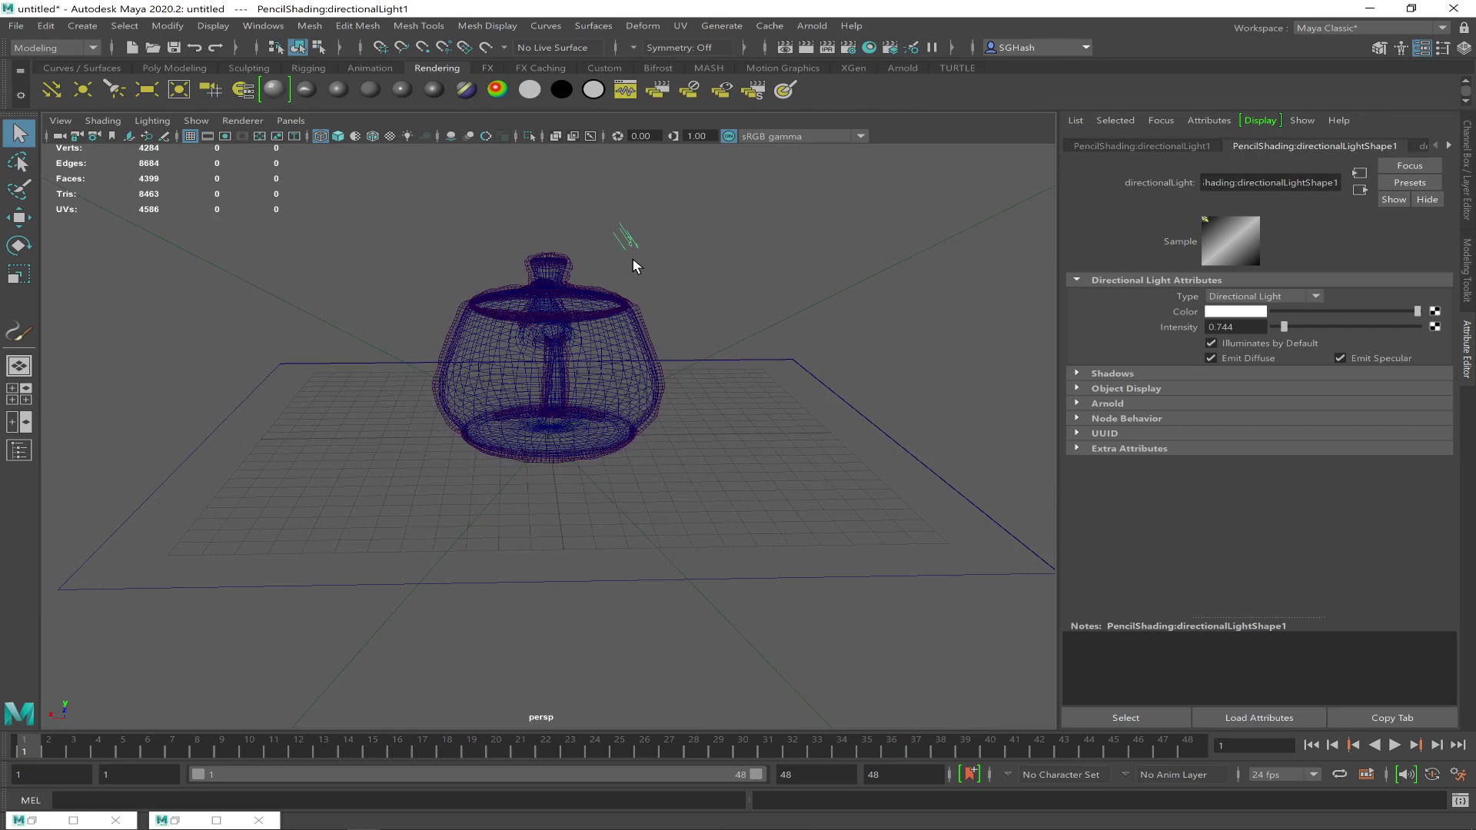
pyautogui.press('5')
pyautogui.press('6')
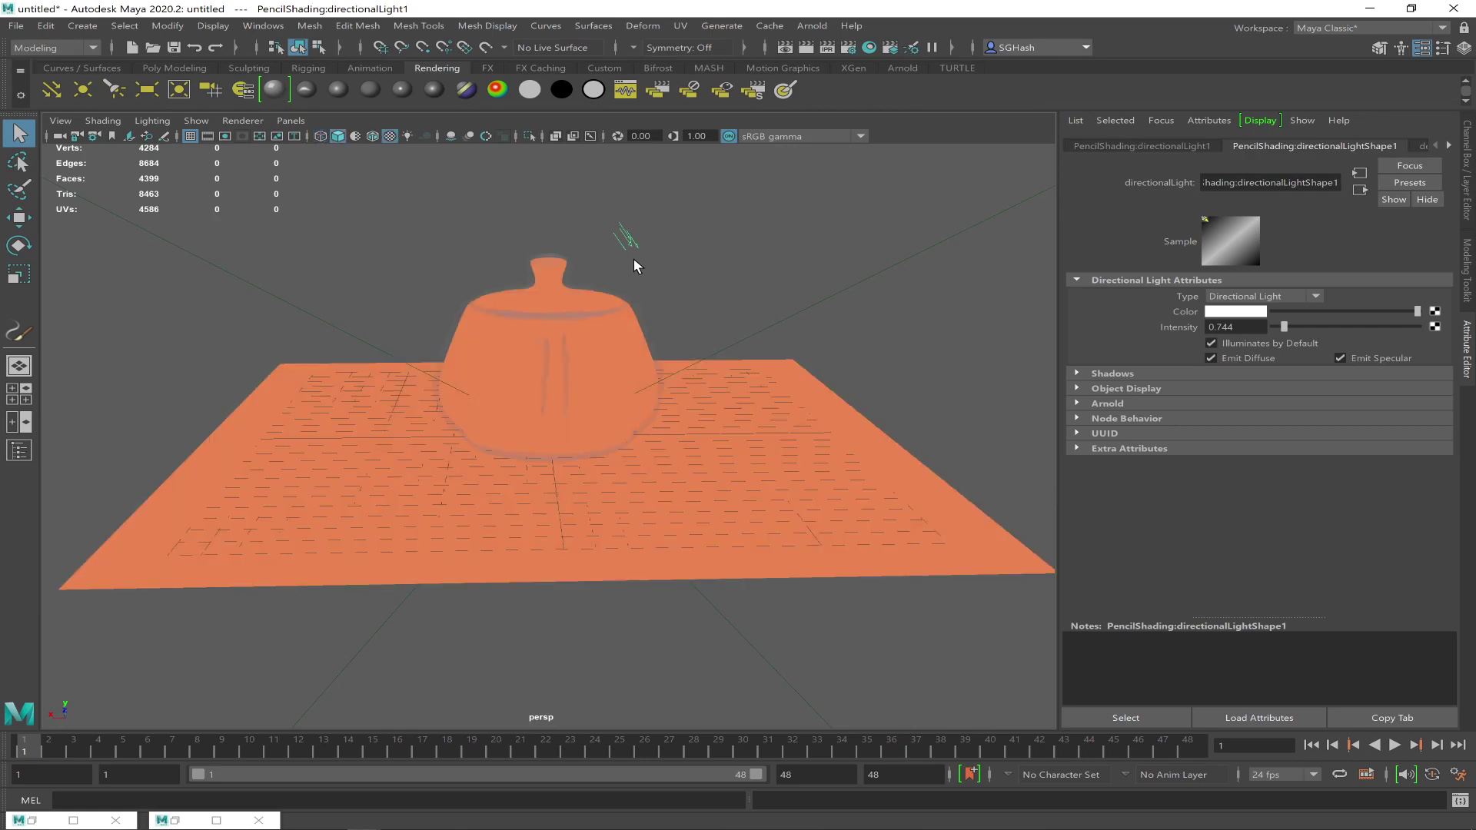
pyautogui.press('5')
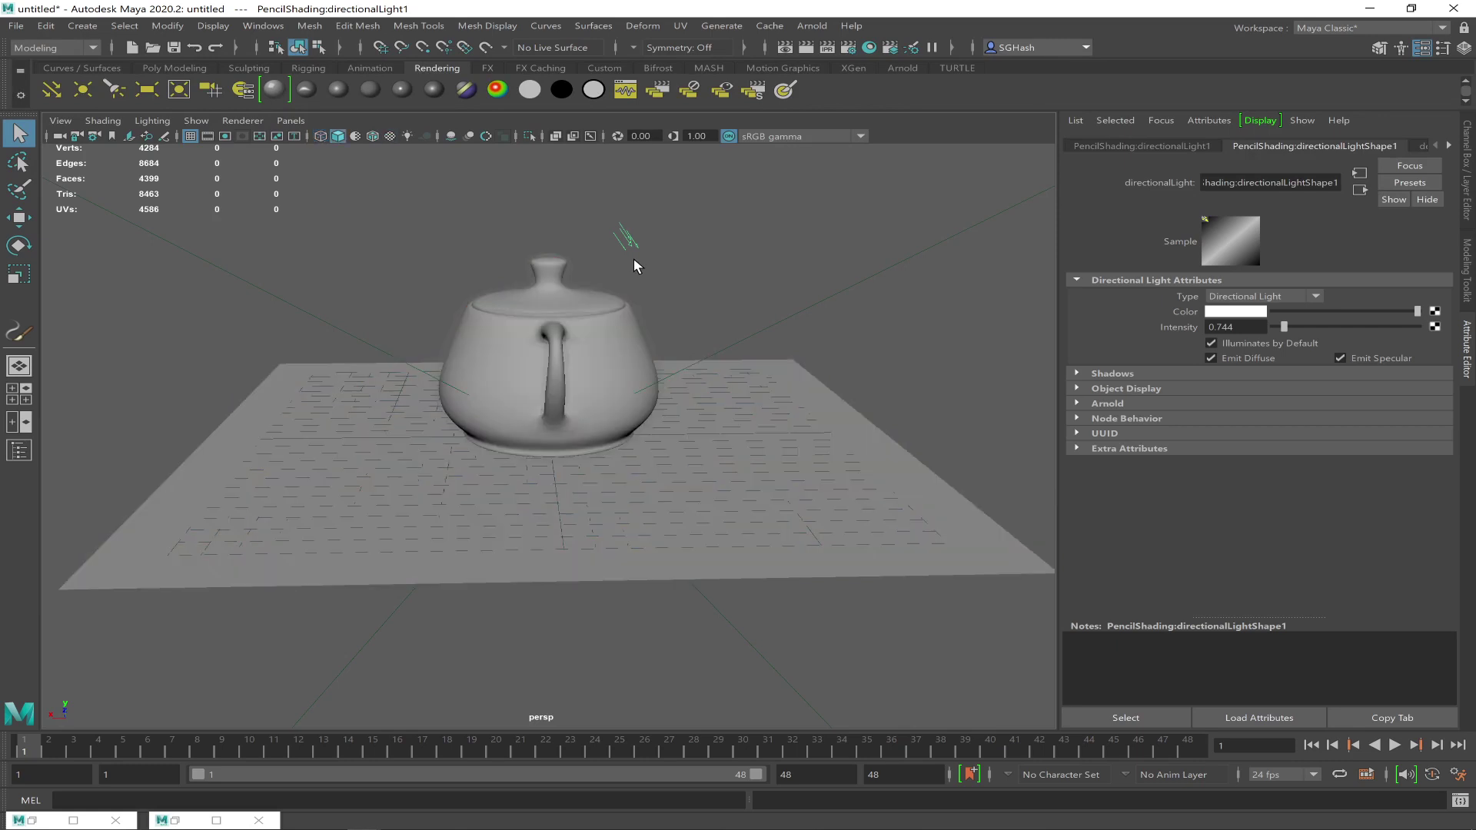
pyautogui.press('6')
pyautogui.press('7')
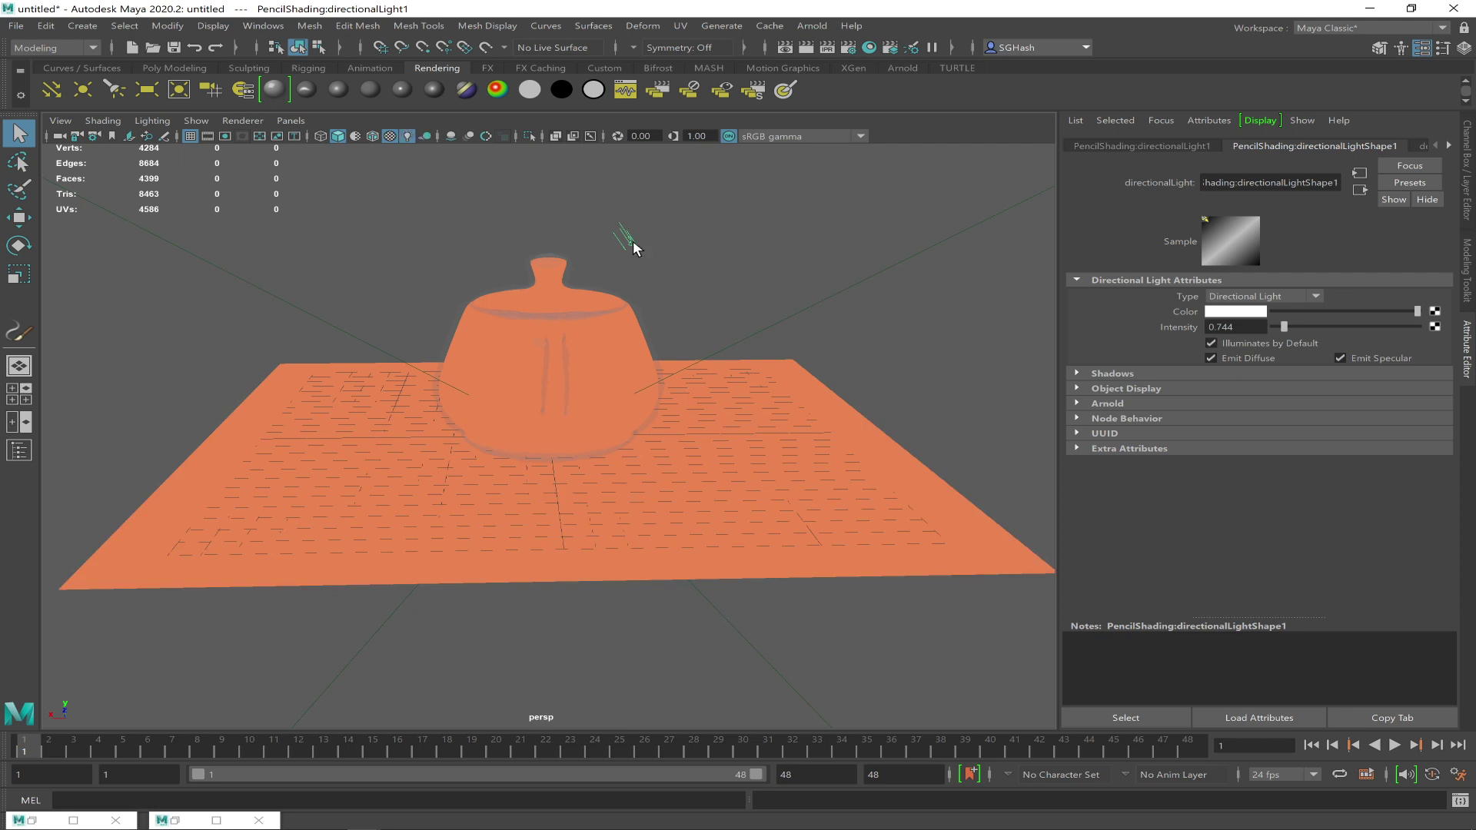
# Rotate the directional light freehand so that it shines on the teapot from a different angle
pyautogui.keyDown('alt'); pyautogui.moveTo(657, 245); pyautogui.dragTo(445, 250); pyautogui.keyUp('alt')
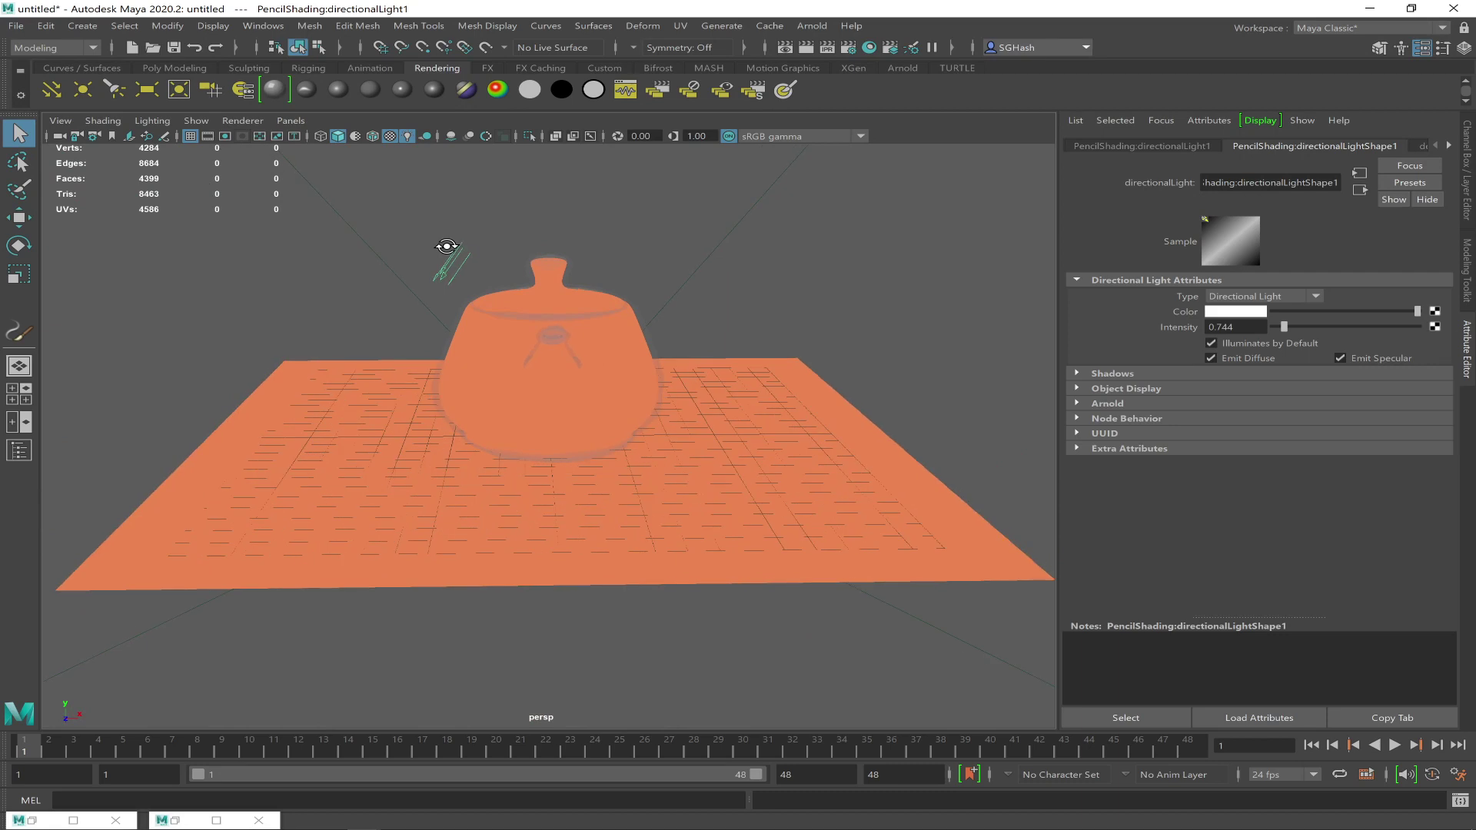
pyautogui.press('e')
pyautogui.moveTo(473, 300); pyautogui.dragTo(619, 322)
pyautogui.keyDown('alt'); pyautogui.moveTo(504, 320); pyautogui.dragTo(736, 315); pyautogui.keyUp('alt')
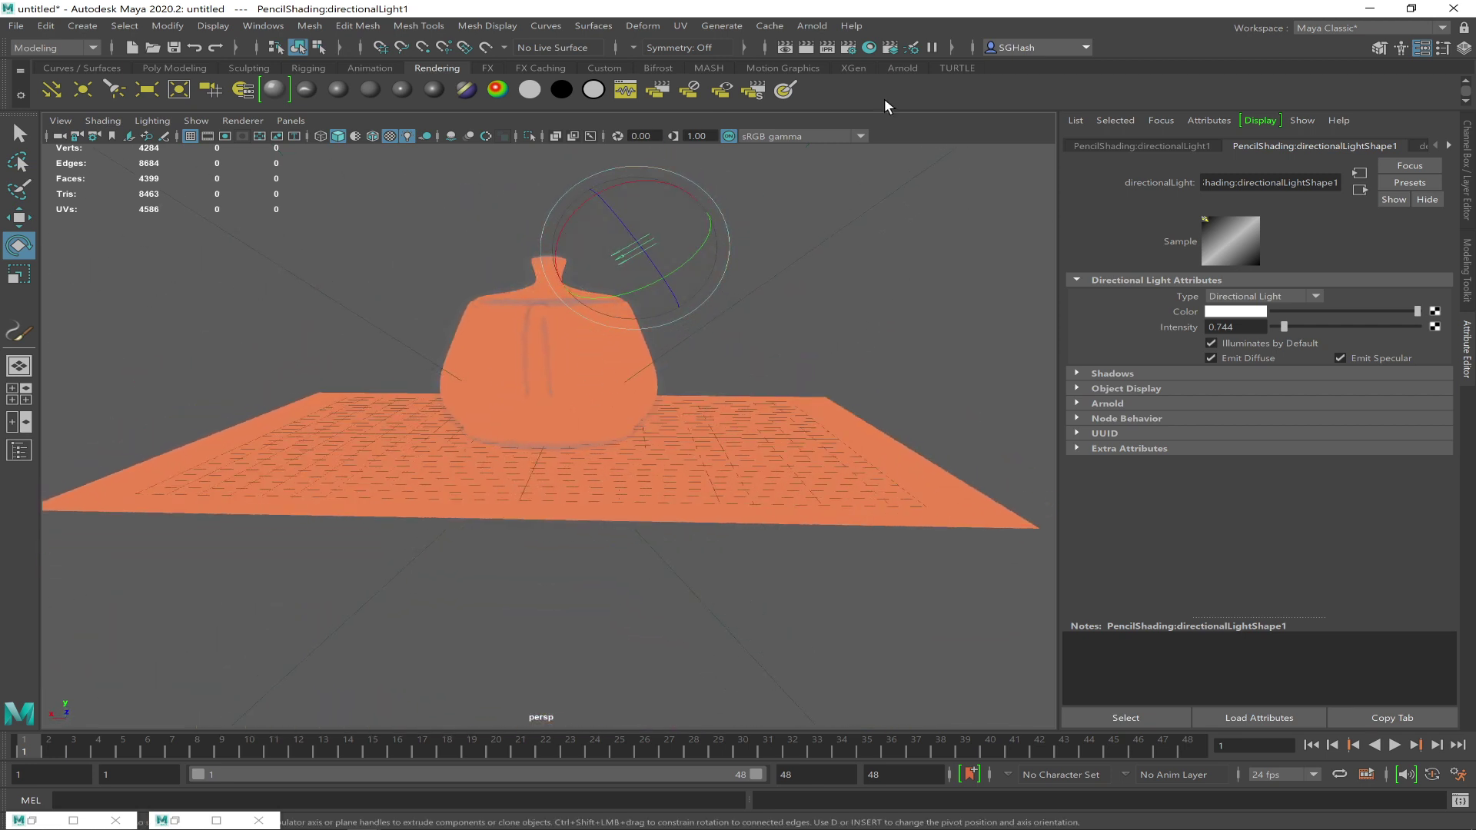
# Cancel the Arnold render, render the frame with Maya Software instead, and minimise the Render View
pyautogui.click(816, 49)
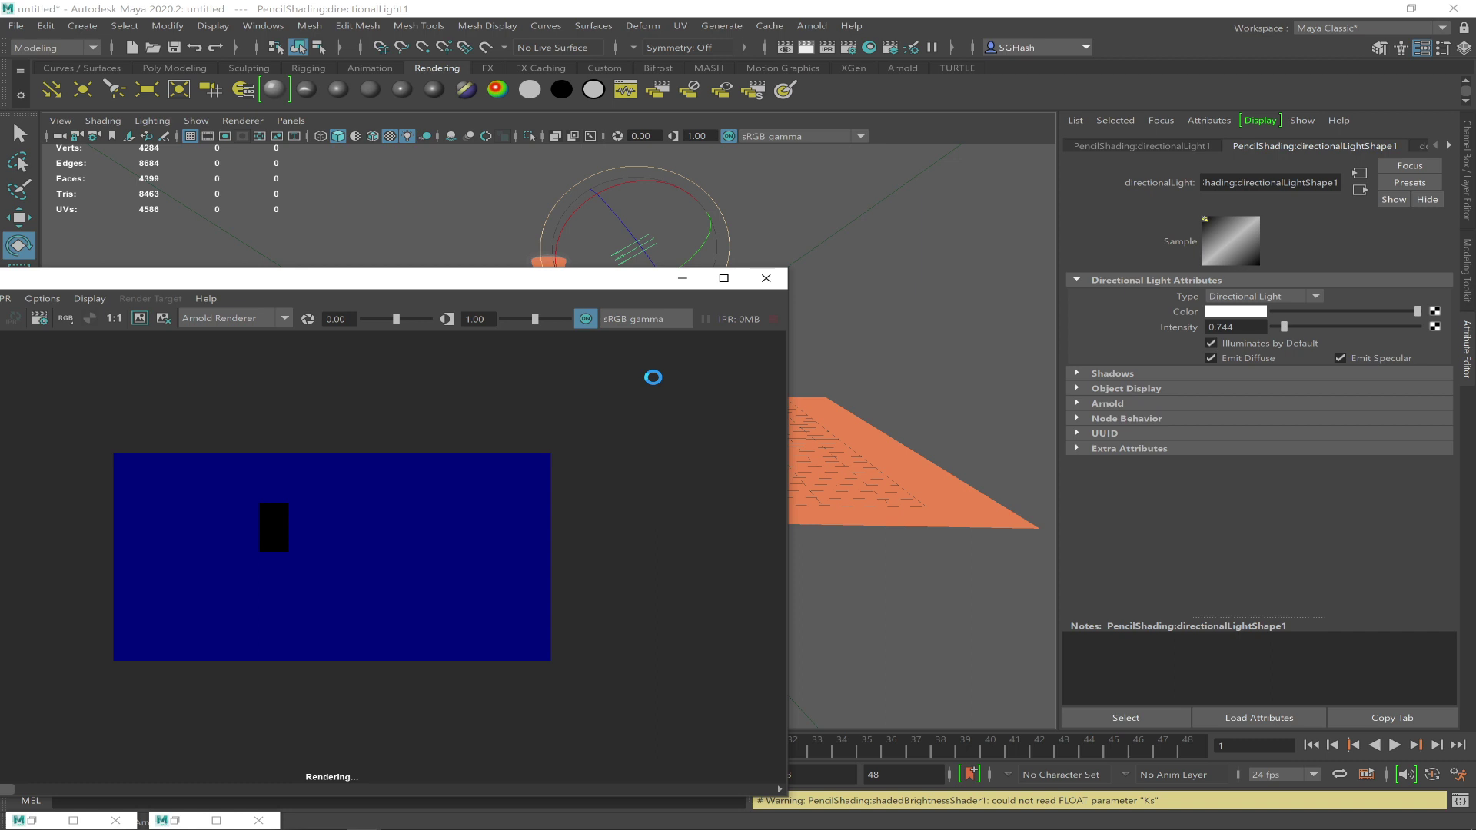
pyautogui.press('Escape')
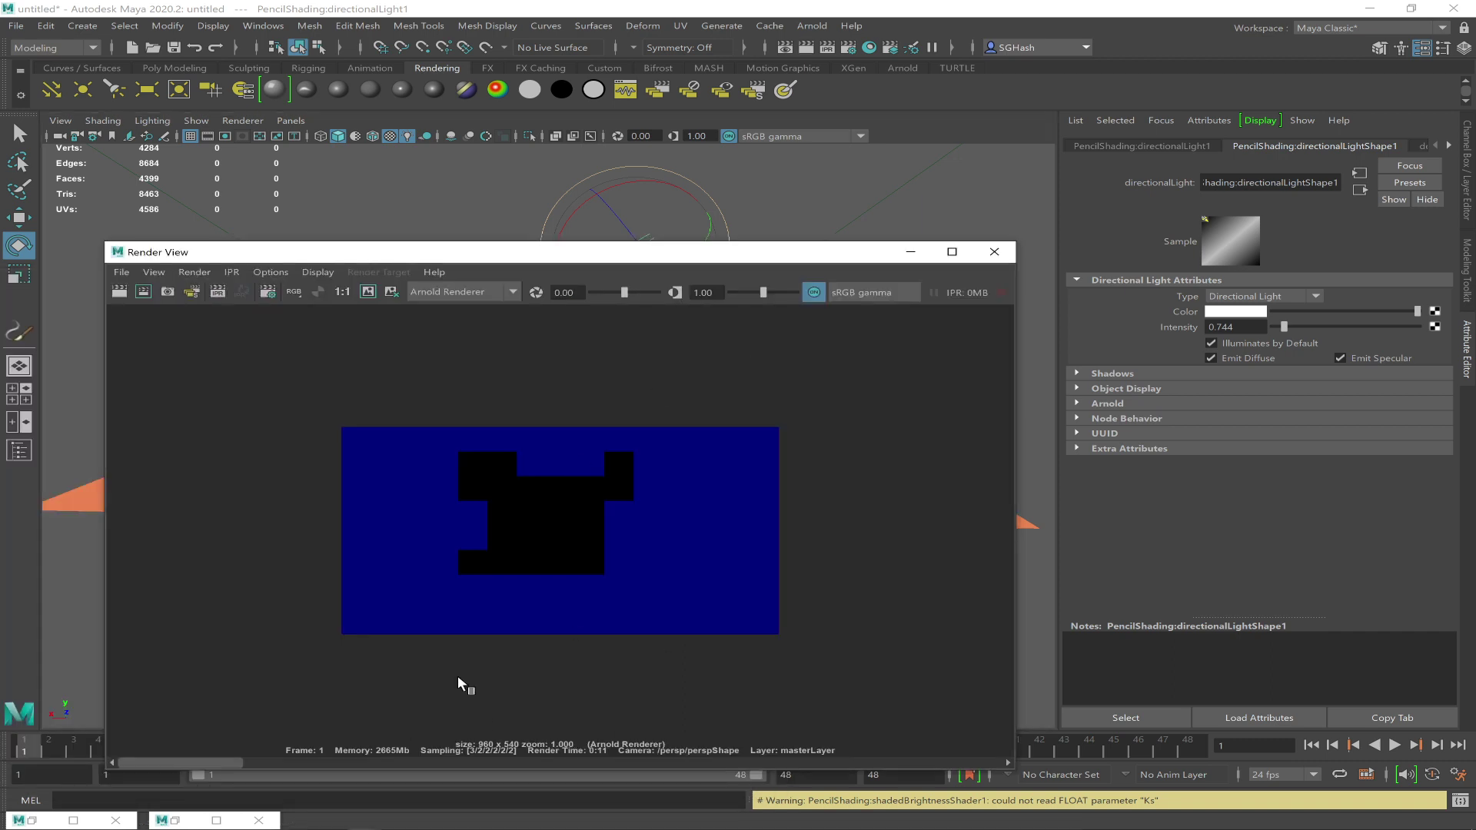
pyautogui.click(468, 297)
pyautogui.click(482, 306)
pyautogui.click(119, 292)
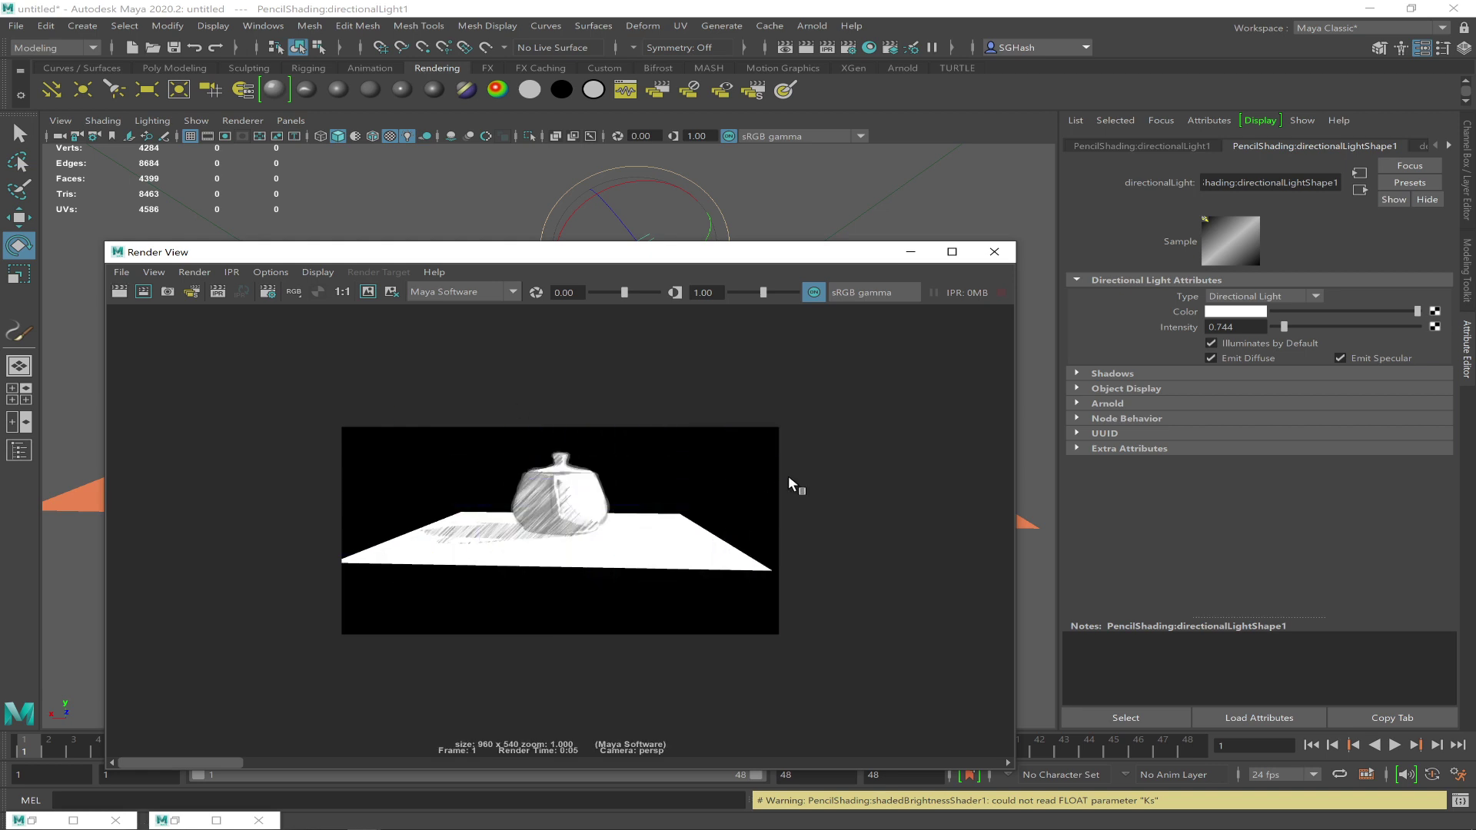
pyautogui.click(910, 252)
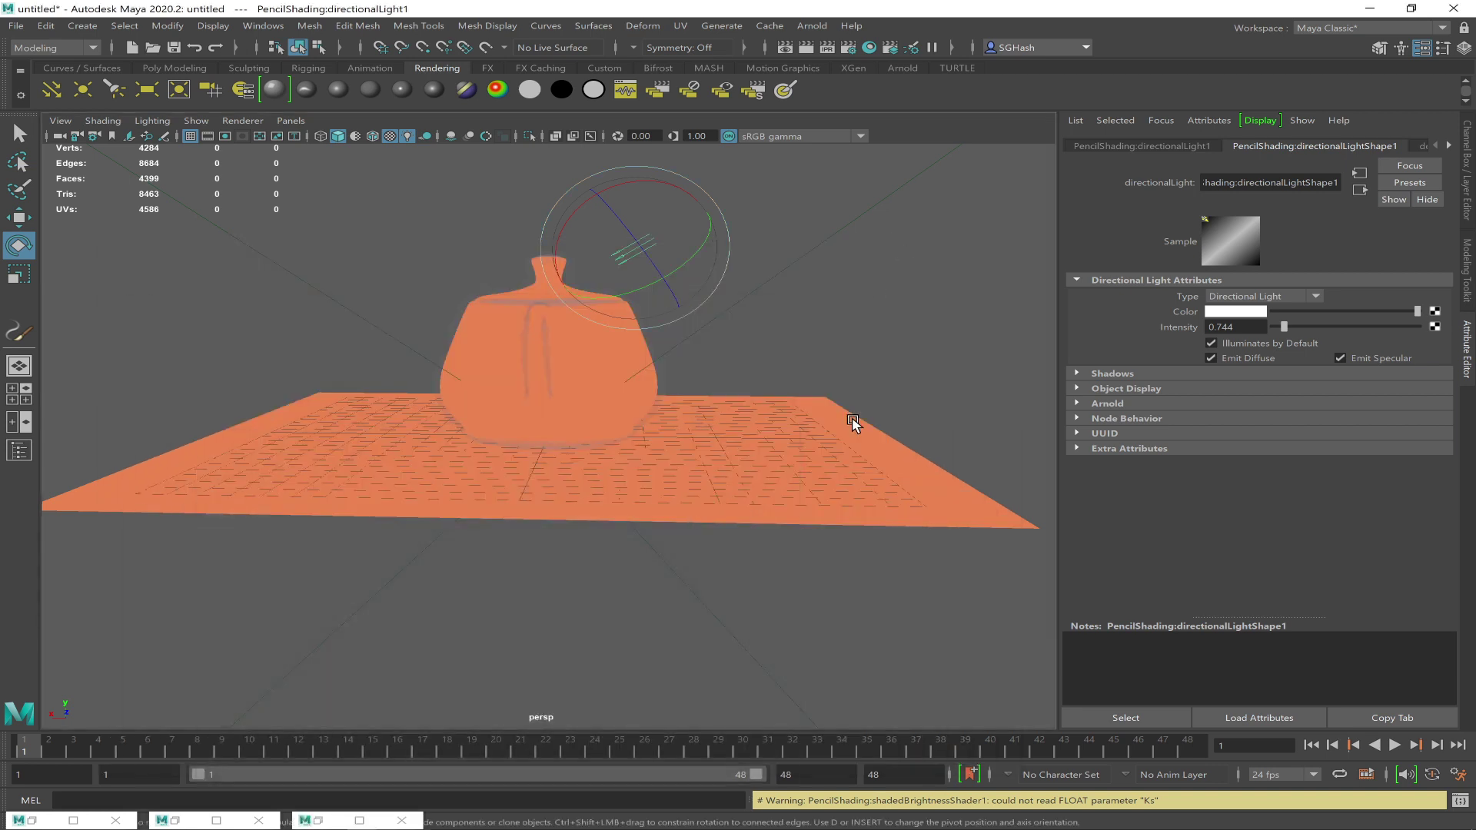
# Frame the teapot closely from the side, and check the stream chat in the browser before returning to Maya
pyautogui.keyDown('alt'); pyautogui.moveTo(778, 423); pyautogui.dragTo(683, 427); pyautogui.keyUp('alt')
pyautogui.keyDown('alt'); pyautogui.moveTo(683, 426); pyautogui.dragTo(747, 454, button='right'); pyautogui.keyUp('alt')
pyautogui.keyDown('ctrl'); pyautogui.keyDown('alt'); pyautogui.moveTo(314, 191); pyautogui.dragTo(792, 527); pyautogui.keyUp('alt'); pyautogui.keyUp('ctrl')
pyautogui.hotkey('alt', 'Tab')
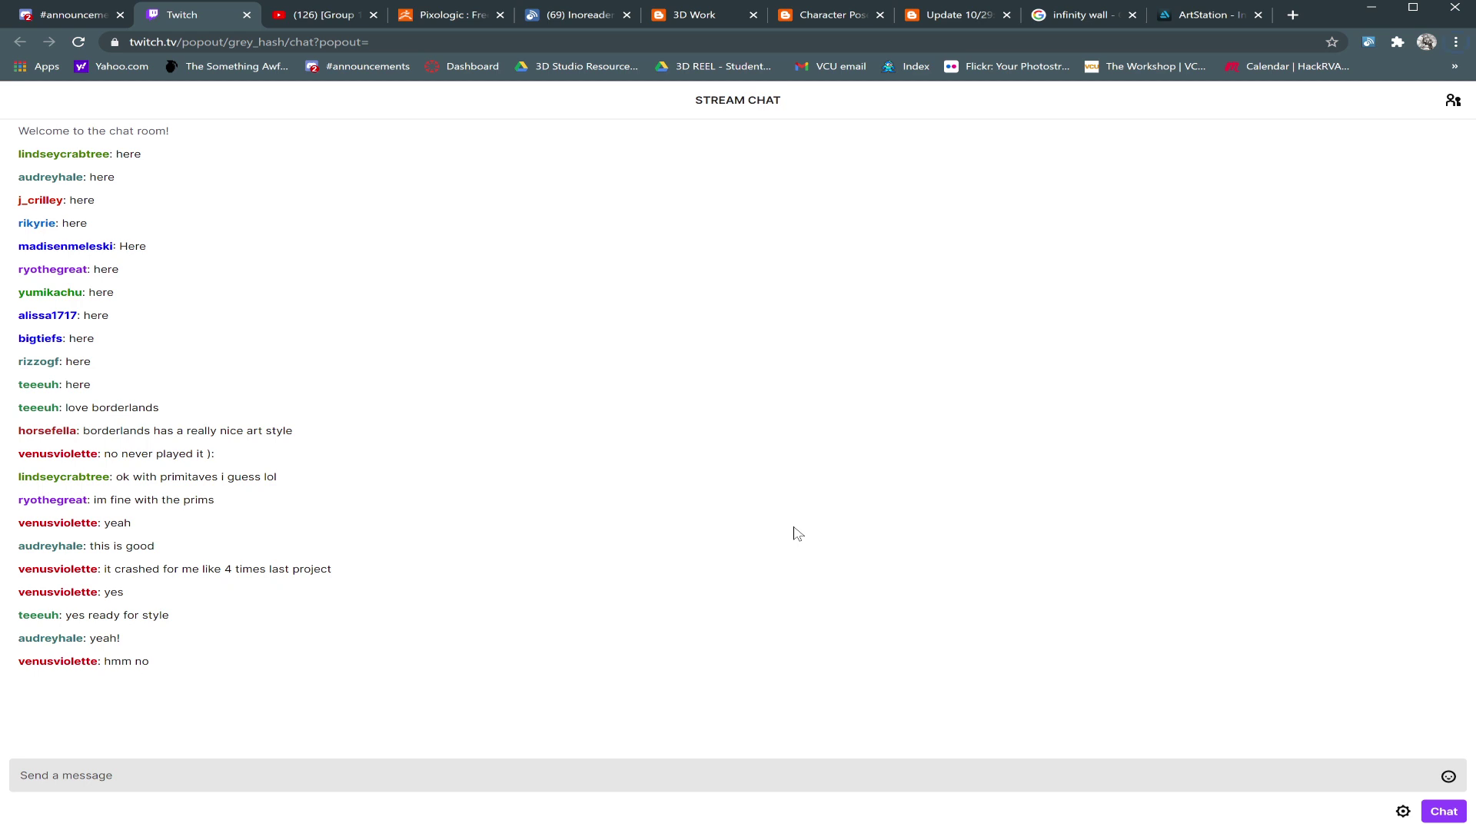
pyautogui.hotkey('alt', 'Tab')
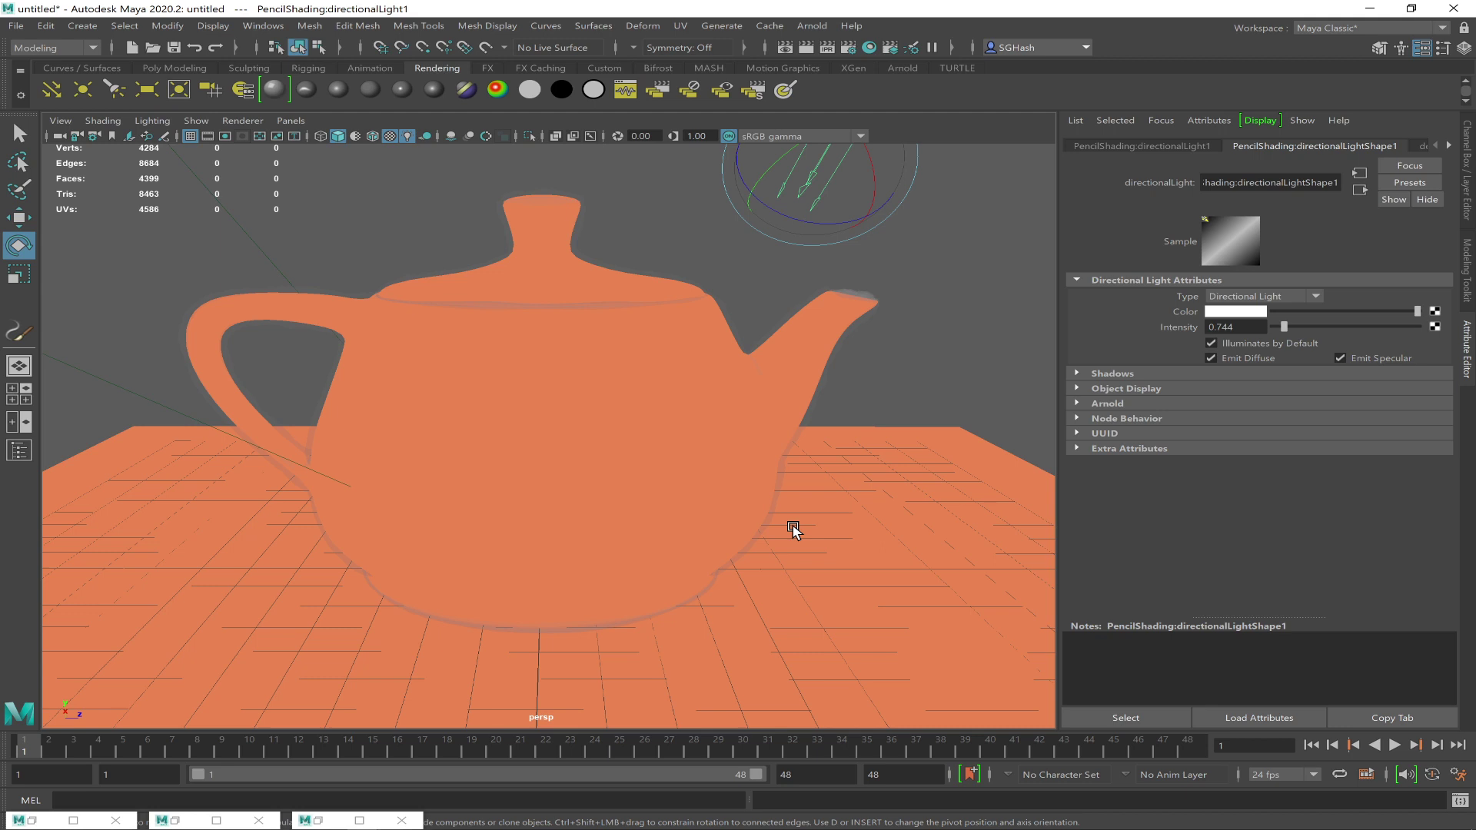
# Rotate the directional light freehand towards the spout side, render the frame, and minimise the Render View
pyautogui.keyDown('alt'); pyautogui.moveTo(814, 515); pyautogui.dragTo(732, 498); pyautogui.keyUp('alt')
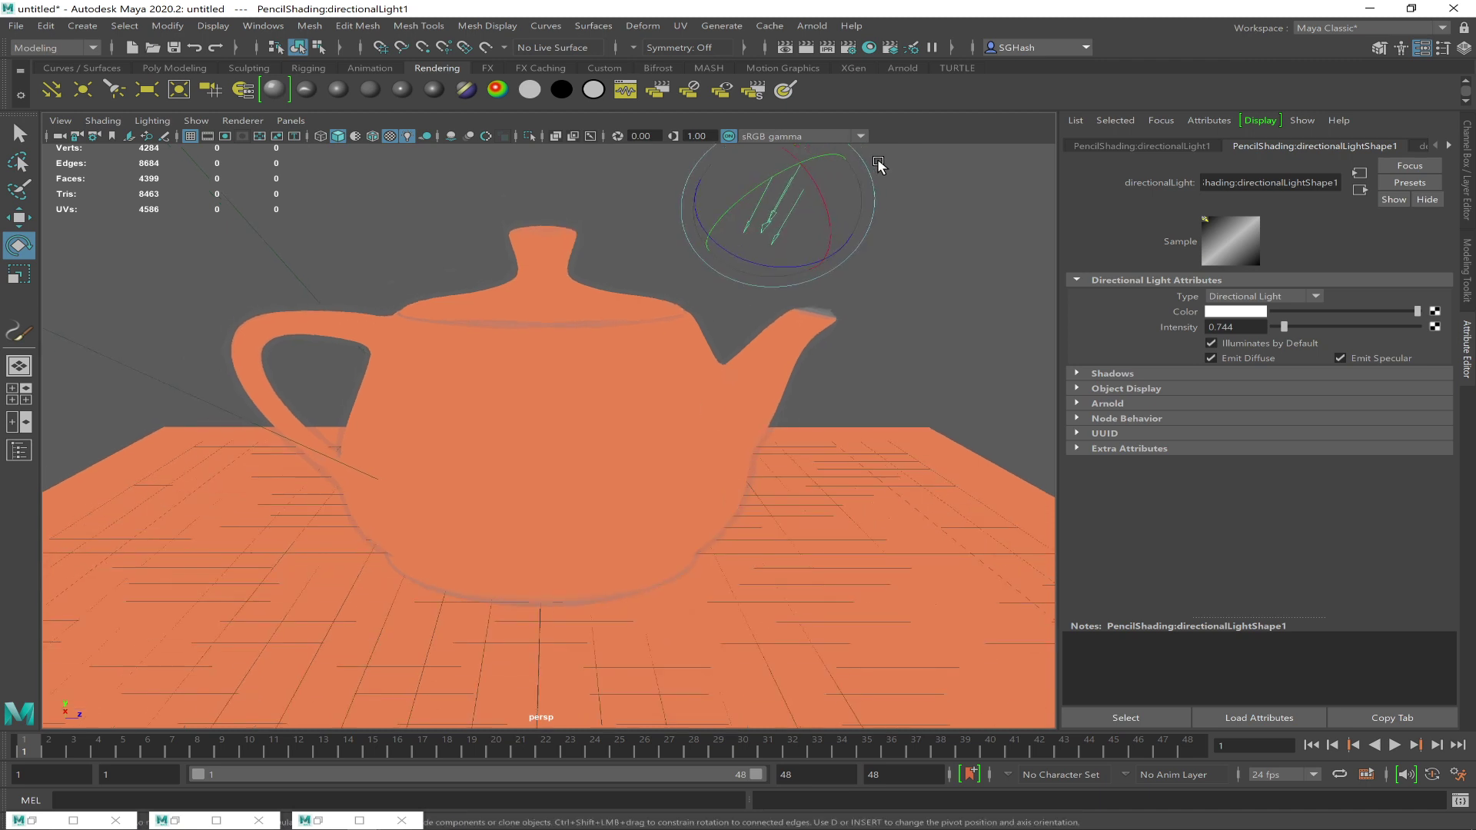
pyautogui.moveTo(792, 210); pyautogui.dragTo(722, 202)
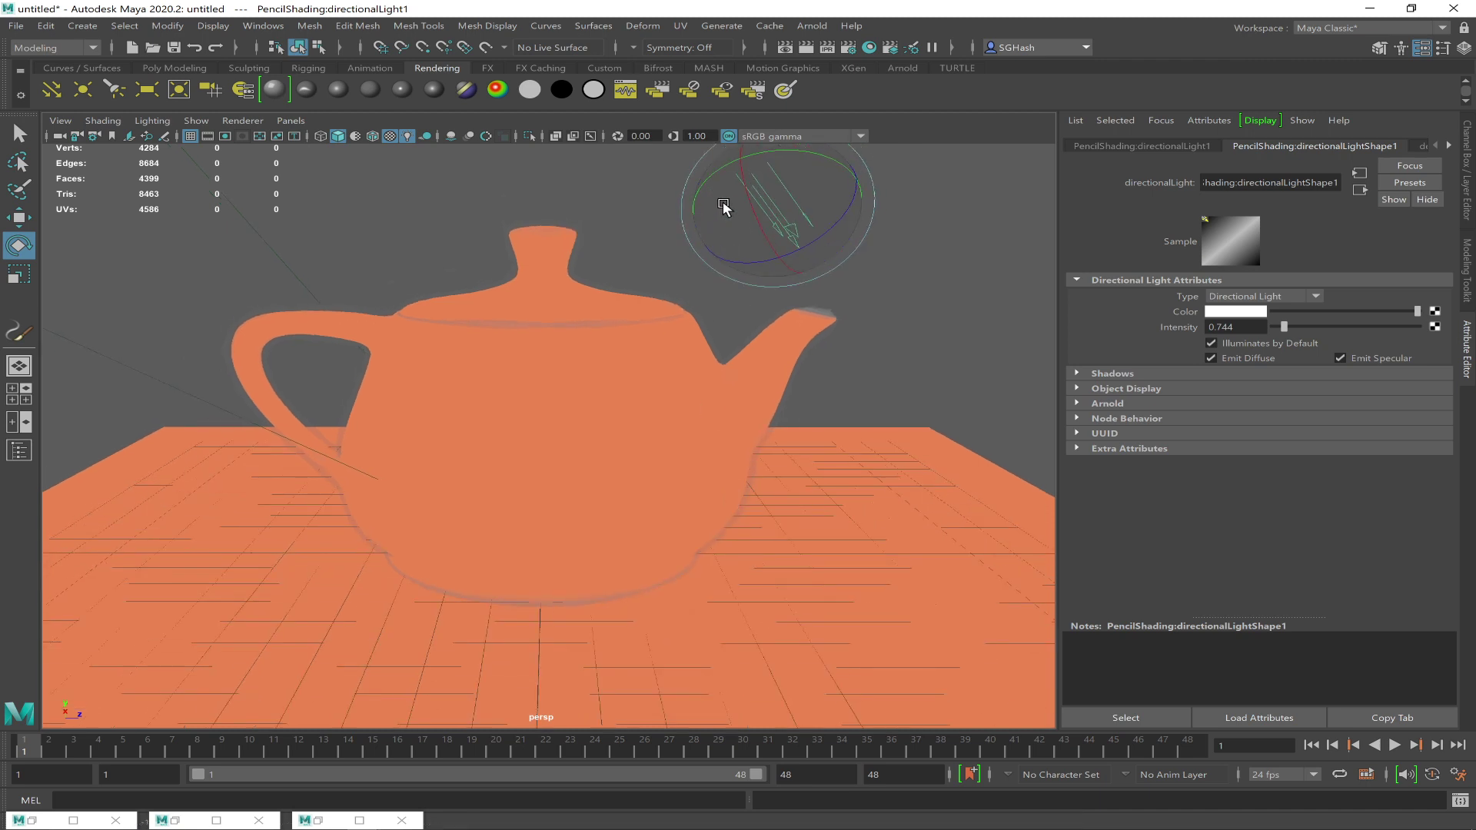
pyautogui.click(806, 47)
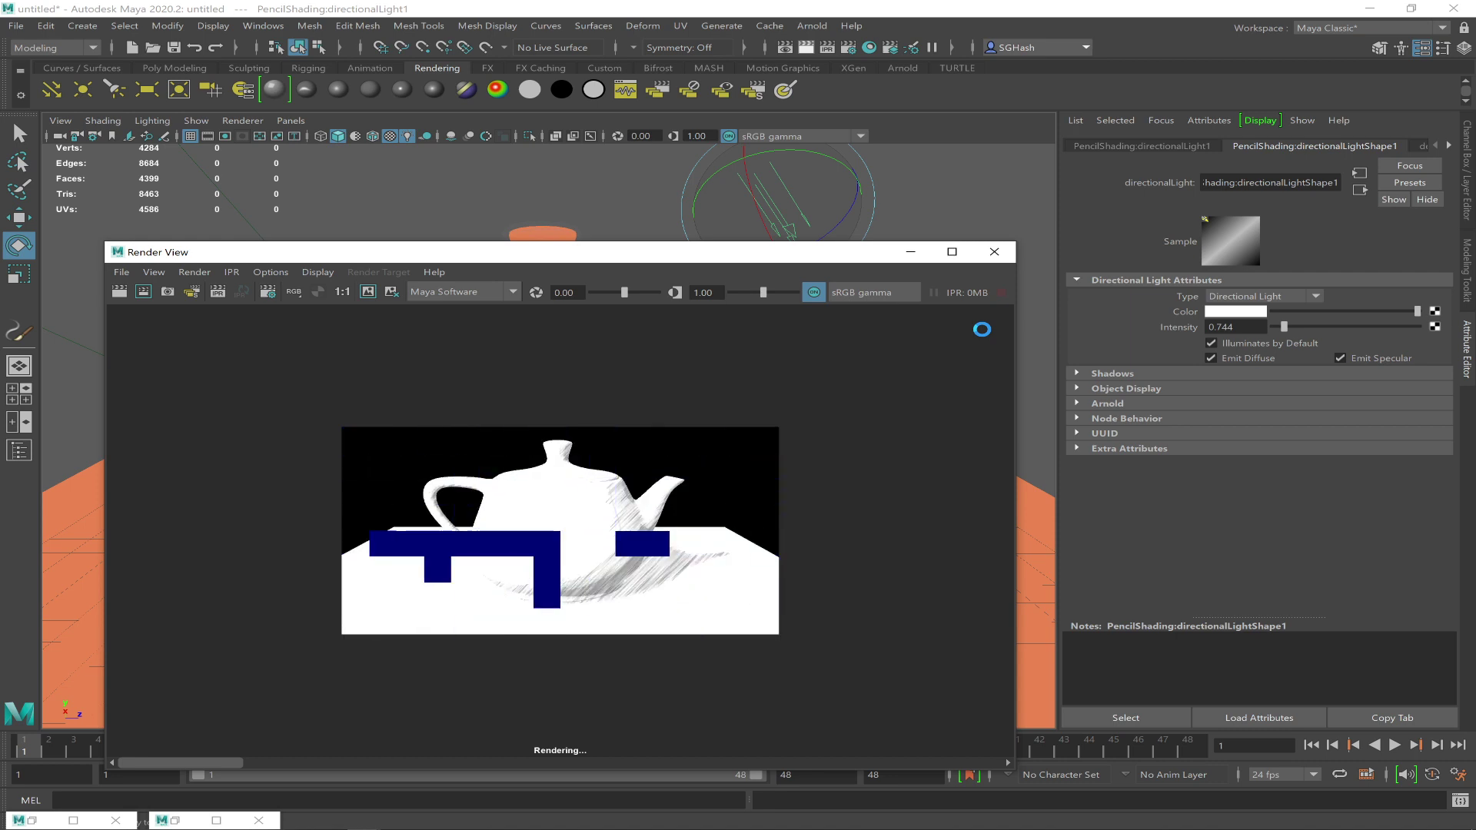
pyautogui.click(910, 251)
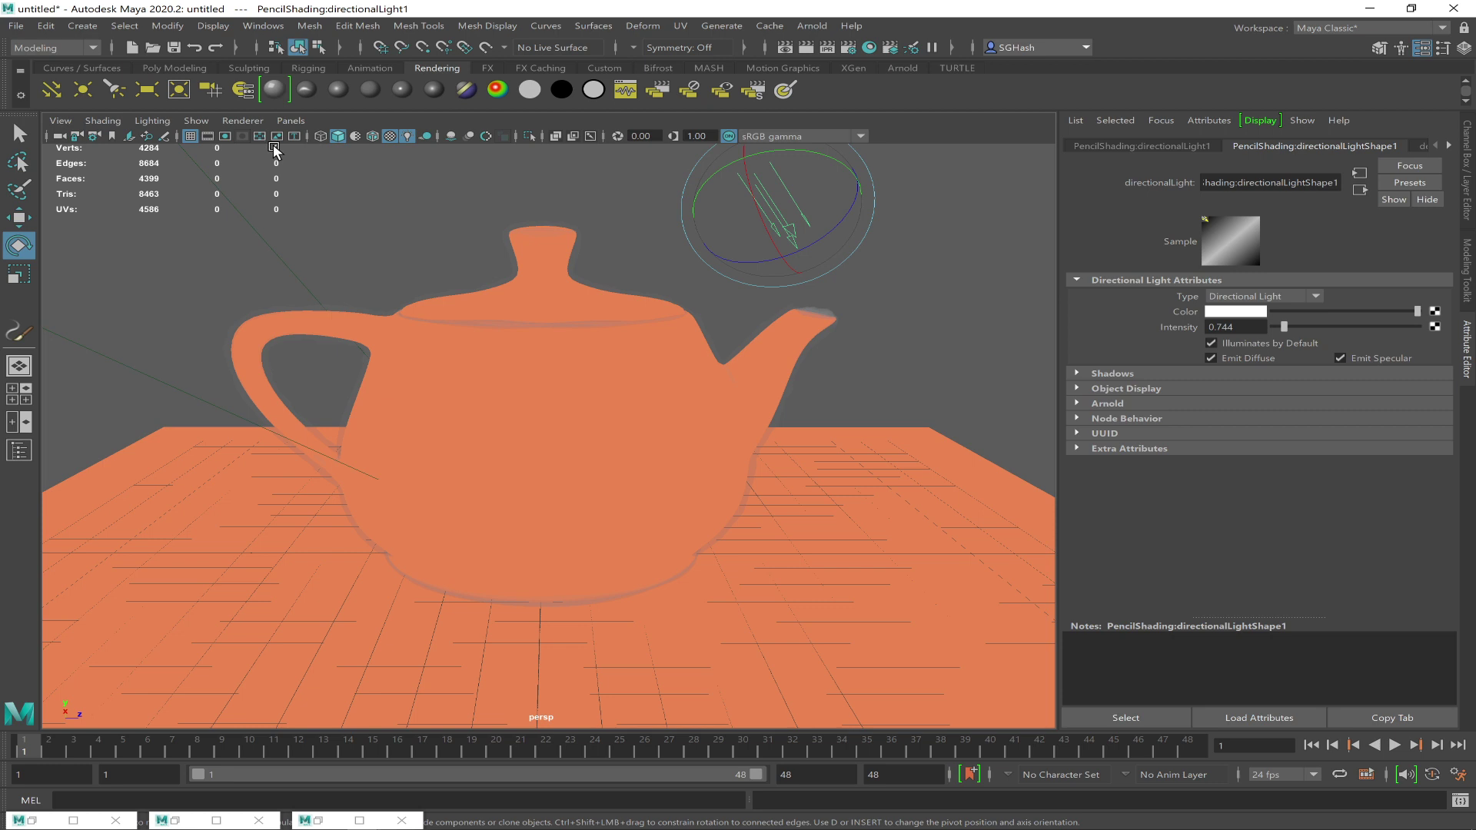
# Set the persp camera's environment background color to white
pyautogui.click(50, 123)
pyautogui.click(80, 150)
pyautogui.moveTo(1289, 487); pyautogui.dragTo(1425, 484)
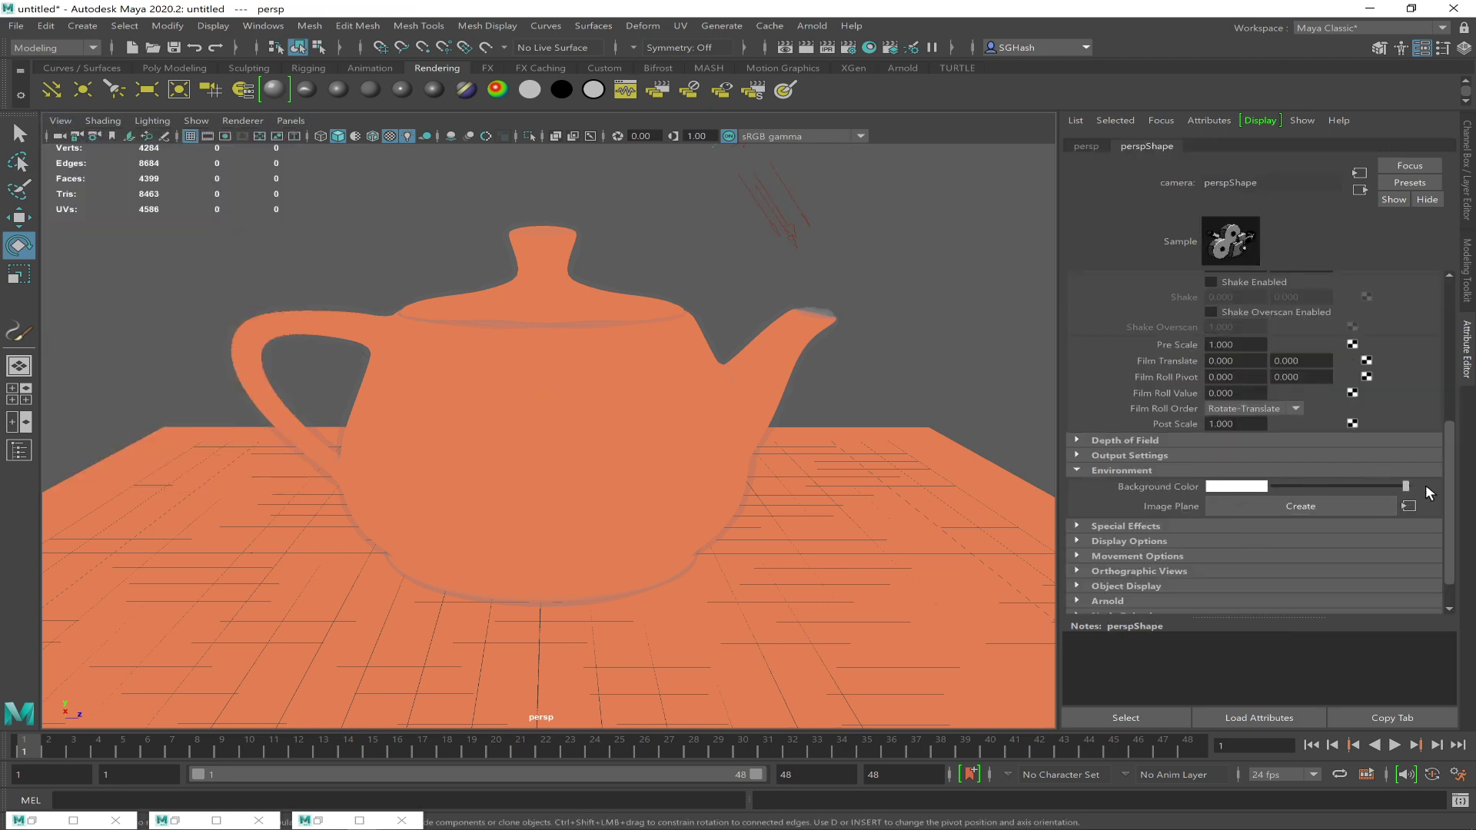
# Render the teapot again, reposition the Render View, and enlarge the rendered image
pyautogui.click(806, 47)
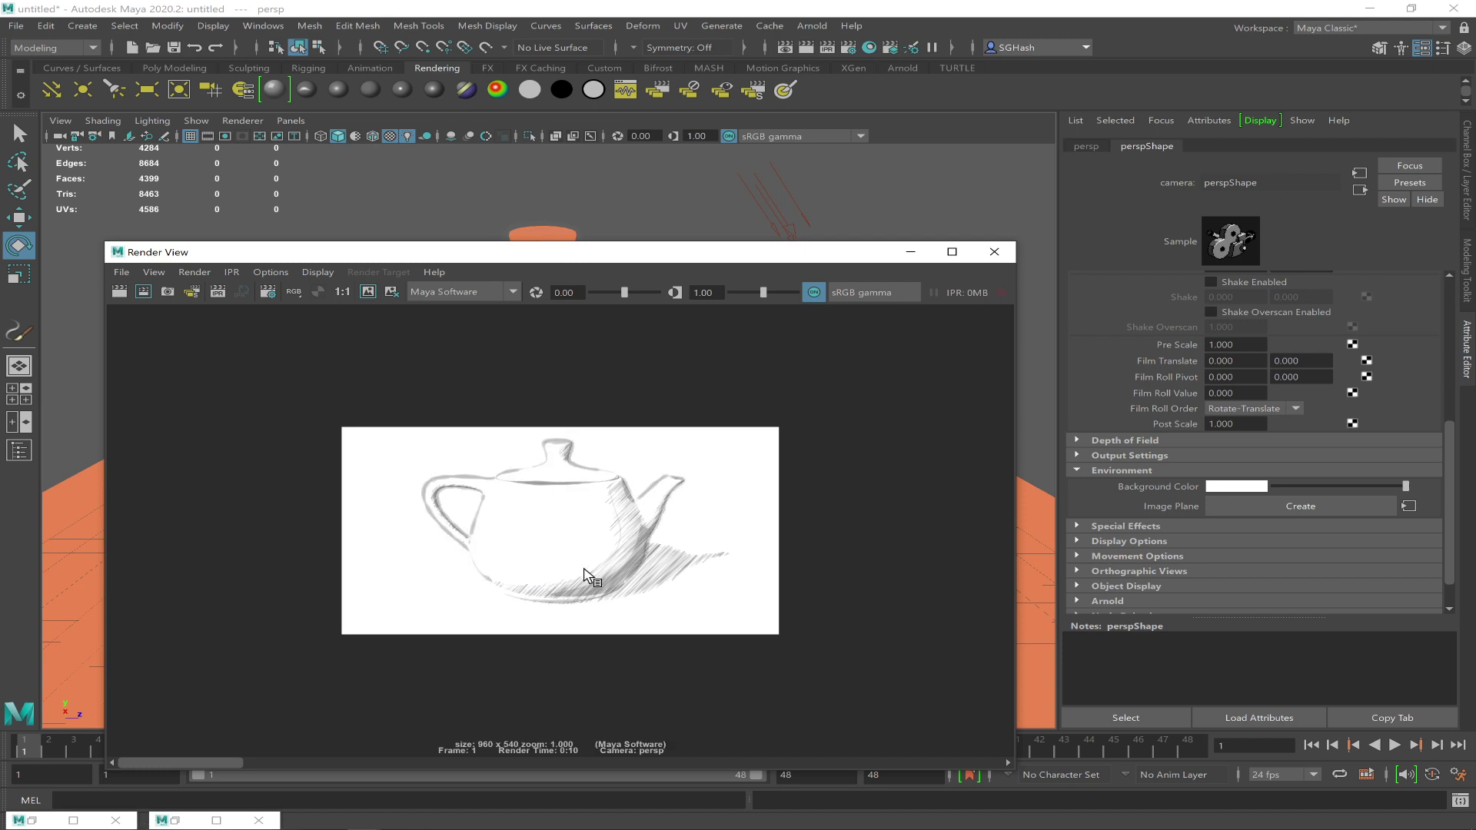
pyautogui.moveTo(617, 258); pyautogui.dragTo(956, 240)
pyautogui.keyDown('alt'); pyautogui.moveTo(755, 567); pyautogui.dragTo(1071, 621, button='right'); pyautogui.keyUp('alt')
pyautogui.moveTo(1004, 816)
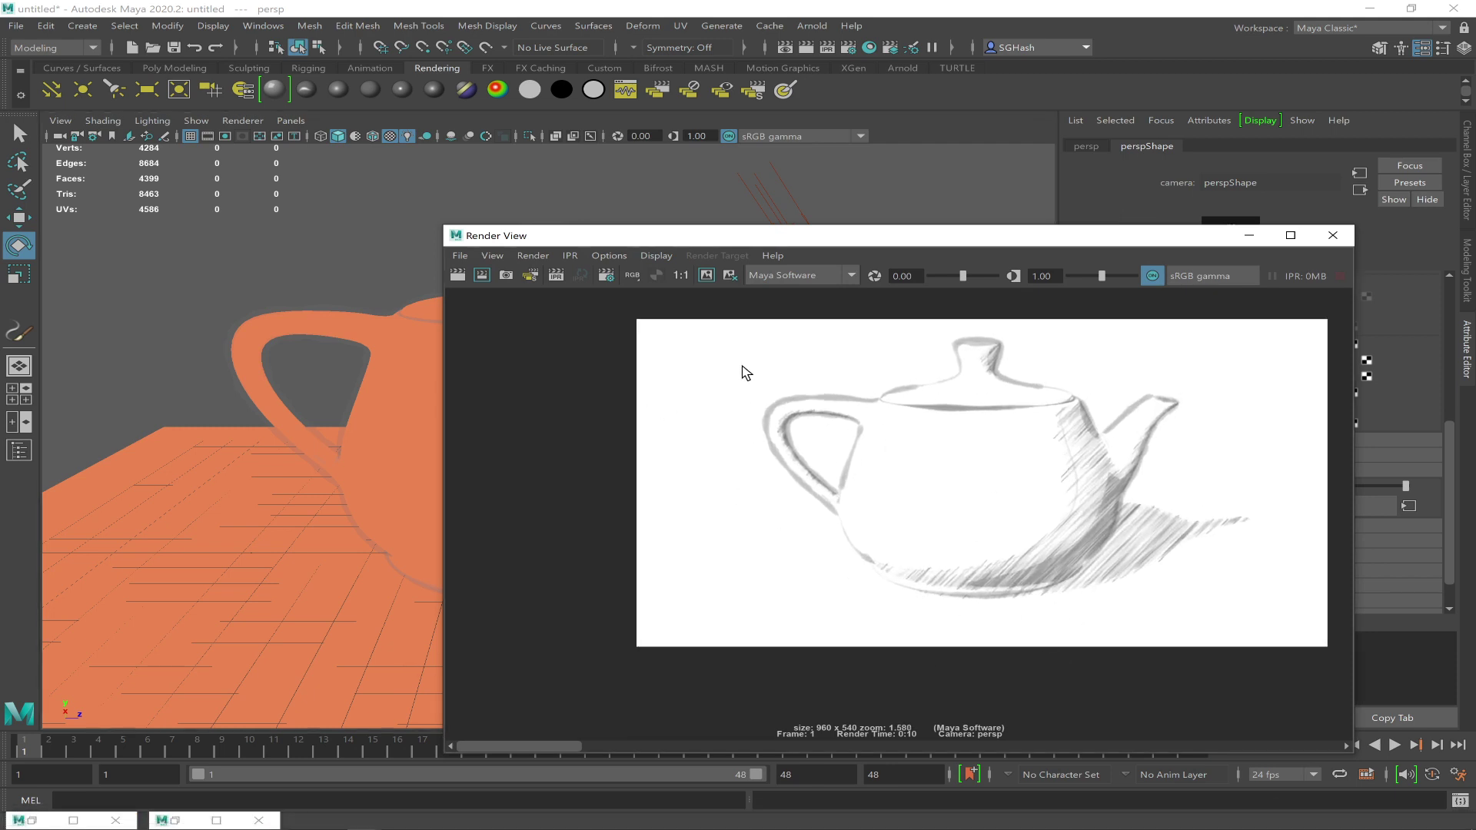
# Save the rendered image to the Desktop as teapot in Maya IFF format
pyautogui.click(464, 257)
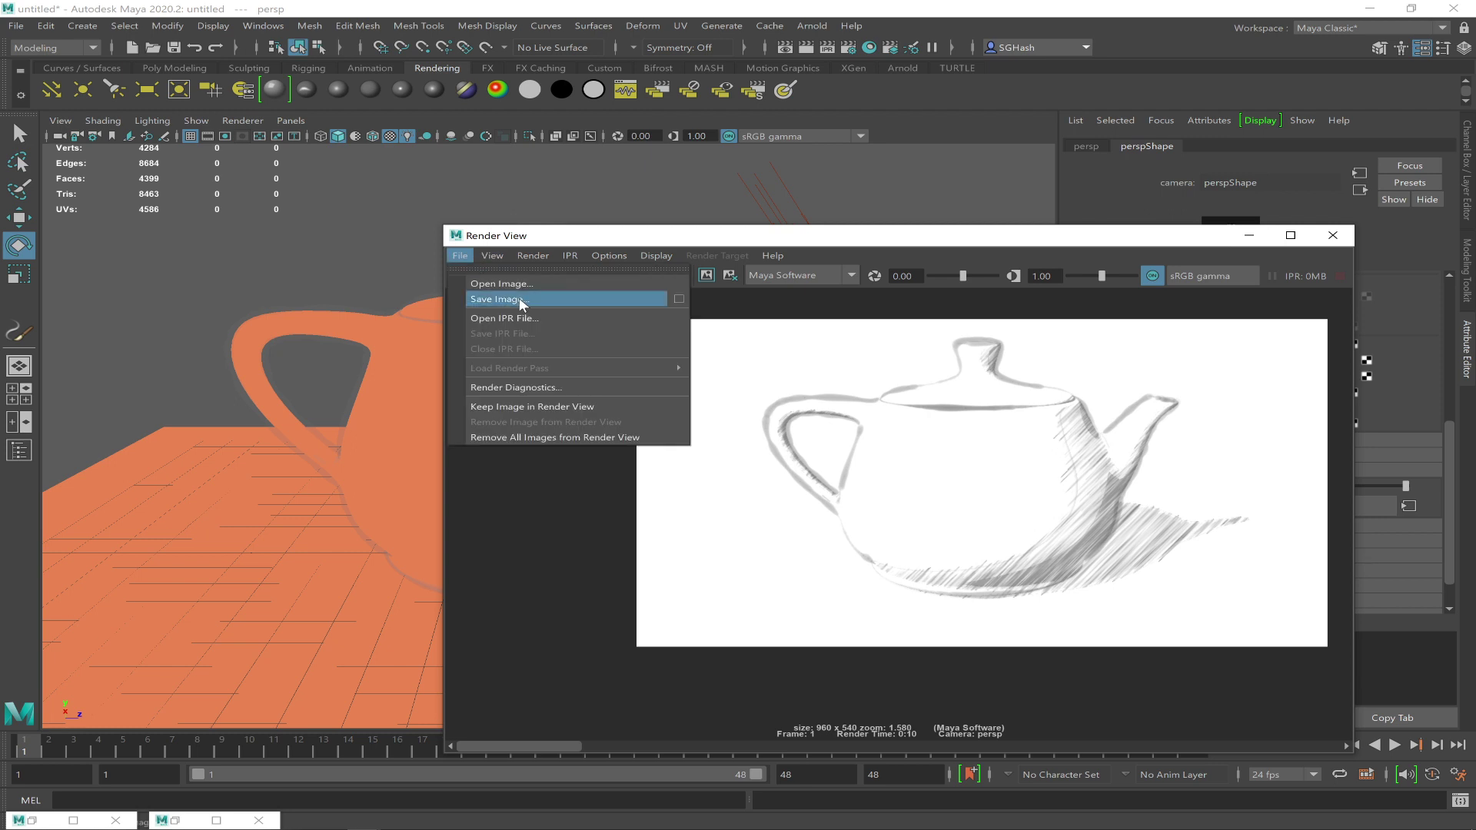
pyautogui.click(518, 298)
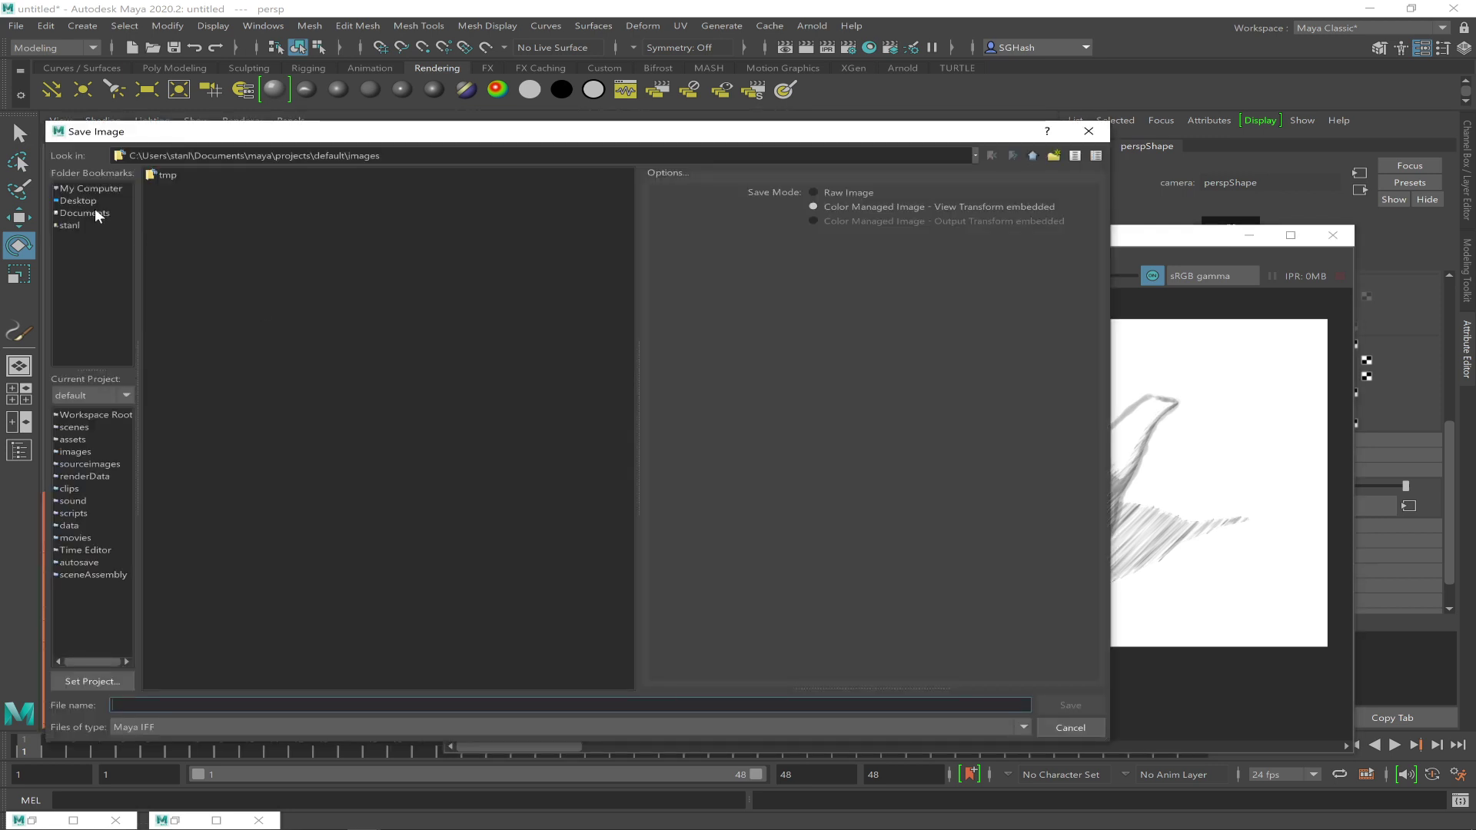
pyautogui.click(92, 200)
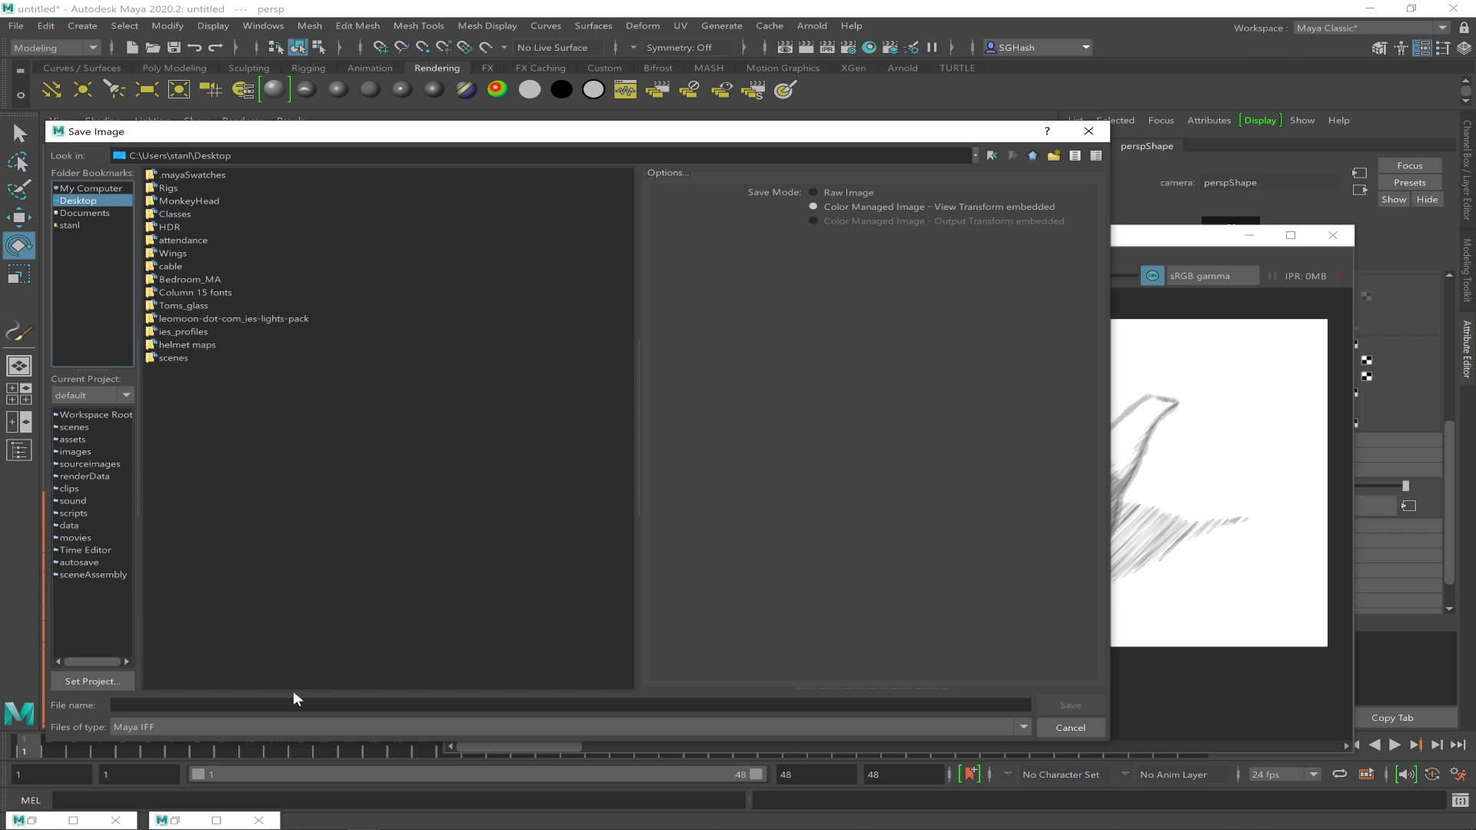
pyautogui.click(263, 702)
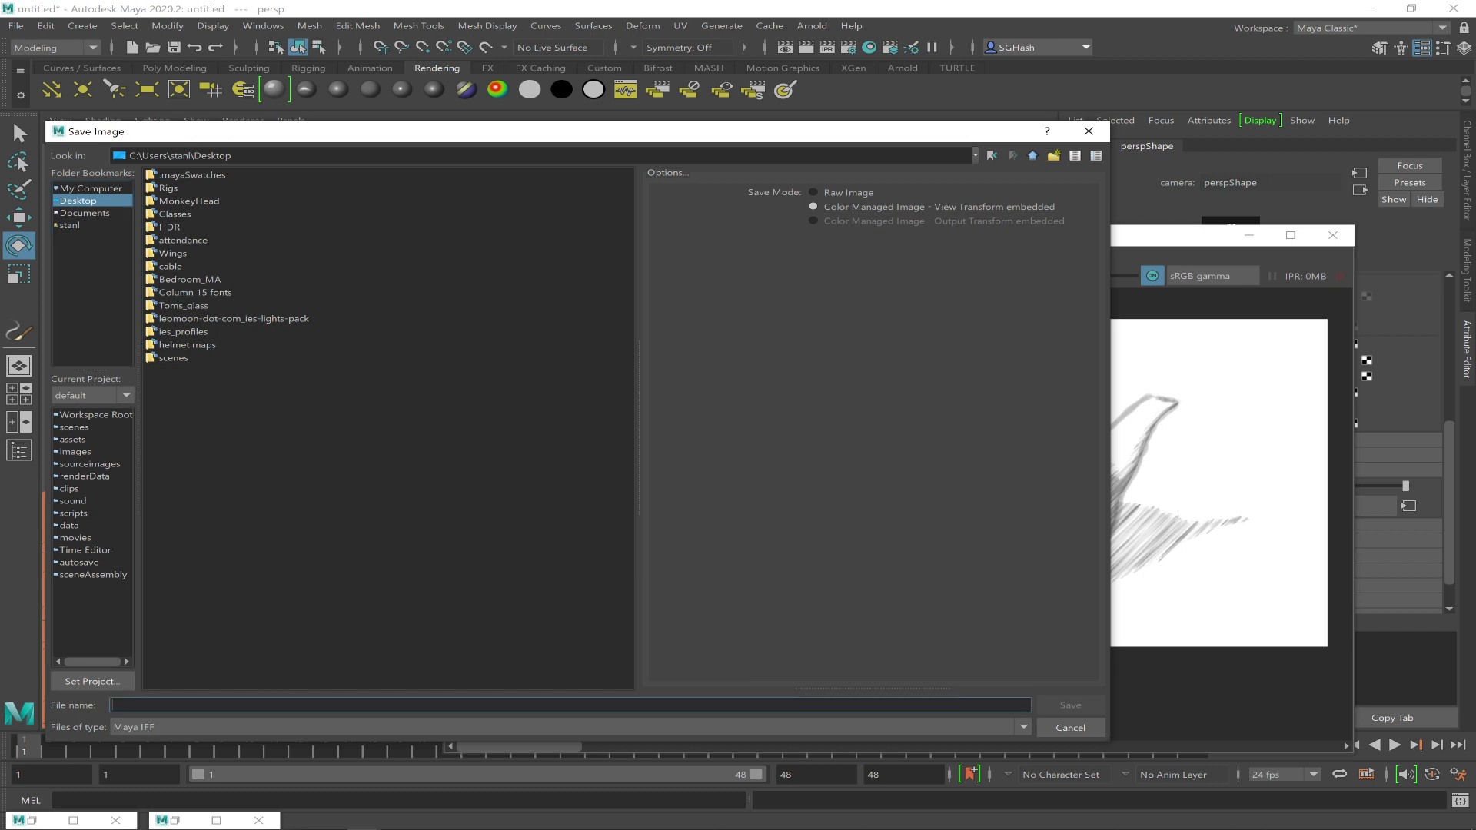
pyautogui.write('teapot')
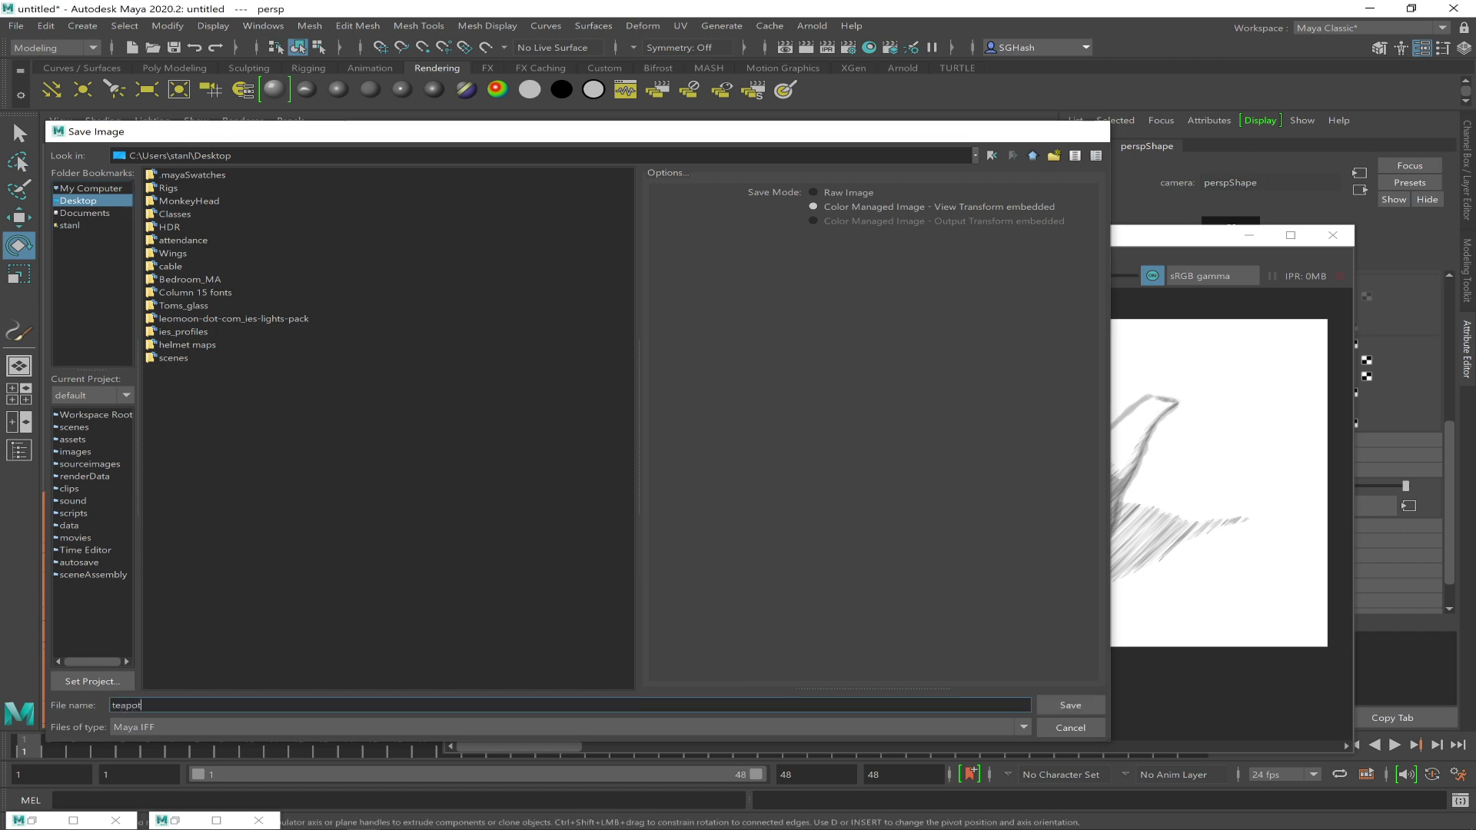
pyautogui.press('Return')
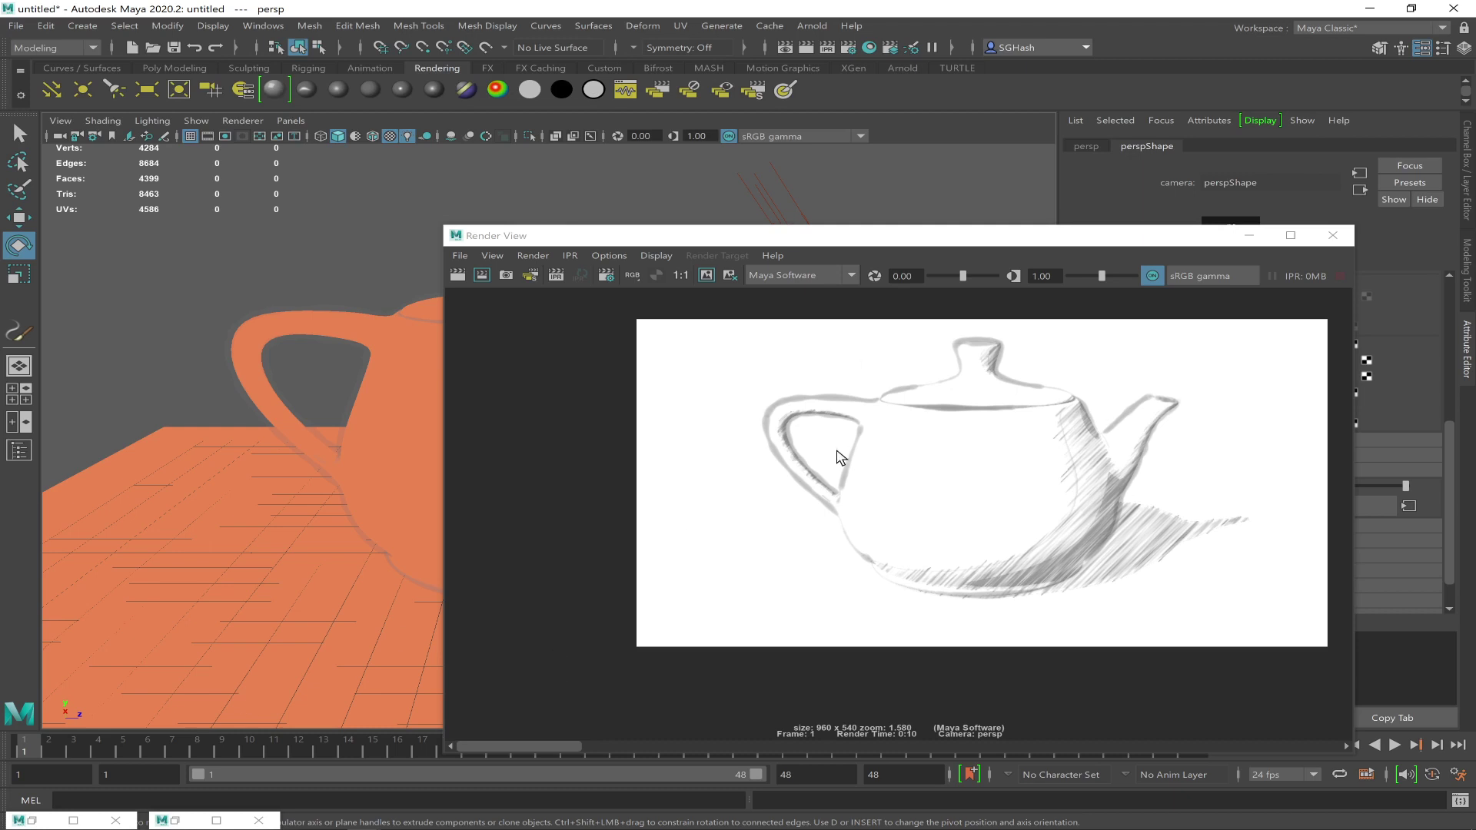
pyautogui.moveTo(153, 829)
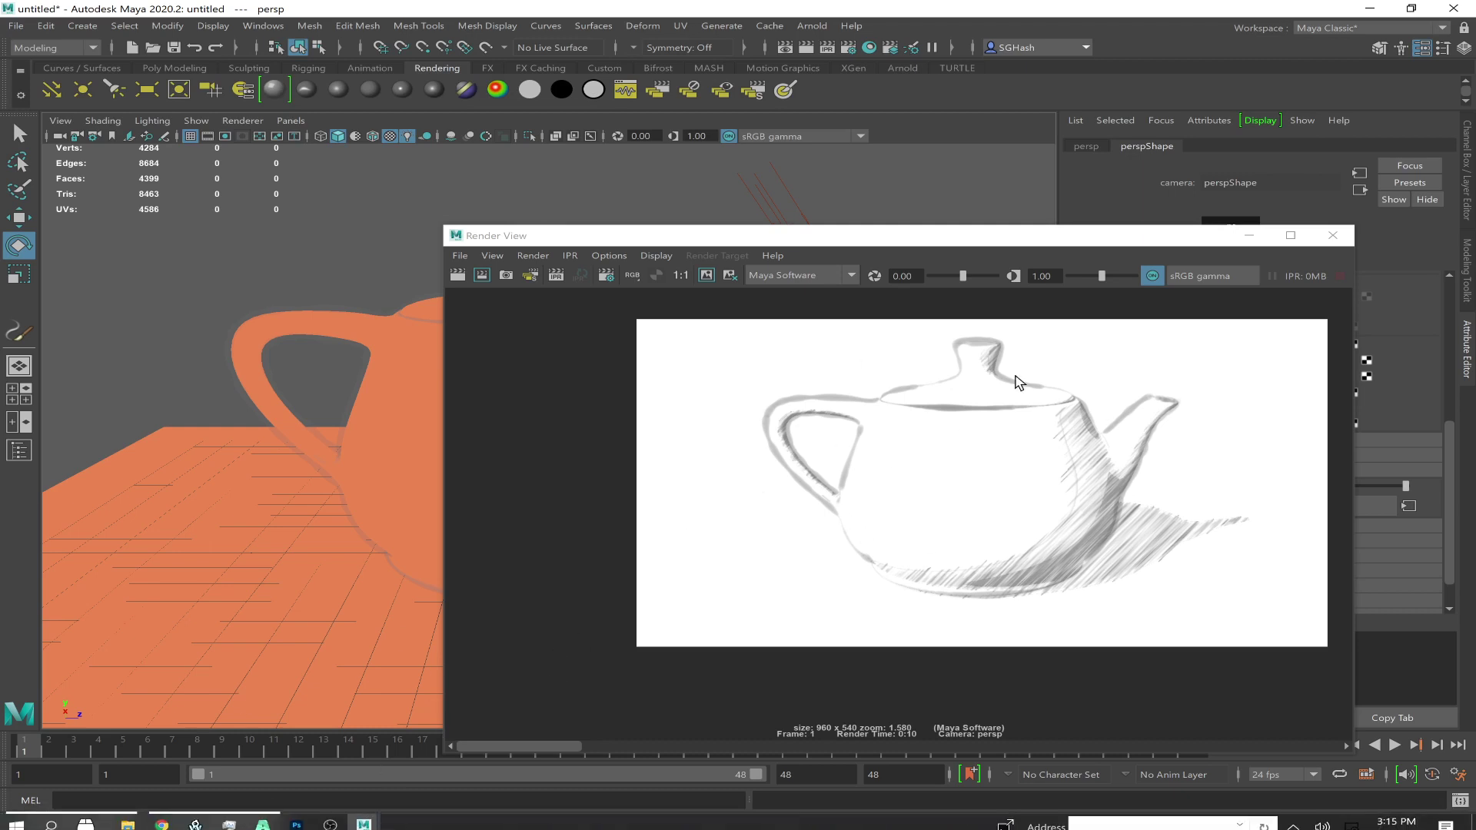
pyautogui.moveTo(330, 823)
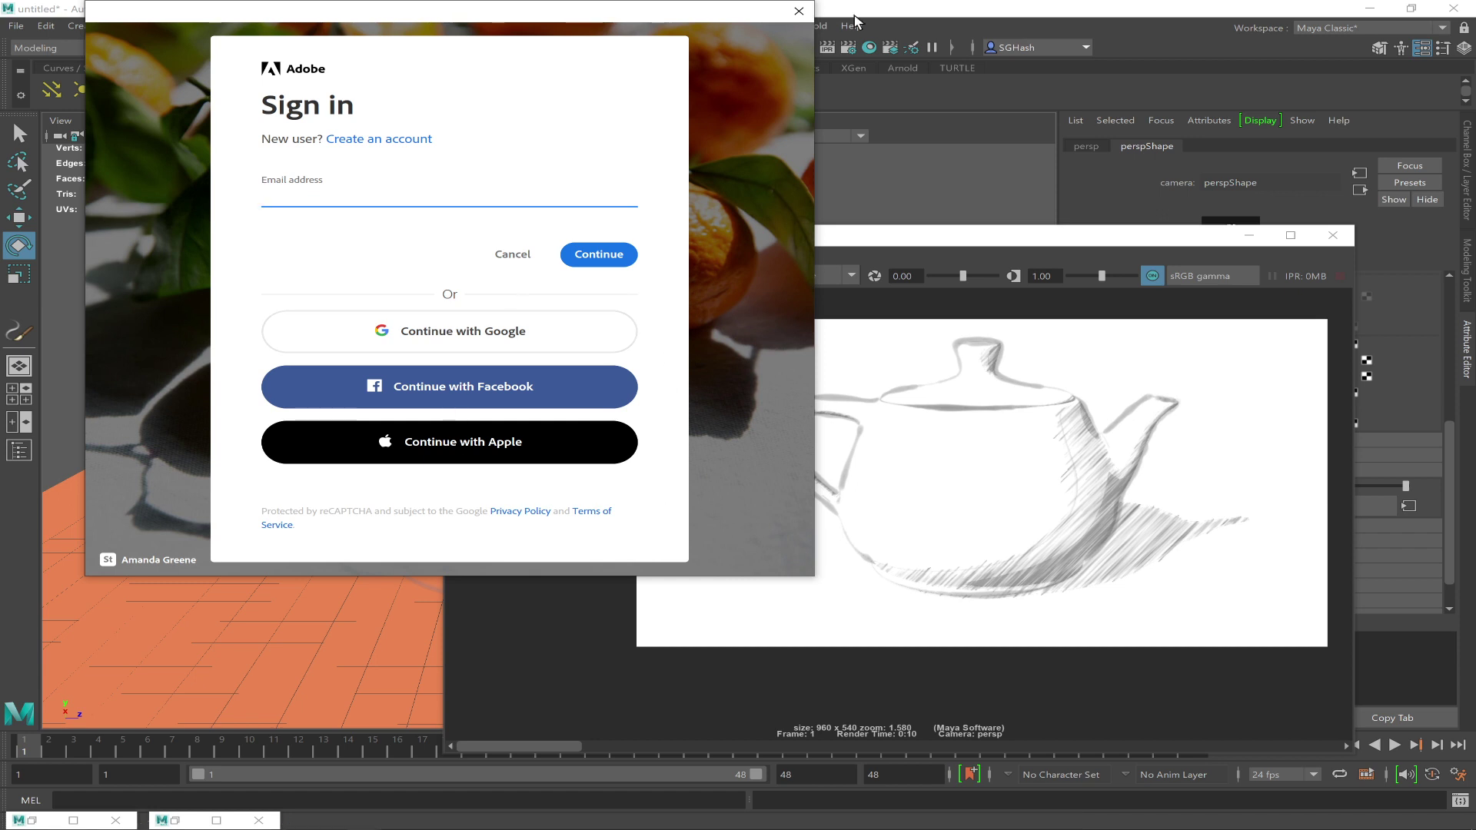
pyautogui.click(798, 11)
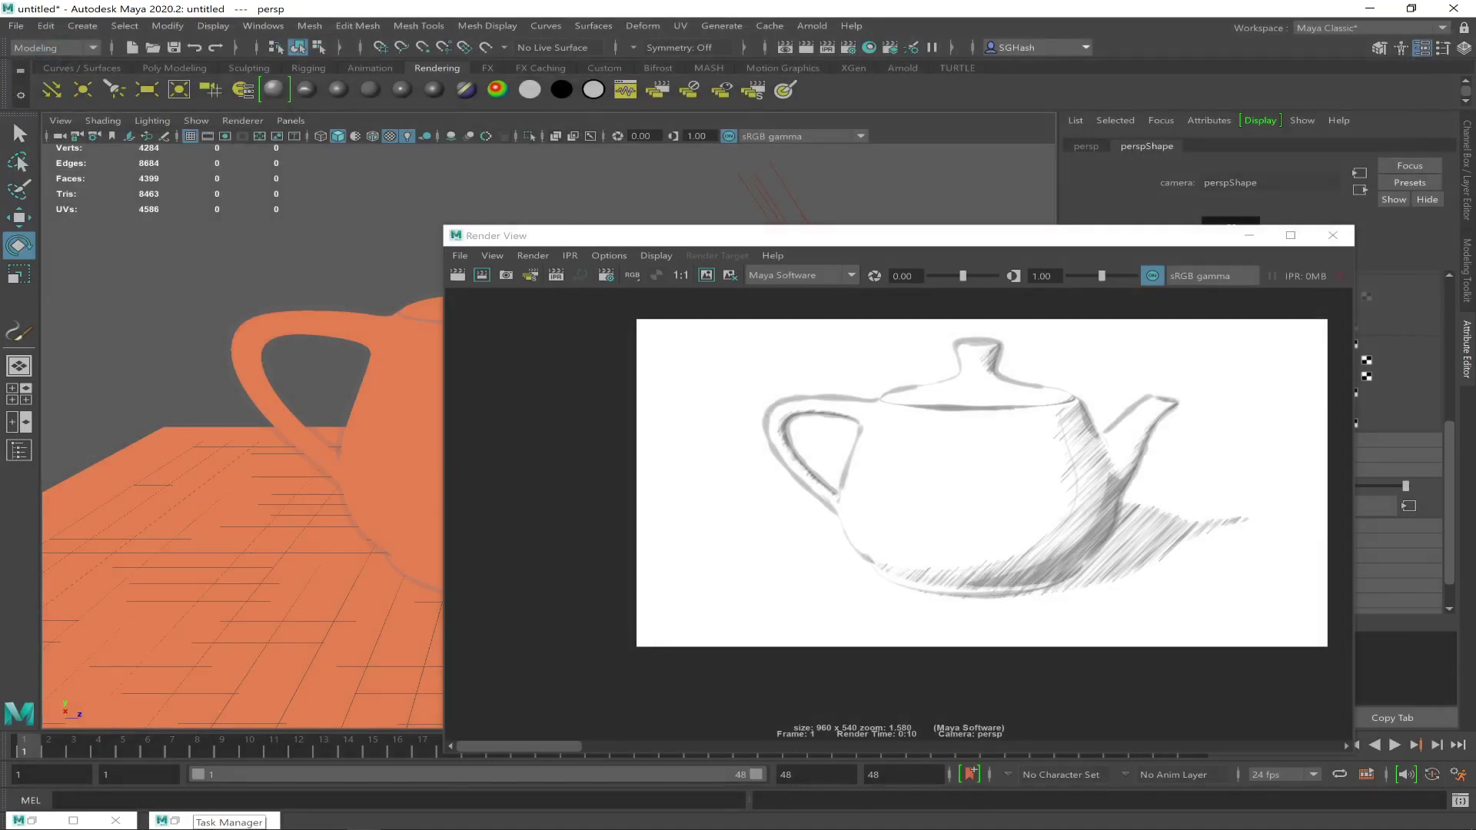
# Switch to the web browser and open photopea.com in a new tab
pyautogui.click(162, 815)
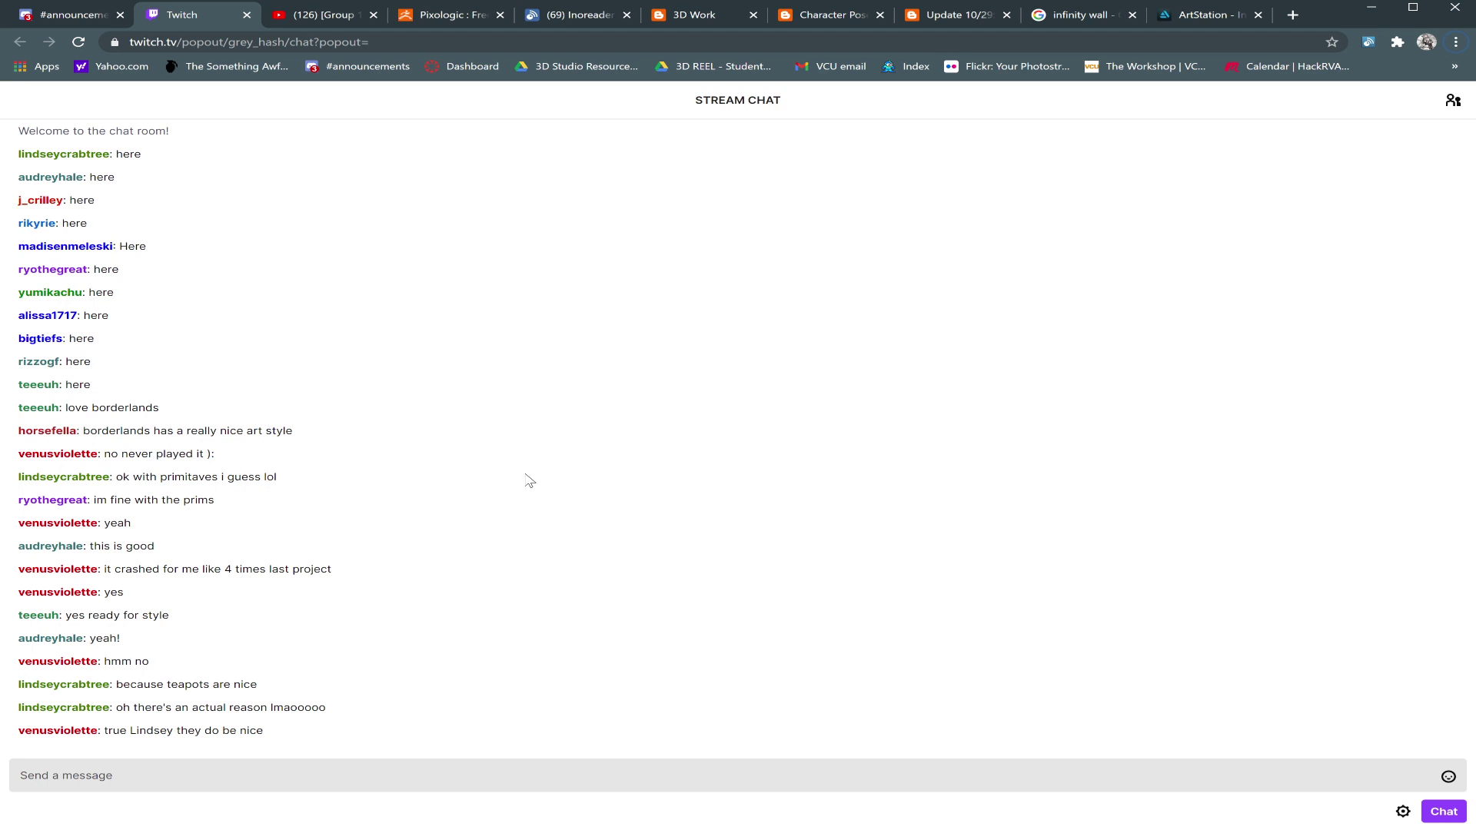
pyautogui.hotkey('ctrl', 't')
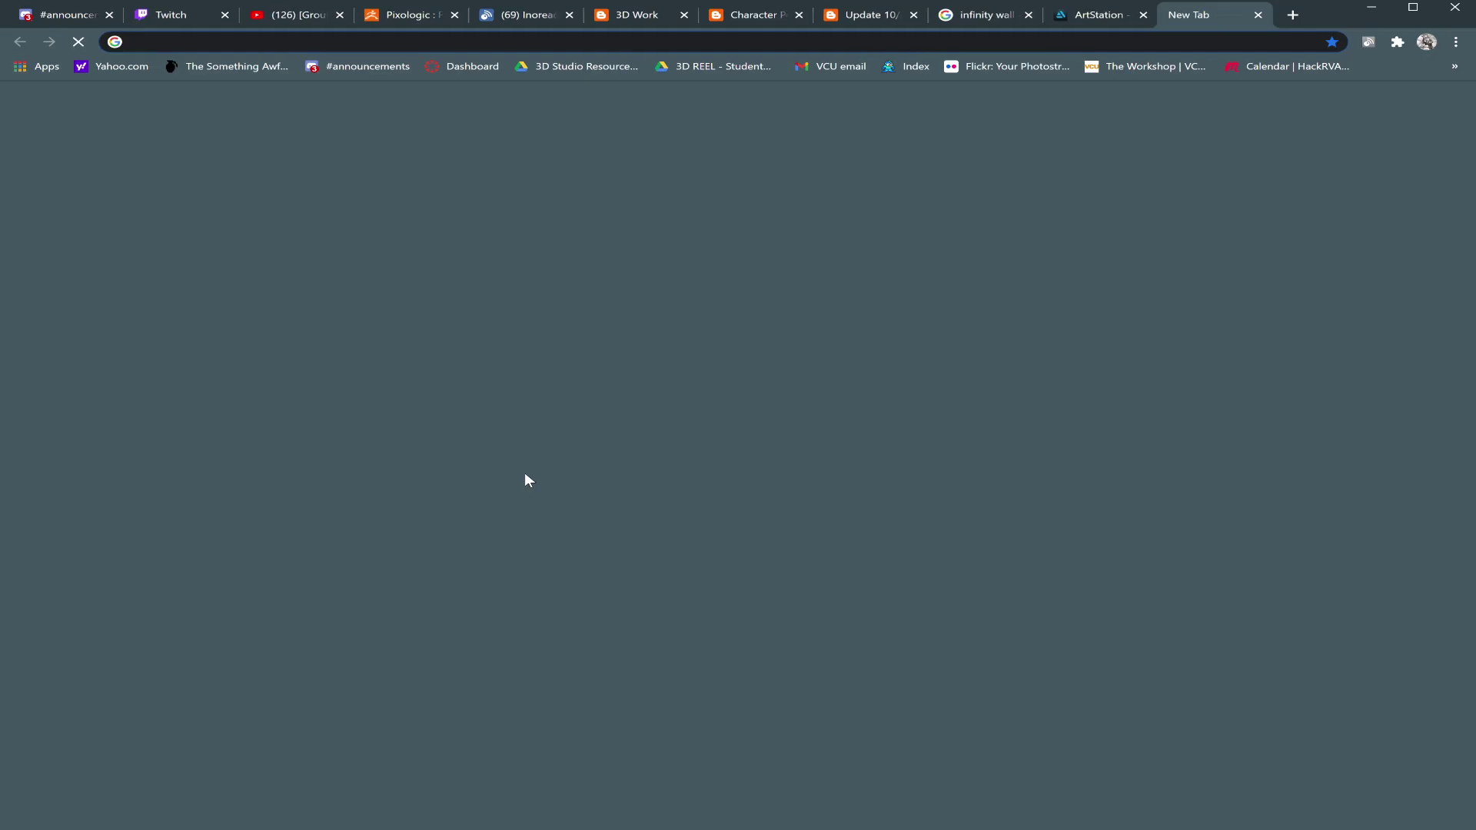
pyautogui.write('photopea.com')
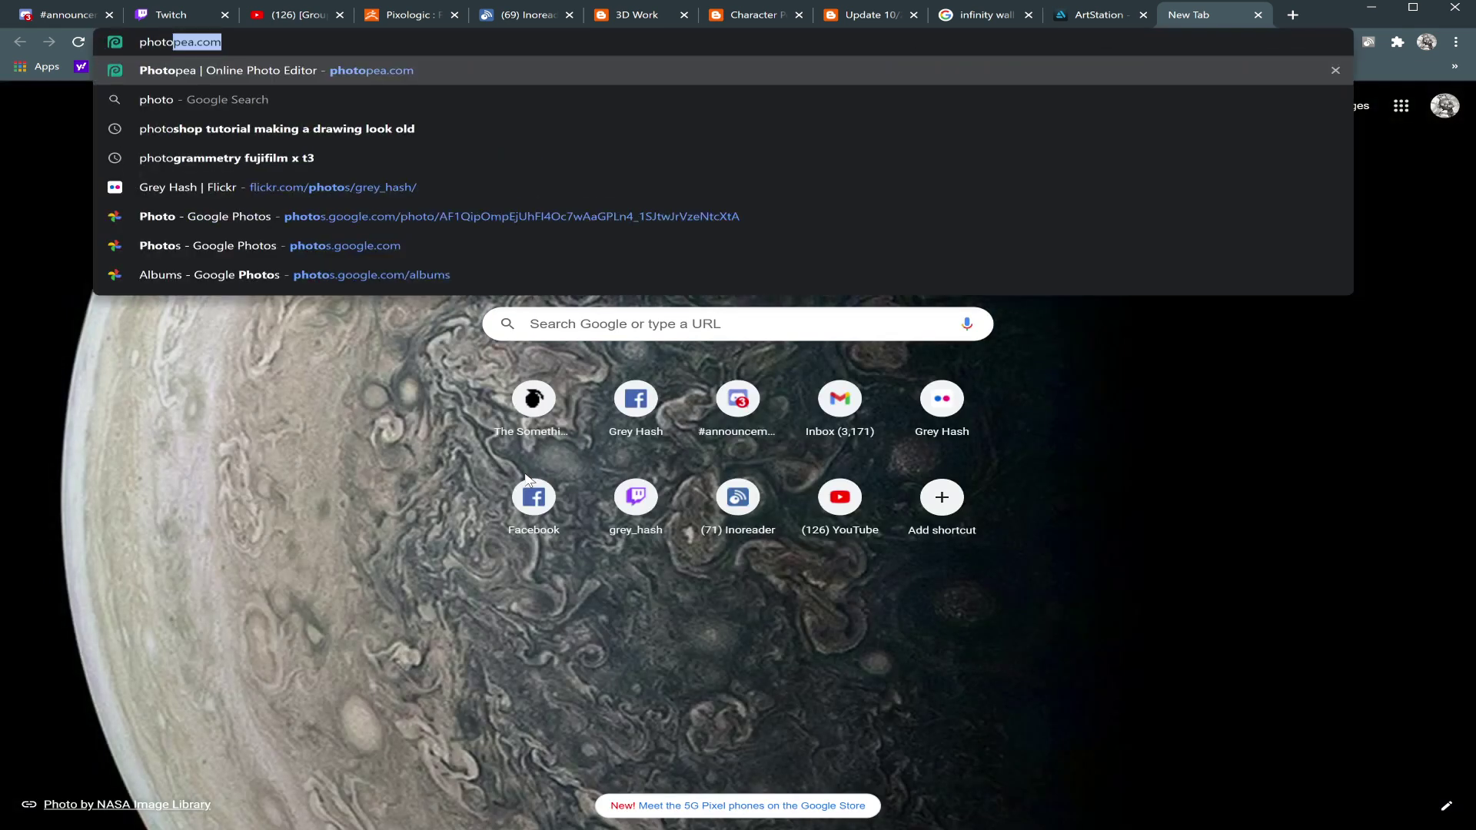
pyautogui.click(376, 74)
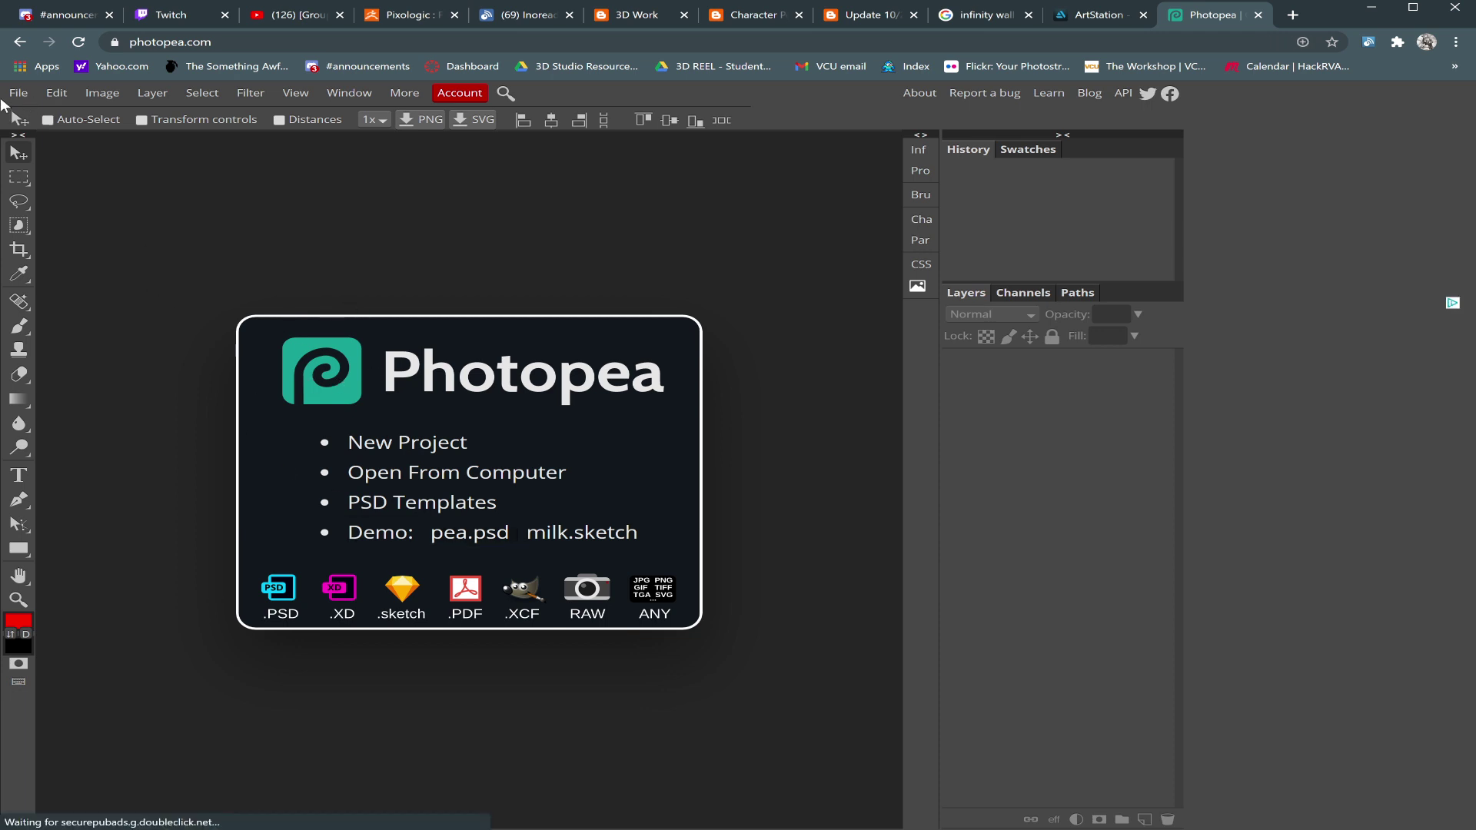
# Open the old-paper texture 2413257.jpg from the Desktop
pyautogui.click(18, 93)
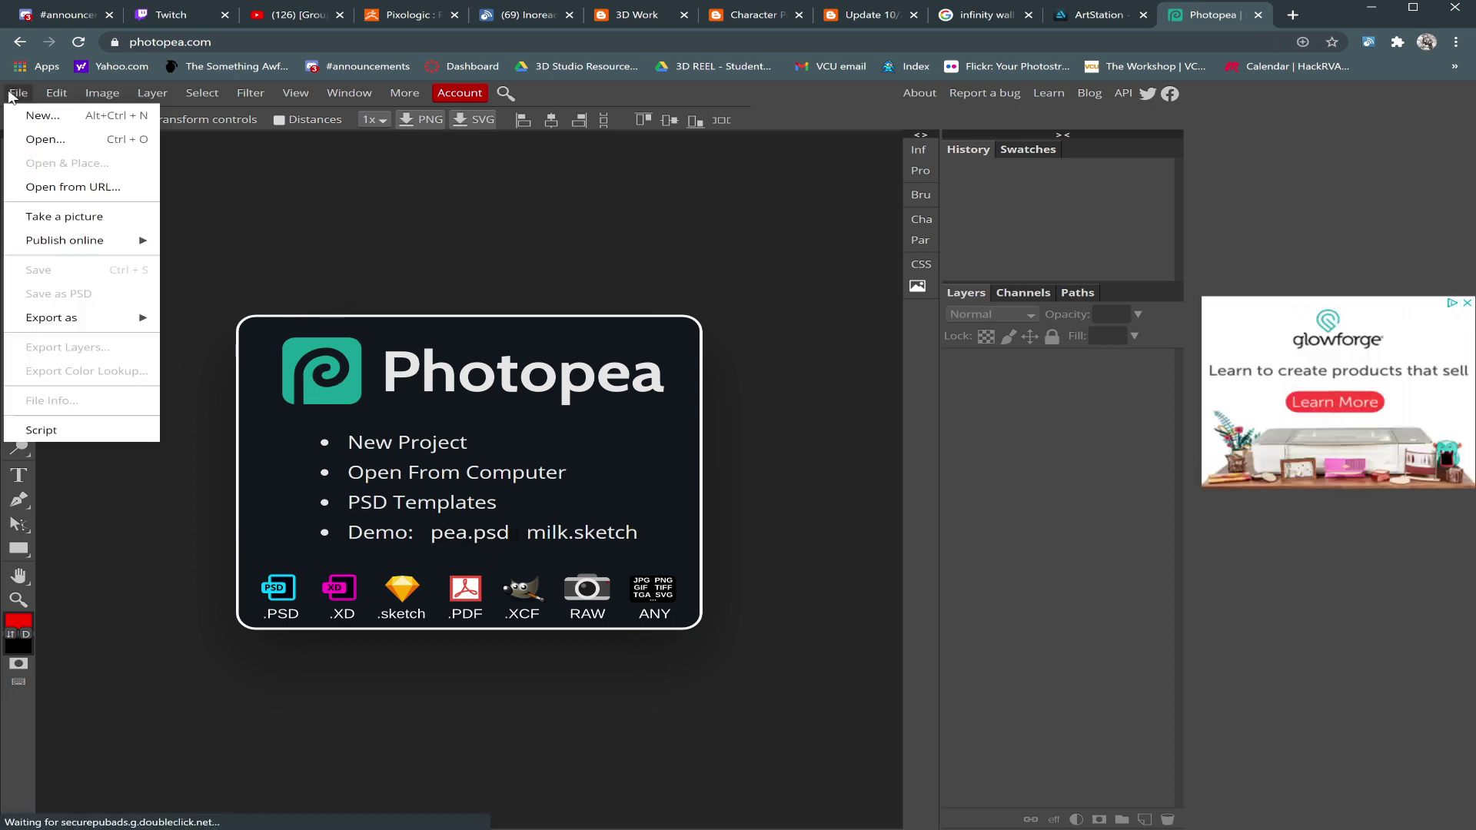
pyautogui.click(48, 138)
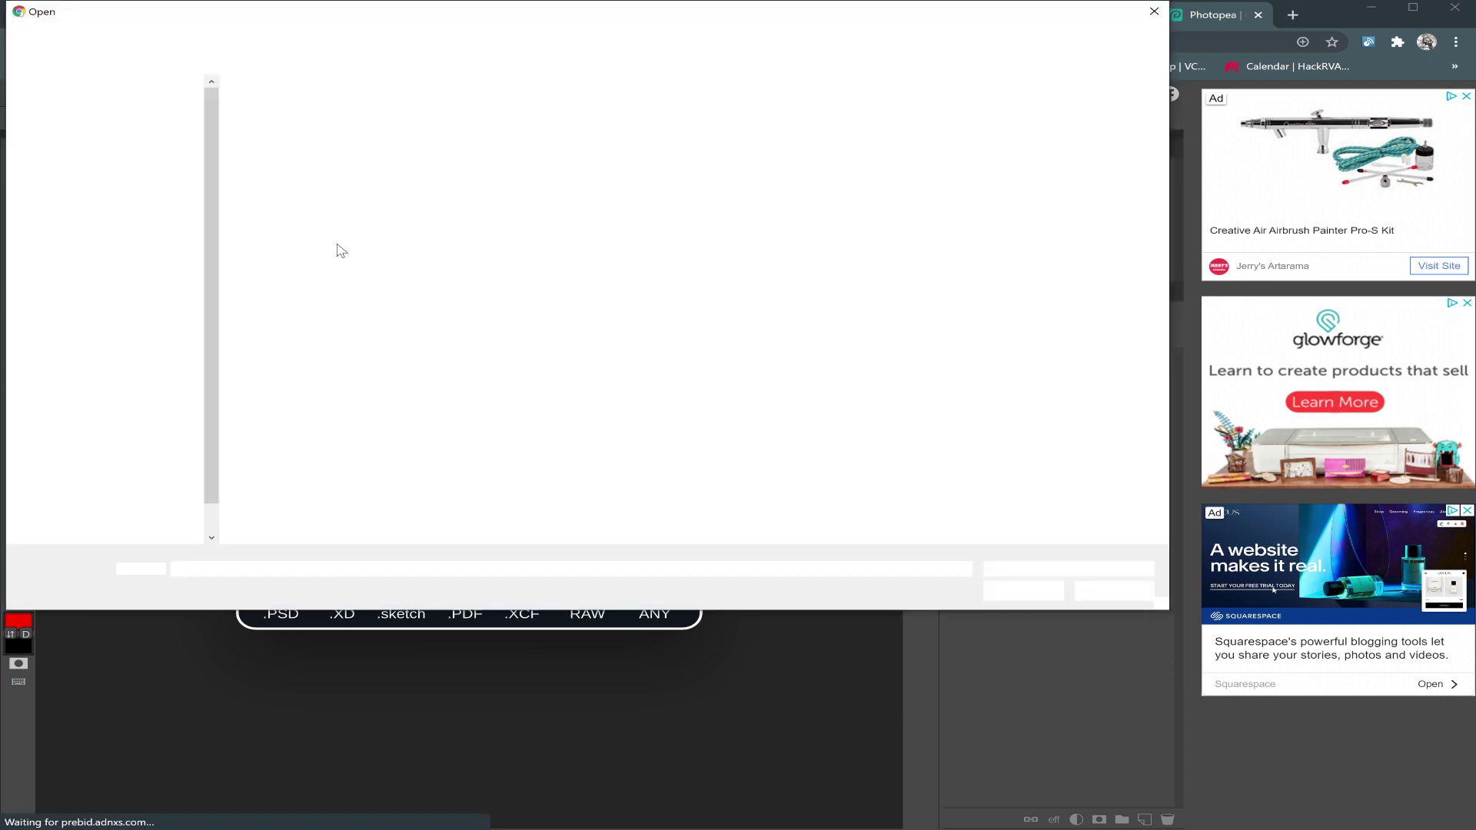
pyautogui.doubleClick(492, 206)
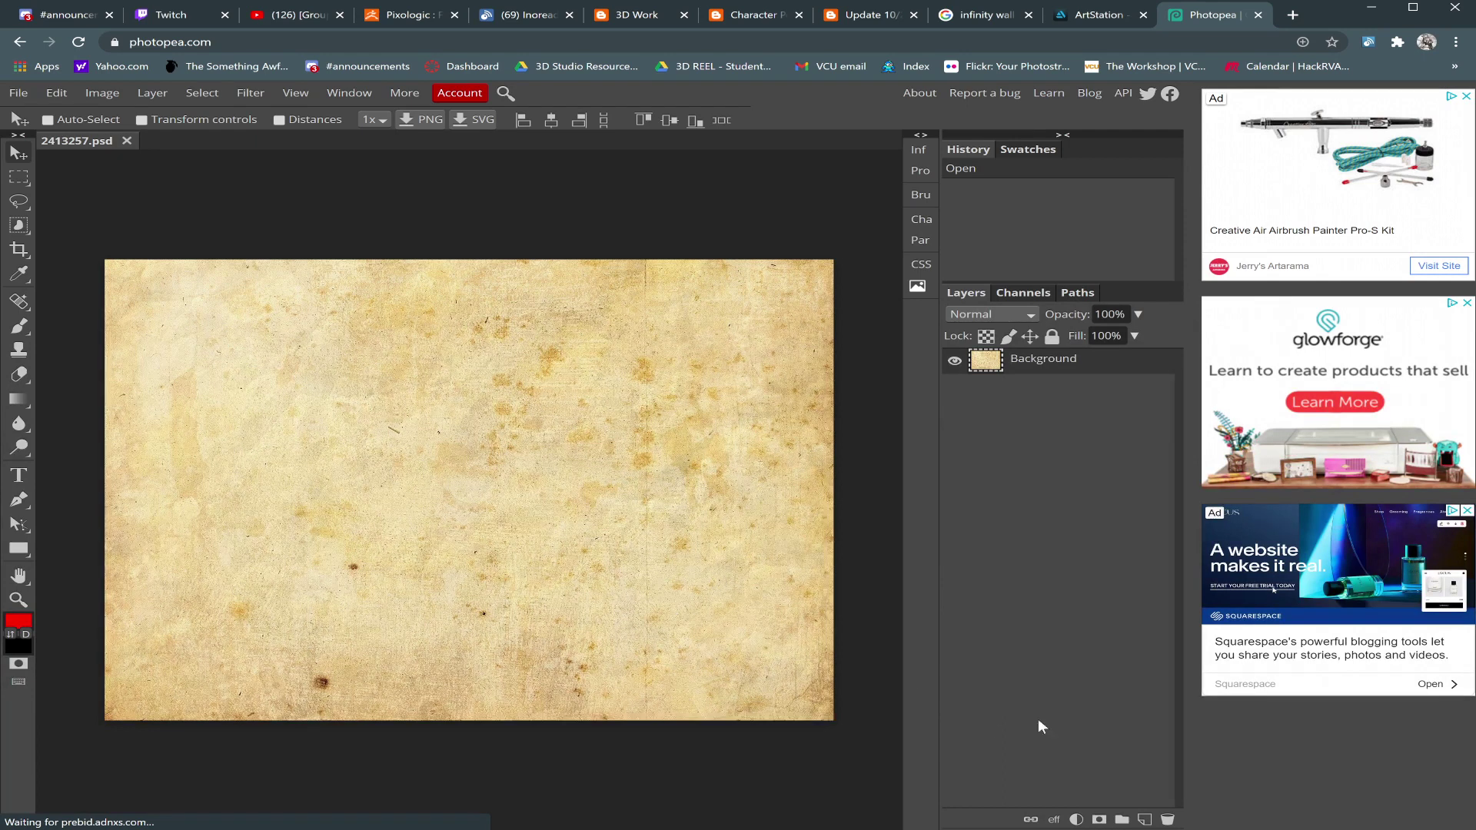
# Try to open teapot.iff from the Desktop as a second document
pyautogui.click(18, 93)
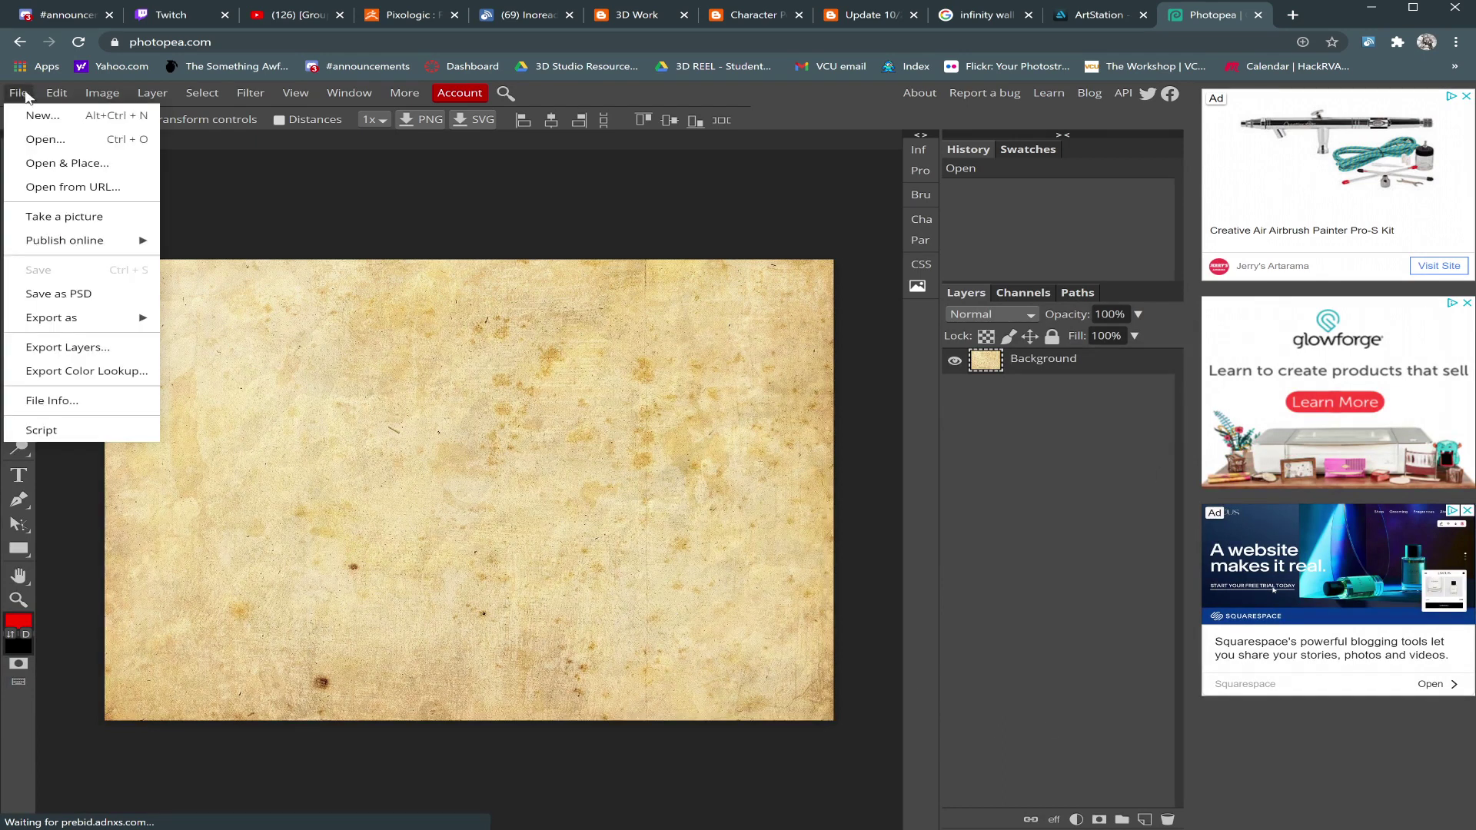
pyautogui.click(48, 140)
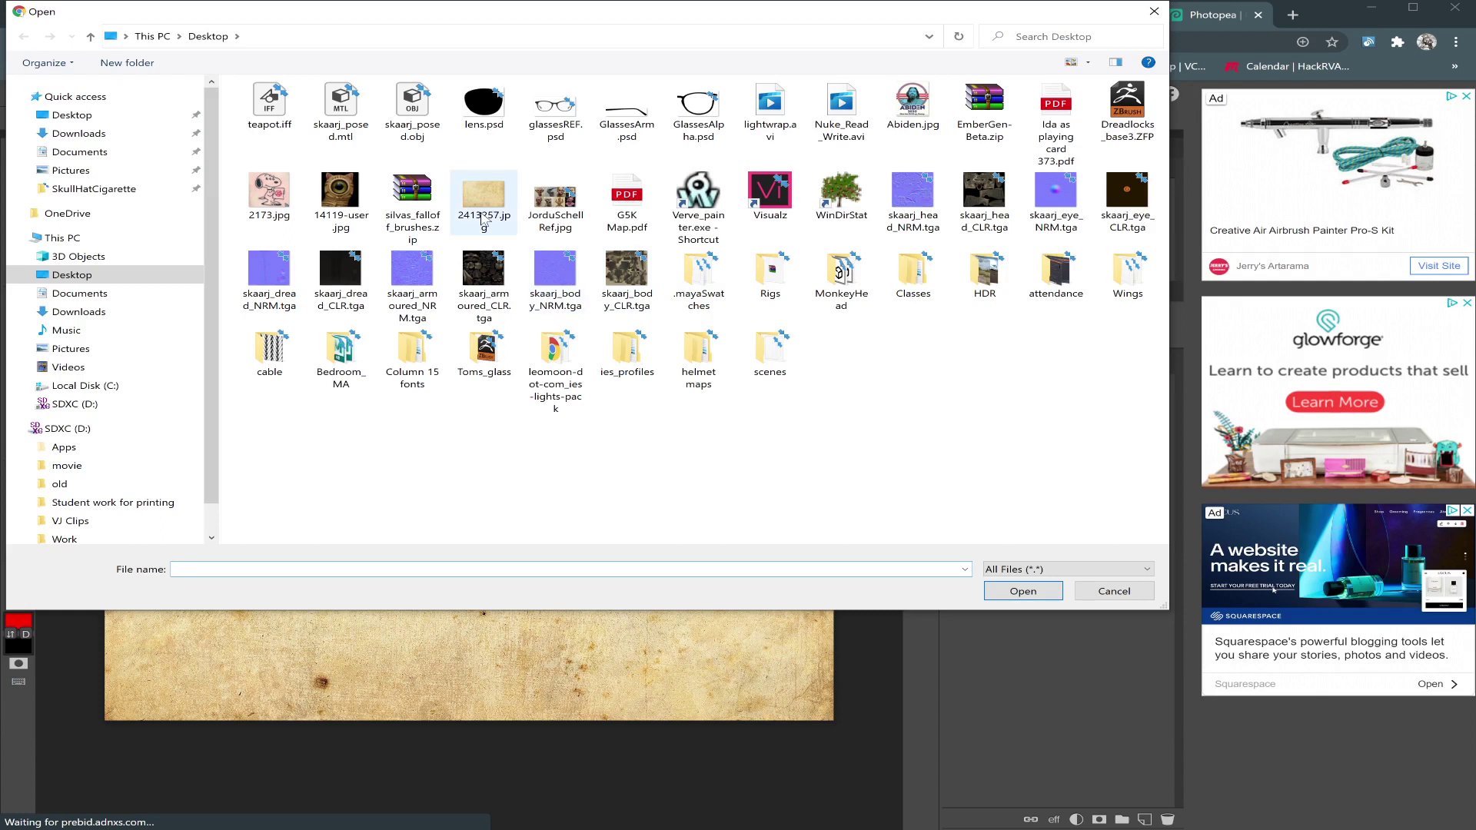
pyautogui.click(249, 115)
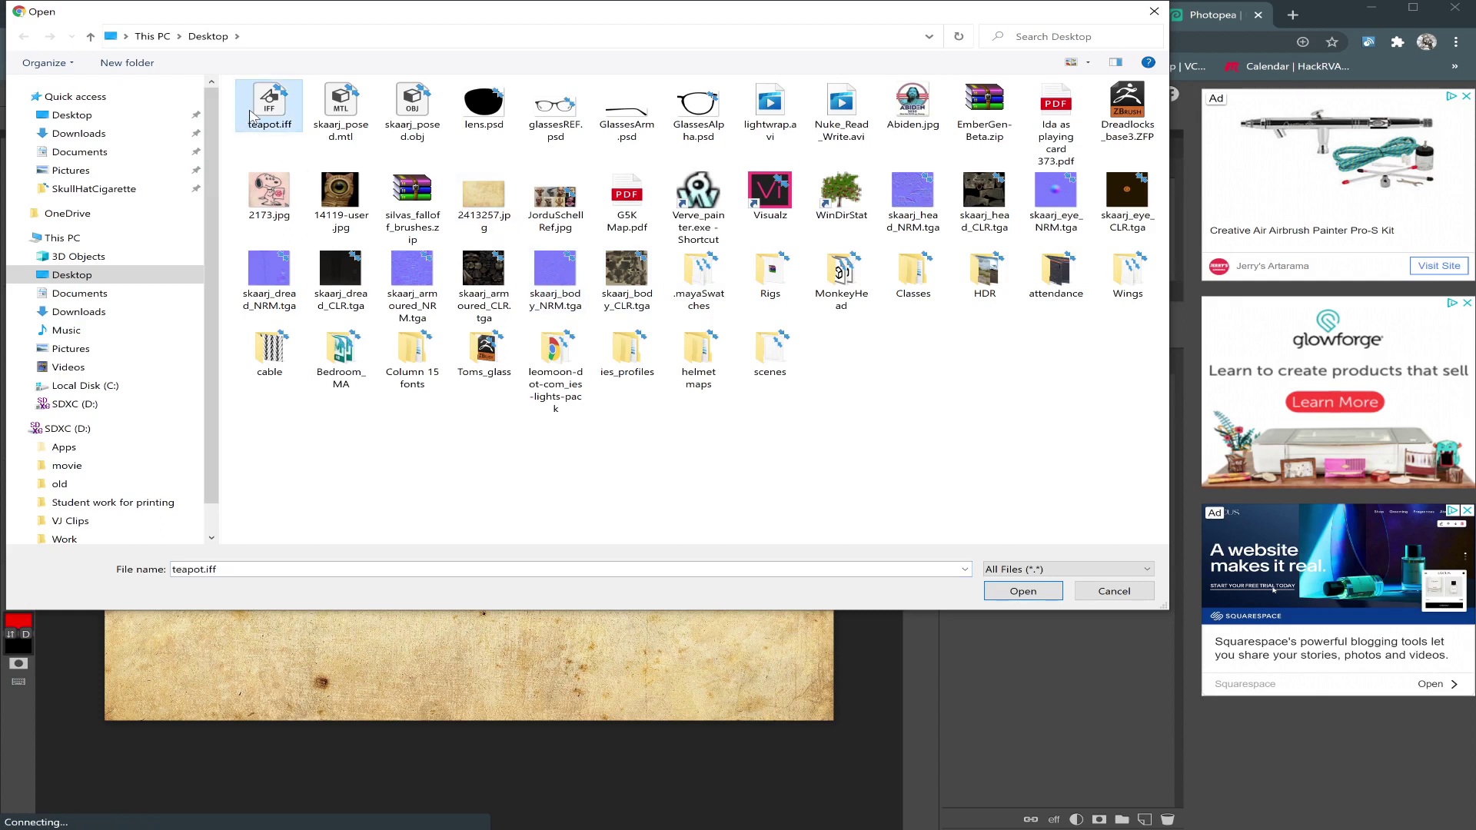
pyautogui.doubleClick(247, 116)
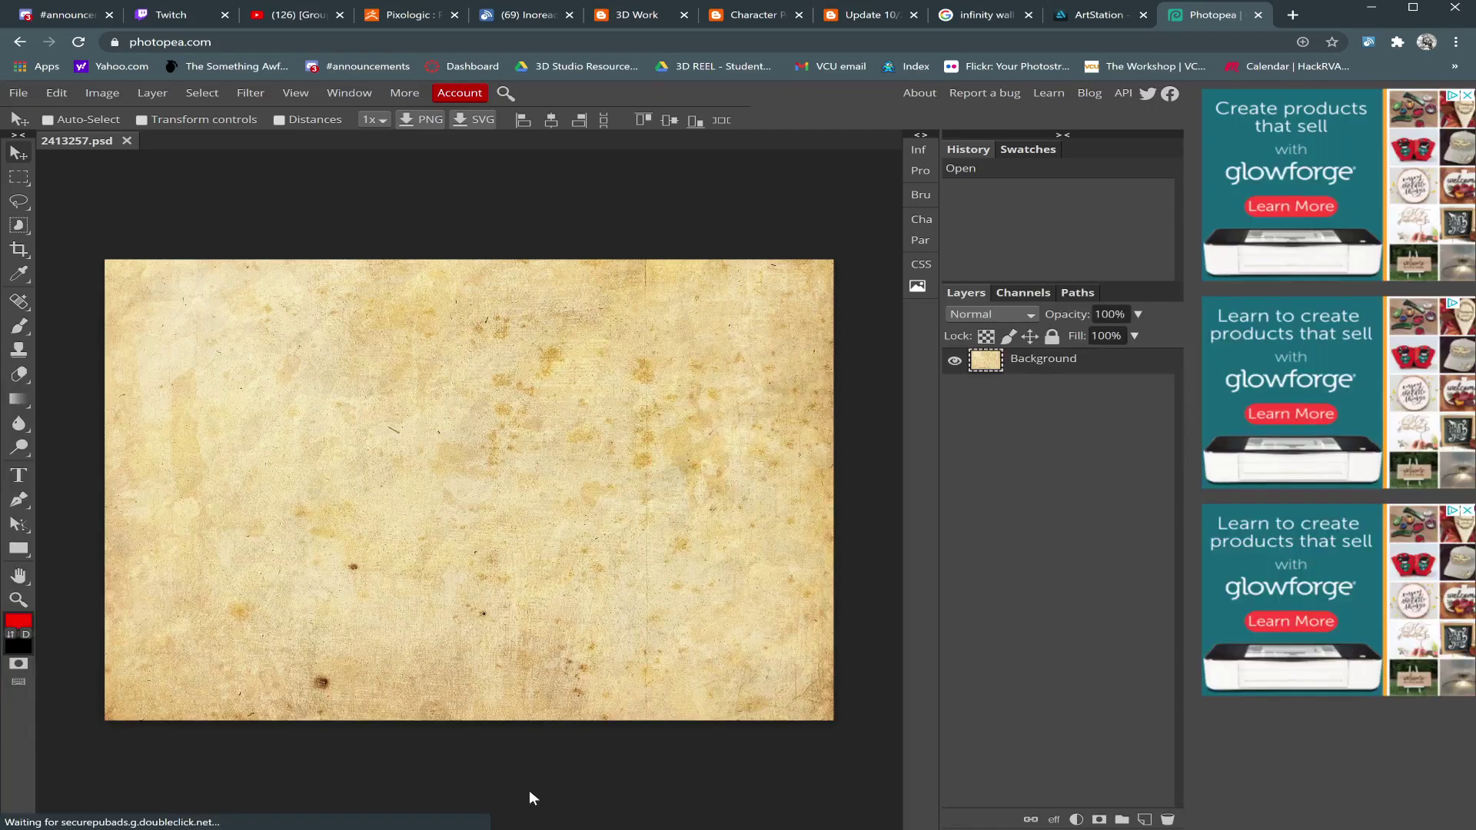
# Switch to Maya and save the rendered image to the Desktop as teapot in Tiff format
pyautogui.hotkey('alt', 'Tab')
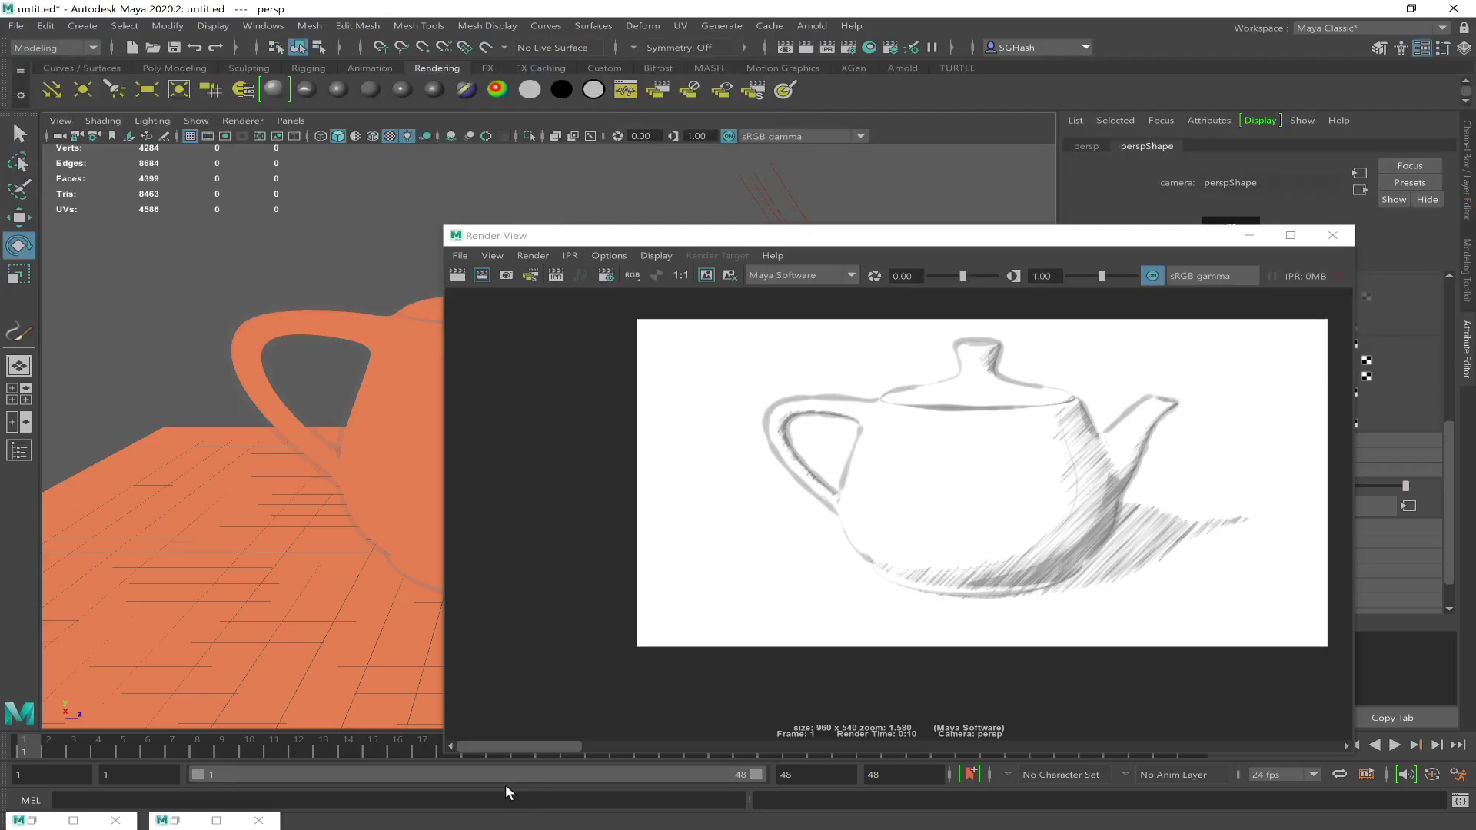
pyautogui.click(486, 254)
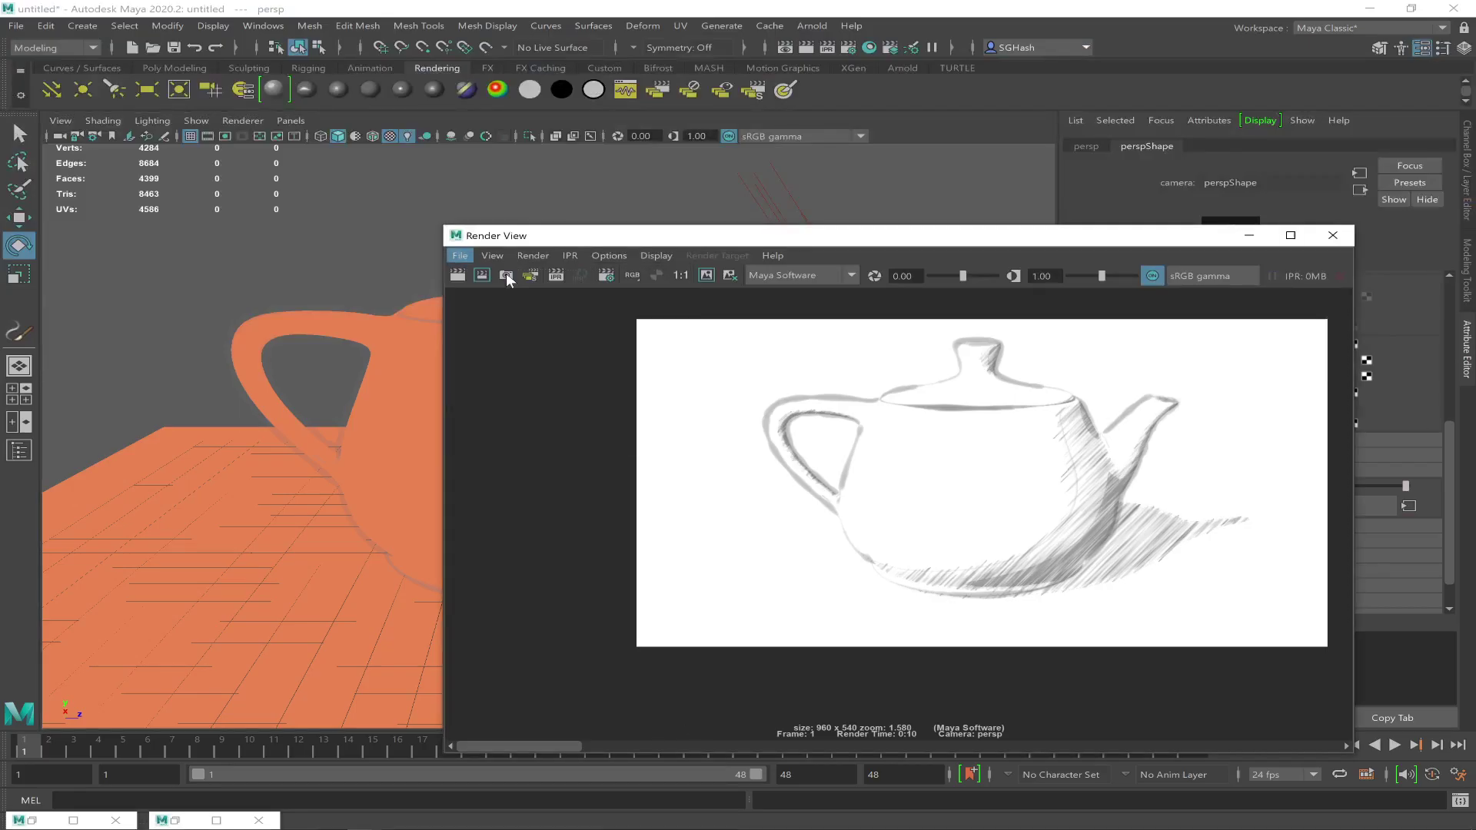
pyautogui.click(498, 300)
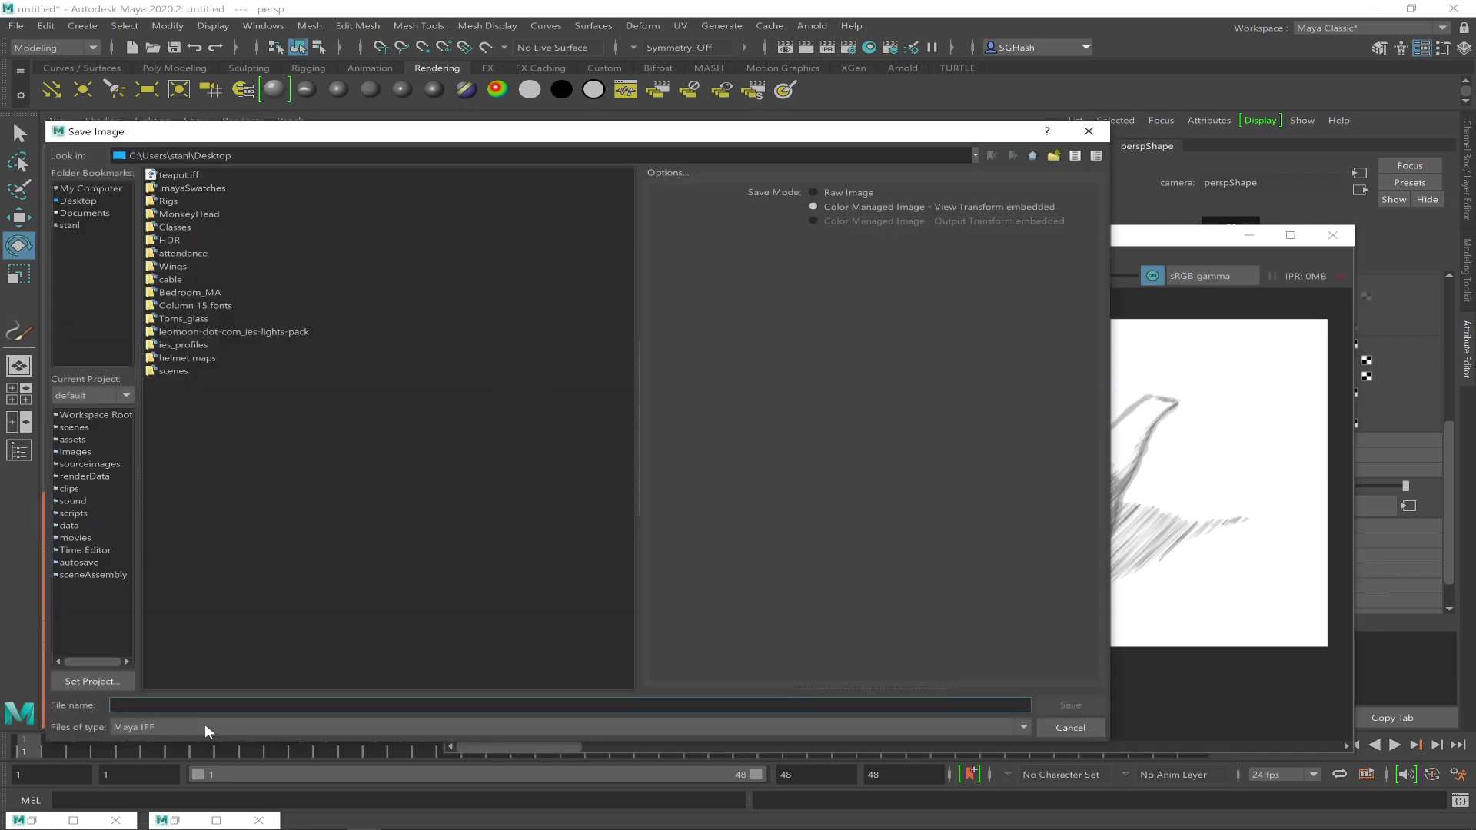
pyautogui.click(204, 726)
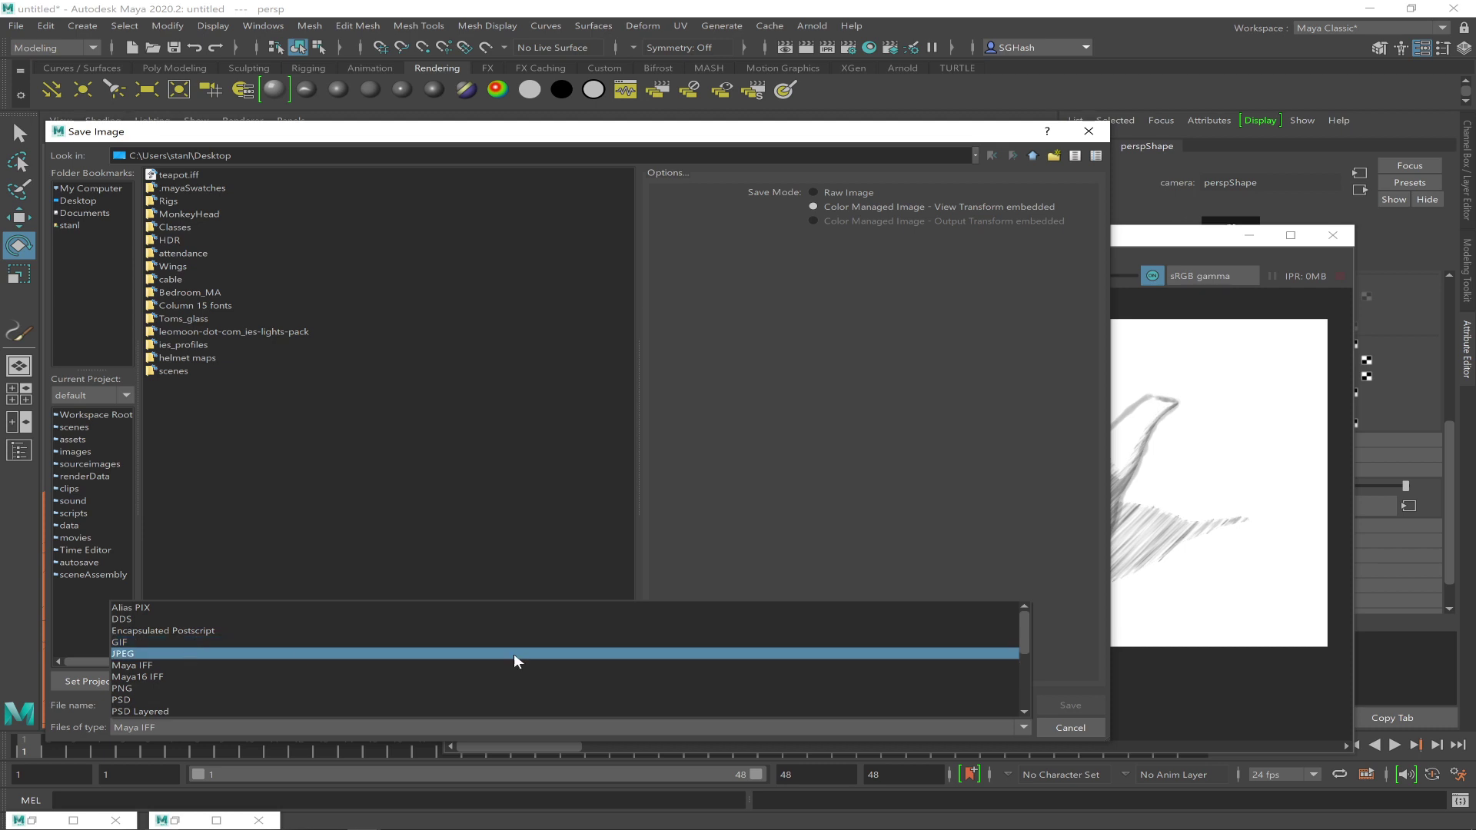
pyautogui.moveTo(1027, 621); pyautogui.dragTo(1013, 662)
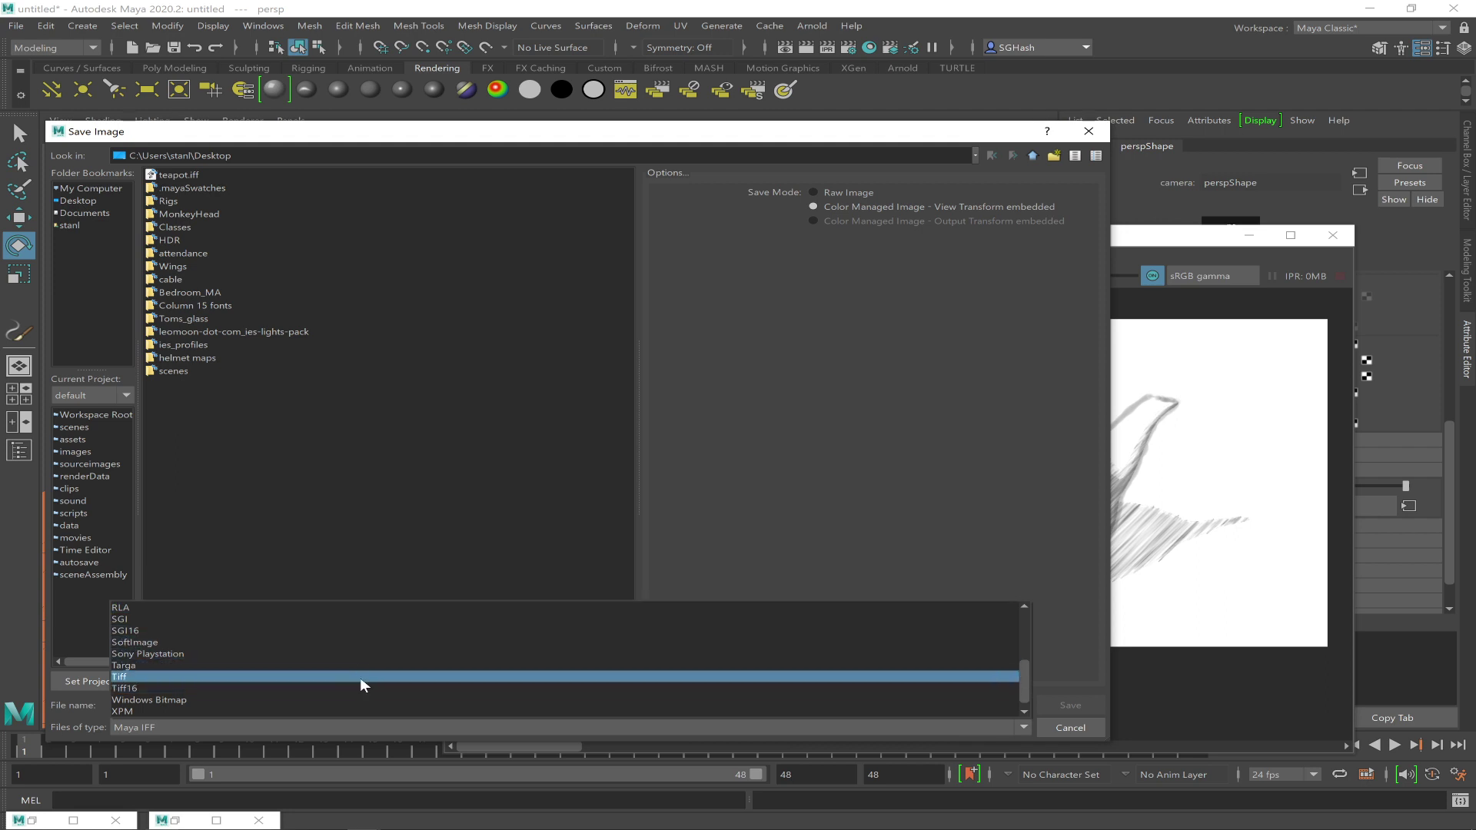
pyautogui.click(360, 676)
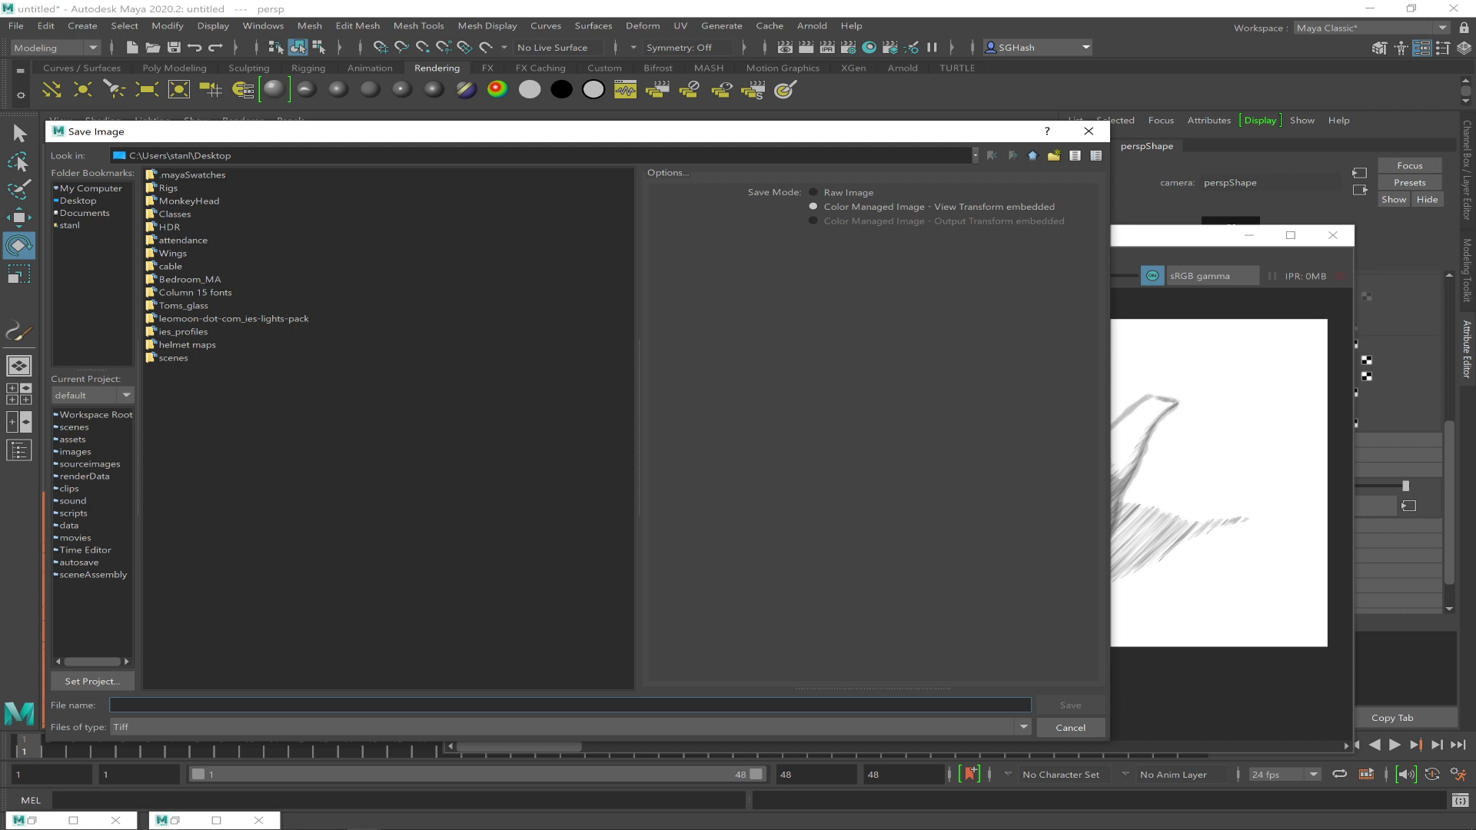
pyautogui.write('te')
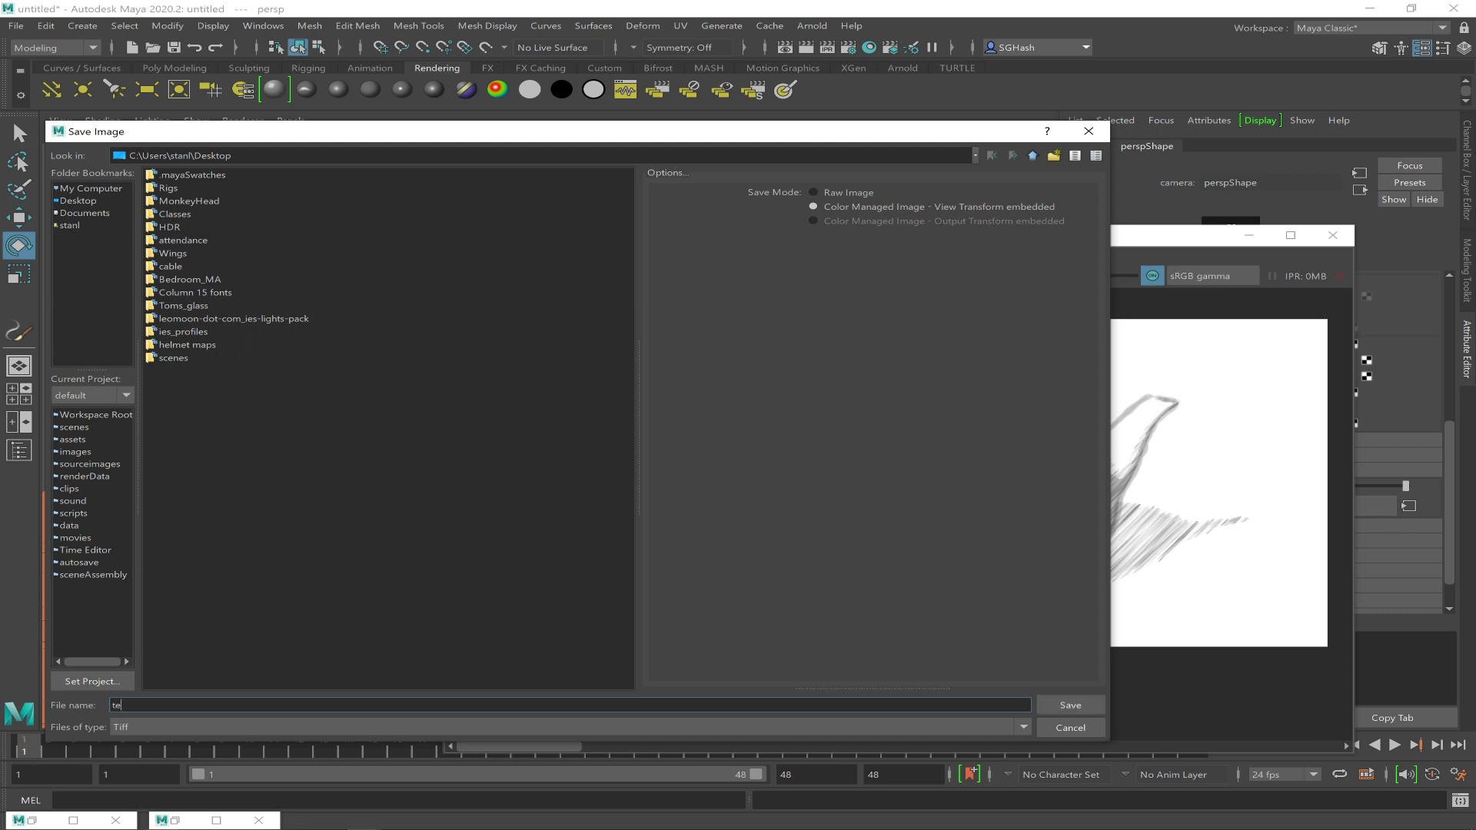
pyautogui.write('apot')
pyautogui.press('Return')
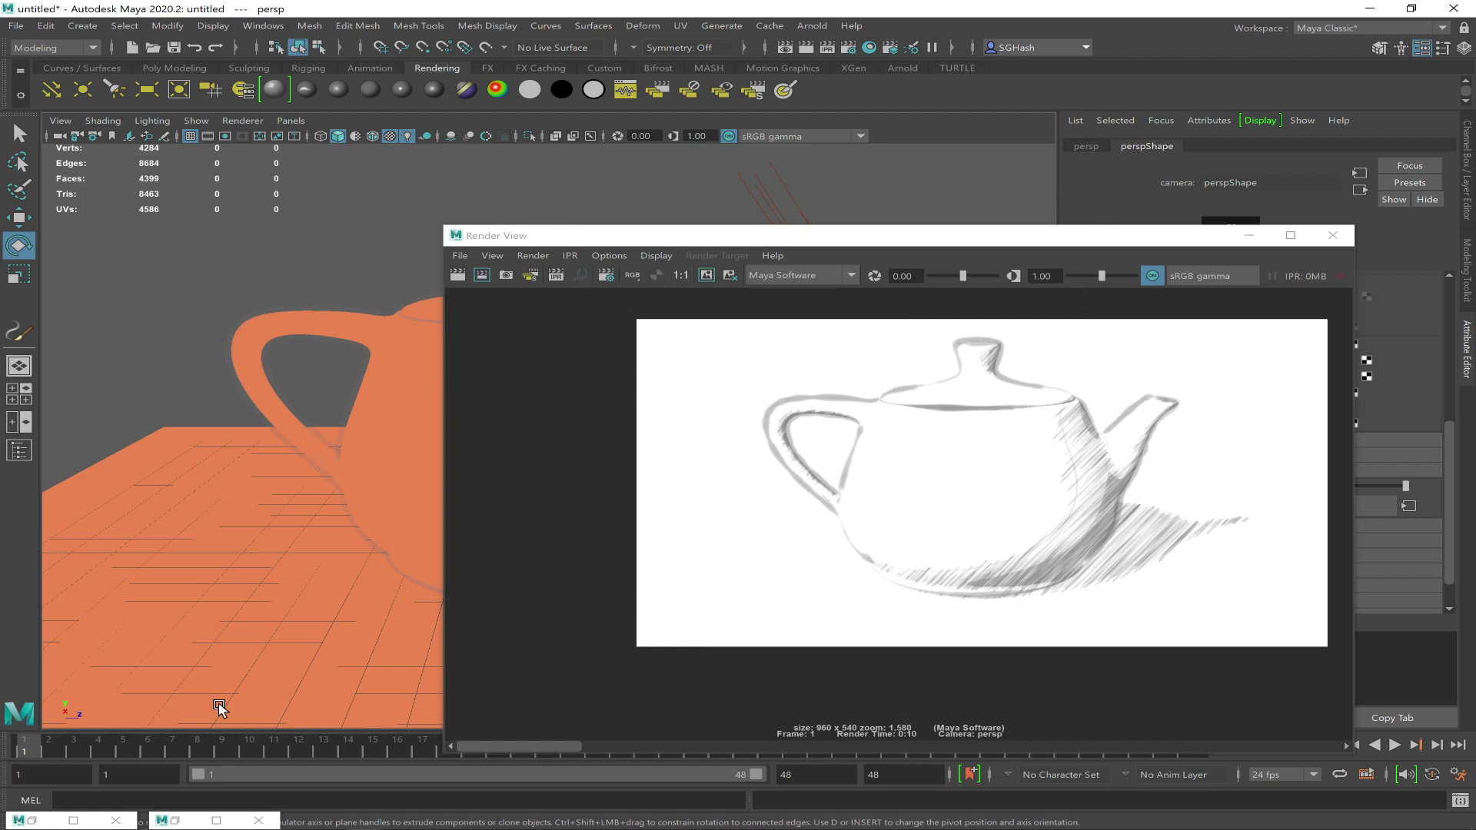
# Switch back to Photopea and open the Tiff version of the teapot render from the Desktop
pyautogui.hotkey('alt', 'Tab')
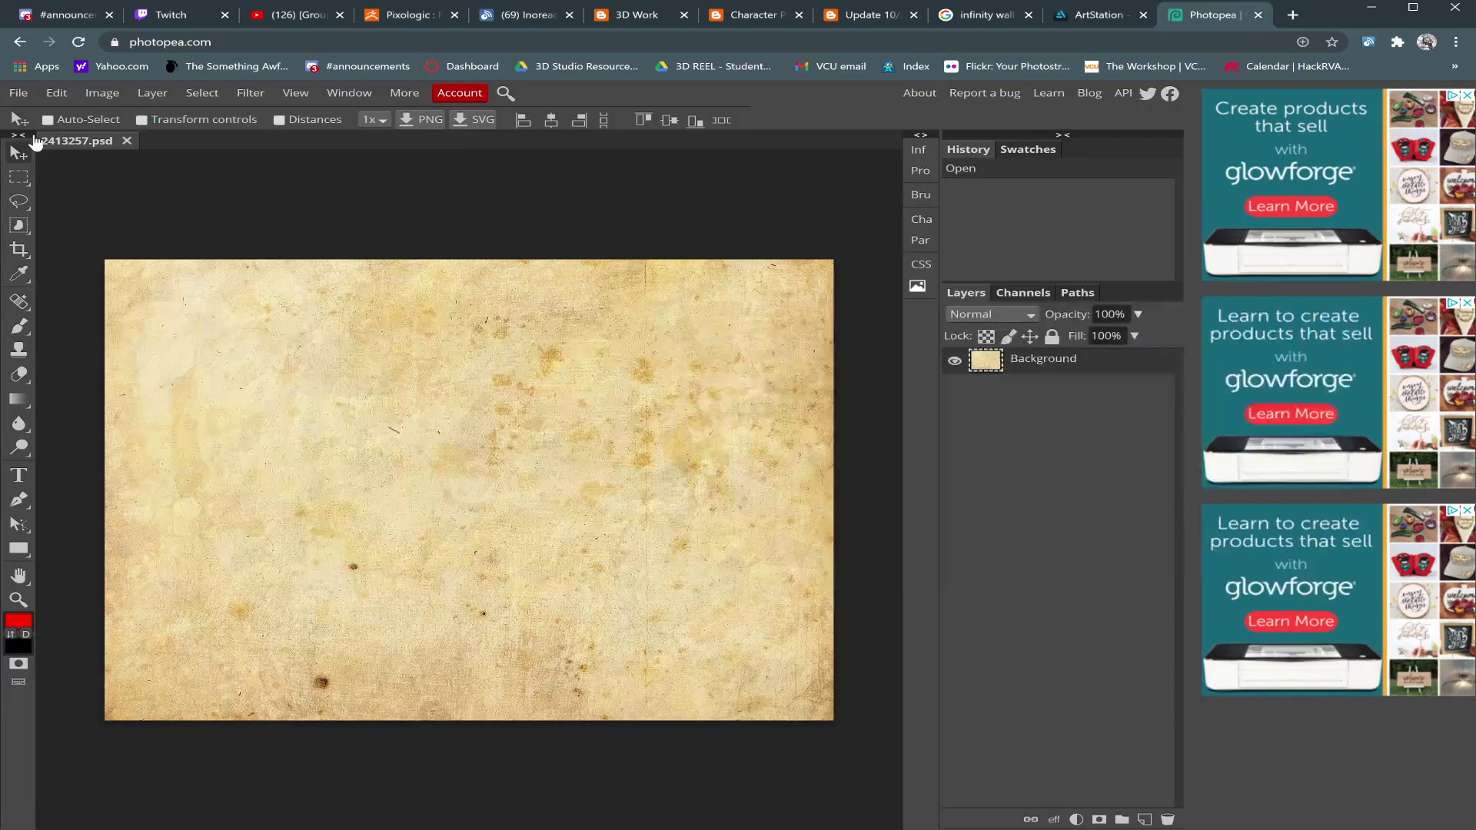
pyautogui.click(20, 93)
pyautogui.click(74, 143)
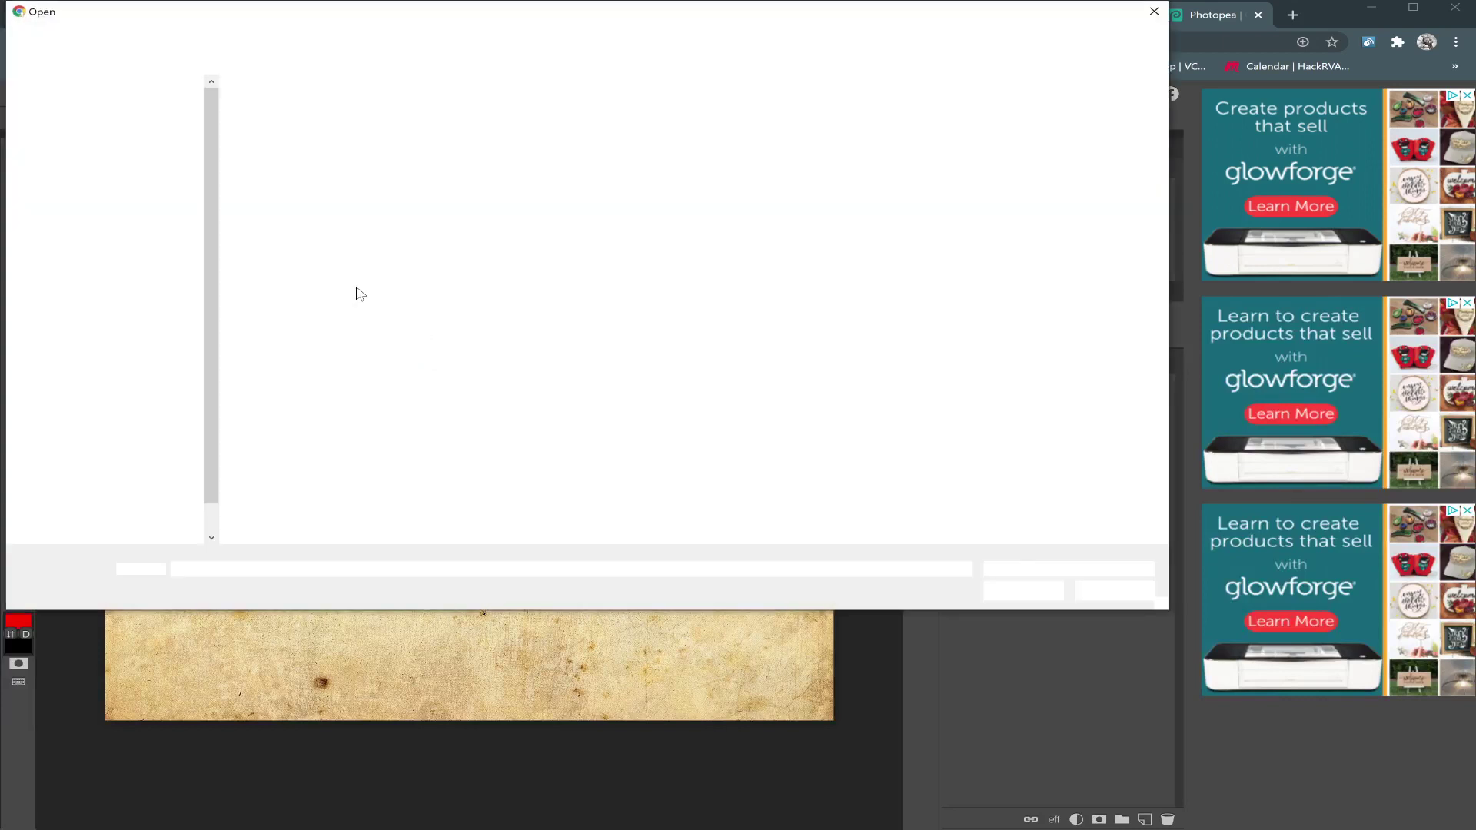
pyautogui.doubleClick(283, 98)
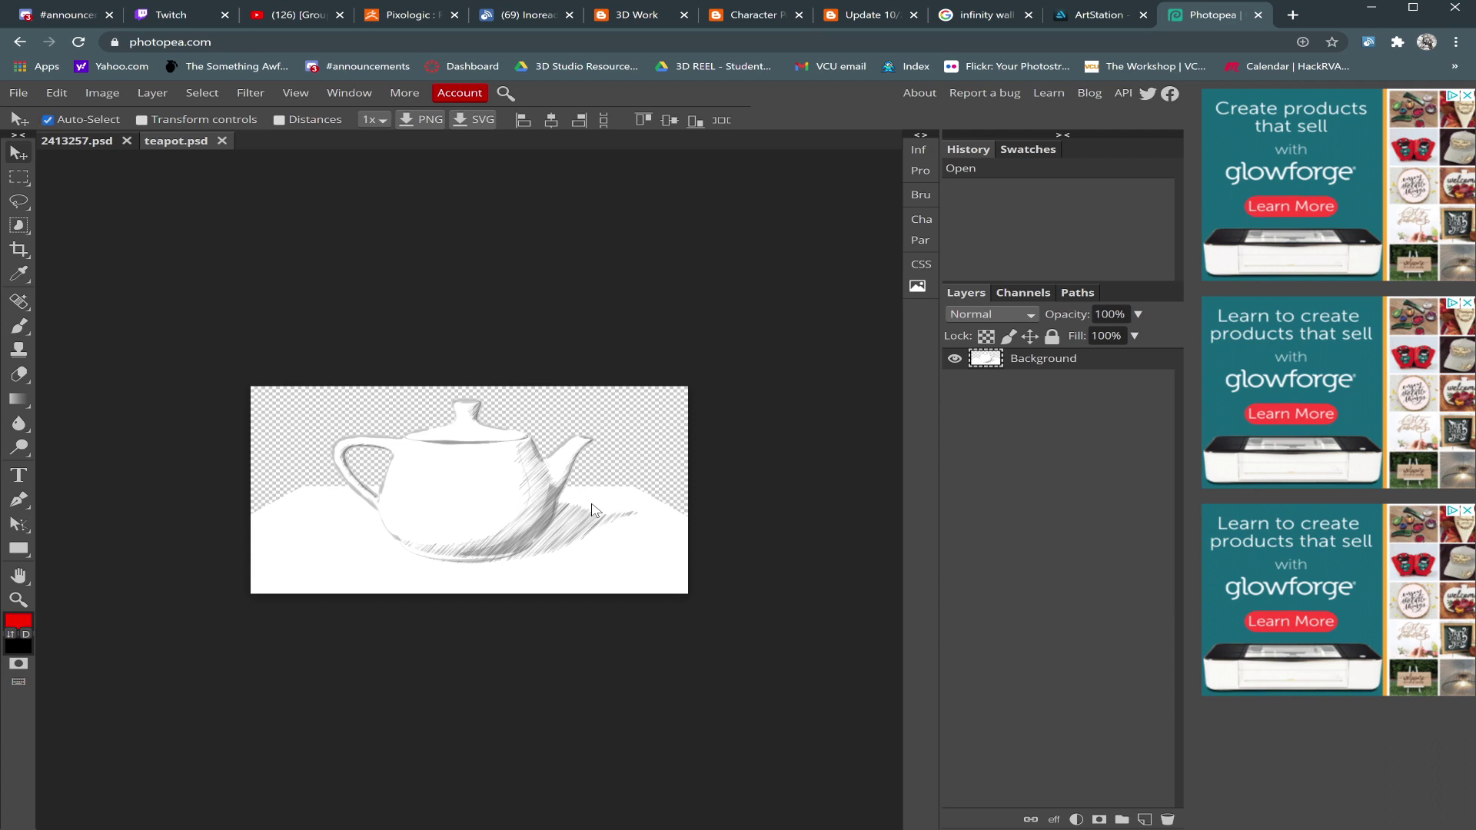
# Copy the entire teapot image and paste it as a new layer into the 2413257.psd paper document
pyautogui.hotkey('ctrl', 'a')
pyautogui.click(495, 483)
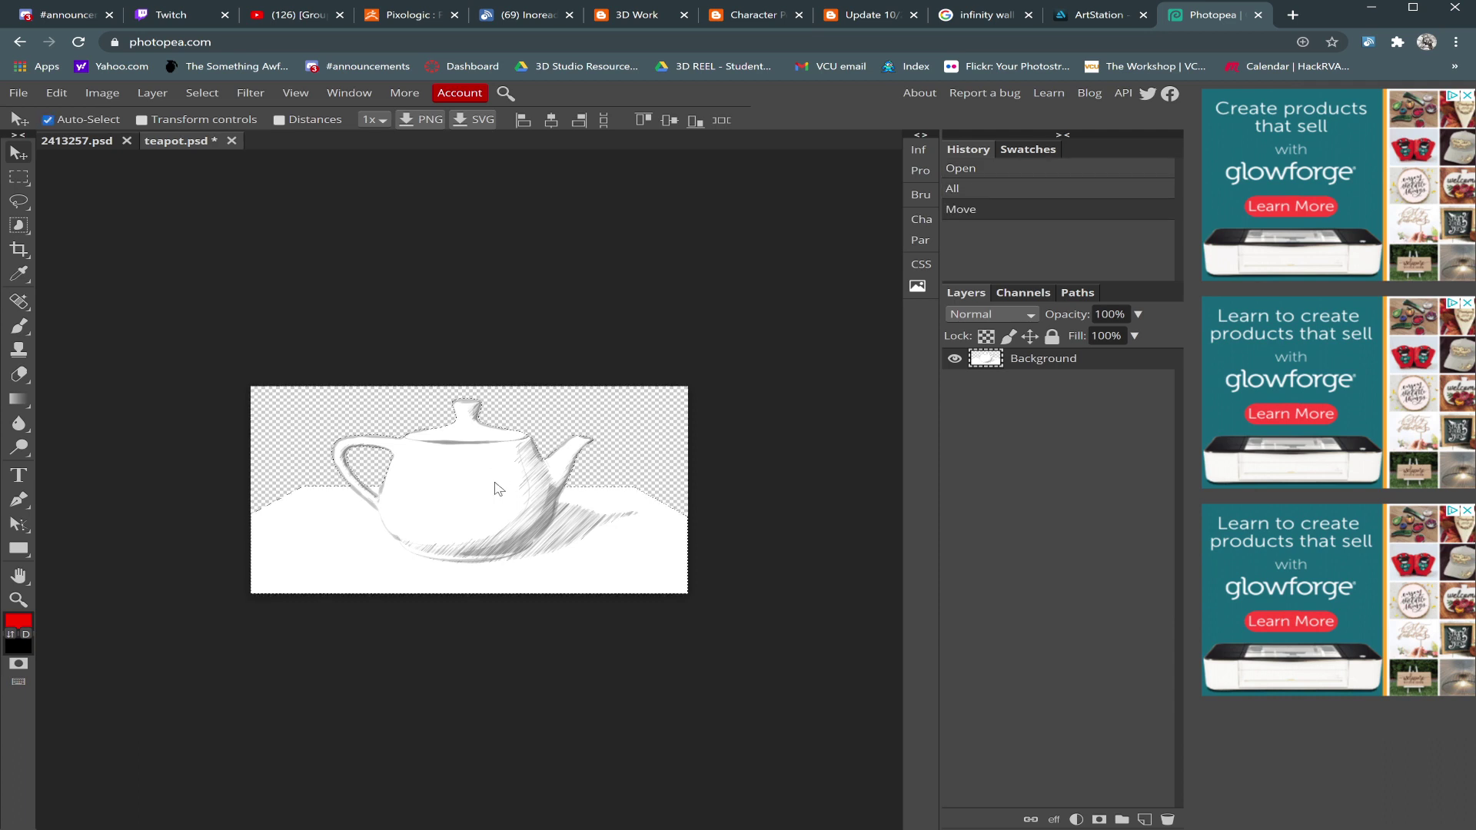
pyautogui.hotkey('ctrl', 'a')
pyautogui.hotkey('ctrl', 'c')
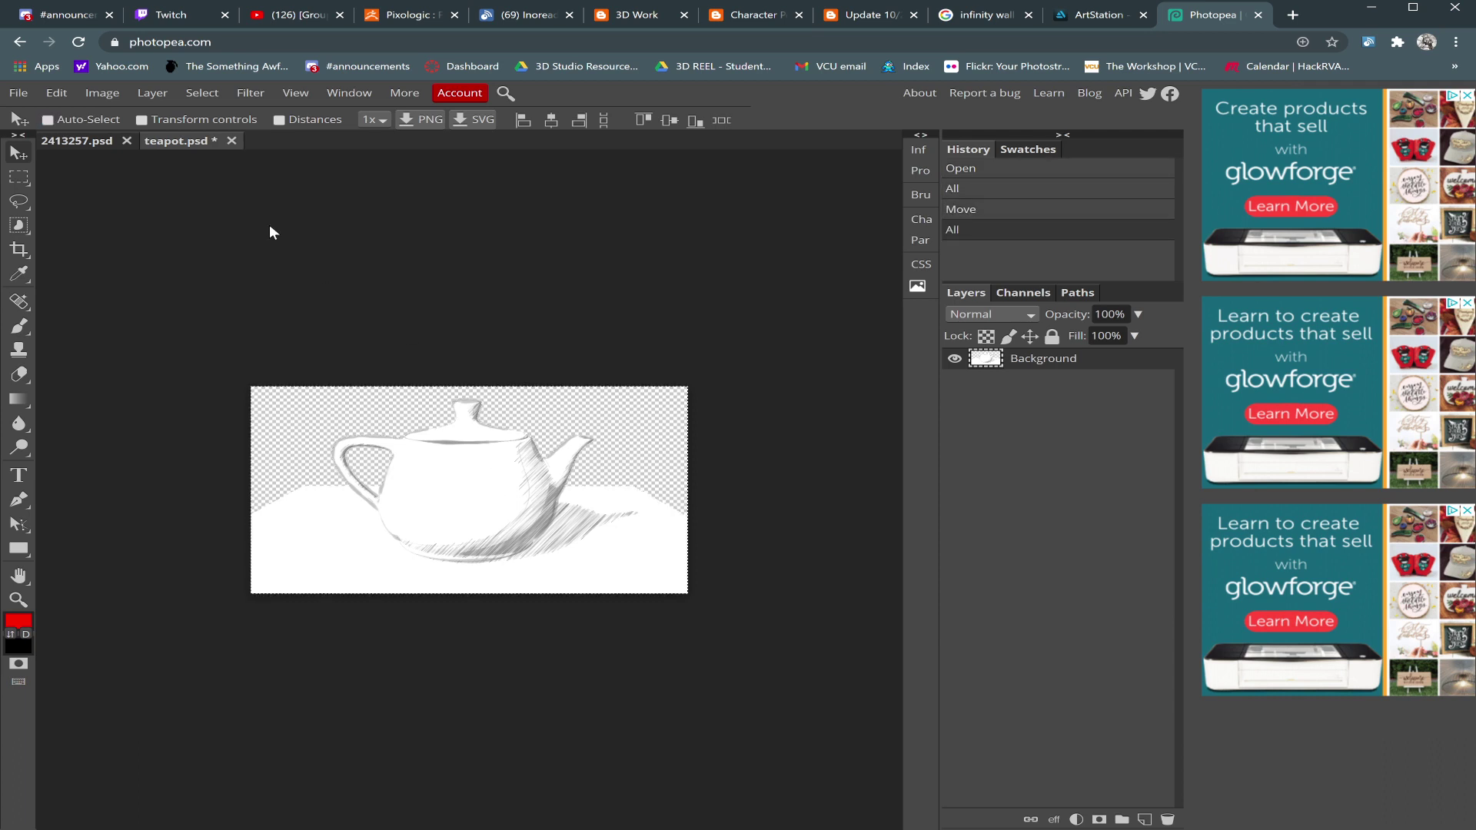
pyautogui.moveTo(173, 134); pyautogui.dragTo(463, 319)
pyautogui.keyDown('ctrl'); pyautogui.click(326, 448); pyautogui.keyUp('ctrl')
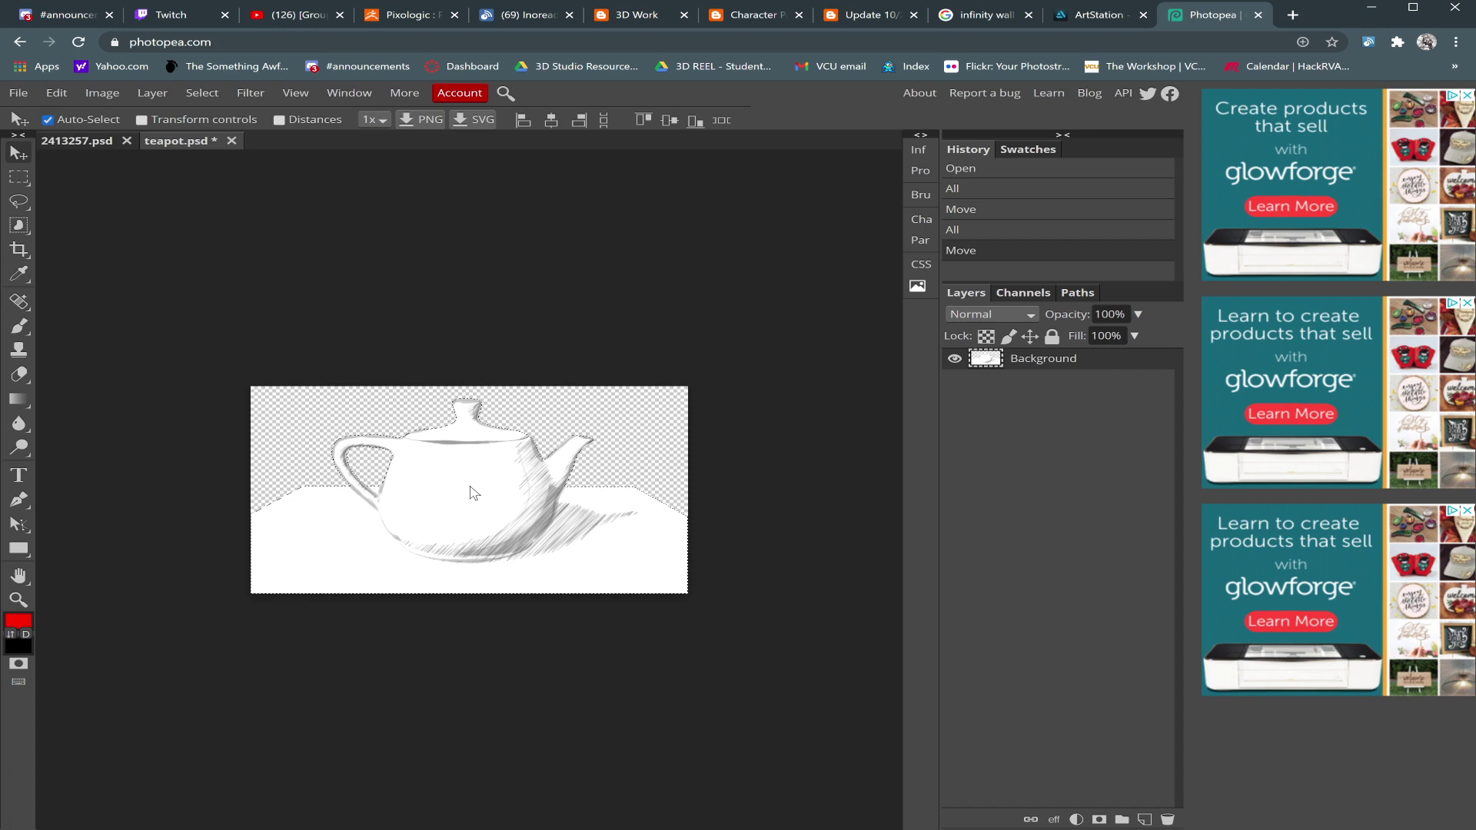
pyautogui.hotkey('ctrl', 'a')
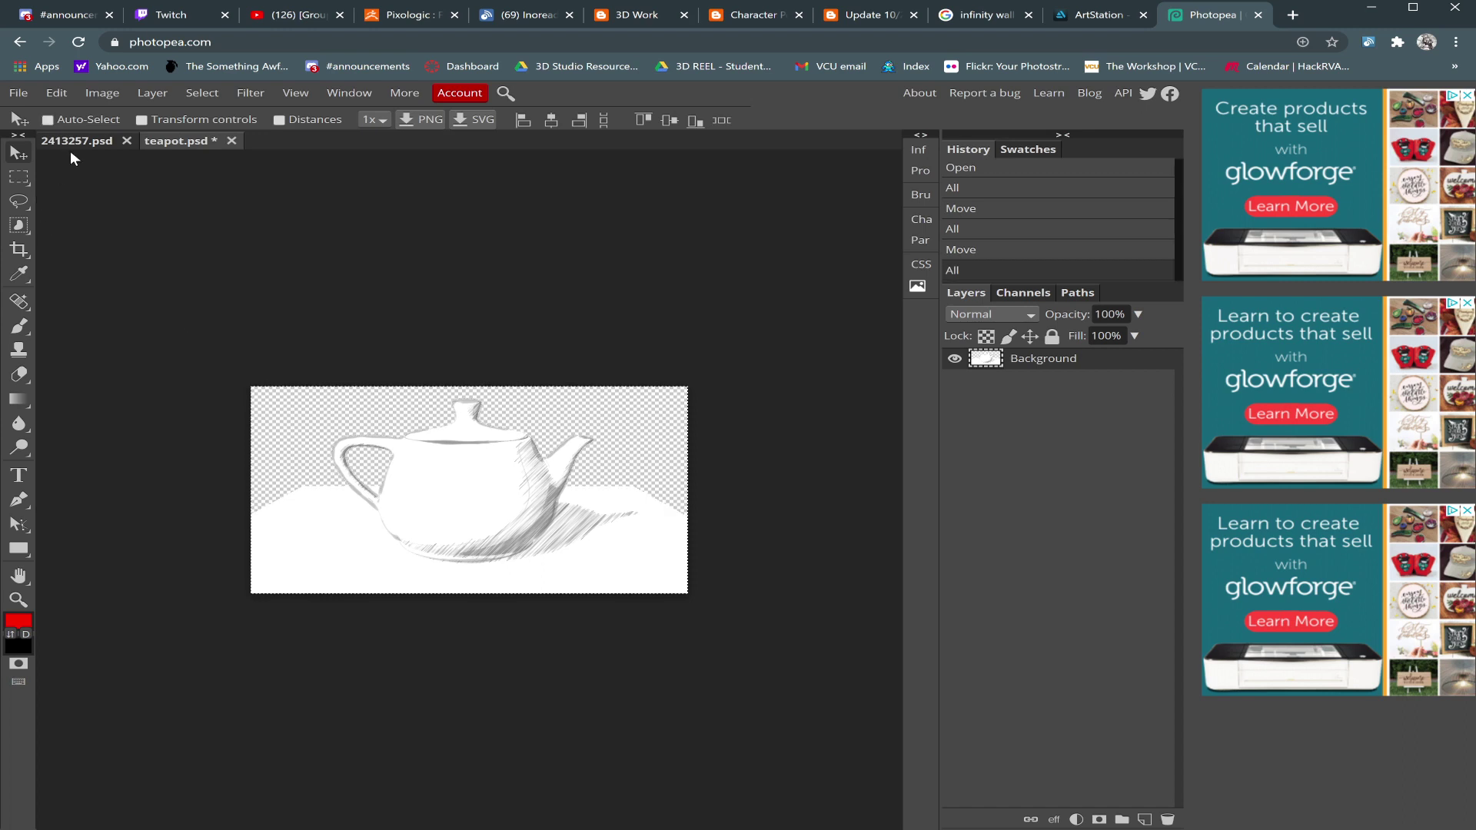
pyautogui.click(71, 141)
pyautogui.hotkey('ctrl', 'v')
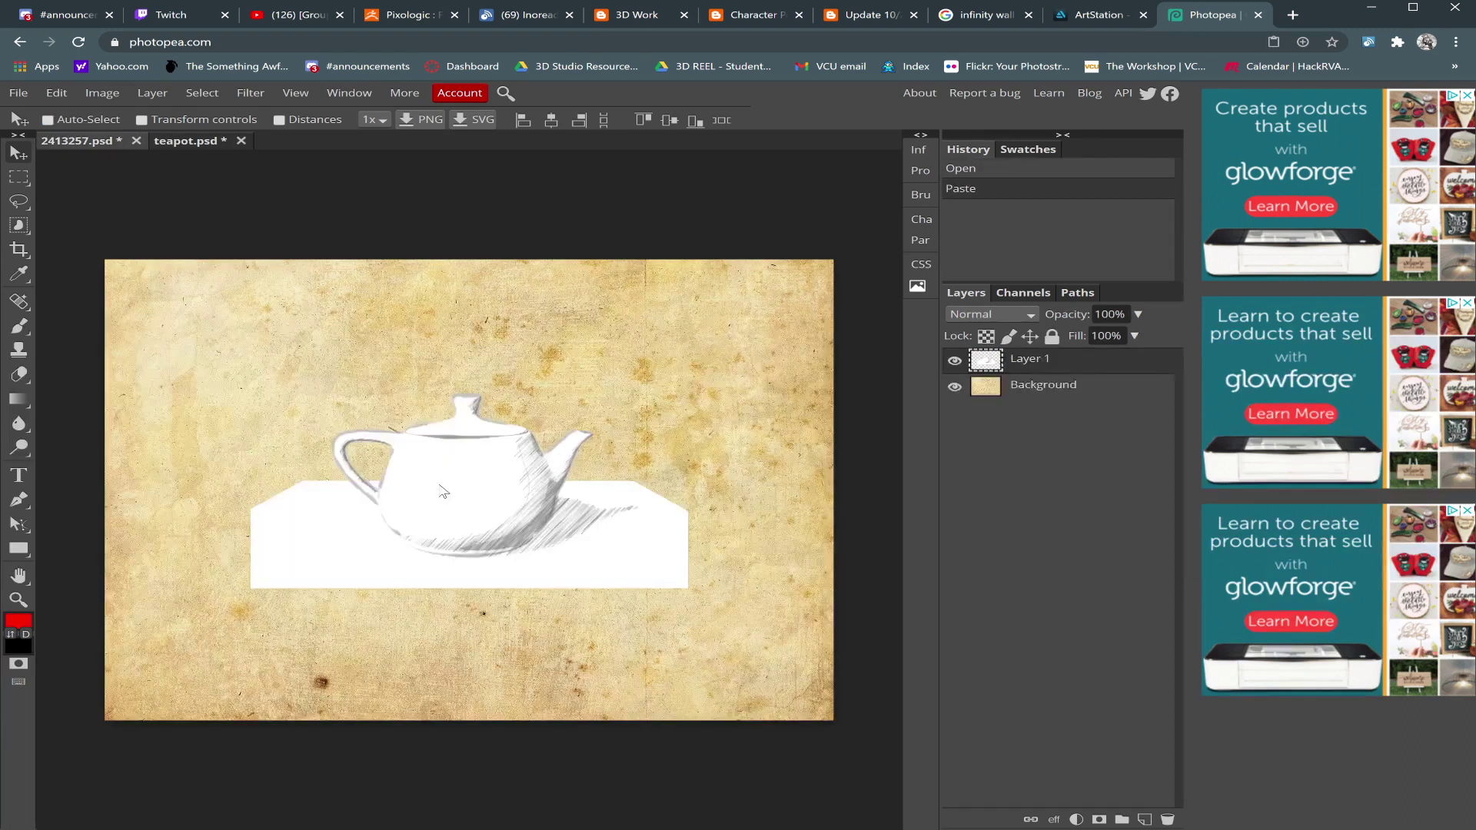
# Move the teapot layer to the paper's left edge and scale it with transform controls to span the full canvas width down to the bottom edge
pyautogui.moveTo(443, 491); pyautogui.dragTo(292, 493)
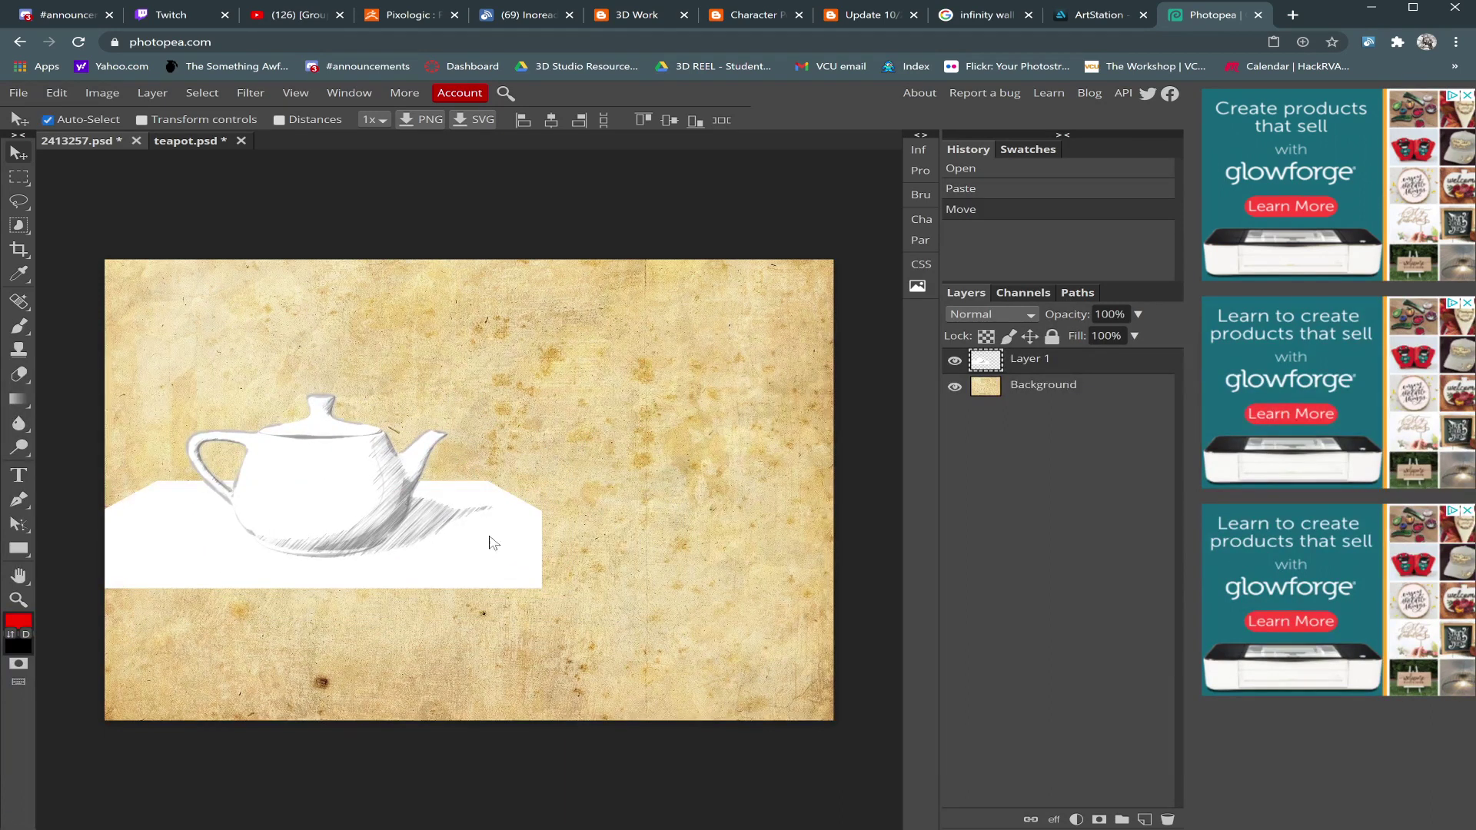
pyautogui.hotkey('ctrl', 't')
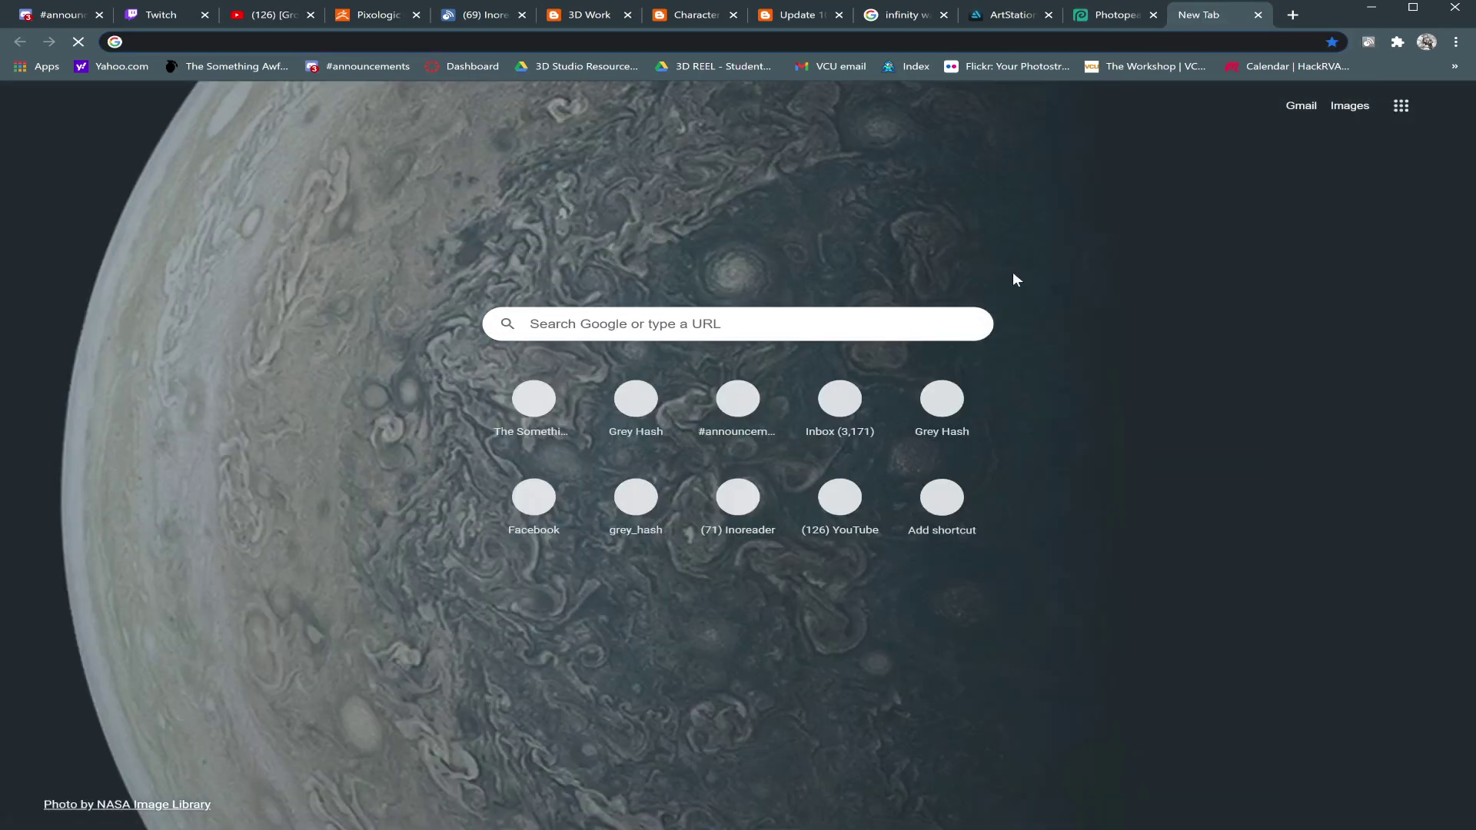
pyautogui.hotkey('ctrl', 'w')
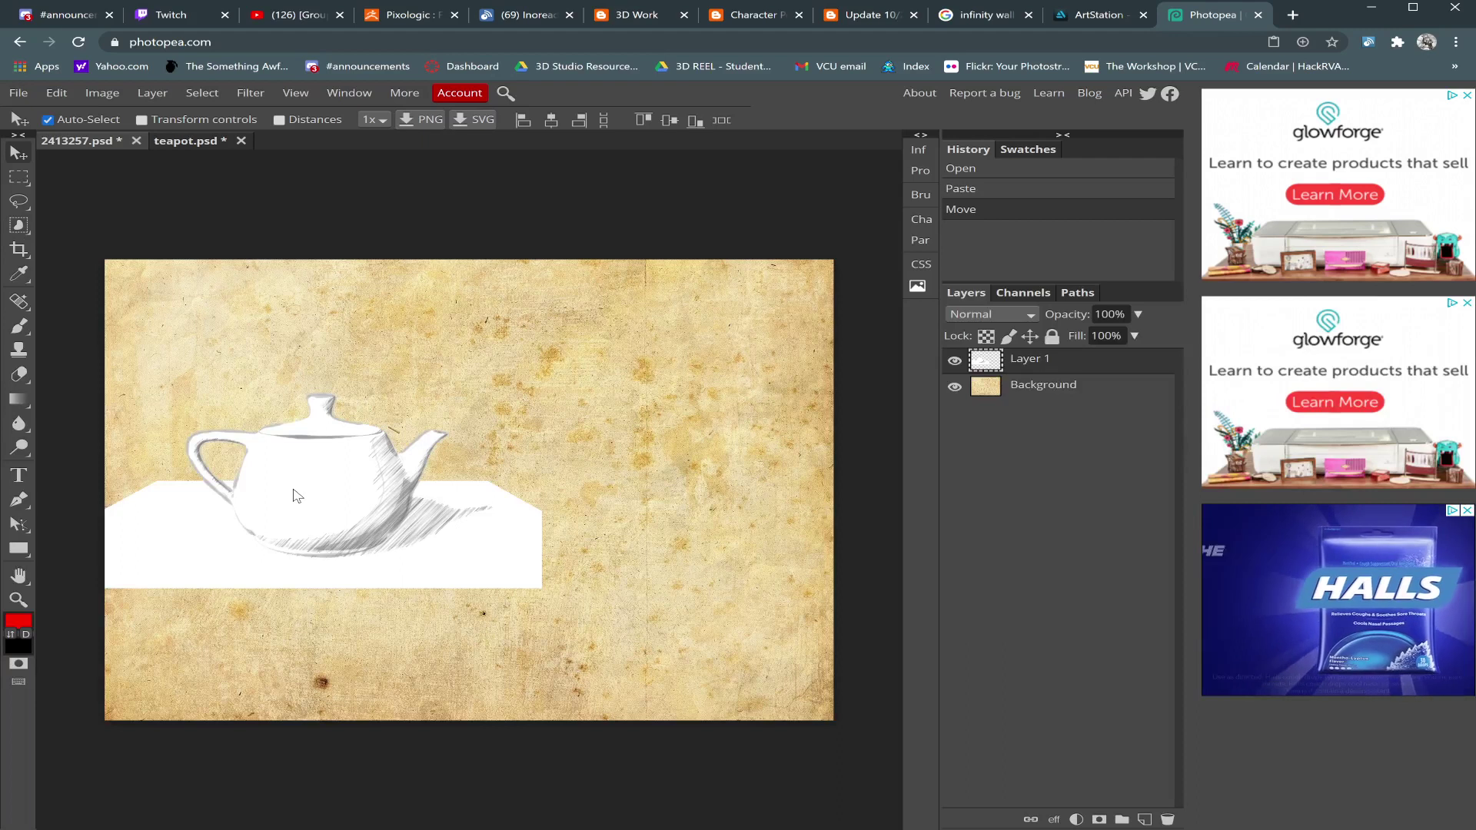
pyautogui.click(143, 120)
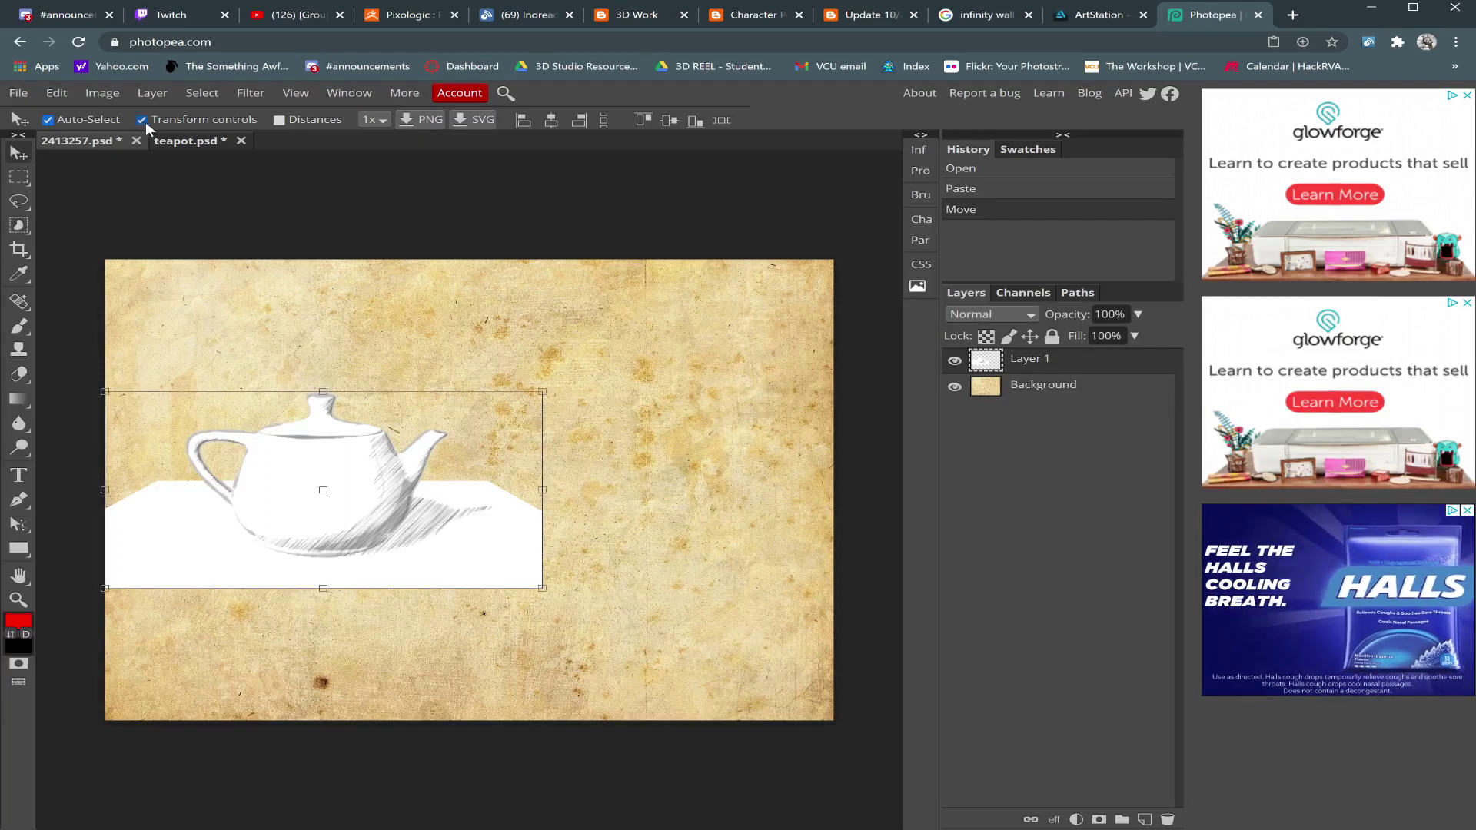
pyautogui.moveTo(542, 588); pyautogui.dragTo(834, 720)
pyautogui.press('Return')
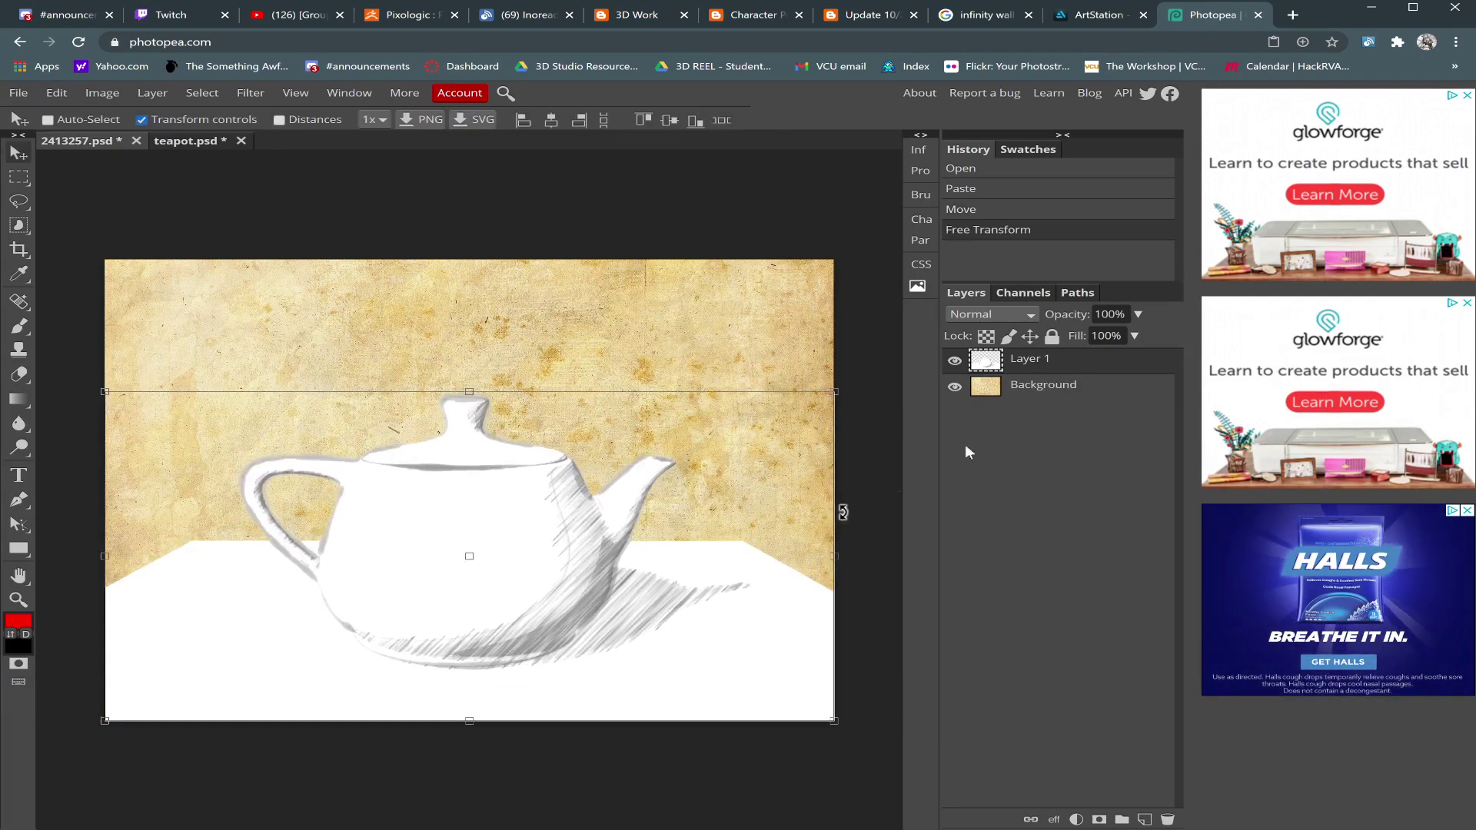
# Set the teapot layer's blend mode to Multiply over the paper texture and turn off the transform controls
pyautogui.click(979, 316)
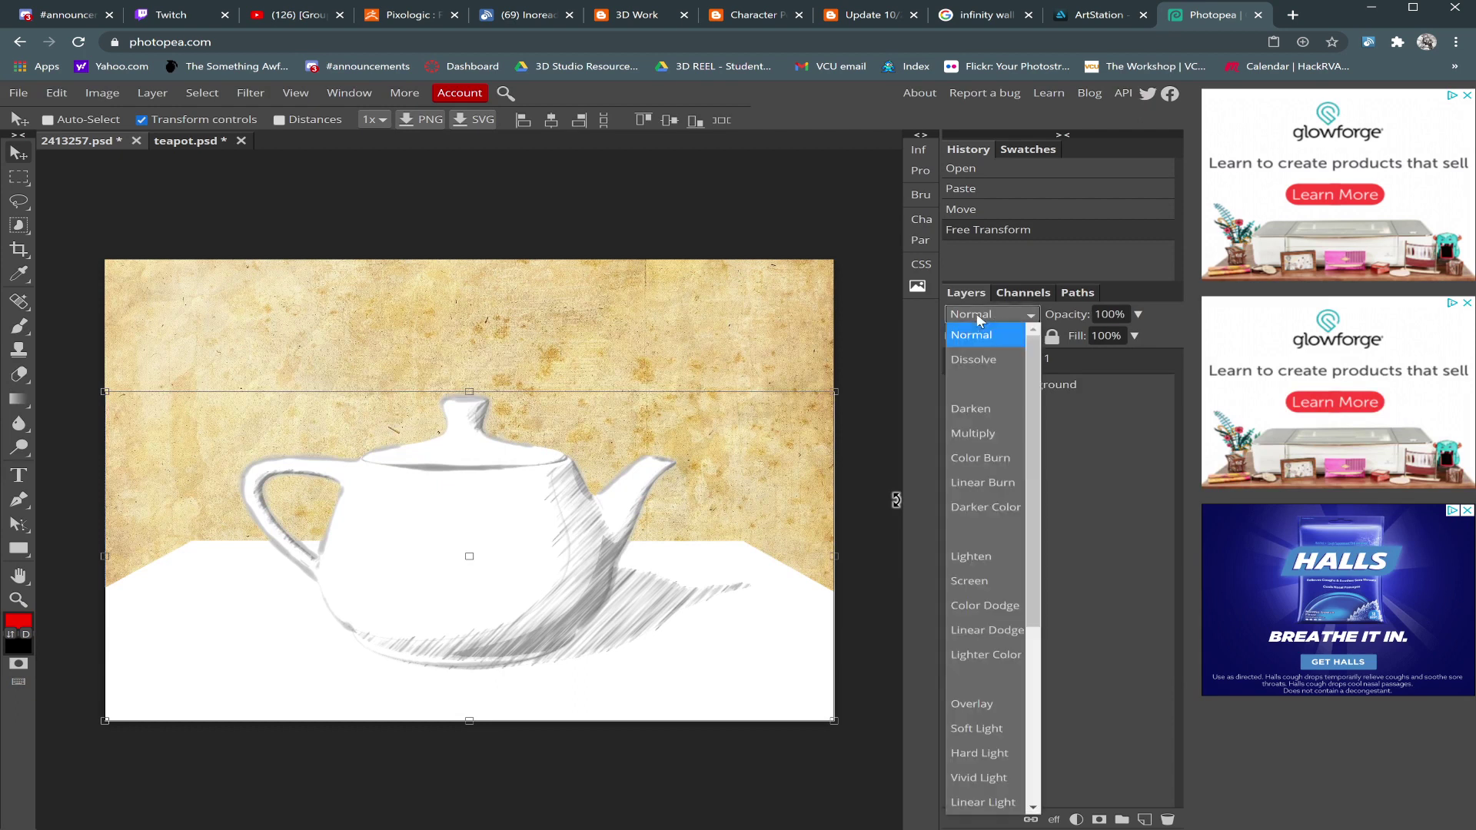
pyautogui.click(967, 429)
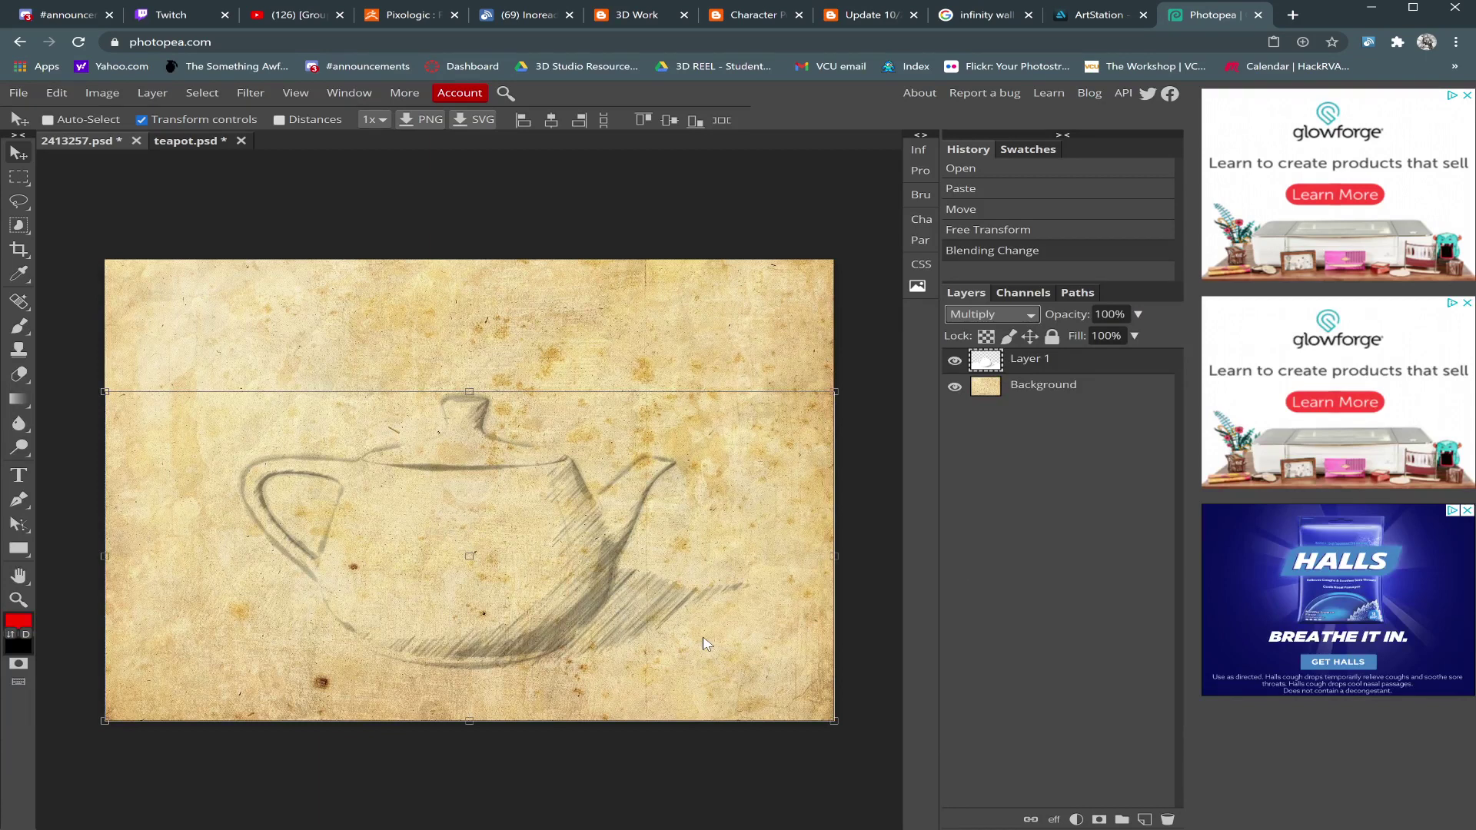
pyautogui.click(142, 119)
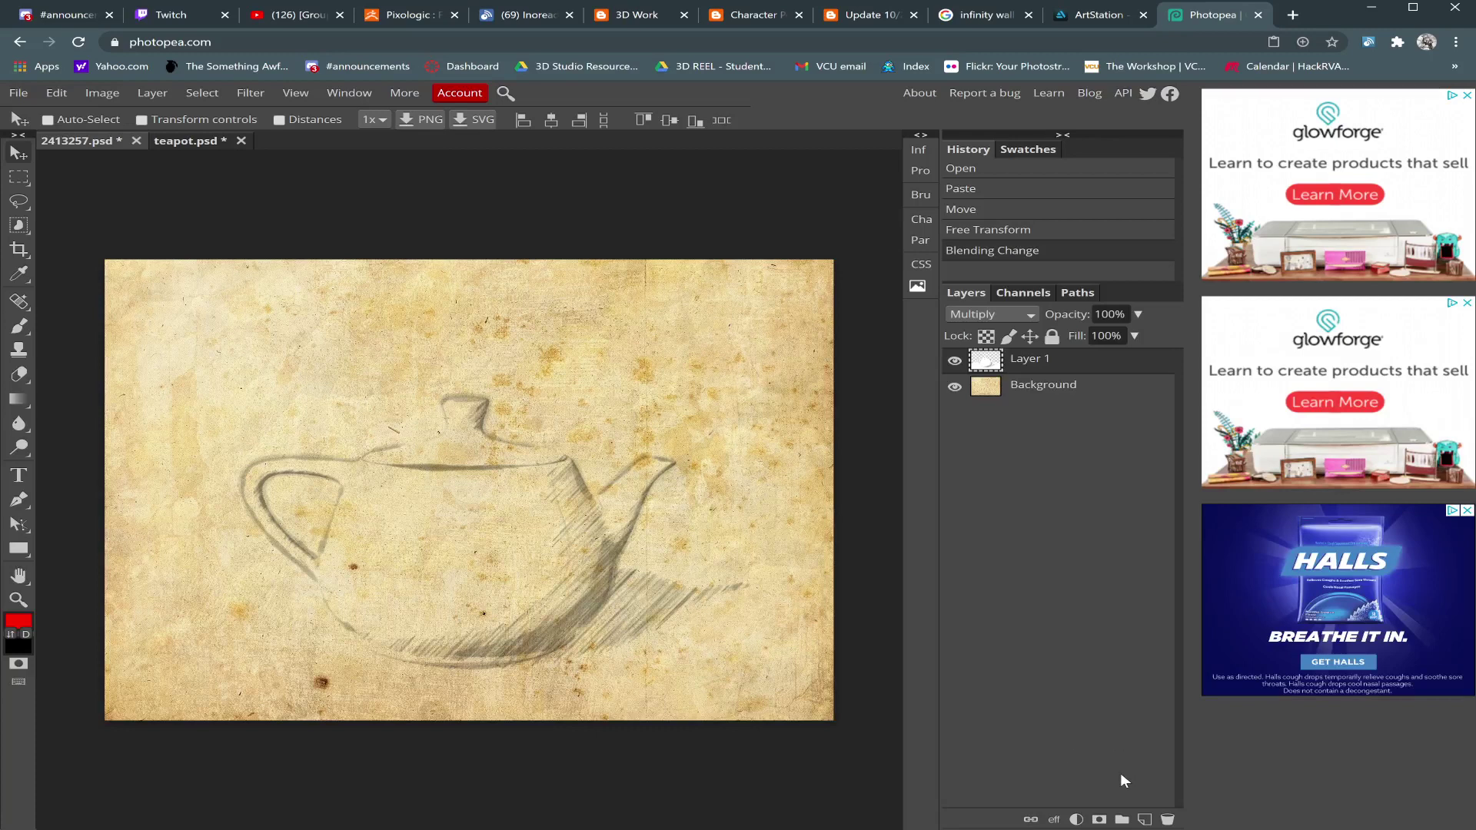
# Duplicate the Multiply-blended teapot layer to strengthen the pencil lines and shading
pyautogui.moveTo(986, 362); pyautogui.dragTo(1144, 818)
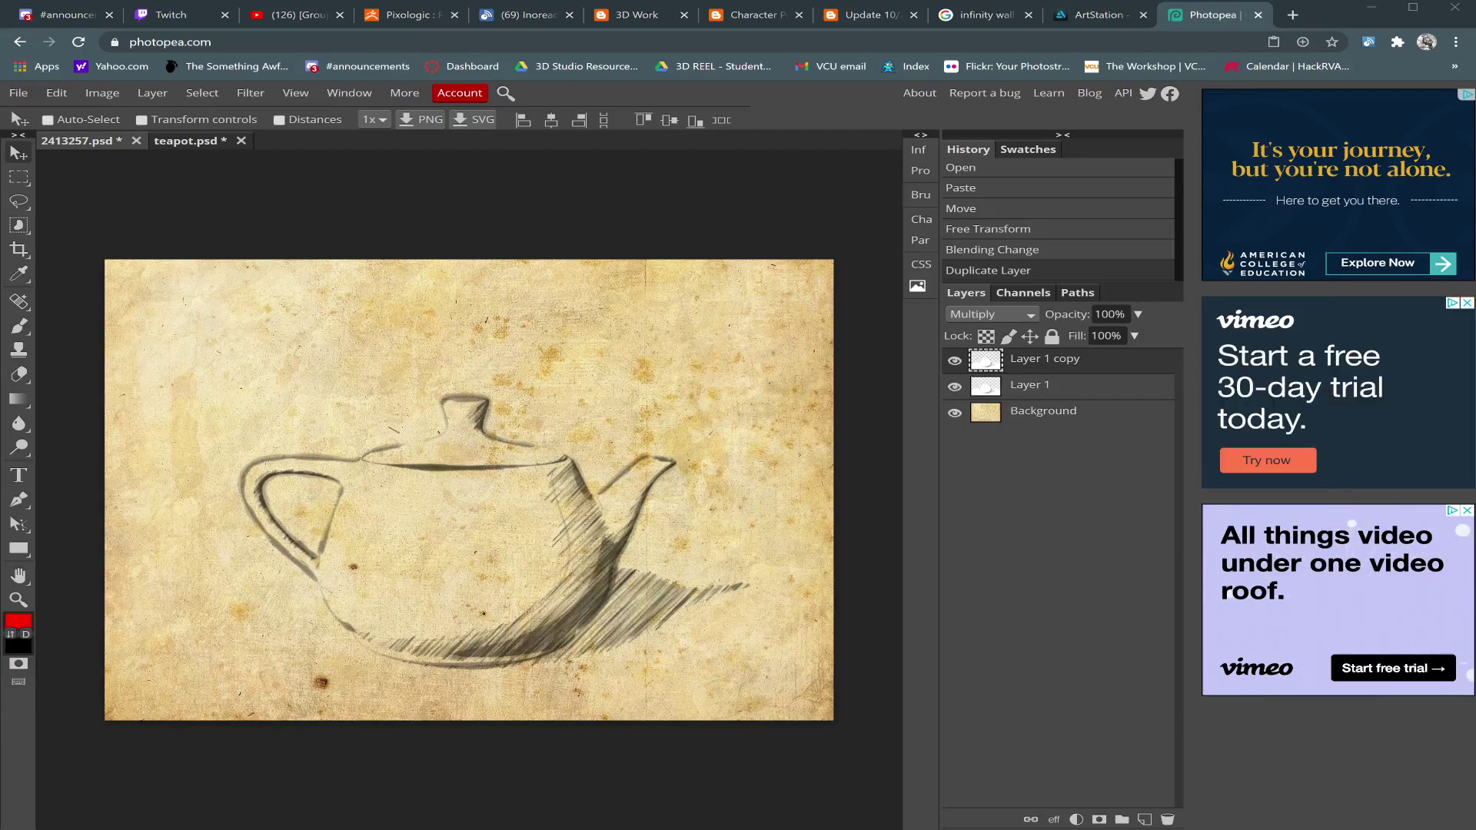
pyautogui.press('super')
pyautogui.click(680, 190)
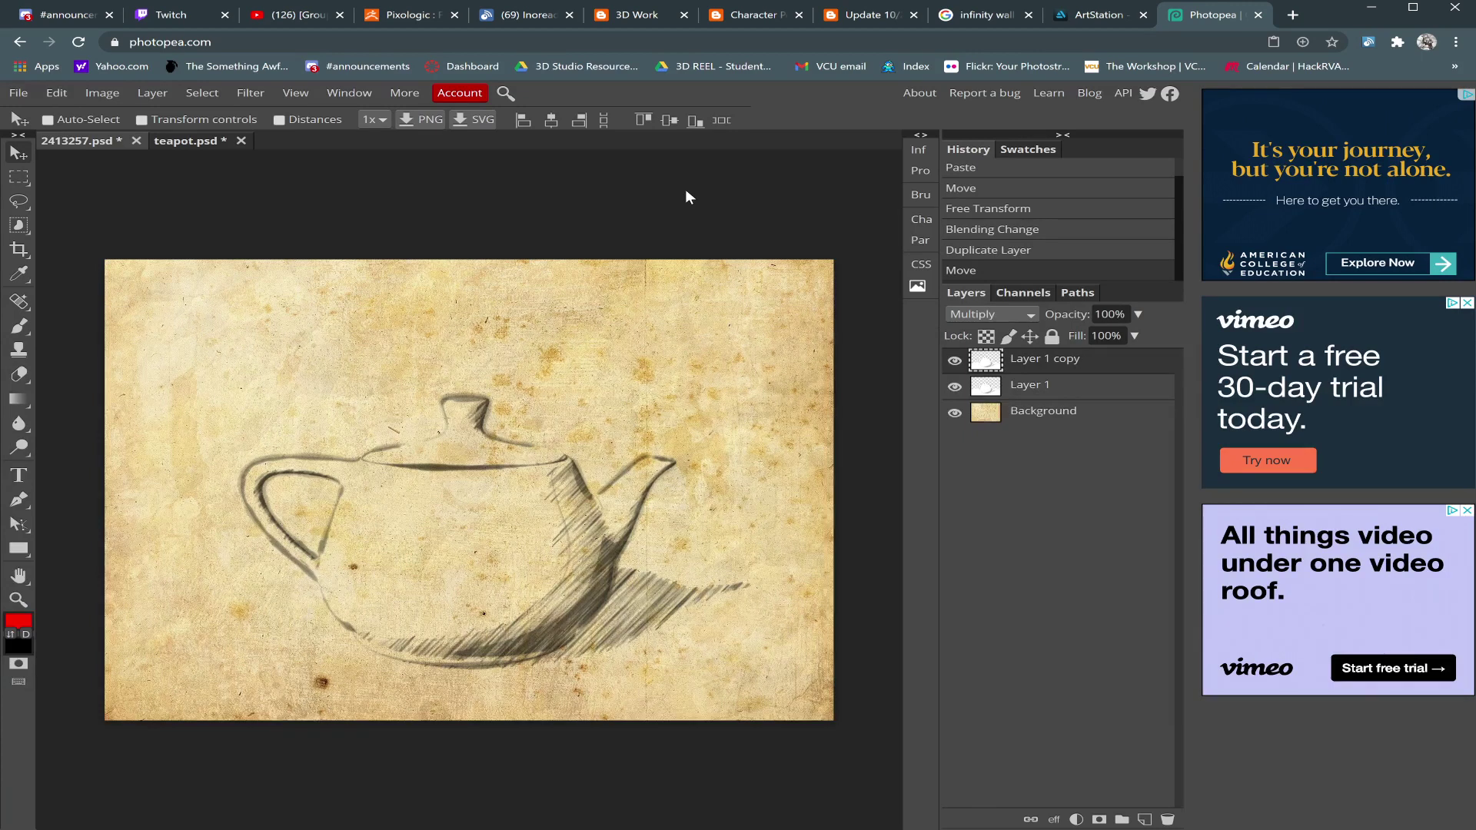
pyautogui.hotkey('alt', 'Tab')
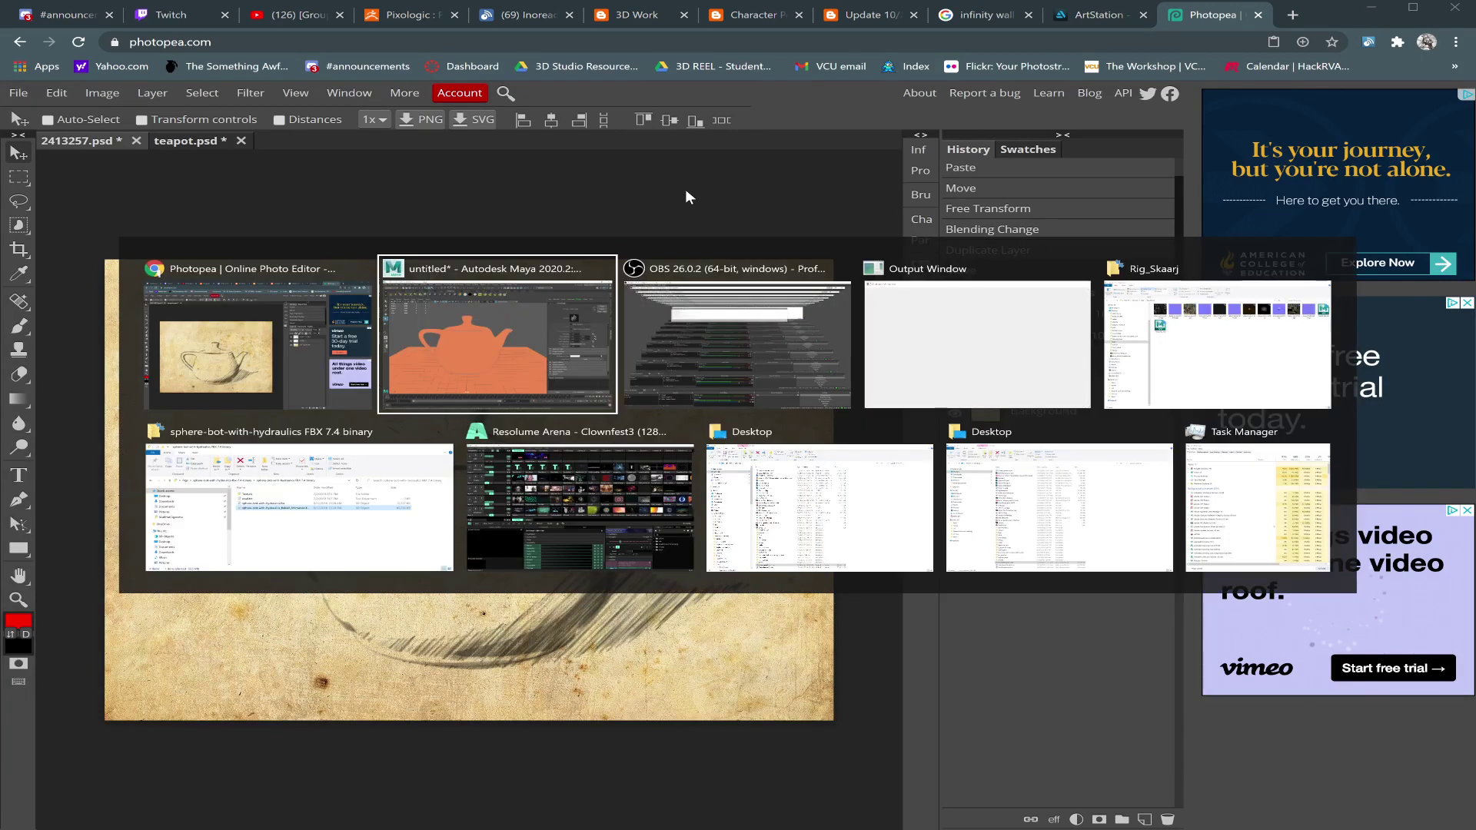
pyautogui.hotkey('alt', 'Tab')
pyautogui.hotkey('alt', 'Tab')
pyautogui.hotkey('alt', 'Tab')
pyautogui.hotkey('alt', 'Tab')
pyautogui.hotkey('alt', 'Tab')
pyautogui.hotkey('alt', 'Tab')
pyautogui.hotkey('alt', 'Tab')
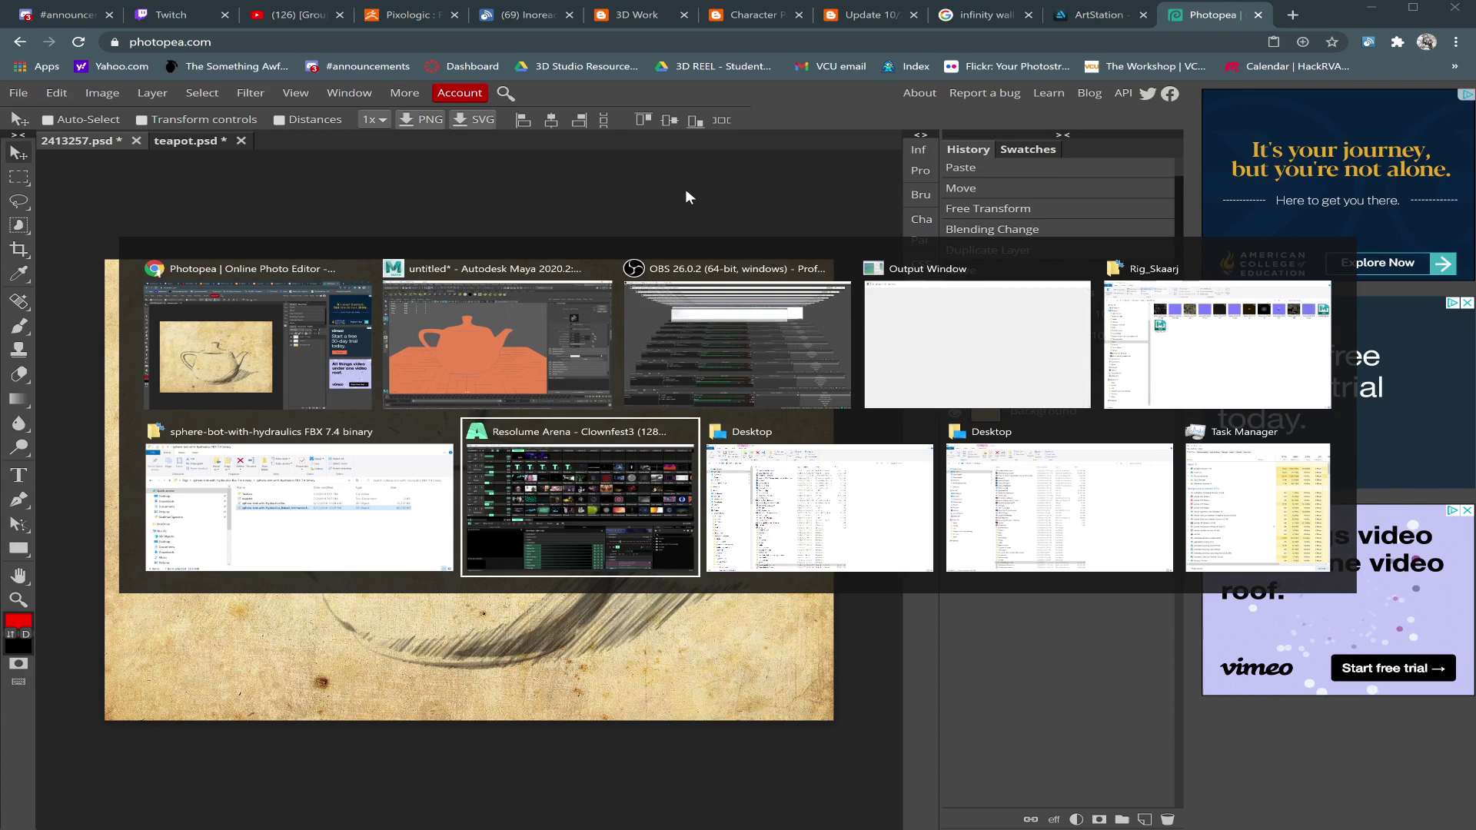
pyautogui.hotkey('alt', 'Tab')
pyautogui.hotkey('alt', 'Tab')
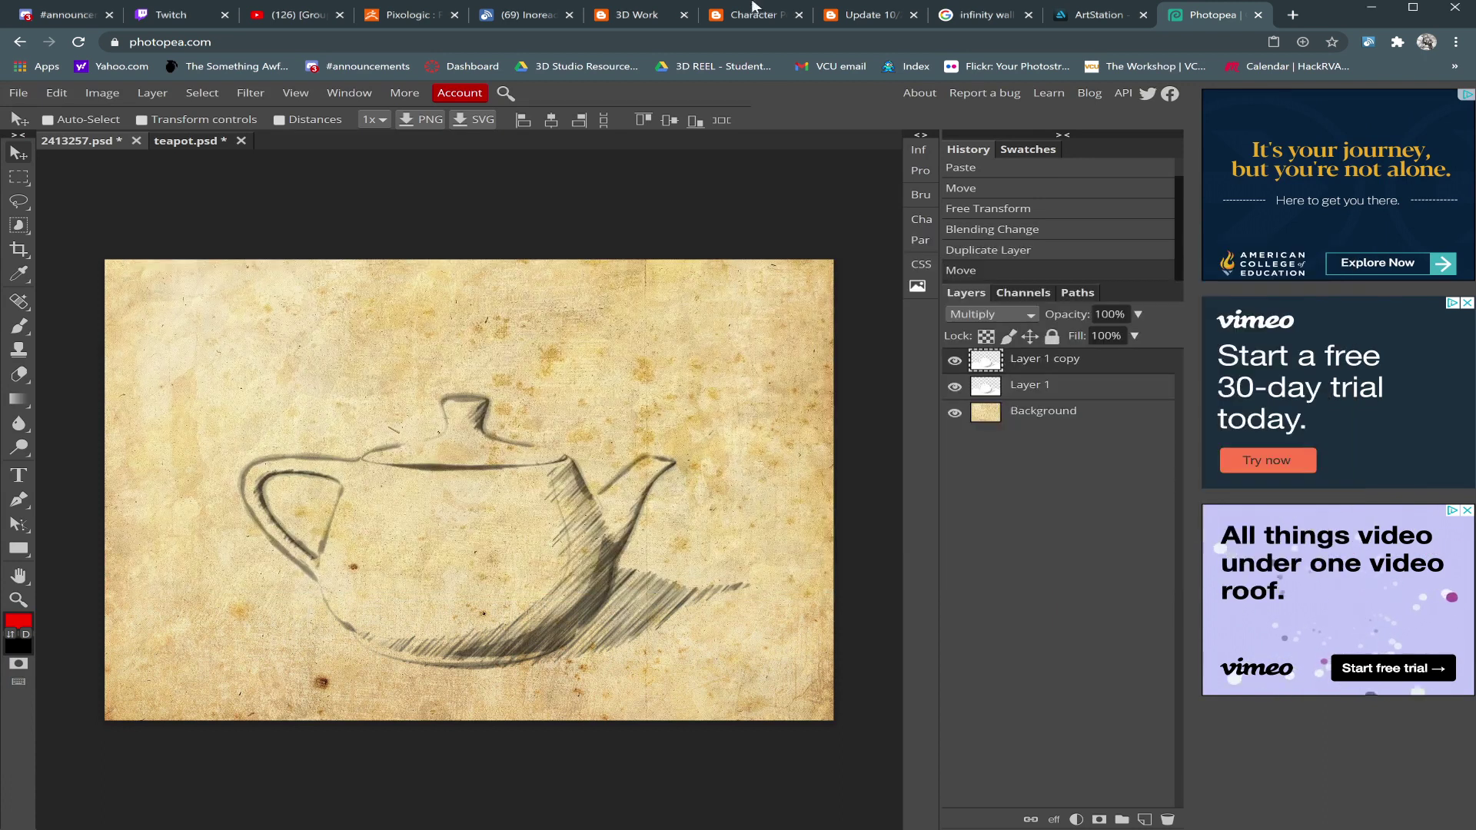
# Check the Twitch stream chat for viewer messages and return to the teapot composite in Photopea
pyautogui.click(190, 20)
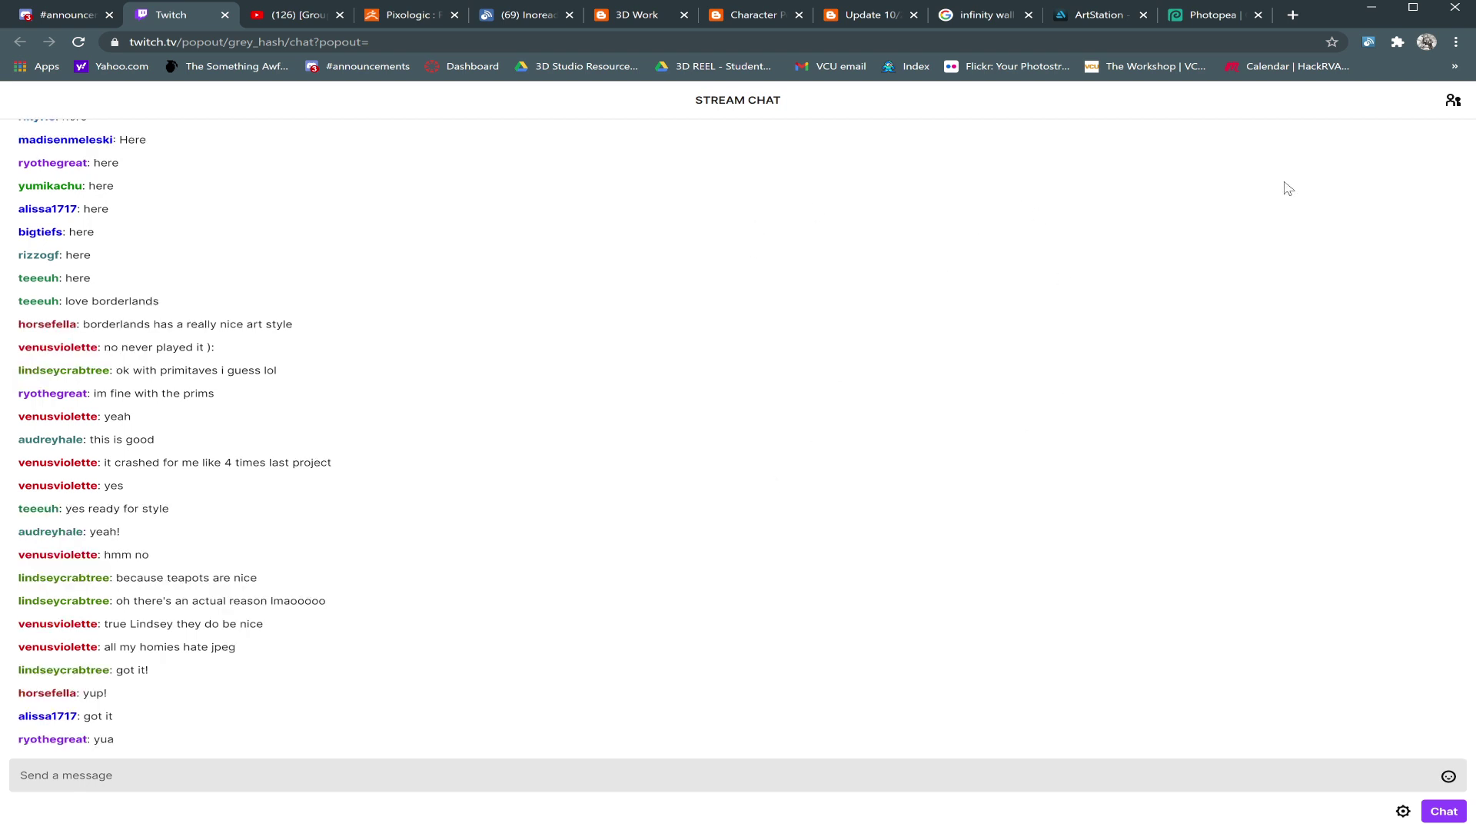
pyautogui.click(1187, 15)
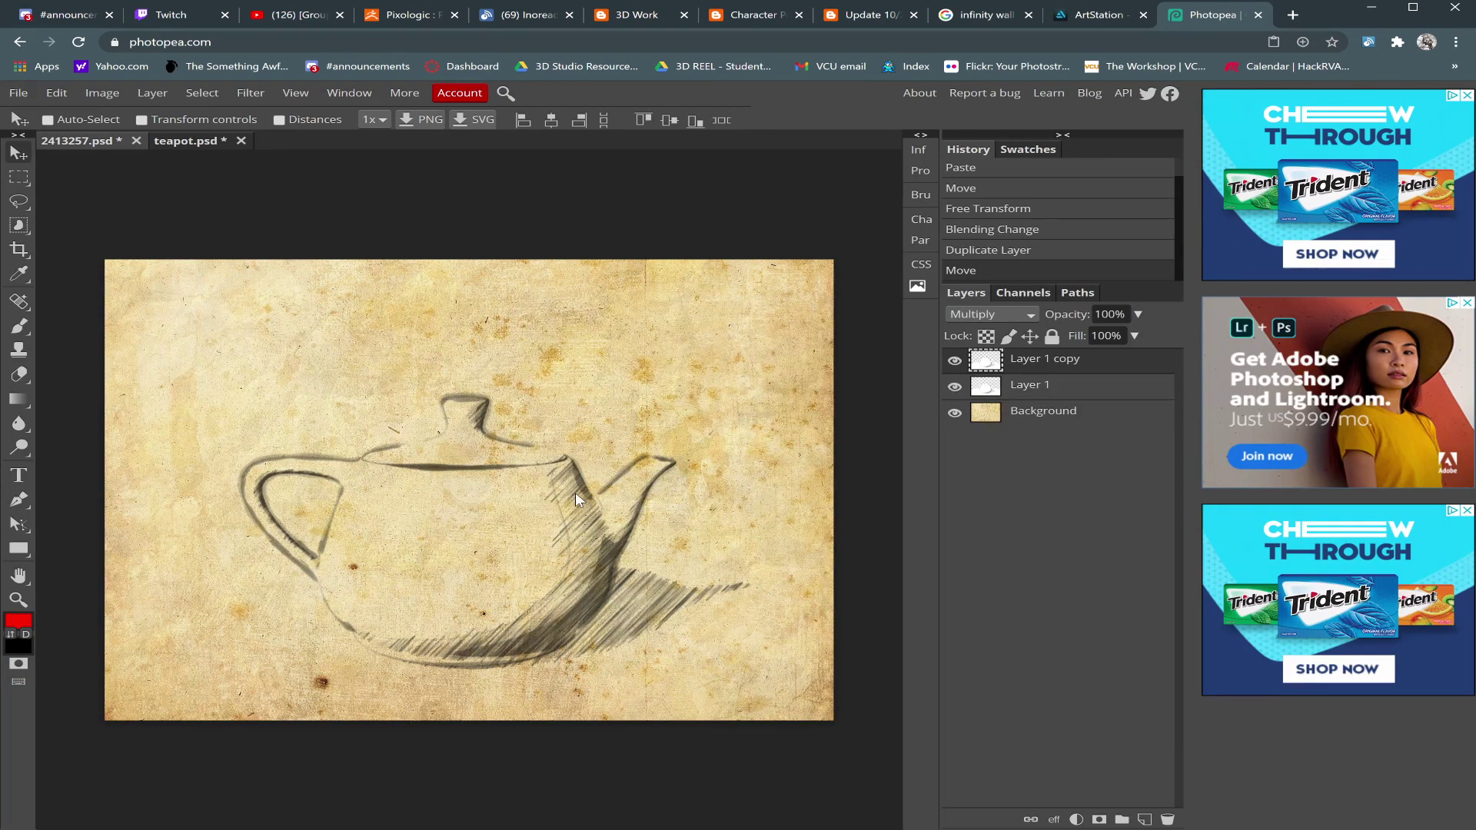
pyautogui.hotkey('alt', 'Tab')
pyautogui.hotkey('alt', 'Tab')
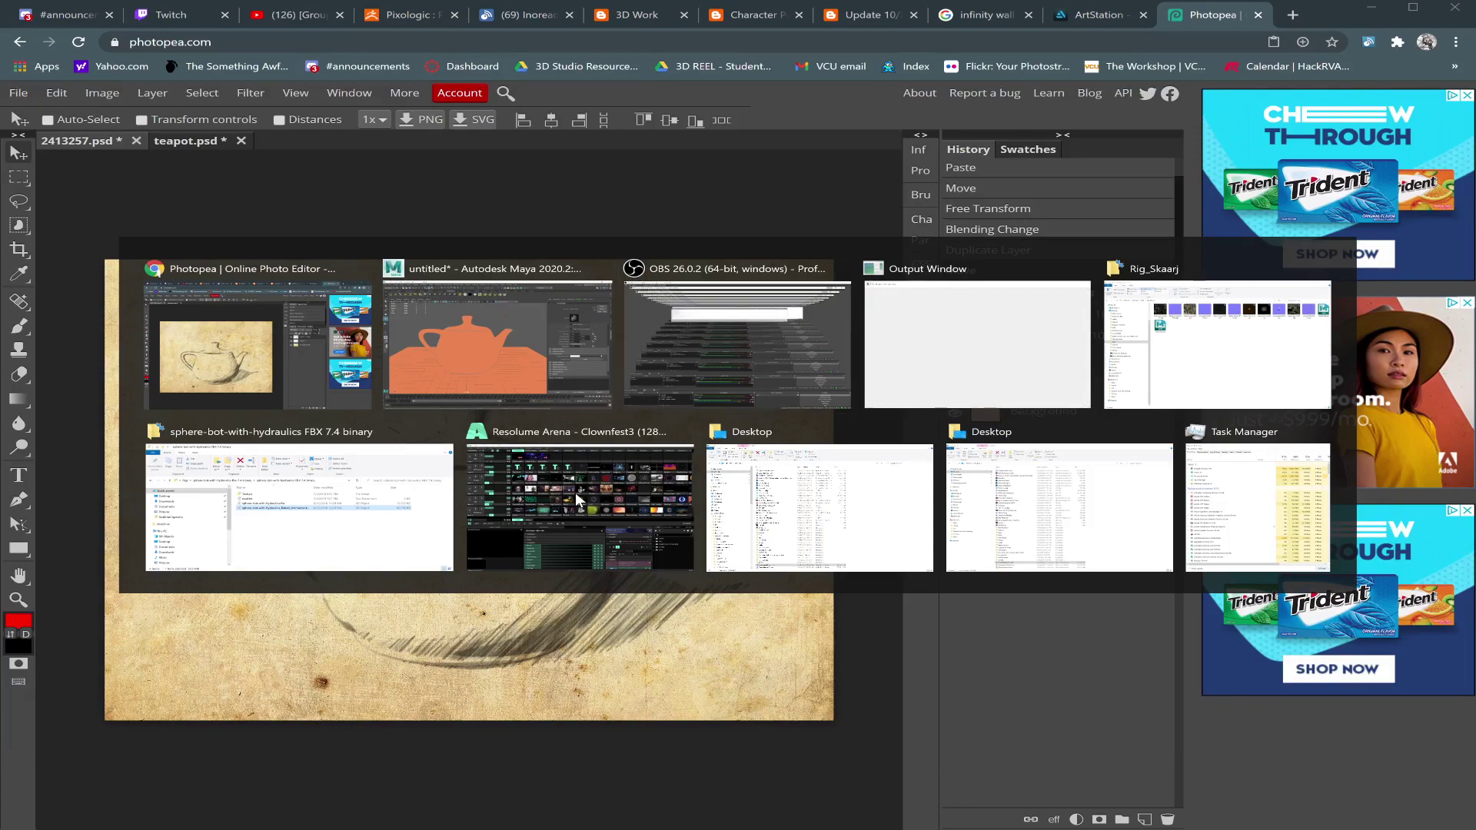